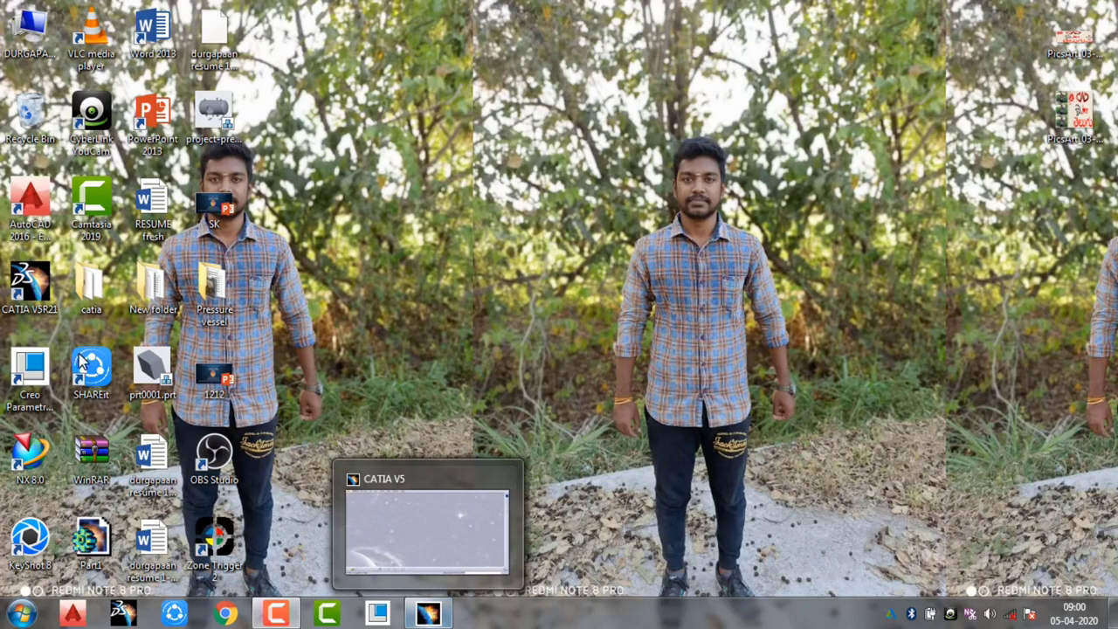
# Launch CATIA V5 and create a new part in the Part Design workbench, keeping the name Part1
pyautogui.doubleClick(37, 293)
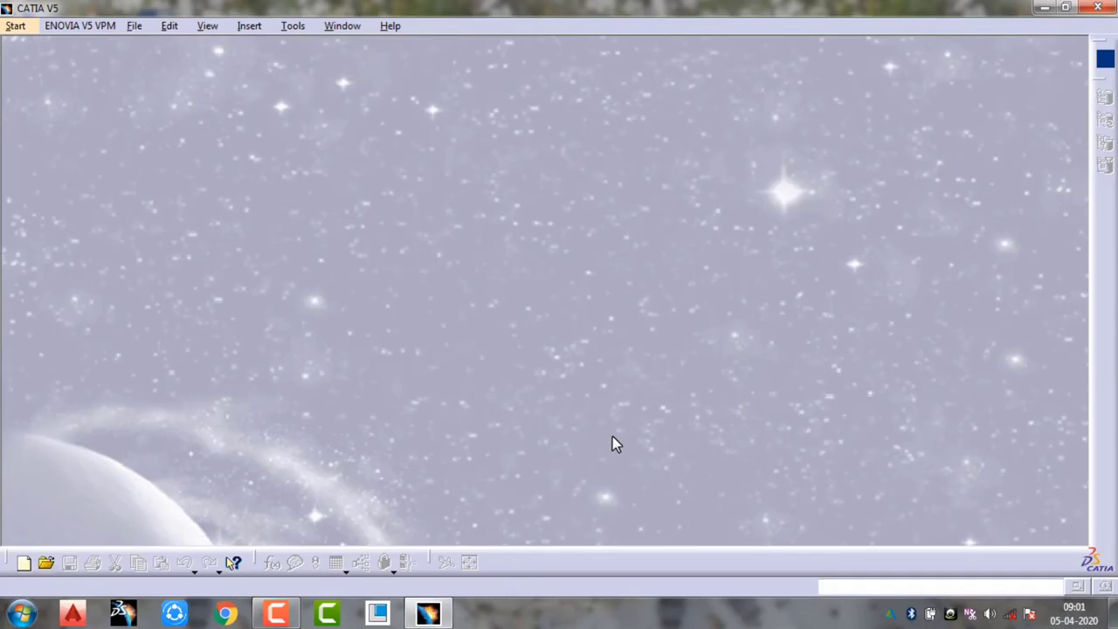
pyautogui.click(17, 27)
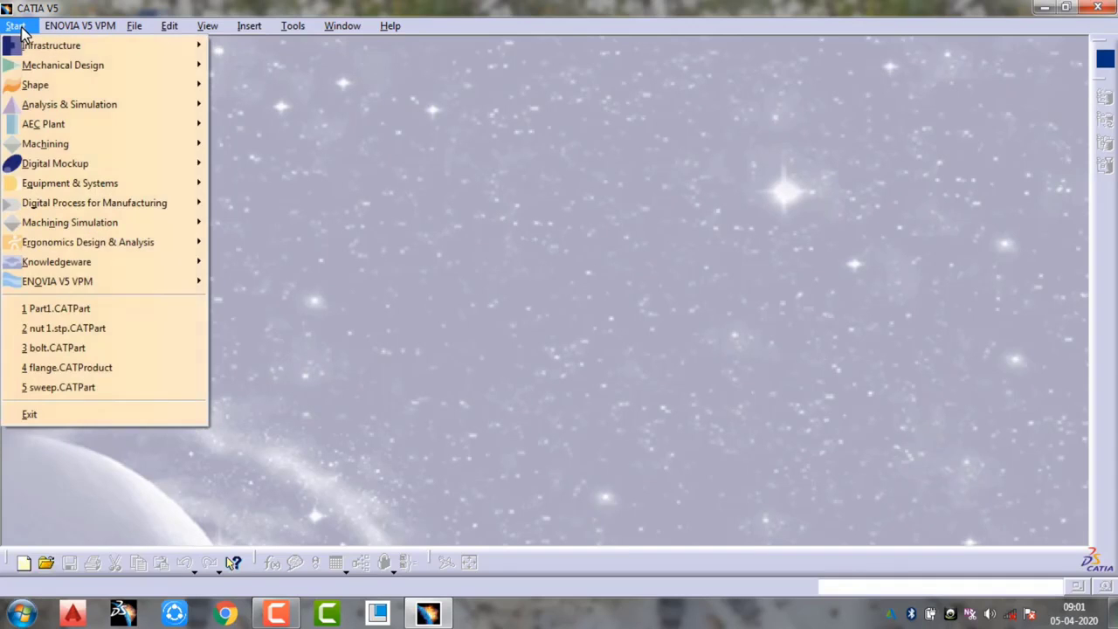
pyautogui.moveTo(35, 67)
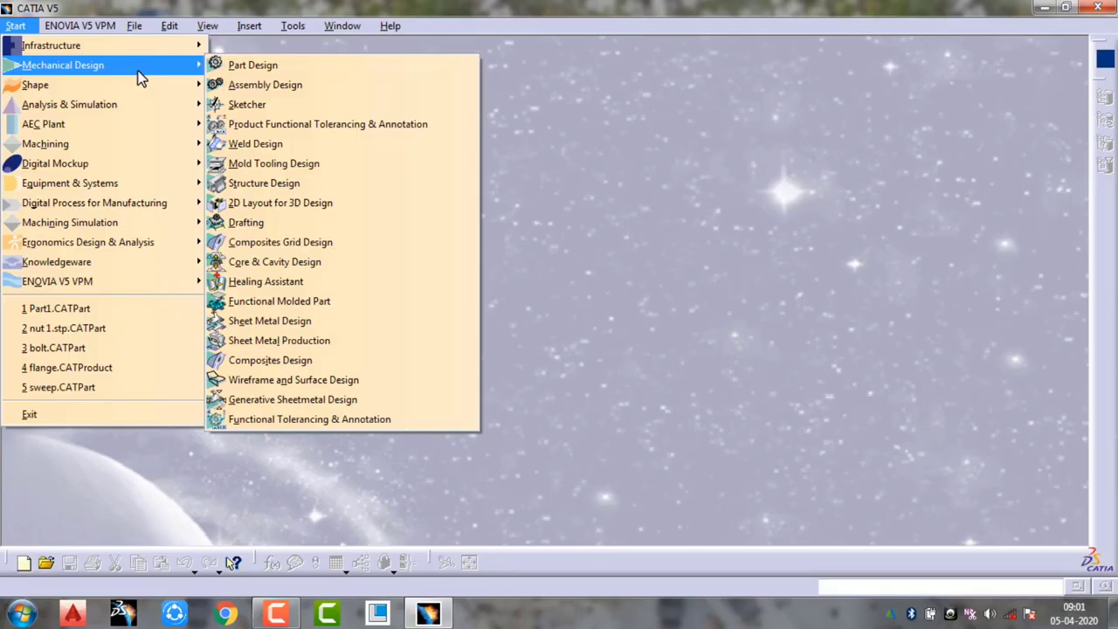
pyautogui.click(248, 69)
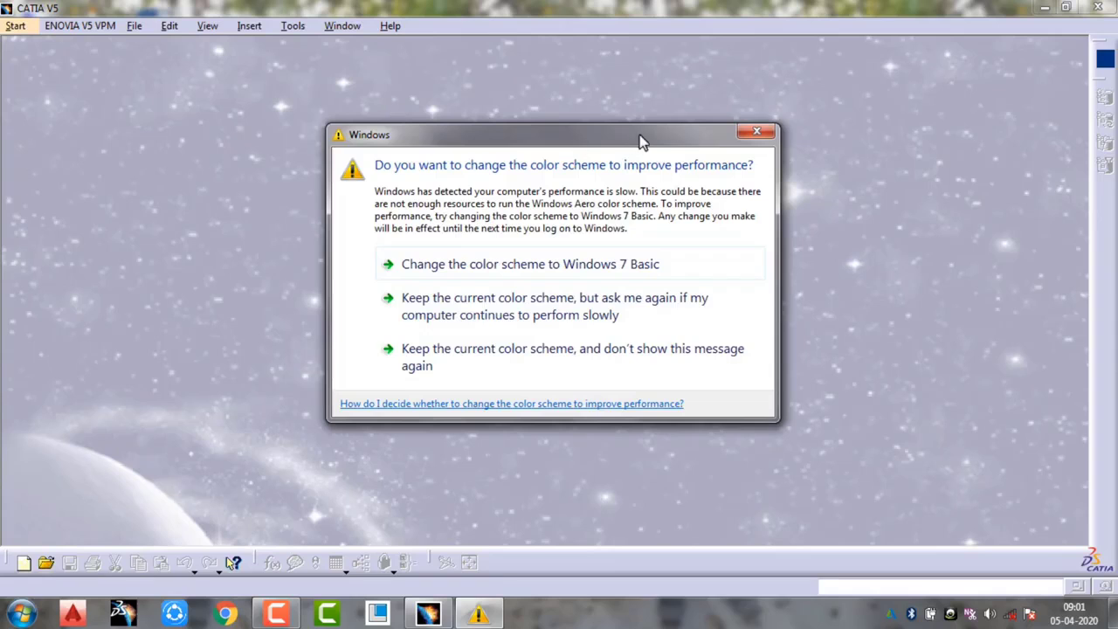
pyautogui.click(757, 134)
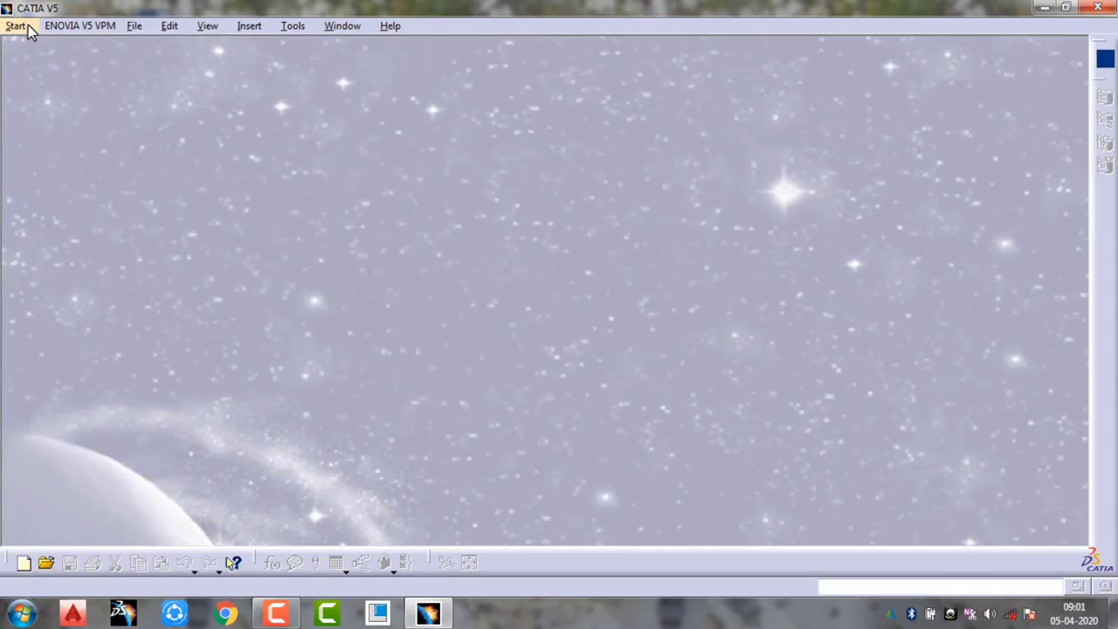
pyautogui.click(19, 26)
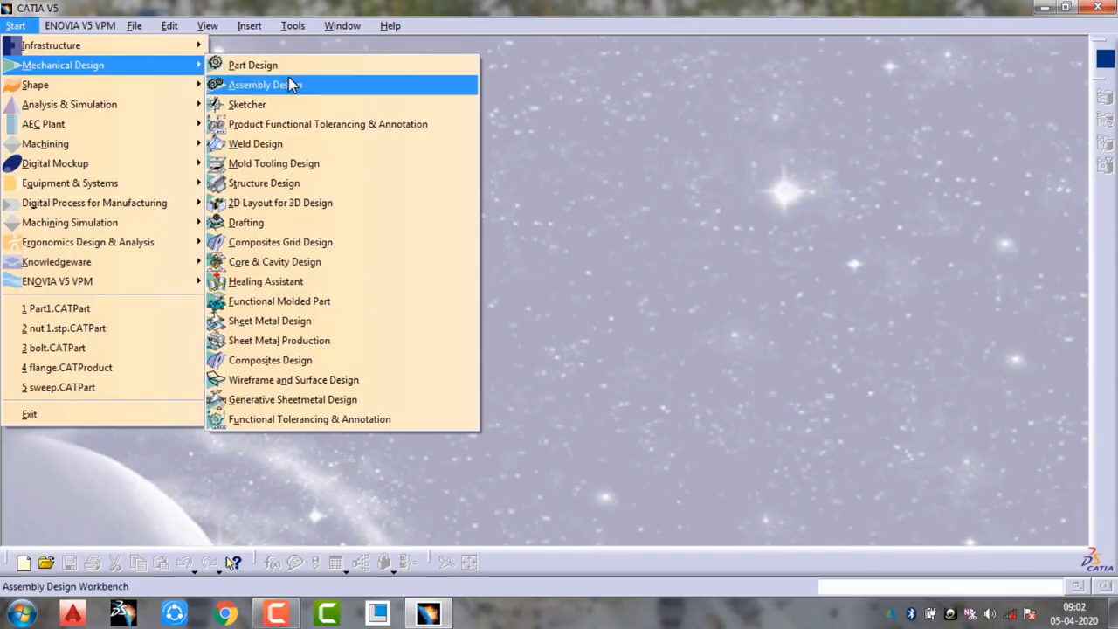
pyautogui.click(297, 72)
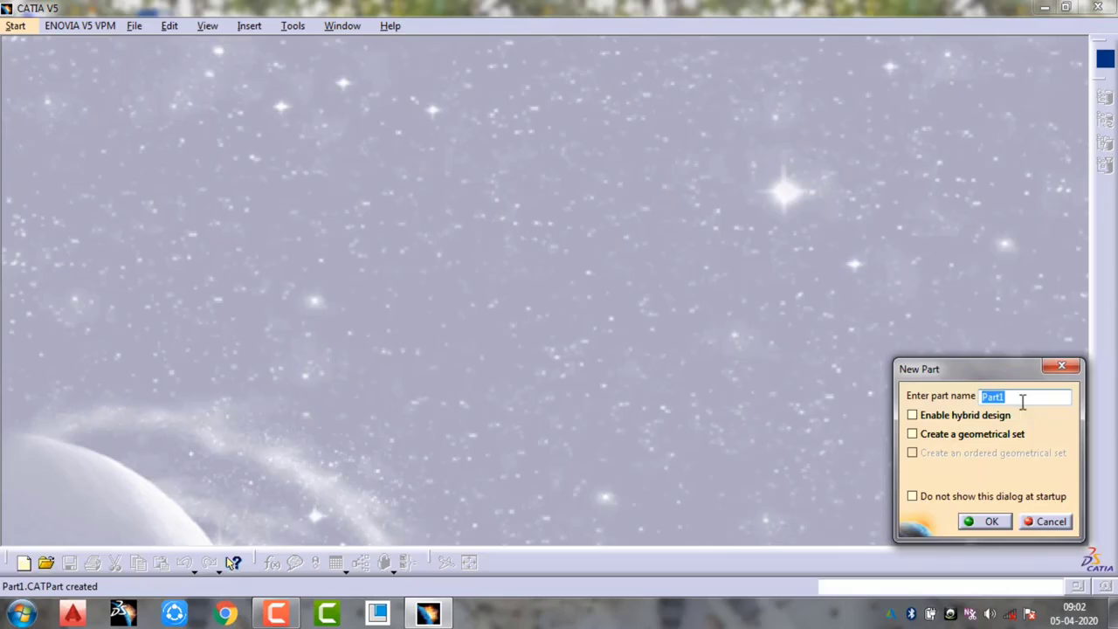
pyautogui.click(991, 524)
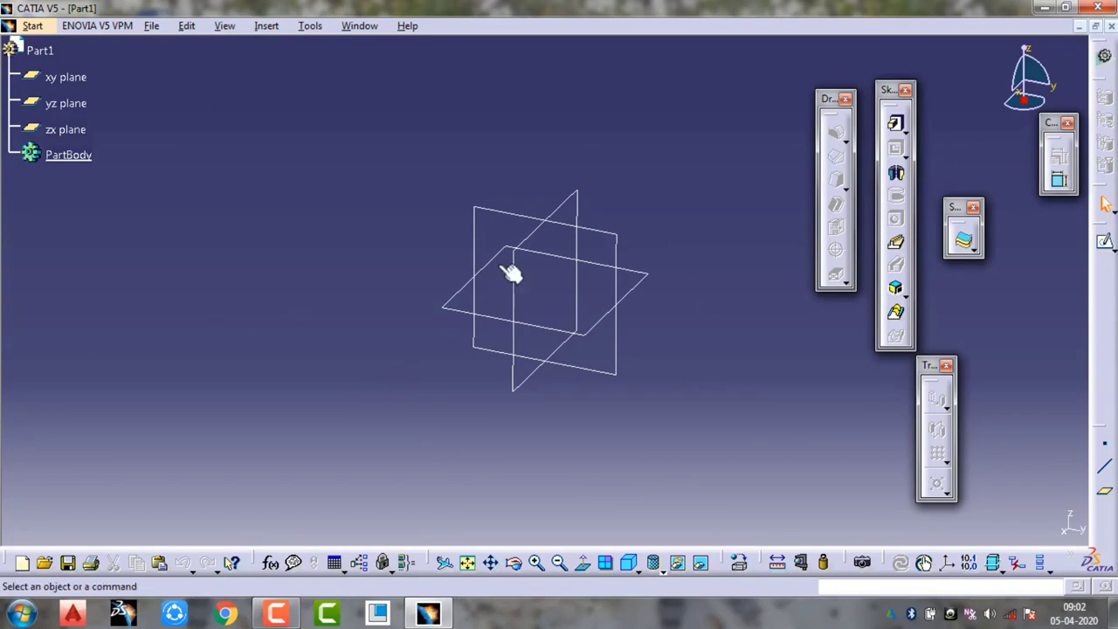
# Restore the contents of all toolbars through the toolbar customization settings
pyautogui.click(618, 240)
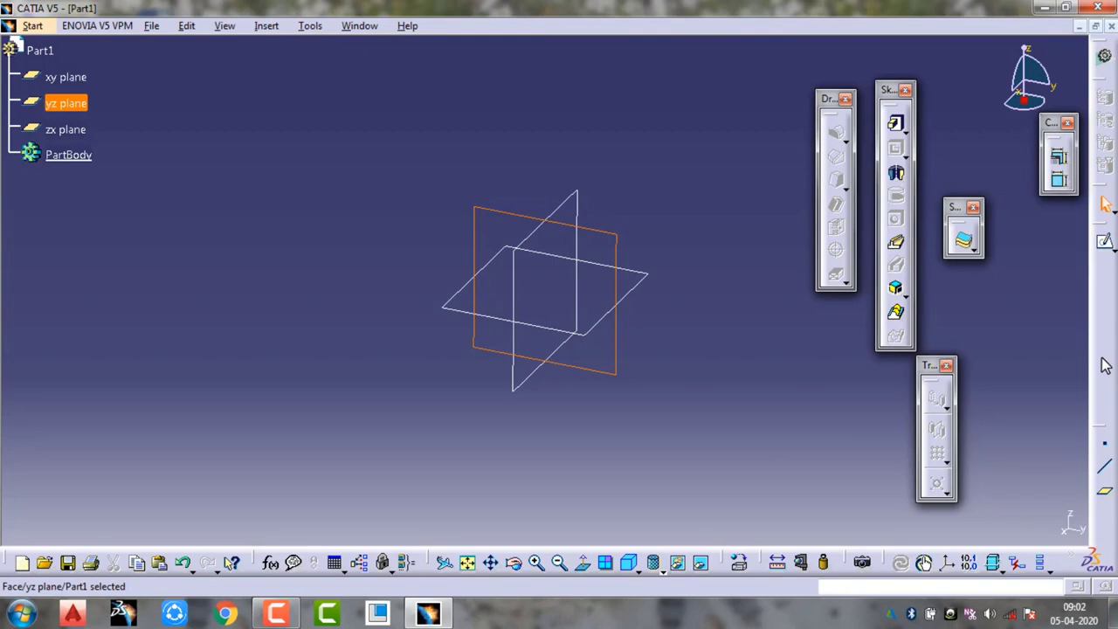
pyautogui.rightClick(1105, 526)
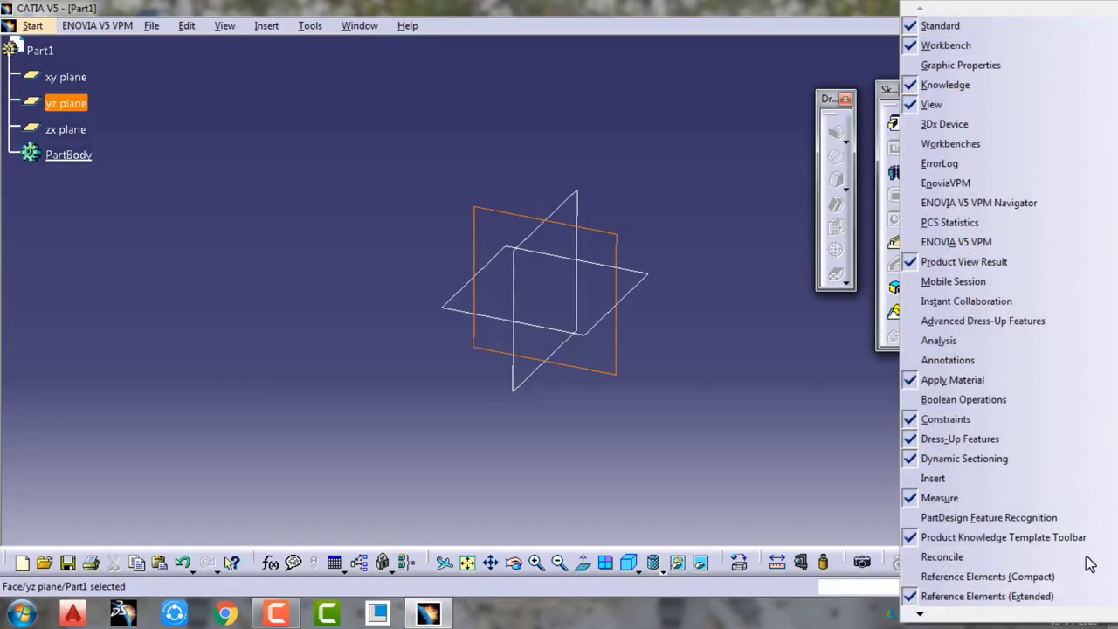
pyautogui.moveTo(1042, 617)
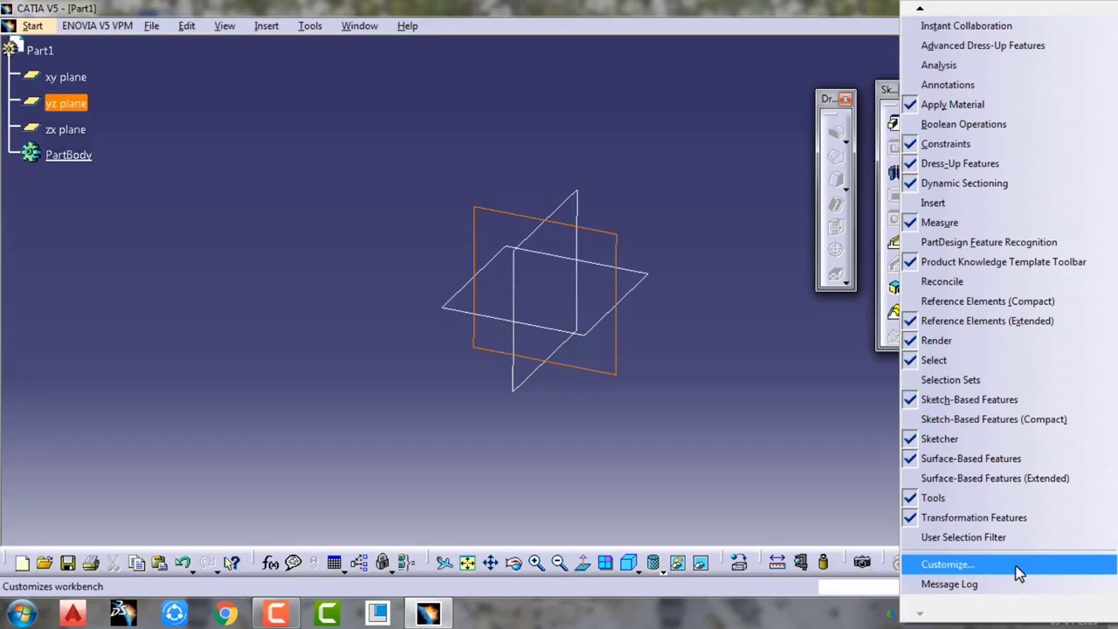
pyautogui.click(1013, 565)
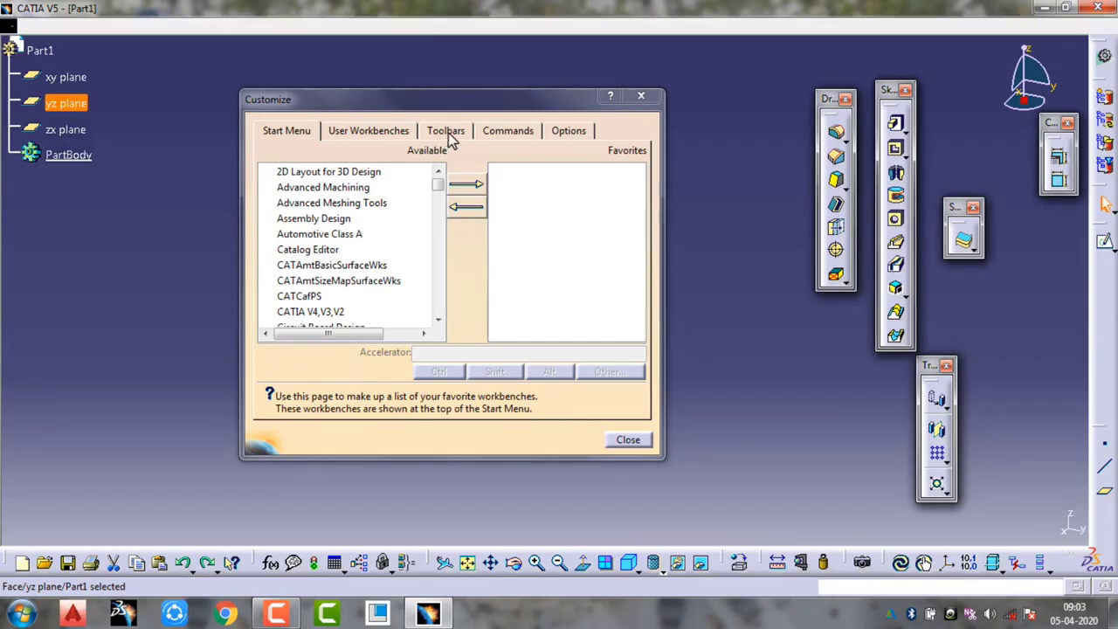
pyautogui.click(448, 133)
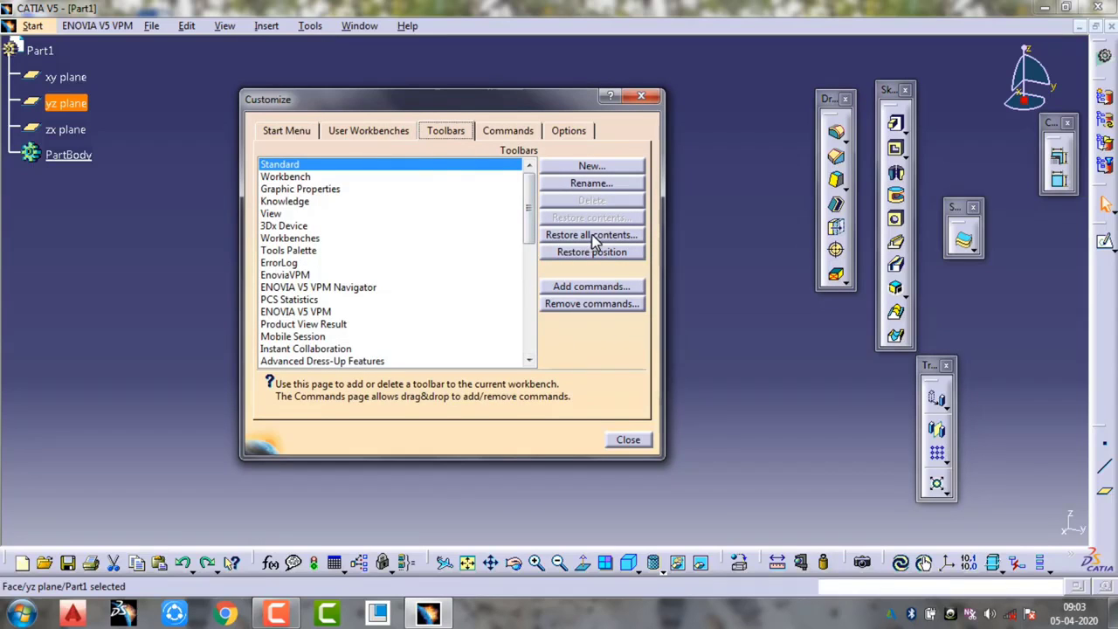
pyautogui.click(593, 236)
pyautogui.click(569, 342)
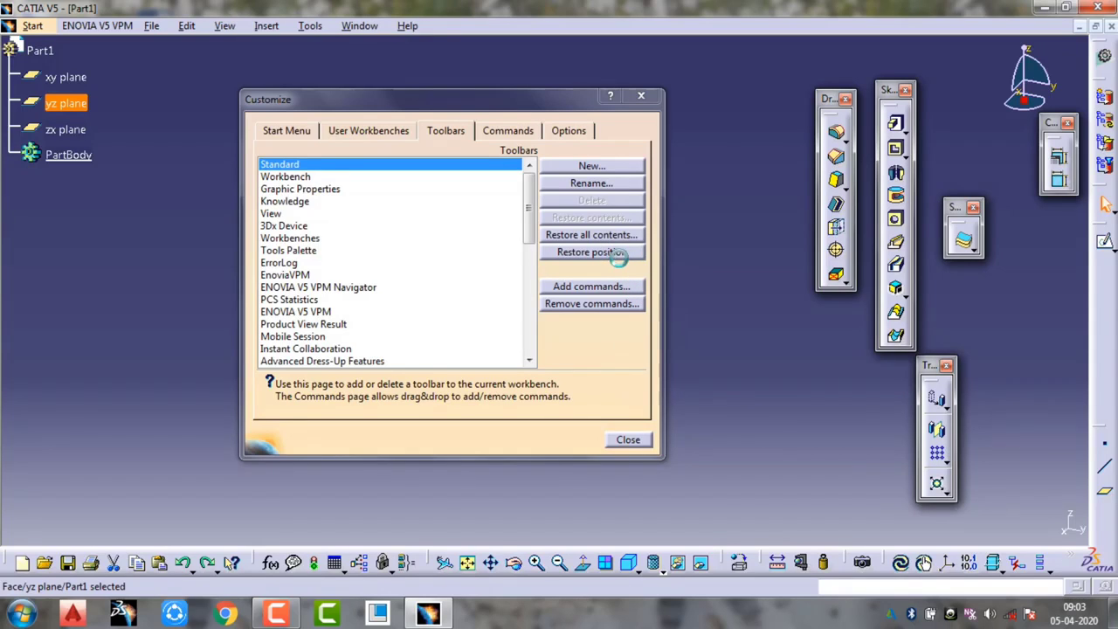
# Restore the position of all toolbars and dismiss the floating ENOVIA V5 VPM Navigator toolbar
pyautogui.click(591, 252)
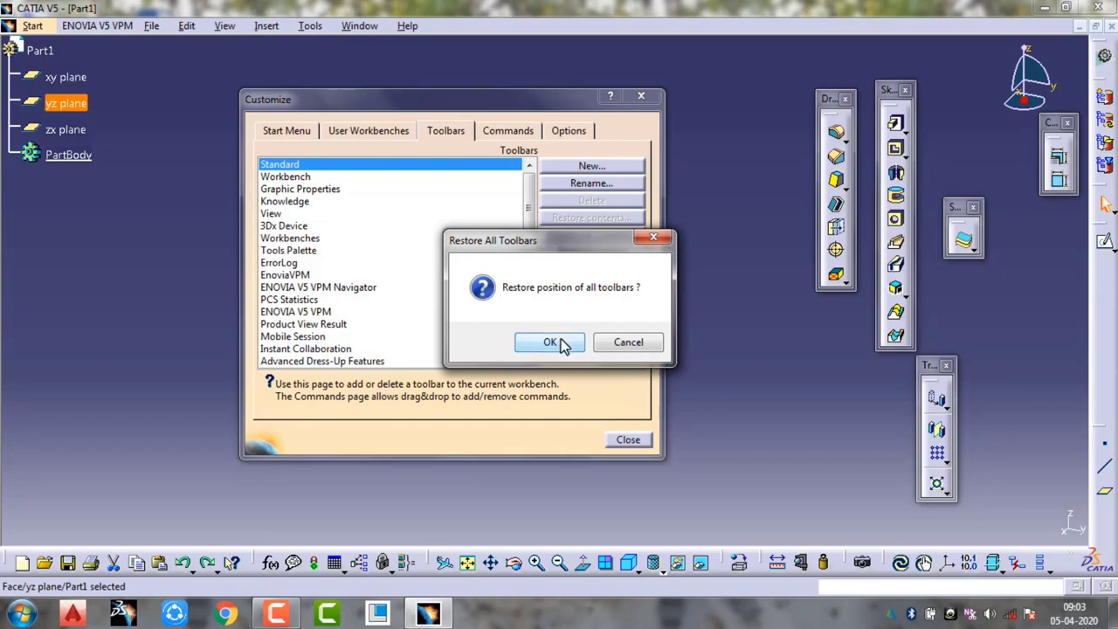
pyautogui.click(550, 341)
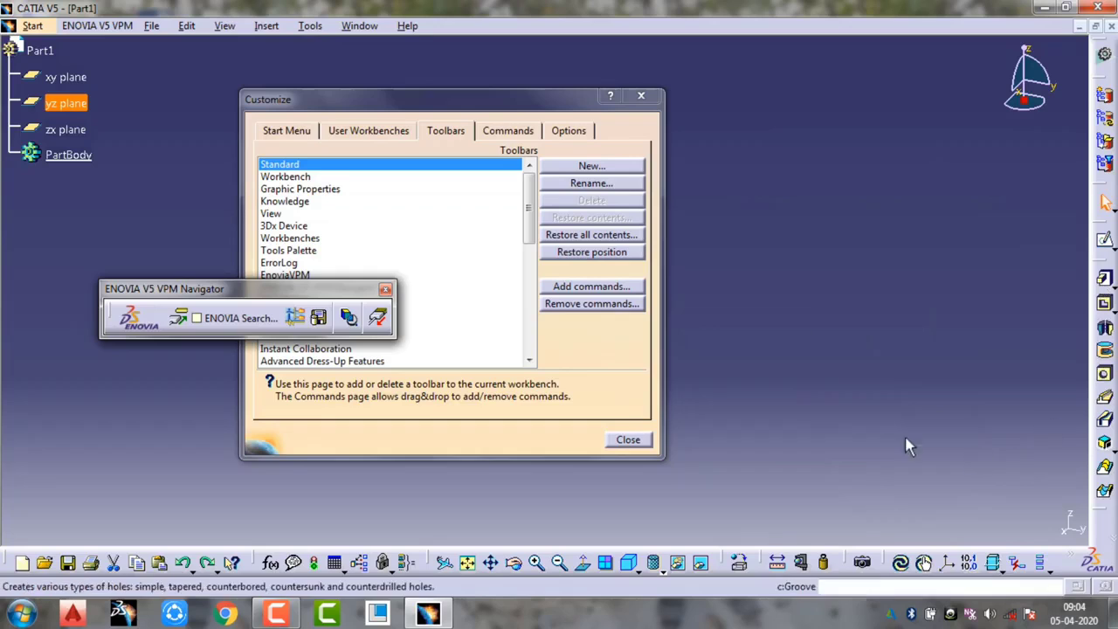
pyautogui.click(644, 97)
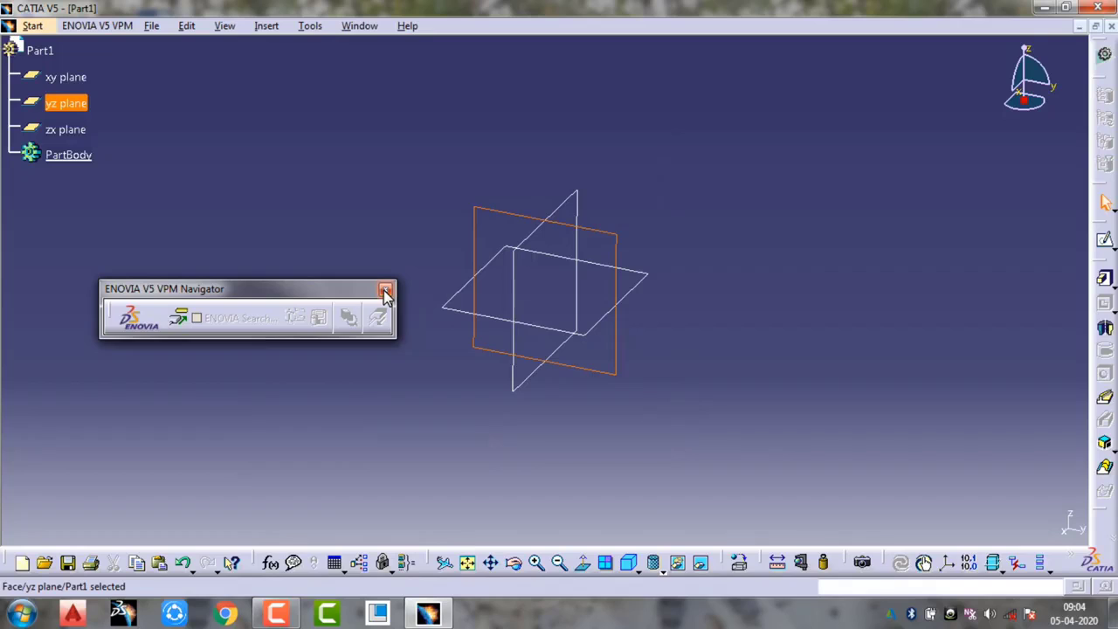
pyautogui.click(385, 291)
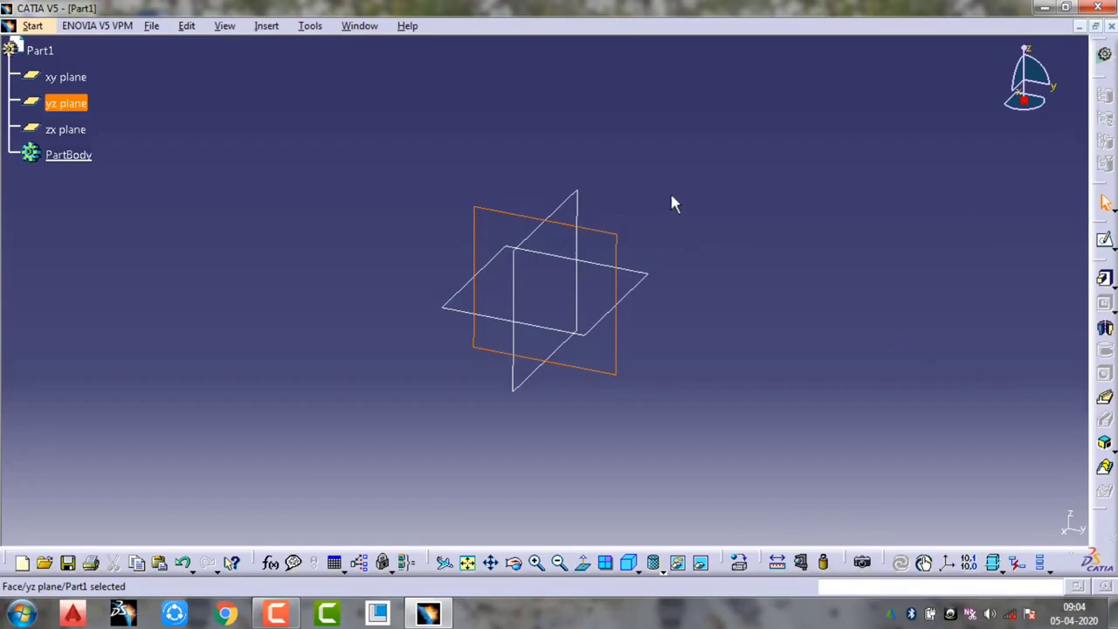
pyautogui.click(707, 251)
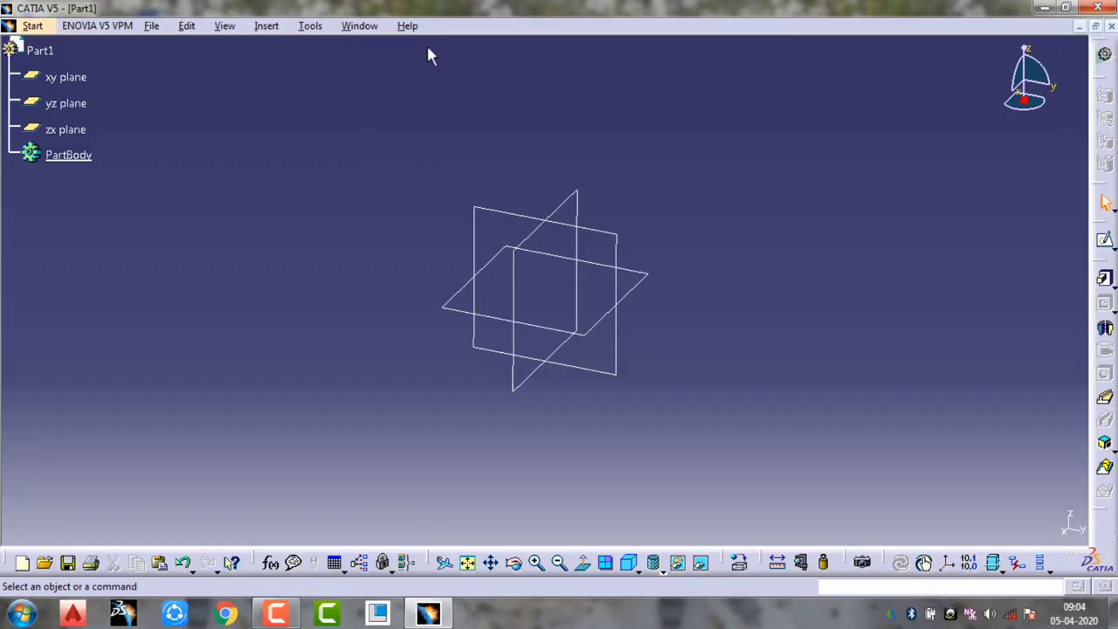
# Examine the general display options, covering the tree appearance, performance accuracy and visualization color settings
pyautogui.click(310, 27)
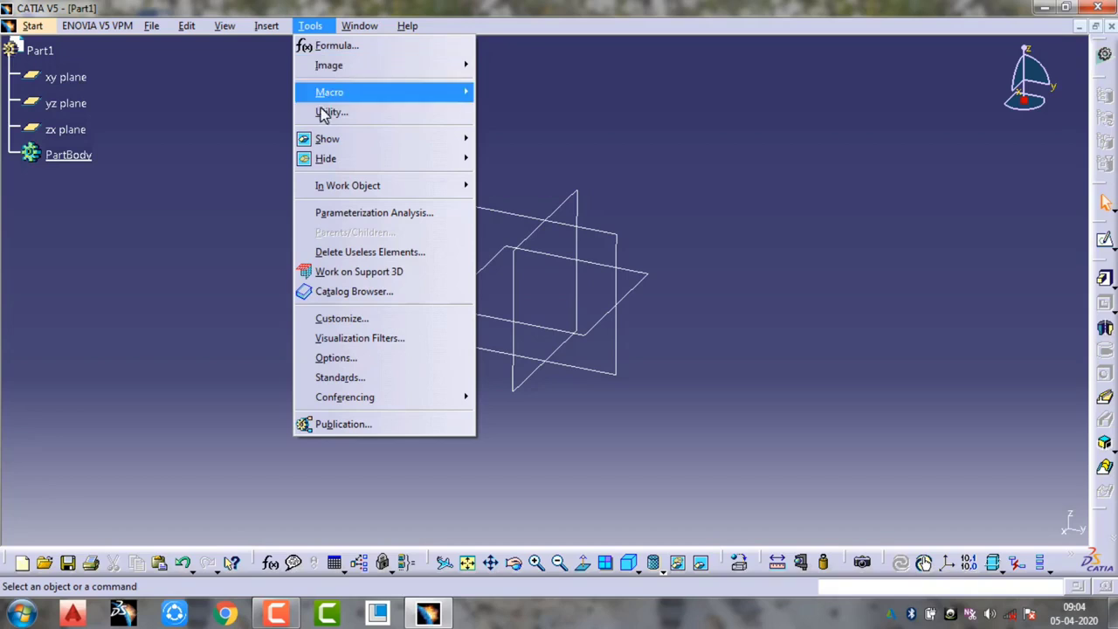
pyautogui.click(343, 357)
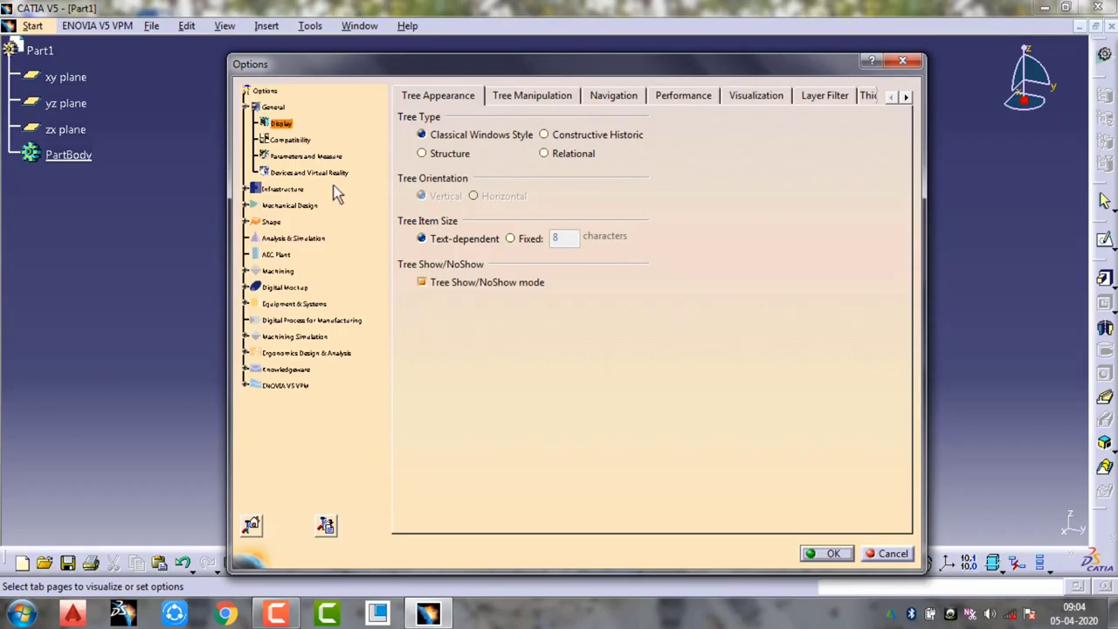
pyautogui.click(276, 108)
pyautogui.click(278, 123)
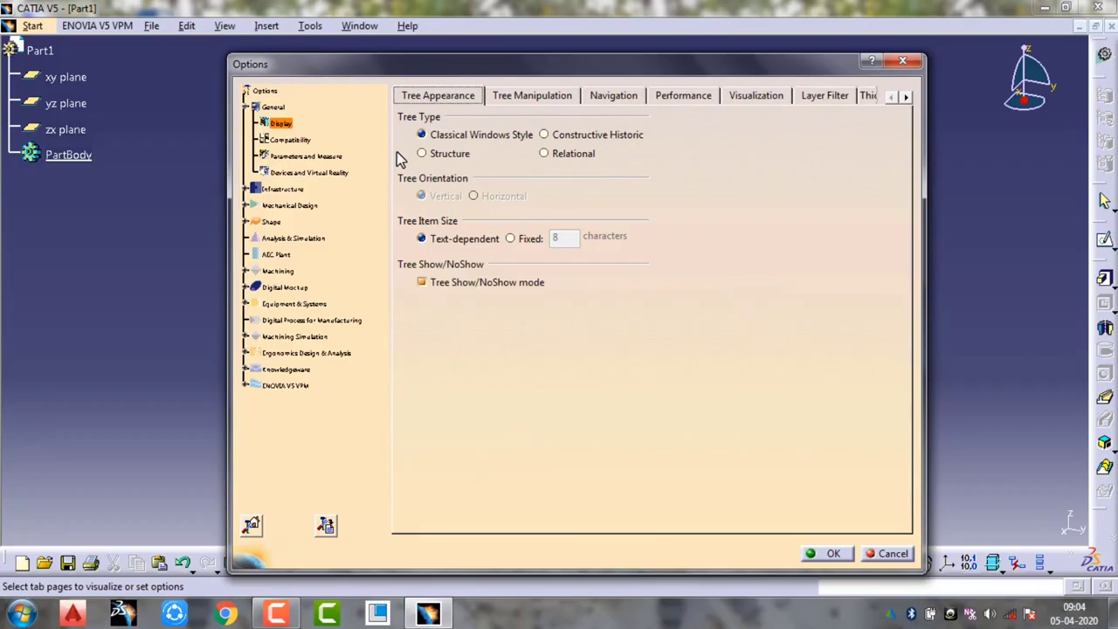
pyautogui.click(665, 96)
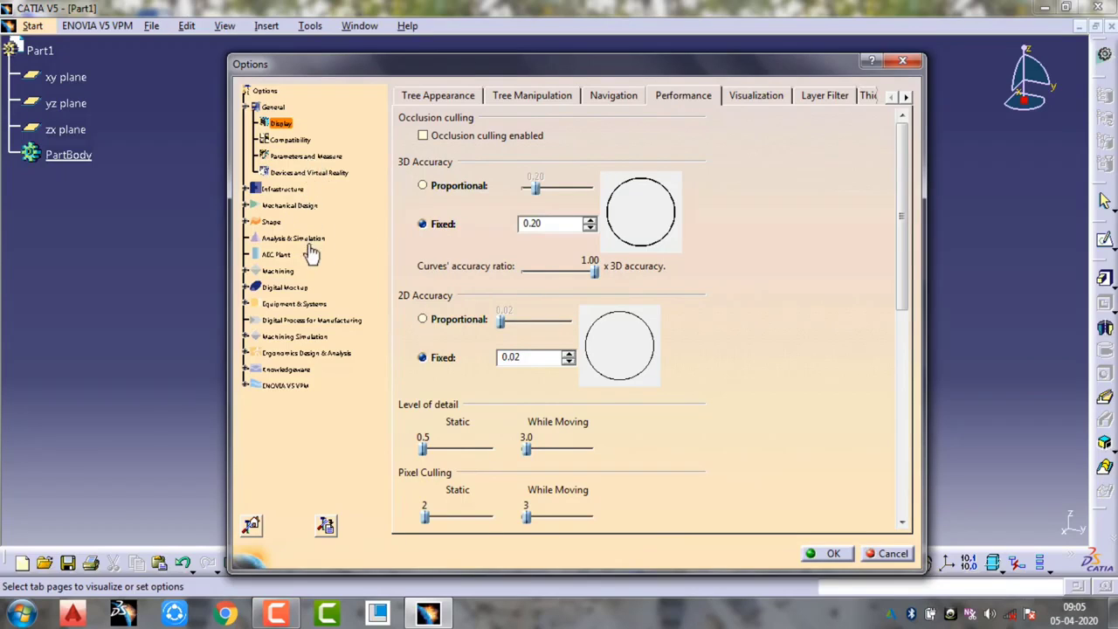
pyautogui.click(740, 99)
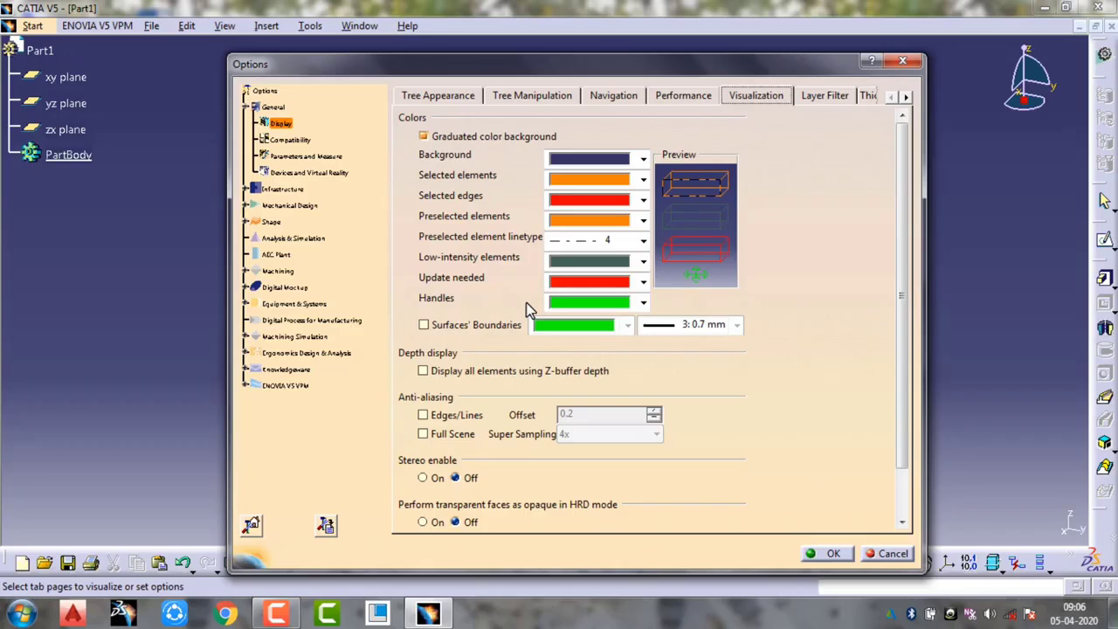
# Examine the Parameters and Measure options for the measure tools and the units
pyautogui.click(331, 157)
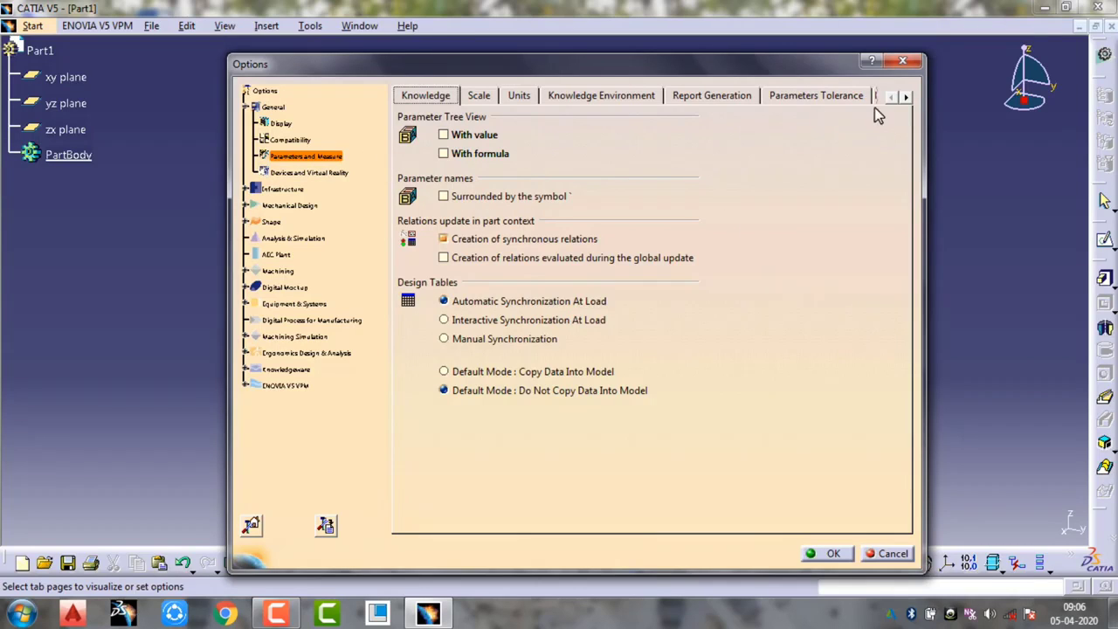
pyautogui.click(908, 98)
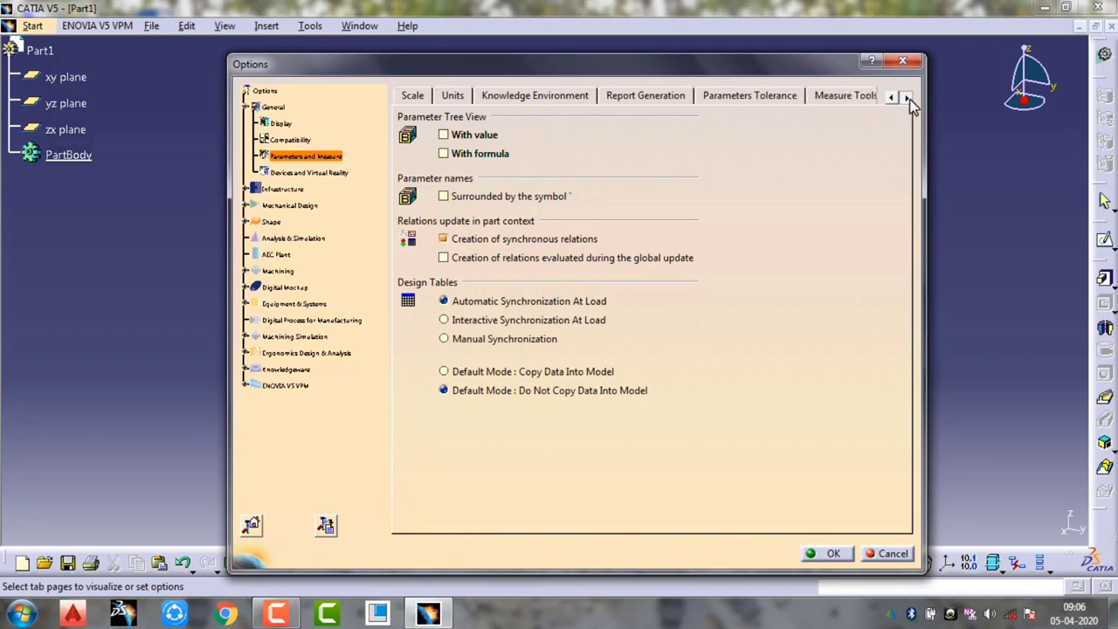
pyautogui.click(908, 98)
pyautogui.click(821, 98)
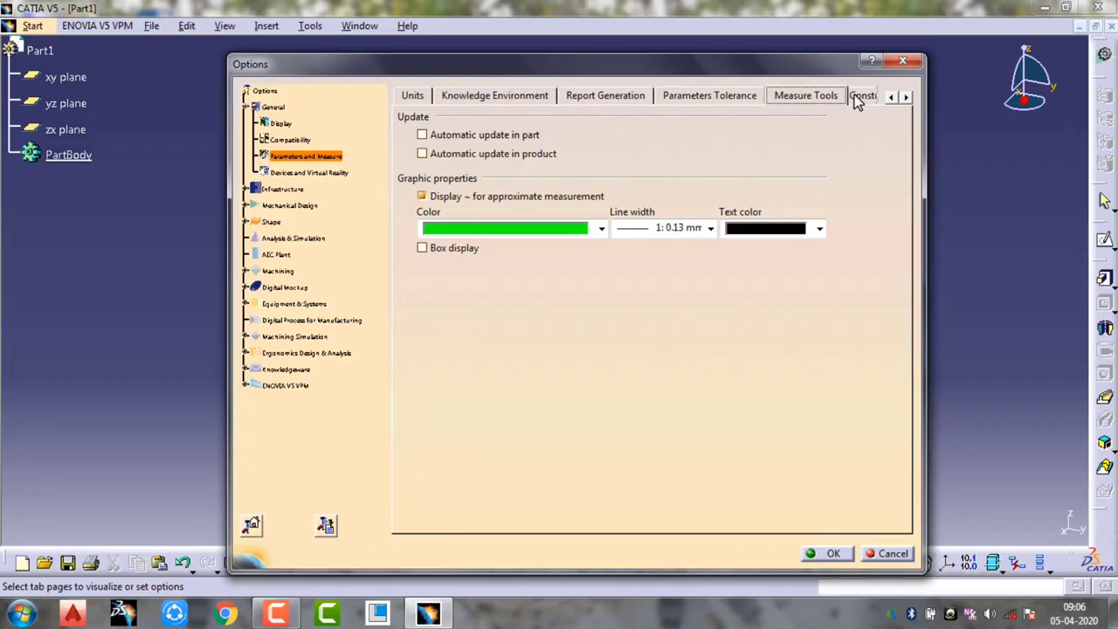
pyautogui.click(421, 97)
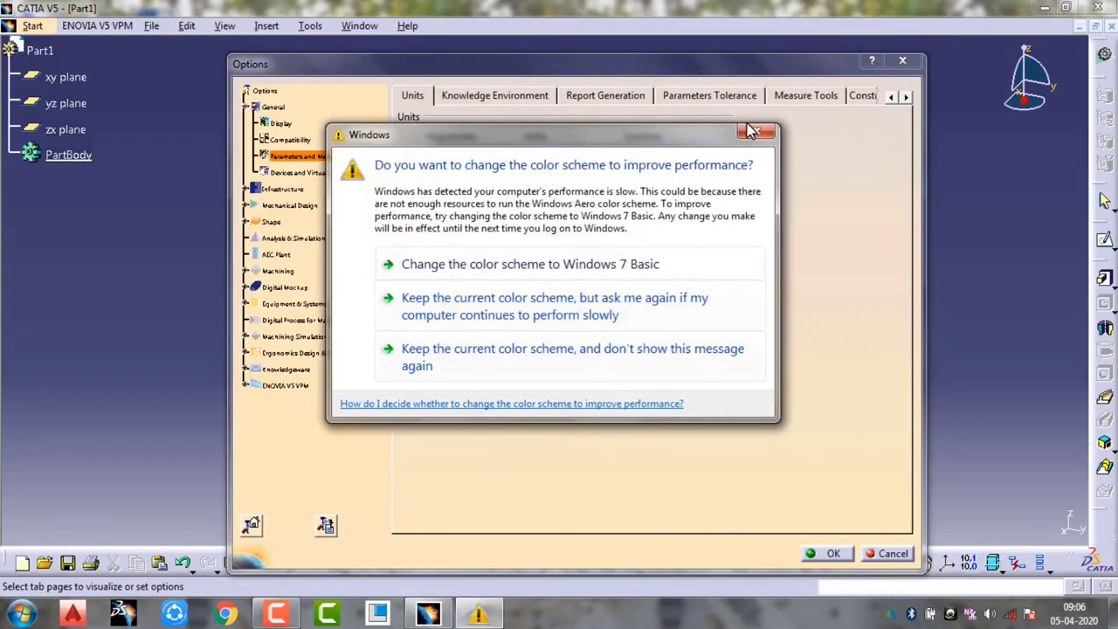
pyautogui.click(754, 132)
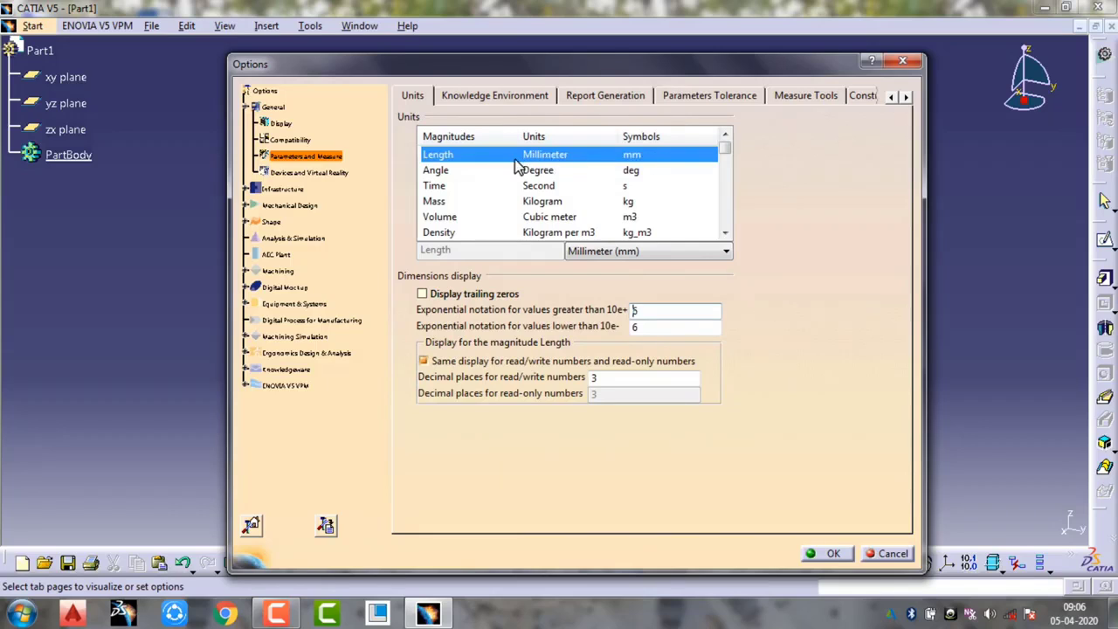
# Set the axis system display size to 90 mm in the Part Infrastructure display options
pyautogui.click(288, 190)
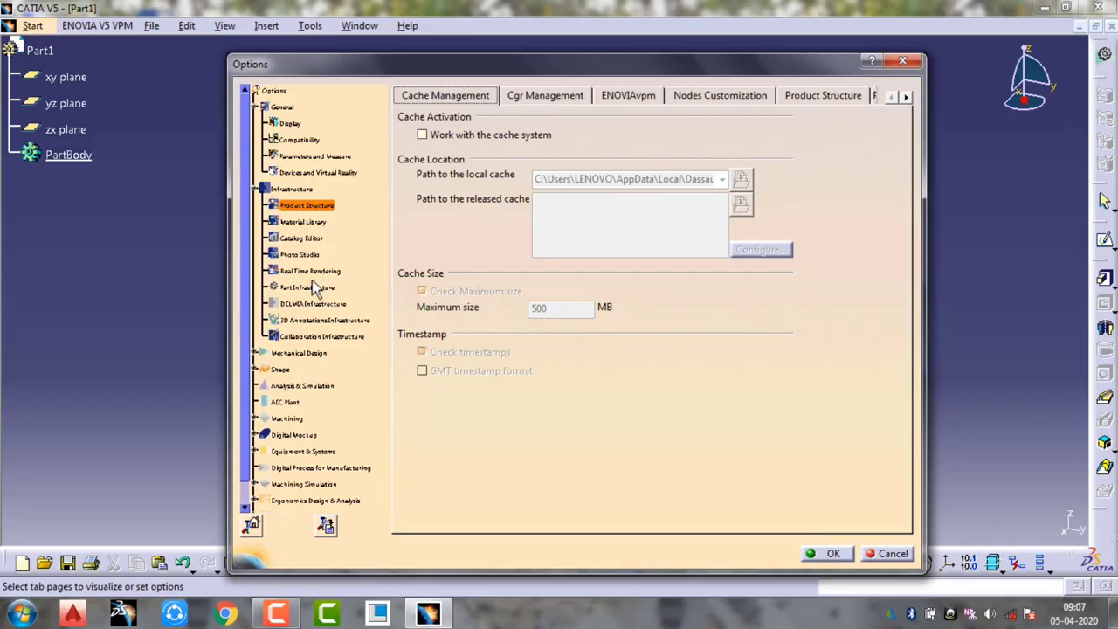
pyautogui.click(307, 204)
pyautogui.click(307, 289)
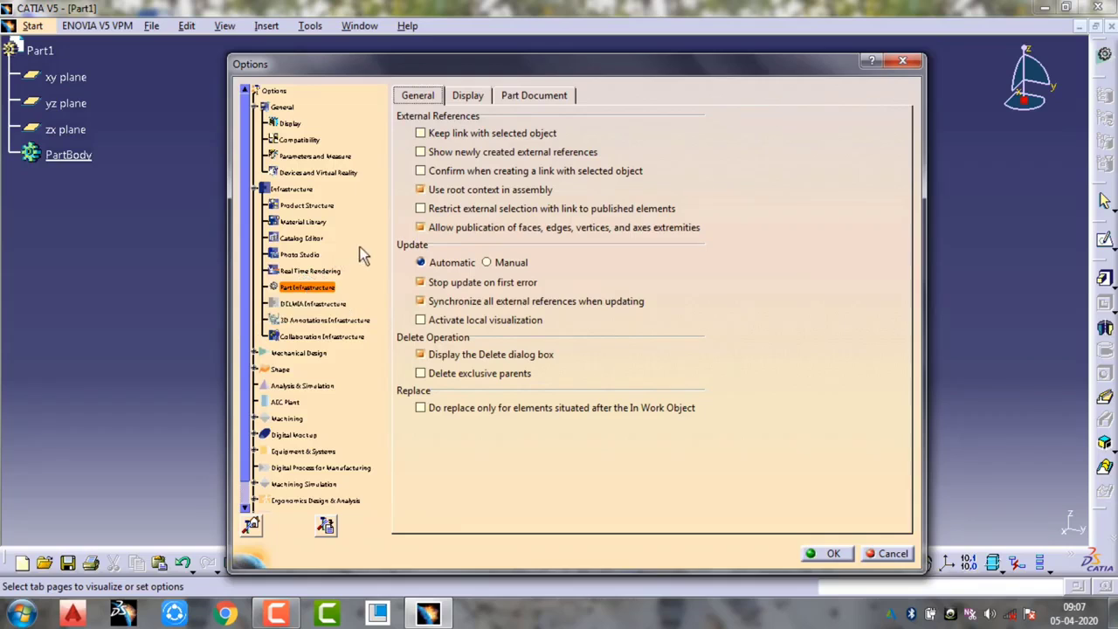
pyautogui.click(466, 95)
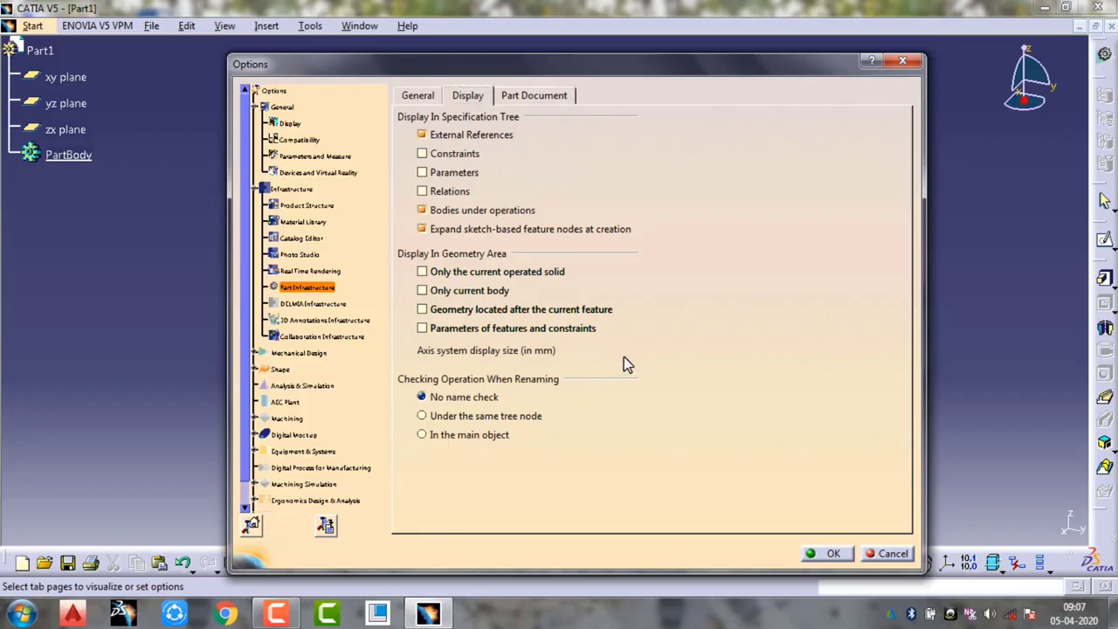
pyautogui.moveTo(626, 359)
pyautogui.mouseDown()
pyautogui.moveTo(591, 356)
pyautogui.moveTo(623, 357)
pyautogui.mouseUp()
pyautogui.moveTo(669, 72); pyautogui.dragTo(1068, 158)
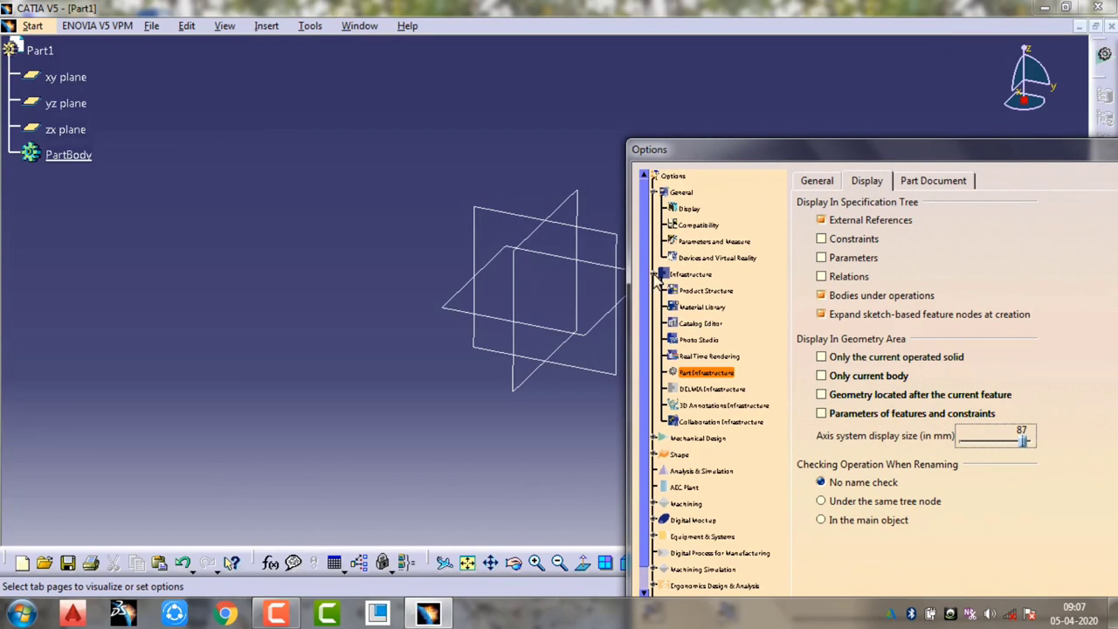
pyautogui.moveTo(882, 153); pyautogui.dragTo(710, 47)
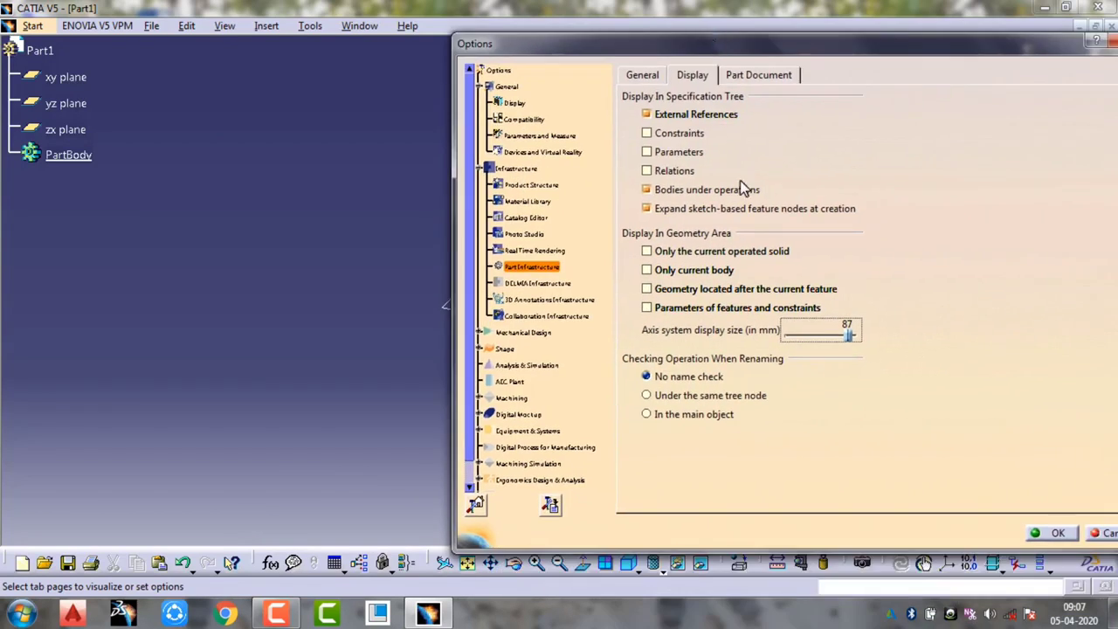
pyautogui.moveTo(848, 334); pyautogui.dragTo(847, 334)
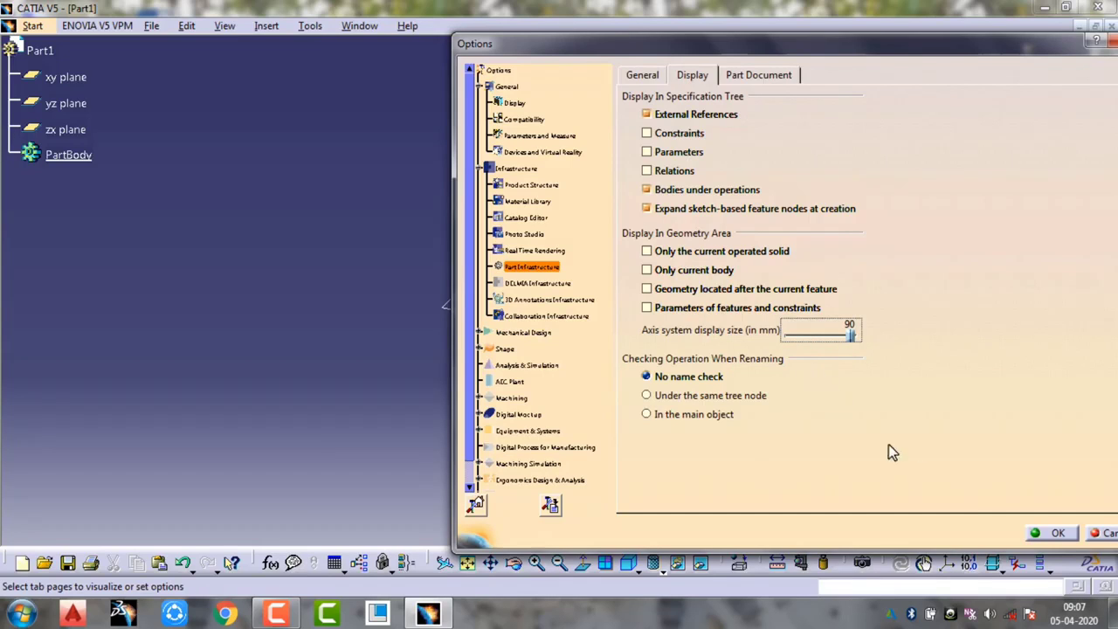
# Accept the program options and open a new sketch on the yz plane
pyautogui.click(1057, 535)
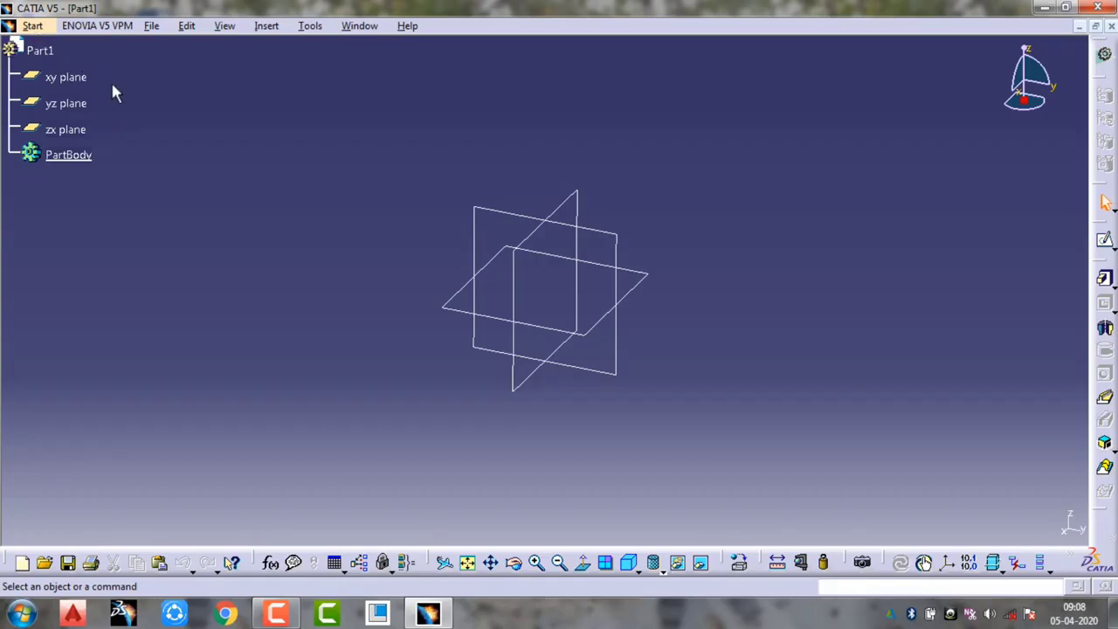
pyautogui.click(510, 247)
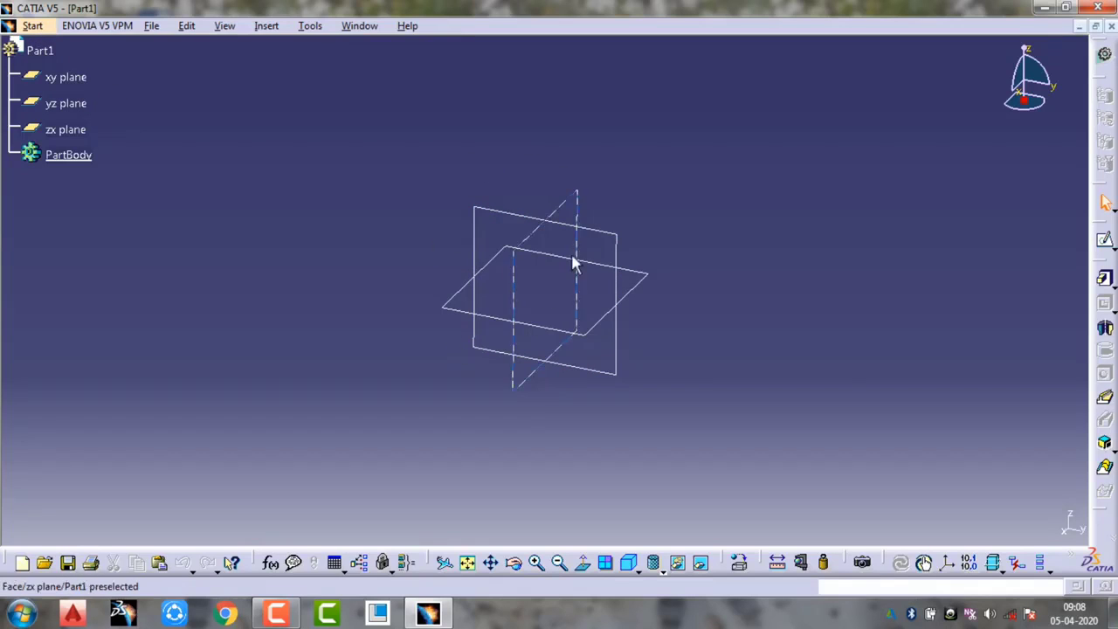
pyautogui.click(602, 232)
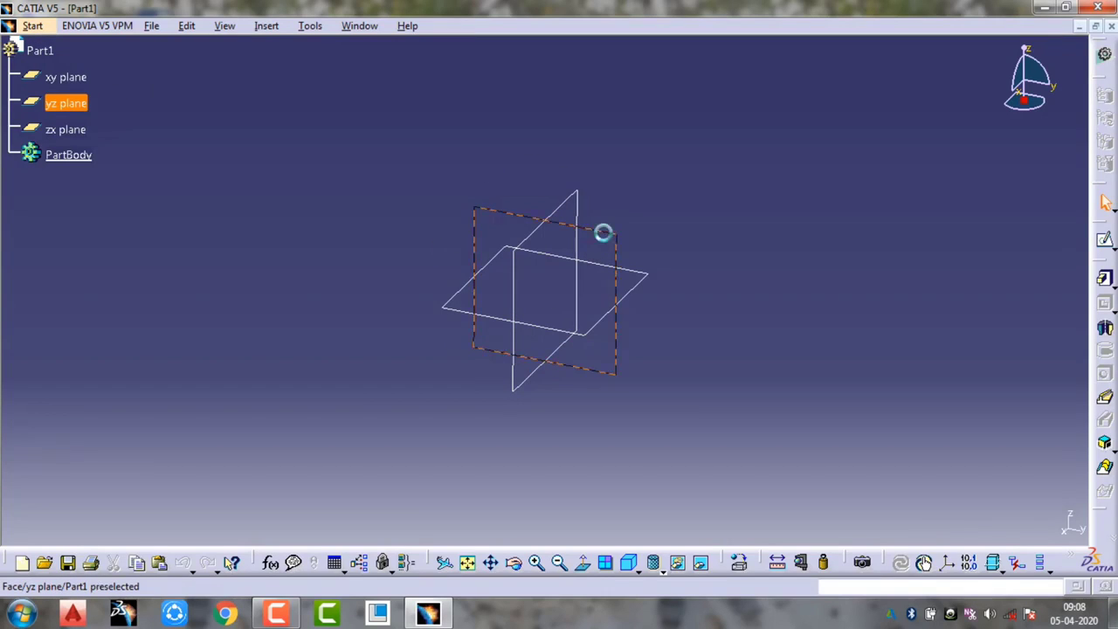
pyautogui.click(1101, 245)
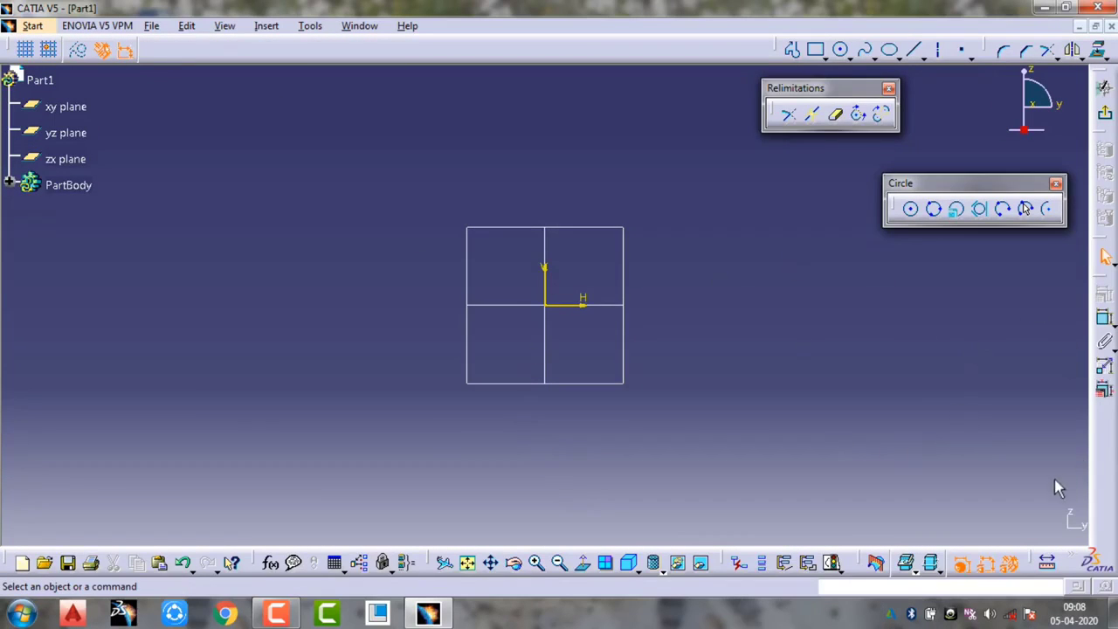
# Restore the contents and the position of all toolbars in the sketch environment
pyautogui.rightClick(1106, 446)
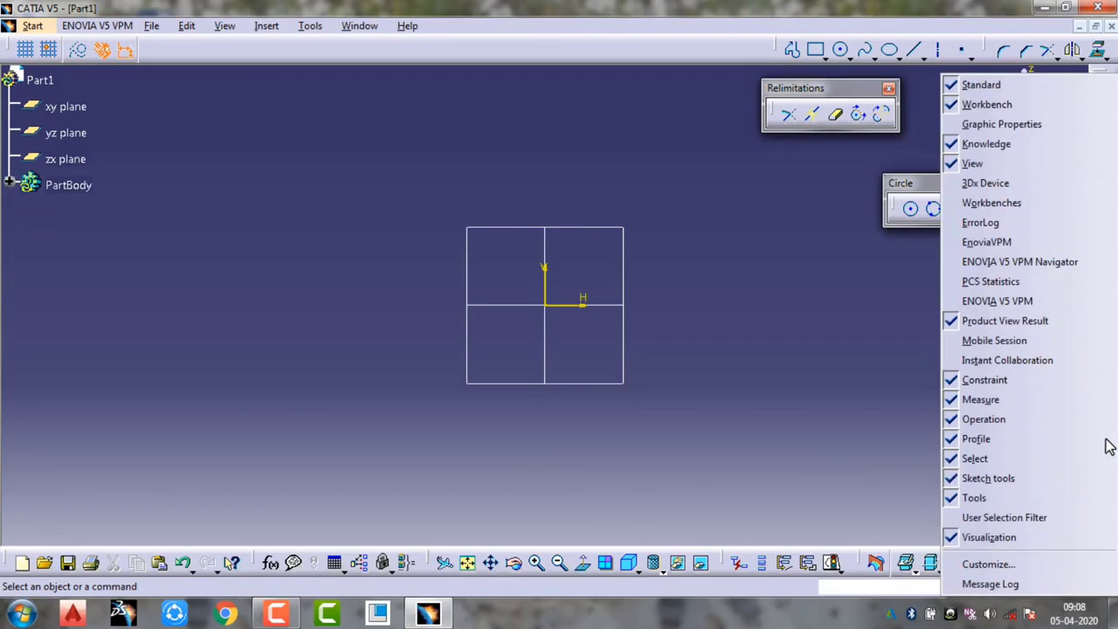
pyautogui.click(1047, 565)
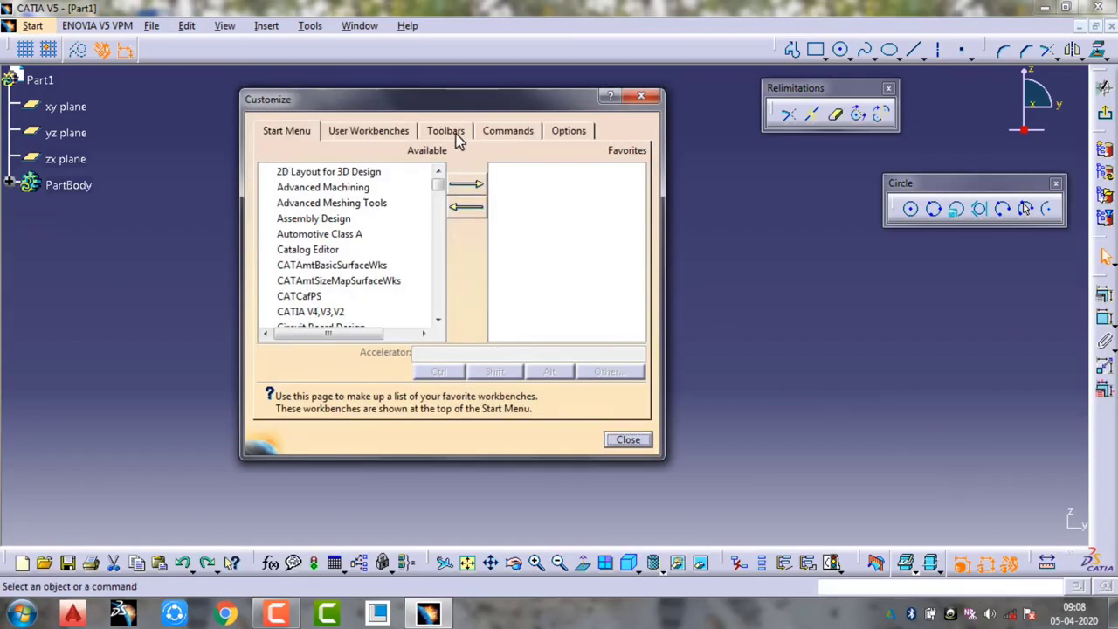
pyautogui.click(455, 134)
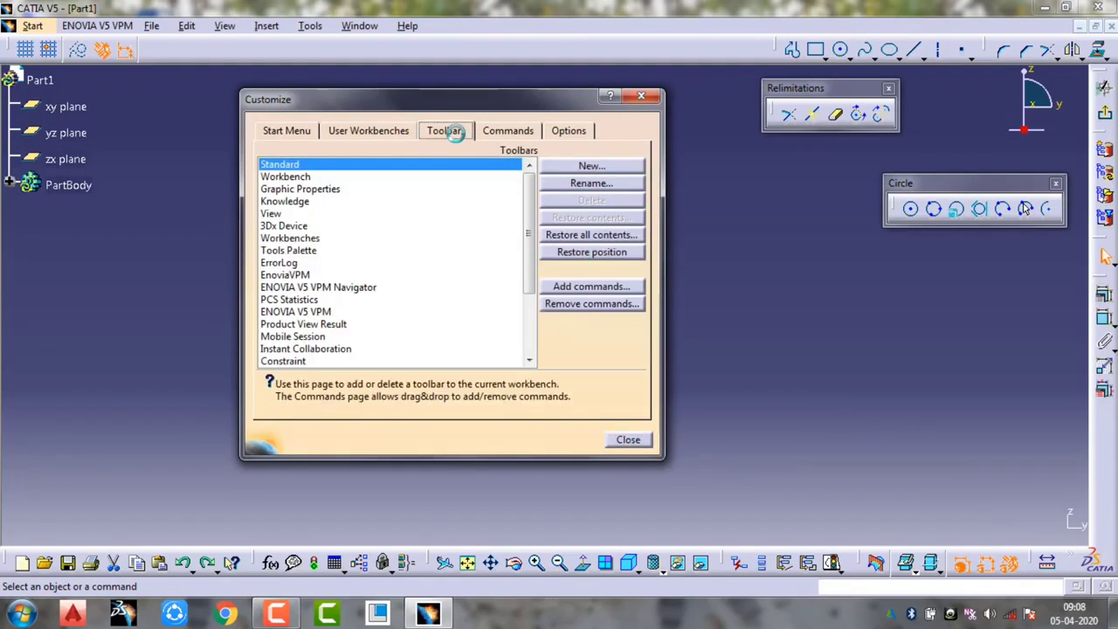
pyautogui.click(602, 237)
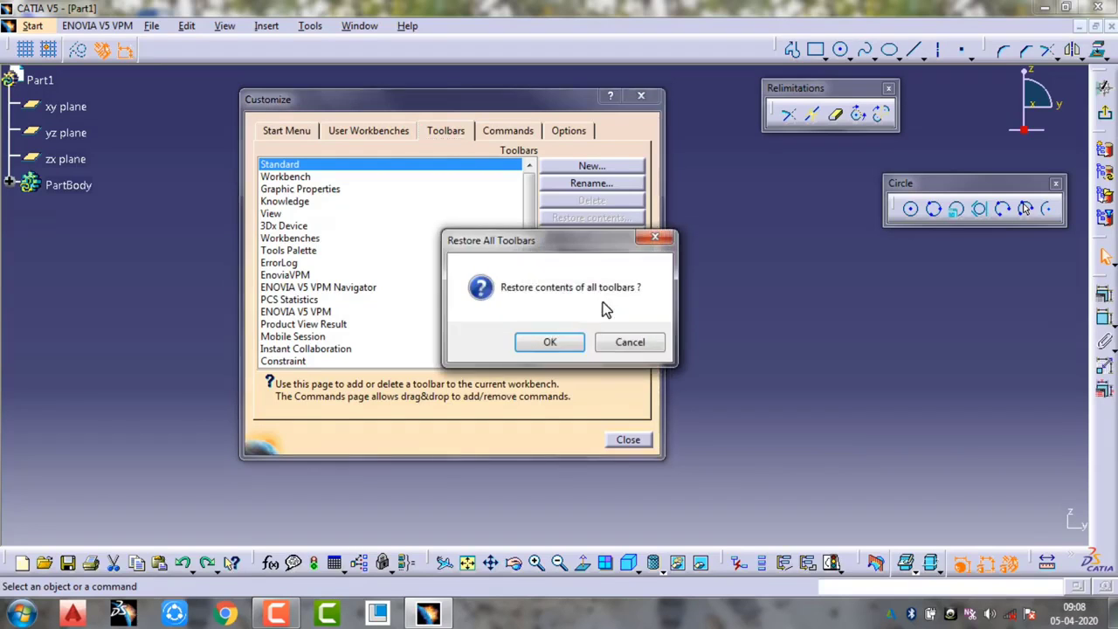
pyautogui.click(551, 341)
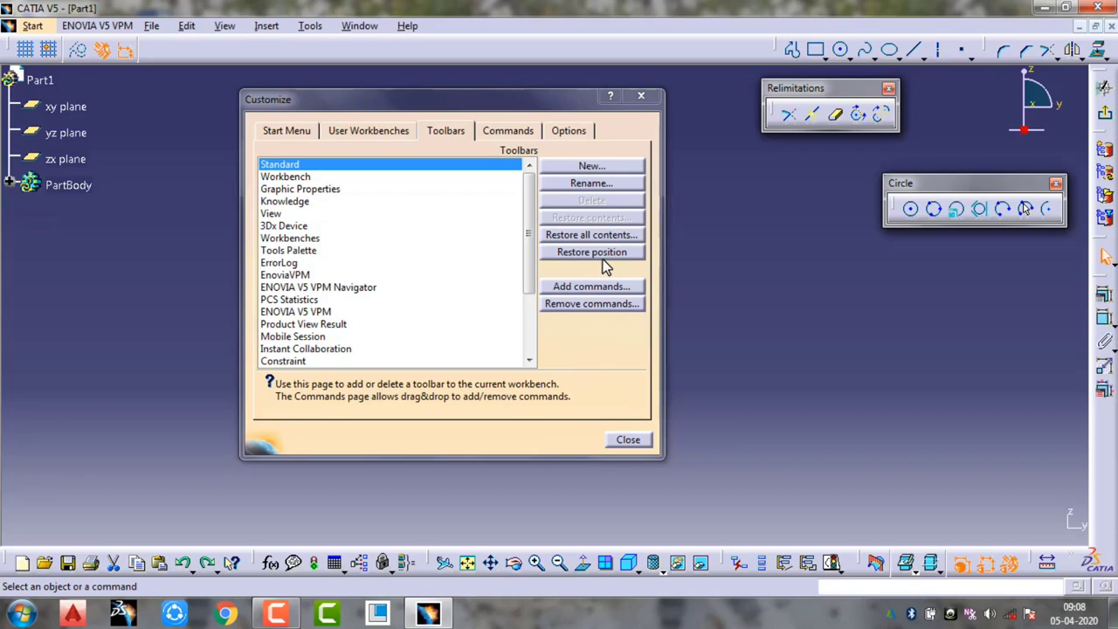
pyautogui.click(593, 252)
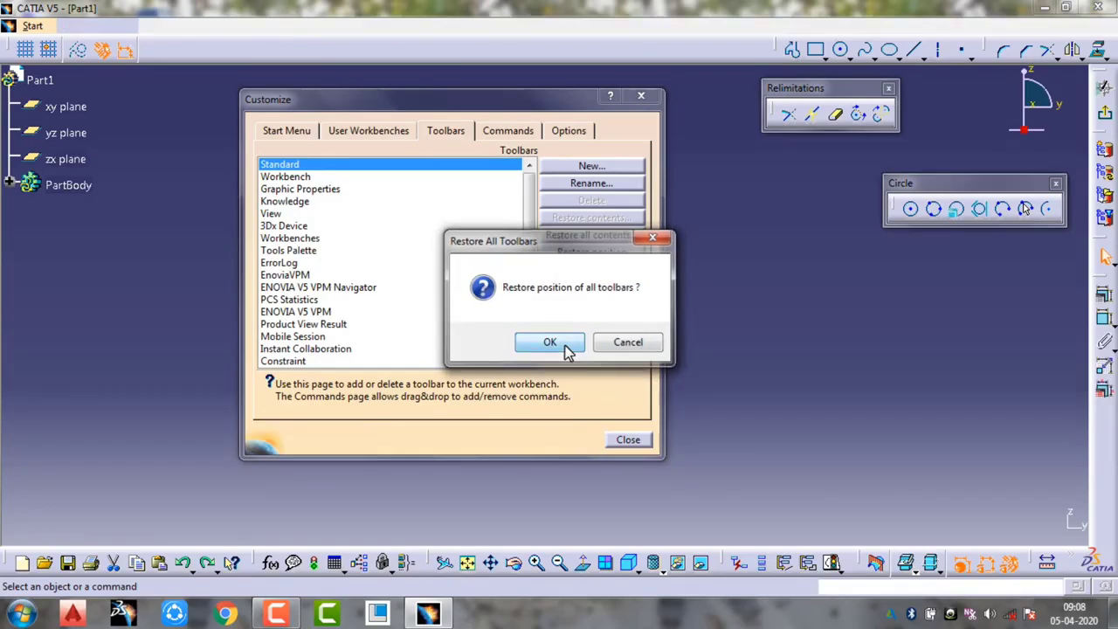
pyautogui.click(566, 348)
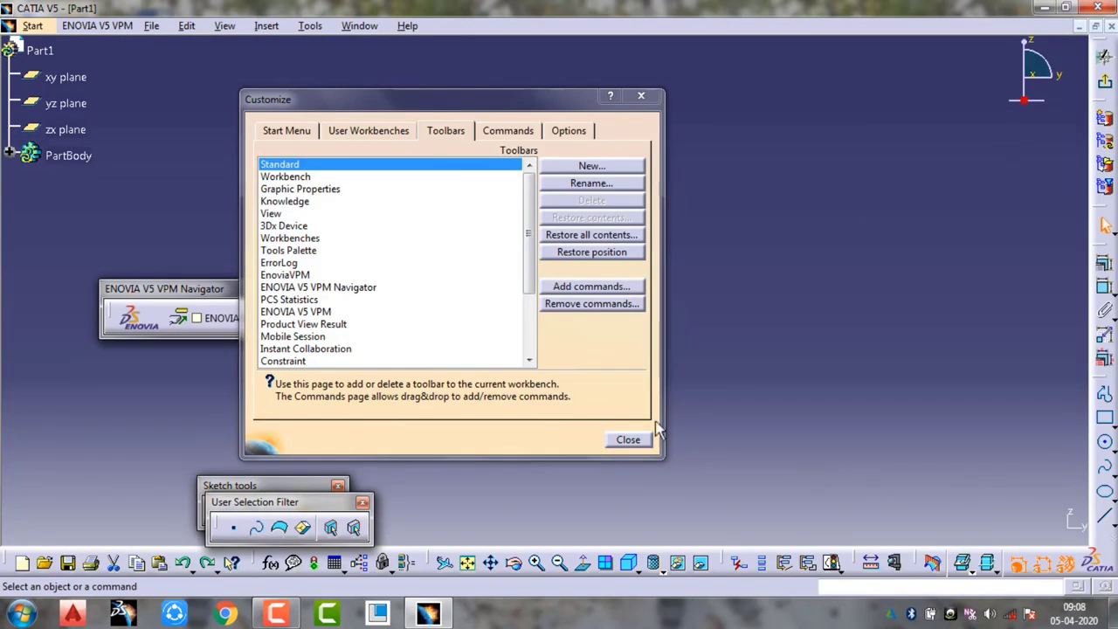
pyautogui.click(640, 99)
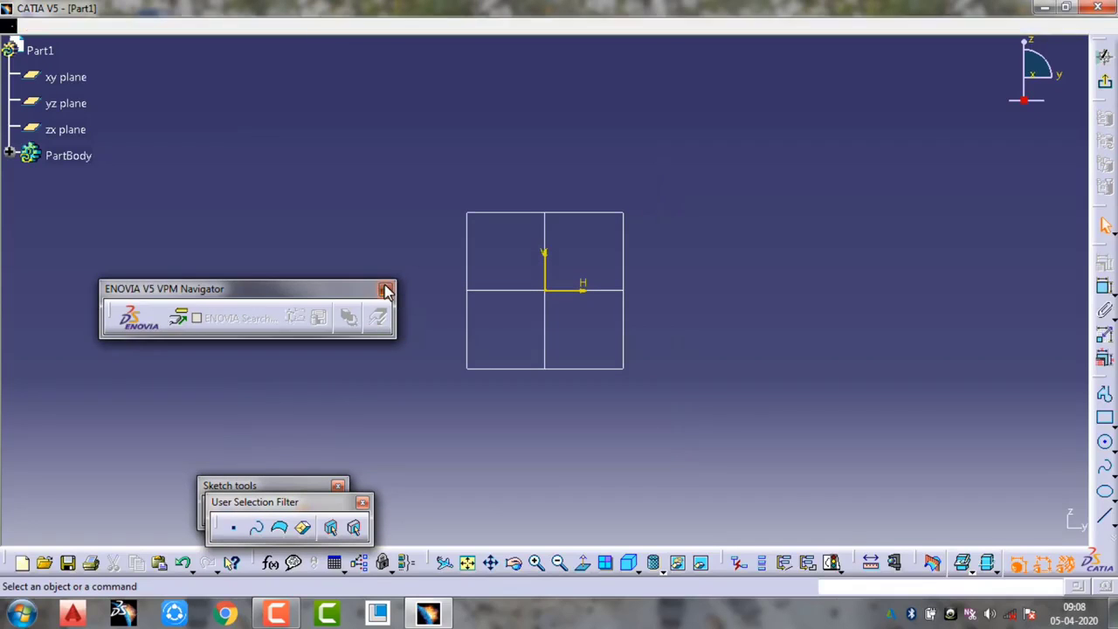
# Dismiss the ENOVIA V5 VPM Navigator and User Selection Filter toolbars and dock the Sketch tools toolbar above the drawing area
pyautogui.click(387, 291)
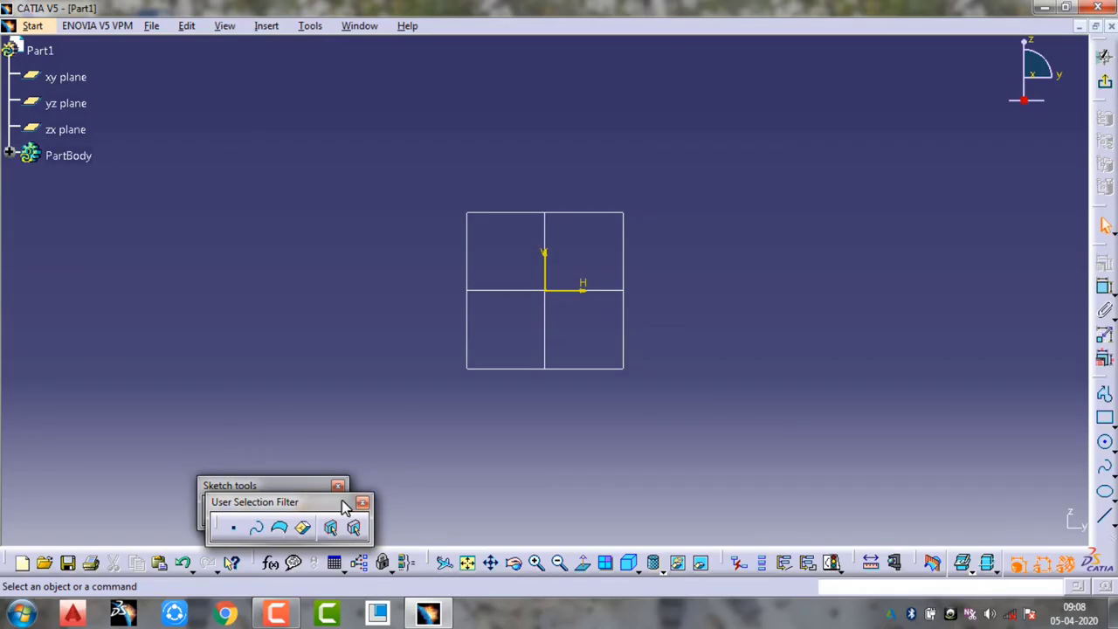
pyautogui.moveTo(411, 389); pyautogui.dragTo(416, 395)
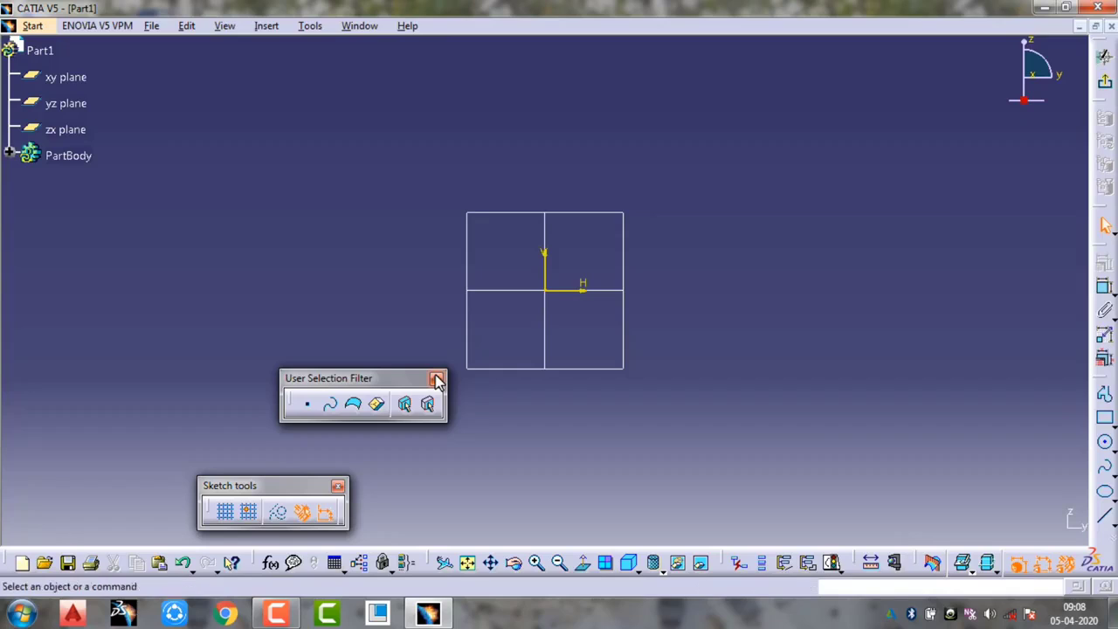
pyautogui.click(435, 380)
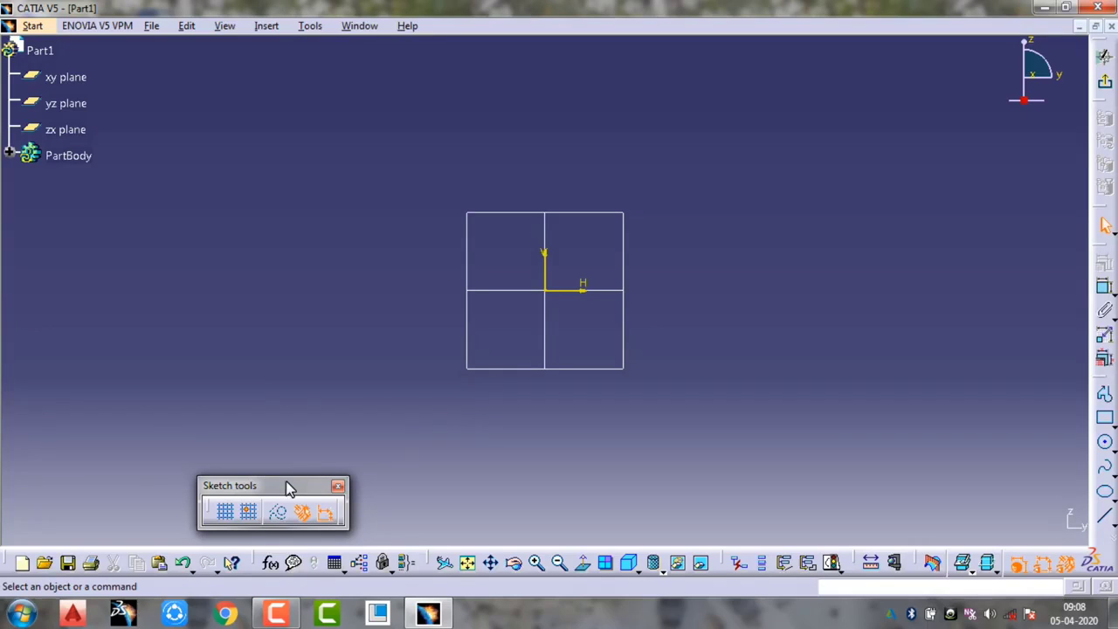
pyautogui.moveTo(253, 485)
pyautogui.mouseDown()
pyautogui.moveTo(207, 149)
pyautogui.moveTo(54, 33)
pyautogui.moveTo(35, 35)
pyautogui.moveTo(54, 28)
pyautogui.mouseUp()
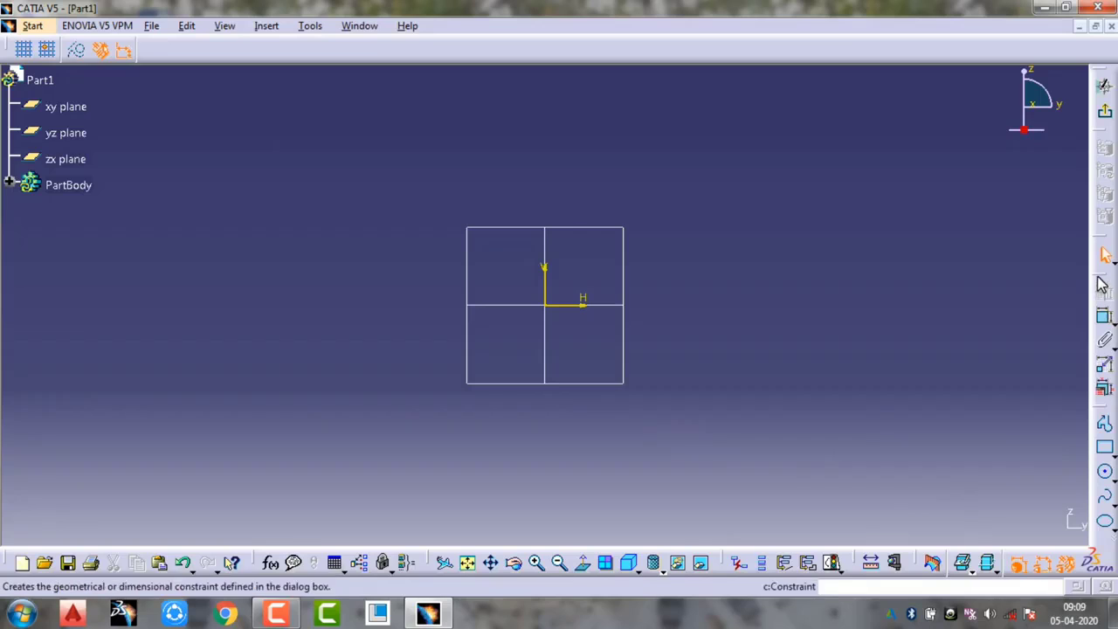
# Undock the Constraint, Profile and Operation toolbars and arrange them as horizontal floating toolbars beside the sketch axes
pyautogui.moveTo(1102, 288); pyautogui.dragTo(942, 232)
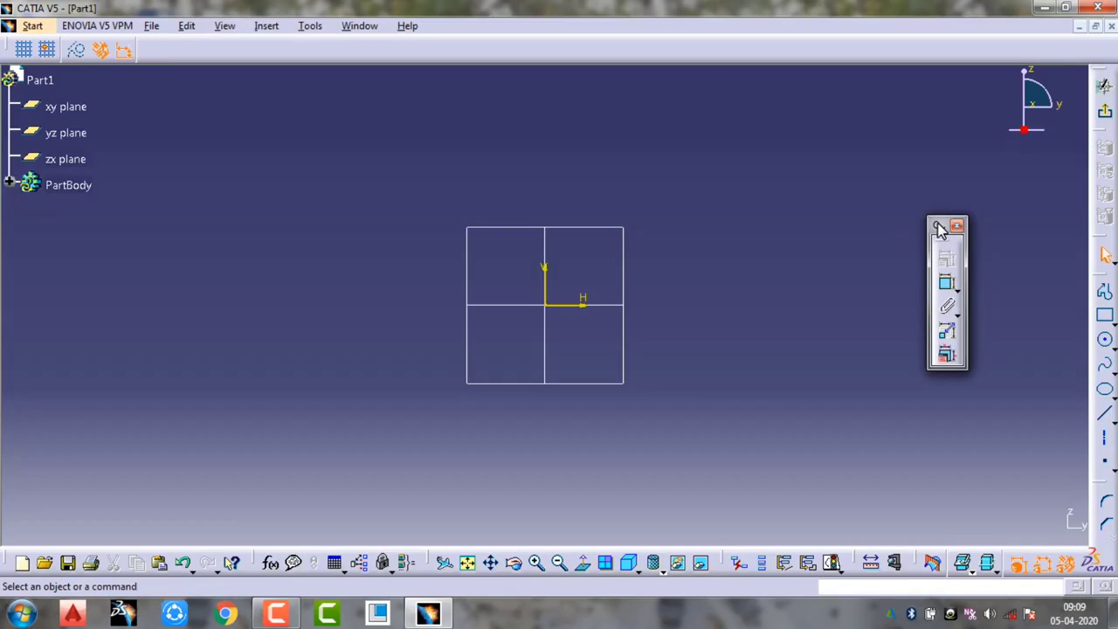
pyautogui.moveTo(940, 228); pyautogui.dragTo(822, 193)
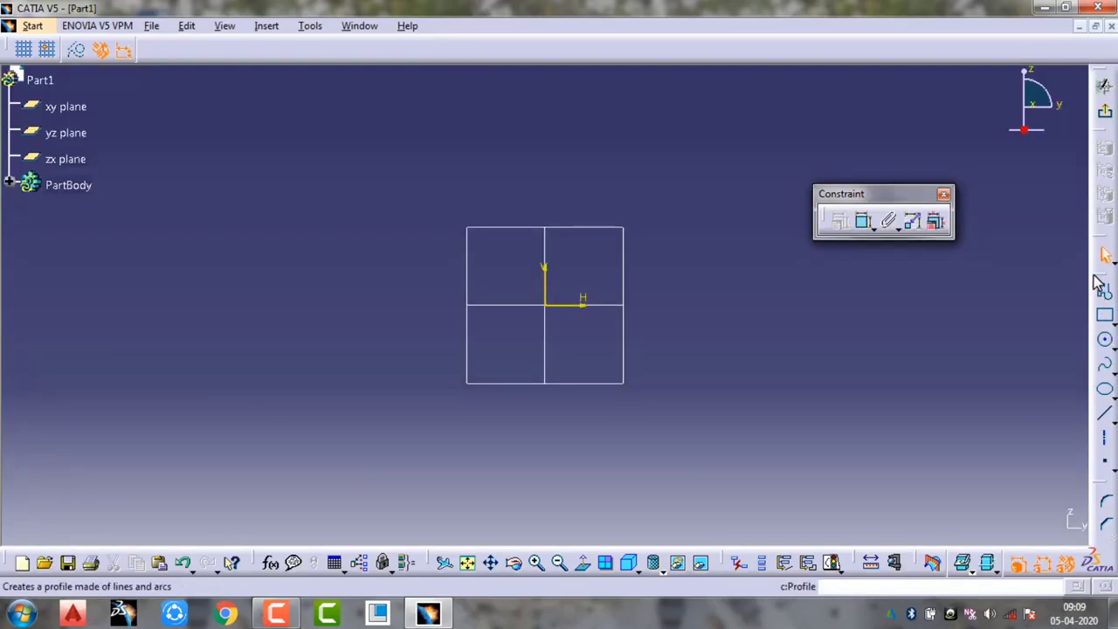
pyautogui.moveTo(1105, 294)
pyautogui.mouseDown()
pyautogui.moveTo(954, 305)
pyautogui.moveTo(825, 290)
pyautogui.mouseUp()
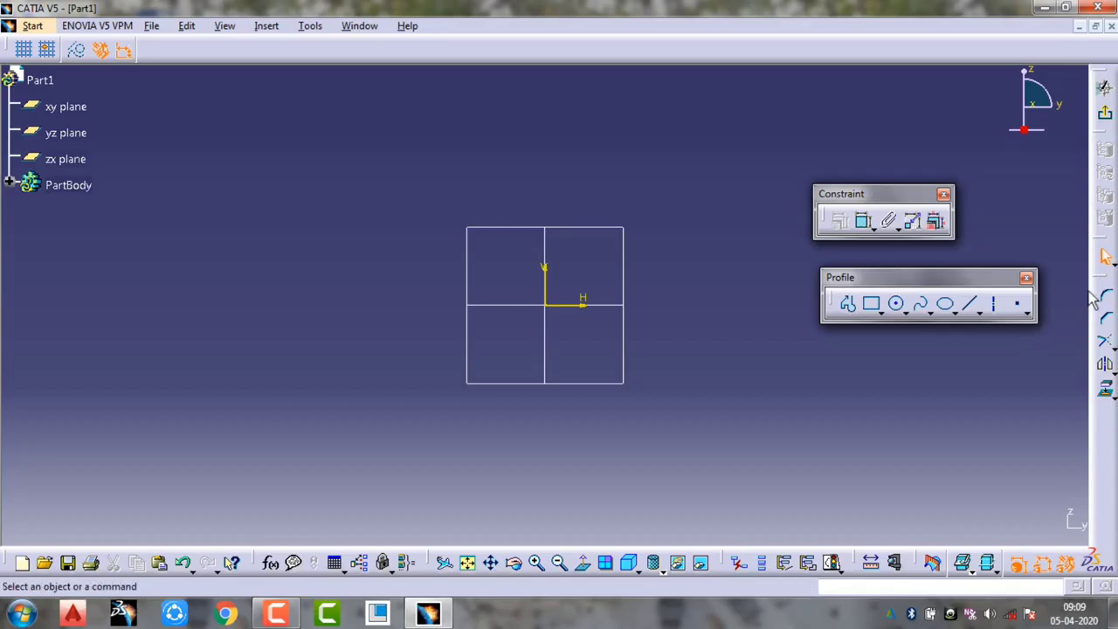
pyautogui.moveTo(1105, 281); pyautogui.dragTo(865, 369)
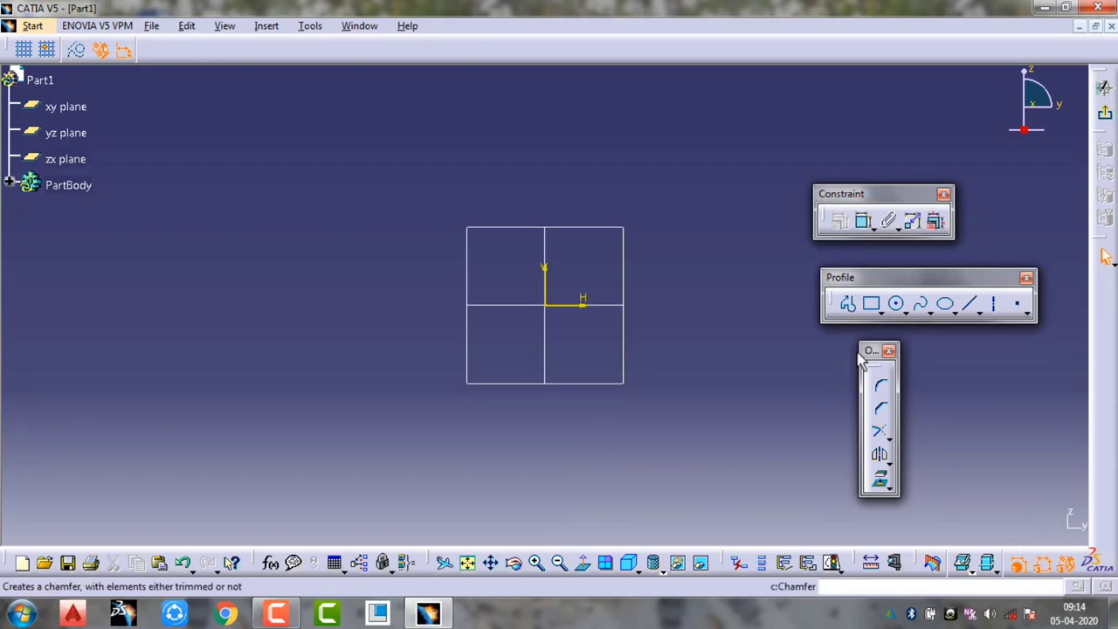
pyautogui.moveTo(870, 349)
pyautogui.keyDown('shift'); pyautogui.mouseDown()
pyautogui.moveTo(821, 358)
pyautogui.moveTo(864, 348)
pyautogui.mouseUp(); pyautogui.keyUp('shift')
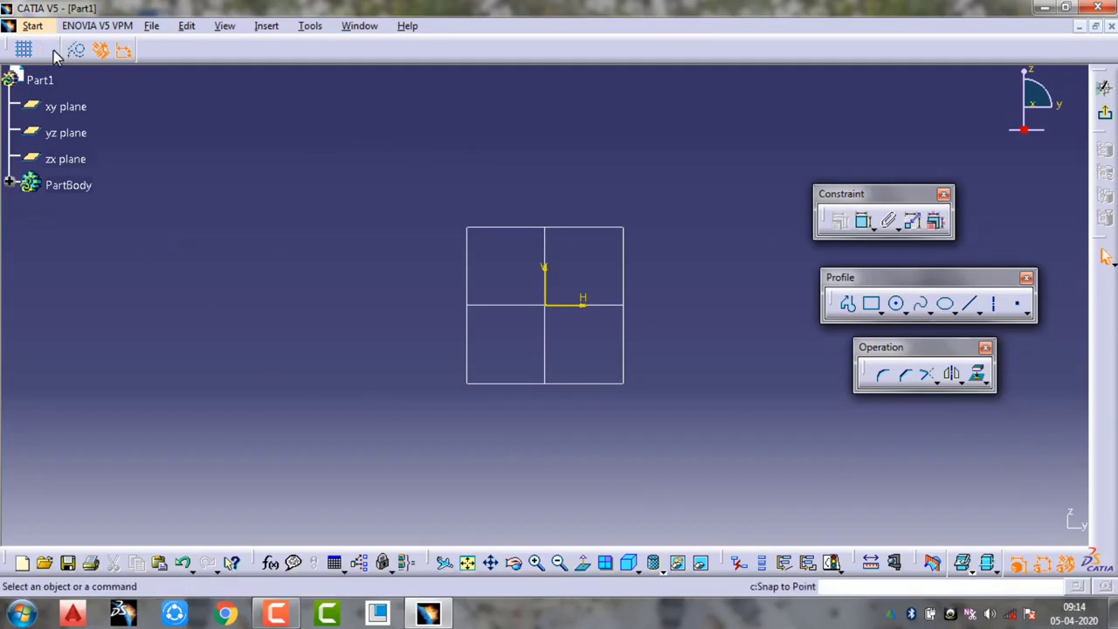
pyautogui.moveTo(6, 48)
pyautogui.mouseDown()
pyautogui.moveTo(6, 62)
pyautogui.moveTo(124, 183)
pyautogui.moveTo(222, 247)
pyautogui.mouseUp()
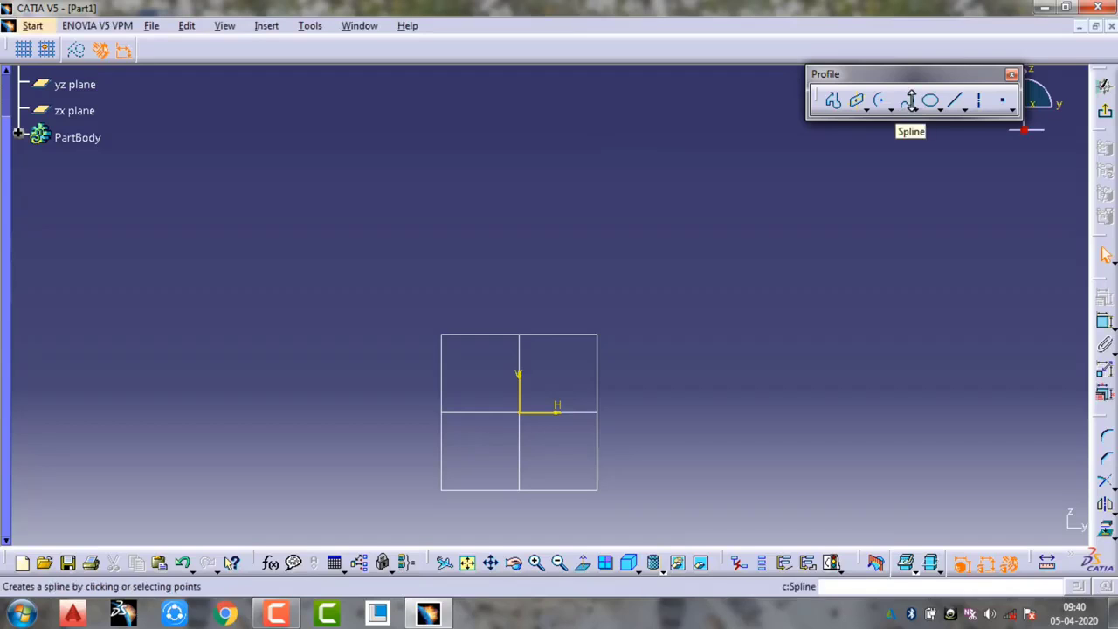
# Sketch a wavy seven-point spline across the yz plane, from about H -13.2, V 2.1 mm to about H 30.2, V 6.9 mm
pyautogui.click(914, 107)
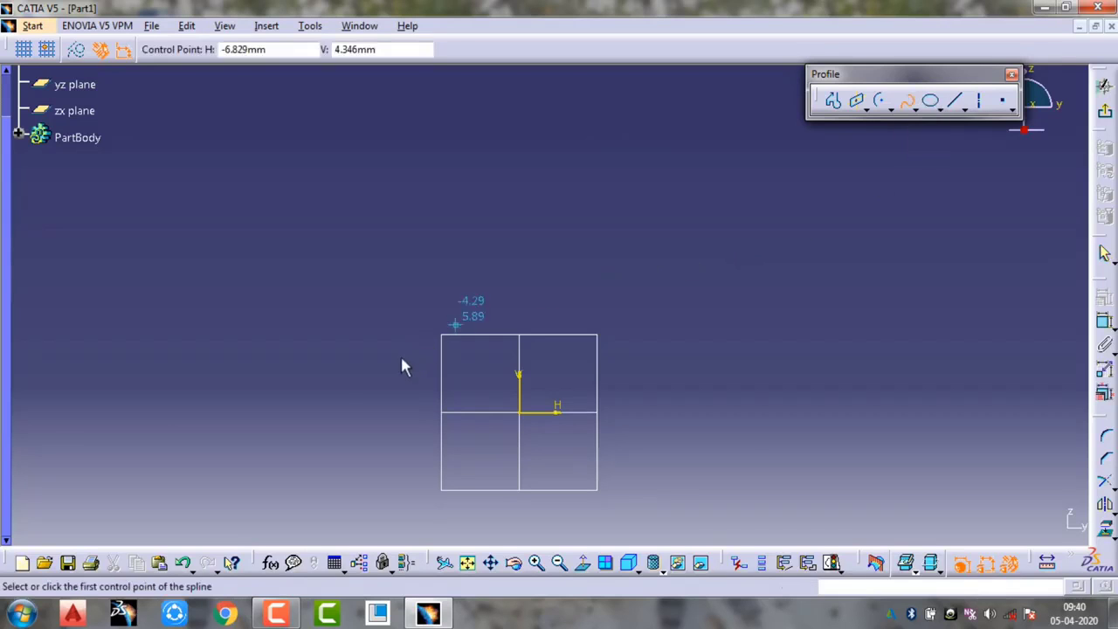
pyautogui.click(323, 380)
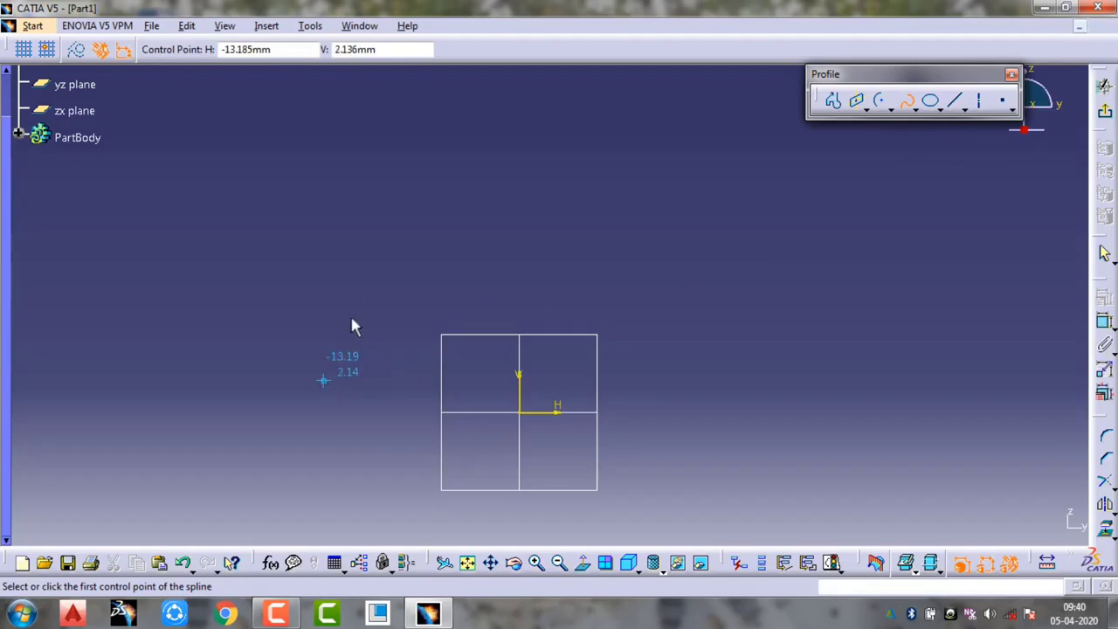
pyautogui.click(404, 242)
pyautogui.click(611, 341)
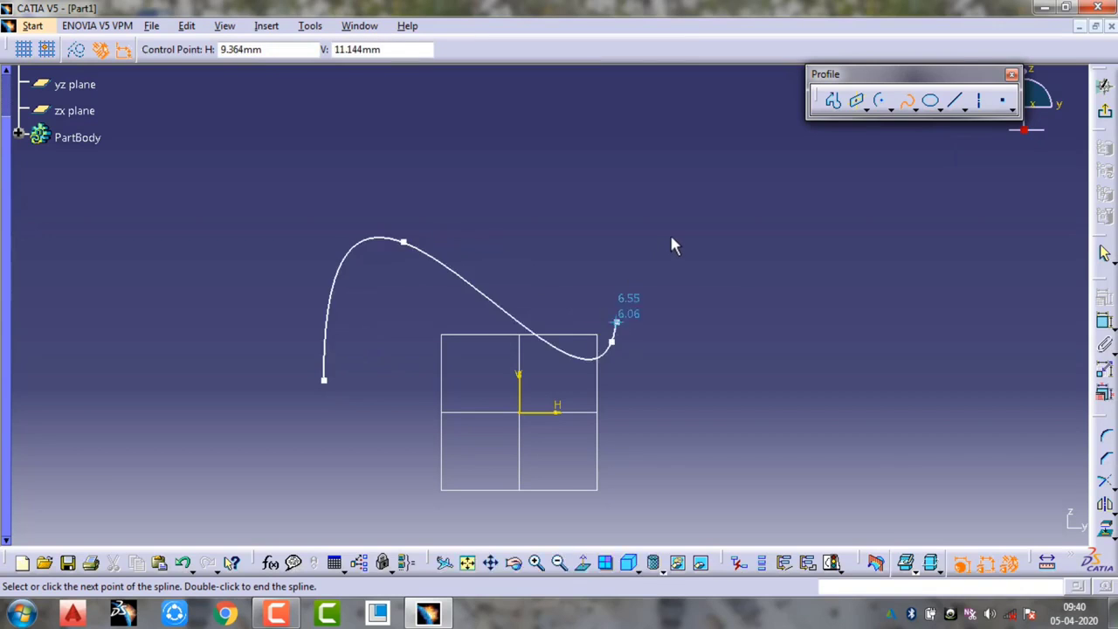
pyautogui.click(814, 322)
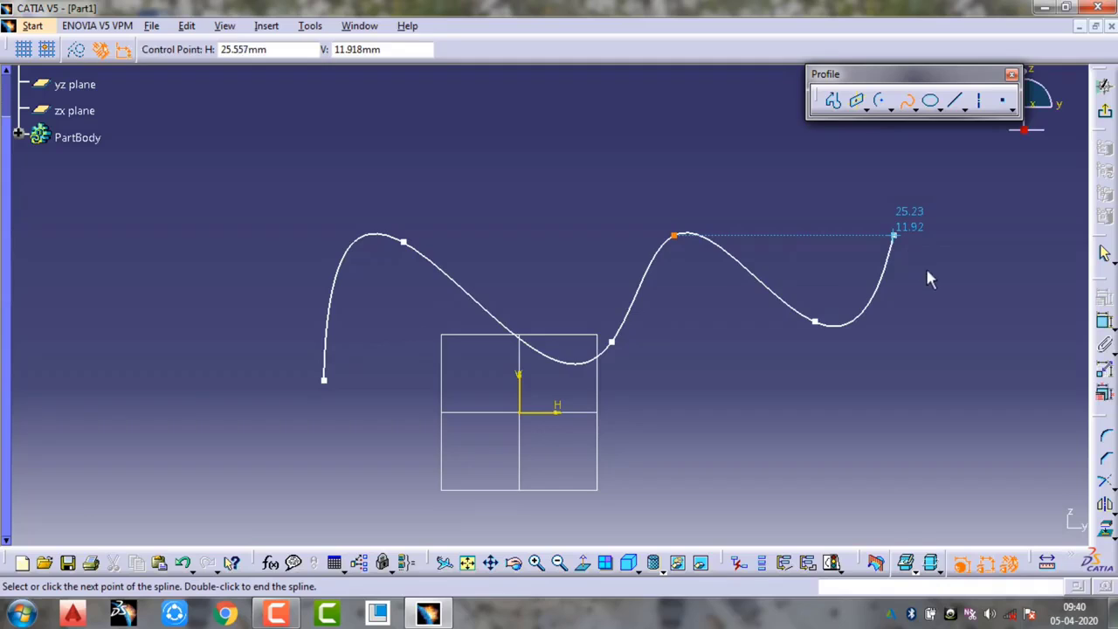
pyautogui.click(893, 235)
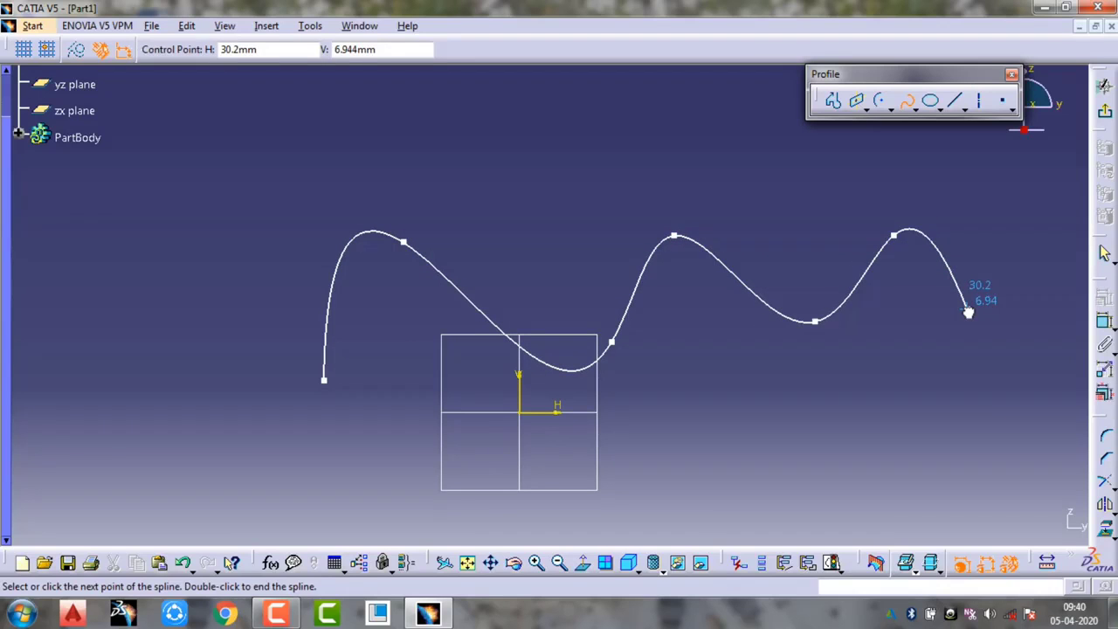
pyautogui.doubleClick(968, 311)
pyautogui.click(940, 382)
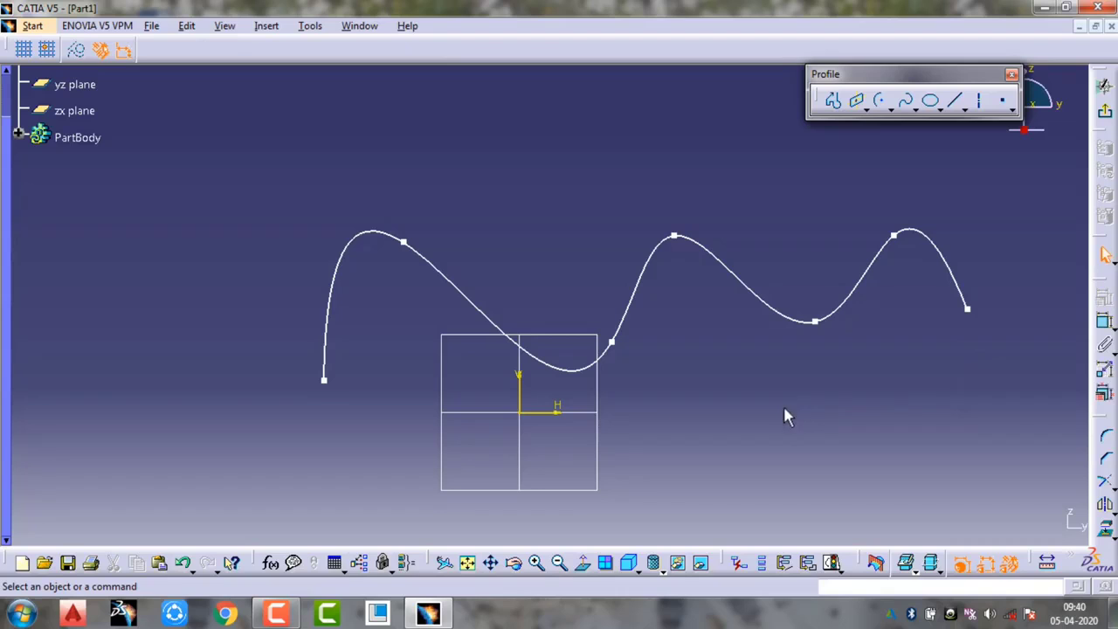
# Flatten the spline's two valleys by moving its third and fifth control points upward
pyautogui.moveTo(765, 409); pyautogui.dragTo(780, 340, button='middle')
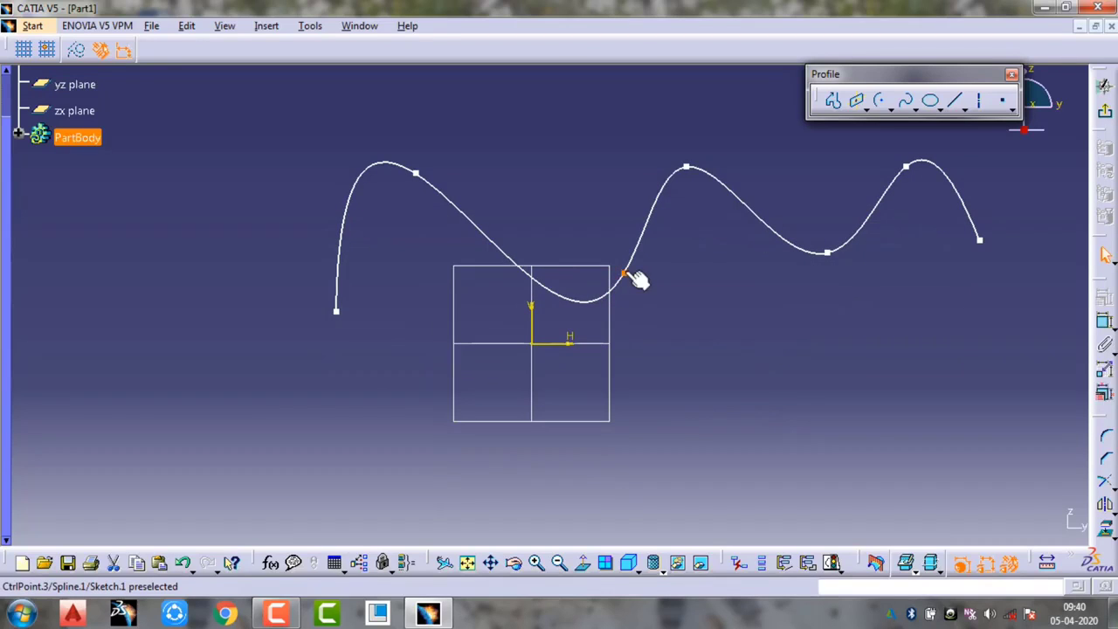
pyautogui.moveTo(626, 274); pyautogui.dragTo(590, 184)
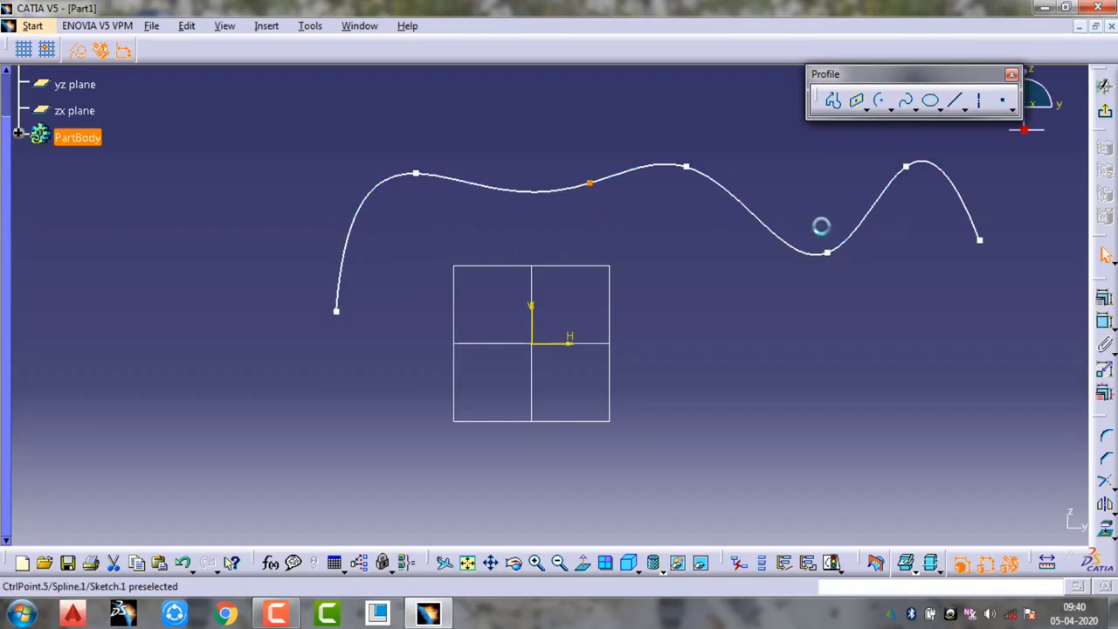
pyautogui.moveTo(821, 227); pyautogui.dragTo(821, 189)
pyautogui.click(848, 198)
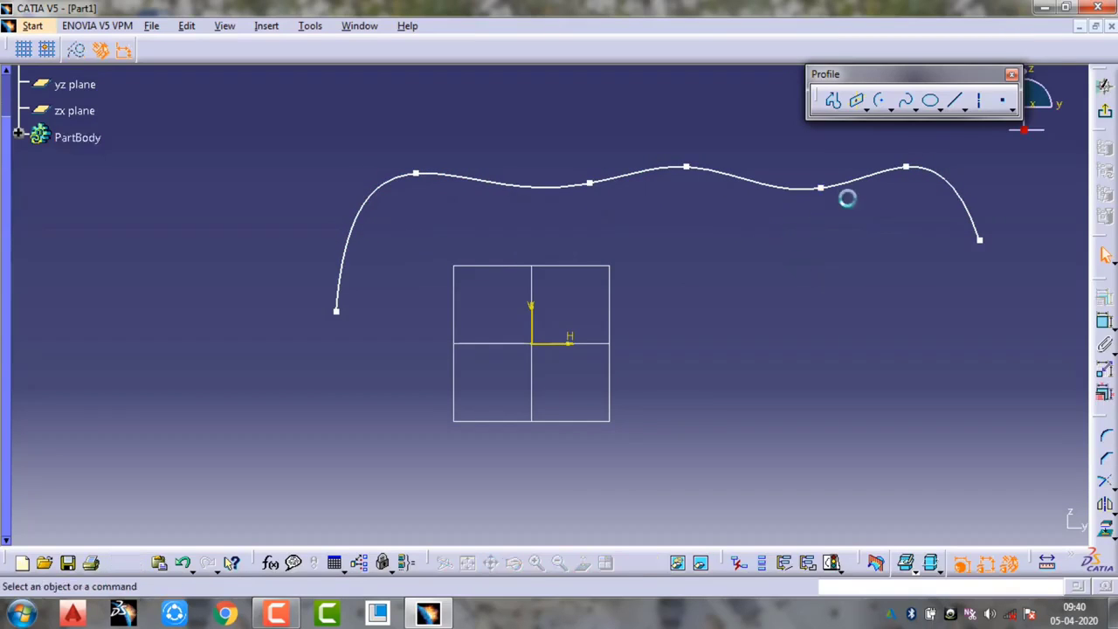
# Sketch a wavy five-point spline below the axes, passing its second point at about H 1.2, V -11.2 mm
pyautogui.click(914, 108)
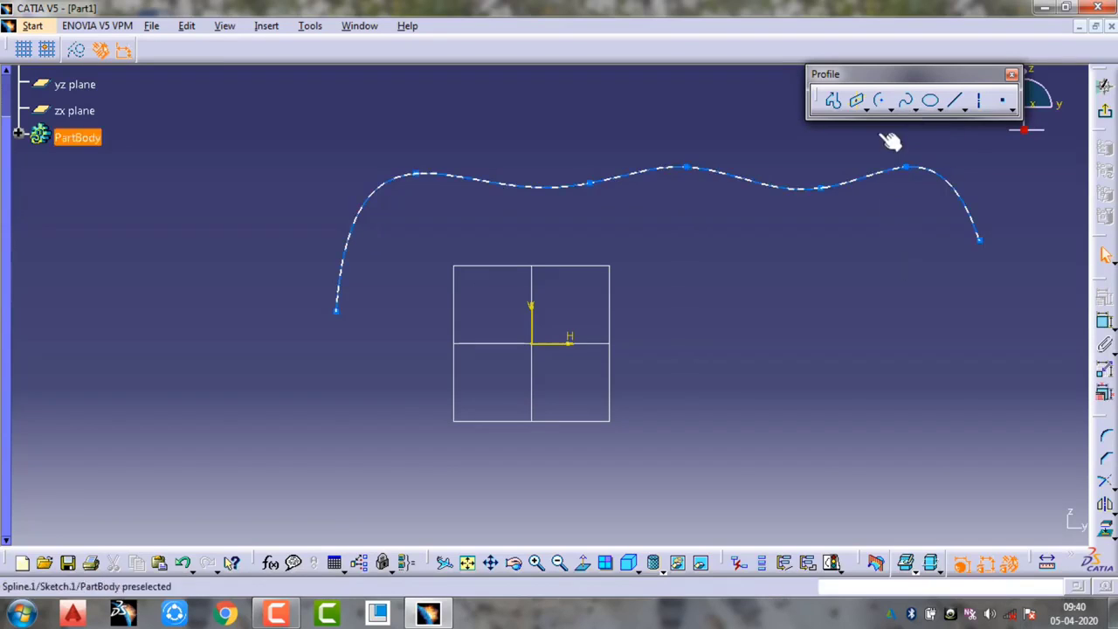
pyautogui.click(906, 102)
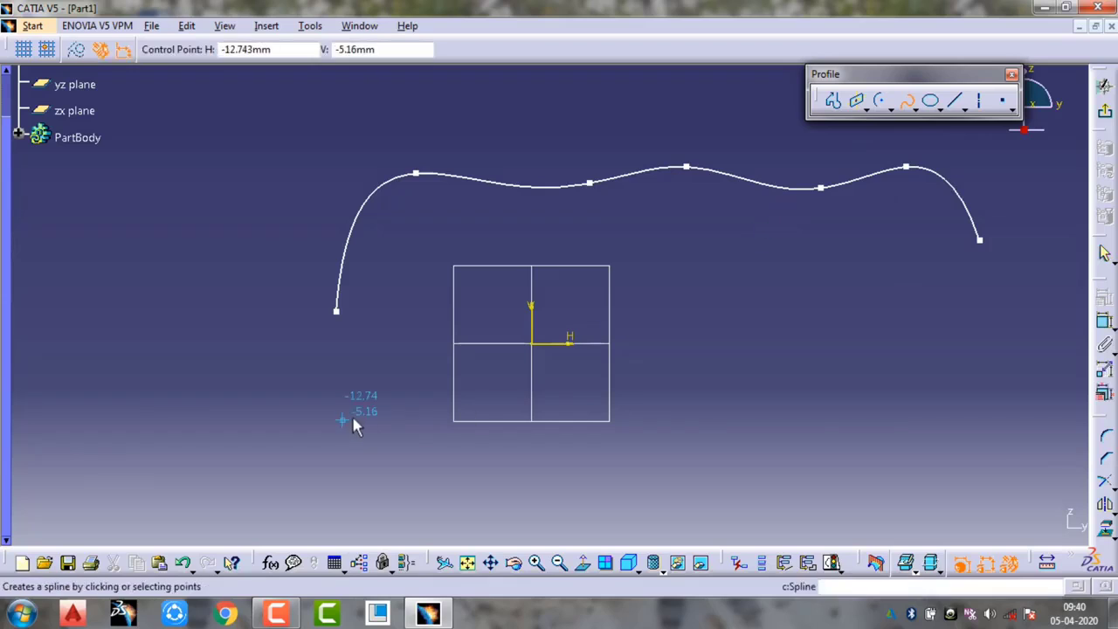
pyautogui.click(382, 449)
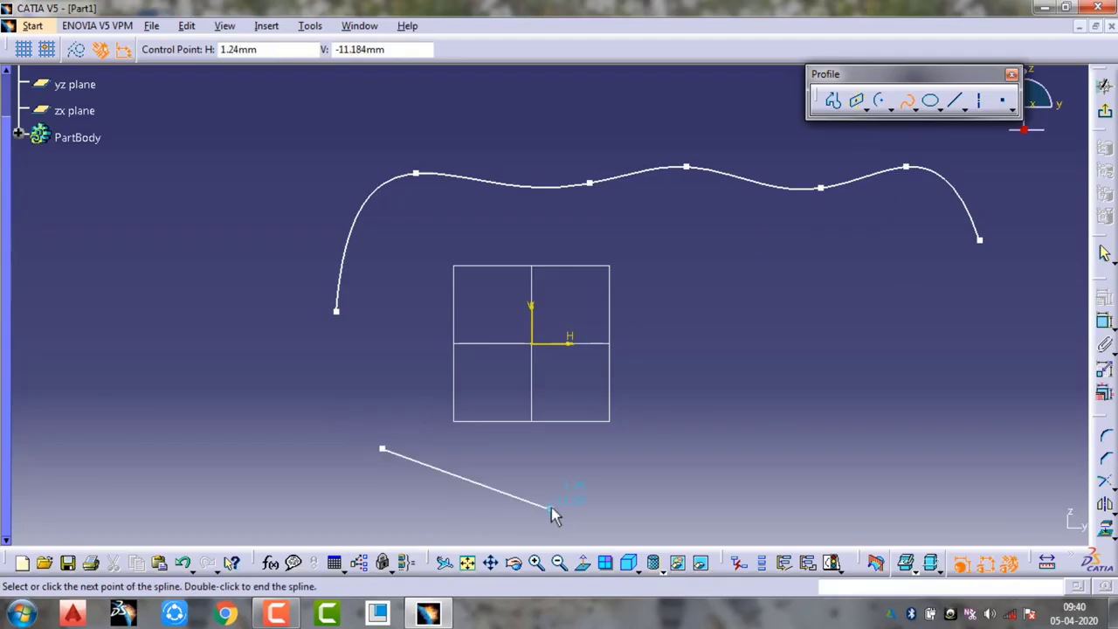
pyautogui.click(671, 400)
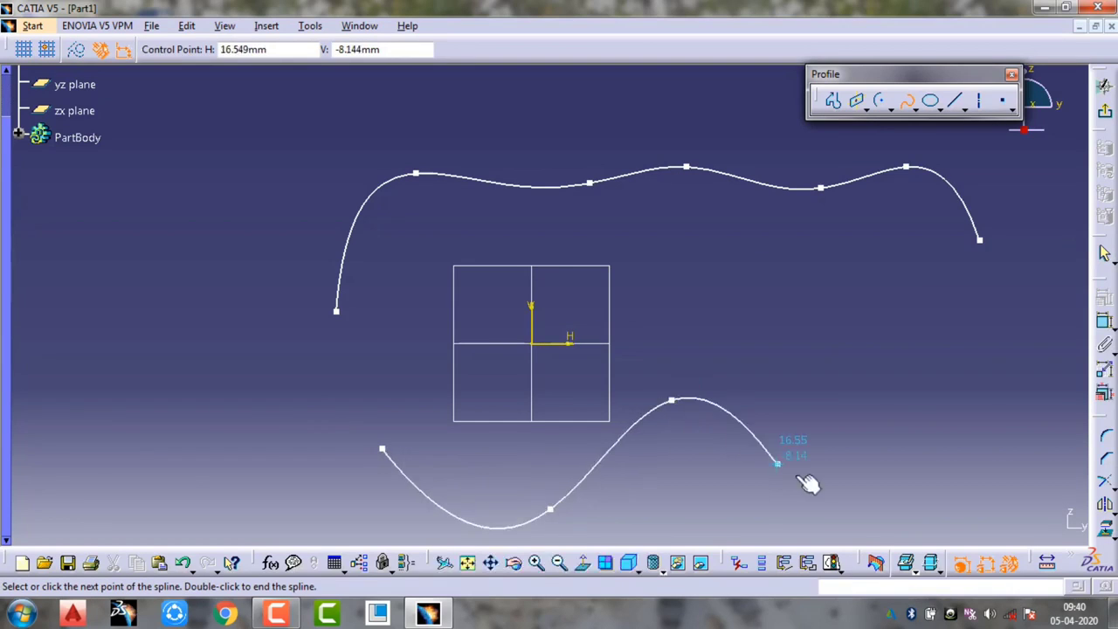
pyautogui.doubleClick(832, 477)
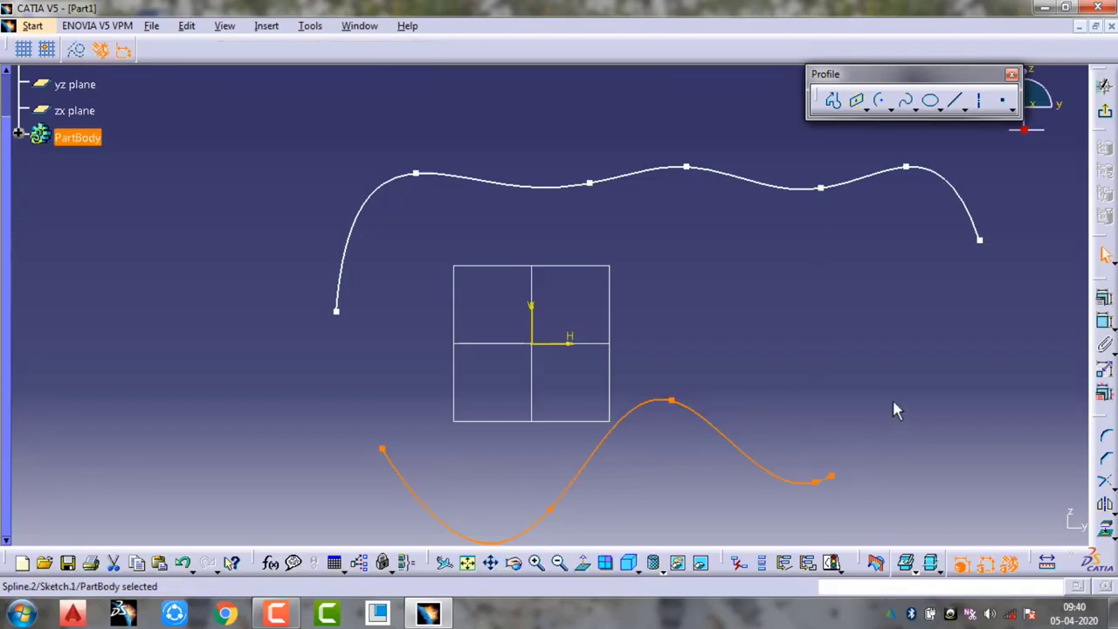
# Join the upper spline's start to the lower spline's start with a Connect curve at tension 1
pyautogui.click(914, 108)
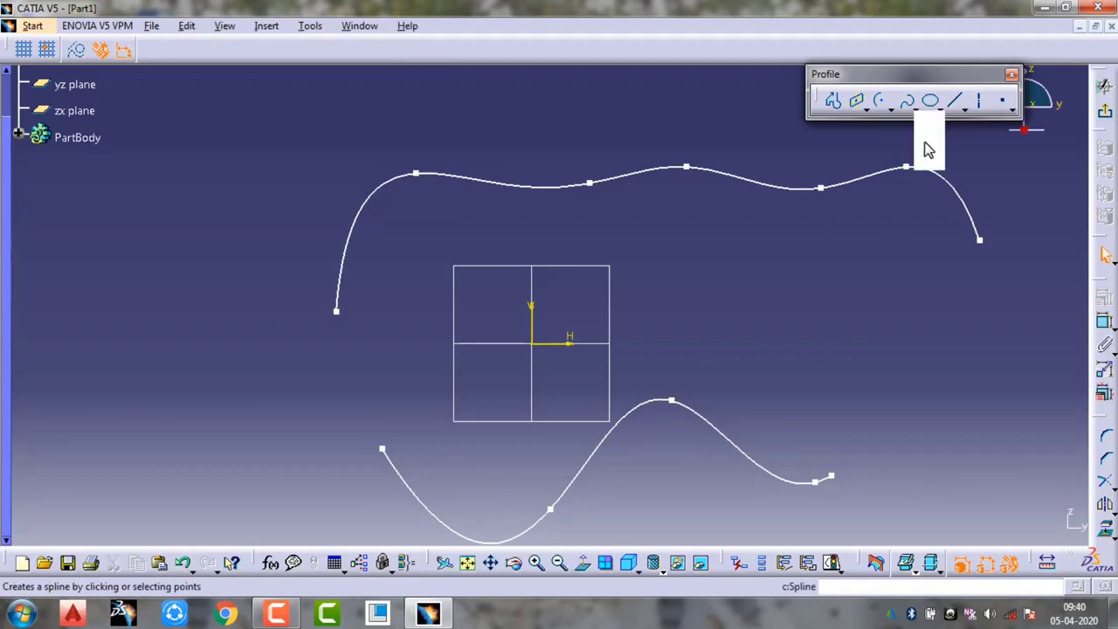
pyautogui.click(927, 155)
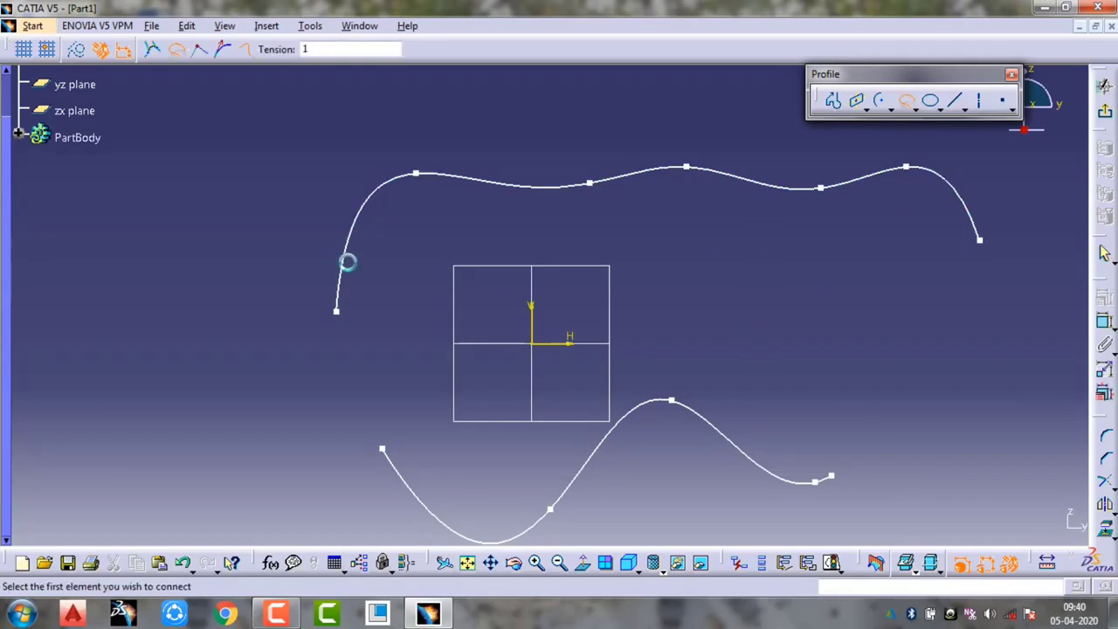
pyautogui.click(351, 258)
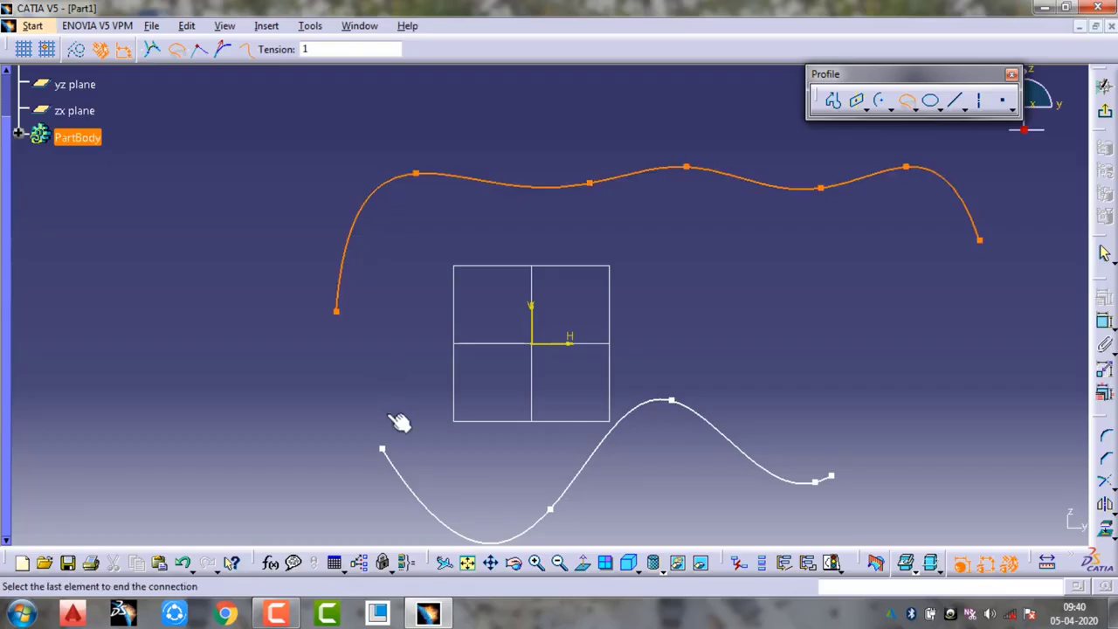
pyautogui.click(391, 468)
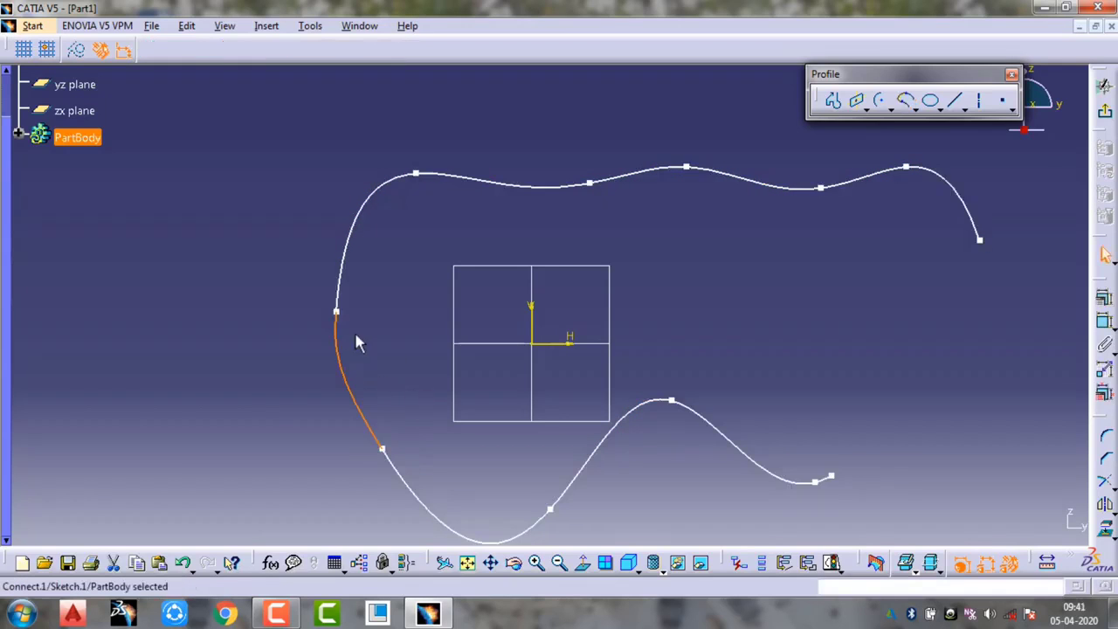
pyautogui.click(416, 424)
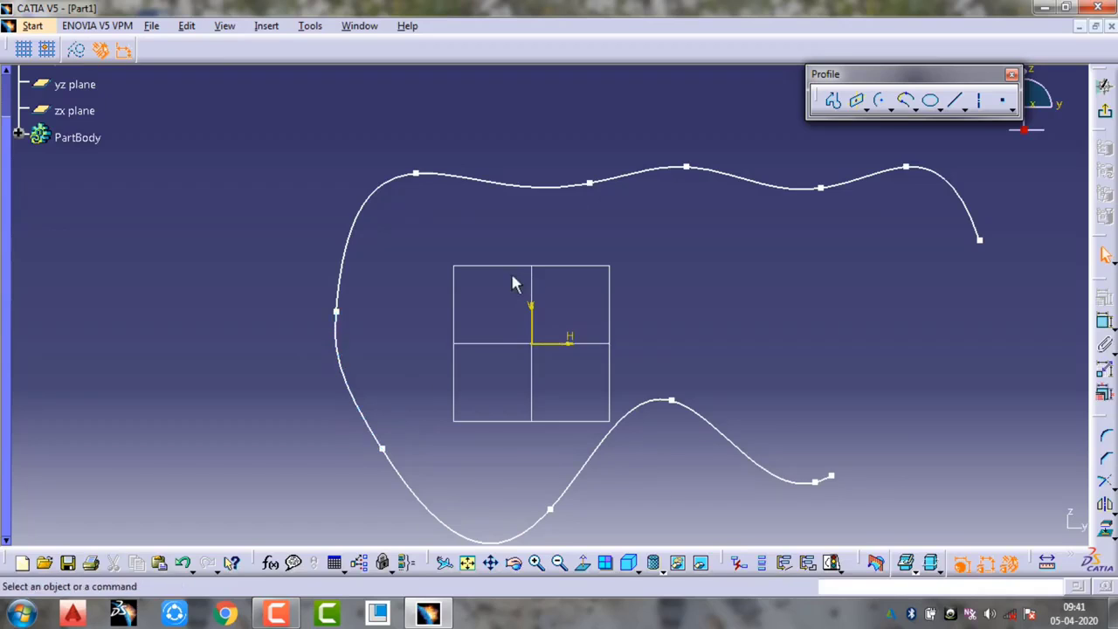
# Sketch a slanted line beside the splines, from about H 57.8, V 22.7 mm down toward the H axis
pyautogui.moveTo(514, 283); pyautogui.dragTo(706, 313, button='middle')
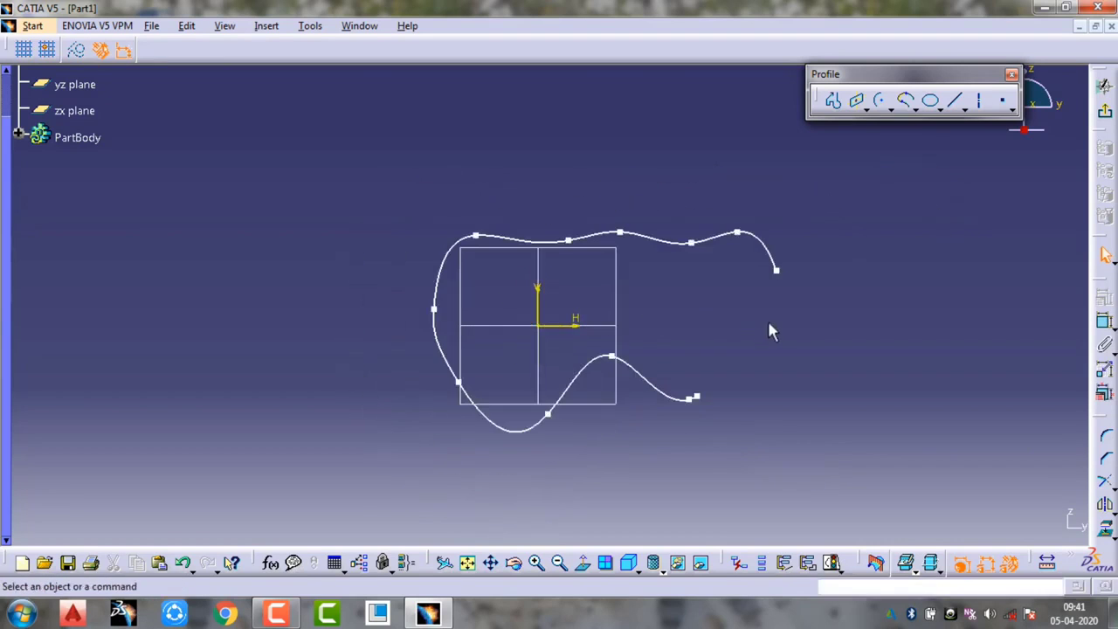
pyautogui.moveTo(782, 335)
pyautogui.mouseDown(button='middle')
pyautogui.moveTo(748, 332)
pyautogui.moveTo(718, 348)
pyautogui.mouseUp(button='middle')
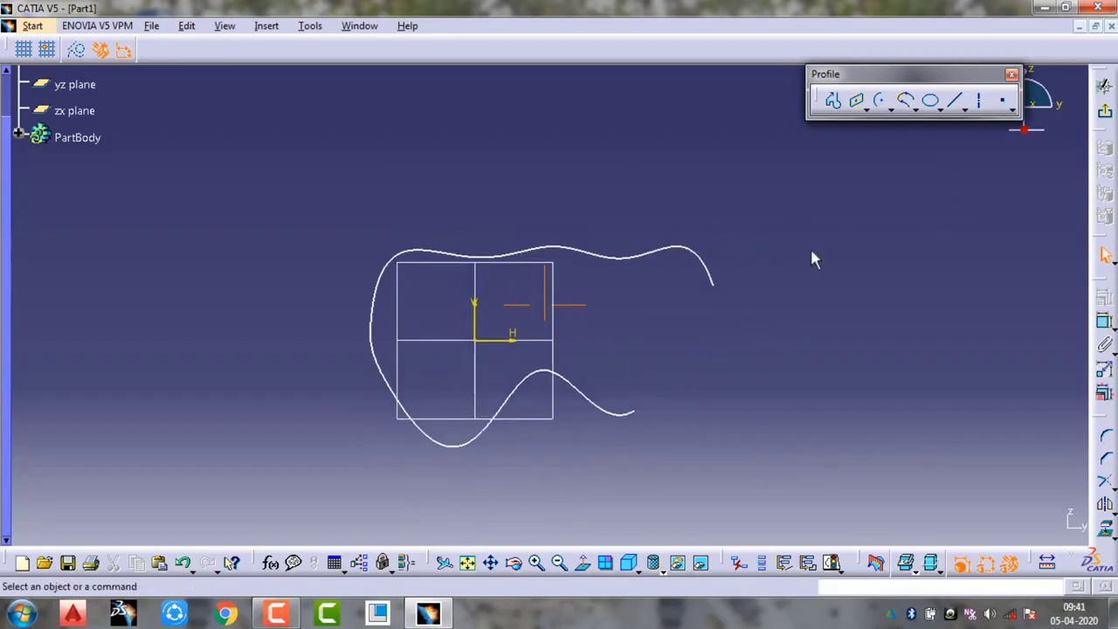
pyautogui.click(958, 105)
pyautogui.click(931, 160)
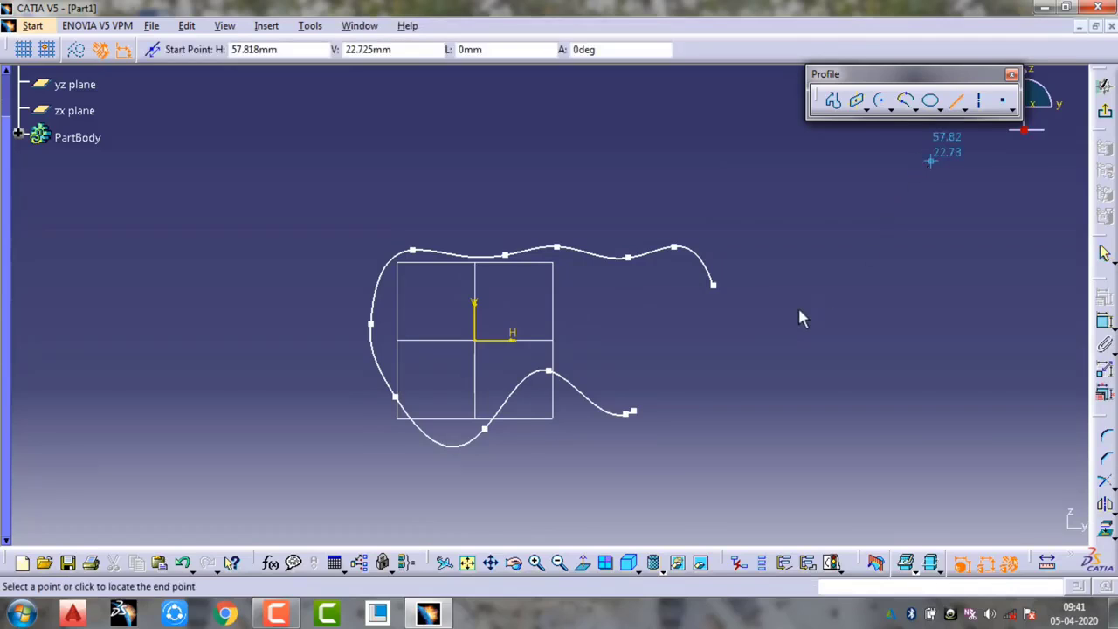
pyautogui.click(799, 309)
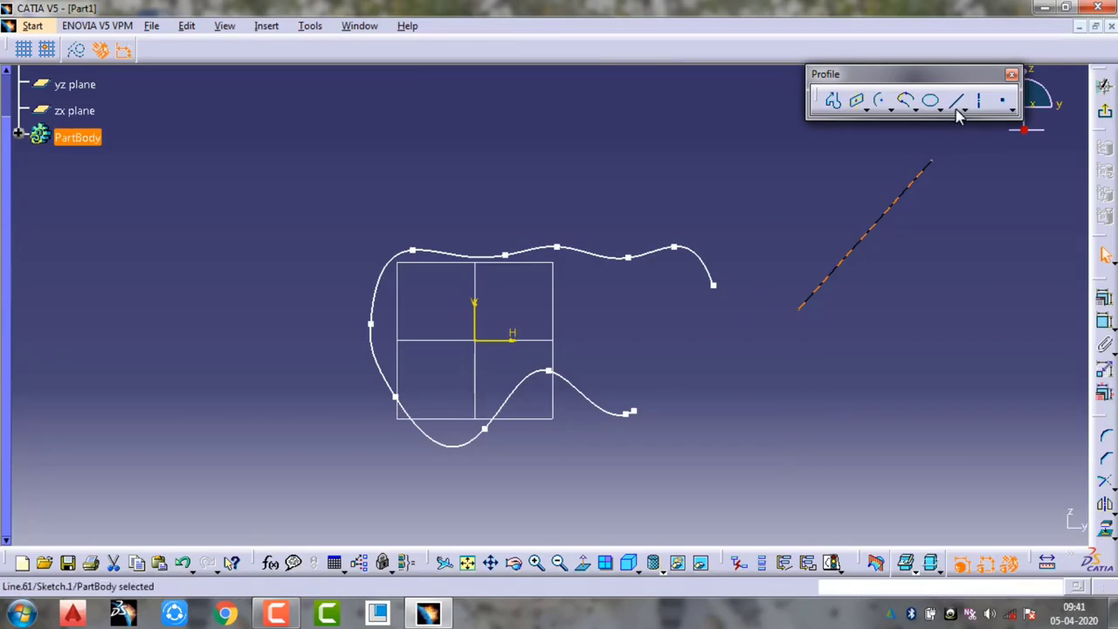
pyautogui.click(866, 313)
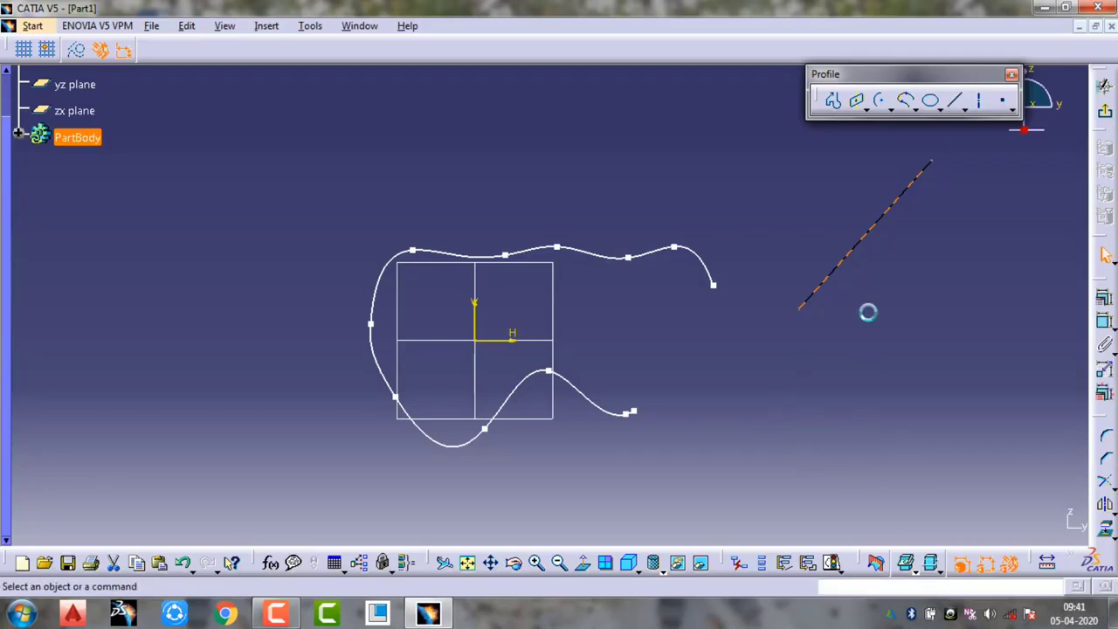
# Sketch a horizontal line below the slanted line, starting just beyond its lower end
pyautogui.click(958, 100)
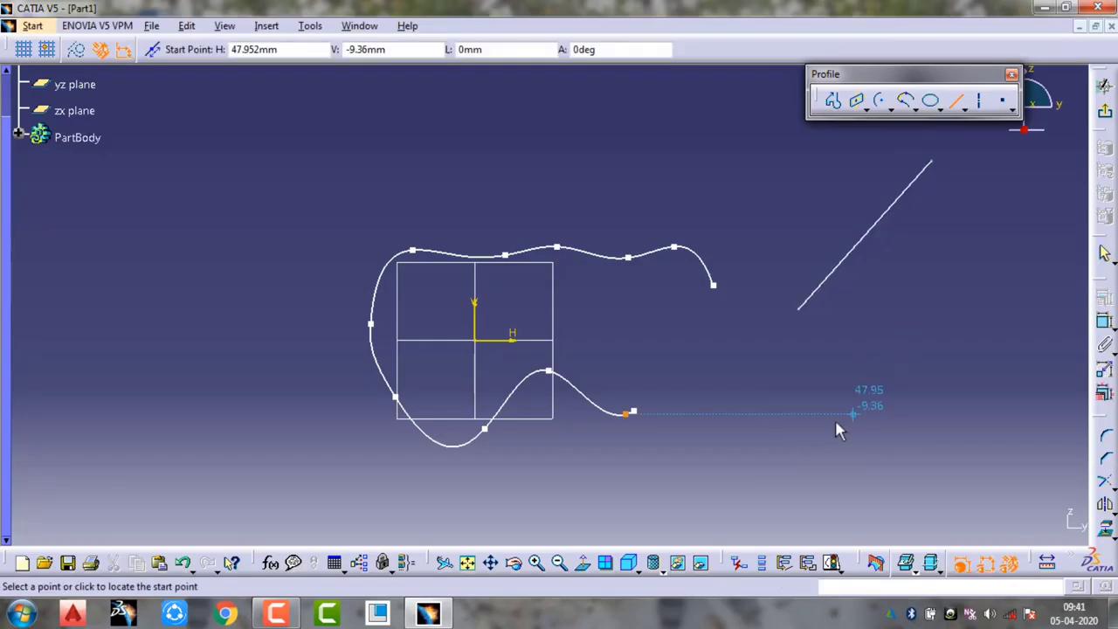
pyautogui.click(836, 422)
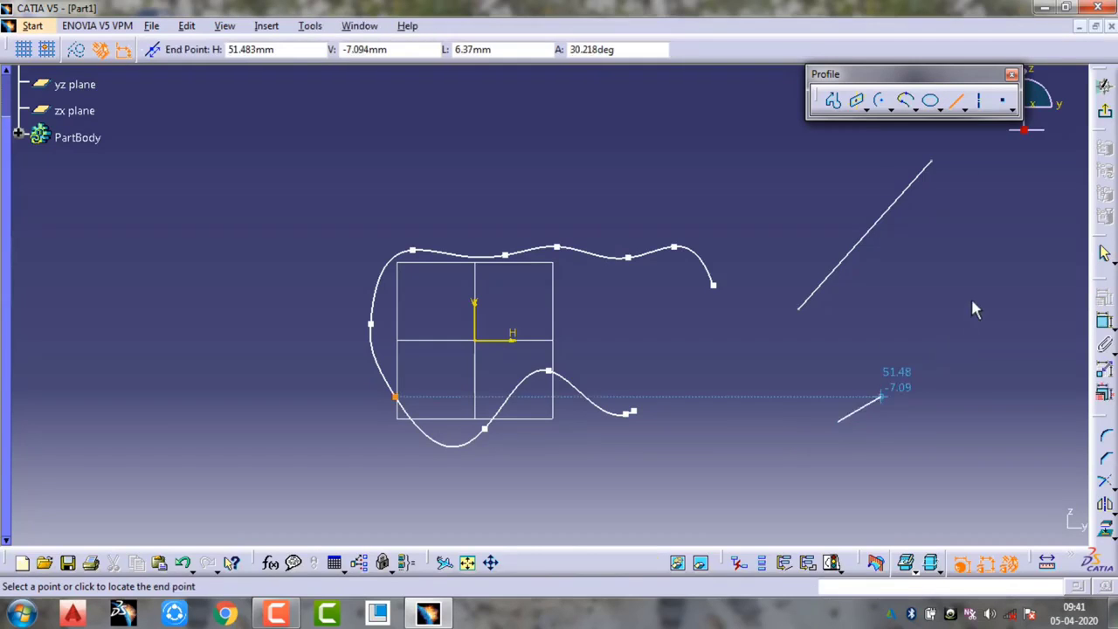
pyautogui.click(1009, 422)
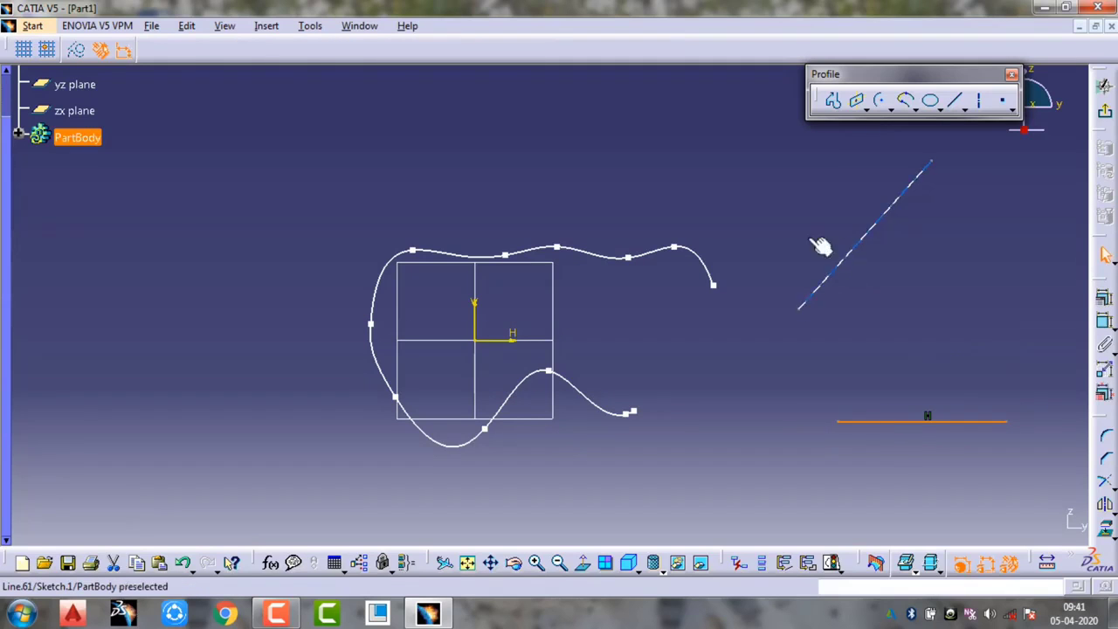
# Join the slanted line's lower end to the horizontal line's near end with a Connect curve at tension 1
pyautogui.click(906, 100)
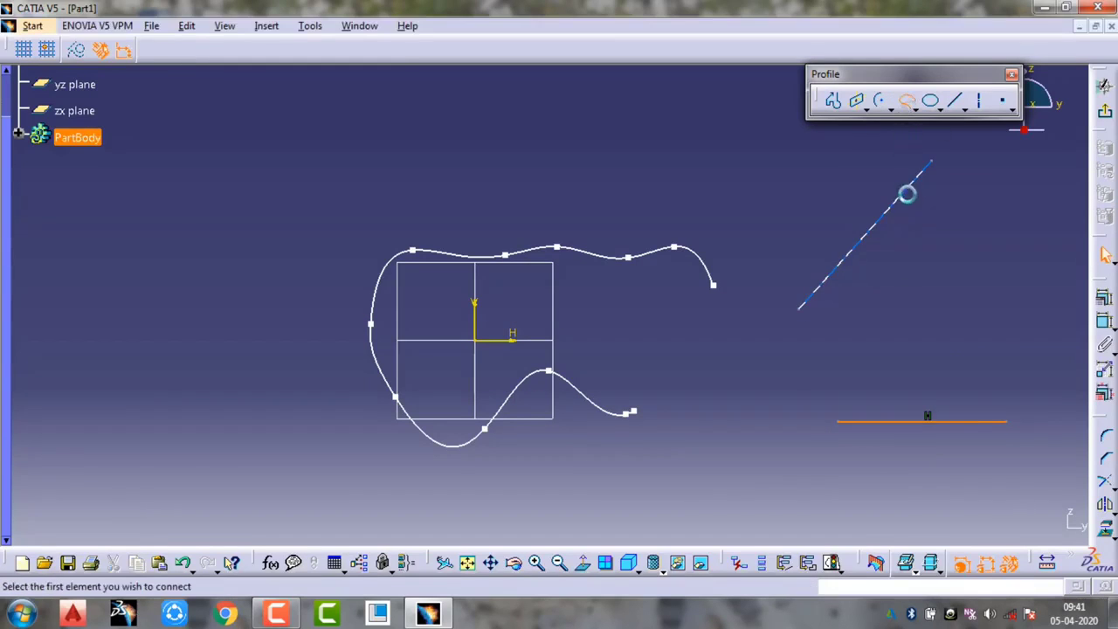
pyautogui.click(861, 250)
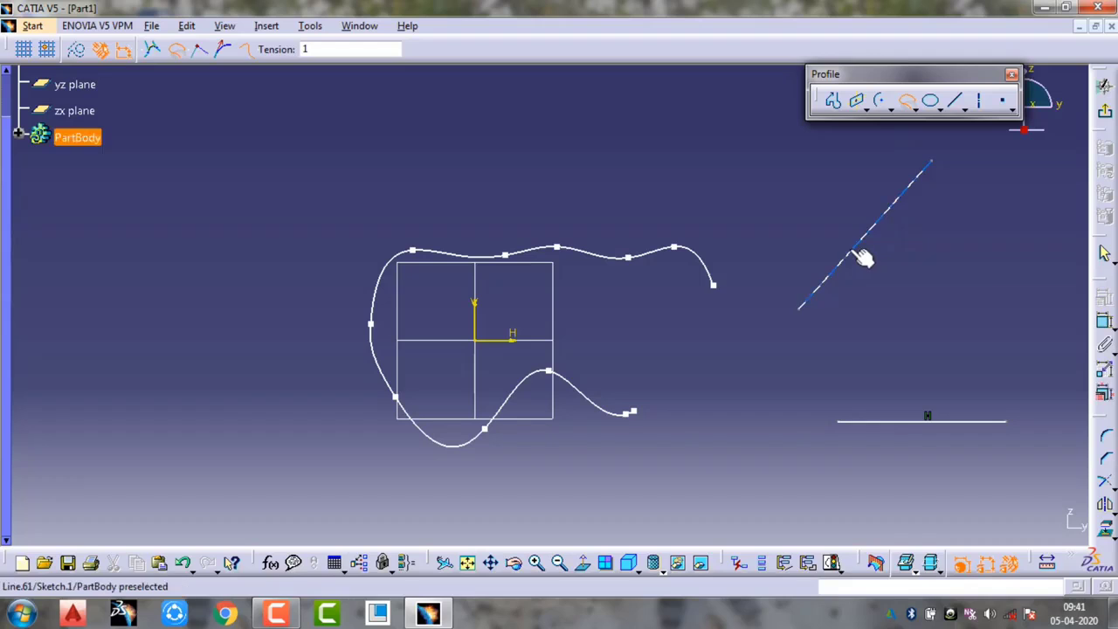
pyautogui.click(863, 424)
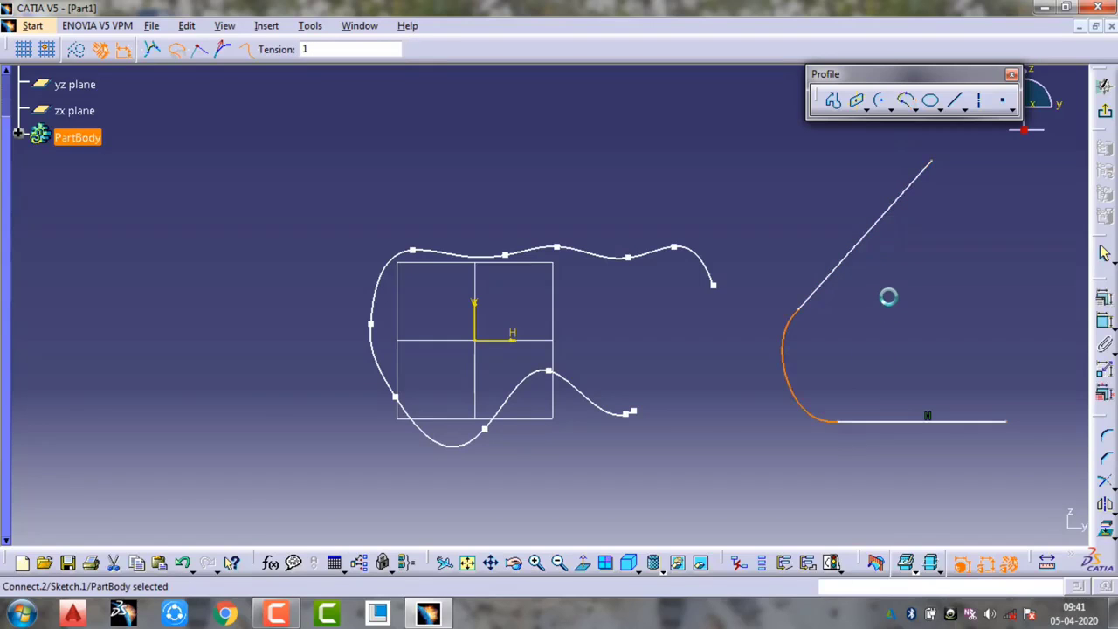
pyautogui.click(881, 356)
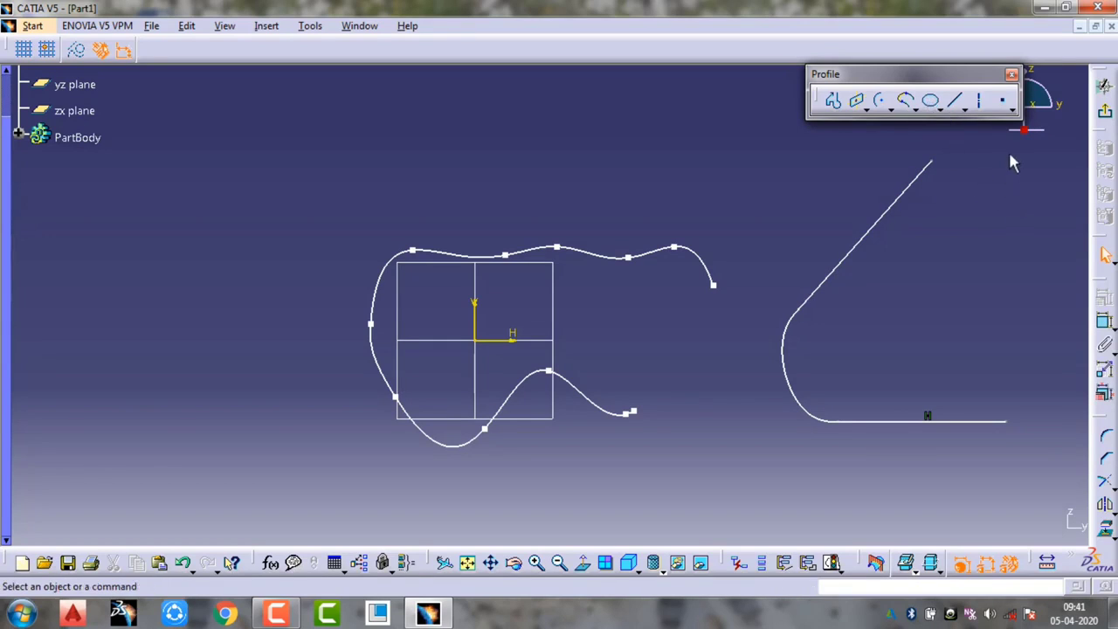
# Delete all the sketched splines, lines and connecting curves, and detach the Conic tools as a floating toolbar below the Profile toolbar
pyautogui.moveTo(1009, 152)
pyautogui.mouseDown()
pyautogui.moveTo(1000, 179)
pyautogui.moveTo(827, 391)
pyautogui.moveTo(551, 461)
pyautogui.moveTo(317, 463)
pyautogui.mouseUp()
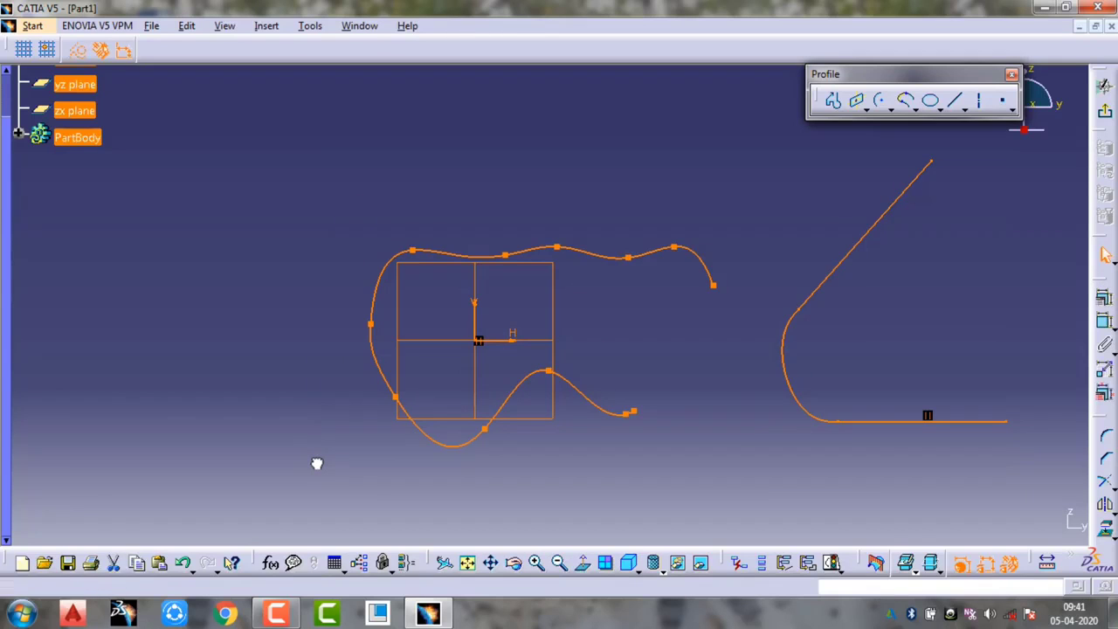
pyautogui.press('Delete')
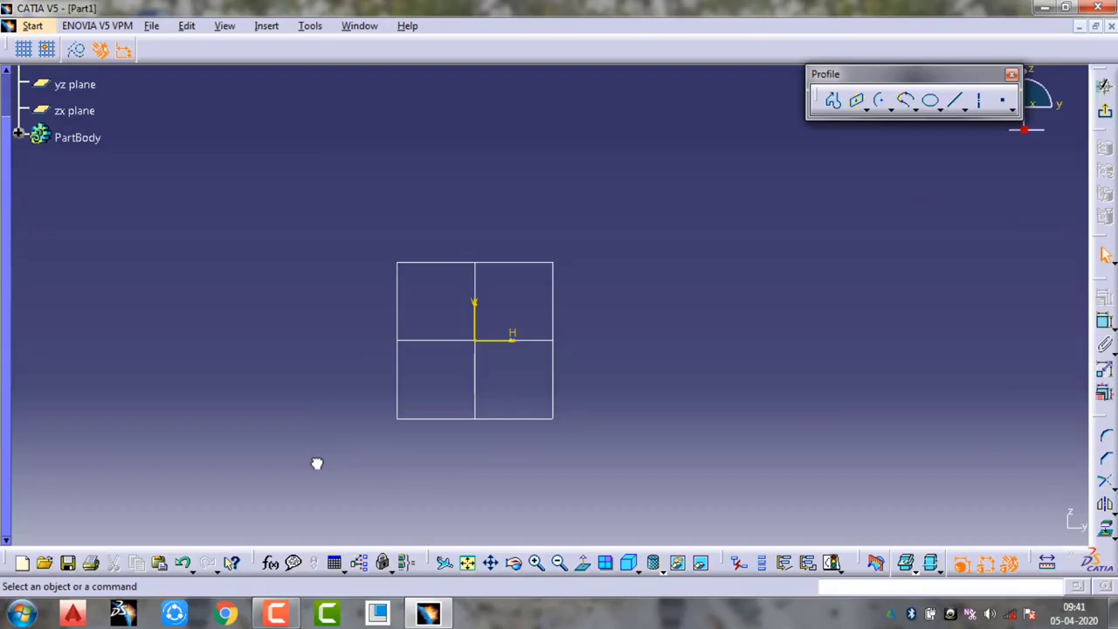
pyautogui.click(943, 105)
pyautogui.moveTo(949, 120); pyautogui.dragTo(889, 238)
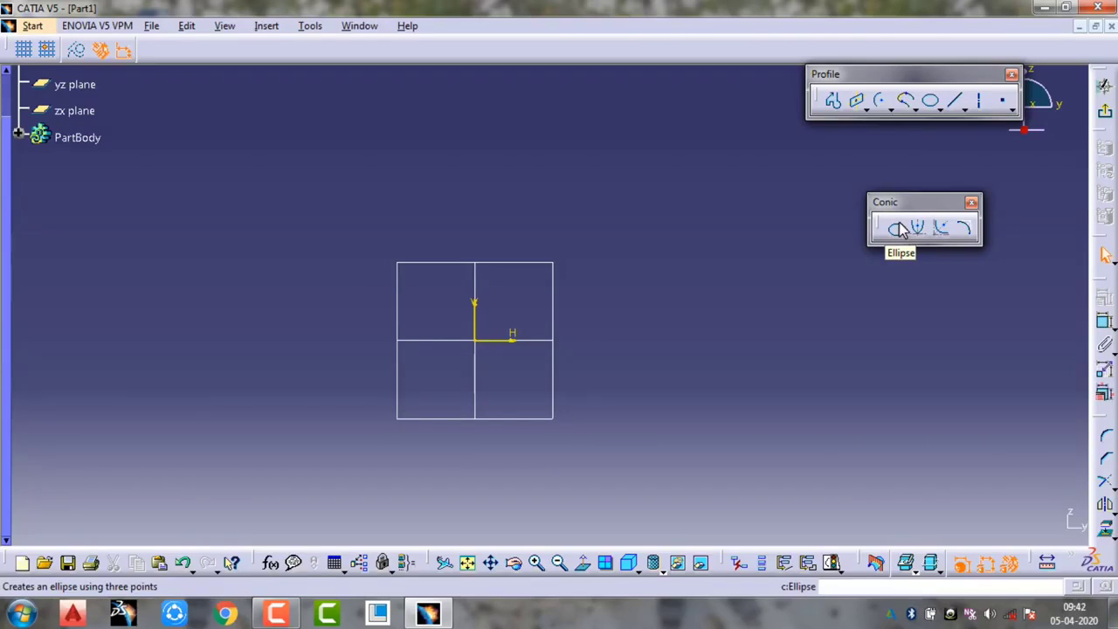
# Sketch a flat ellipse centred on the origin with a major radius of about 27.8 mm along the H axis, and delete it
pyautogui.click(900, 229)
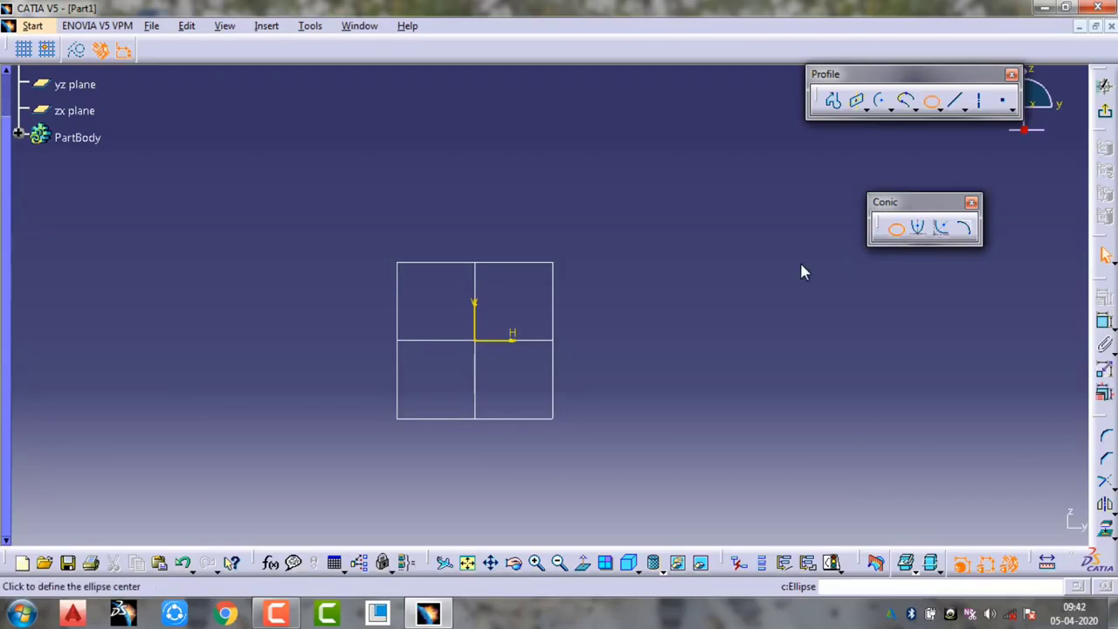
pyautogui.click(485, 346)
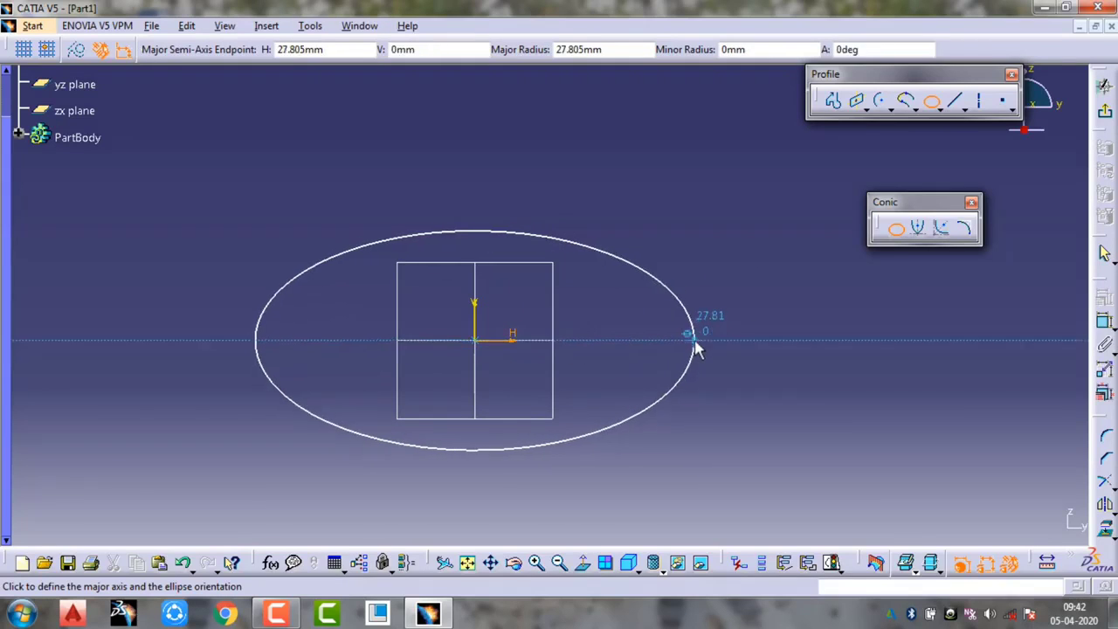
pyautogui.click(694, 344)
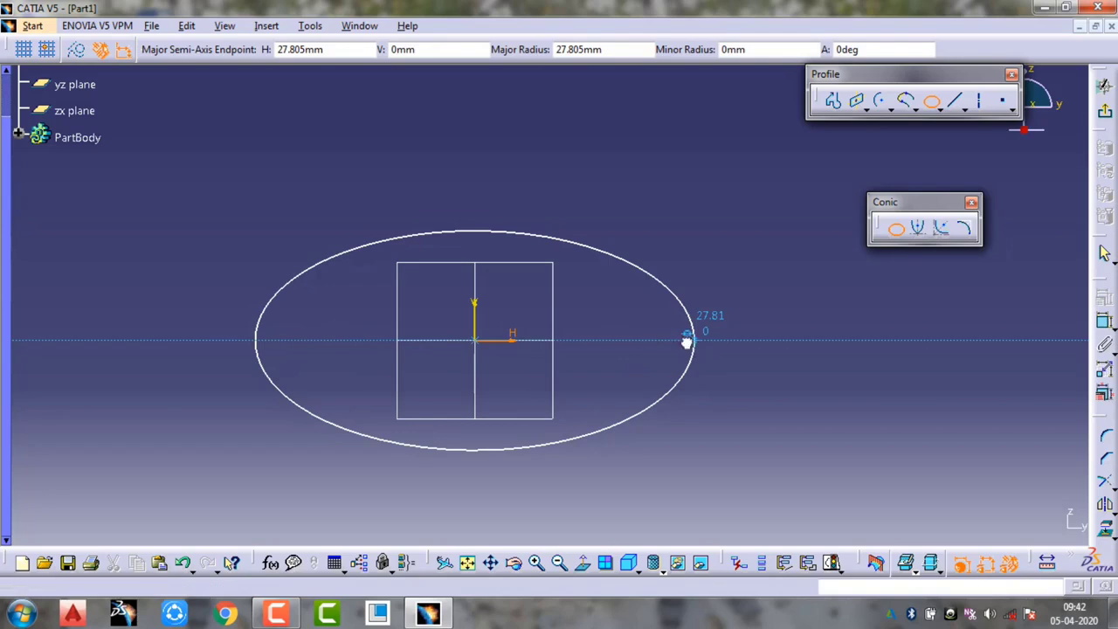
pyautogui.click(512, 282)
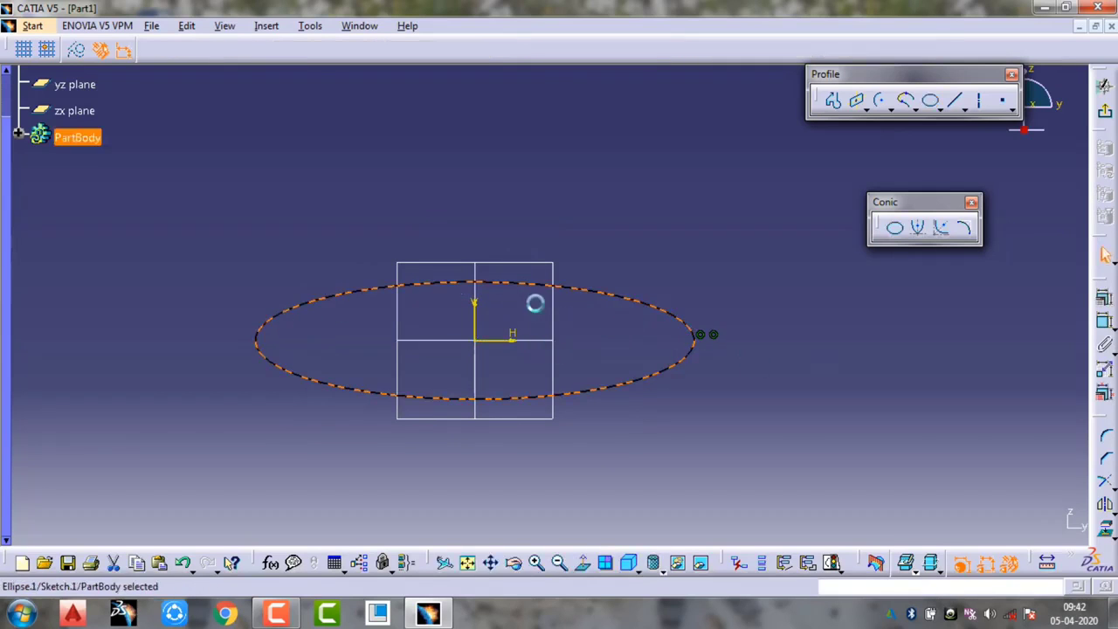
pyautogui.click(751, 267)
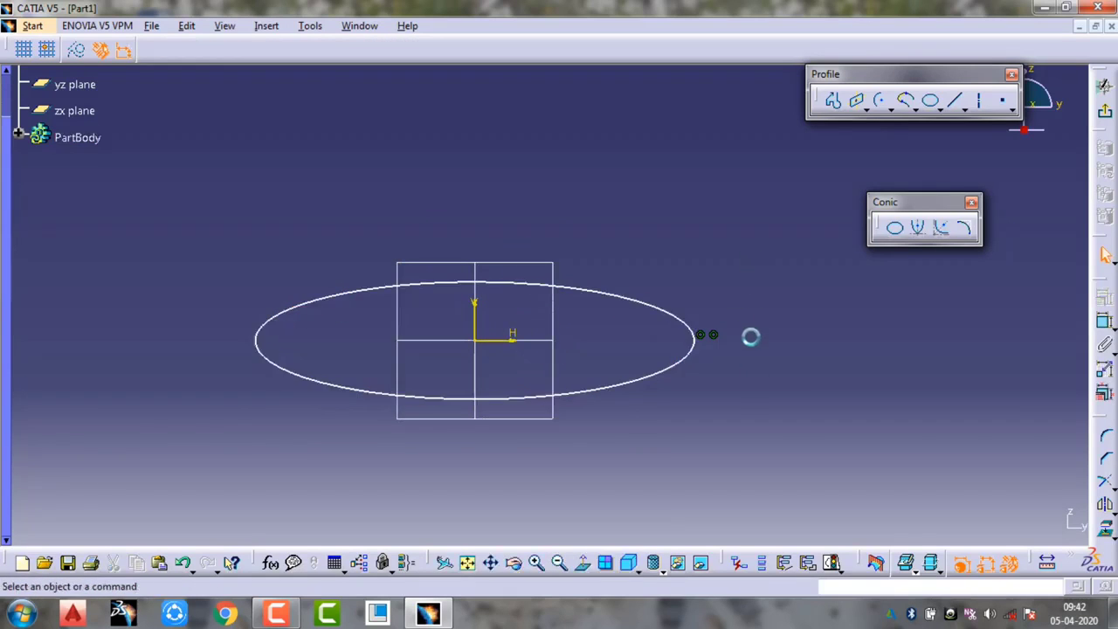
pyautogui.click(751, 336)
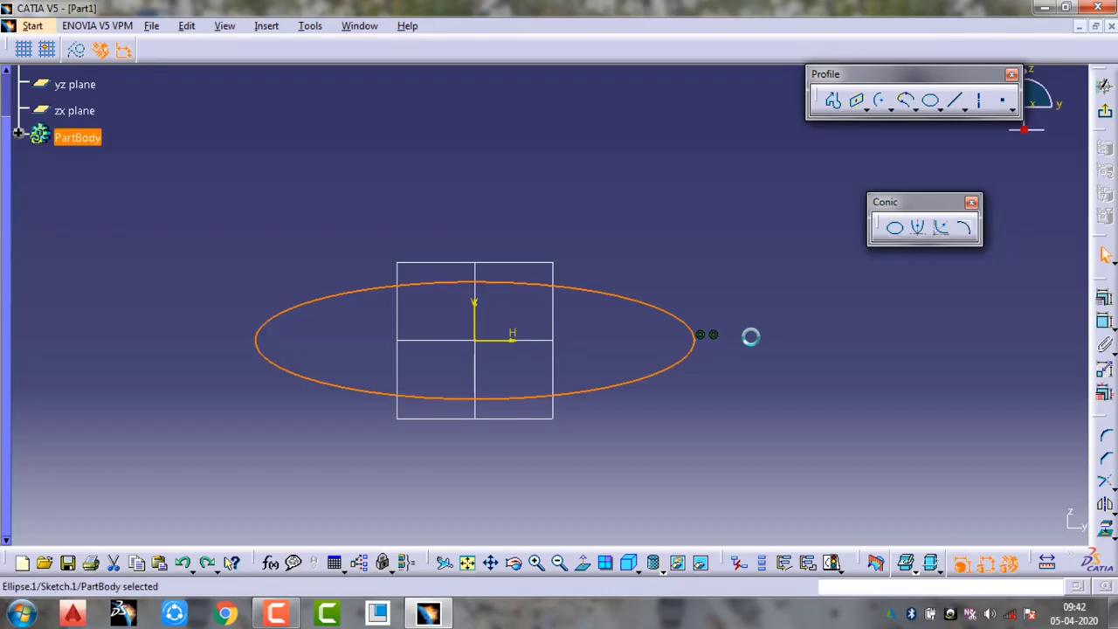
pyautogui.press('Delete')
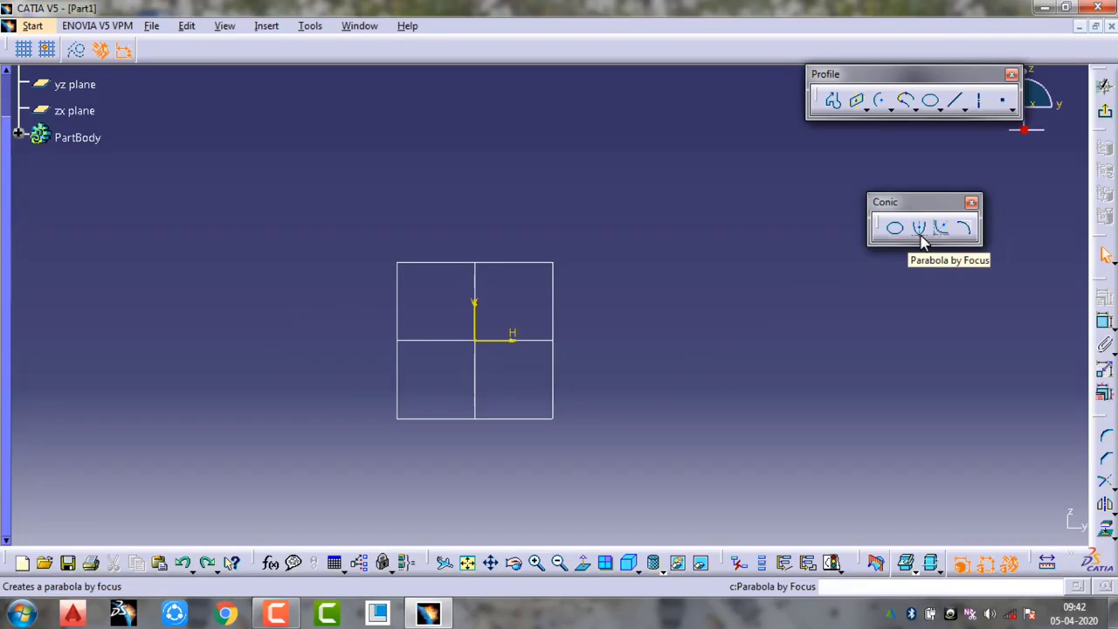
# Sketch a downward-opening Parabola by Focus with its focus at the origin and its apex about 12.7 mm above
pyautogui.click(920, 229)
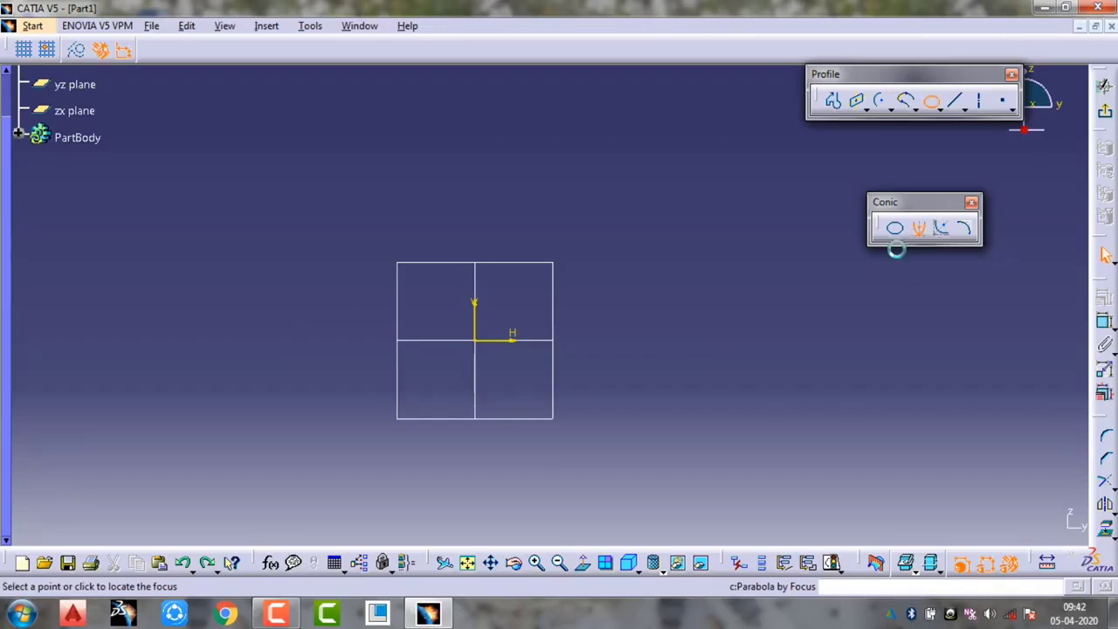
pyautogui.click(476, 341)
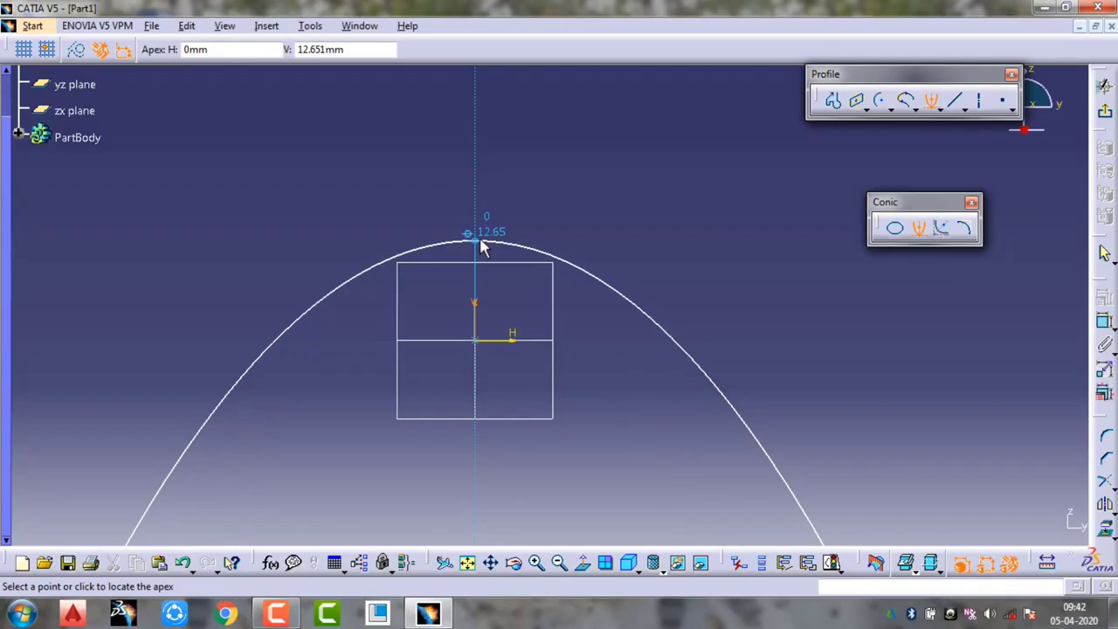
pyautogui.click(480, 241)
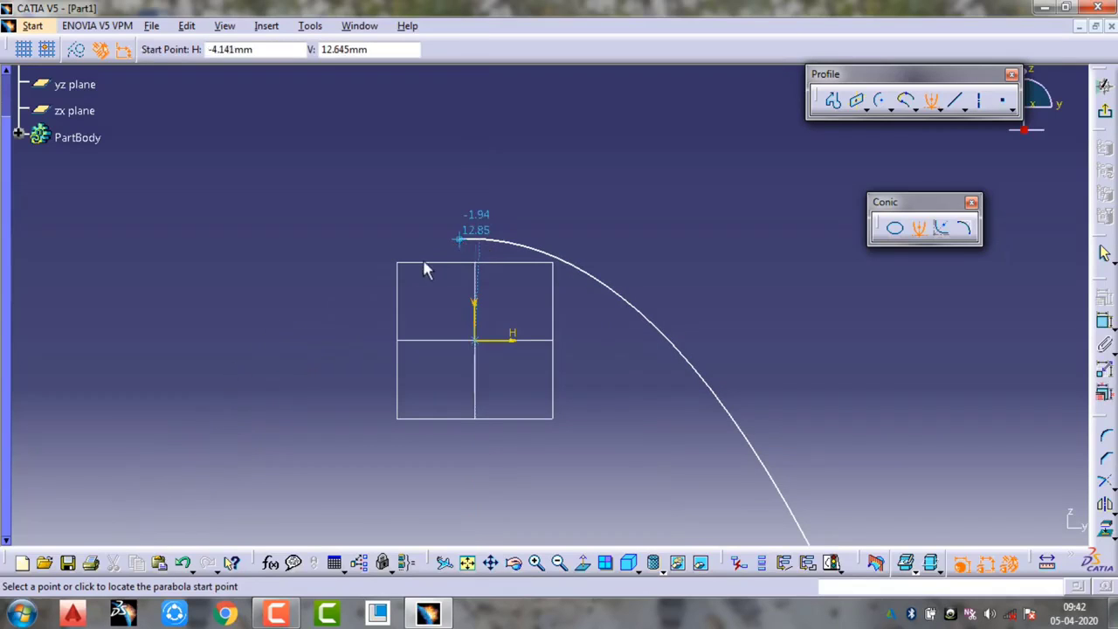
pyautogui.click(291, 377)
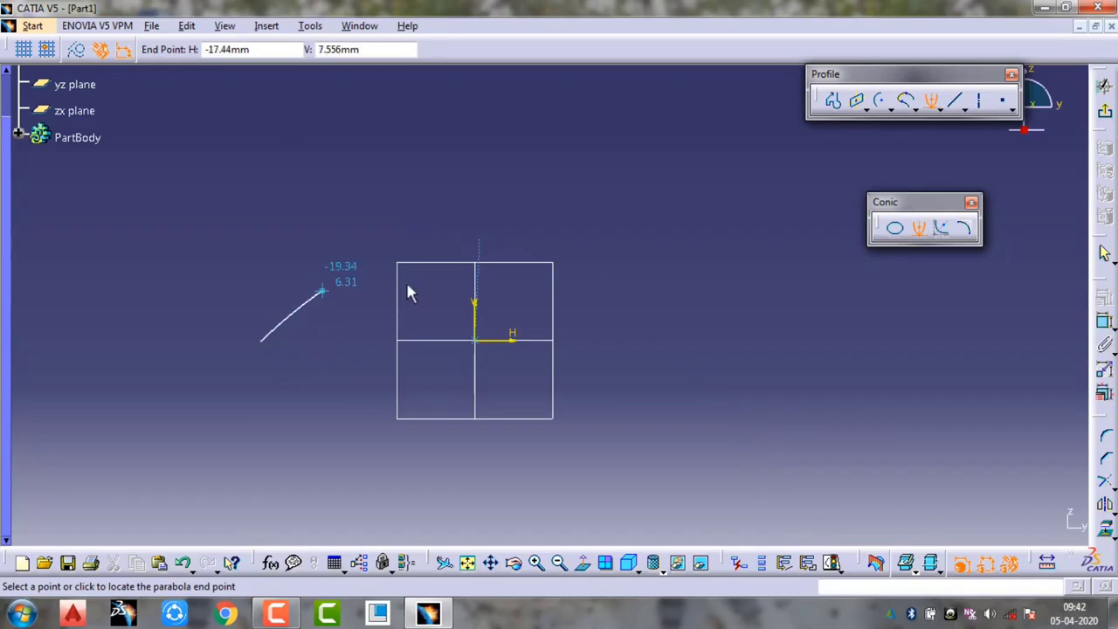
pyautogui.click(666, 367)
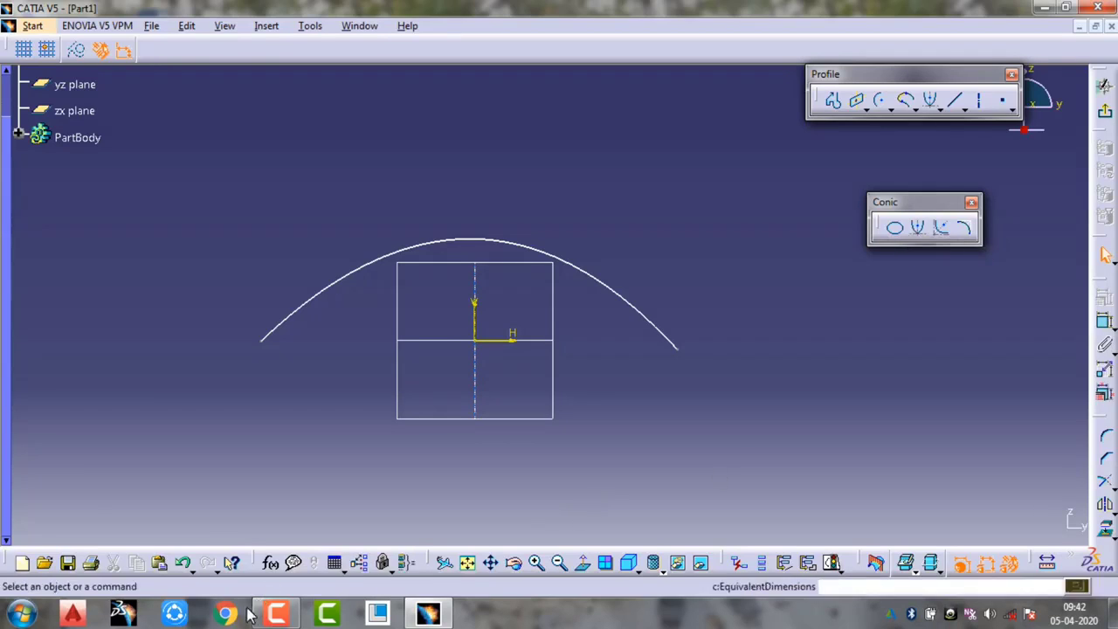
pyautogui.moveTo(278, 613)
pyautogui.click(294, 532)
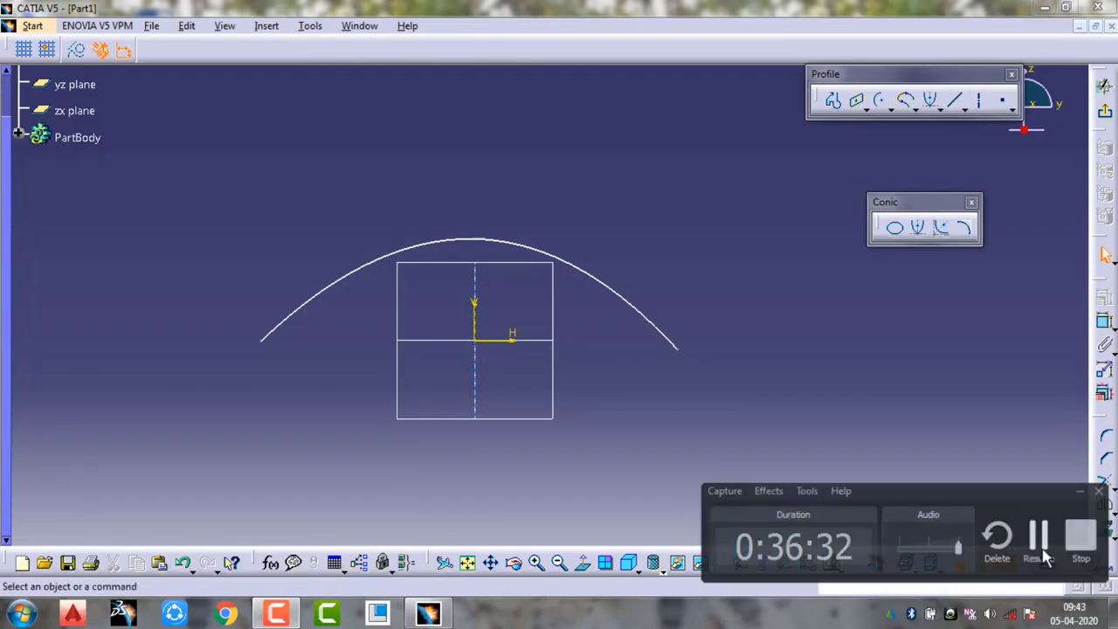
pyautogui.click(1081, 557)
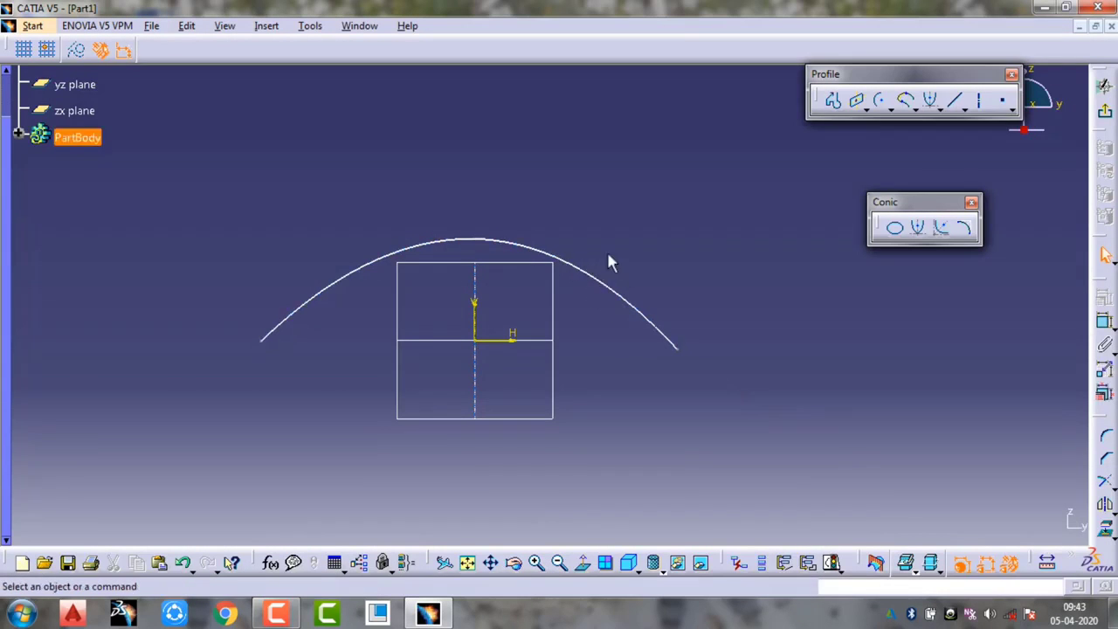
# Delete the sketched parabola
pyautogui.click(610, 254)
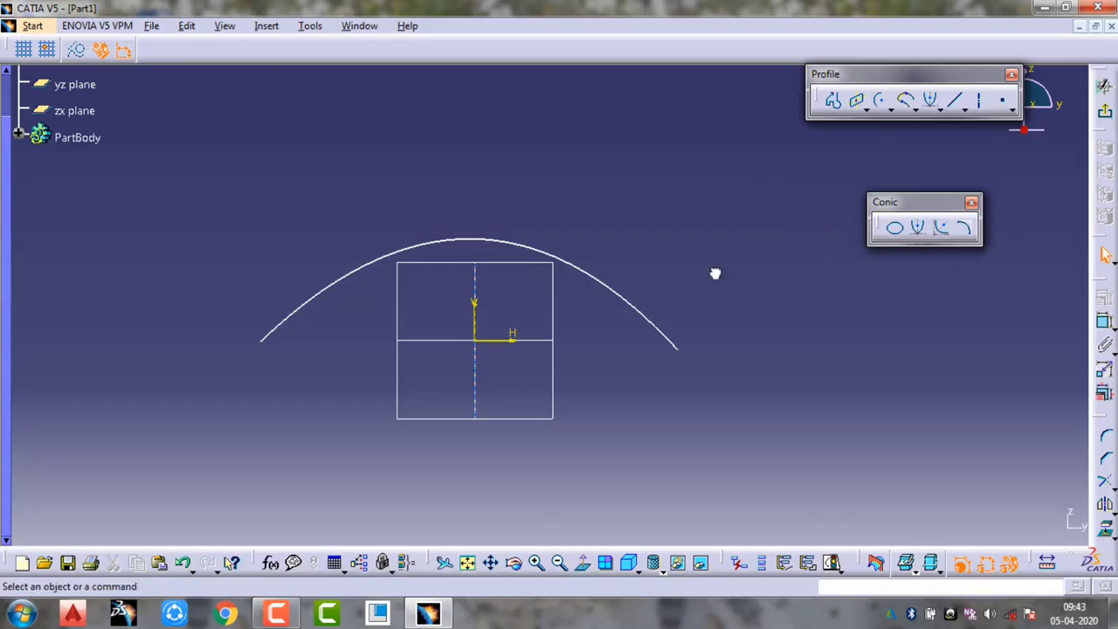
pyautogui.moveTo(774, 221); pyautogui.dragTo(141, 425)
pyautogui.press('Delete')
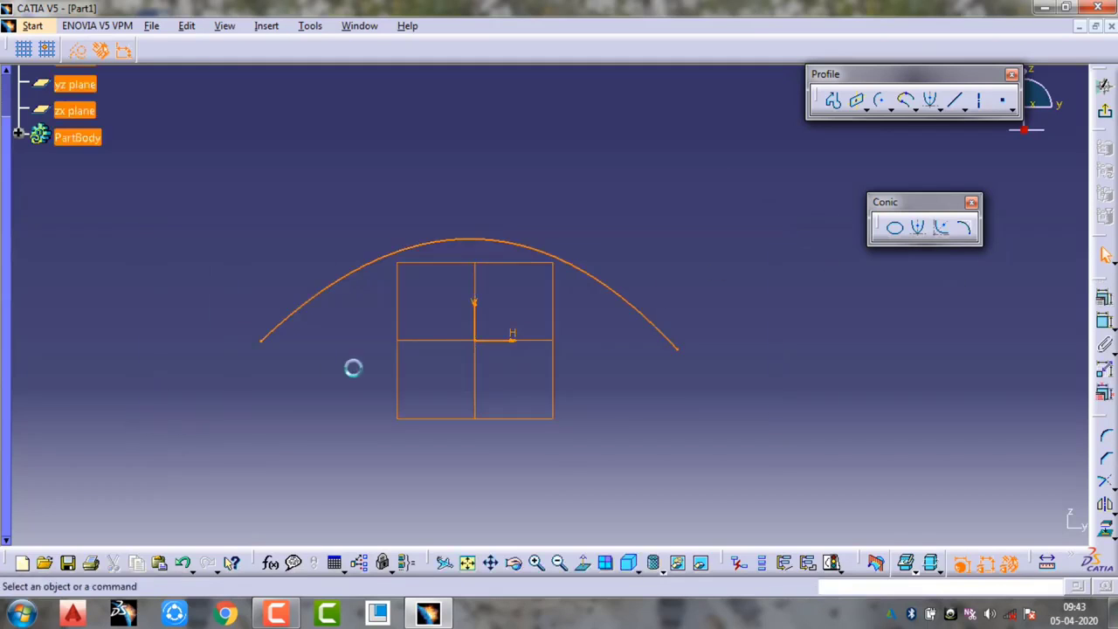
# Sketch a Hyperbola by Focus with its focus at the origin, centre above on the V axis, and apex about 5.7 mm above the origin
pyautogui.click(949, 236)
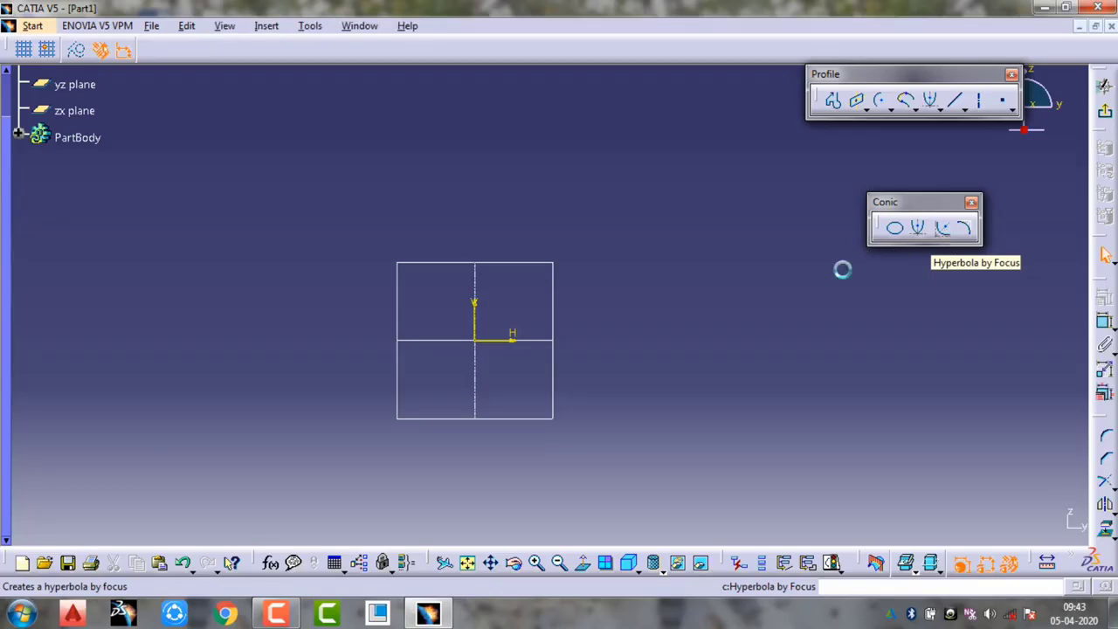
pyautogui.click(479, 341)
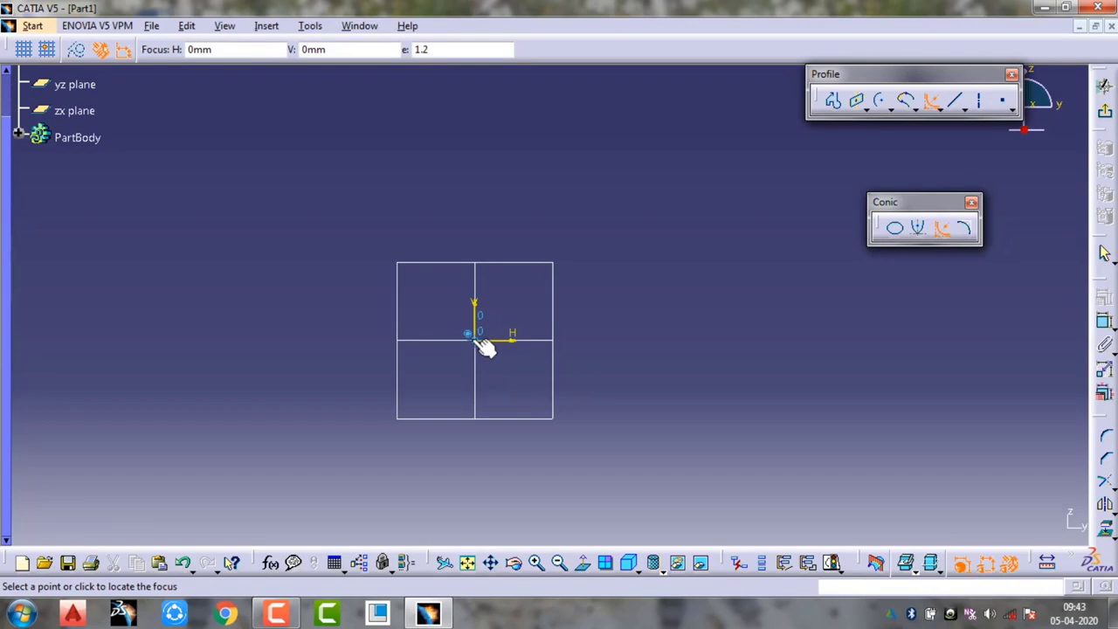
pyautogui.click(474, 217)
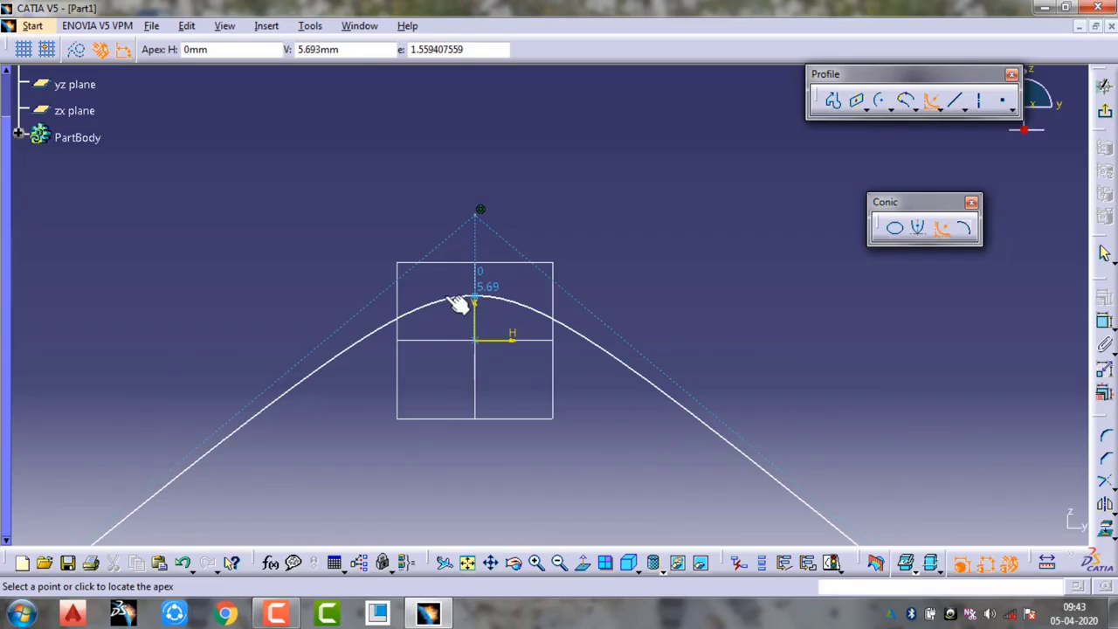
pyautogui.click(456, 303)
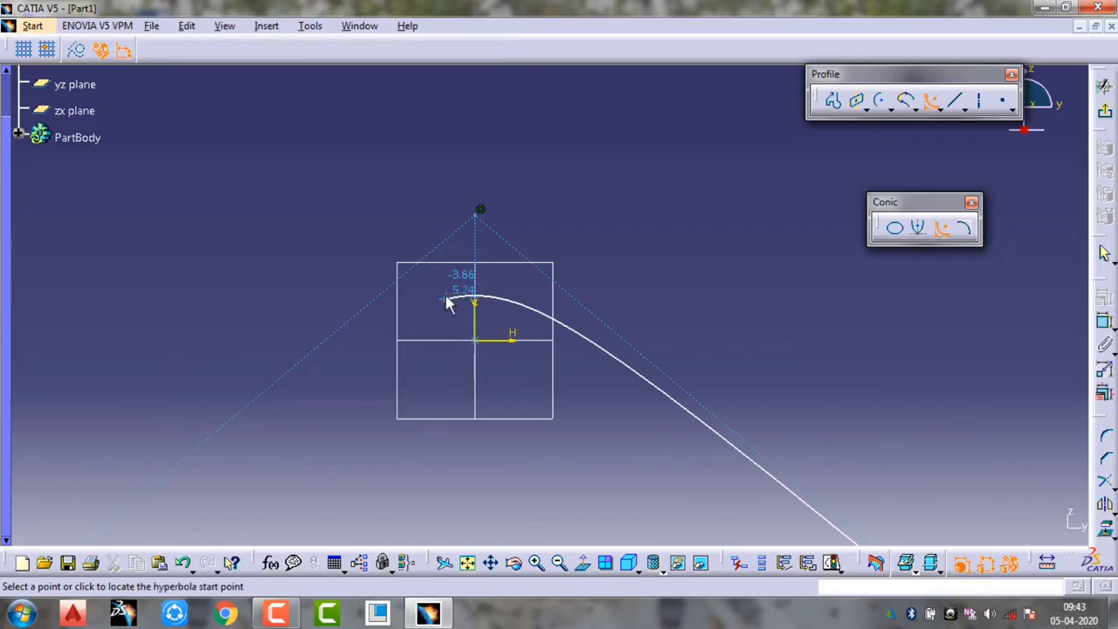
pyautogui.click(342, 373)
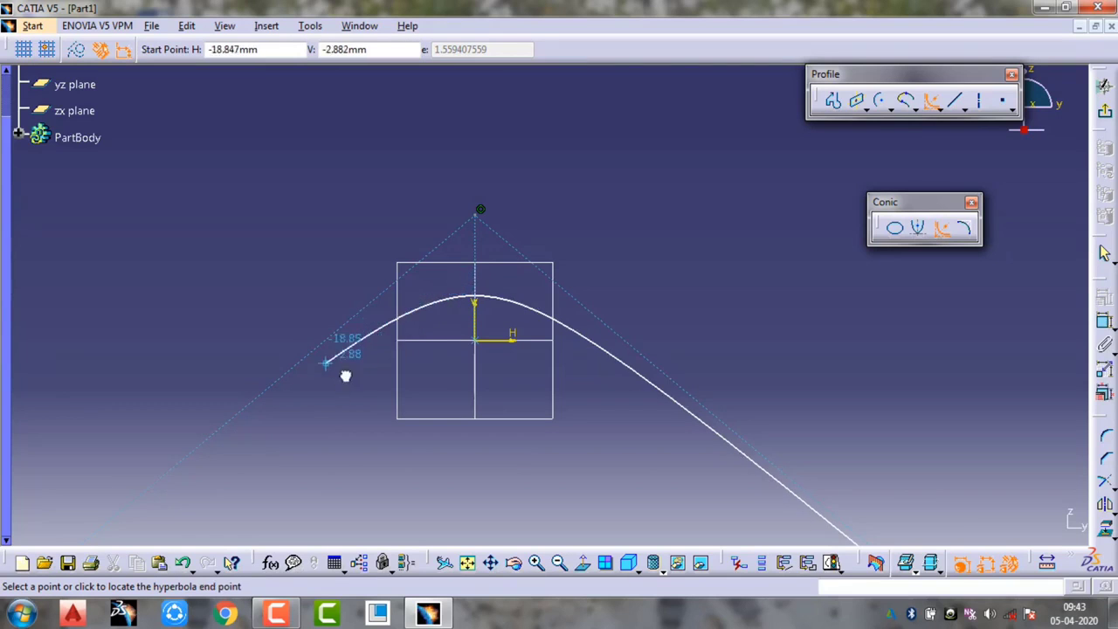
pyautogui.click(609, 379)
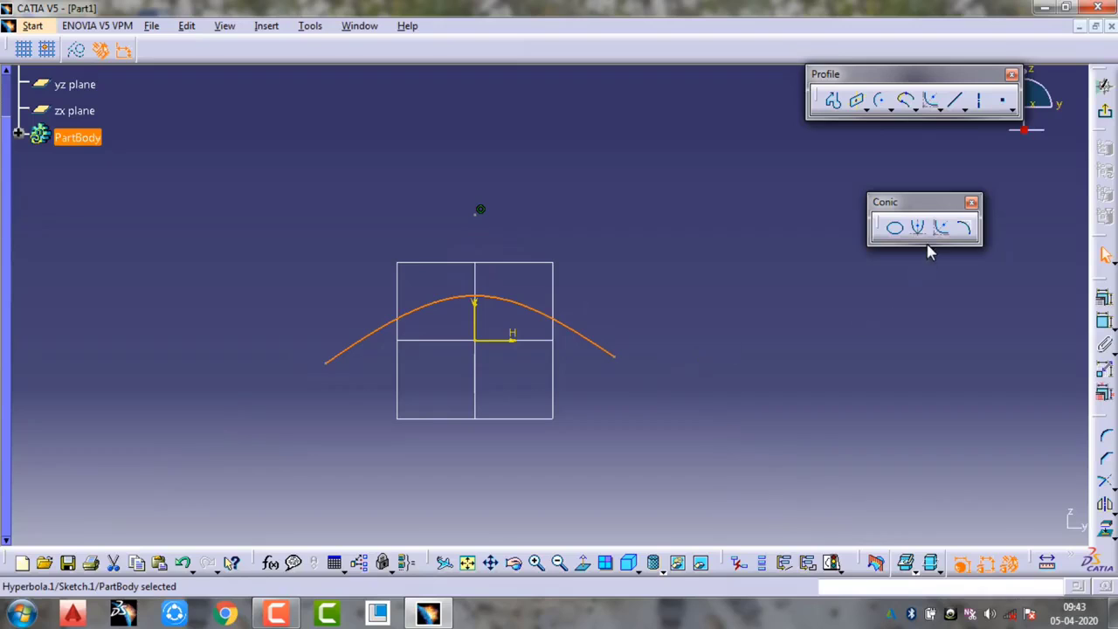
# Delete the sketched hyperbola and its points
pyautogui.click(683, 241)
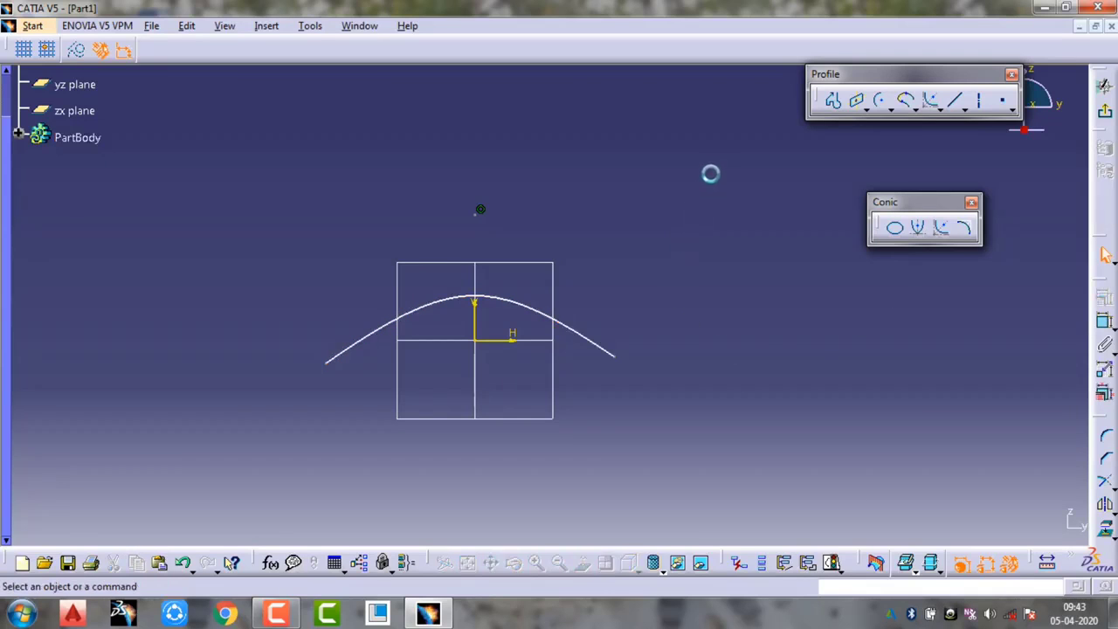
pyautogui.hotkey('ctrl', 'a')
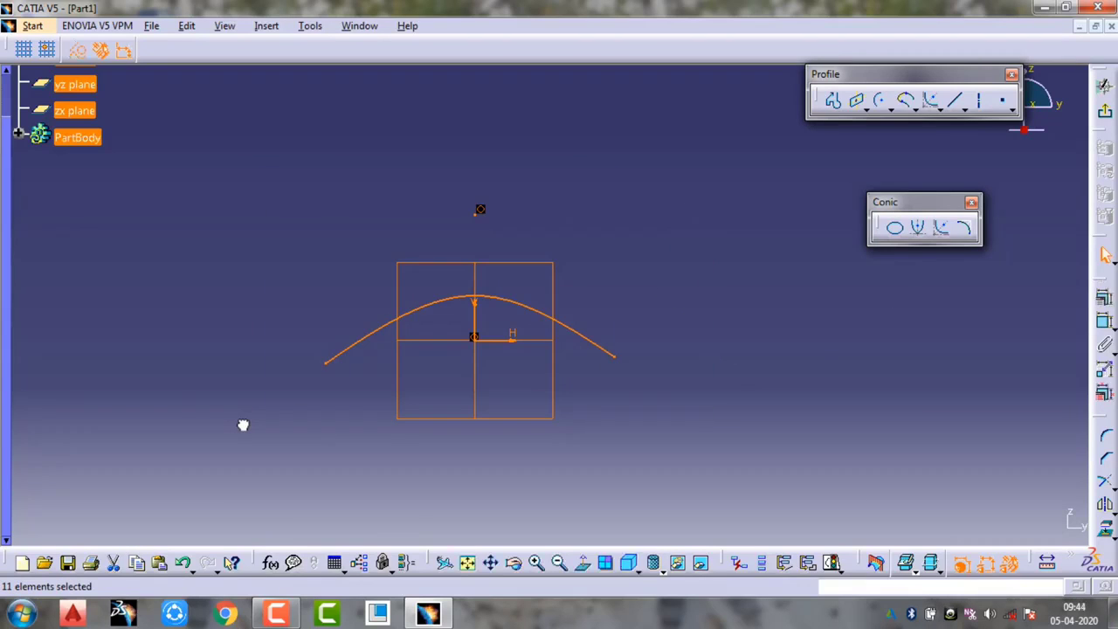
pyautogui.press('Delete')
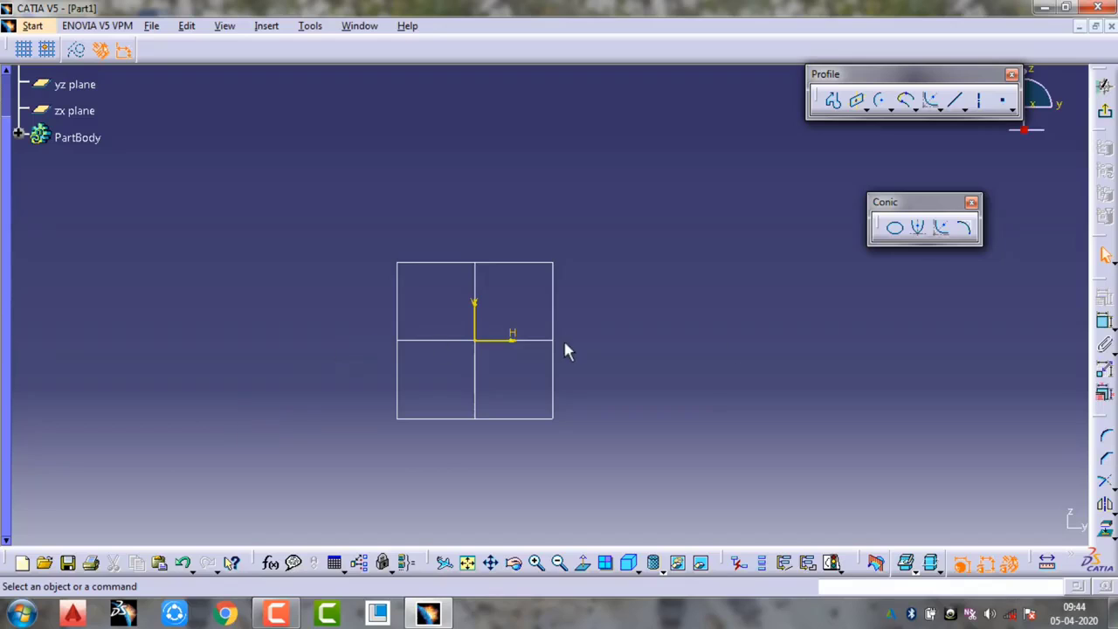
# Sketch a Conic arching over the origin, ending at about H 15.6 mm, V 2.2 mm, with a passing point at about H 2.1 mm, V 11.5 mm
pyautogui.click(964, 229)
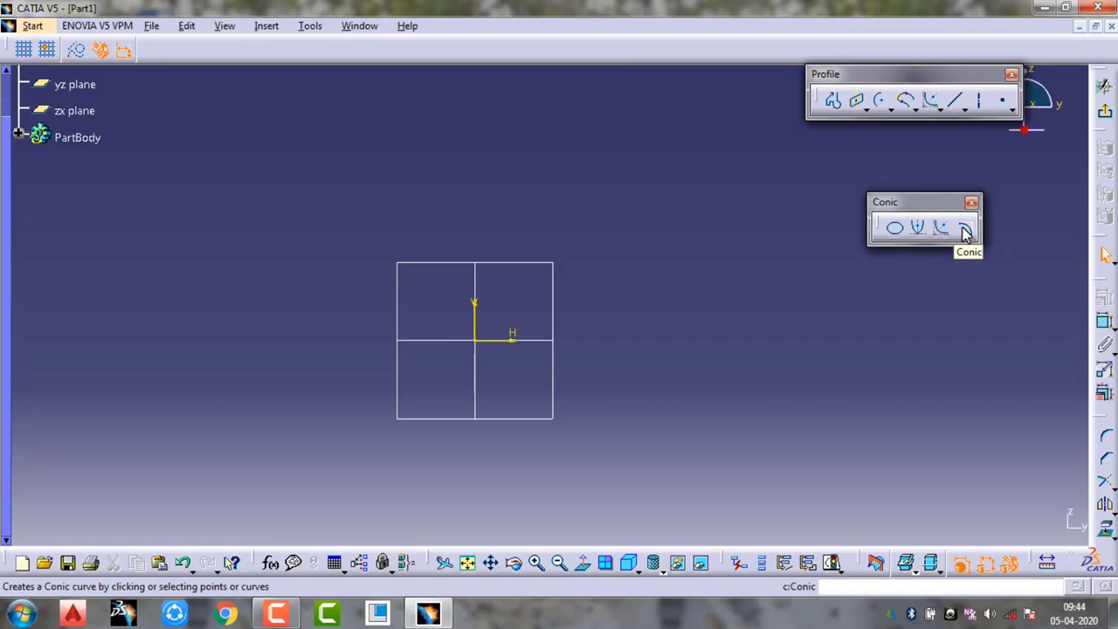
pyautogui.click(965, 229)
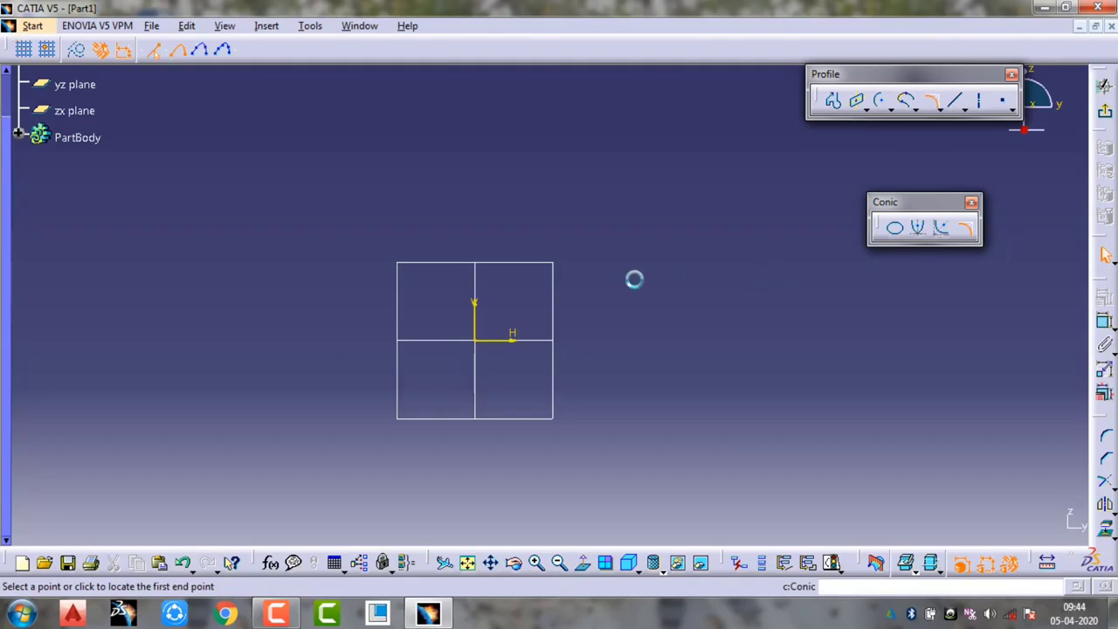
pyautogui.click(315, 325)
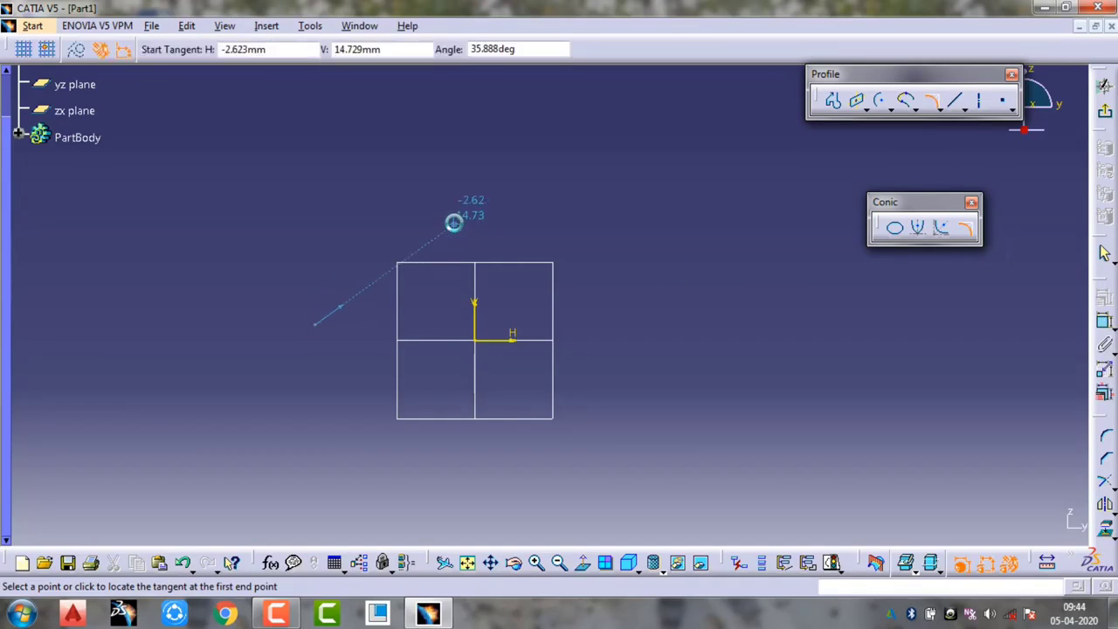
pyautogui.click(472, 236)
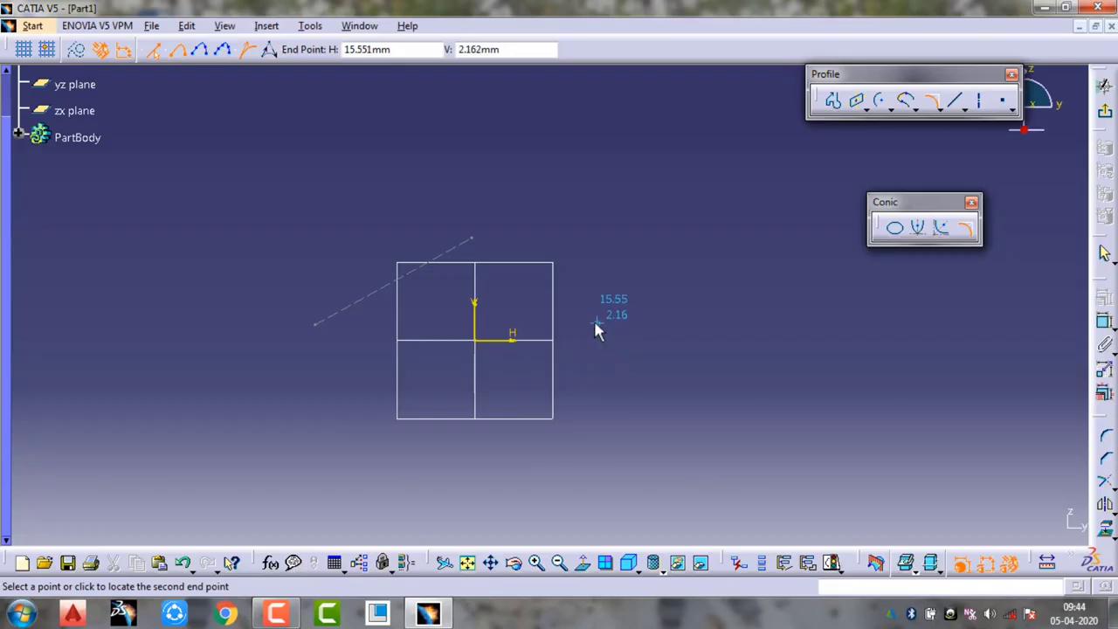
pyautogui.click(595, 324)
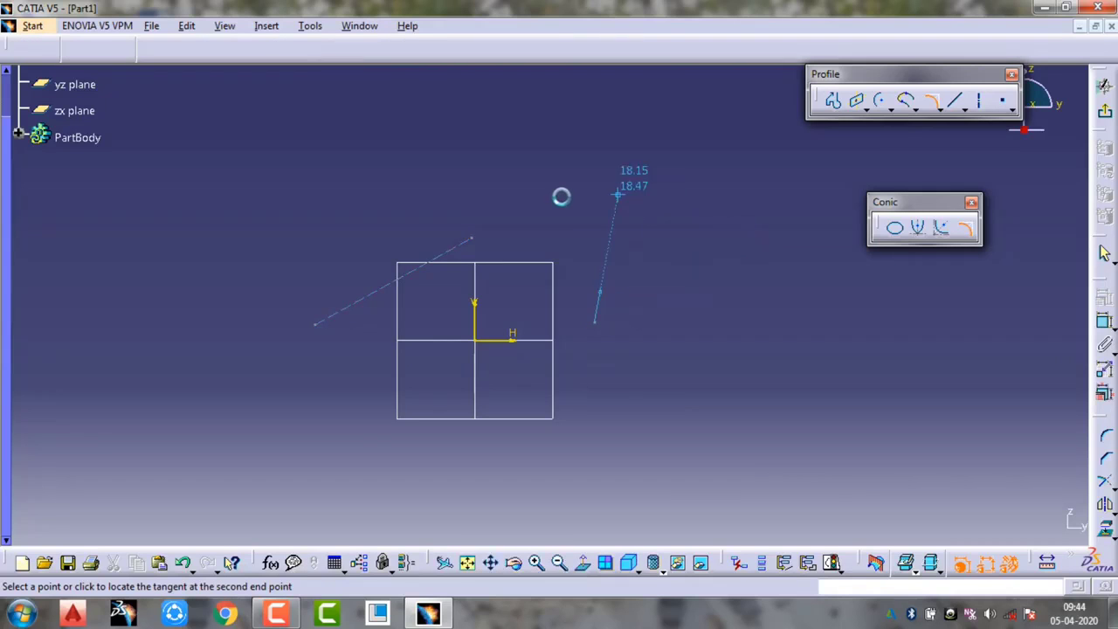
pyautogui.click(561, 197)
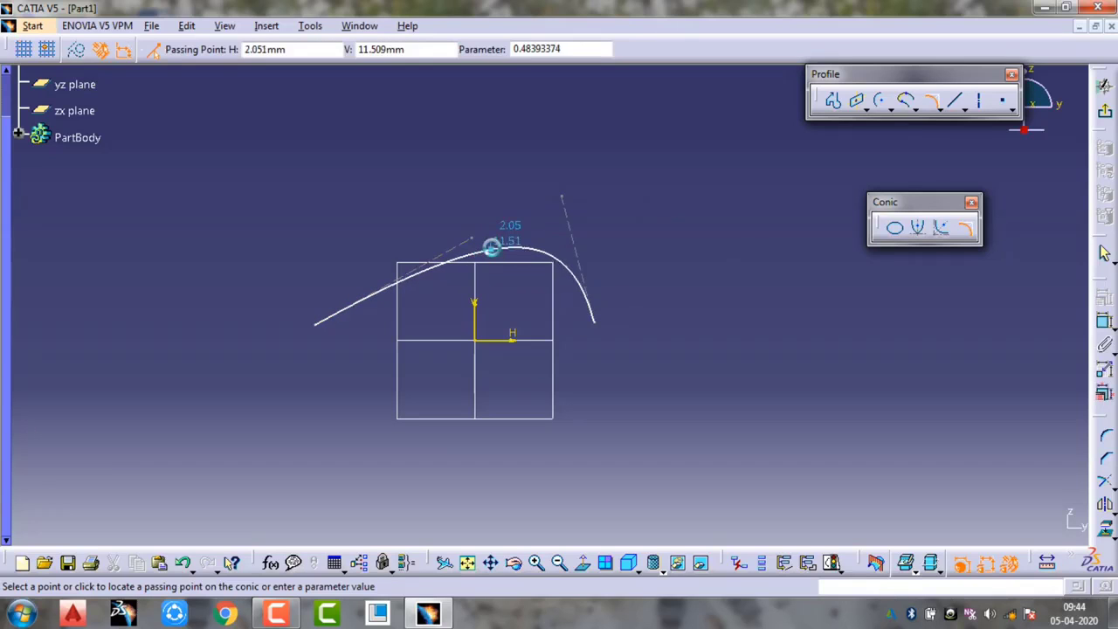
pyautogui.click(492, 248)
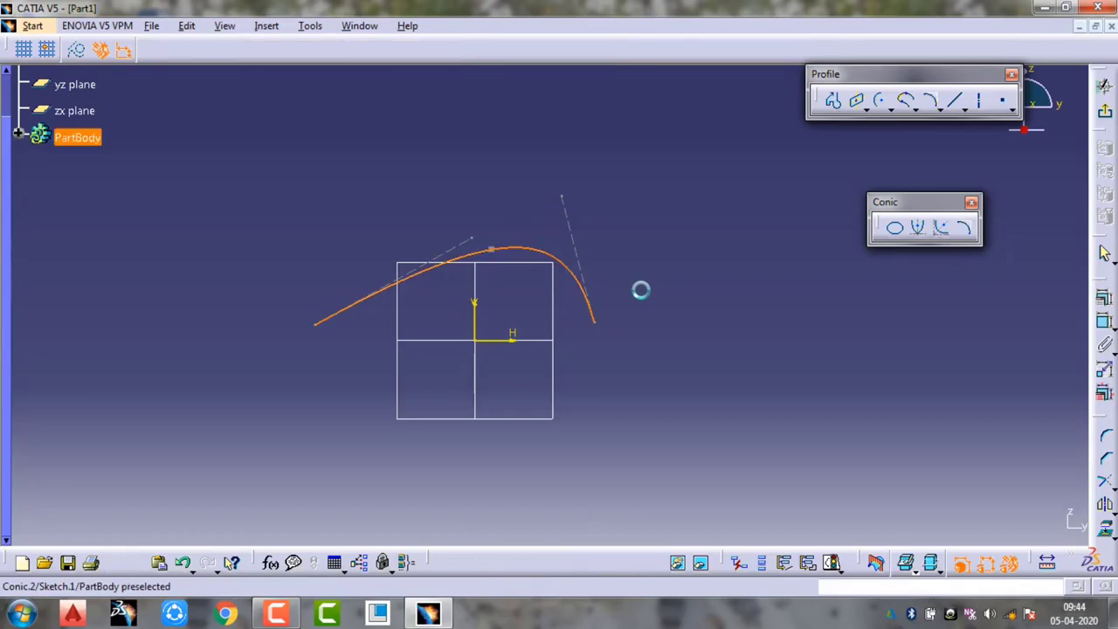
# Sketch a second Conic beside the first, with both end tangents slanting up and a passing point at about H 37.8 mm, V 1.1 mm
pyautogui.click(964, 228)
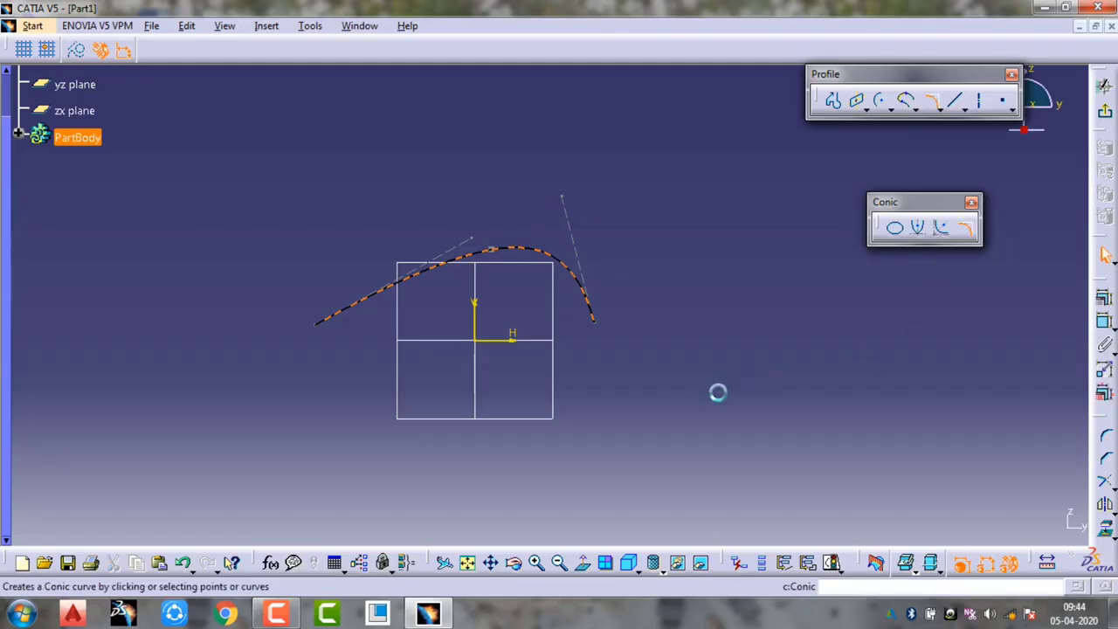
pyautogui.click(603, 417)
pyautogui.click(738, 306)
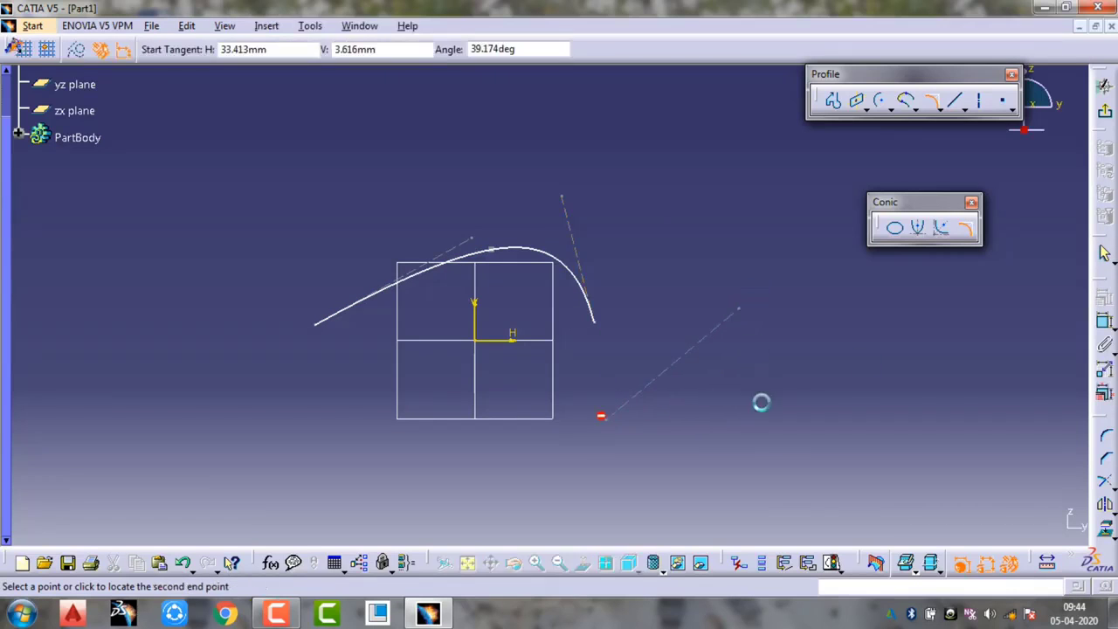
pyautogui.click(792, 451)
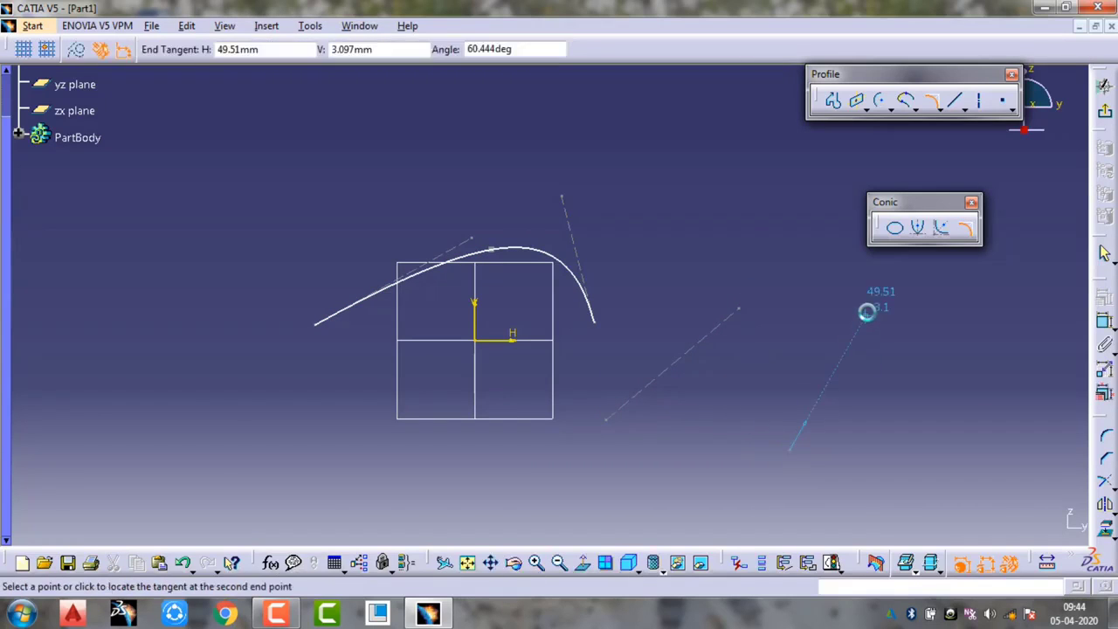
pyautogui.click(866, 312)
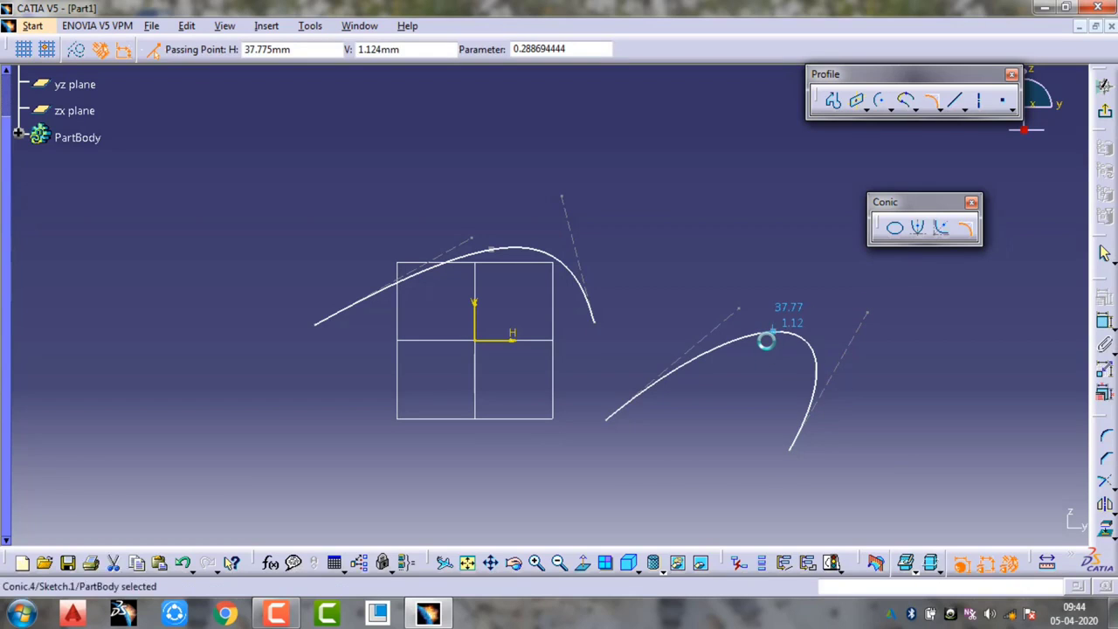
pyautogui.click(765, 341)
pyautogui.moveTo(276, 617)
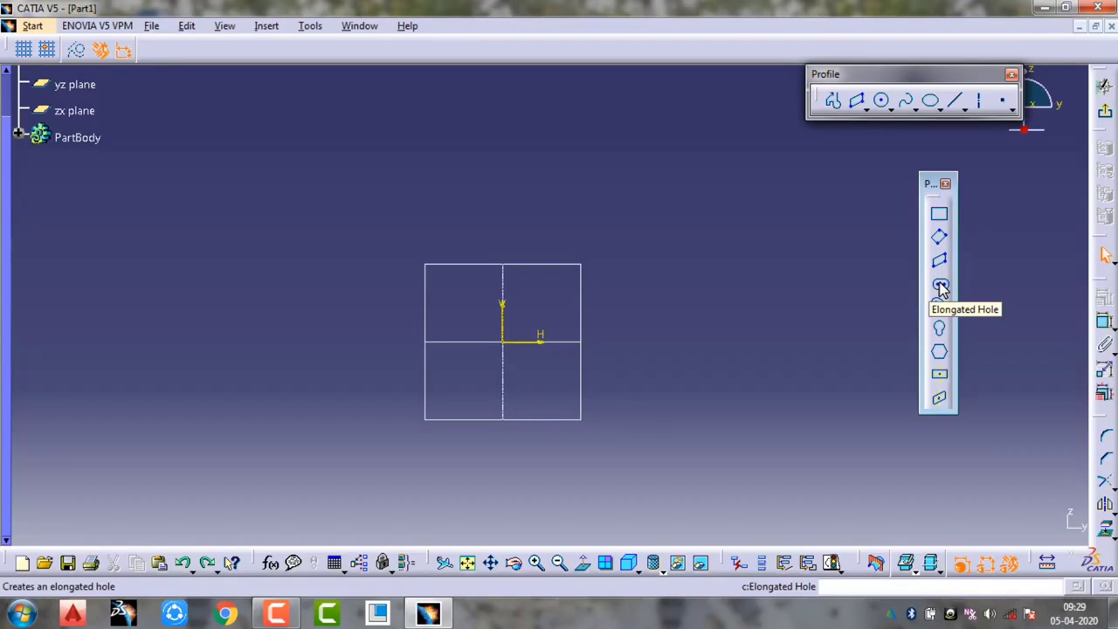
# Sketch a horizontal Elongated Hole along the H axis across the origin, with a radius of about 2.9 mm
pyautogui.click(941, 287)
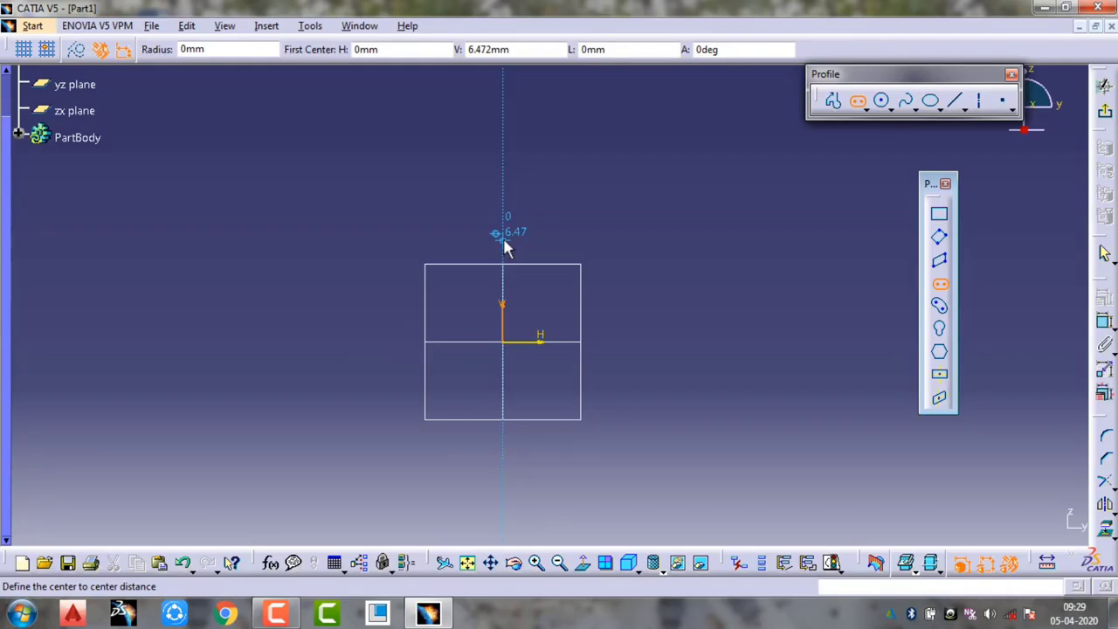
pyautogui.click(368, 342)
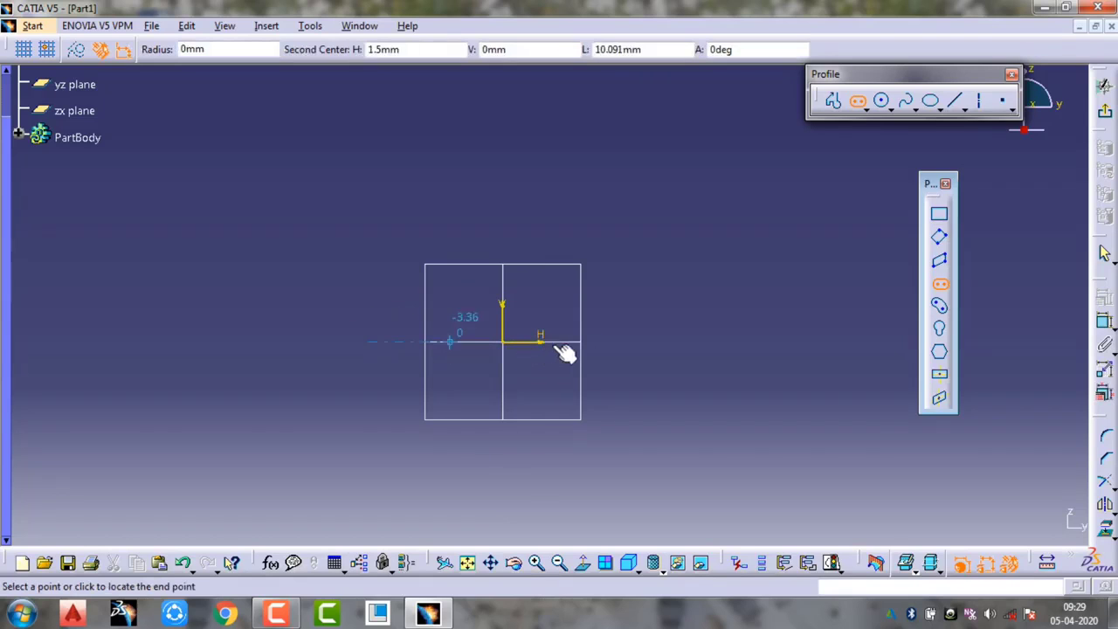
pyautogui.click(692, 341)
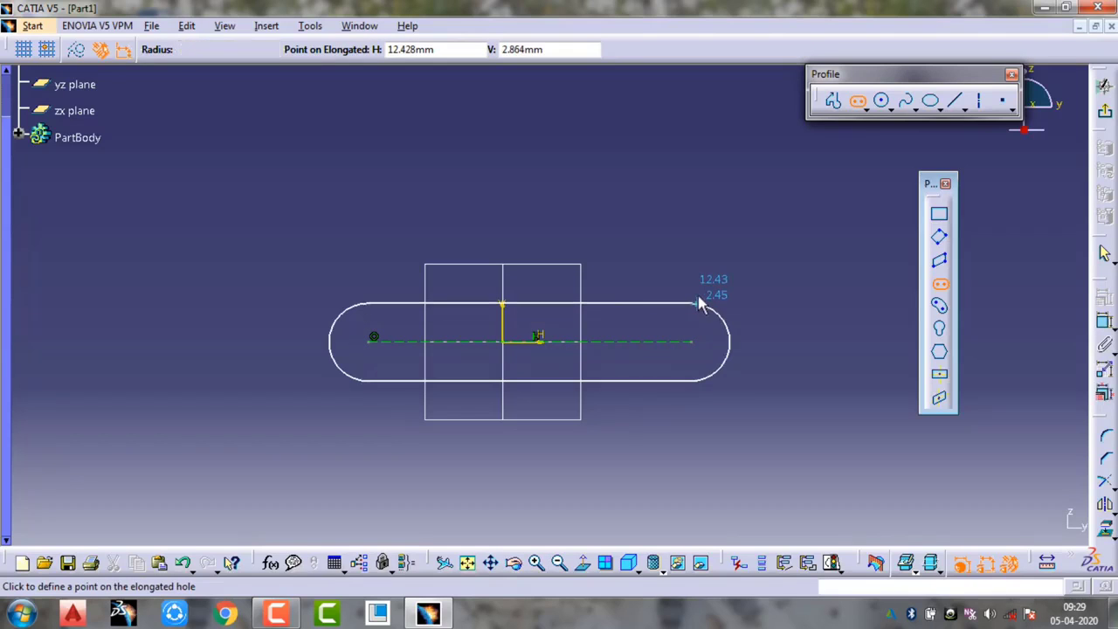
pyautogui.click(698, 301)
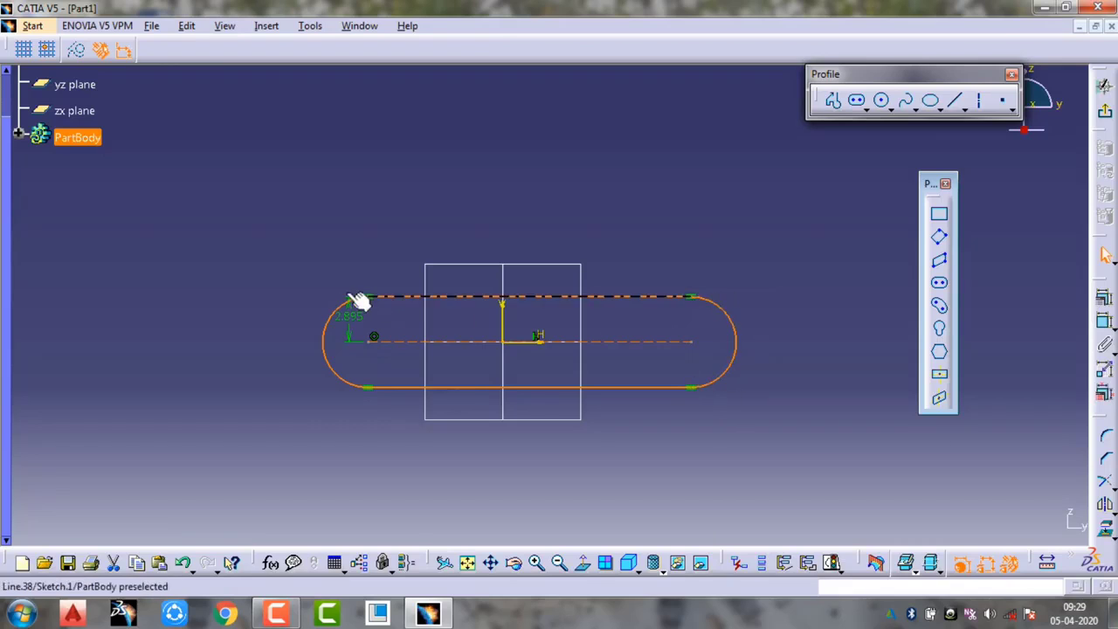
pyautogui.click(415, 327)
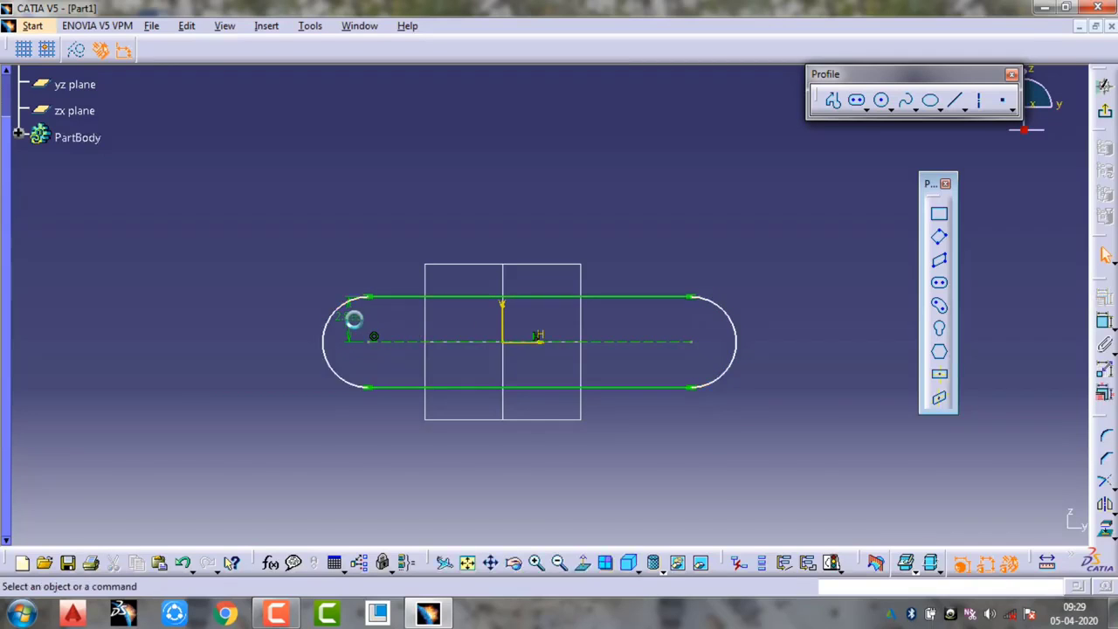
# Set the elongated hole's radius to 3 mm
pyautogui.doubleClick(352, 316)
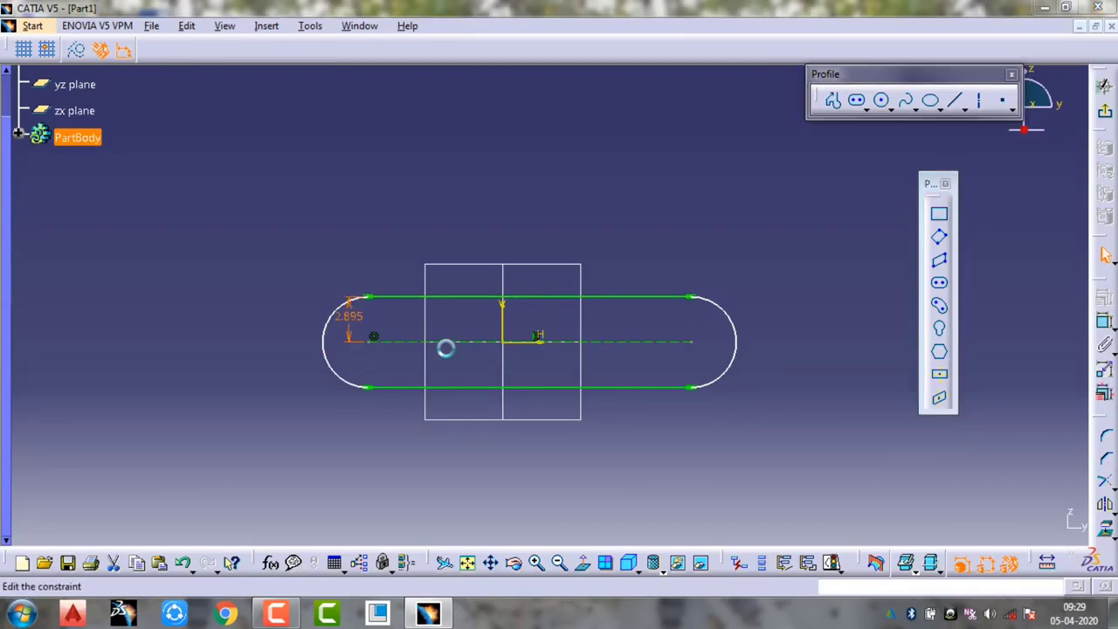
pyautogui.write('3')
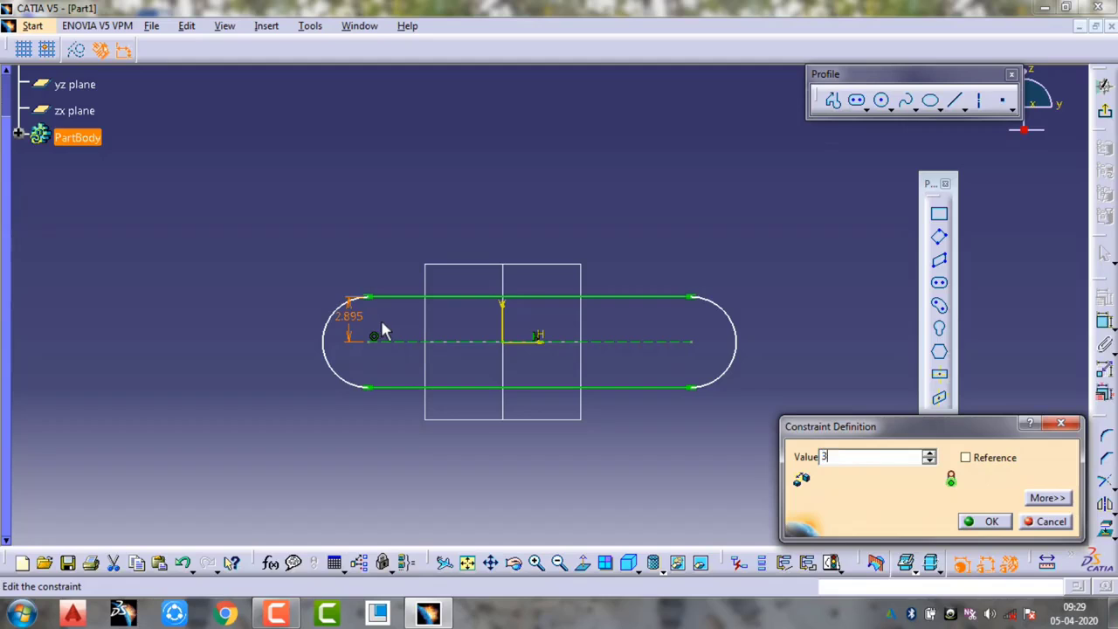
pyautogui.press('Return')
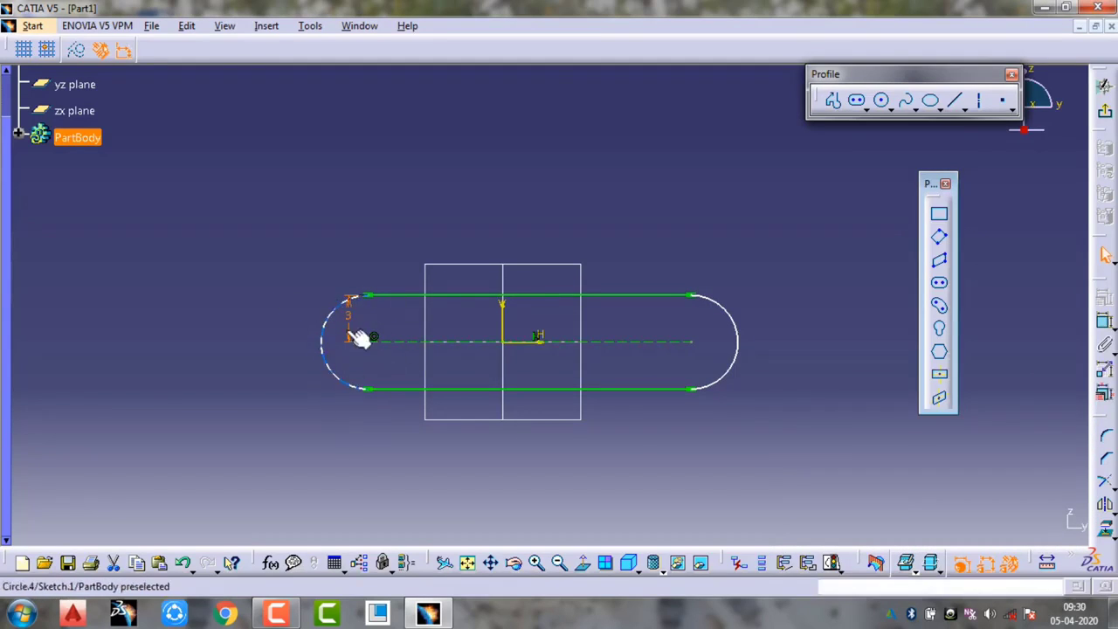
# Undo the radius change and delete the whole elongated hole from the sketch
pyautogui.click(372, 319)
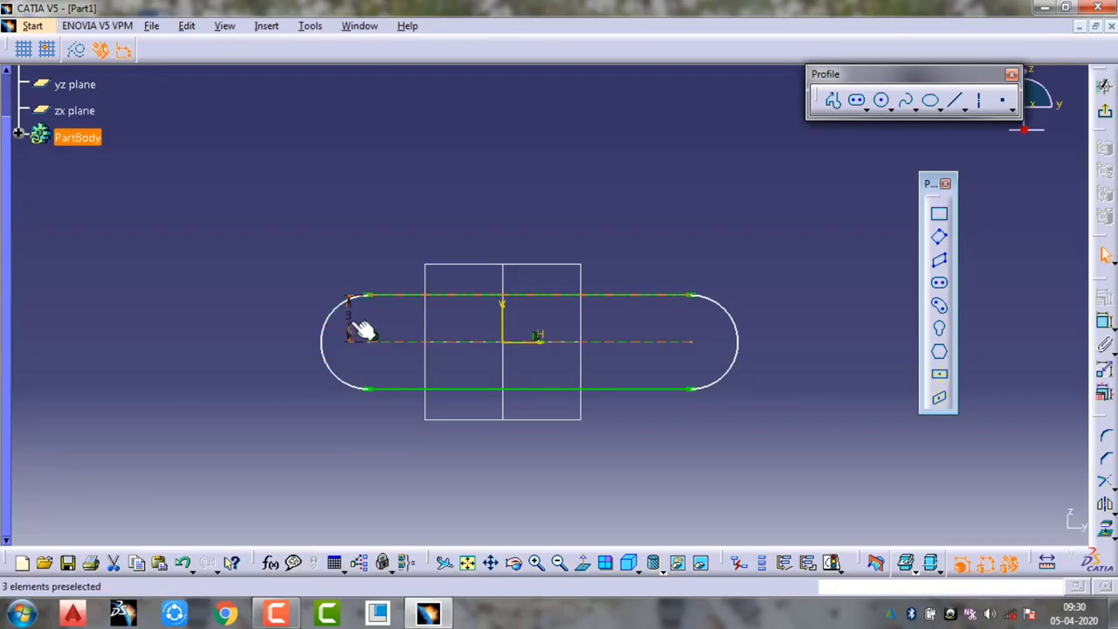
pyautogui.click(845, 348)
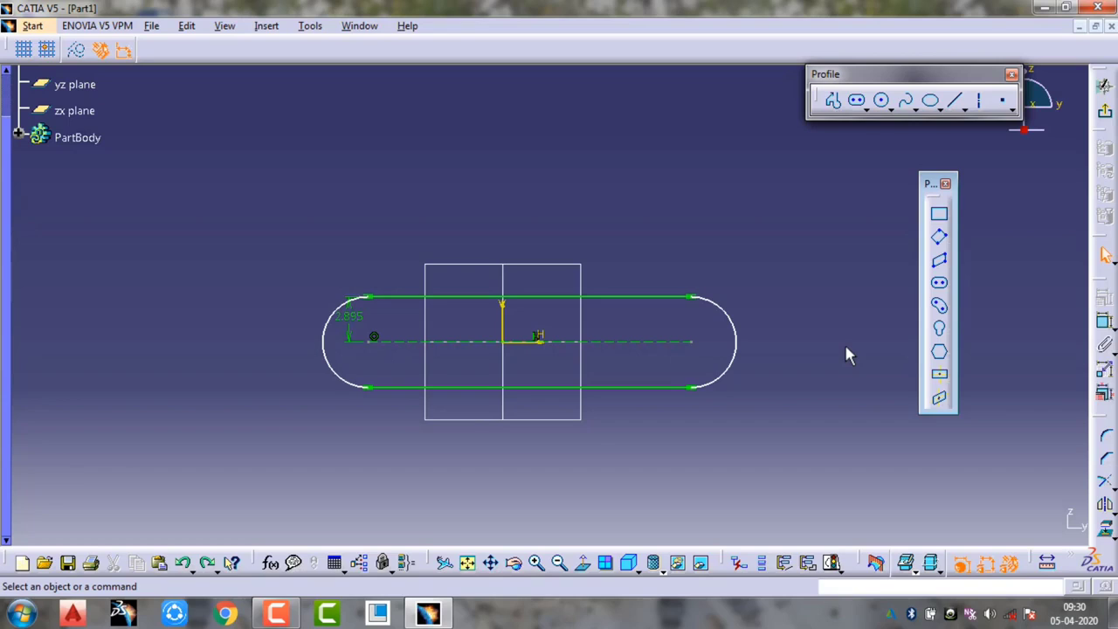
pyautogui.hotkey('ctrl', 'a')
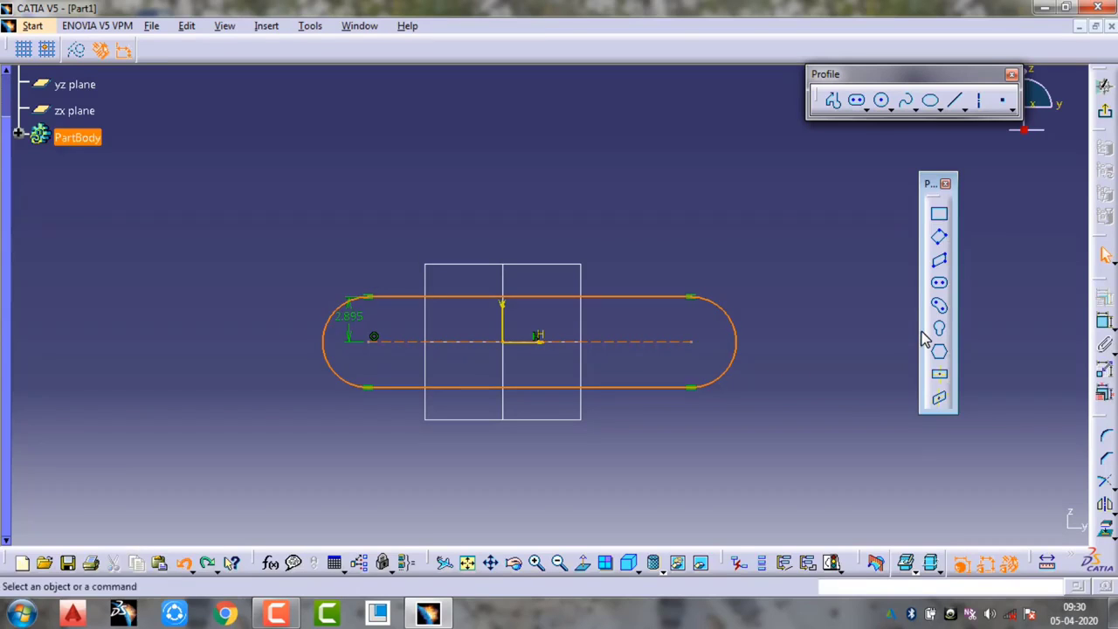
pyautogui.press('Delete')
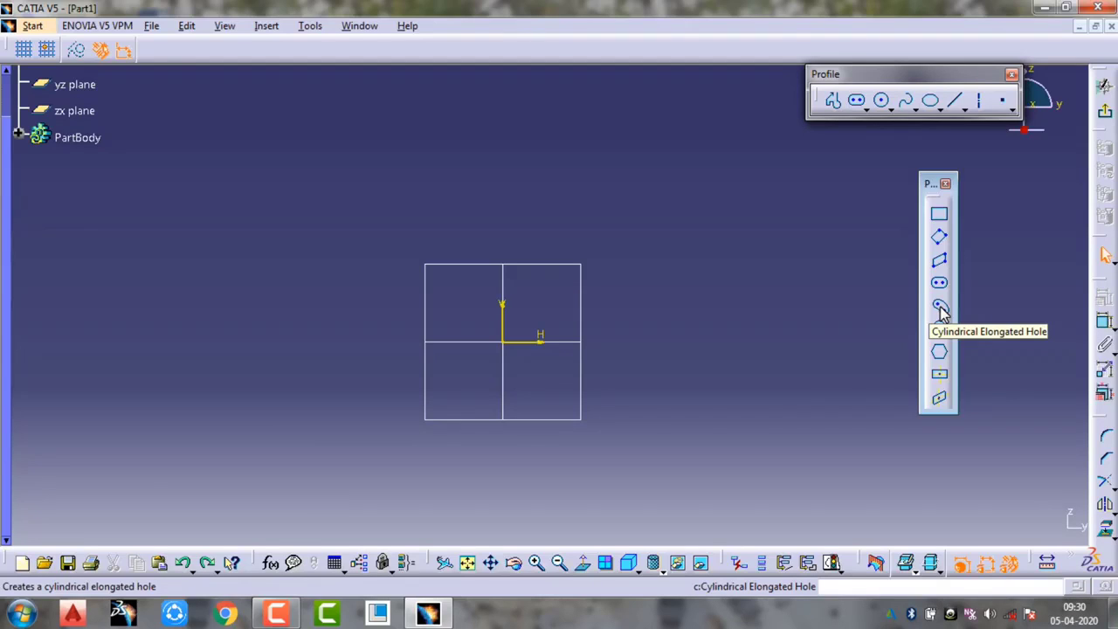
# Sketch a Cylindrical Elongated Hole arching over the origin, with a centre-arc radius of about 13.8 mm and a hole radius of about 2.7 mm
pyautogui.click(941, 309)
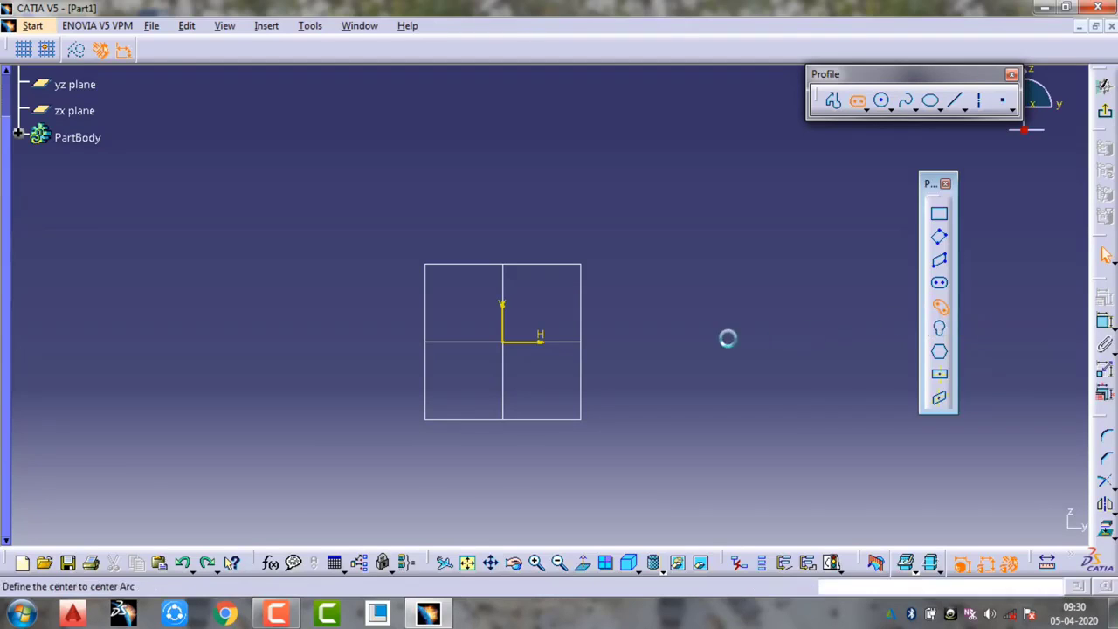
pyautogui.click(504, 342)
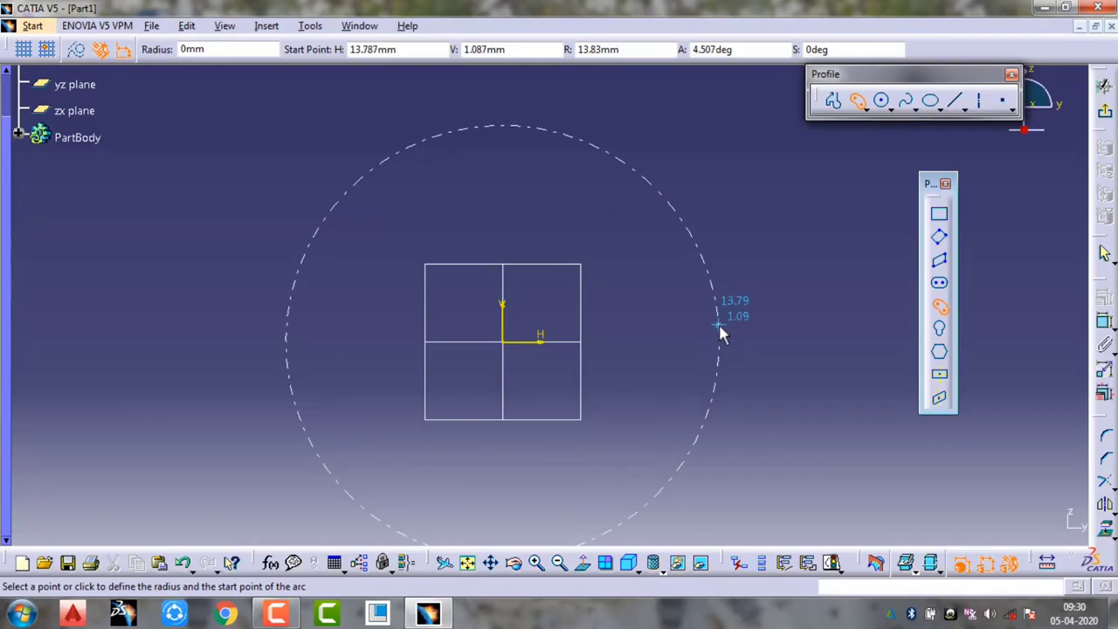
pyautogui.click(718, 327)
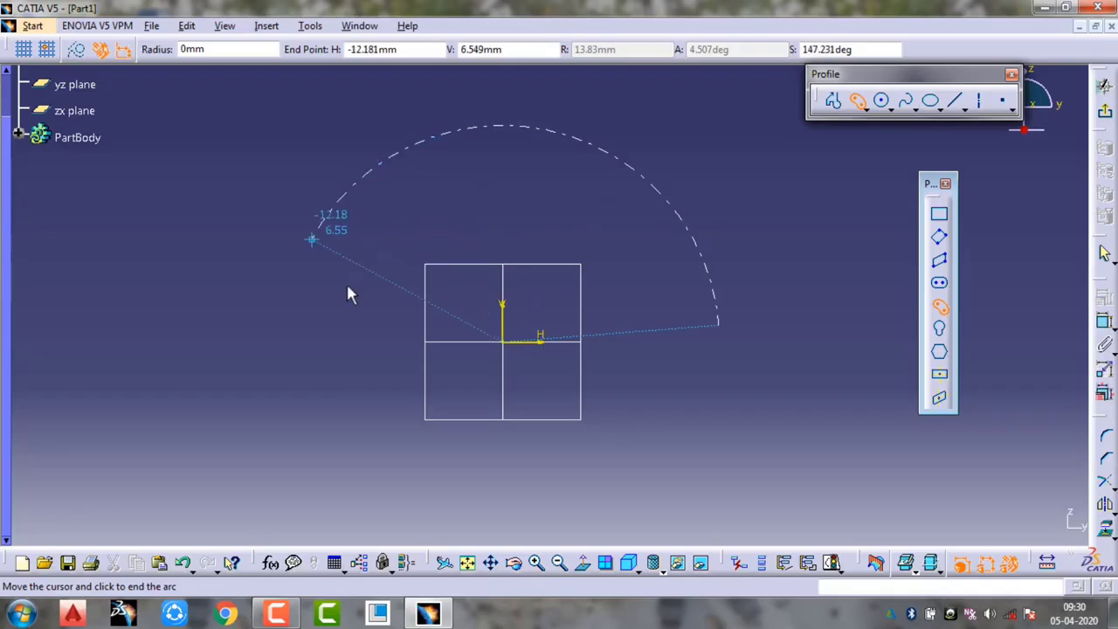
pyautogui.click(329, 317)
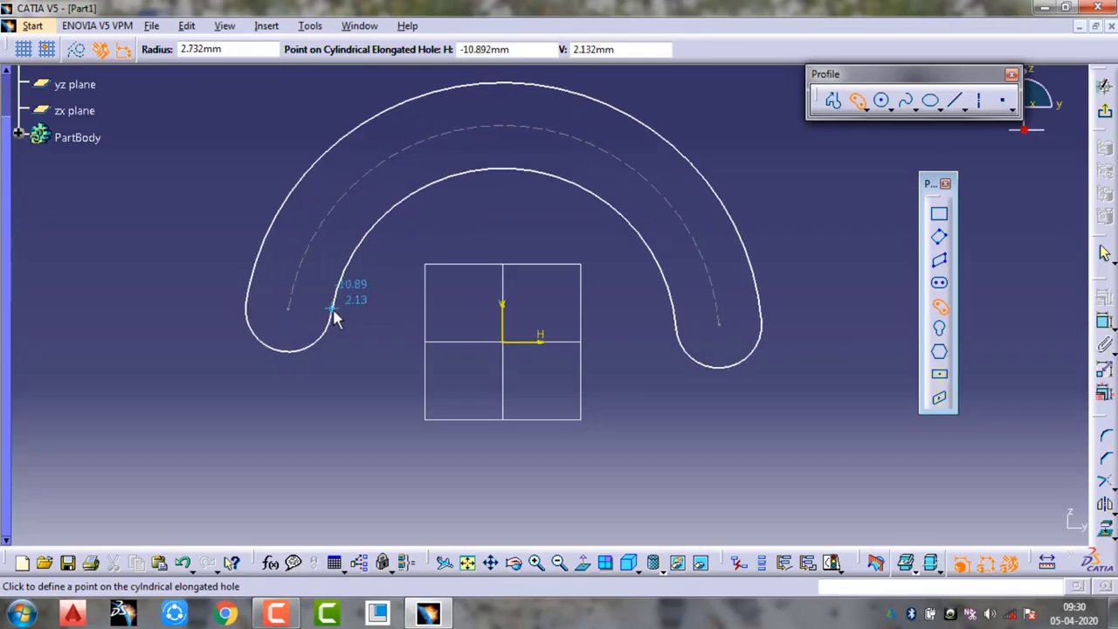
pyautogui.click(333, 310)
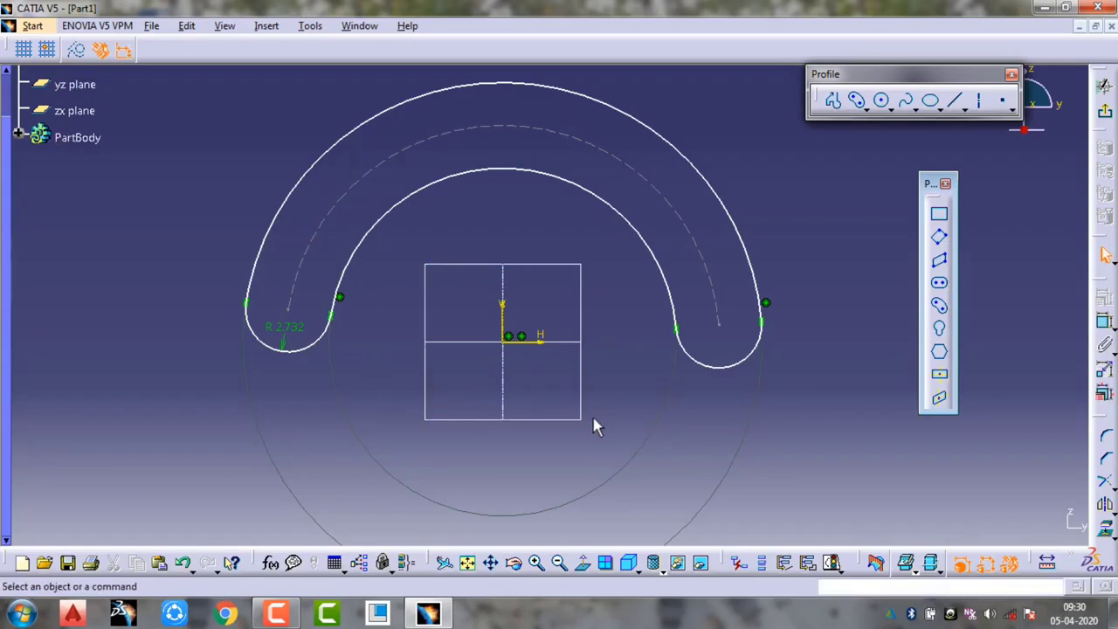
# Delete the complete cylindrical elongated hole from the sketch
pyautogui.hotkey('ctrl', 'a')
pyautogui.press('Delete')
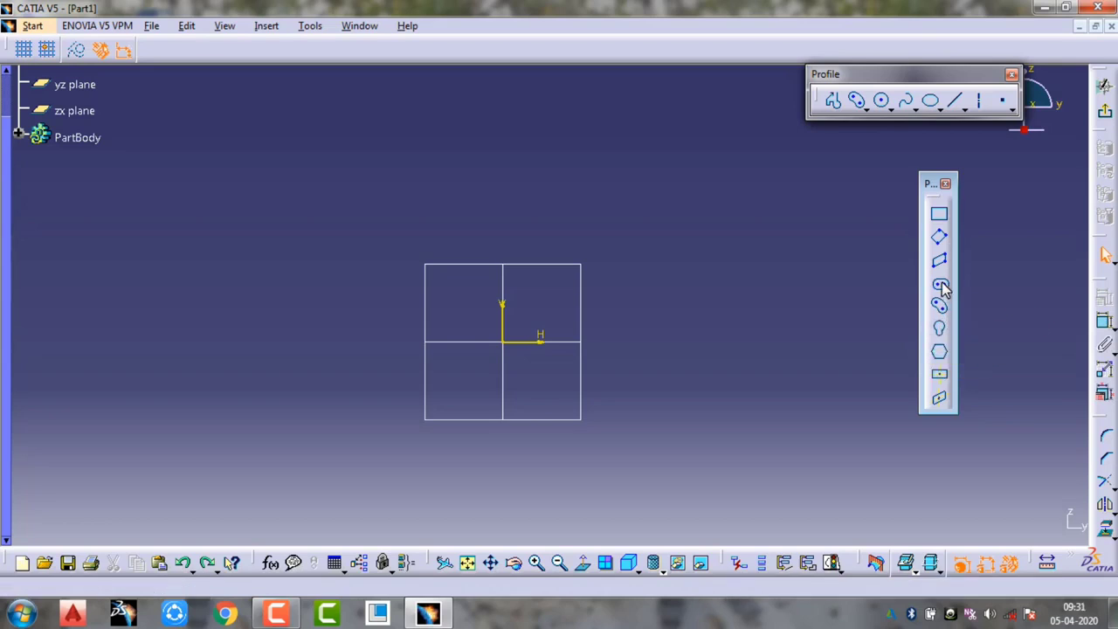
# Sketch a vertical Keyhole Profile beside the V axis, large end up, with radii of about 3.2 mm and 1.3 mm
pyautogui.click(941, 331)
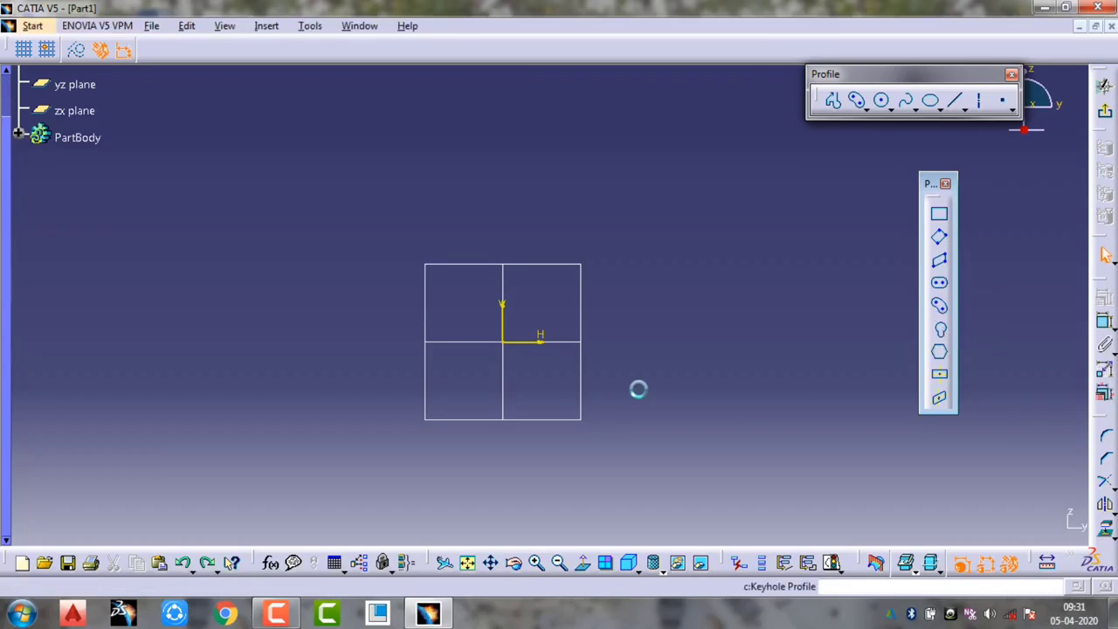
pyautogui.click(622, 237)
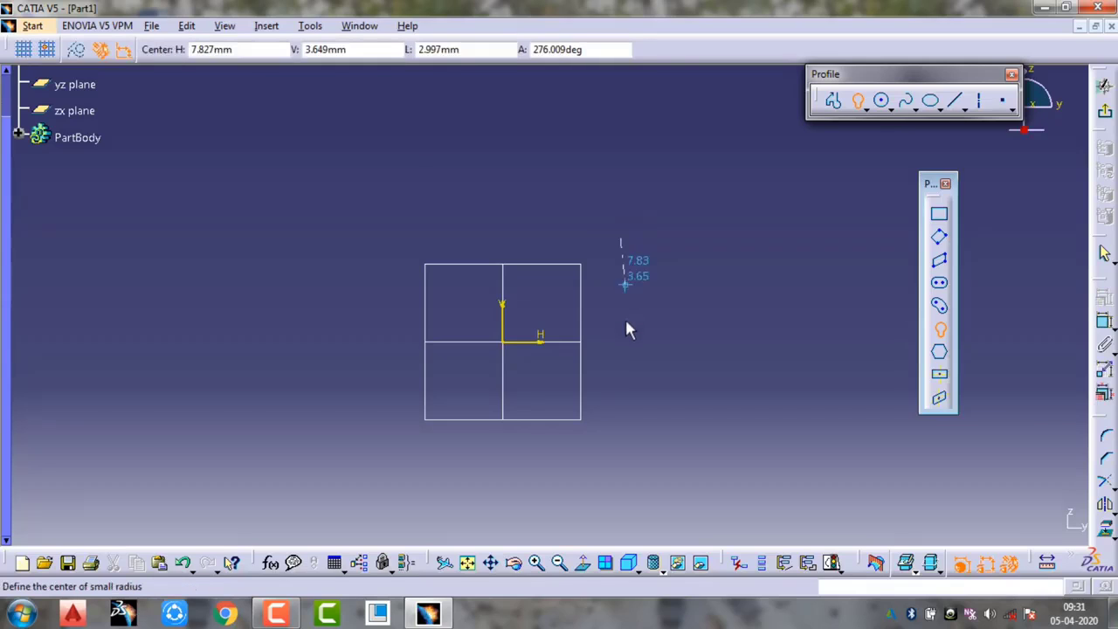
pyautogui.click(621, 353)
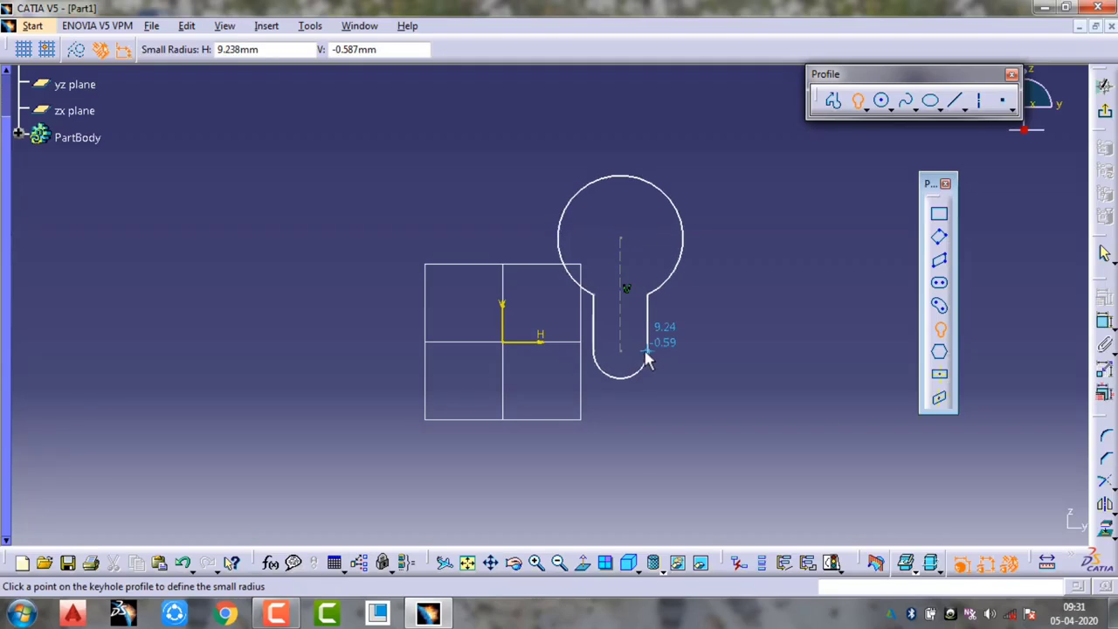
pyautogui.click(640, 358)
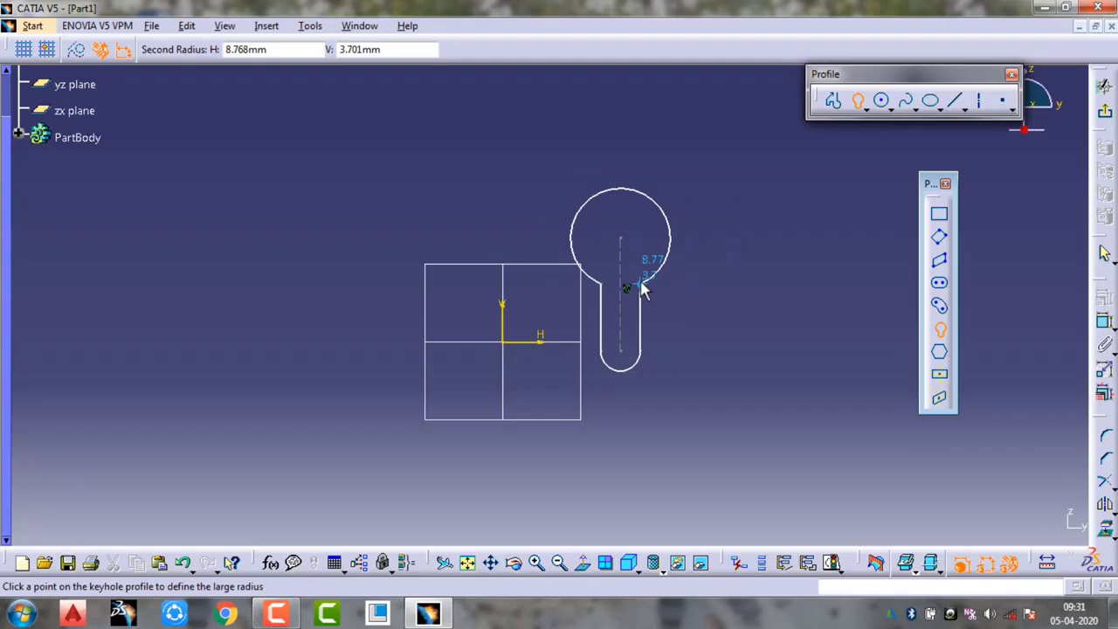
pyautogui.click(642, 291)
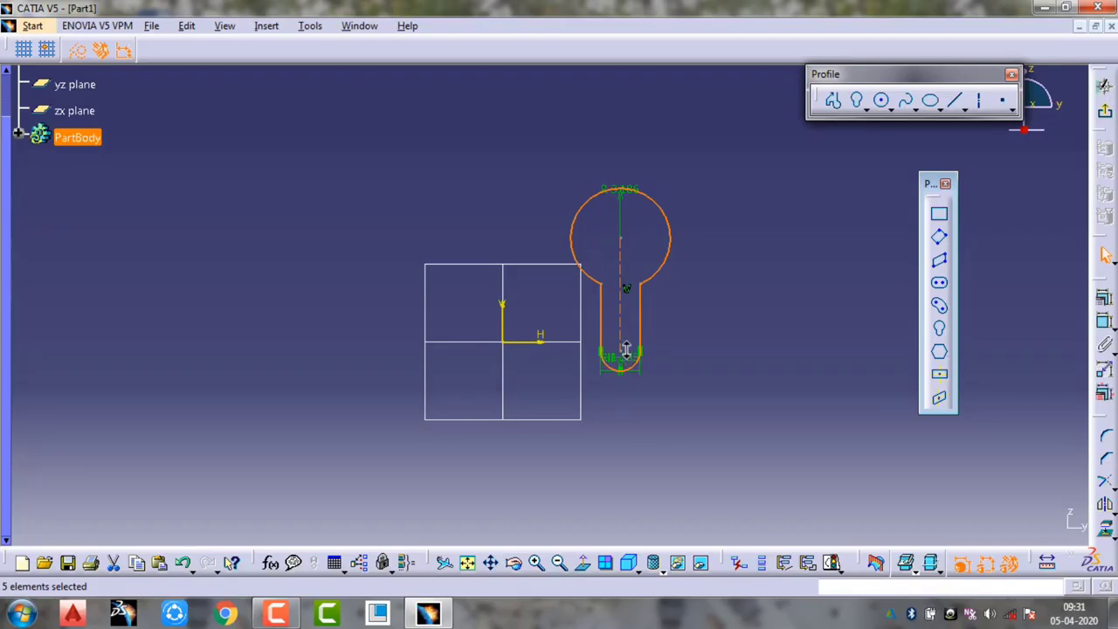
# Reposition the keyhole's radius dimensions, the small one below its arc and the large one inside the round head
pyautogui.moveTo(627, 349); pyautogui.dragTo(642, 279, button='middle')
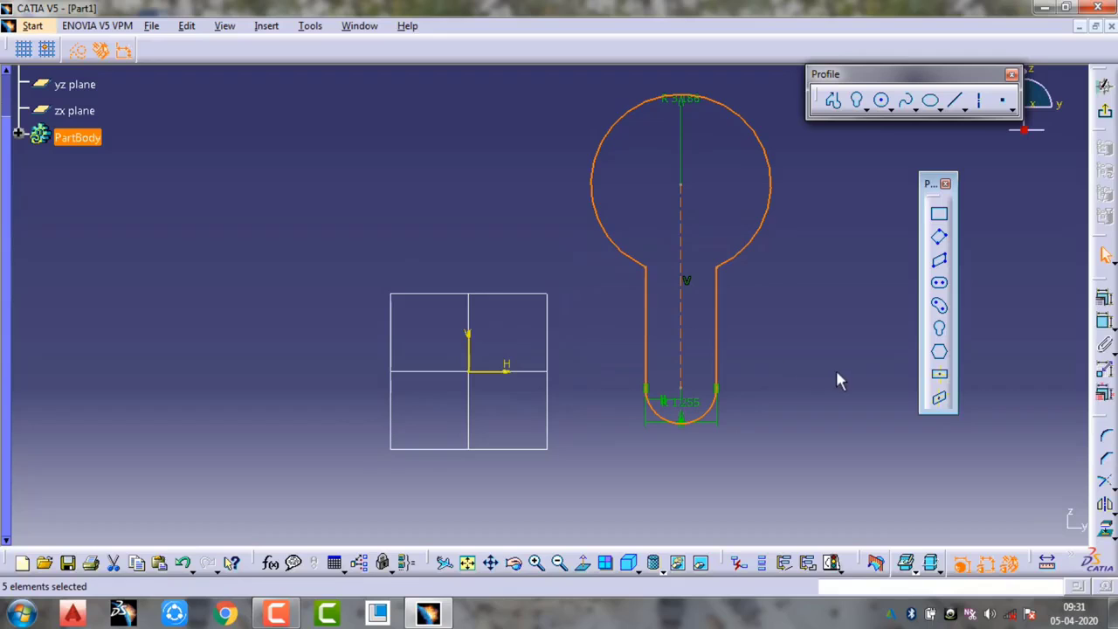
pyautogui.click(780, 393)
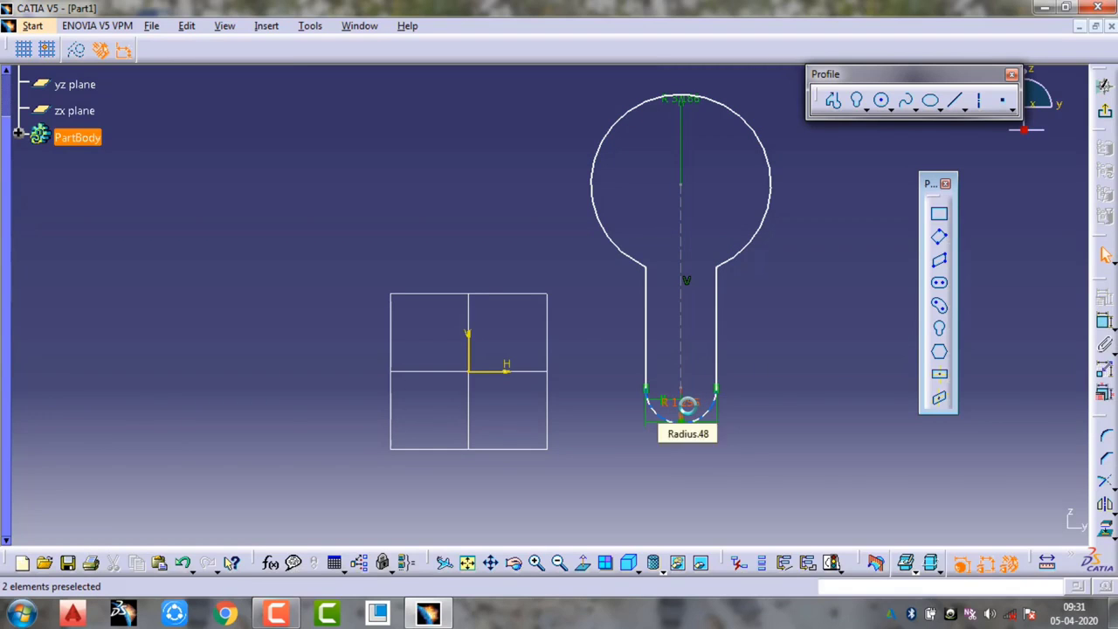
pyautogui.moveTo(688, 403); pyautogui.dragTo(686, 469)
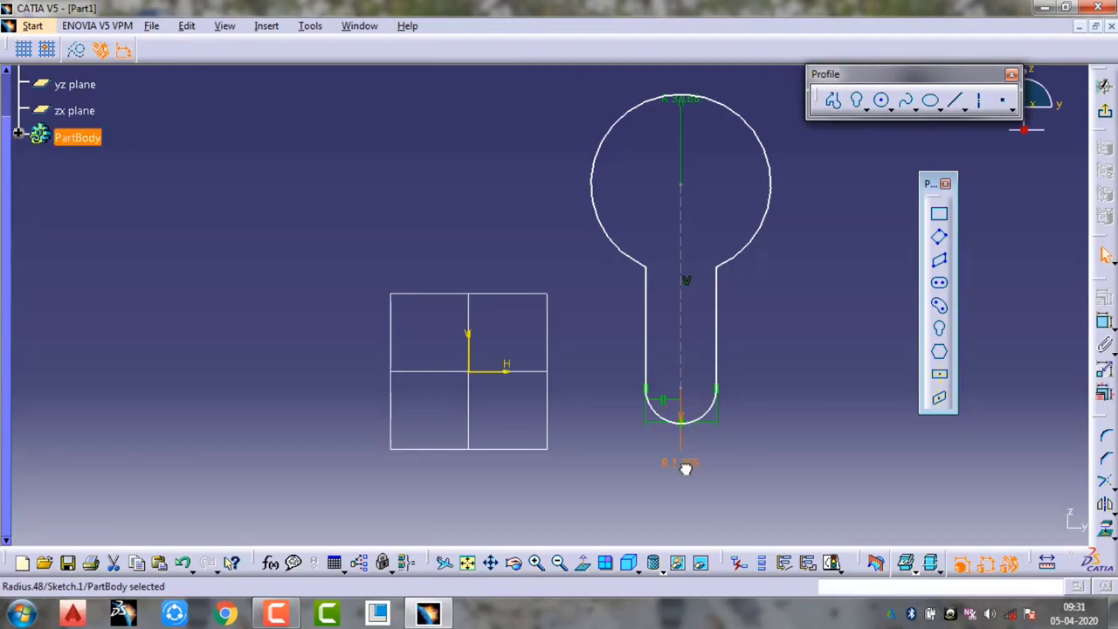
pyautogui.click(732, 454)
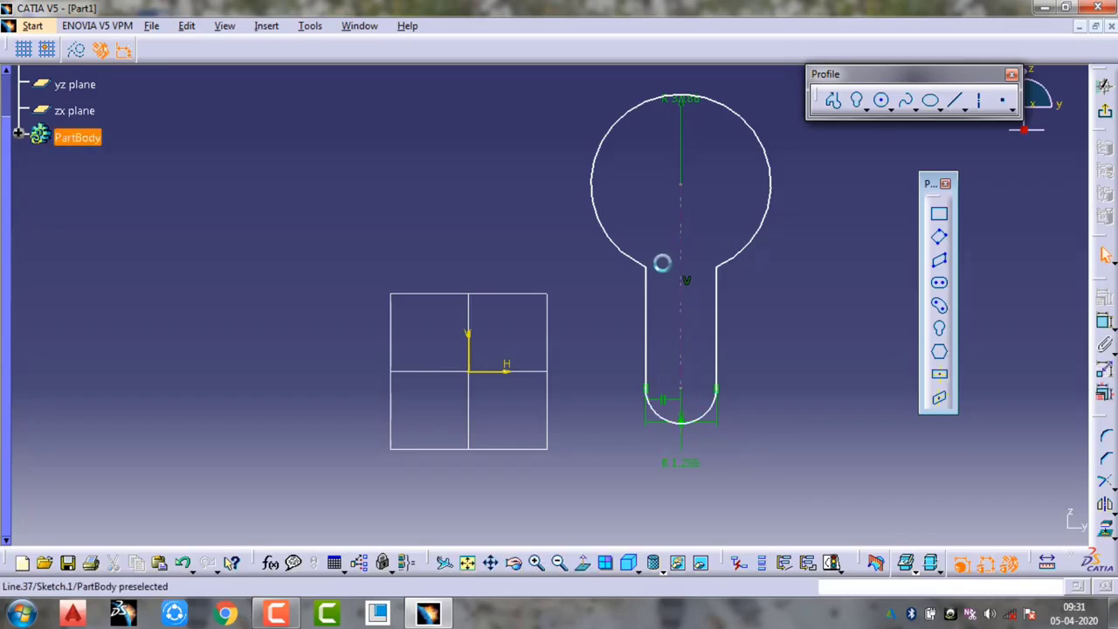
pyautogui.click(668, 103)
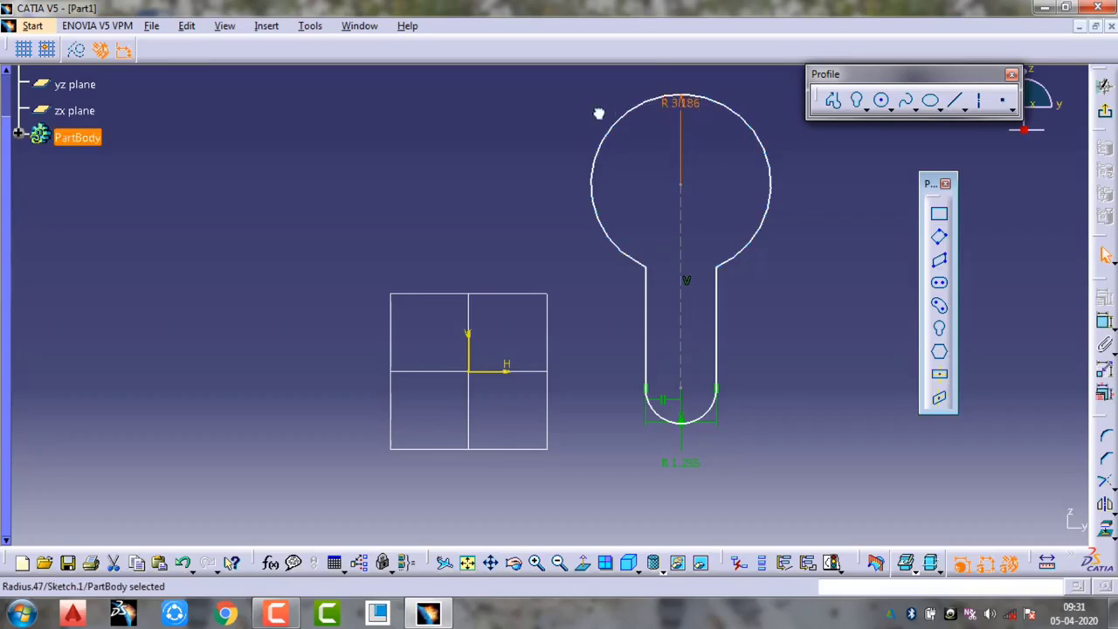
pyautogui.moveTo(578, 116); pyautogui.dragTo(541, 157)
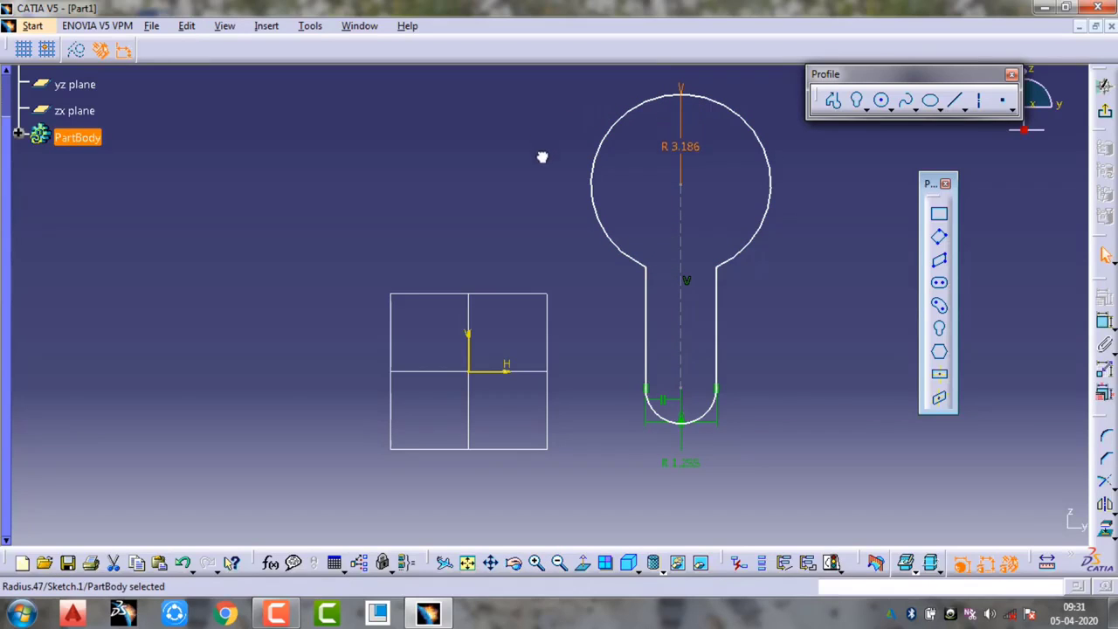
pyautogui.click(789, 389)
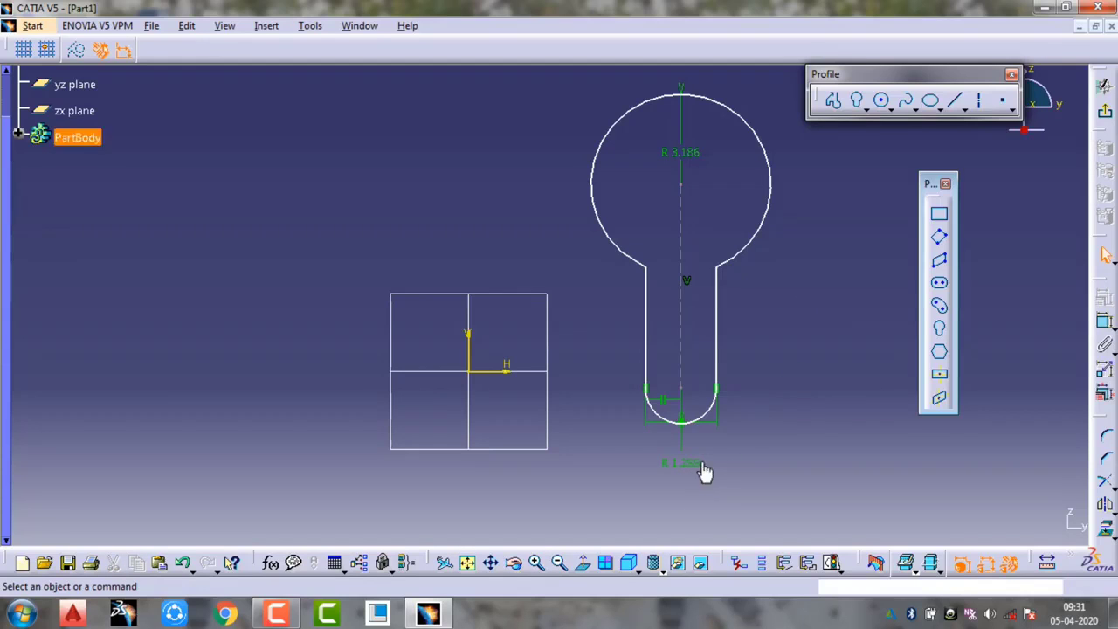
# Delete the whole keyhole profile together with its dimensions and constraints
pyautogui.moveTo(711, 386); pyautogui.dragTo(712, 437, button='middle')
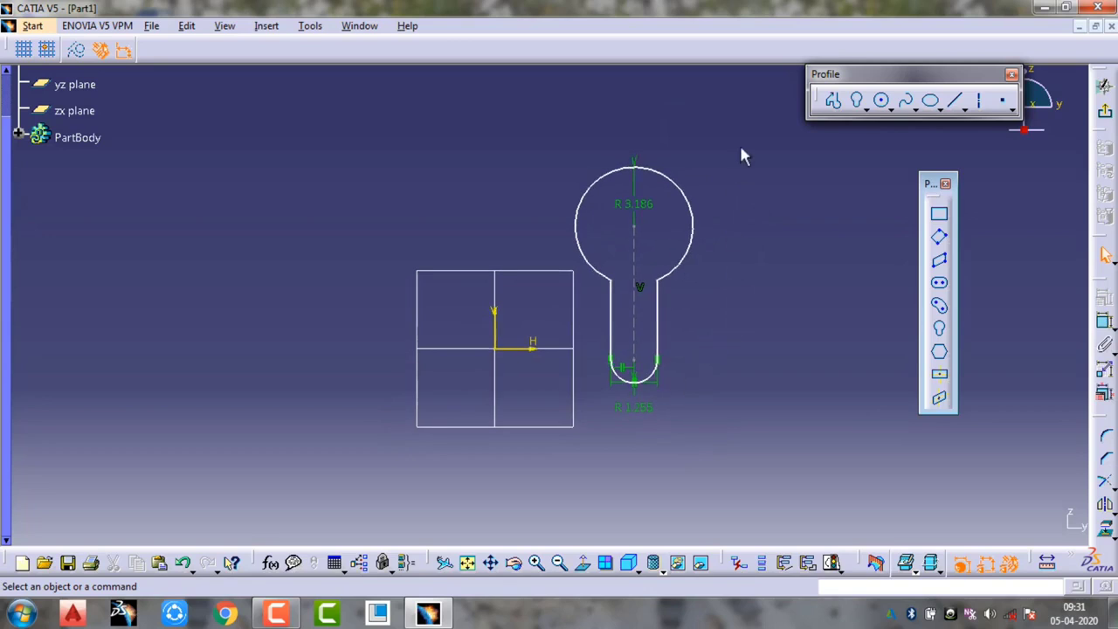
pyautogui.moveTo(741, 125); pyautogui.dragTo(509, 465)
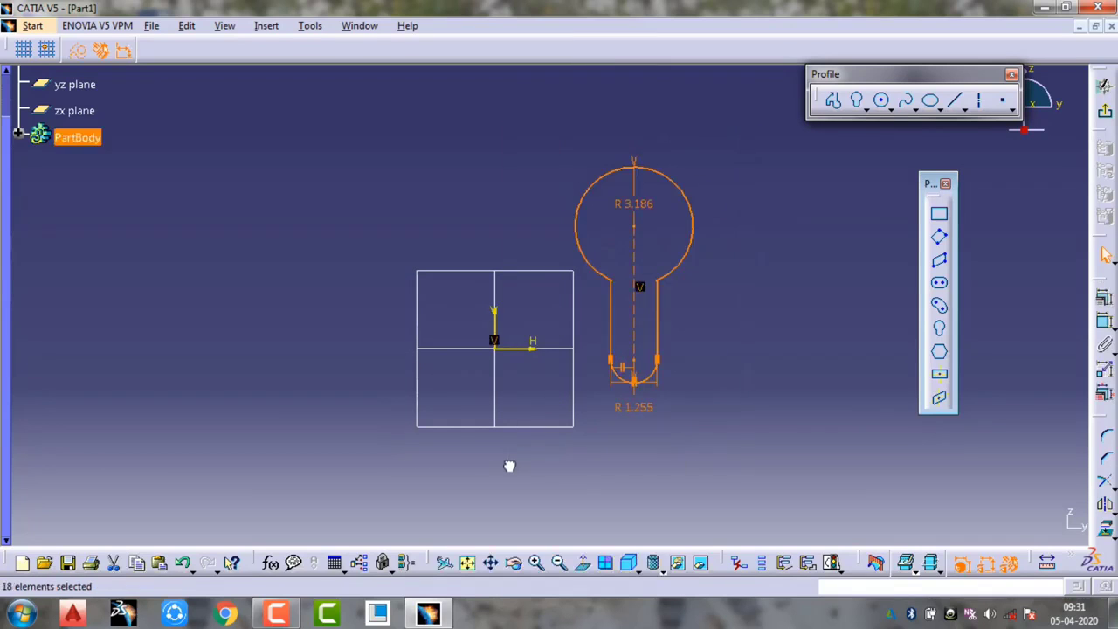
pyautogui.press('Delete')
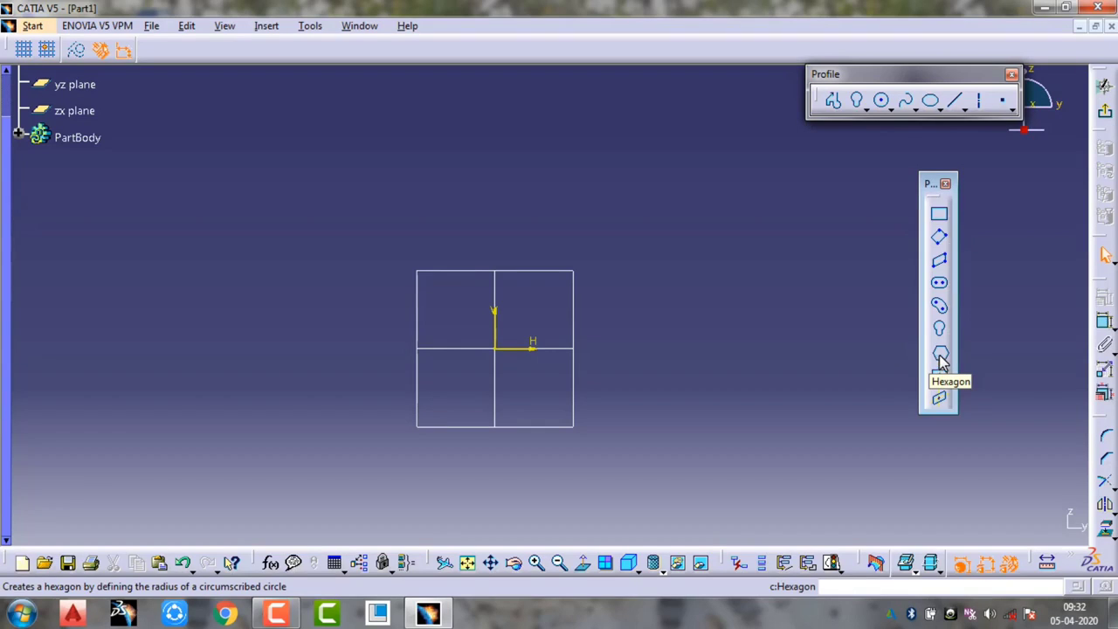
# Sketch a Hexagon centred on the origin, with a vertical side crossing the H axis about 8 mm from the centre
pyautogui.click(940, 353)
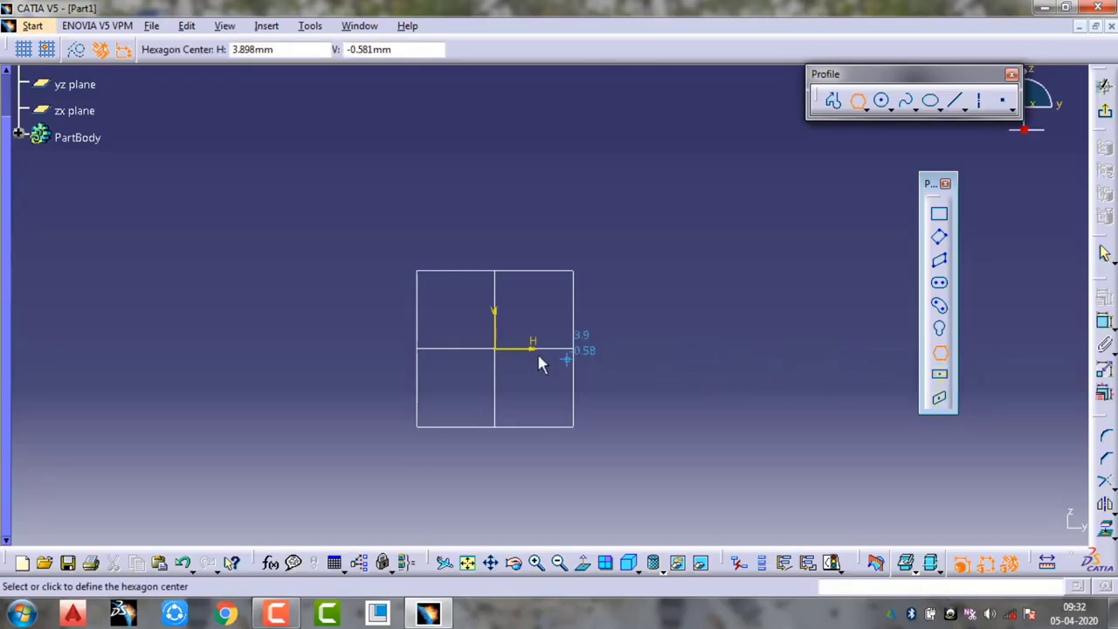
pyautogui.click(497, 347)
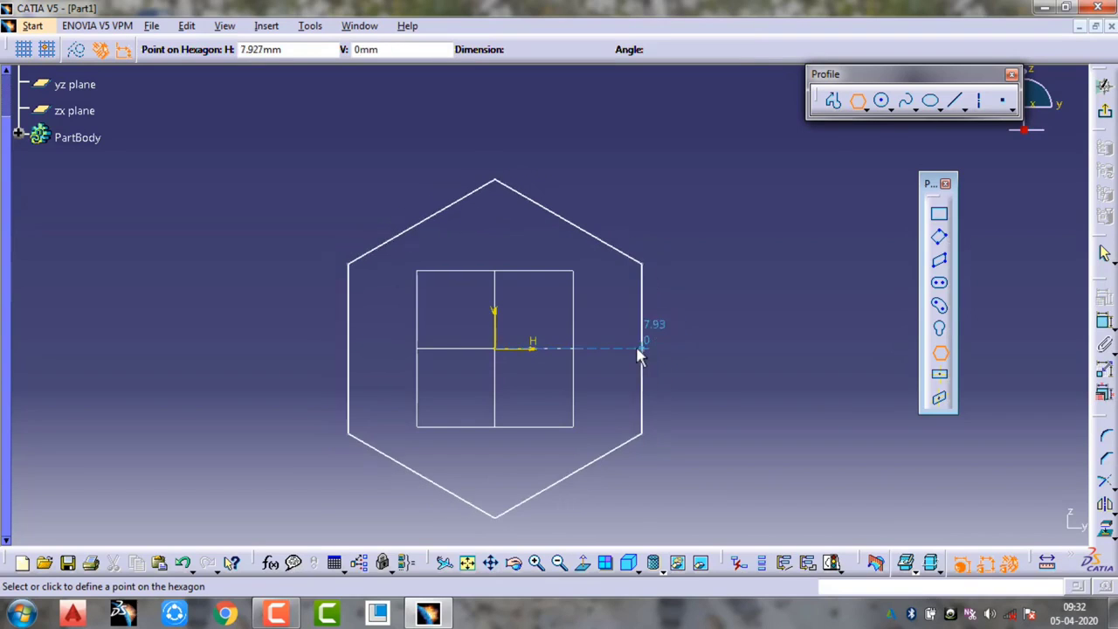
pyautogui.click(636, 349)
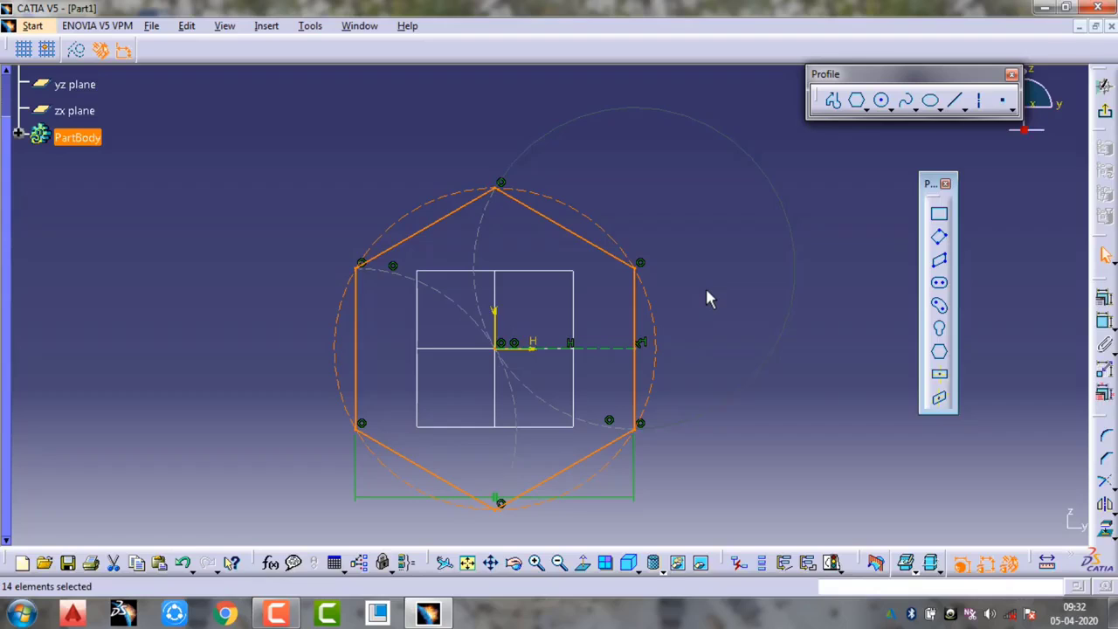
# Delete the hexagon and its remaining horizontal construction line
pyautogui.press('Delete')
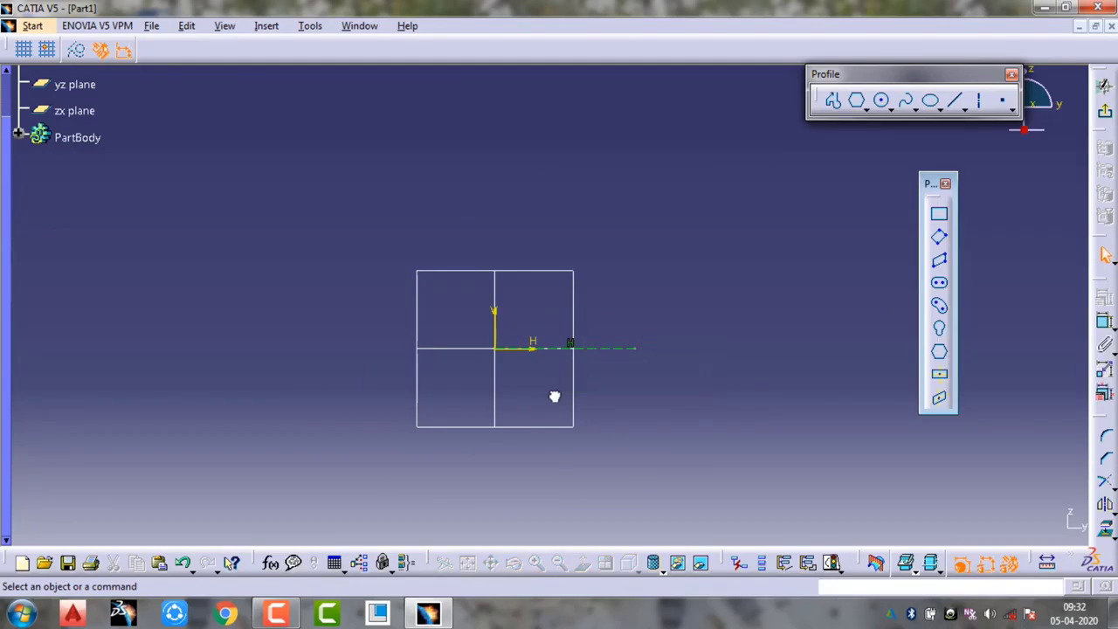
pyautogui.hotkey('ctrl', 'a')
pyautogui.press('Delete')
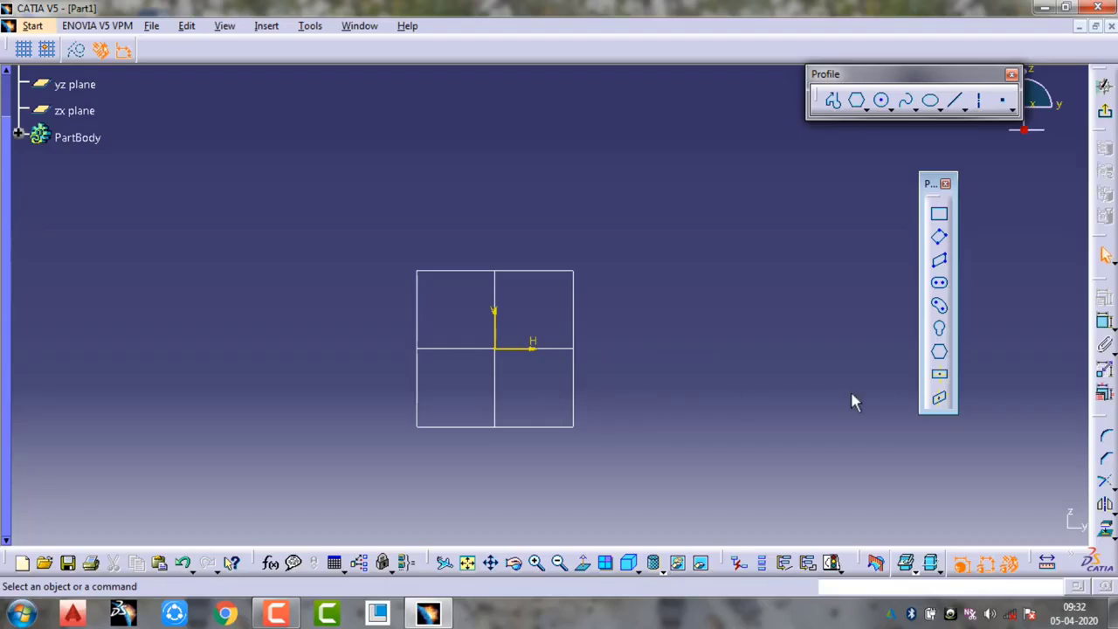
# Sketch a Centered Rectangle around the origin, larger than the reference plane outline, and delete it with its constraints
pyautogui.click(939, 378)
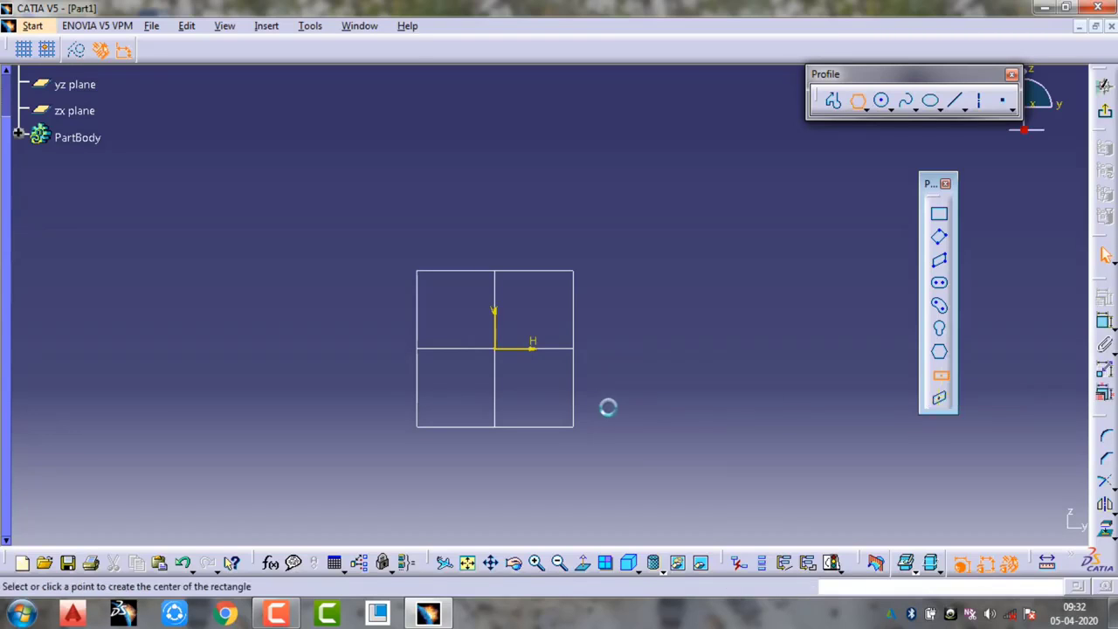
pyautogui.click(496, 348)
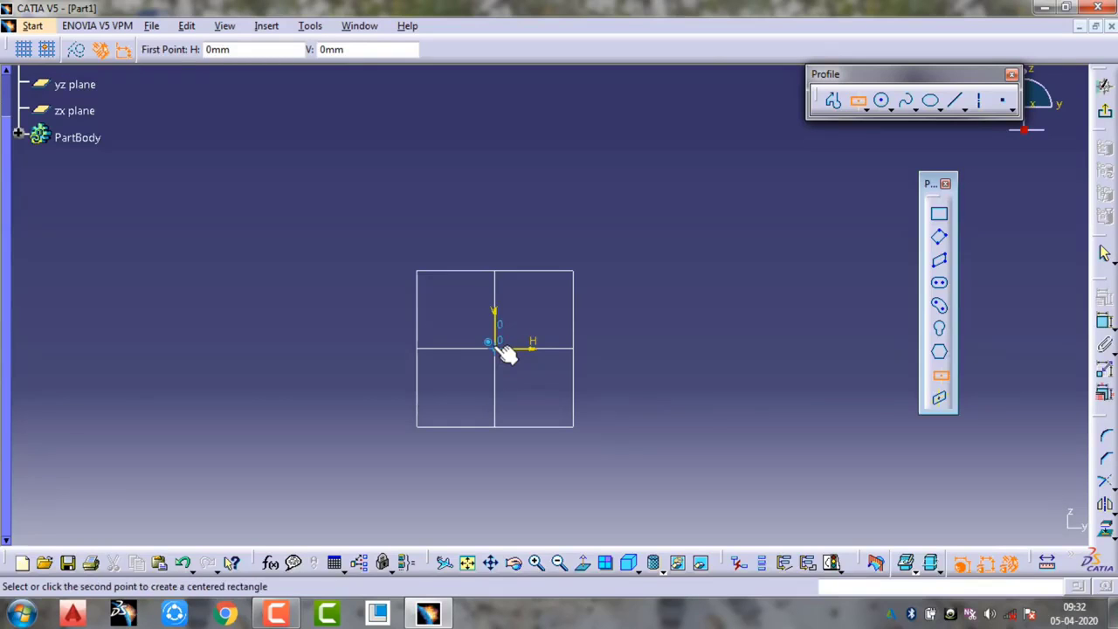
pyautogui.click(648, 262)
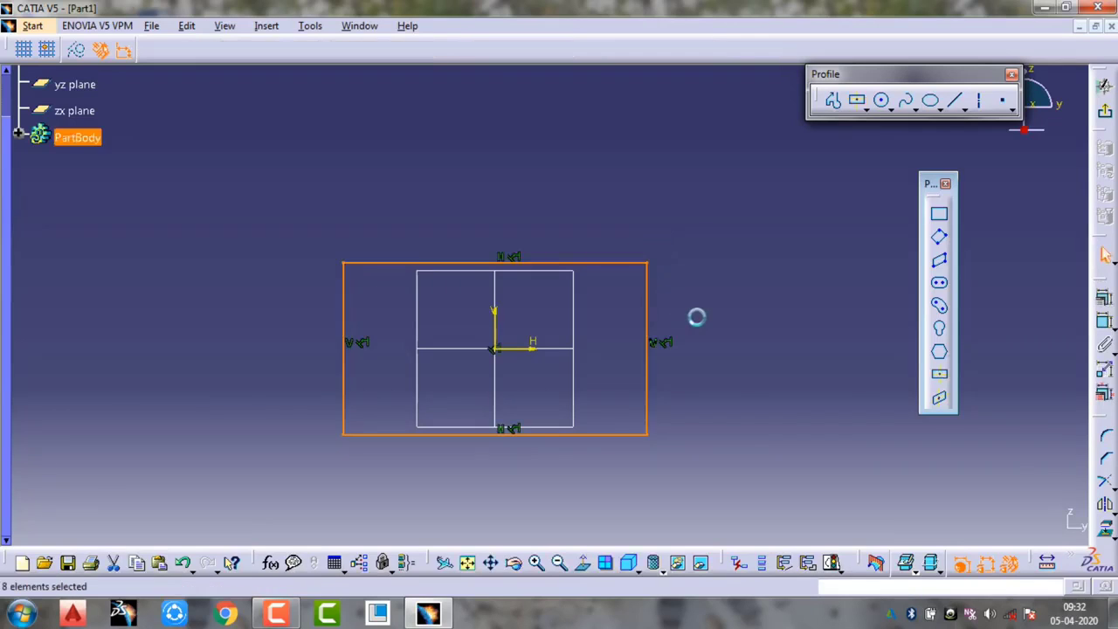
pyautogui.click(670, 368)
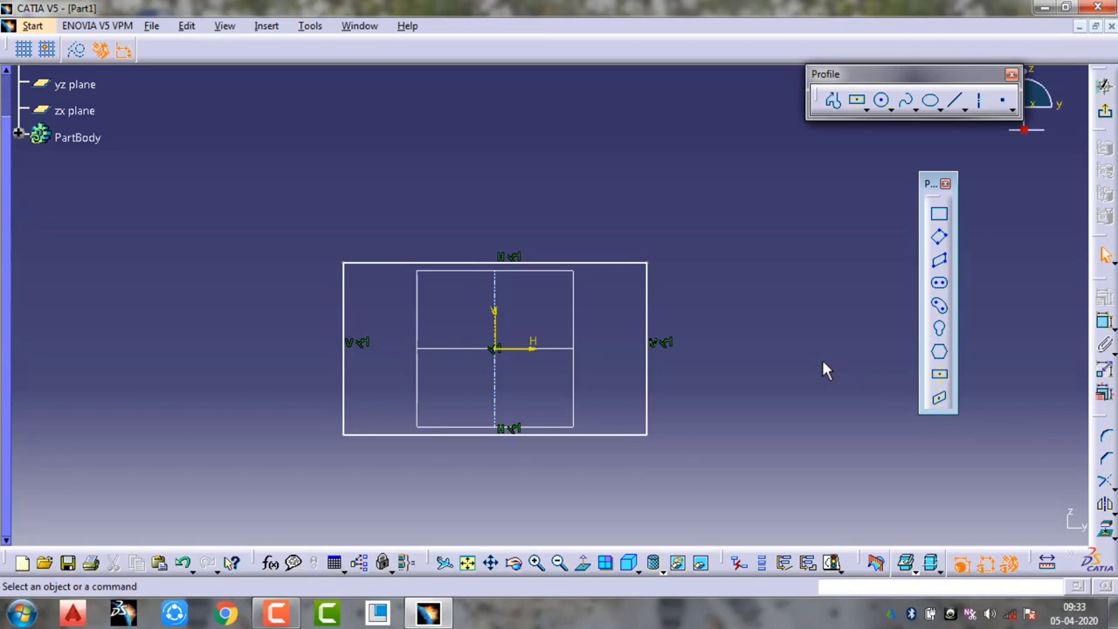
pyautogui.hotkey('ctrl', 'a')
pyautogui.press('Delete')
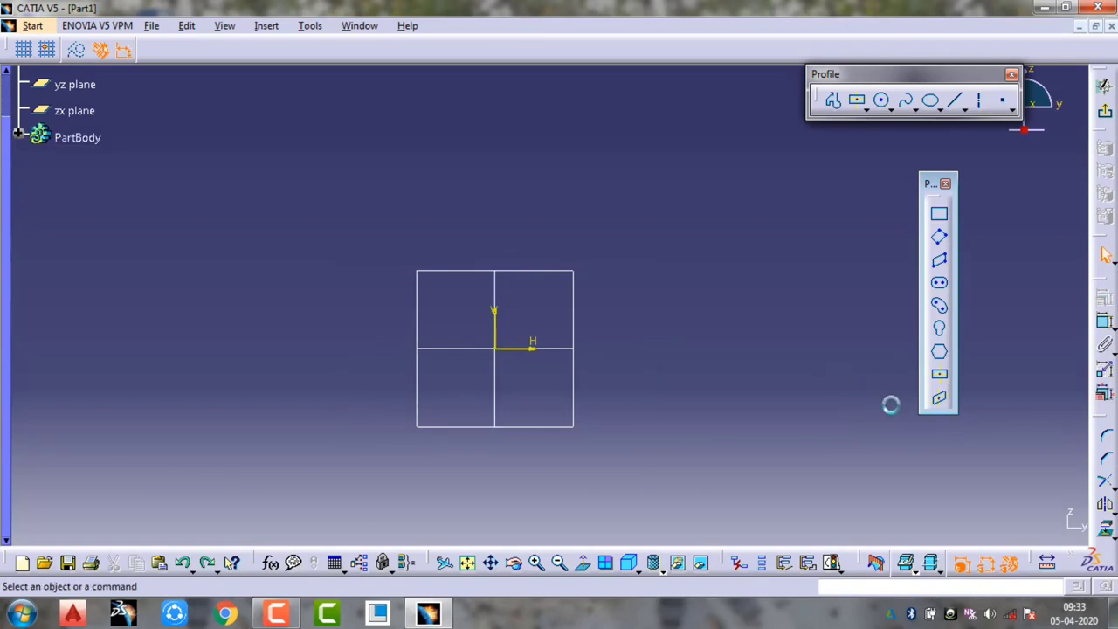
# Sketch a Centered Parallelogram based on the H and V axes, with its corner outside the reference plane outline
pyautogui.click(938, 399)
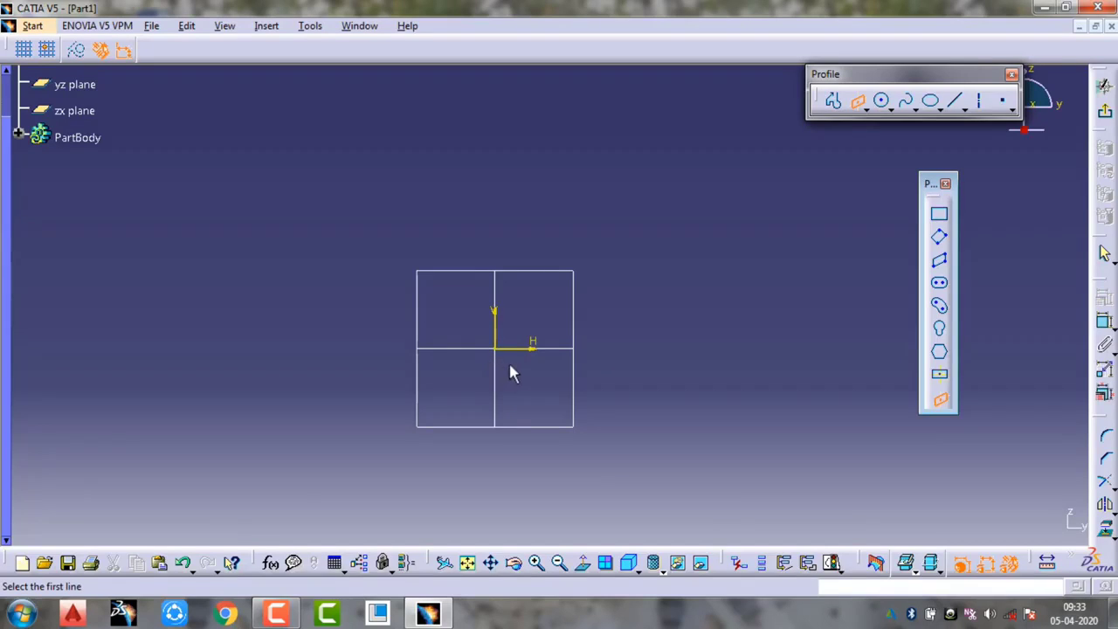
pyautogui.click(514, 349)
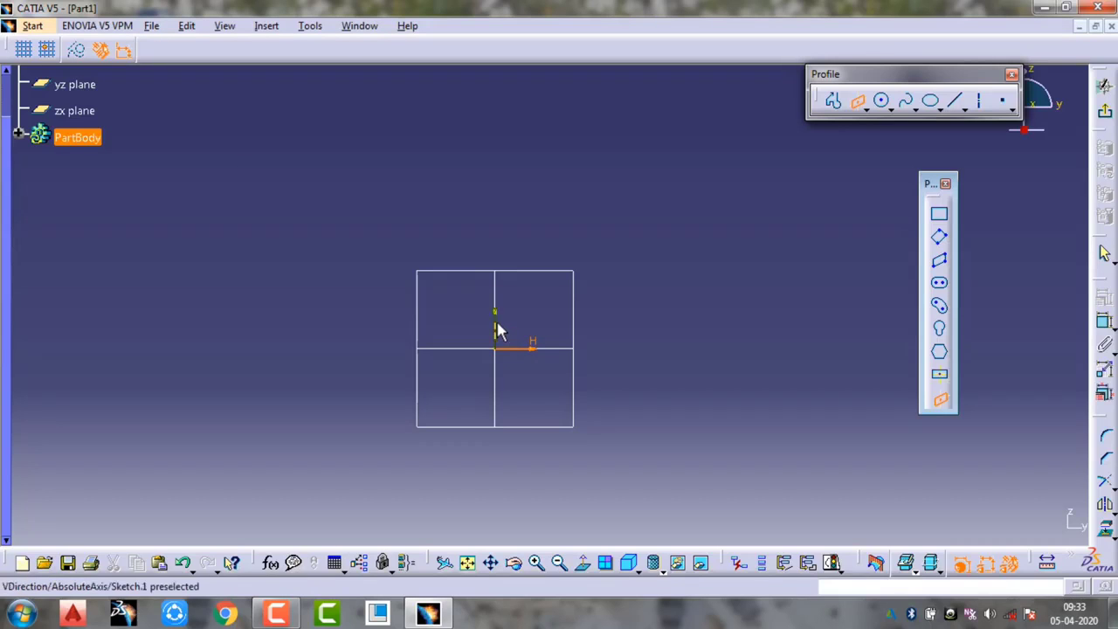
pyautogui.click(495, 320)
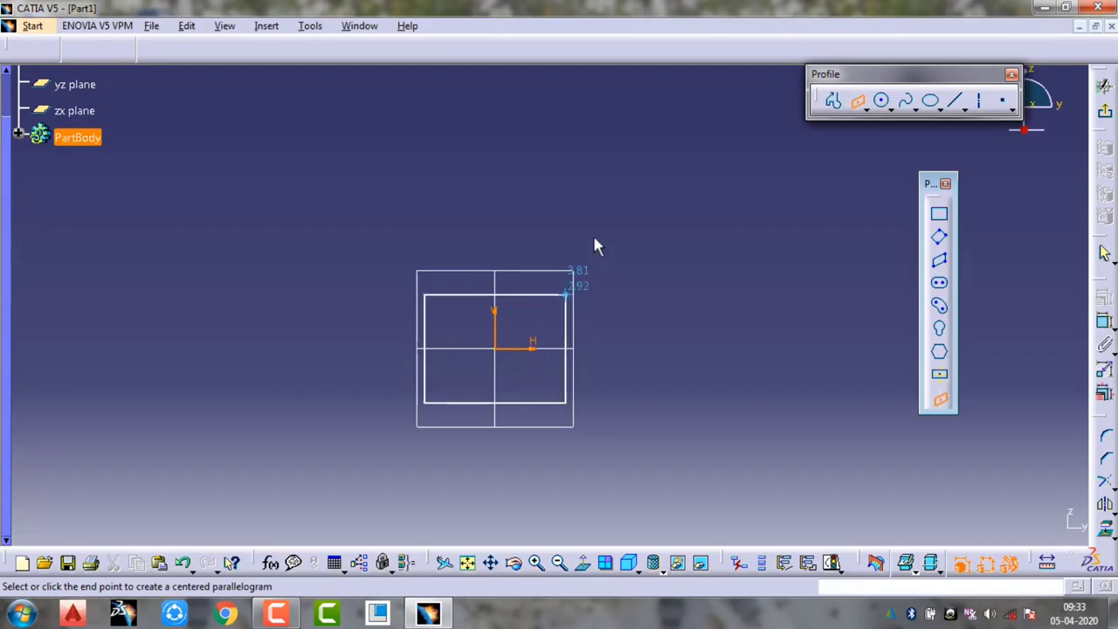
pyautogui.click(619, 247)
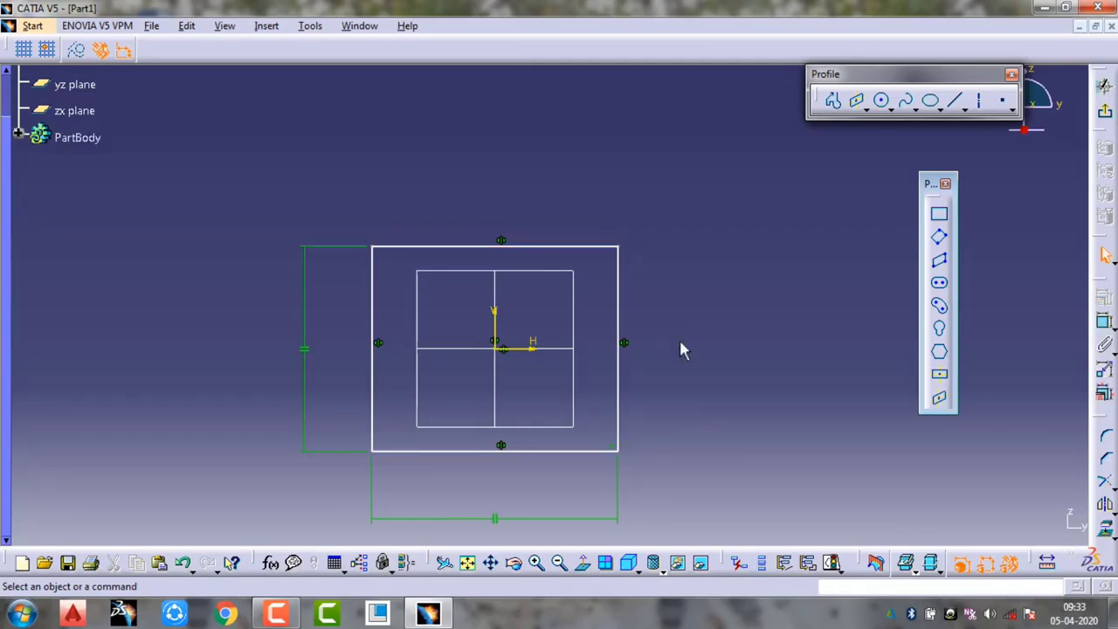
# Sketch two crossing diagonal lines, about 11 mm and 10 mm long, beside the axis-based parallelogram on its positive H side
pyautogui.moveTo(611, 343); pyautogui.dragTo(458, 316, button='middle')
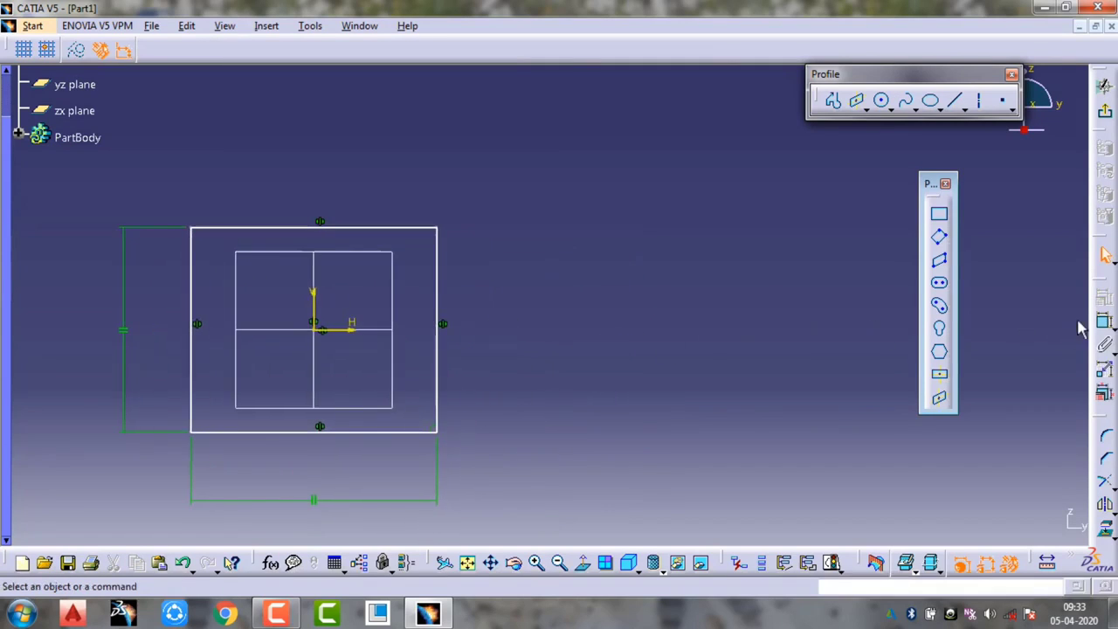
pyautogui.click(956, 99)
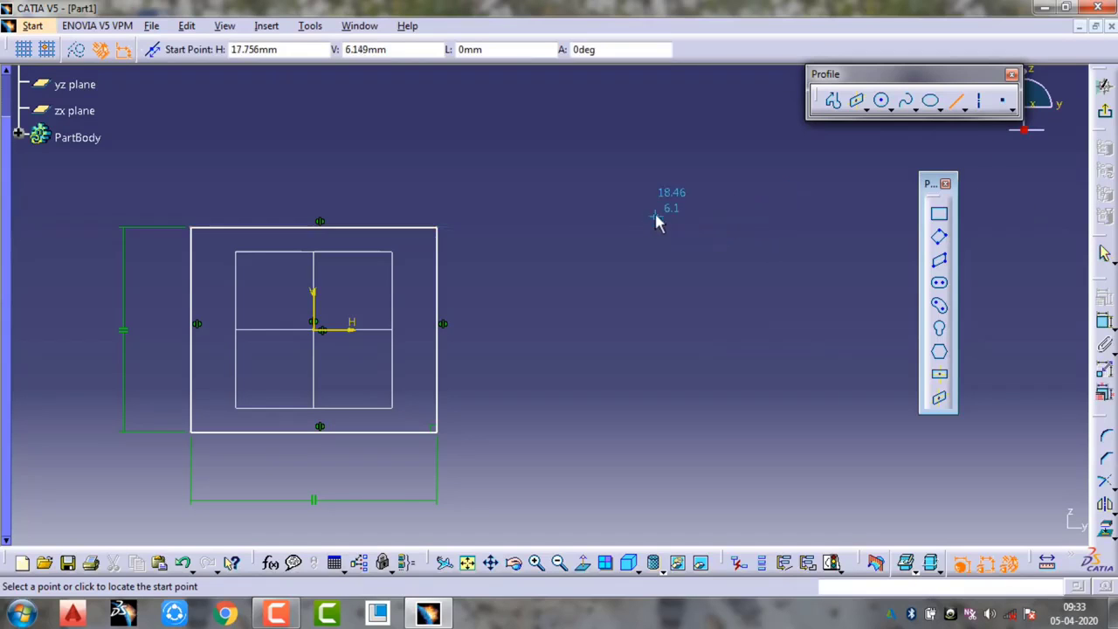
pyautogui.click(681, 210)
pyautogui.click(580, 386)
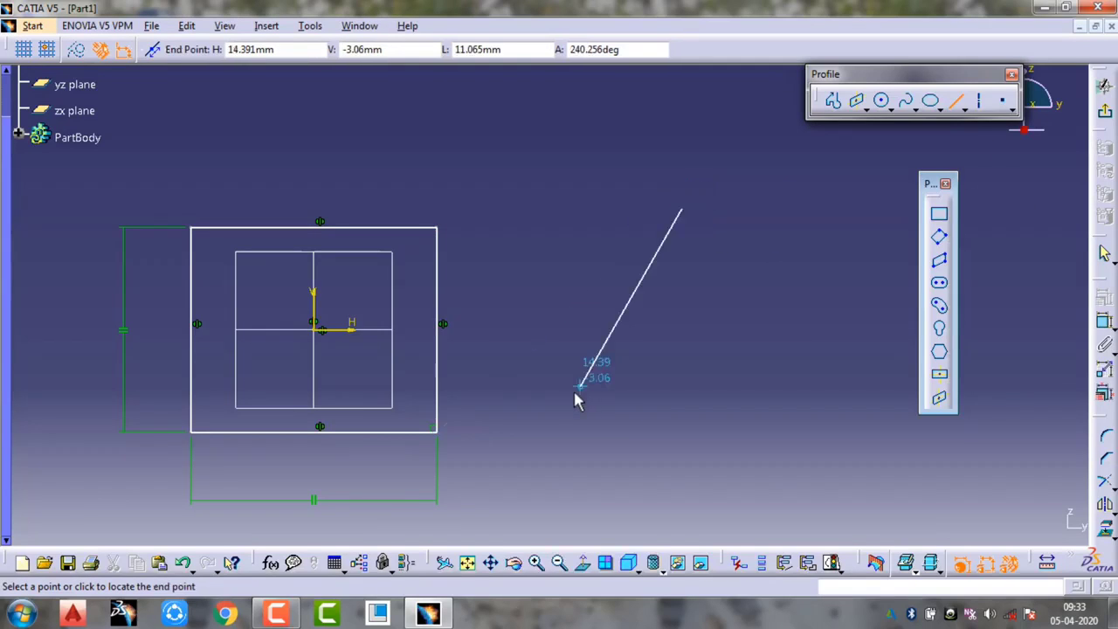
pyautogui.middleClick(616, 382)
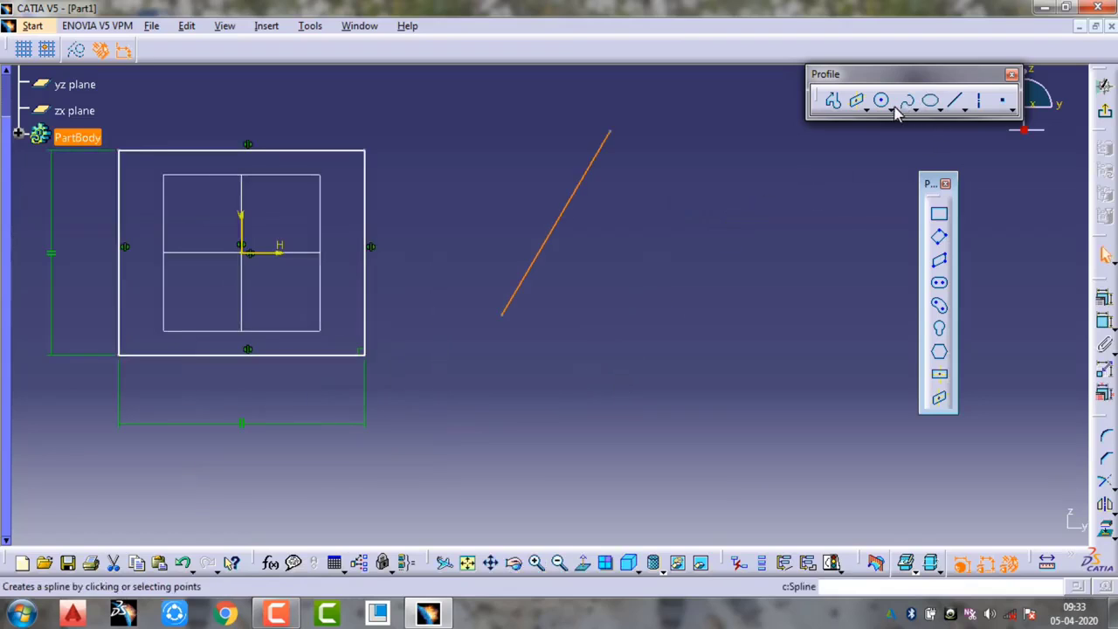
pyautogui.click(958, 103)
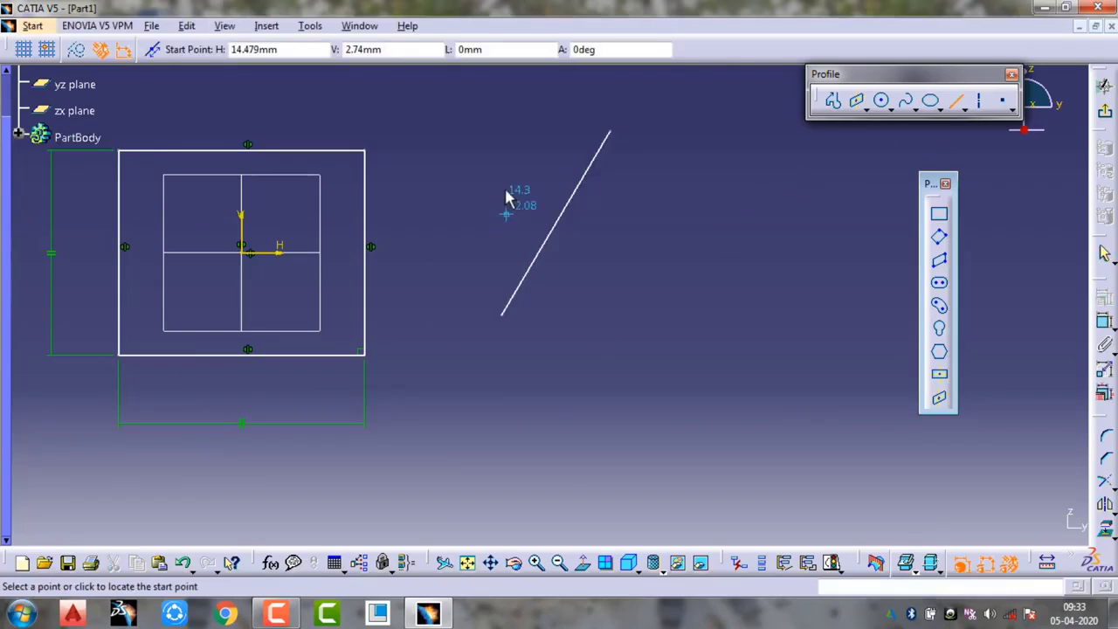
pyautogui.click(501, 212)
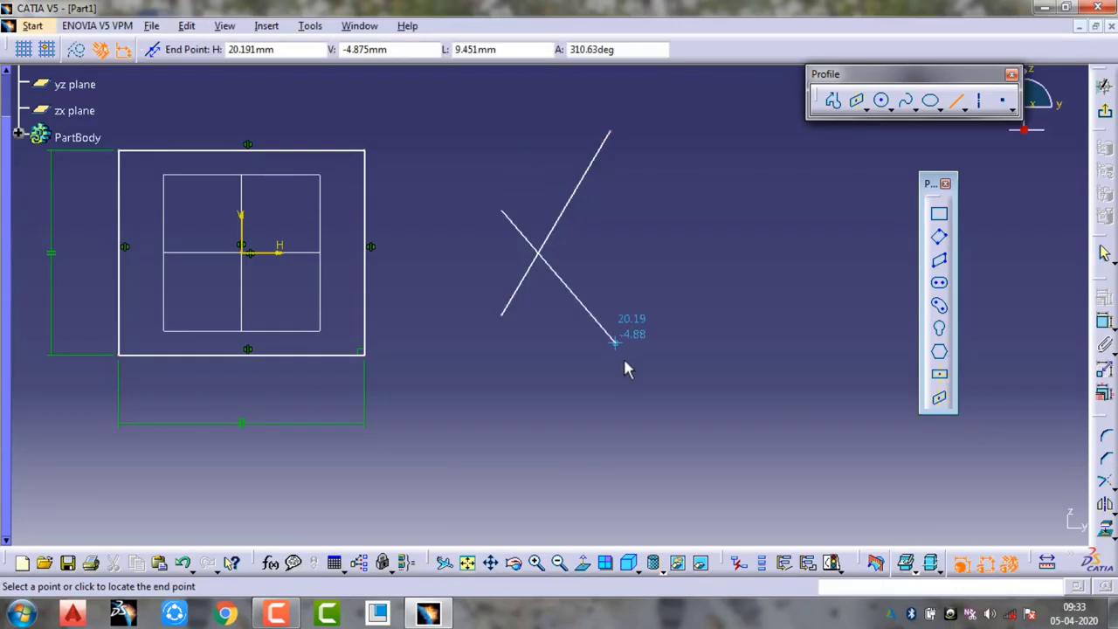
pyautogui.click(624, 359)
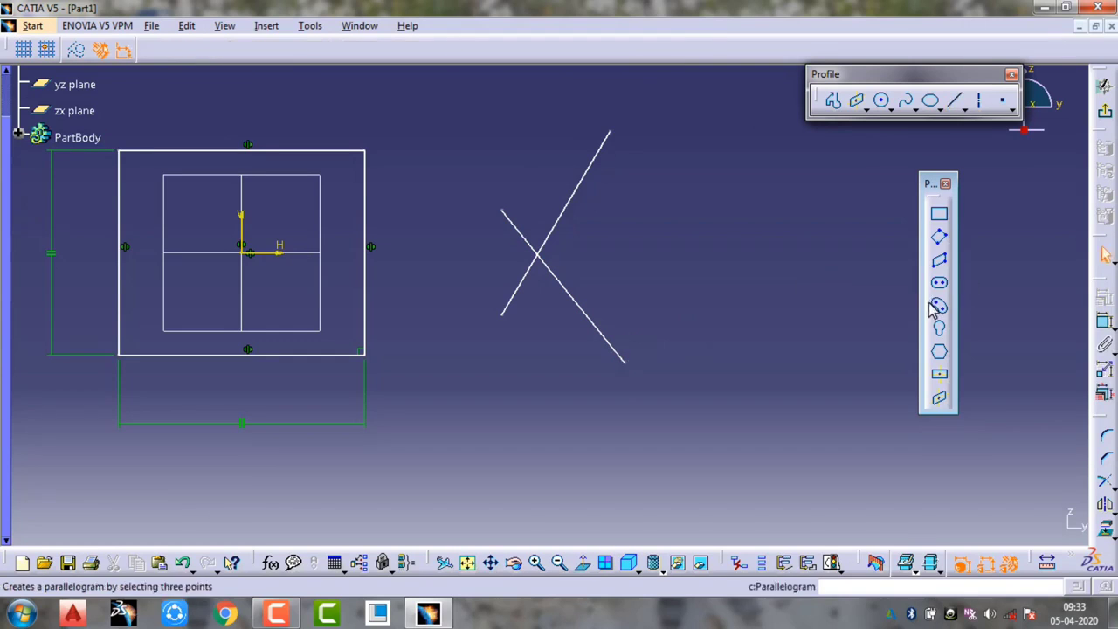
# Sketch a Centered Parallelogram using the two crossing diagonal lines as its reference directions, enclosing their intersection
pyautogui.click(939, 399)
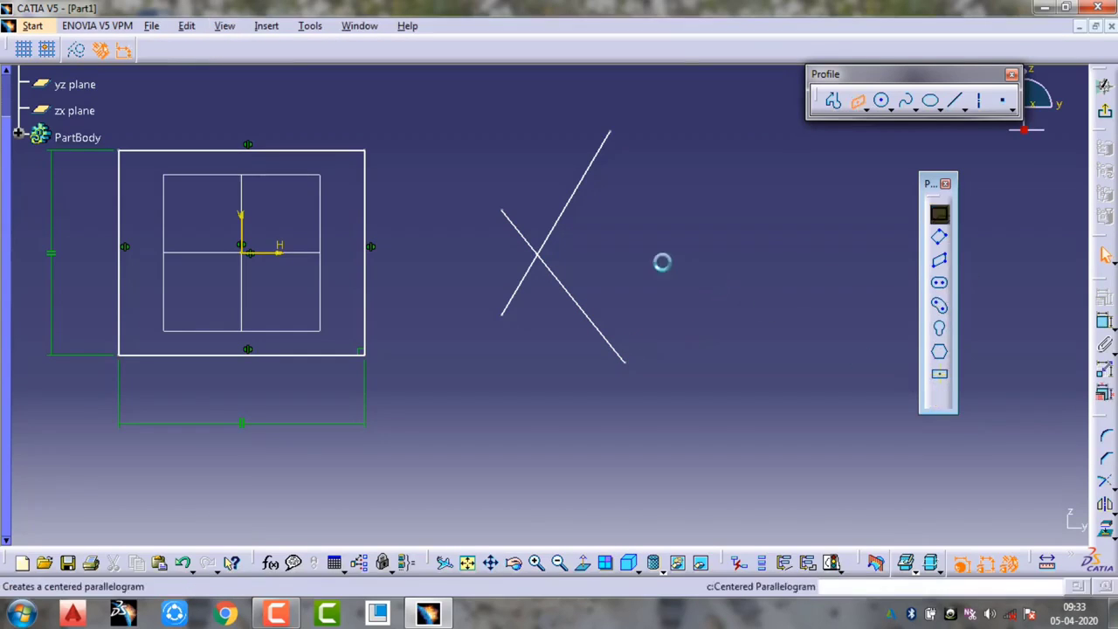
pyautogui.click(564, 219)
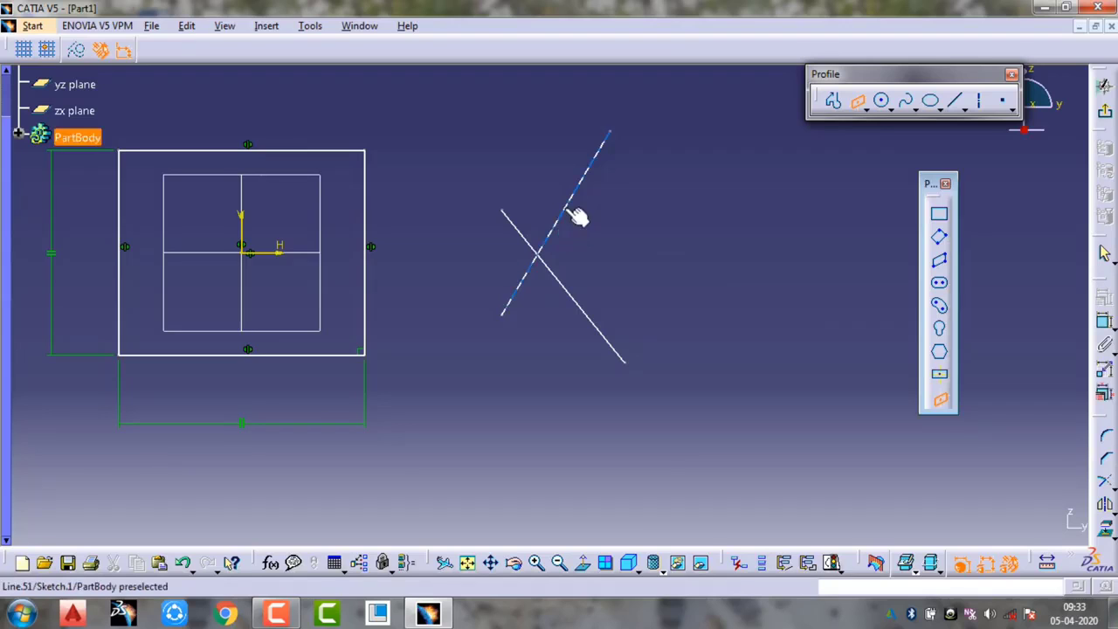
pyautogui.click(579, 306)
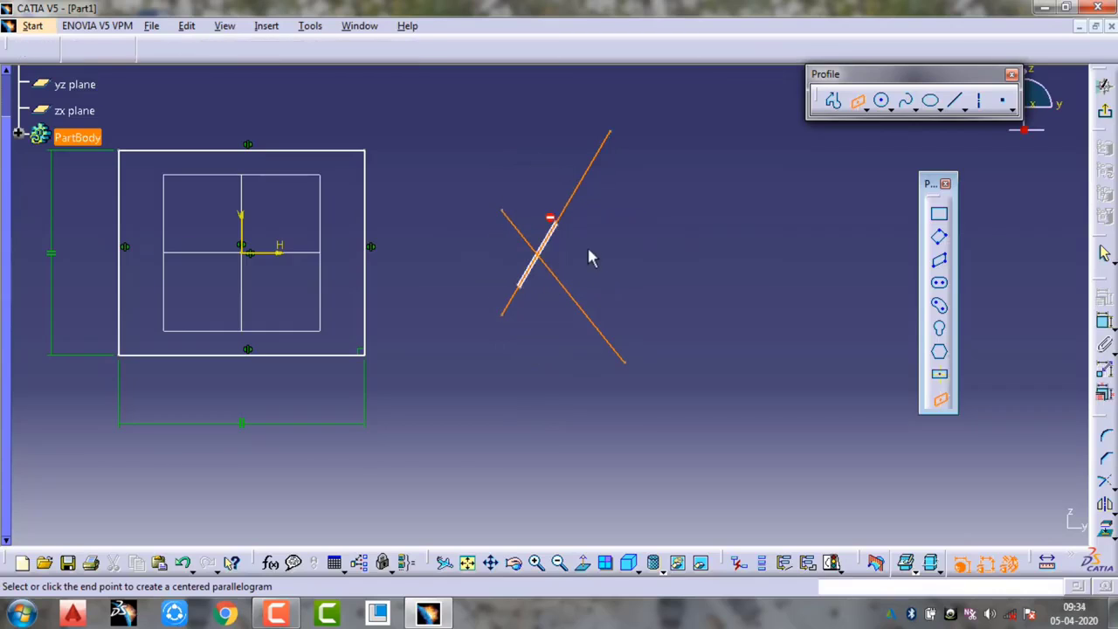
pyautogui.click(644, 234)
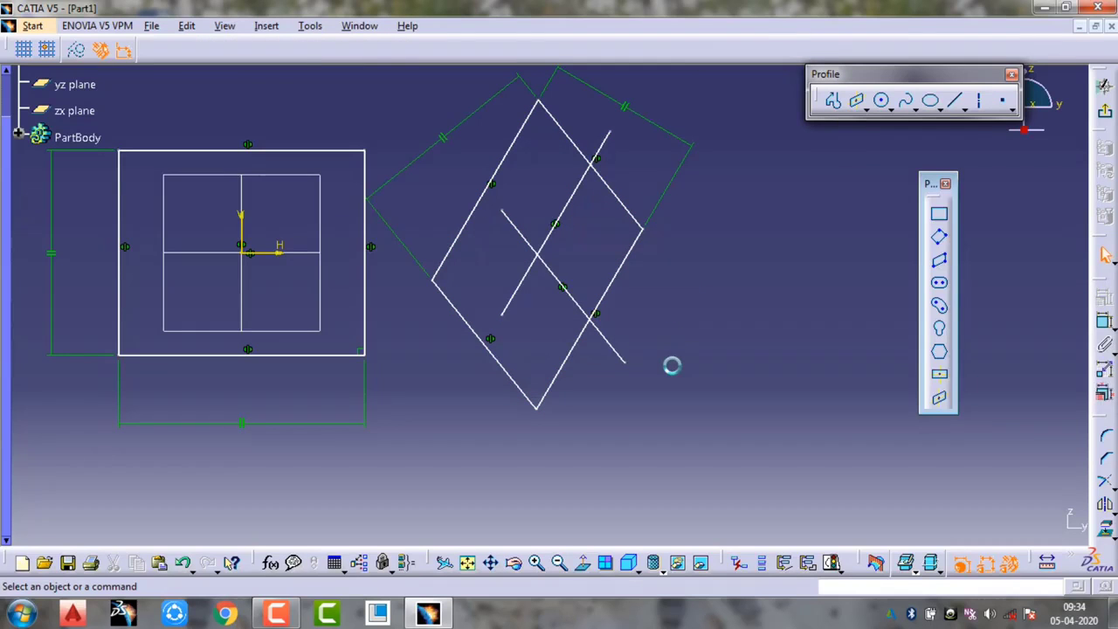
# Delete both parallelograms, the two crossing lines and all their constraints from the sketch
pyautogui.moveTo(675, 356); pyautogui.dragTo(683, 387, button='middle')
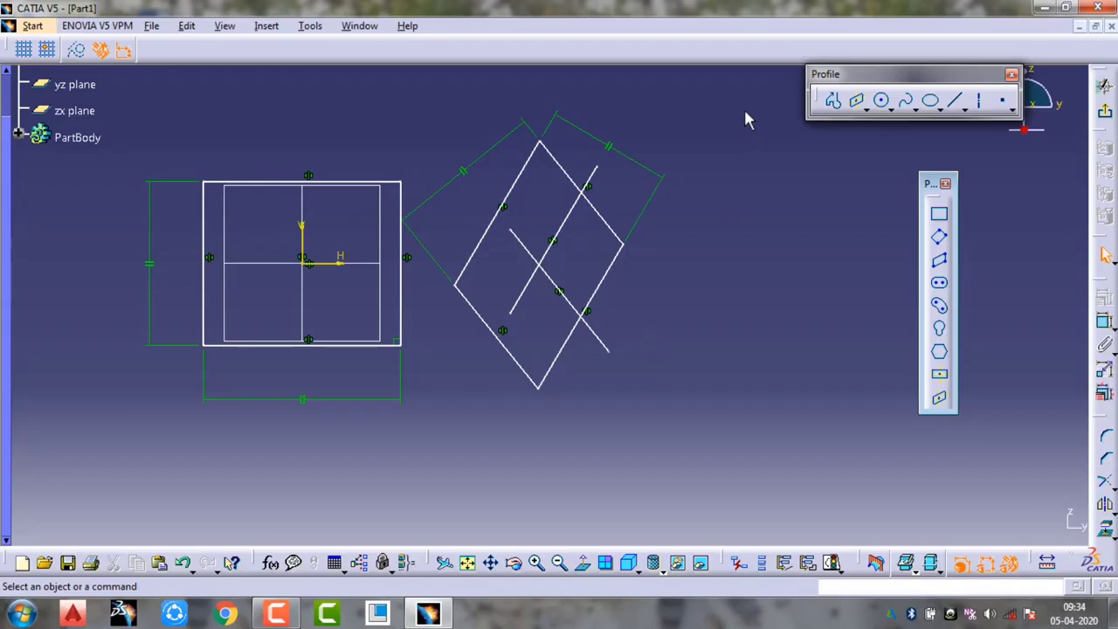
pyautogui.moveTo(744, 106)
pyautogui.mouseDown()
pyautogui.moveTo(669, 263)
pyautogui.moveTo(327, 399)
pyautogui.moveTo(112, 452)
pyautogui.mouseUp()
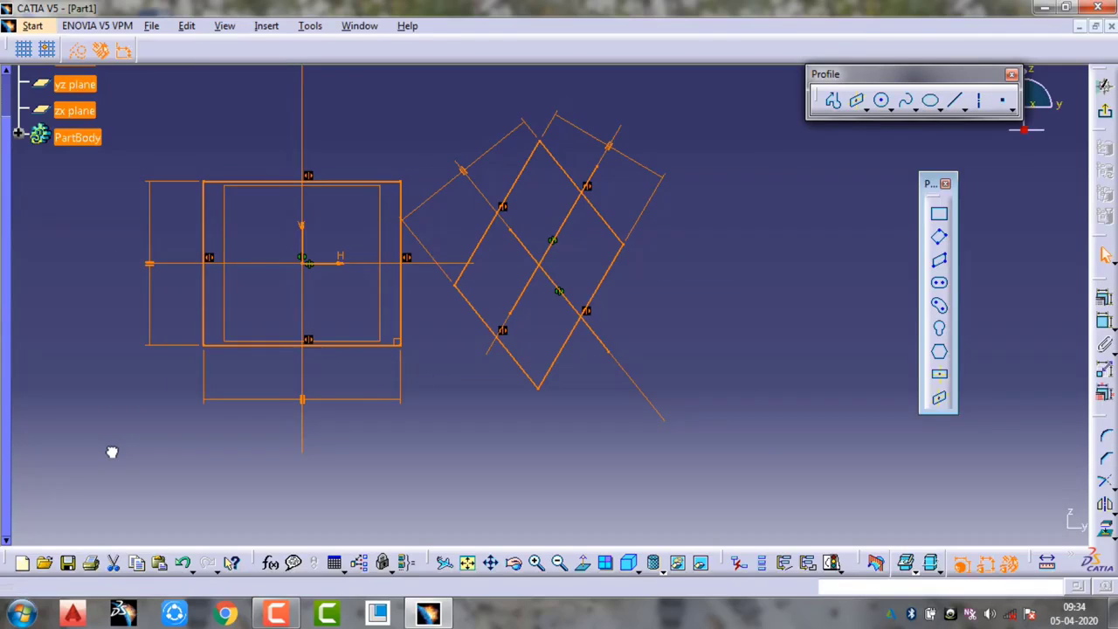
pyautogui.press('Delete')
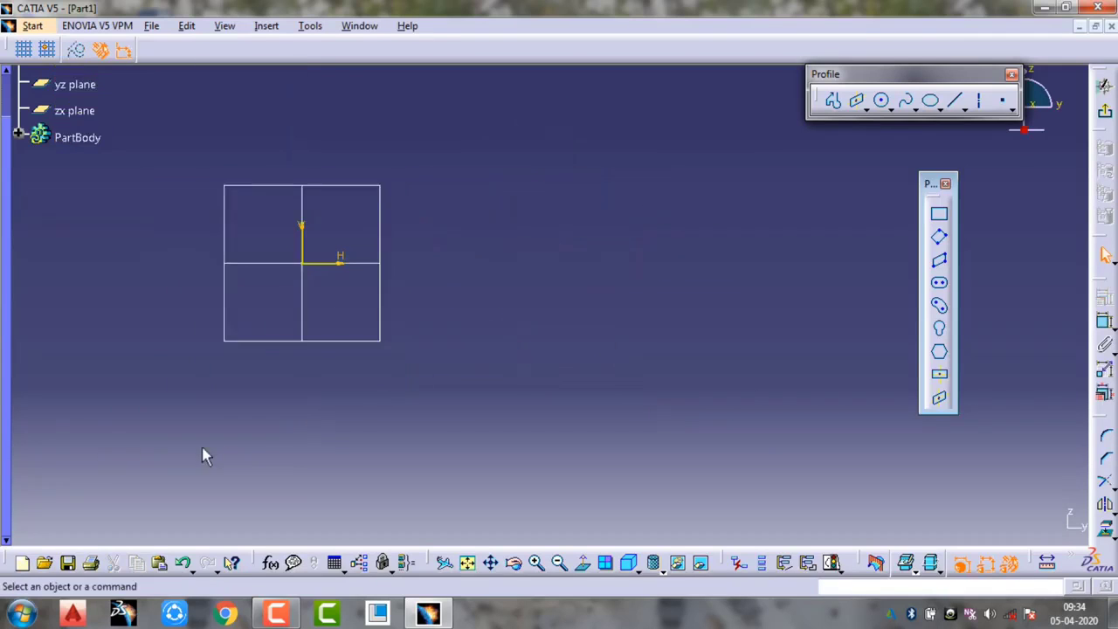
# Close the floating predefined profile toolbar and detach the circle tools as a separate floating toolbar
pyautogui.click(866, 110)
pyautogui.click(811, 213)
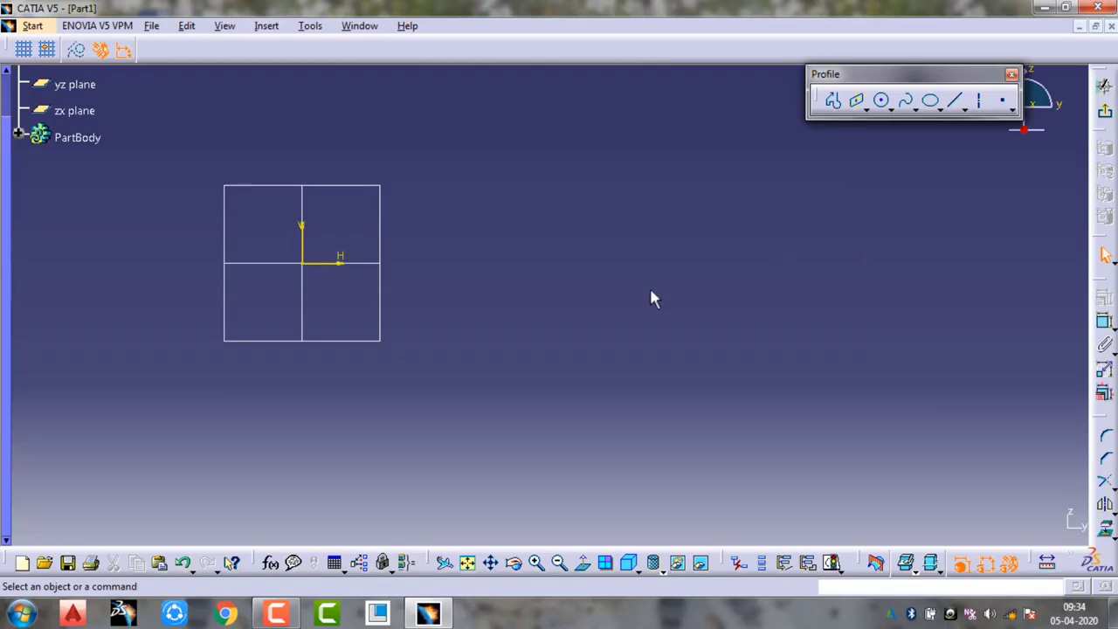
pyautogui.moveTo(679, 305)
pyautogui.mouseDown(button='middle')
pyautogui.moveTo(844, 323)
pyautogui.moveTo(895, 349)
pyautogui.mouseUp(button='middle')
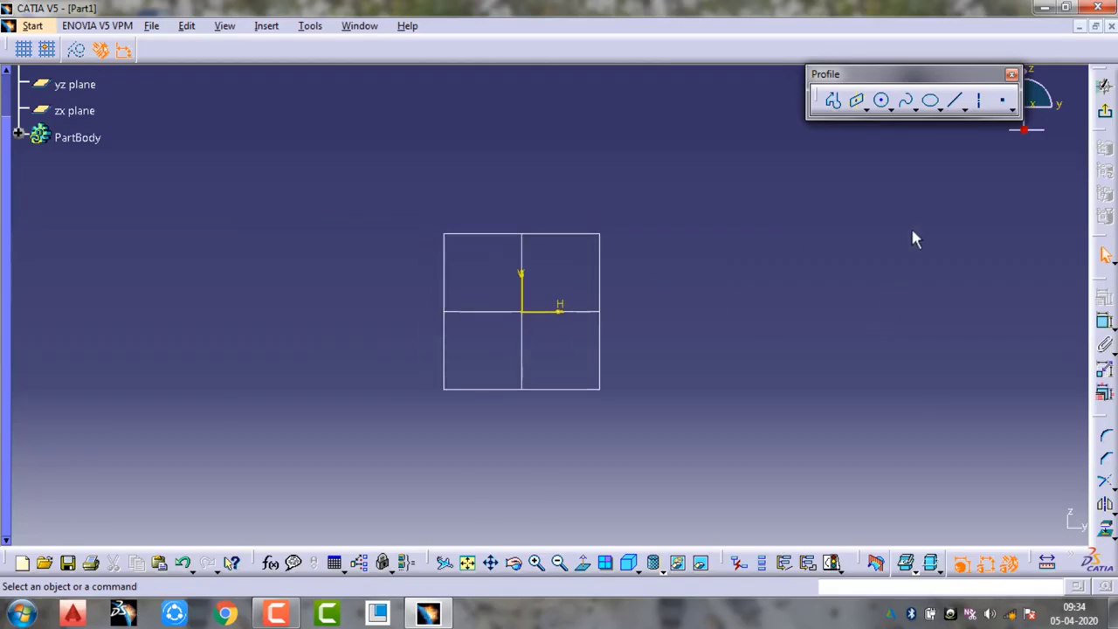
pyautogui.click(892, 111)
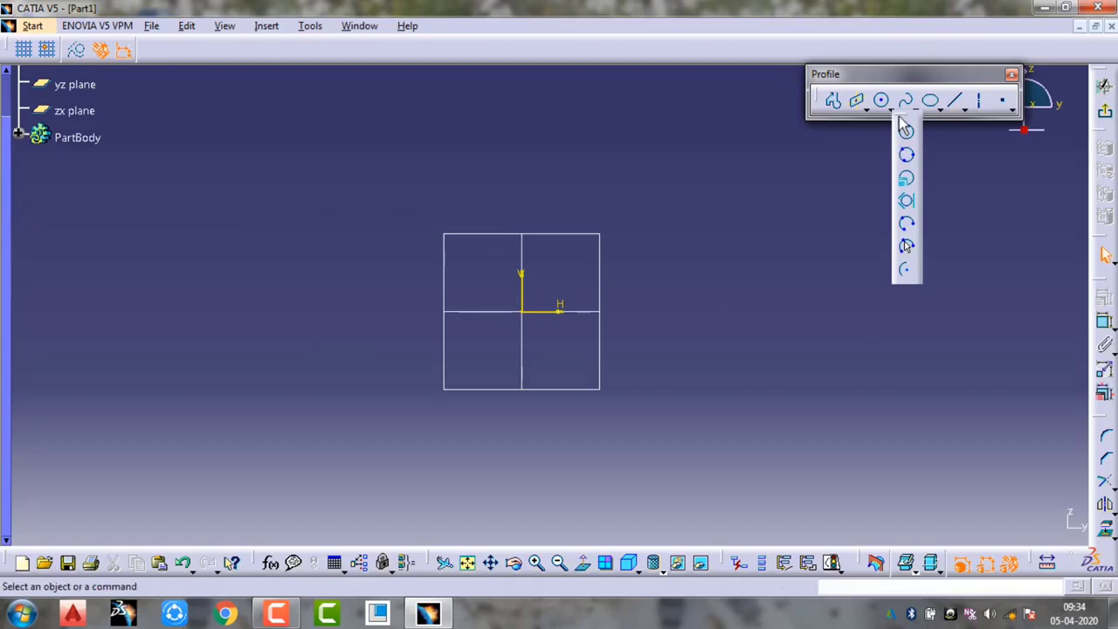
pyautogui.moveTo(900, 118); pyautogui.dragTo(967, 224)
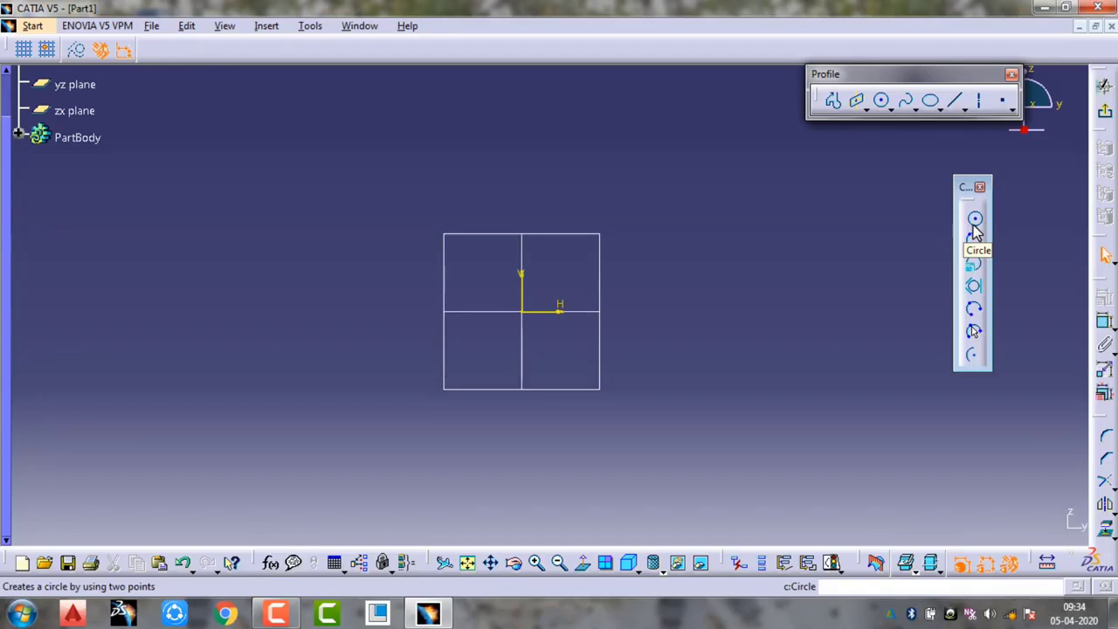
# Sketch a Circle centred on the origin with a radius of about 9.6 mm
pyautogui.click(976, 223)
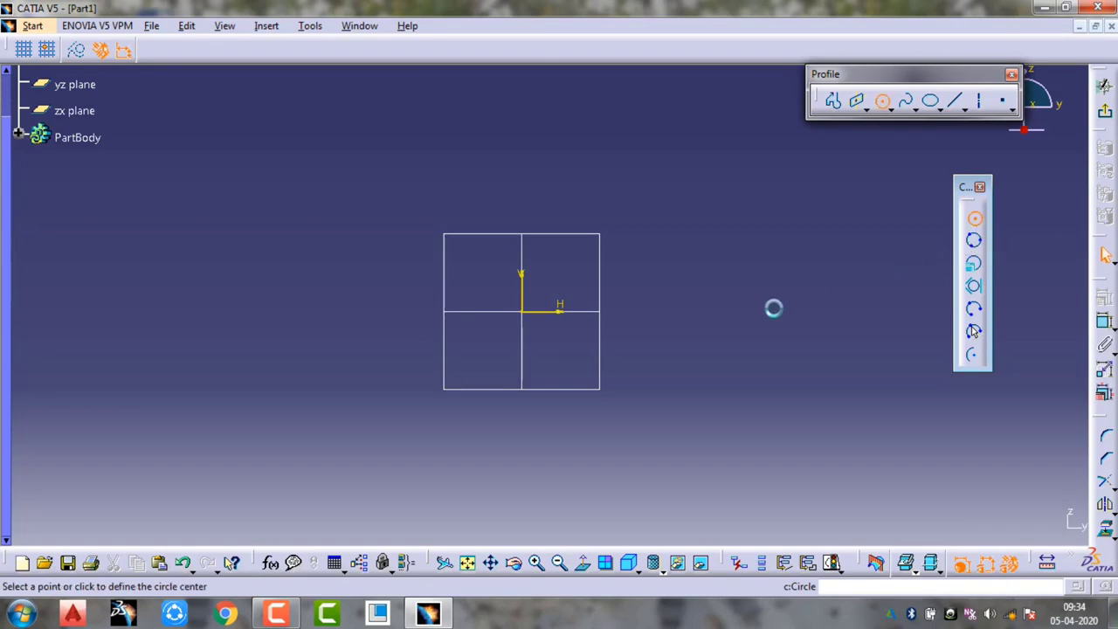
pyautogui.click(522, 312)
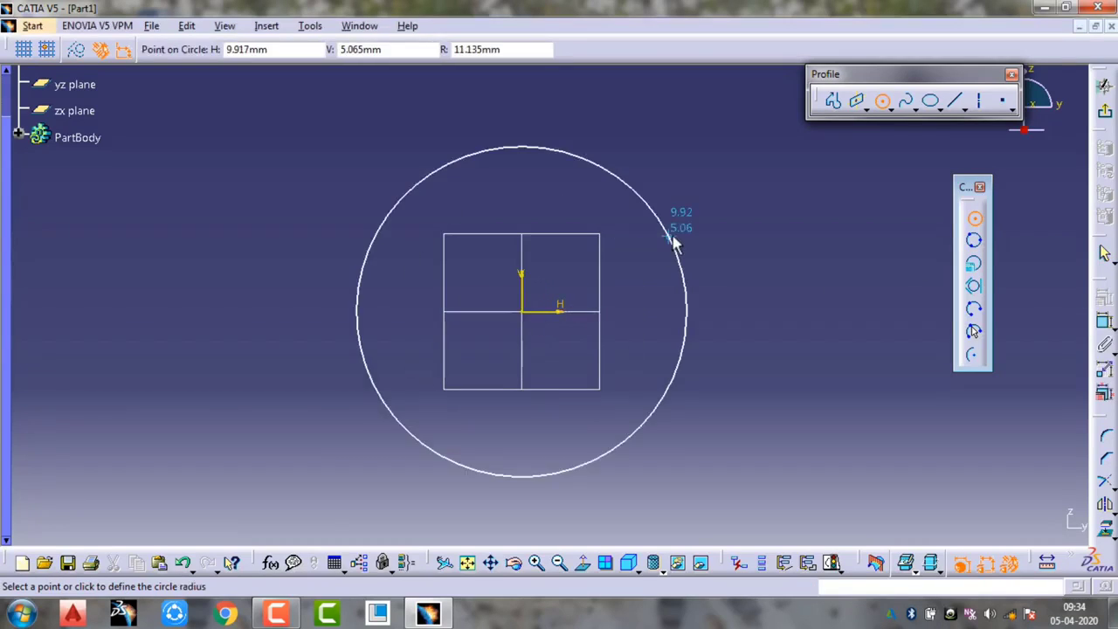
pyautogui.click(651, 250)
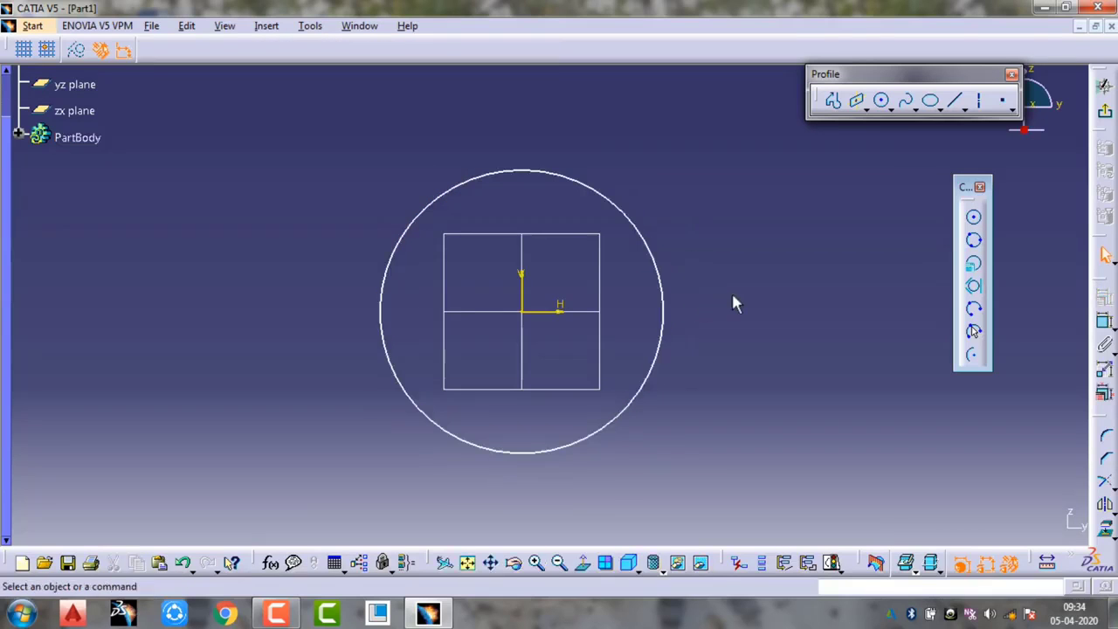
# Dimension the circle's diameter, placing the dimension outside its upper arc on the positive H side
pyautogui.click(1103, 325)
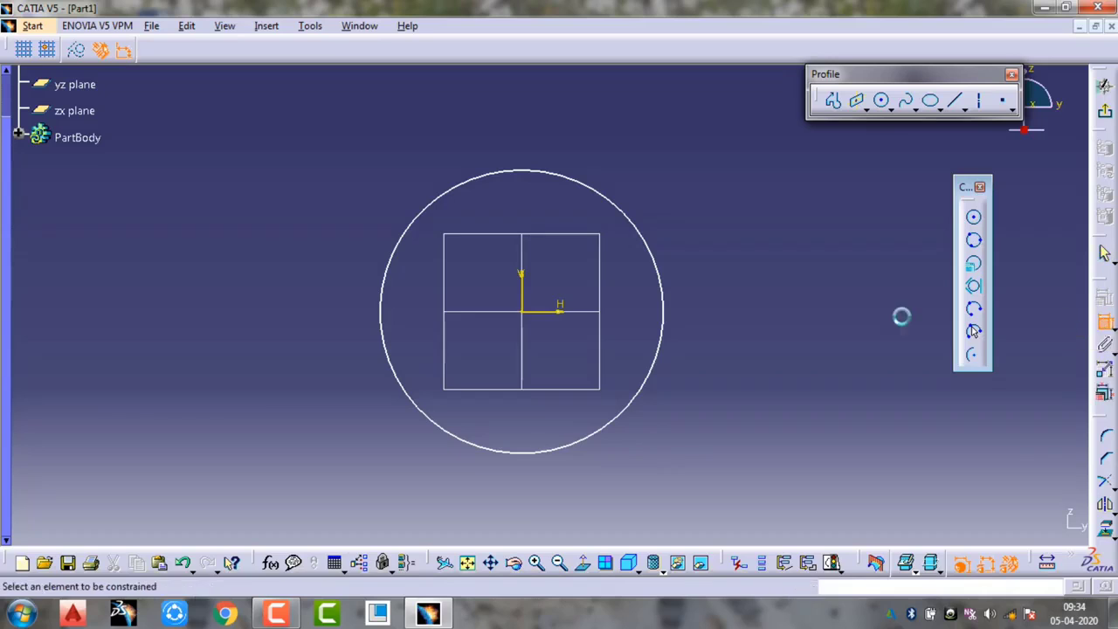
pyautogui.click(661, 270)
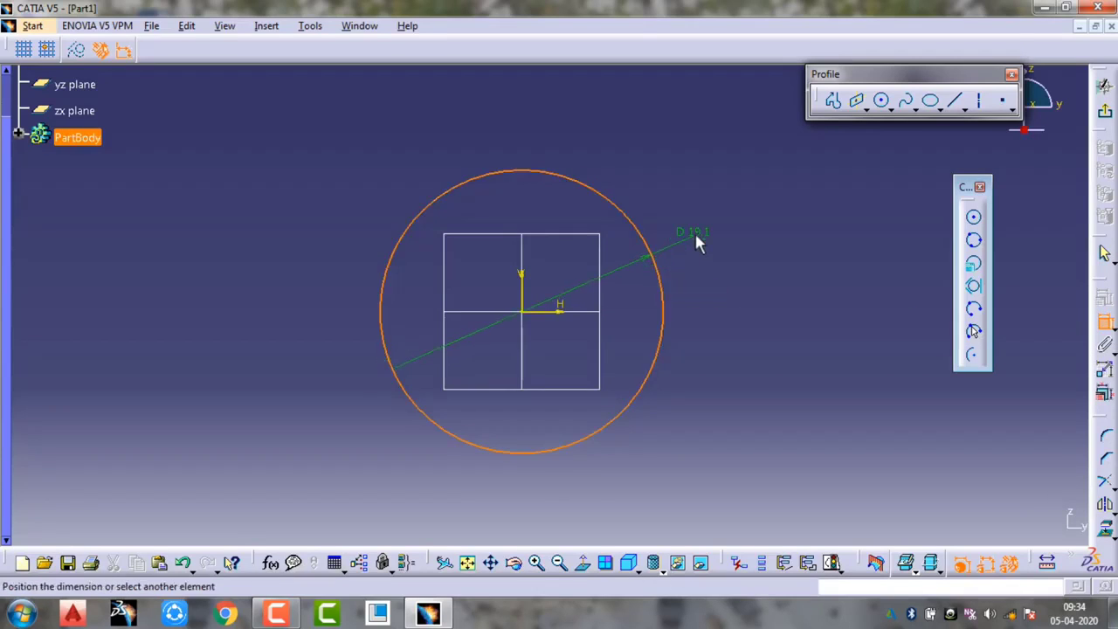
pyautogui.click(695, 230)
# Change the circle's dimension from diameter to radius and set the radius to 10 mm
pyautogui.click(709, 241)
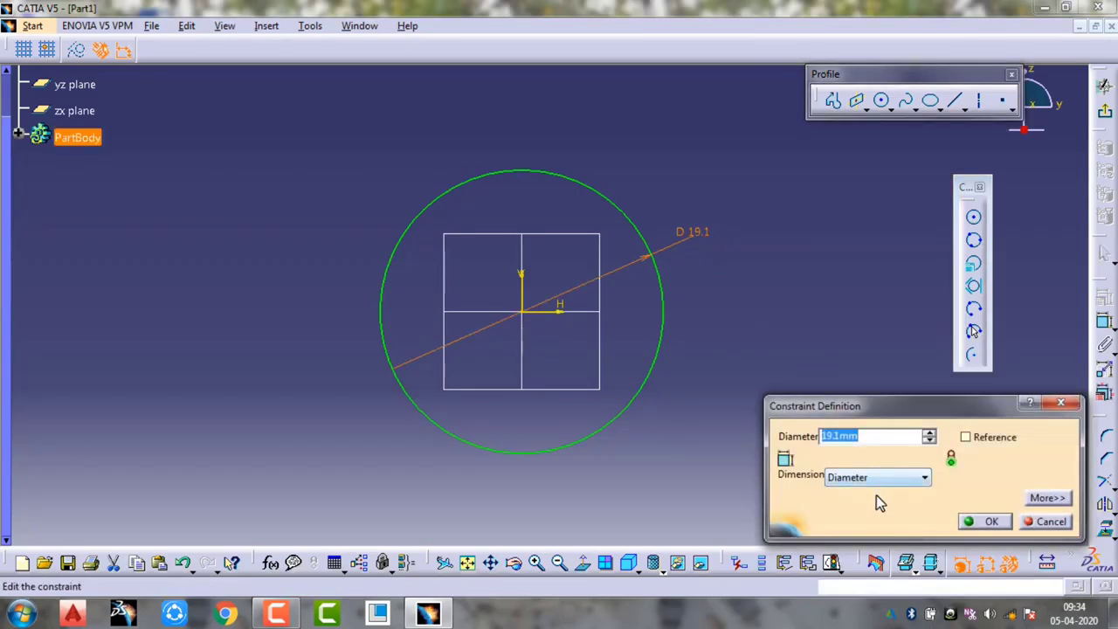
pyautogui.click(873, 477)
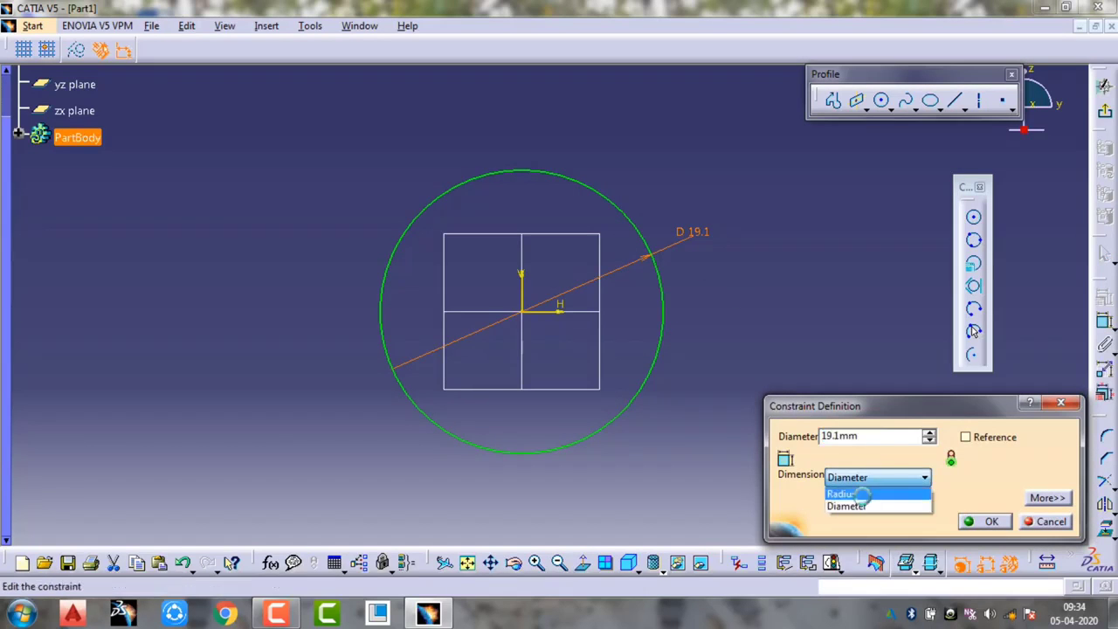
pyautogui.click(856, 491)
pyautogui.click(866, 434)
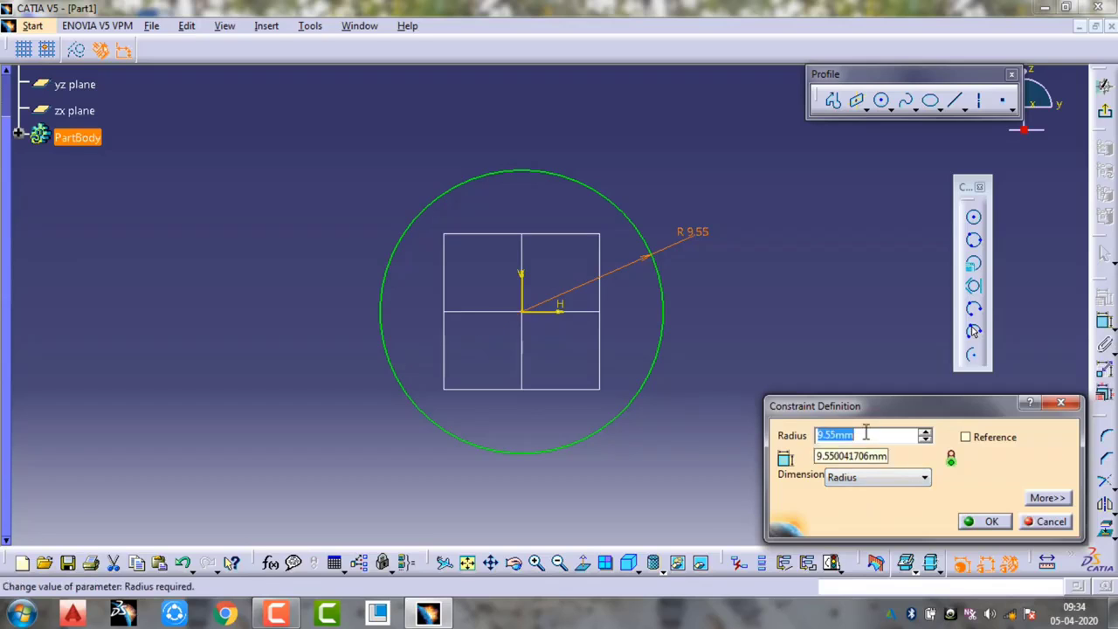
pyautogui.write('10')
pyautogui.press('Return')
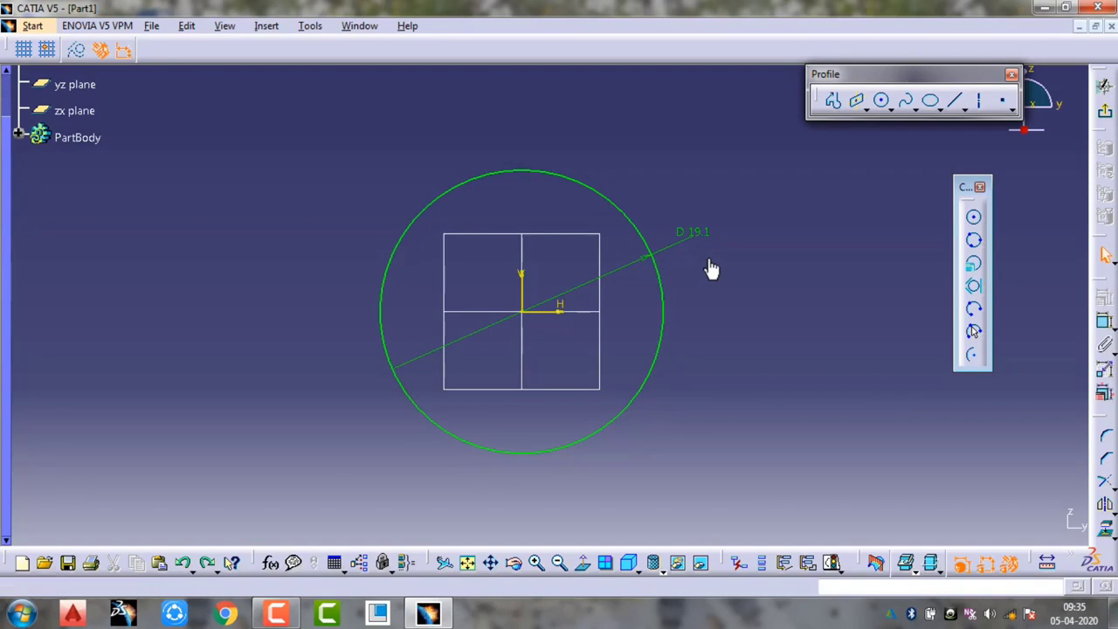
# Undo the dimension and the circle centred on the origin so the sketch is empty
pyautogui.hotkey('ctrl', 'z')
pyautogui.hotkey('ctrl', 'z')
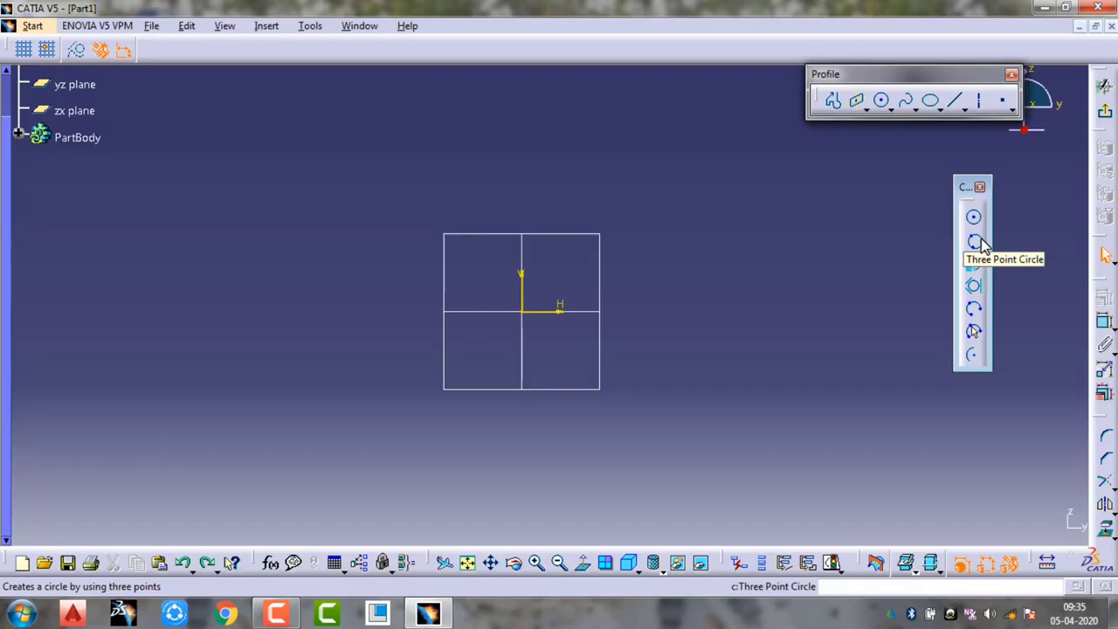
# Sketch a triangle from three connected lines on the positive H side, with a horizontal base about 17 mm long and its apex above
pyautogui.click(958, 104)
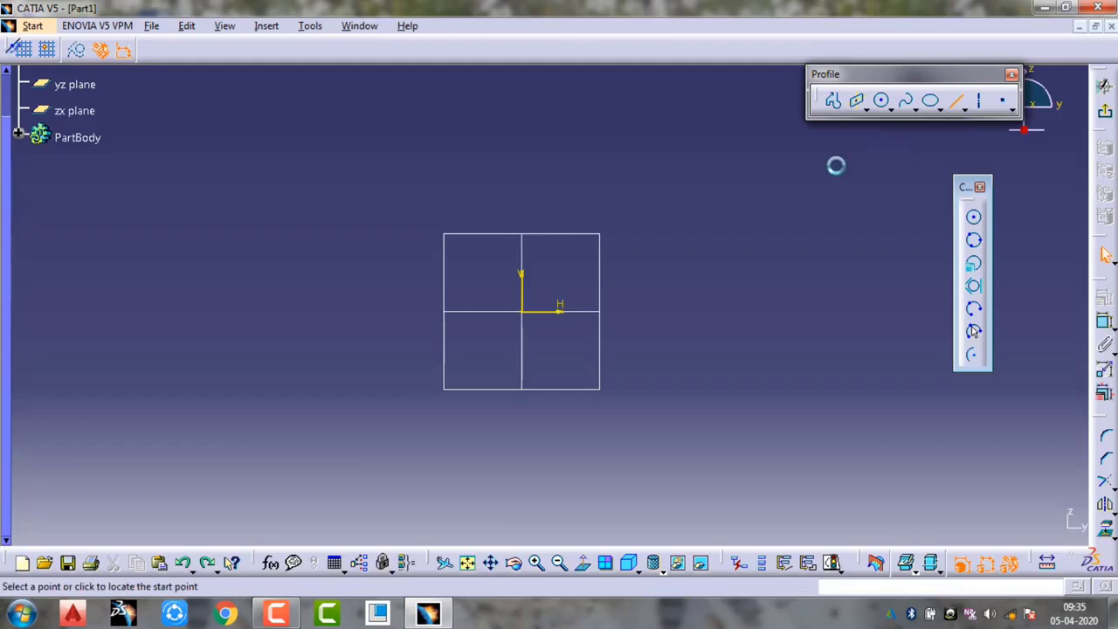
pyautogui.click(764, 175)
pyautogui.click(634, 291)
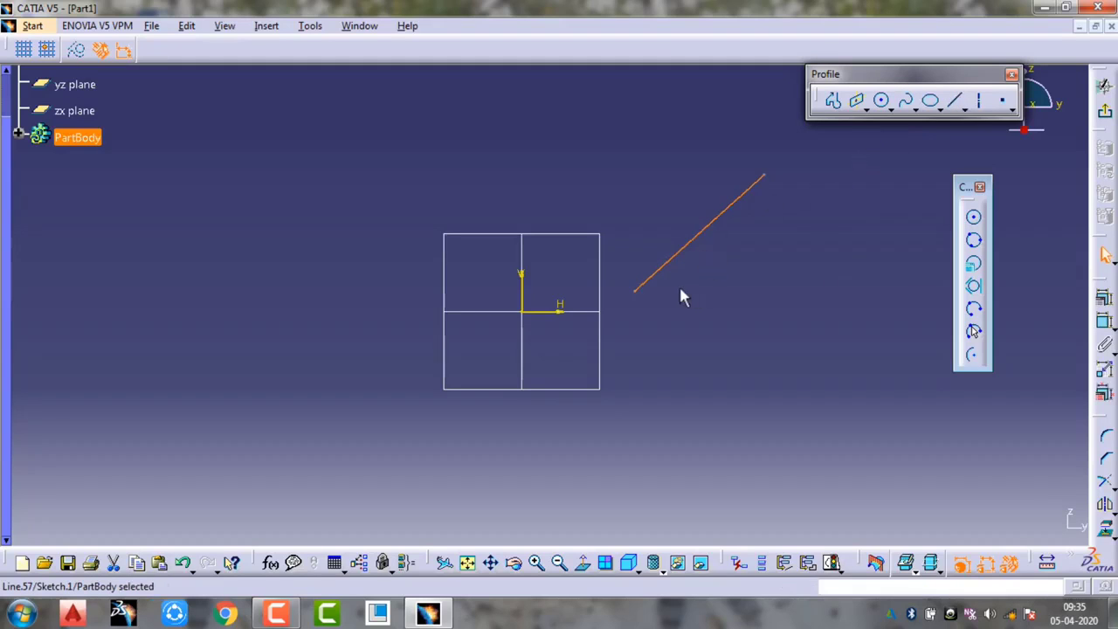
pyautogui.click(955, 100)
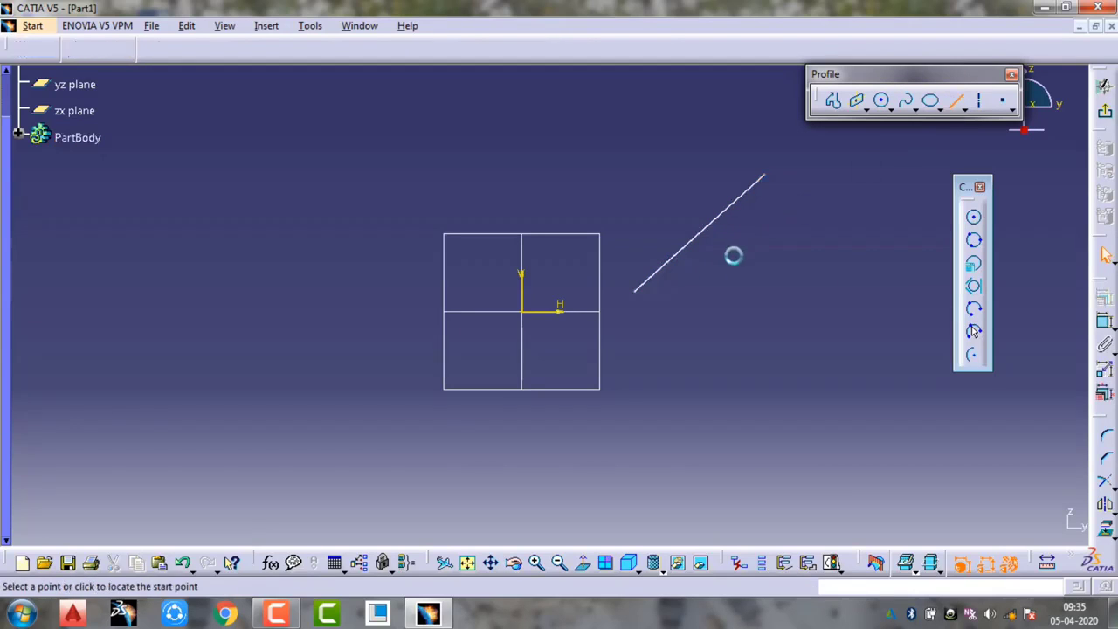
pyautogui.click(636, 289)
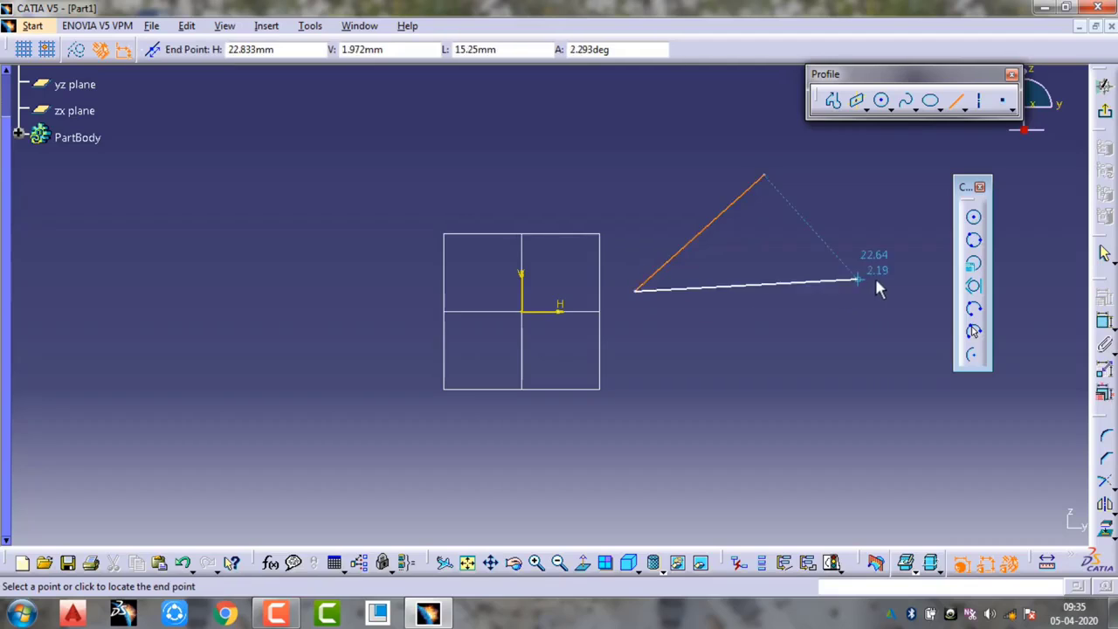
pyautogui.click(882, 290)
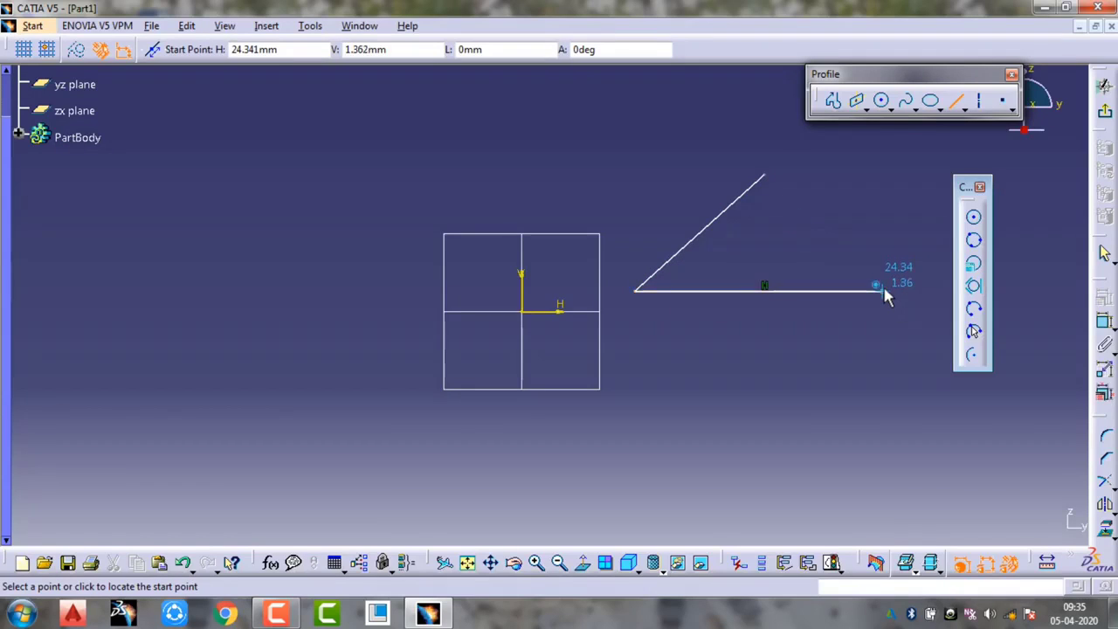
pyautogui.click(883, 287)
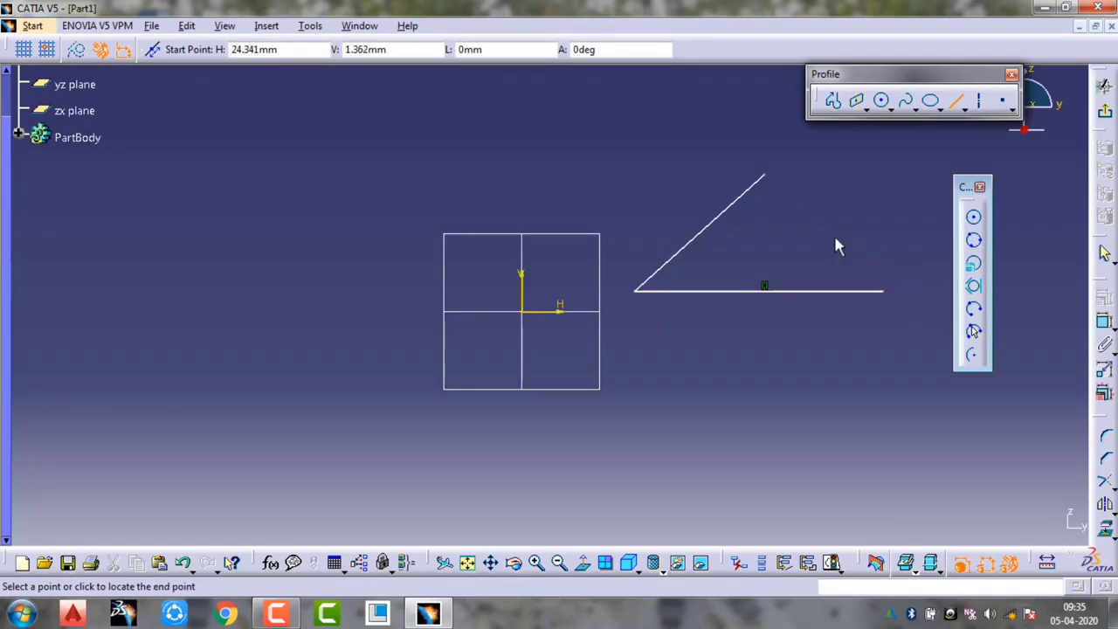
pyautogui.click(767, 175)
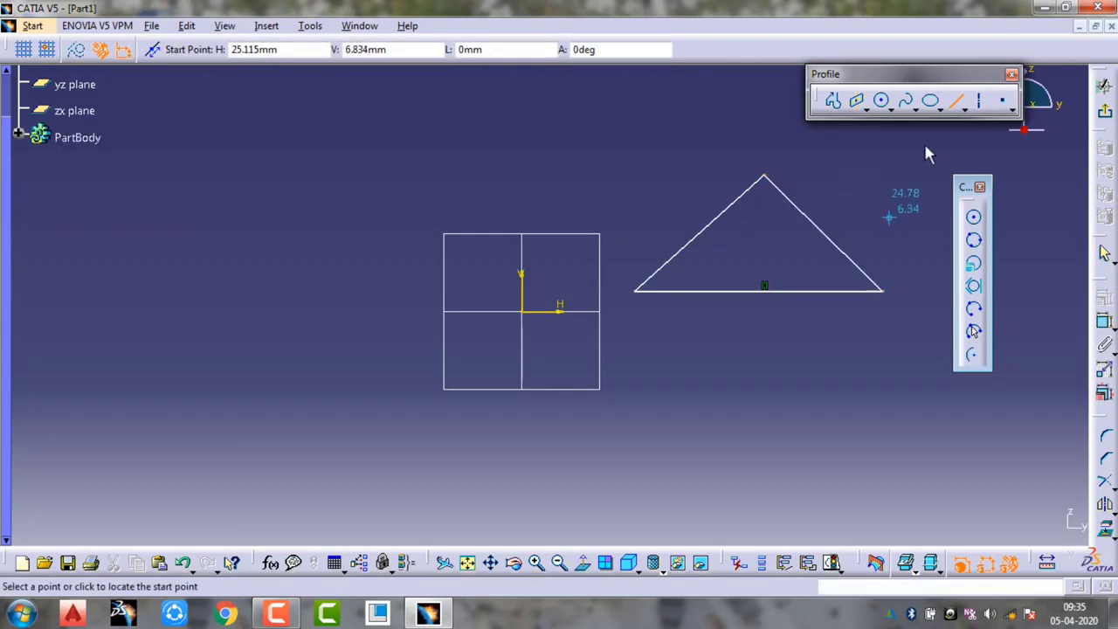
pyautogui.press('Escape')
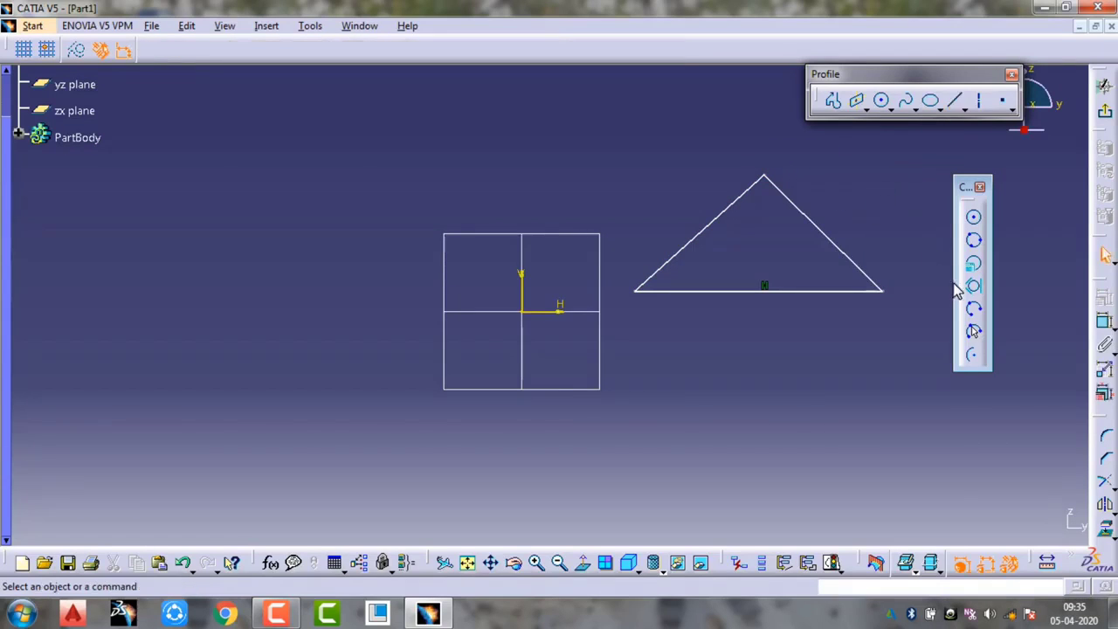
# Sketch a Three Point Circle through the three corners of the triangle
pyautogui.click(973, 241)
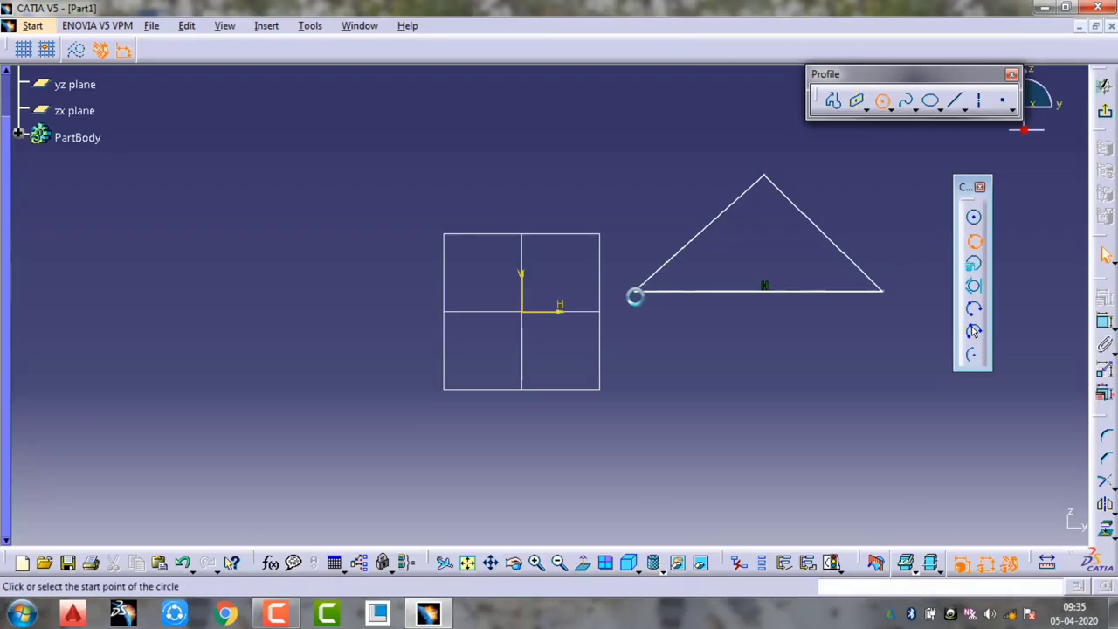
pyautogui.click(637, 291)
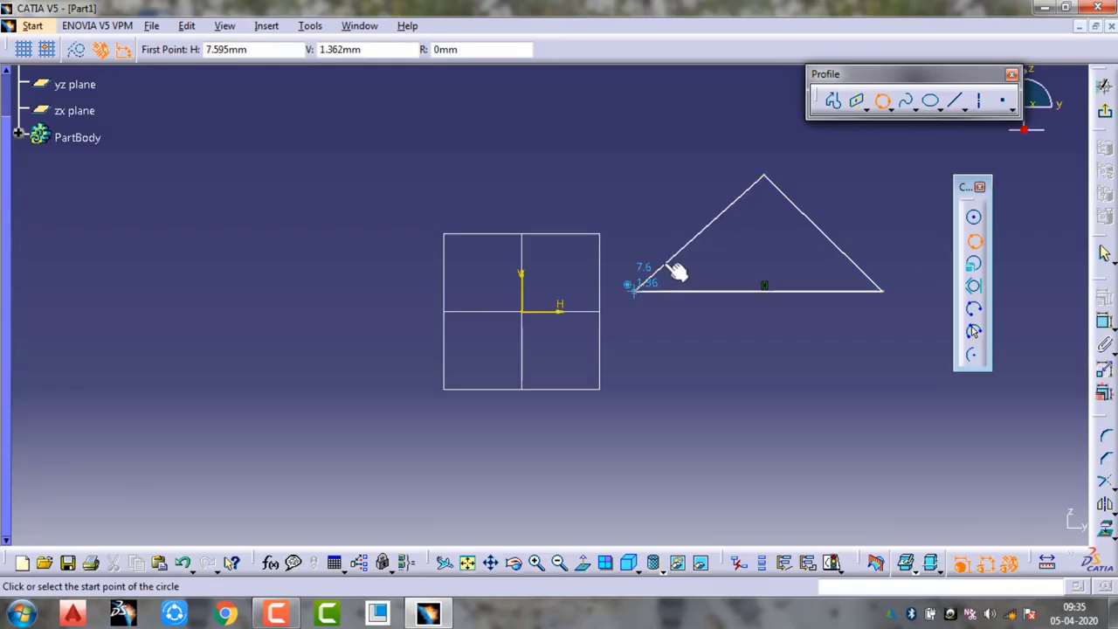
pyautogui.click(764, 175)
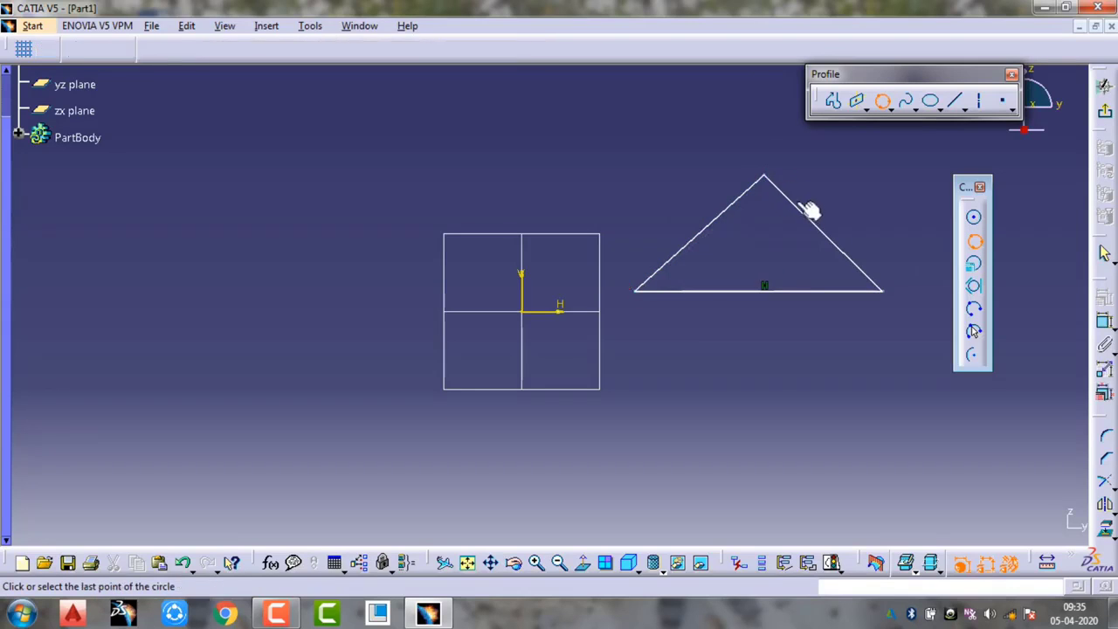
pyautogui.click(881, 290)
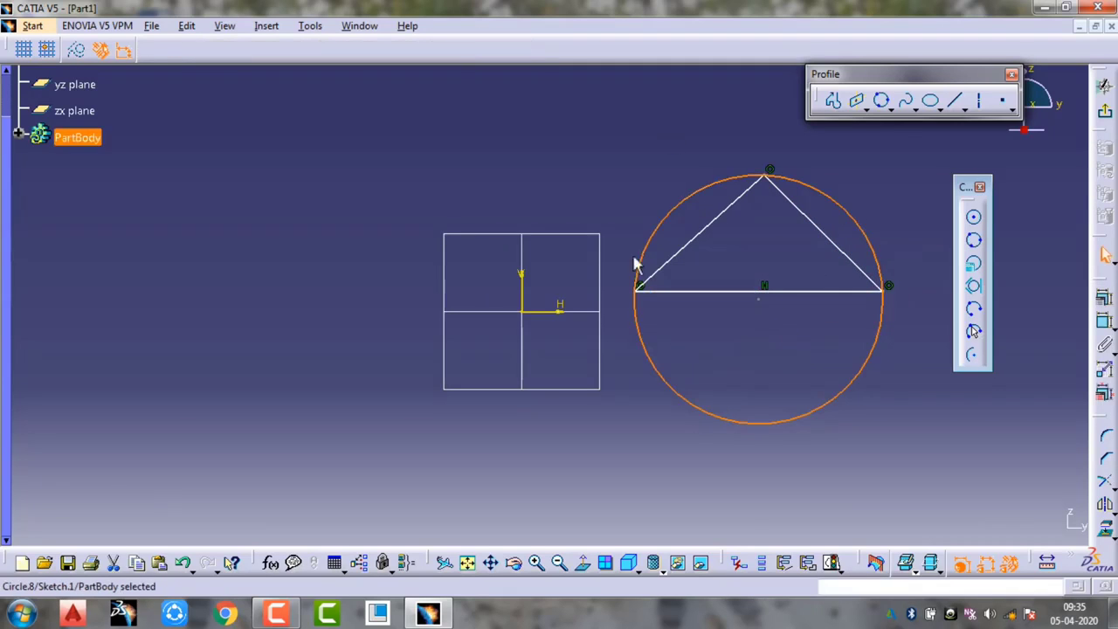
# Delete the triangle, the circle around it and all their constraints
pyautogui.click(752, 372)
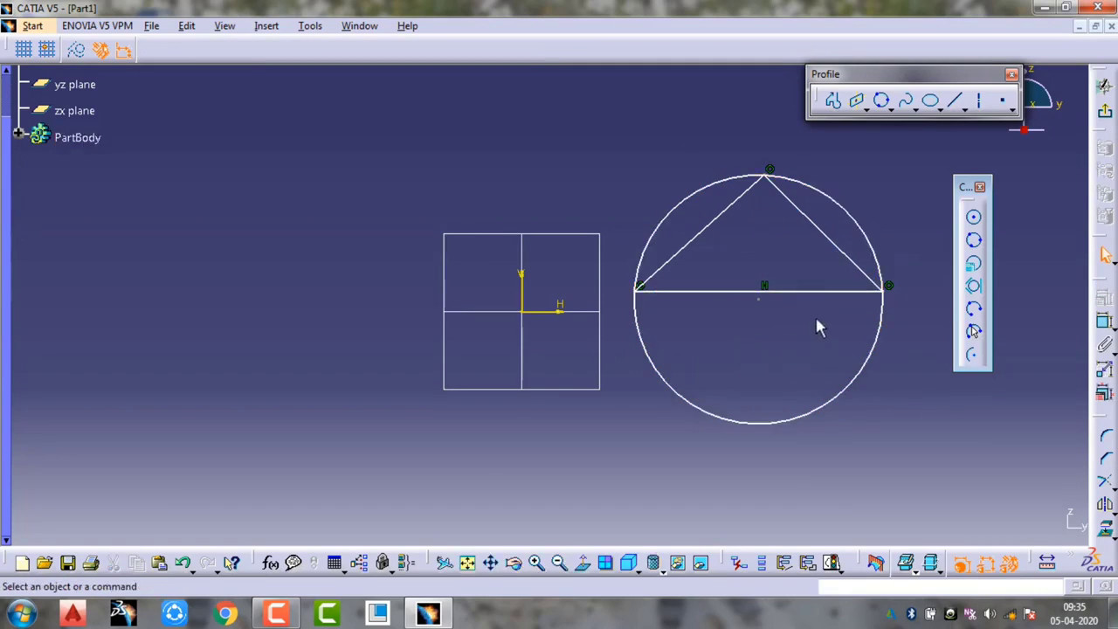
pyautogui.moveTo(906, 442)
pyautogui.mouseDown()
pyautogui.moveTo(701, 182)
pyautogui.moveTo(618, 163)
pyautogui.mouseUp()
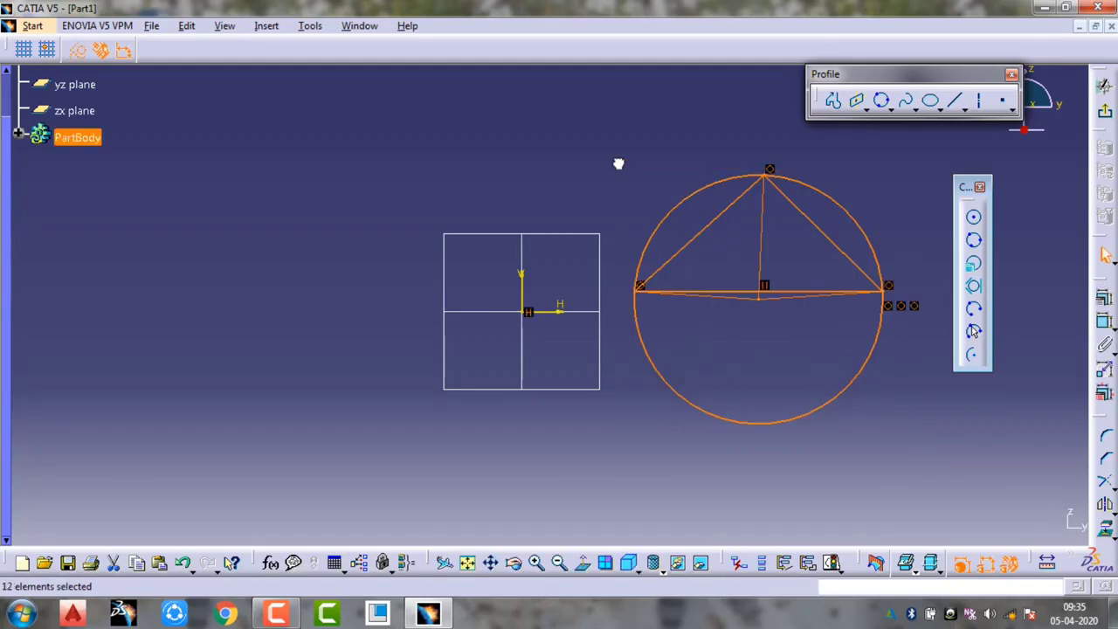
pyautogui.press('Delete')
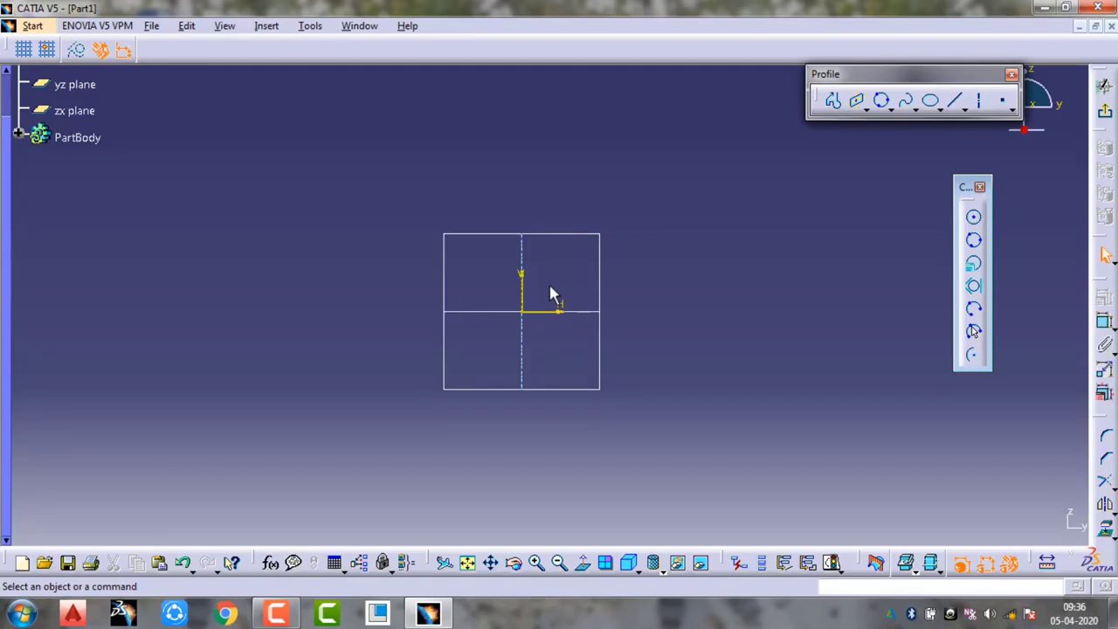
# Create a Circle Using Coordinates with Cartesian centre H 10 mm, V 10 mm and a radius of 12 mm
pyautogui.click(976, 267)
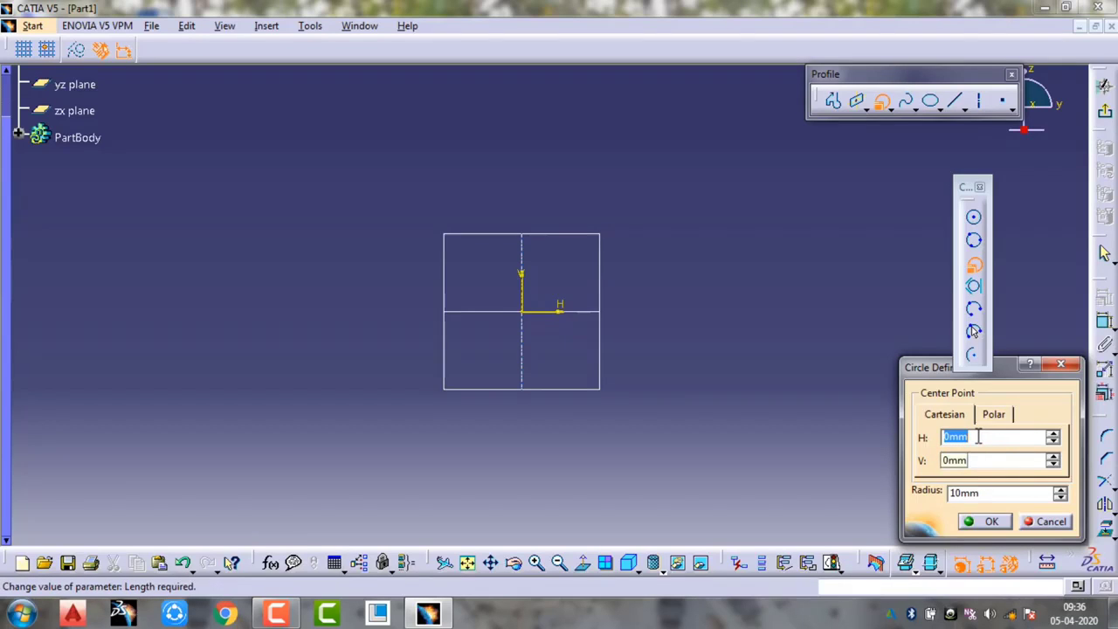
pyautogui.write('10')
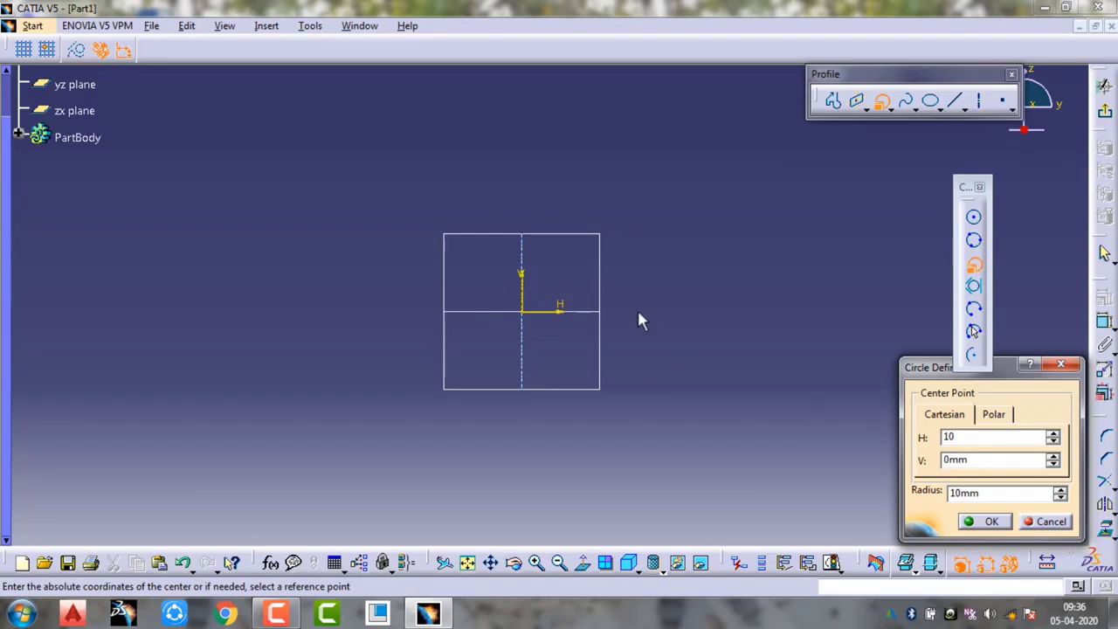
pyautogui.click(991, 459)
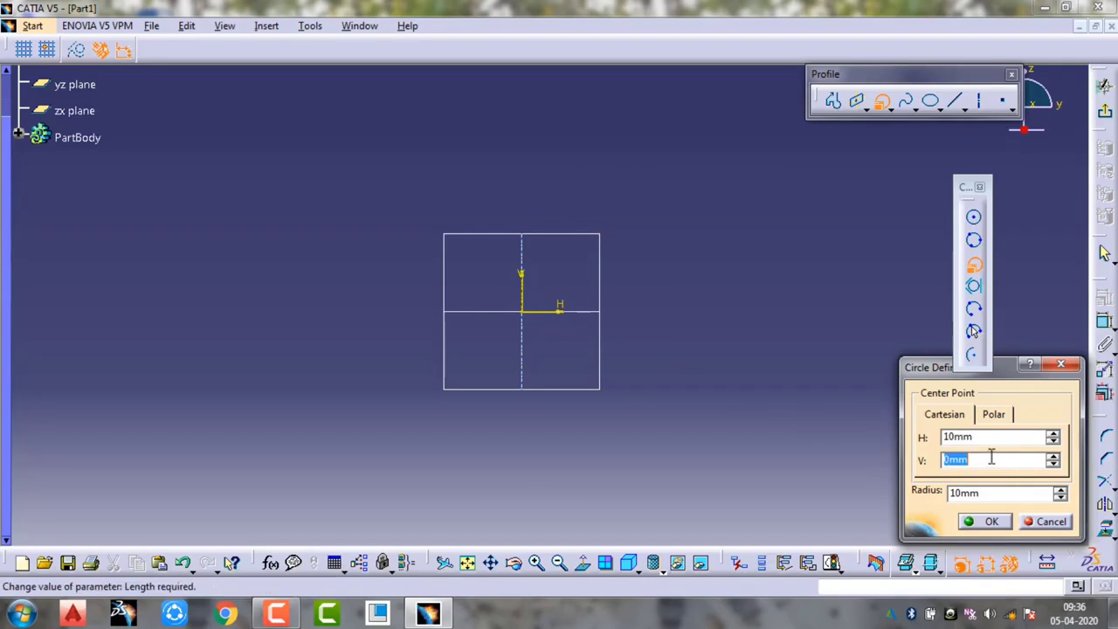
pyautogui.write('1')
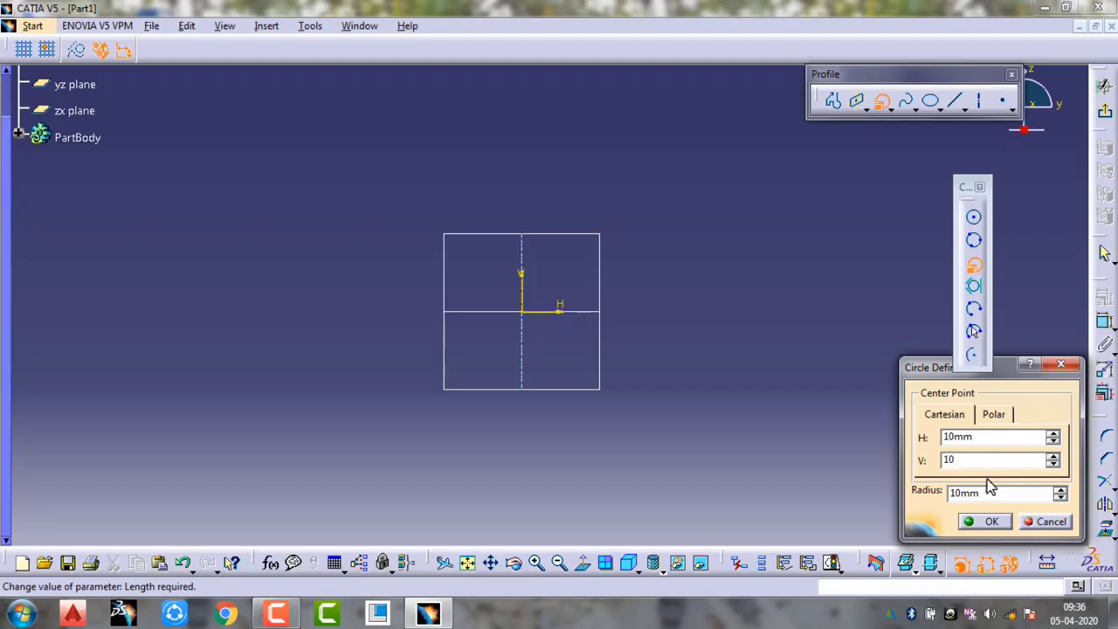
pyautogui.doubleClick(995, 490)
pyautogui.write('12')
pyautogui.press('Return')
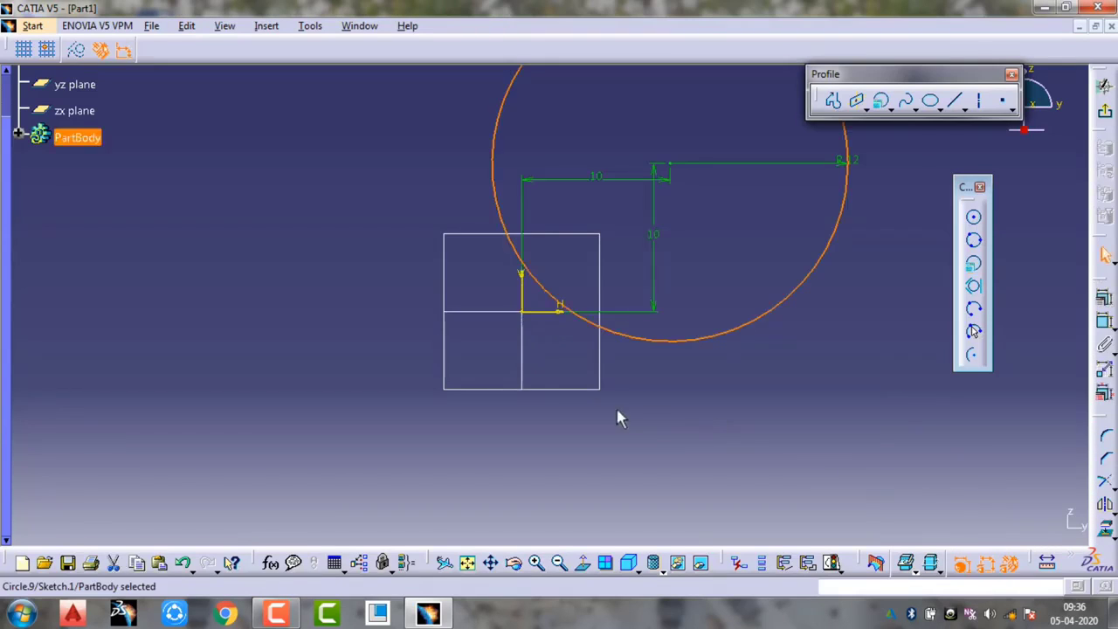
pyautogui.click(569, 312)
pyautogui.moveTo(703, 270); pyautogui.dragTo(699, 365, button='middle')
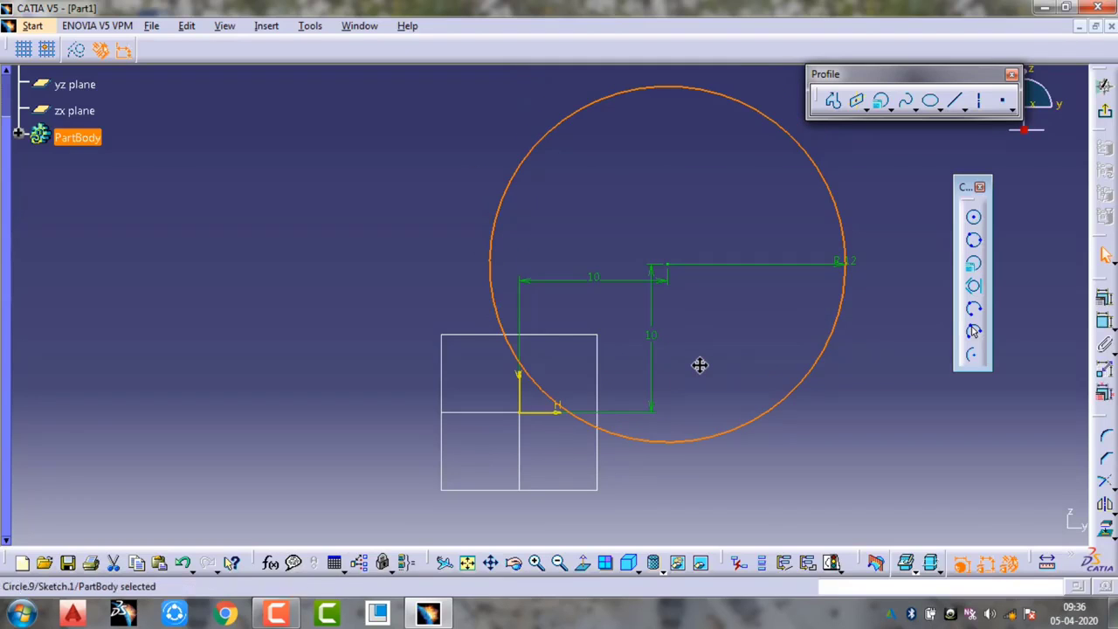
pyautogui.click(700, 365)
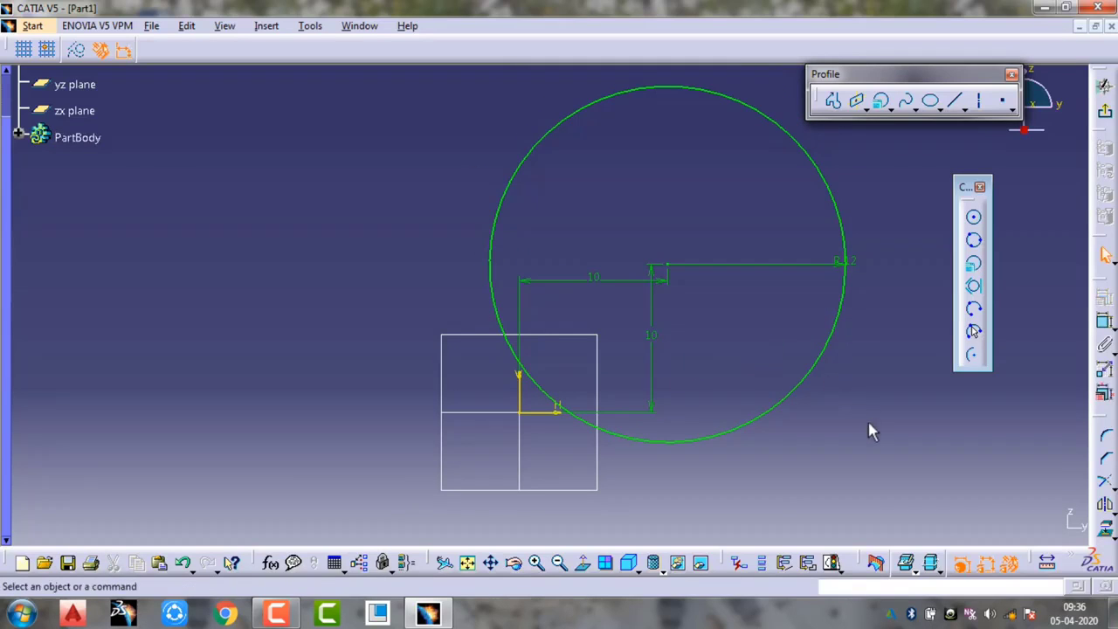
# Delete the 12 mm radius circle together with its position and radius dimensions
pyautogui.moveTo(930, 437); pyautogui.dragTo(711, 298)
pyautogui.moveTo(875, 456)
pyautogui.mouseDown()
pyautogui.moveTo(631, 150)
pyautogui.moveTo(475, 93)
pyautogui.moveTo(469, 76)
pyautogui.mouseUp()
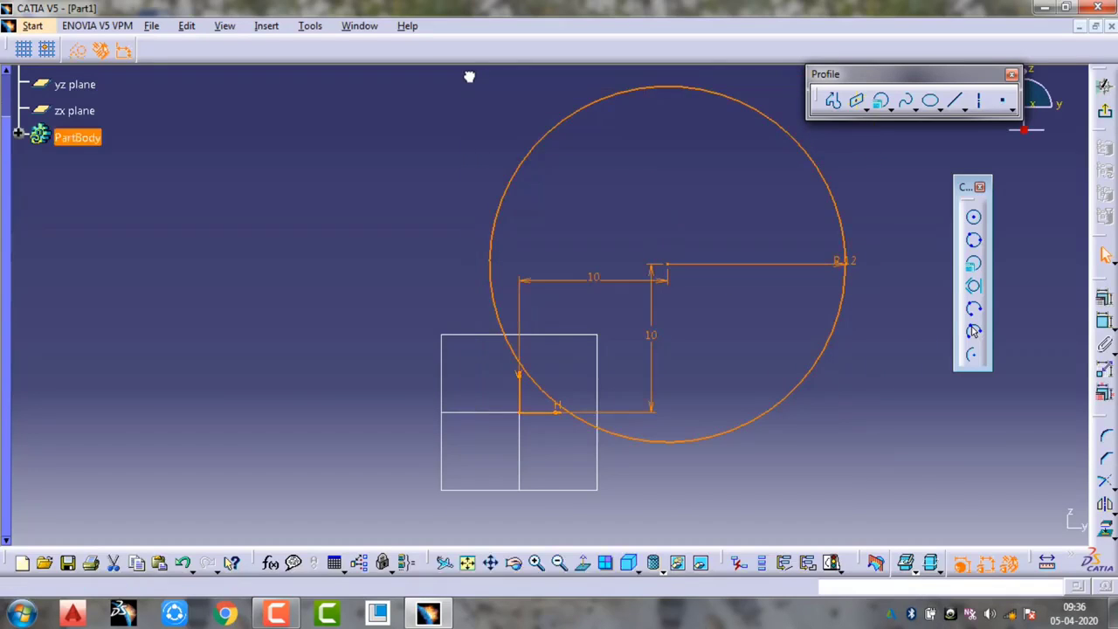
pyautogui.press('Delete')
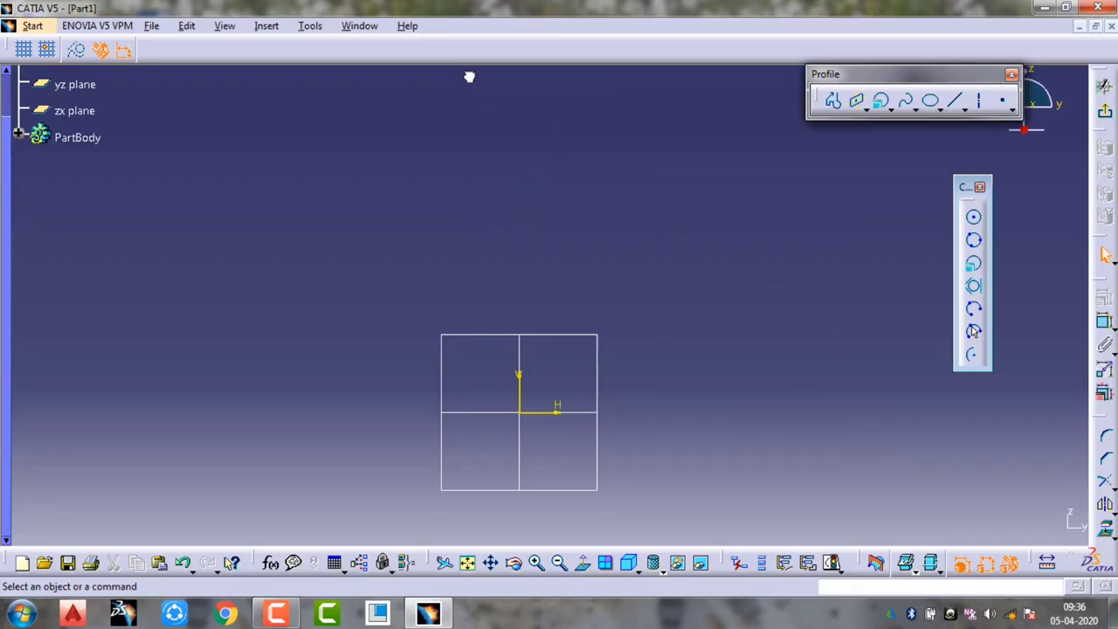
# Create a Circle Using Coordinates with its polar centre at radius 15 mm, angle 45 deg, and a circle radius of 12 mm
pyautogui.click(975, 271)
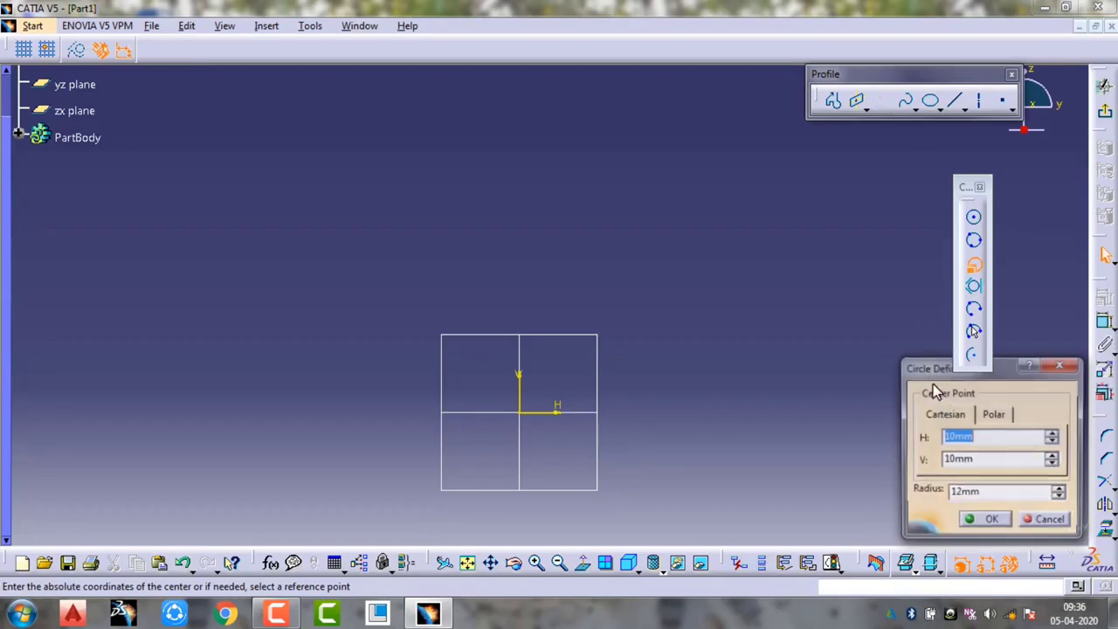
pyautogui.click(993, 416)
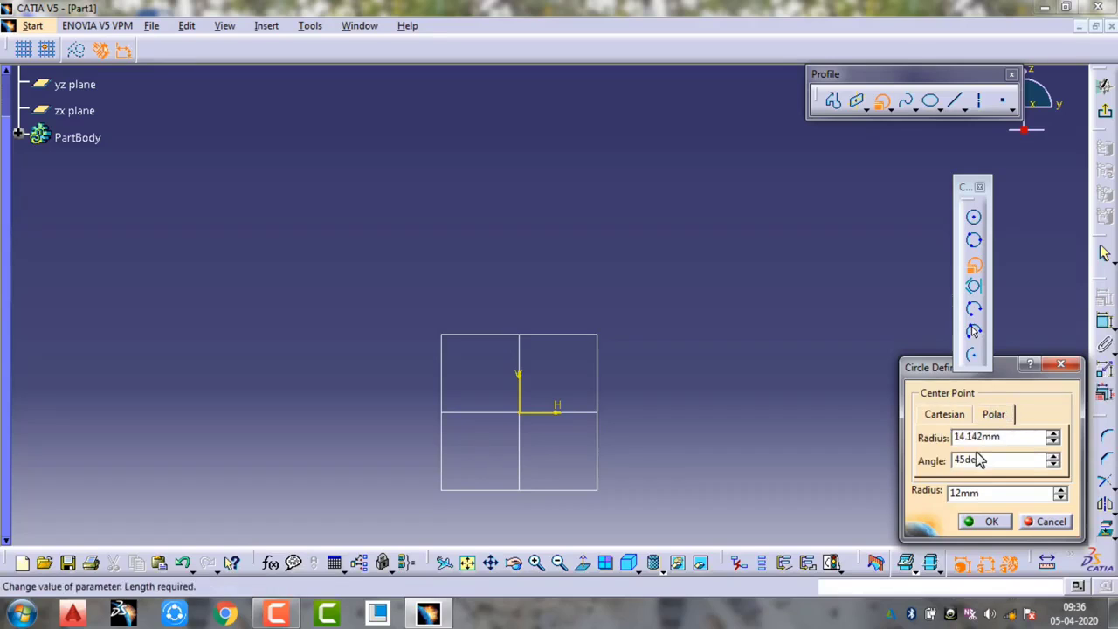
pyautogui.doubleClick(1022, 438)
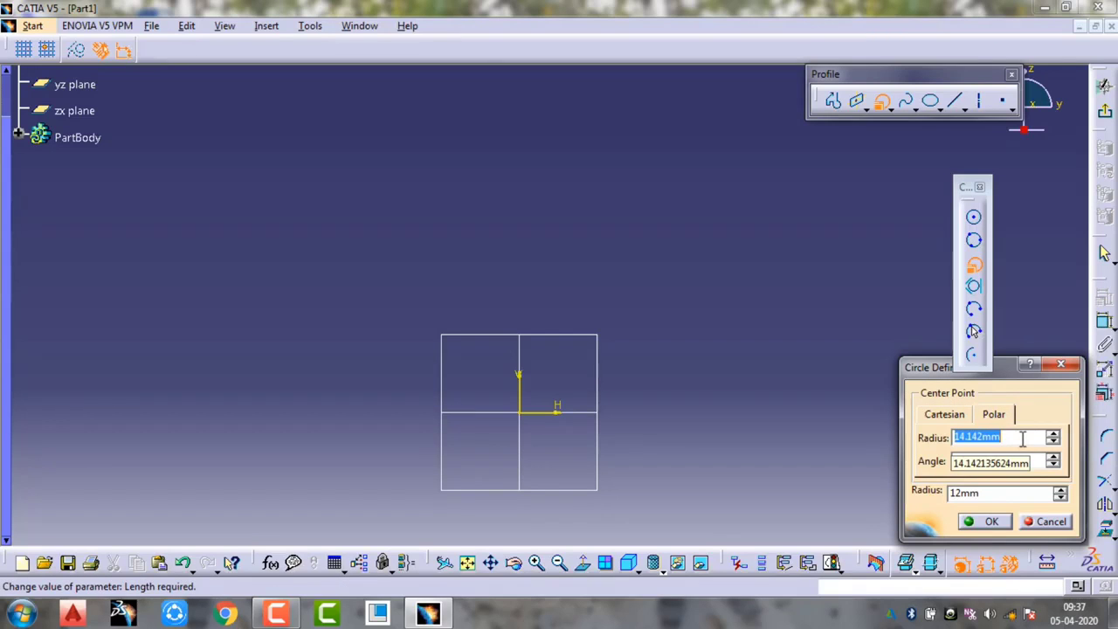
pyautogui.write('15')
pyautogui.doubleClick(1018, 455)
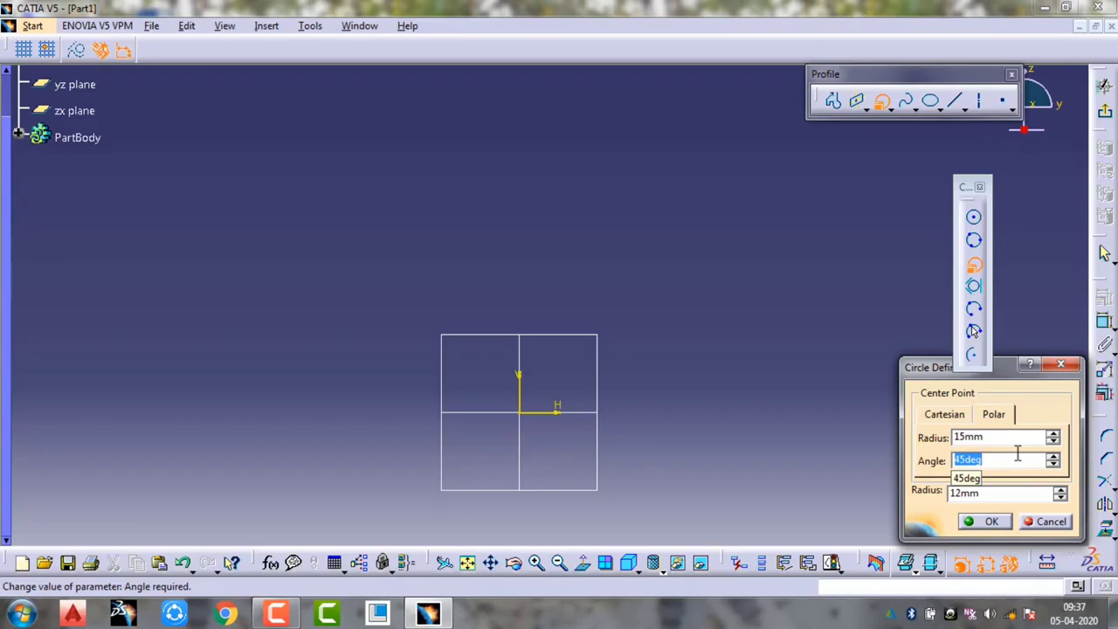
pyautogui.click(1006, 496)
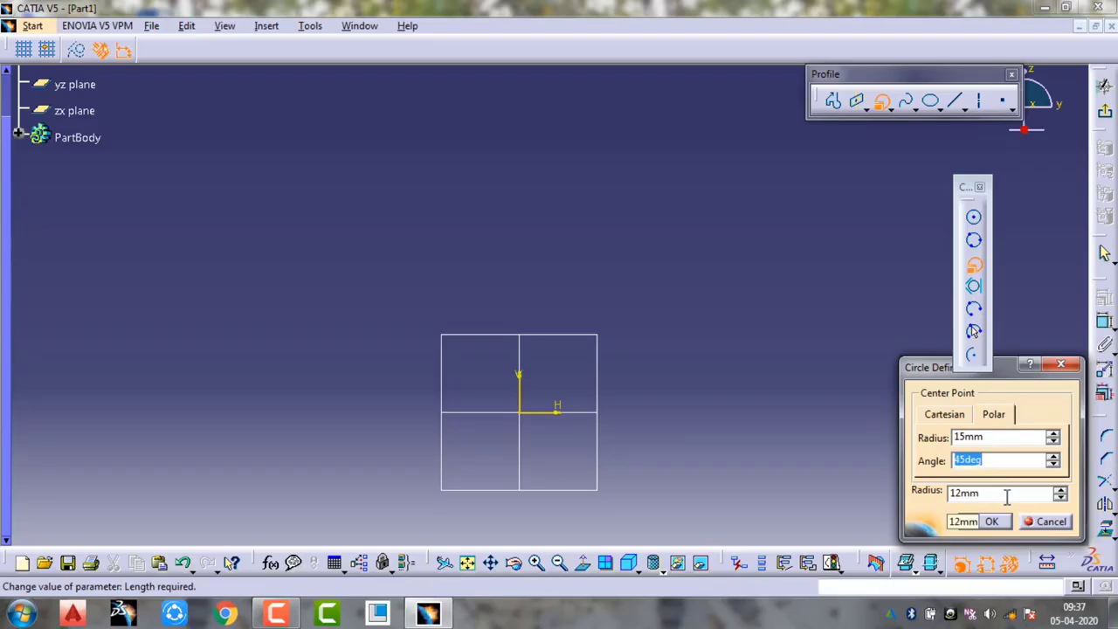
pyautogui.doubleClick(1006, 495)
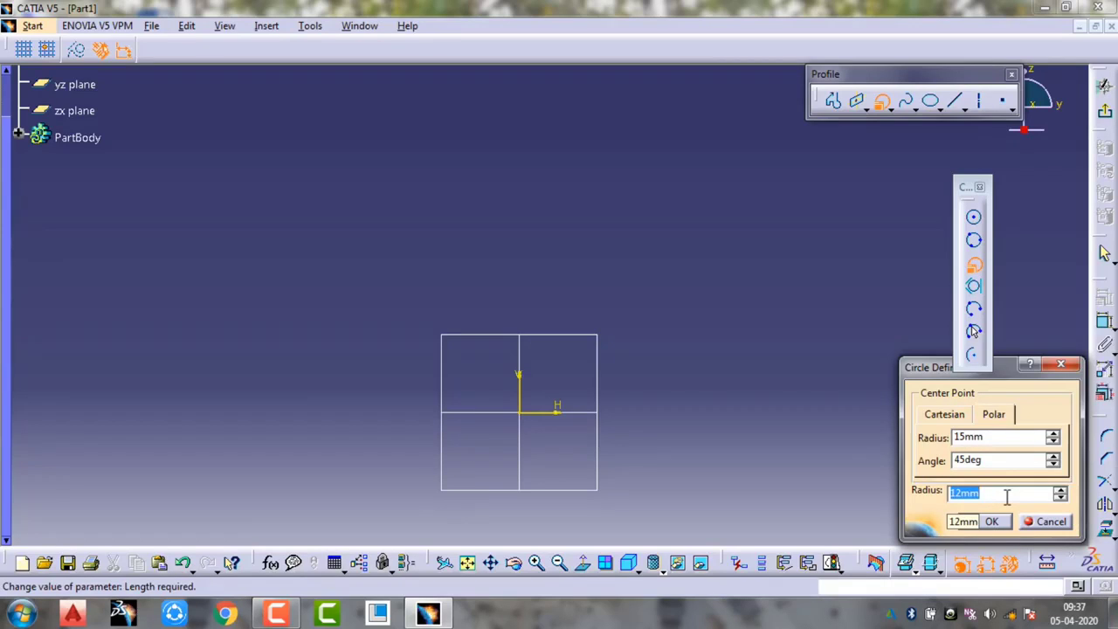
pyautogui.click(990, 522)
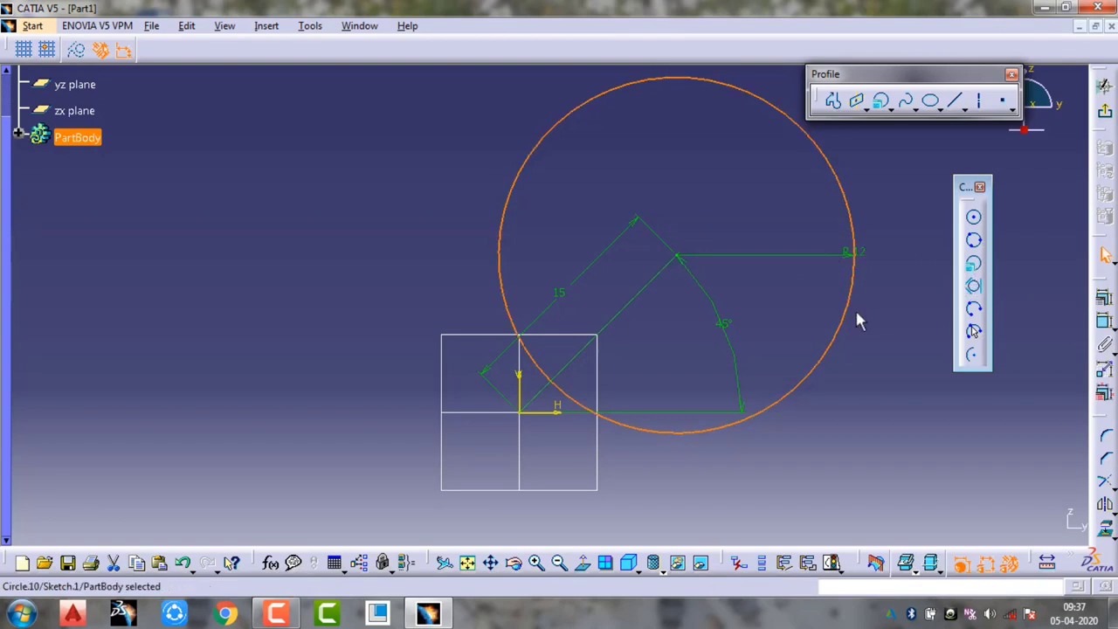
# Delete the polar-positioned circle together with its remaining distance and angle dimensions
pyautogui.press('Delete')
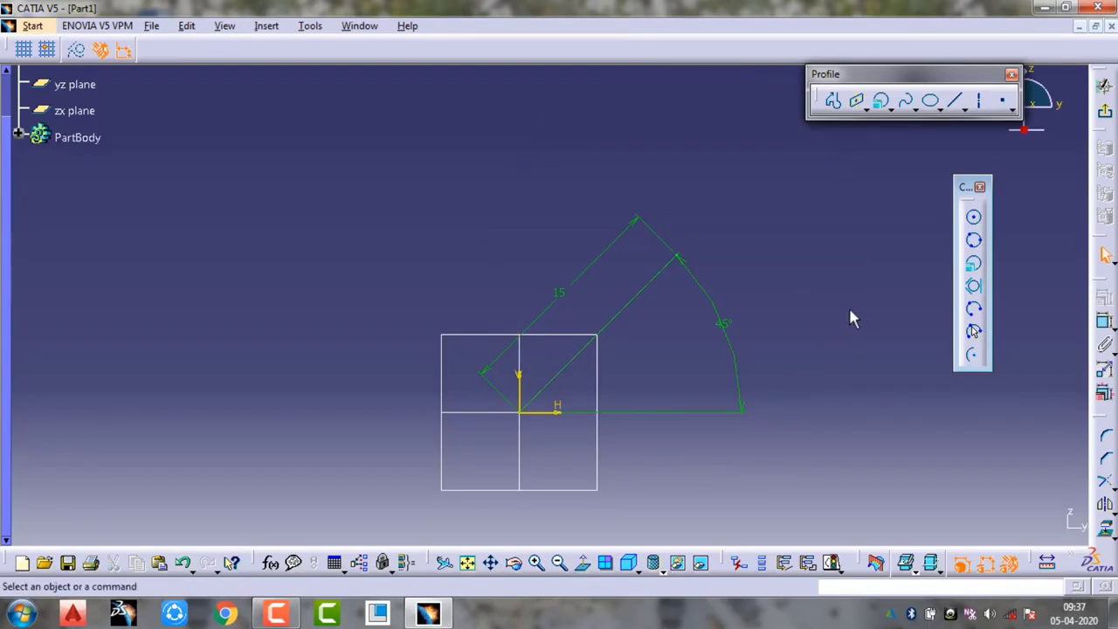
pyautogui.moveTo(776, 187); pyautogui.dragTo(597, 489)
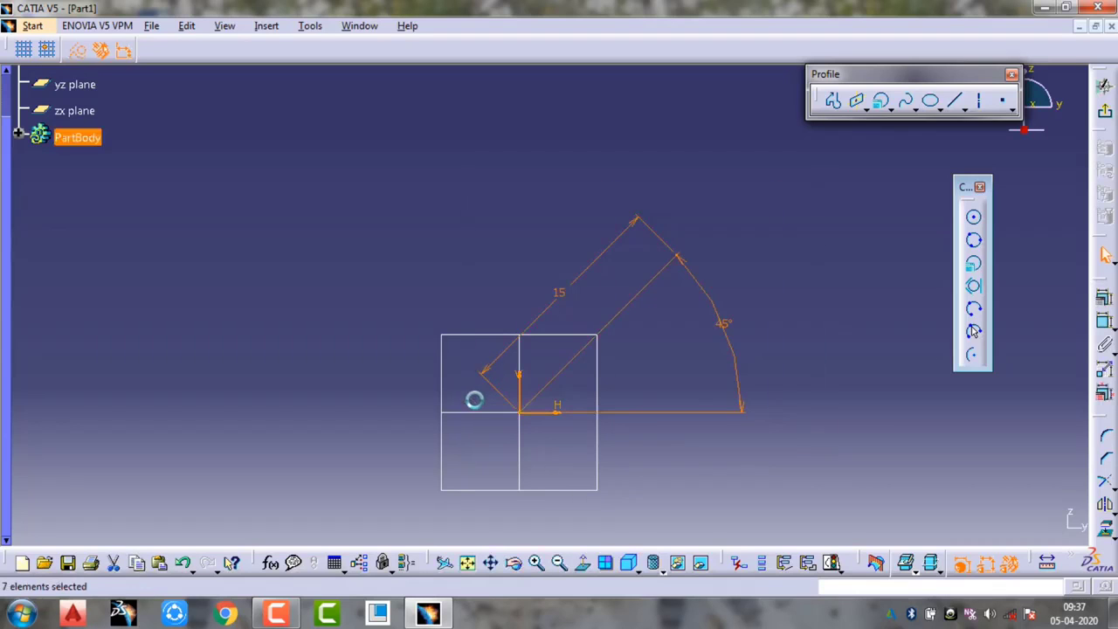
pyautogui.press('Delete')
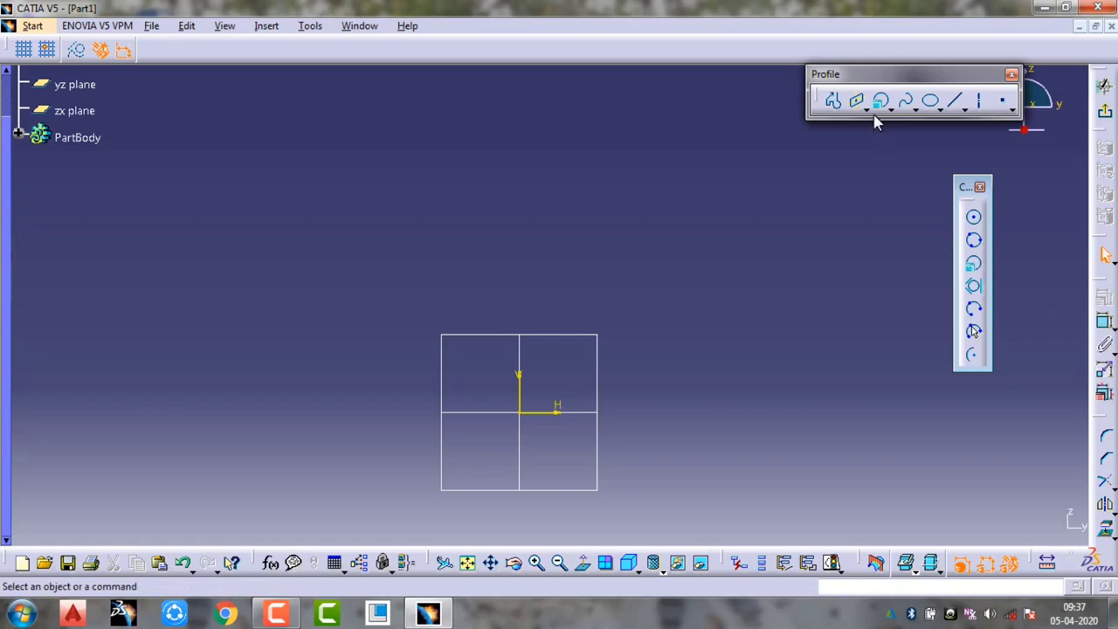
# Sketch a closed triangle above the origin from a slanted Line about 16.8 mm long and a two-segment Profile joining its ends
pyautogui.click(958, 105)
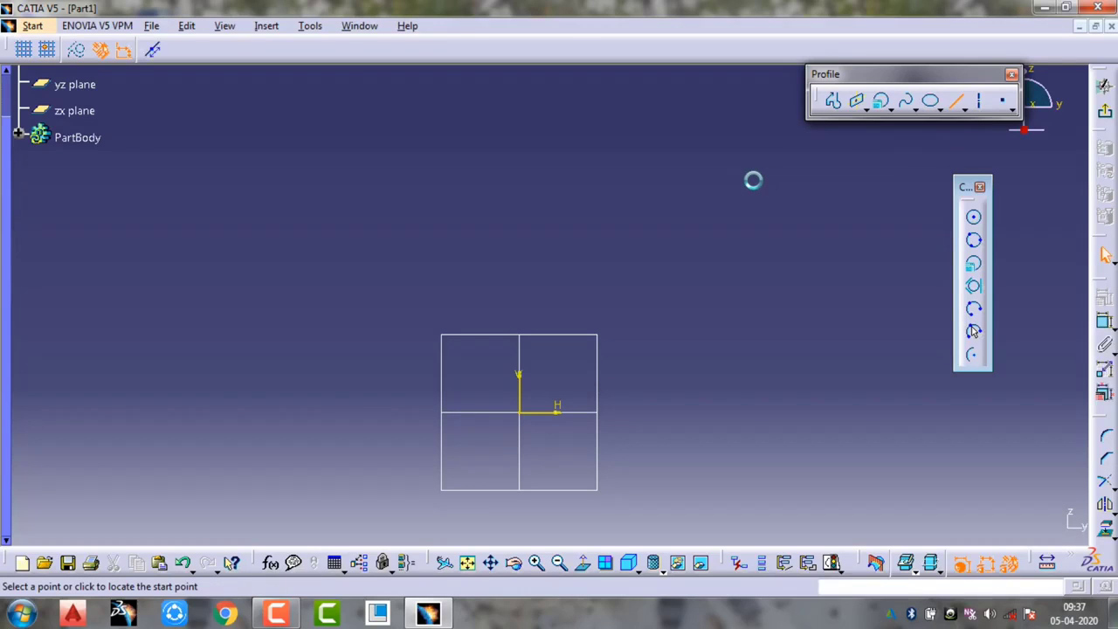
pyautogui.click(753, 180)
pyautogui.click(538, 304)
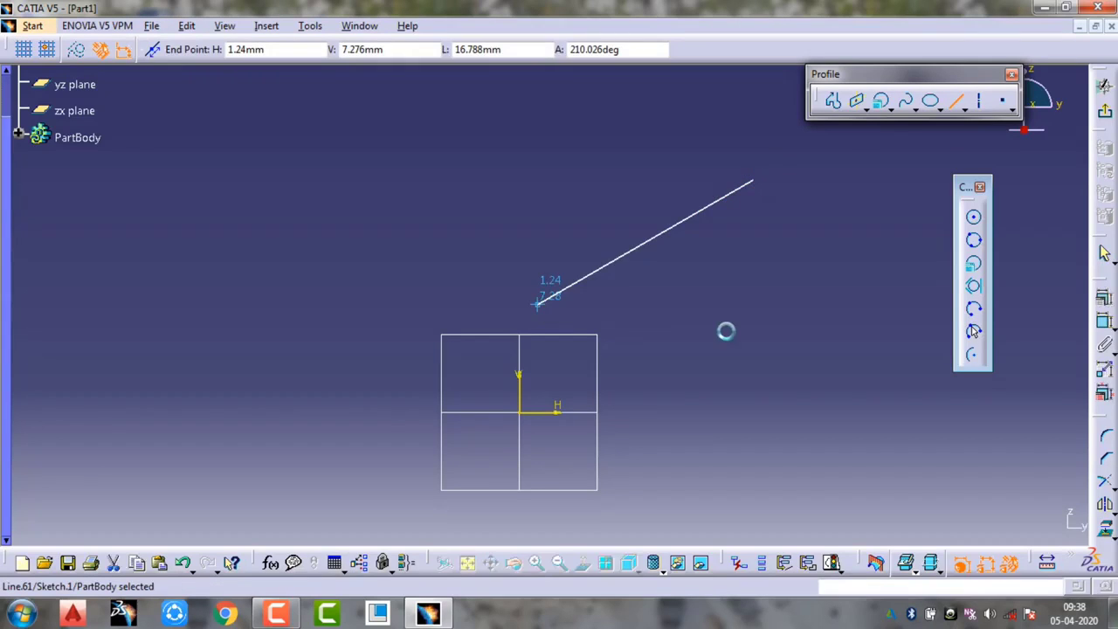
pyautogui.click(833, 102)
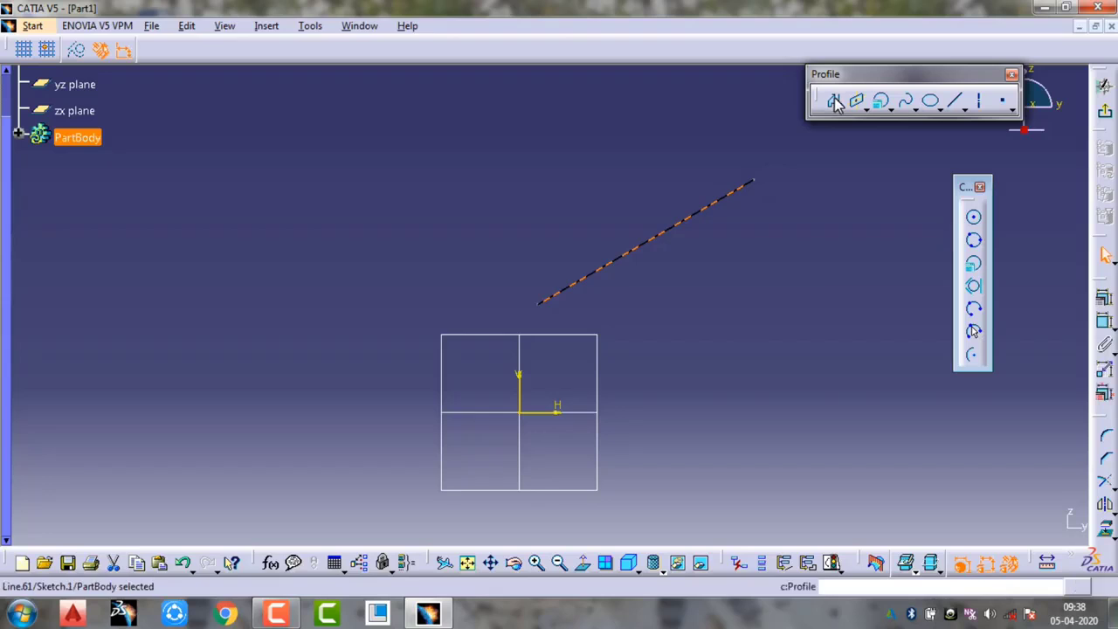
pyautogui.click(538, 304)
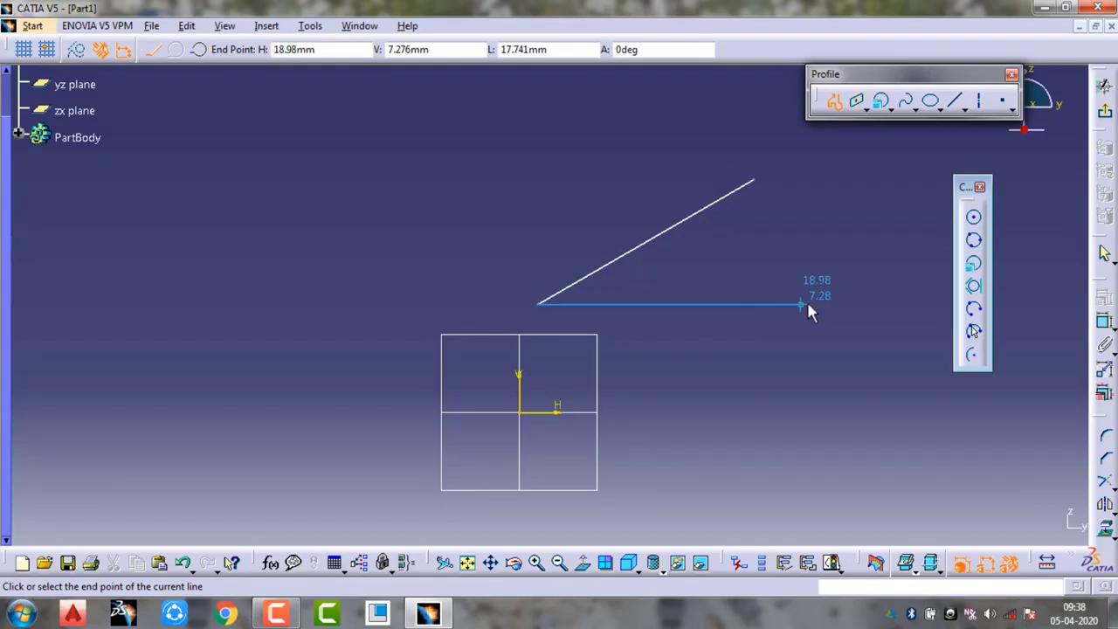
pyautogui.click(901, 301)
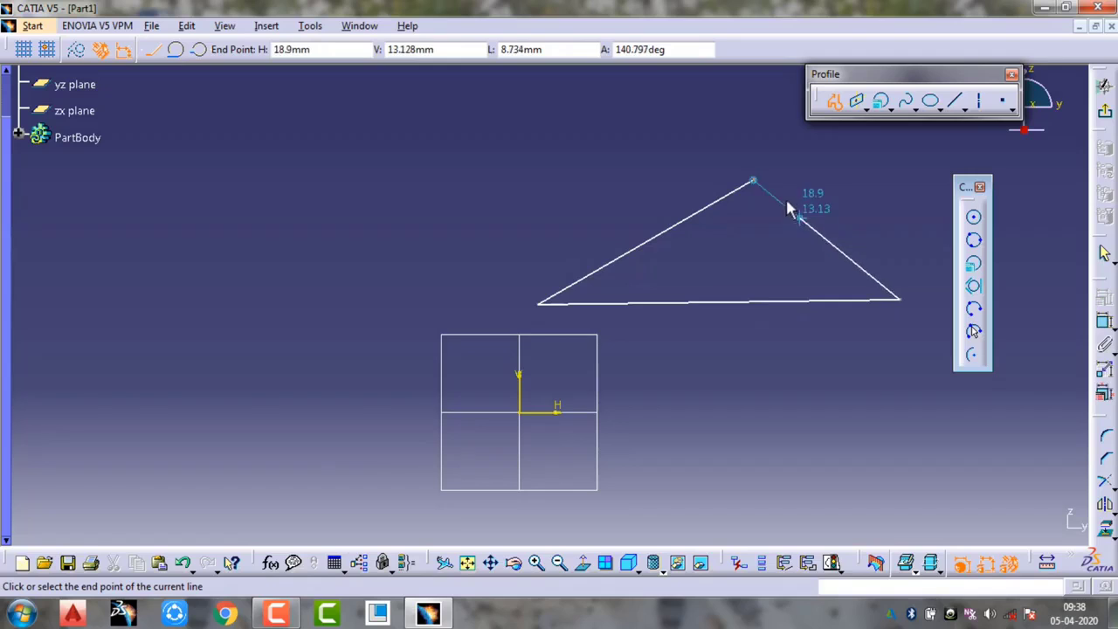
pyautogui.click(757, 181)
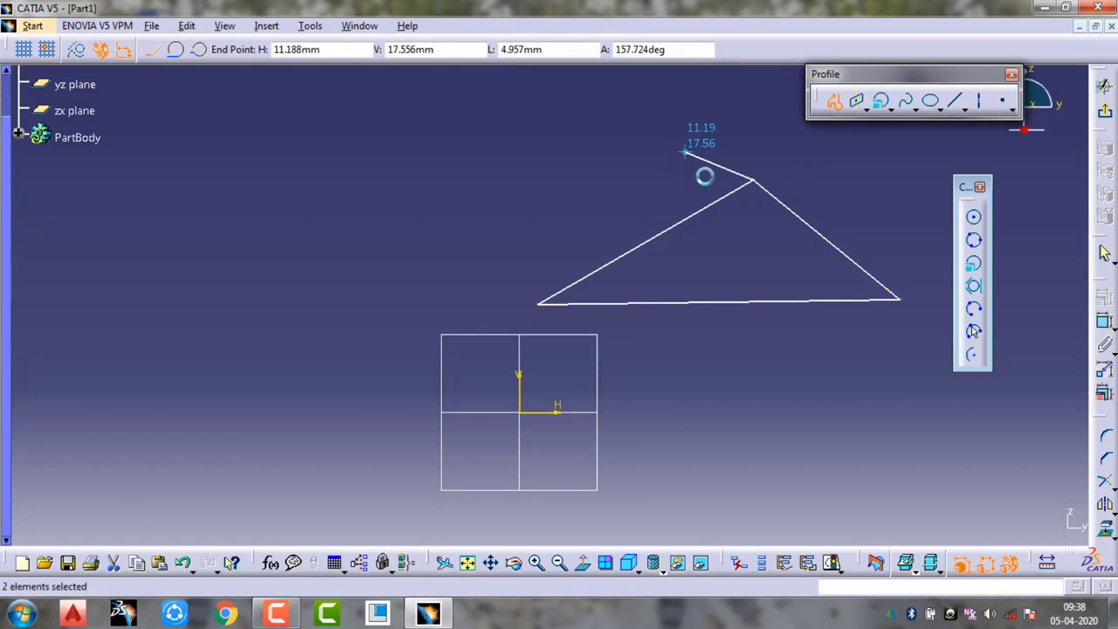
pyautogui.press('Escape')
# Create a Tri-Tangent Circle inside the triangle, tangent to all three of its sides
pyautogui.click(974, 289)
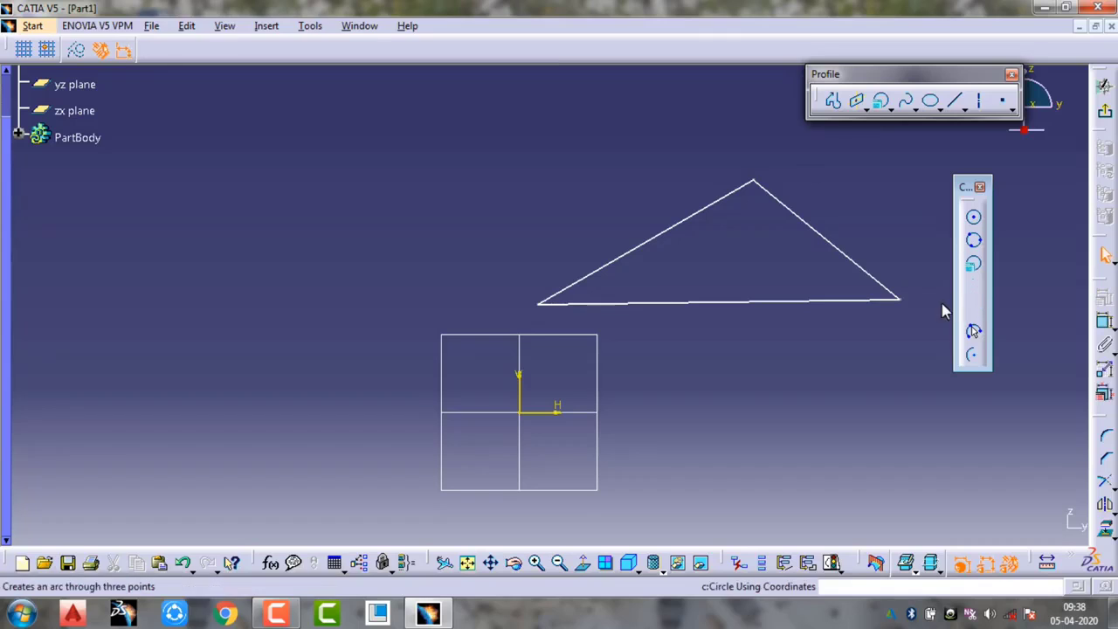
pyautogui.click(674, 232)
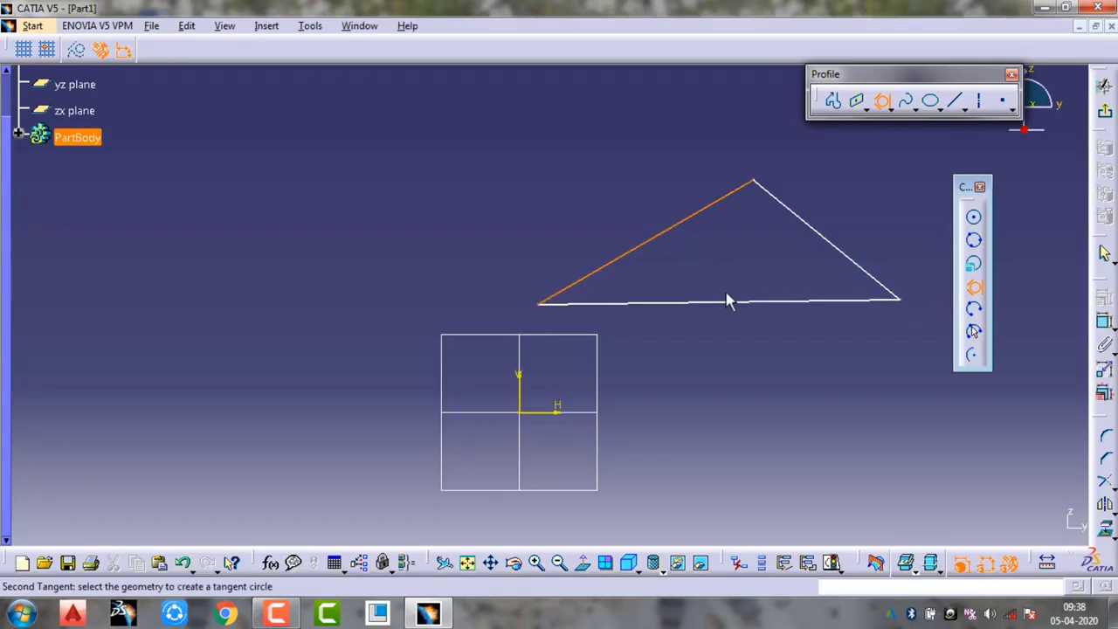
pyautogui.click(732, 303)
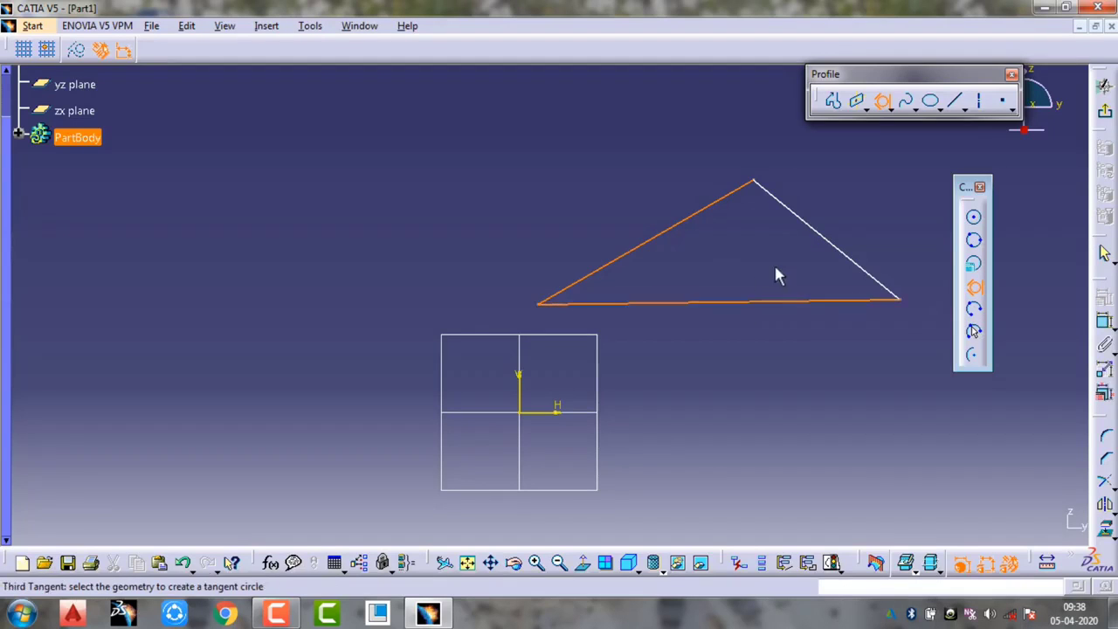
pyautogui.click(814, 236)
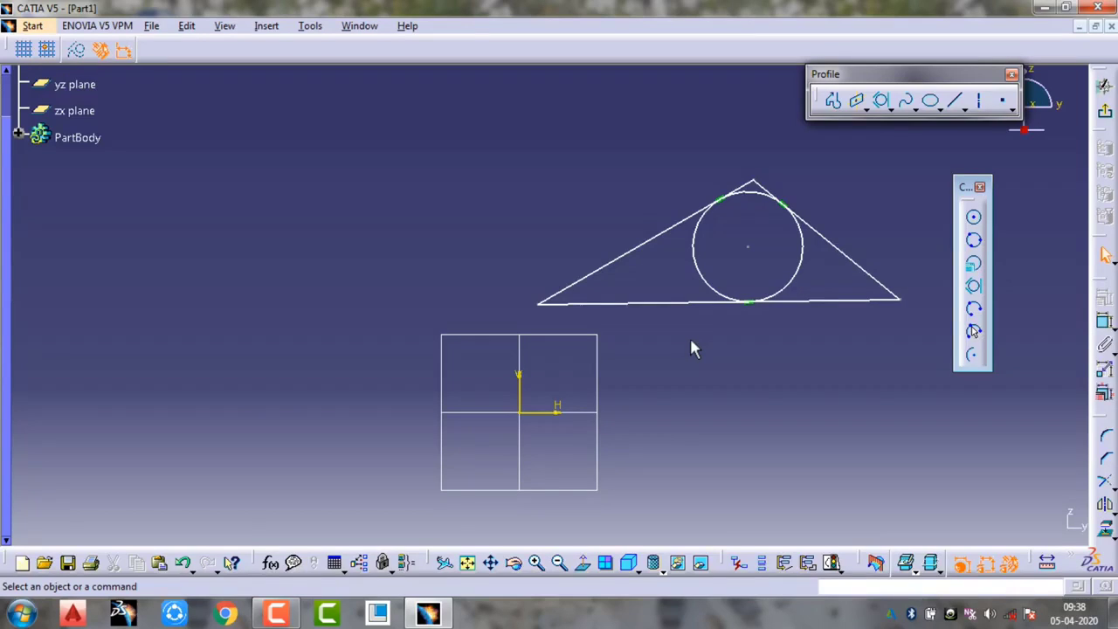
# Undo the tangent circle, the profile segments and the first line of the triangle
pyautogui.hotkey('ctrl', 'z')
pyautogui.hotkey('ctrl', 'z')
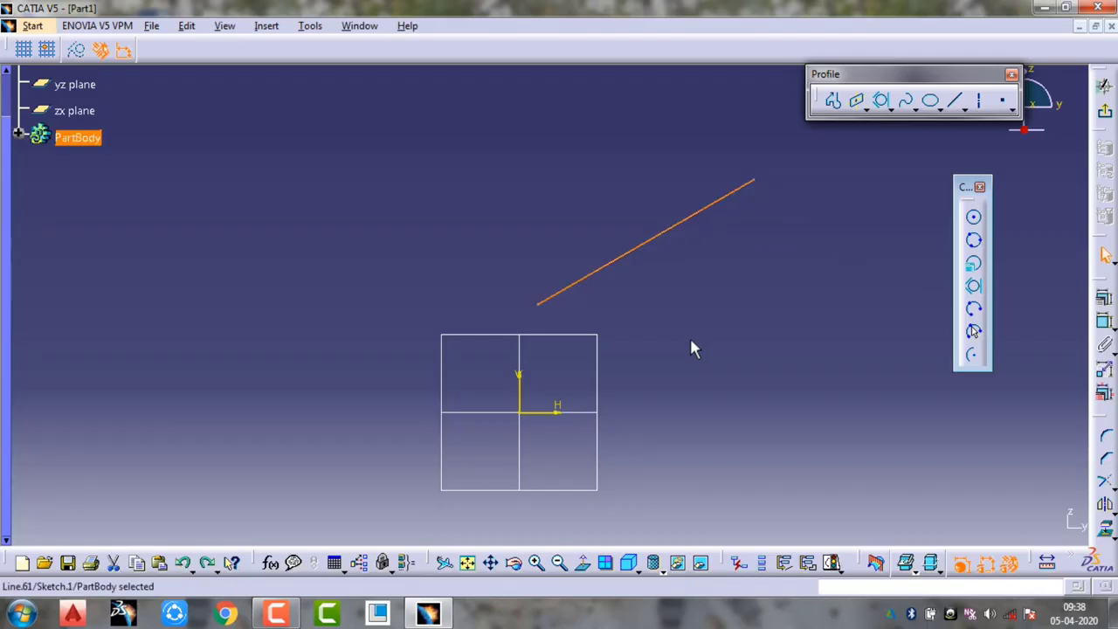
pyautogui.hotkey('ctrl', 'z')
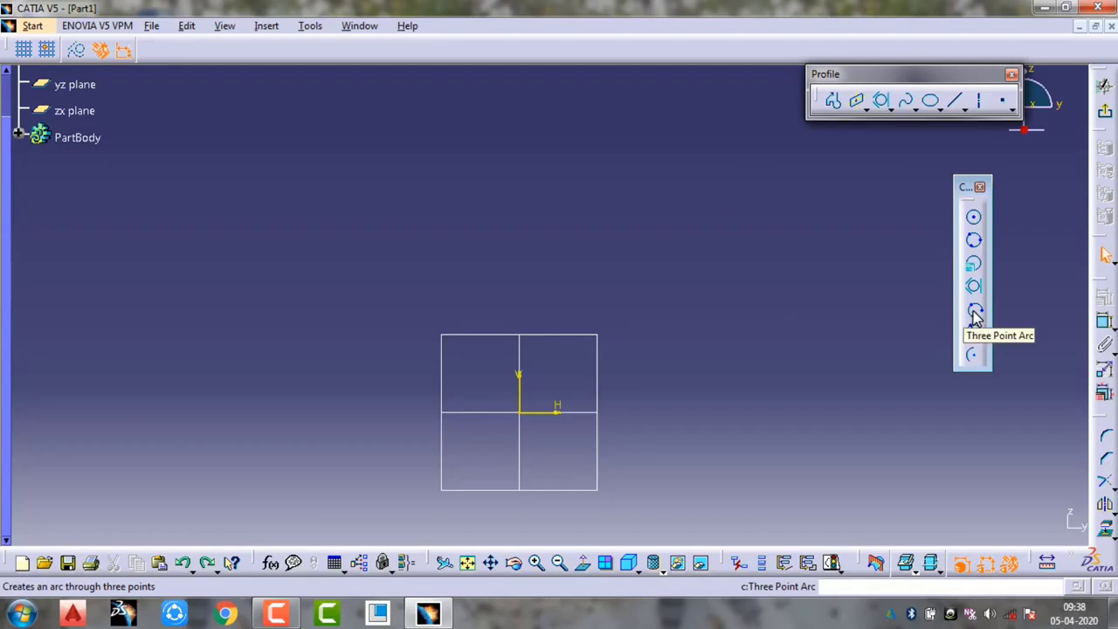
# Sketch a Three Point Arc from the V axis above the origin through about H 8.6 mm, V 14.1 mm, and undo it
pyautogui.click(976, 317)
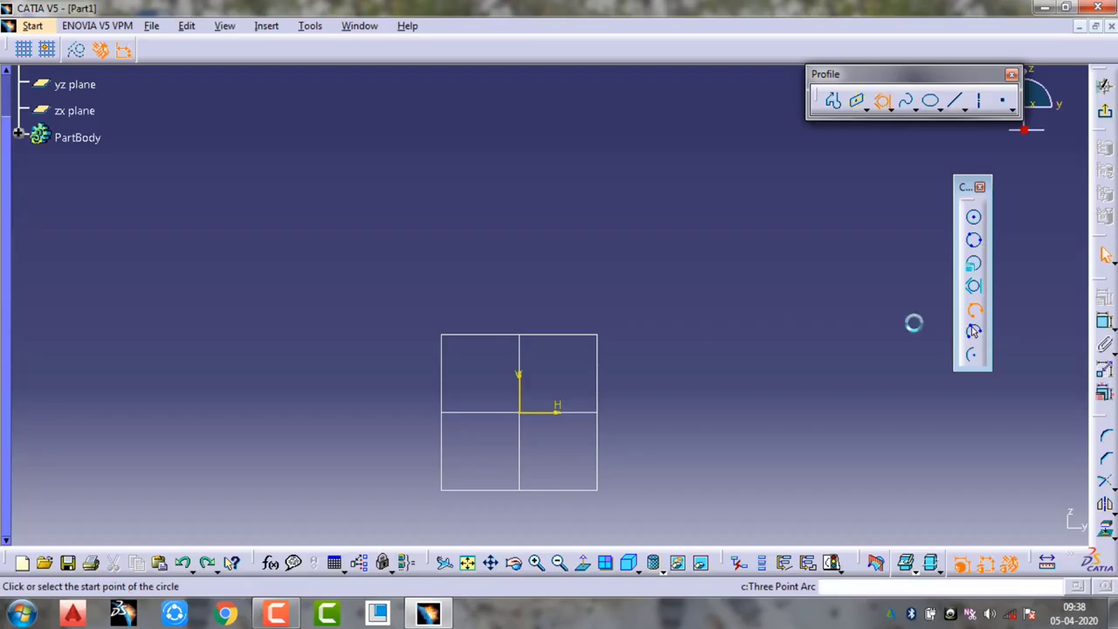
pyautogui.click(519, 309)
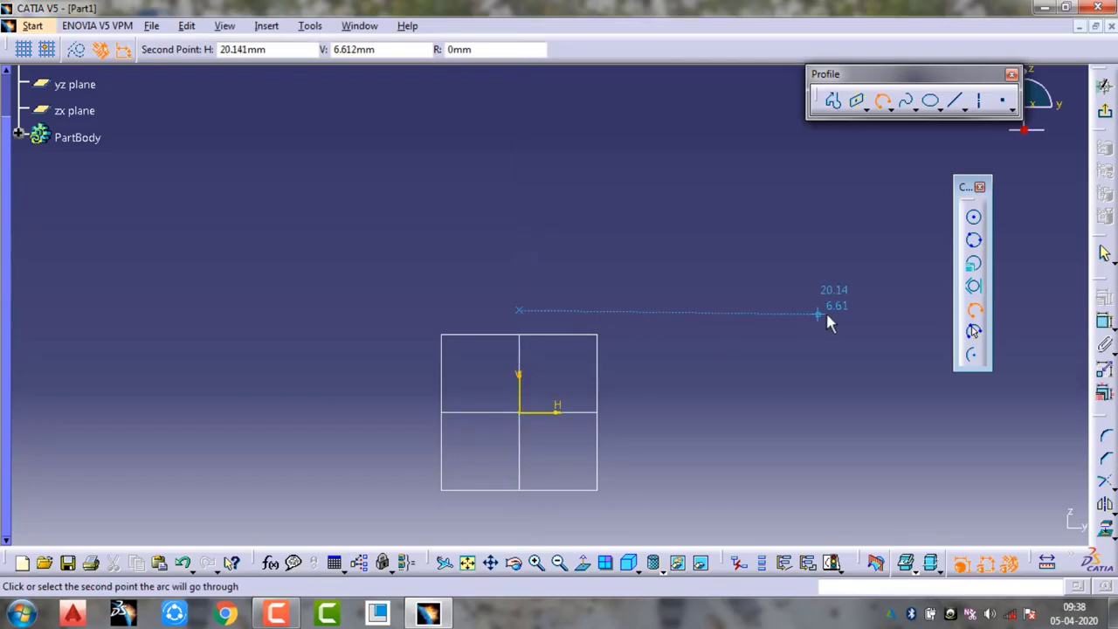
pyautogui.click(647, 206)
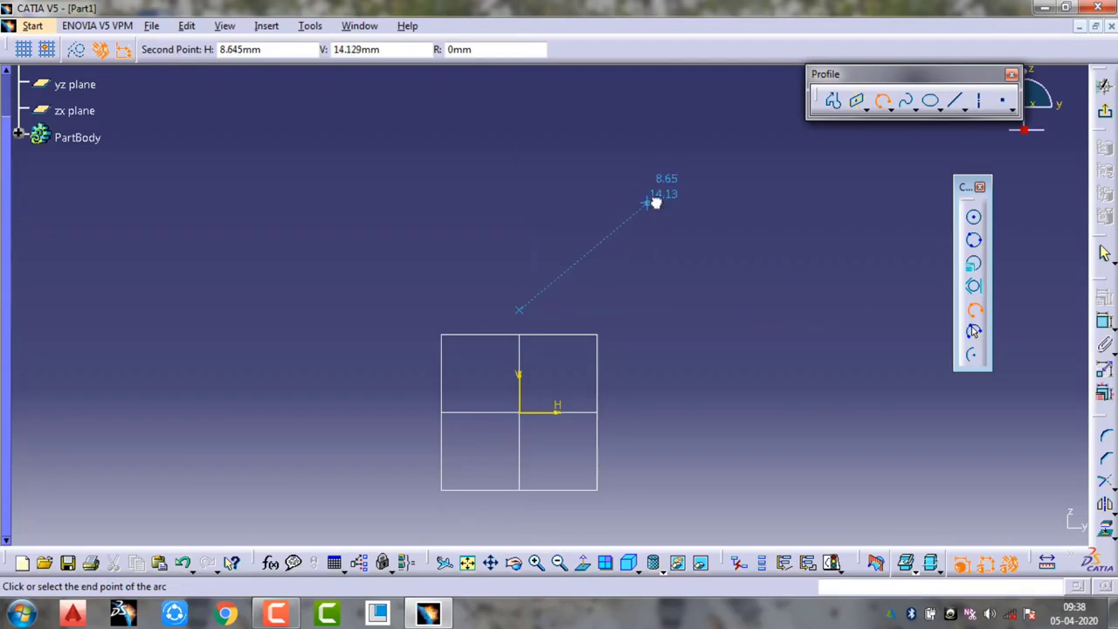
pyautogui.click(826, 289)
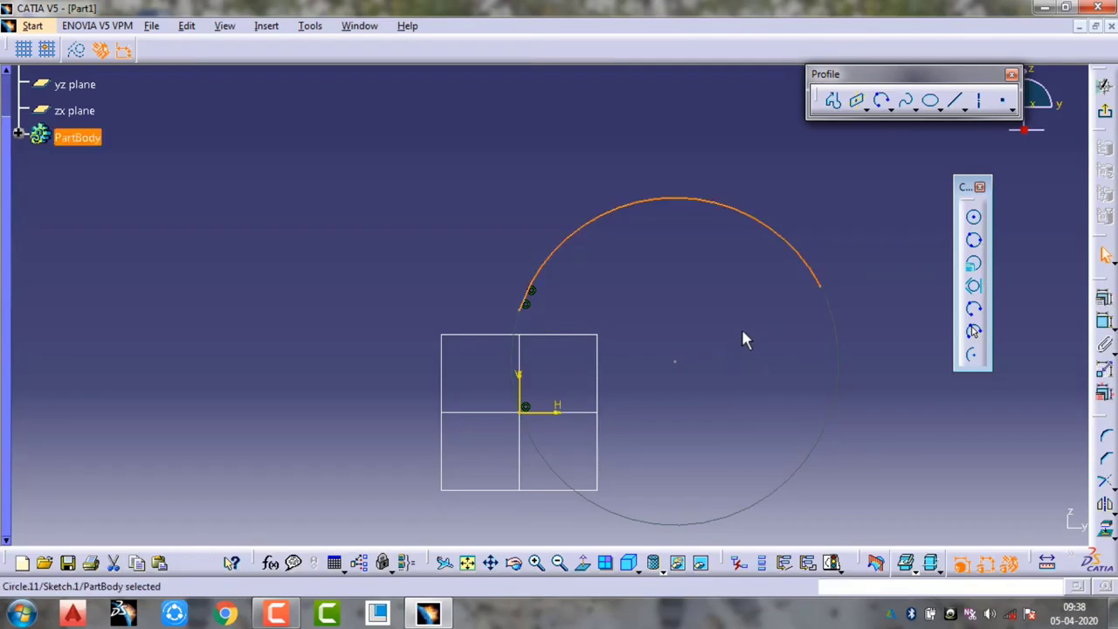
pyautogui.hotkey('ctrl', 'z')
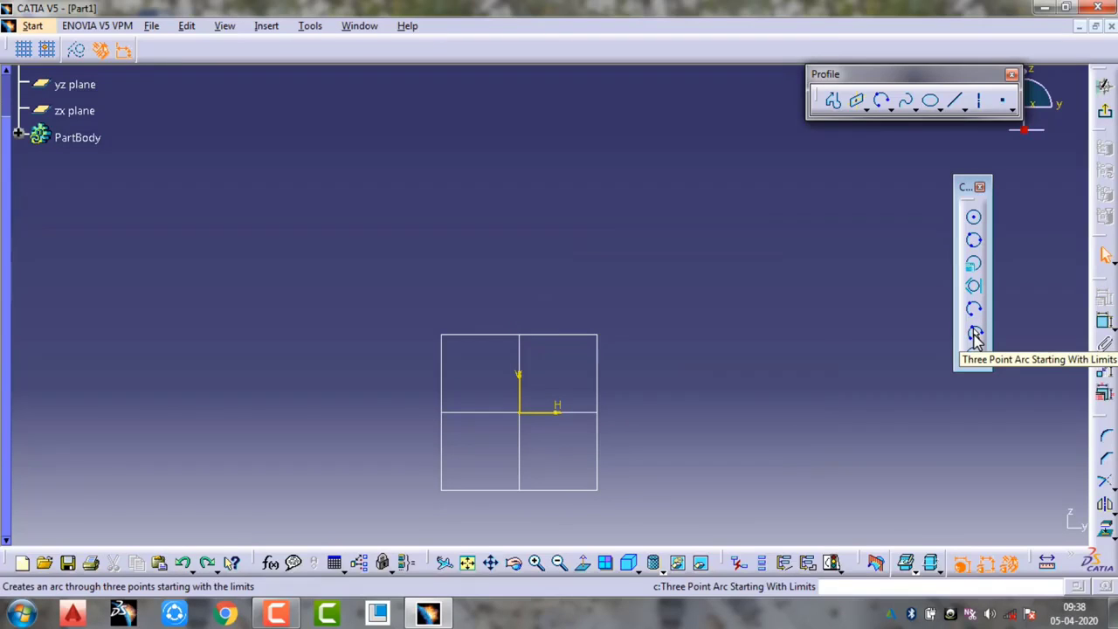
# Sketch a Three Point Arc Starting With Limits above the origin, with roughly level end points and an upward bulge
pyautogui.click(975, 335)
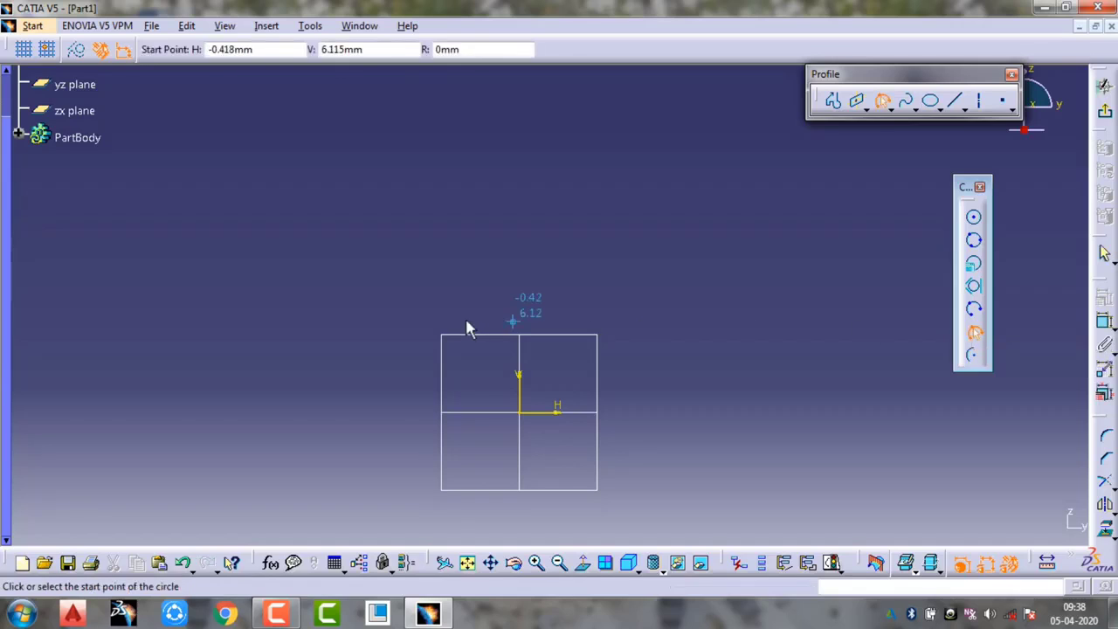
pyautogui.click(628, 308)
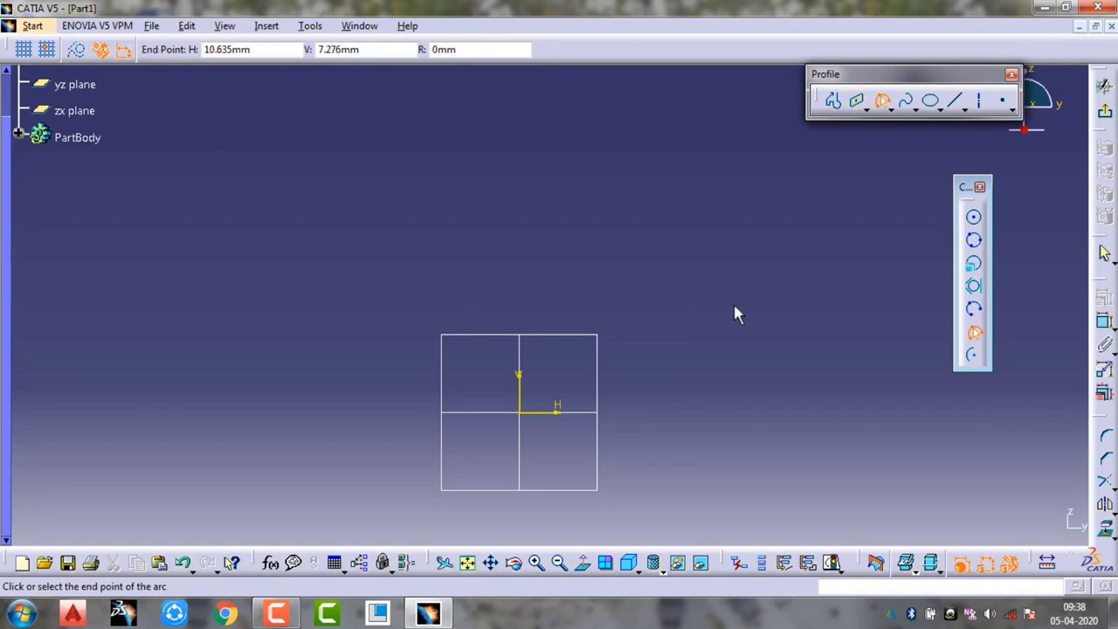
pyautogui.click(767, 305)
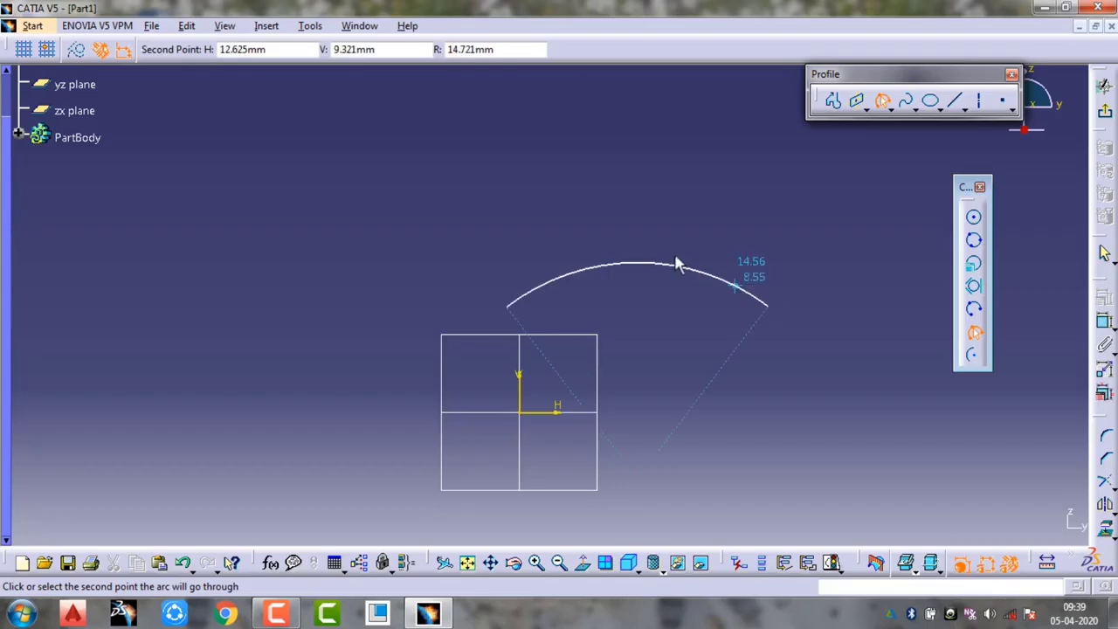
pyautogui.click(649, 216)
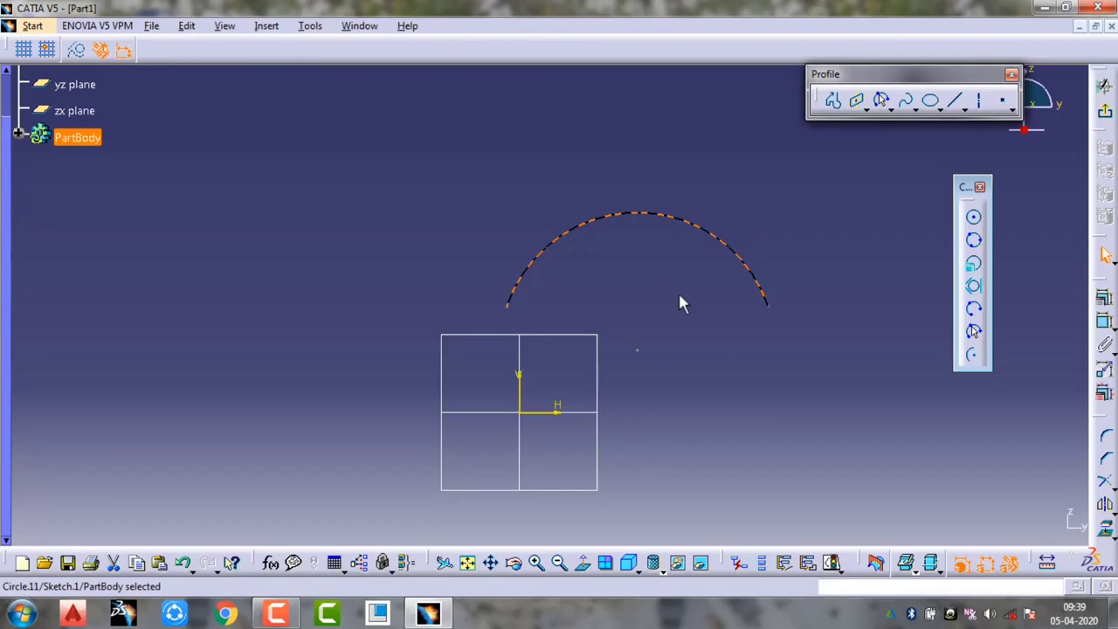
pyautogui.click(666, 314)
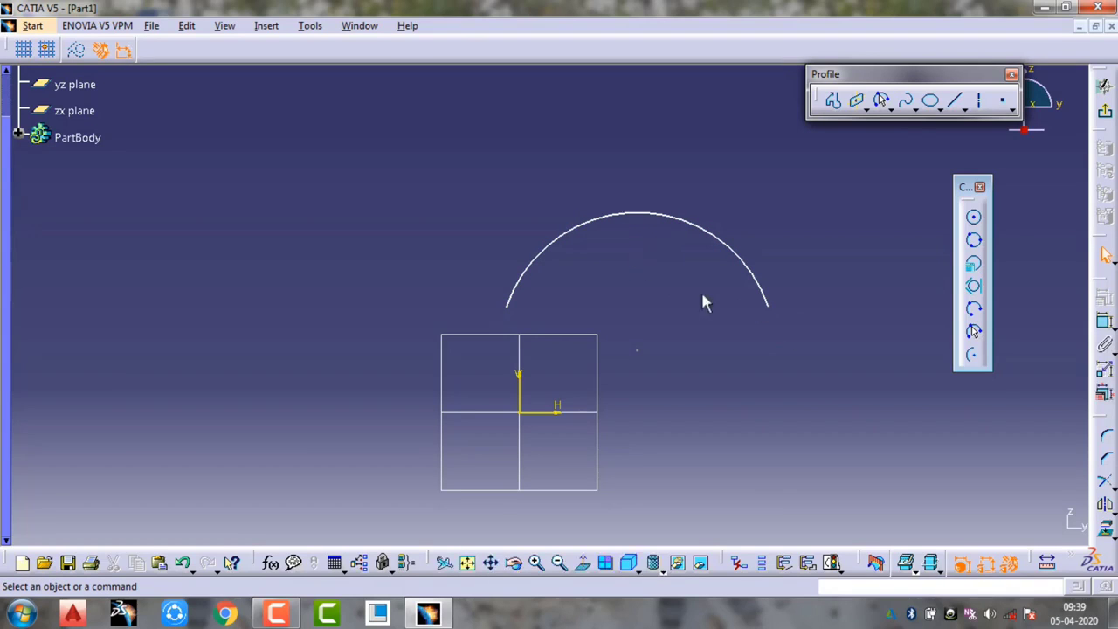
# Sketch a Three Point Arc starting at about H 10.4, V -0.4 mm, through about H 17.6, V 4 mm, and ending farther along at the starting height
pyautogui.click(974, 310)
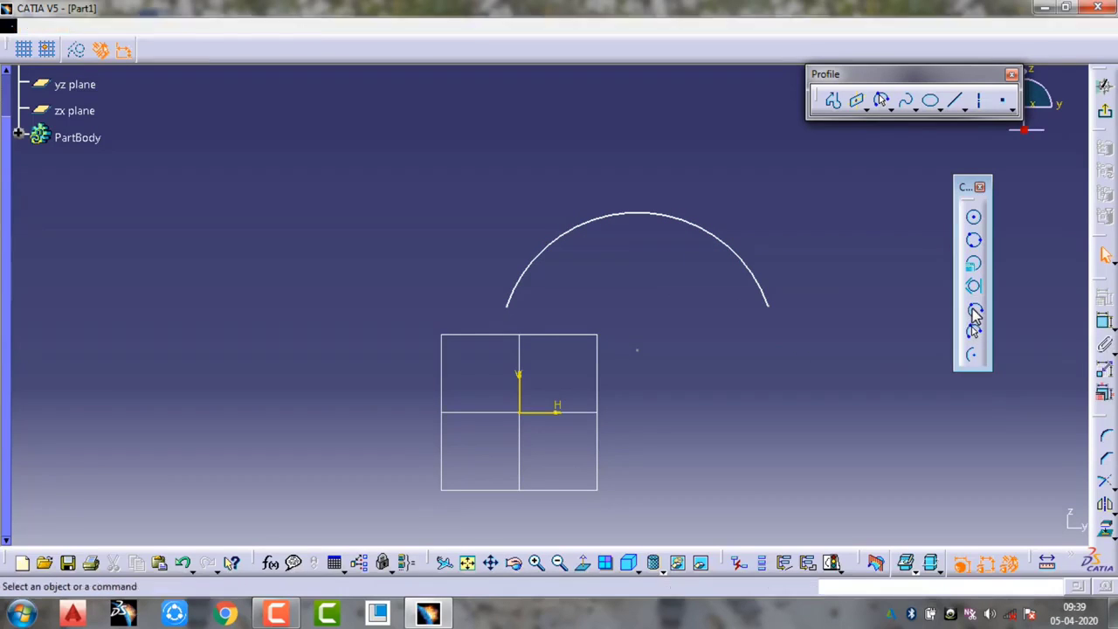
pyautogui.click(673, 417)
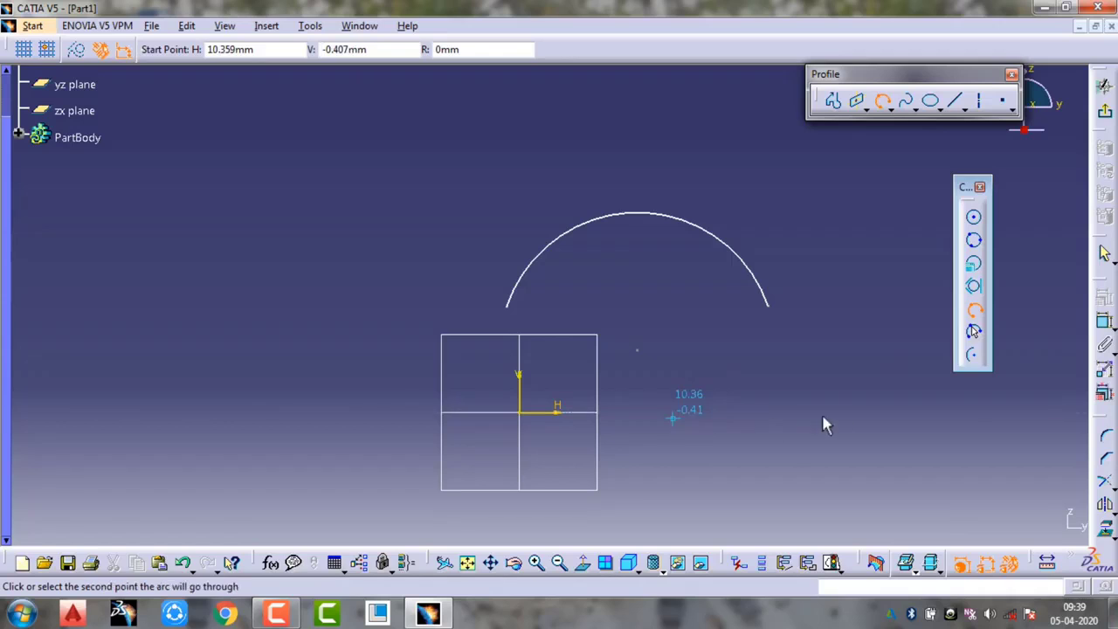
pyautogui.click(780, 351)
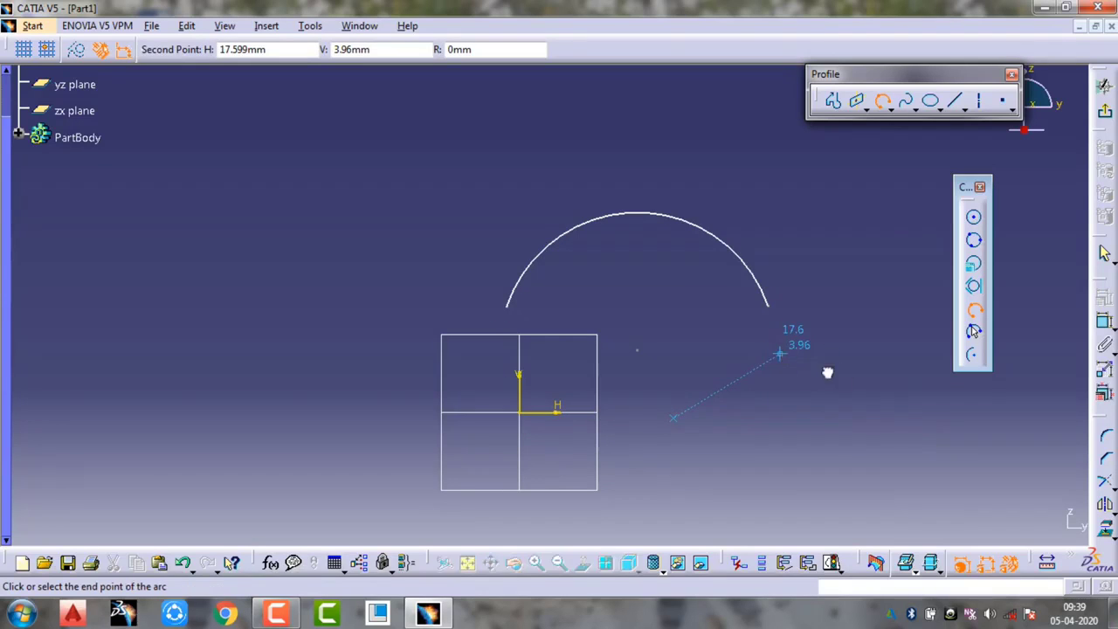
pyautogui.click(947, 417)
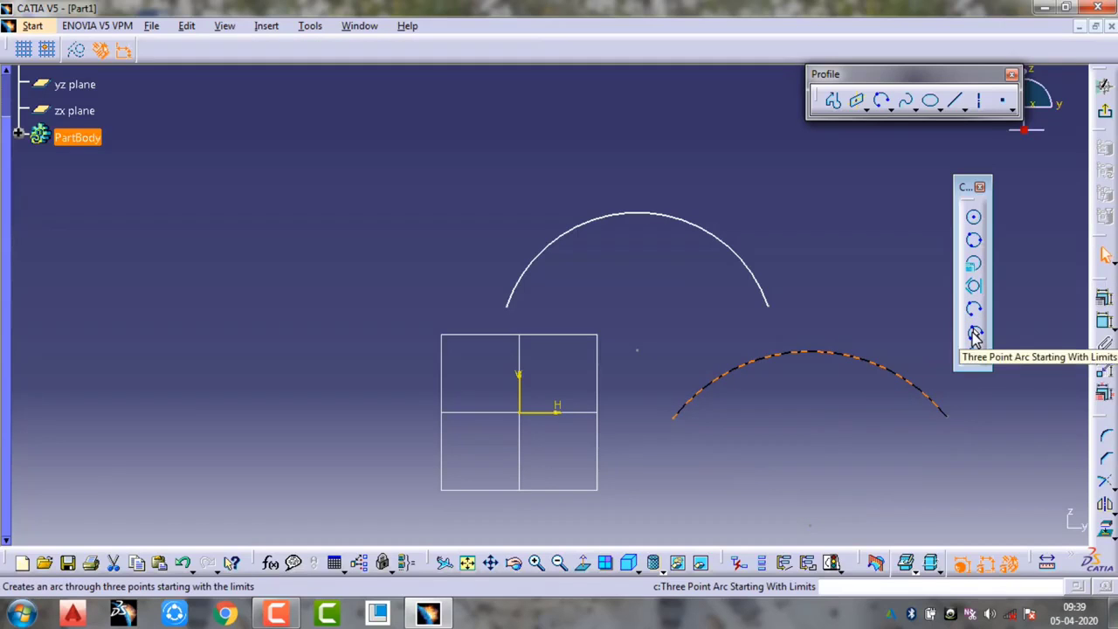
# Sketch an upward-bulging Three Point Arc Starting With Limits in the negative-H, positive-V quadrant, with its second limit at about H -7.4, V 5.4 mm
pyautogui.click(975, 334)
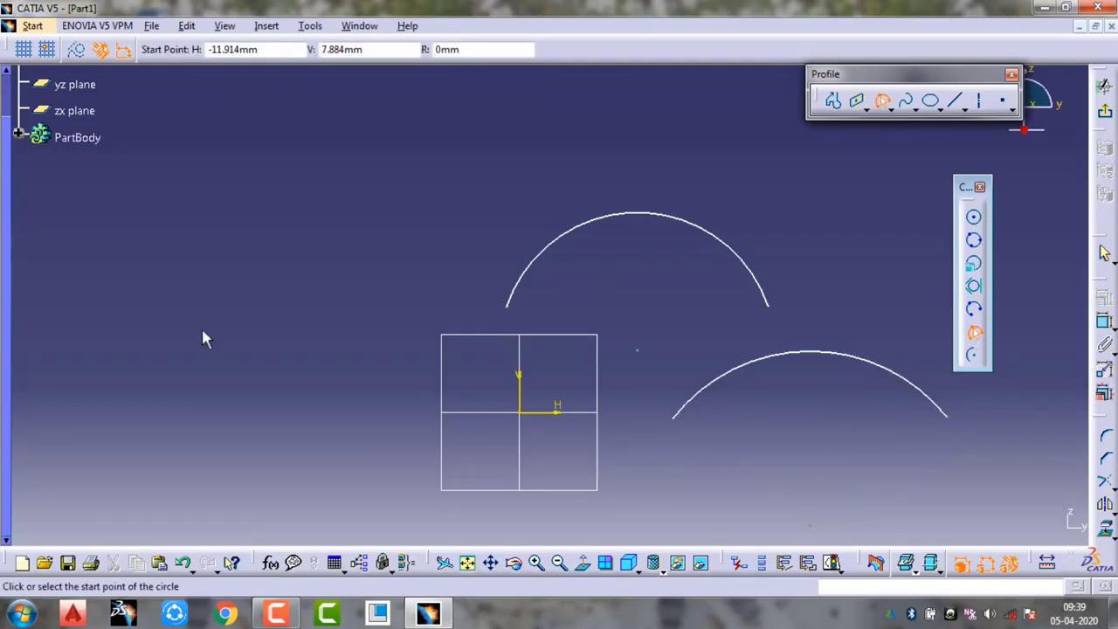
pyautogui.click(179, 331)
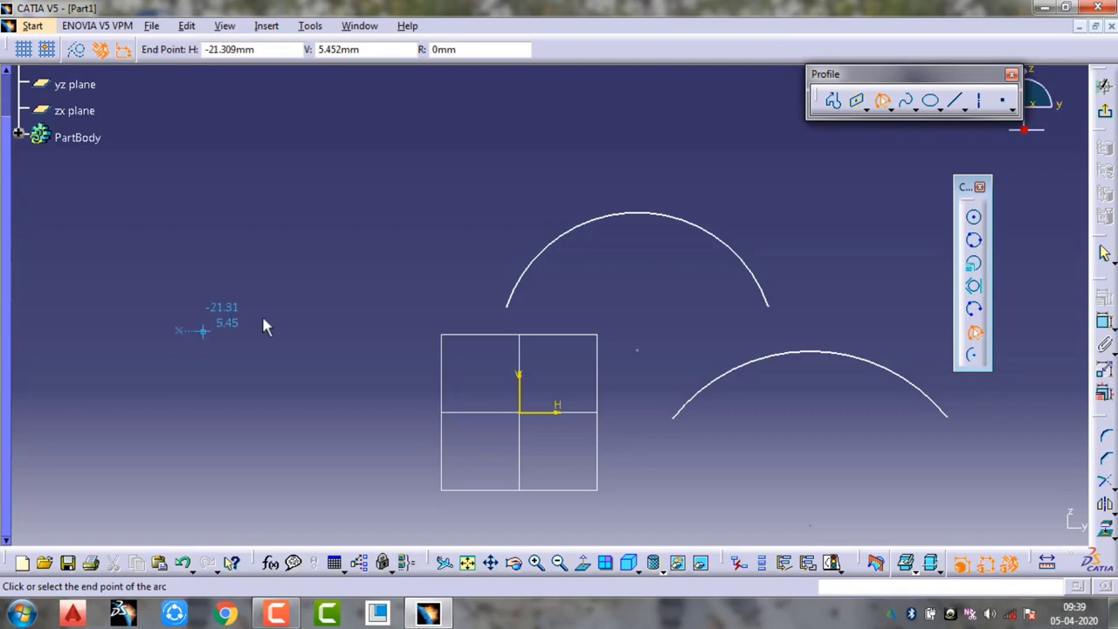
pyautogui.click(411, 332)
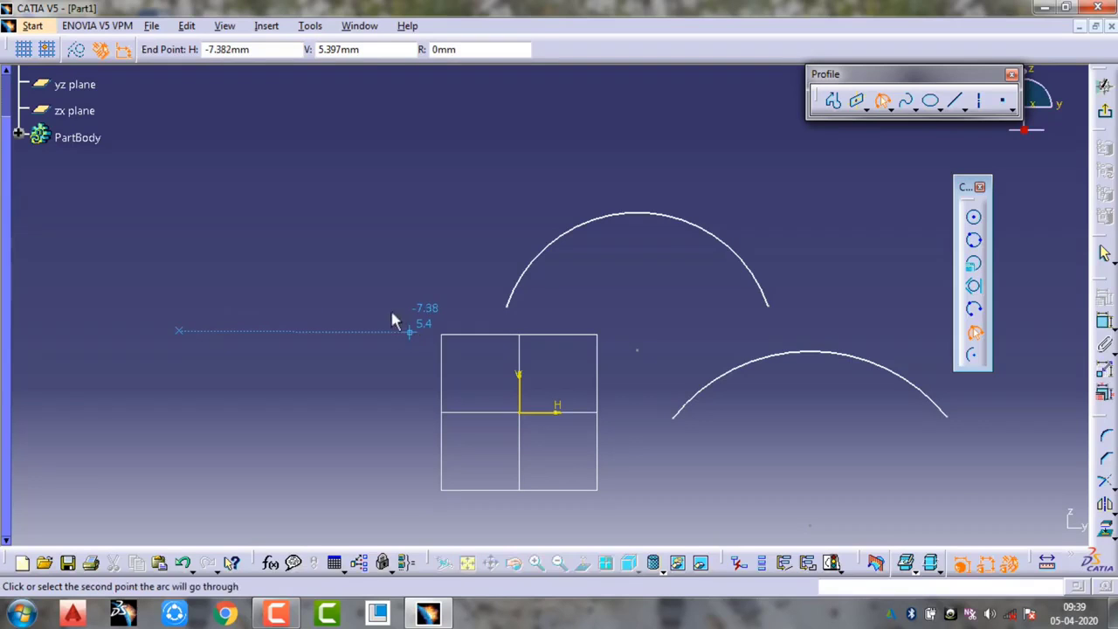
pyautogui.click(318, 242)
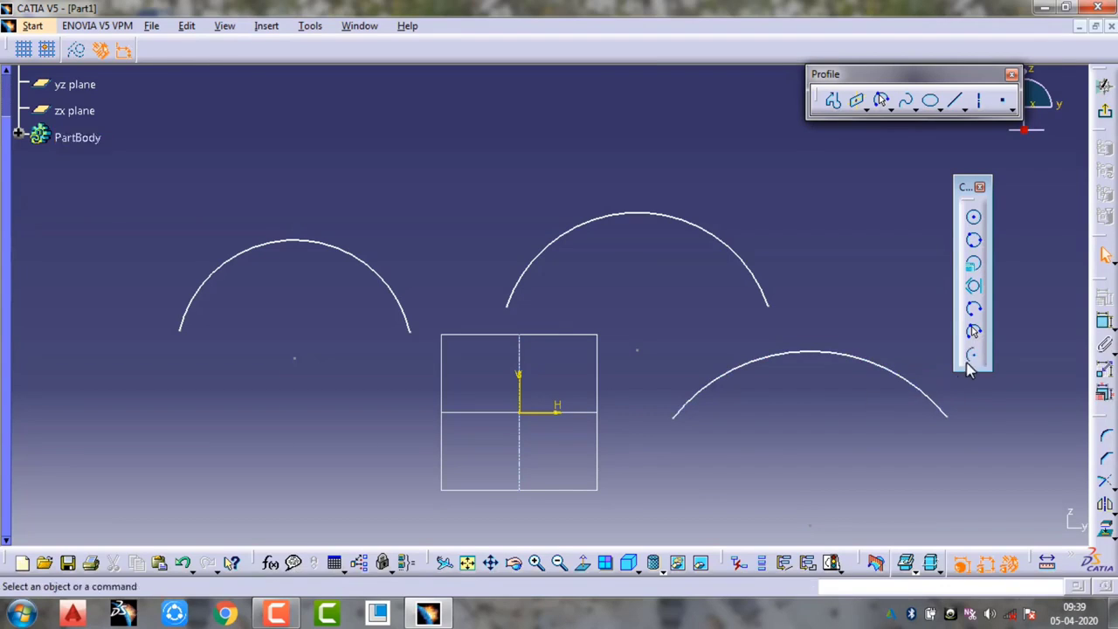
# Sketch an Arc centred on the origin with a radius of about 8 mm, sweeping roughly a half circle above the H axis
pyautogui.click(973, 356)
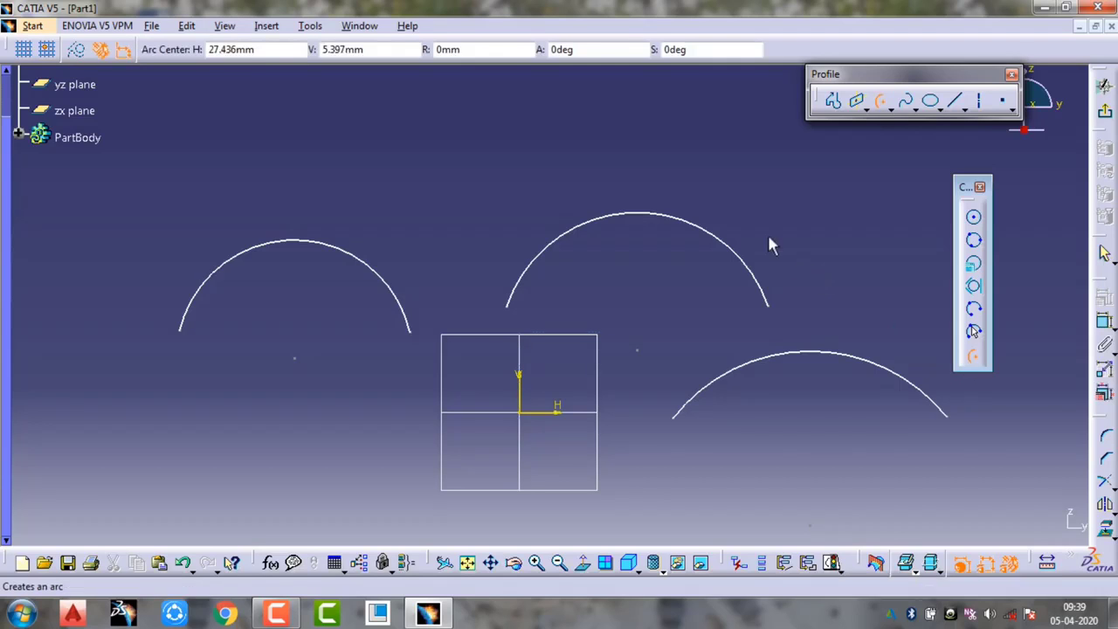
pyautogui.click(521, 411)
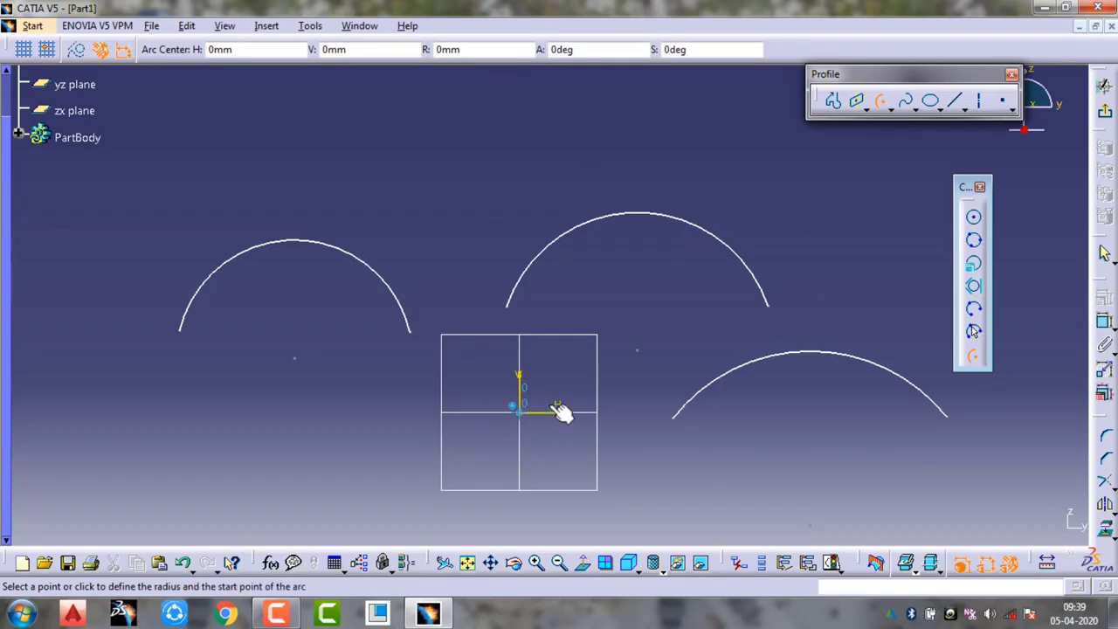
pyautogui.click(637, 425)
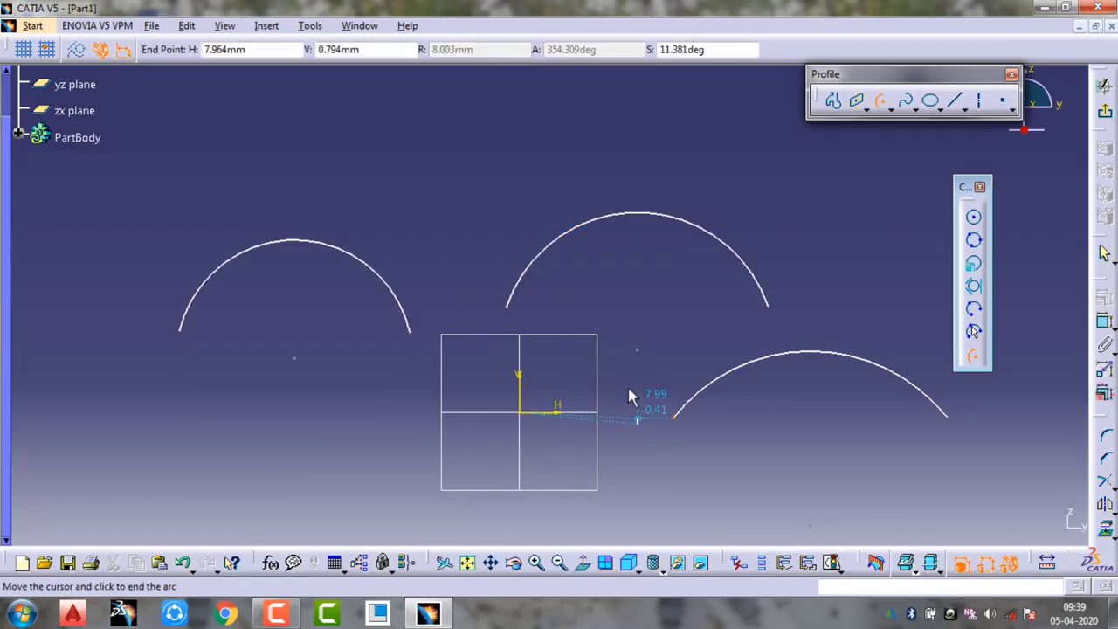
pyautogui.click(385, 424)
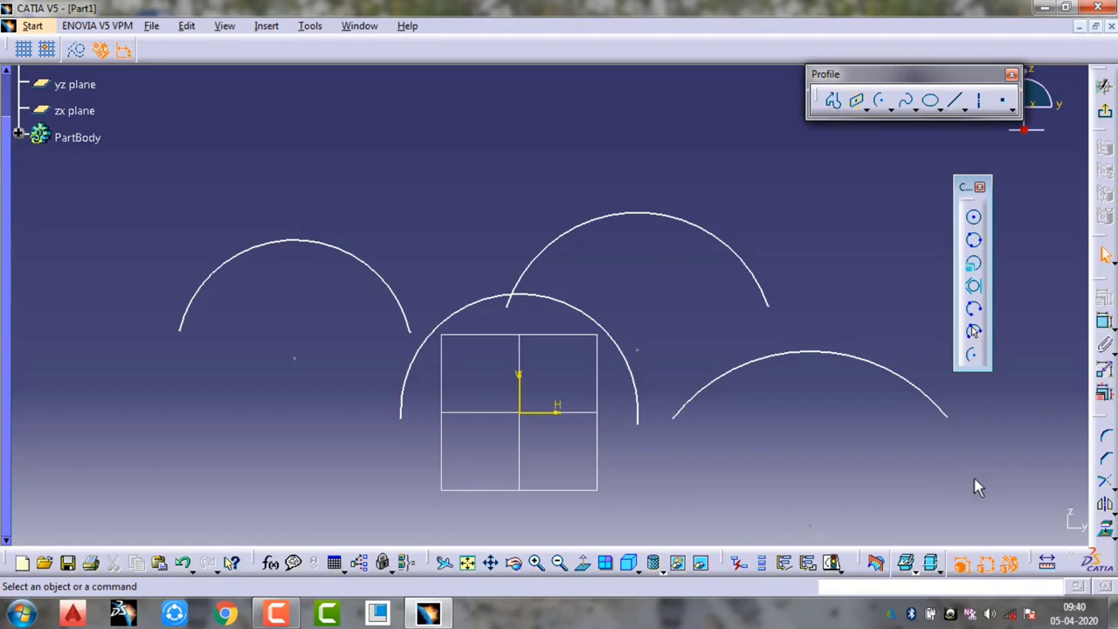
# Close the floating set of circle and arc tools and delete all the arcs from the sketch
pyautogui.click(890, 110)
pyautogui.click(870, 164)
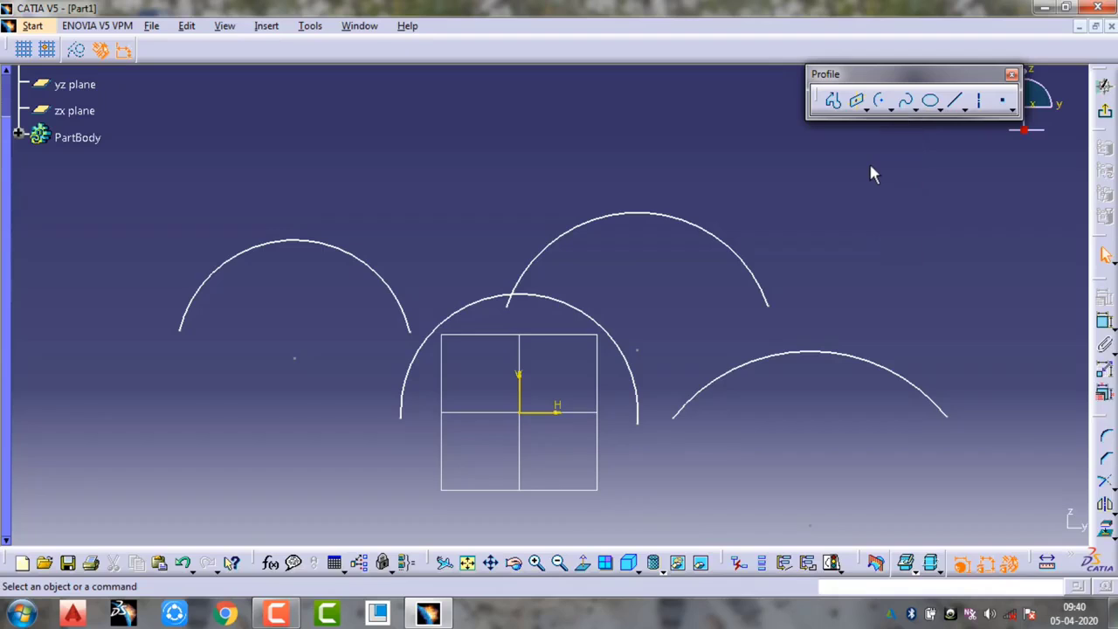
pyautogui.moveTo(1012, 463)
pyautogui.mouseDown()
pyautogui.moveTo(300, 170)
pyautogui.moveTo(73, 159)
pyautogui.mouseUp()
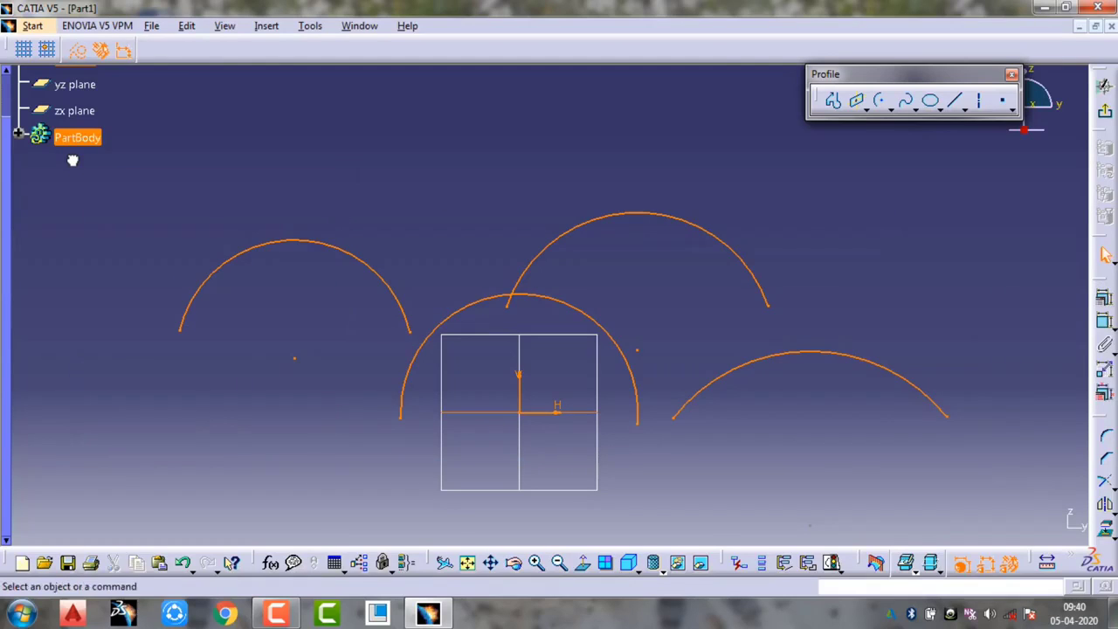
pyautogui.press('Delete')
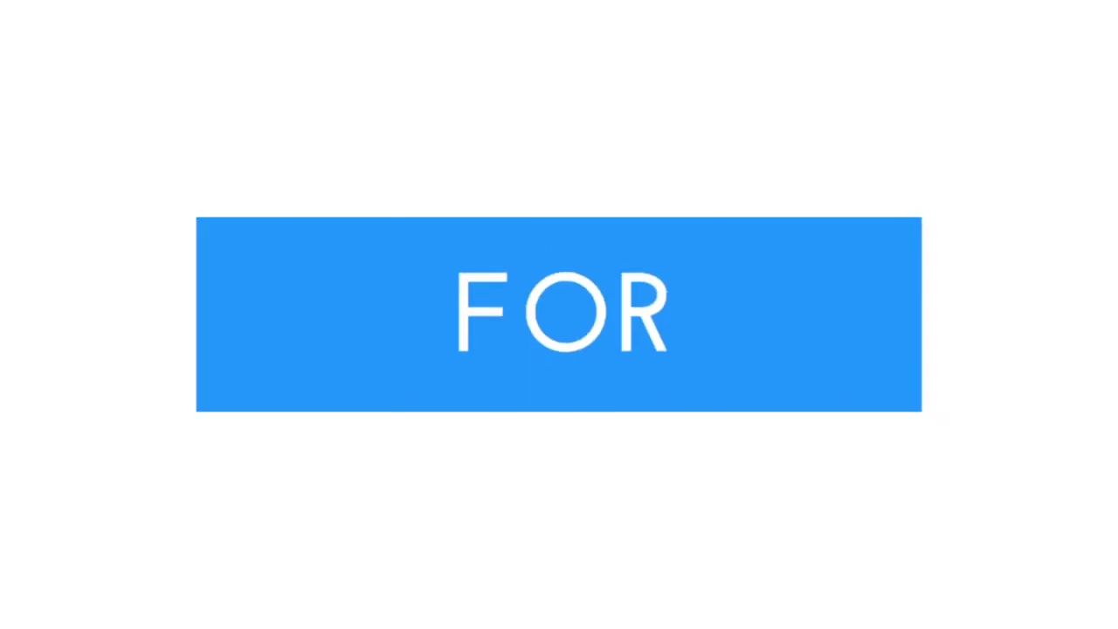
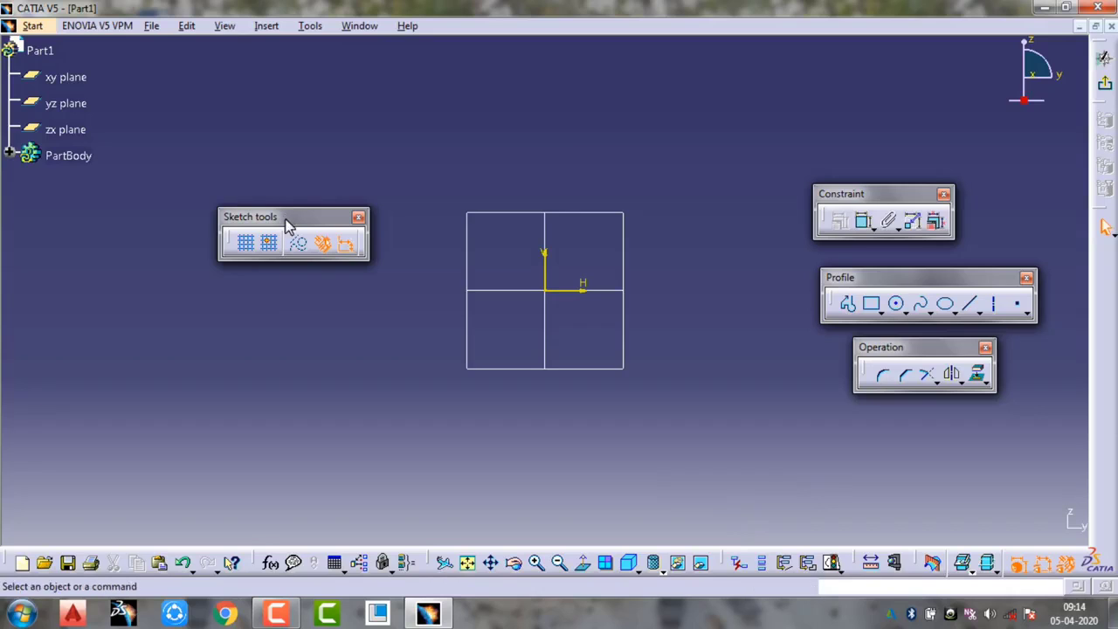
# Dock the floating Sketch tools and Profile toolbars in the horizontal toolbar row, and the Constraint and Operation toolbars in the vertical one
pyautogui.moveTo(288, 225)
pyautogui.mouseDown()
pyautogui.moveTo(50, 44)
pyautogui.moveTo(59, 40)
pyautogui.mouseUp()
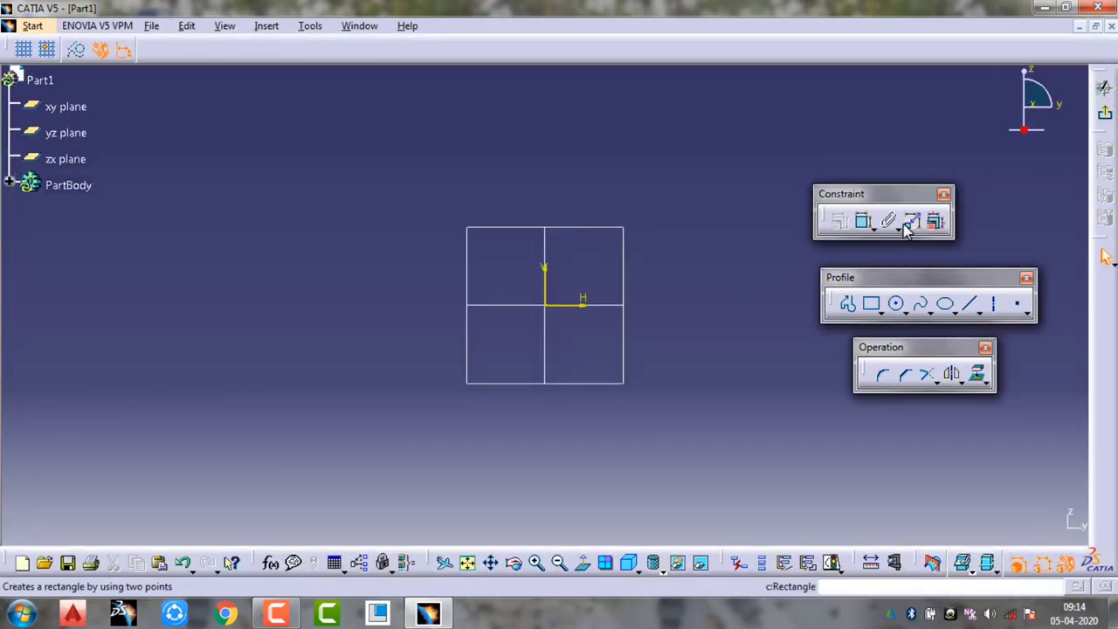
pyautogui.moveTo(918, 284); pyautogui.dragTo(924, 50)
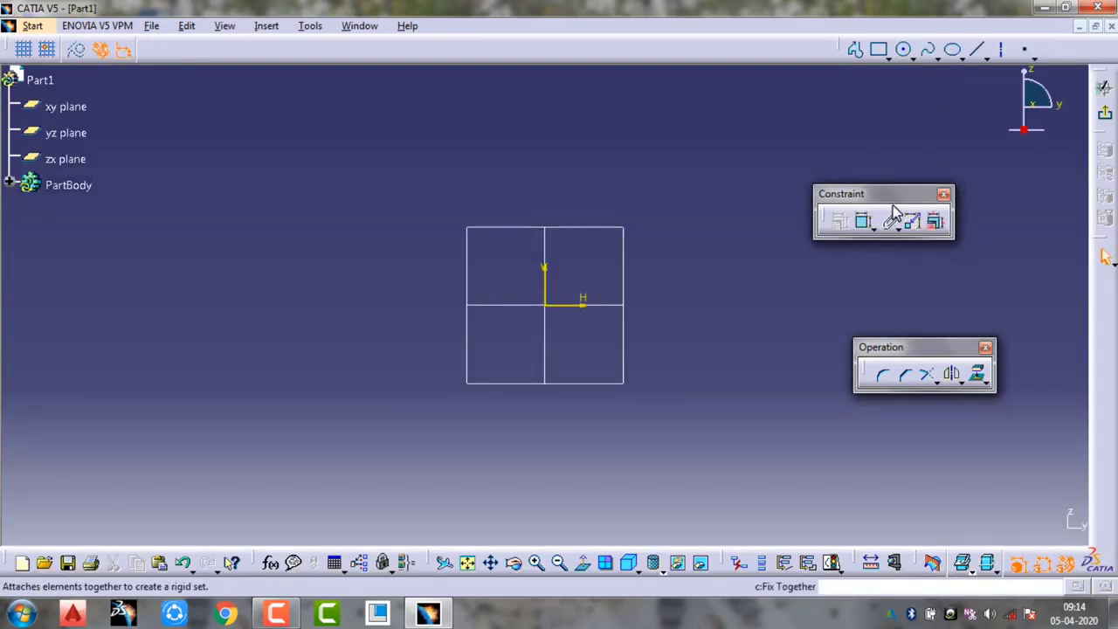
pyautogui.moveTo(889, 204); pyautogui.dragTo(1109, 319)
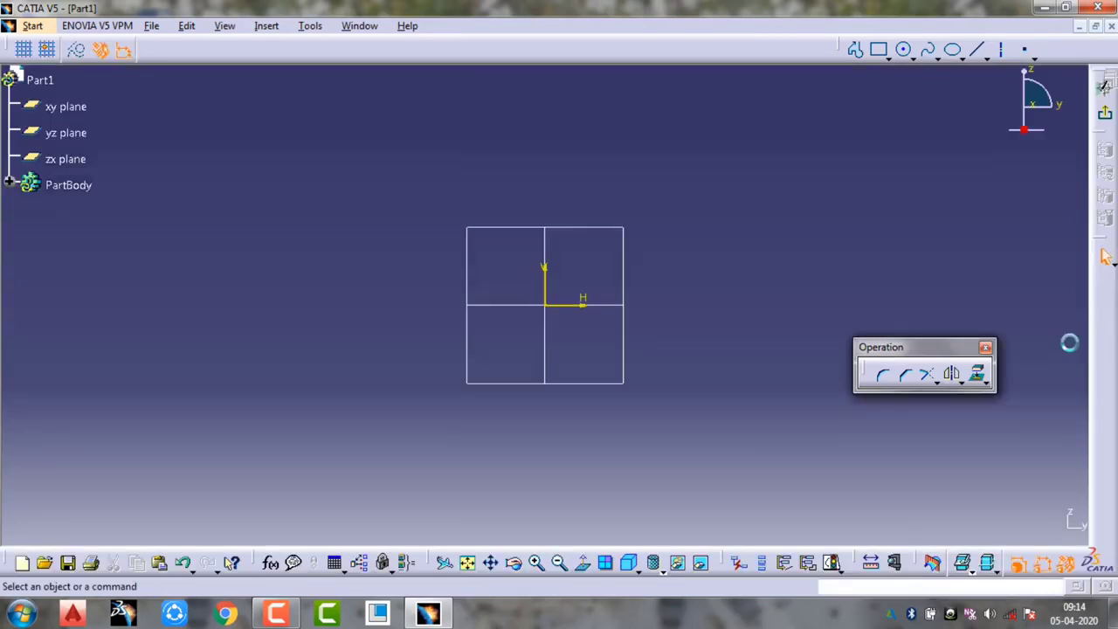
pyautogui.moveTo(923, 347); pyautogui.dragTo(1111, 449)
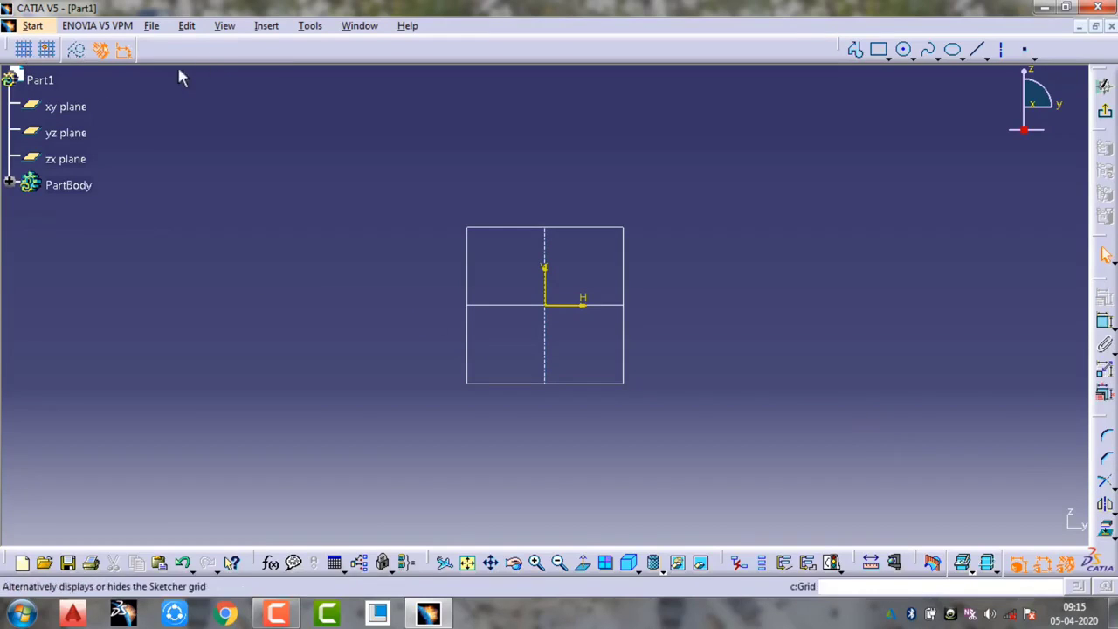
# Display the sketch grid and turn on Snap to Point
pyautogui.click(23, 55)
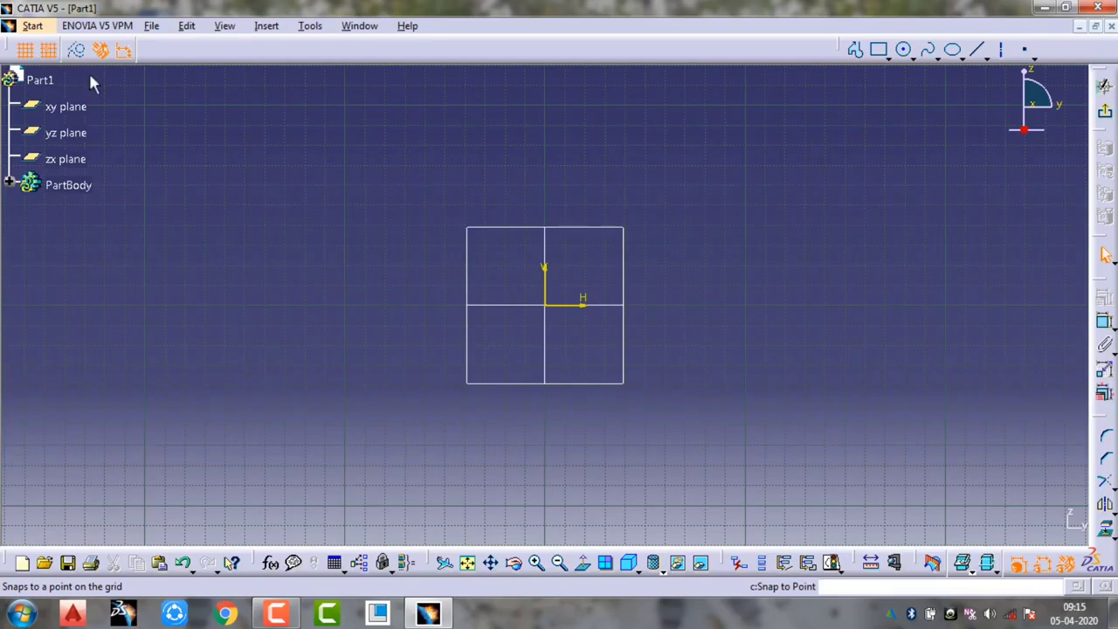
pyautogui.middleClick(554, 265)
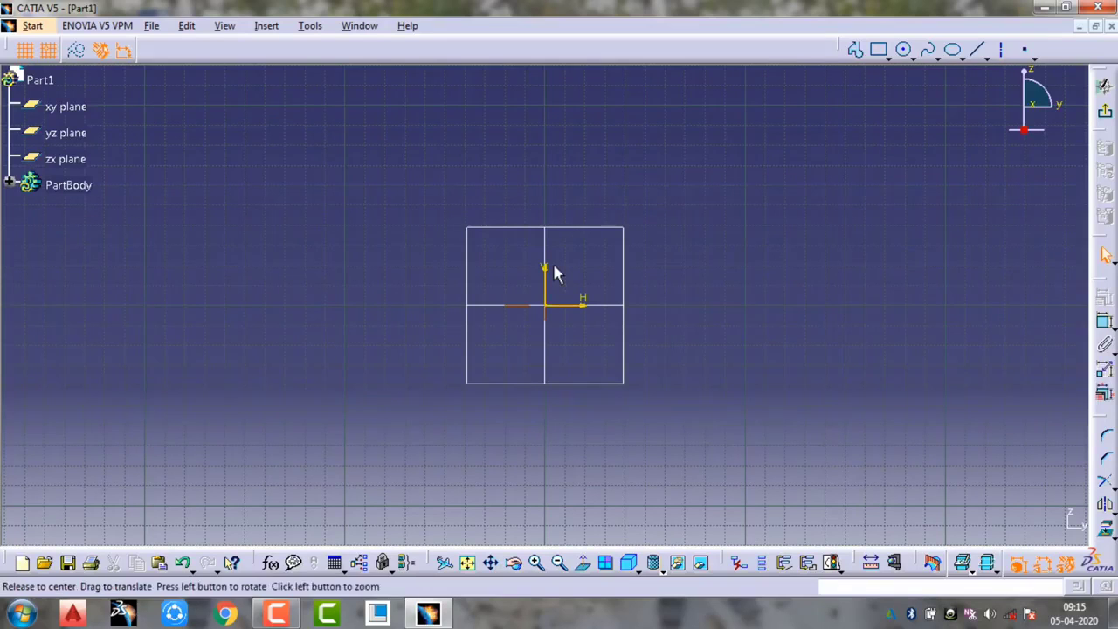
pyautogui.middleClick(553, 265)
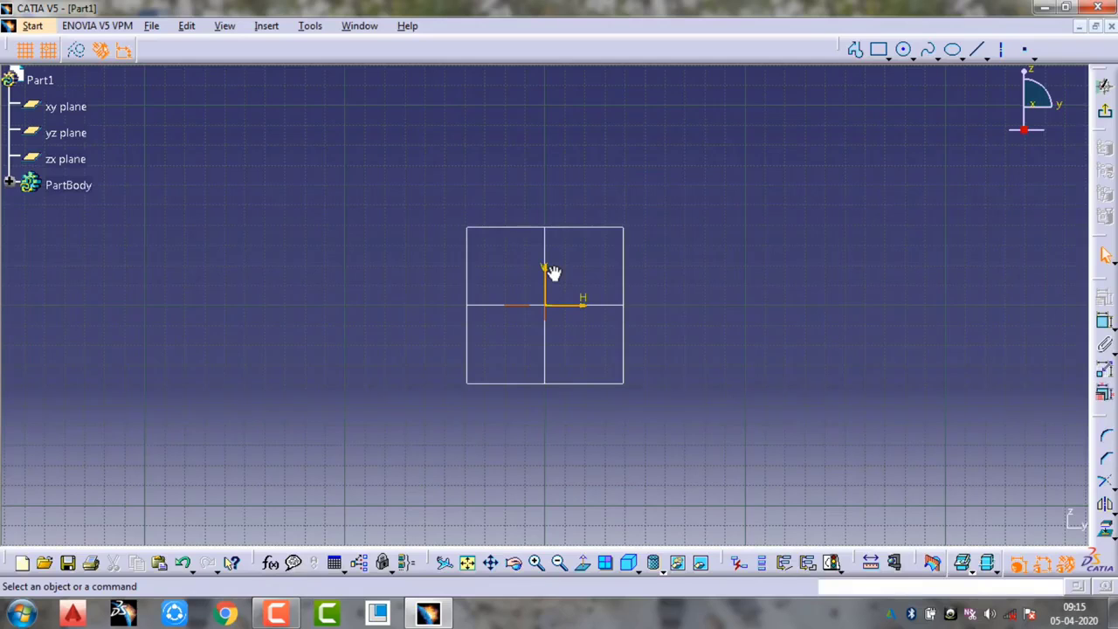
pyautogui.moveTo(553, 269)
pyautogui.mouseDown(button='middle')
pyautogui.moveTo(541, 248)
pyautogui.moveTo(626, 98)
pyautogui.mouseUp(button='middle')
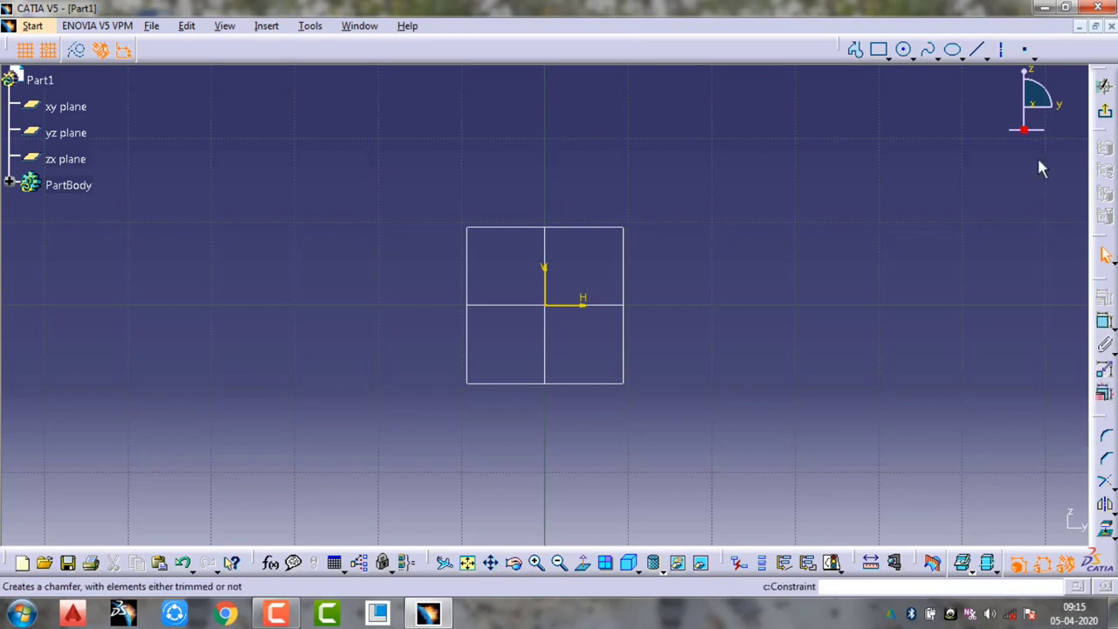
# Sketch a closed Profile snapped to grid points (10, 0), (20, 10), (20, 20), (10, 20), (0, 20) and (0, 10) mm
pyautogui.click(857, 53)
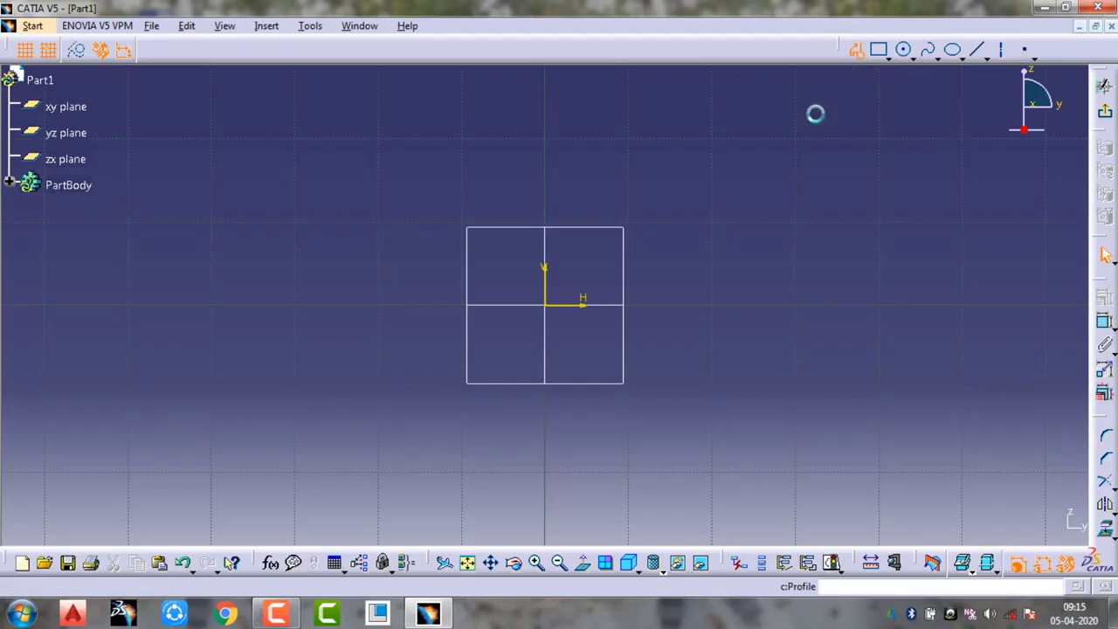
pyautogui.click(629, 303)
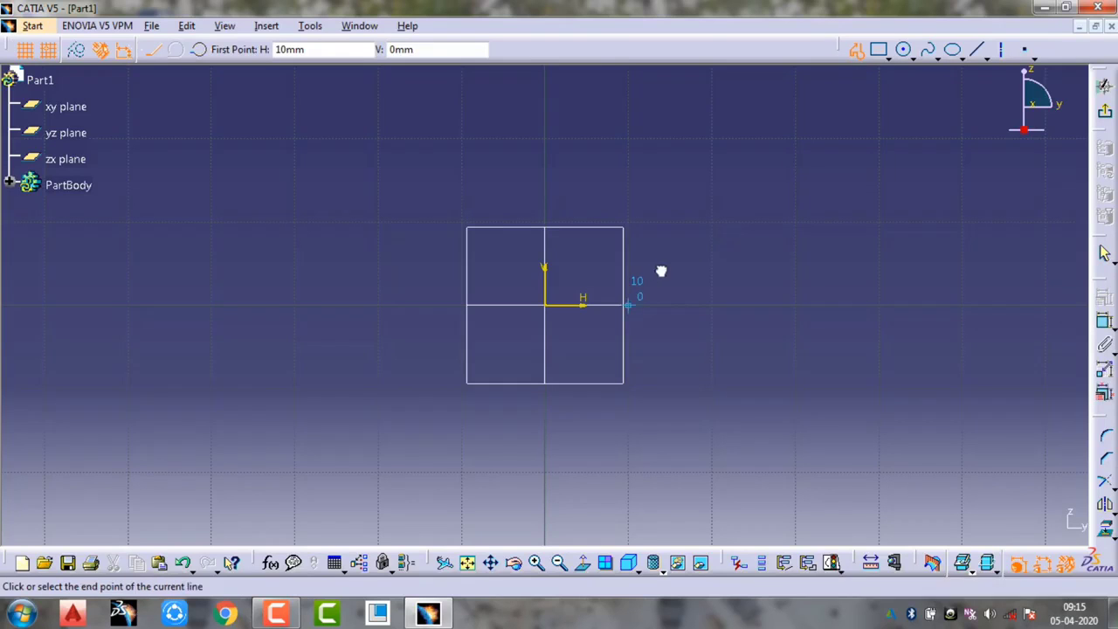
pyautogui.click(712, 225)
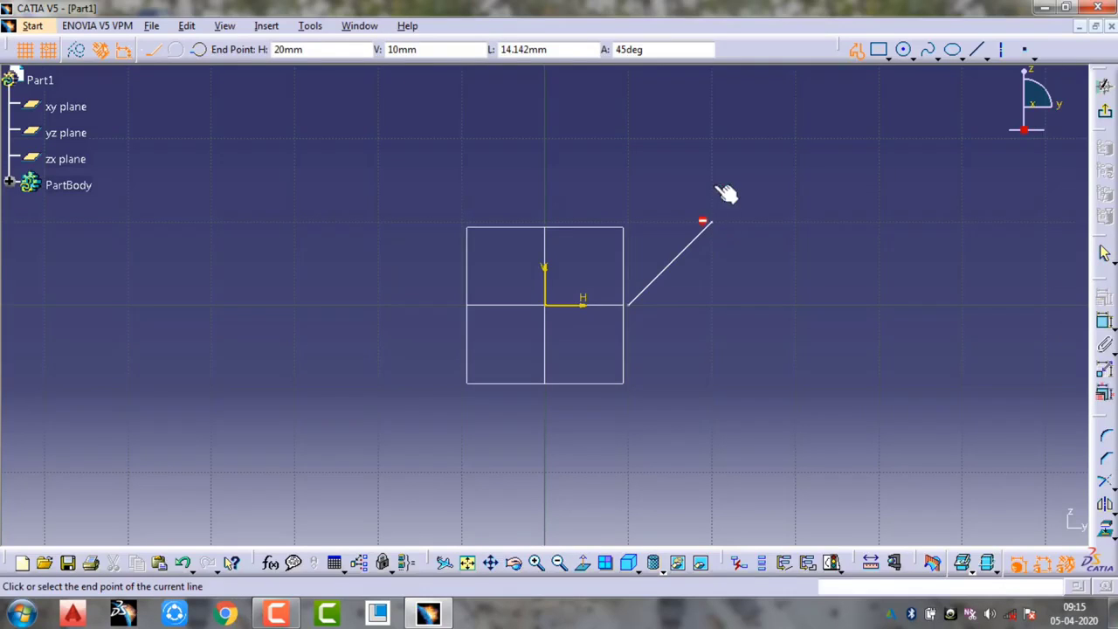
pyautogui.click(637, 138)
pyautogui.click(628, 136)
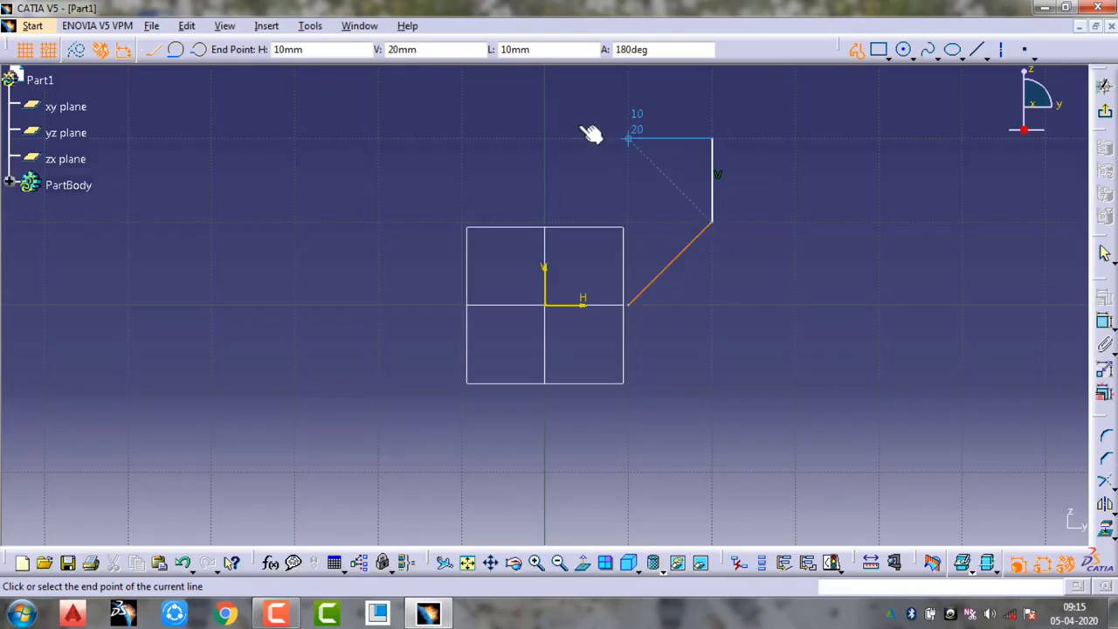
pyautogui.click(547, 162)
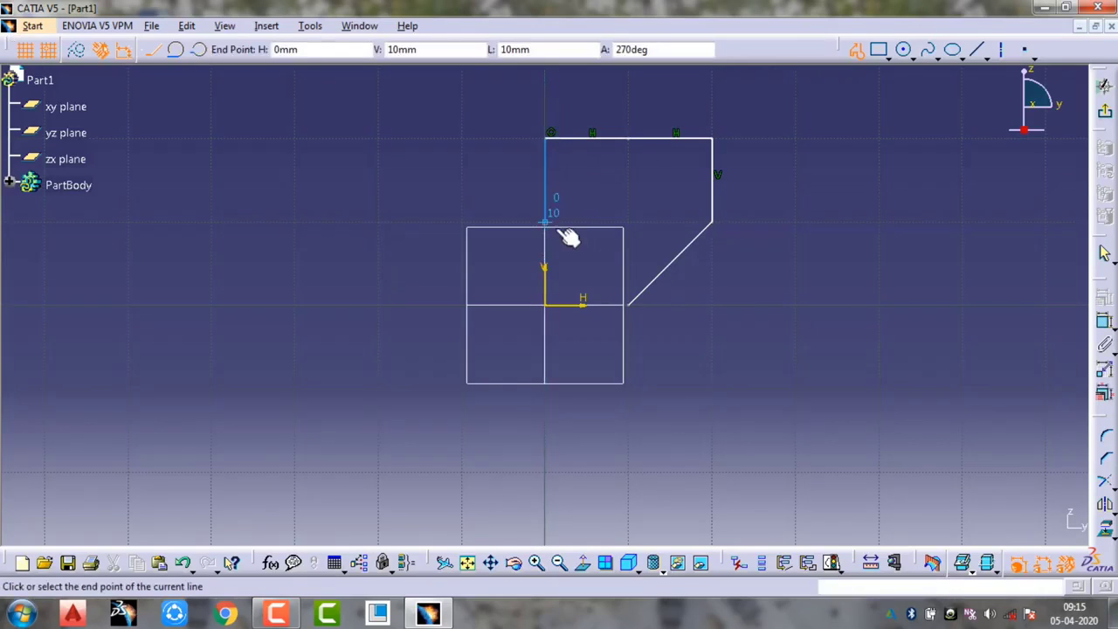
pyautogui.click(567, 238)
pyautogui.click(628, 304)
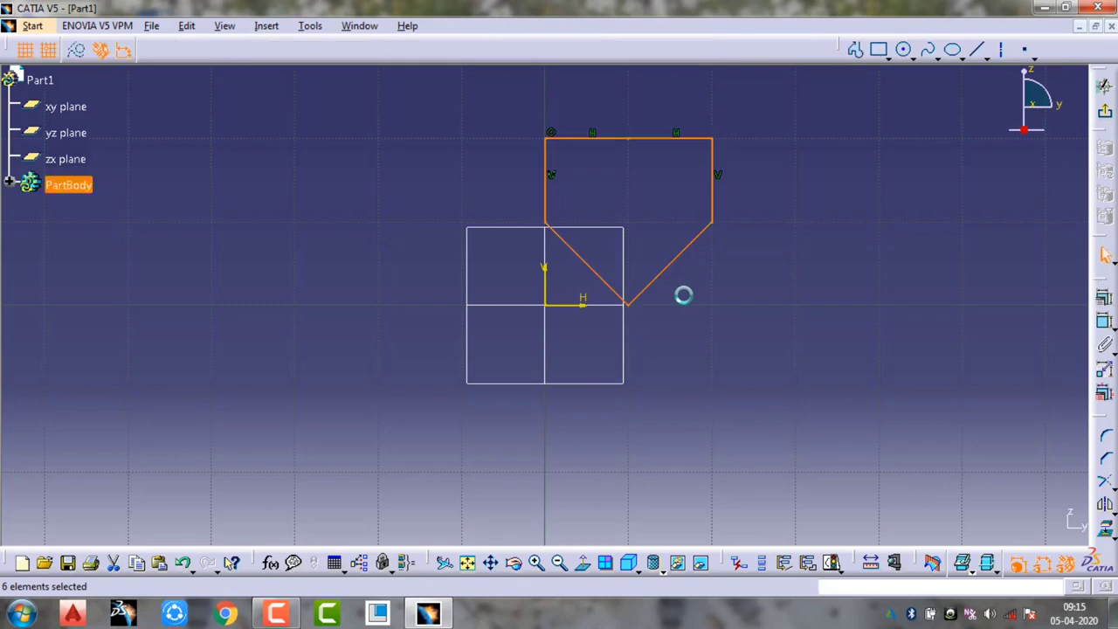
pyautogui.click(821, 273)
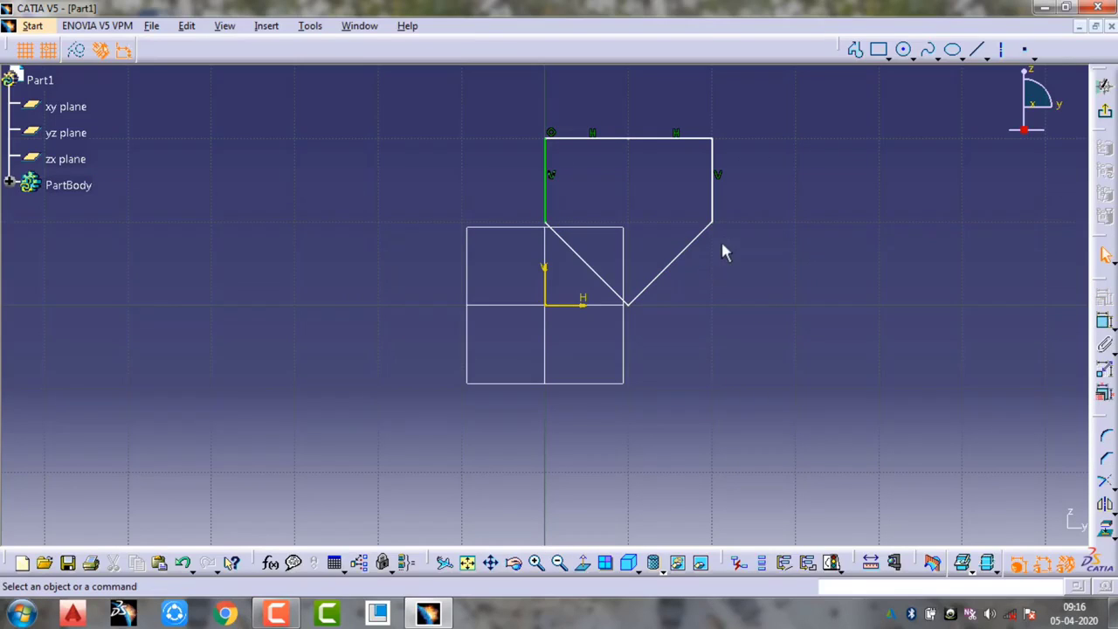
# Turn off Snap to Point and delete the whole closed profile
pyautogui.click(48, 51)
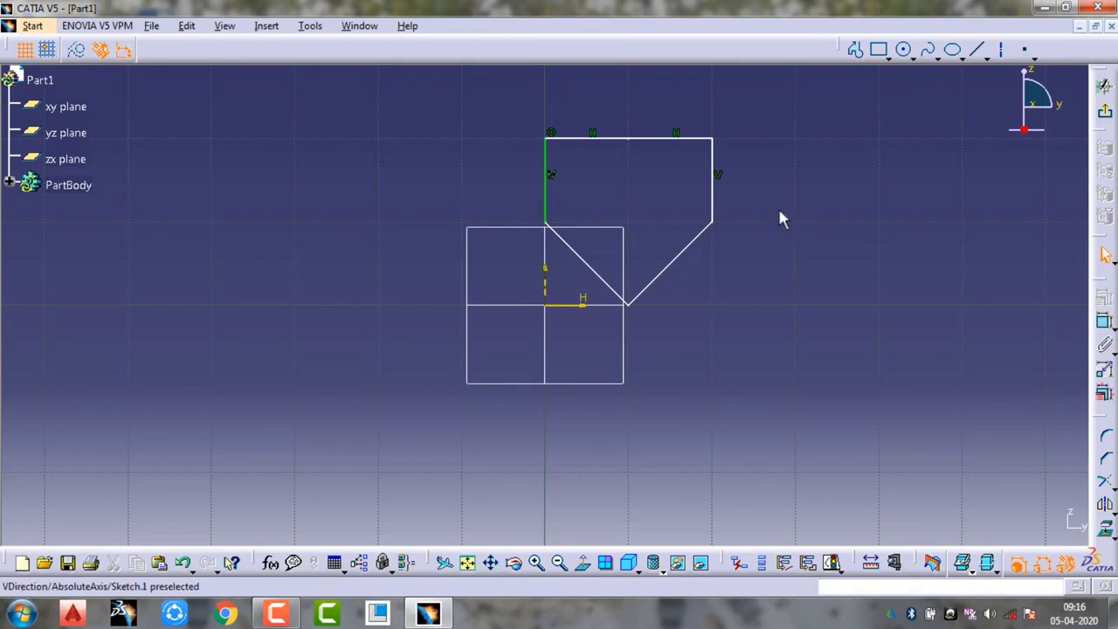
pyautogui.moveTo(794, 100)
pyautogui.mouseDown()
pyautogui.moveTo(652, 215)
pyautogui.moveTo(524, 291)
pyautogui.moveTo(500, 347)
pyautogui.mouseUp()
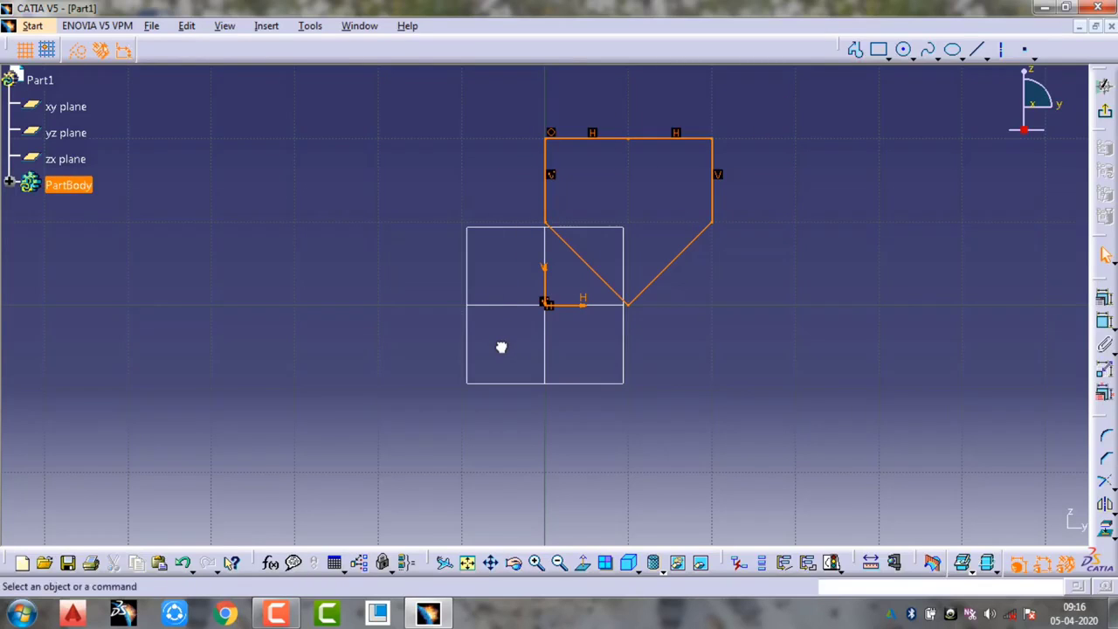
pyautogui.press('Delete')
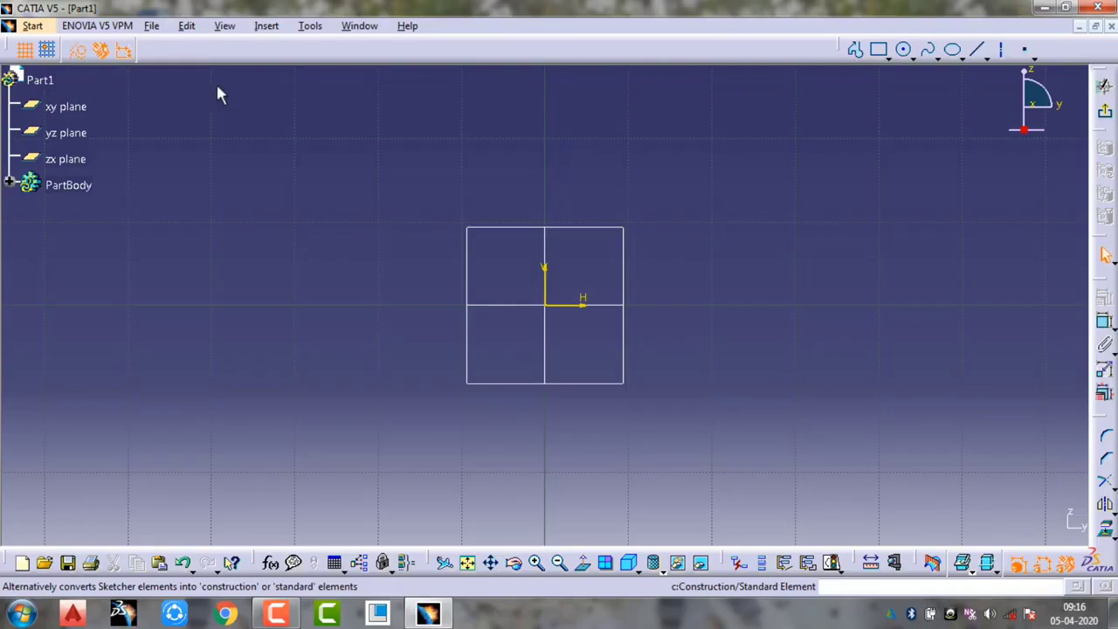
# Sketch and delete a construction rectangle about 35 by 27 mm around the origin, and switch back to standard elements
pyautogui.click(879, 50)
pyautogui.click(422, 205)
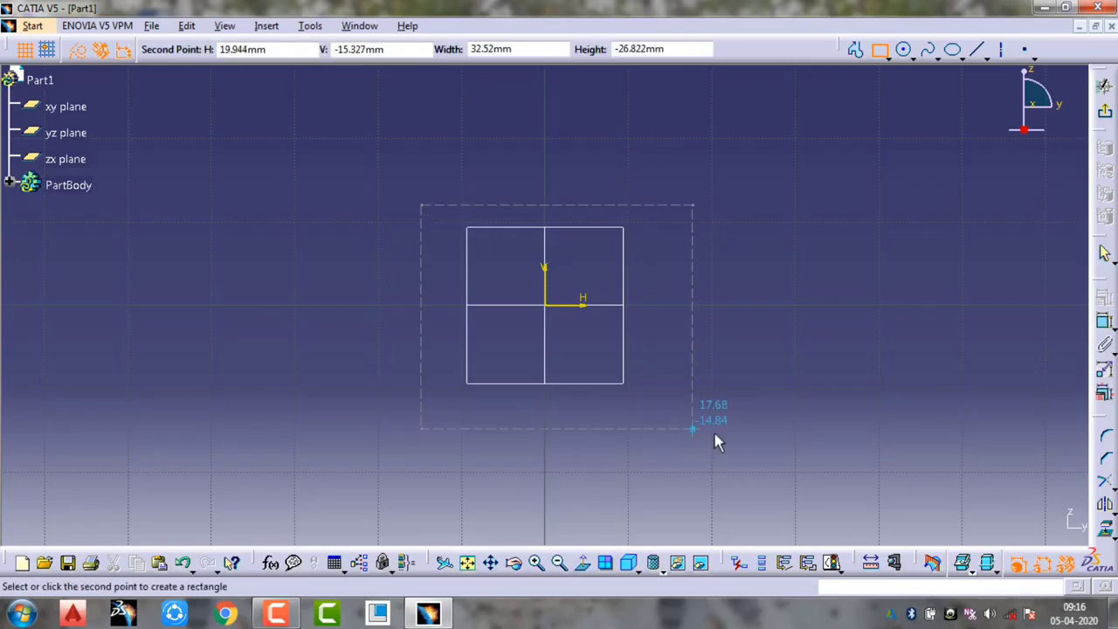
pyautogui.click(712, 431)
pyautogui.middleClick(846, 396)
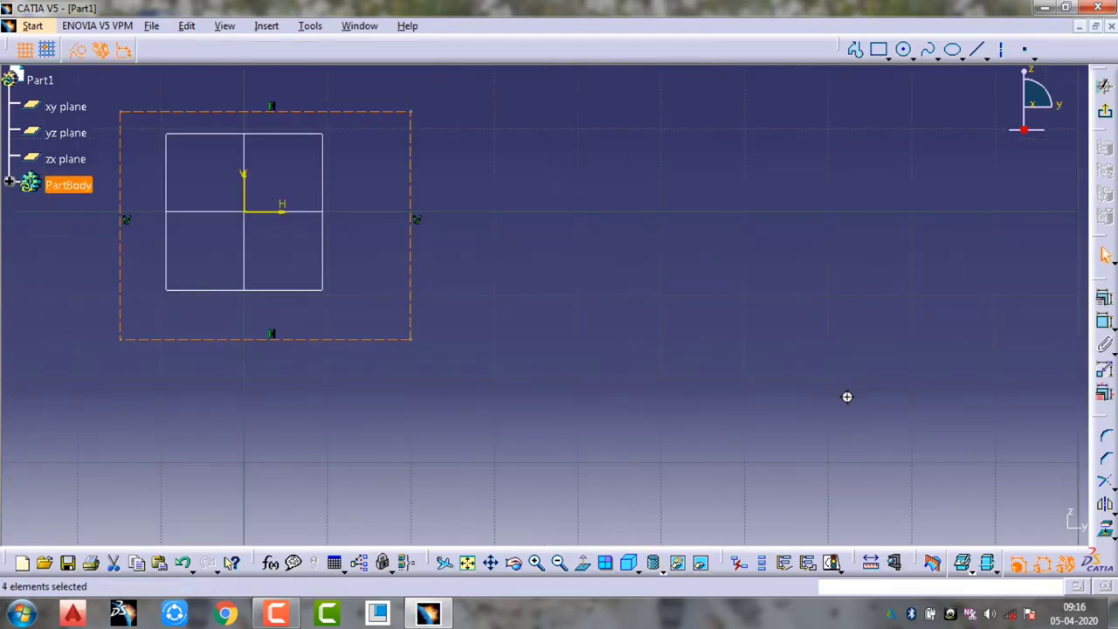
pyautogui.moveTo(743, 393); pyautogui.dragTo(979, 442, button='middle')
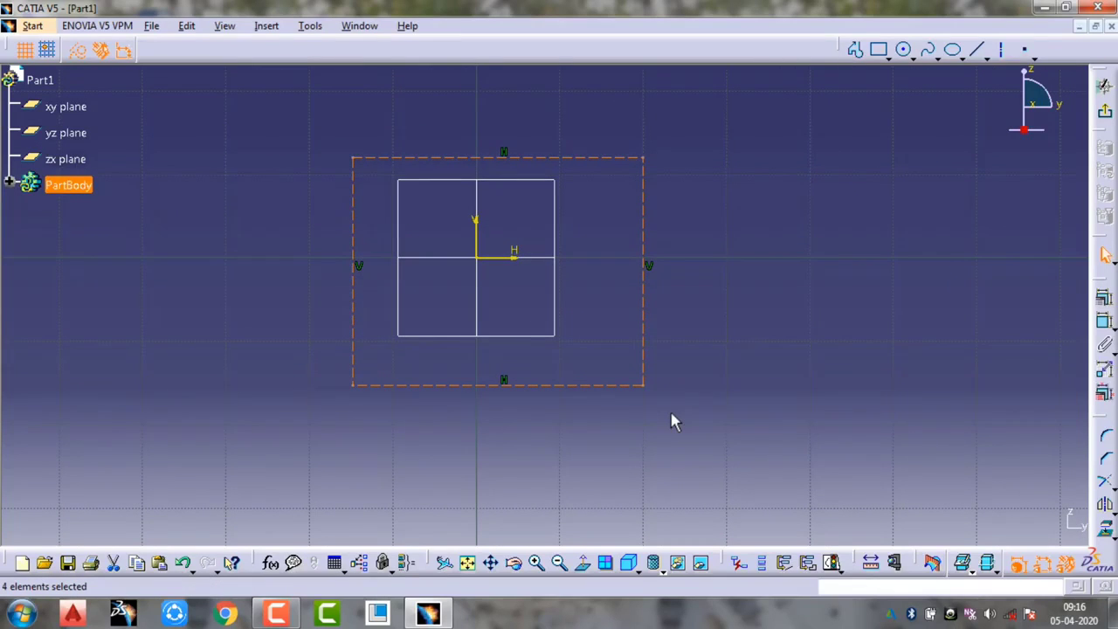
pyautogui.click(109, 80)
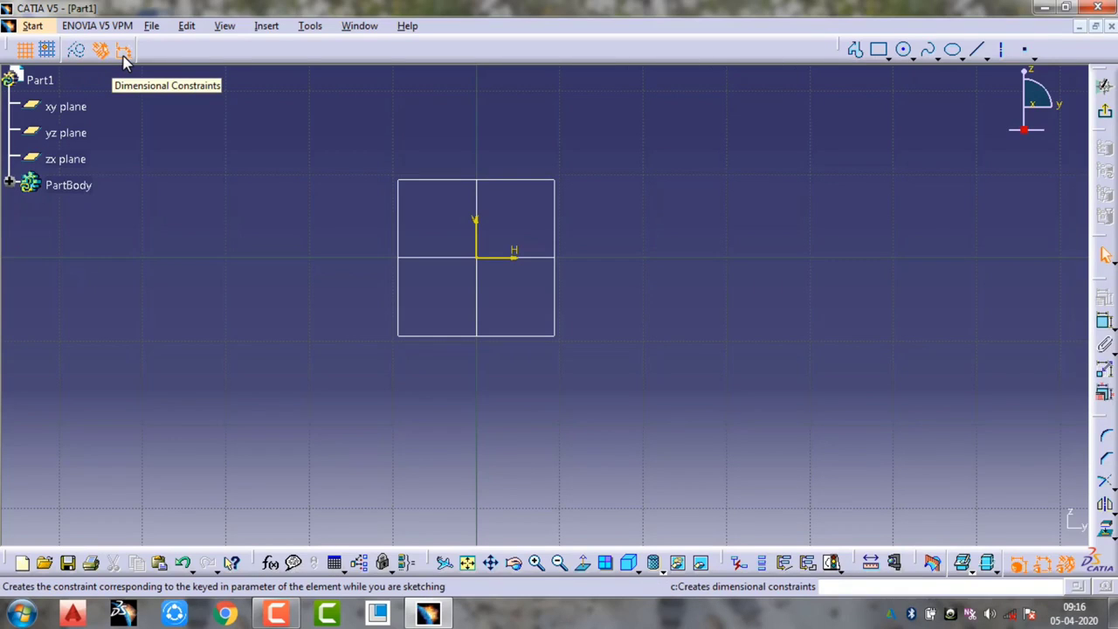
# Sketch a rectangle about 23 by 19 mm from the origin with Geometrical Constraints active
pyautogui.moveTo(434, 279); pyautogui.dragTo(442, 309, button='middle')
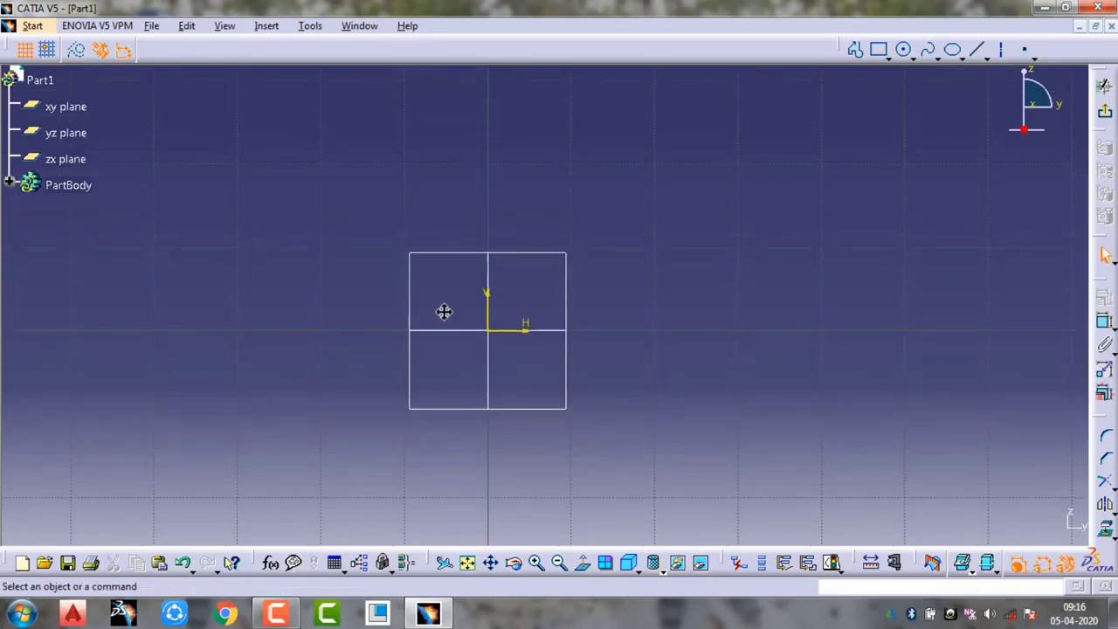
pyautogui.click(878, 51)
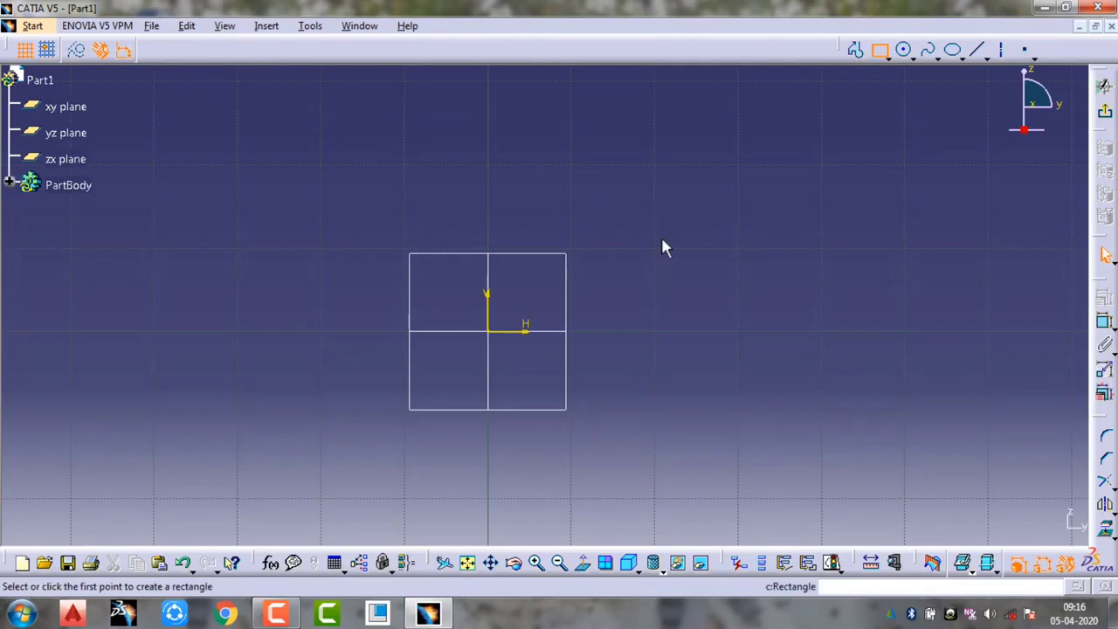
pyautogui.click(487, 331)
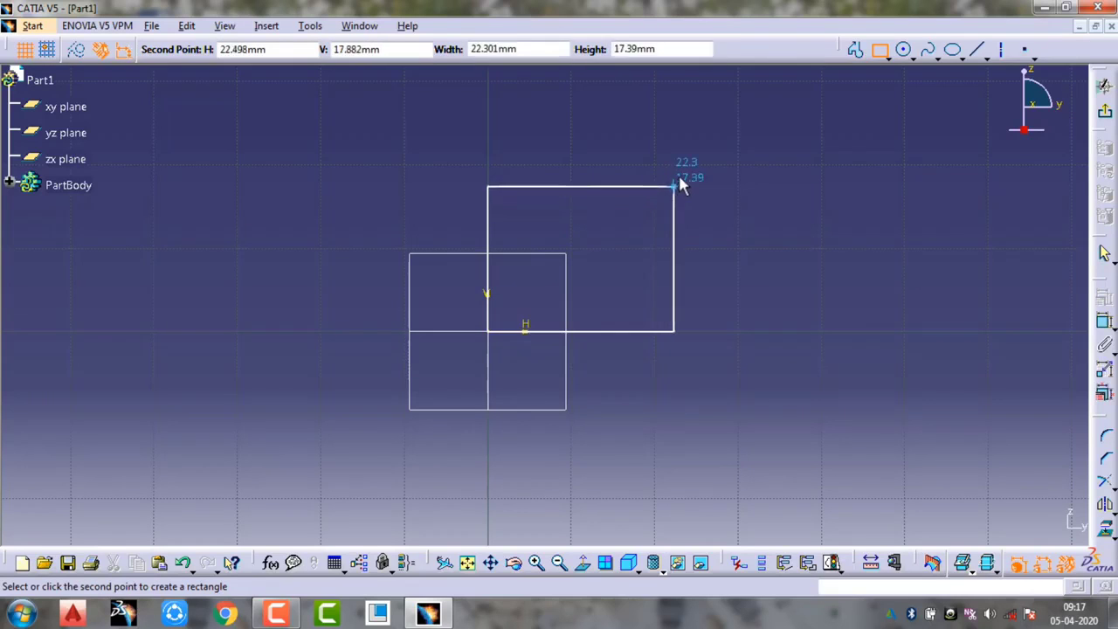
pyautogui.click(683, 171)
pyautogui.click(768, 315)
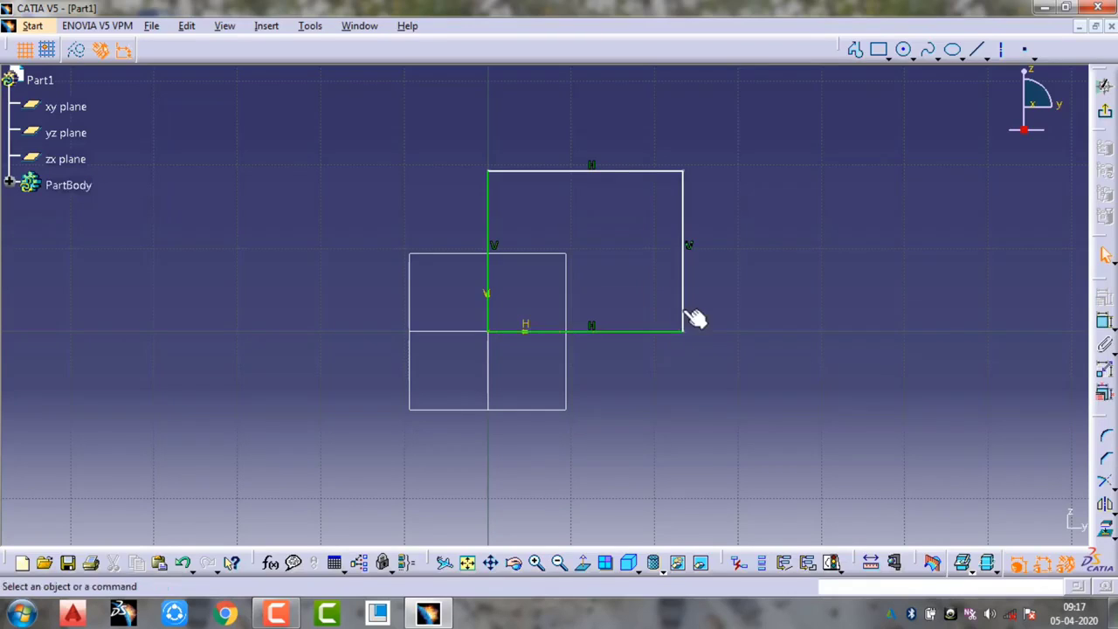
# Move the constrained rectangle's right vertical side back and forth to test its behaviour, and delete the rectangle
pyautogui.moveTo(728, 234)
pyautogui.mouseDown()
pyautogui.moveTo(760, 217)
pyautogui.moveTo(522, 302)
pyautogui.moveTo(617, 270)
pyautogui.moveTo(752, 302)
pyautogui.moveTo(749, 427)
pyautogui.moveTo(761, 190)
pyautogui.moveTo(746, 257)
pyautogui.moveTo(774, 345)
pyautogui.moveTo(893, 327)
pyautogui.moveTo(616, 312)
pyautogui.moveTo(616, 450)
pyautogui.moveTo(673, 208)
pyautogui.moveTo(811, 302)
pyautogui.moveTo(659, 299)
pyautogui.moveTo(636, 429)
pyautogui.moveTo(669, 227)
pyautogui.moveTo(841, 252)
pyautogui.moveTo(836, 282)
pyautogui.moveTo(584, 330)
pyautogui.moveTo(569, 399)
pyautogui.moveTo(737, 268)
pyautogui.moveTo(801, 322)
pyautogui.moveTo(701, 288)
pyautogui.moveTo(661, 302)
pyautogui.moveTo(736, 313)
pyautogui.moveTo(772, 332)
pyautogui.moveTo(600, 332)
pyautogui.moveTo(838, 362)
pyautogui.moveTo(834, 242)
pyautogui.moveTo(826, 340)
pyautogui.moveTo(791, 280)
pyautogui.moveTo(756, 277)
pyautogui.moveTo(655, 320)
pyautogui.mouseUp()
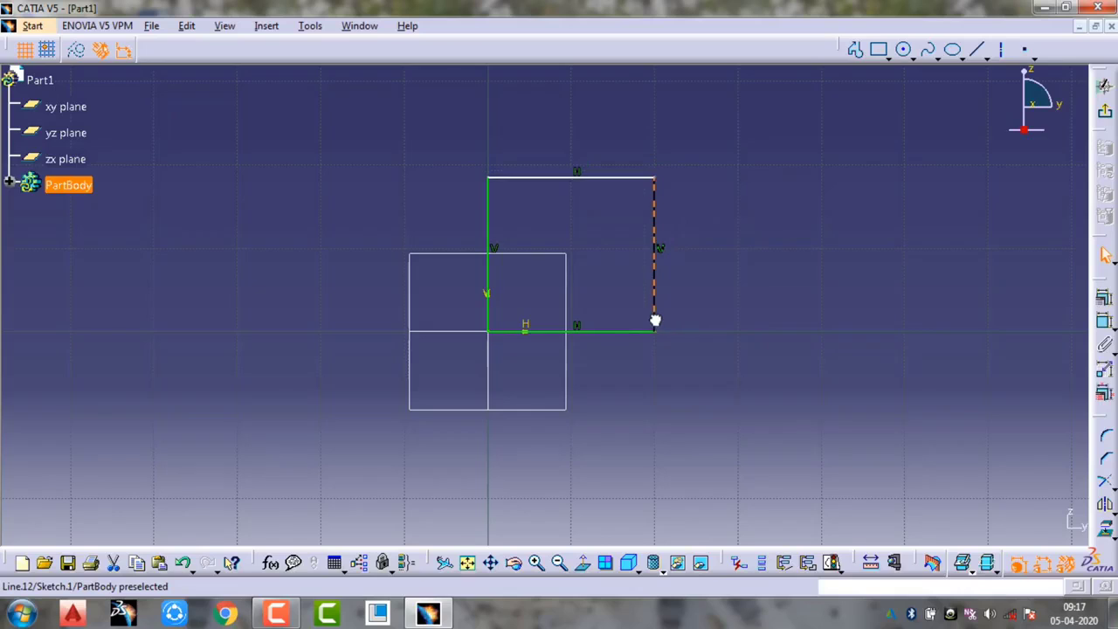
pyautogui.moveTo(744, 331)
pyautogui.mouseDown()
pyautogui.moveTo(778, 332)
pyautogui.moveTo(779, 273)
pyautogui.moveTo(783, 341)
pyautogui.moveTo(776, 272)
pyautogui.mouseUp()
pyautogui.moveTo(653, 299); pyautogui.dragTo(723, 301)
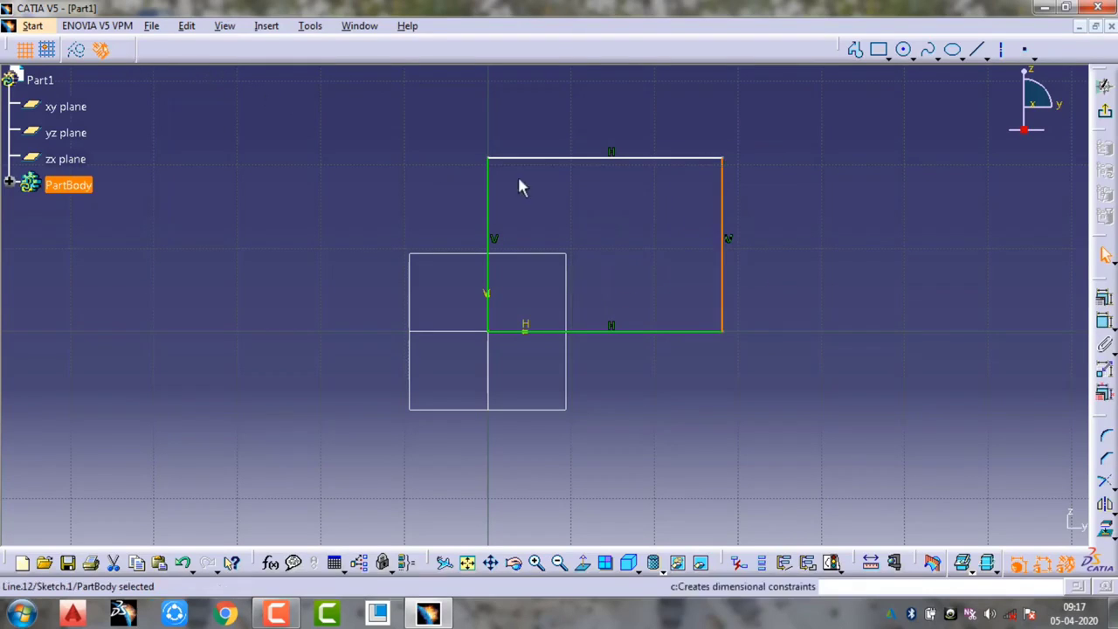
pyautogui.moveTo(807, 119)
pyautogui.mouseDown()
pyautogui.moveTo(502, 366)
pyautogui.moveTo(452, 379)
pyautogui.mouseUp()
pyautogui.press('Delete')
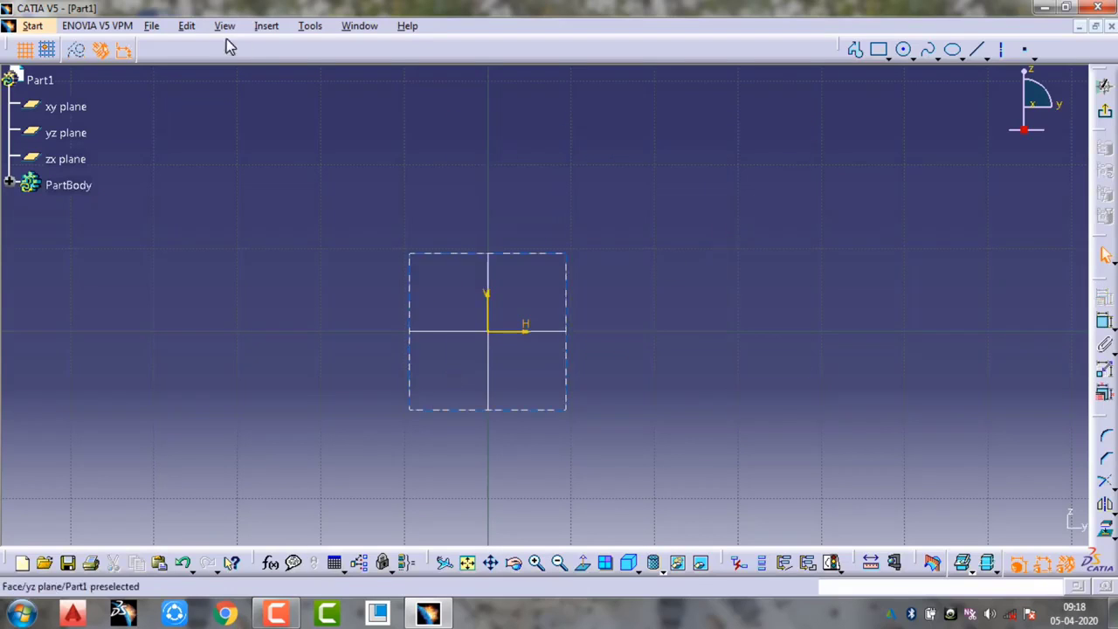
# Turn off Geometrical Constraints and sketch a rectangle about 25 by 19 mm from the origin
pyautogui.click(101, 56)
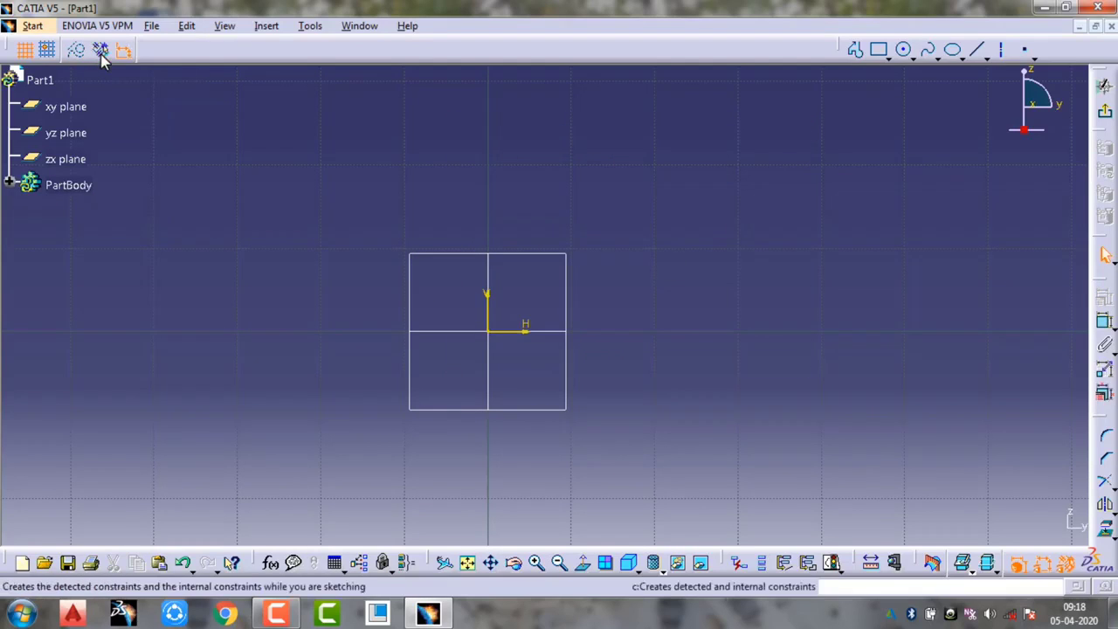
pyautogui.click(879, 50)
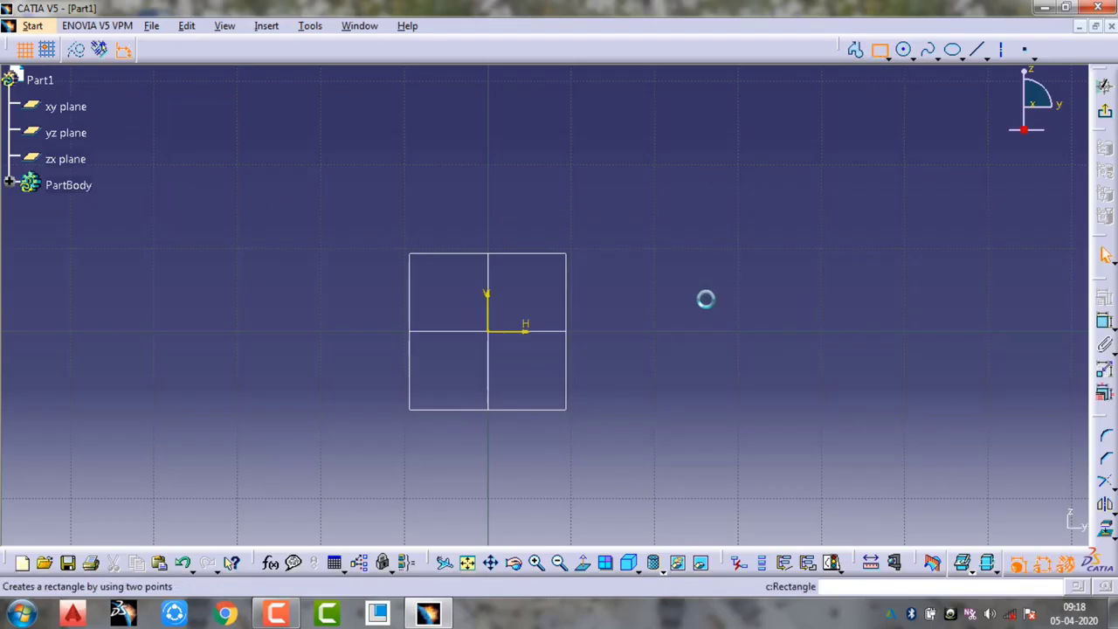
pyautogui.click(493, 332)
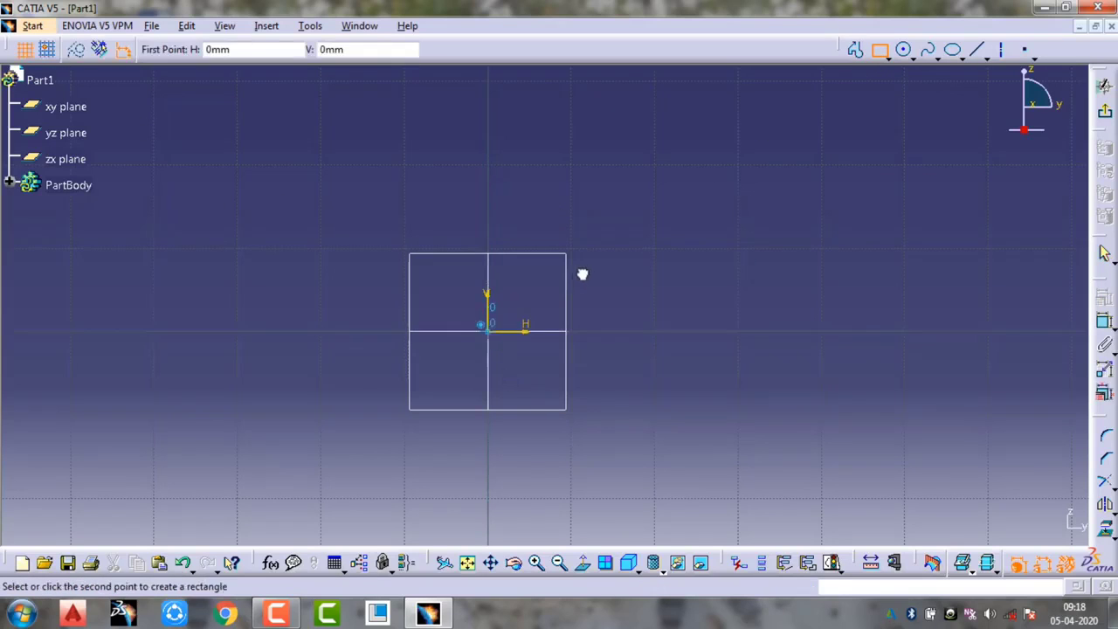
pyautogui.click(698, 175)
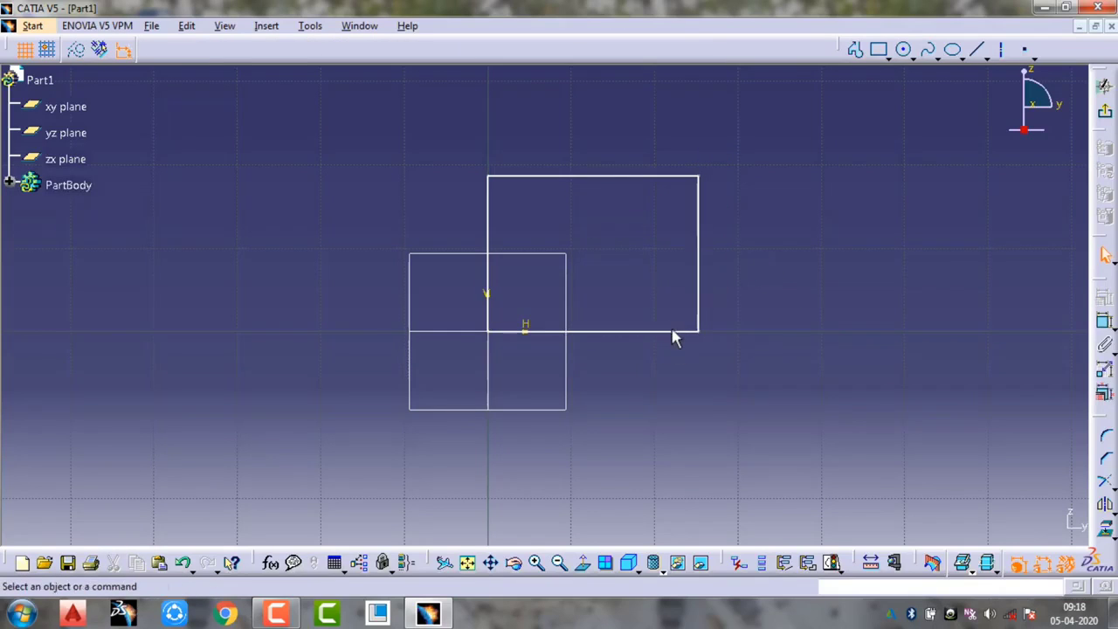
# Distort the unconstrained rectangle by moving its lower right and upper left corners outward
pyautogui.moveTo(697, 330); pyautogui.dragTo(861, 243)
pyautogui.moveTo(616, 321); pyautogui.dragTo(709, 371)
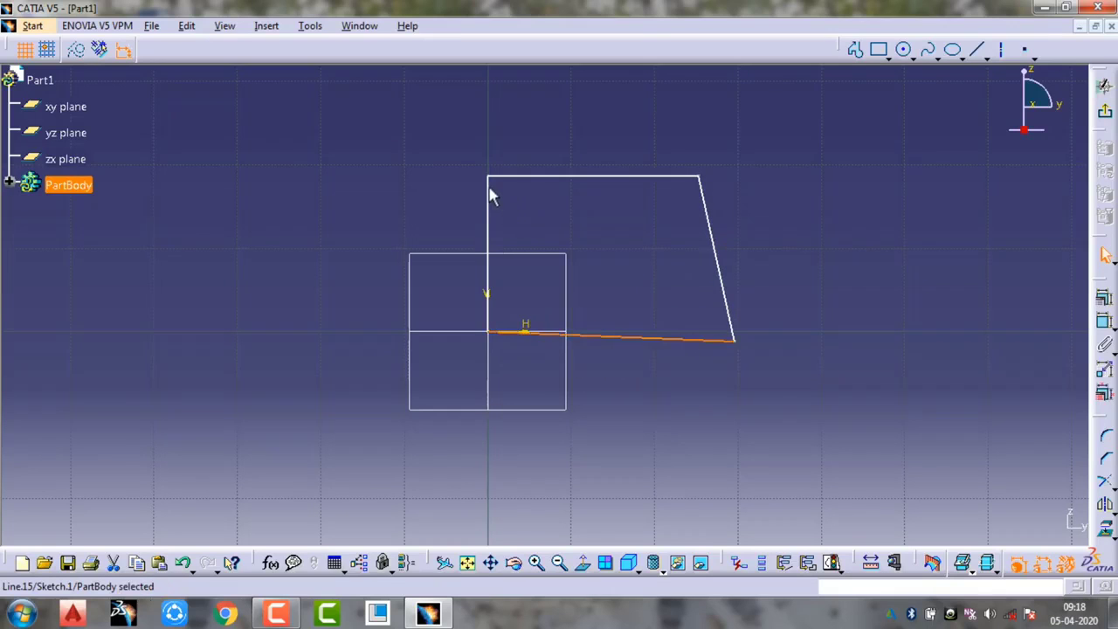
pyautogui.moveTo(527, 178)
pyautogui.mouseDown()
pyautogui.moveTo(605, 214)
pyautogui.moveTo(590, 224)
pyautogui.moveTo(518, 160)
pyautogui.moveTo(454, 209)
pyautogui.moveTo(445, 250)
pyautogui.moveTo(437, 162)
pyautogui.mouseUp()
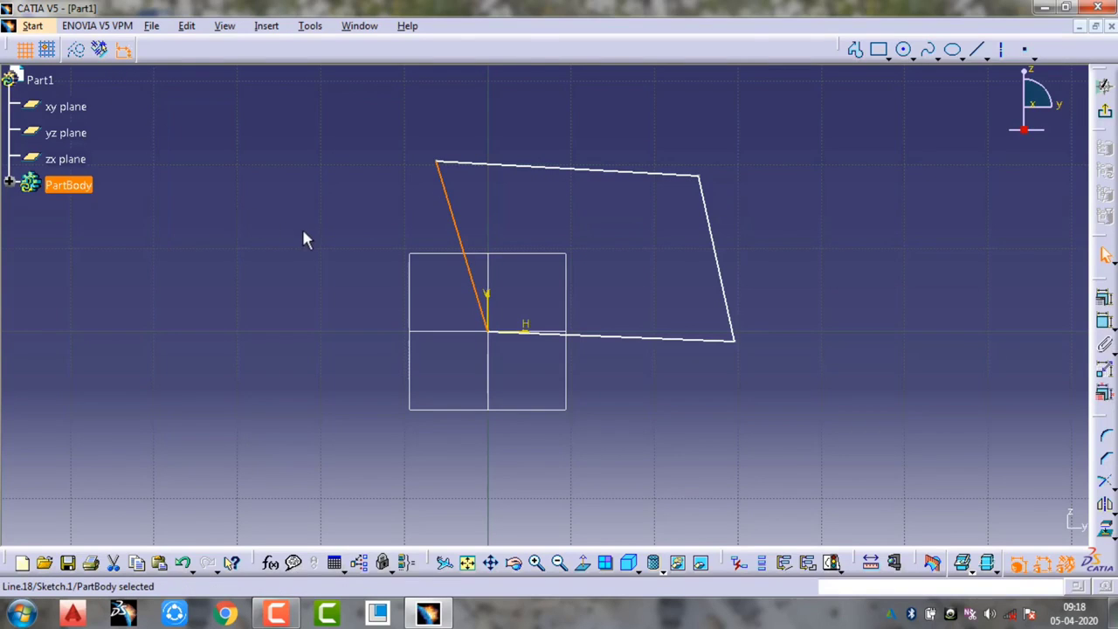
# Undo the distortions and the unconstrained rectangle, and turn Geometrical Constraints back on
pyautogui.hotkey('ctrl', 'z')
pyautogui.hotkey('ctrl', 'z')
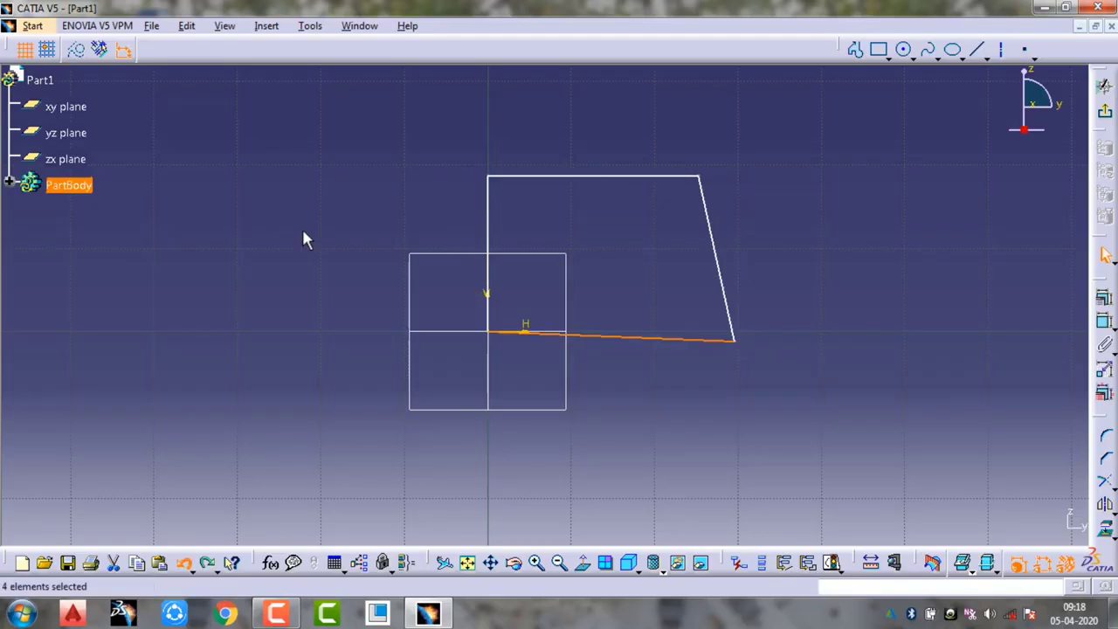
pyautogui.hotkey('ctrl', 'z')
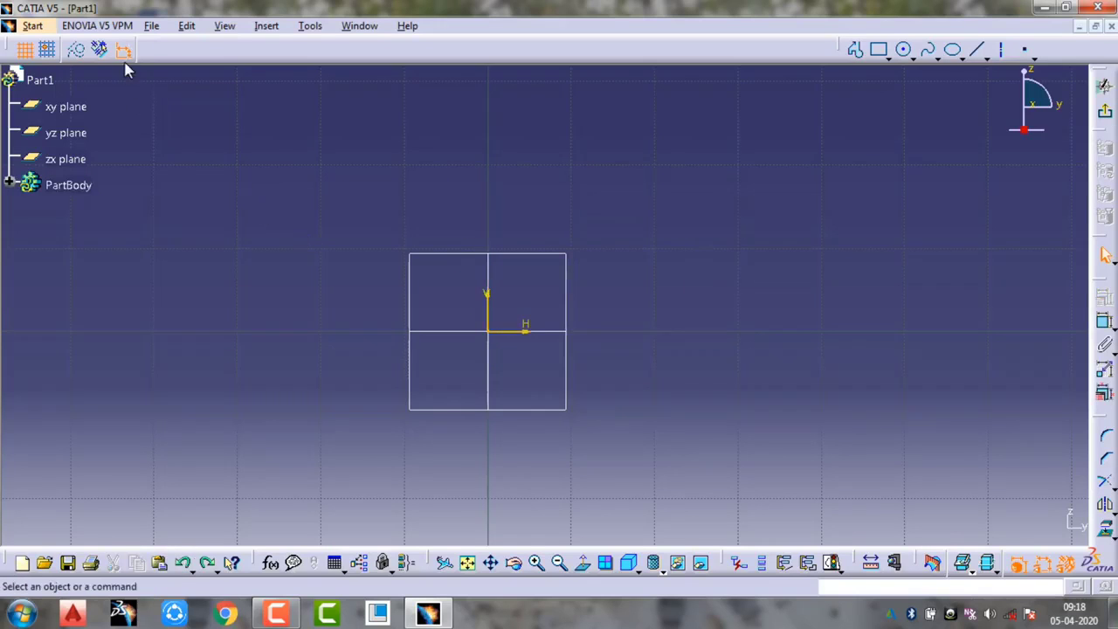
pyautogui.click(99, 50)
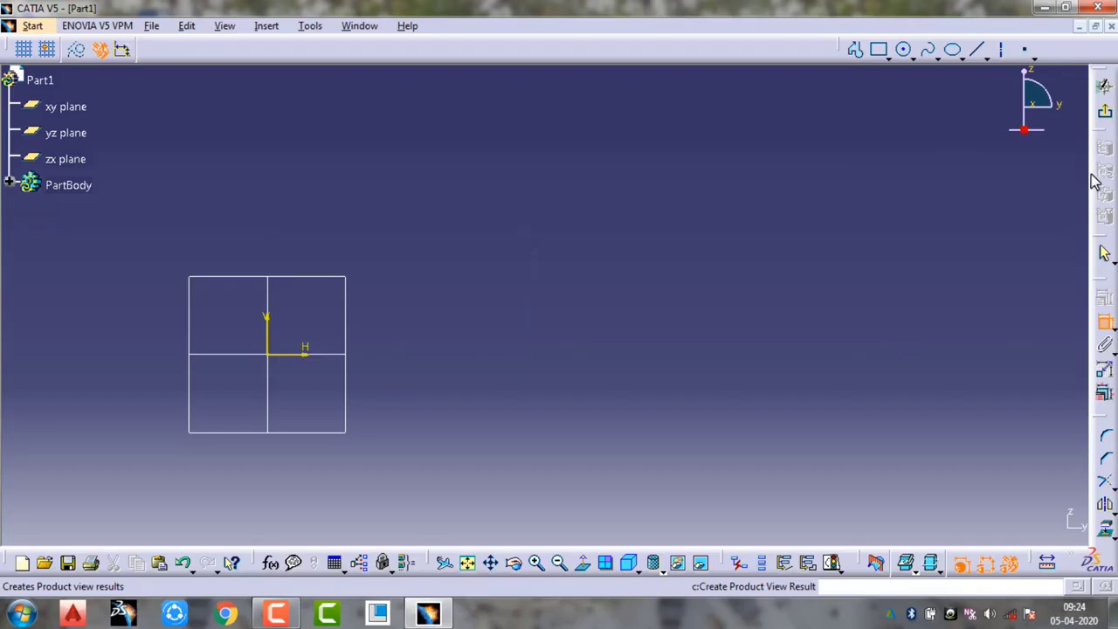
# Create a rectangle from the origin with a width of 5 mm and a height of 10 mm, with Dimensional Constraints off
pyautogui.click(879, 50)
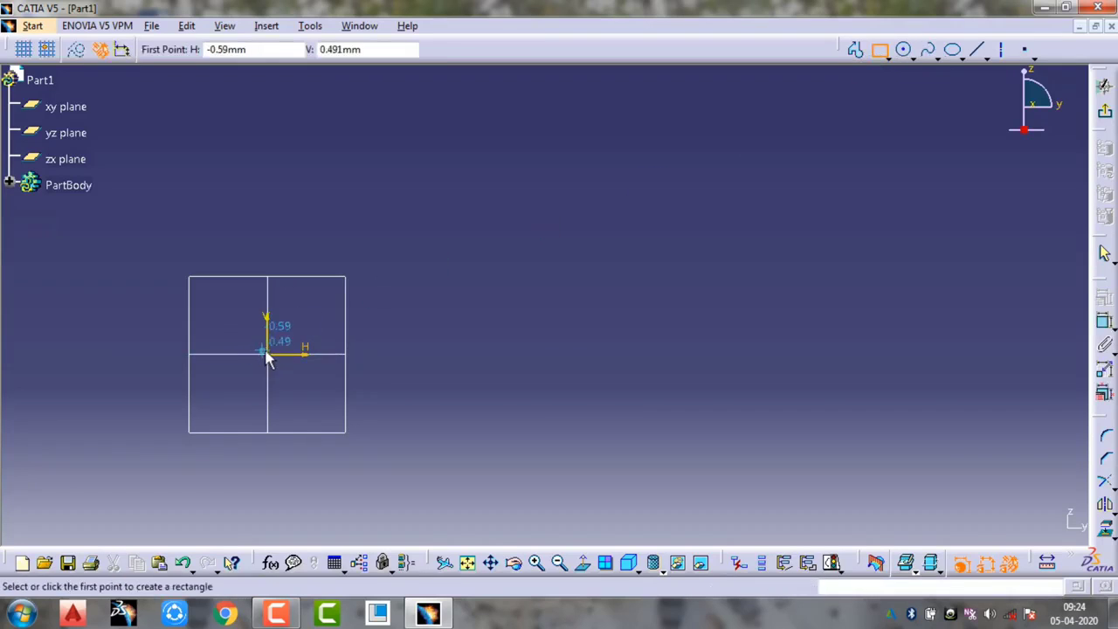
pyautogui.click(311, 316)
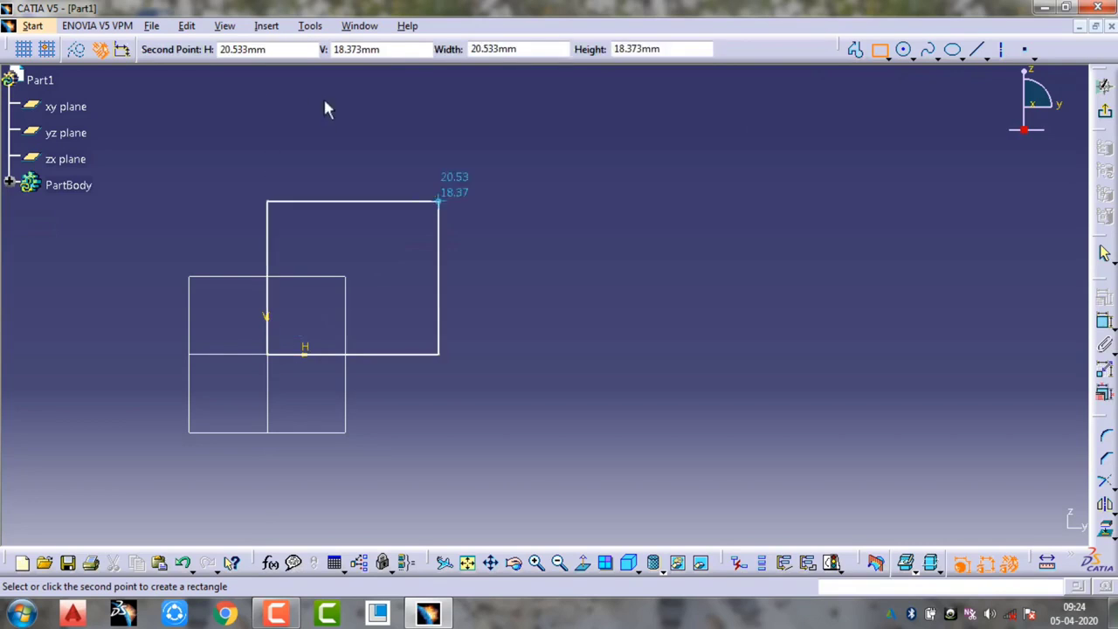
pyautogui.click(297, 50)
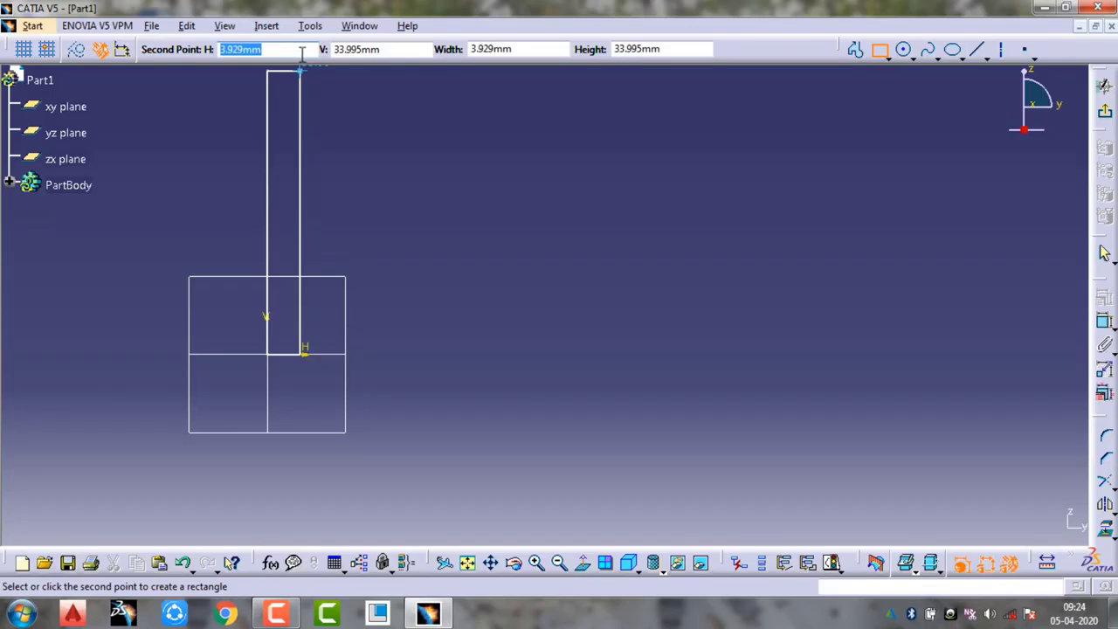
pyautogui.click(506, 49)
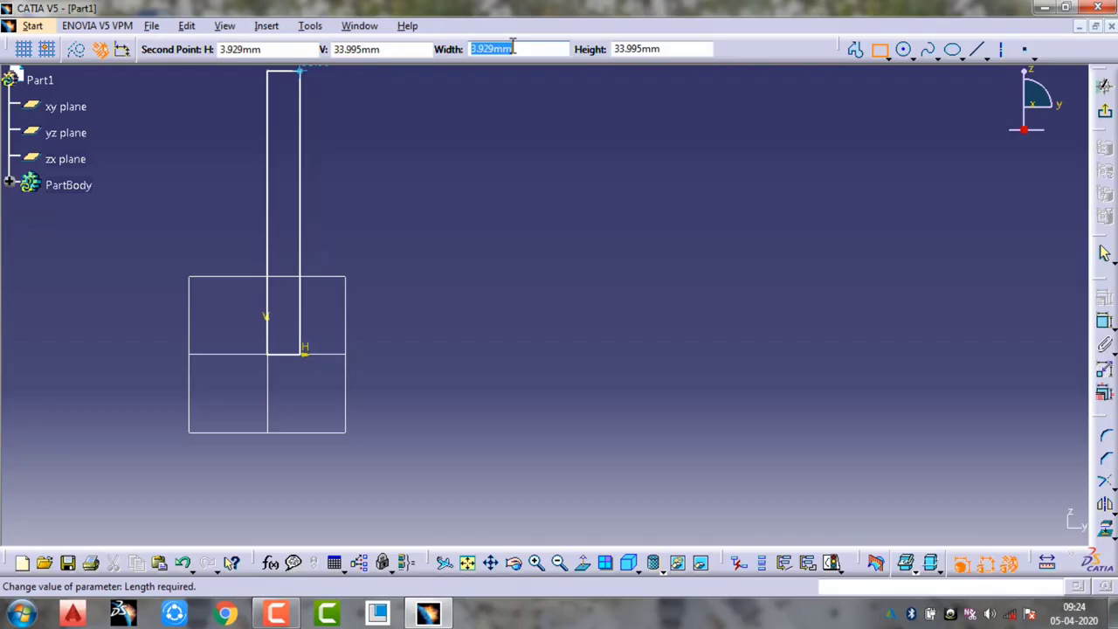
pyautogui.write('5')
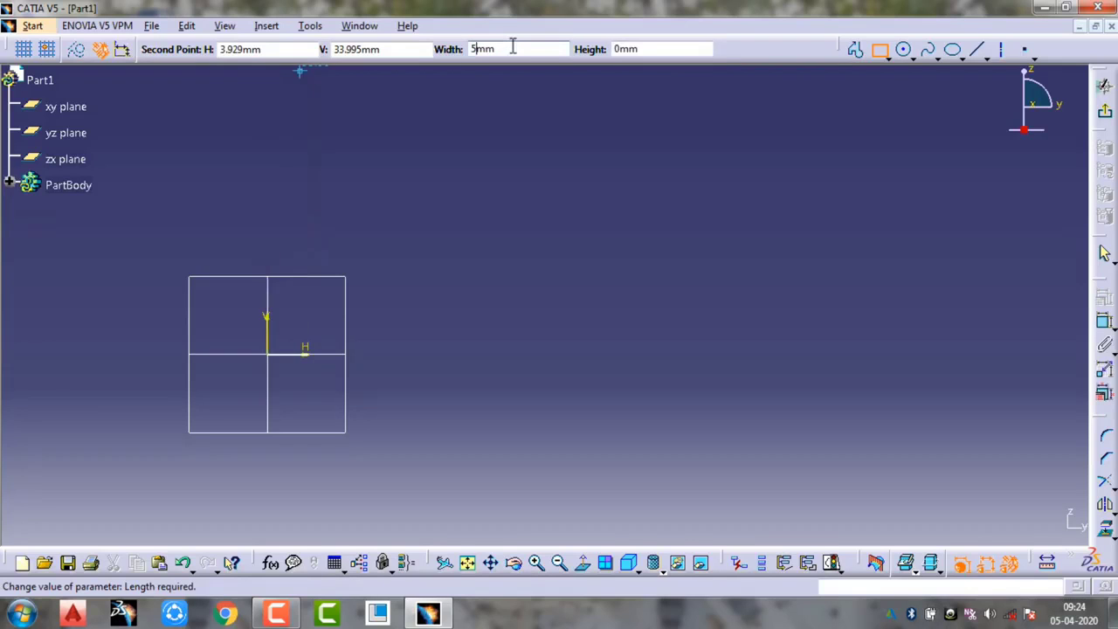
pyautogui.click(651, 49)
pyautogui.doubleClick(651, 49)
pyautogui.write('10')
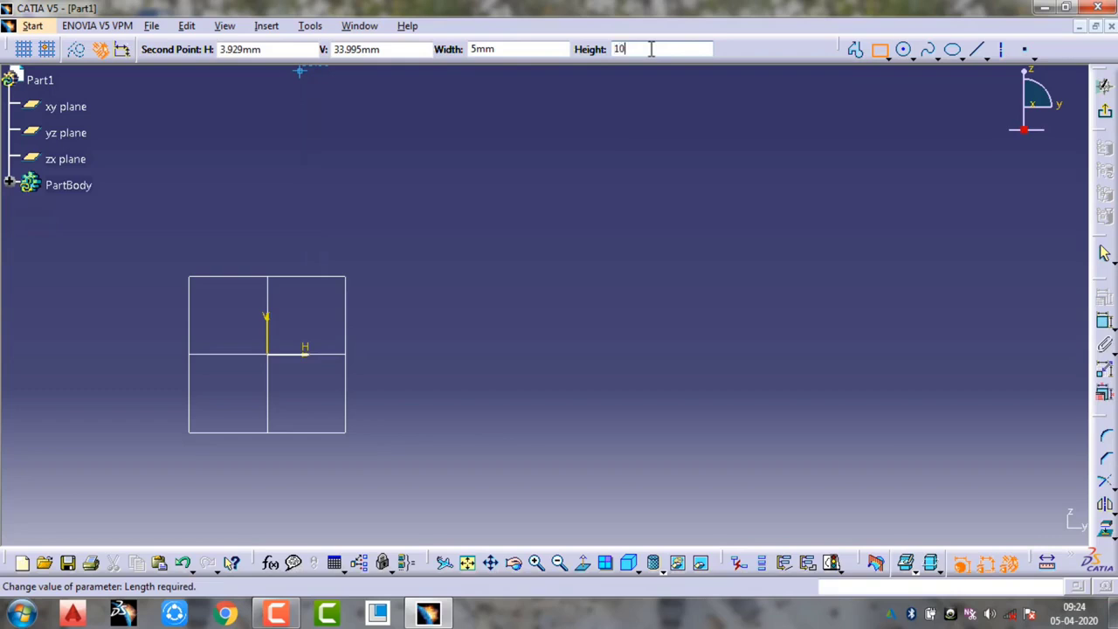
pyautogui.press('Return')
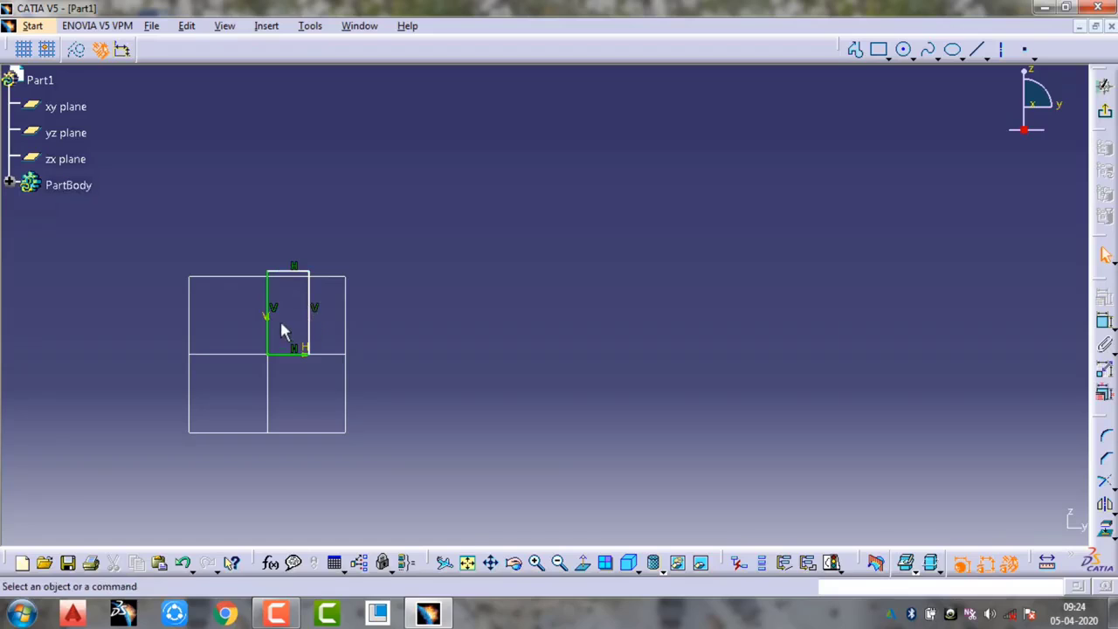
# Turn on Dimensional Constraints and delete the rectangle drawn from the origin
pyautogui.moveTo(277, 344)
pyautogui.mouseDown(button='middle')
pyautogui.moveTo(275, 264)
pyautogui.moveTo(248, 315)
pyautogui.moveTo(414, 314)
pyautogui.moveTo(689, 285)
pyautogui.moveTo(708, 307)
pyautogui.moveTo(700, 321)
pyautogui.moveTo(687, 250)
pyautogui.mouseUp(button='middle')
pyautogui.click(700, 321)
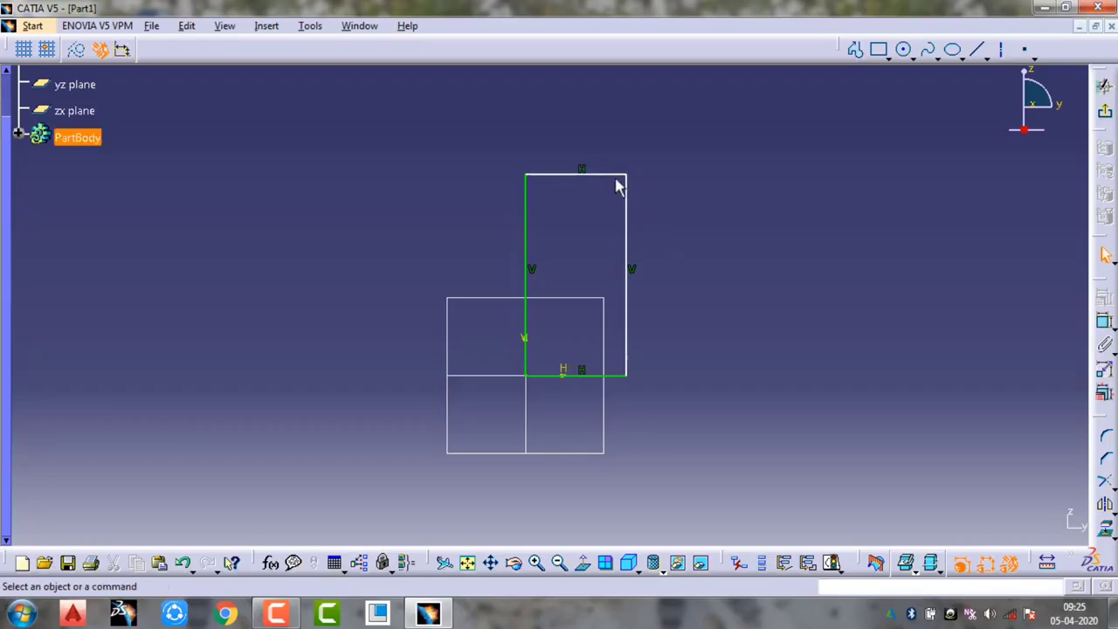
pyautogui.click(125, 51)
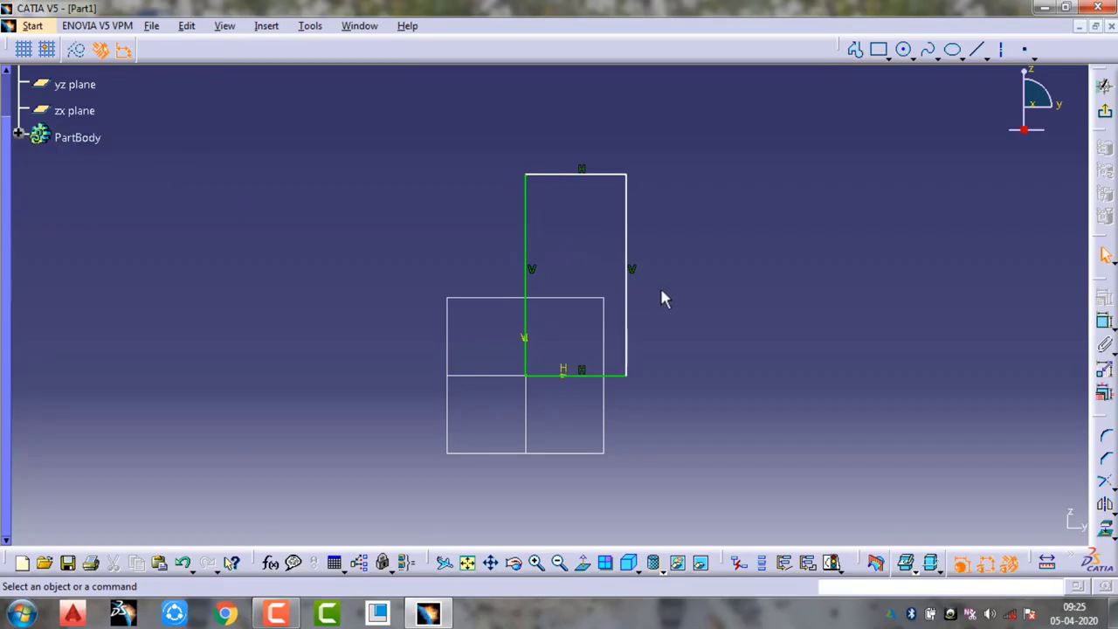
pyautogui.moveTo(714, 138); pyautogui.dragTo(468, 421)
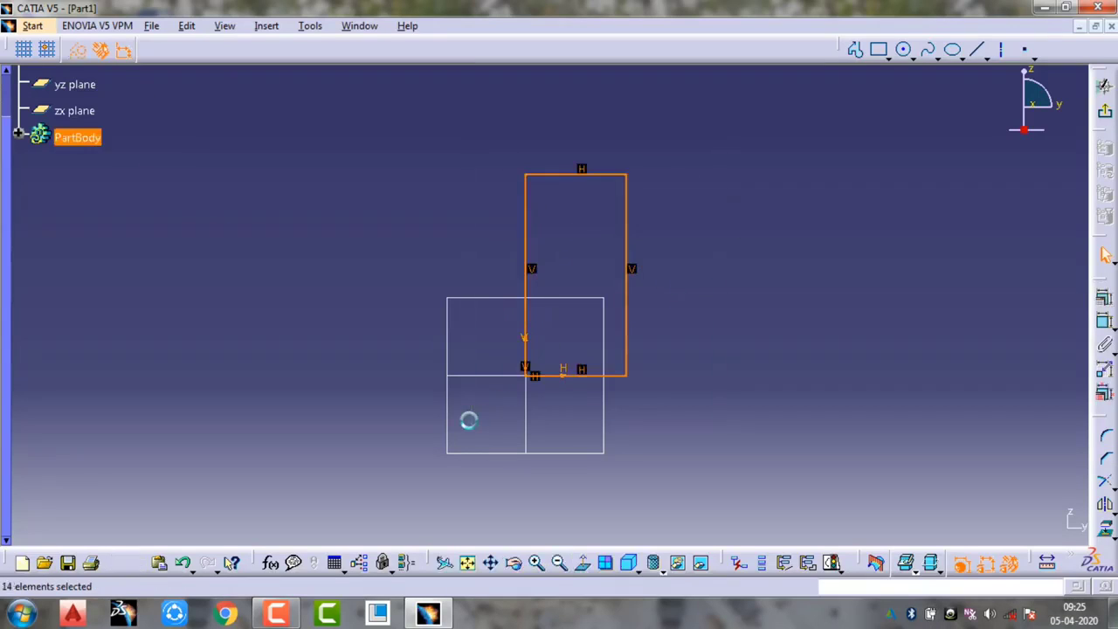
pyautogui.press('Delete')
# Create a rectangle from the origin with a width of 10 mm and a height of 15 mm, with Dimensional Constraints on
pyautogui.click(878, 49)
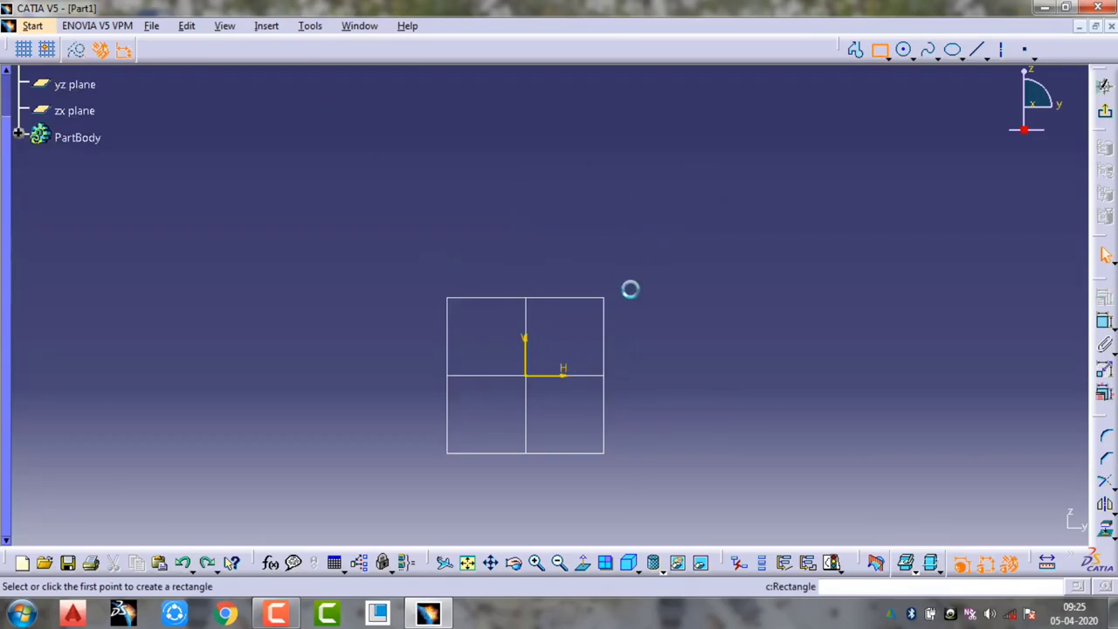
pyautogui.click(527, 376)
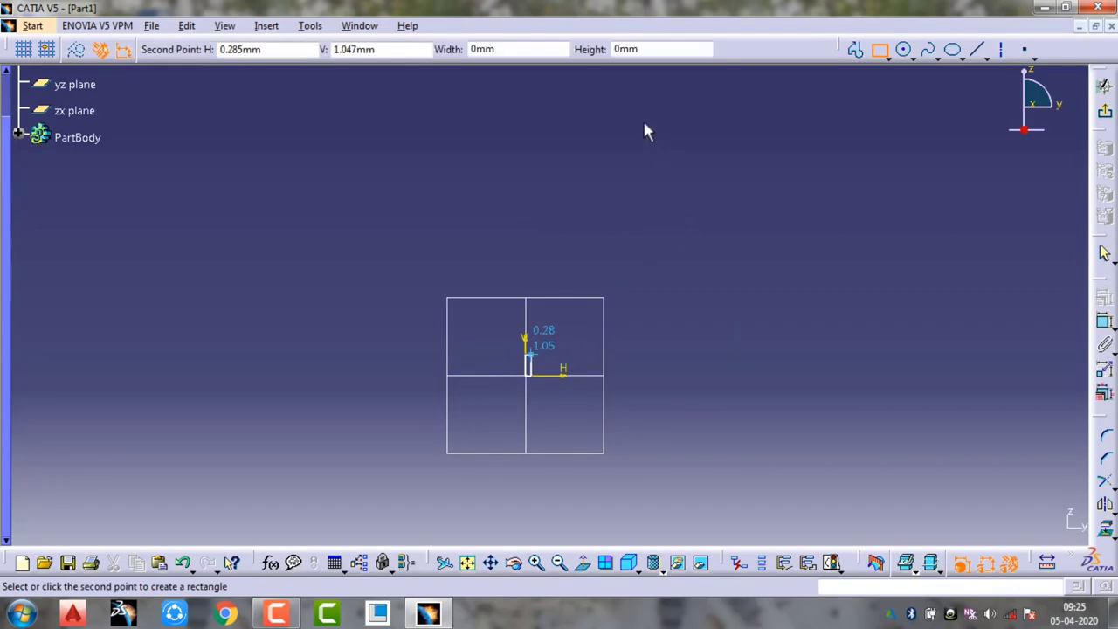
pyautogui.doubleClick(553, 54)
pyautogui.write('10')
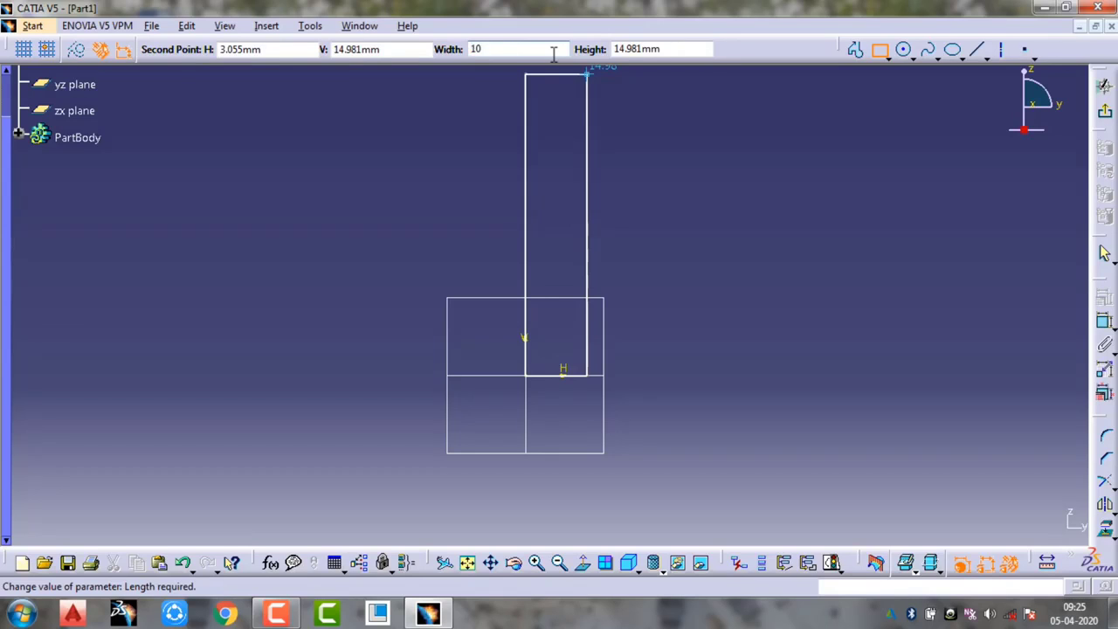
pyautogui.press('Return')
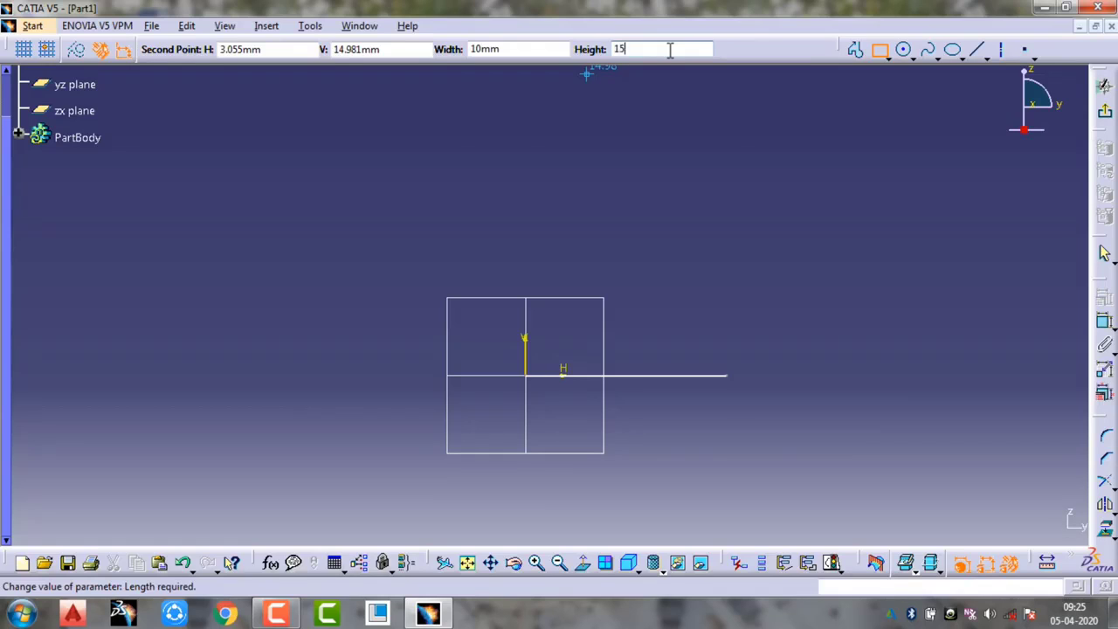
pyautogui.click(670, 49)
pyautogui.write('15')
pyautogui.press('Return')
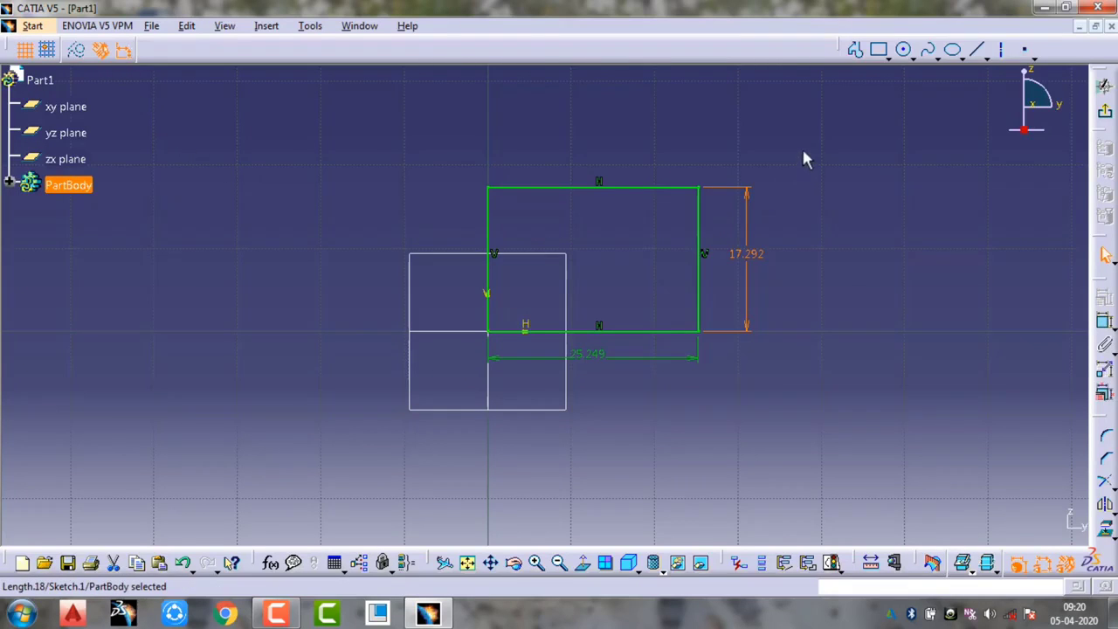
# Delete the dimensioned rectangle together with its constraints and hide the sketch grid
pyautogui.moveTo(798, 154)
pyautogui.mouseDown()
pyautogui.moveTo(786, 174)
pyautogui.moveTo(429, 382)
pyautogui.moveTo(391, 391)
pyautogui.mouseUp()
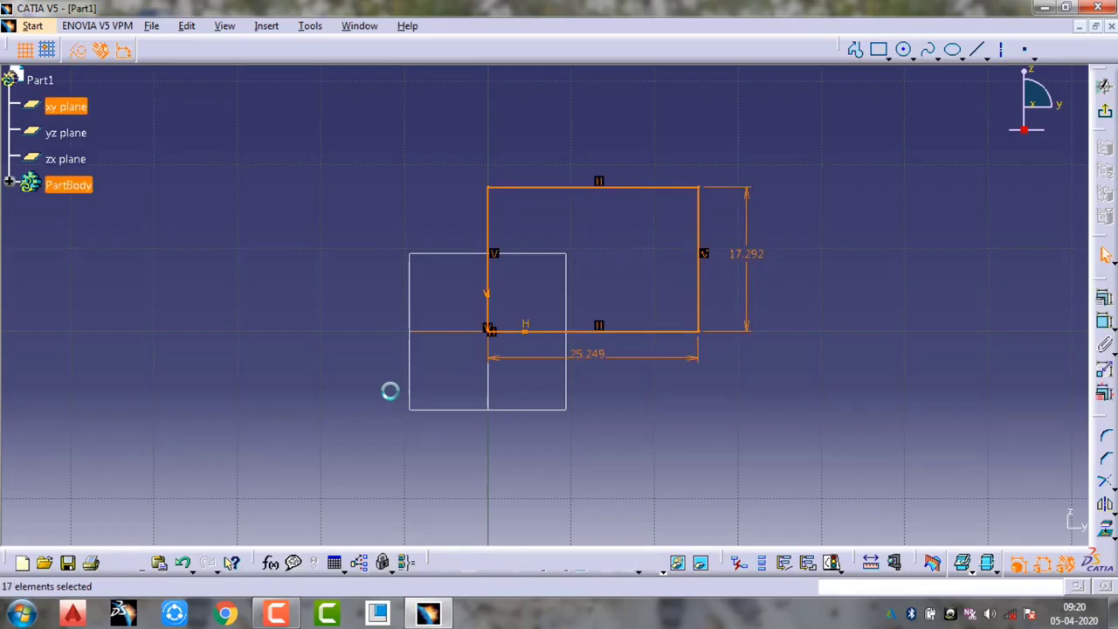
pyautogui.press('Delete')
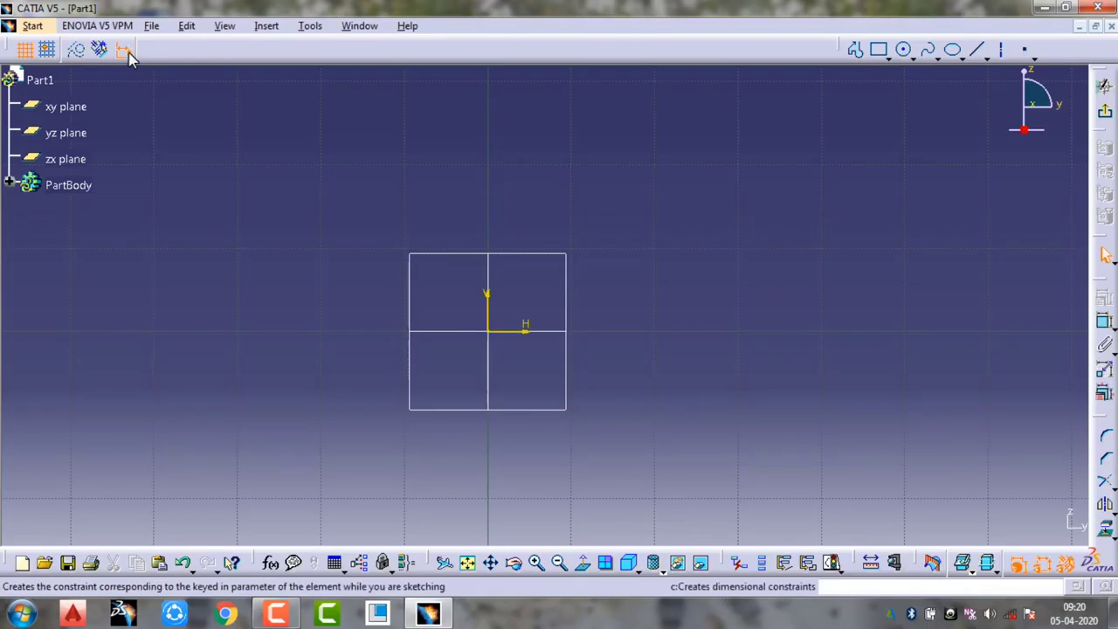
pyautogui.click(25, 50)
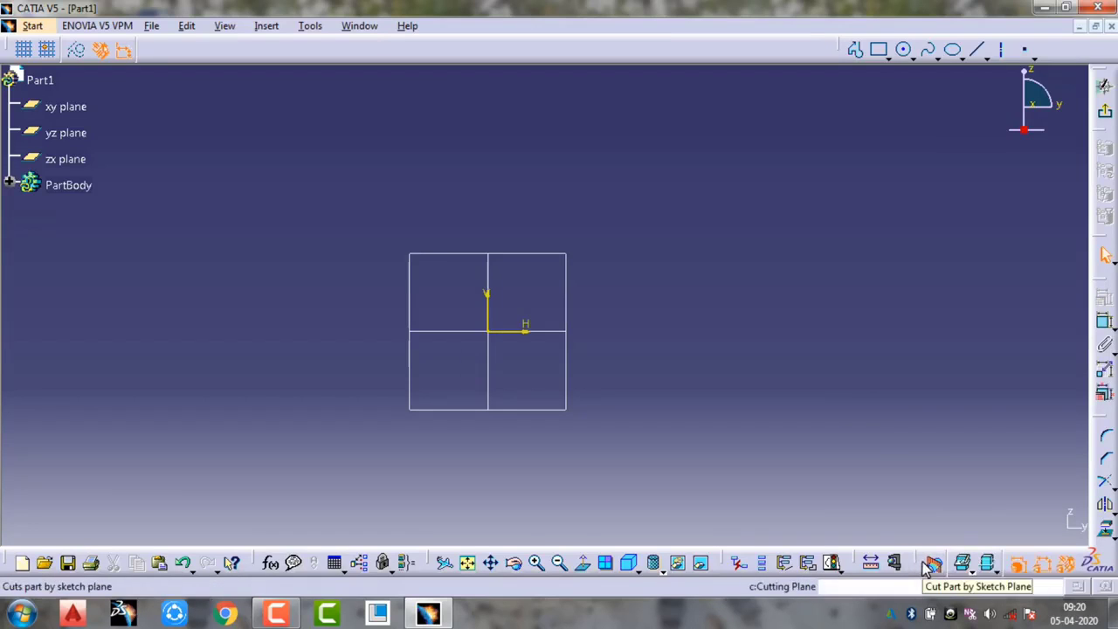
# Undock the Visualization toolbar and draw a rectangle about 19 mm high from the origin, without entering dimensions
pyautogui.moveTo(891, 497); pyautogui.dragTo(890, 478)
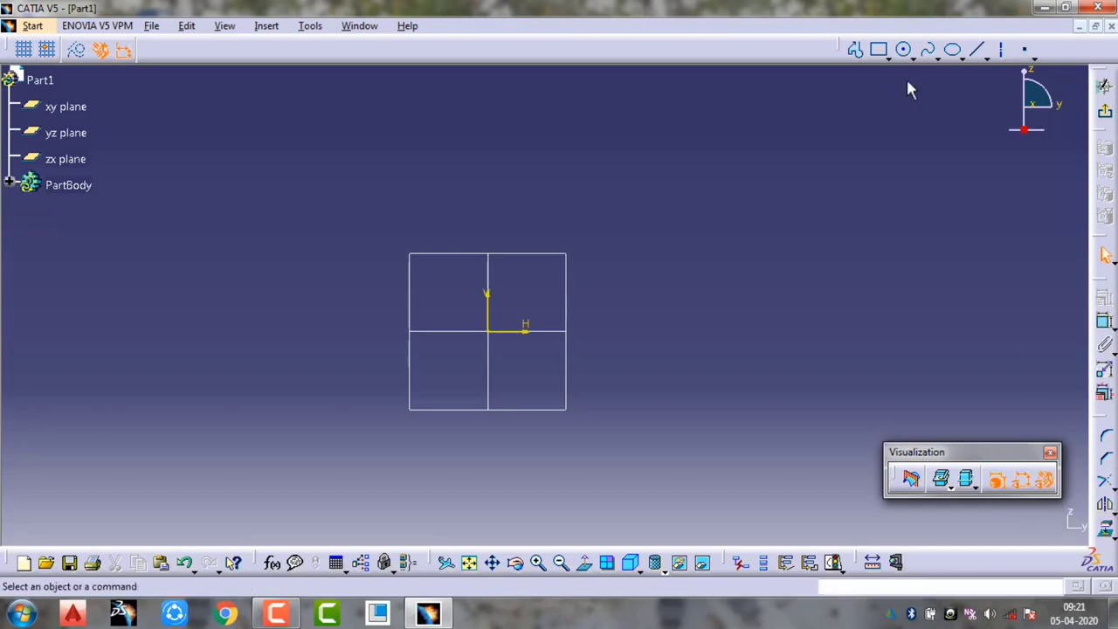
pyautogui.click(882, 52)
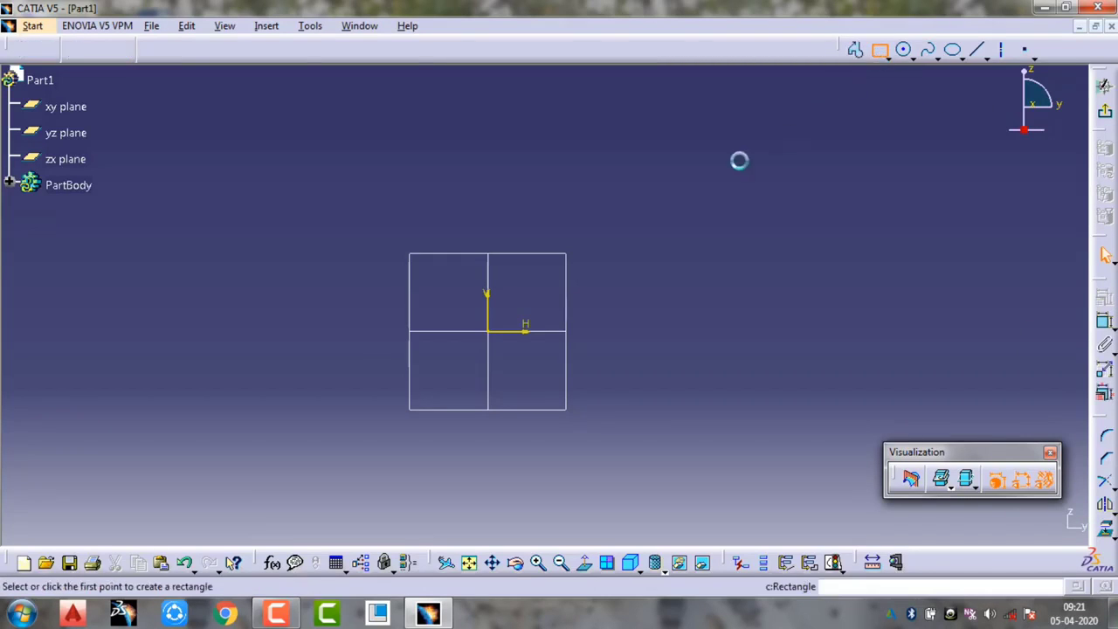
pyautogui.click(491, 333)
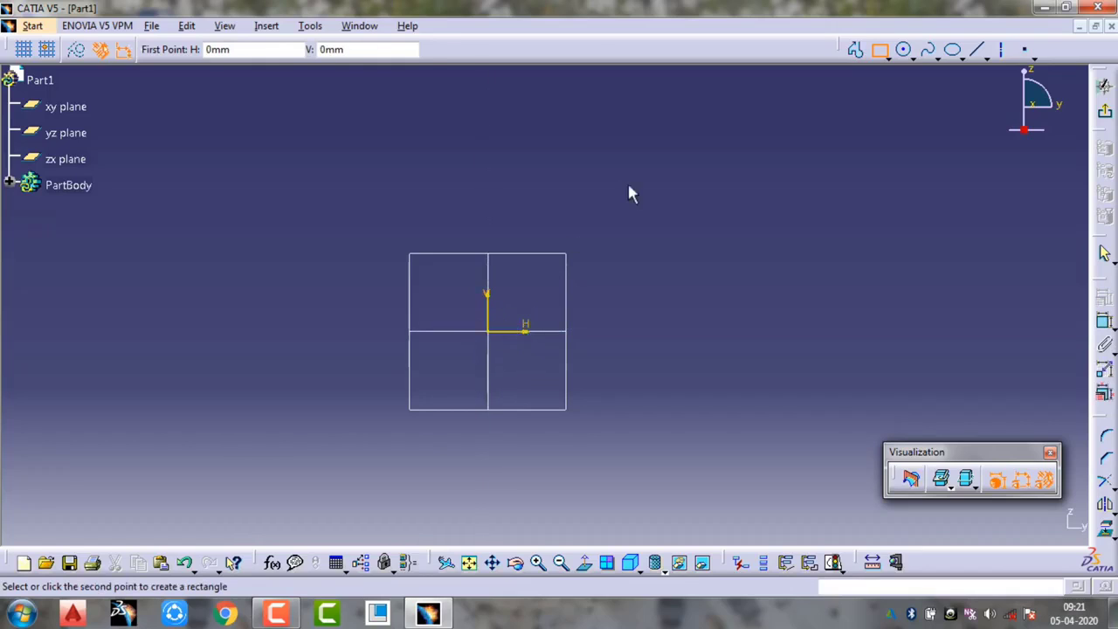
pyautogui.click(707, 173)
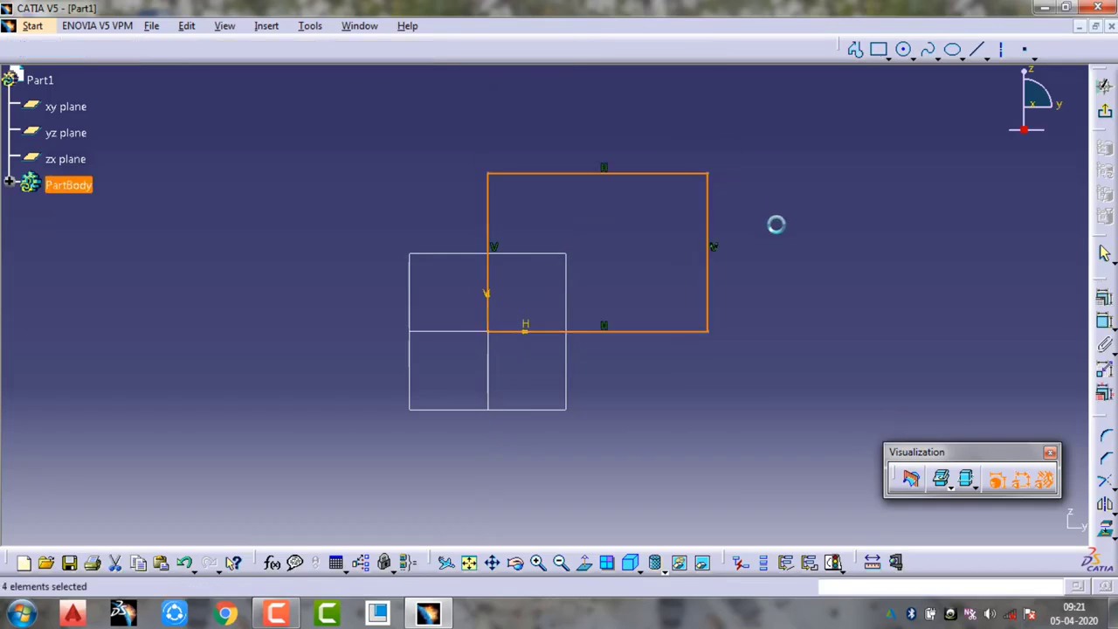
pyautogui.click(597, 303)
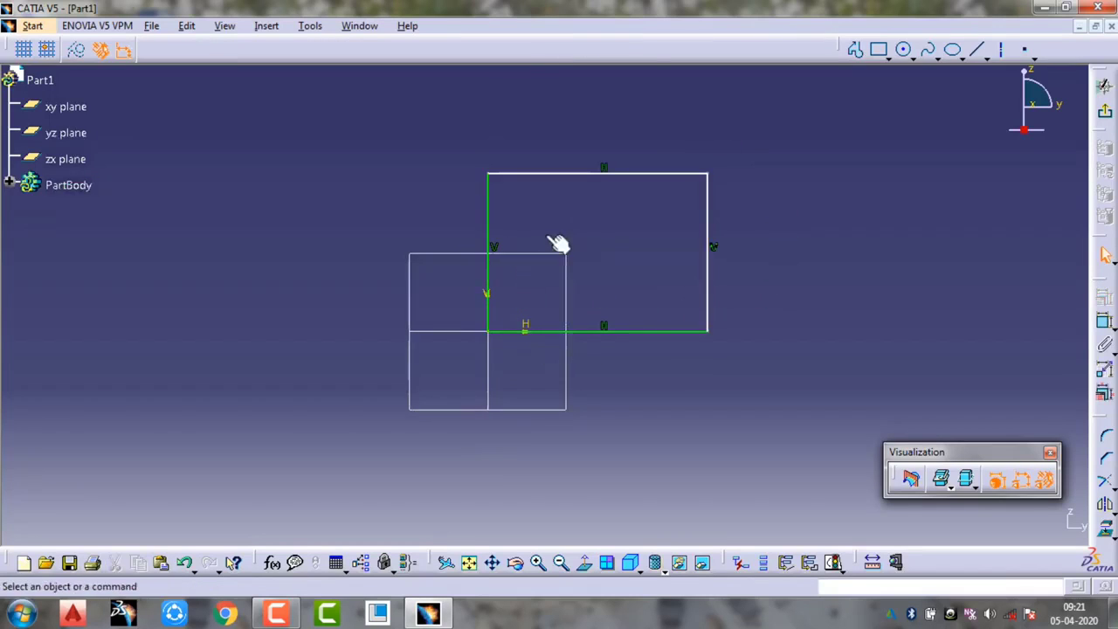
# Toggle the Geometrical Constraints display off, on and off again, and dimension the height of the rectangle's right edge
pyautogui.click(1041, 487)
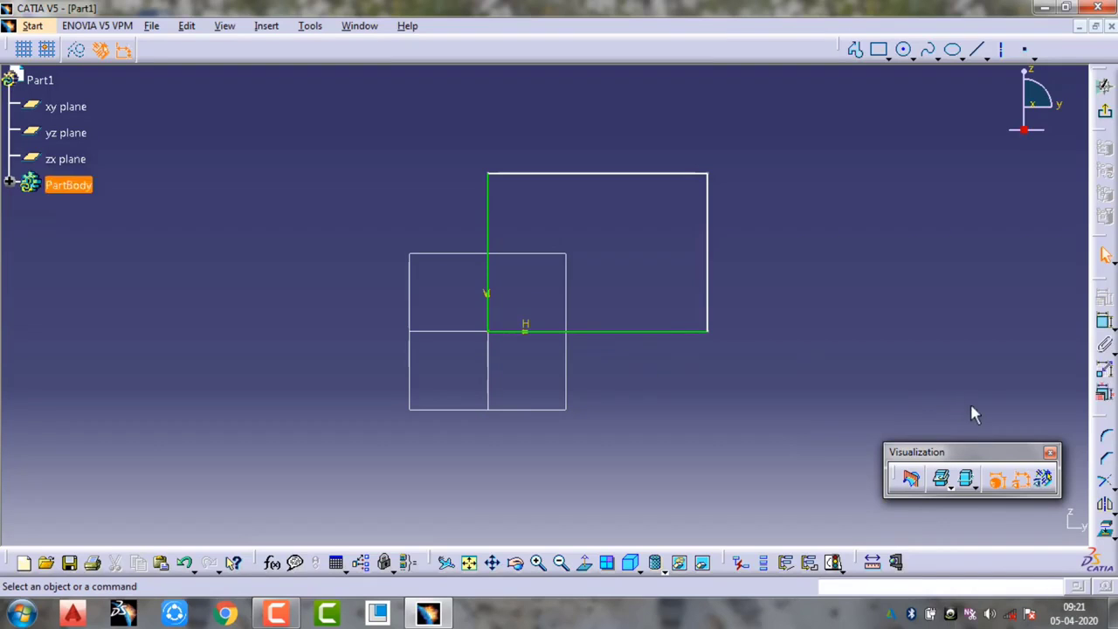
pyautogui.click(1042, 486)
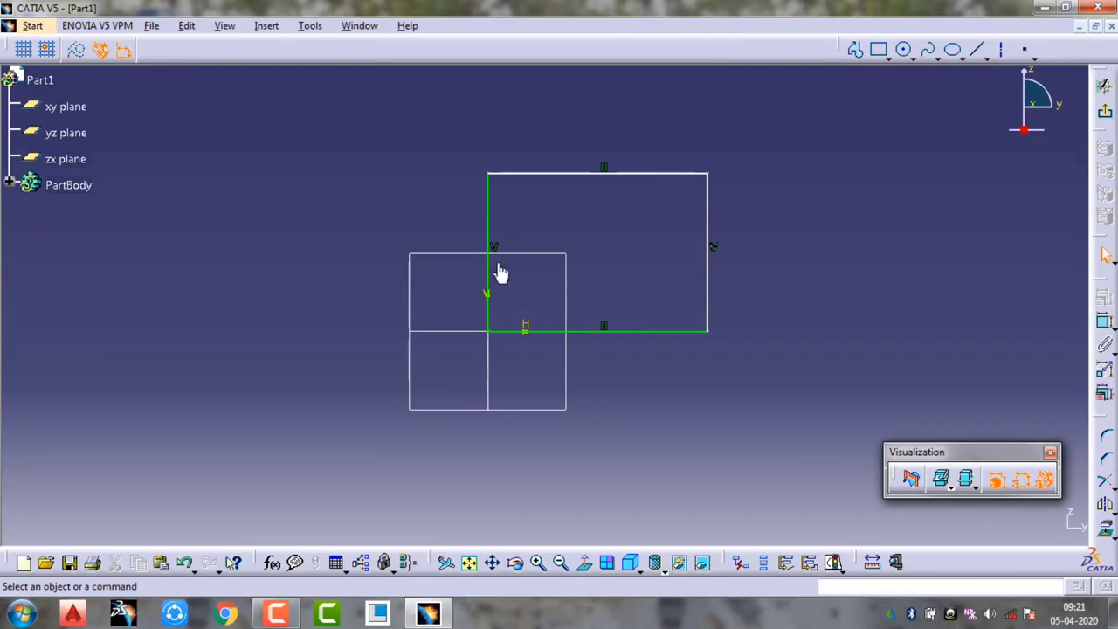
pyautogui.click(1045, 486)
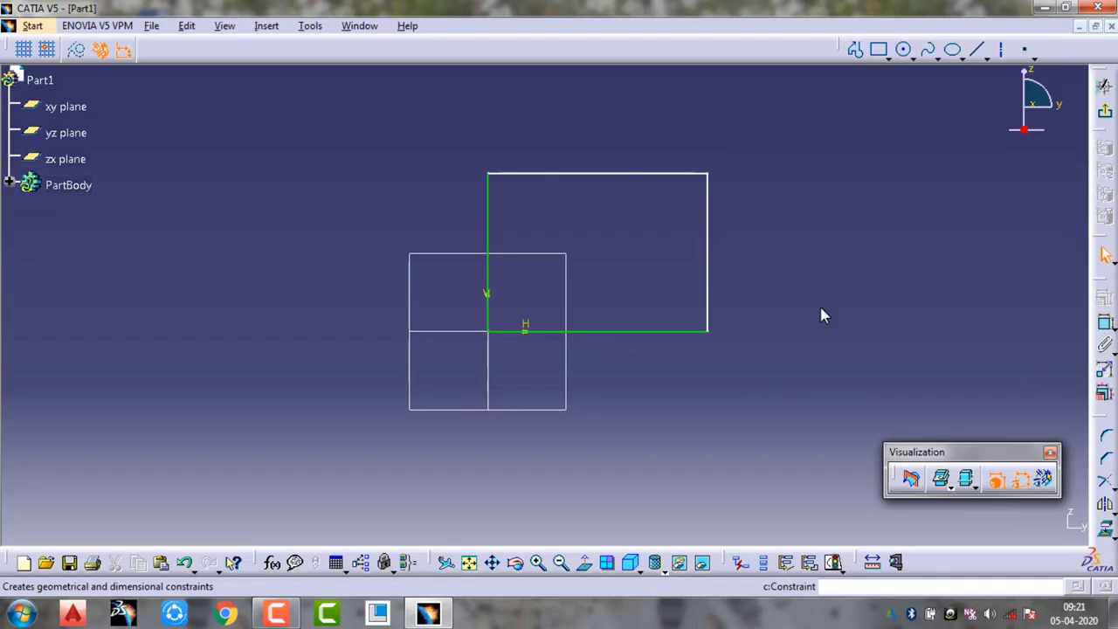
pyautogui.click(709, 286)
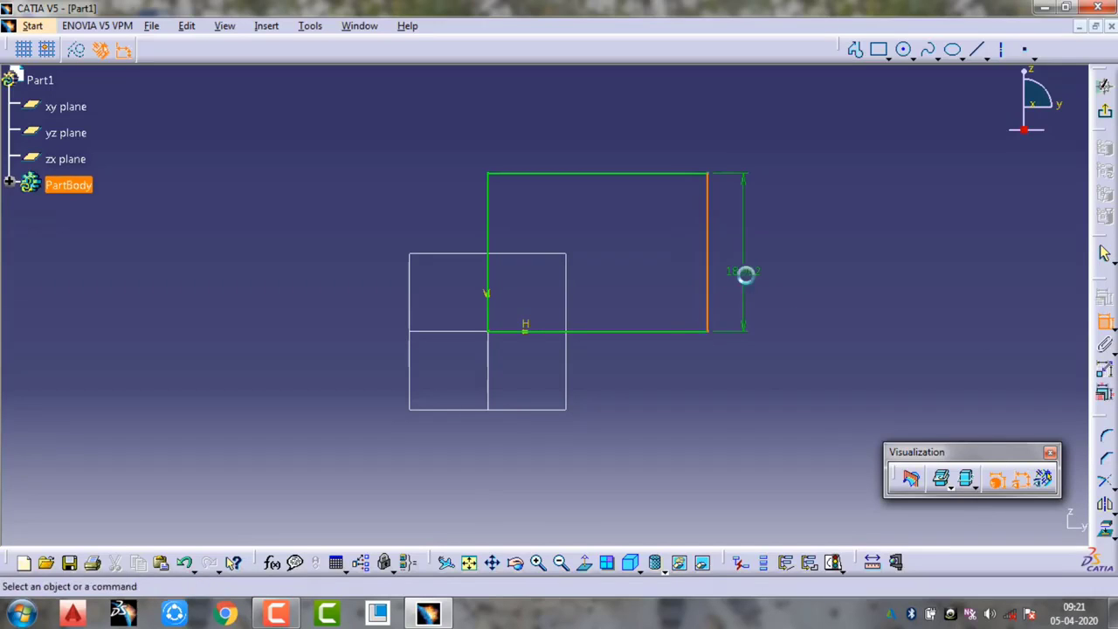
pyautogui.click(764, 279)
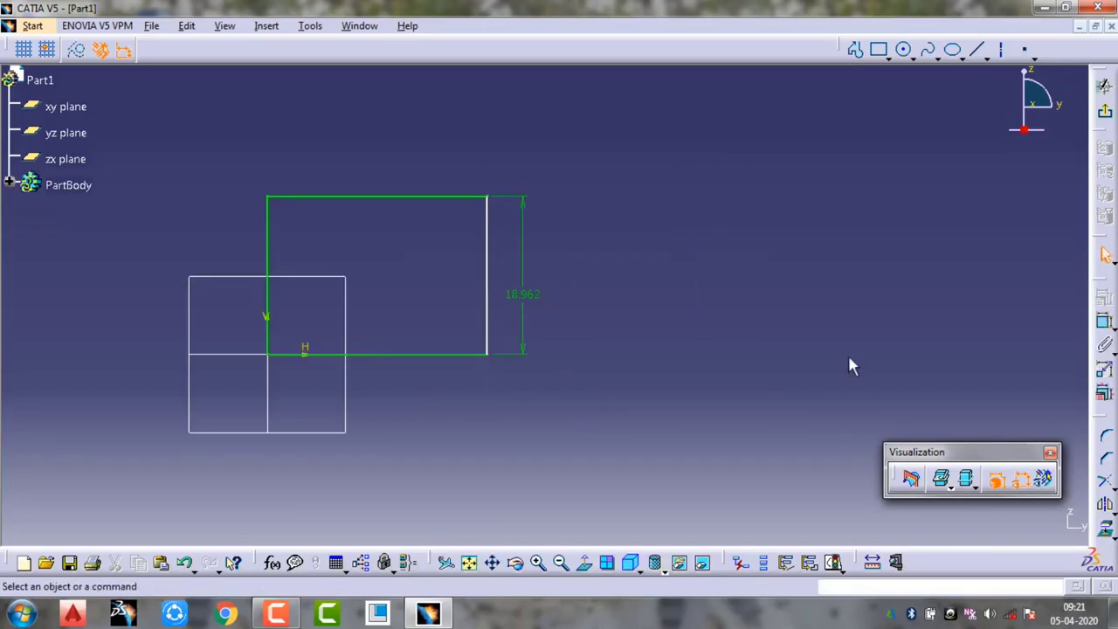
# Hide and show the dimensional constraints, and turn the display of geometrical constraints back on
pyautogui.click(1020, 480)
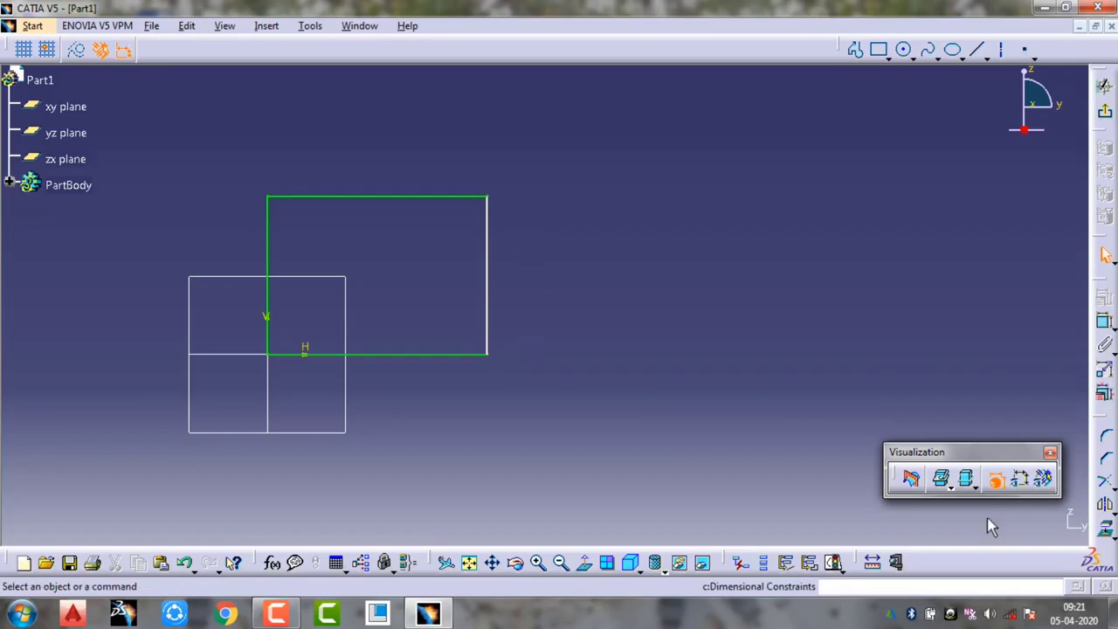
pyautogui.click(1020, 480)
pyautogui.click(1044, 479)
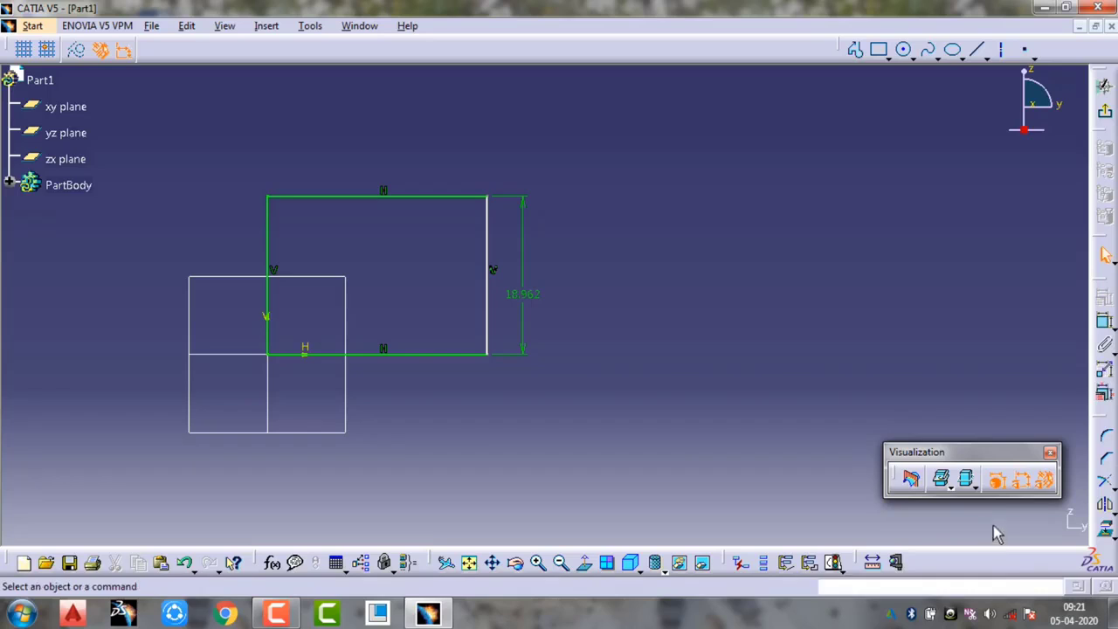
# Turn Diagnostics off, widen the rectangle by pulling its lower edge, turn Diagnostics back on and redock the Visualization toolbar
pyautogui.click(996, 481)
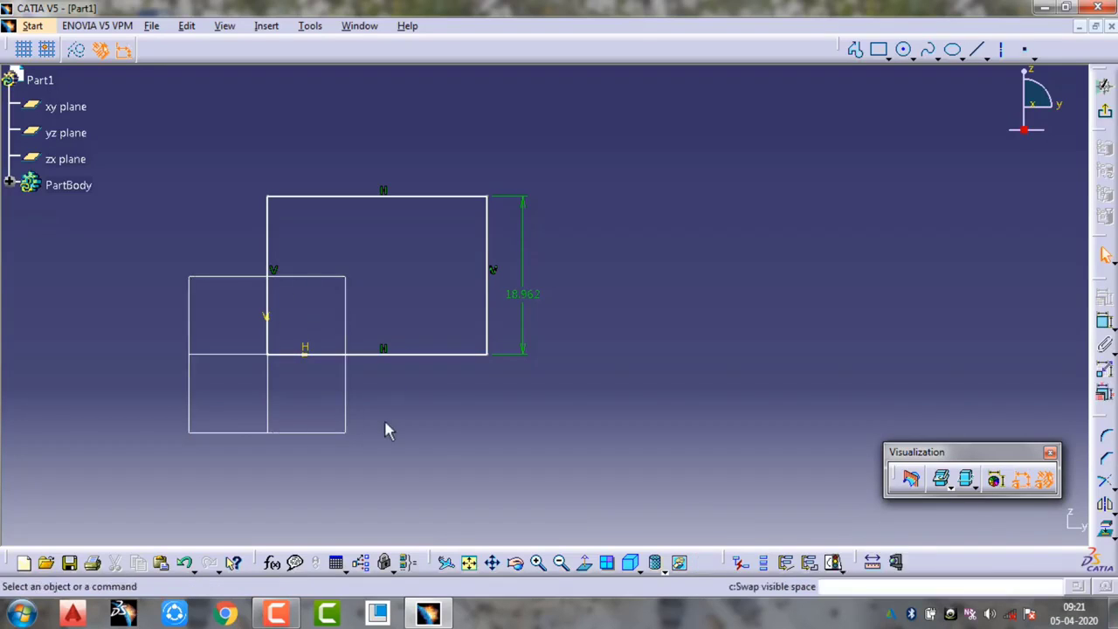
pyautogui.moveTo(394, 355)
pyautogui.mouseDown()
pyautogui.moveTo(411, 390)
pyautogui.moveTo(417, 349)
pyautogui.moveTo(419, 370)
pyautogui.mouseUp()
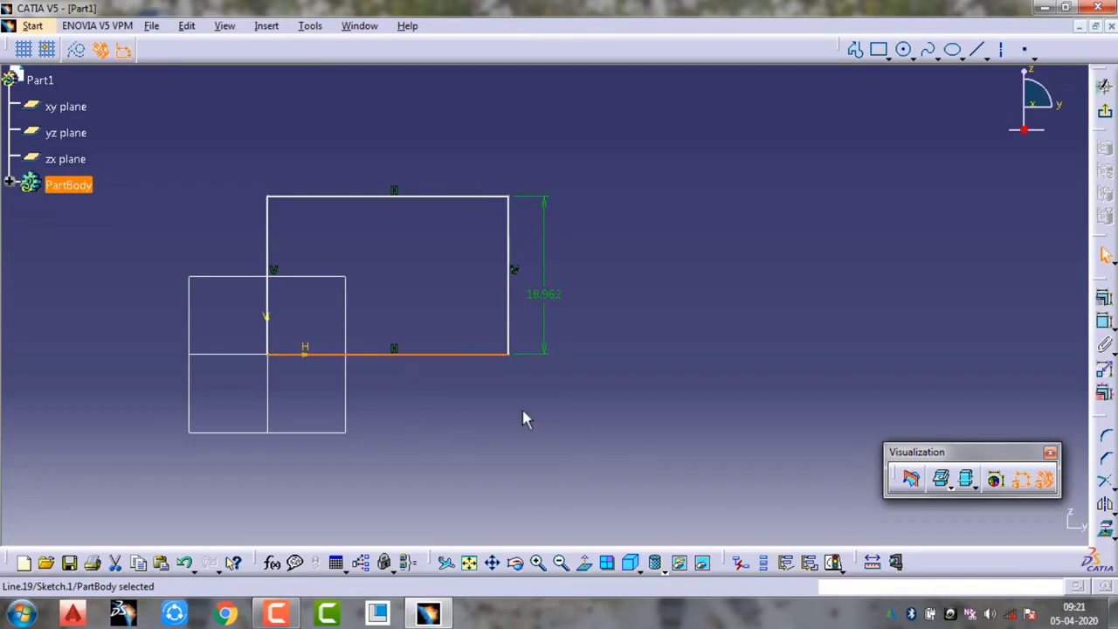
pyautogui.click(996, 482)
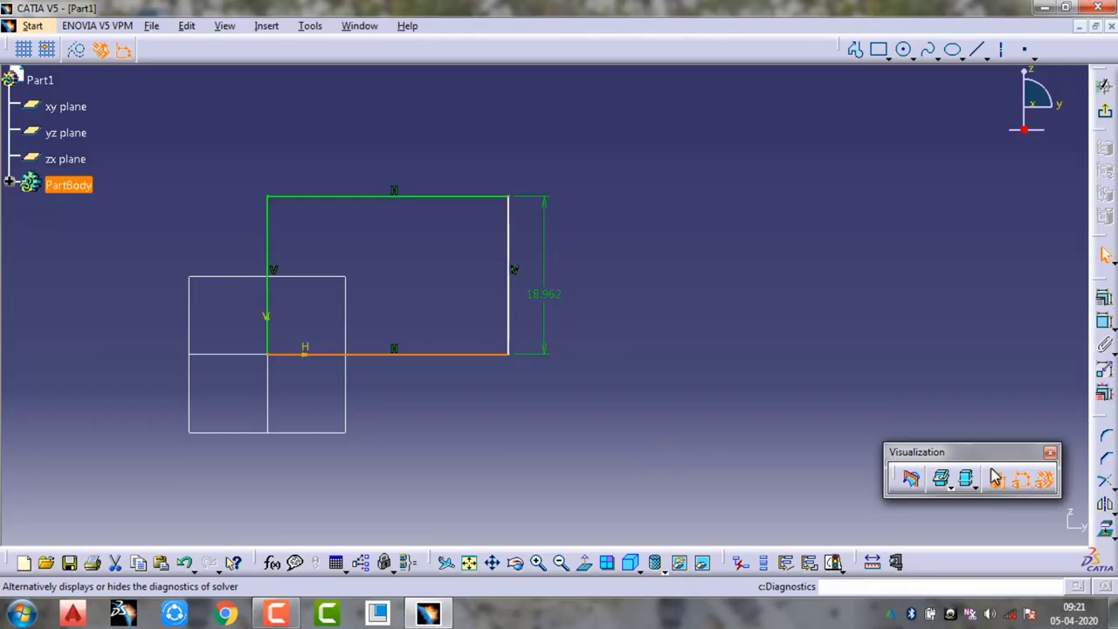
pyautogui.moveTo(986, 456); pyautogui.dragTo(1003, 552)
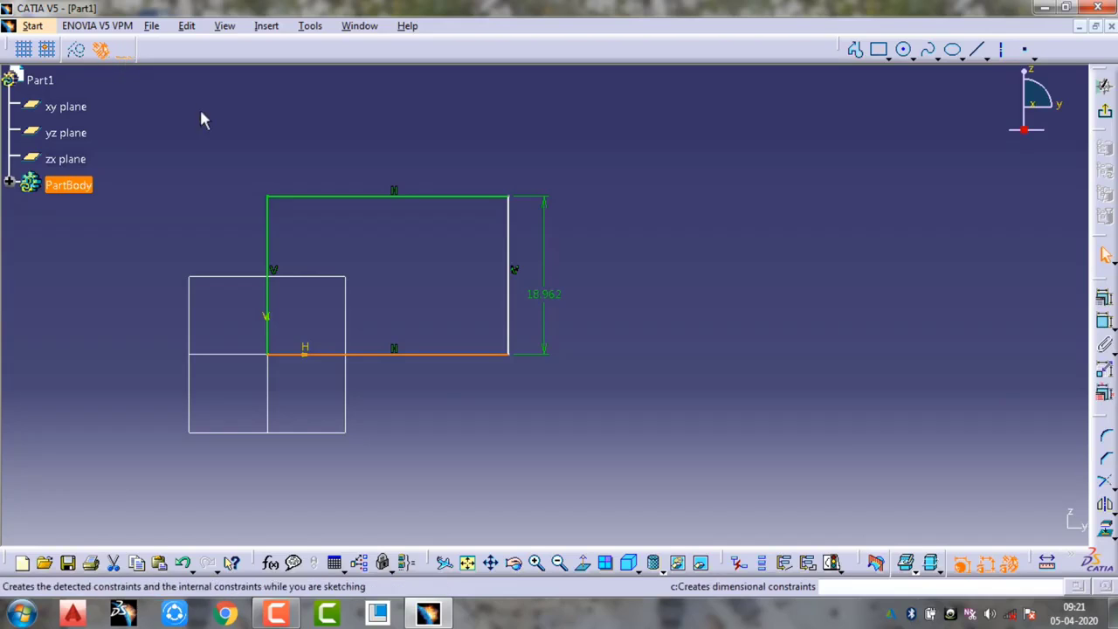
# Delete the 10 mm by 15 mm rectangle together with its dimensions and constraints
pyautogui.click(432, 300)
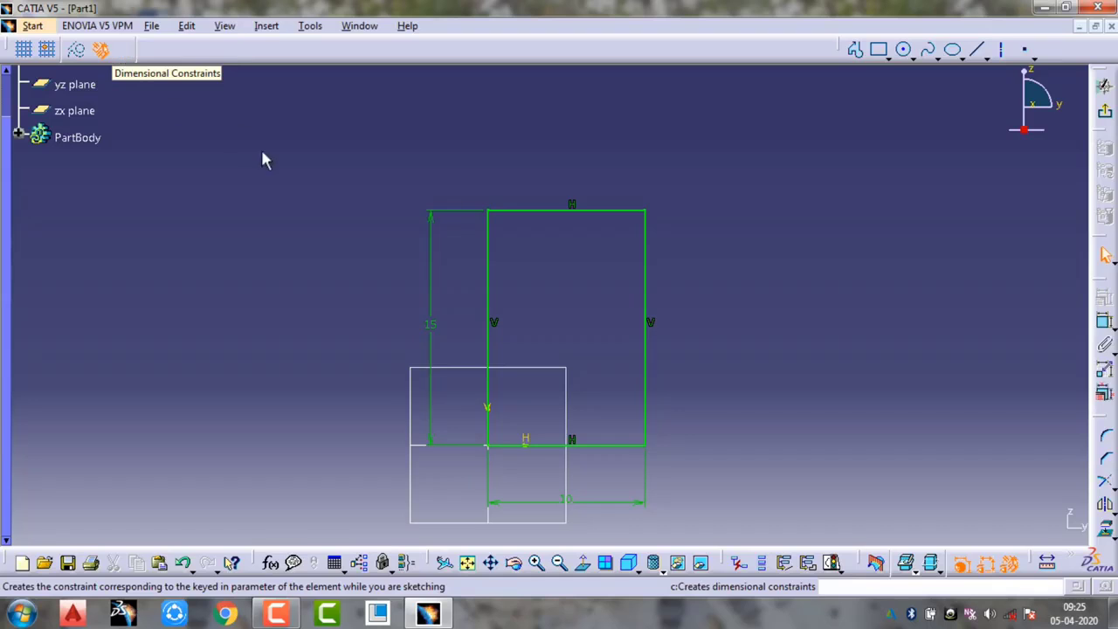
pyautogui.moveTo(752, 164)
pyautogui.mouseDown()
pyautogui.moveTo(728, 220)
pyautogui.moveTo(411, 439)
pyautogui.moveTo(358, 529)
pyautogui.mouseUp()
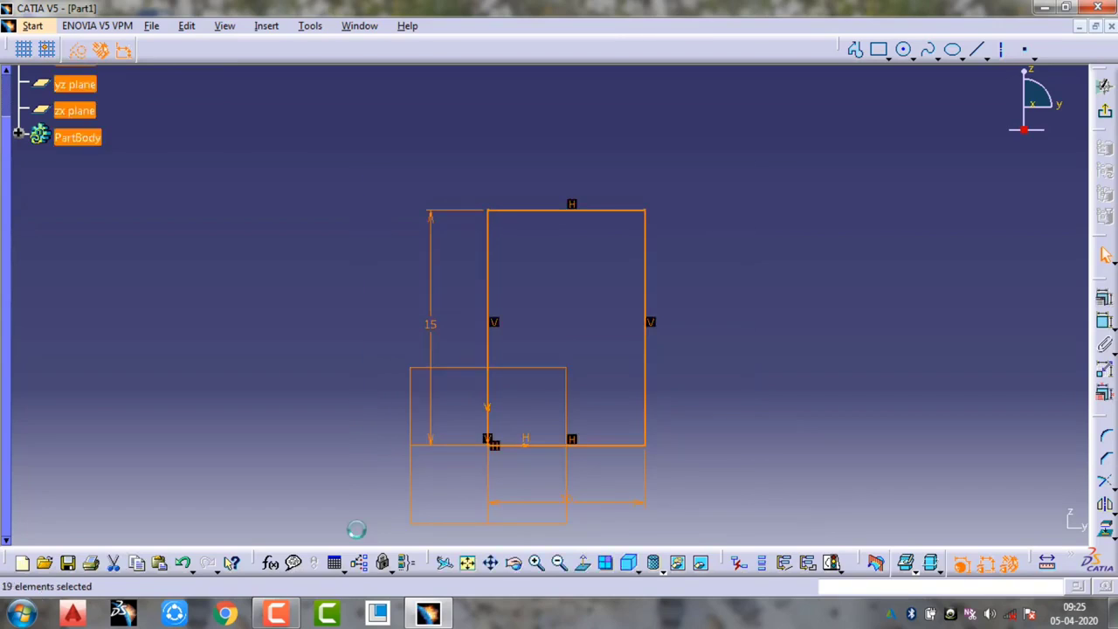
pyautogui.press('Delete')
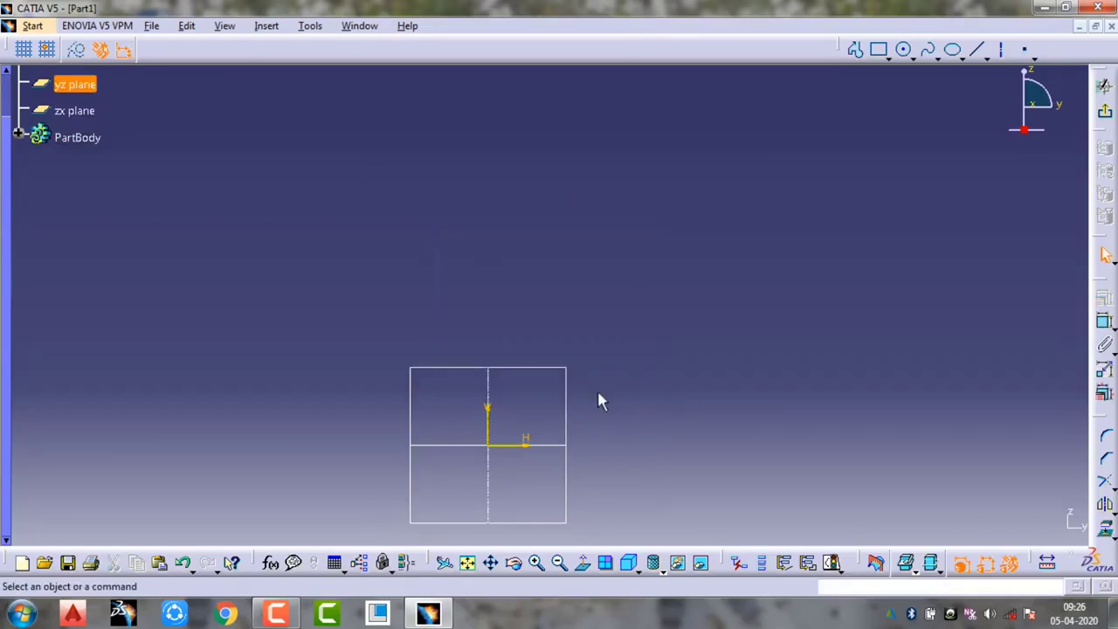
pyautogui.moveTo(609, 400); pyautogui.dragTo(619, 289, button='middle')
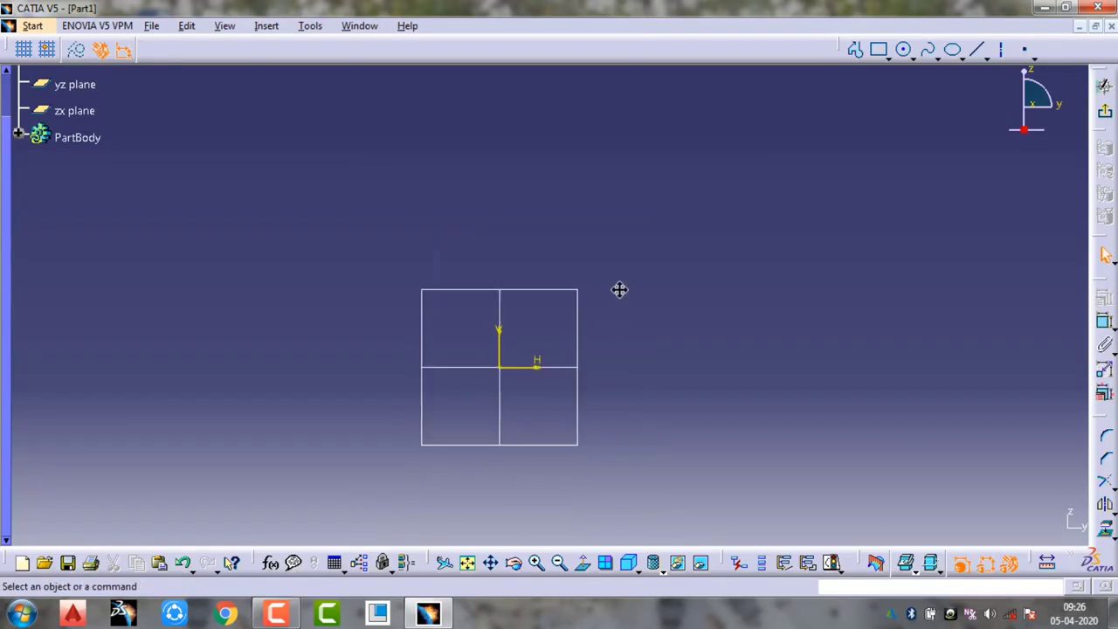
# Undock the Profile toolbar and start a profile with a horizontal line about 20.3 mm long from just below the origin
pyautogui.moveTo(838, 51); pyautogui.dragTo(810, 103)
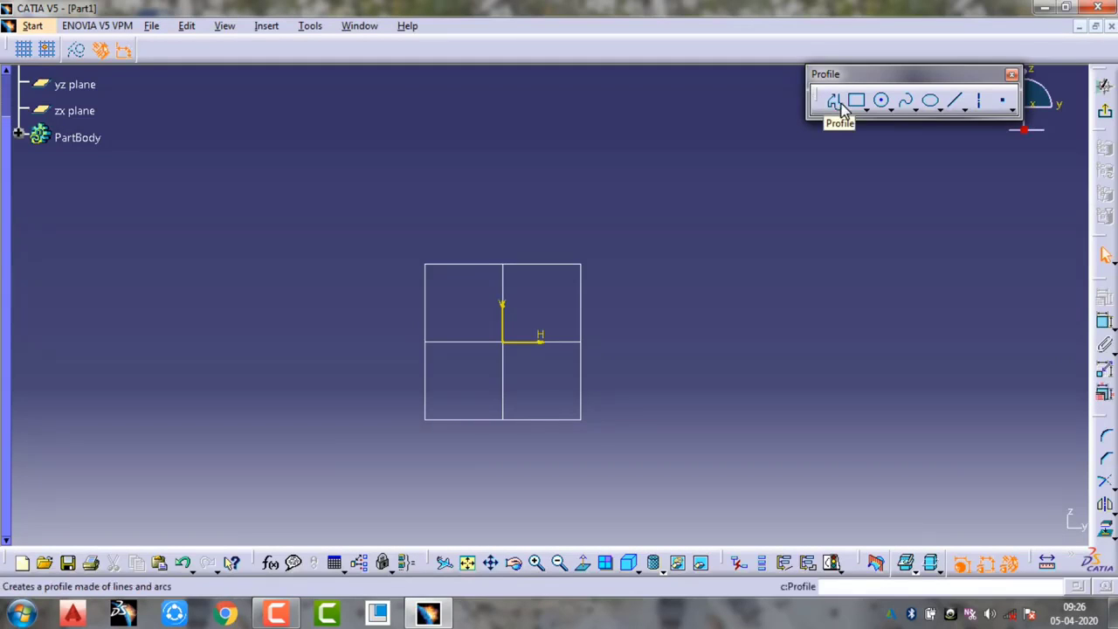
pyautogui.click(834, 103)
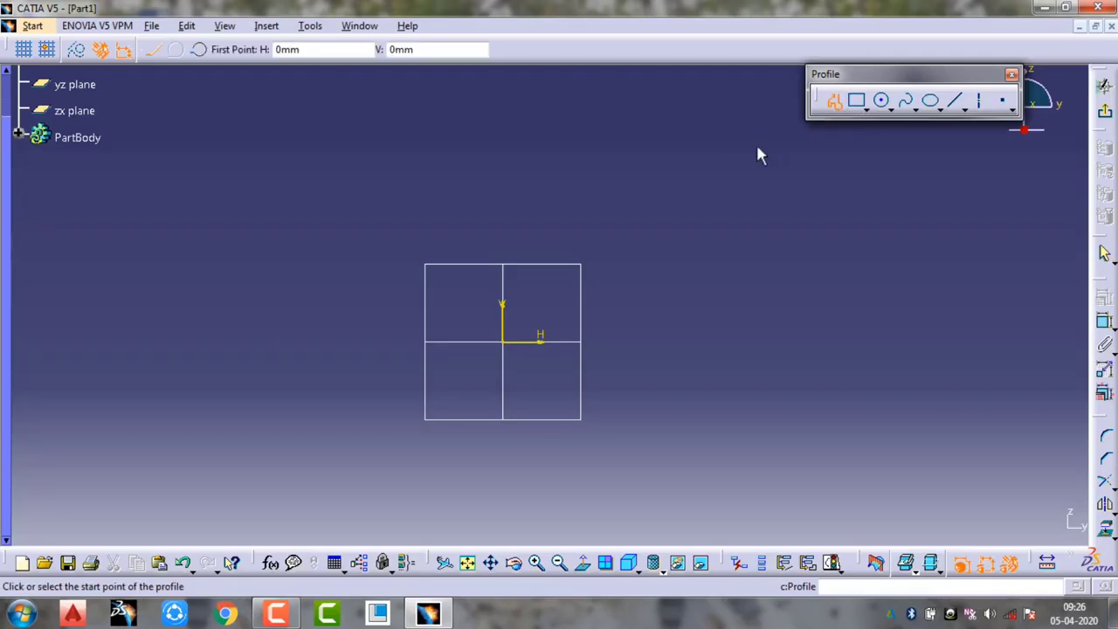
pyautogui.click(522, 357)
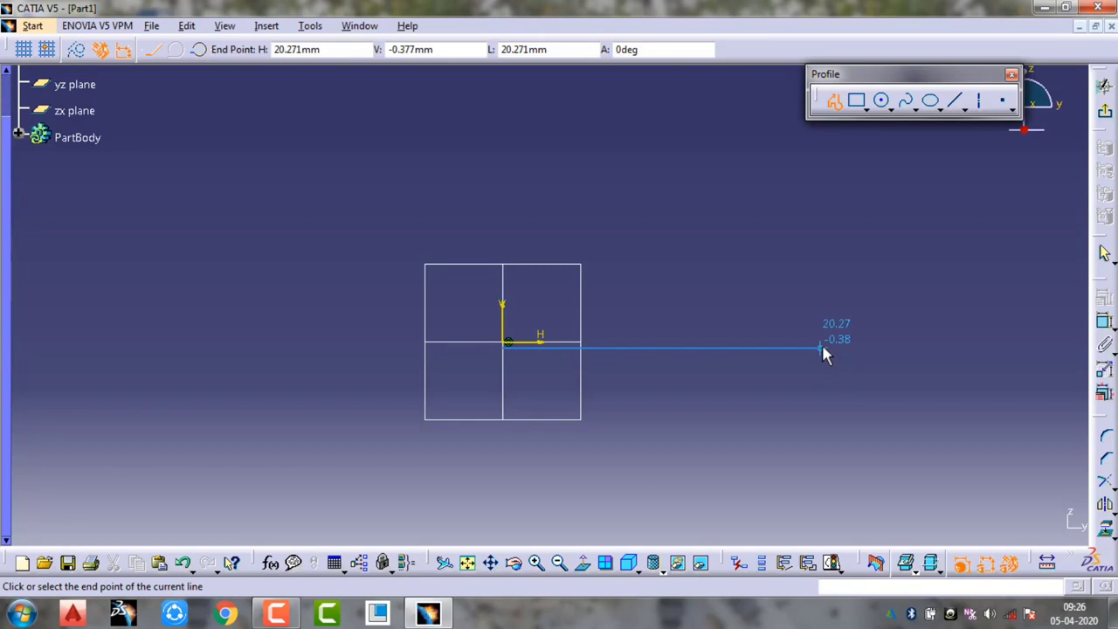
pyautogui.click(822, 346)
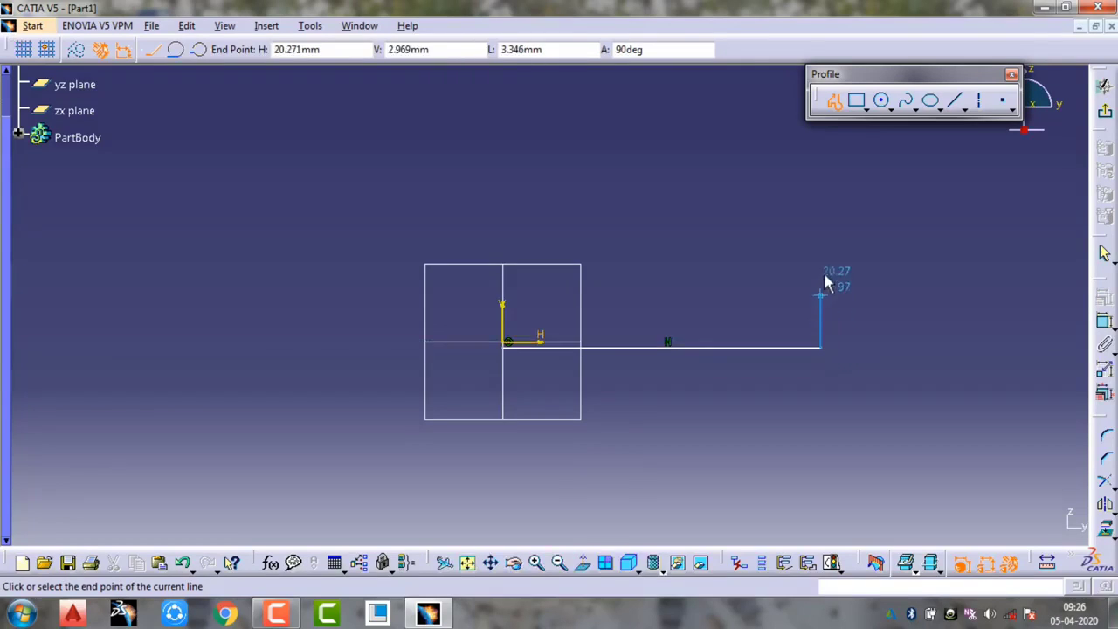
# Continue the profile from the base line's free end with a vertical line, a tangent arc and a horizontal upper edge
pyautogui.click(821, 212)
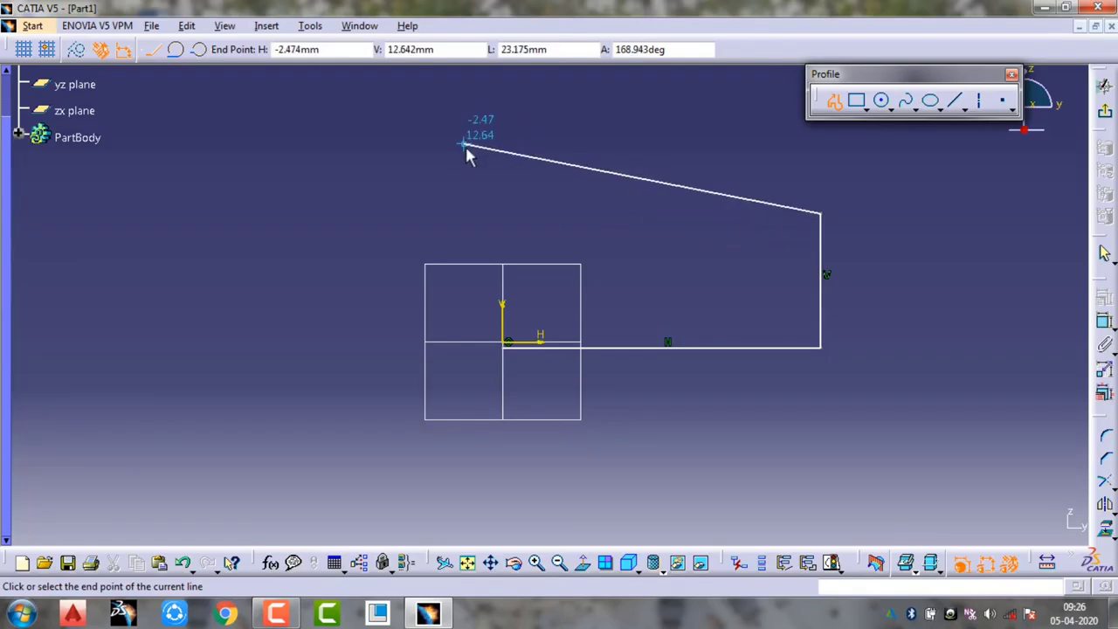
pyautogui.click(177, 53)
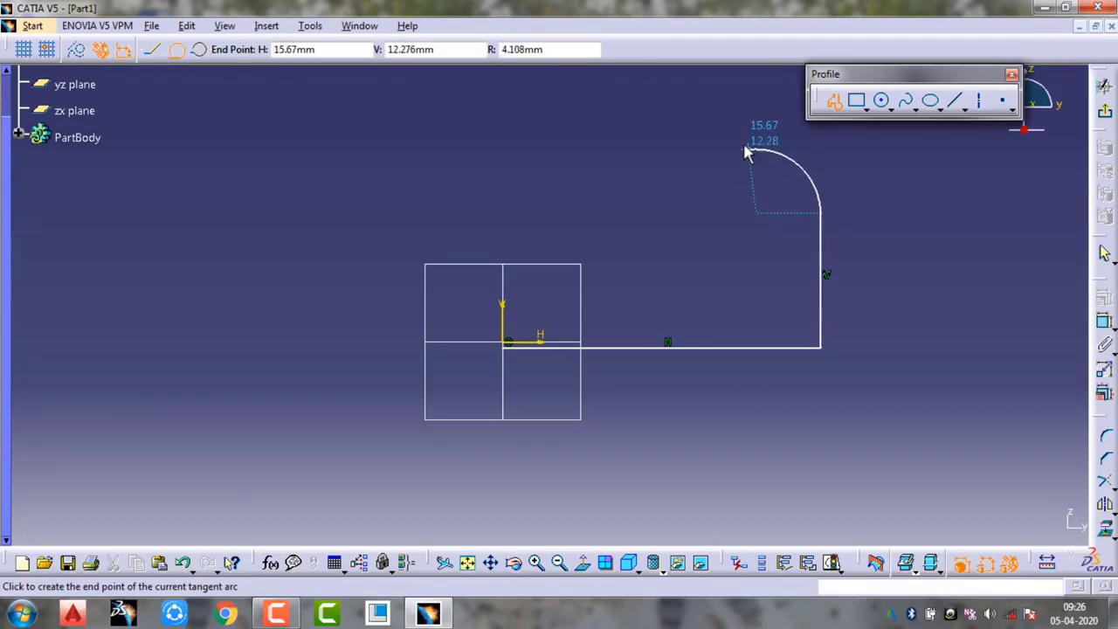
pyautogui.click(740, 141)
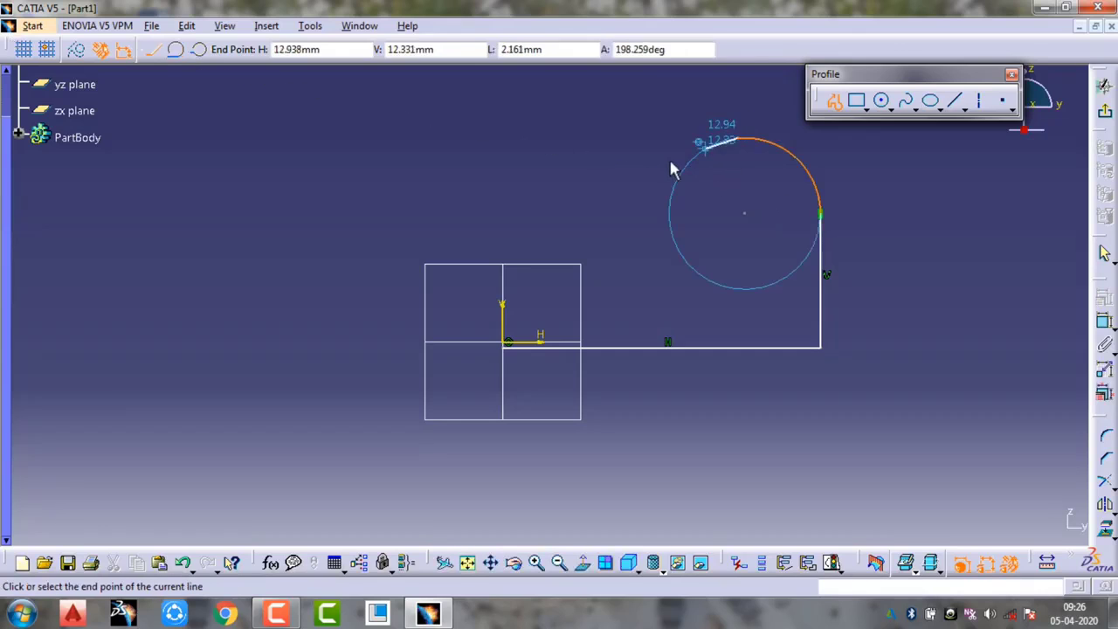
pyautogui.click(542, 137)
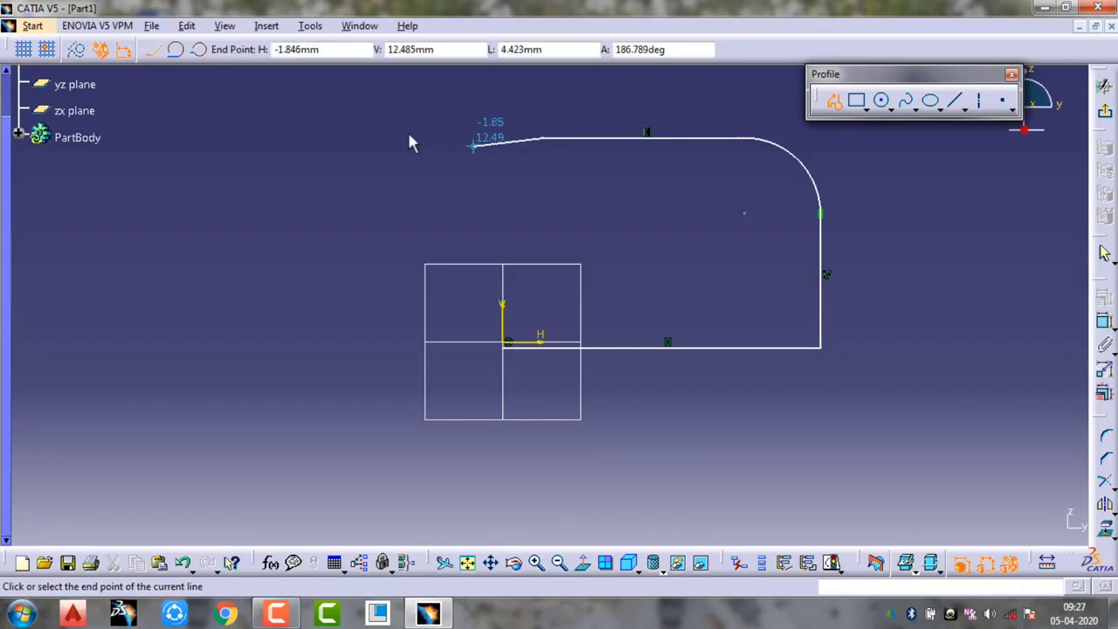
# Close the profile with a three-point arc from the upper edge and three straight segments ending at its start point
pyautogui.click(200, 52)
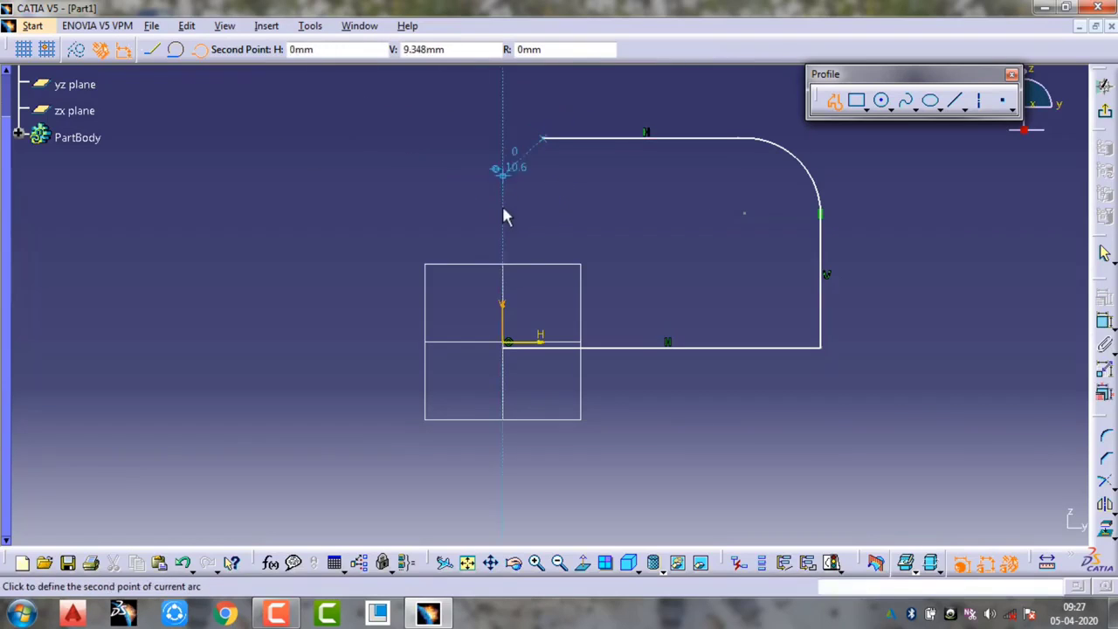
pyautogui.click(478, 193)
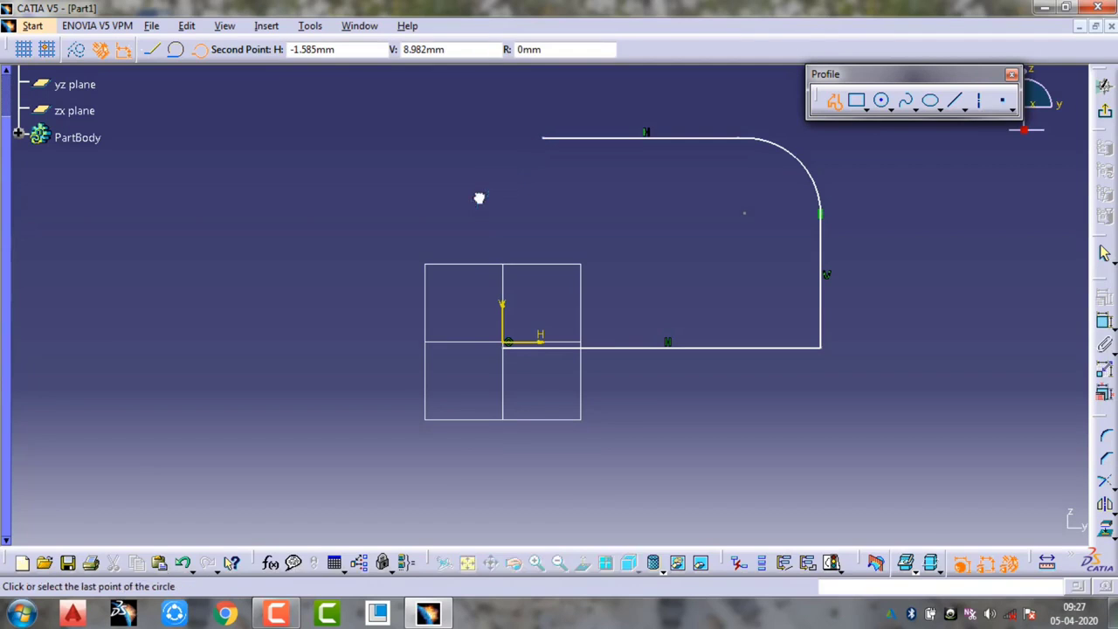
pyautogui.click(482, 244)
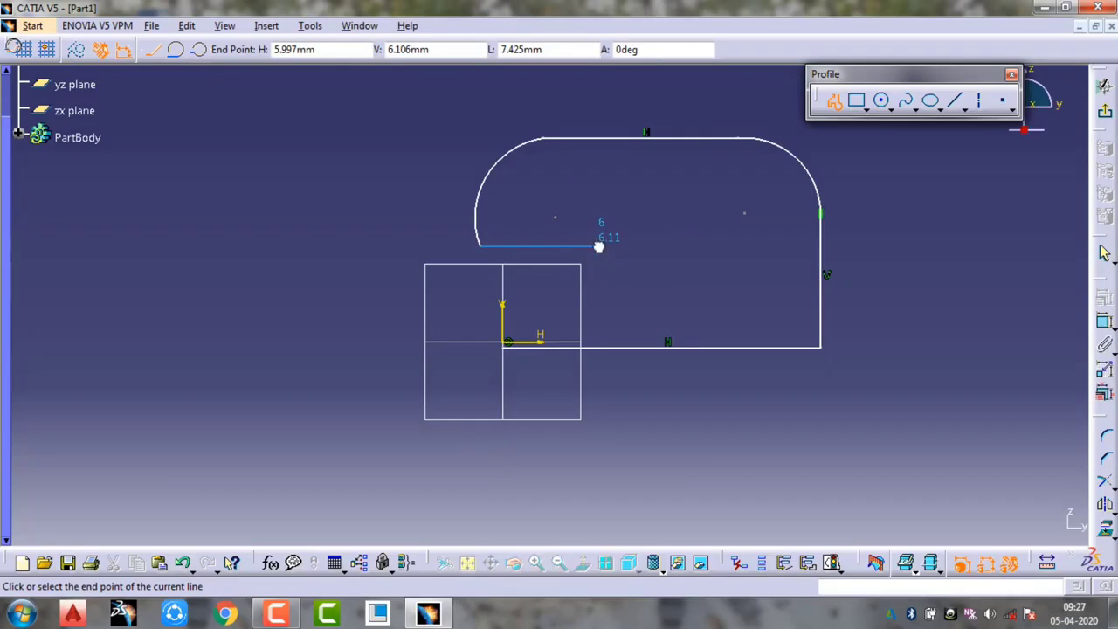
pyautogui.click(598, 241)
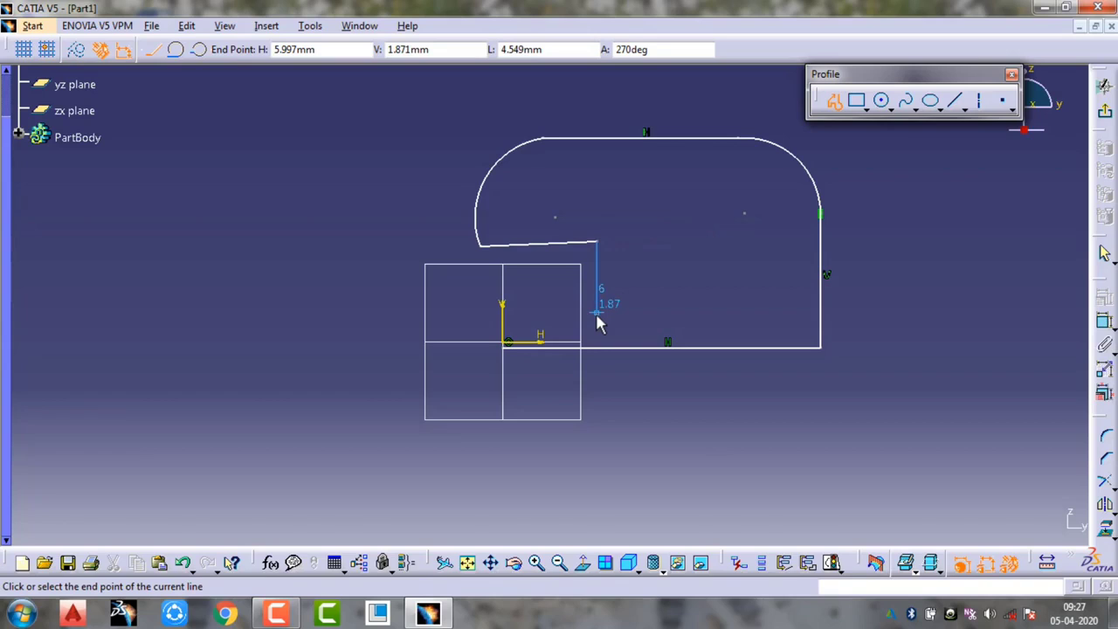
pyautogui.click(597, 312)
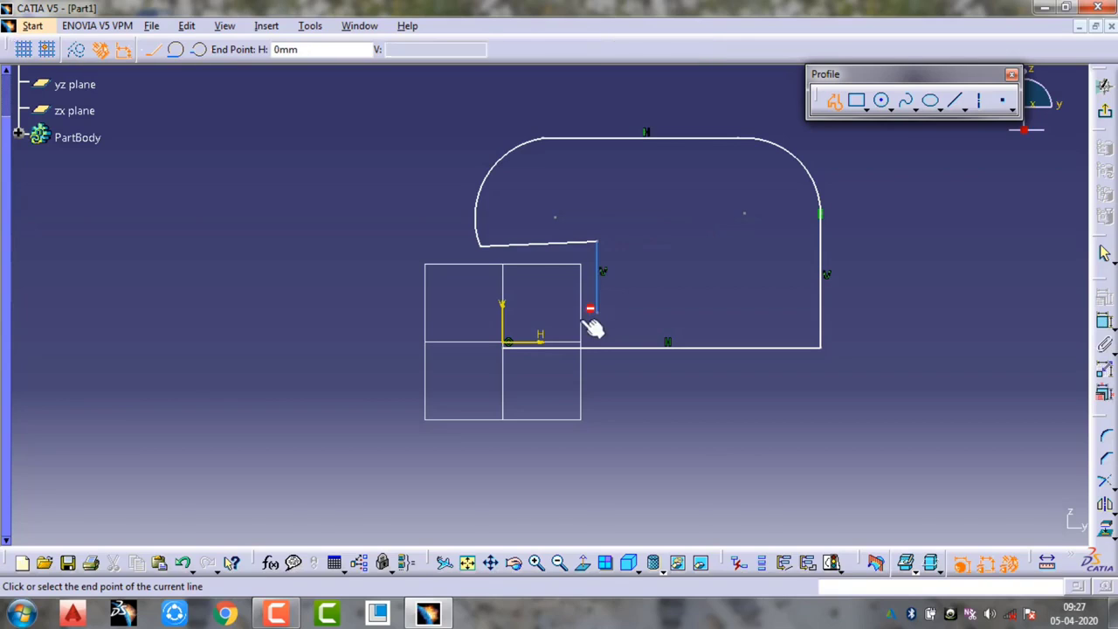
pyautogui.click(505, 349)
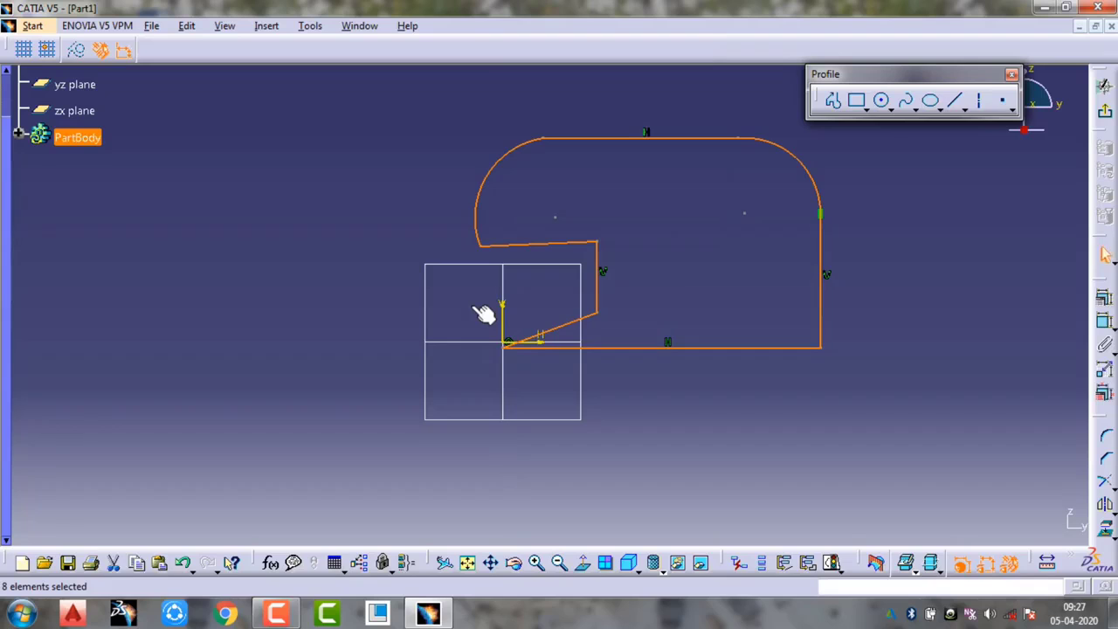
# Delete the entire closed profile from the sketch
pyautogui.click(464, 347)
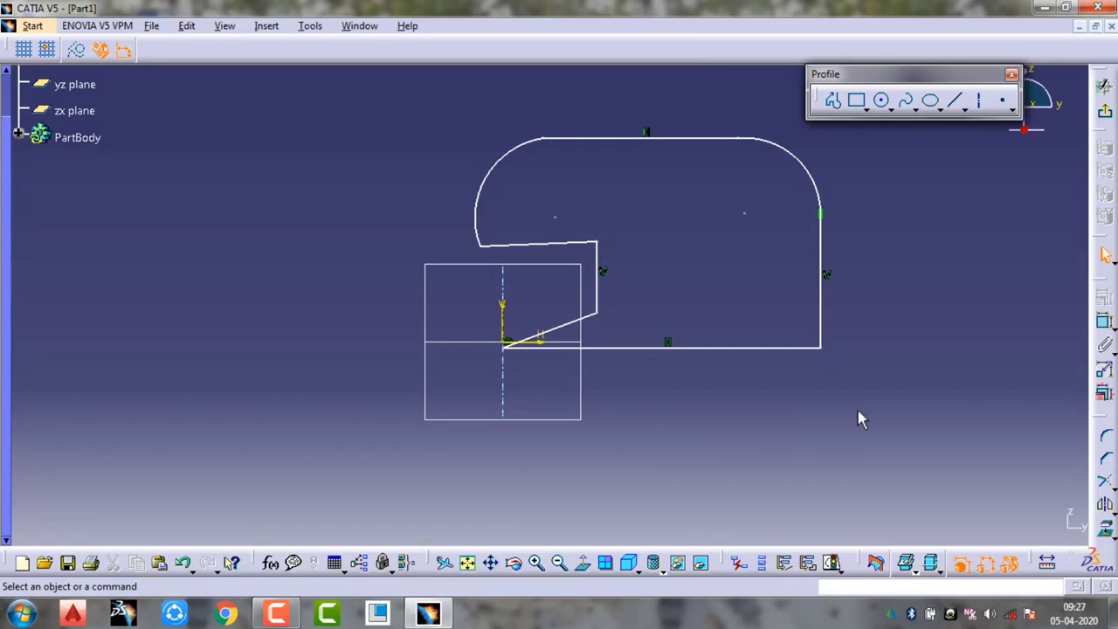
pyautogui.moveTo(857, 420); pyautogui.dragTo(419, 102)
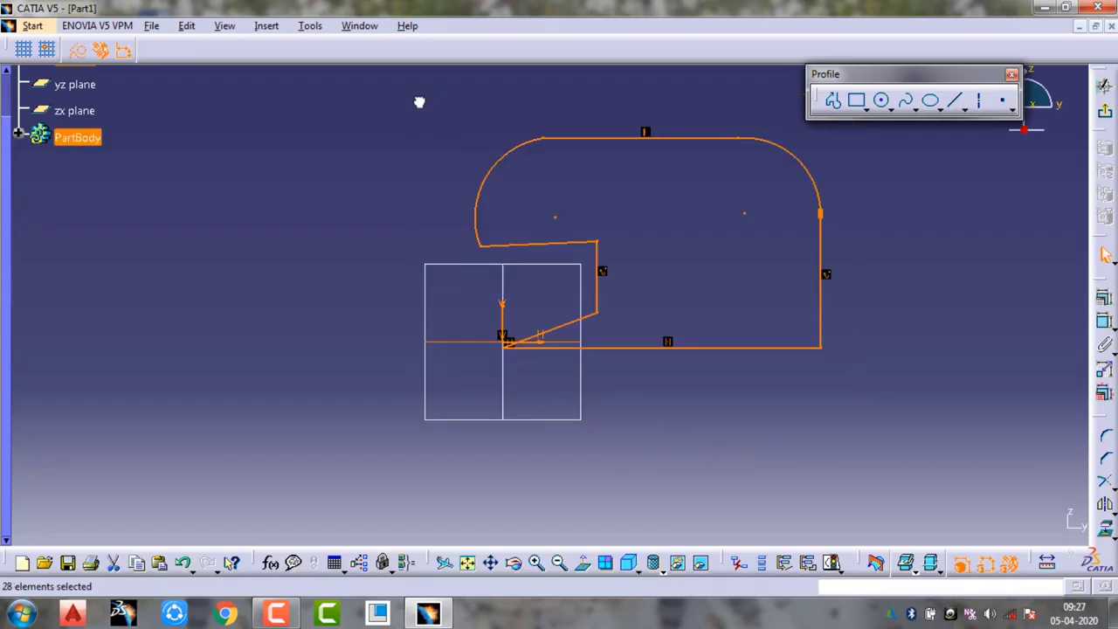
pyautogui.press('Delete')
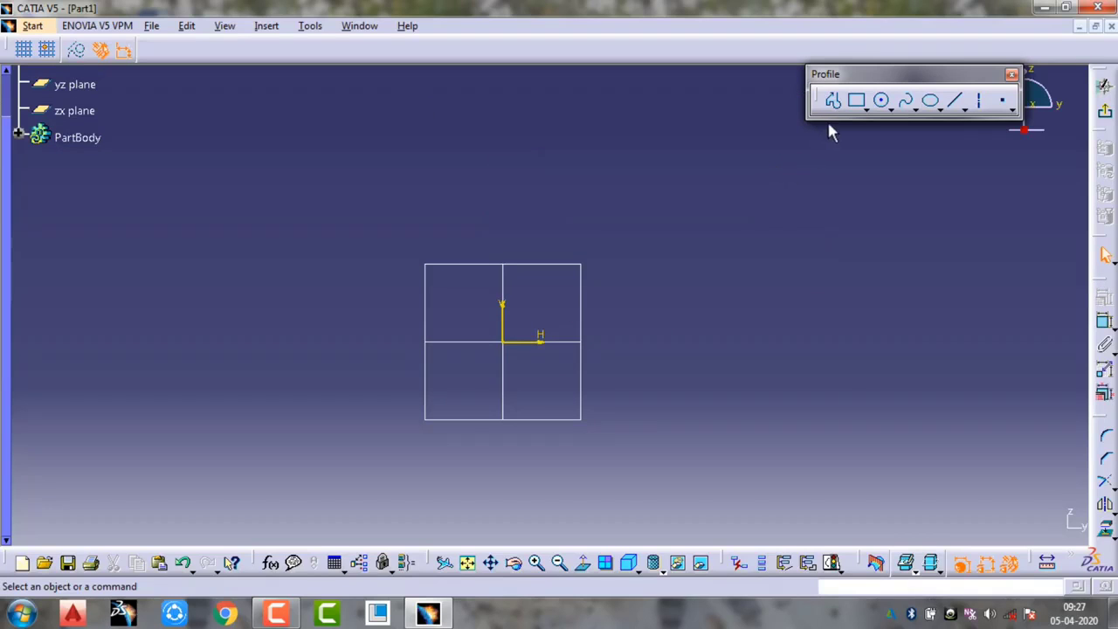
# Detach the rectangle tool group as a floating palette beside the sketch
pyautogui.click(866, 109)
pyautogui.click(865, 112)
pyautogui.moveTo(880, 129); pyautogui.dragTo(930, 217)
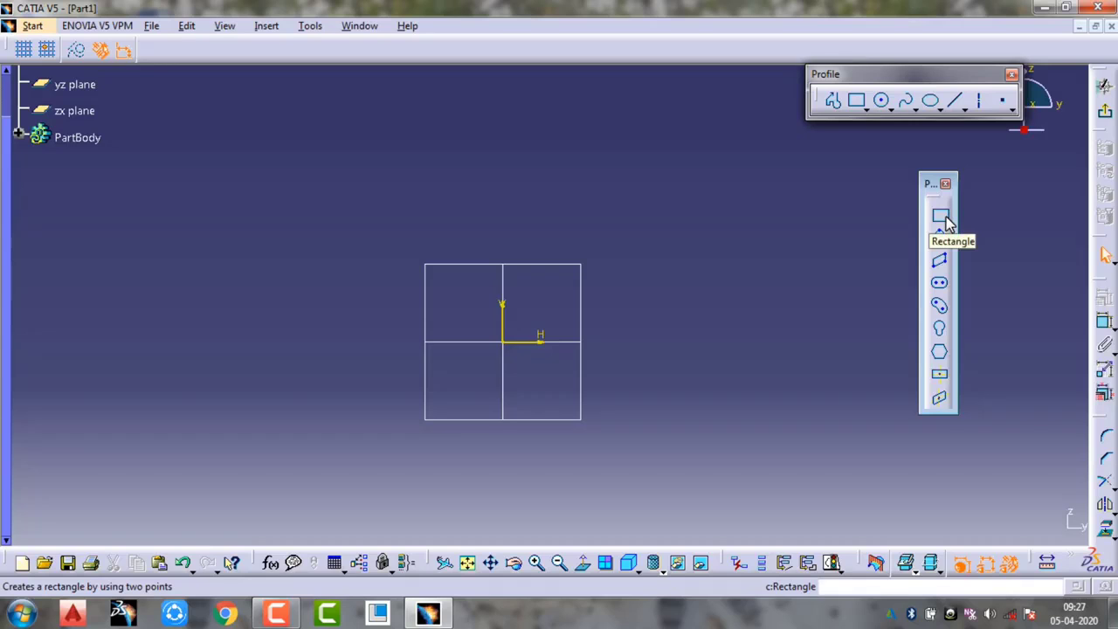
# Draw a two-point rectangle with its first corner at the sketch origin, and undo it
pyautogui.click(941, 217)
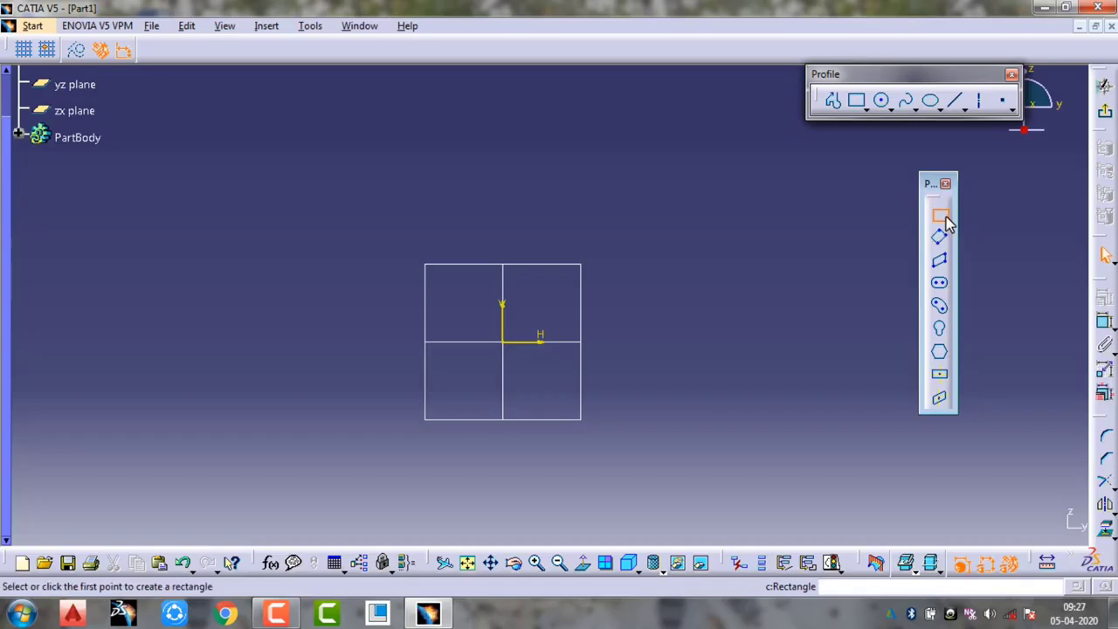
pyautogui.click(513, 343)
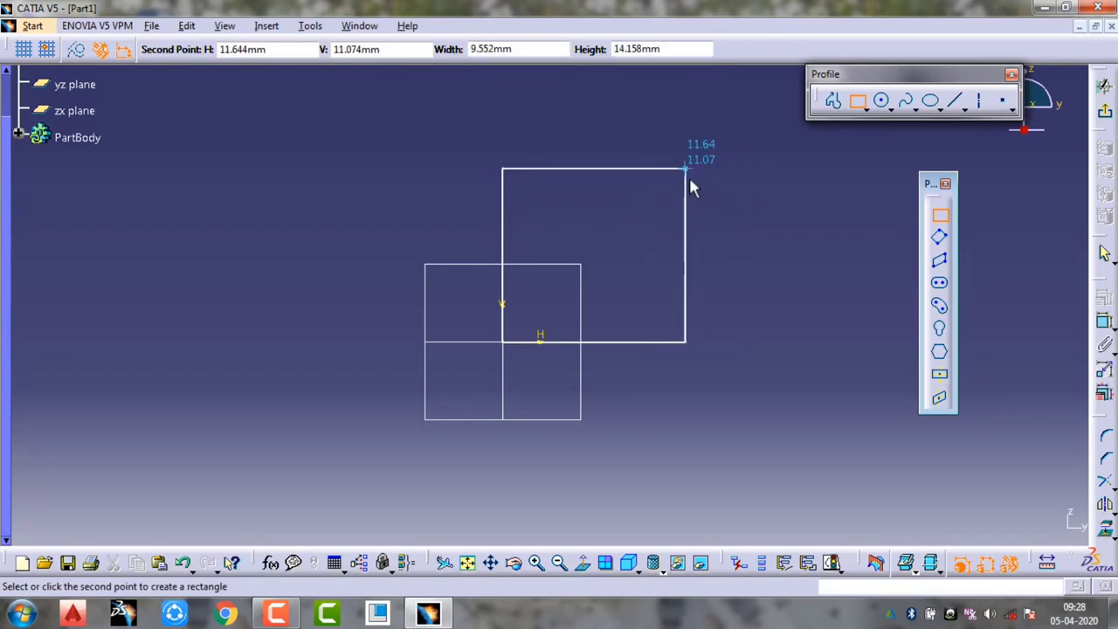
pyautogui.click(709, 186)
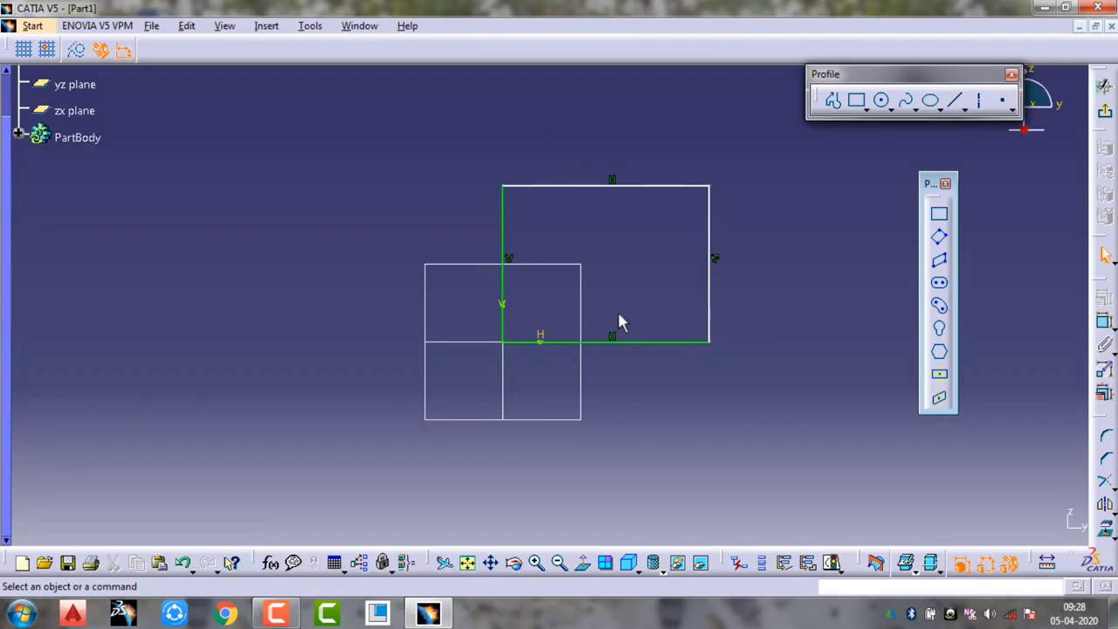
pyautogui.press('Delete')
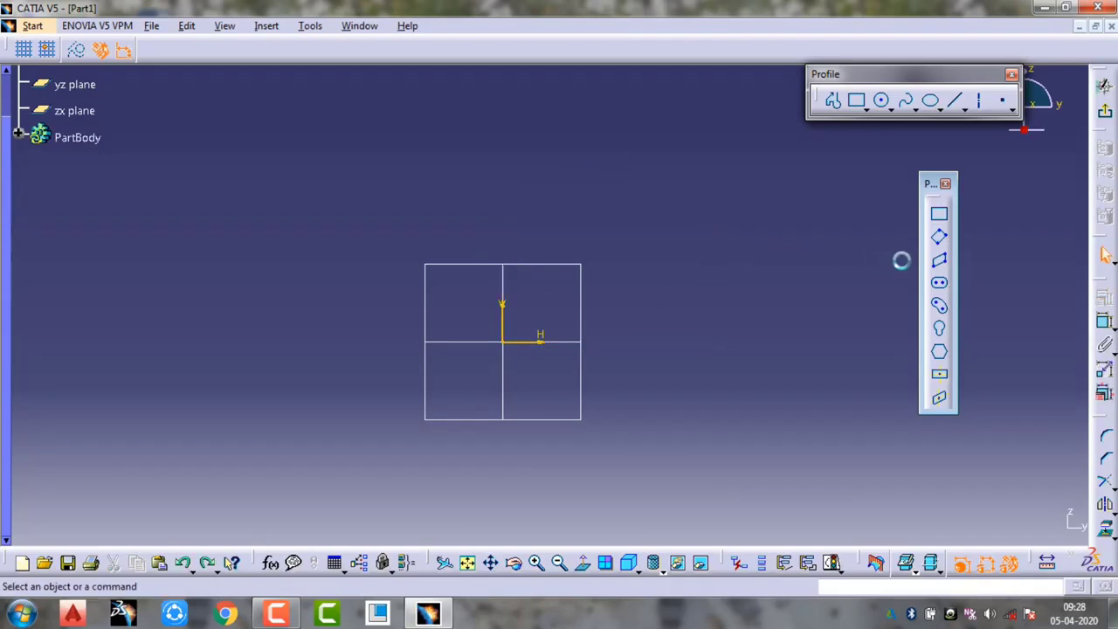
# Draw an oriented rectangle from the origin with its second corner at about H -8.43 mm, V 6 mm, and undo it
pyautogui.click(940, 239)
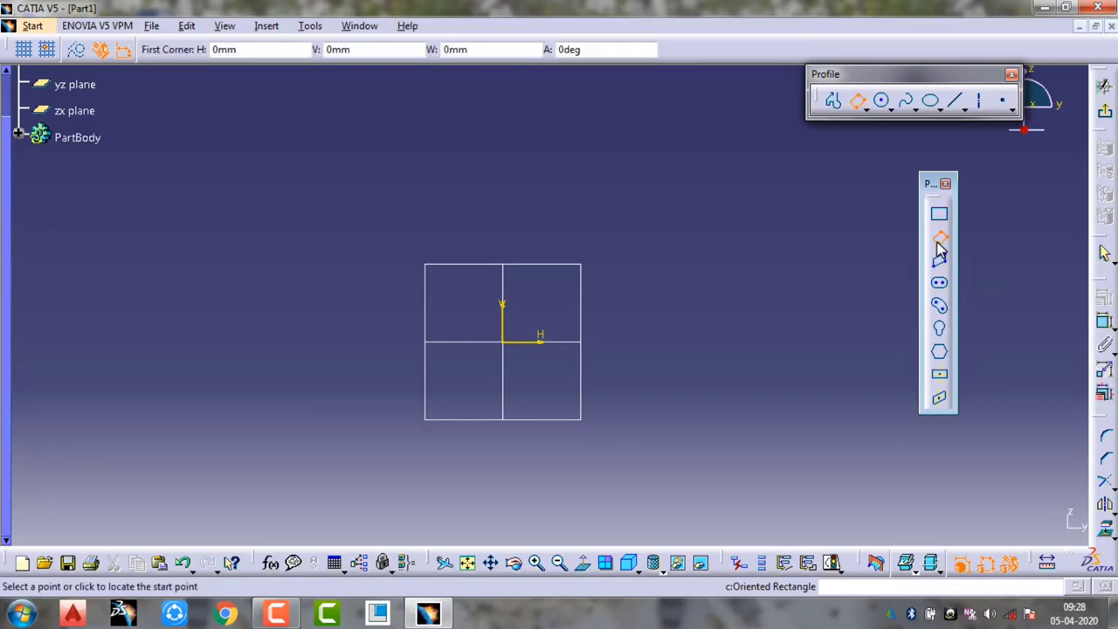
pyautogui.click(504, 342)
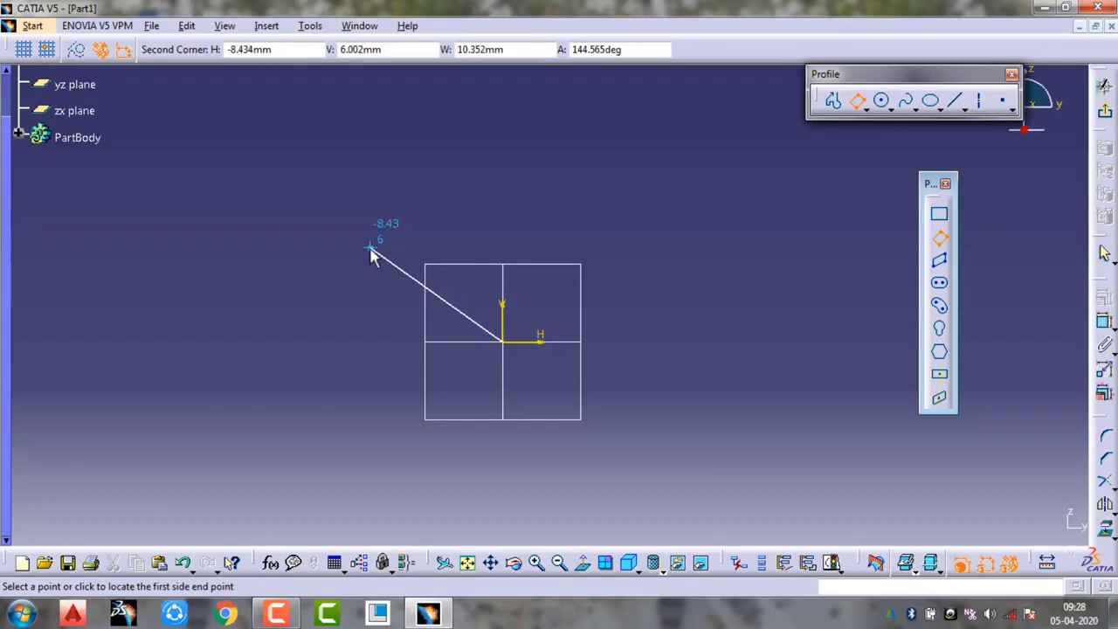
pyautogui.click(371, 248)
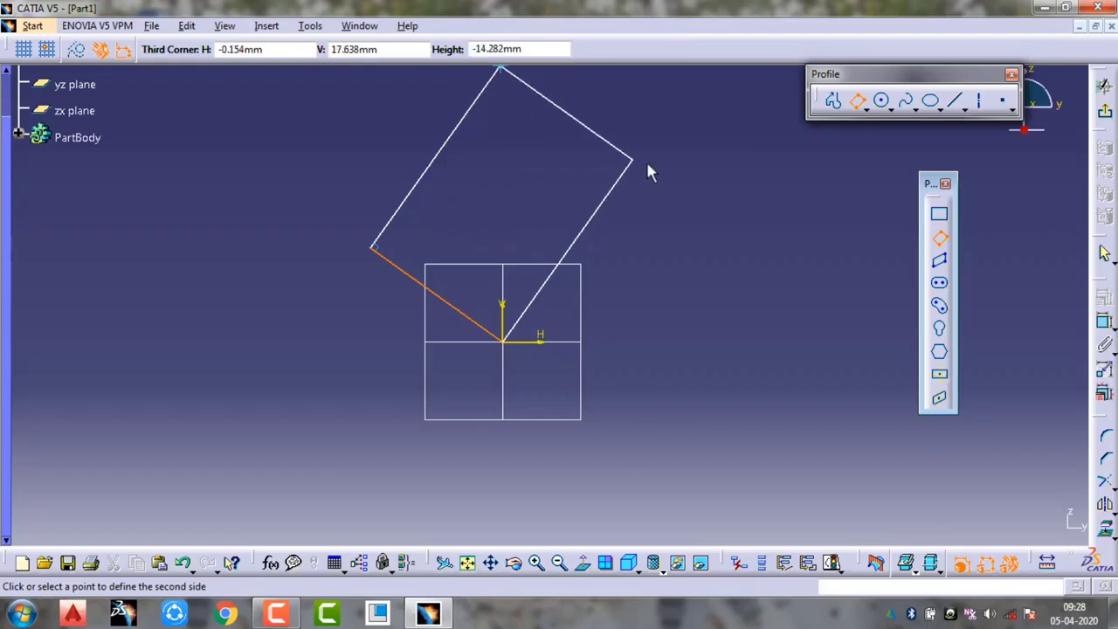
pyautogui.click(605, 215)
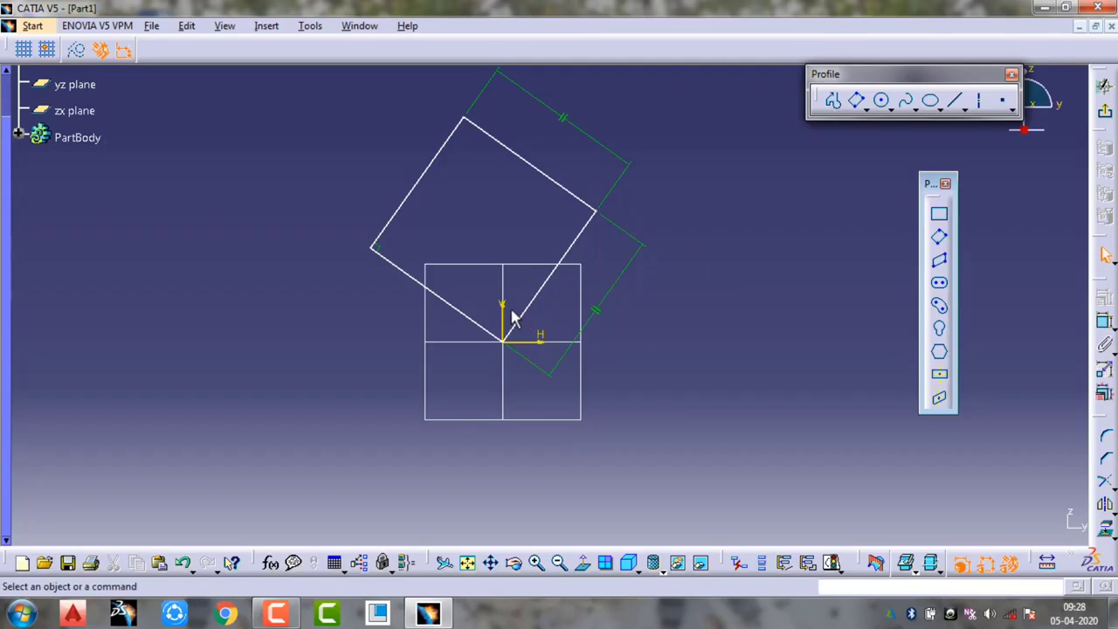
pyautogui.hotkey('ctrl', 'z')
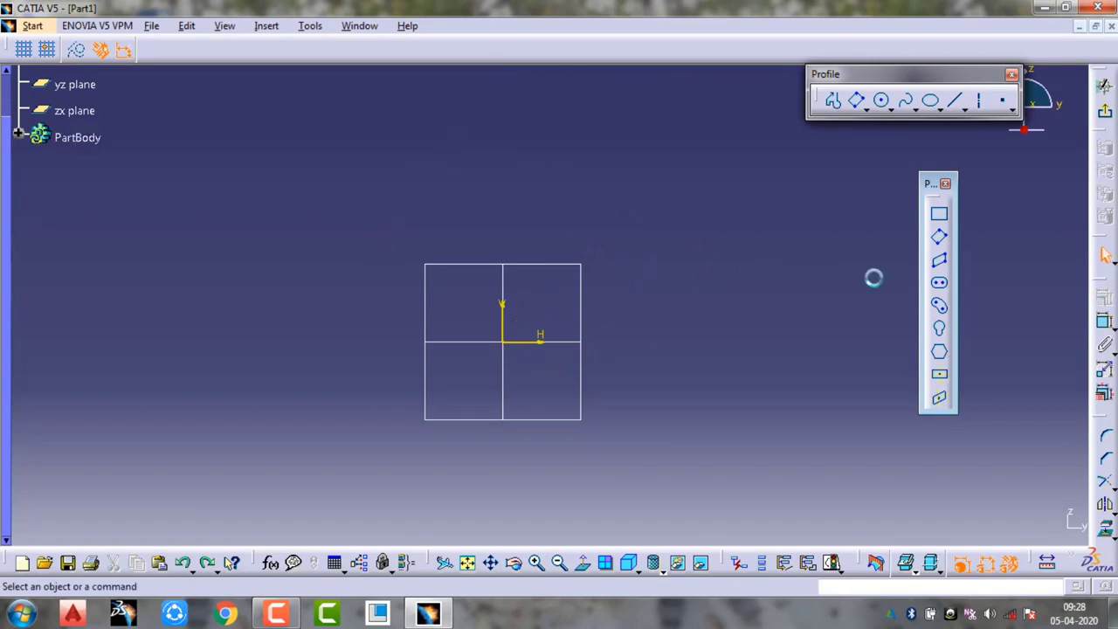
# Draw a parallelogram by three points above the horizontal axis, with a slanted first side, and undo it
pyautogui.click(940, 265)
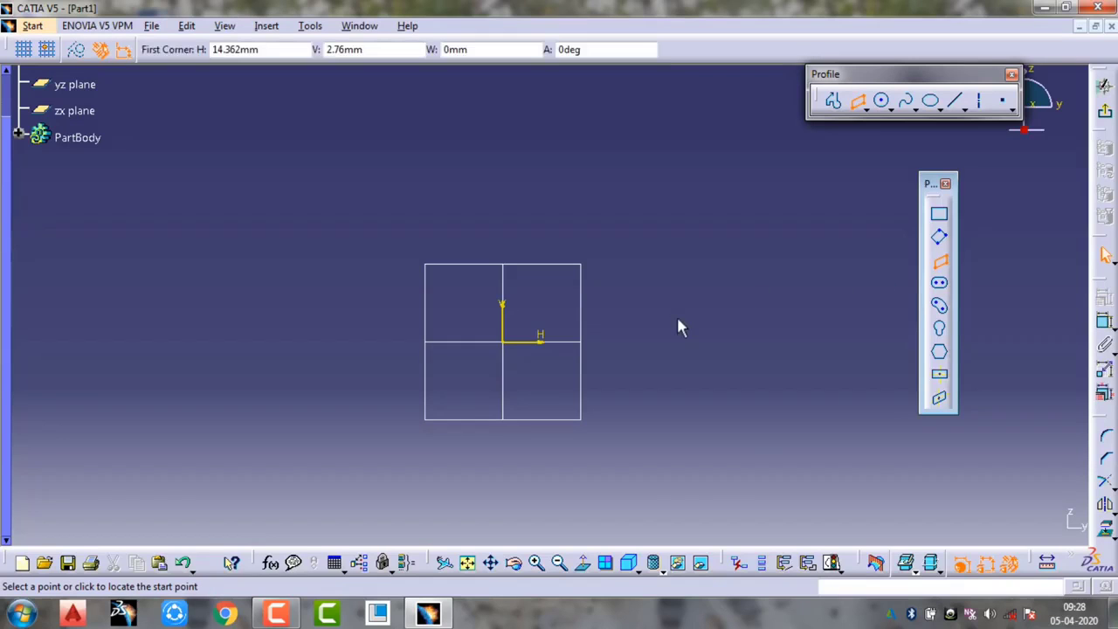
pyautogui.click(593, 336)
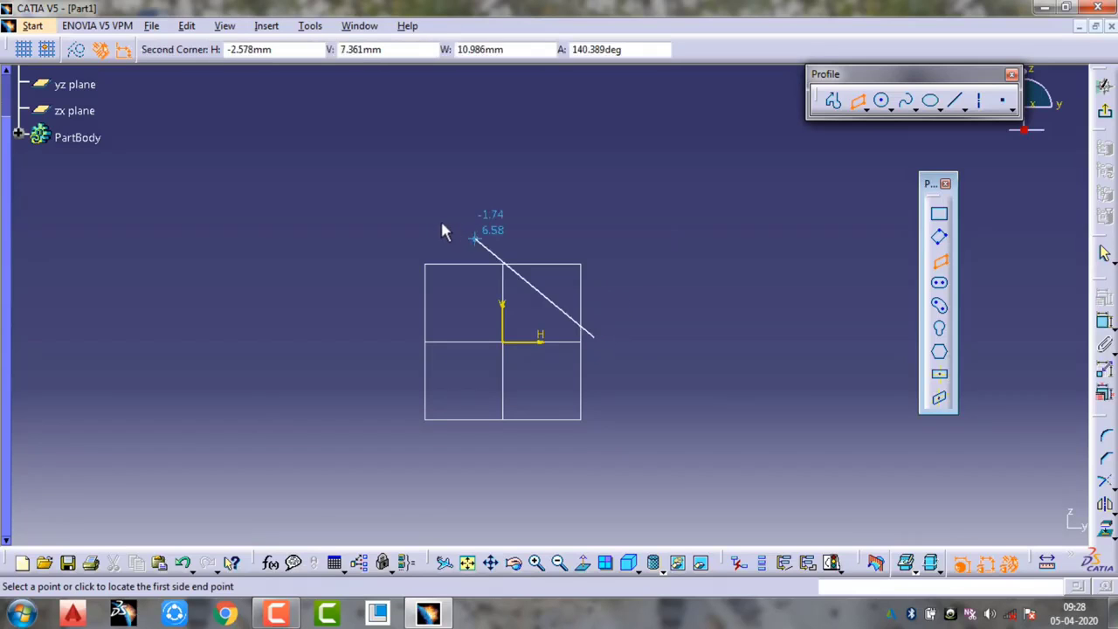
pyautogui.click(440, 223)
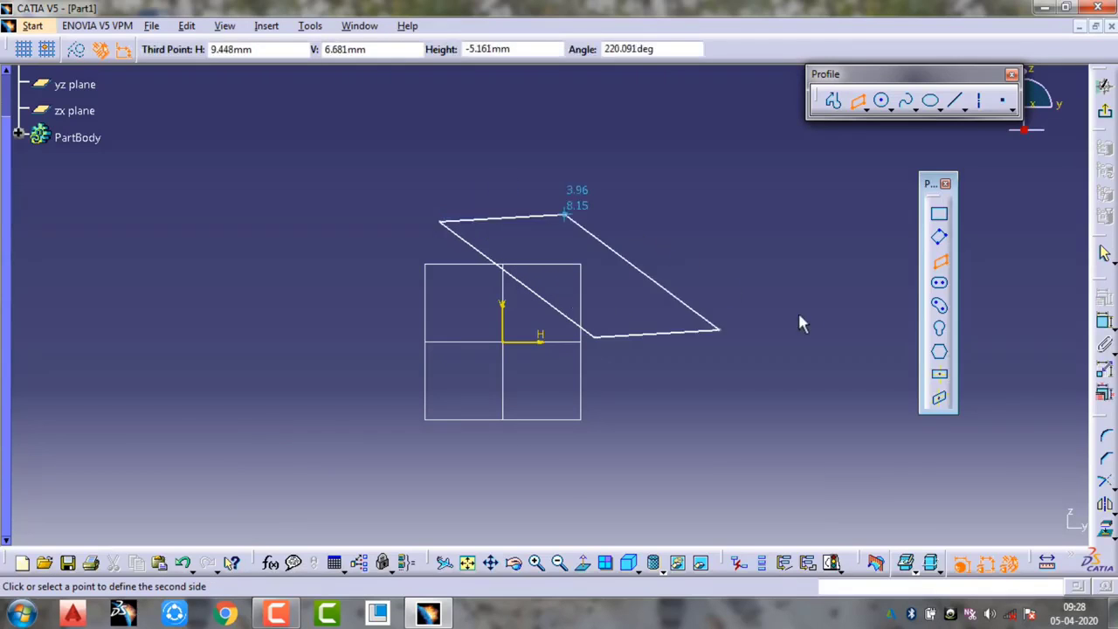
pyautogui.click(704, 187)
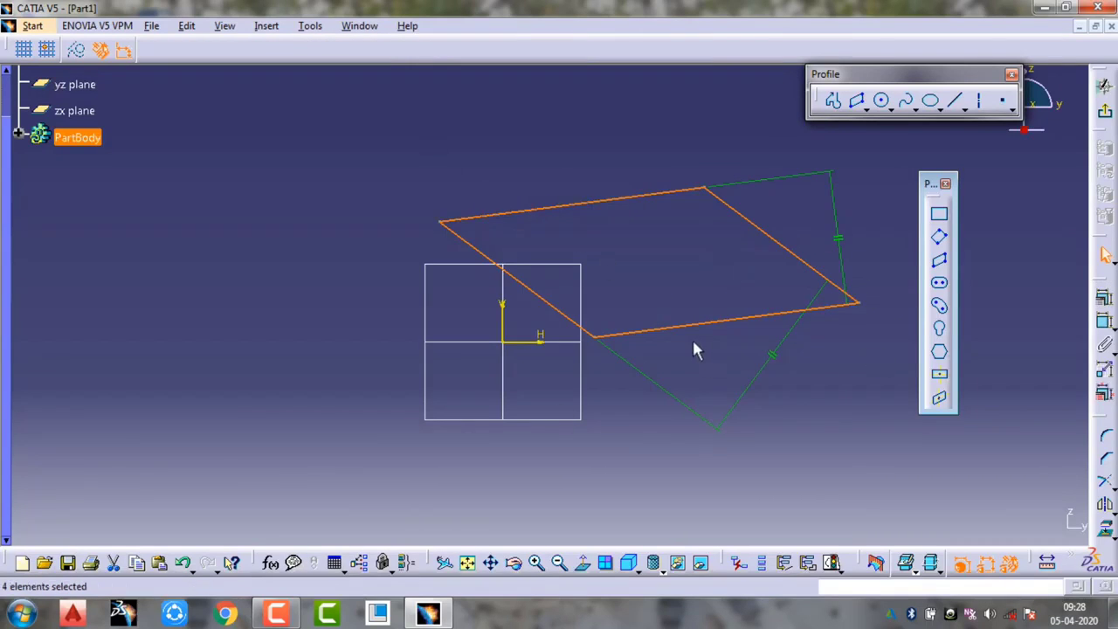
pyautogui.hotkey('ctrl', 'z')
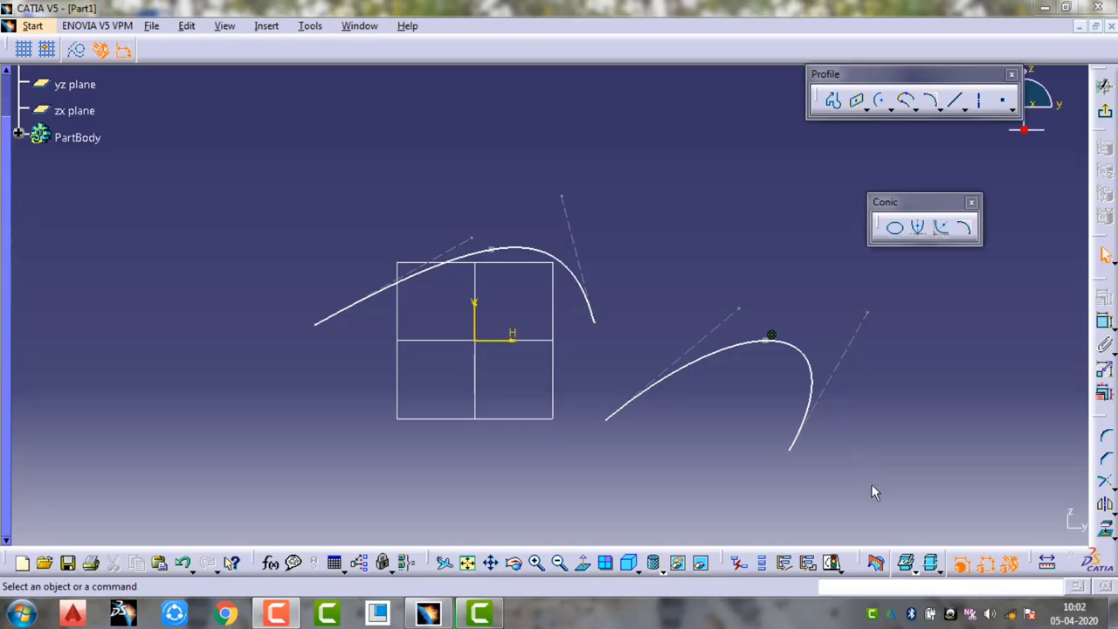
# Delete the two conic curves from the sketch
pyautogui.moveTo(638, 271); pyautogui.dragTo(285, 200)
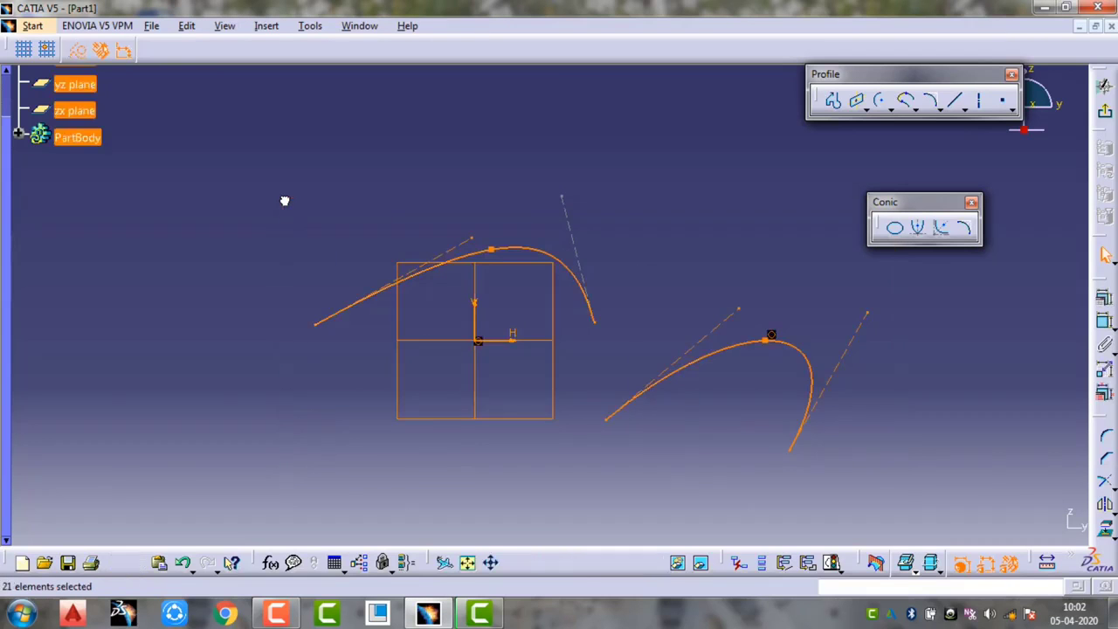
pyautogui.press('Delete')
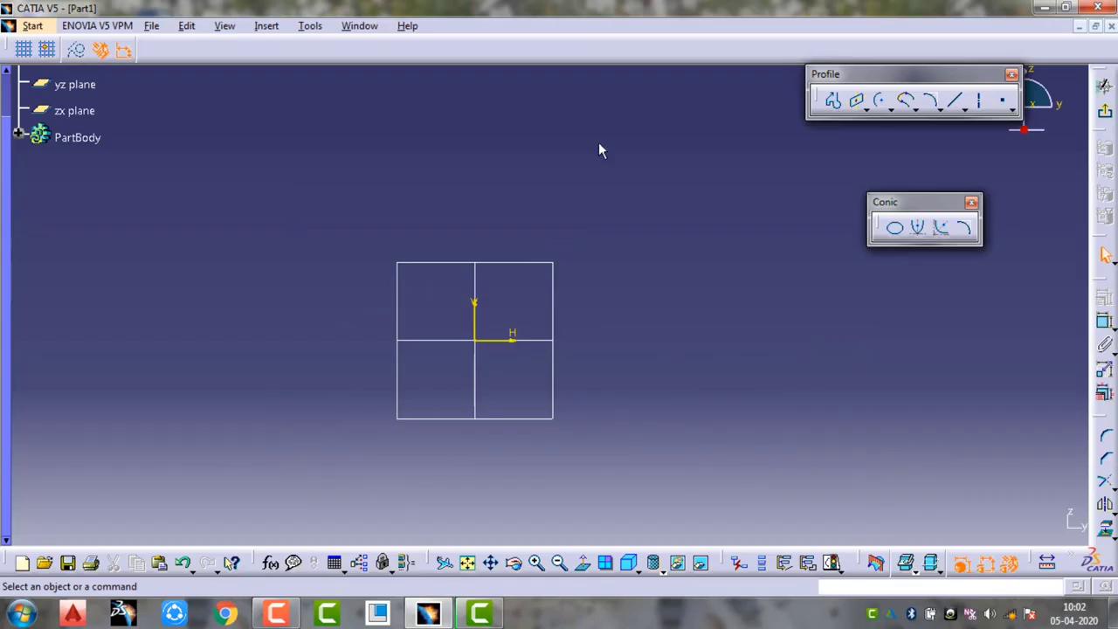
# Close the Conic tool group and detach the line tool group as a floating palette
pyautogui.click(939, 110)
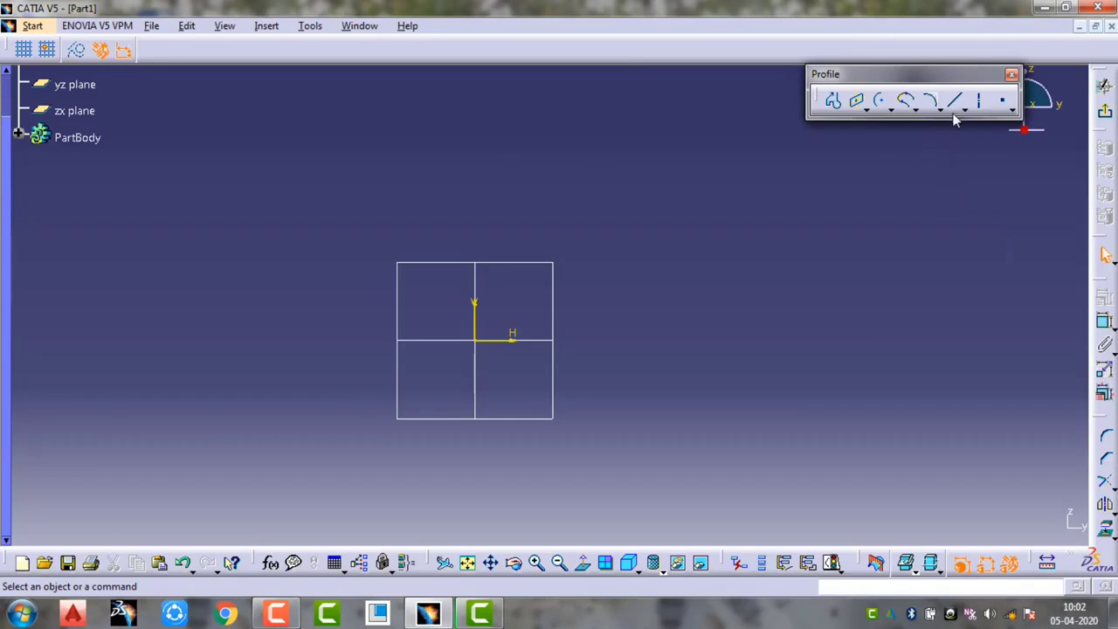
pyautogui.click(964, 110)
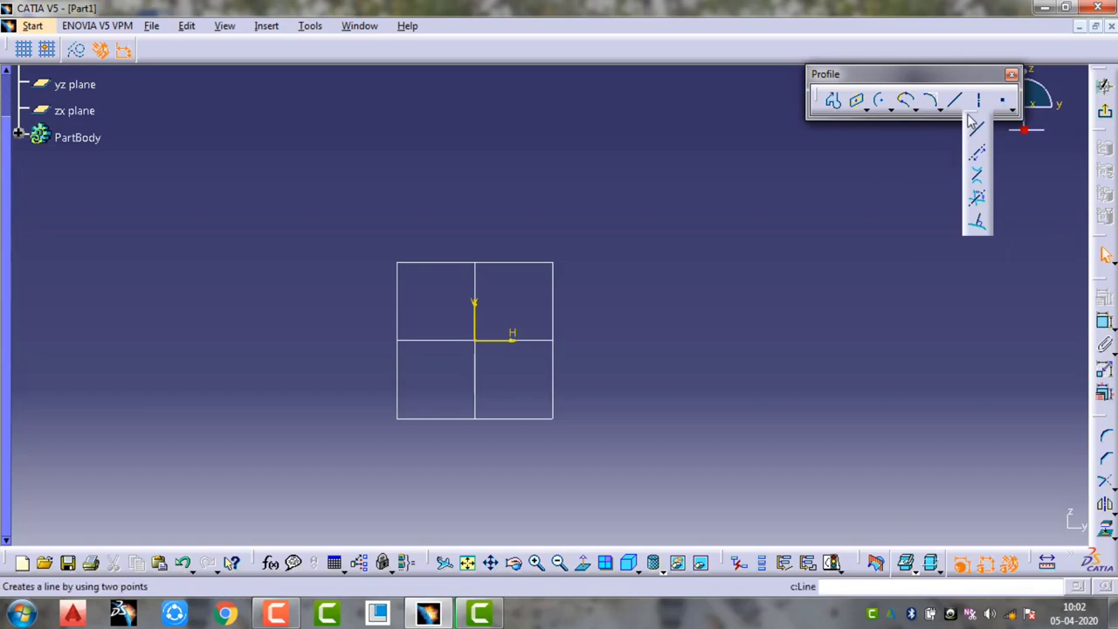
pyautogui.moveTo(969, 122); pyautogui.dragTo(867, 198)
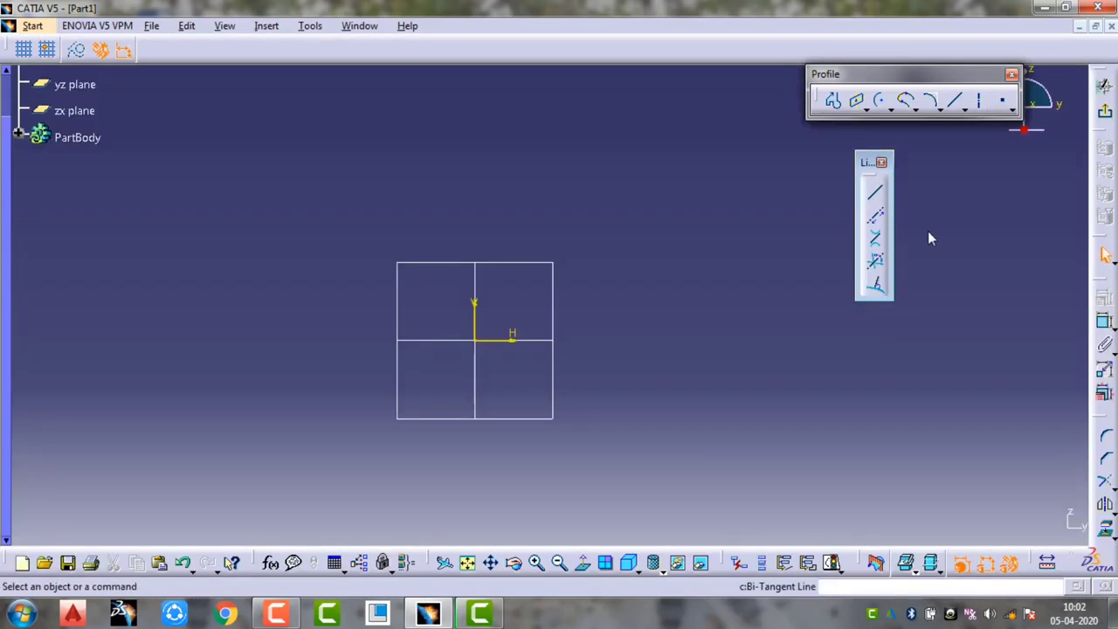
# Draw a horizontal line from the origin along the positive H axis and a vertical line upward from its end
pyautogui.click(876, 195)
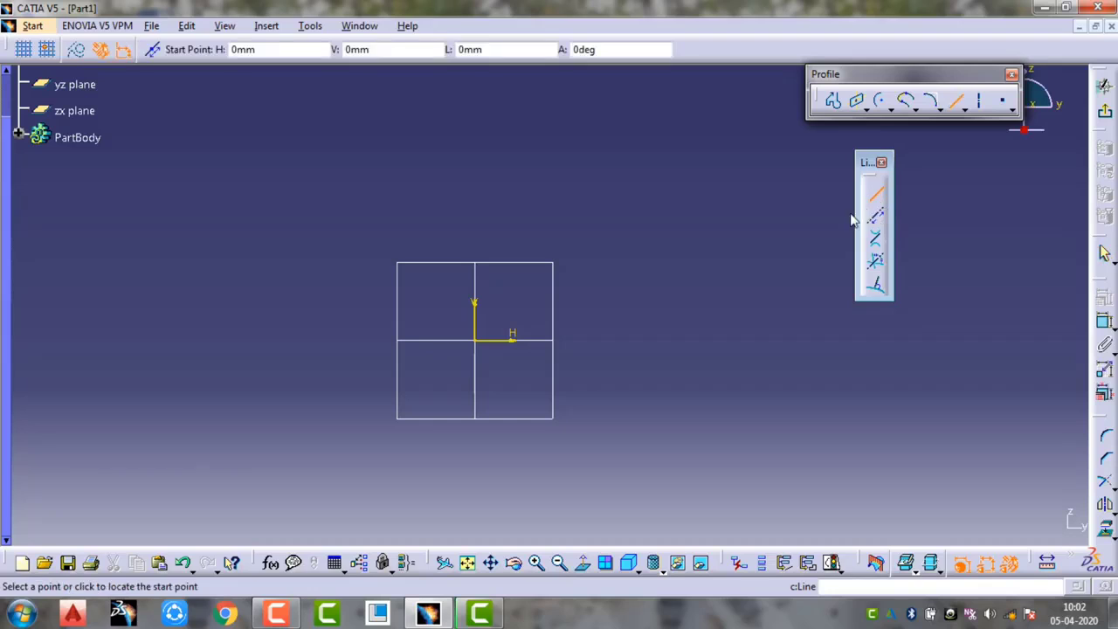
pyautogui.click(477, 342)
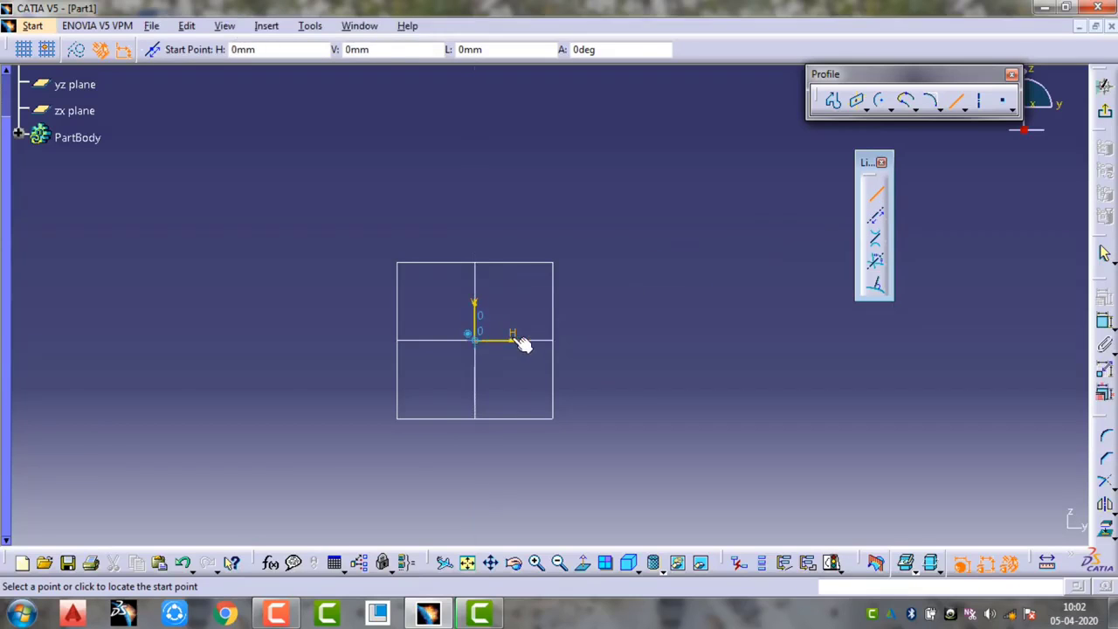
pyautogui.click(666, 341)
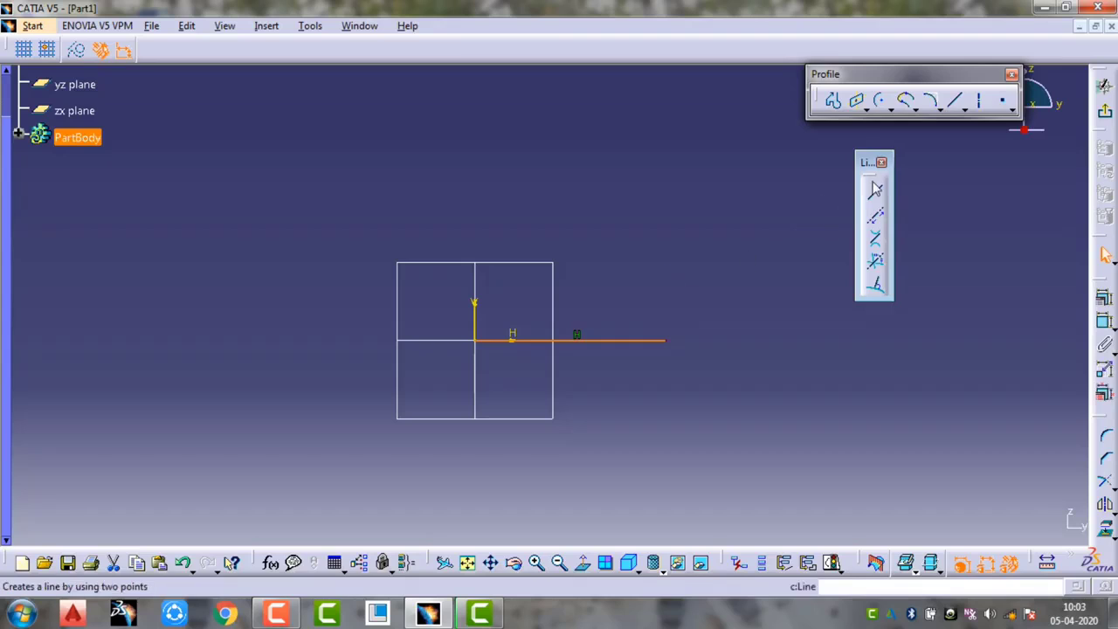
pyautogui.click(877, 199)
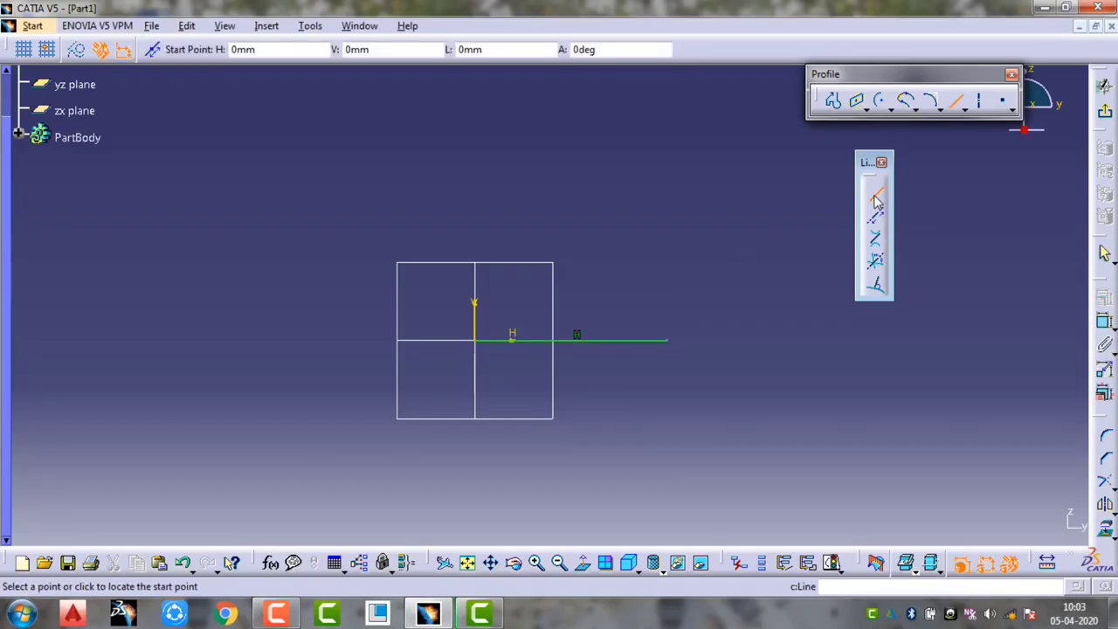
pyautogui.click(667, 340)
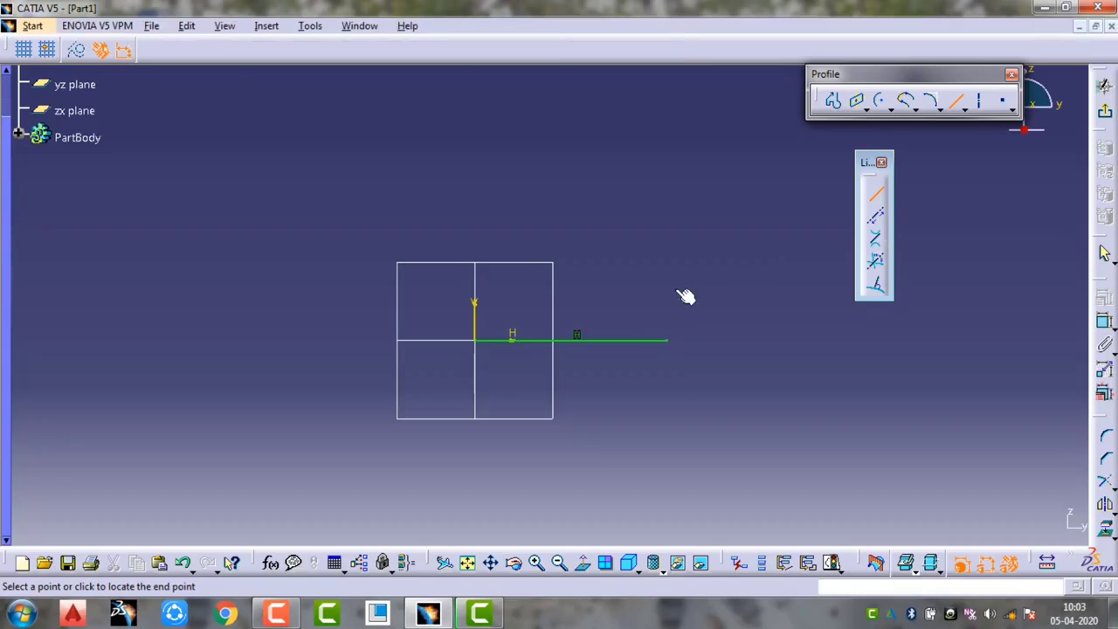
pyautogui.click(667, 223)
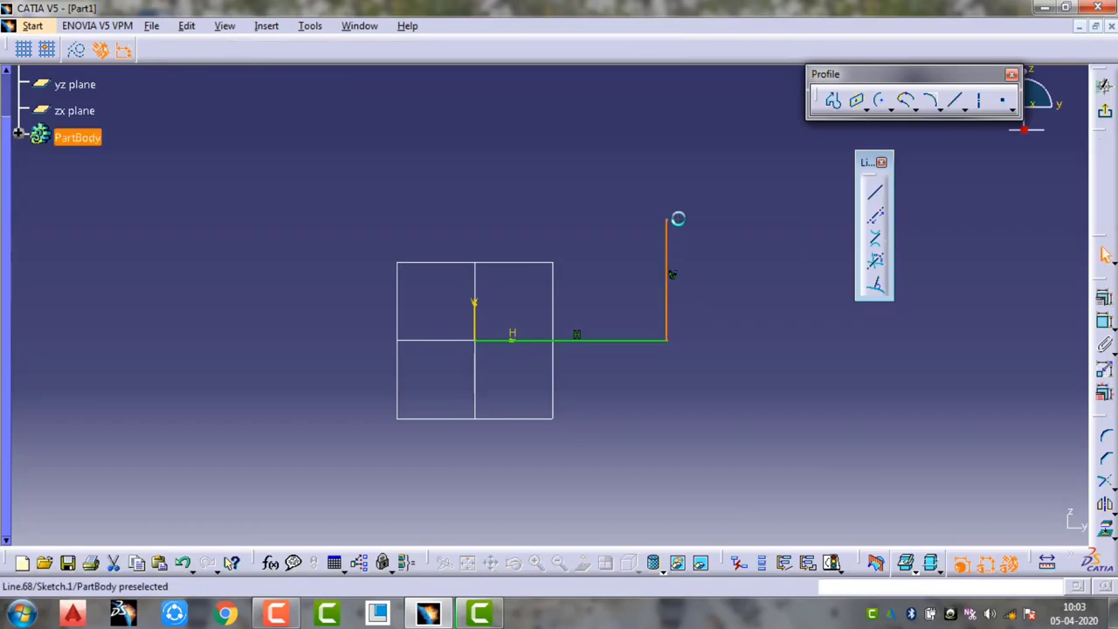
pyautogui.click(746, 241)
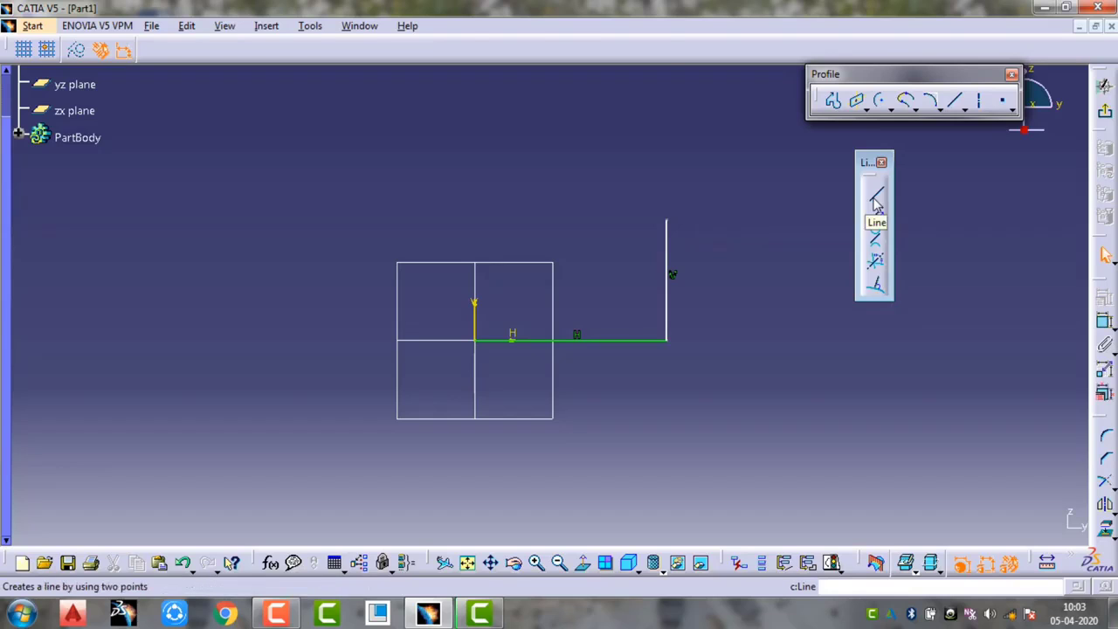
# Continue the stepped outline with lines to about H 8.07, V 15.25 mm, up to V 26.26, across to H -7.71, and down to V 15.25
pyautogui.click(875, 196)
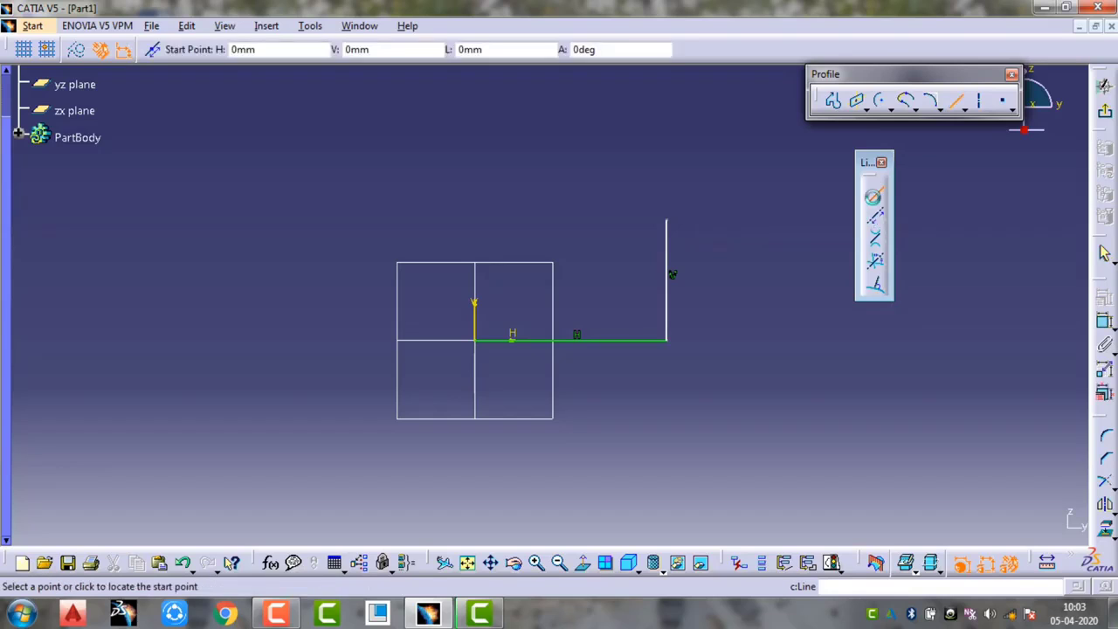
pyautogui.click(669, 221)
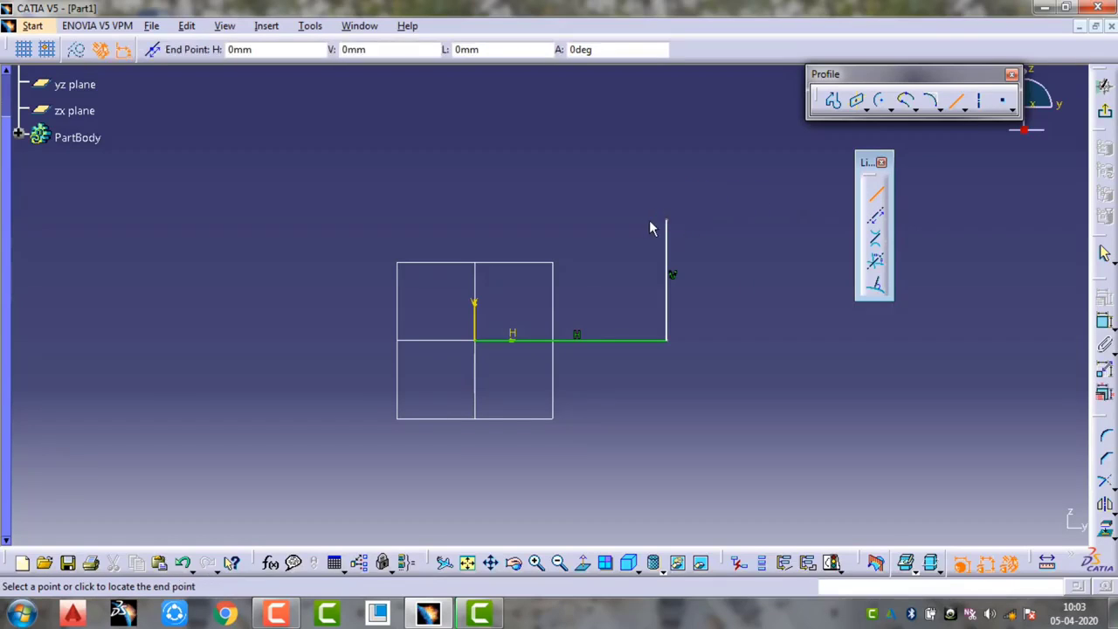
pyautogui.click(537, 222)
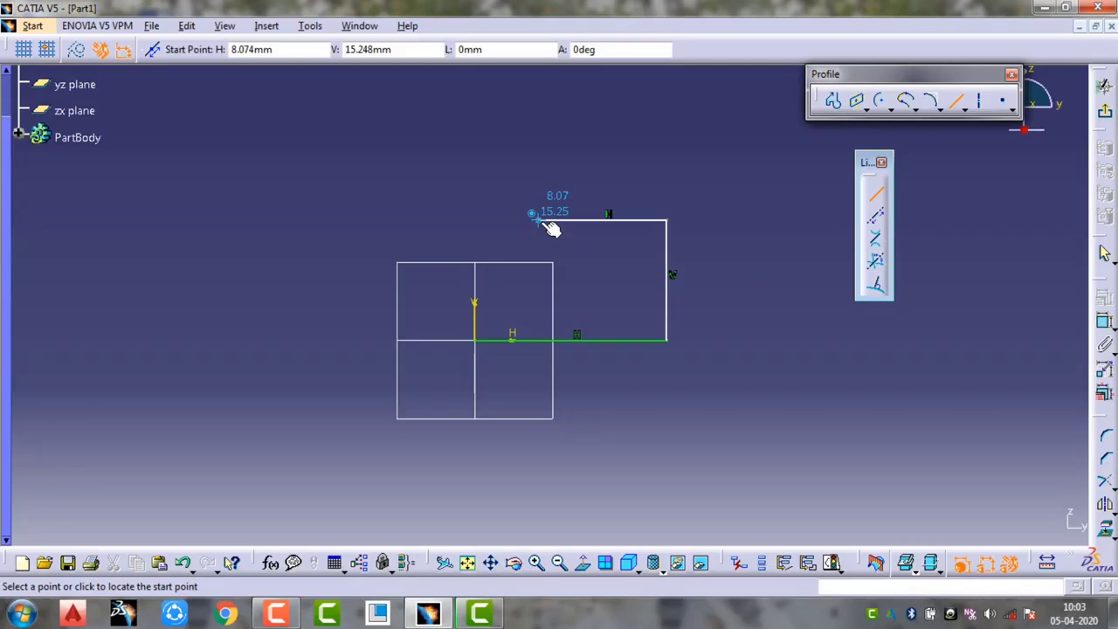
pyautogui.click(539, 221)
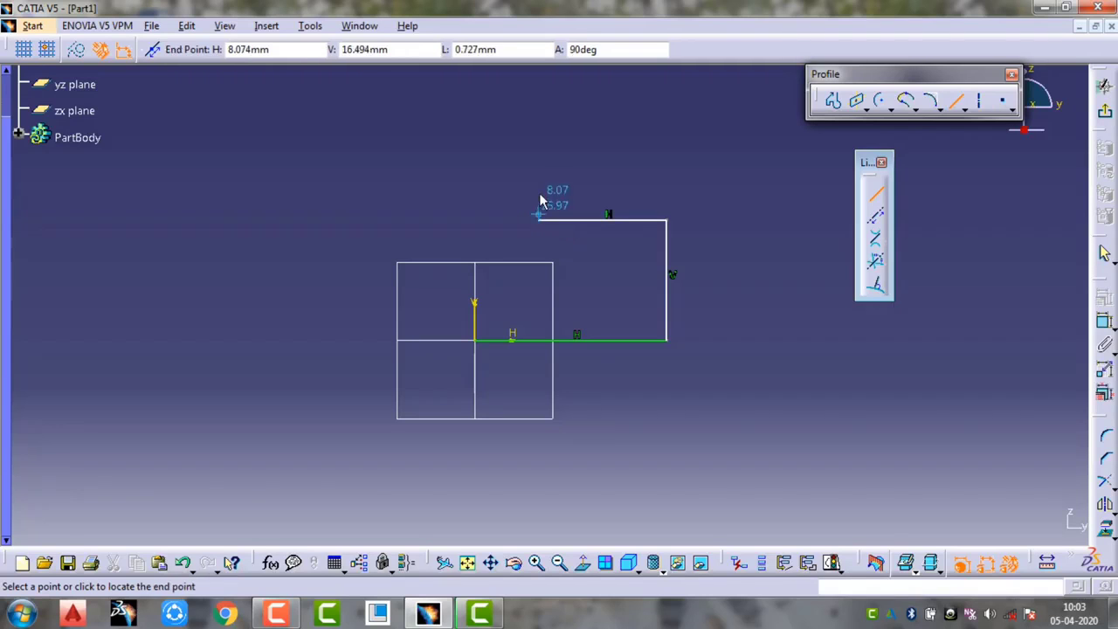
pyautogui.click(539, 133)
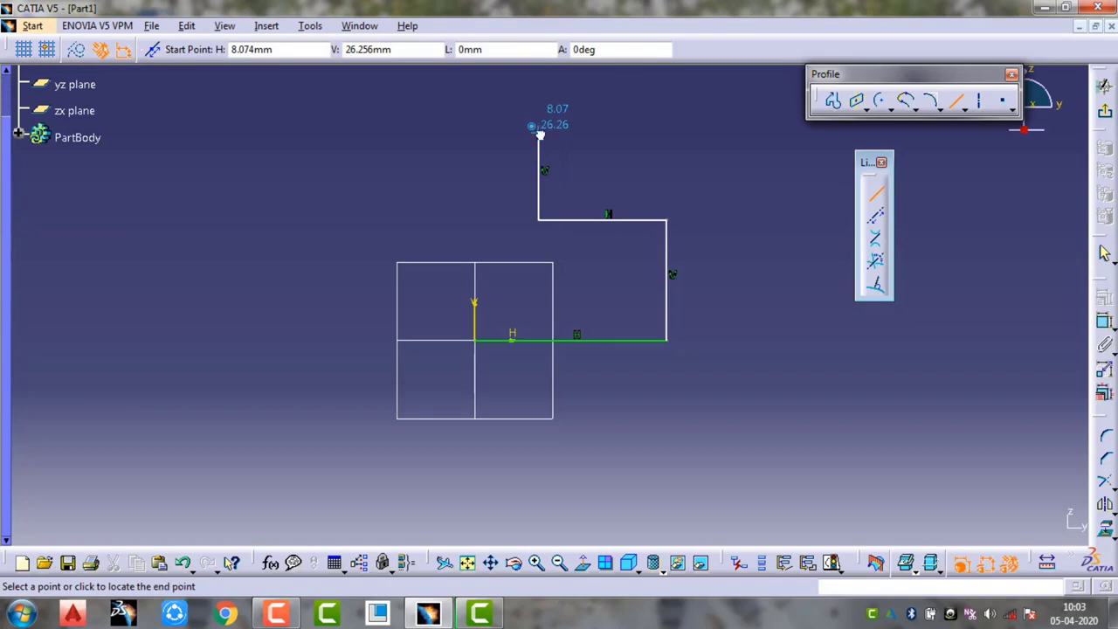
pyautogui.click(413, 133)
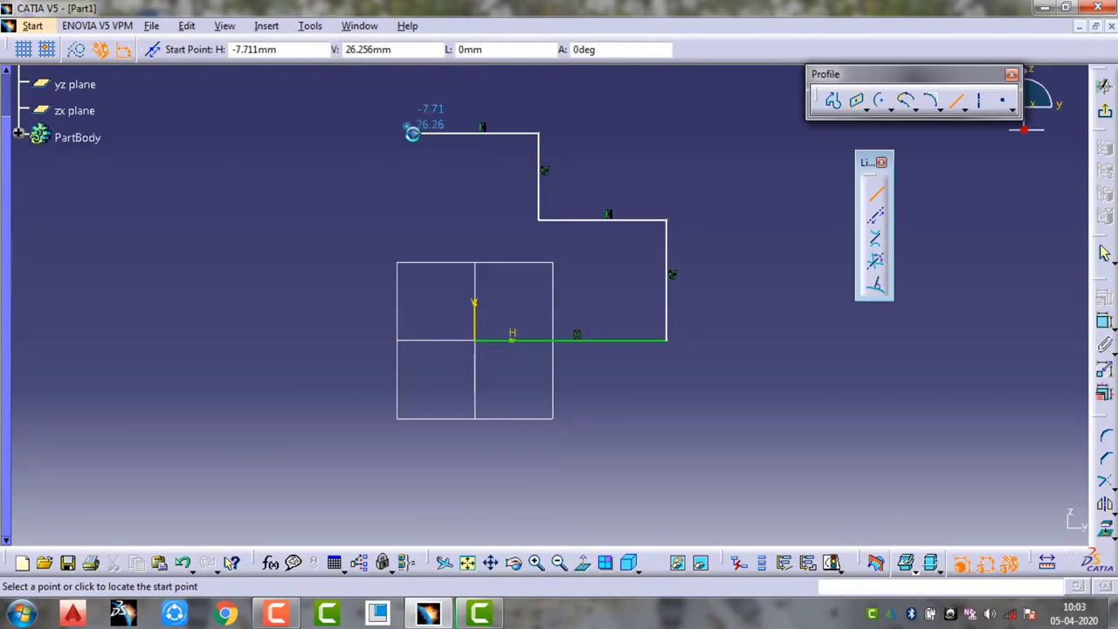
pyautogui.click(416, 134)
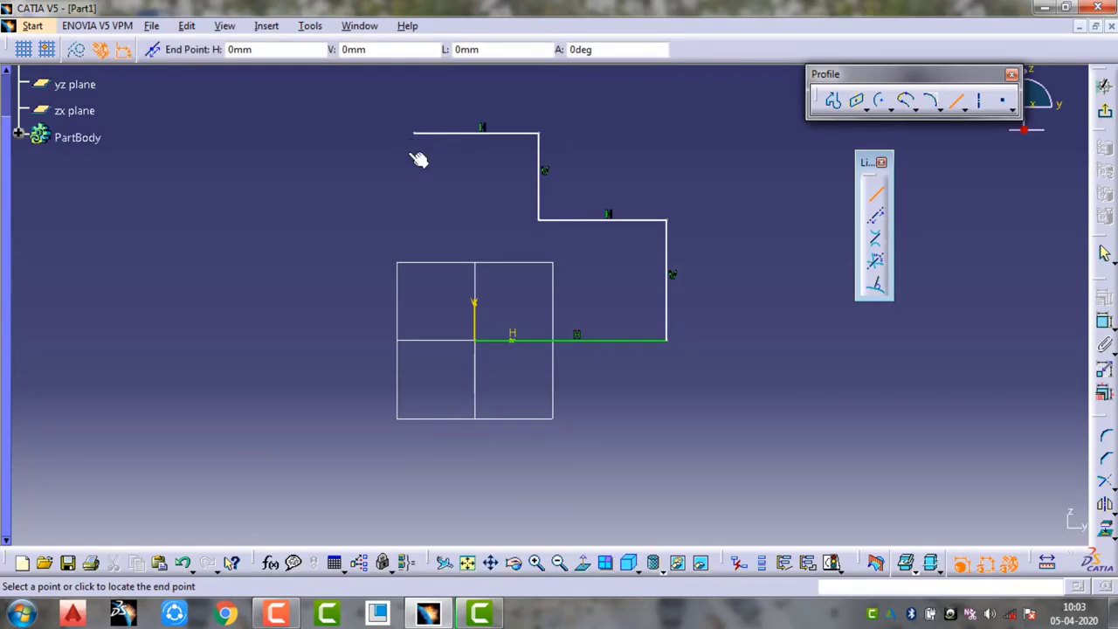
pyautogui.click(414, 220)
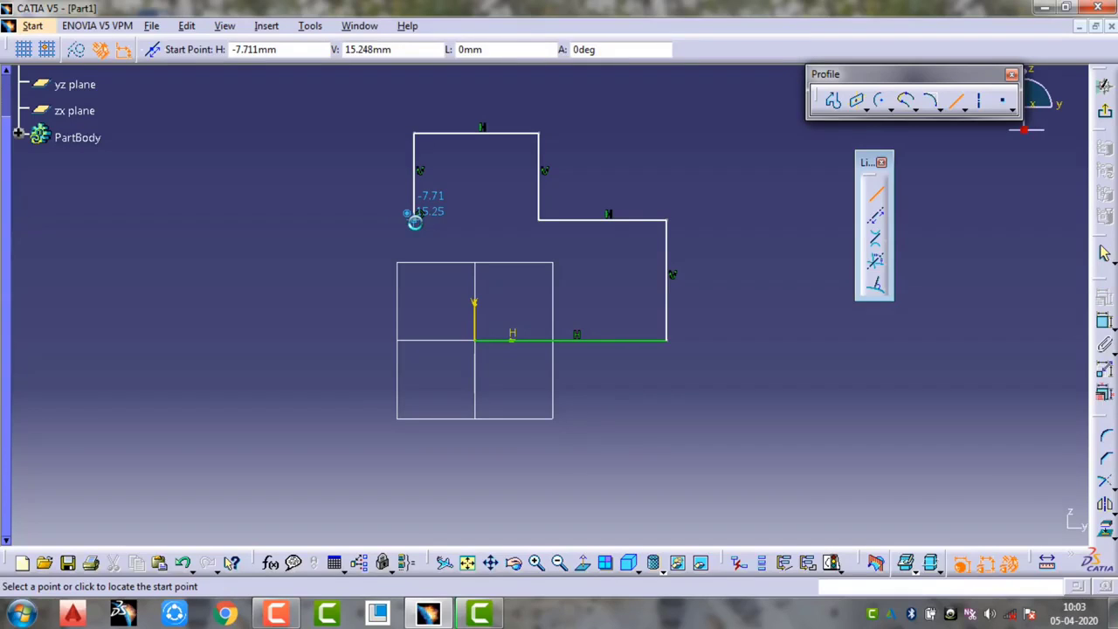
pyautogui.press('Escape')
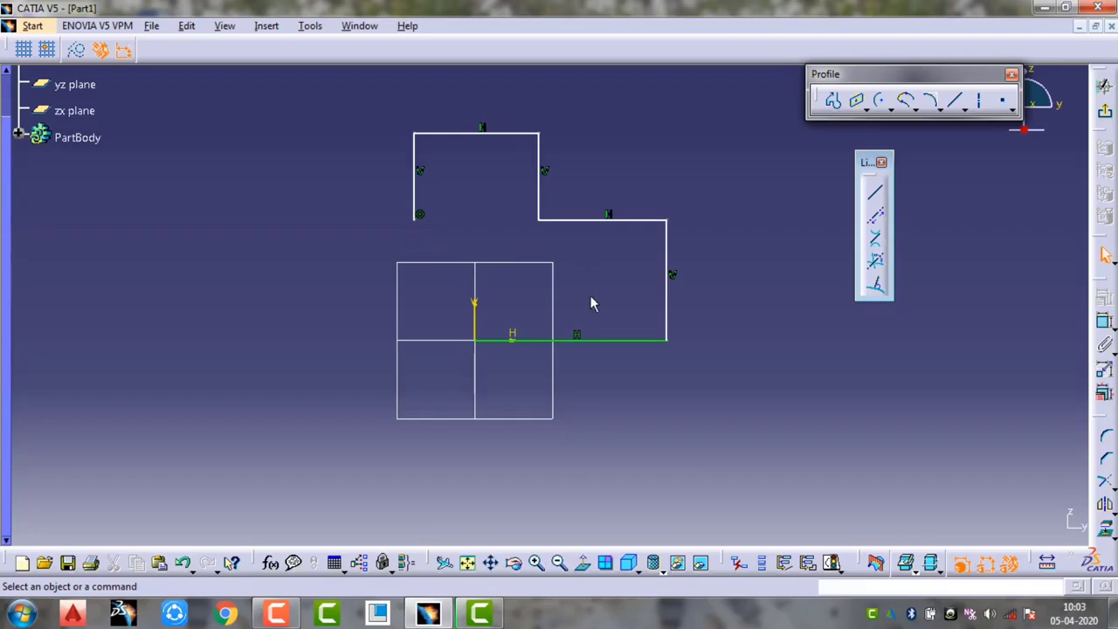
# Delete the whole stepped line outline from the sketch
pyautogui.moveTo(714, 400)
pyautogui.mouseDown()
pyautogui.moveTo(270, 65)
pyautogui.moveTo(282, 124)
pyautogui.mouseUp()
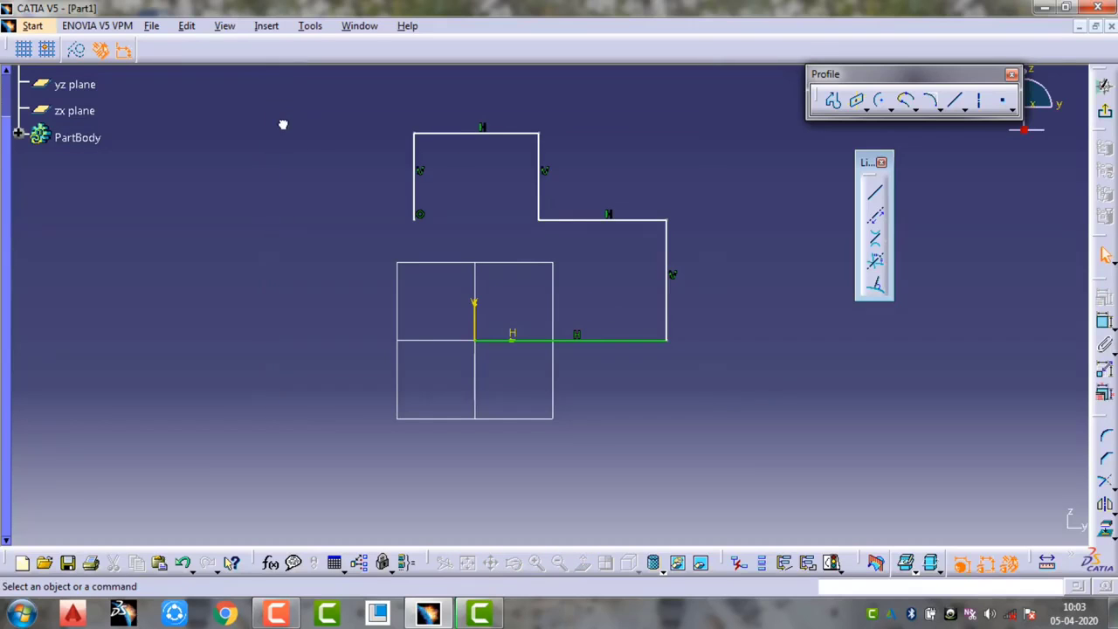
pyautogui.press('Delete')
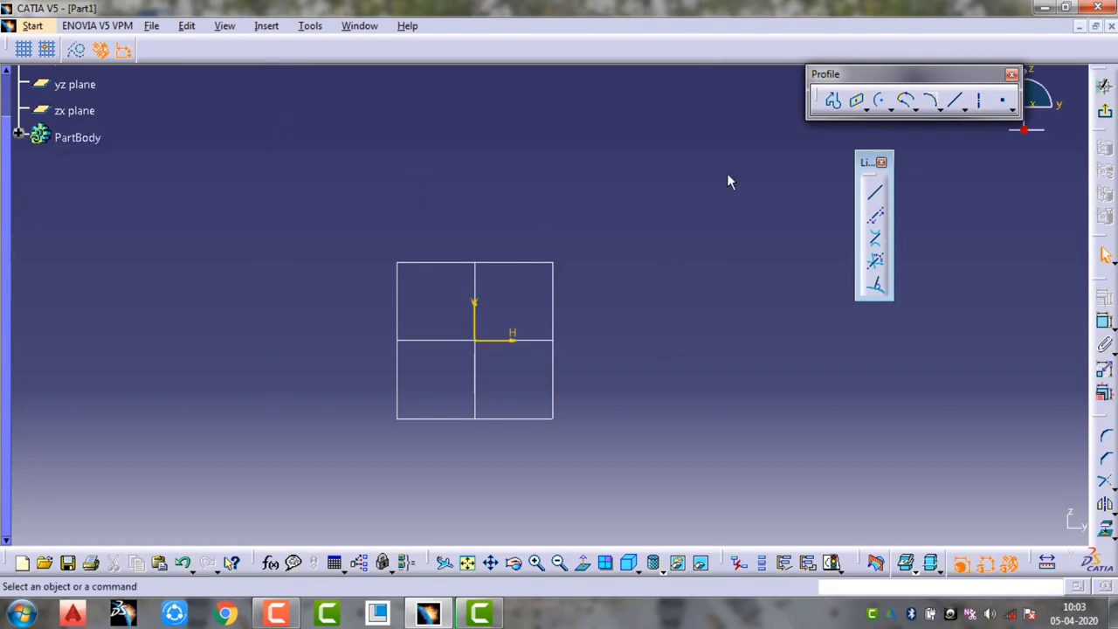
# Draw a horizontal infinite line at about V 10.68 mm, just above the reference square, and select it
pyautogui.click(876, 221)
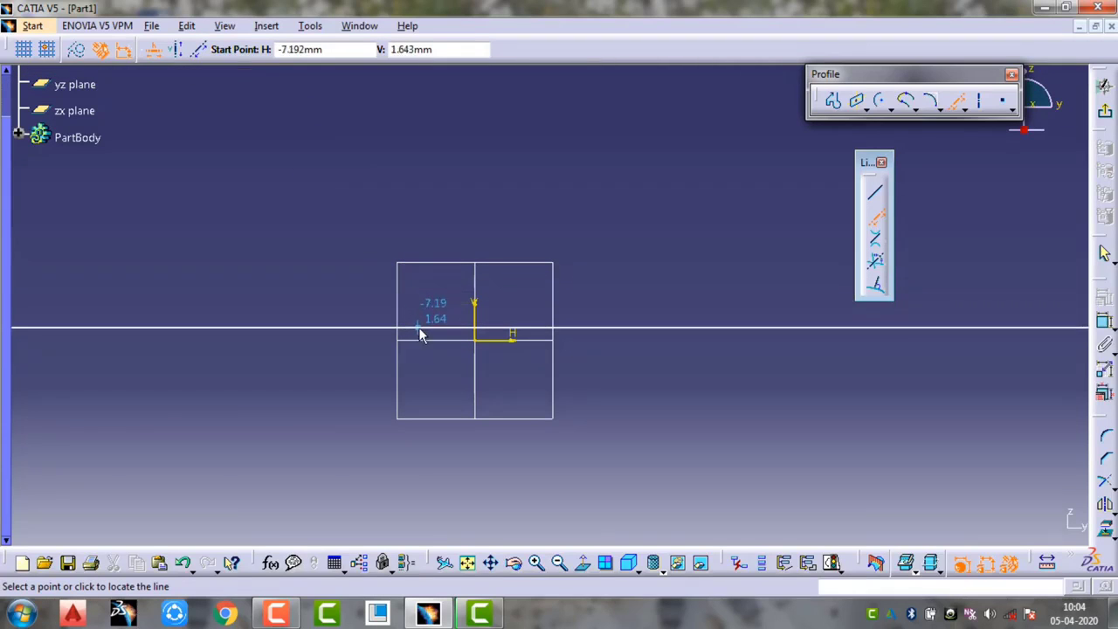
pyautogui.click(421, 254)
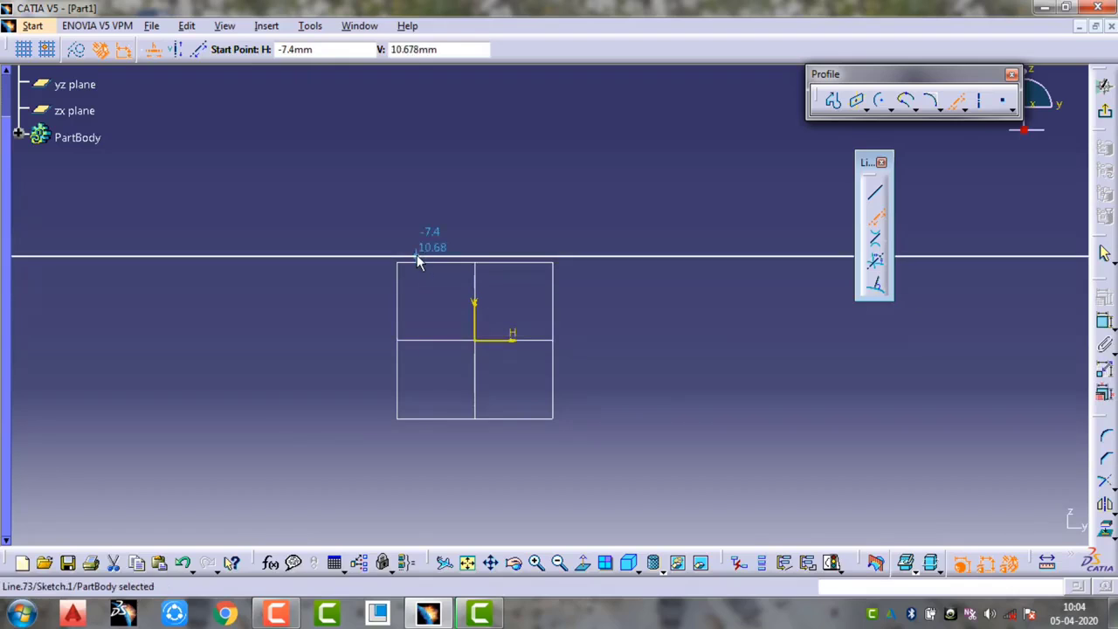
pyautogui.click(437, 317)
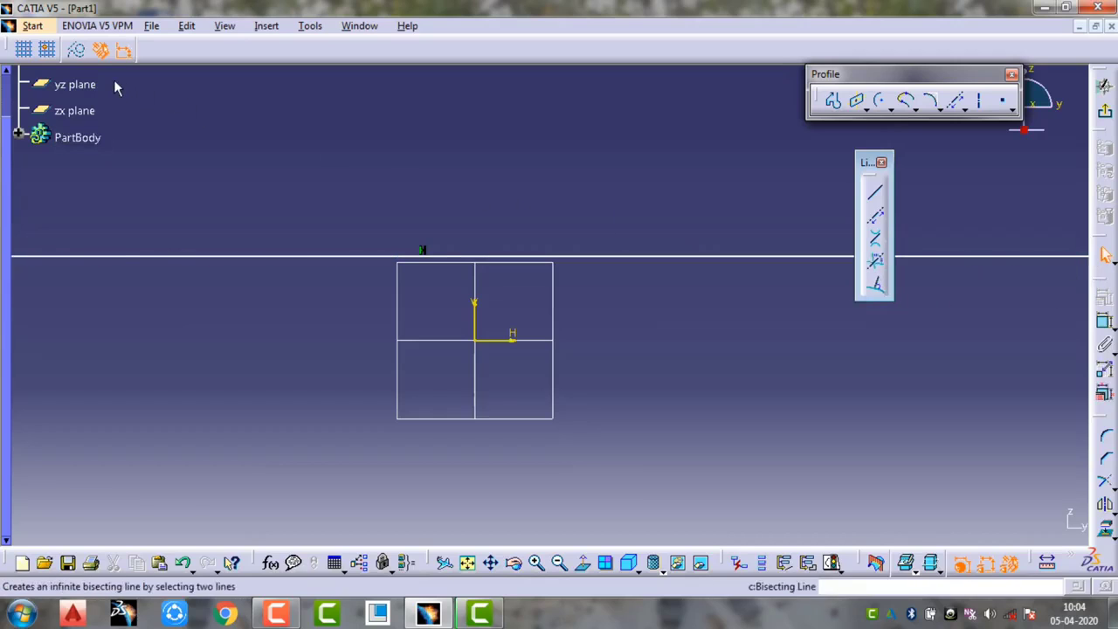
pyautogui.click(437, 256)
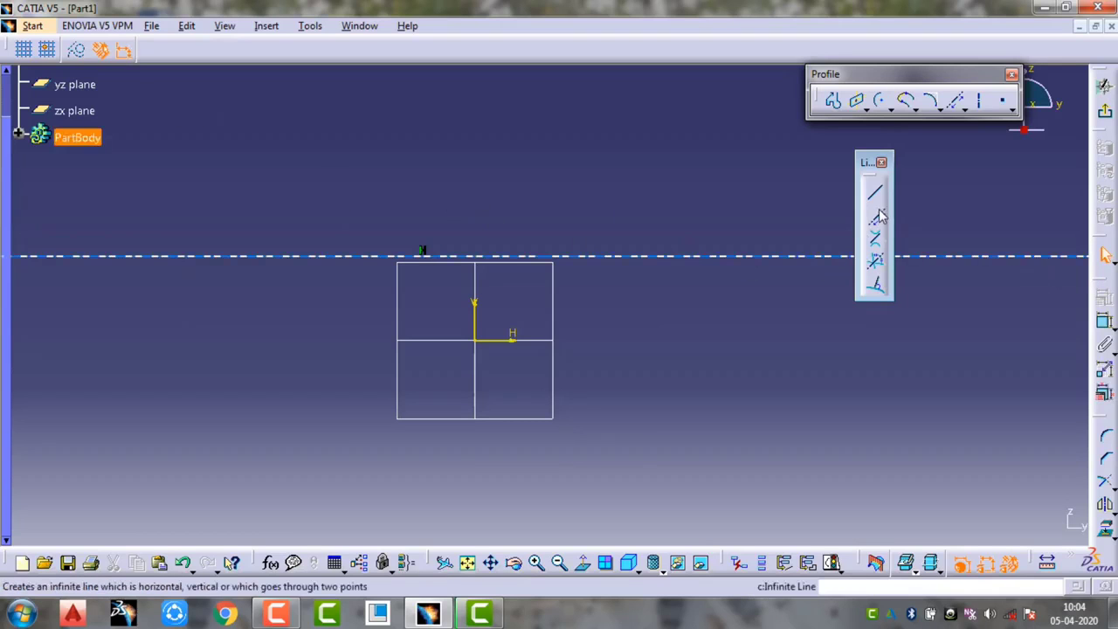
# Draw a vertical infinite line just beside the V axis, crossing the horizontal infinite line
pyautogui.click(878, 227)
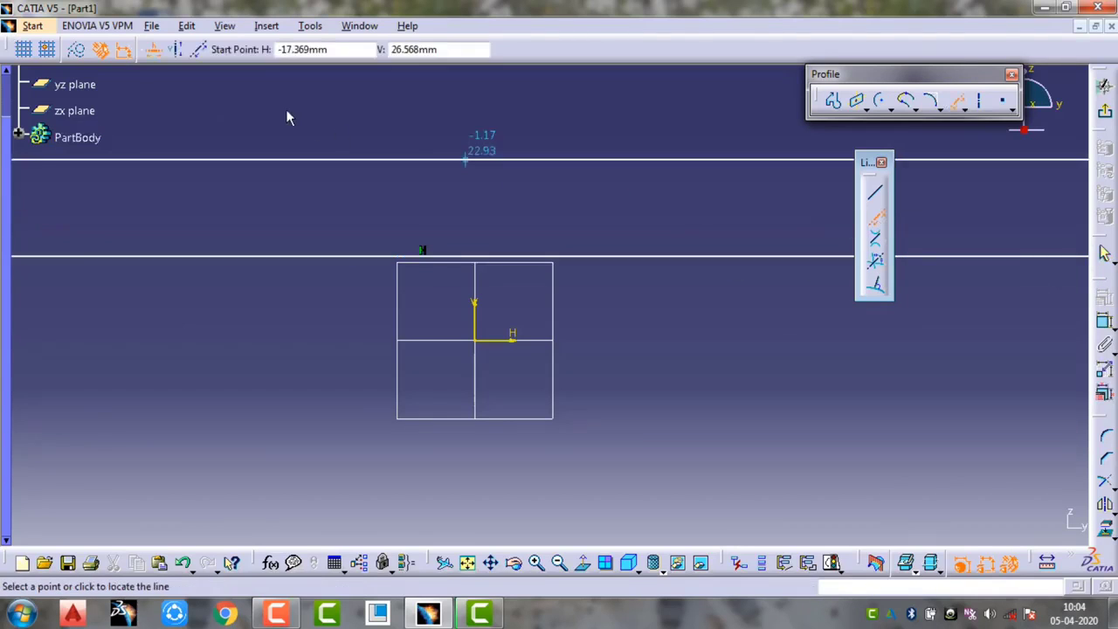
pyautogui.click(178, 51)
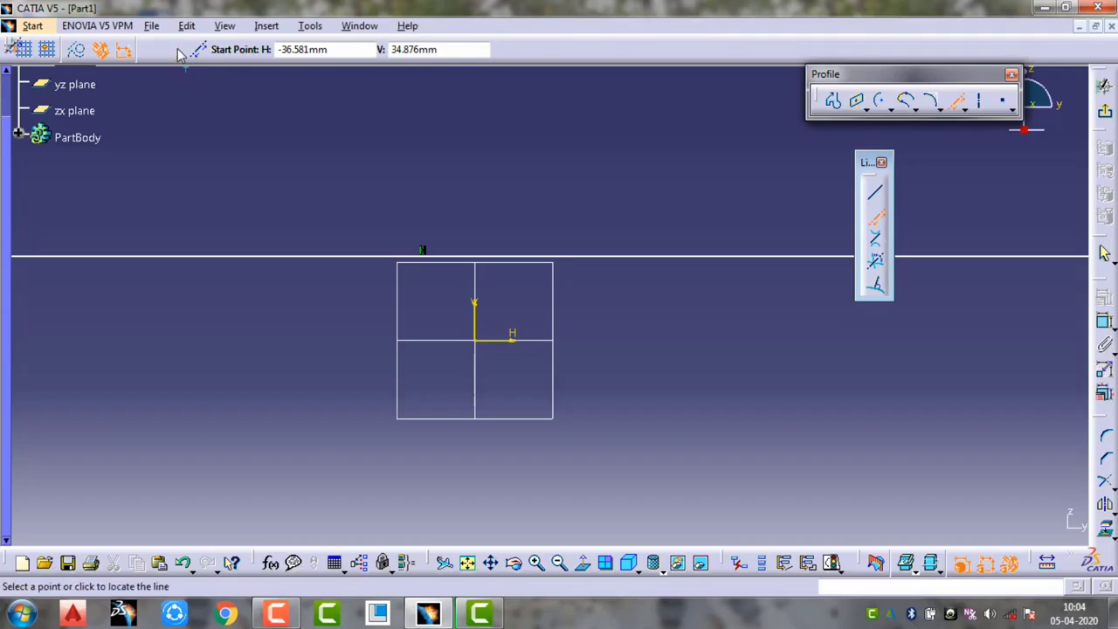
pyautogui.click(487, 262)
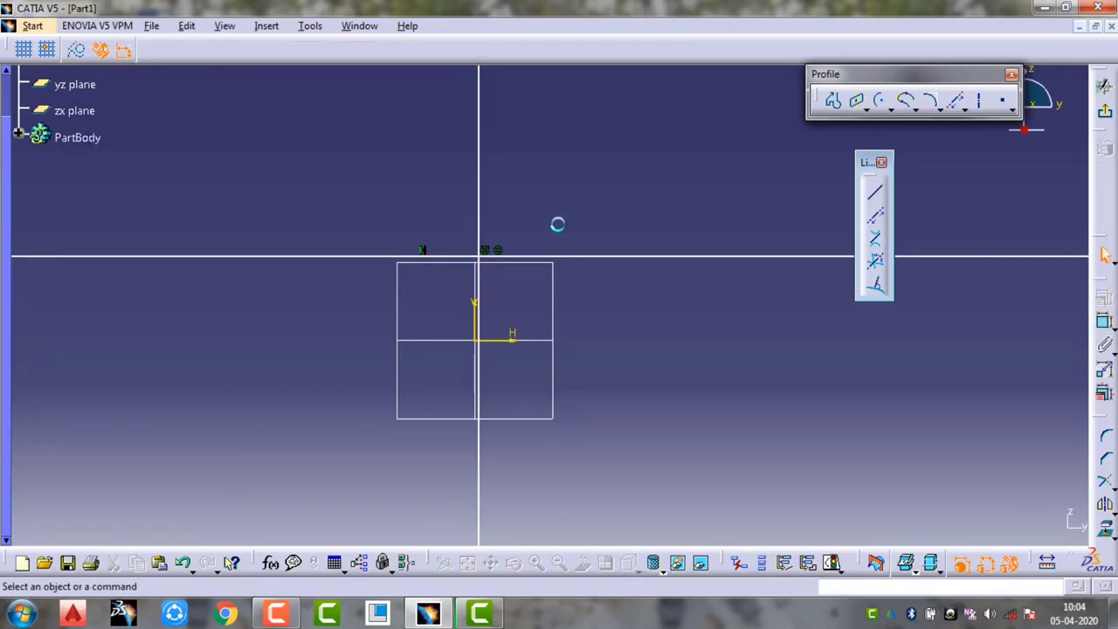
# Draw a slanted infinite line through two points, the first at about H 3.5 mm, V 27.09 mm and the second beside the reference square
pyautogui.click(875, 217)
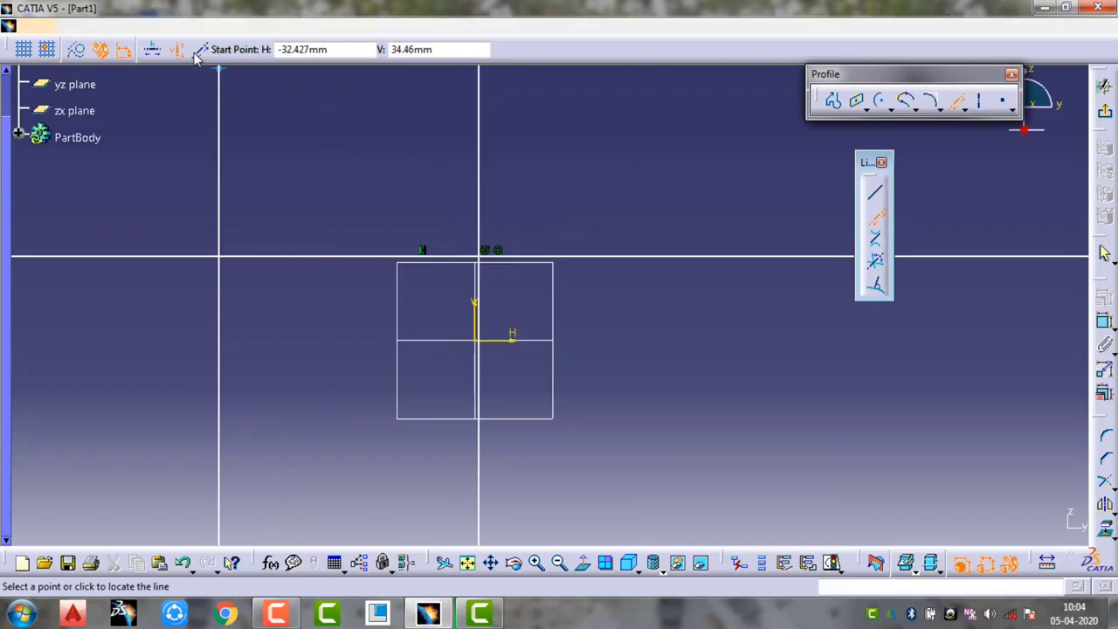
pyautogui.click(505, 125)
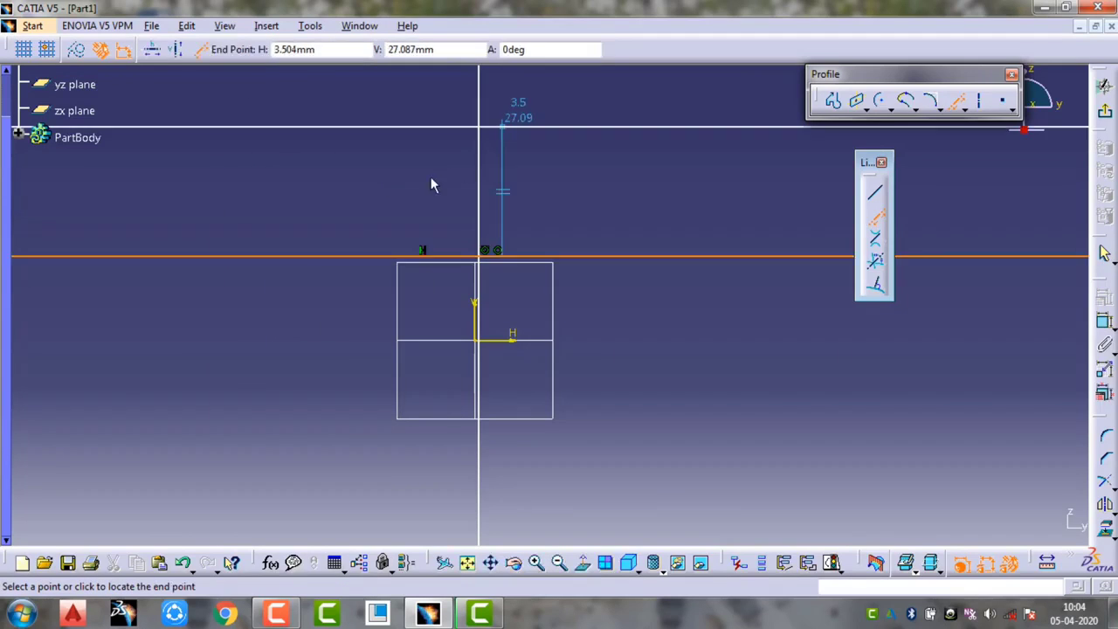
pyautogui.click(385, 312)
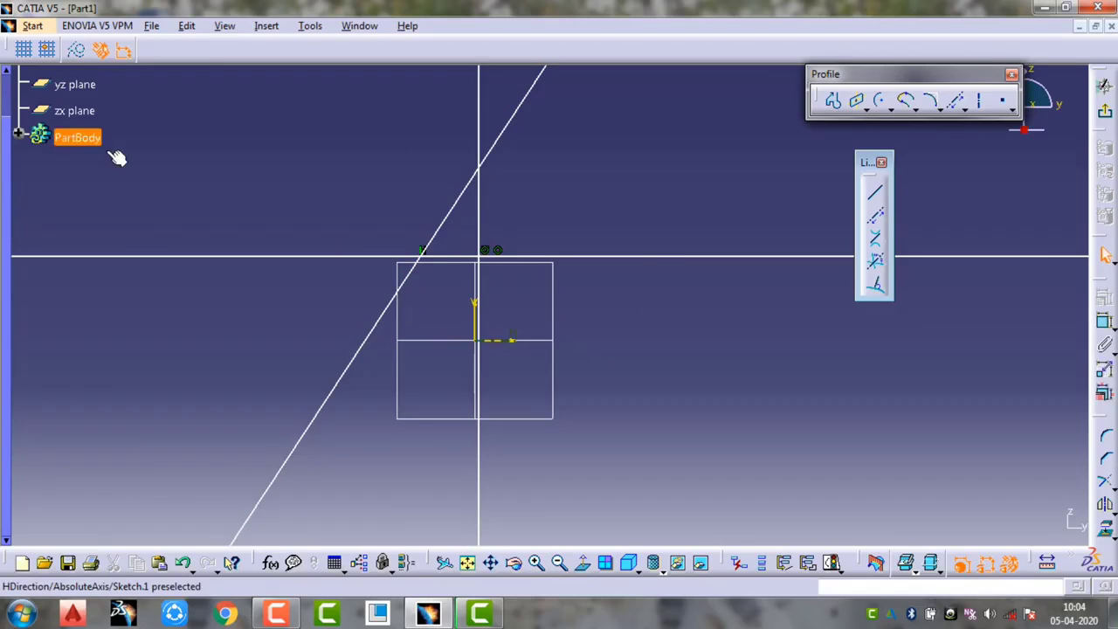
# Delete the slanted, vertical and horizontal infinite lines from the sketch
pyautogui.moveTo(691, 110); pyautogui.dragTo(257, 404)
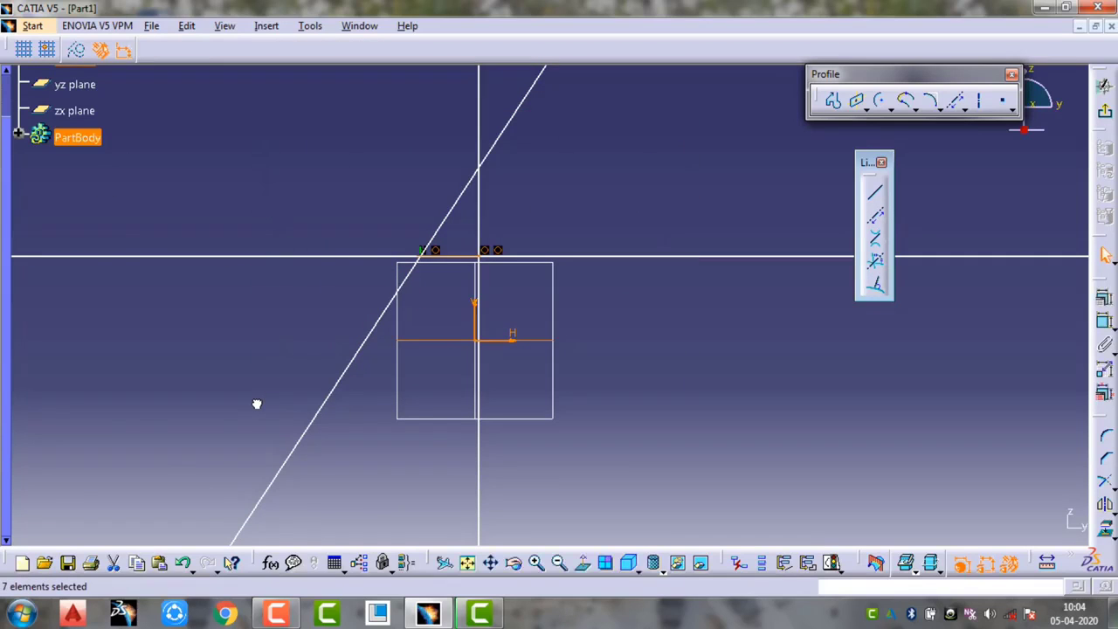
pyautogui.press('Escape')
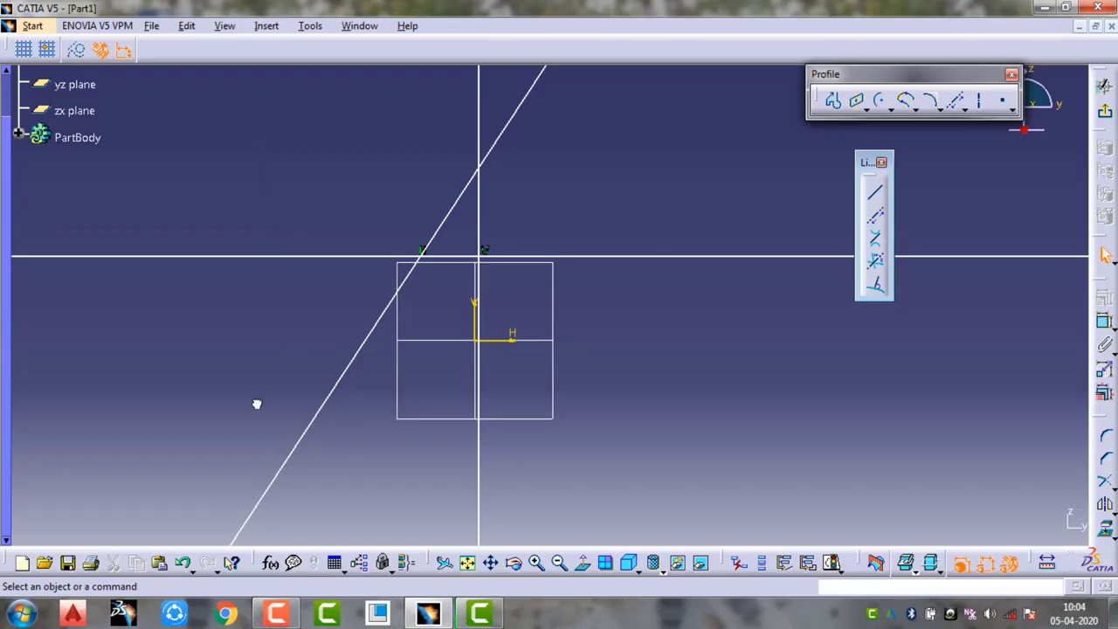
pyautogui.moveTo(572, 144); pyautogui.dragTo(187, 469)
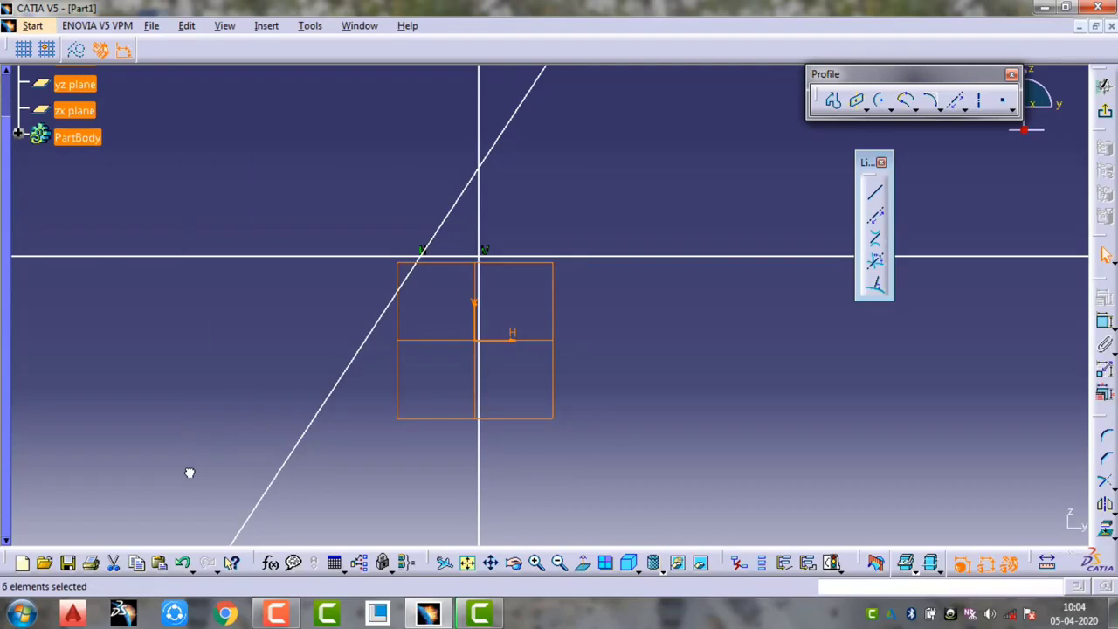
pyautogui.click(325, 409)
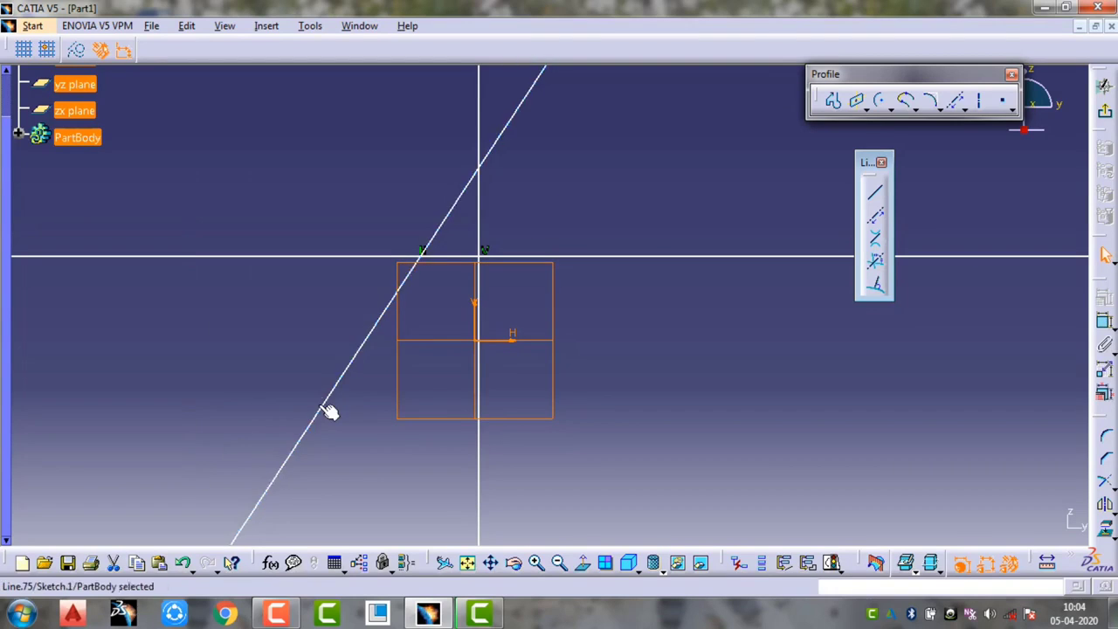
pyautogui.press('Delete')
pyautogui.click(482, 419)
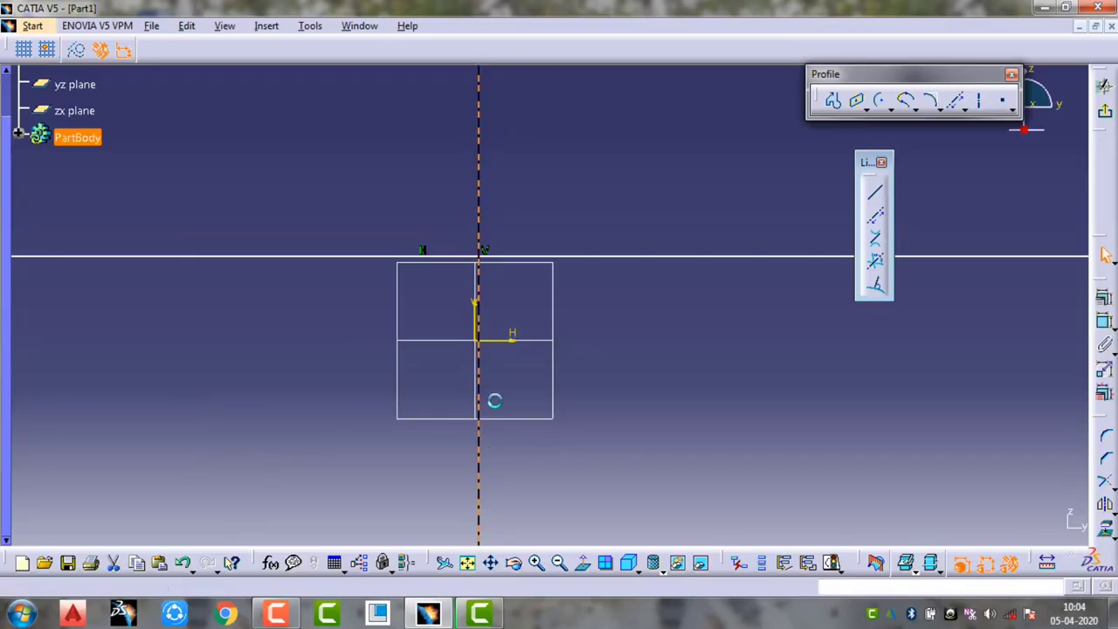
pyautogui.press('Delete')
pyautogui.click(638, 263)
pyautogui.press('Delete')
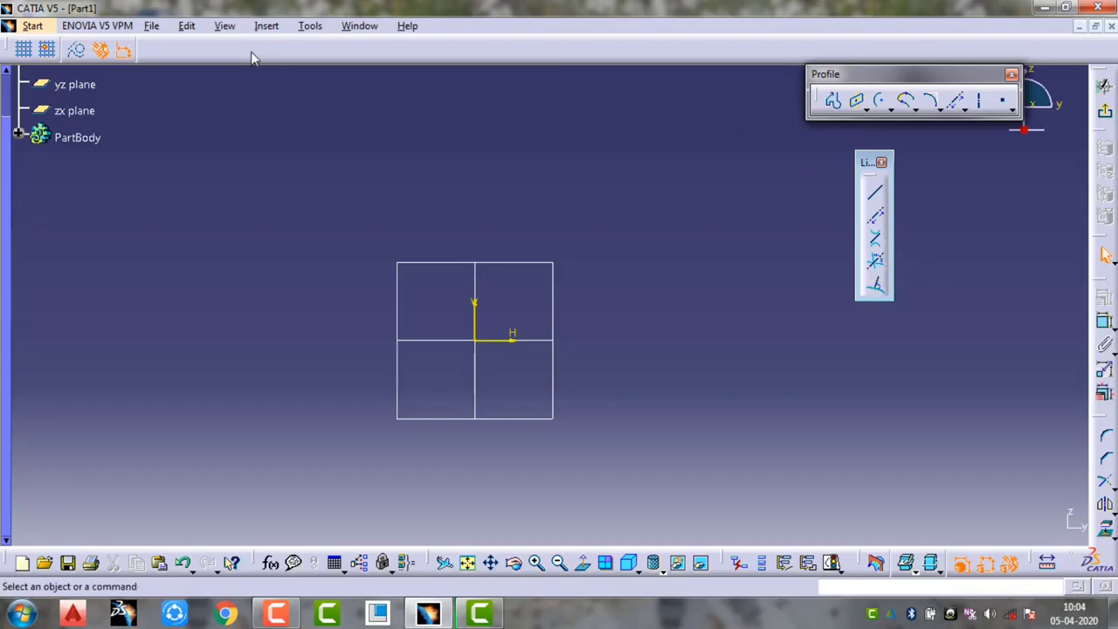
# Draw a larger circle on the negative H side of the reference square and a smaller circle on its positive H side
pyautogui.click(890, 106)
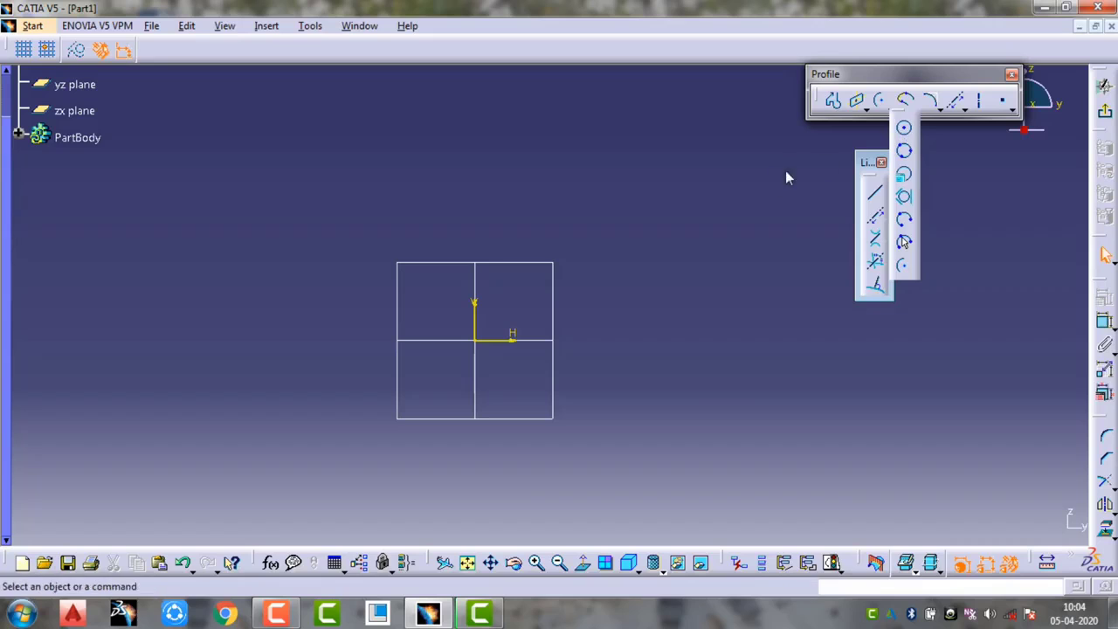
pyautogui.click(904, 129)
pyautogui.click(272, 325)
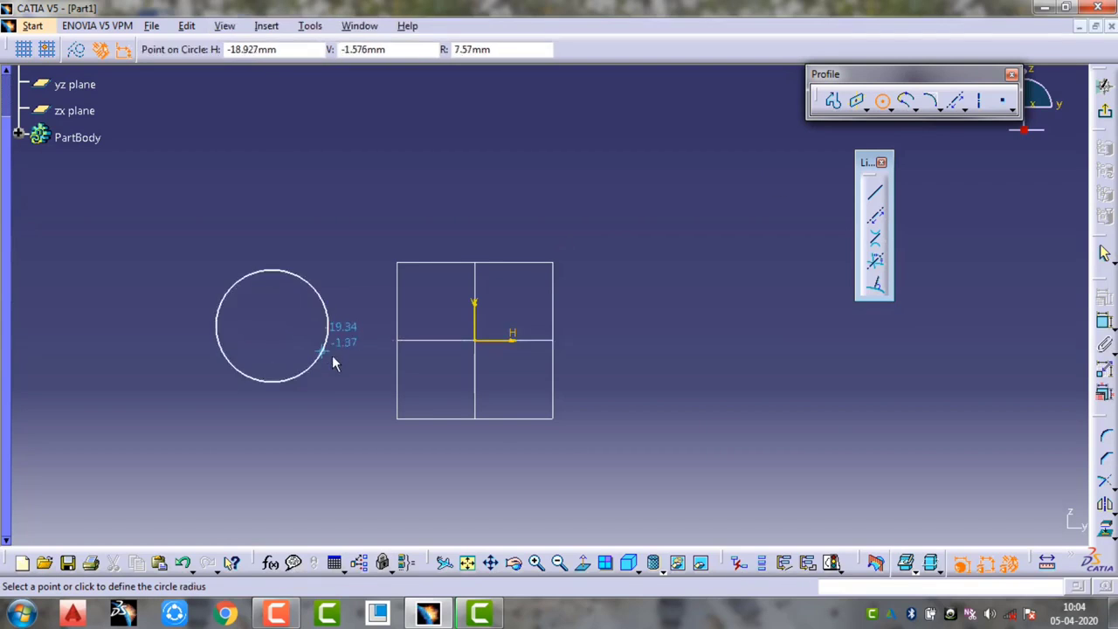
pyautogui.click(331, 357)
pyautogui.click(882, 100)
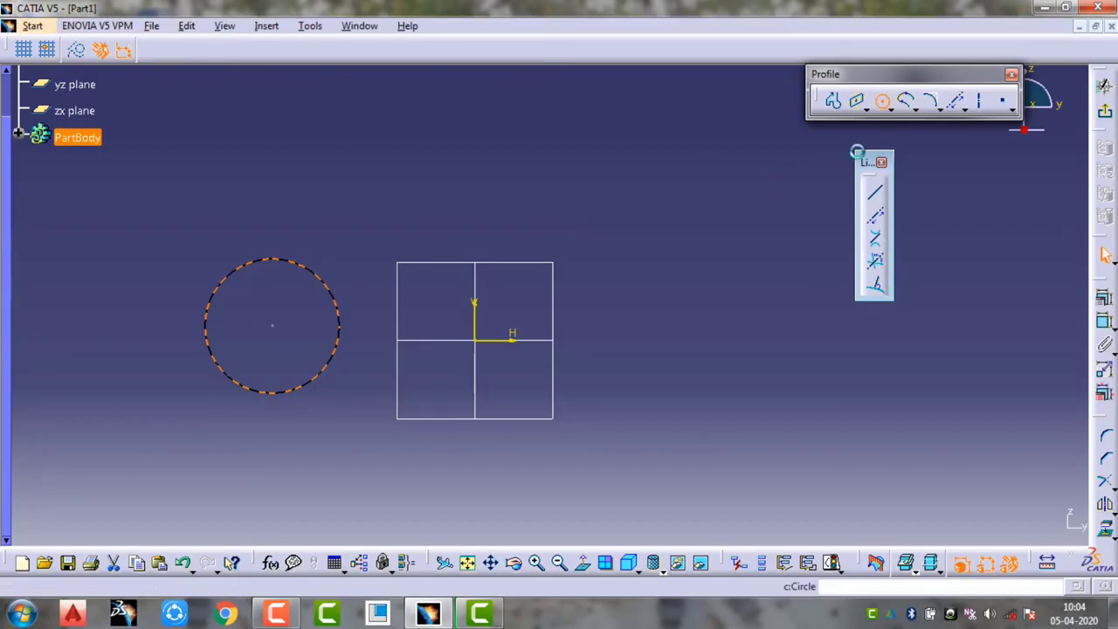
pyautogui.click(714, 324)
pyautogui.click(743, 357)
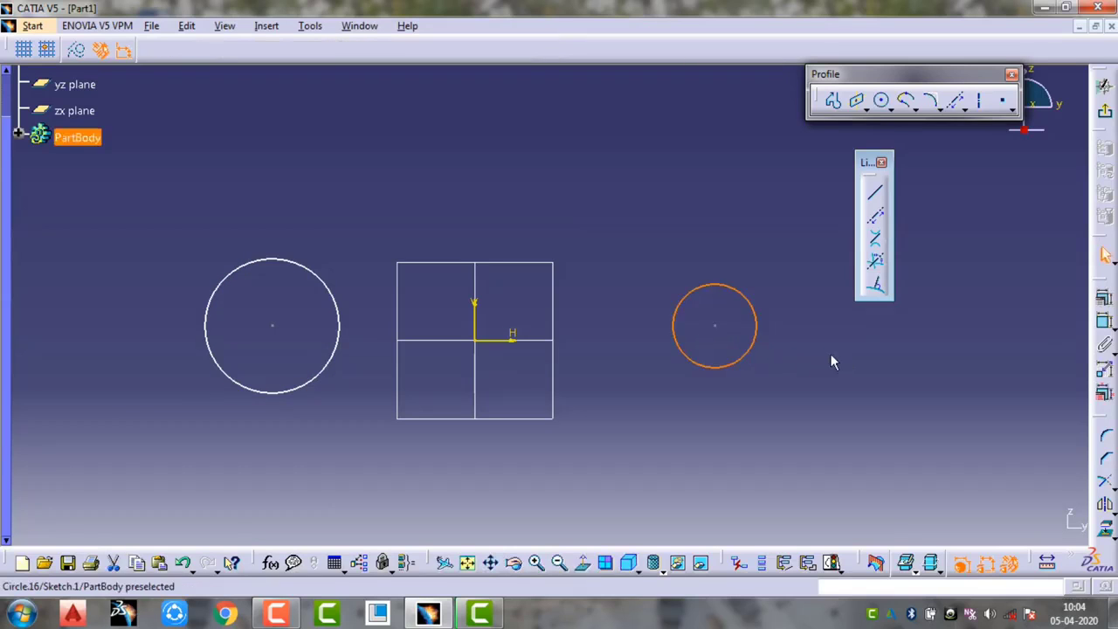
# Draw two crossing bi-tangent lines between the circles, each joining the upper side of one to the lower side of the other
pyautogui.click(877, 243)
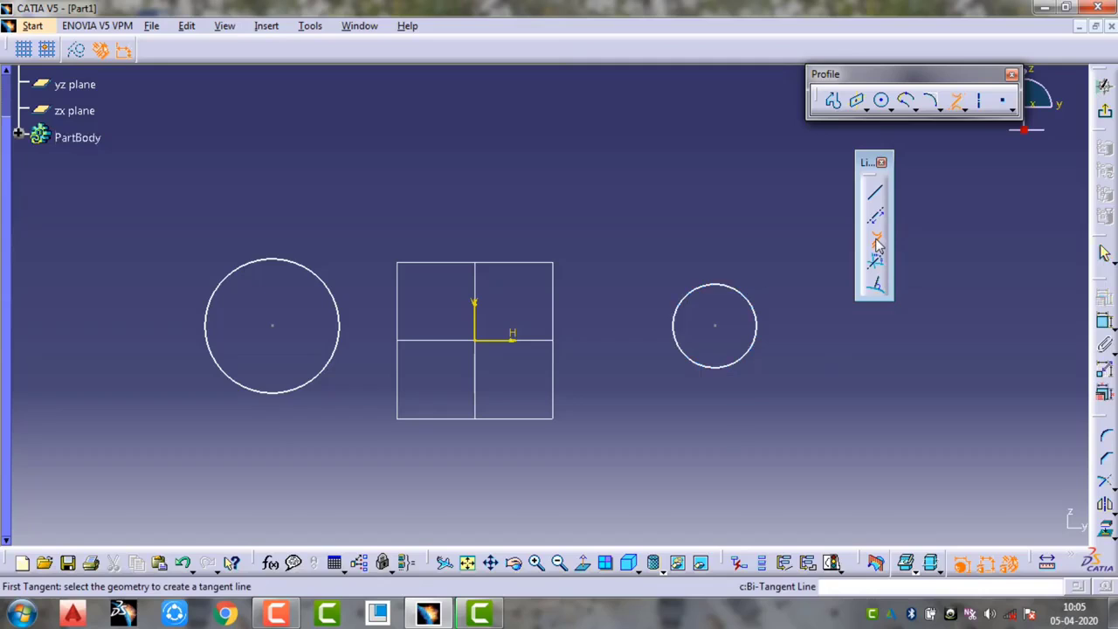
pyautogui.click(299, 264)
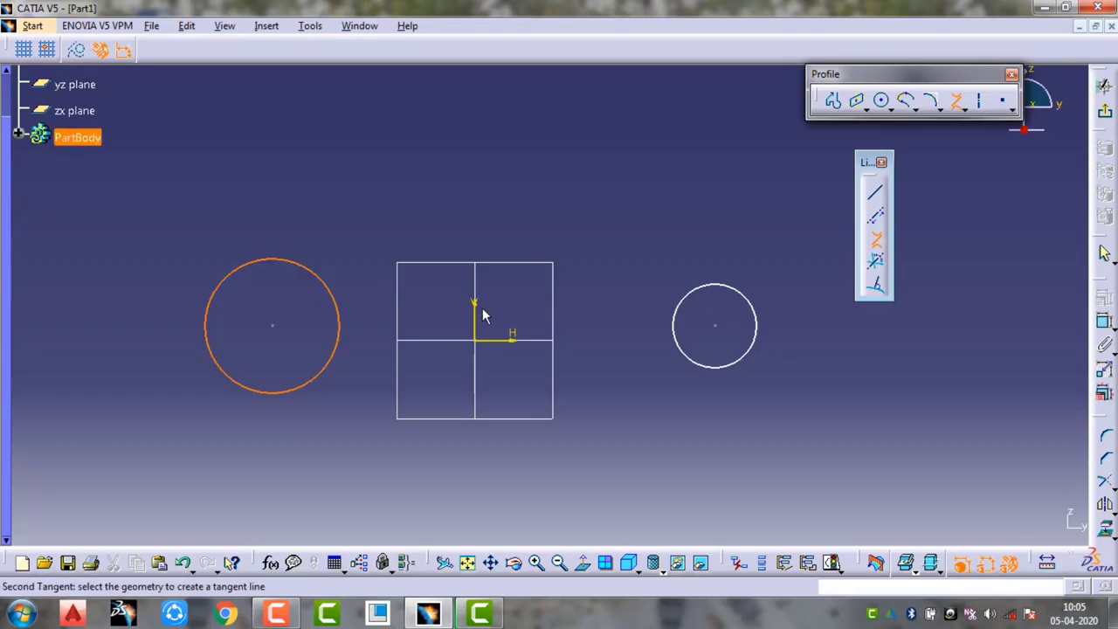
pyautogui.click(722, 371)
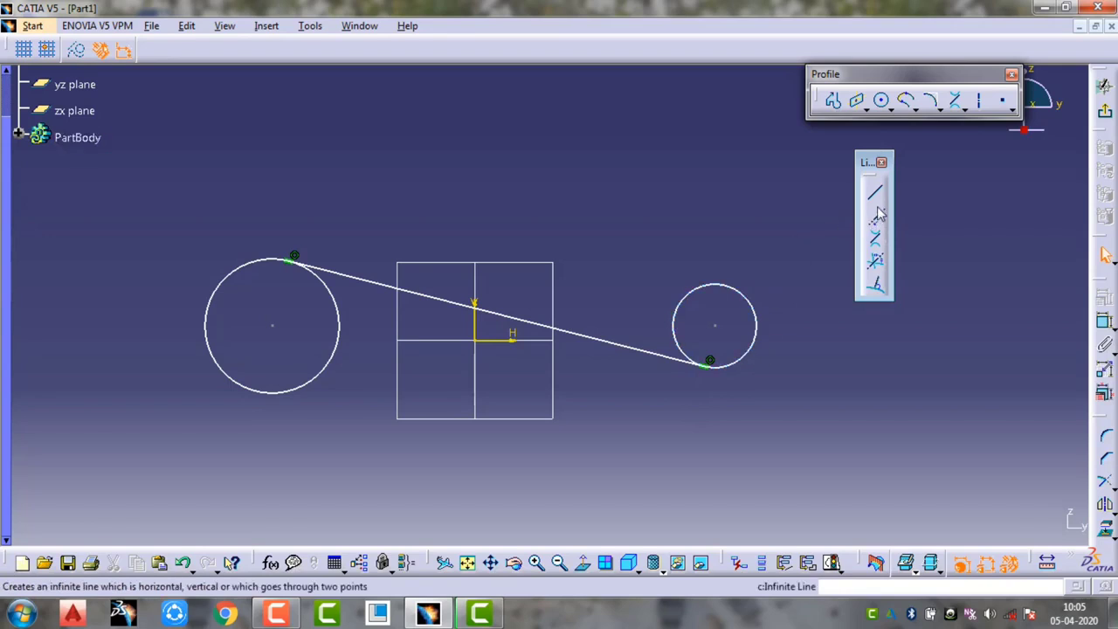
pyautogui.click(875, 239)
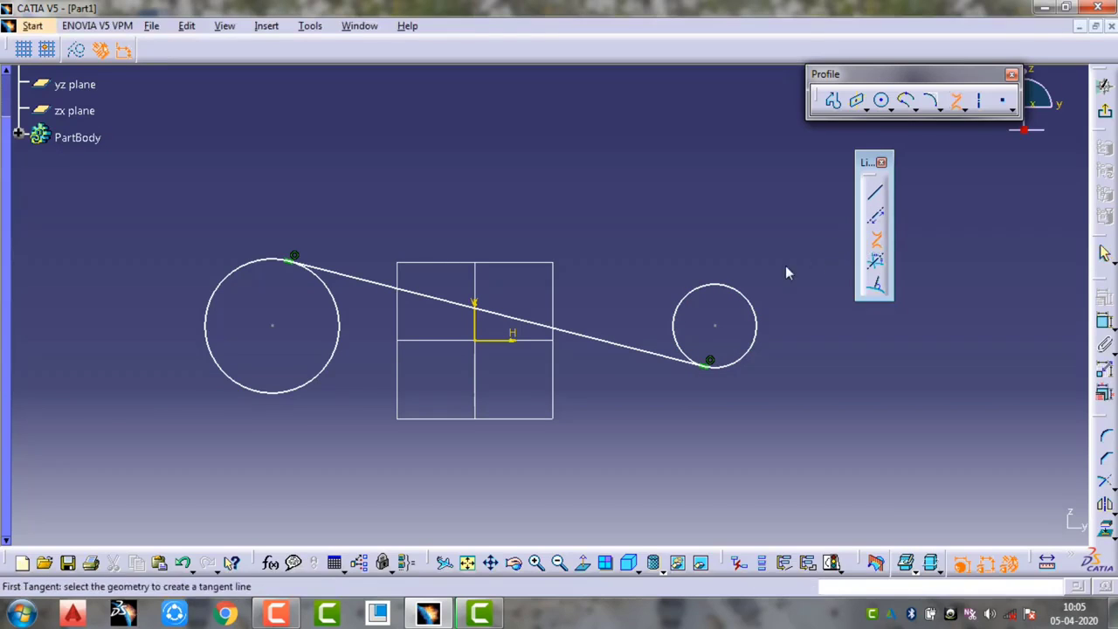
pyautogui.click(740, 294)
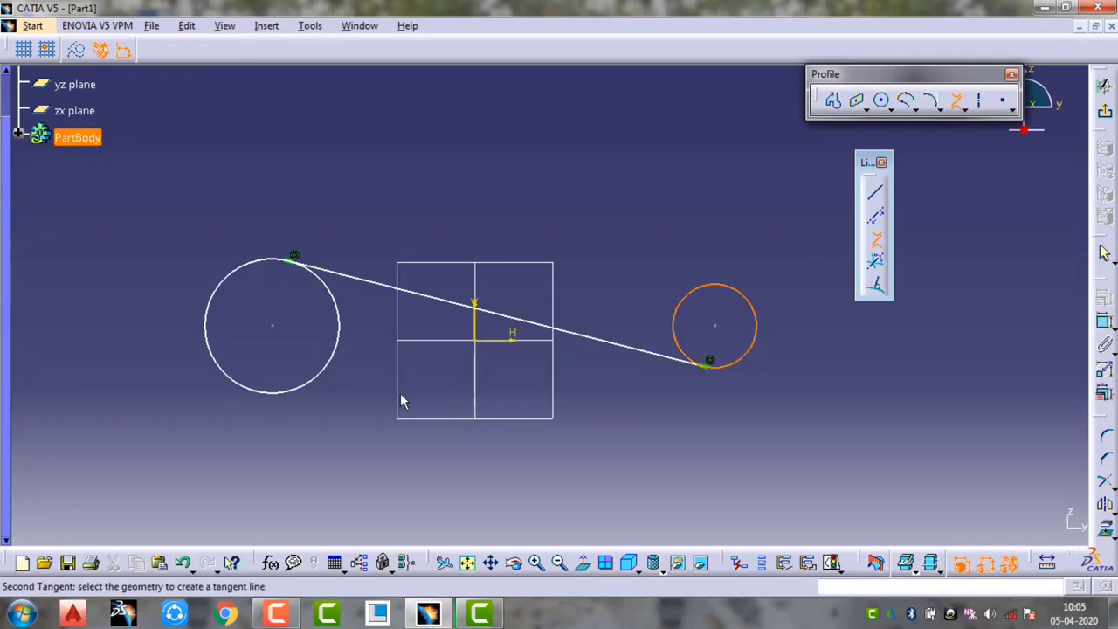
pyautogui.click(292, 394)
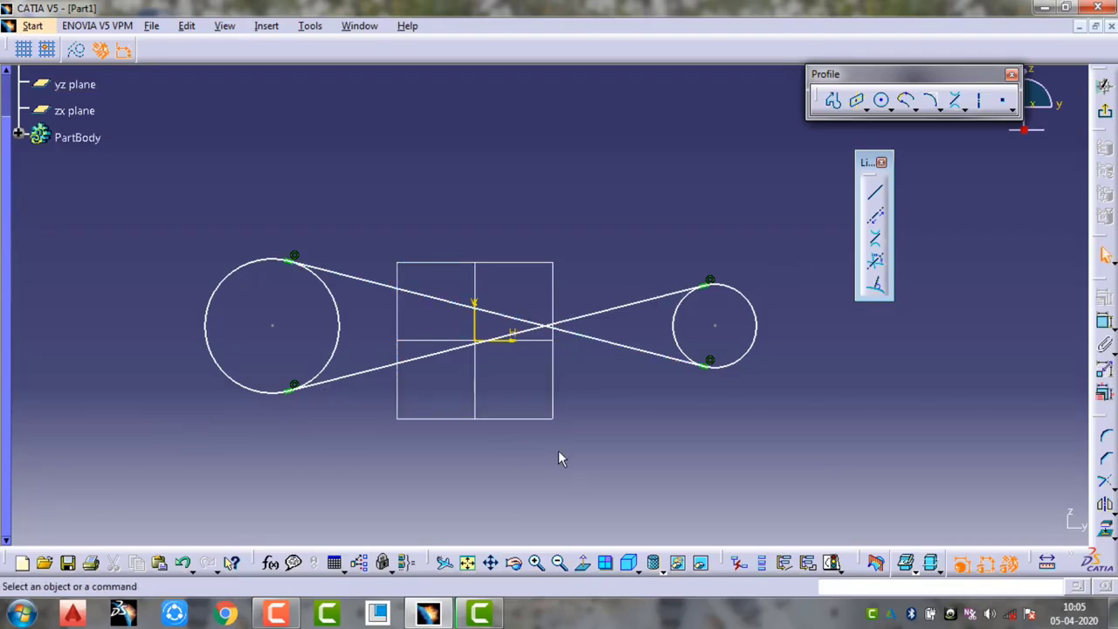
# Create a bisecting line between the two crossing tangent lines and deselect it
pyautogui.click(876, 265)
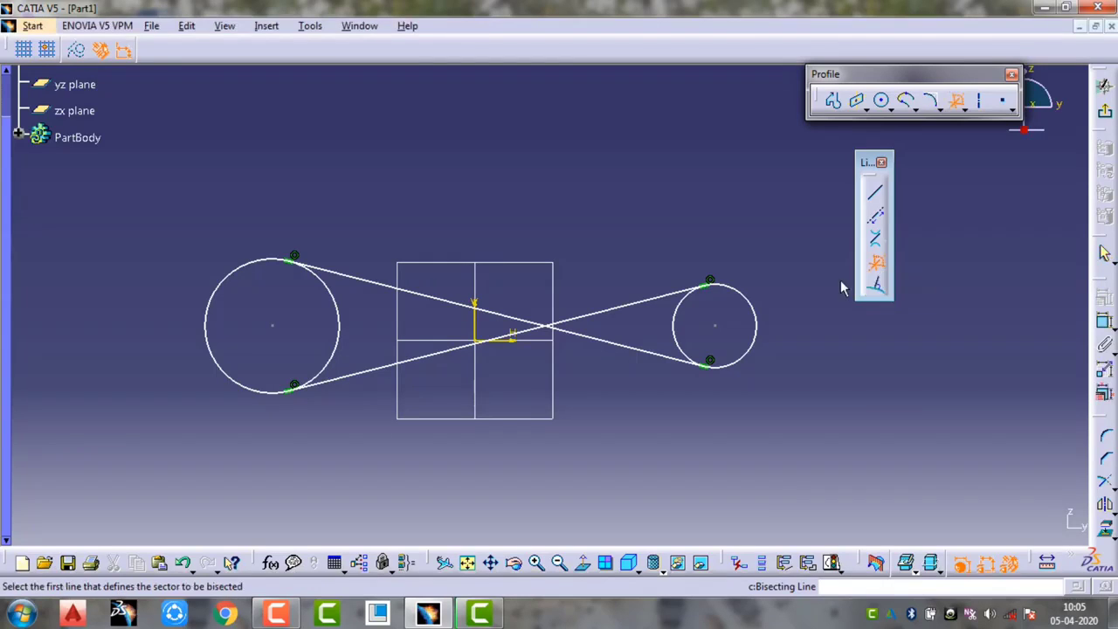
pyautogui.click(585, 322)
pyautogui.click(502, 311)
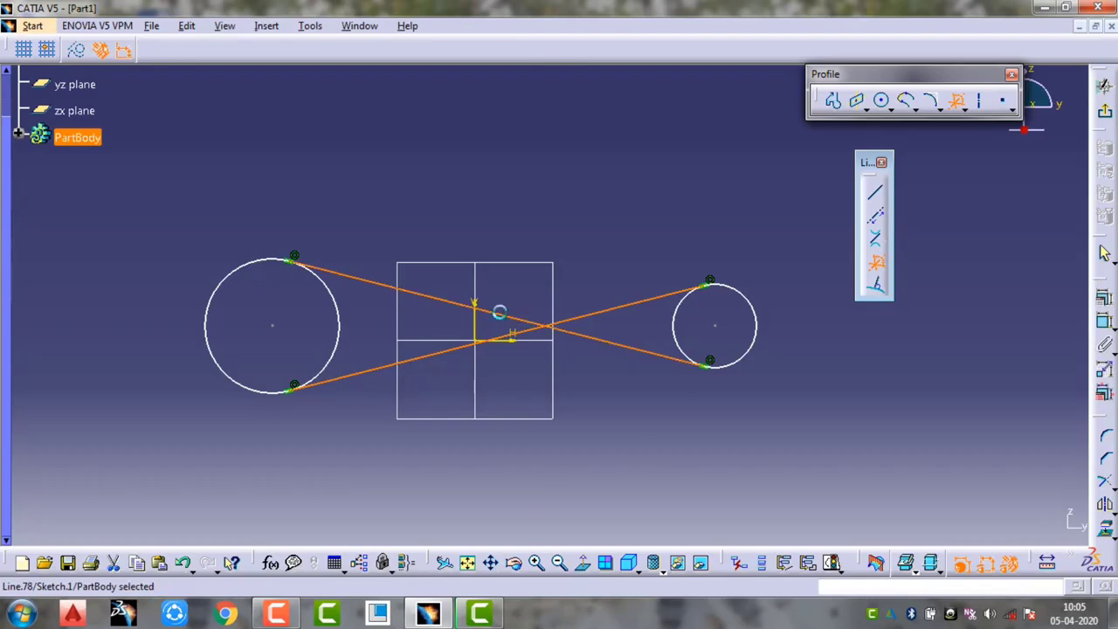
pyautogui.click(619, 243)
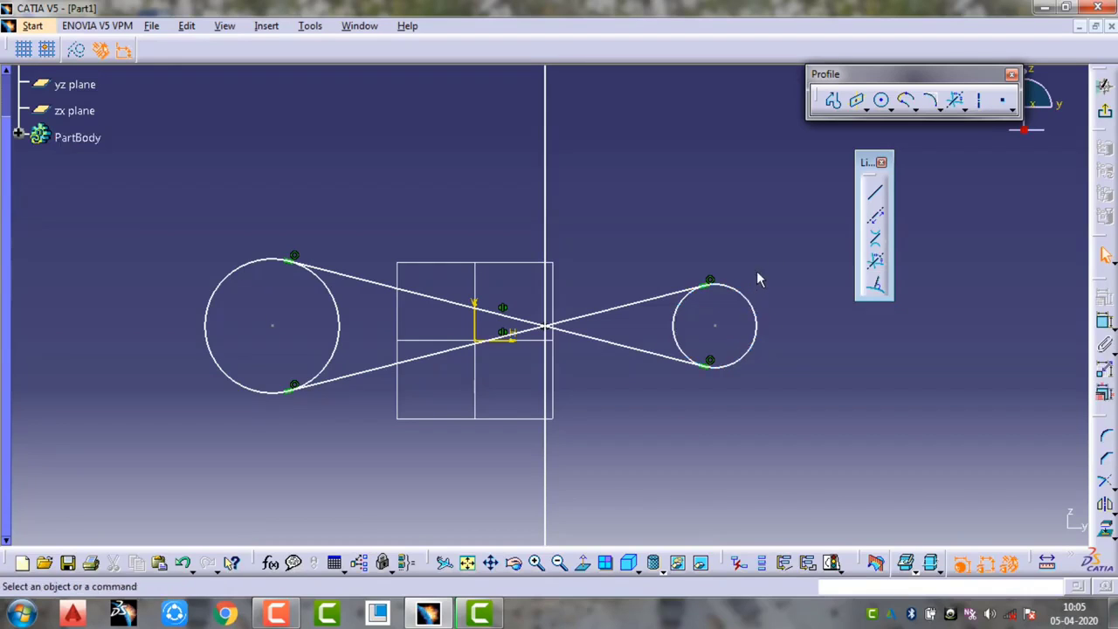
# Draw two lines normal to the smaller circle, a short one outward and upward and a longer one outward and downward
pyautogui.click(876, 288)
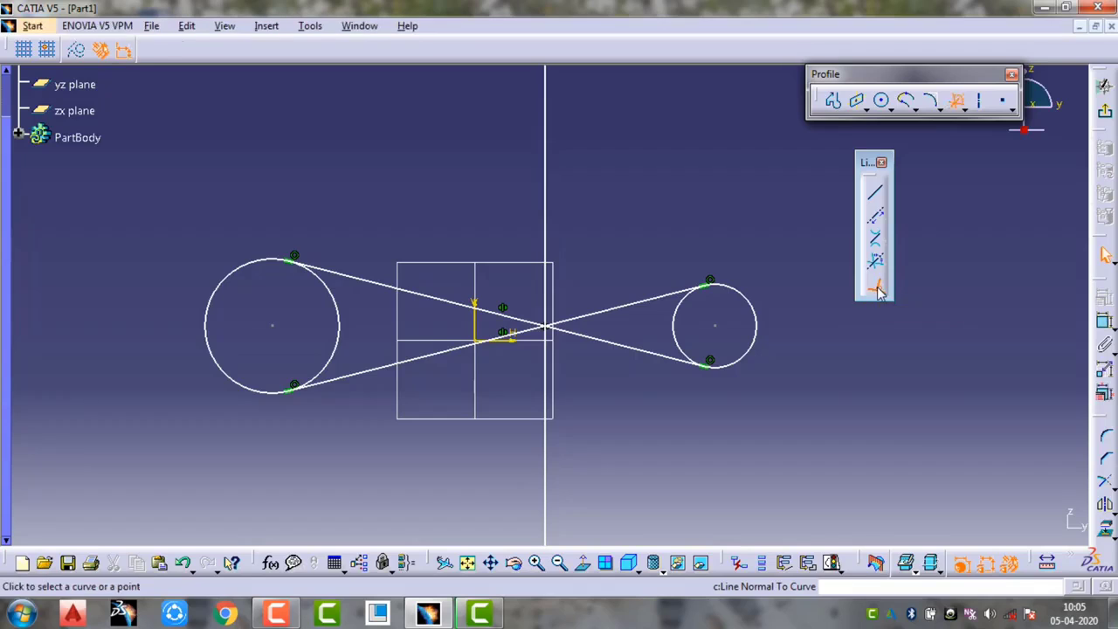
pyautogui.click(749, 307)
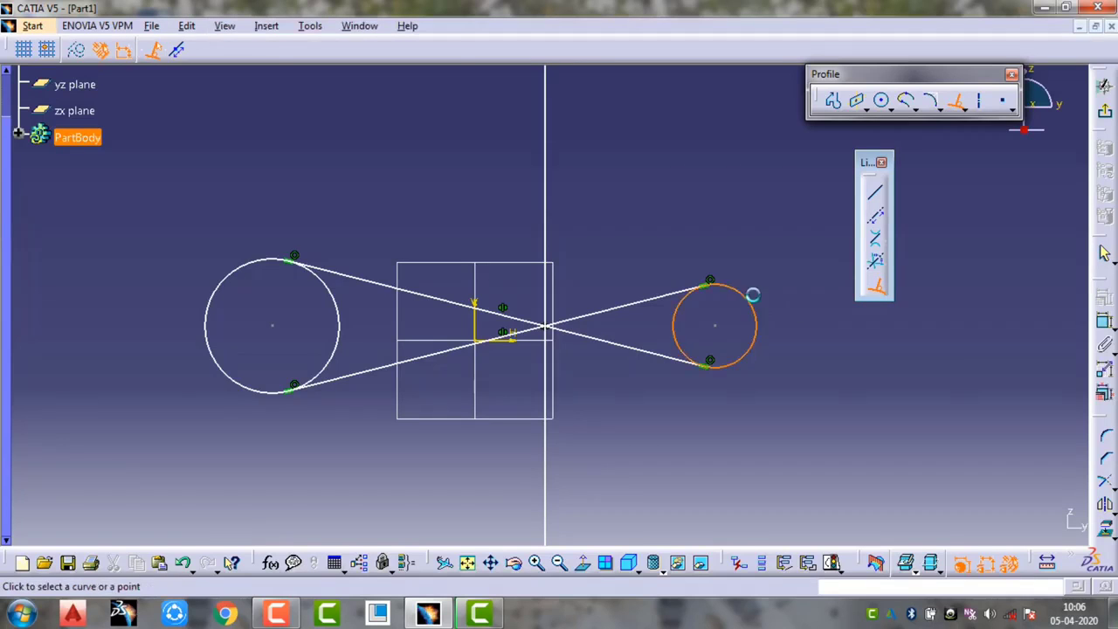
pyautogui.click(798, 262)
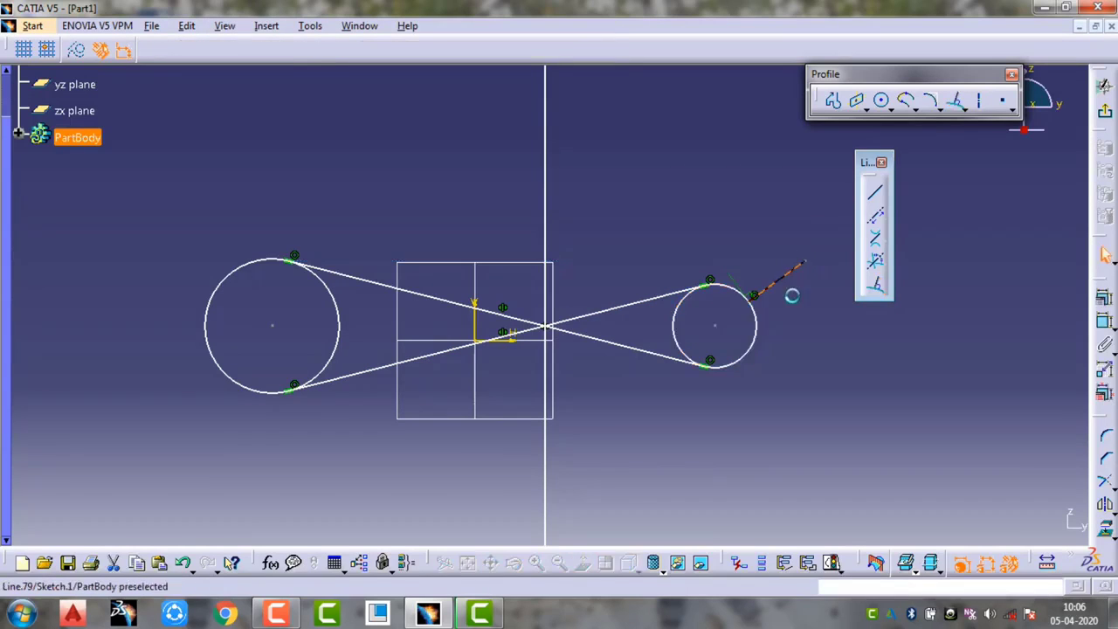
pyautogui.click(877, 291)
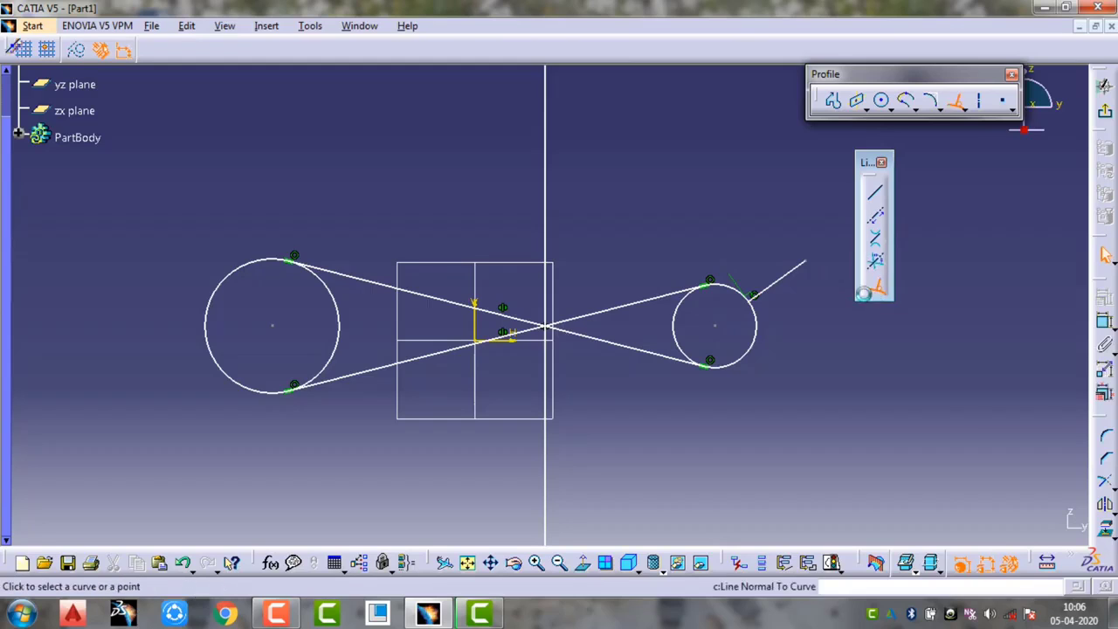
pyautogui.click(760, 343)
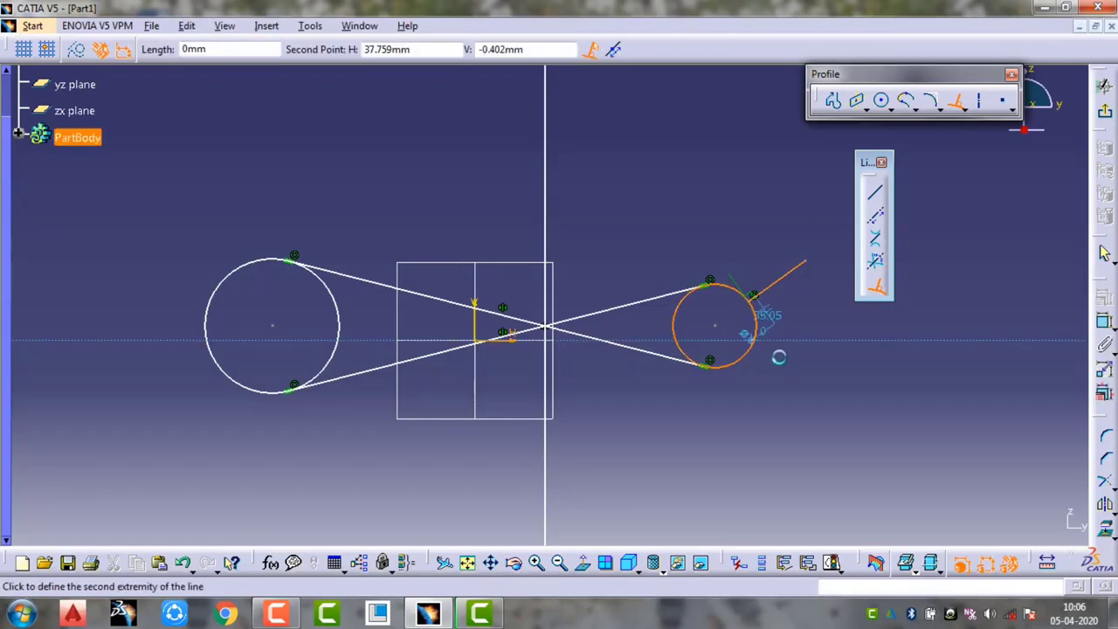
pyautogui.click(841, 392)
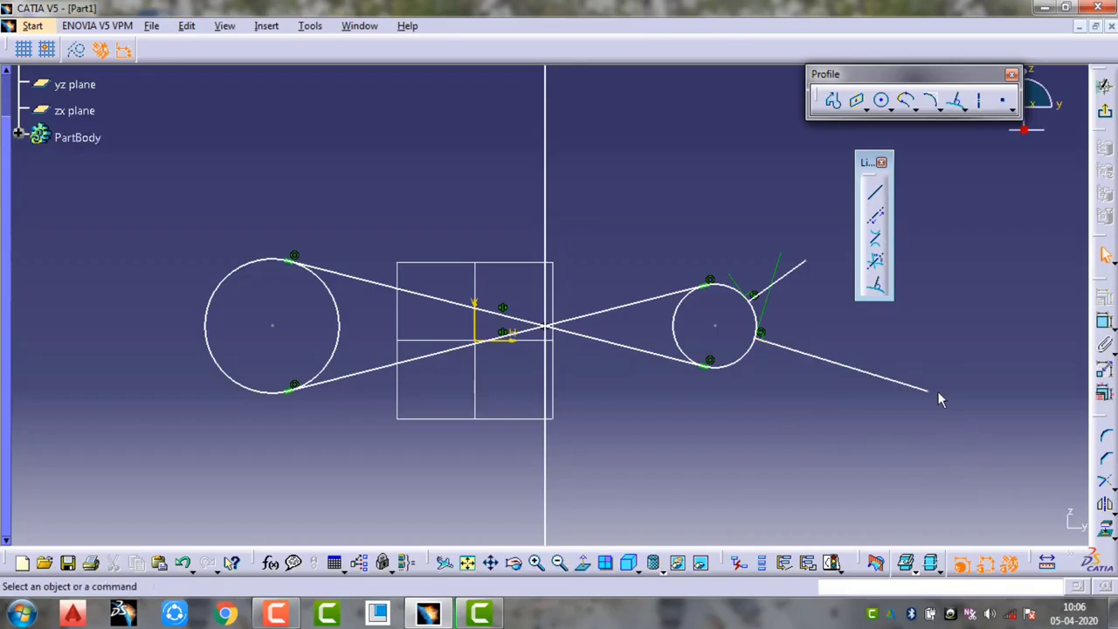
pyautogui.click(964, 106)
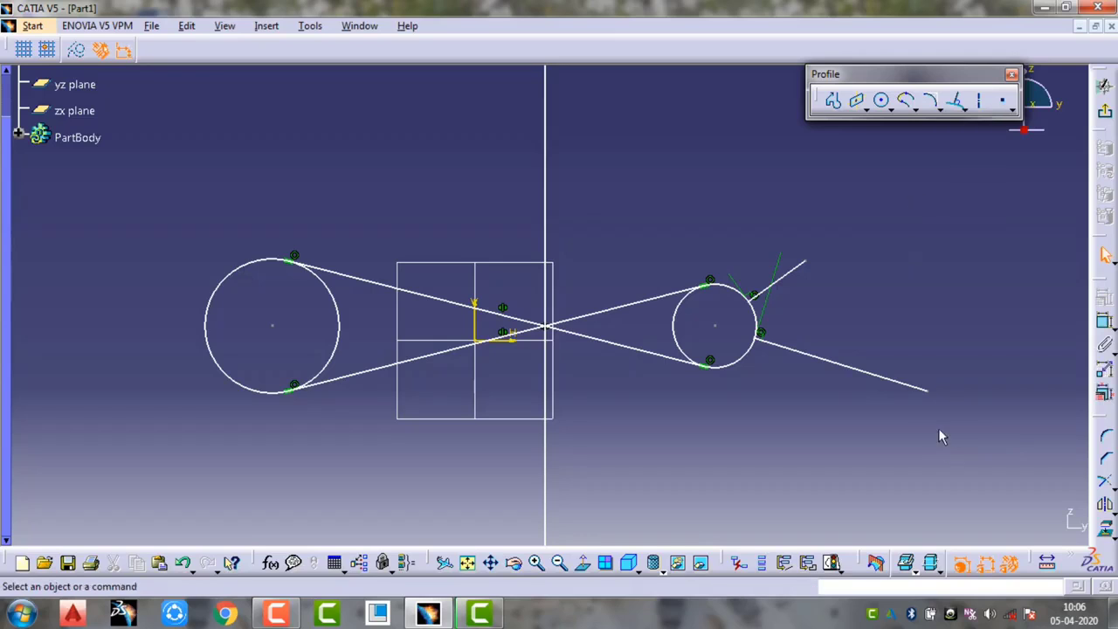
# Delete both circles, the tangent and normal lines, and the remaining vertical bisecting line from the sketch
pyautogui.moveTo(941, 436); pyautogui.dragTo(81, 199)
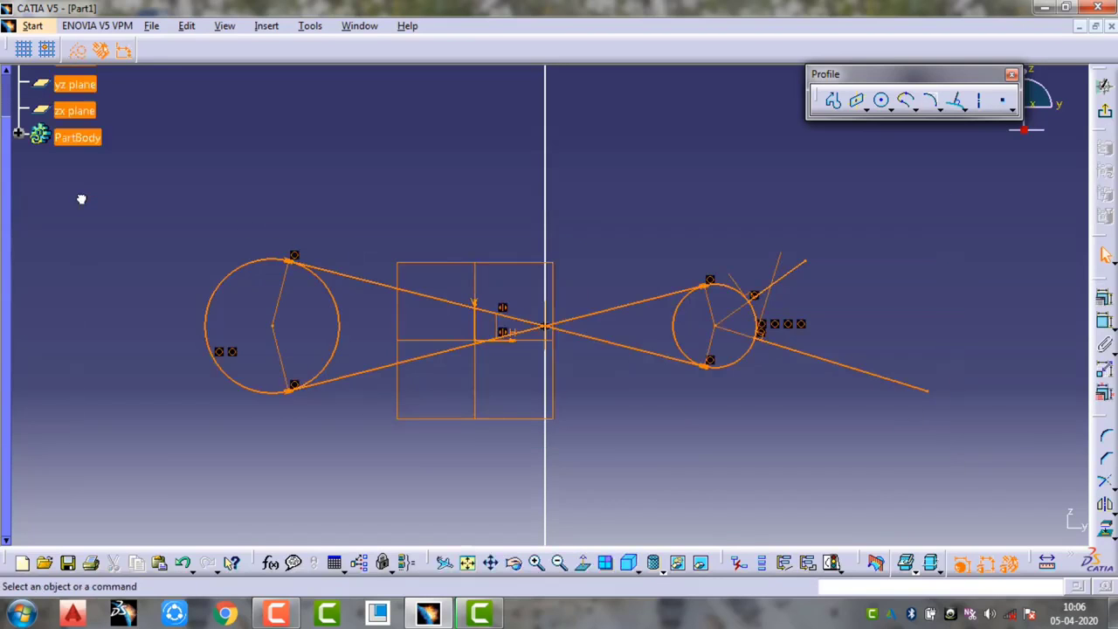
pyautogui.press('Delete')
pyautogui.click(546, 230)
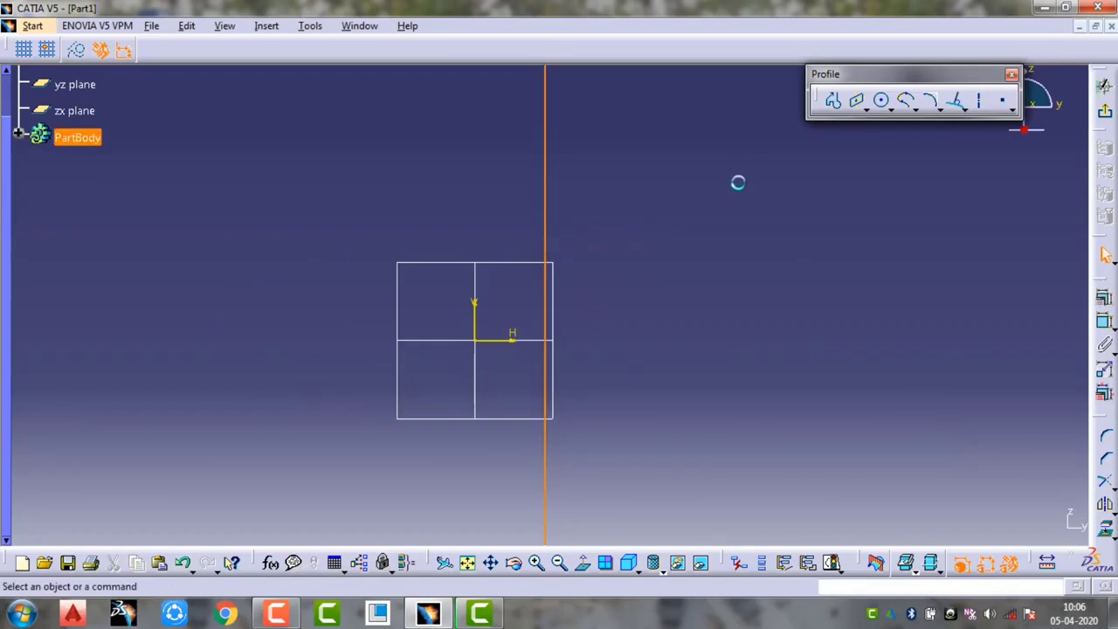
pyautogui.press('Delete')
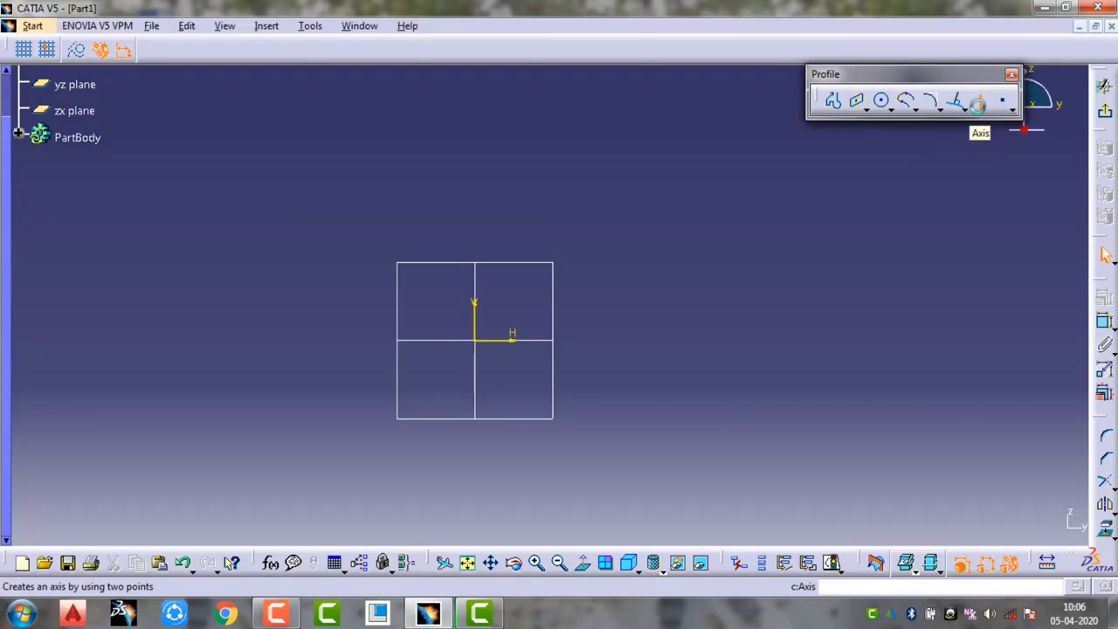
# Draw a slanted axis from above and beside the reference square down across its corner to just below it
pyautogui.click(978, 103)
pyautogui.click(677, 203)
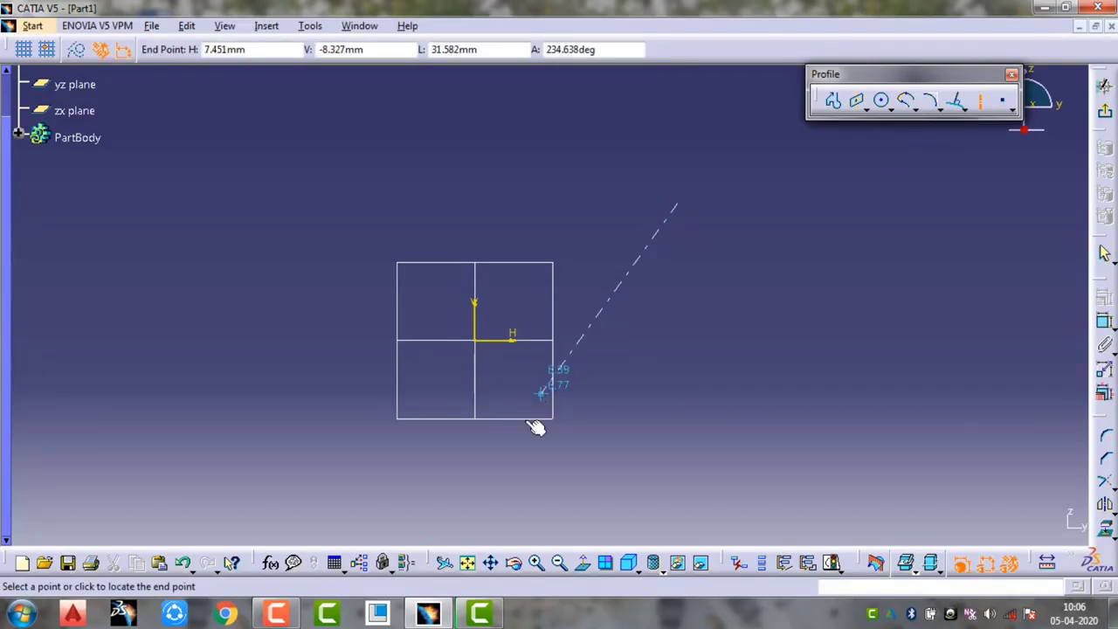
pyautogui.click(492, 446)
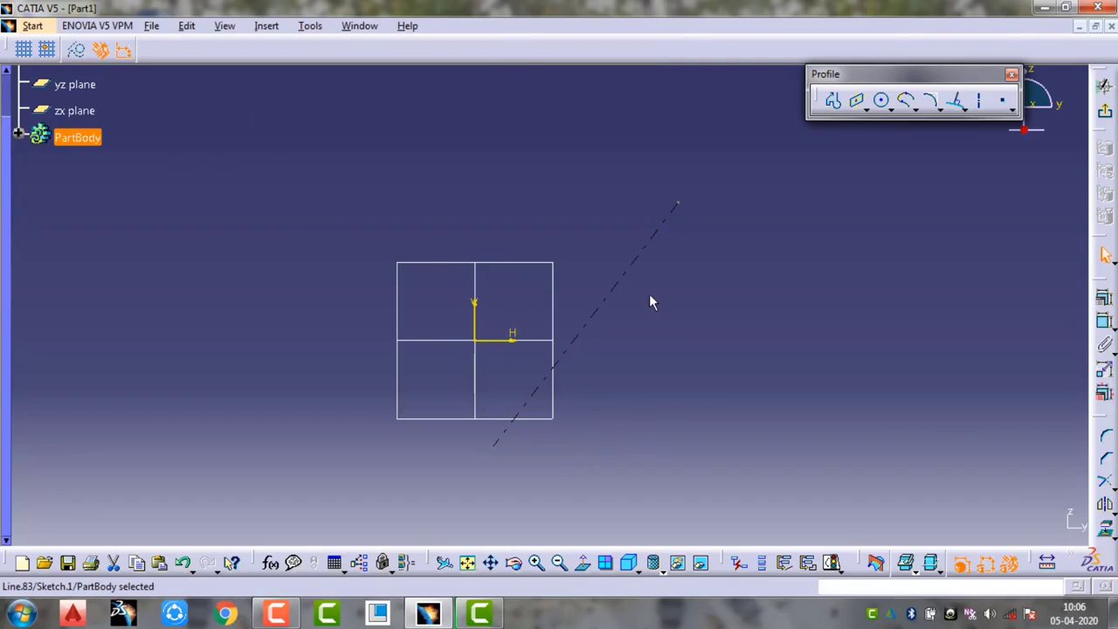
# Delete the slanted axis from the sketch
pyautogui.click(628, 273)
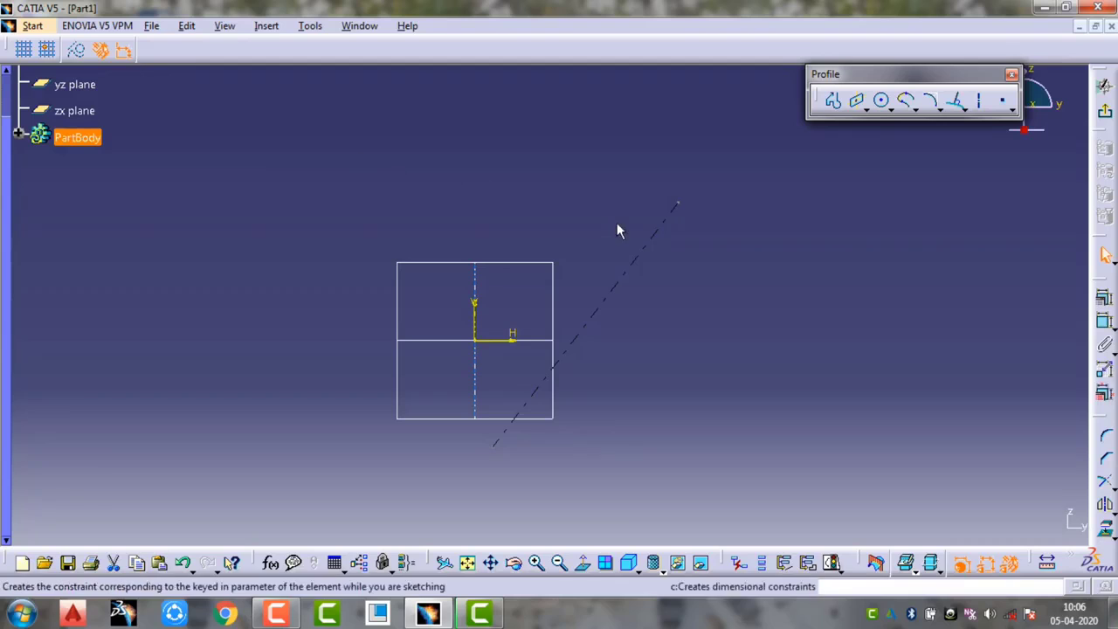
pyautogui.click(679, 279)
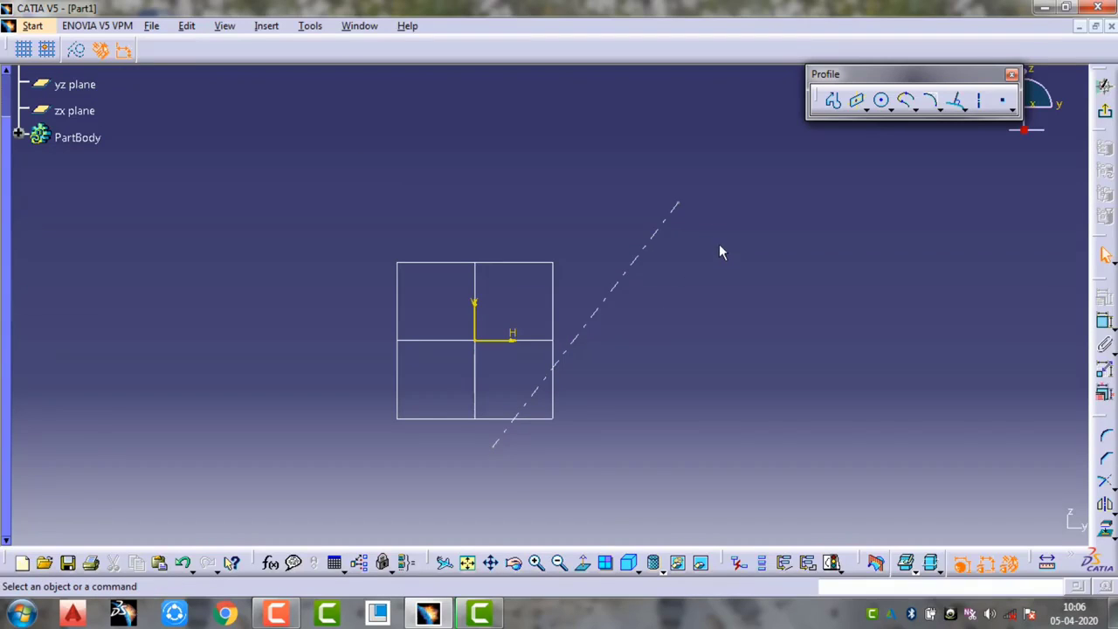
pyautogui.moveTo(720, 179); pyautogui.dragTo(395, 524)
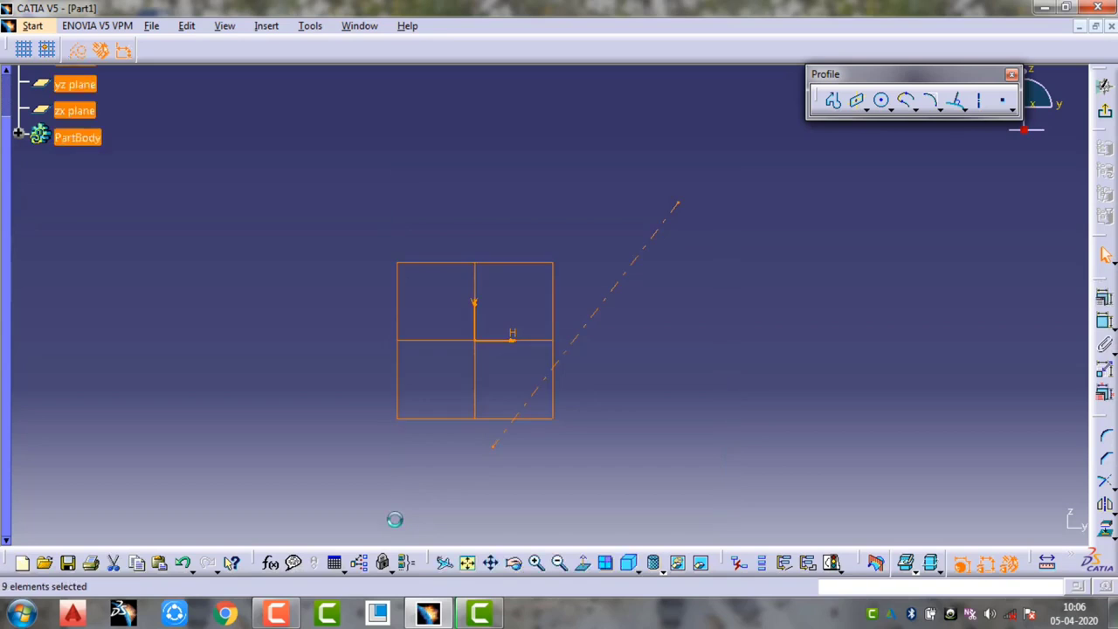
pyautogui.press('Delete')
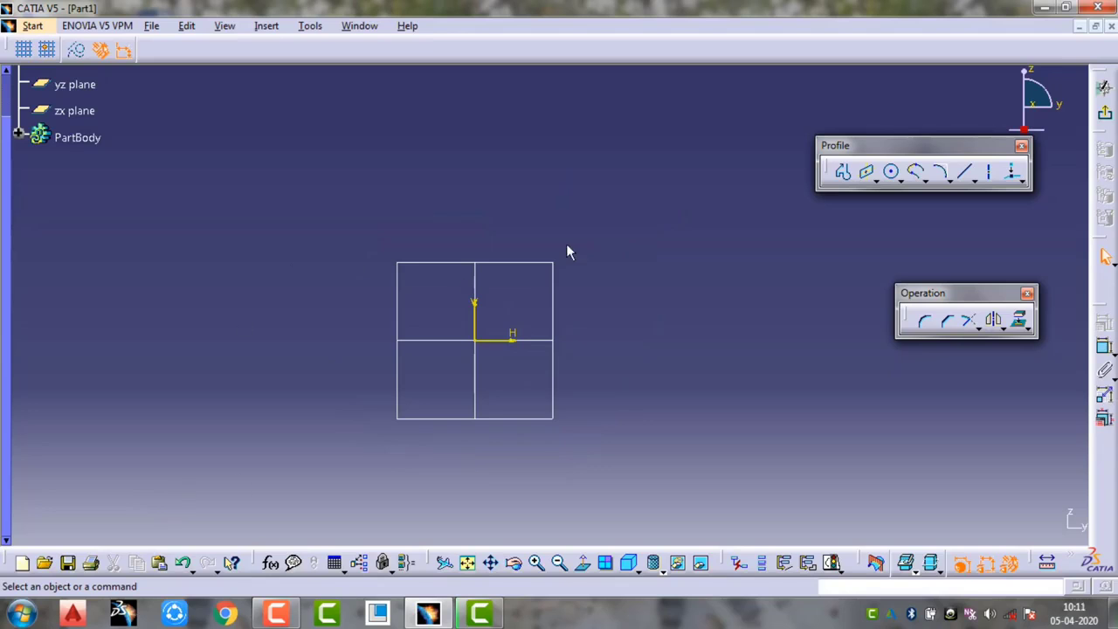
# Draw a centered rectangle around the reference square with its center at the sketch origin
pyautogui.click(876, 180)
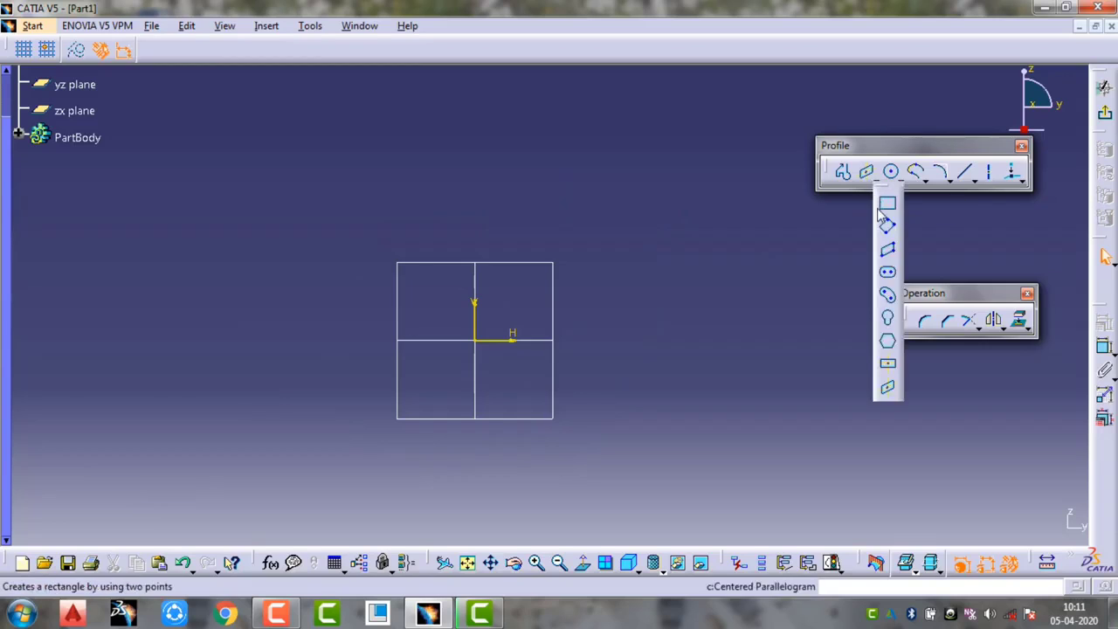
pyautogui.click(887, 363)
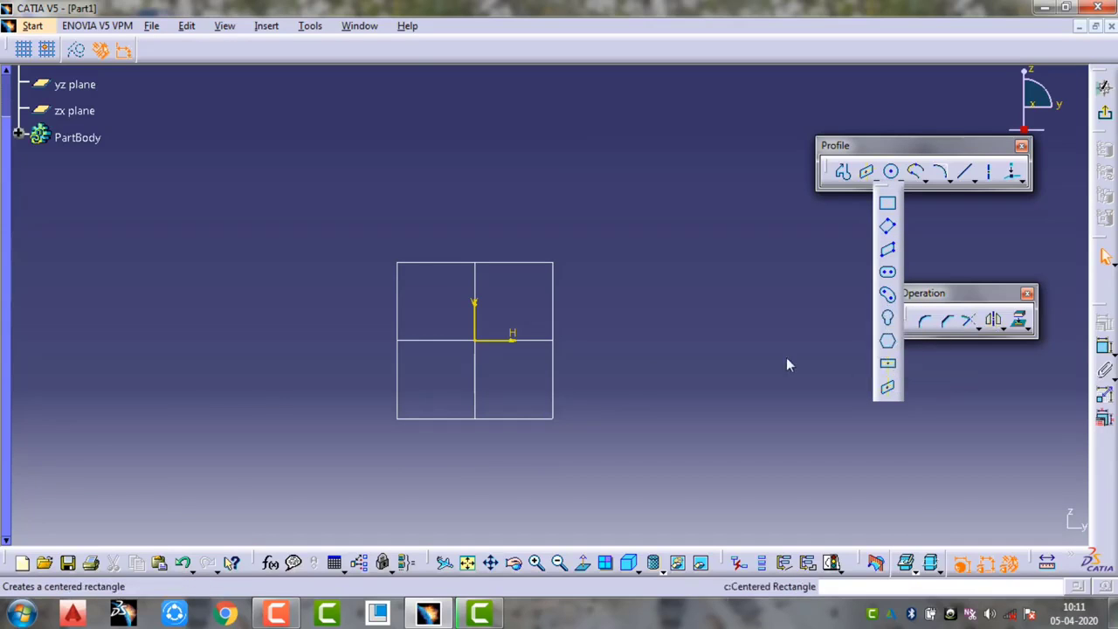
pyautogui.click(475, 339)
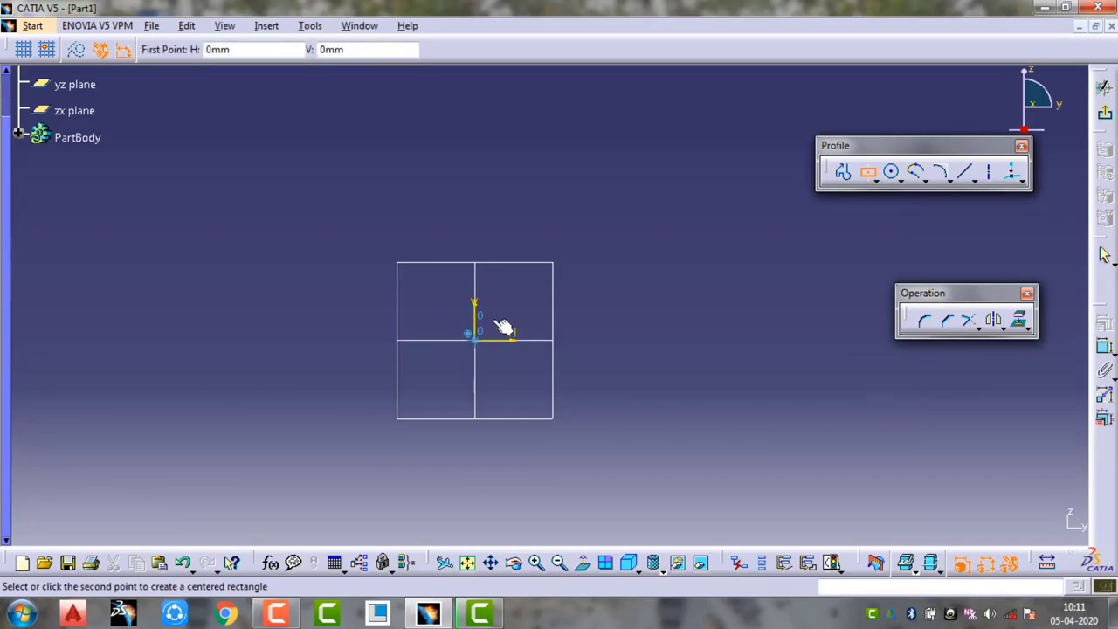
pyautogui.click(639, 230)
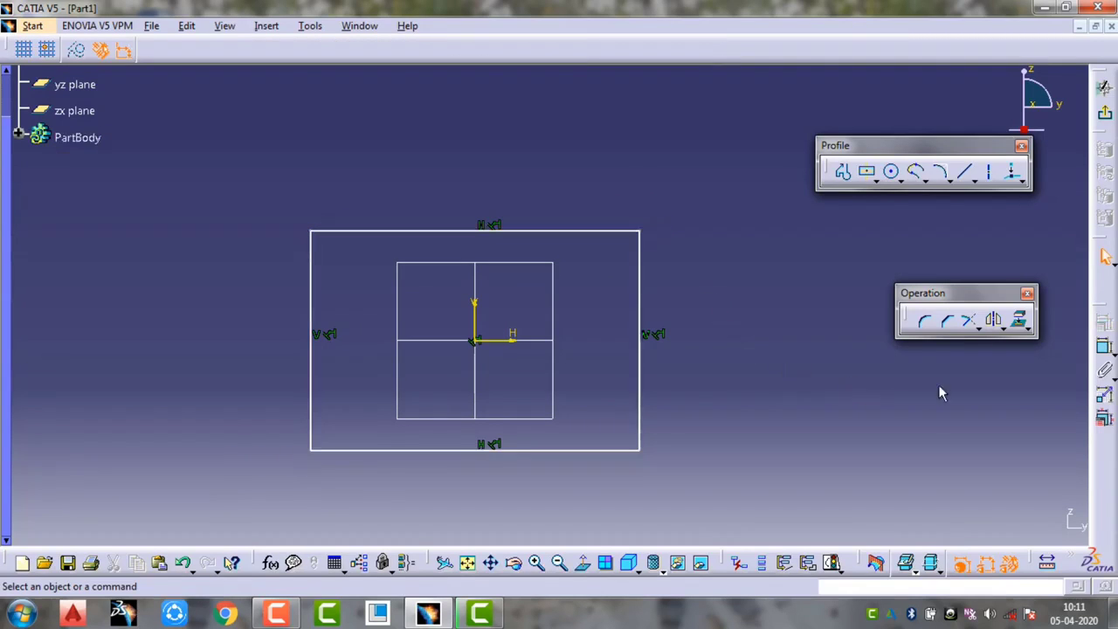
# Round the upper-right corner of the centered rectangle with the Corner tool at a radius of about 12.4 mm
pyautogui.click(927, 325)
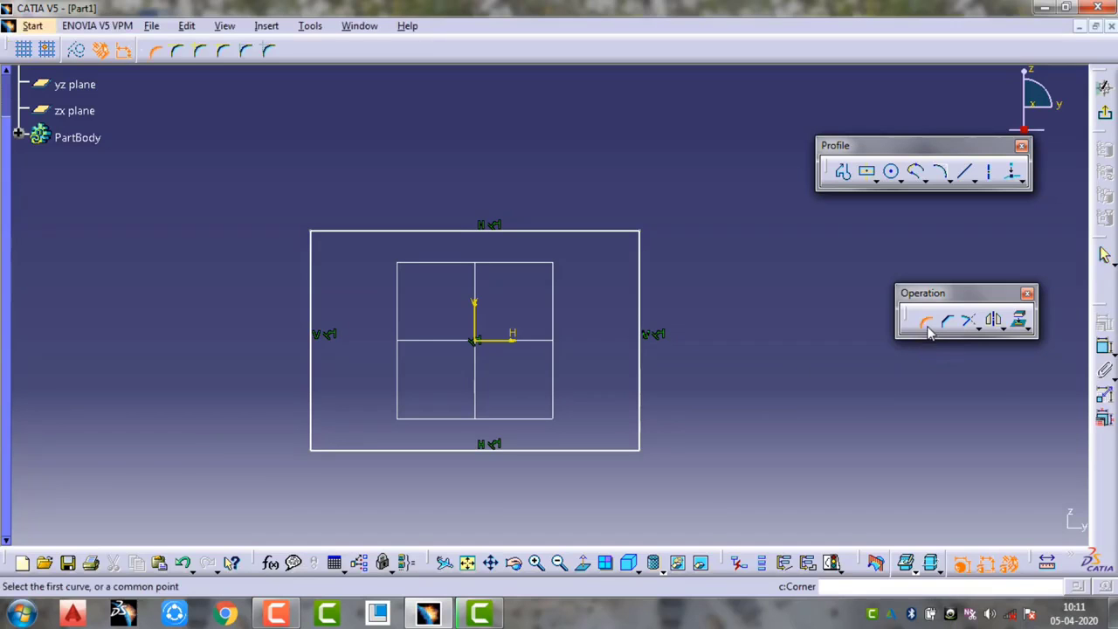
pyautogui.click(611, 232)
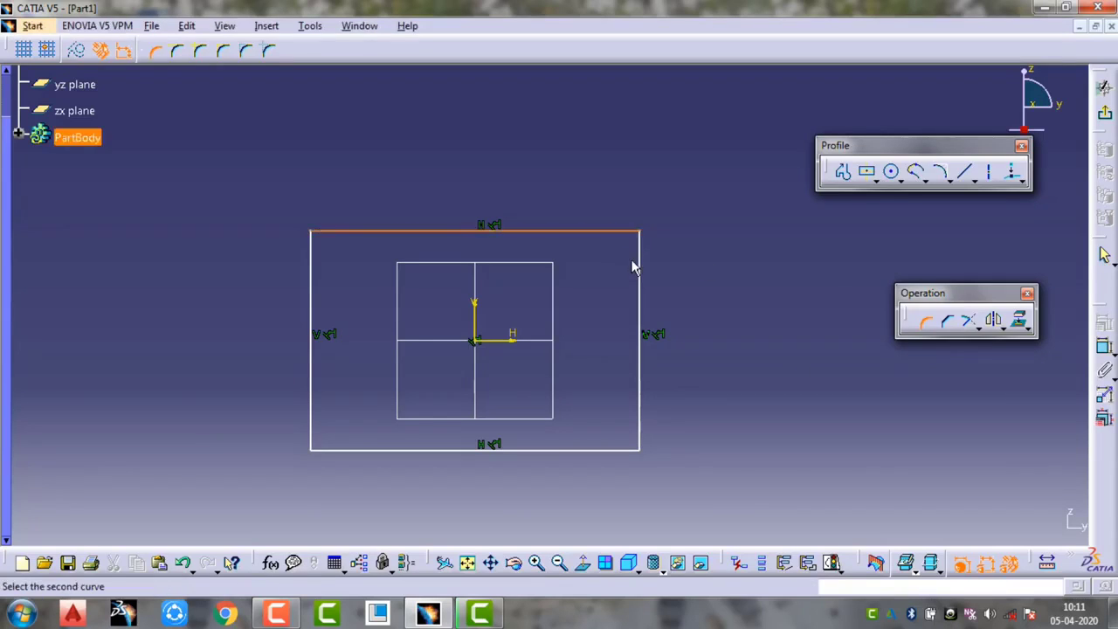
pyautogui.click(644, 264)
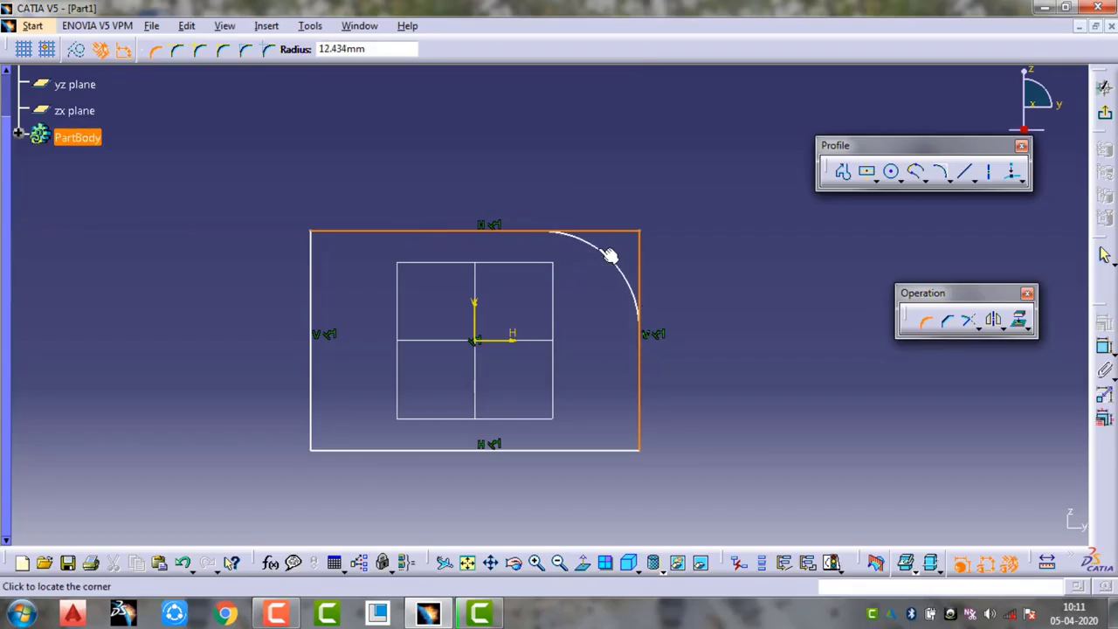
pyautogui.click(597, 243)
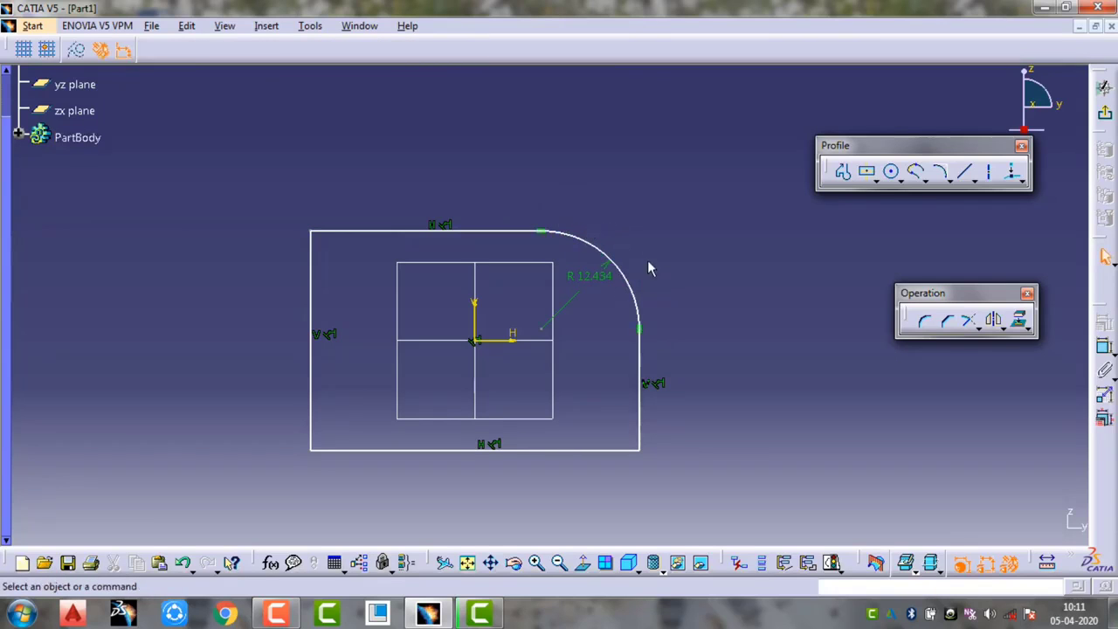
# Delete the rounded rectangle together with its constraints from the sketch
pyautogui.moveTo(685, 197)
pyautogui.mouseDown()
pyautogui.moveTo(257, 407)
pyautogui.moveTo(247, 497)
pyautogui.moveTo(247, 474)
pyautogui.mouseUp()
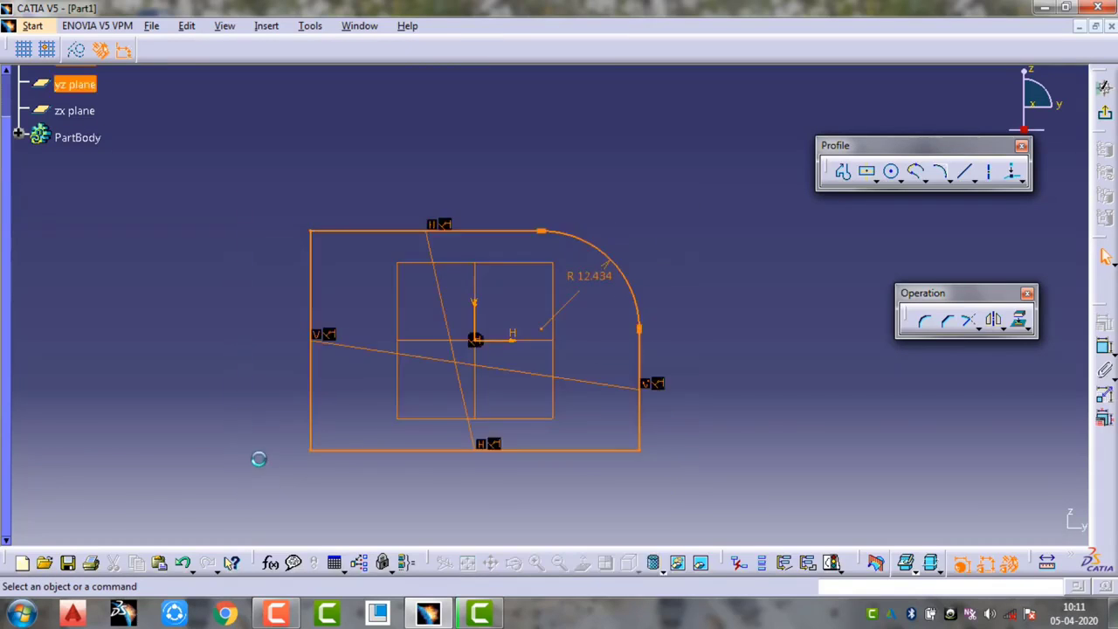
pyautogui.press('Delete')
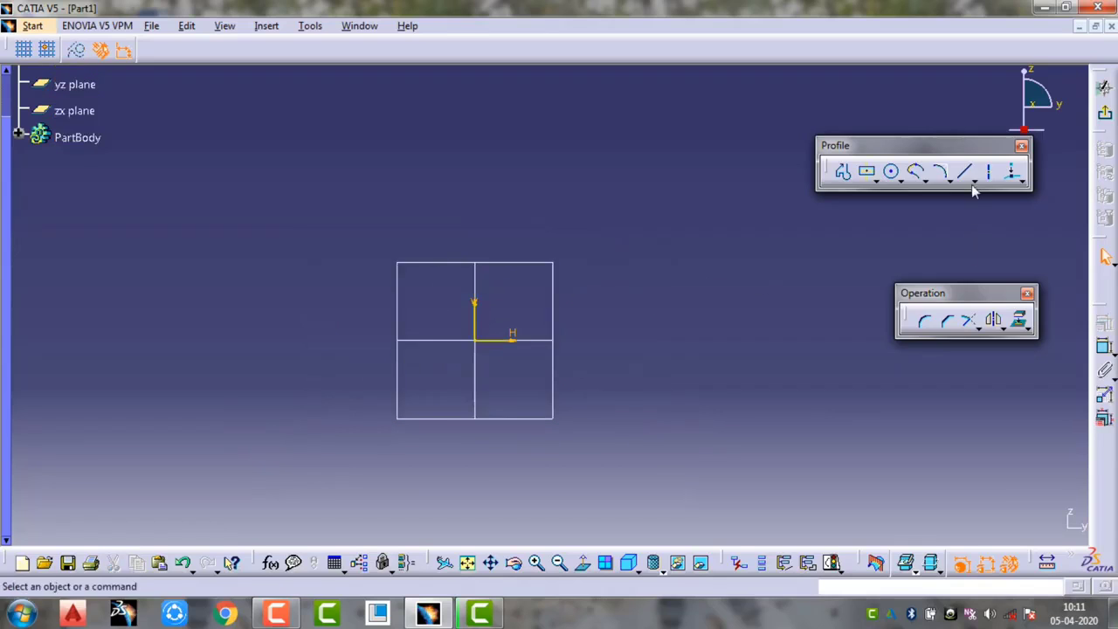
# Draw a slightly slanted line above the reference square and a vertical line crossing it, starting at about H 28.1 mm, V 24.7 mm
pyautogui.click(969, 172)
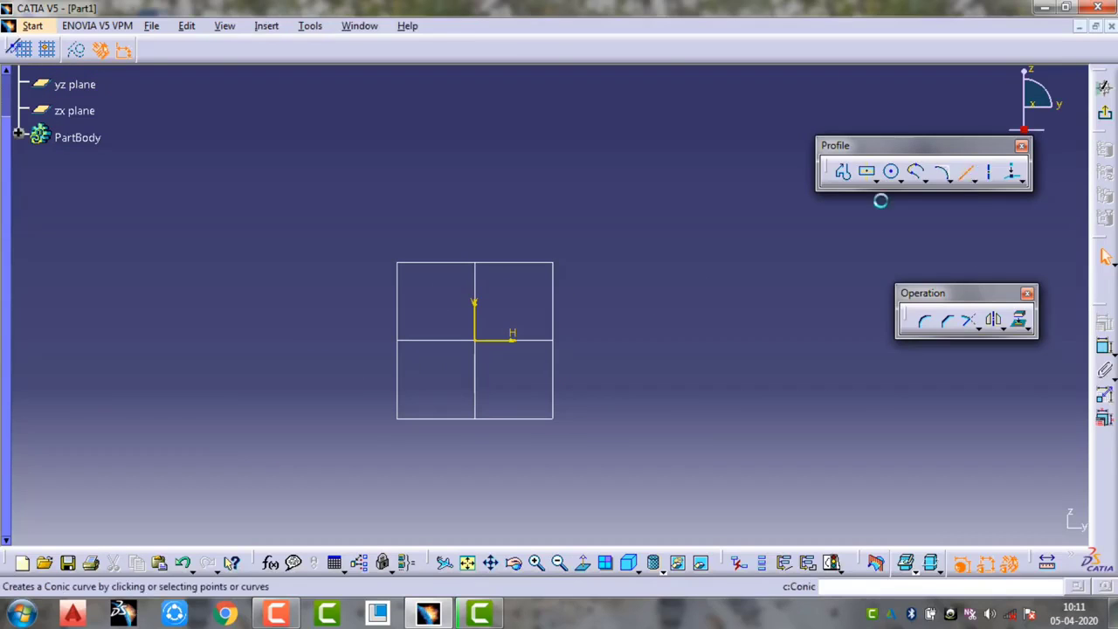
pyautogui.click(801, 179)
pyautogui.click(377, 208)
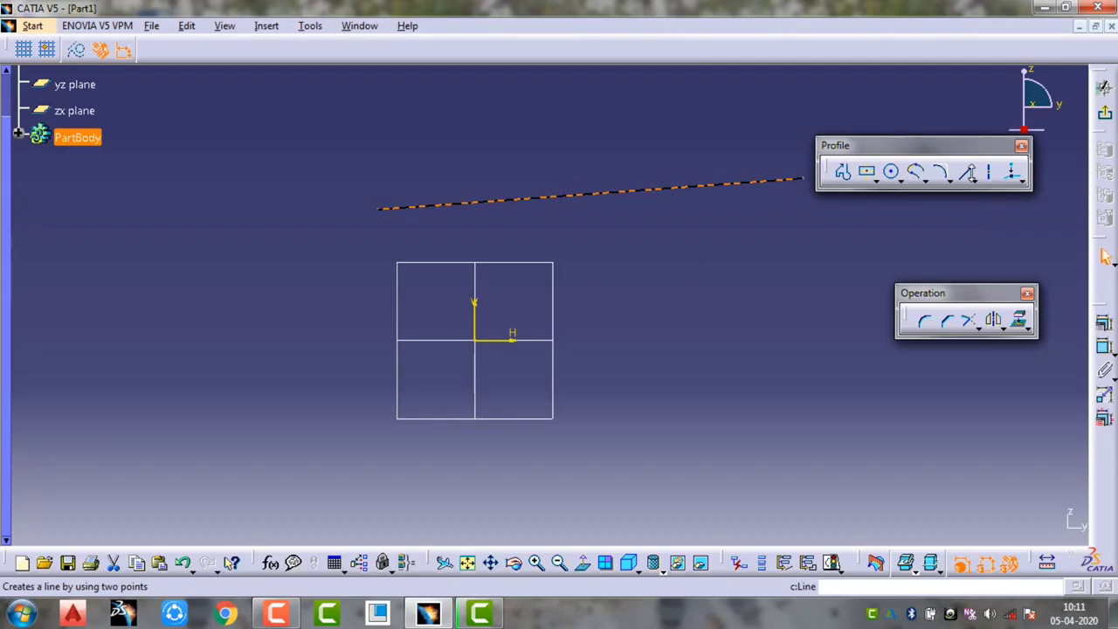
pyautogui.click(967, 173)
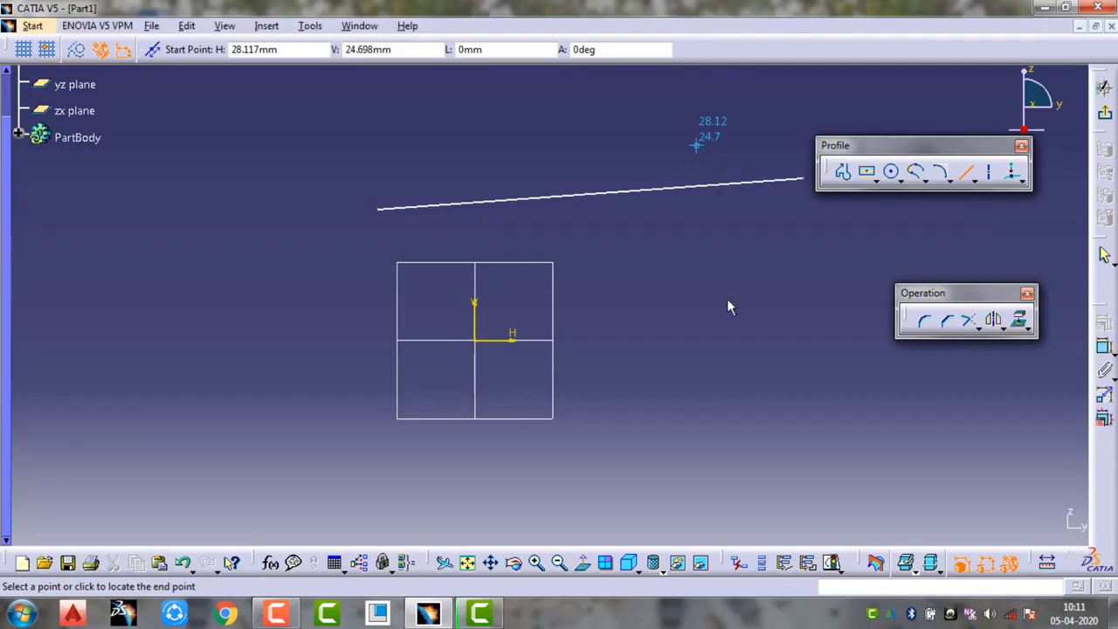
pyautogui.click(696, 145)
pyautogui.click(696, 403)
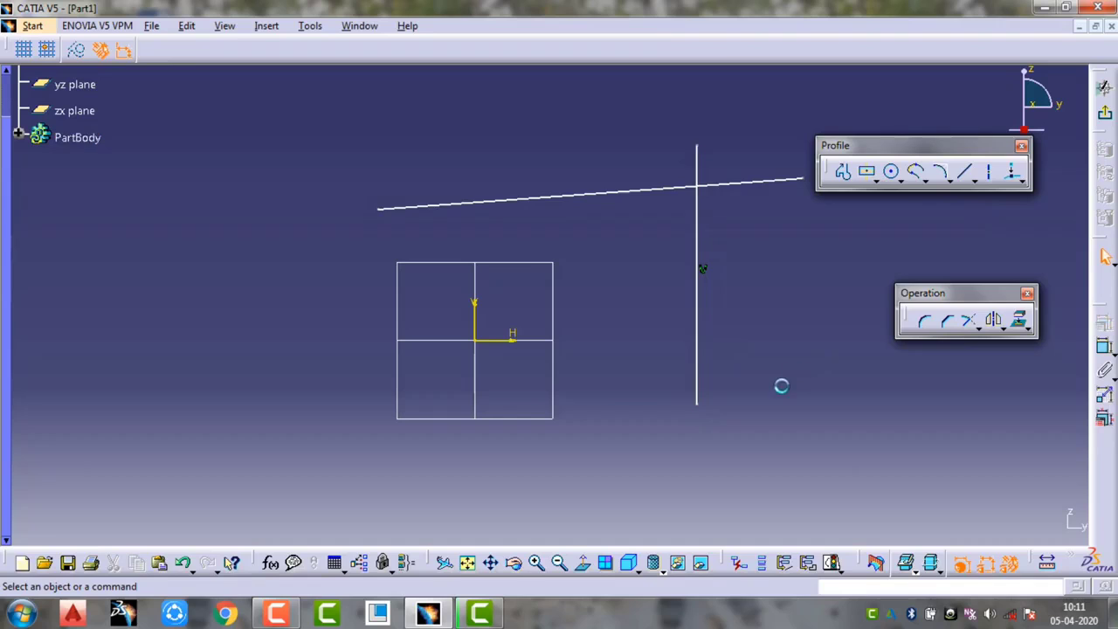
# Try a corner of about 12.7 mm radius between the slanted and vertical lines with both lines trimmed, and undo it
pyautogui.click(925, 323)
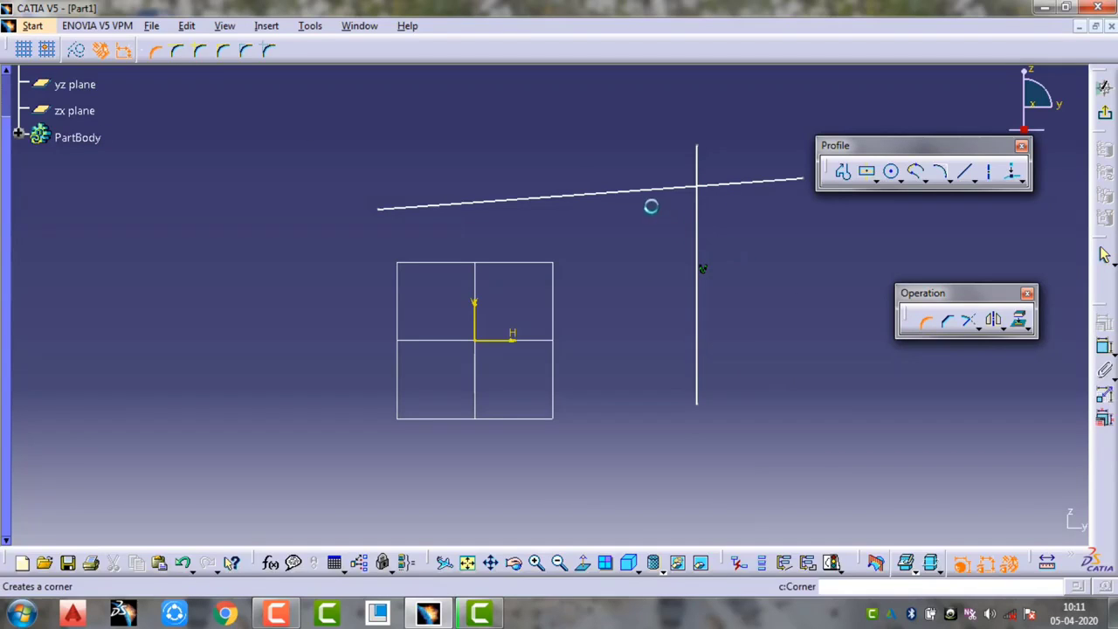
pyautogui.click(673, 226)
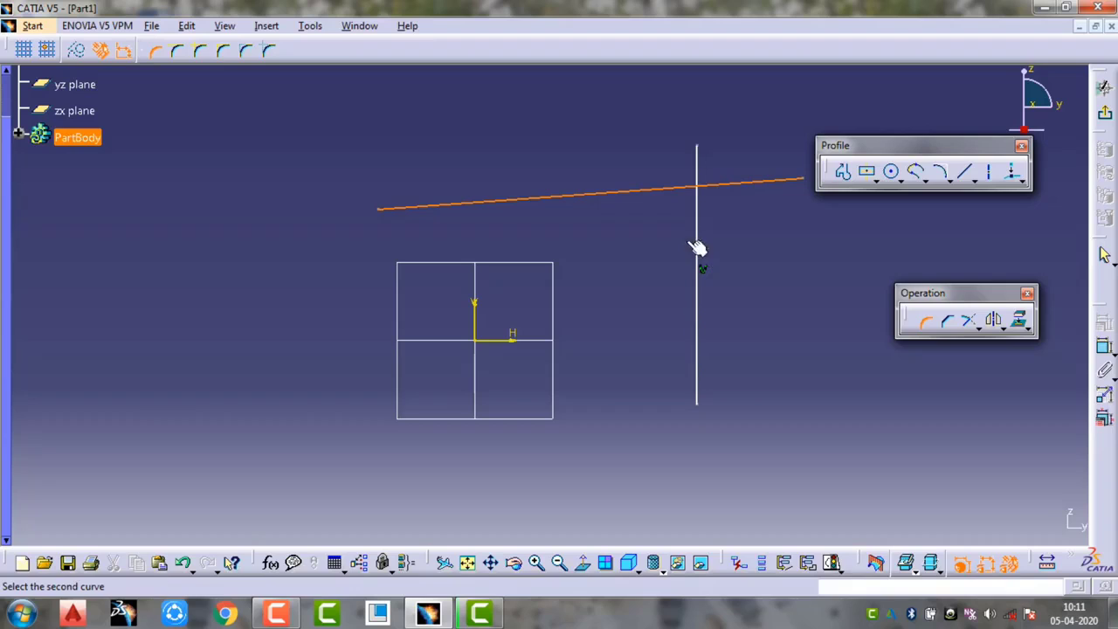
pyautogui.click(697, 247)
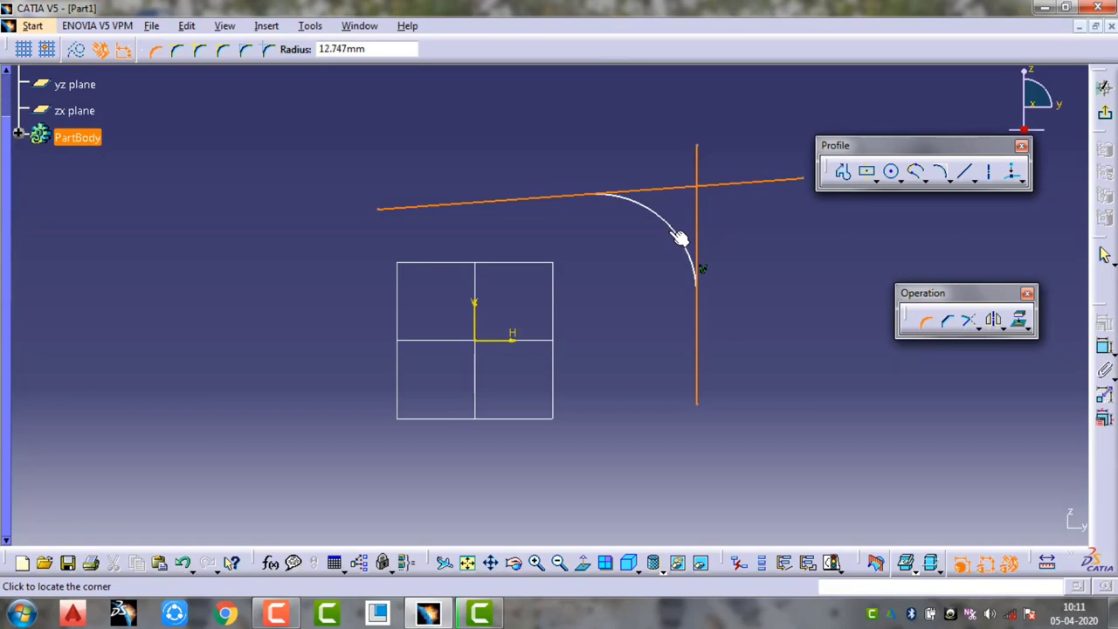
pyautogui.click(679, 238)
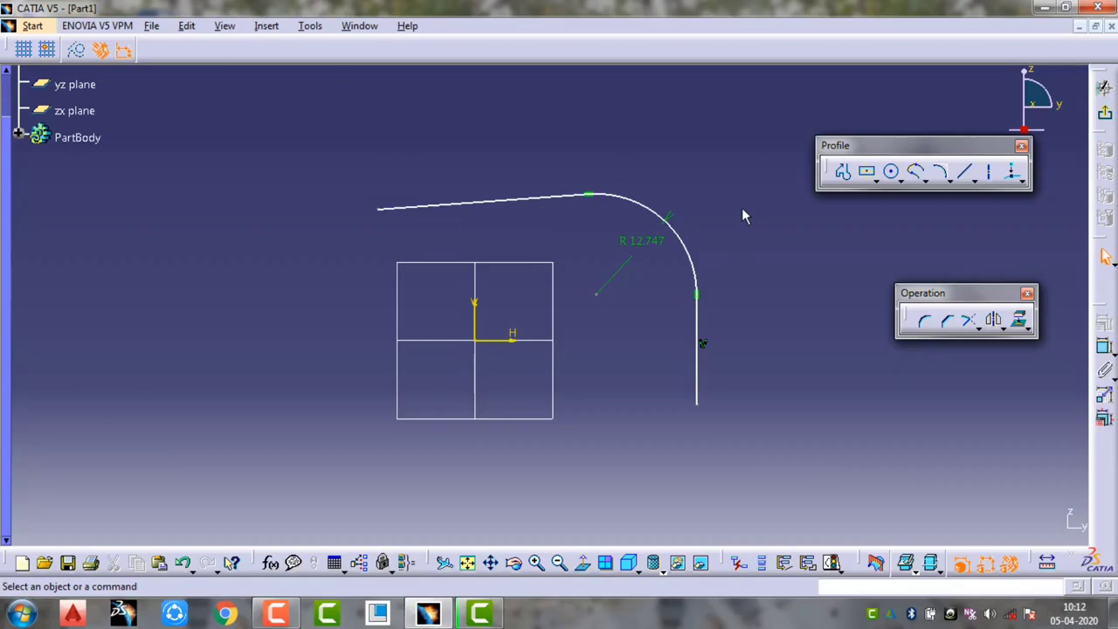
pyautogui.hotkey('ctrl', 'z')
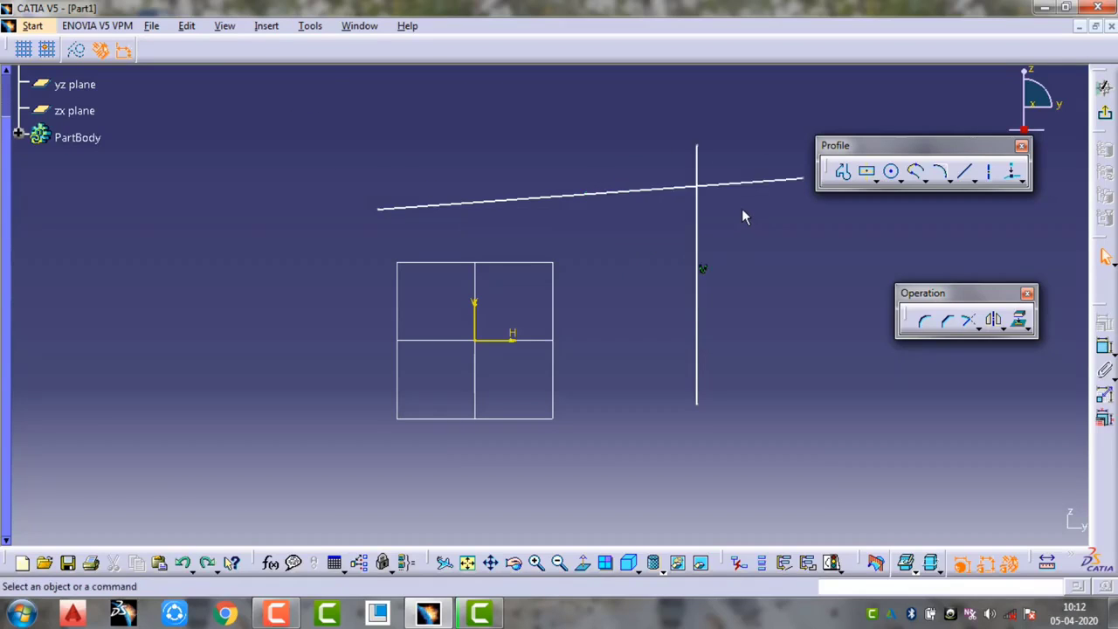
# Try a corner of about 15.2 mm radius that trims only the slanted line, picked first, and undo it
pyautogui.click(927, 324)
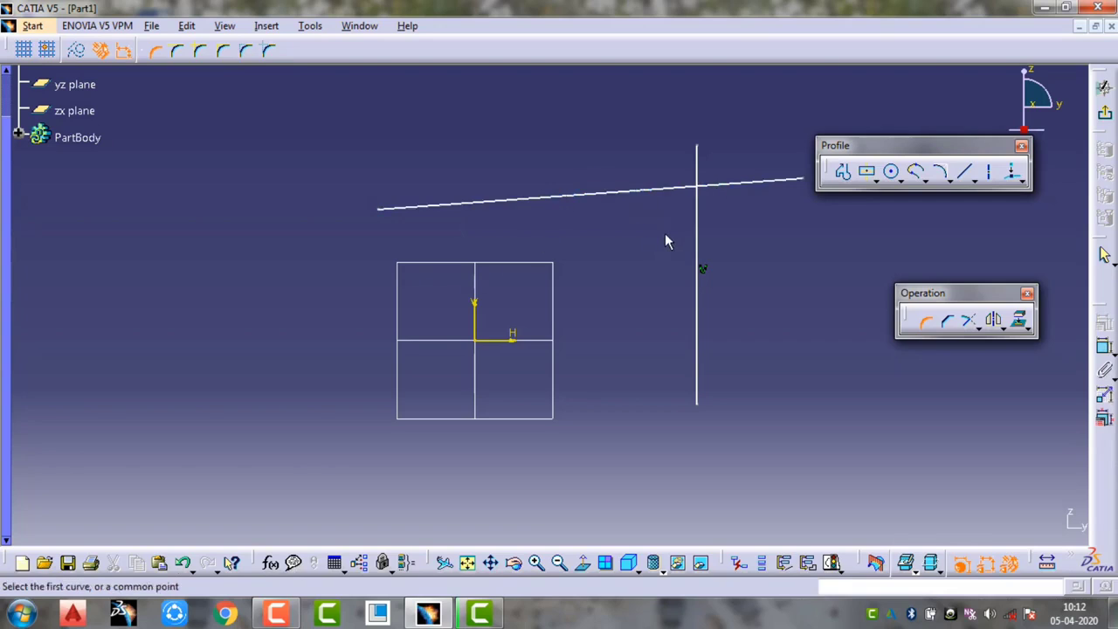
pyautogui.click(179, 54)
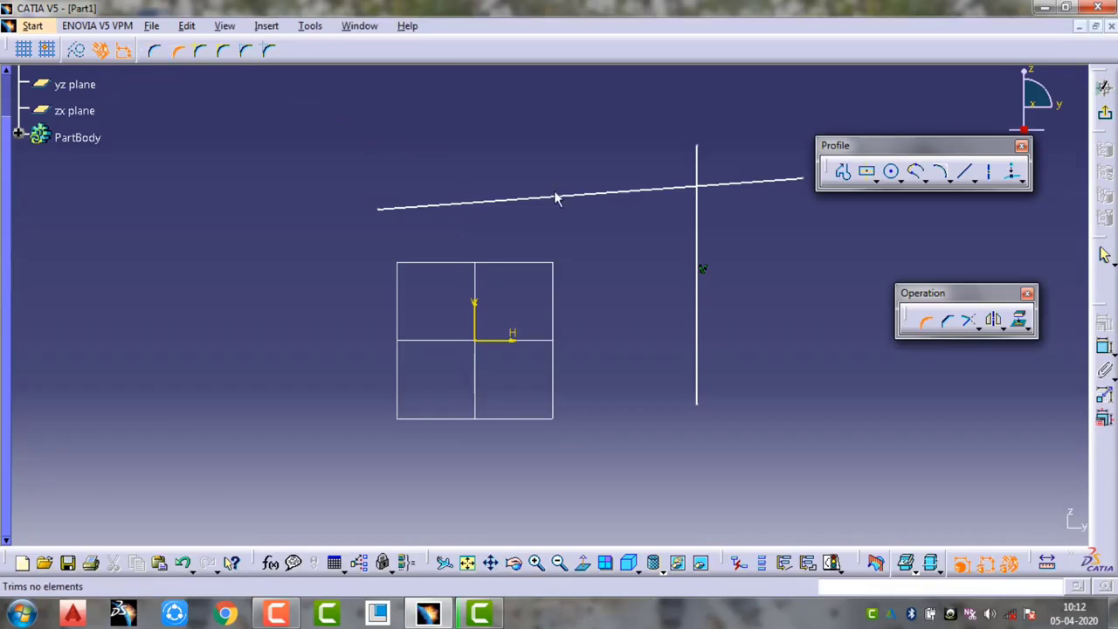
pyautogui.click(674, 191)
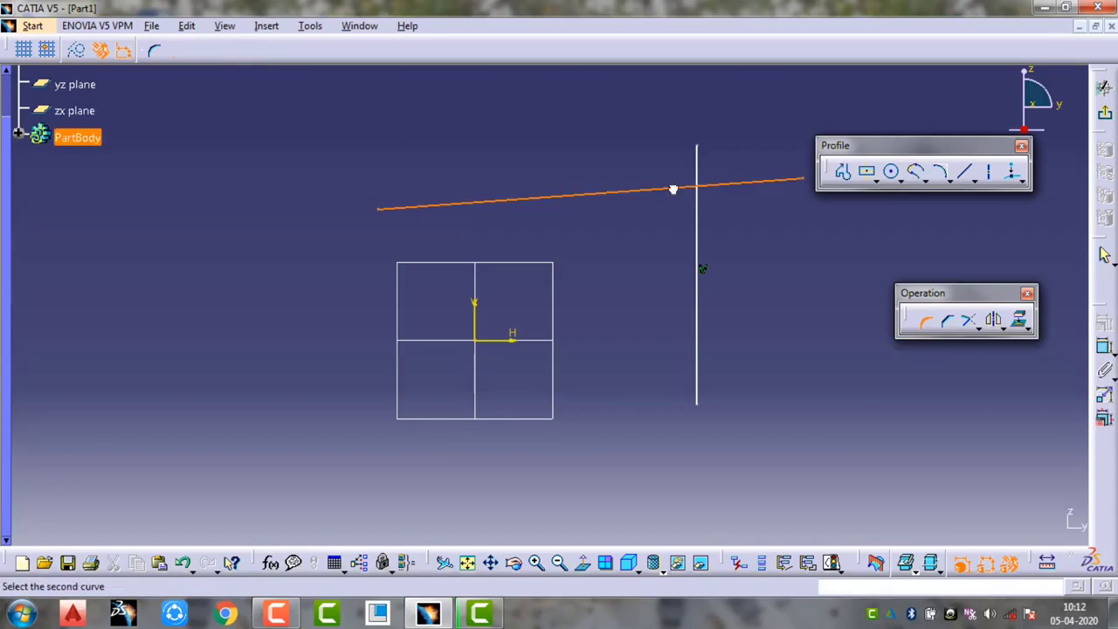
pyautogui.click(697, 242)
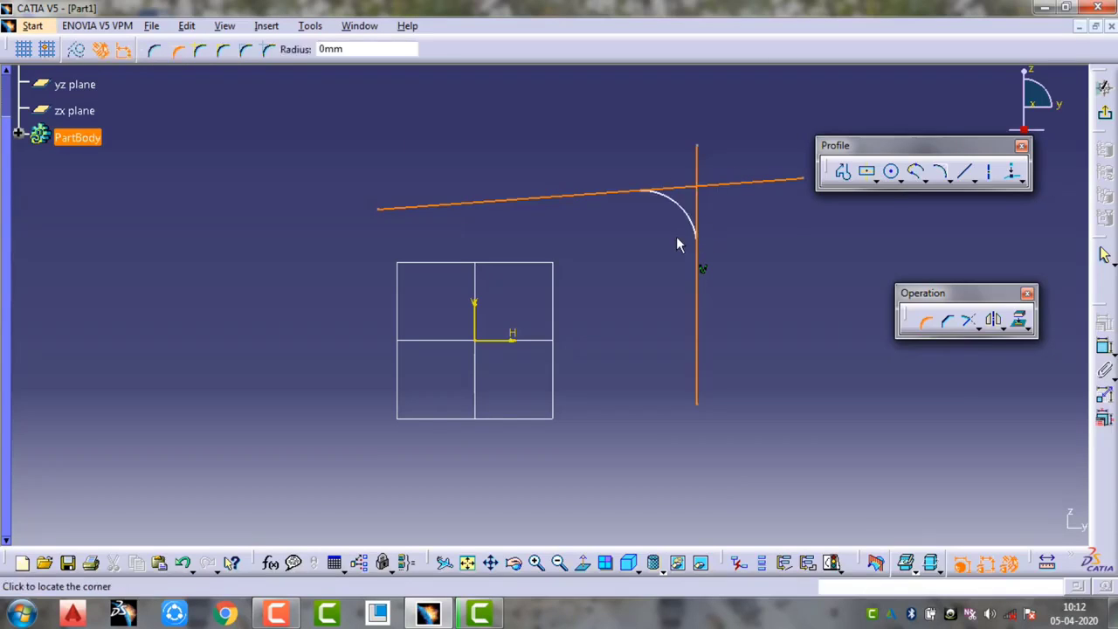
pyautogui.click(666, 242)
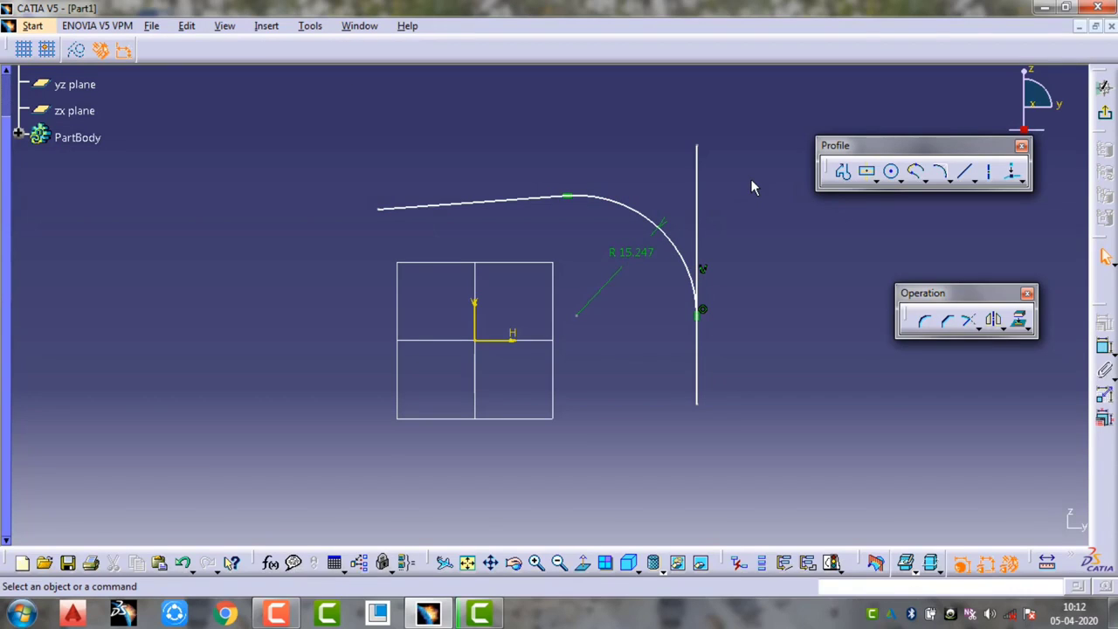
pyautogui.hotkey('ctrl', 'z')
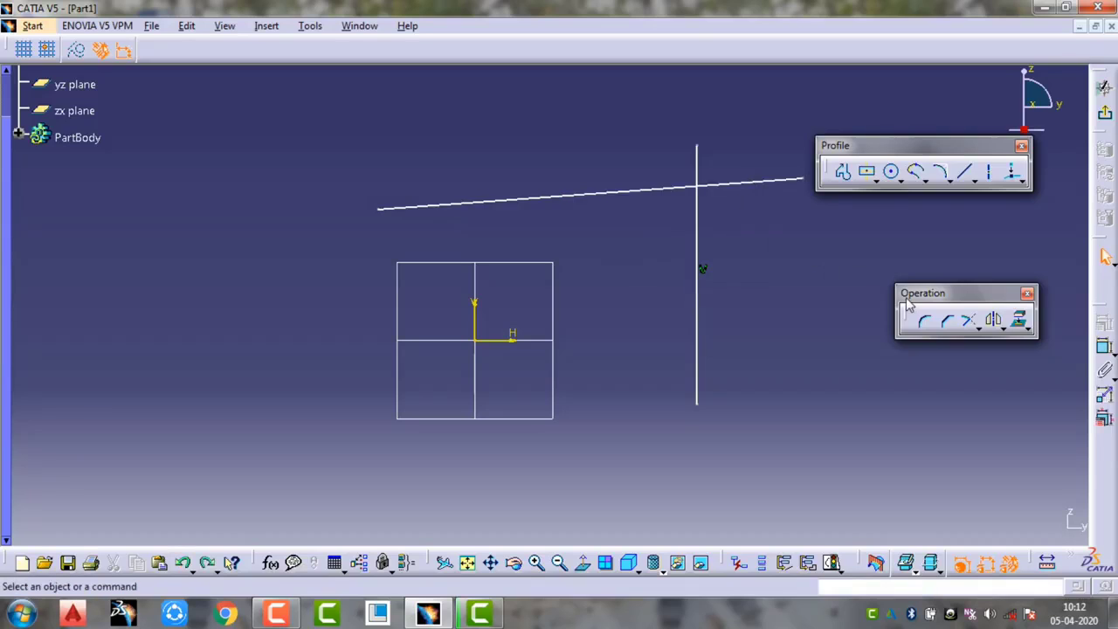
# Try a corner of about 15.1 mm radius between the two lines with no trimming, and undo it
pyautogui.click(923, 322)
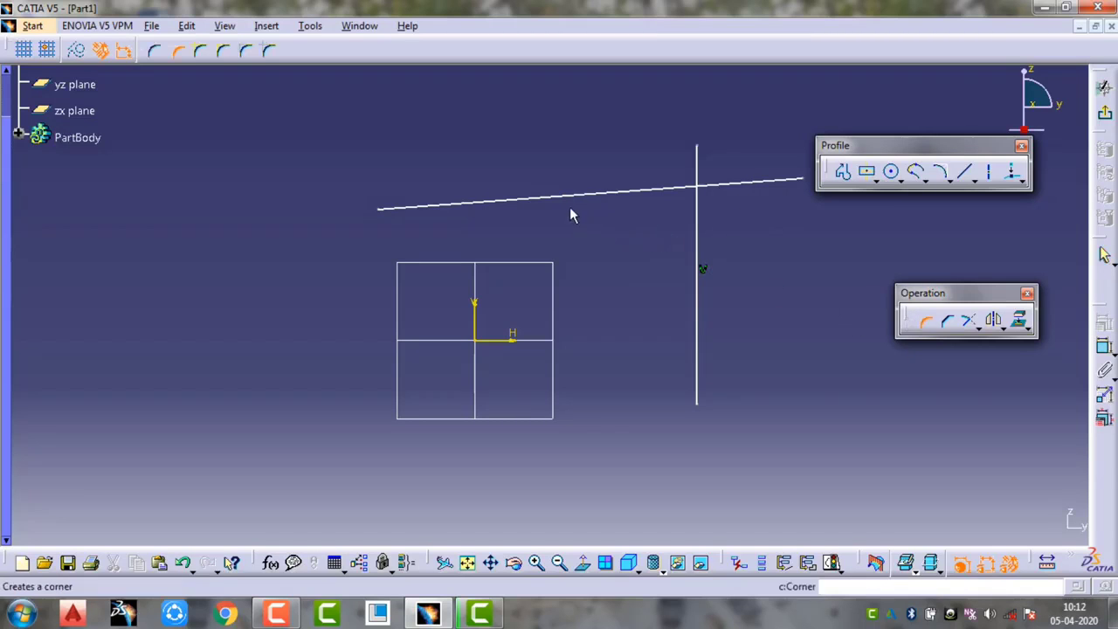
pyautogui.click(204, 52)
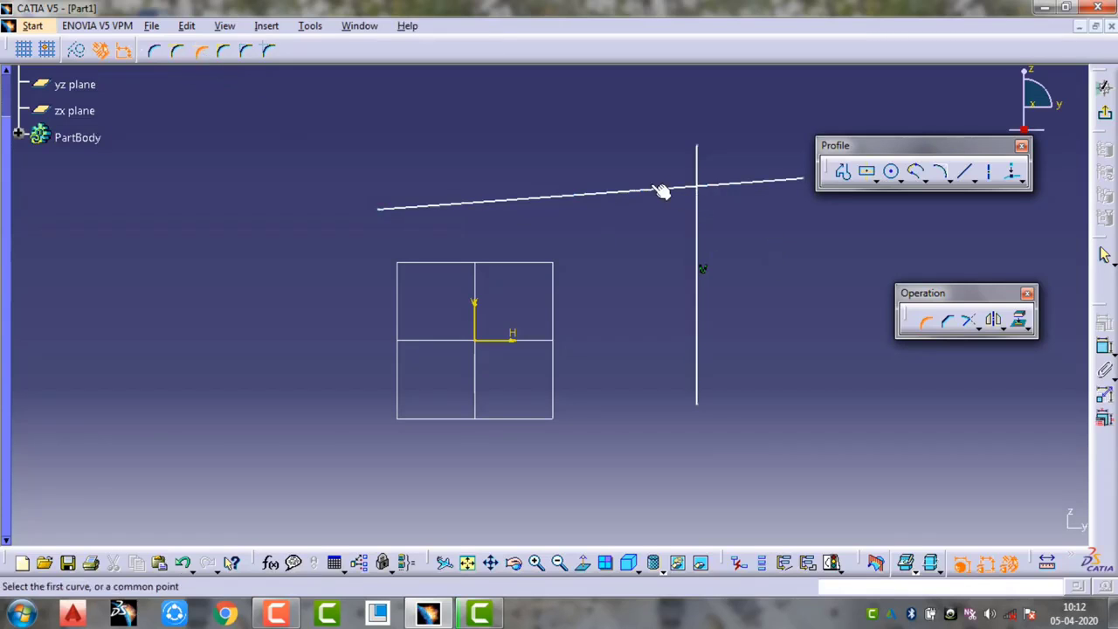
pyautogui.click(661, 190)
pyautogui.click(697, 249)
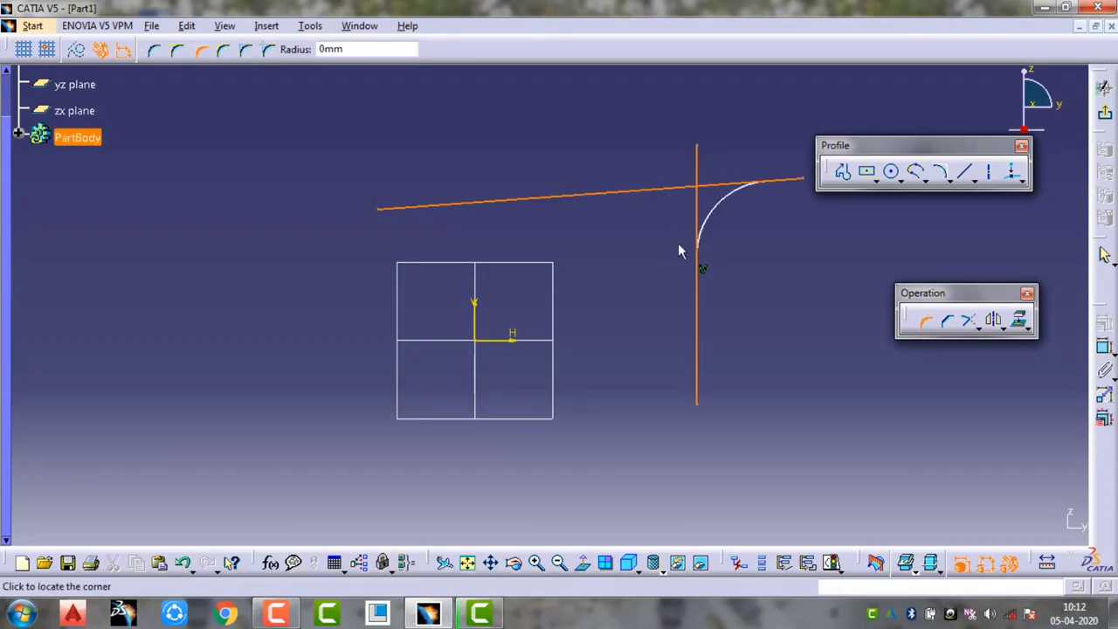
pyautogui.click(670, 238)
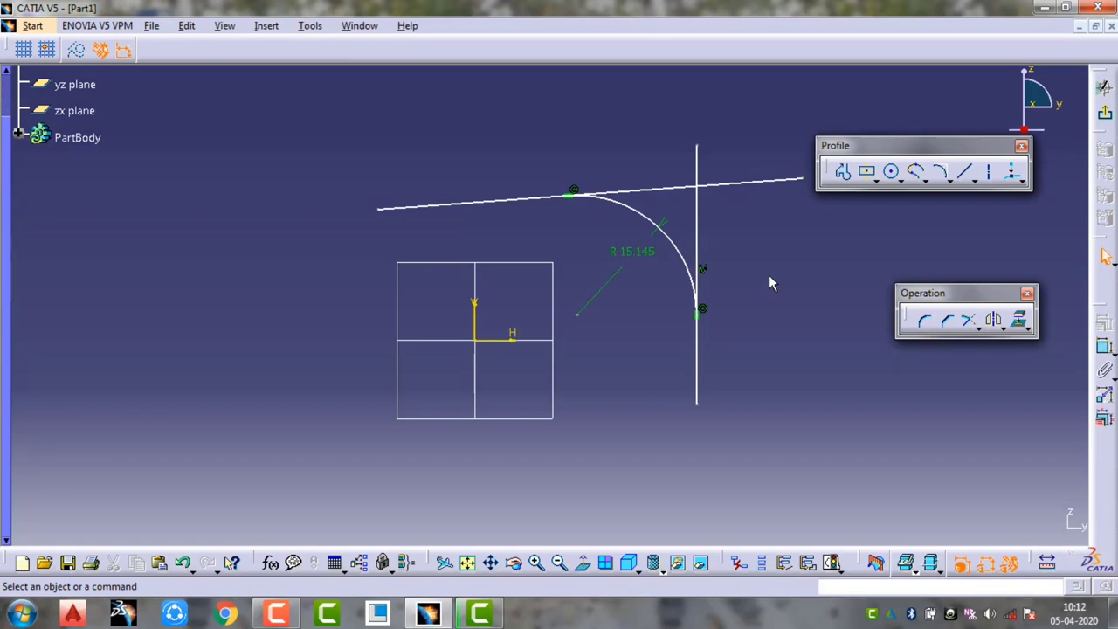
pyautogui.hotkey('ctrl', 'z')
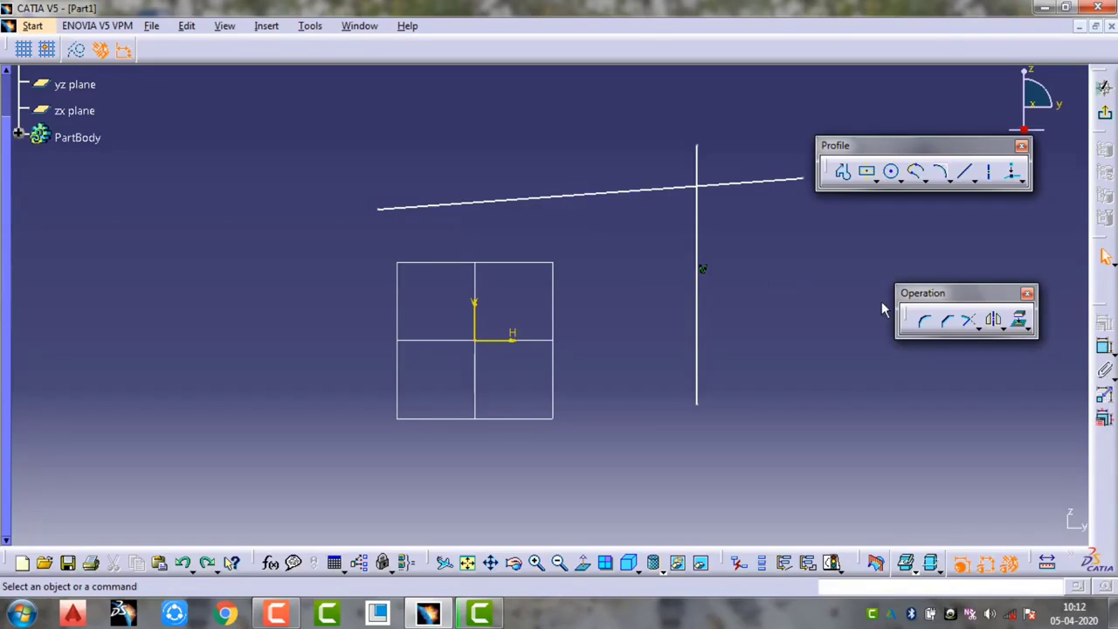
# Try a corner of about 15.3 mm radius that trims both lines only up to their intersection, and undo it
pyautogui.click(926, 322)
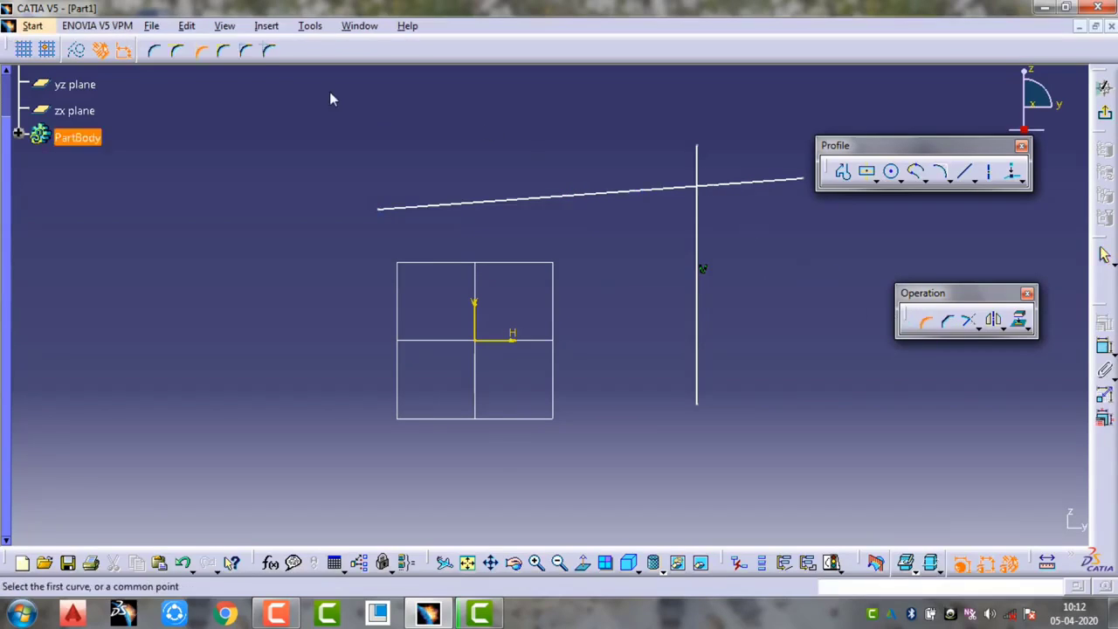
pyautogui.click(223, 52)
pyautogui.click(670, 190)
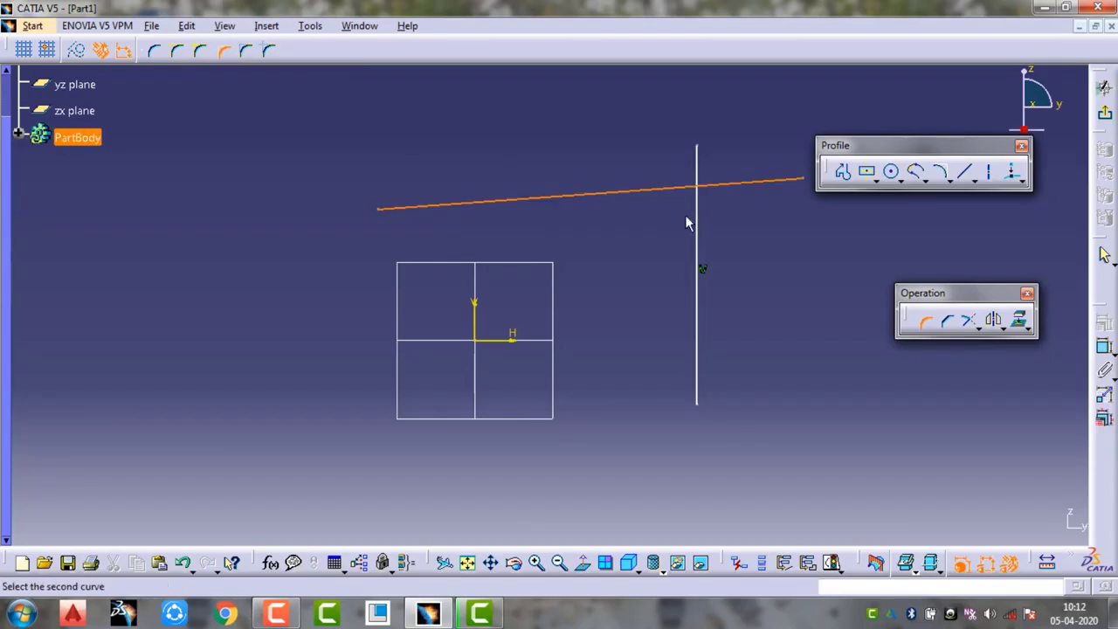
pyautogui.click(697, 242)
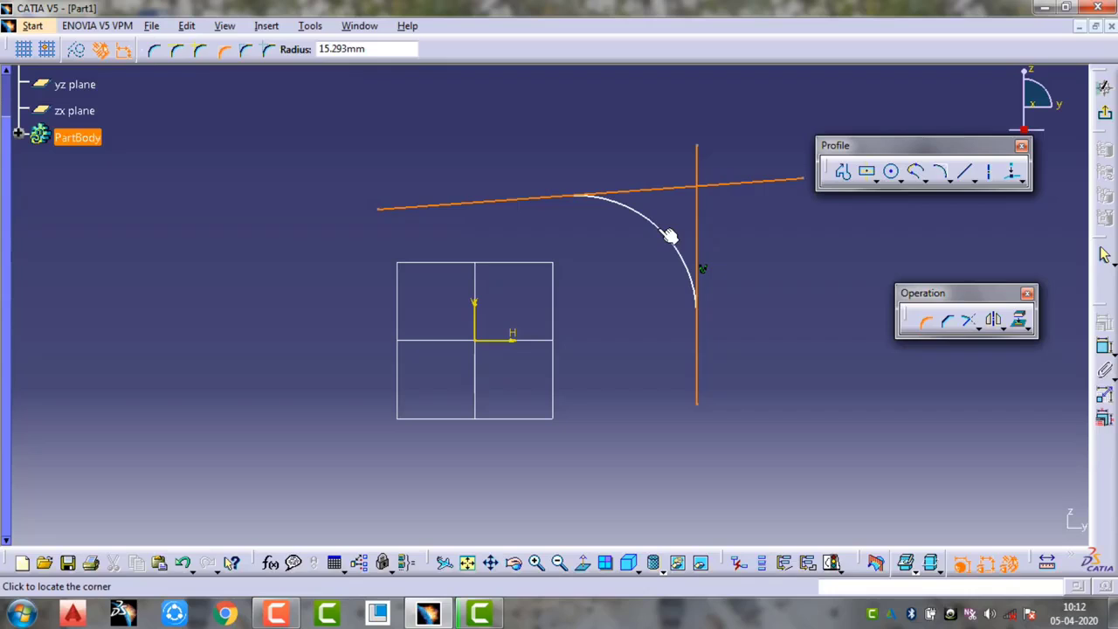
pyautogui.click(679, 210)
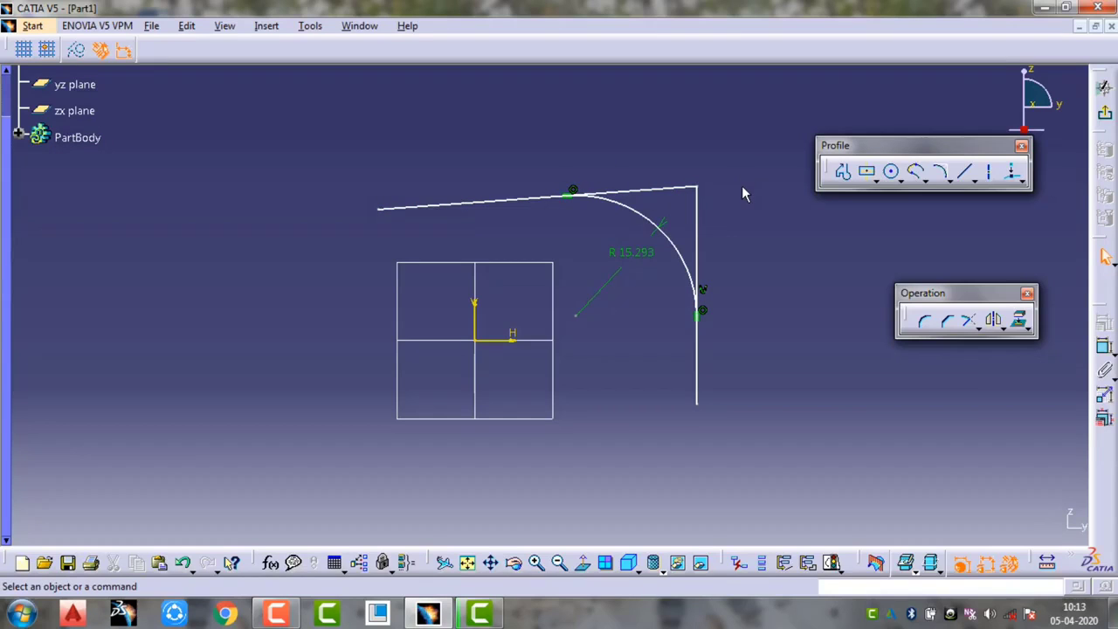
pyautogui.hotkey('ctrl', 'z')
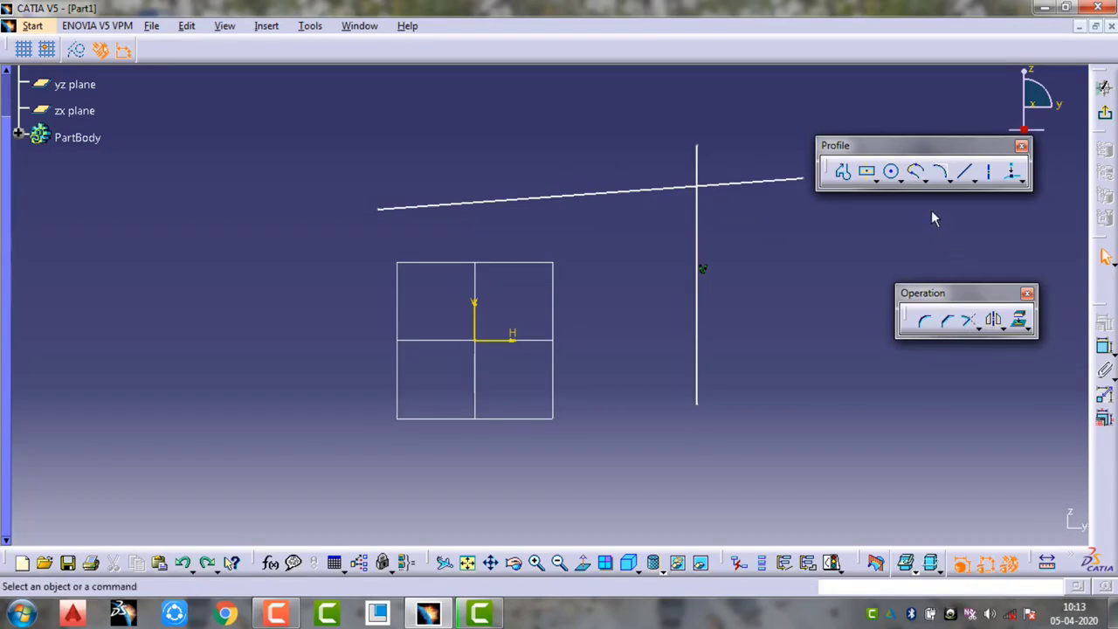
# Create a corner of about 16.9 mm radius between the two lines, trimming them at their intersection and turning the leftover segments into construction lines
pyautogui.click(929, 322)
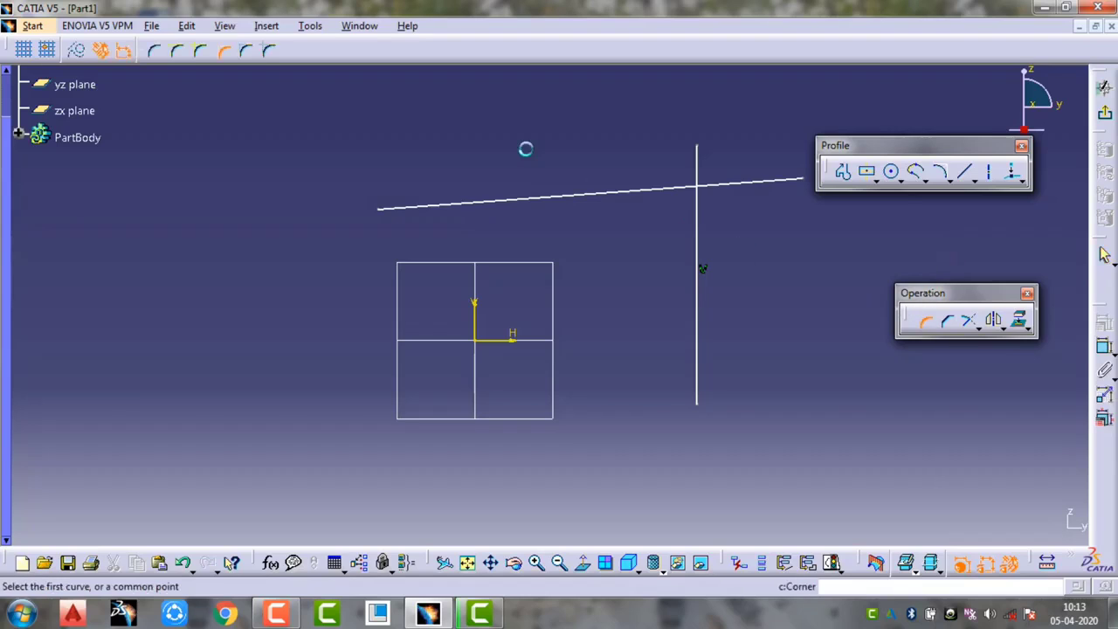
pyautogui.click(246, 53)
pyautogui.click(652, 197)
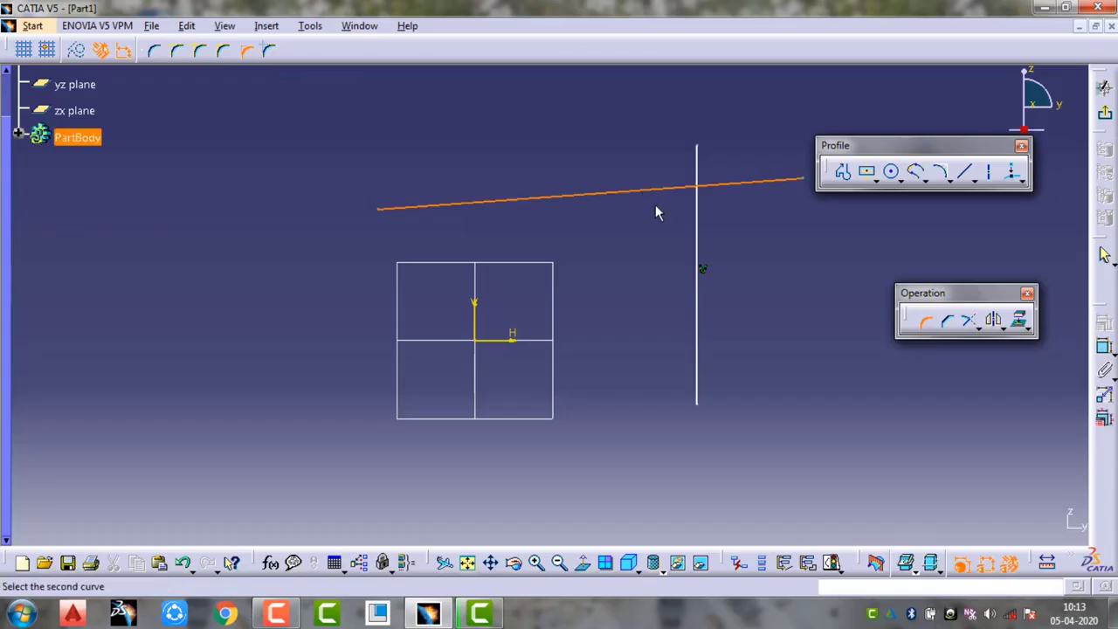
pyautogui.click(706, 248)
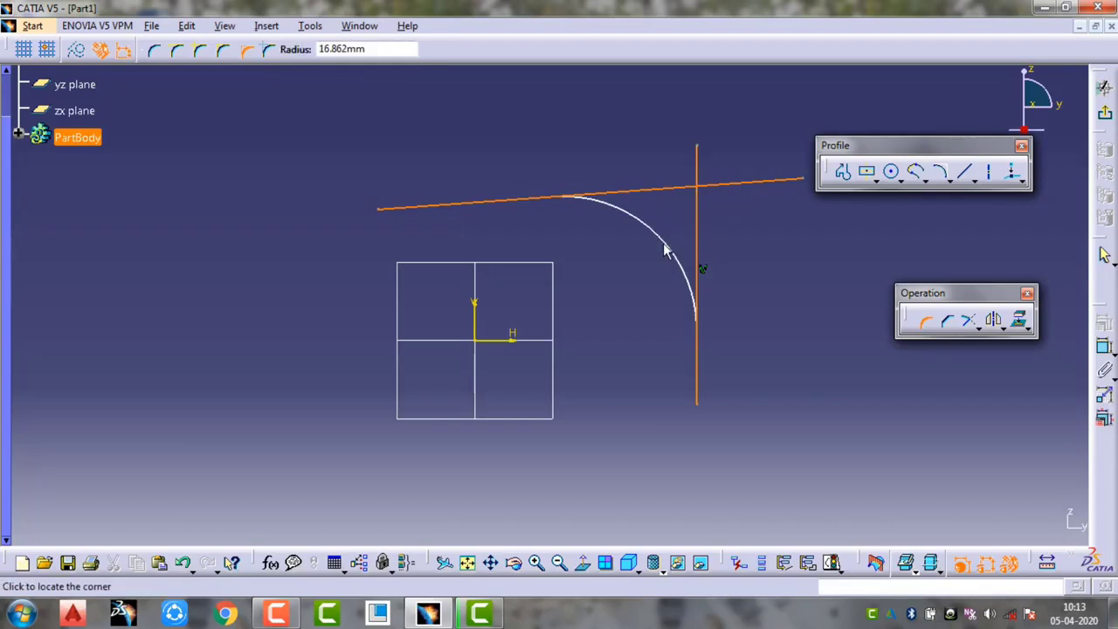
pyautogui.click(603, 203)
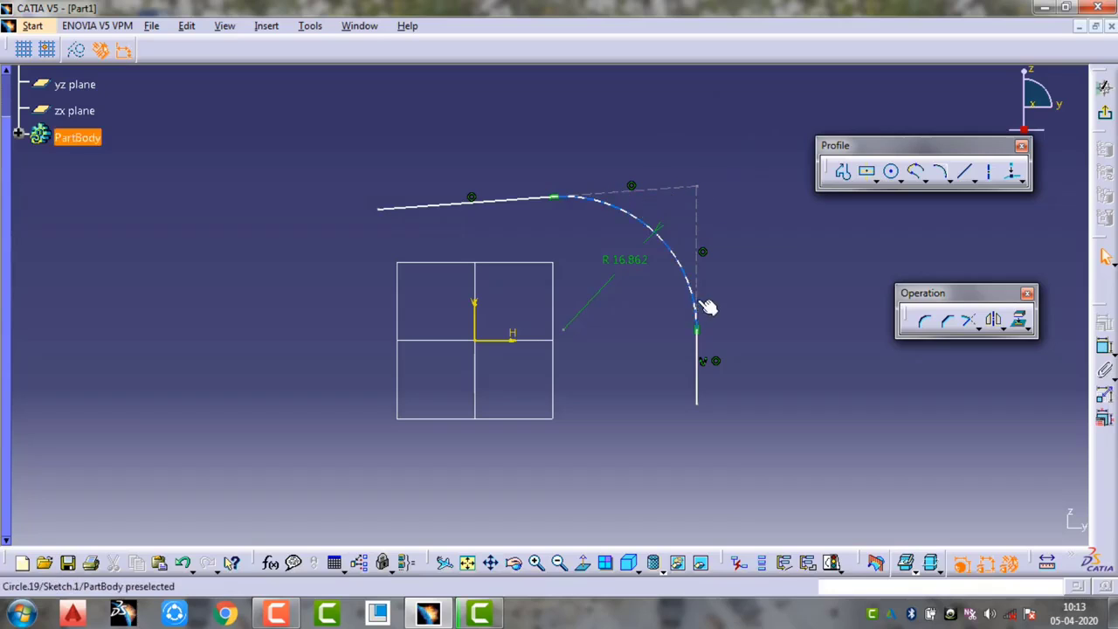
# Undo the existing corner, and try one of about 13.9 mm radius that keeps the full leftover segments as construction lines, undoing it too
pyautogui.hotkey('ctrl', 'z')
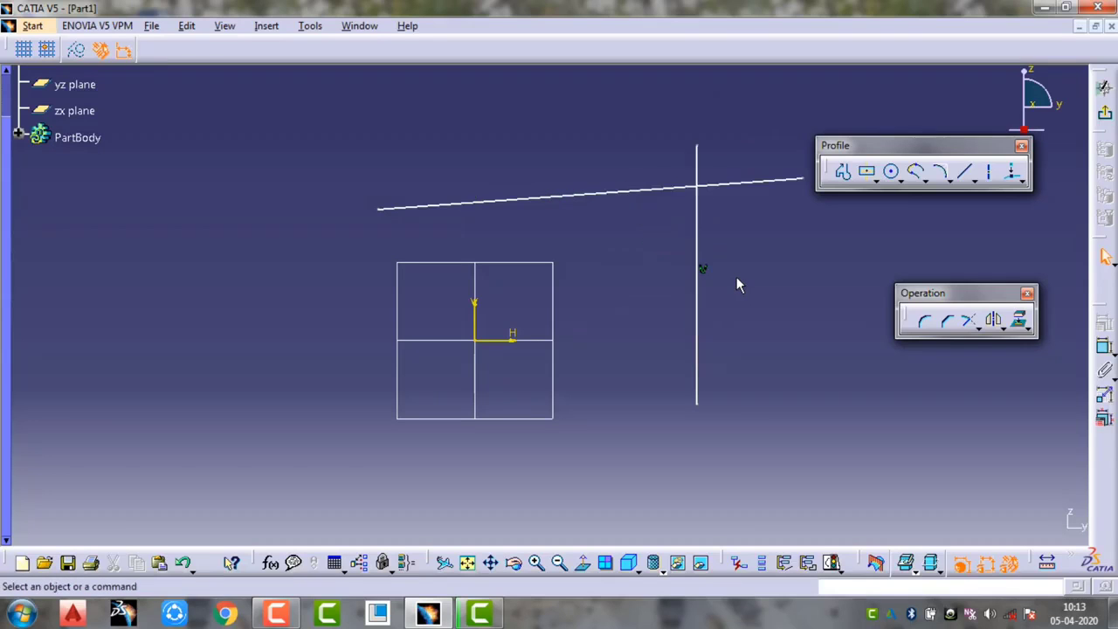
pyautogui.click(926, 323)
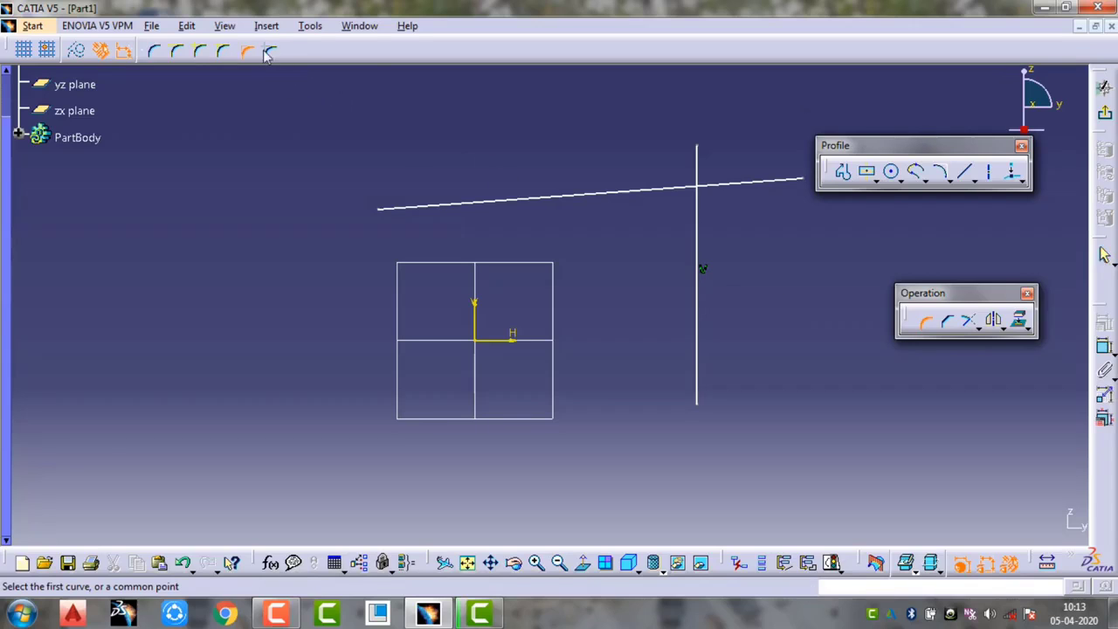
pyautogui.click(269, 51)
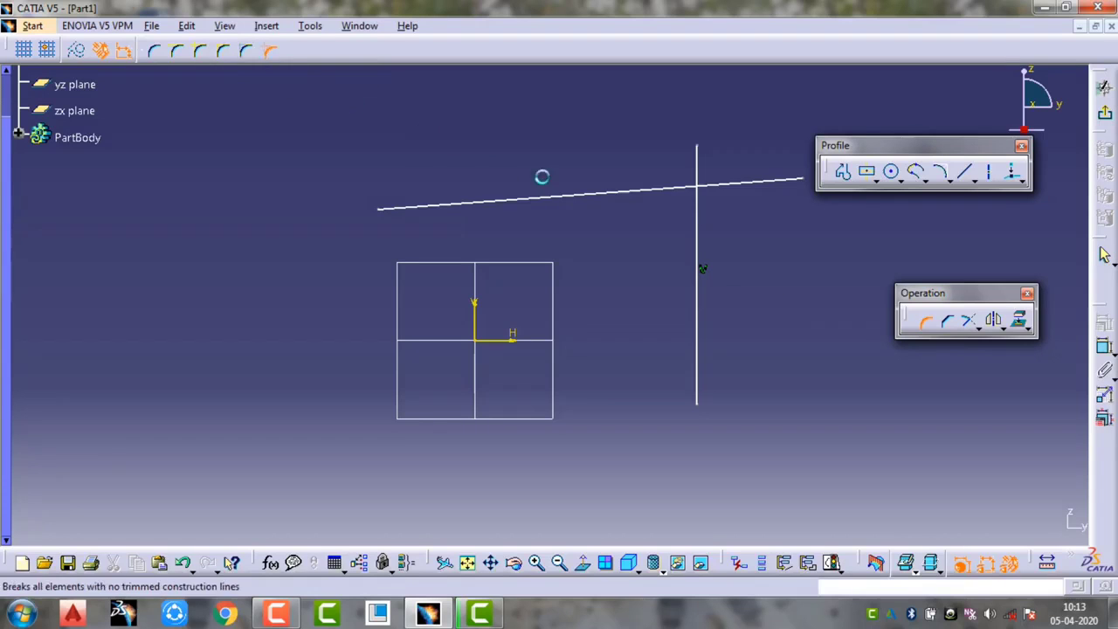
pyautogui.click(661, 195)
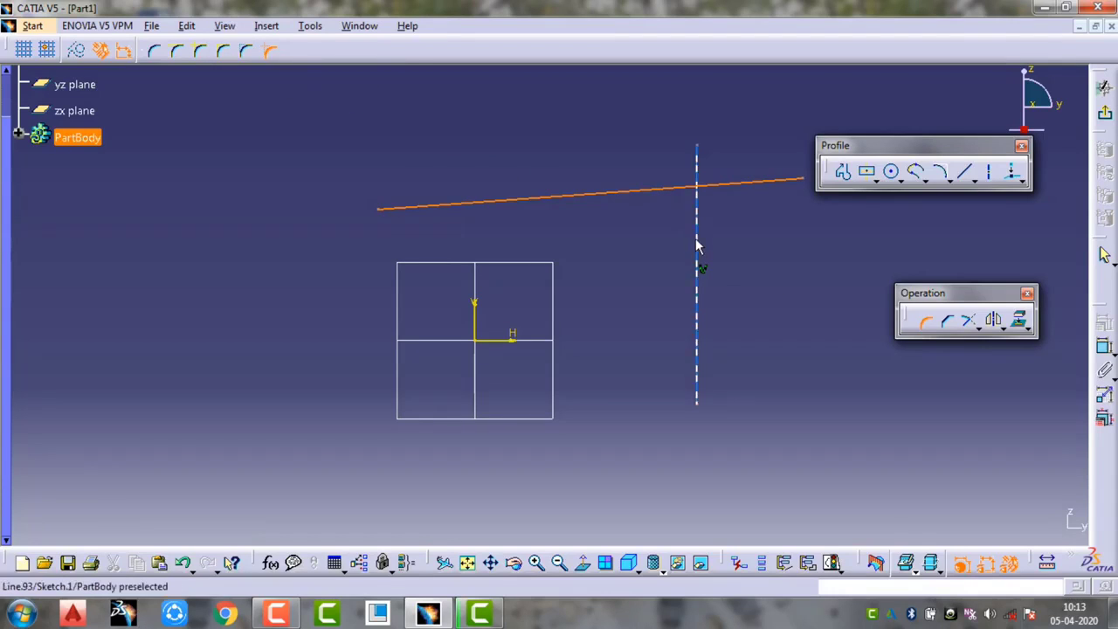
pyautogui.click(697, 240)
pyautogui.click(674, 242)
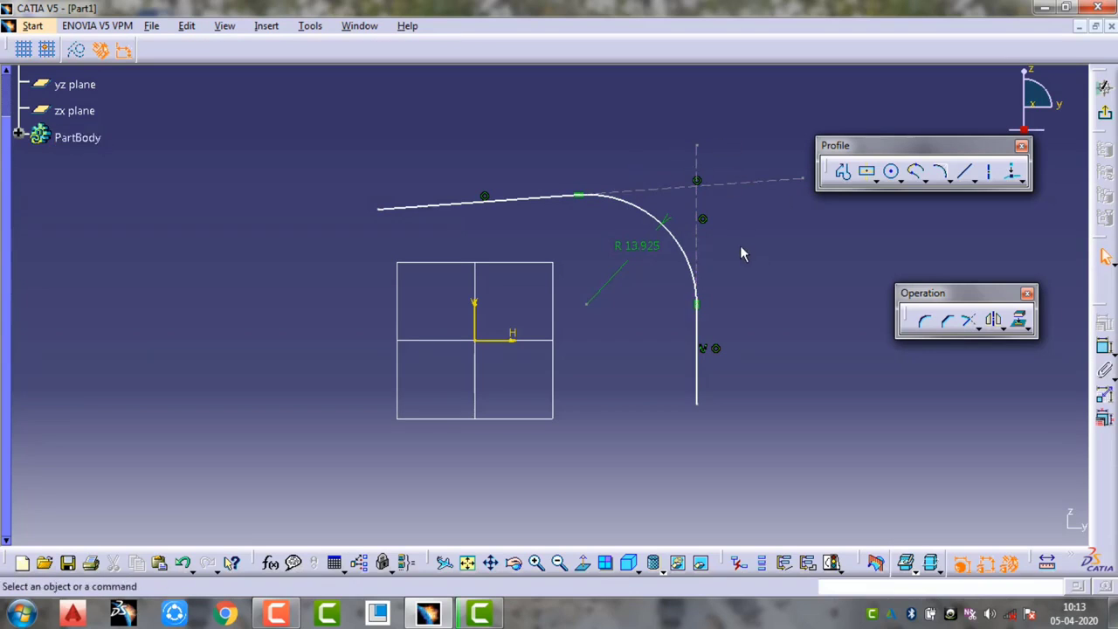
pyautogui.hotkey('ctrl', 'z')
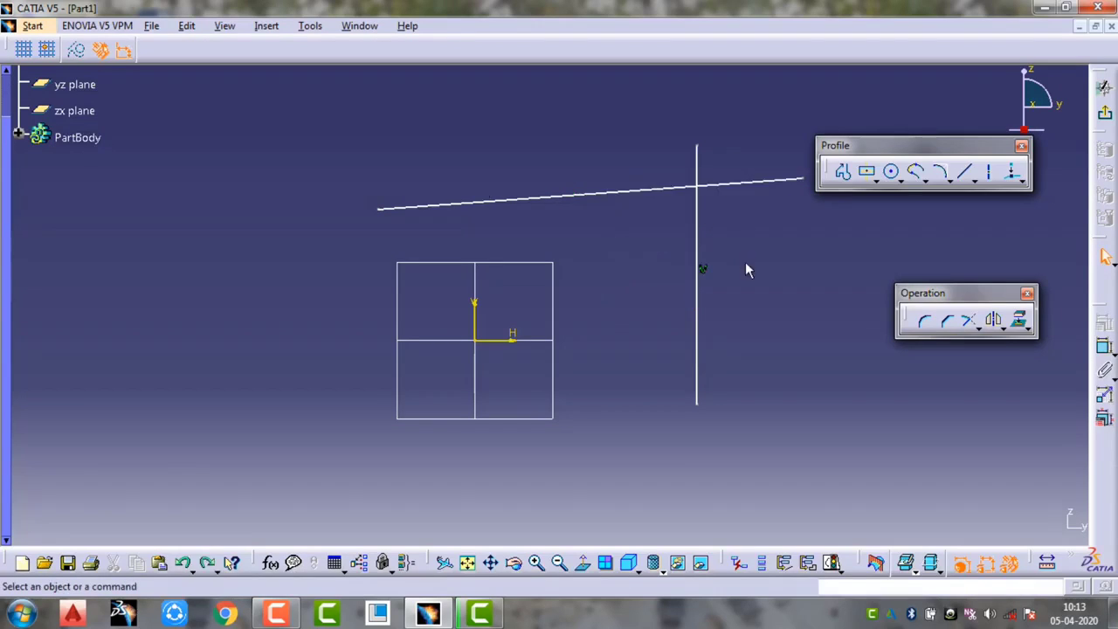
# Try a chamfer about 13.2 mm long at 47.1° between the two crossing lines, trimming both, and undo it
pyautogui.click(925, 322)
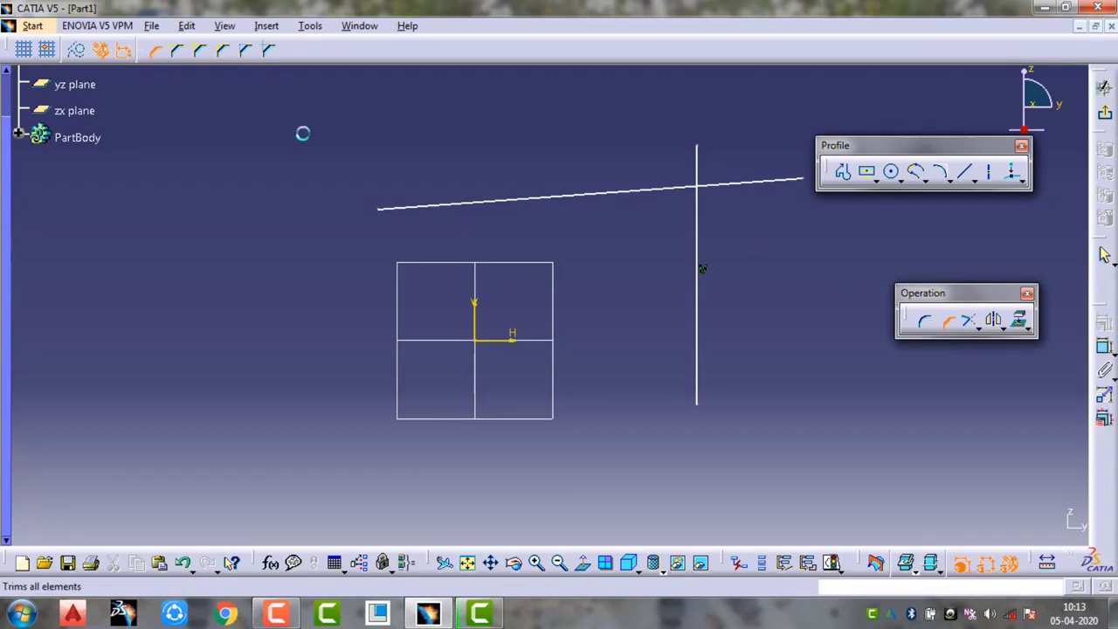
pyautogui.click(664, 192)
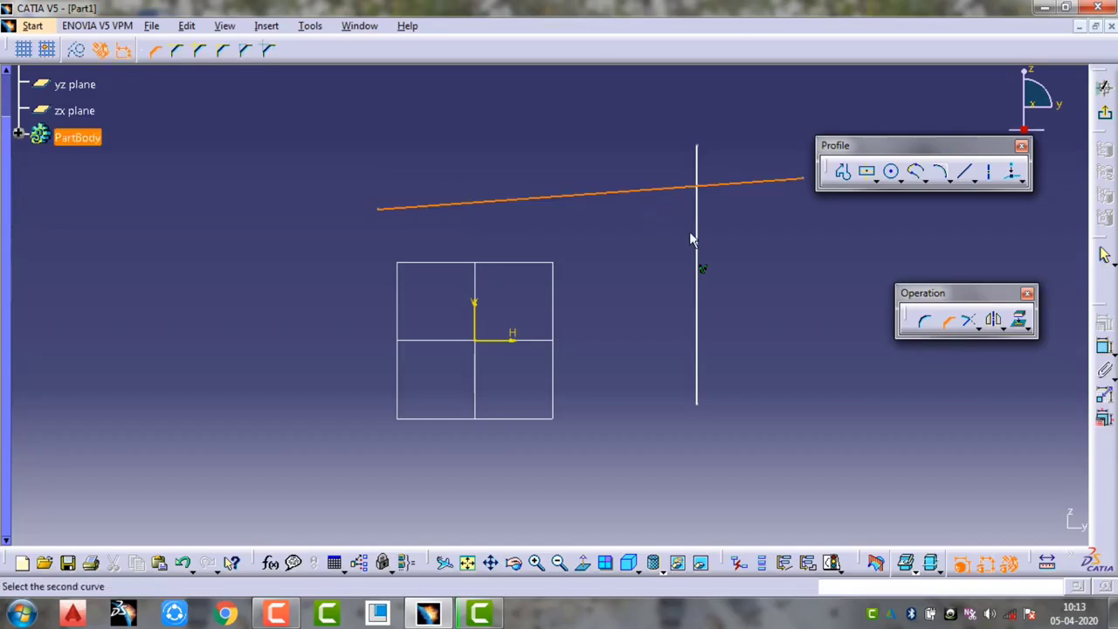
pyautogui.click(704, 253)
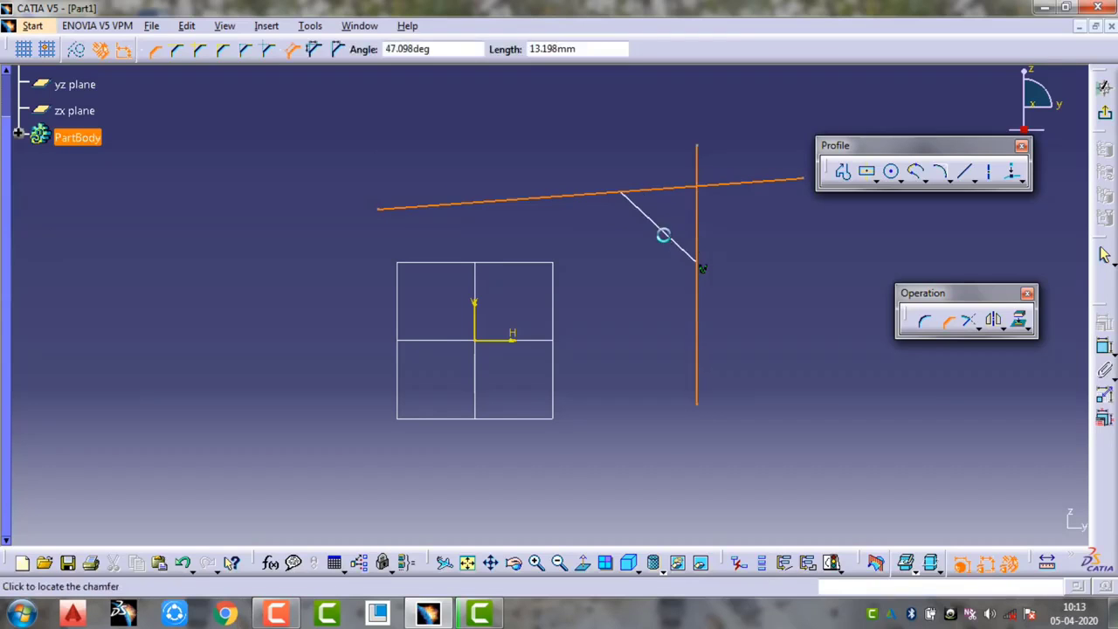
pyautogui.click(663, 237)
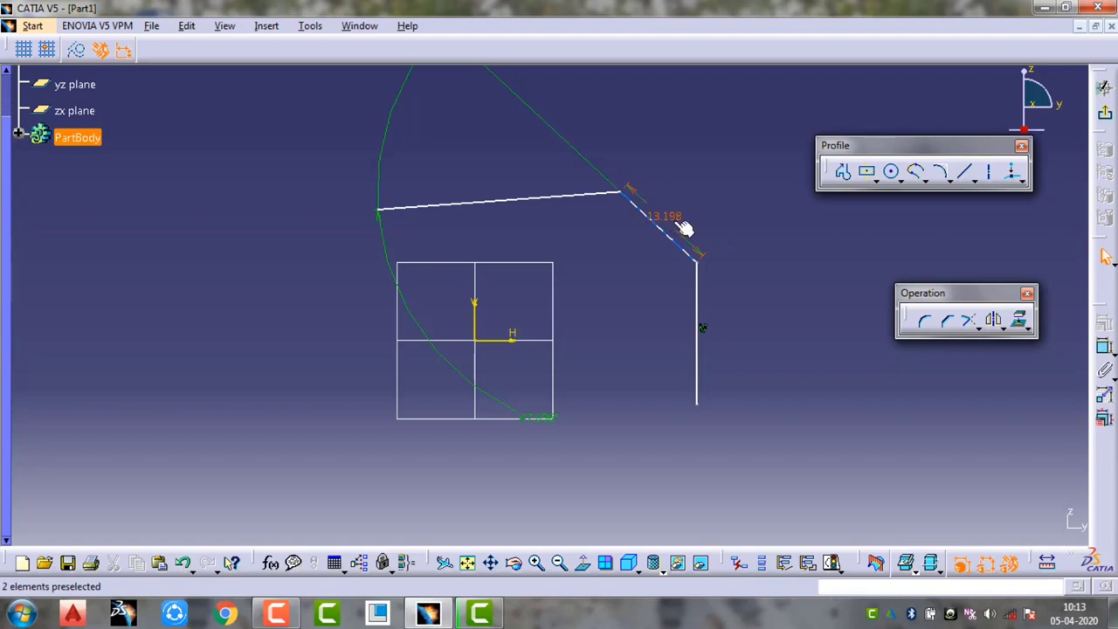
pyautogui.hotkey('ctrl', 'z')
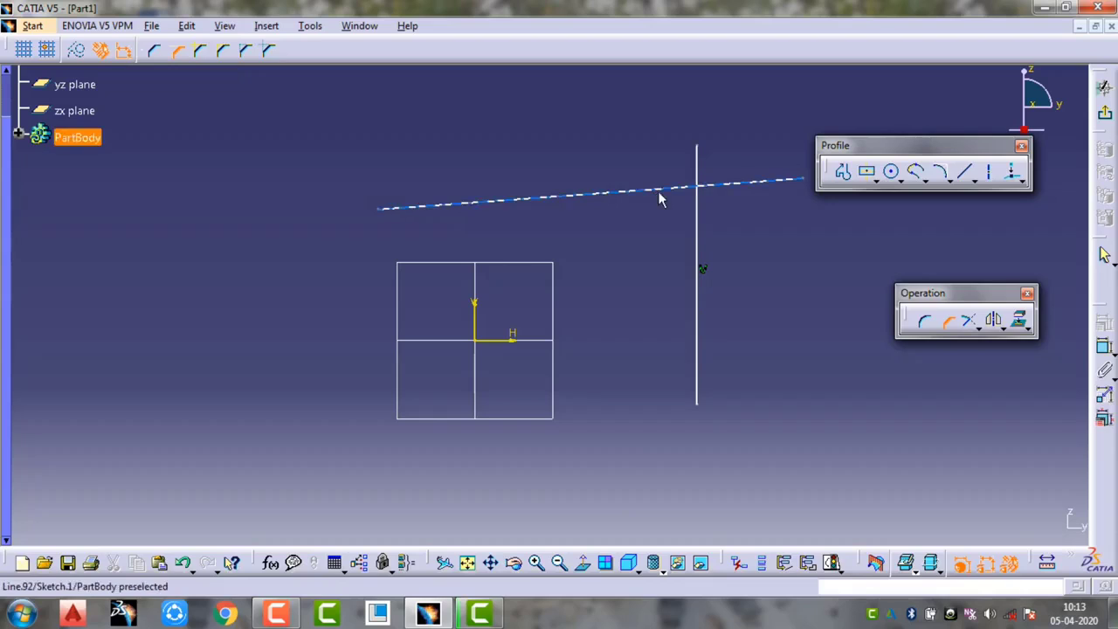
# Try a chamfer about 11.6 mm long that trims only the slanted line, picked first, and undo it
pyautogui.click(660, 189)
pyautogui.click(698, 259)
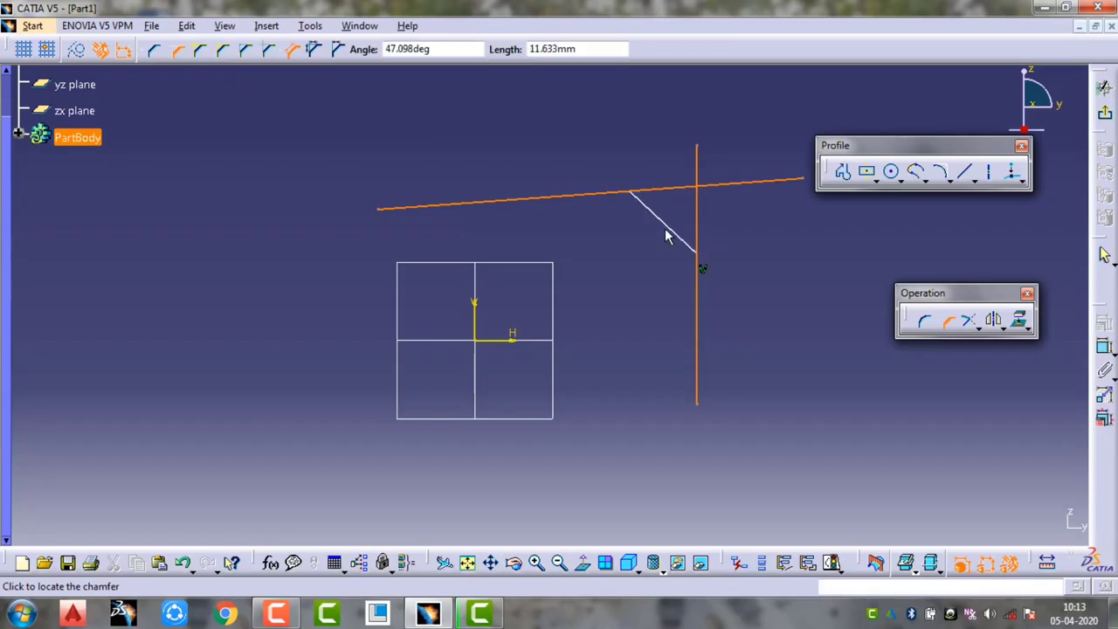
pyautogui.click(701, 267)
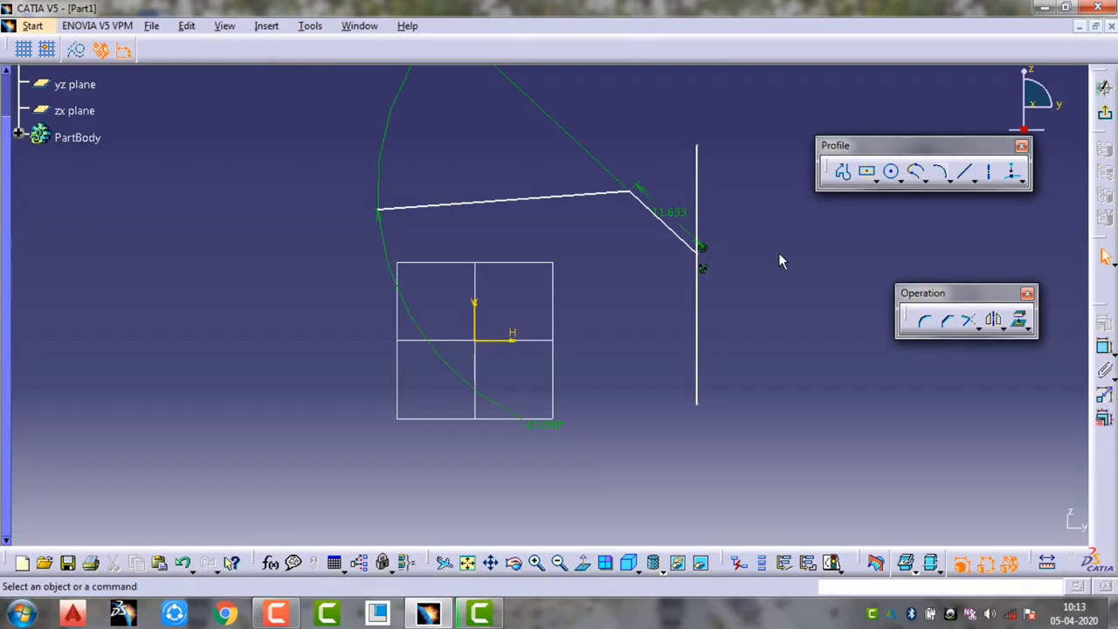
pyautogui.hotkey('ctrl', 'z')
# Try a chamfer about 16.1 mm long between the two lines with no trimming, and undo it
pyautogui.click(945, 322)
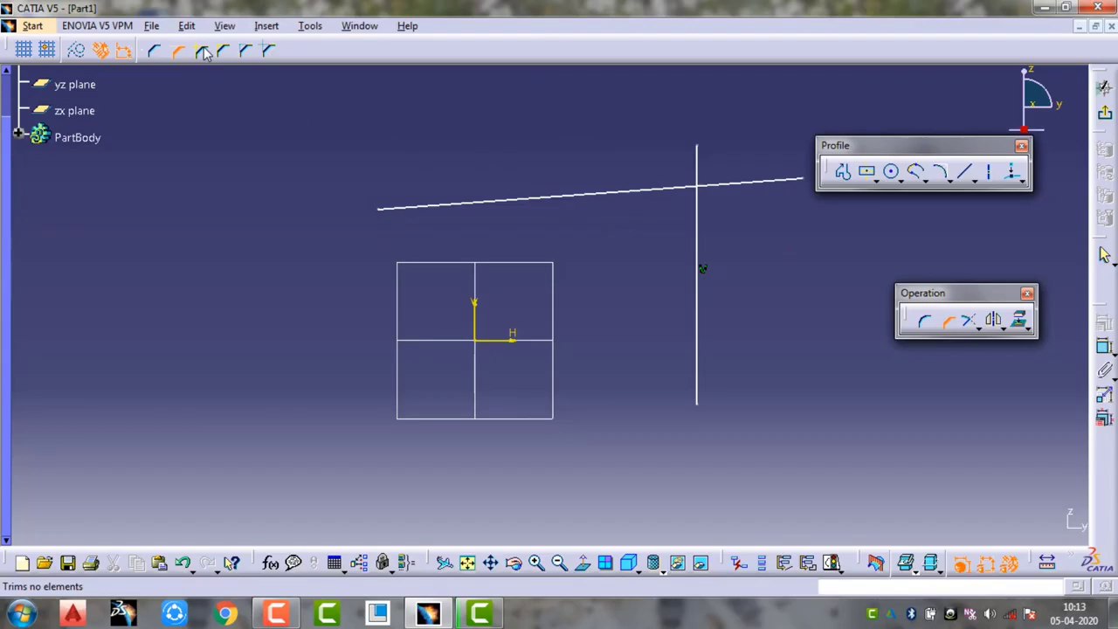
pyautogui.click(204, 52)
pyautogui.click(673, 188)
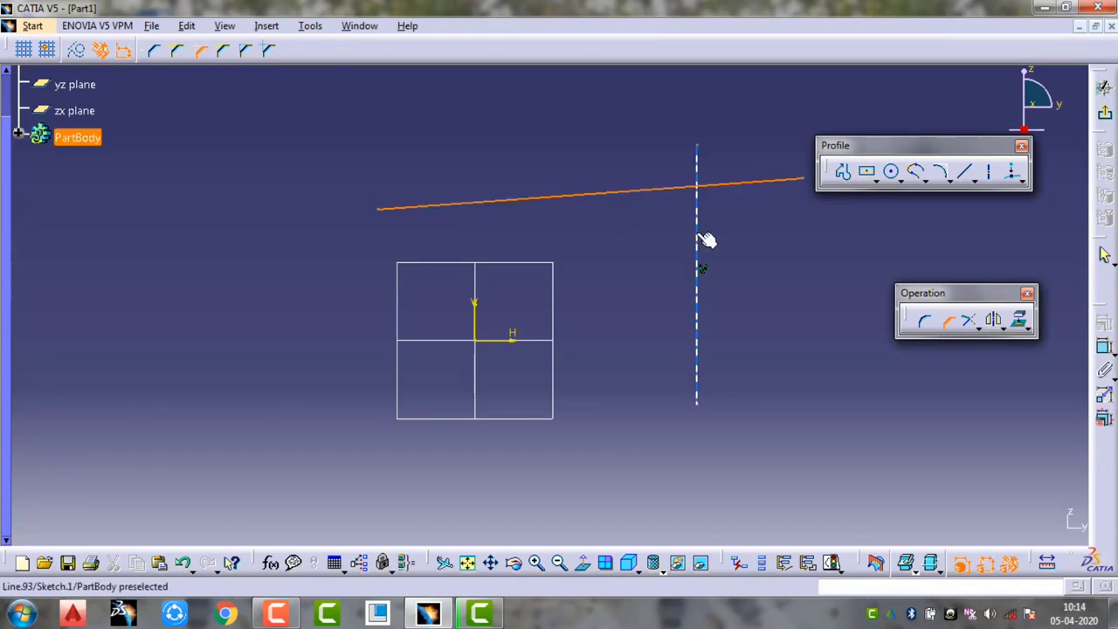
pyautogui.click(699, 237)
pyautogui.click(651, 244)
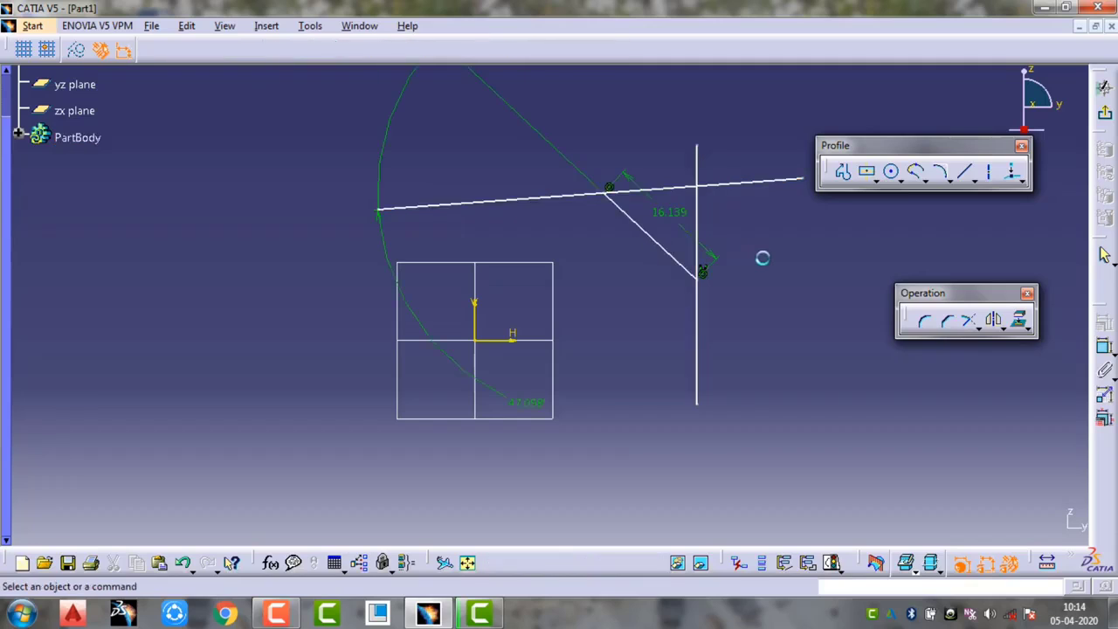
pyautogui.hotkey('ctrl', 'z')
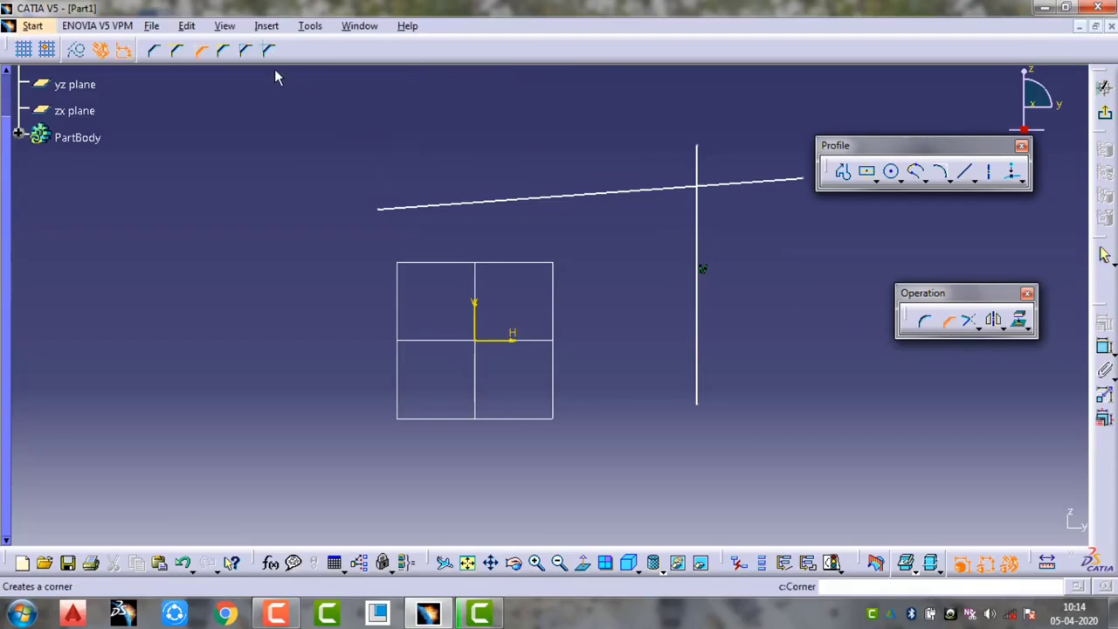
# Try a chamfer about 14.8 mm long that trims both lines only up to their intersection, and undo it
pyautogui.click(225, 52)
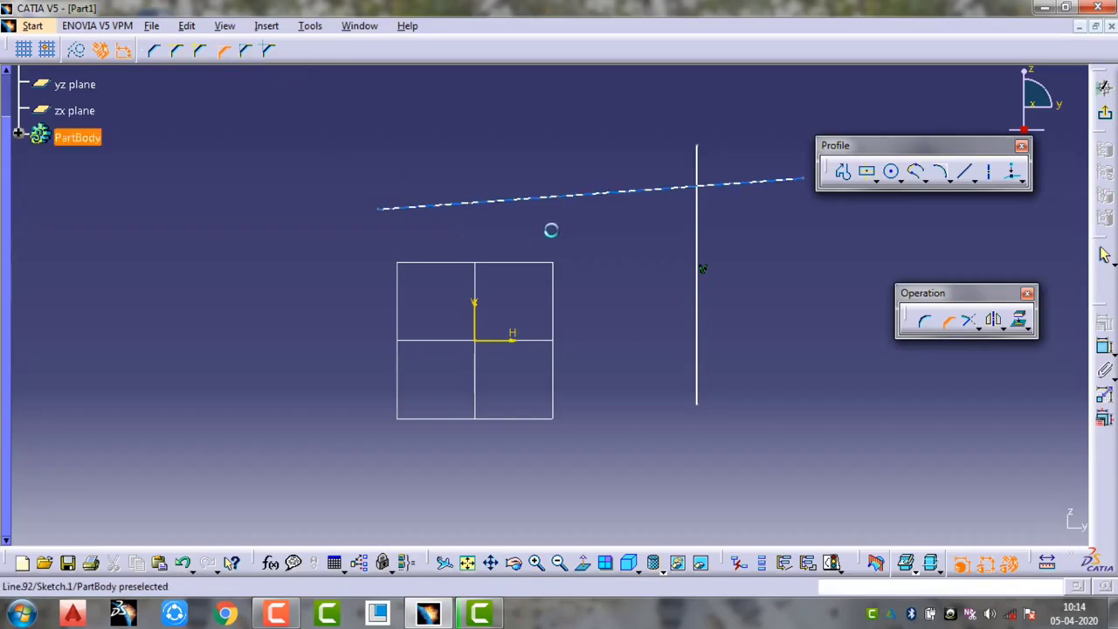
pyautogui.click(609, 201)
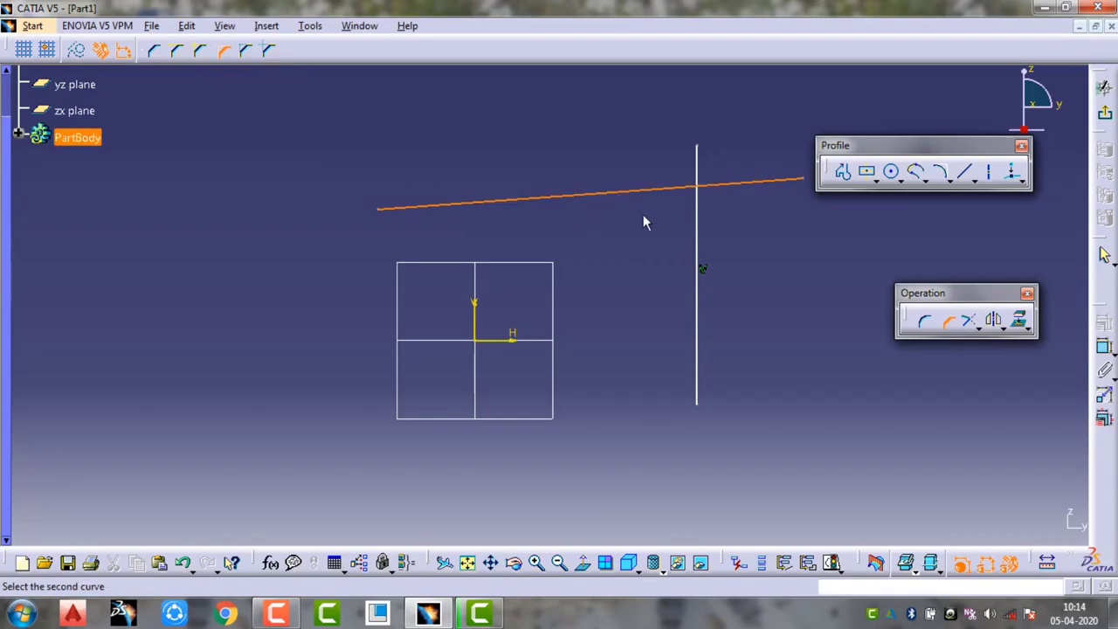
pyautogui.click(690, 256)
pyautogui.click(674, 246)
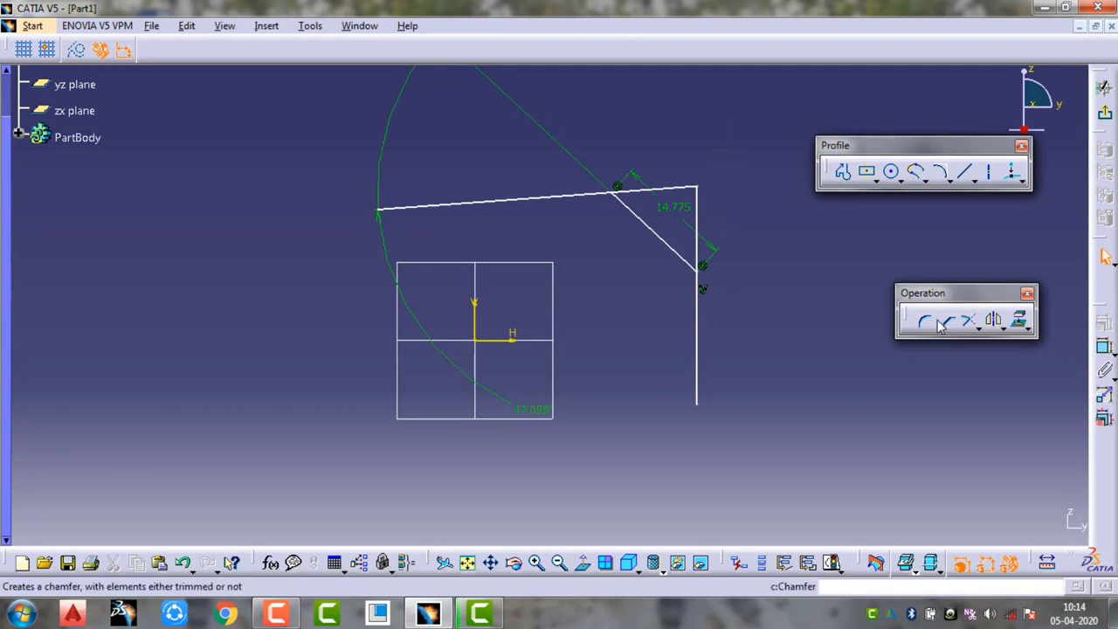
pyautogui.hotkey('ctrl', 'z')
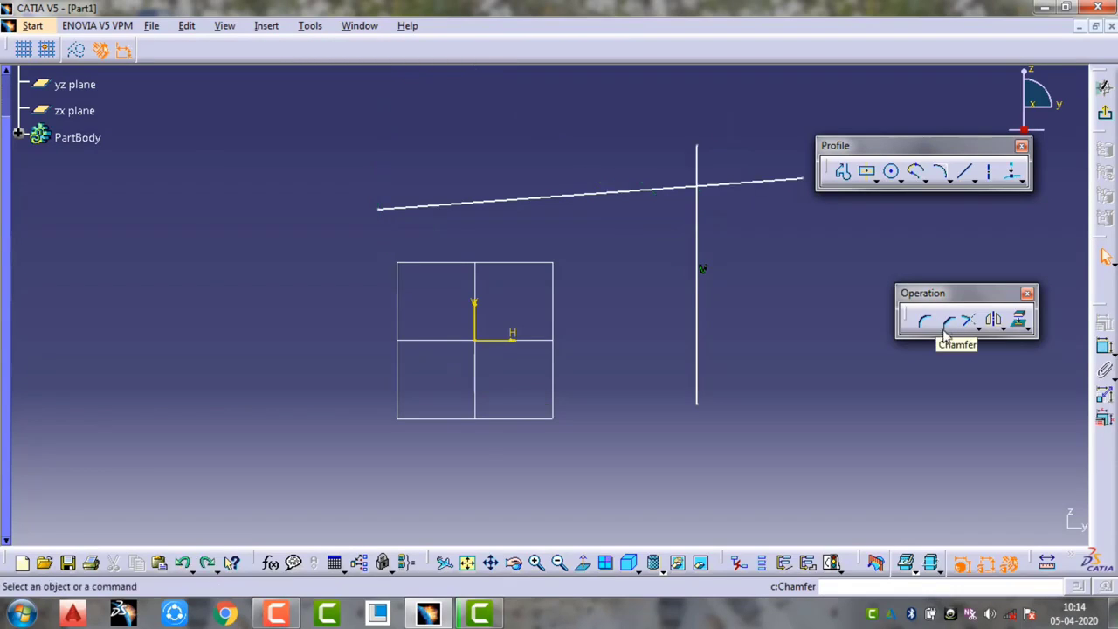
# Try a chamfer about 12.4 mm long that turns the segments up to the lines' intersection into construction lines, and undo it
pyautogui.click(946, 328)
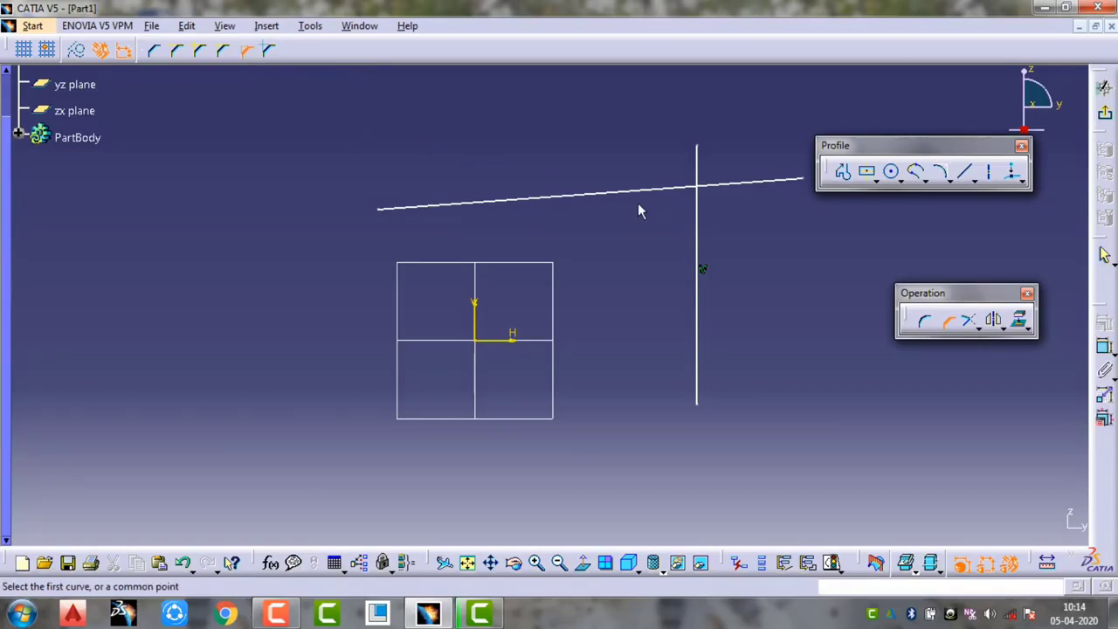
pyautogui.click(673, 189)
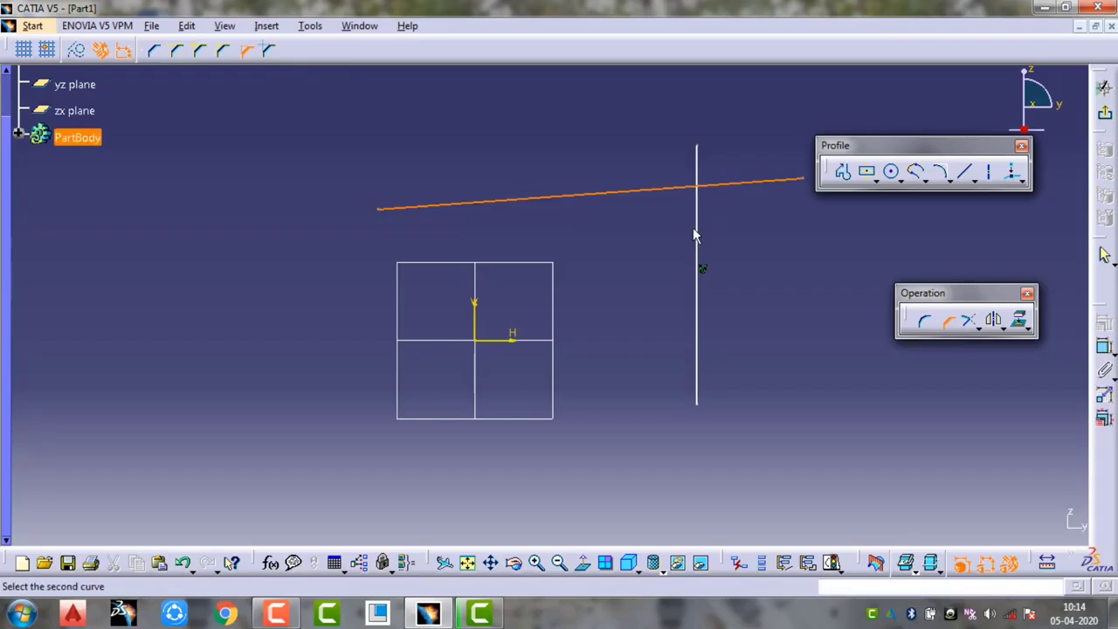
pyautogui.click(701, 232)
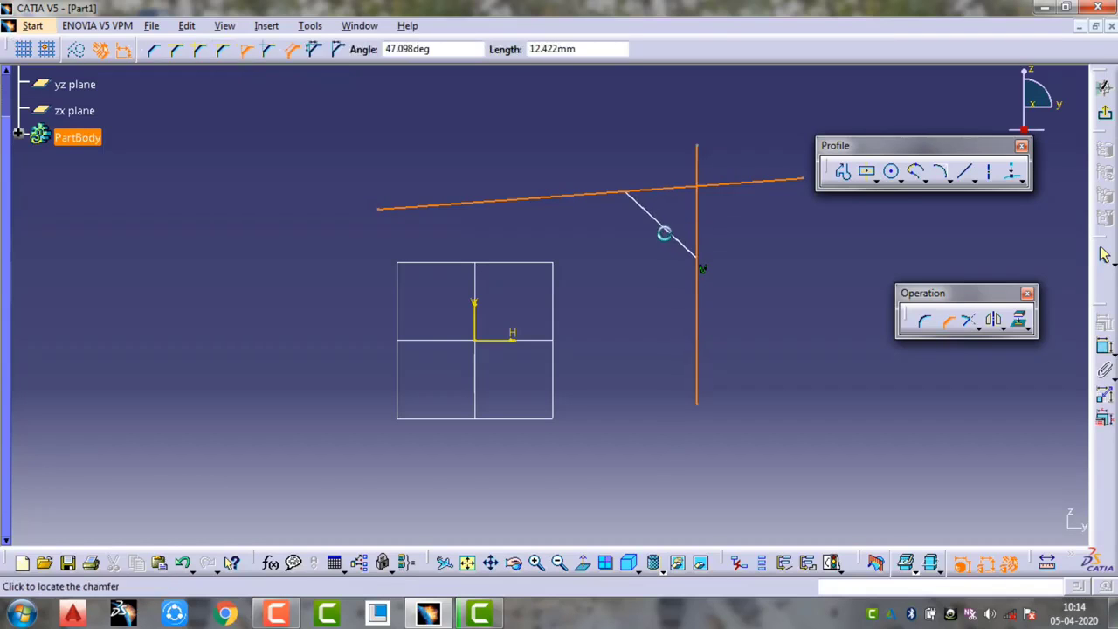
pyautogui.click(663, 233)
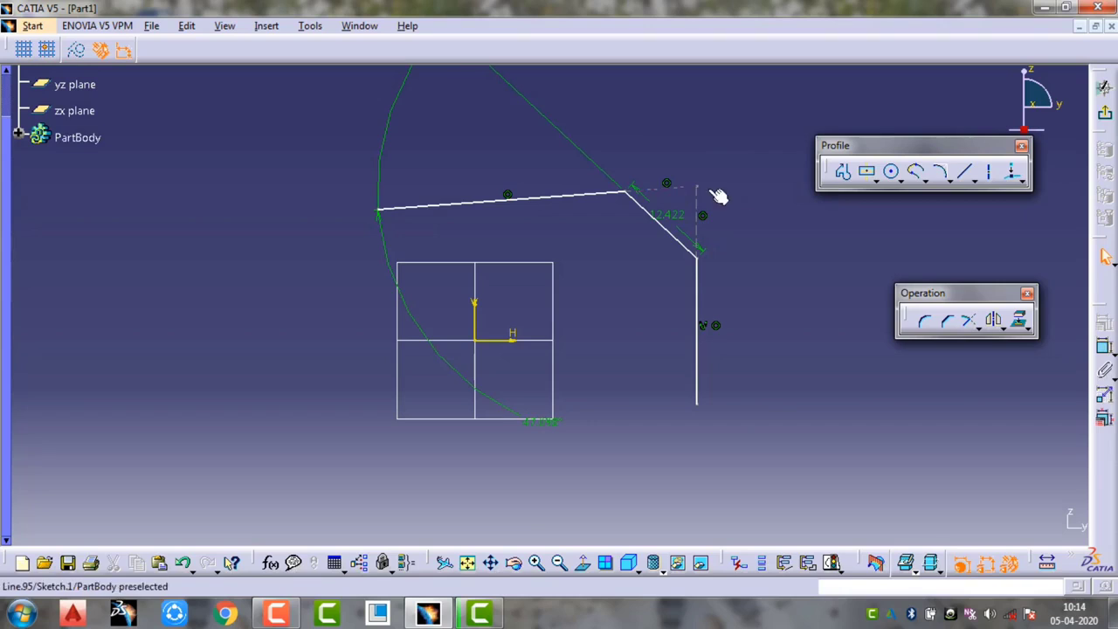
pyautogui.hotkey('ctrl', 'z')
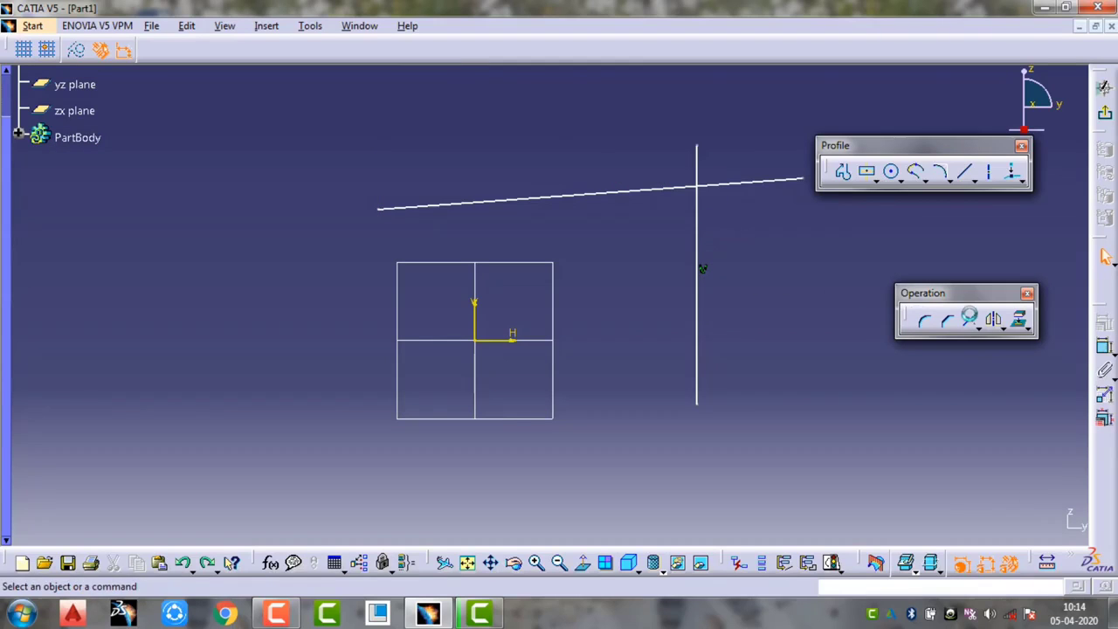
# Try a chamfer about 12.9 mm long that keeps the full leftover segments of both lines as construction lines, and undo it
pyautogui.click(947, 320)
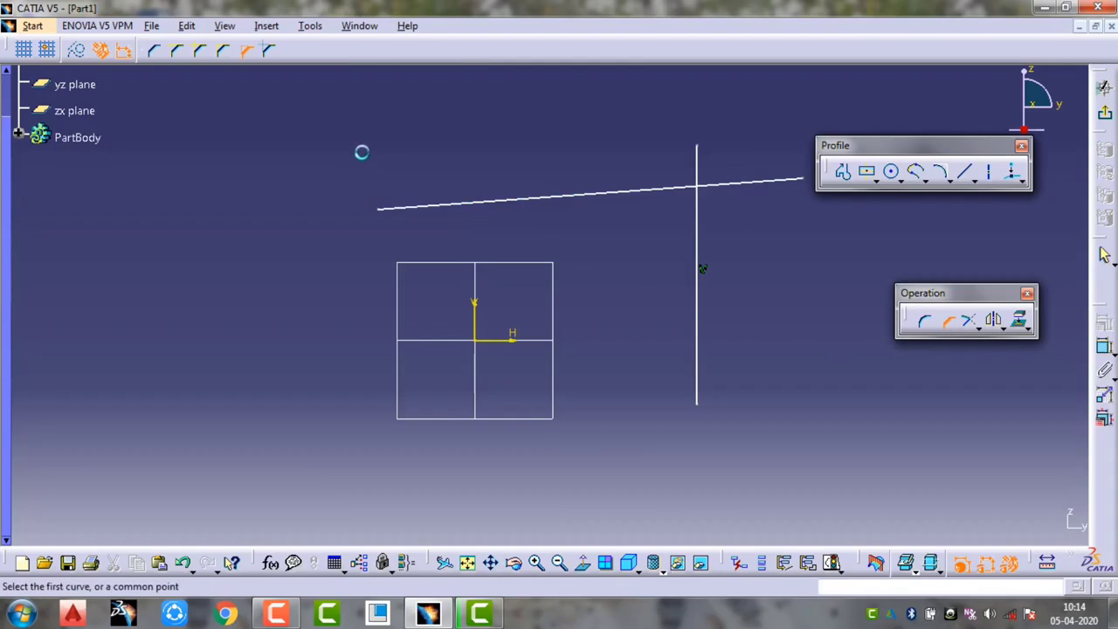
pyautogui.click(269, 50)
pyautogui.click(661, 190)
pyautogui.click(698, 248)
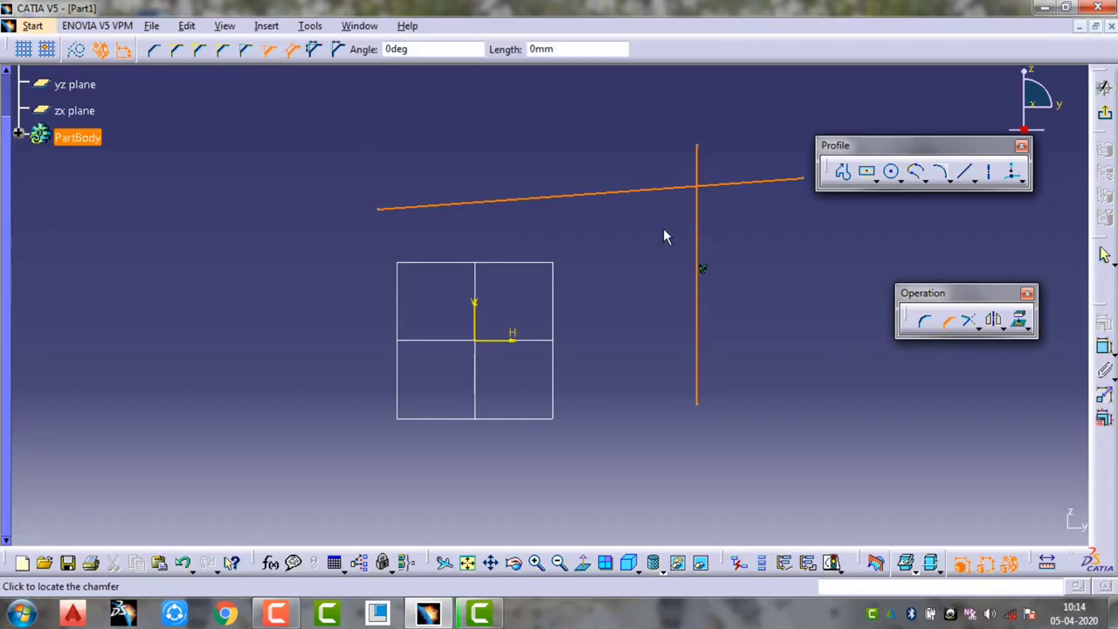
pyautogui.click(669, 234)
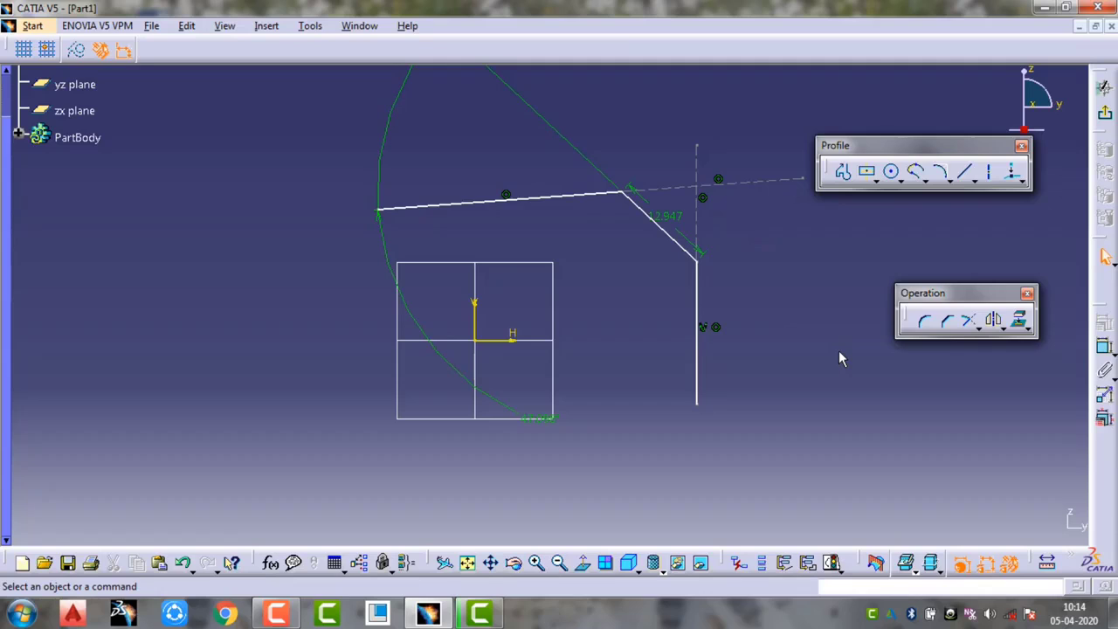
pyautogui.hotkey('ctrl', 'z')
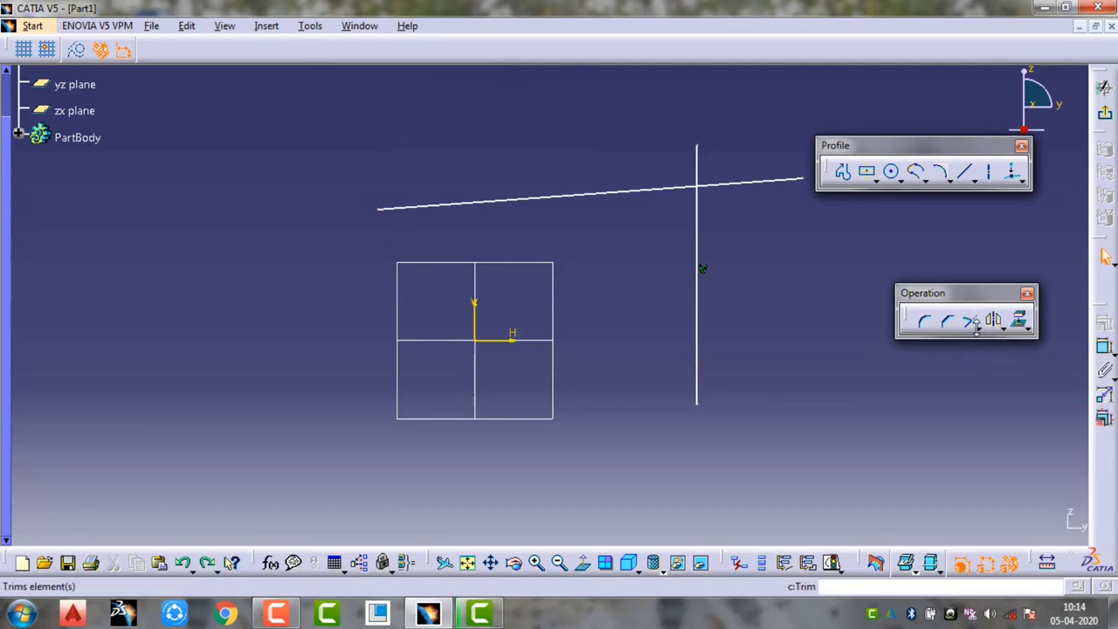
# Detach the group of trim tools so that it floats over the sketch area
pyautogui.click(978, 327)
pyautogui.moveTo(982, 347); pyautogui.dragTo(888, 247)
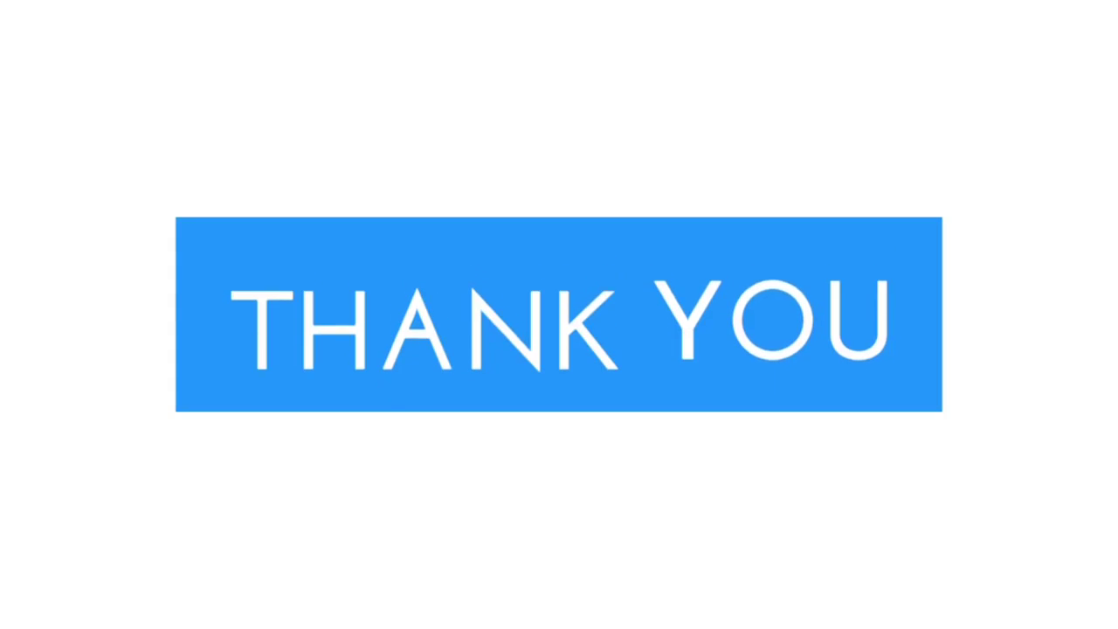
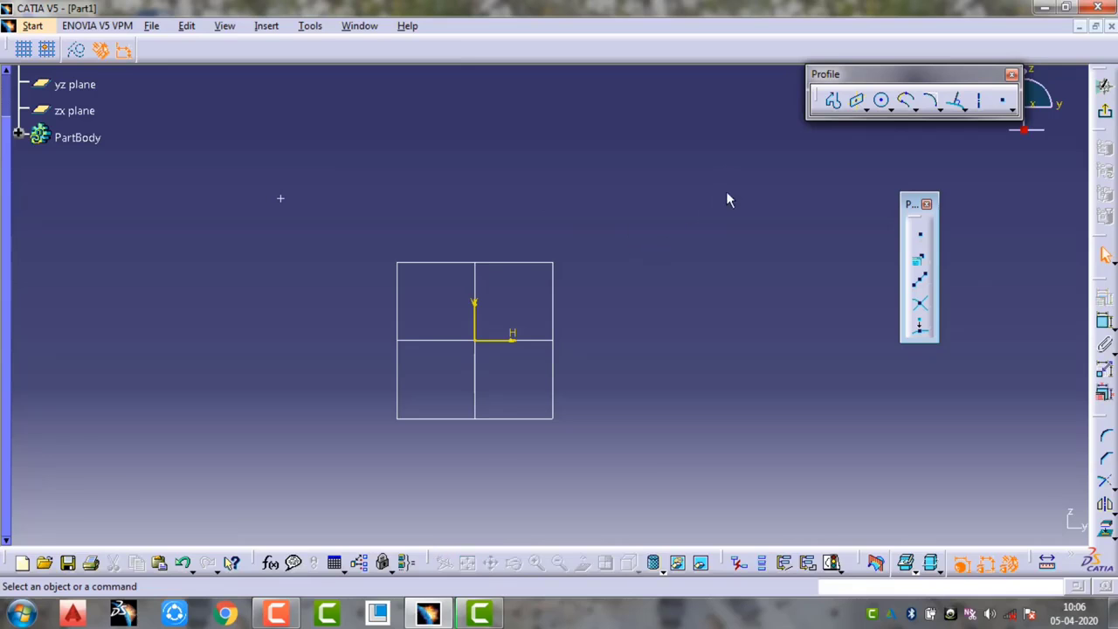
# Place nine more individual points scattered freely around the sketch origin with the Point tool
pyautogui.click(919, 236)
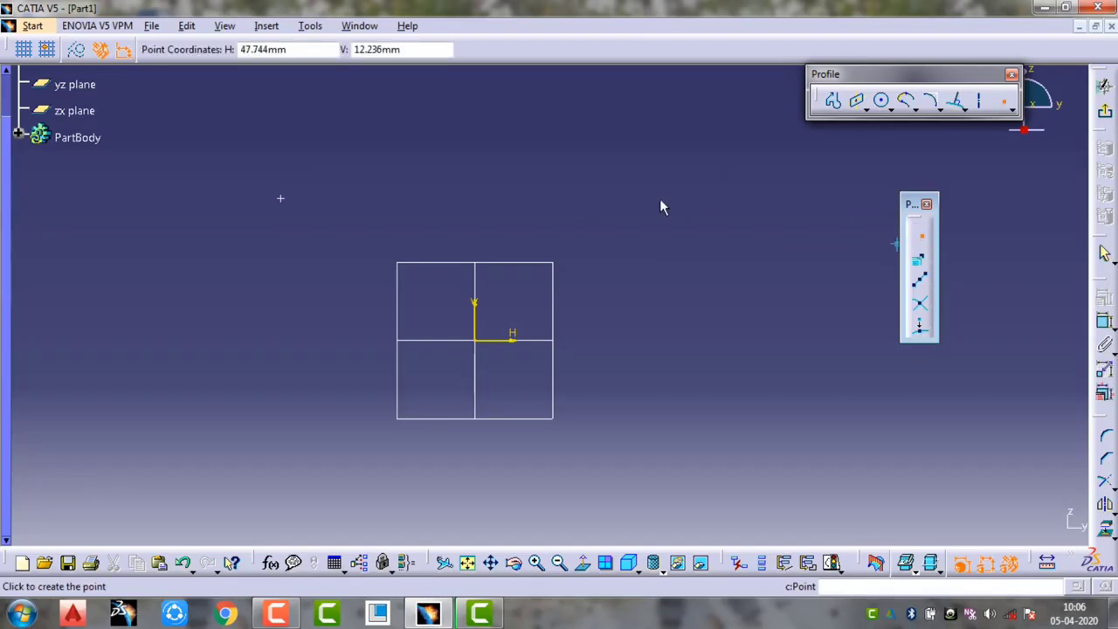
pyautogui.click(389, 150)
pyautogui.click(731, 176)
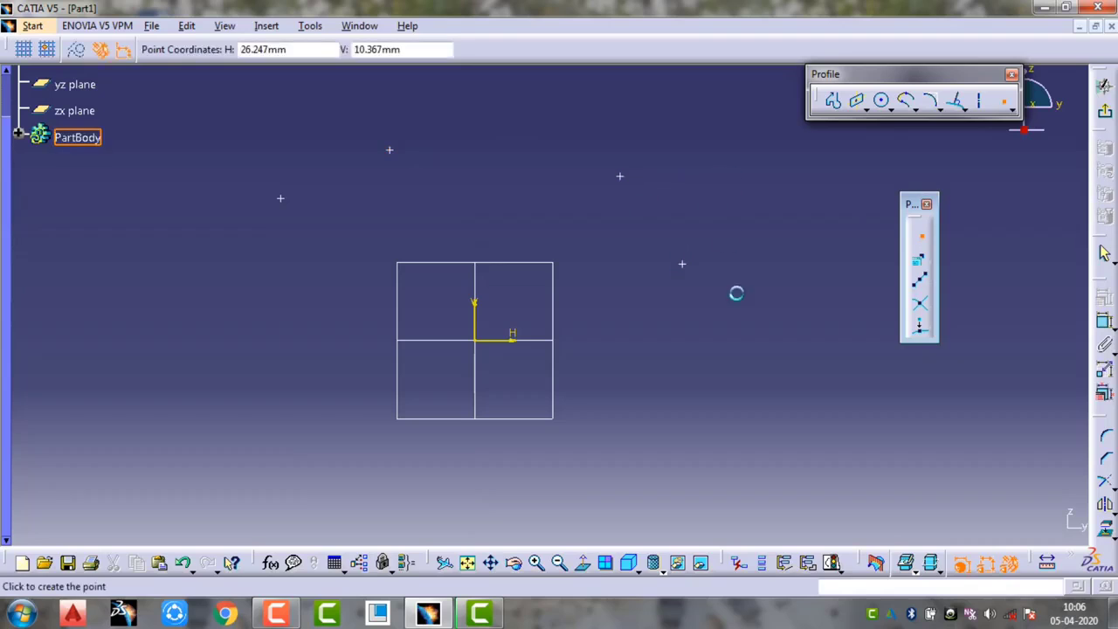
pyautogui.click(750, 315)
pyautogui.click(654, 367)
pyautogui.click(506, 298)
pyautogui.click(349, 270)
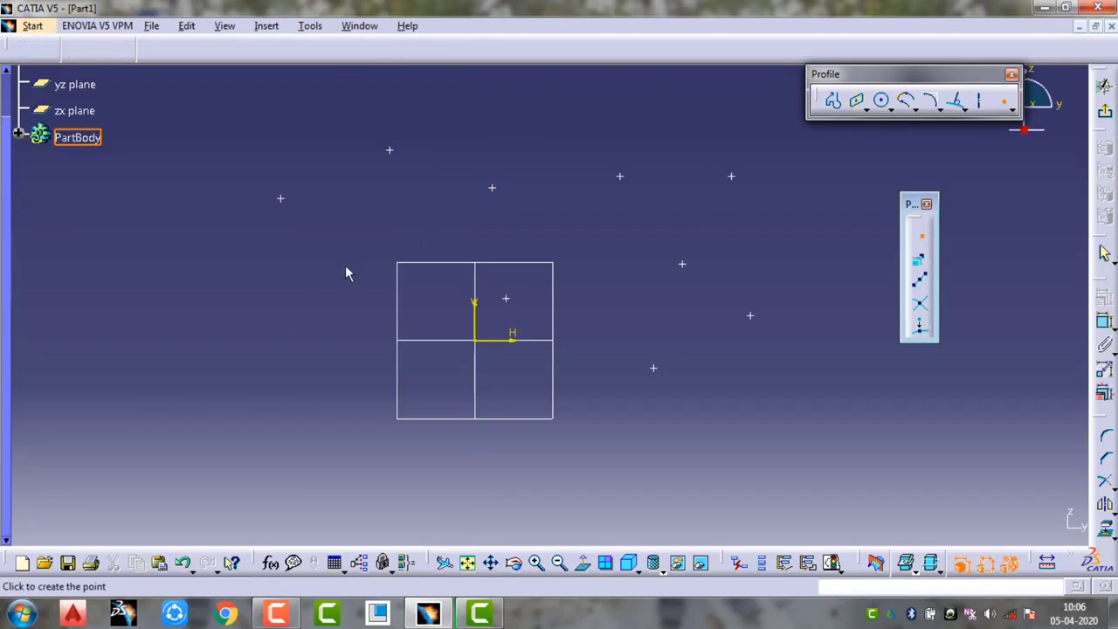
# Place four more individual points between the sketch origin and the scattered points, and delete all points in the sketch
pyautogui.click(390, 233)
pyautogui.click(283, 315)
pyautogui.click(399, 368)
pyautogui.click(492, 187)
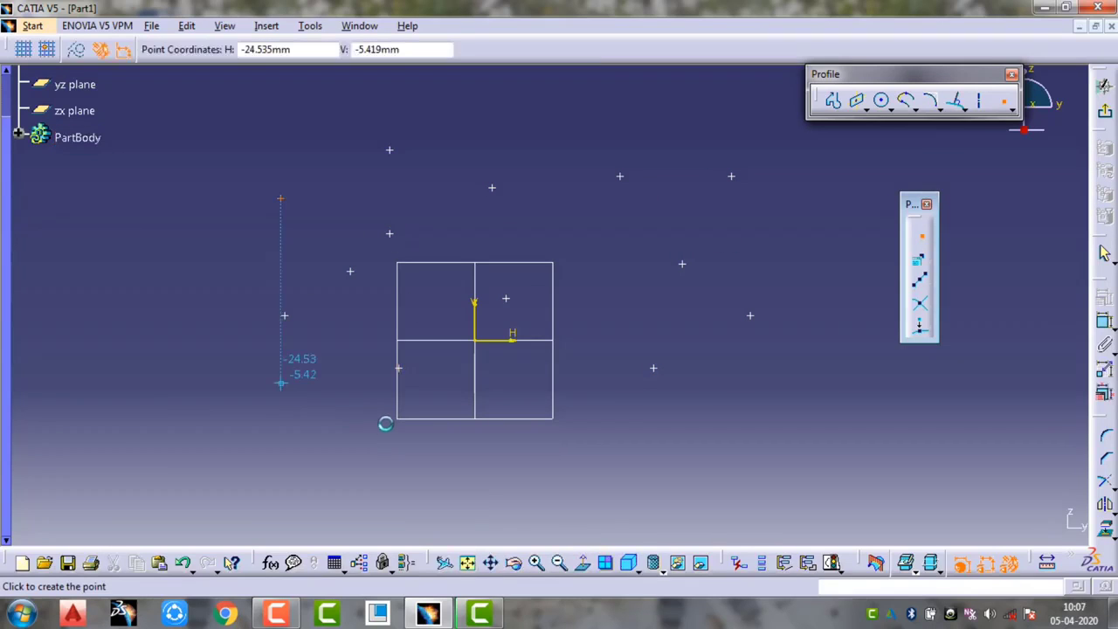
pyautogui.press('Escape')
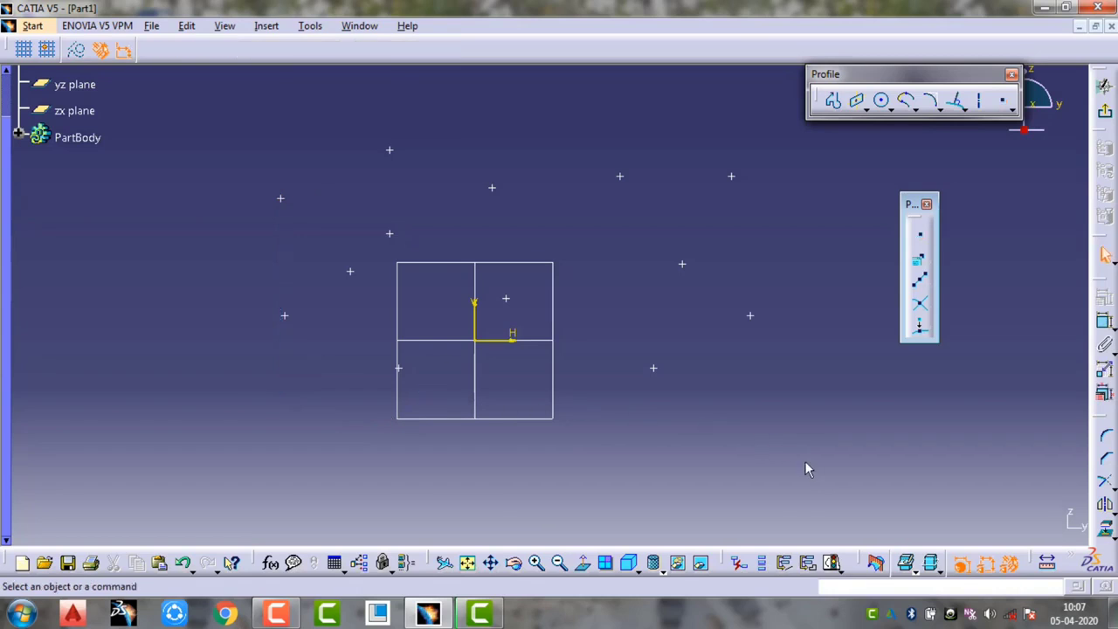
pyautogui.moveTo(265, 179); pyautogui.dragTo(224, 123)
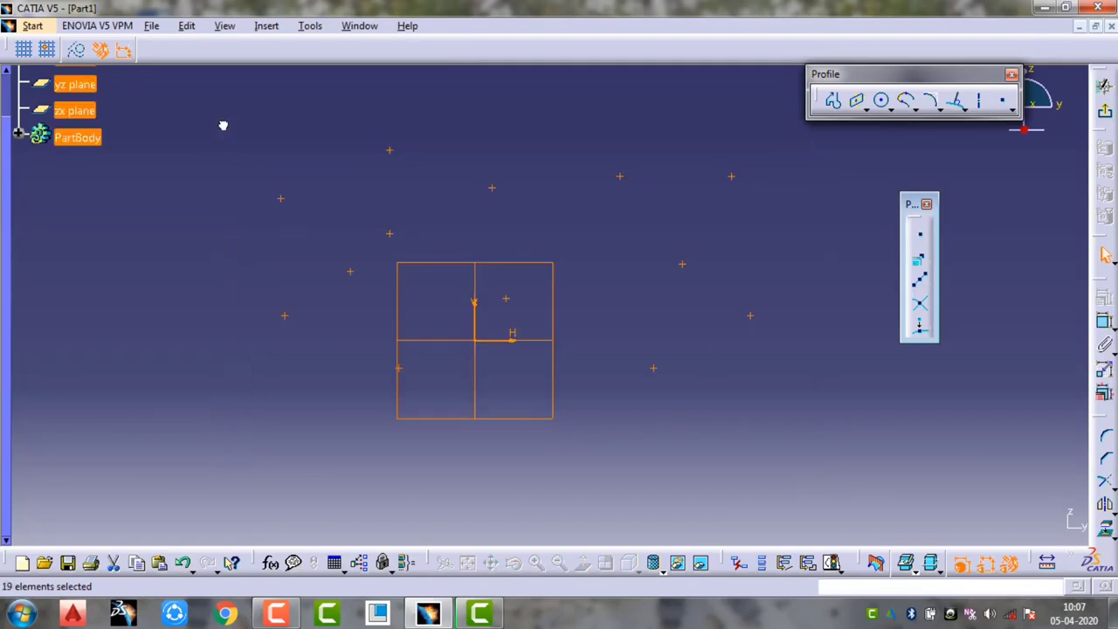
pyautogui.press('Delete')
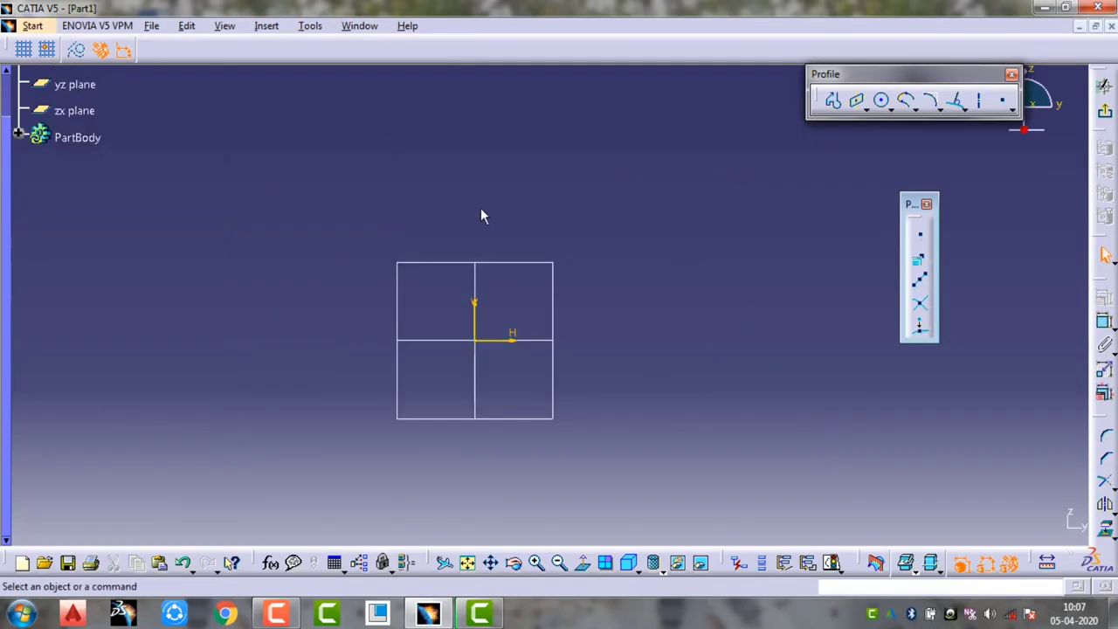
# Try to create a point from Cartesian coordinates H 10 mm and V 15 mm, and delete the resulting point with its dimensions
pyautogui.click(923, 263)
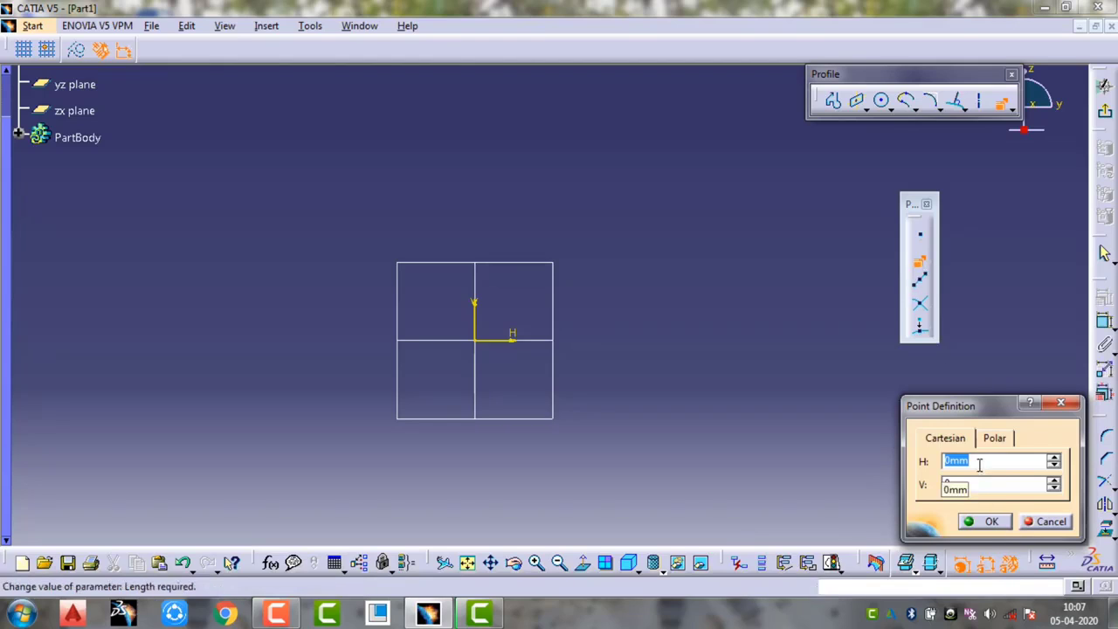
pyautogui.write('10')
pyautogui.click(979, 485)
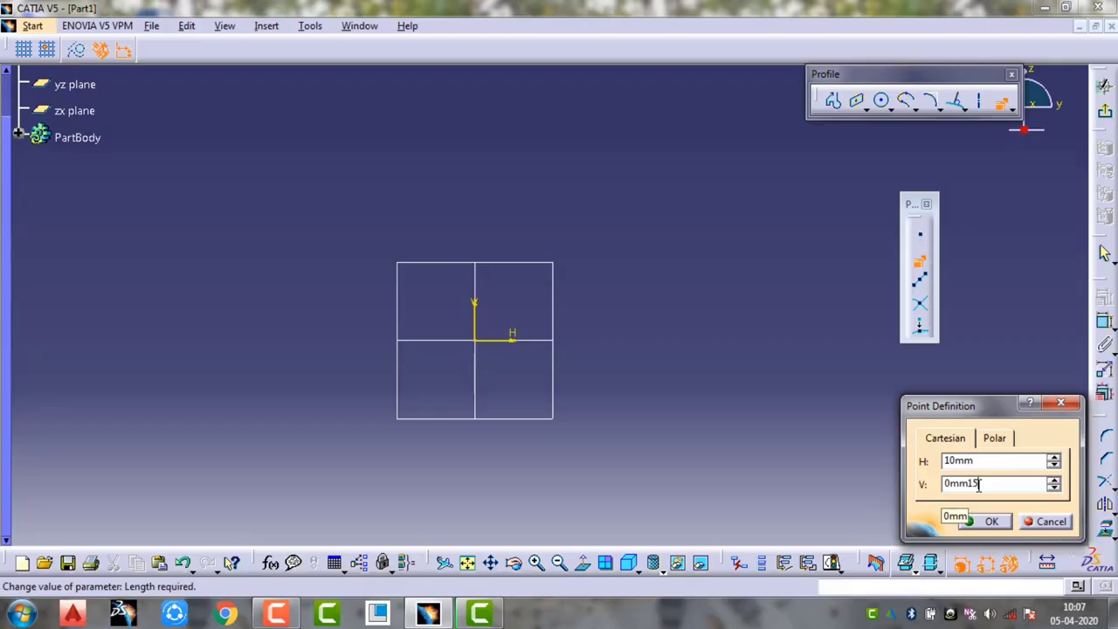
pyautogui.write('15')
pyautogui.press('Return')
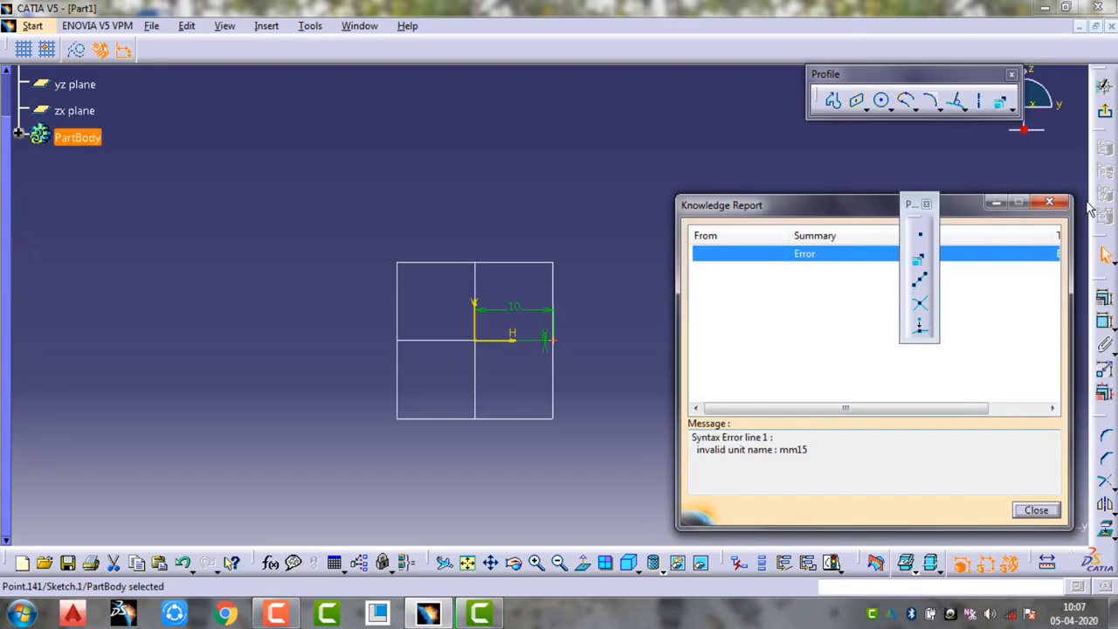
pyautogui.click(1049, 202)
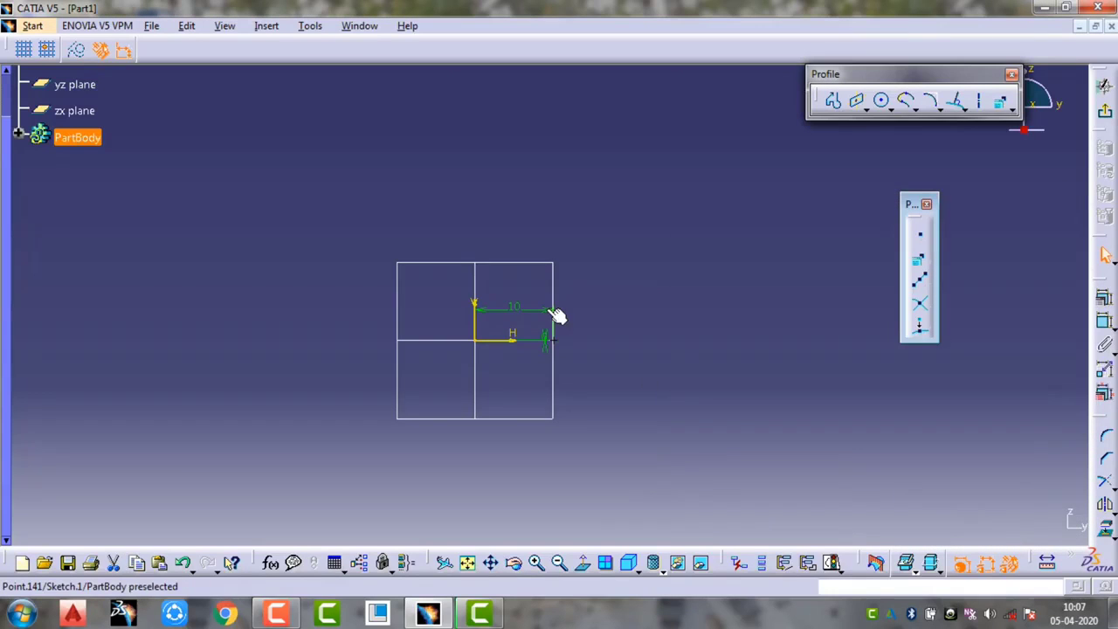
pyautogui.moveTo(590, 272); pyautogui.dragTo(442, 386)
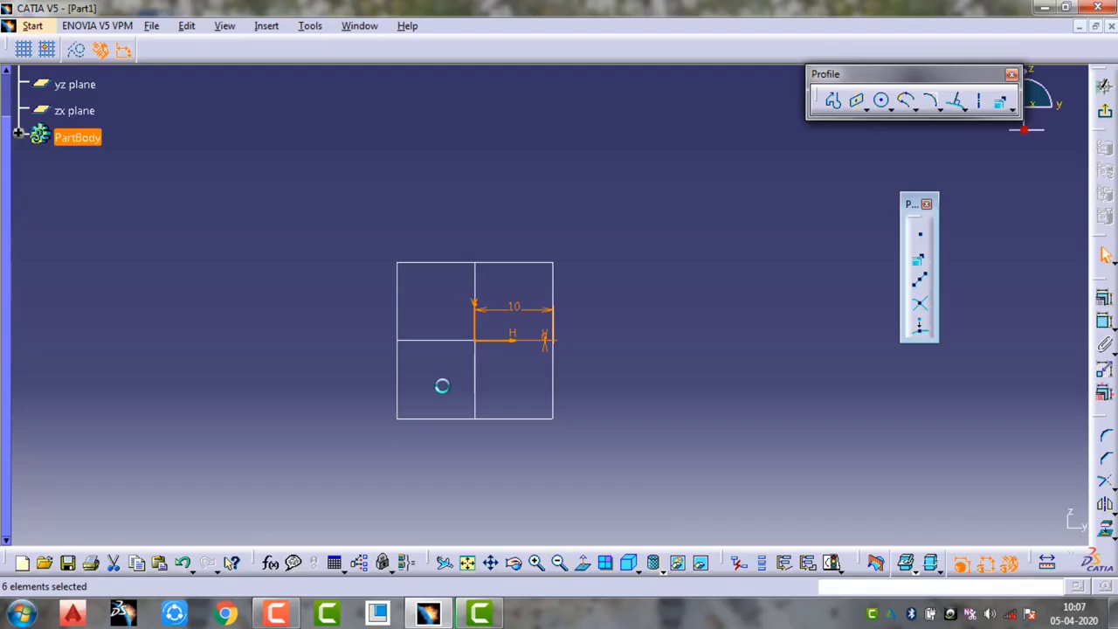
pyautogui.press('Delete')
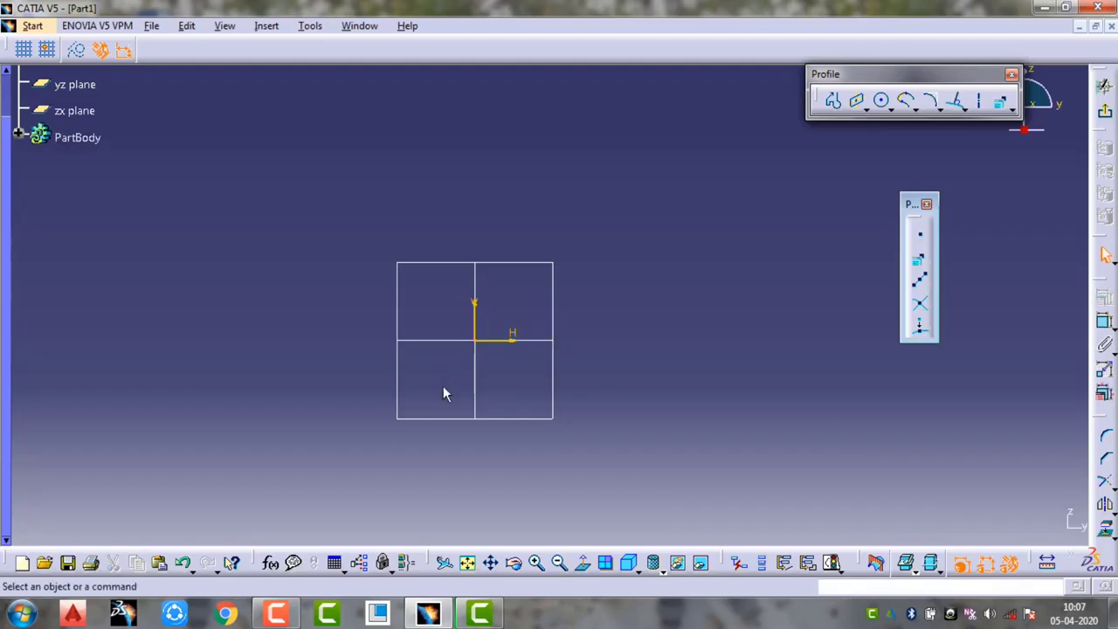
# Create a point at Cartesian coordinates H 10 mm and V 15 mm, and delete it together with its dimensions
pyautogui.click(920, 267)
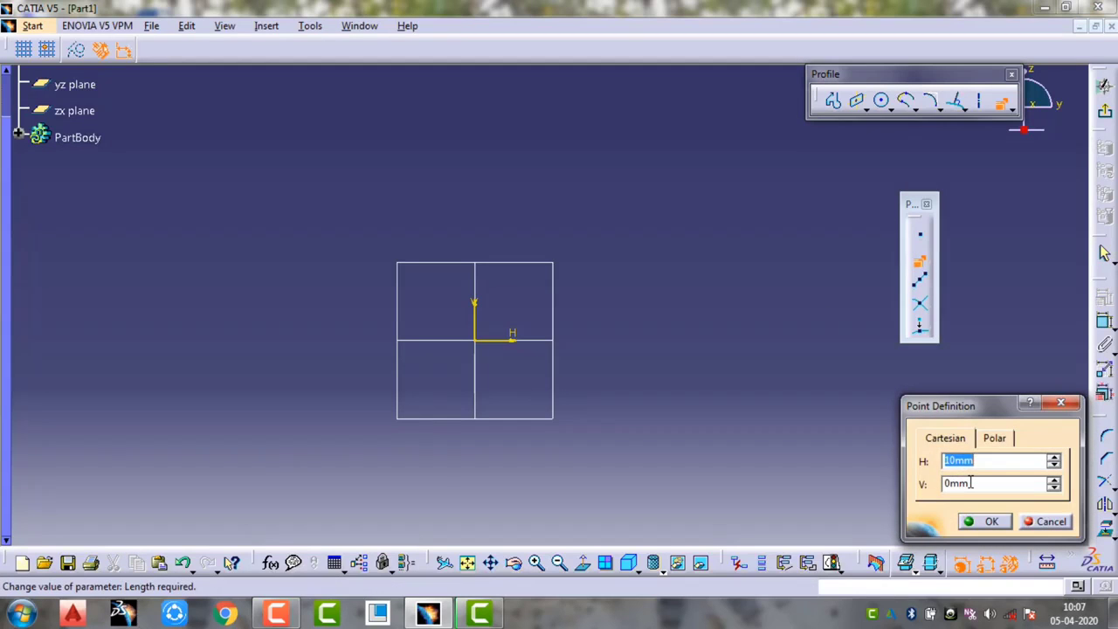
pyautogui.click(971, 483)
pyautogui.doubleClick(971, 483)
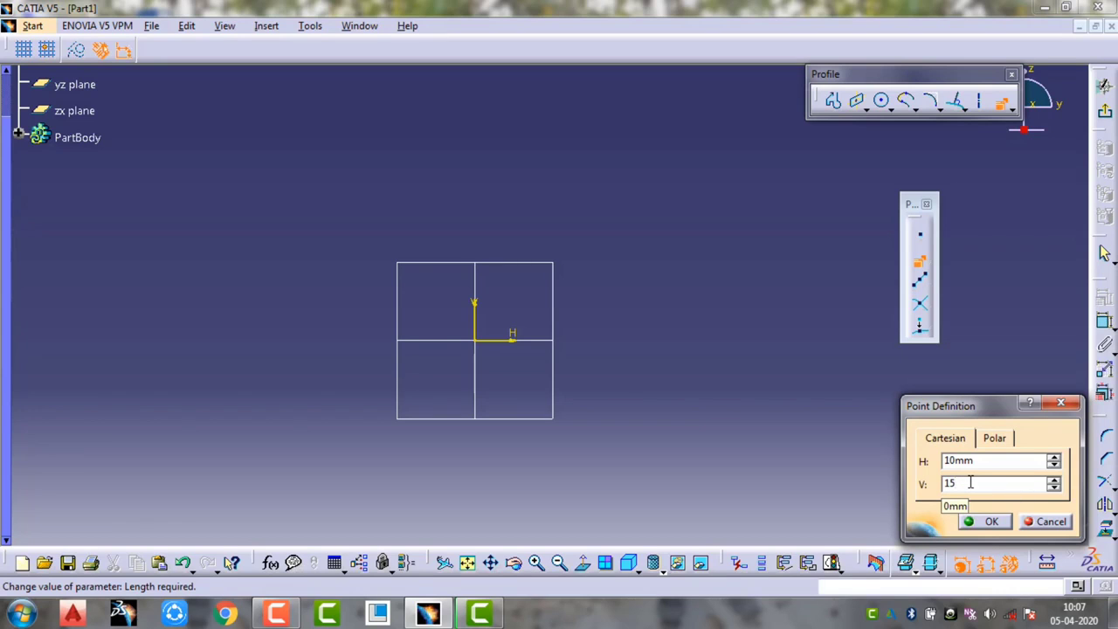
pyautogui.click(993, 524)
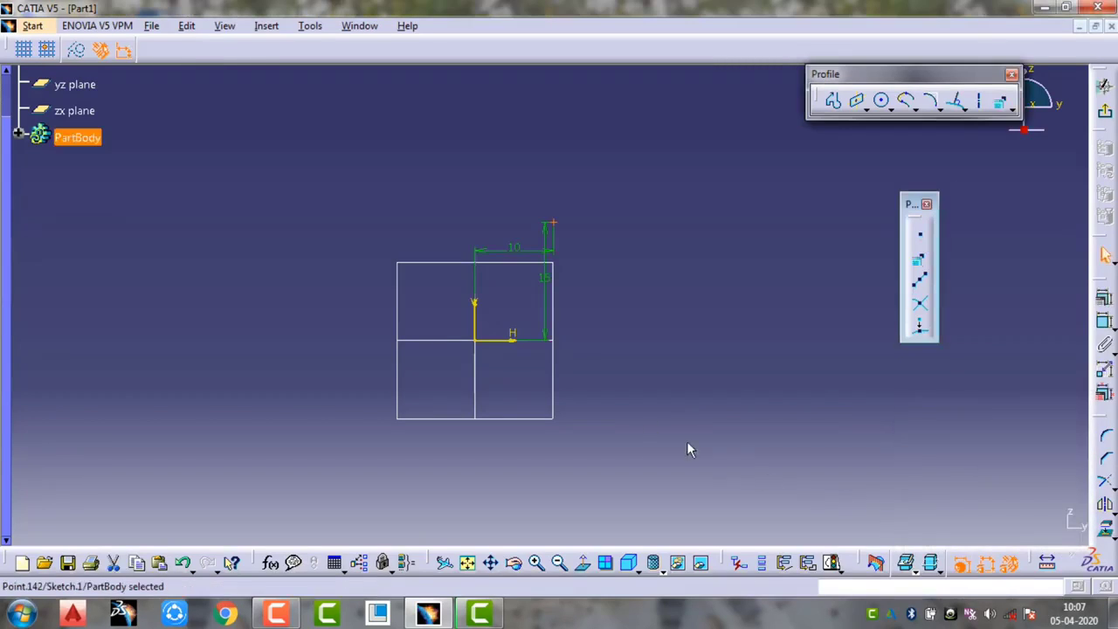
pyautogui.click(629, 315)
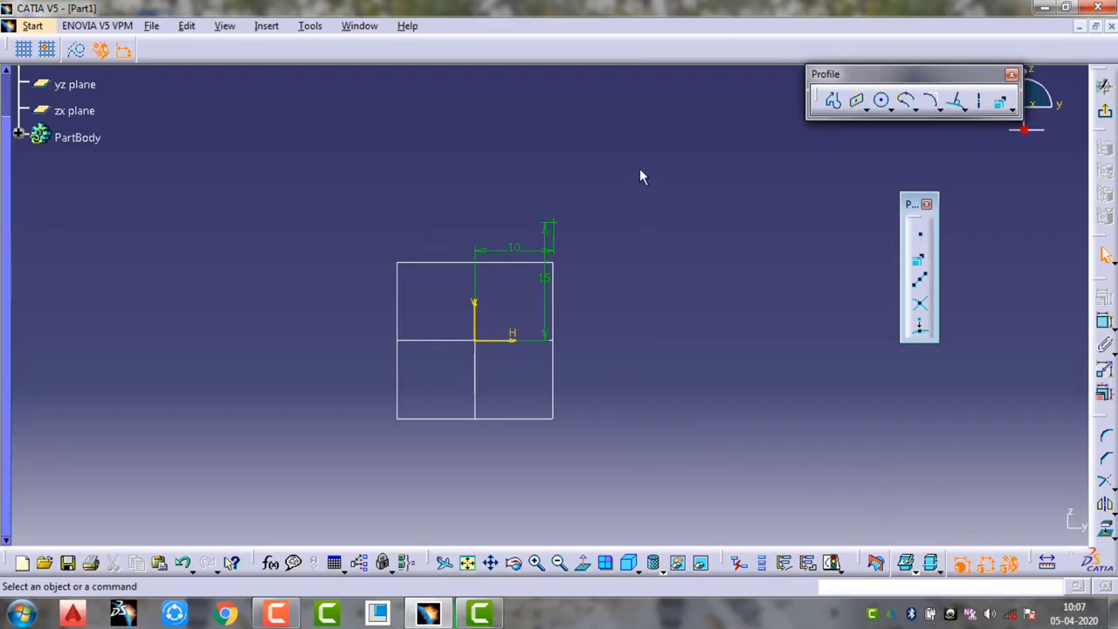
pyautogui.moveTo(639, 177)
pyautogui.mouseDown()
pyautogui.moveTo(576, 278)
pyautogui.moveTo(423, 418)
pyautogui.mouseUp()
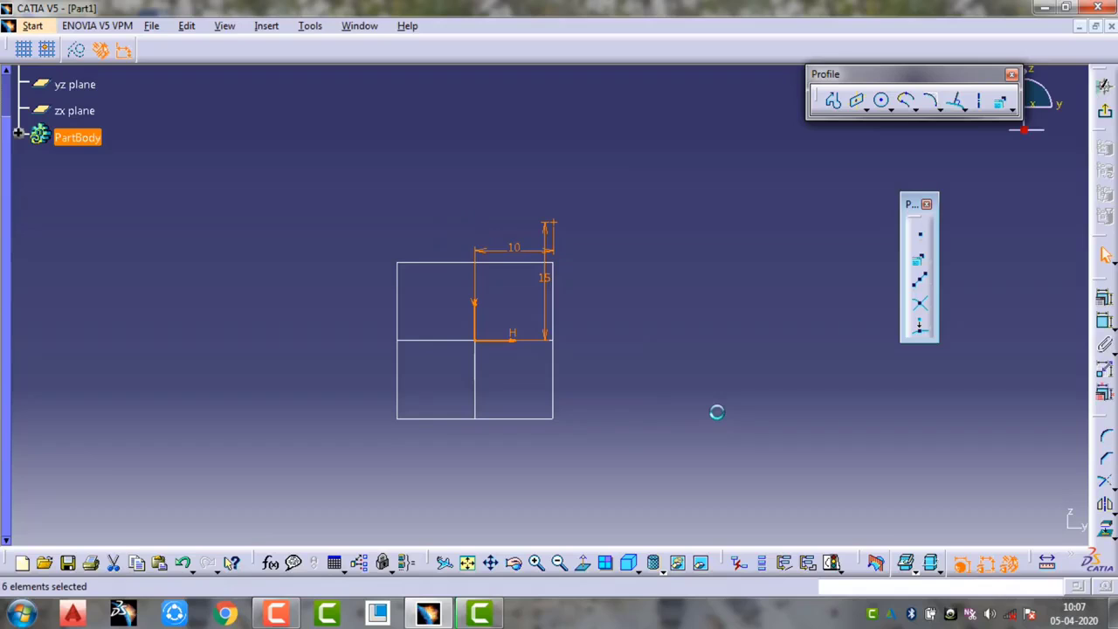
pyautogui.press('Delete')
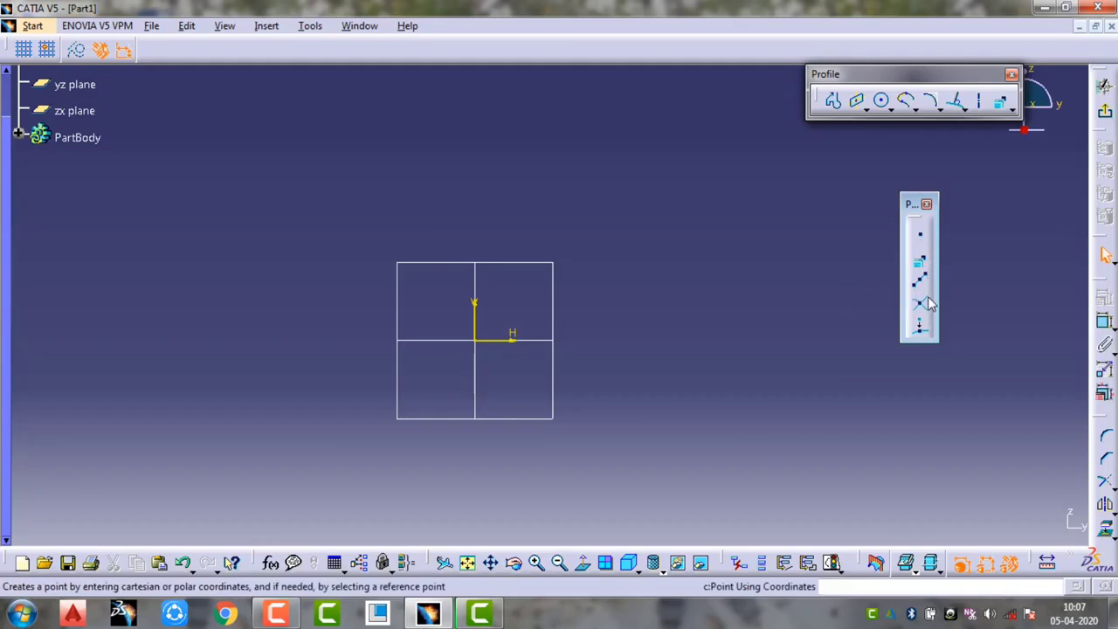
pyautogui.click(919, 259)
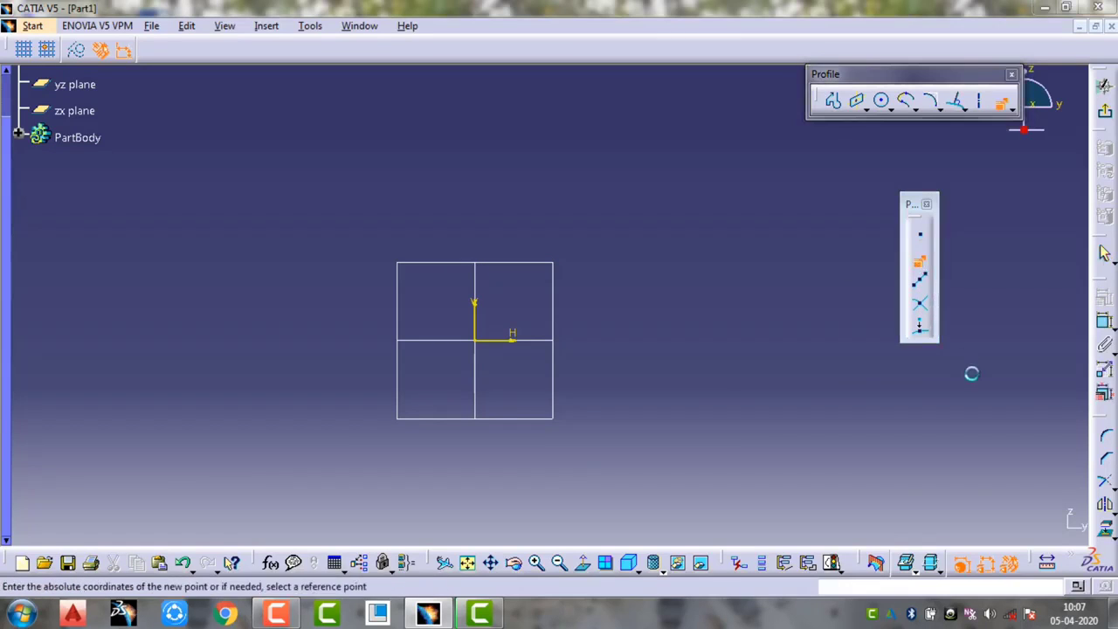
pyautogui.click(995, 439)
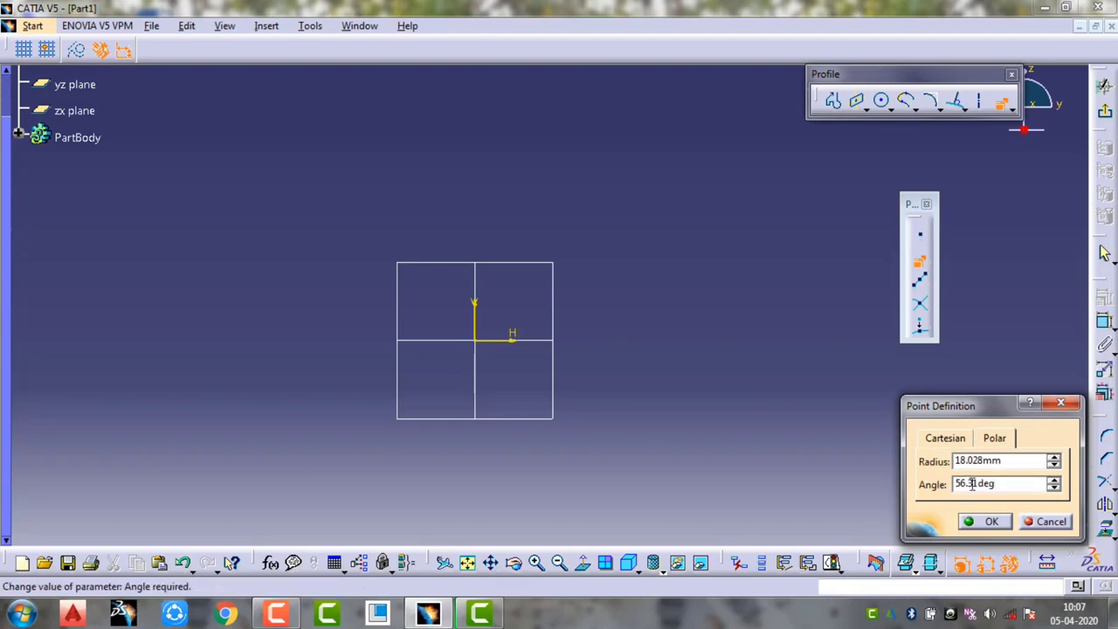
pyautogui.click(1074, 409)
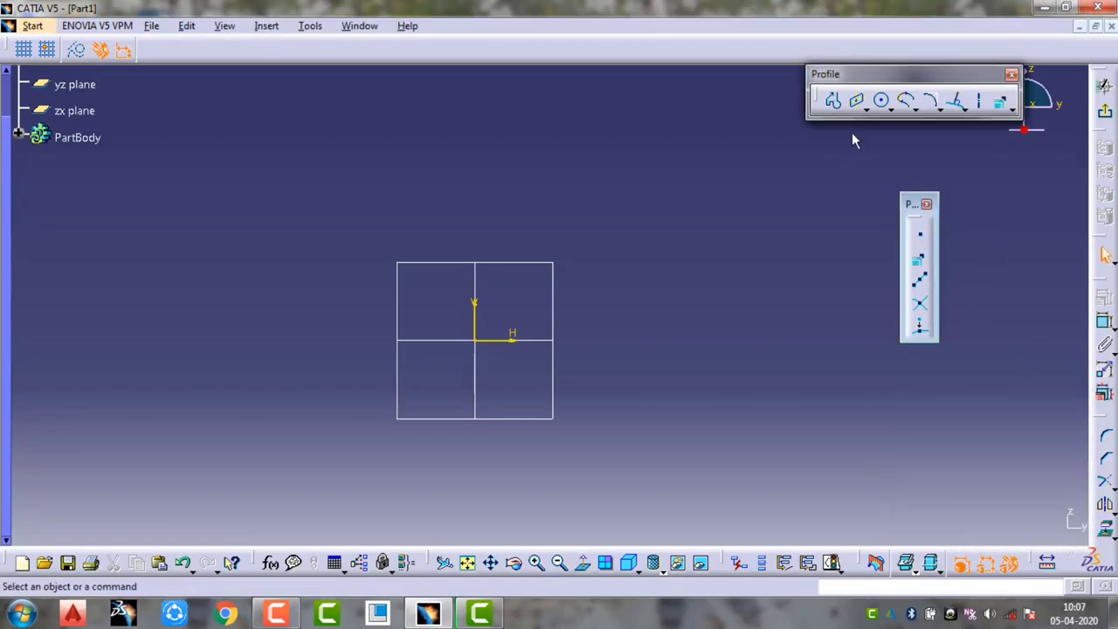
# Draw a circle of about 18.8 mm radius centred on the sketch origin
pyautogui.click(882, 102)
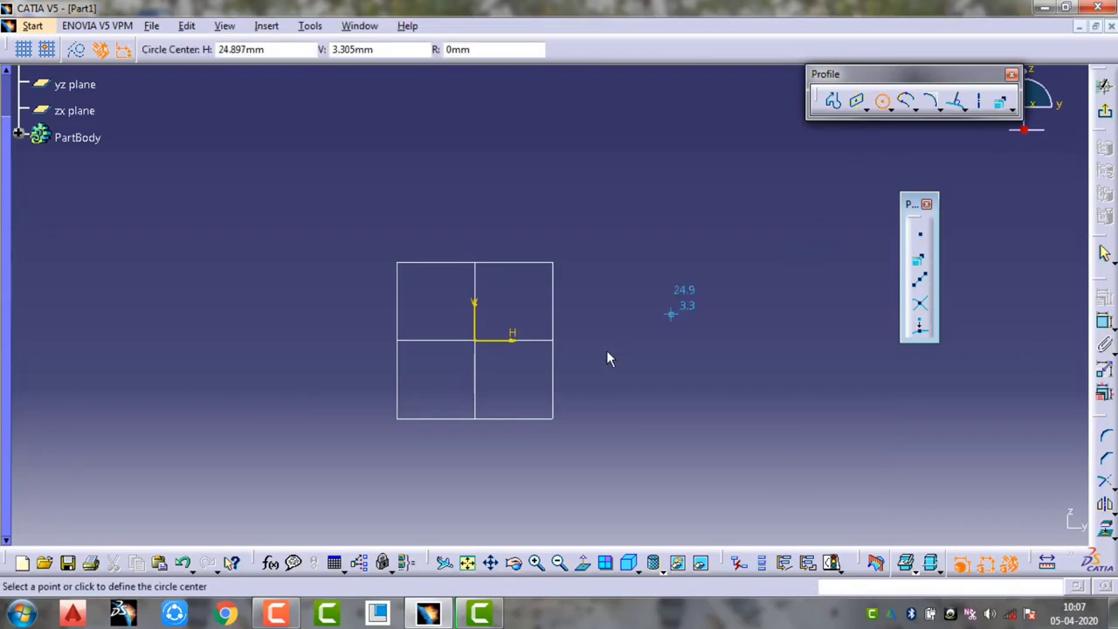
pyautogui.click(481, 342)
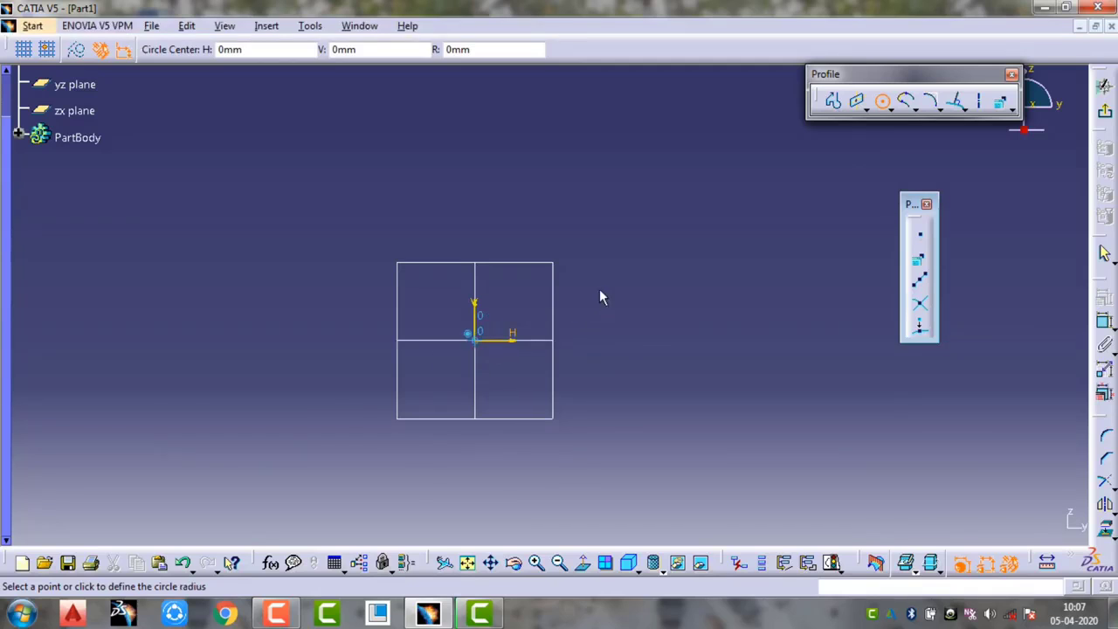
pyautogui.click(619, 295)
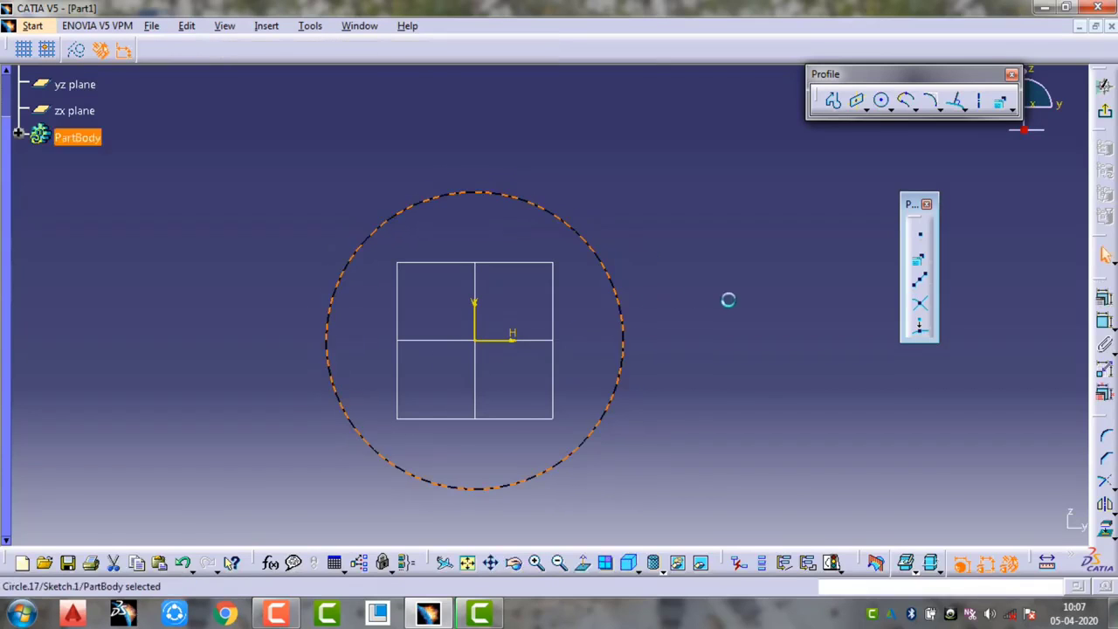
# Dimension the circle's radius and set it to 18 mm
pyautogui.click(1099, 325)
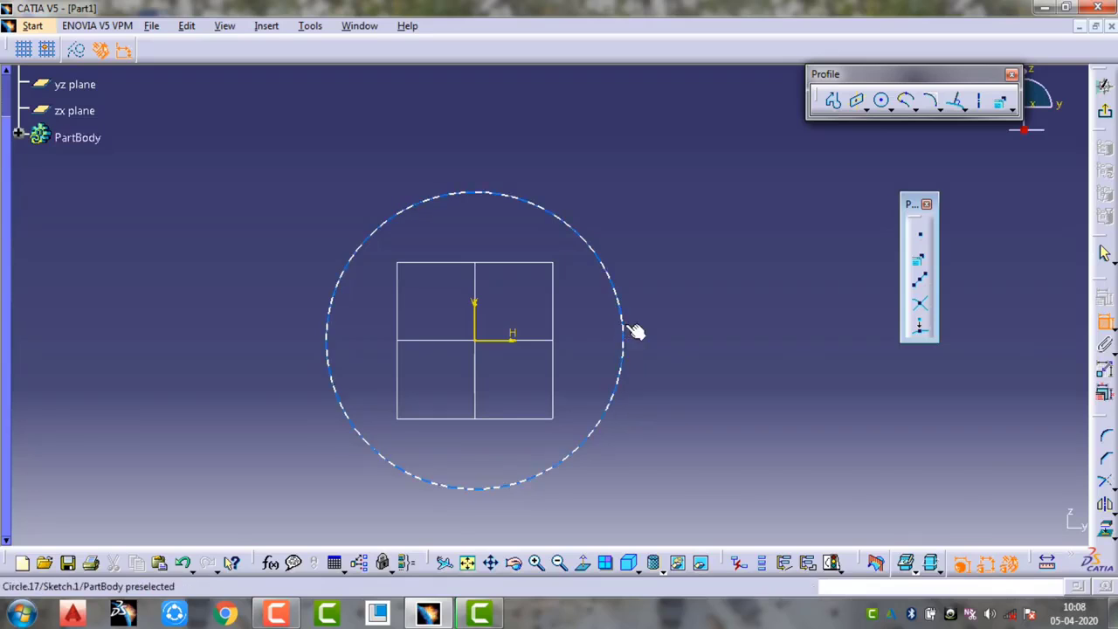
pyautogui.click(625, 328)
pyautogui.click(657, 319)
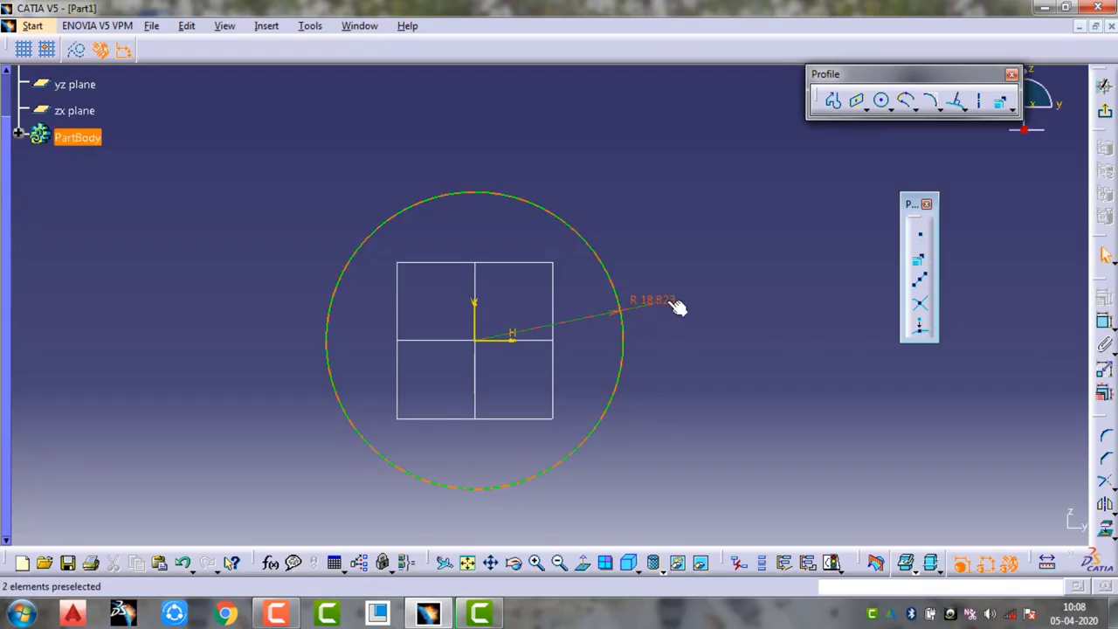
pyautogui.doubleClick(666, 300)
pyautogui.write('18mm')
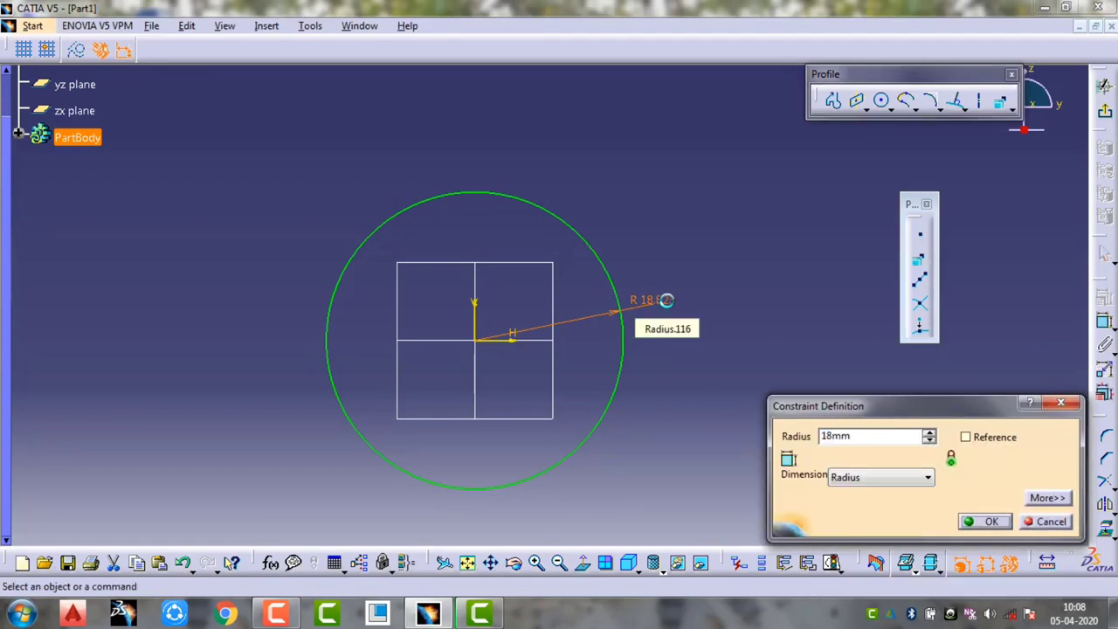
pyautogui.press('Return')
pyautogui.click(883, 295)
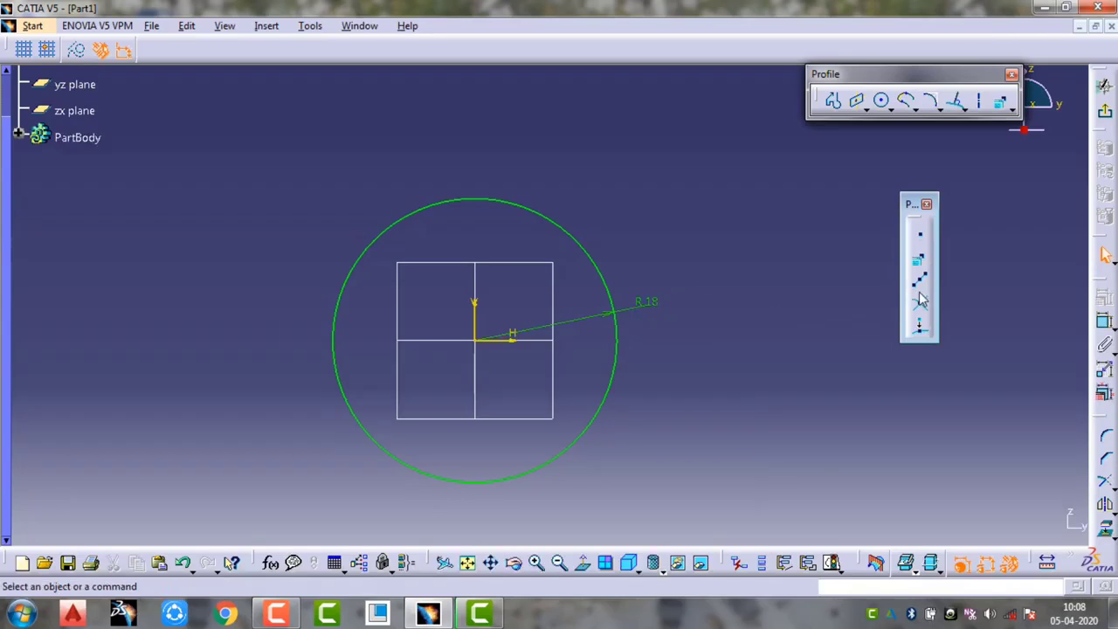
# Create a point on the circle from polar coordinates with radius 18 mm and angle 45 degrees
pyautogui.click(919, 260)
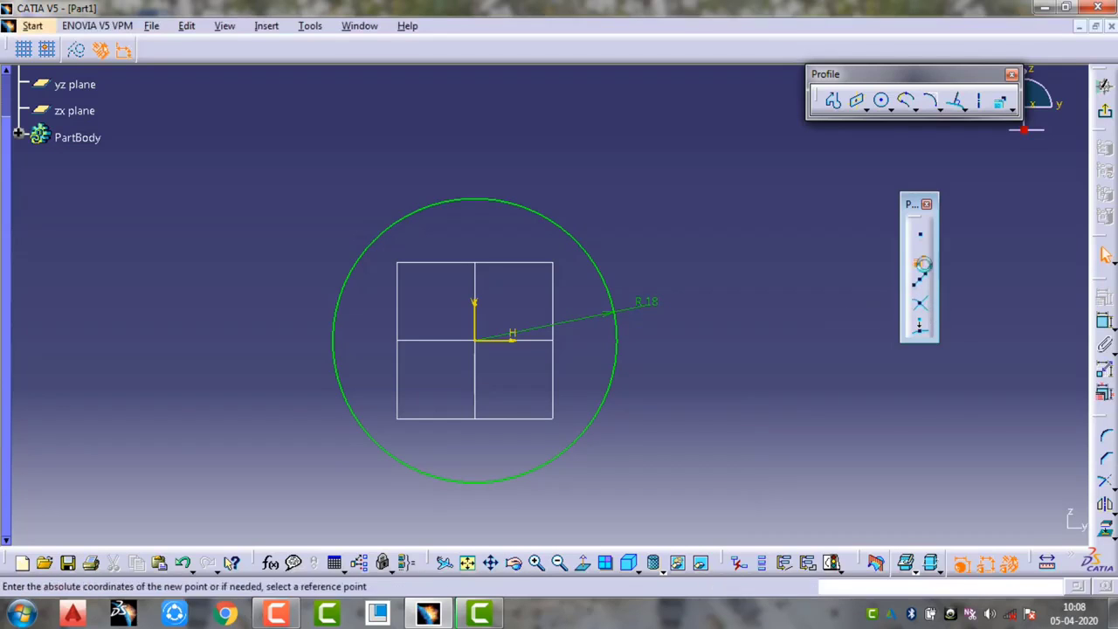
pyautogui.click(996, 439)
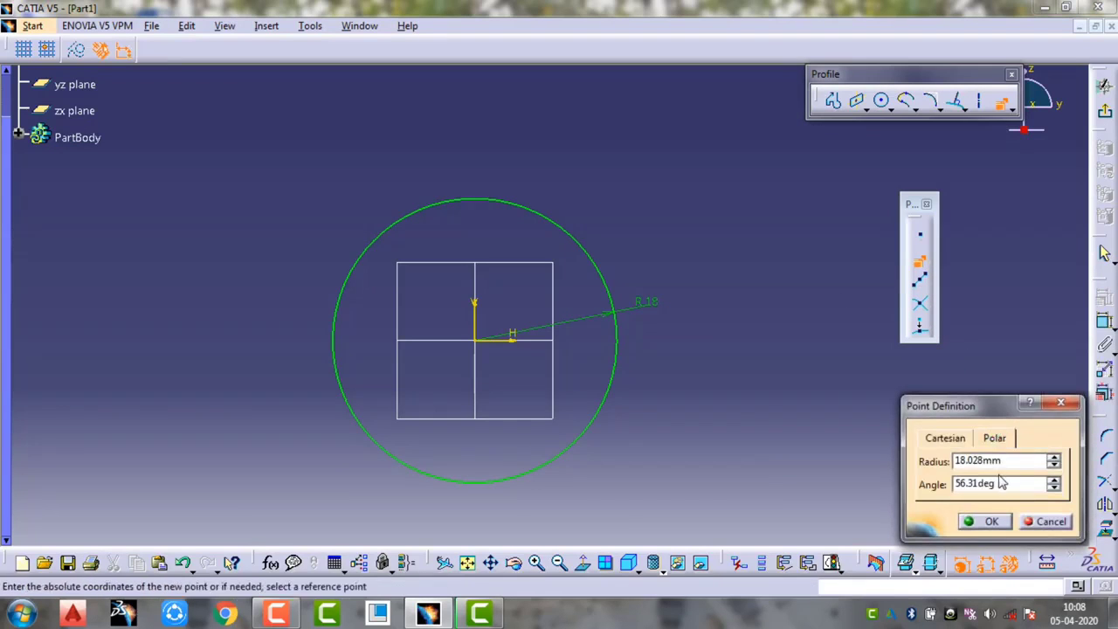
pyautogui.doubleClick(1004, 463)
pyautogui.write('18')
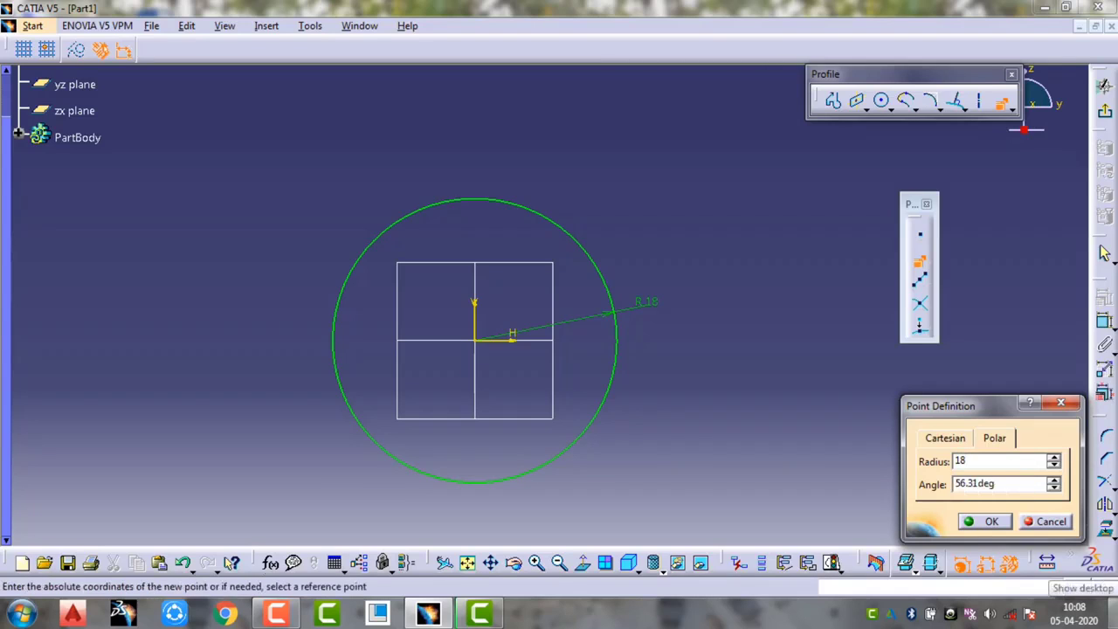
pyautogui.click(1003, 482)
pyautogui.doubleClick(1004, 484)
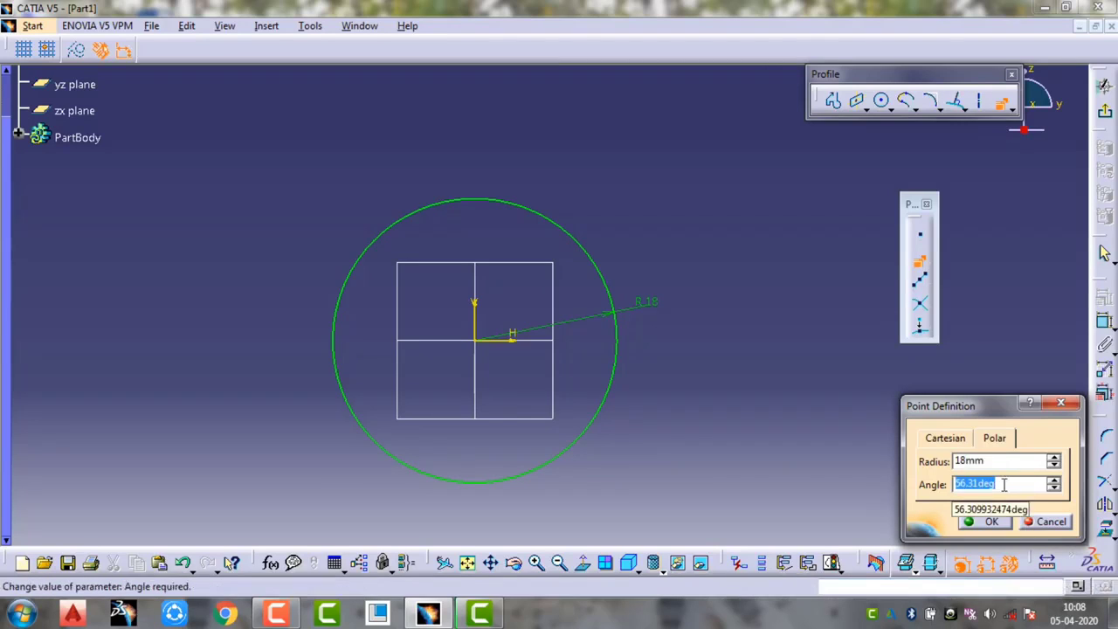
pyautogui.write('45')
pyautogui.press('Return')
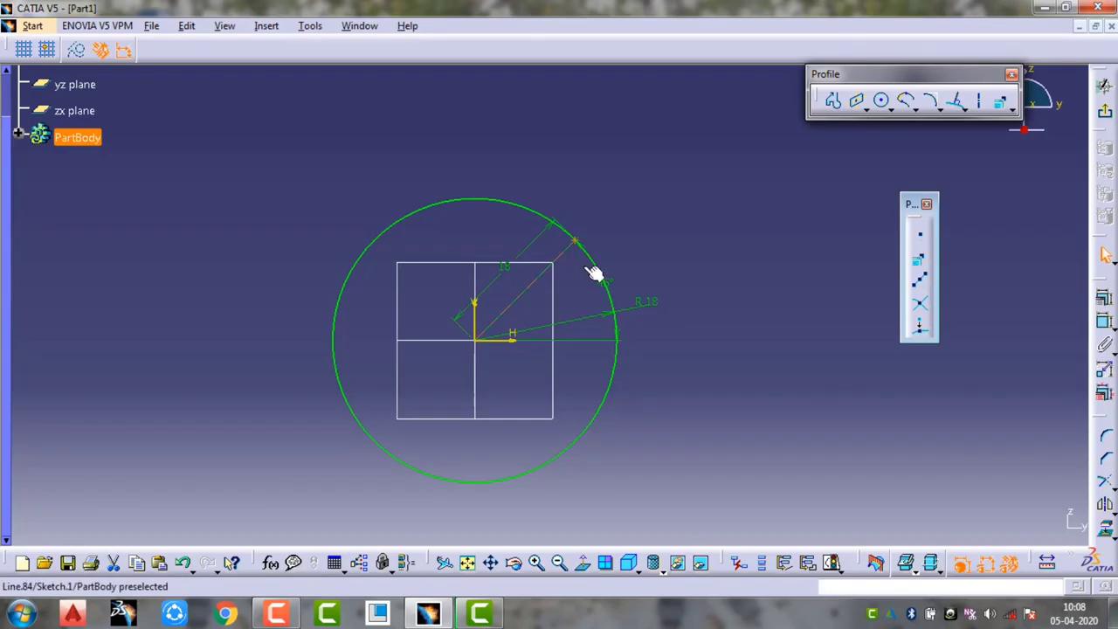
pyautogui.click(649, 256)
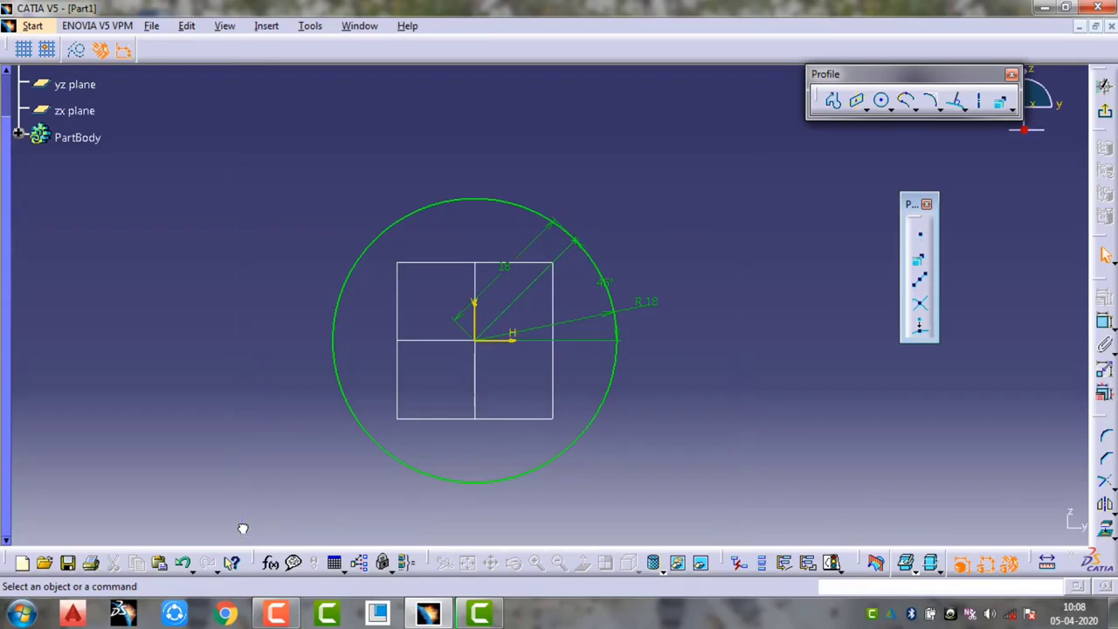
# Delete all sketch geometry, and undo back to the circle with only its radius dimension
pyautogui.hotkey('ctrl', 'a')
pyautogui.press('Delete')
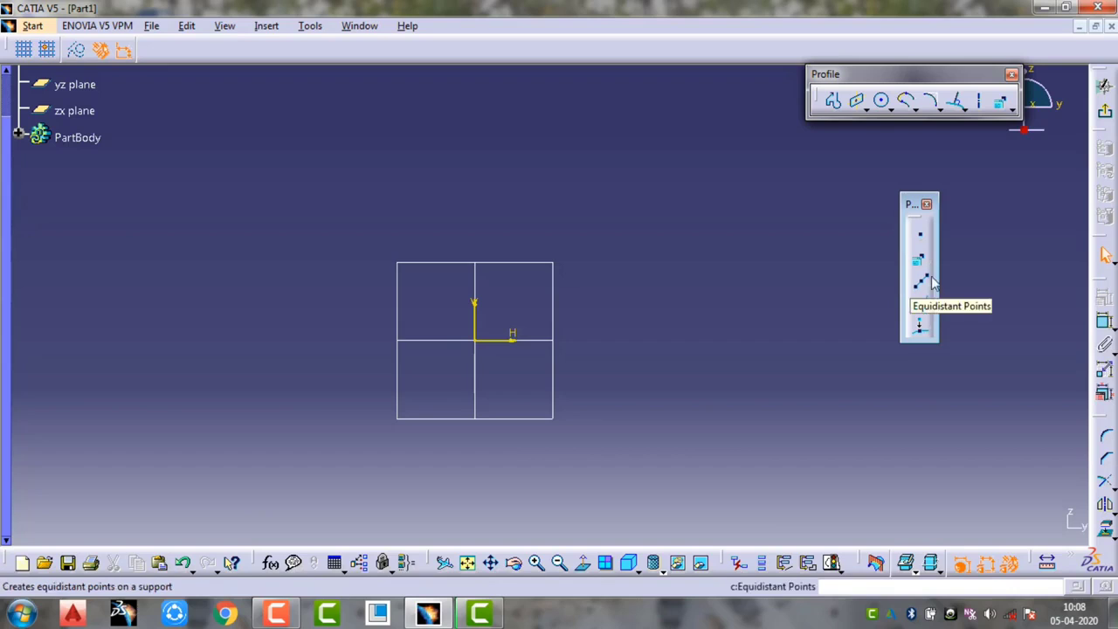
pyautogui.hotkey('ctrl', 'z')
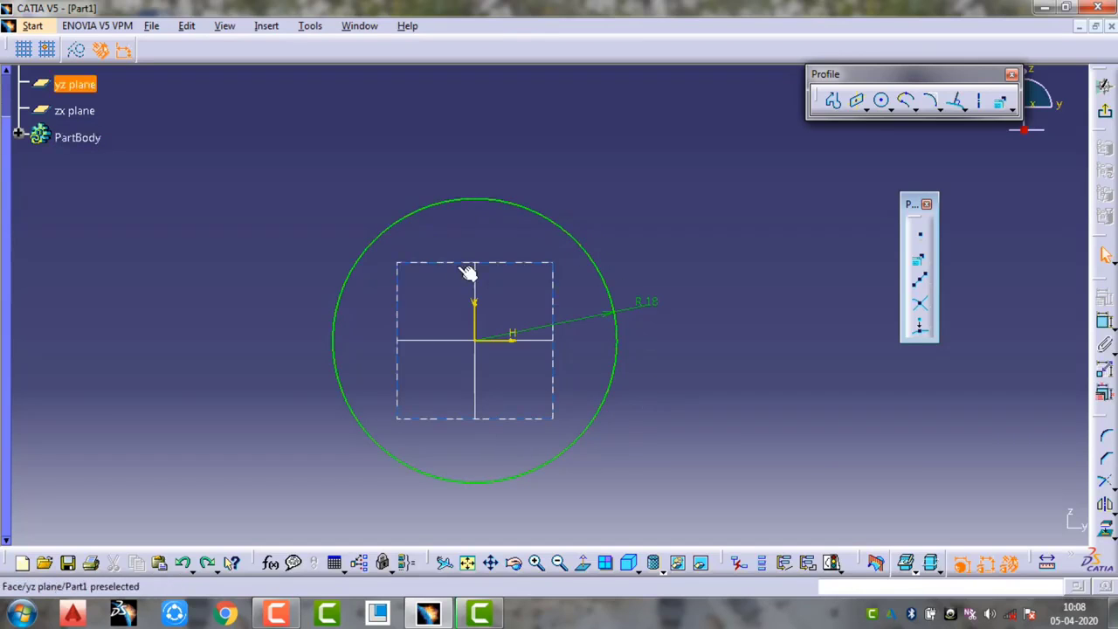
# Create 12 equidistant points around the circle, and undo them
pyautogui.click(924, 288)
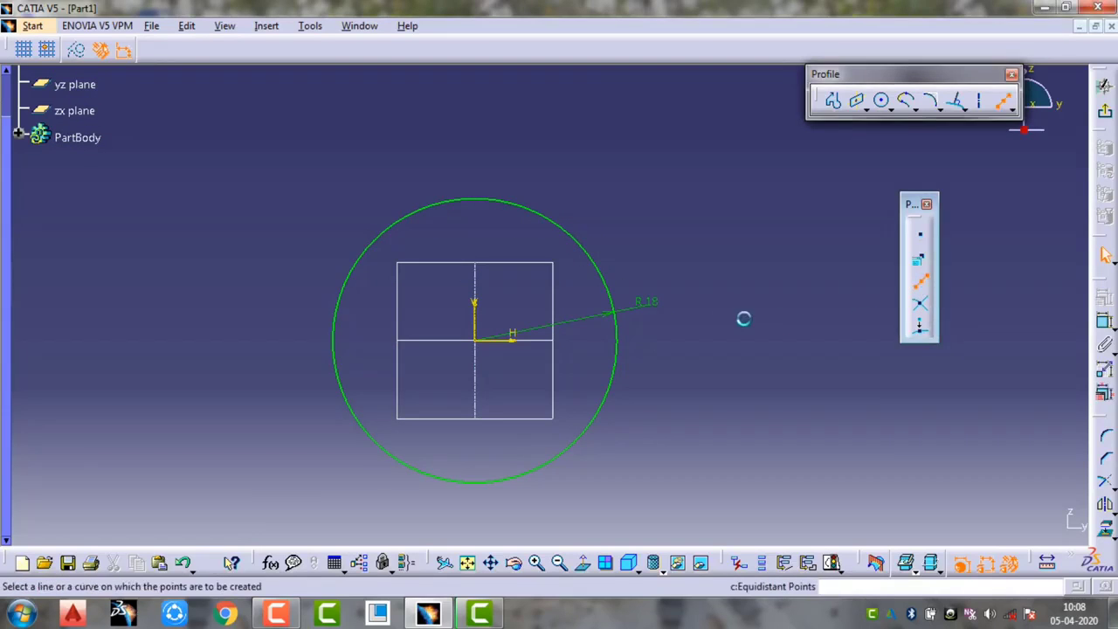
pyautogui.click(603, 271)
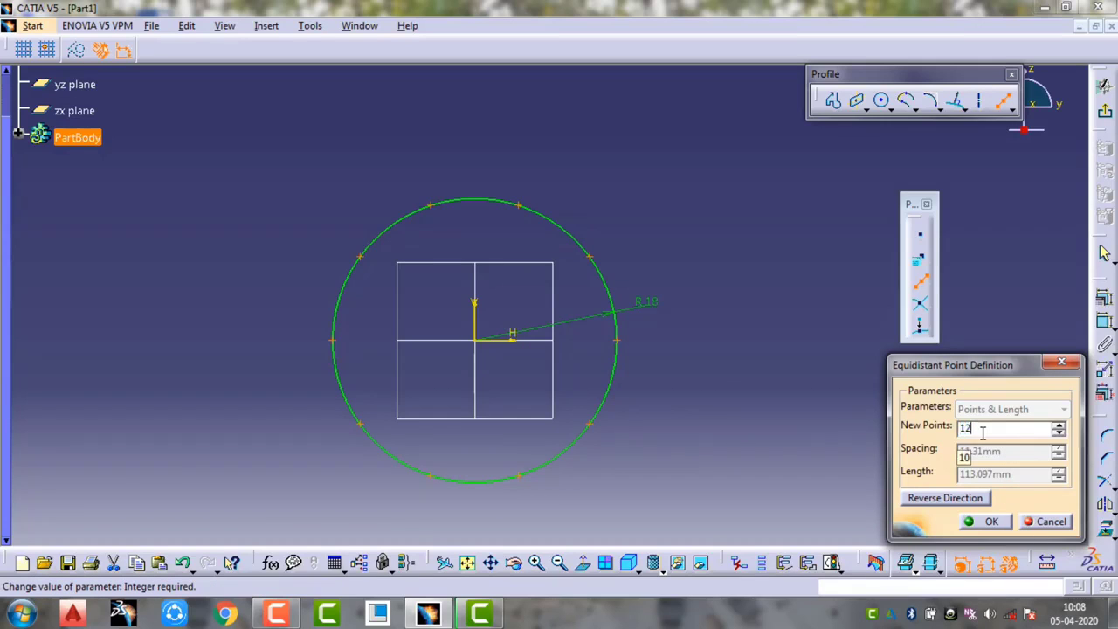
pyautogui.click(993, 522)
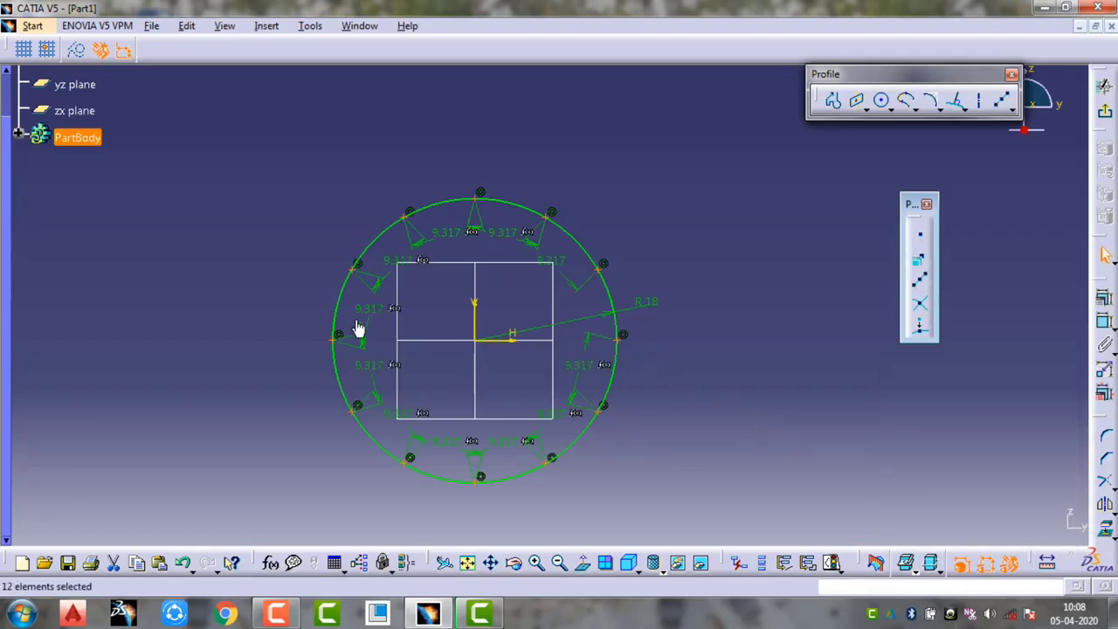
pyautogui.click(778, 380)
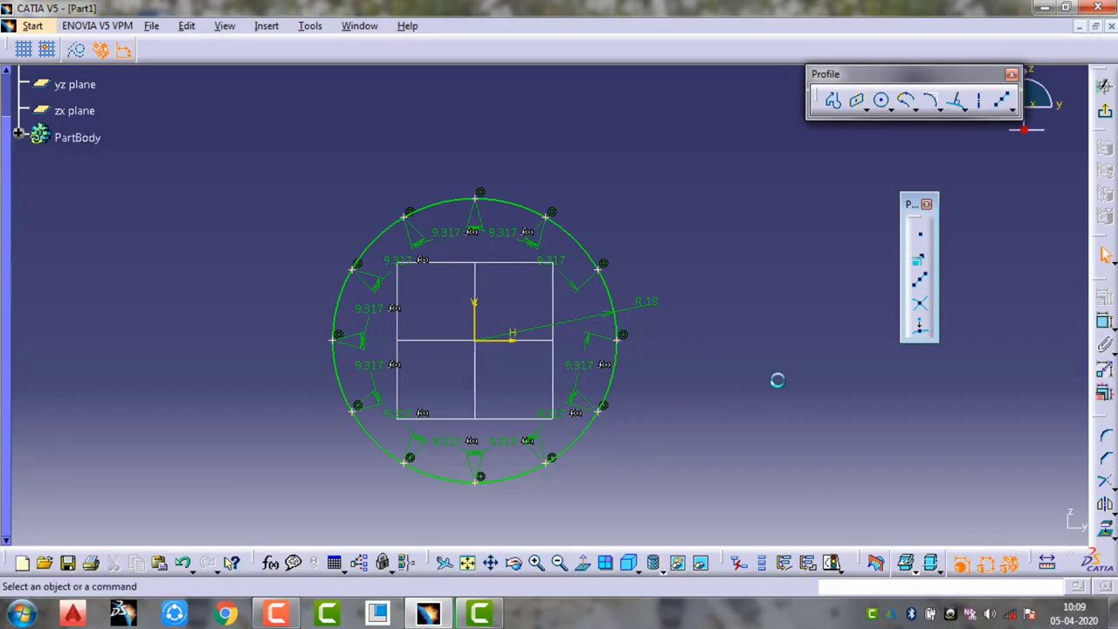
pyautogui.hotkey('ctrl', 'z')
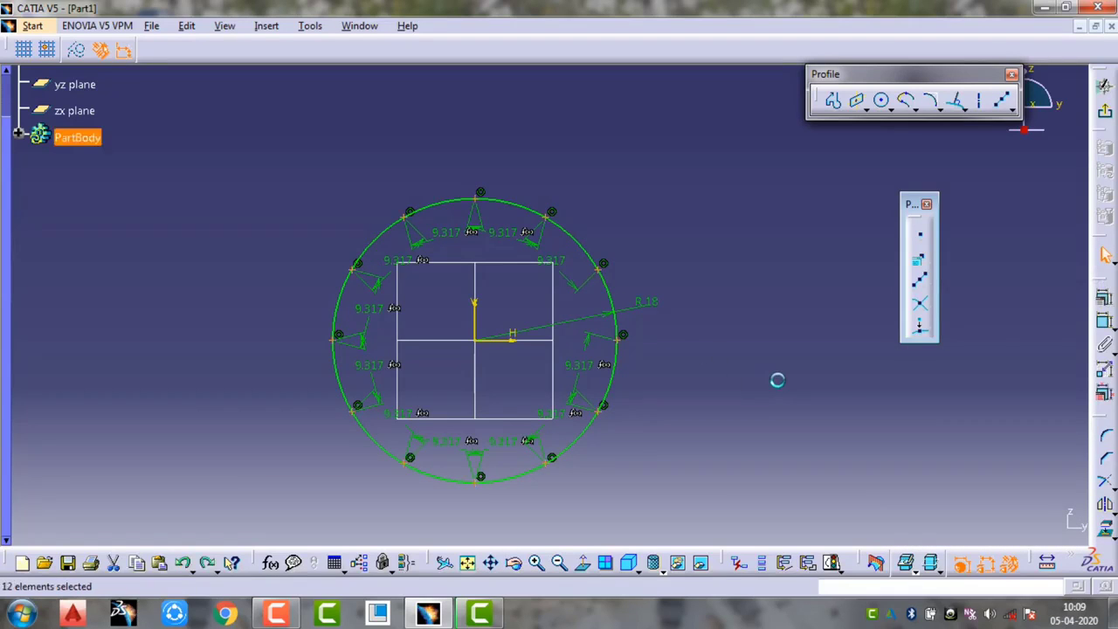
pyautogui.hotkey('ctrl', 'z')
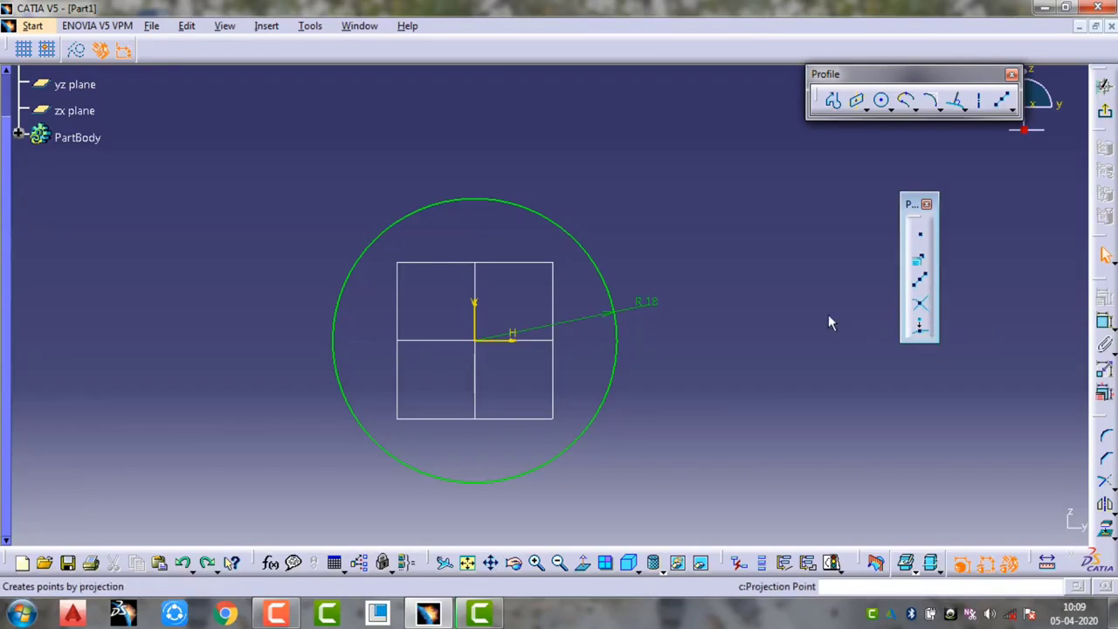
# Draw a sloping line from outside the circle's upper right, crossing the circle and ending inside it below the horizontal axis
pyautogui.click(963, 109)
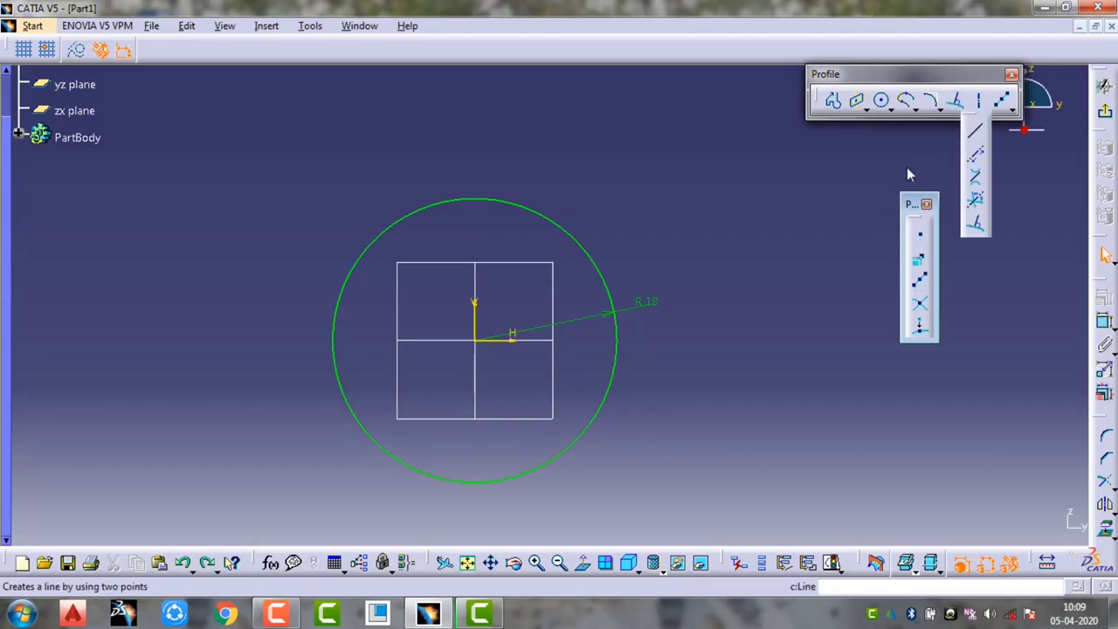
pyautogui.click(681, 192)
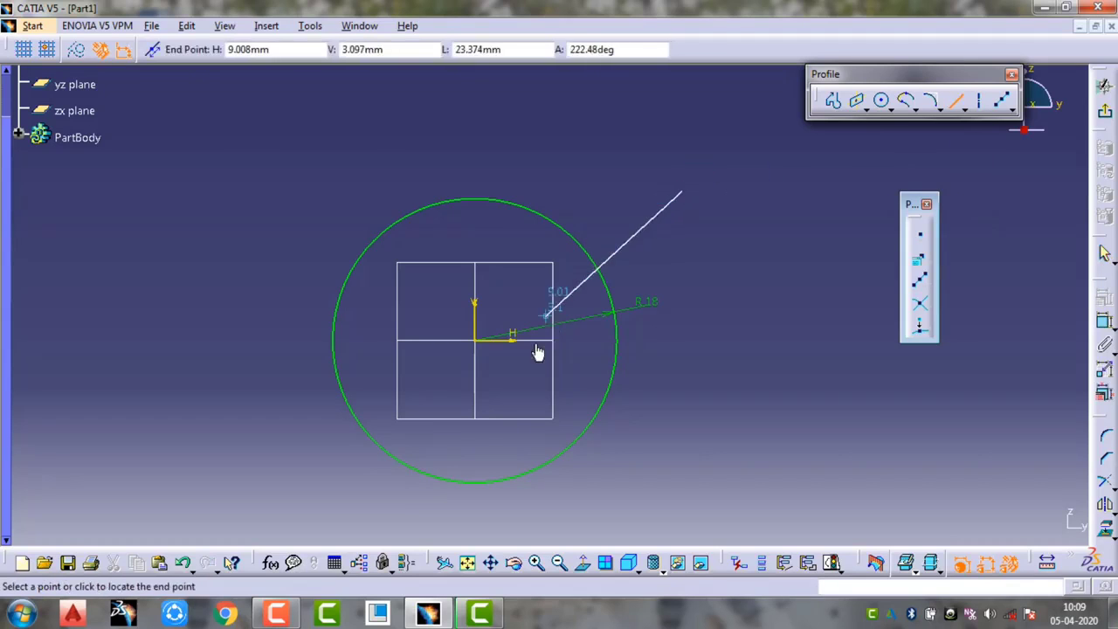
pyautogui.click(500, 398)
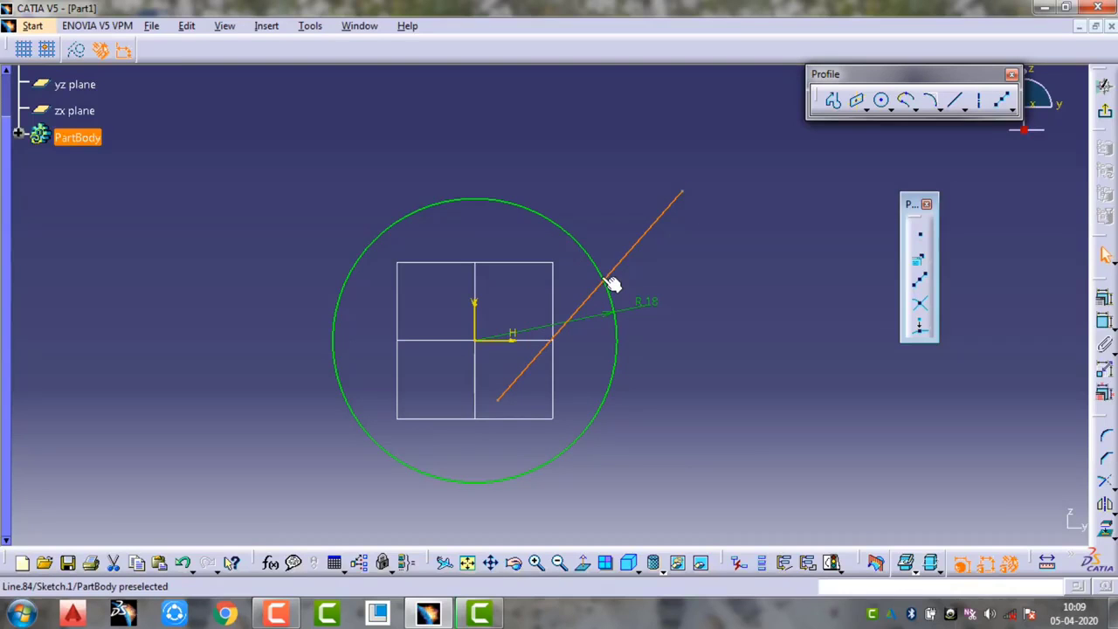
pyautogui.click(666, 279)
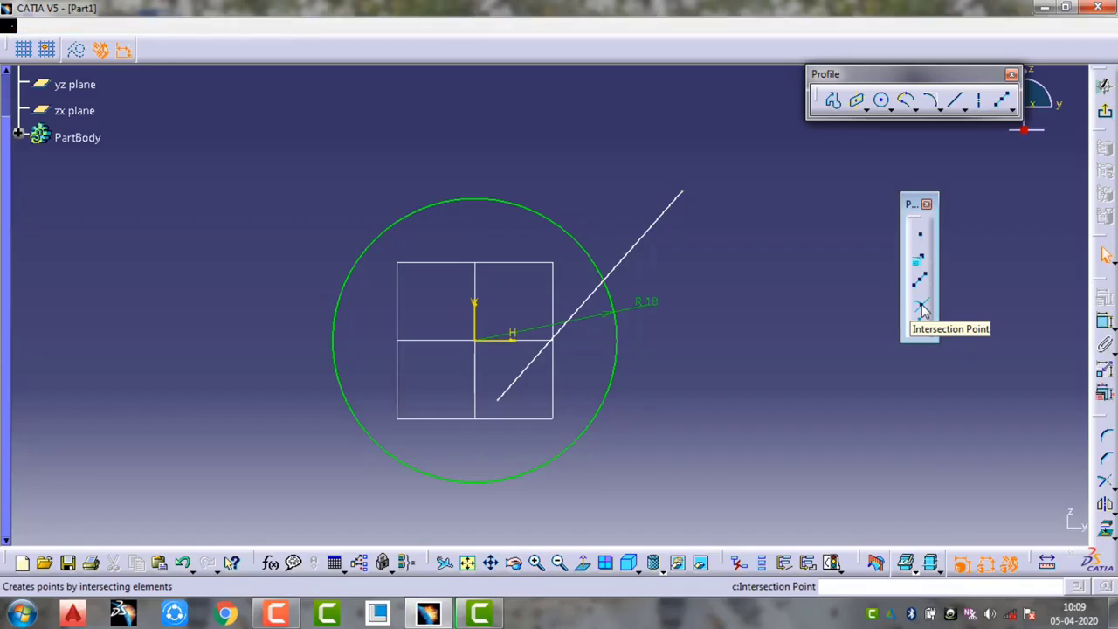
# Create intersection points between the circle and the sloping line
pyautogui.click(922, 308)
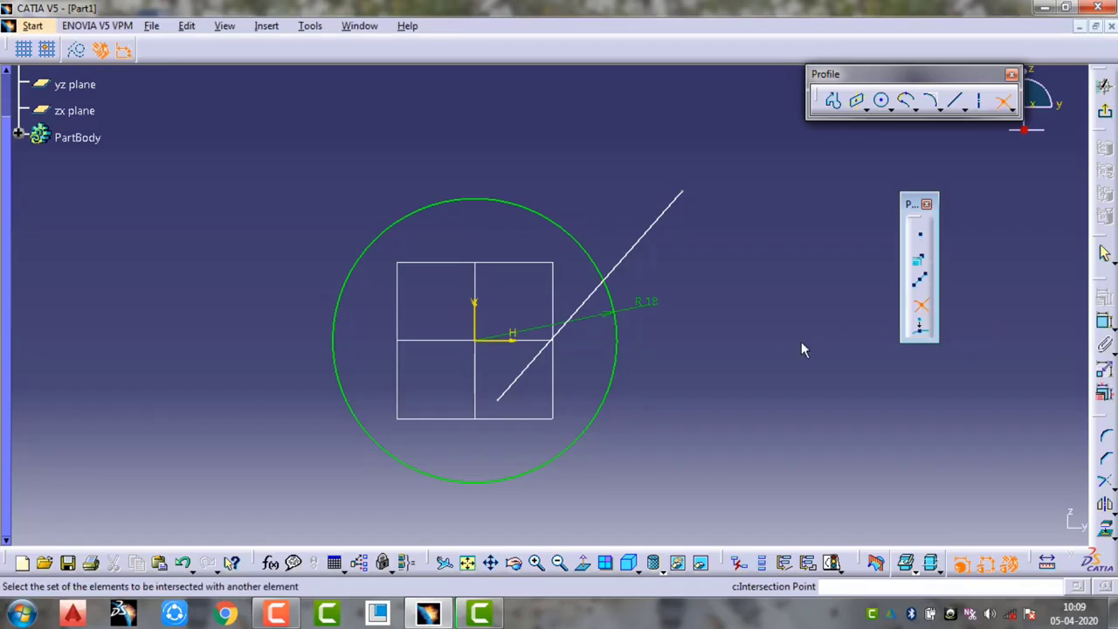
pyautogui.click(618, 338)
pyautogui.click(631, 252)
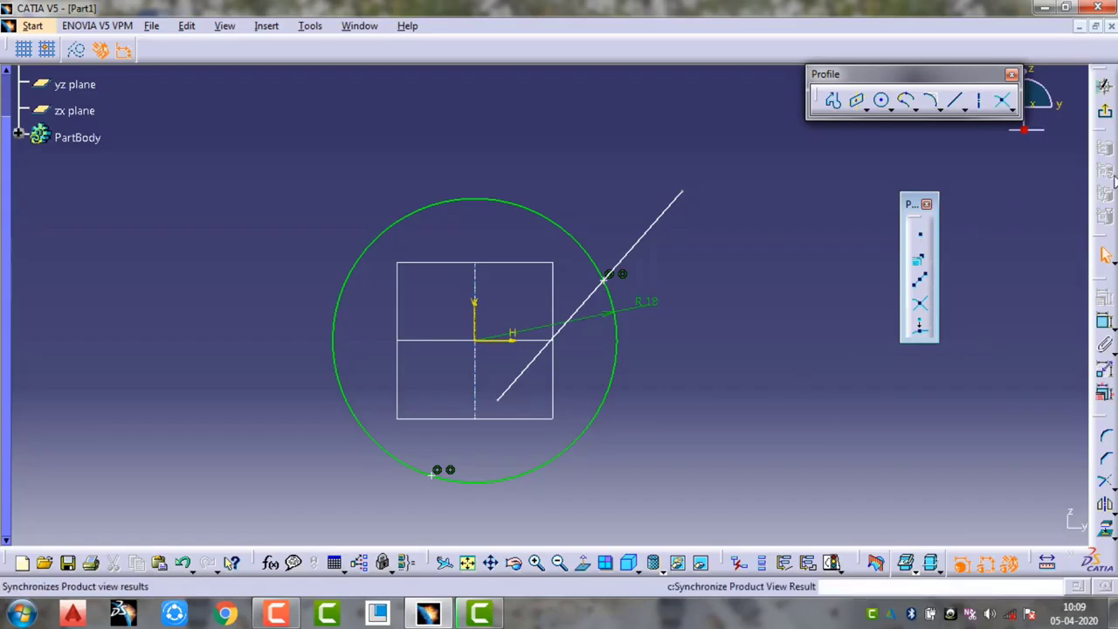
# Place a point above the circle and project it onto the circle as a projection point
pyautogui.click(918, 243)
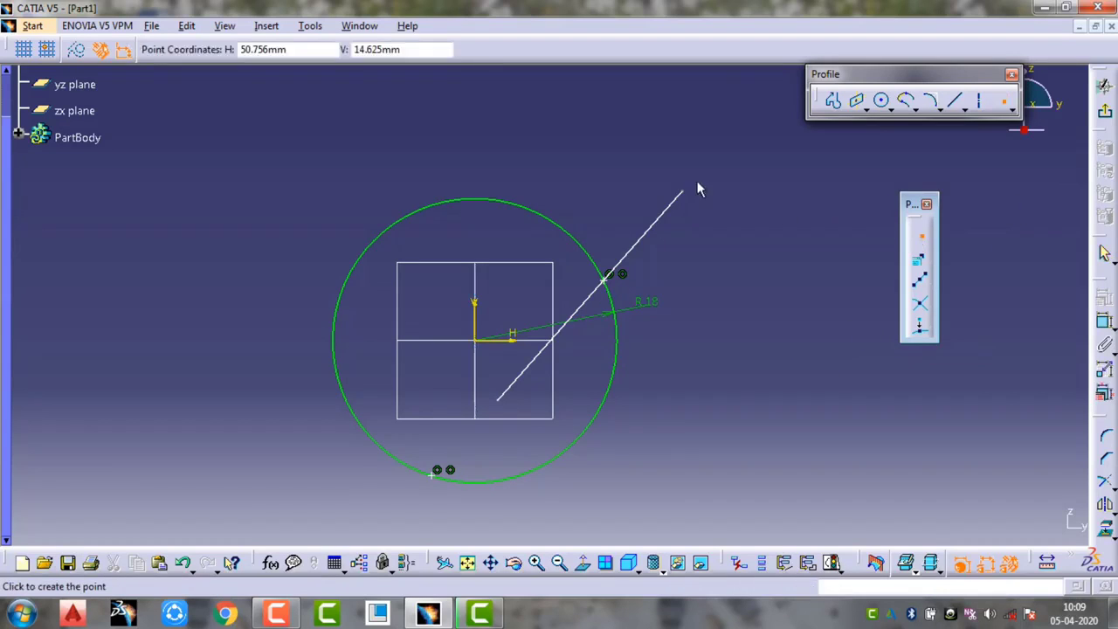
pyautogui.click(573, 134)
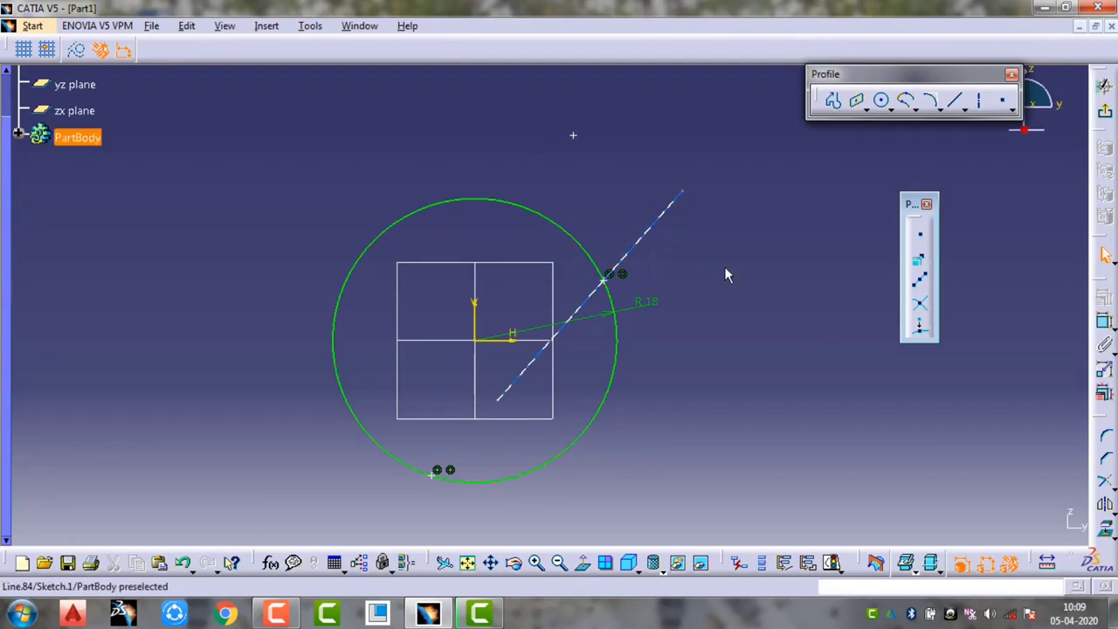
pyautogui.click(921, 330)
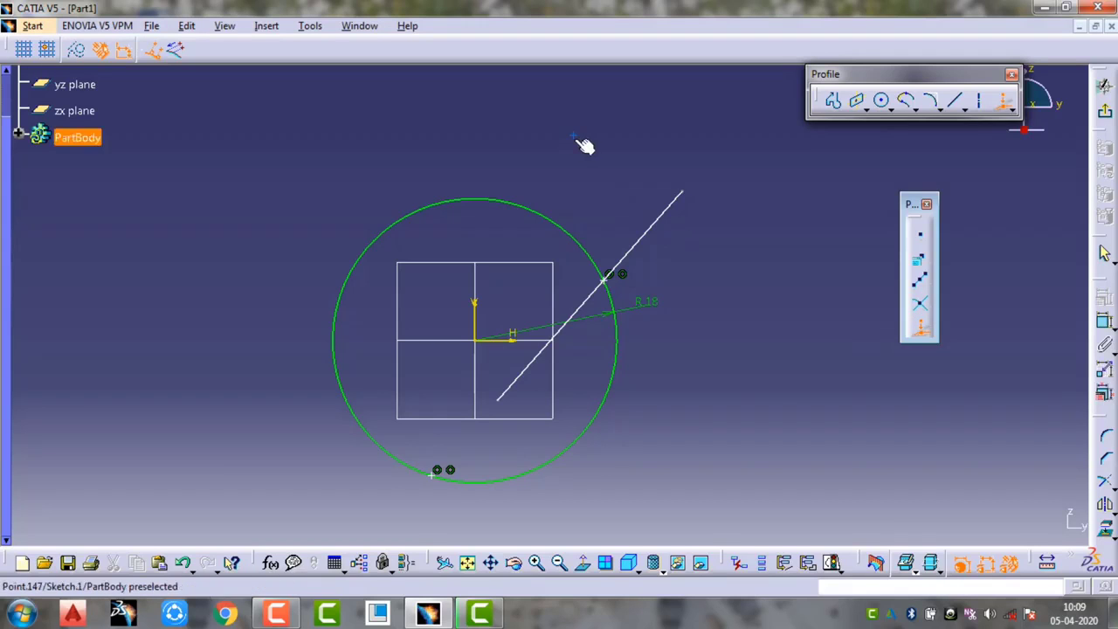
pyautogui.click(573, 137)
pyautogui.click(568, 229)
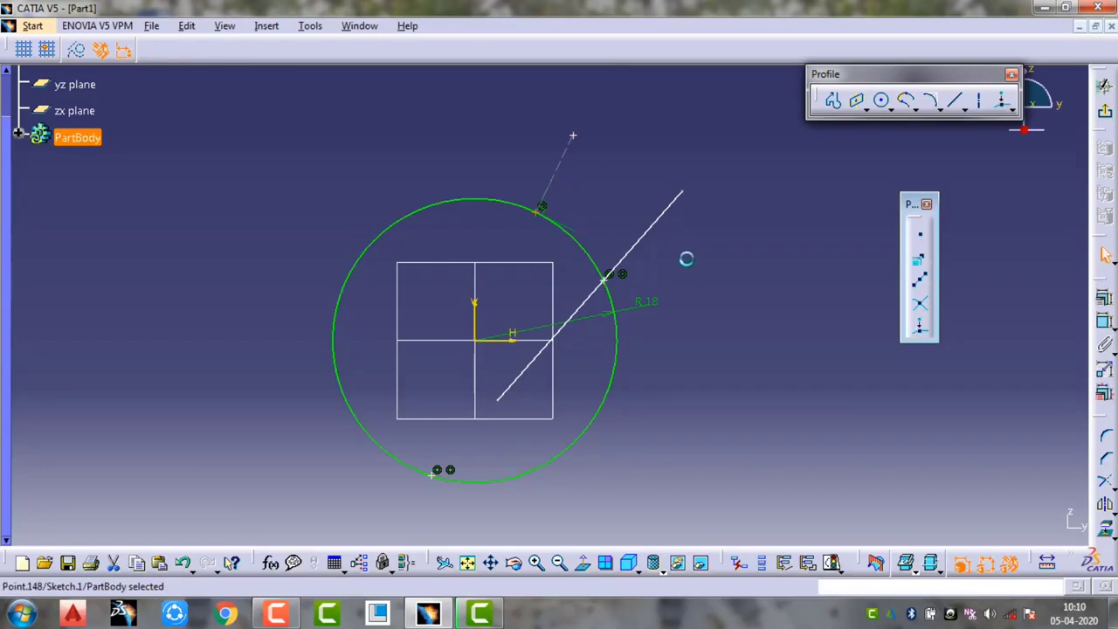
# Project the point above the circle onto the sloping line
pyautogui.click(924, 333)
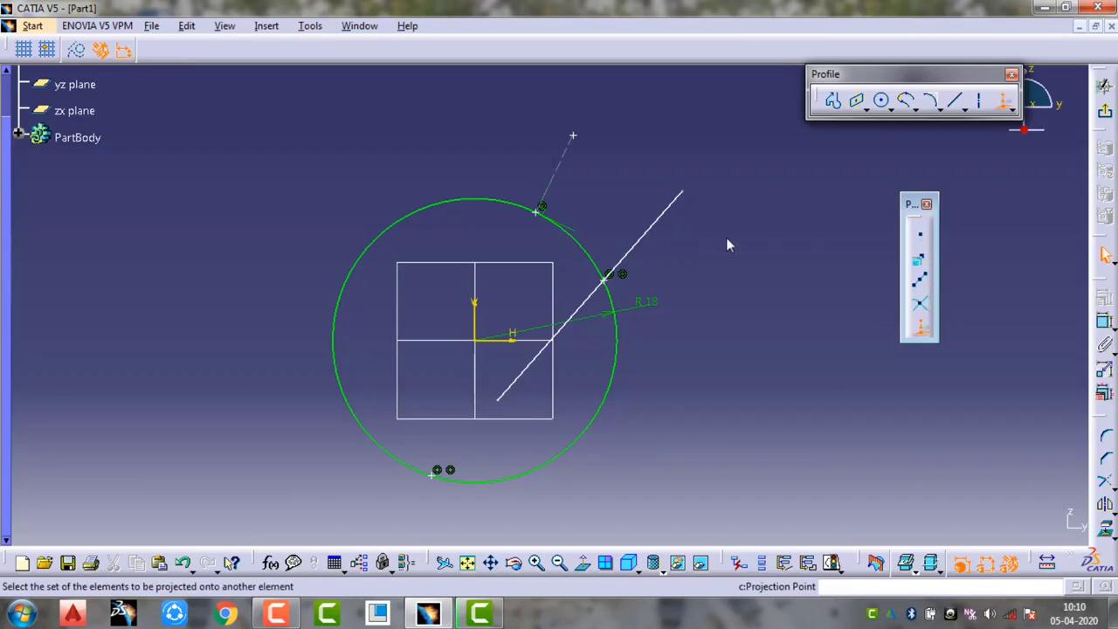
pyautogui.click(574, 136)
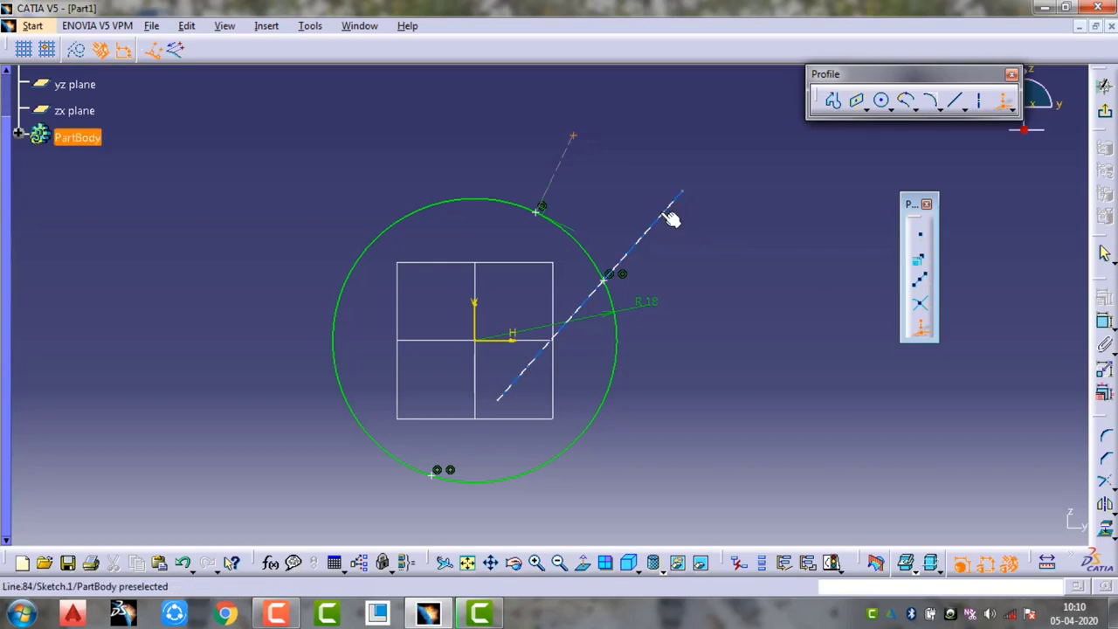
pyautogui.click(666, 218)
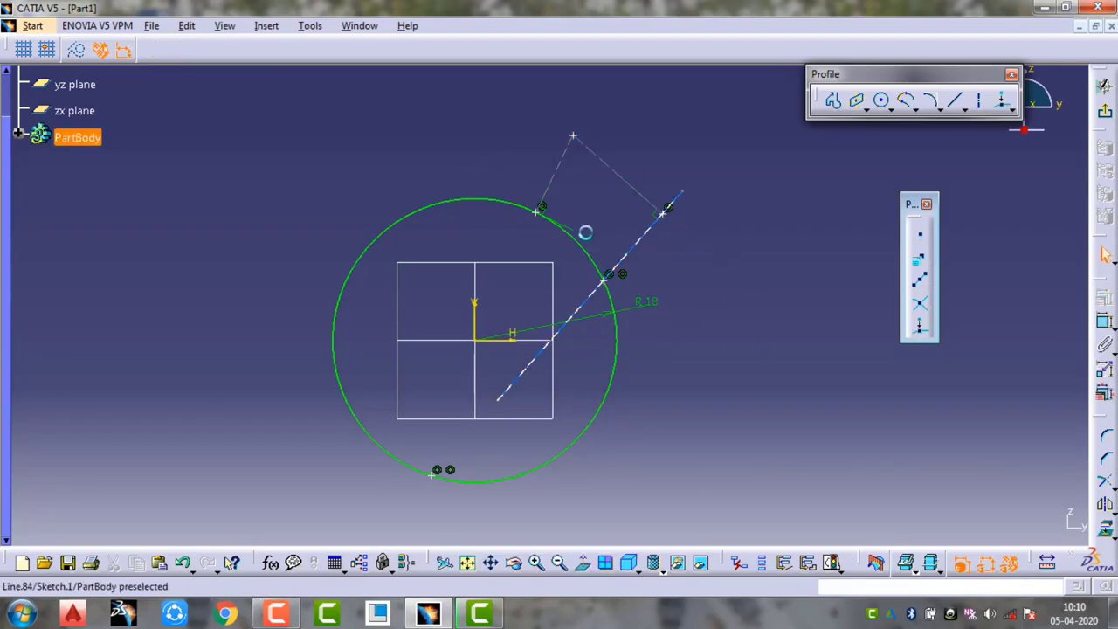
# Put away the floating Point tool palette and reposition the Profile palette just below the compass
pyautogui.click(1010, 110)
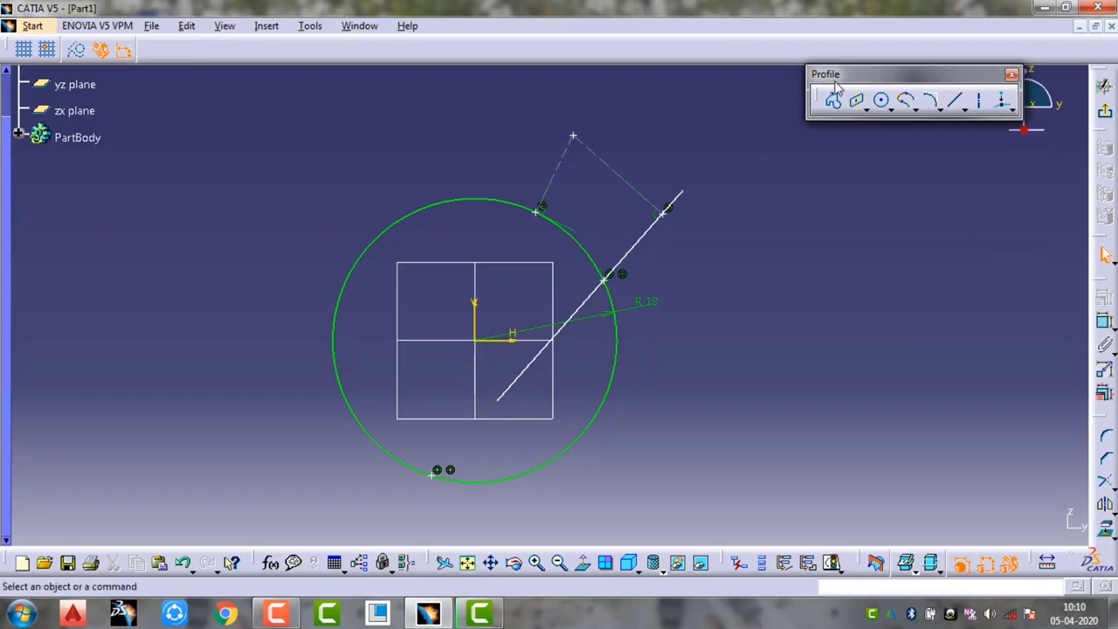
pyautogui.moveTo(844, 86); pyautogui.dragTo(844, 284)
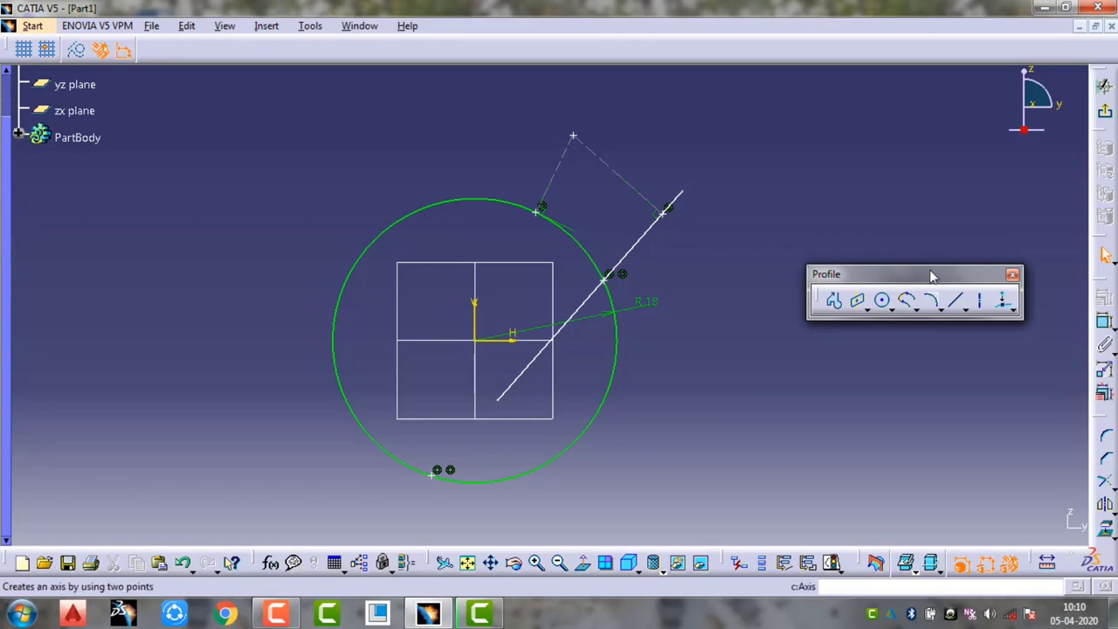
pyautogui.moveTo(933, 279); pyautogui.dragTo(942, 151)
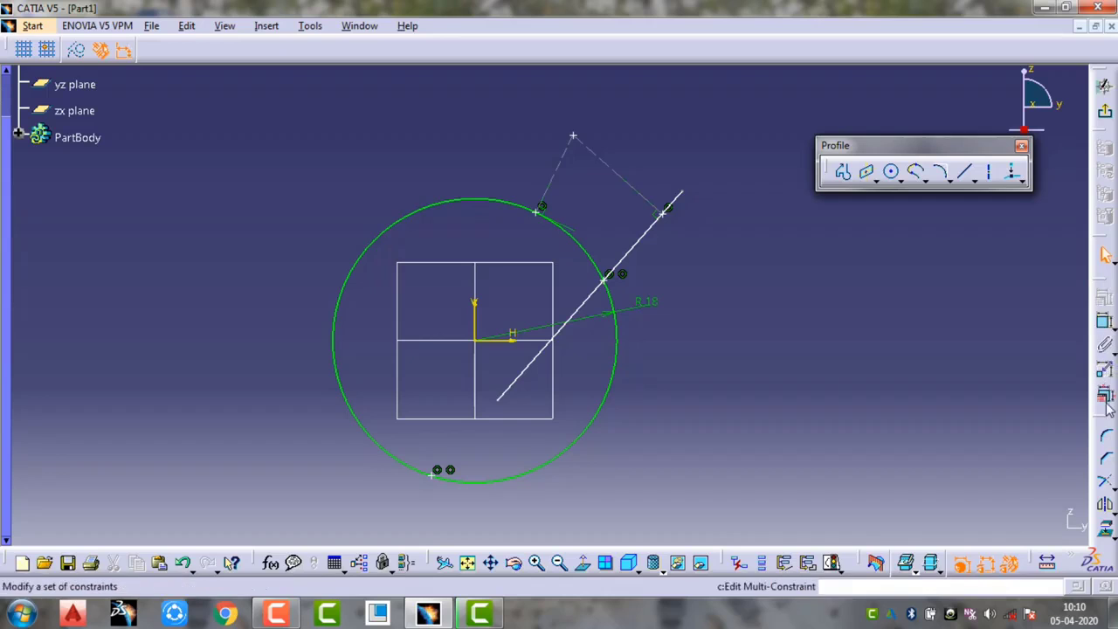
pyautogui.moveTo(1106, 423); pyautogui.dragTo(952, 311)
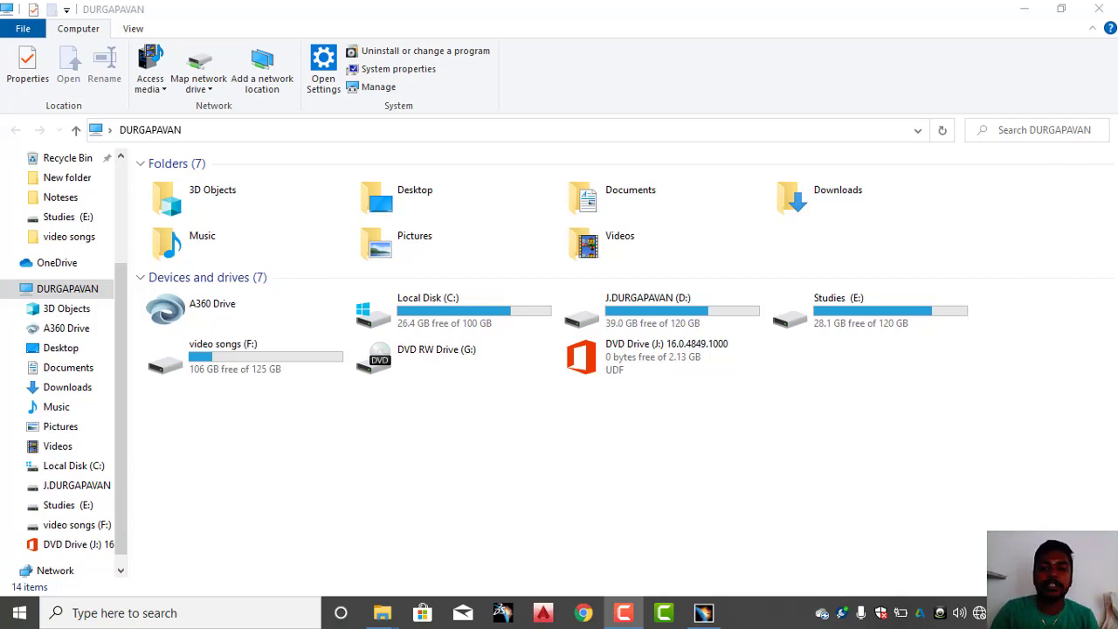
# In File Explorer, open the PDF "Catia v5 notes cadpoint...tut" from the studies\Noteses folder on drive E
pyautogui.doubleClick(906, 325)
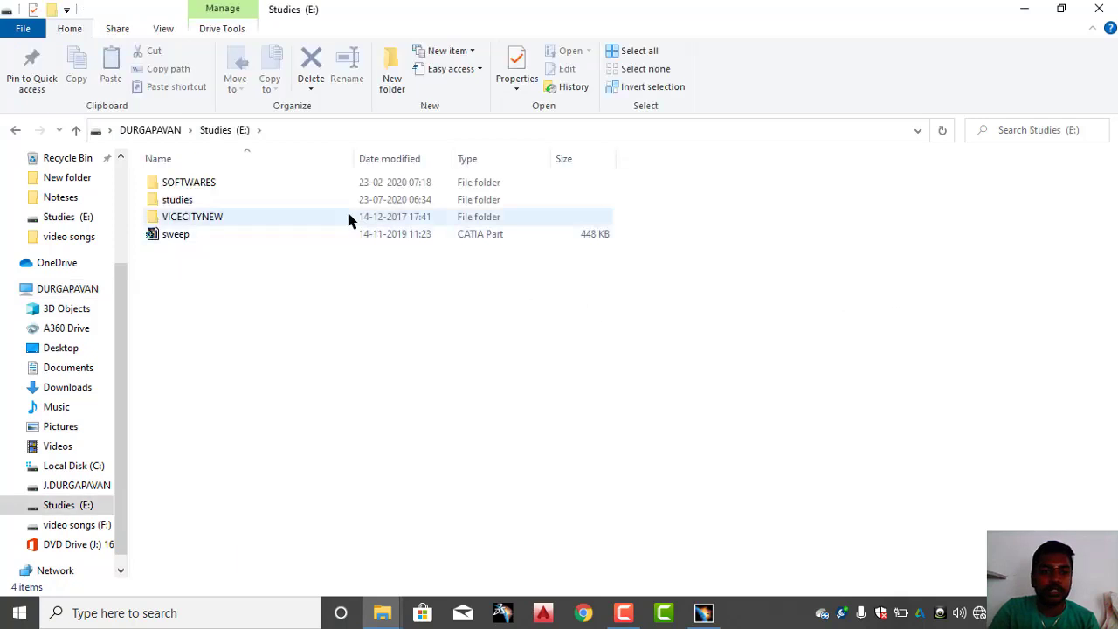
pyautogui.click(340, 199)
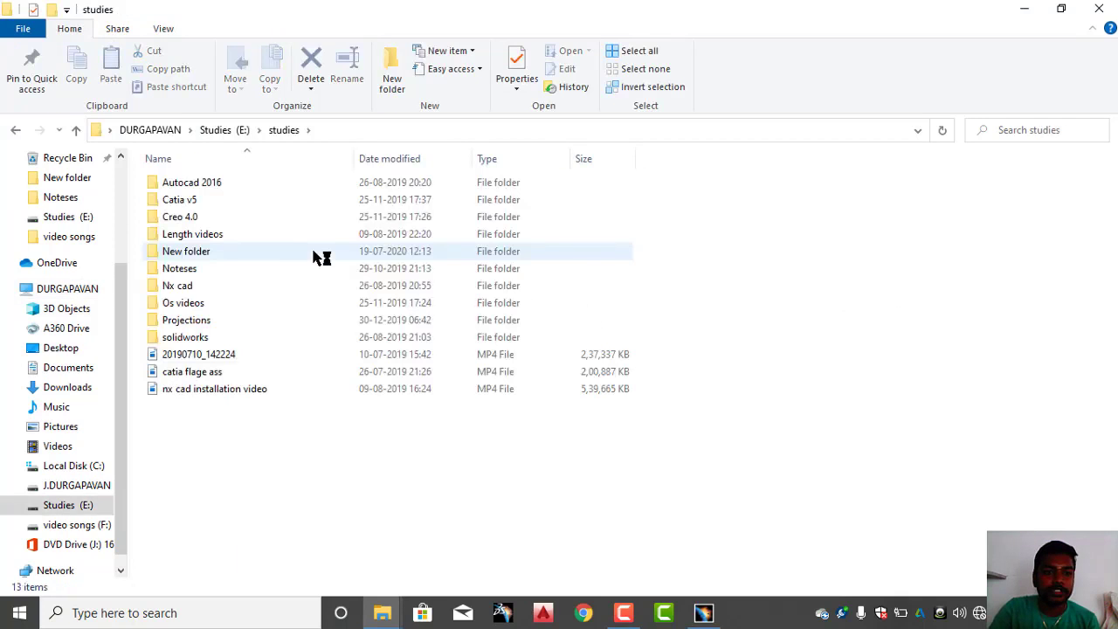
pyautogui.doubleClick(254, 270)
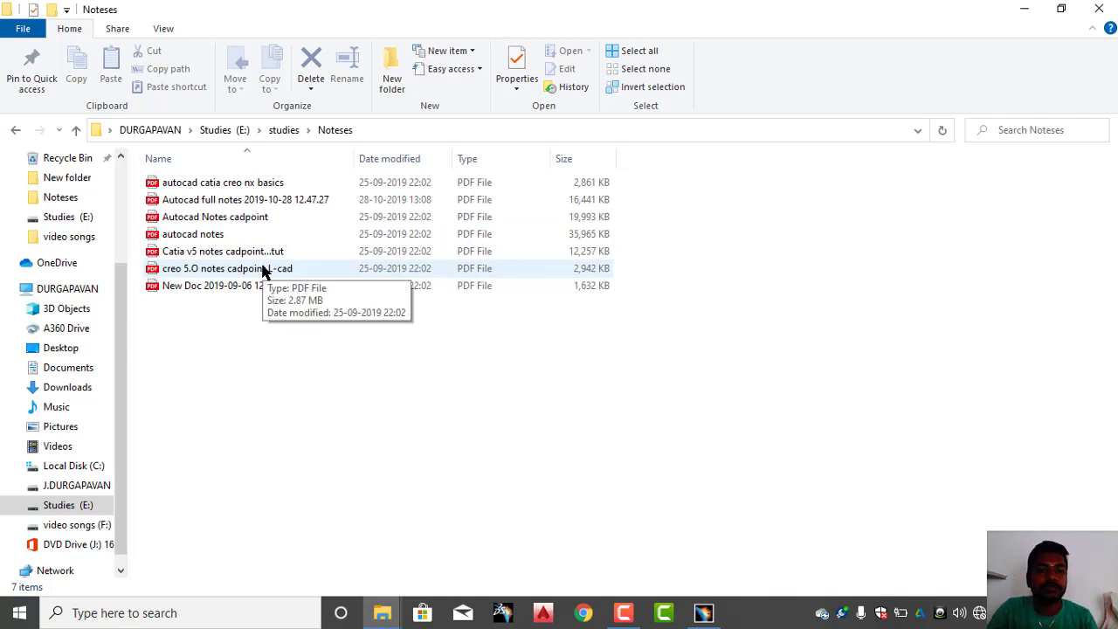
pyautogui.click(262, 258)
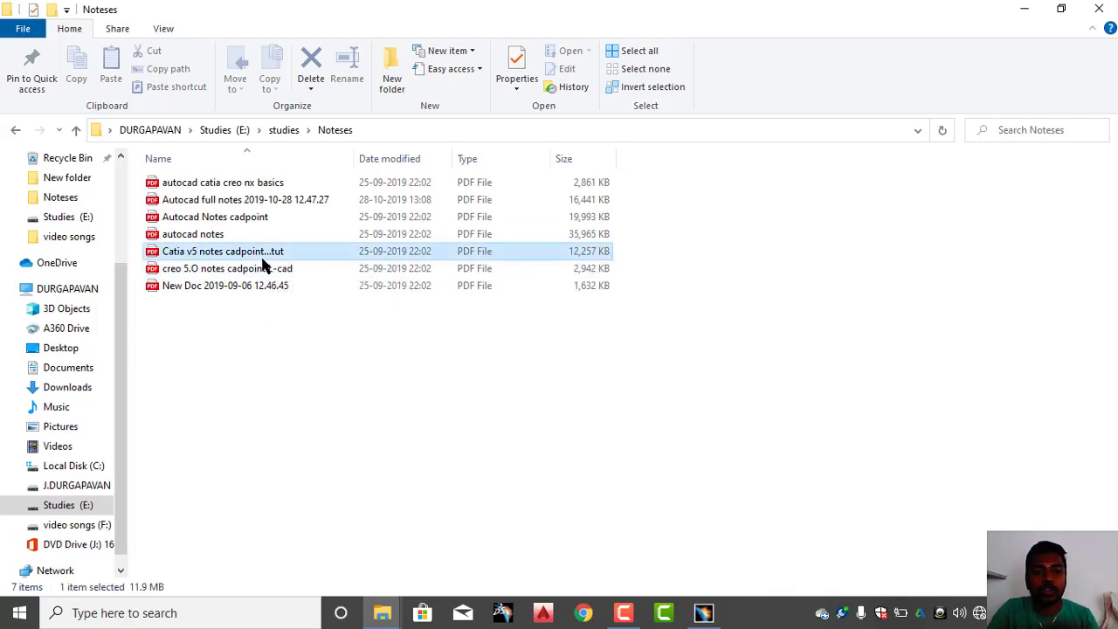
pyautogui.doubleClick(262, 256)
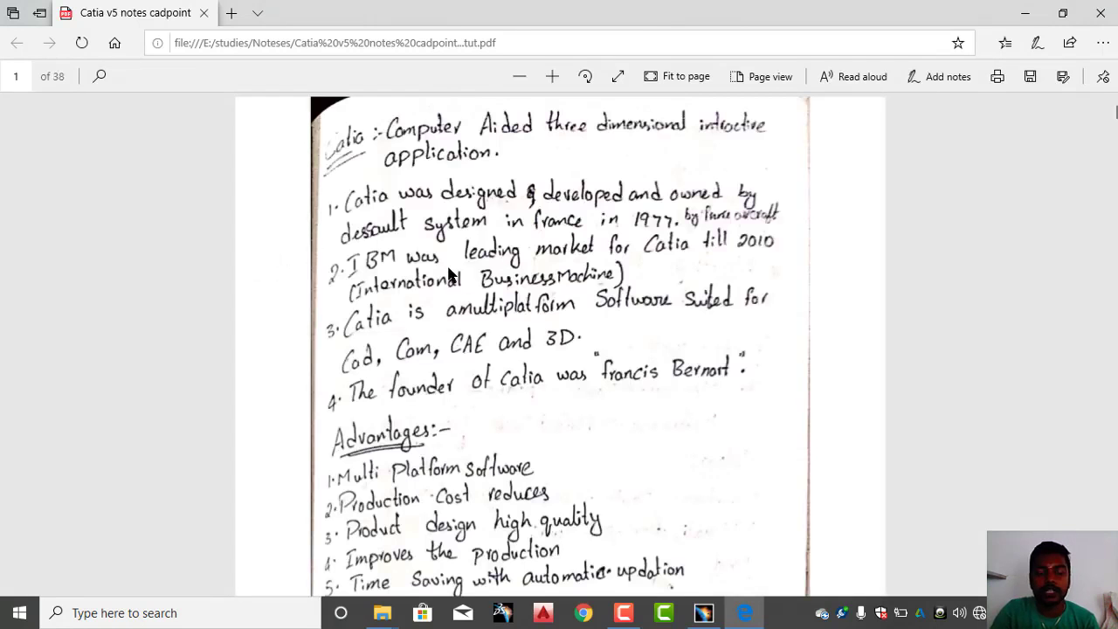
# Look through the handwritten CATIA notes from the introduction past the line, point, corner and constraint pages to the Part section's Pad notes
pyautogui.scroll(-2, 521, 286)
pyautogui.scroll(-20, 520, 280)
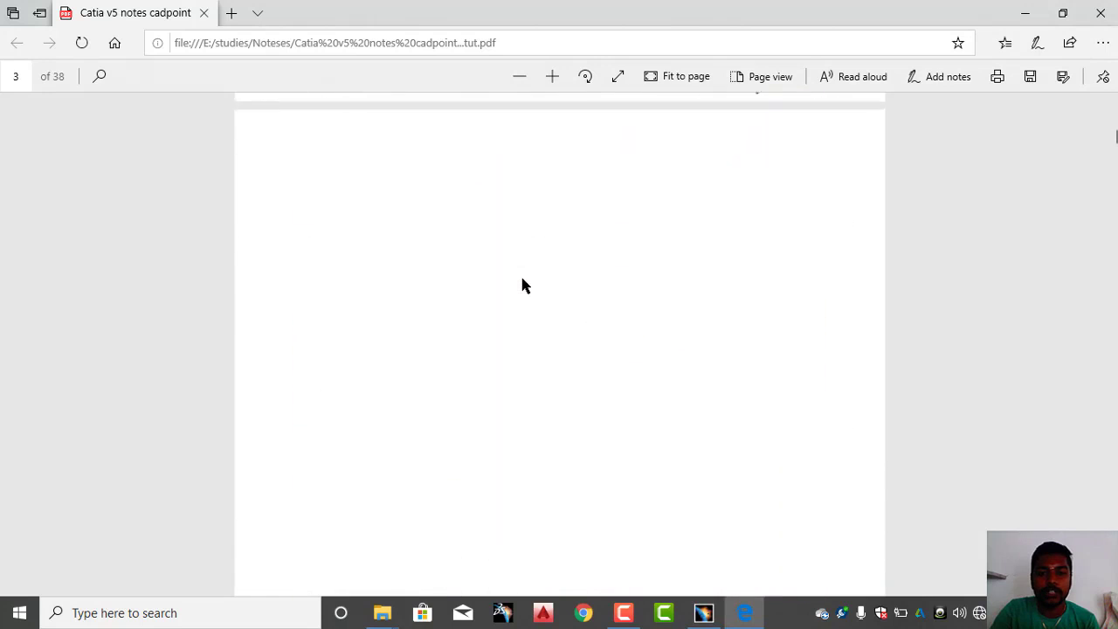
pyautogui.scroll(-8, 522, 285)
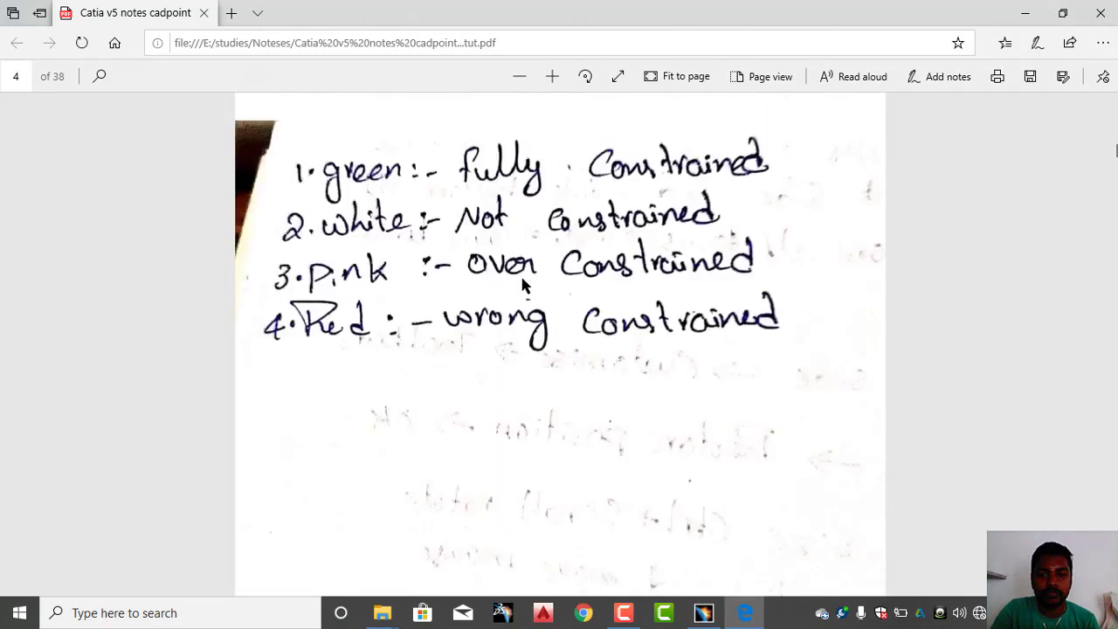
pyautogui.scroll(-15, 522, 286)
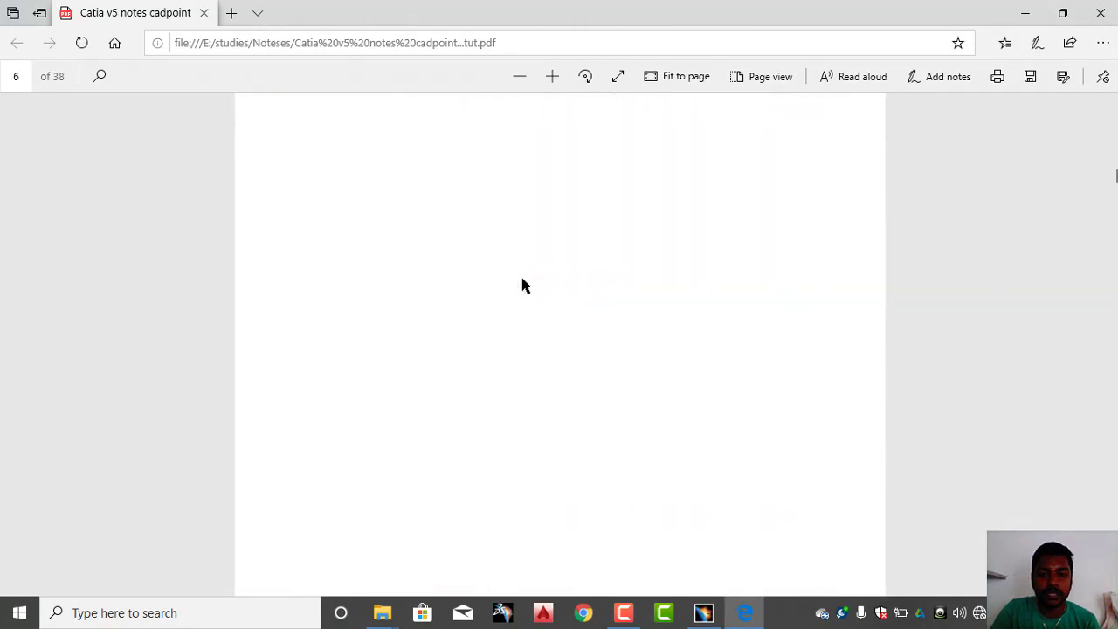
pyautogui.scroll(-10, 522, 286)
pyautogui.scroll(-5, 522, 286)
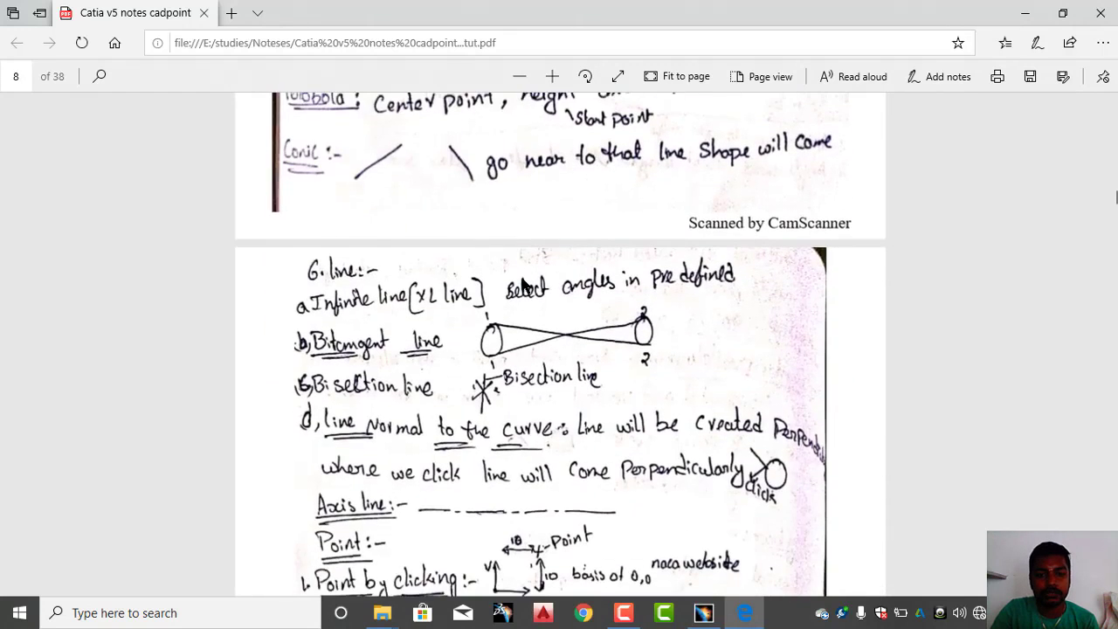
pyautogui.scroll(-10, 522, 285)
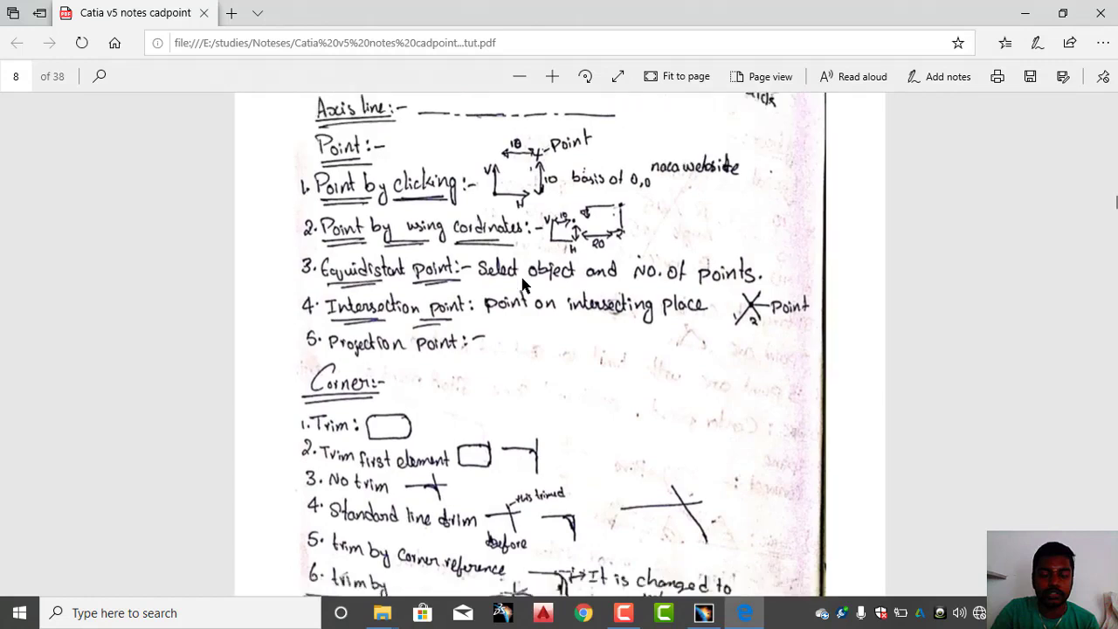
pyautogui.scroll(-15, 524, 286)
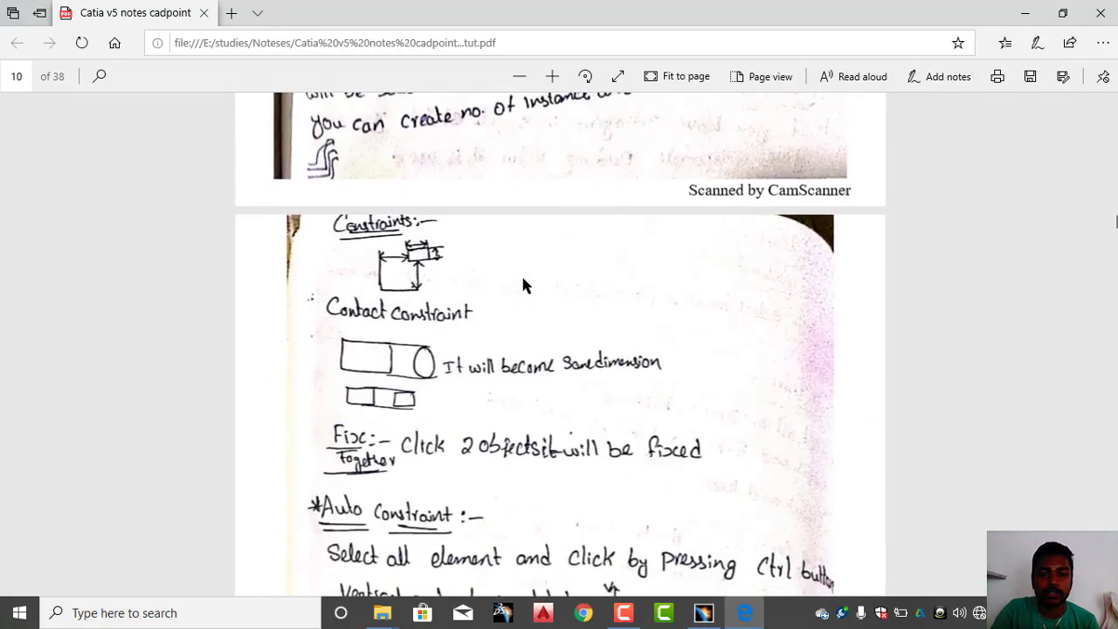
pyautogui.scroll(-1, 524, 286)
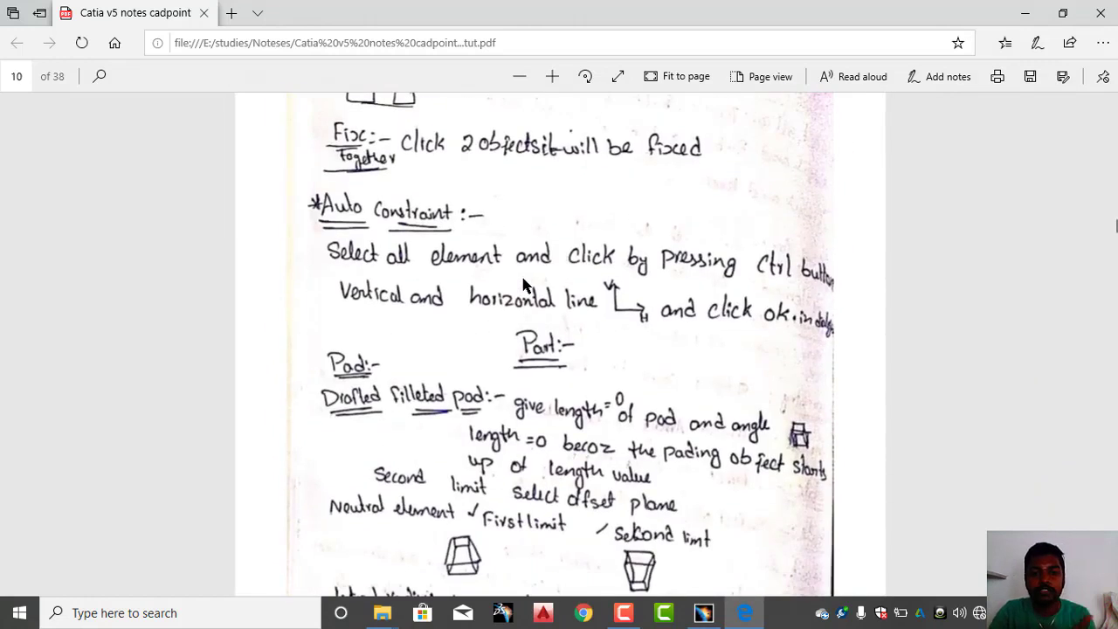
# Skim the part design notes from Drafted Filleted Pad and Multipad through Pocket, Shaft, Groove, Hole and Dressing Features to Shell and Thickness
pyautogui.scroll(-5, 524, 285)
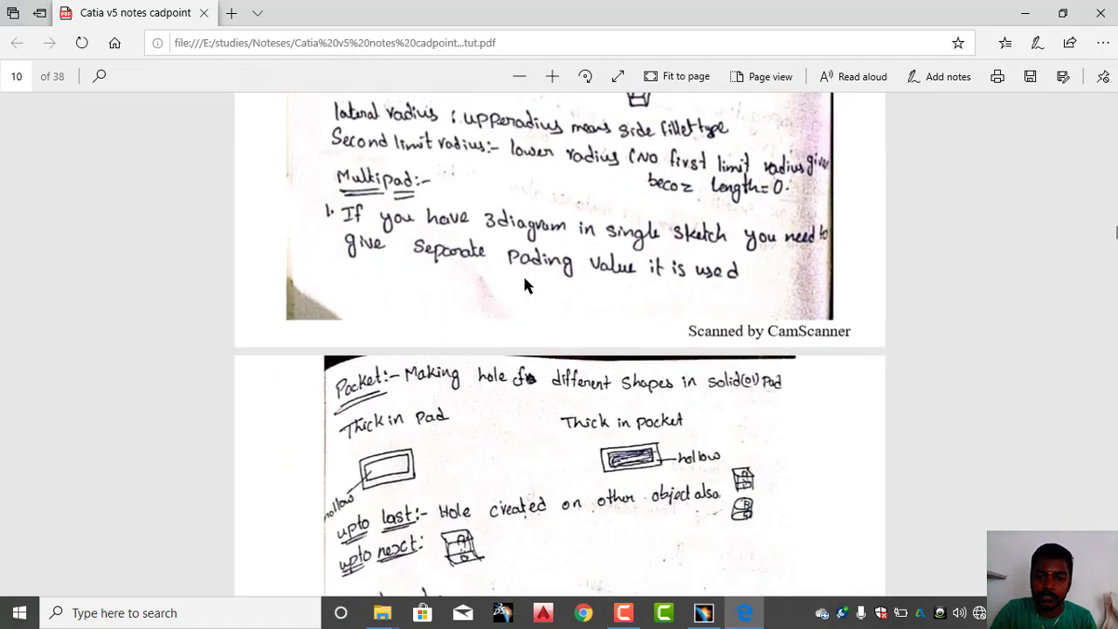
pyautogui.scroll(-3, 524, 286)
pyautogui.scroll(-3, 524, 285)
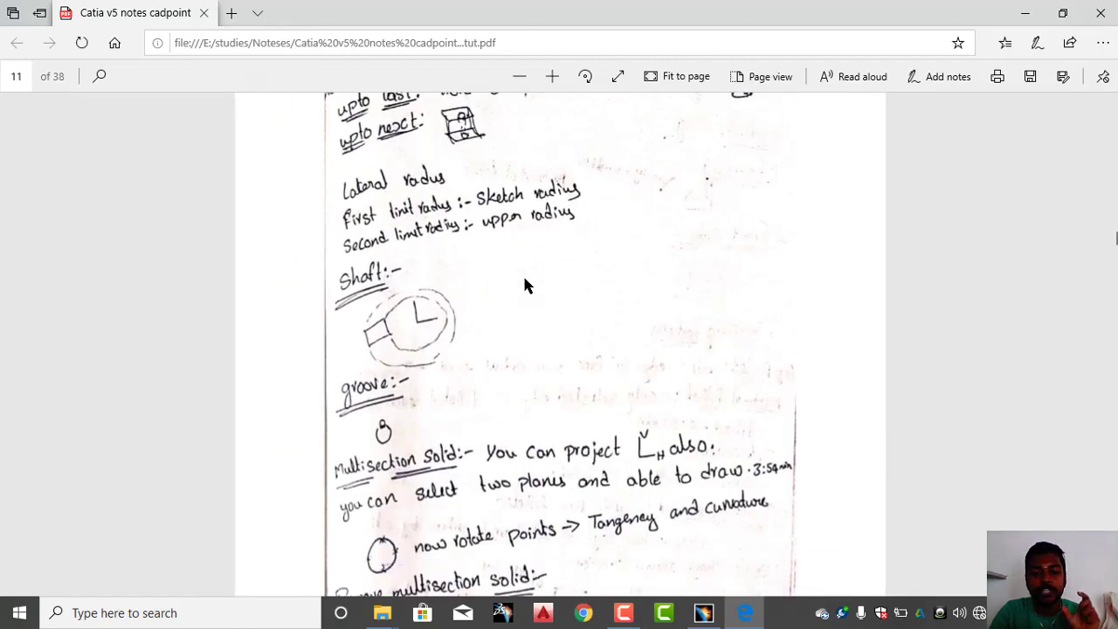
pyautogui.scroll(-6, 524, 285)
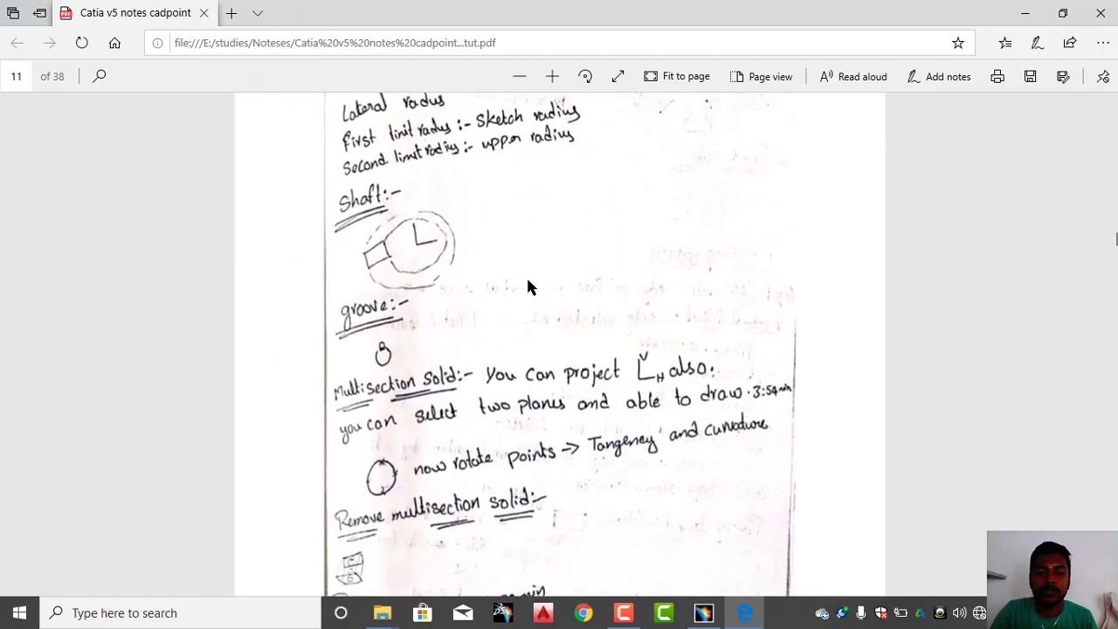
pyautogui.scroll(-10, 527, 286)
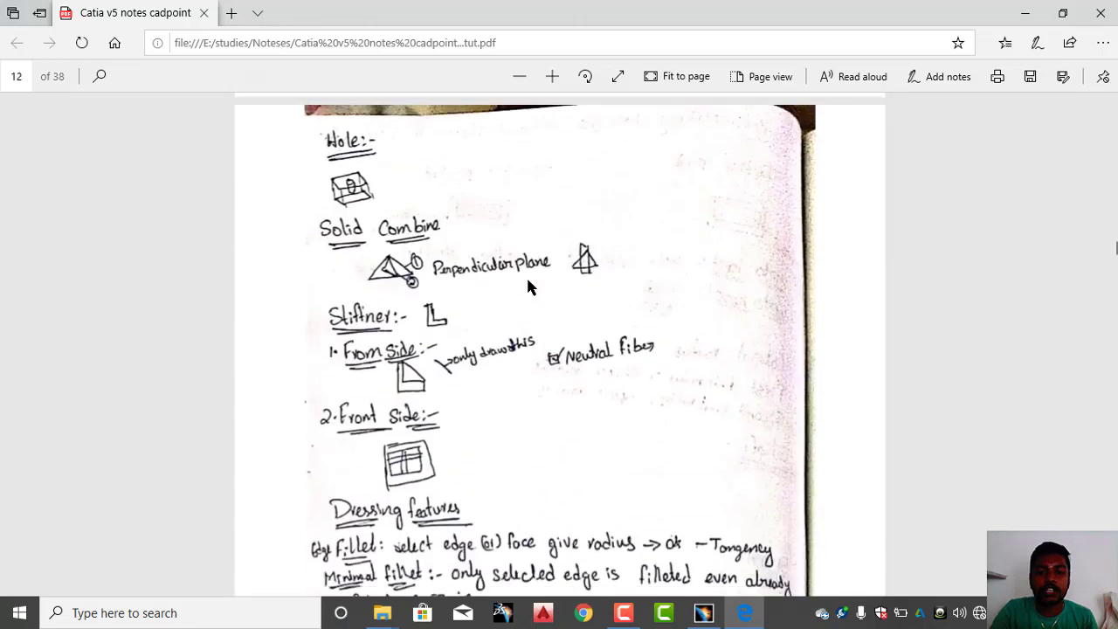
pyautogui.scroll(-10, 529, 284)
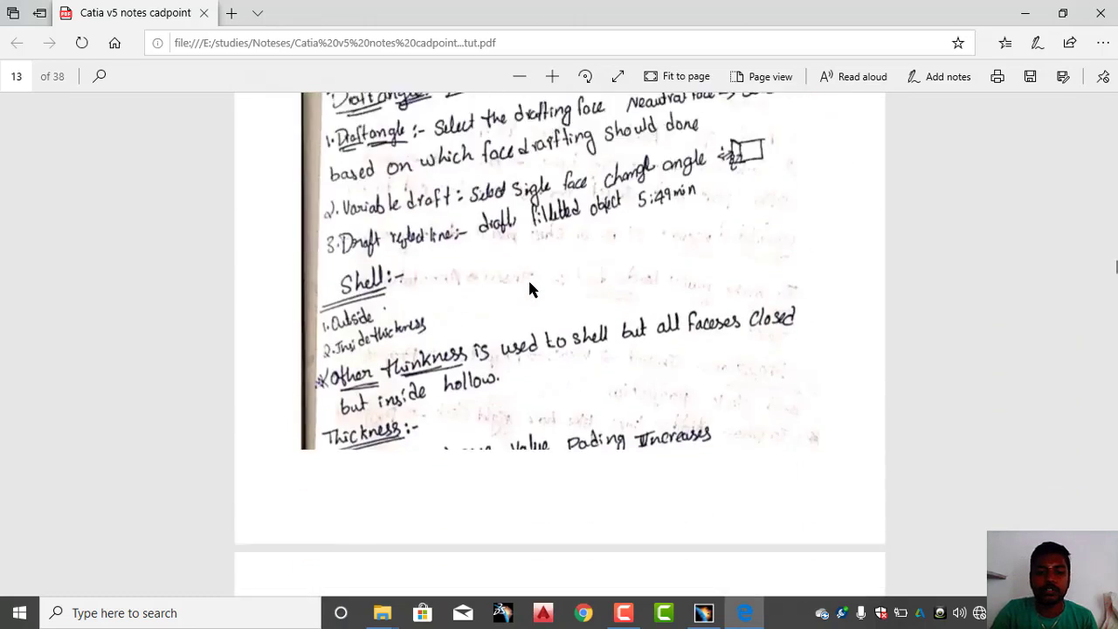
# Skim the drafting, bill of materials, projection rules, geometric symbols and sketch tools notes up to the list of surface sweep types
pyautogui.scroll(-10, 530, 288)
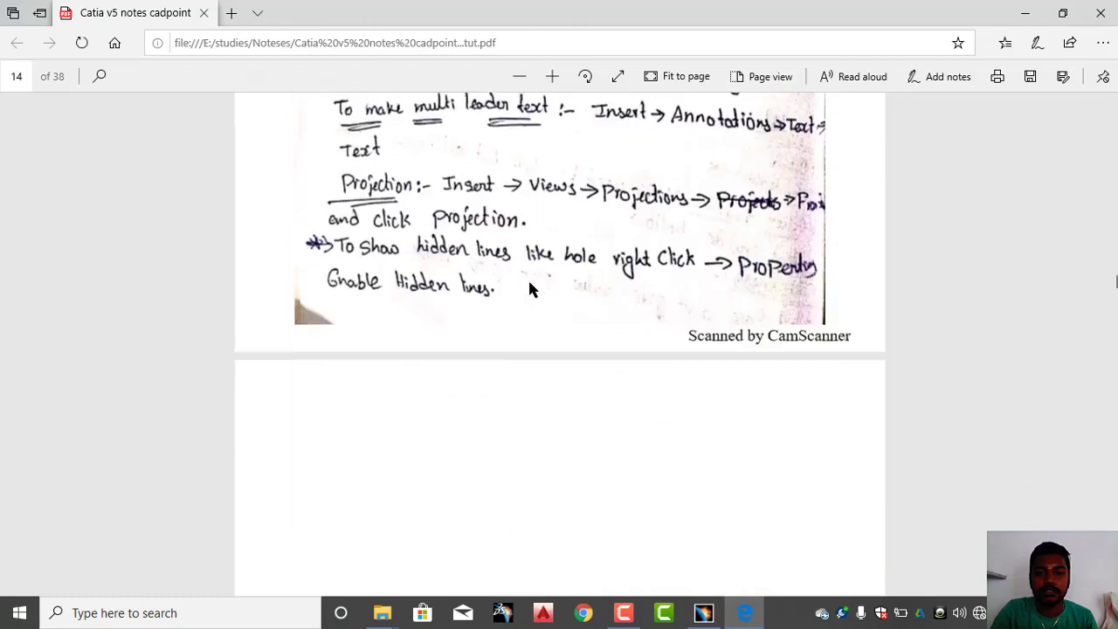
pyautogui.scroll(-15, 530, 291)
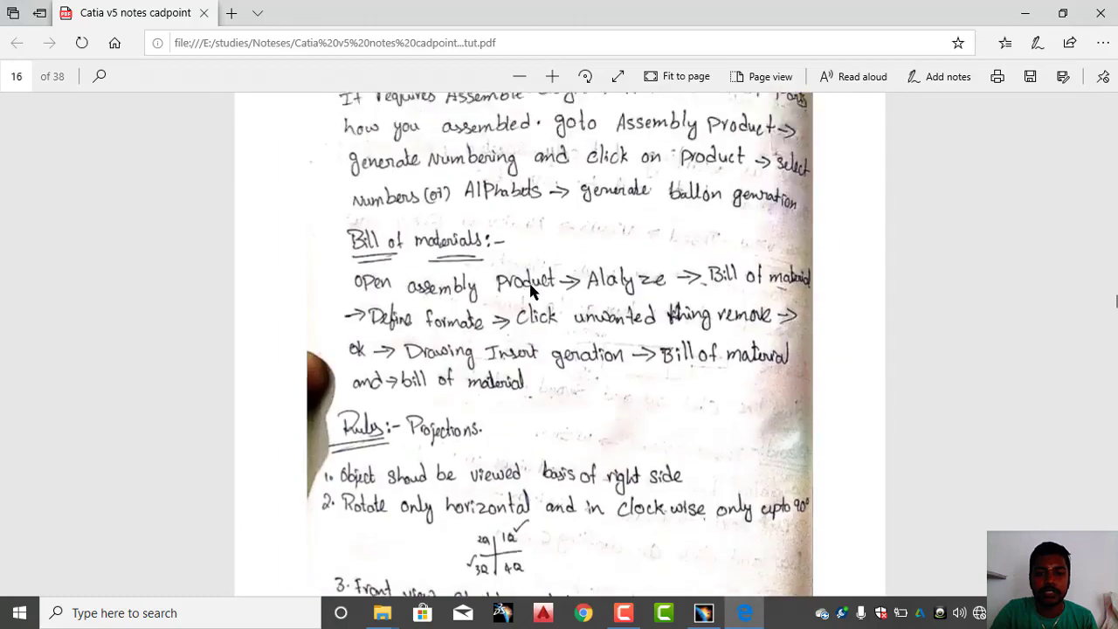
pyautogui.scroll(-15, 531, 292)
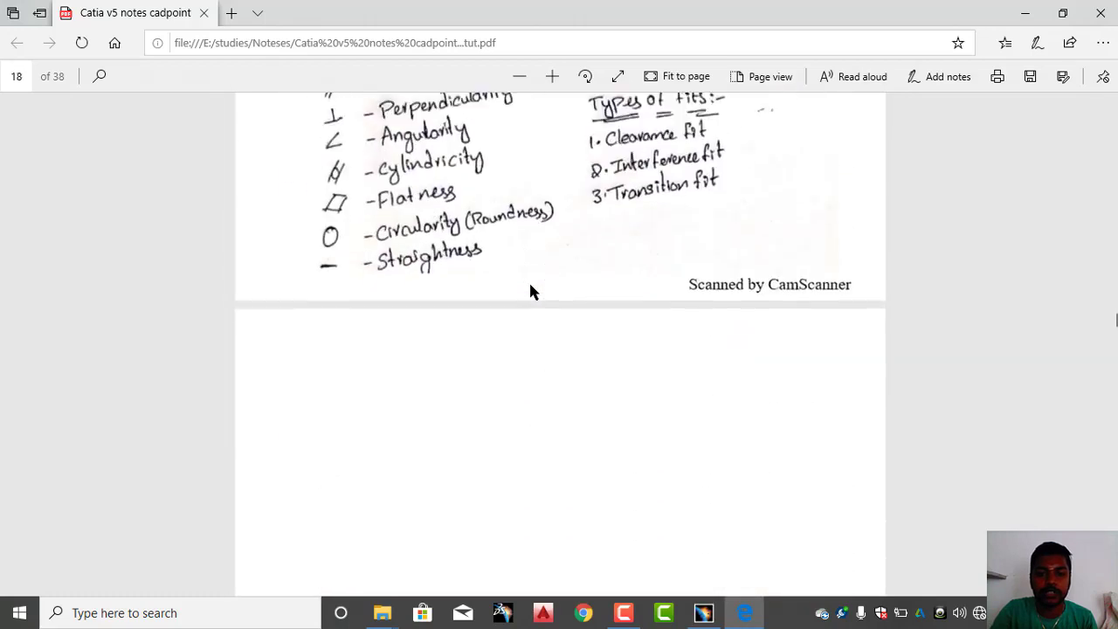
pyautogui.scroll(-15, 530, 291)
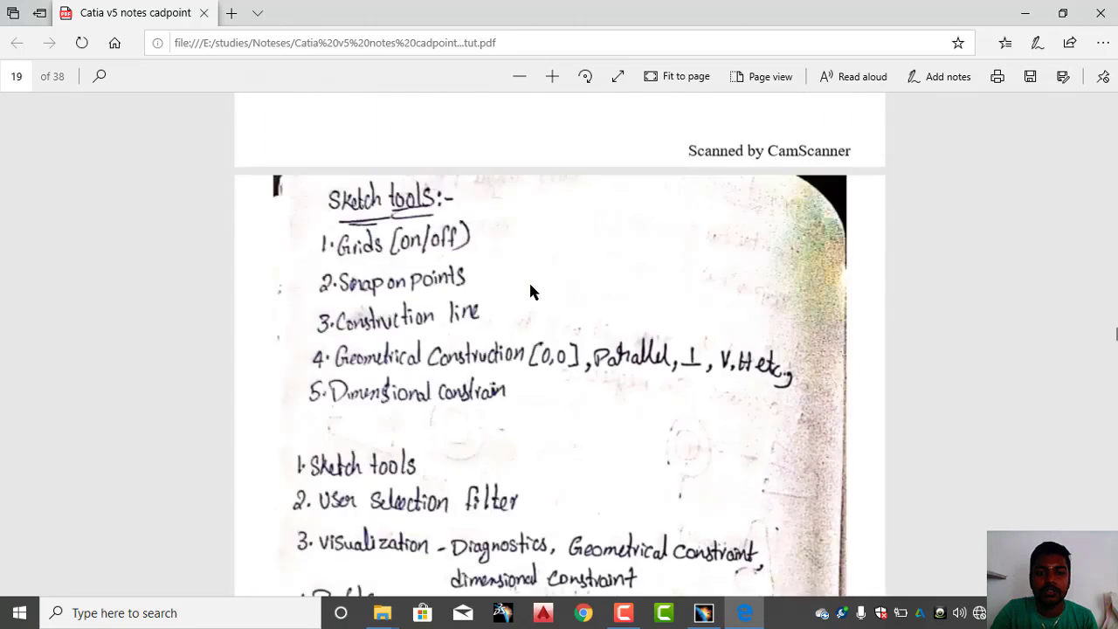
pyautogui.scroll(-15, 530, 292)
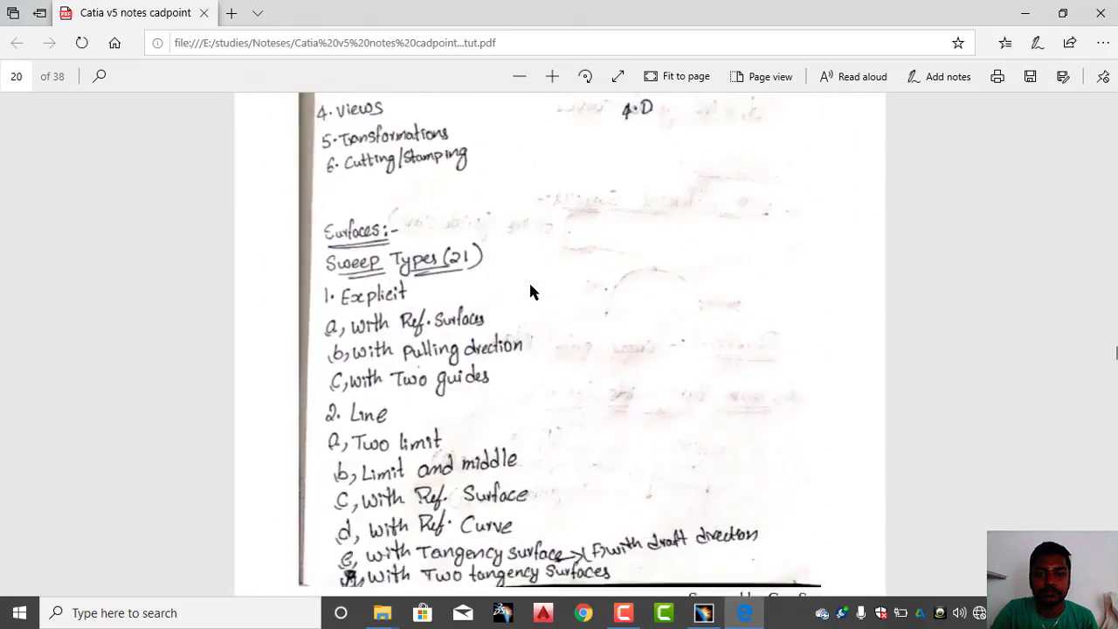
pyautogui.scroll(-15, 530, 292)
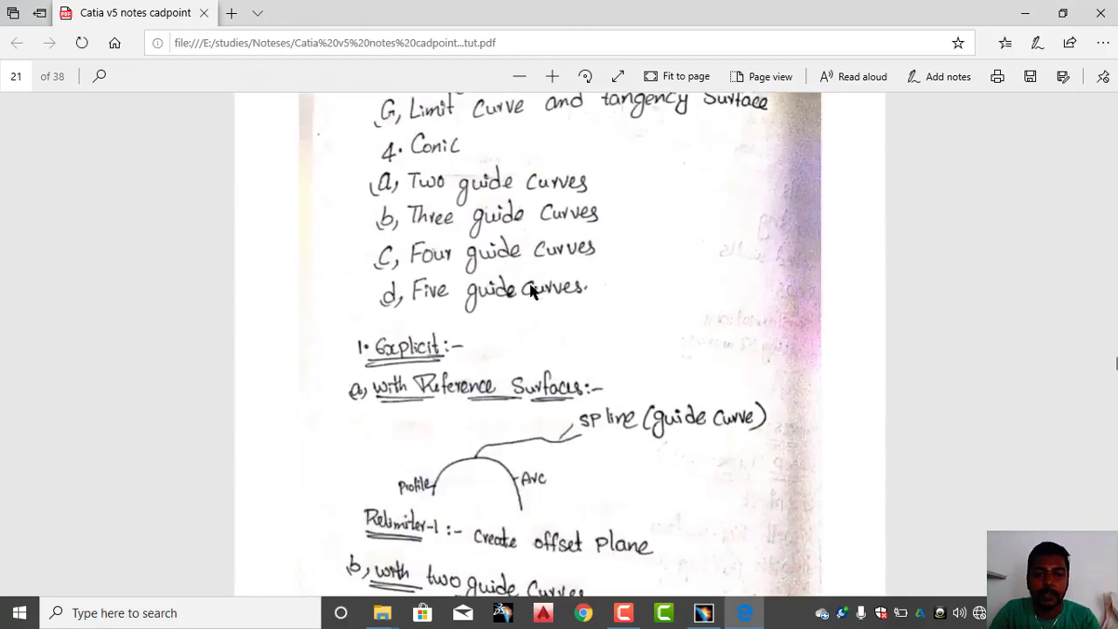
# Review the Explicit sweep notes covering reference surfaces, two guide curves and pulling direction
pyautogui.scroll(3, 530, 286)
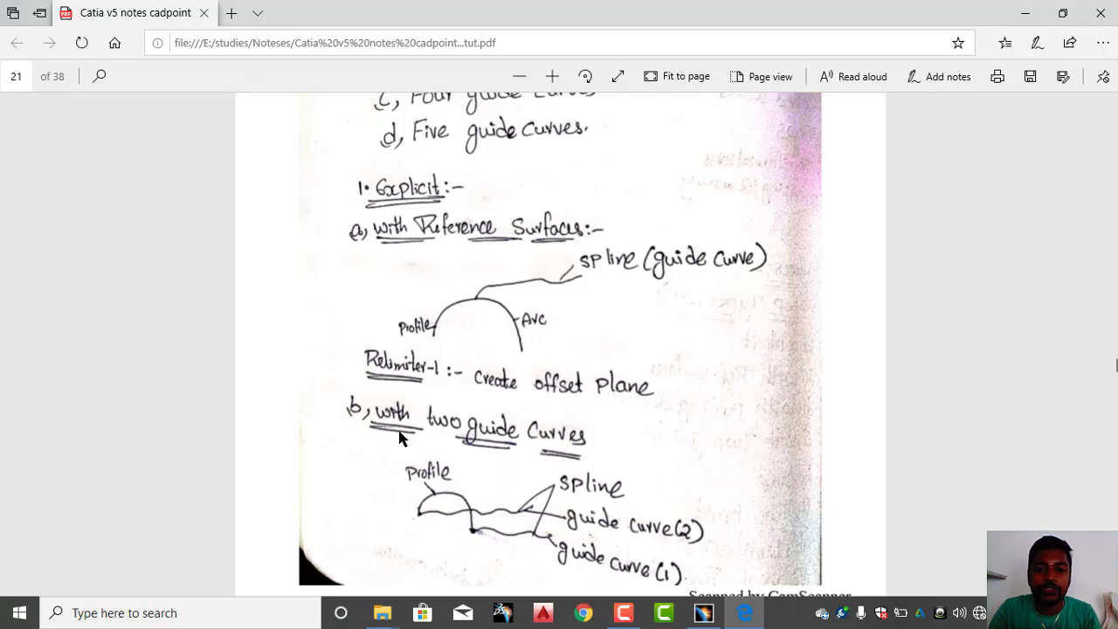
pyautogui.scroll(-3, 533, 415)
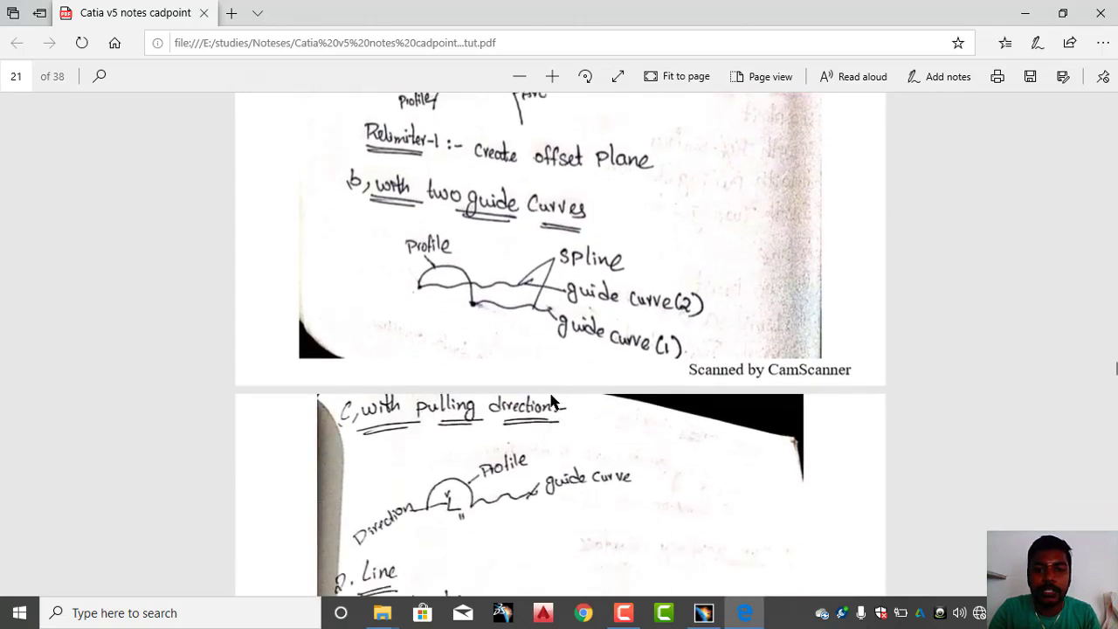
pyautogui.scroll(2, 550, 400)
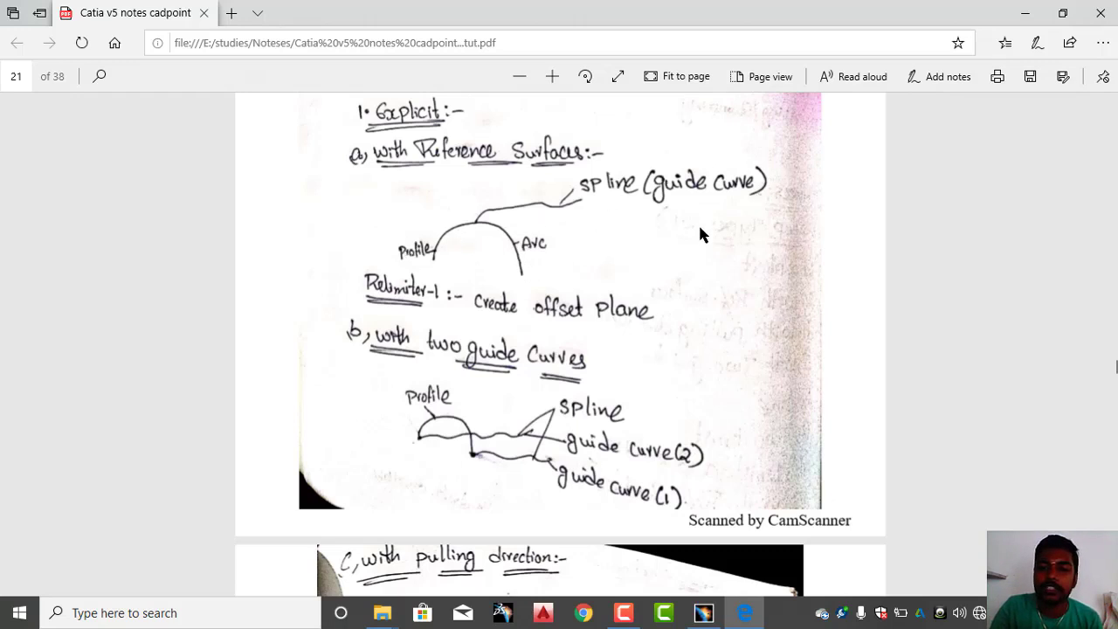
pyautogui.scroll(-1, 699, 237)
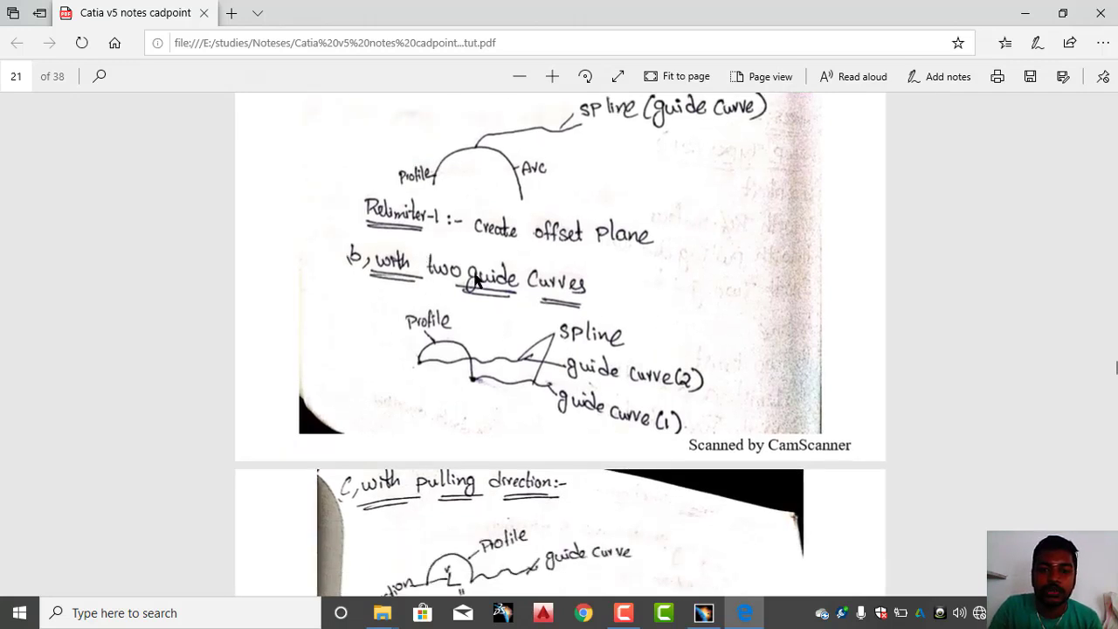
pyautogui.scroll(-2, 583, 287)
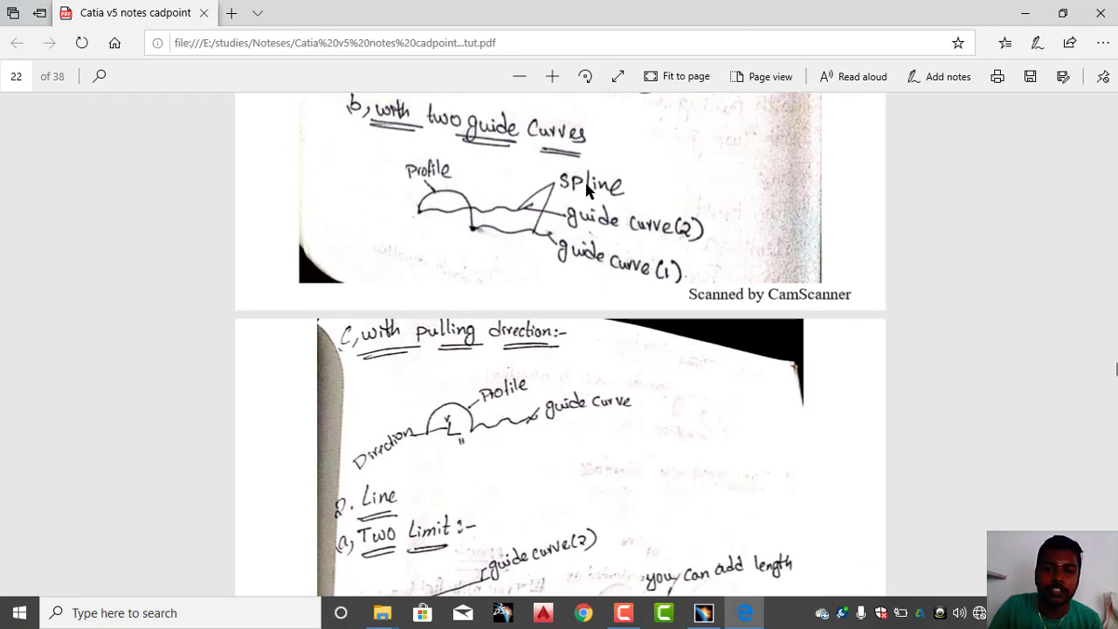
pyautogui.scroll(-2, 514, 204)
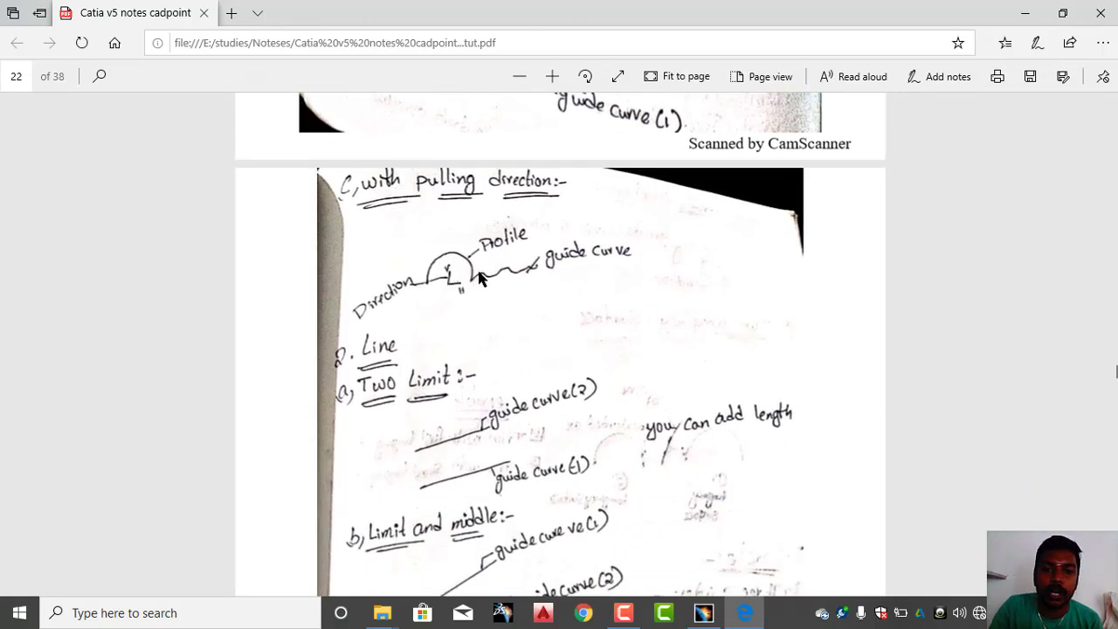
# Read through the Line sweep notes from Two Limit and Limit and Middle to the reference, tangency and Two Tangency Surface types
pyautogui.scroll(-1, 519, 269)
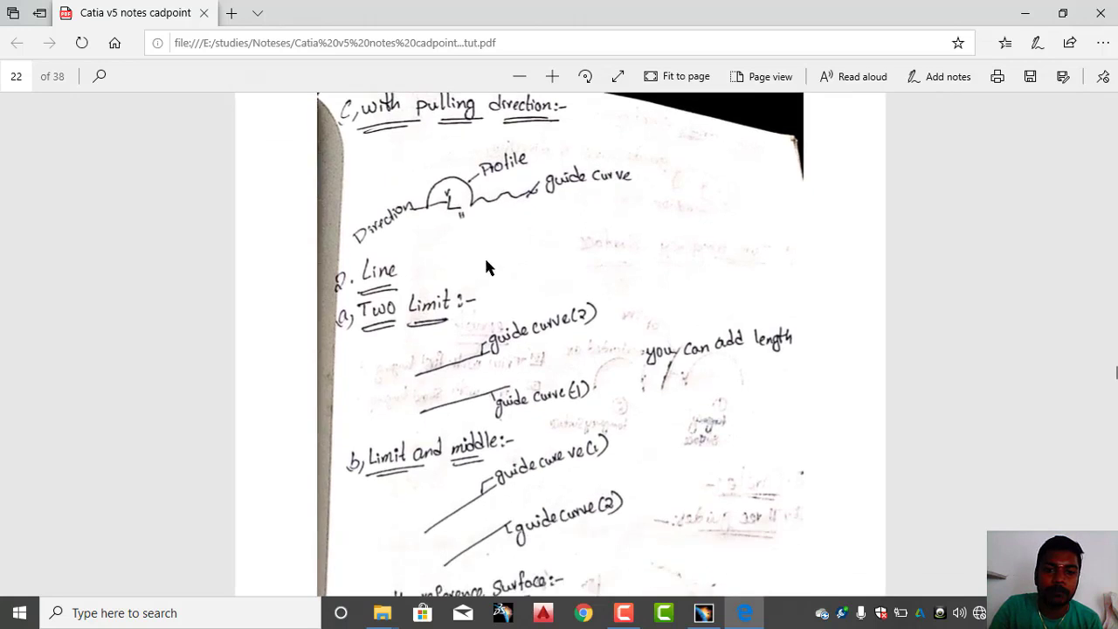
pyautogui.scroll(-1, 437, 272)
pyautogui.scroll(-1, 436, 272)
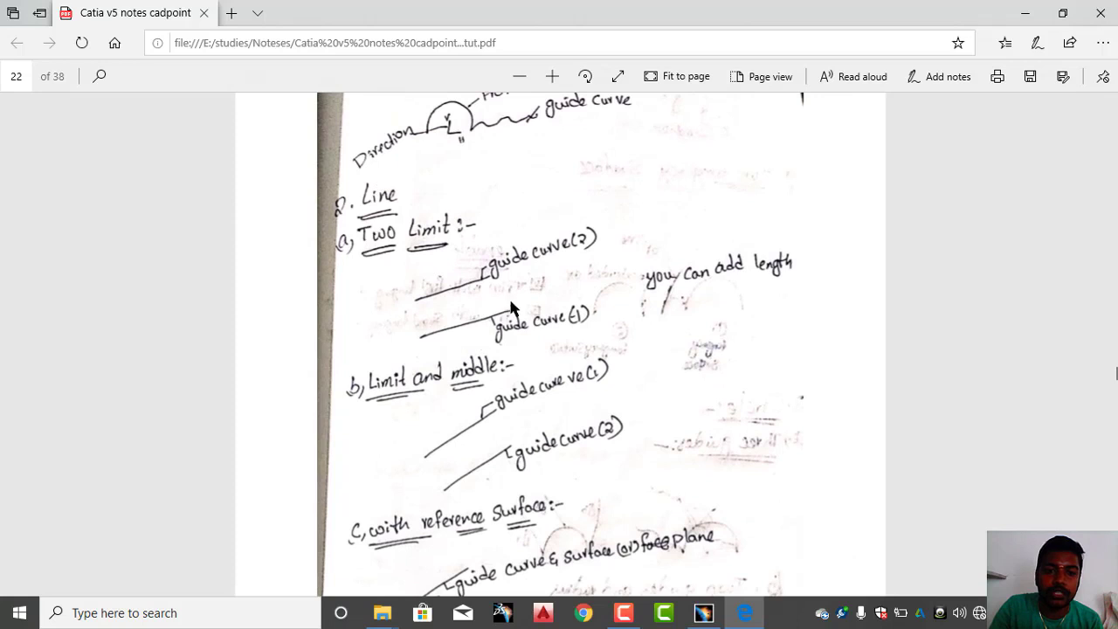
pyautogui.scroll(-2, 516, 339)
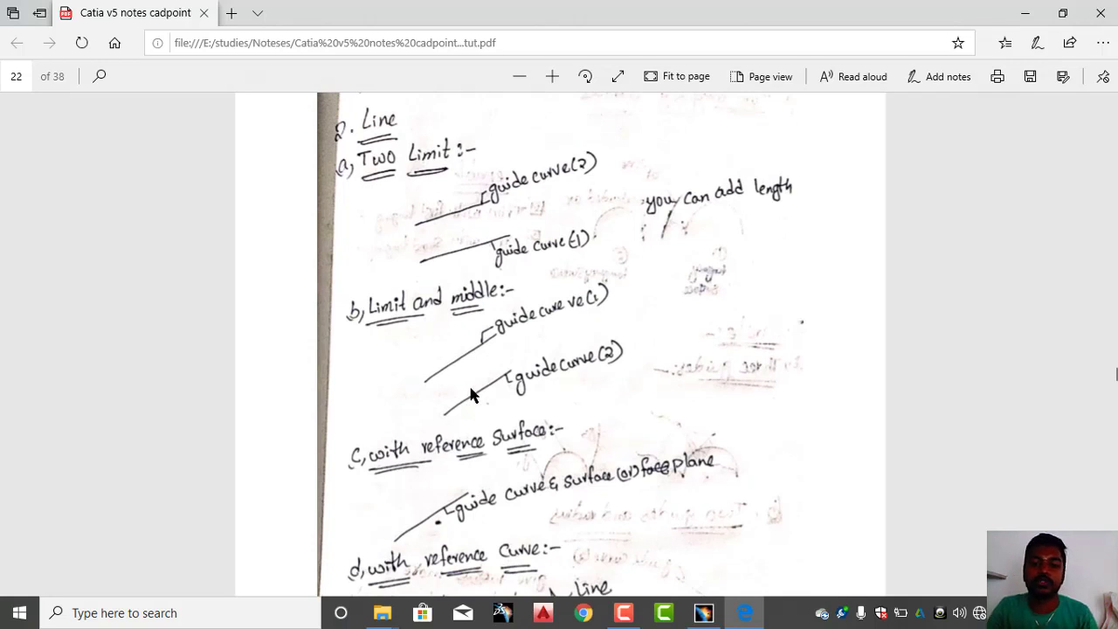
pyautogui.scroll(-1, 470, 395)
pyautogui.scroll(-2, 471, 395)
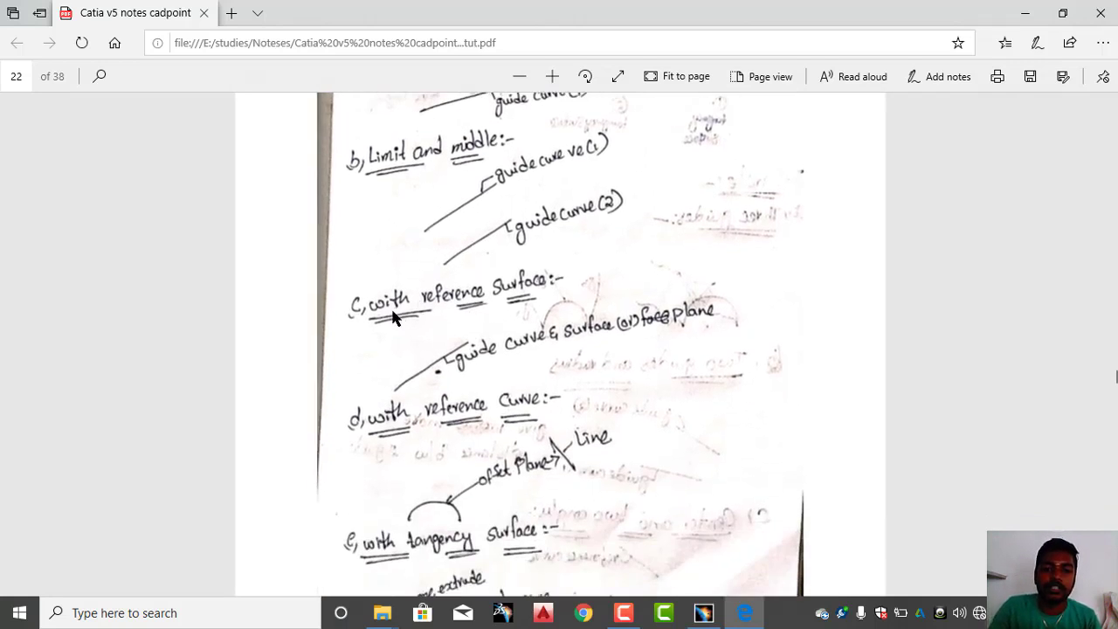
pyautogui.scroll(-1, 516, 313)
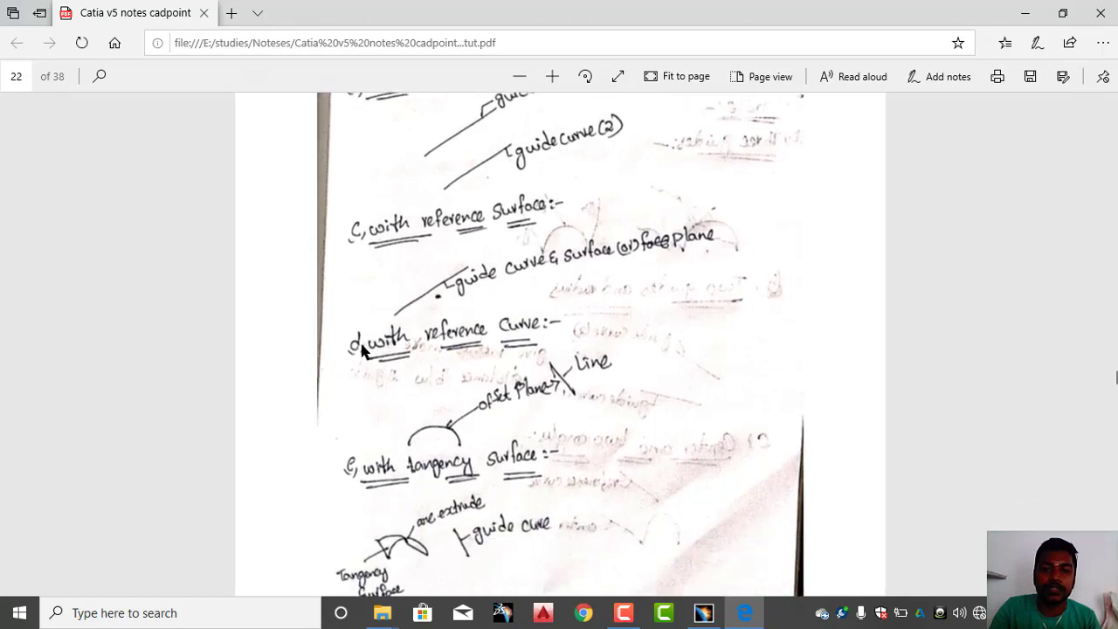
pyautogui.scroll(-2, 504, 335)
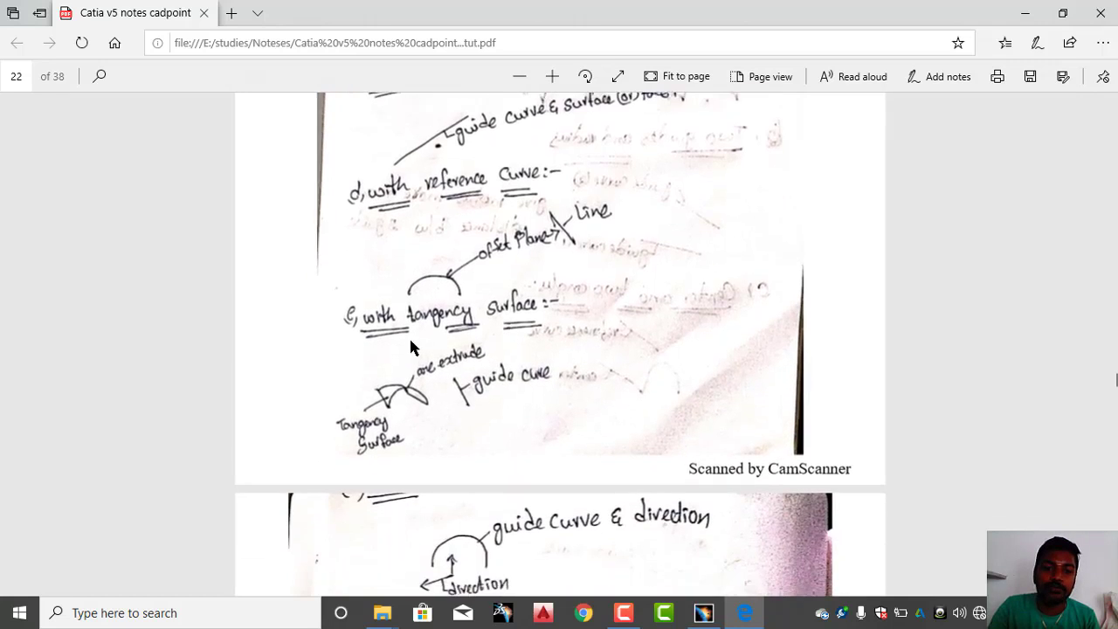
pyautogui.scroll(-3, 532, 330)
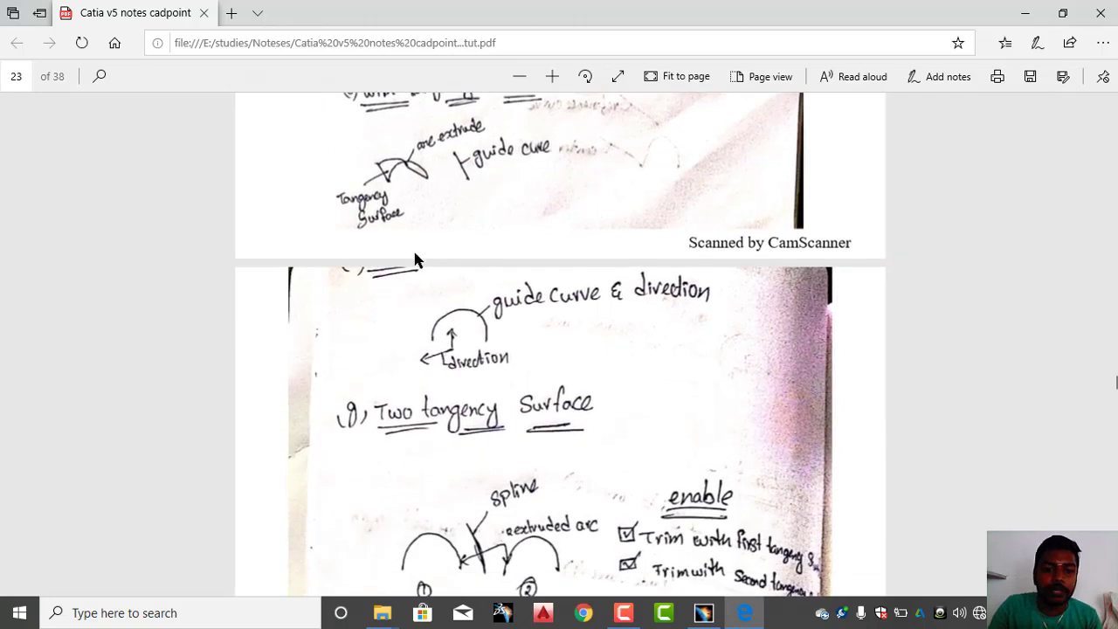
pyautogui.scroll(1, 377, 262)
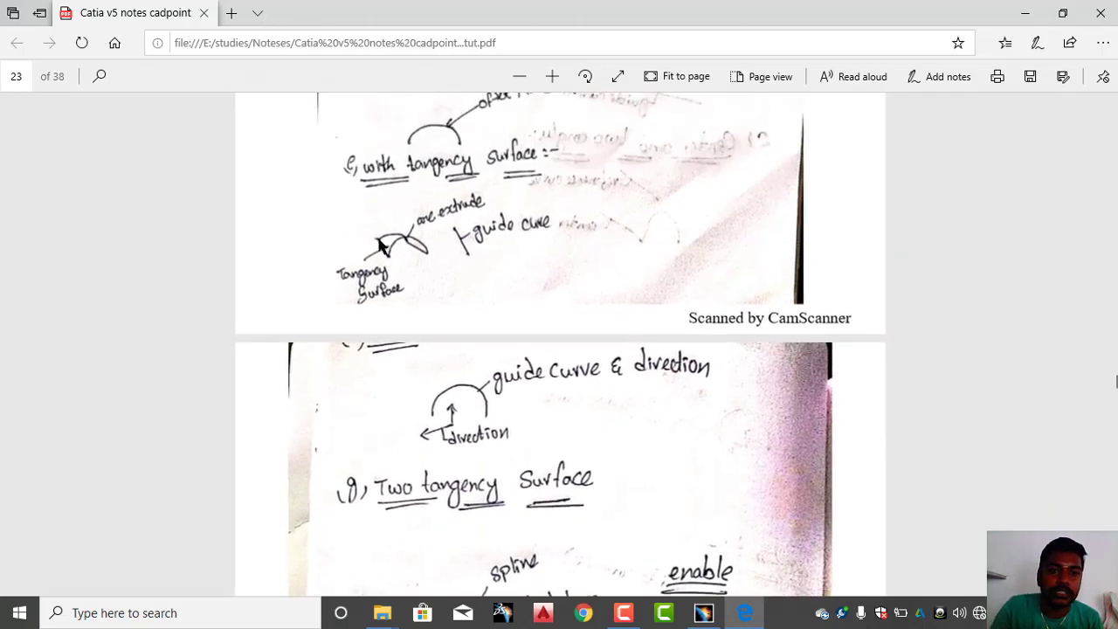
pyautogui.scroll(-2, 379, 317)
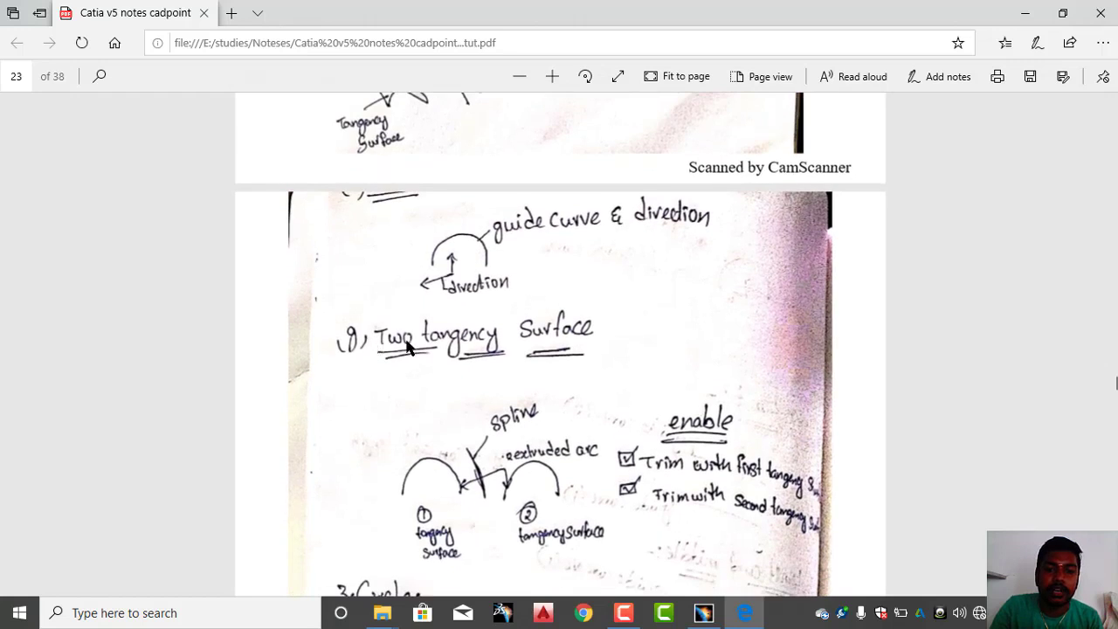
# Go through the Circle sweep notes from Three Guides to Limit Curve and Tangency Surface
pyautogui.scroll(-3, 502, 345)
pyautogui.scroll(-2, 462, 360)
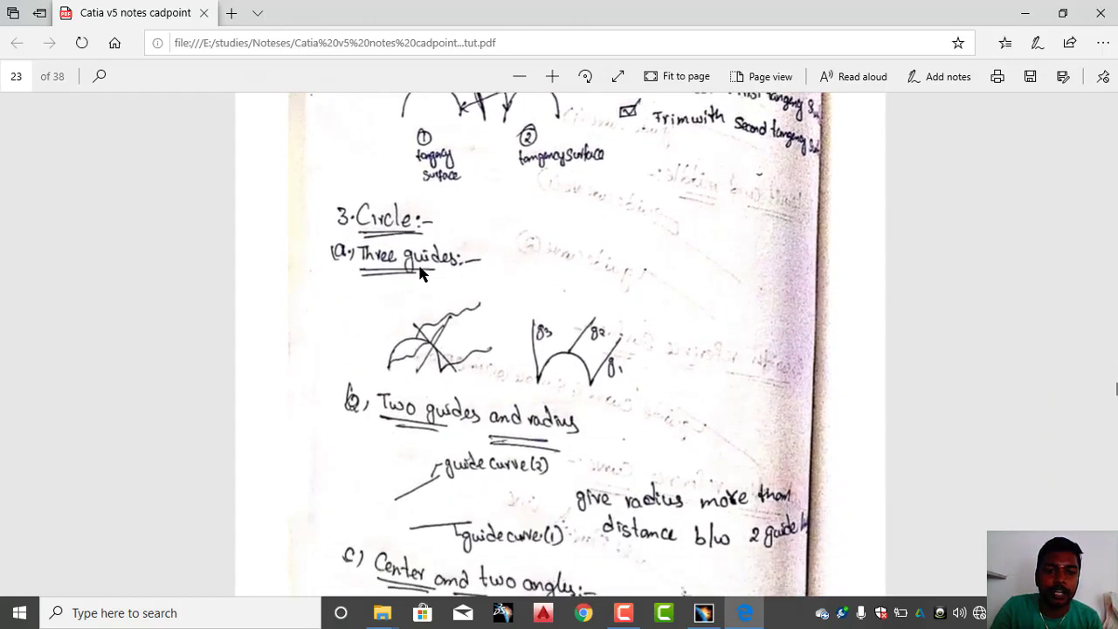
pyautogui.scroll(-2, 422, 345)
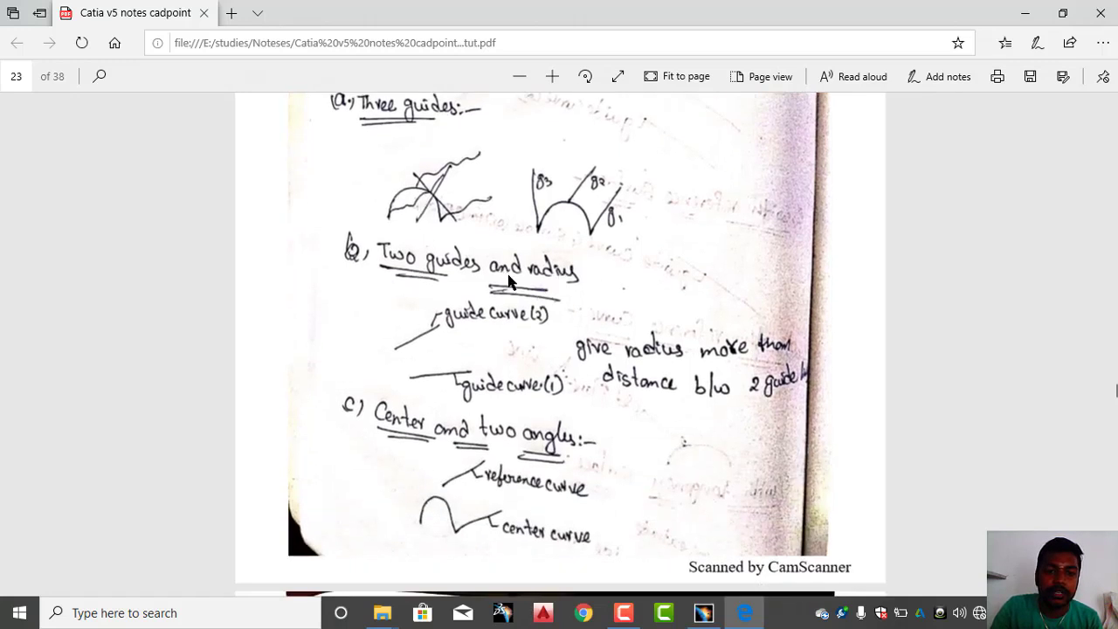
pyautogui.scroll(-1, 411, 293)
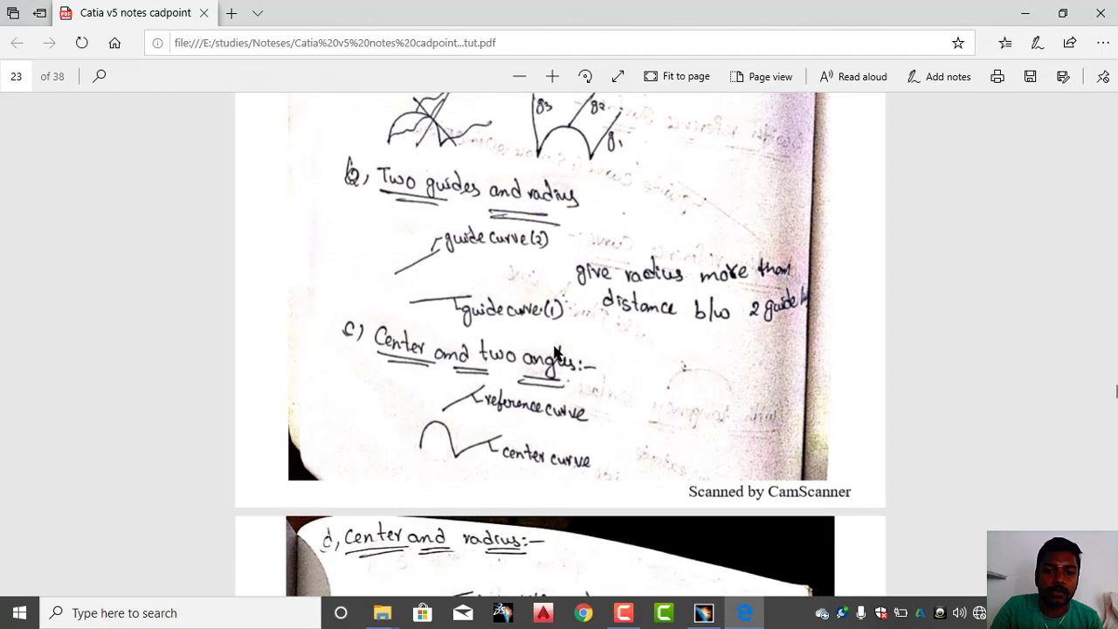
pyautogui.scroll(-4, 553, 349)
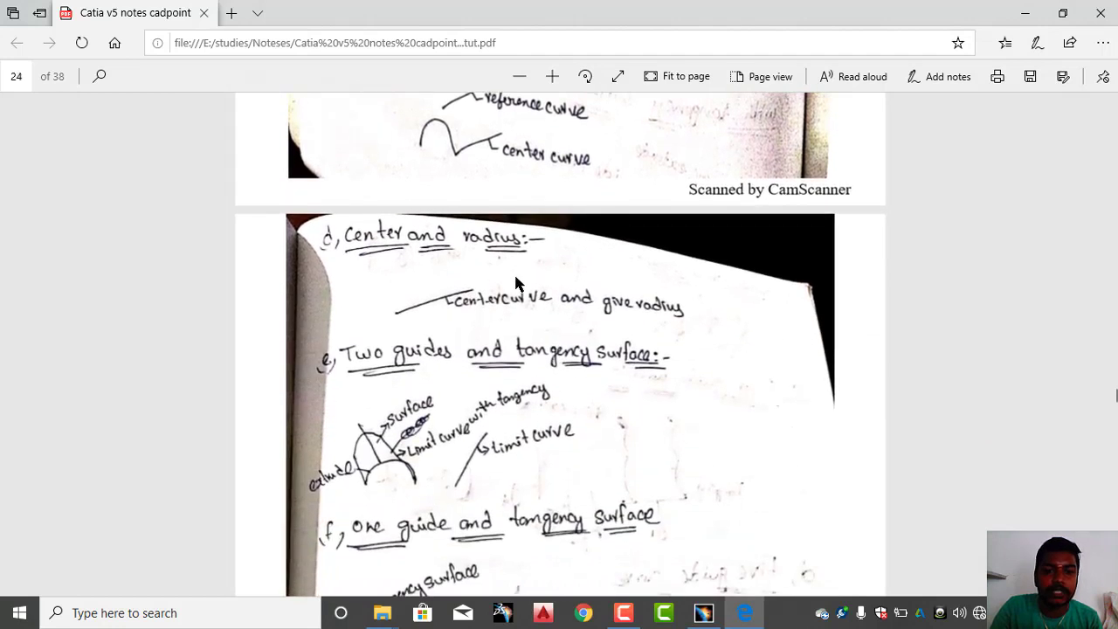
pyautogui.scroll(-1, 489, 297)
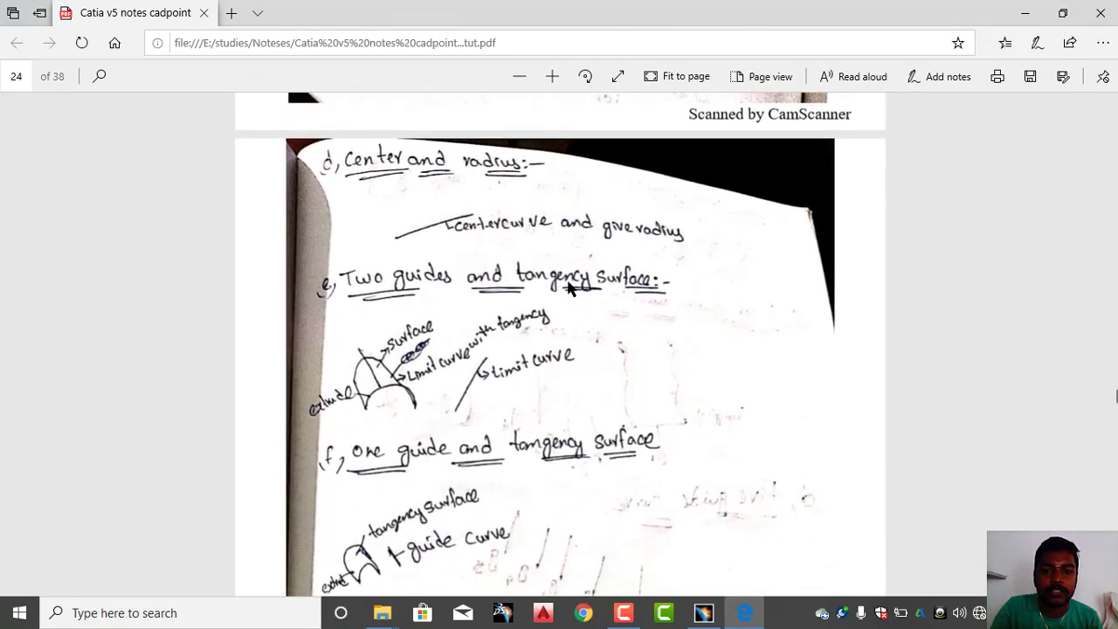
pyautogui.scroll(-2, 541, 301)
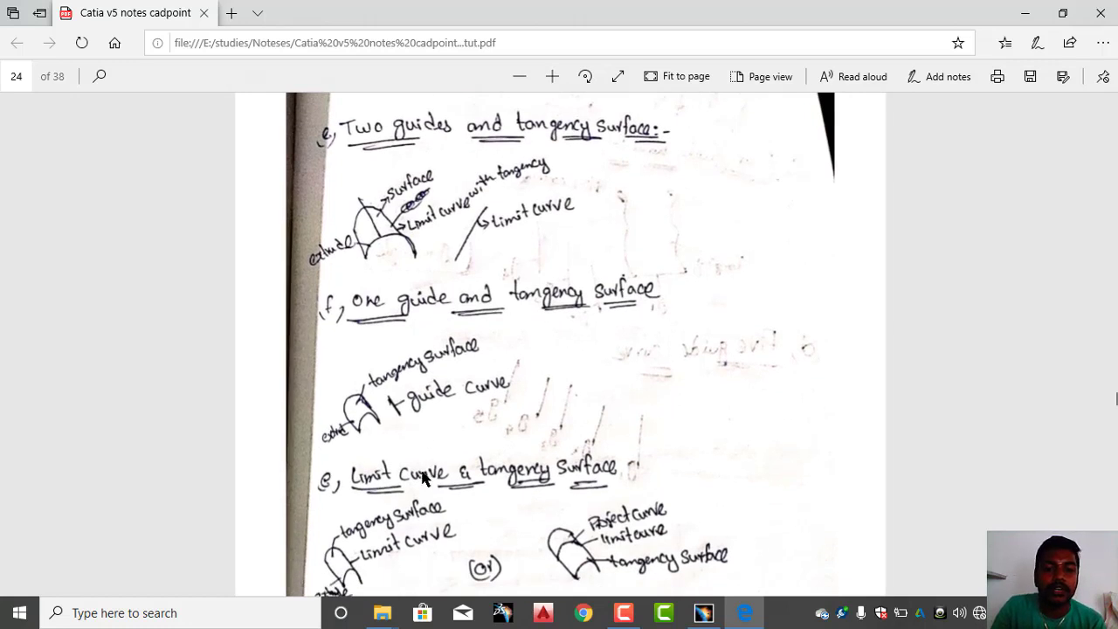
pyautogui.scroll(-1, 573, 483)
pyautogui.scroll(-1, 550, 479)
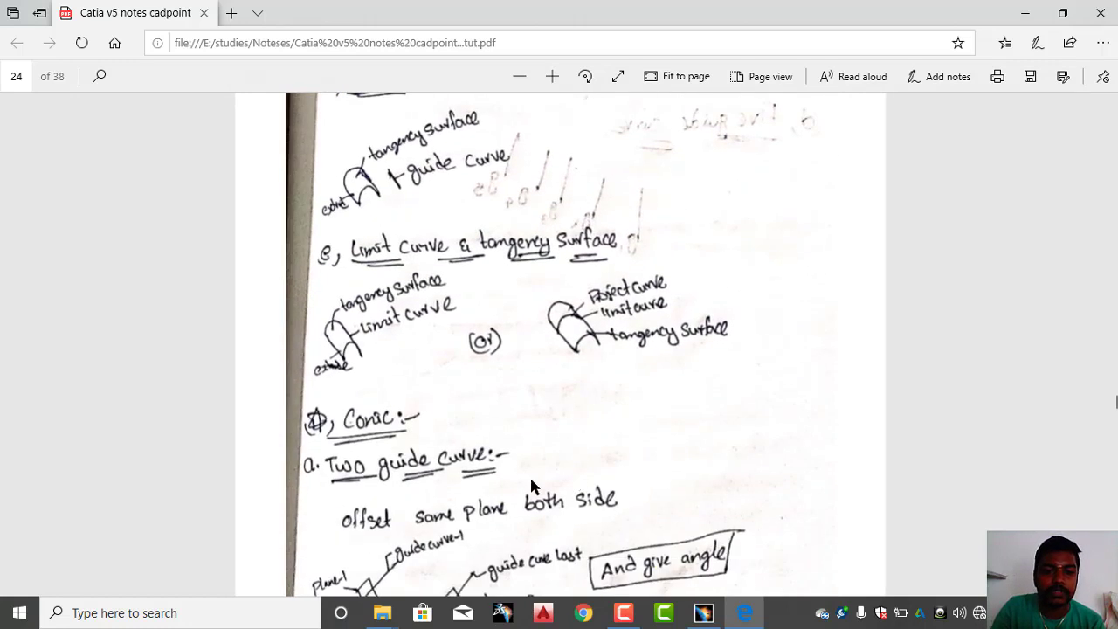
# Read through the Conic sweep notes covering two, three, four and five guide curves
pyautogui.scroll(-1, 389, 422)
pyautogui.scroll(-1, 385, 384)
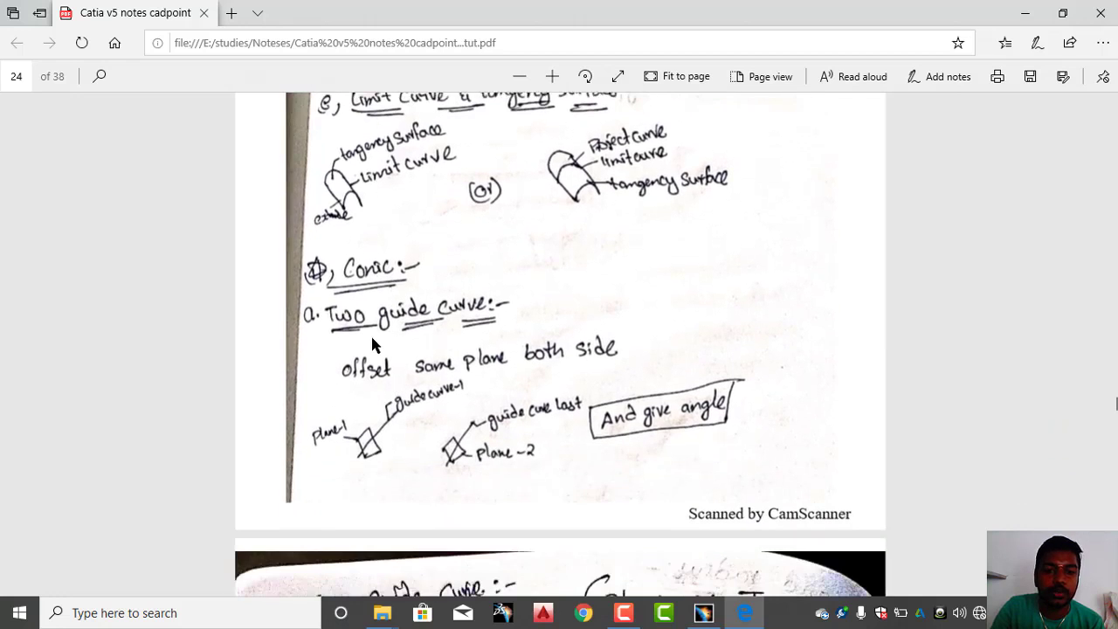
pyautogui.scroll(-2, 463, 326)
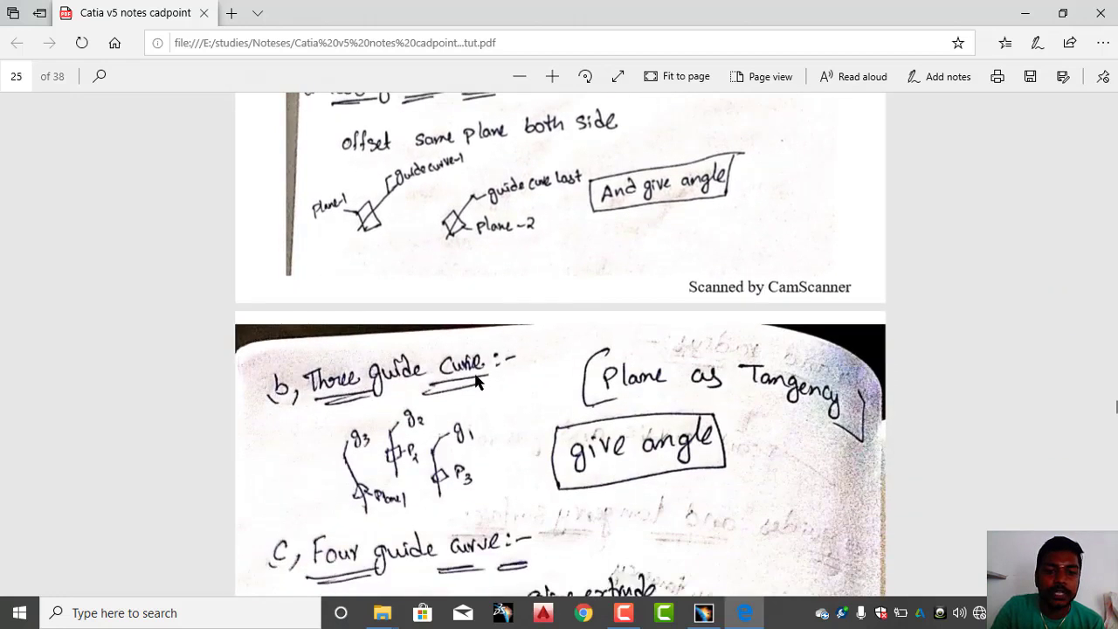
pyautogui.scroll(-1, 332, 447)
pyautogui.scroll(-6, 333, 448)
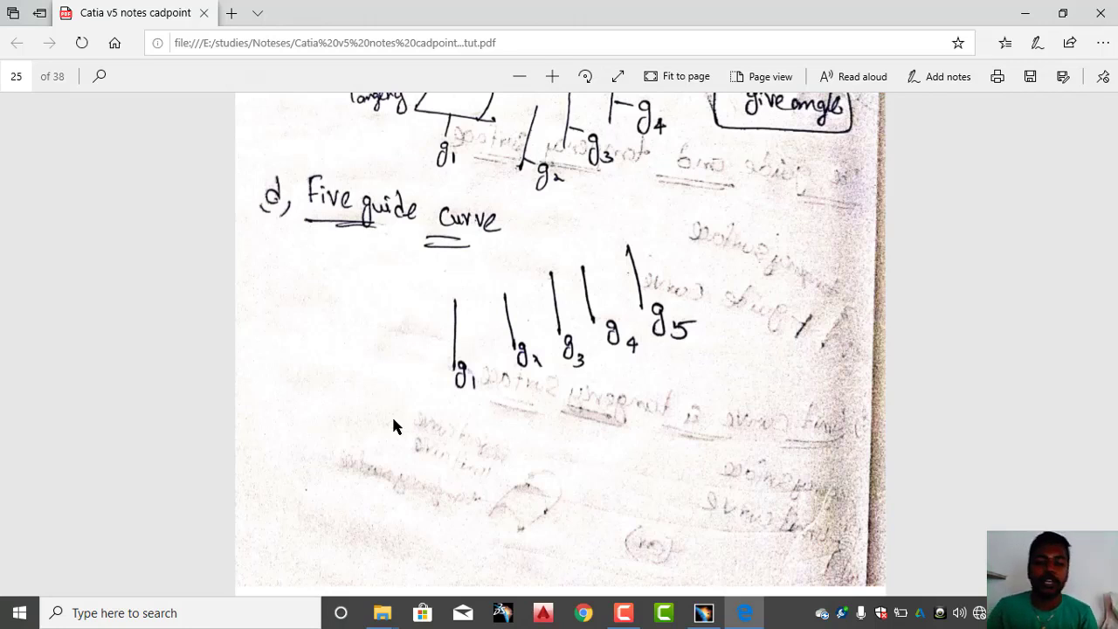
# Switch to sweep.CATPart in CATIA V5 and hide the 4.3.Four Guide Curves geometrical set
pyautogui.moveTo(703, 612)
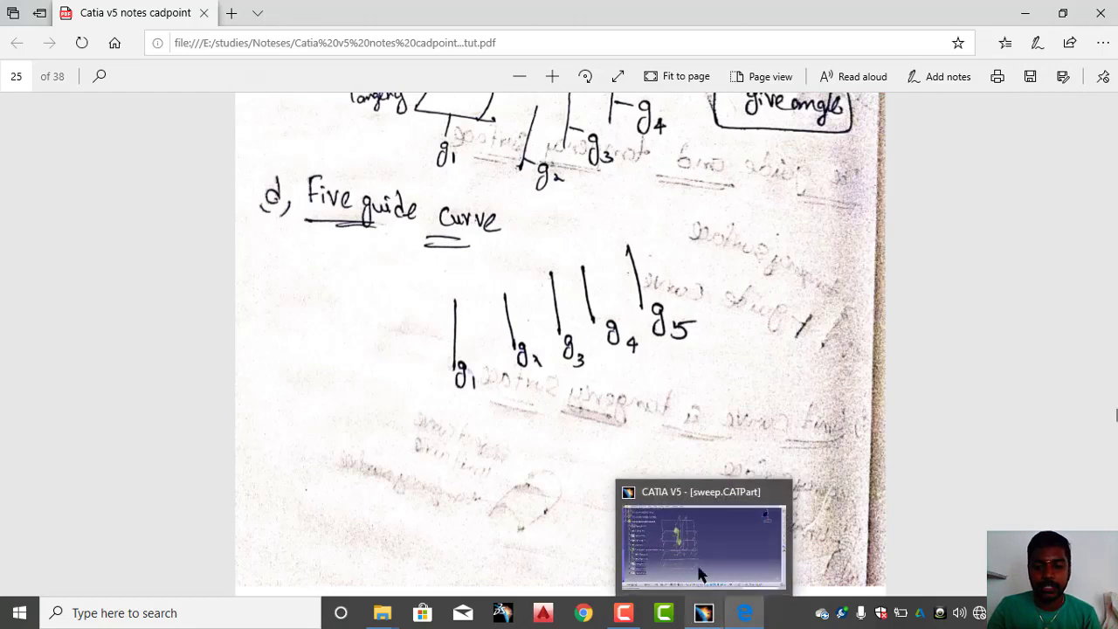
pyautogui.click(699, 551)
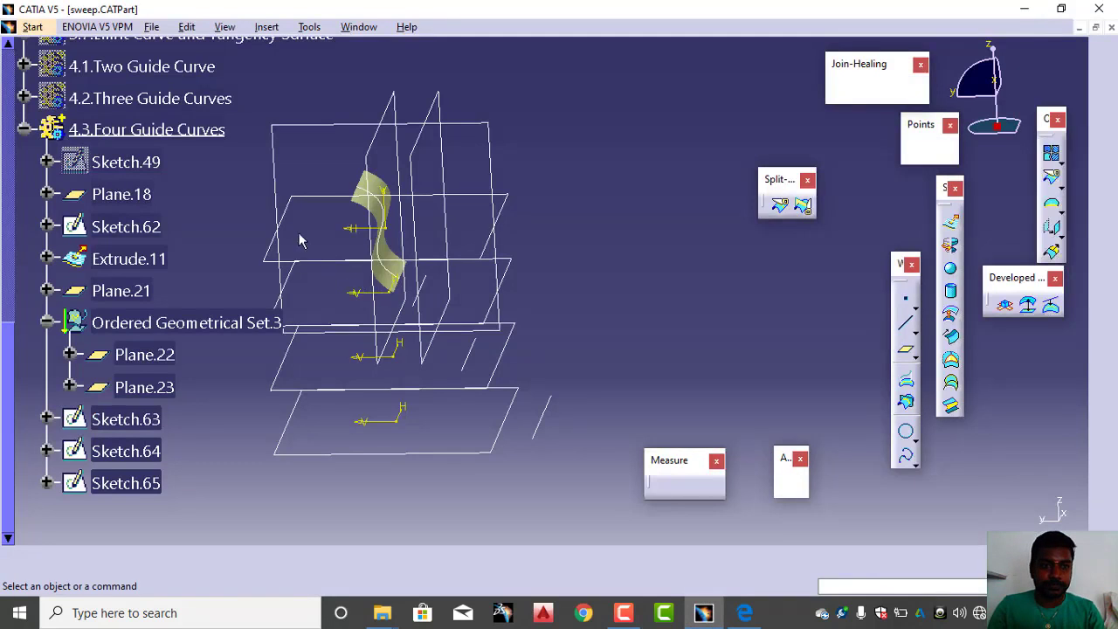
pyautogui.scroll(5, 95, 377)
pyautogui.scroll(-2, 94, 375)
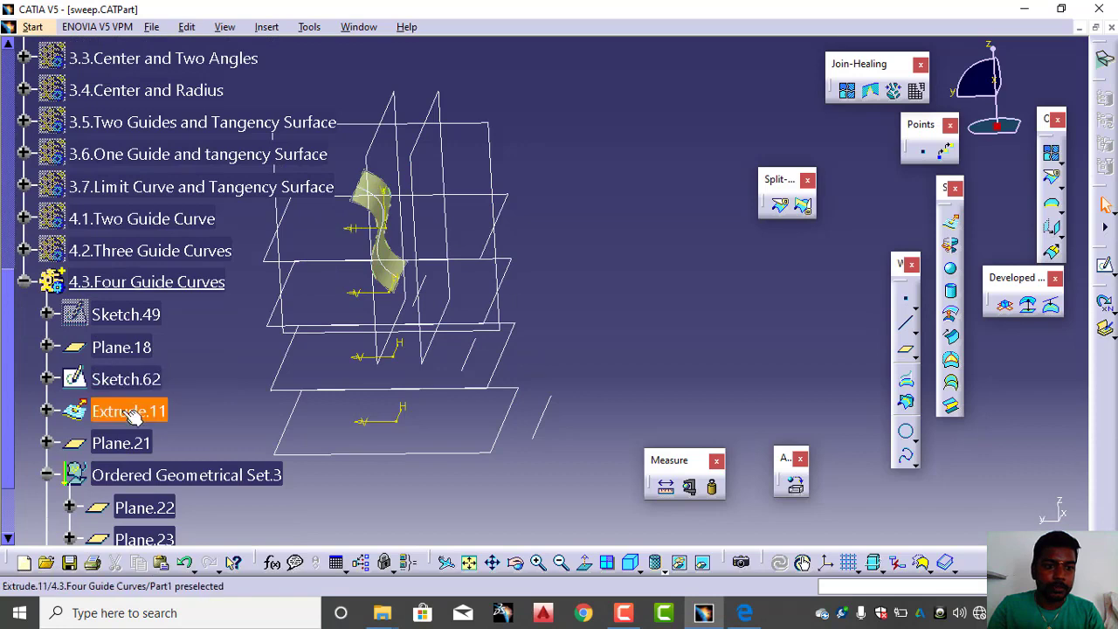
pyautogui.scroll(-1, 134, 414)
pyautogui.click(156, 241)
pyautogui.rightClick(155, 242)
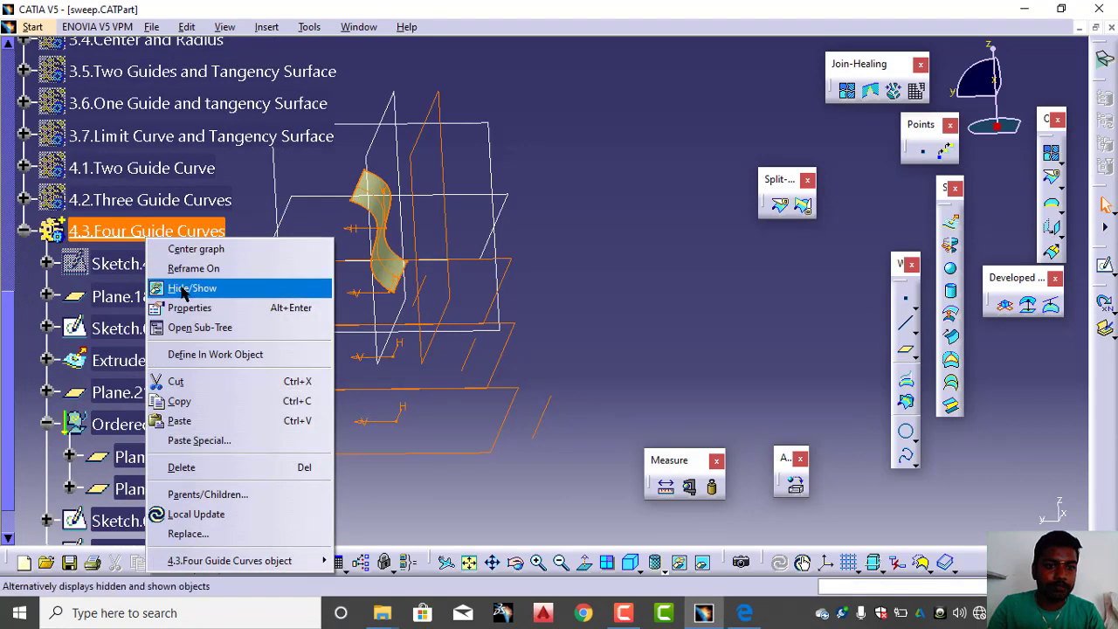
pyautogui.click(239, 284)
pyautogui.scroll(7, 239, 275)
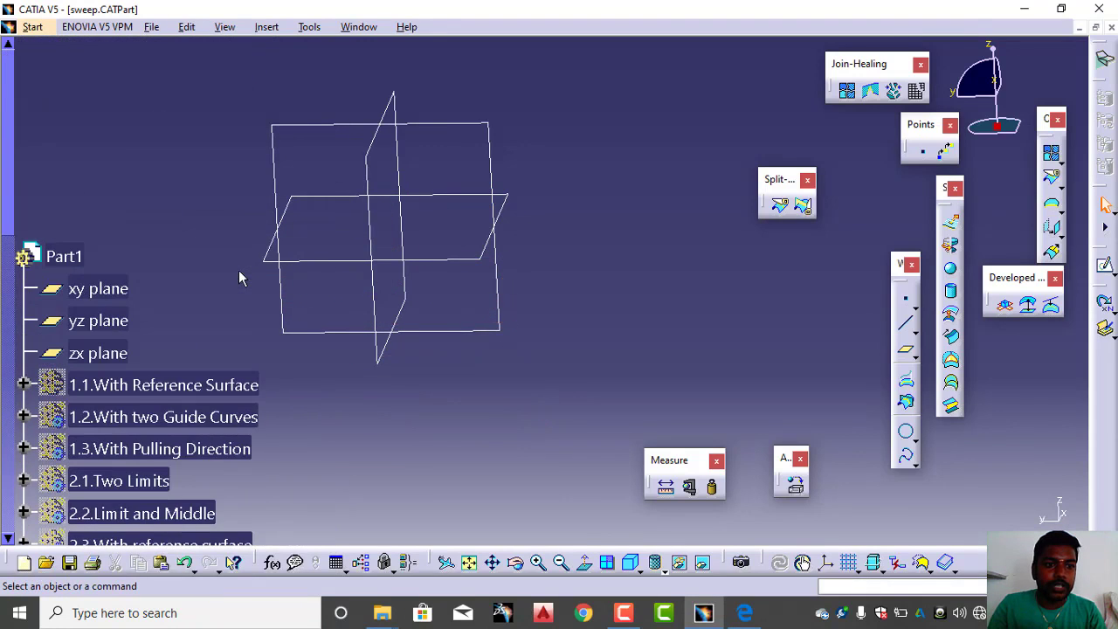
pyautogui.scroll(-2, 239, 275)
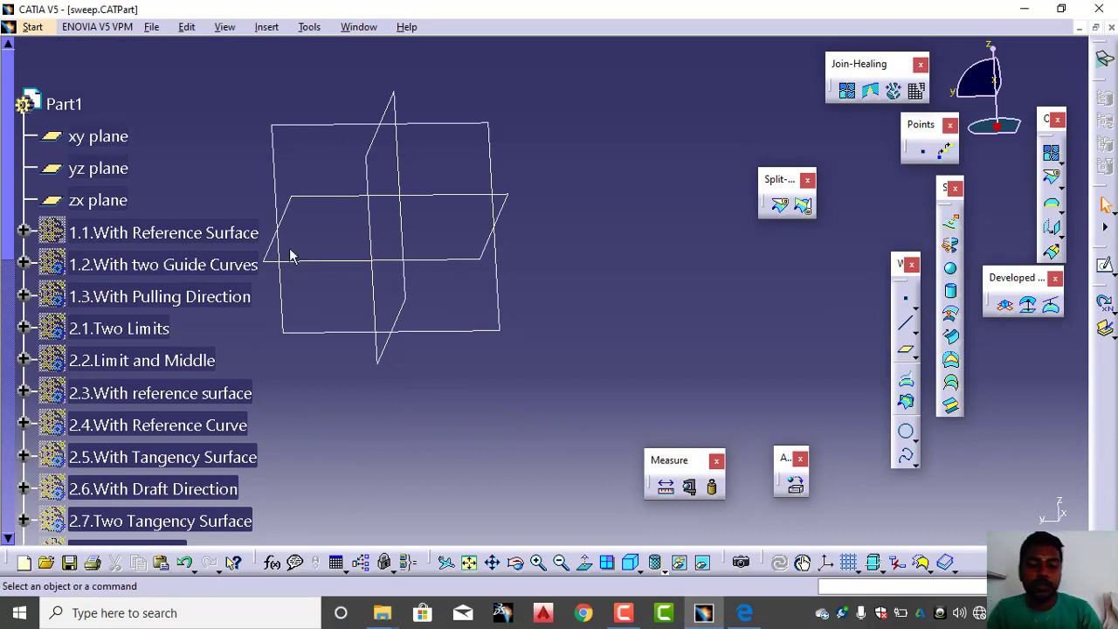
pyautogui.moveTo(333, 248); pyautogui.dragTo(429, 237, button='middle')
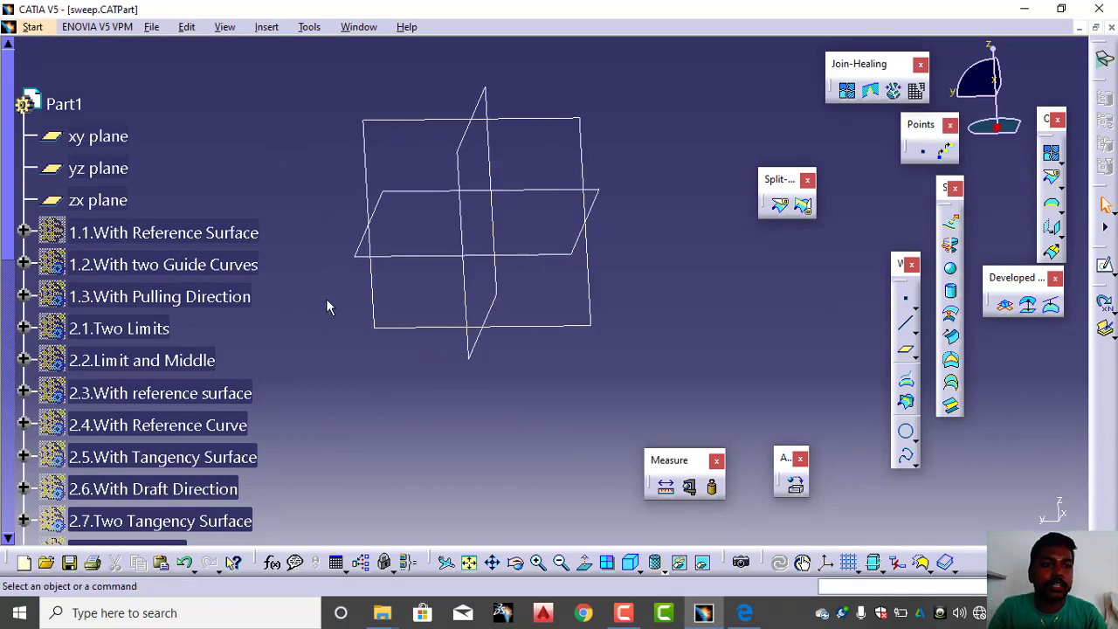
# Define the 1.1.With Reference Surface geometrical set as the work object
pyautogui.scroll(-2, 317, 263)
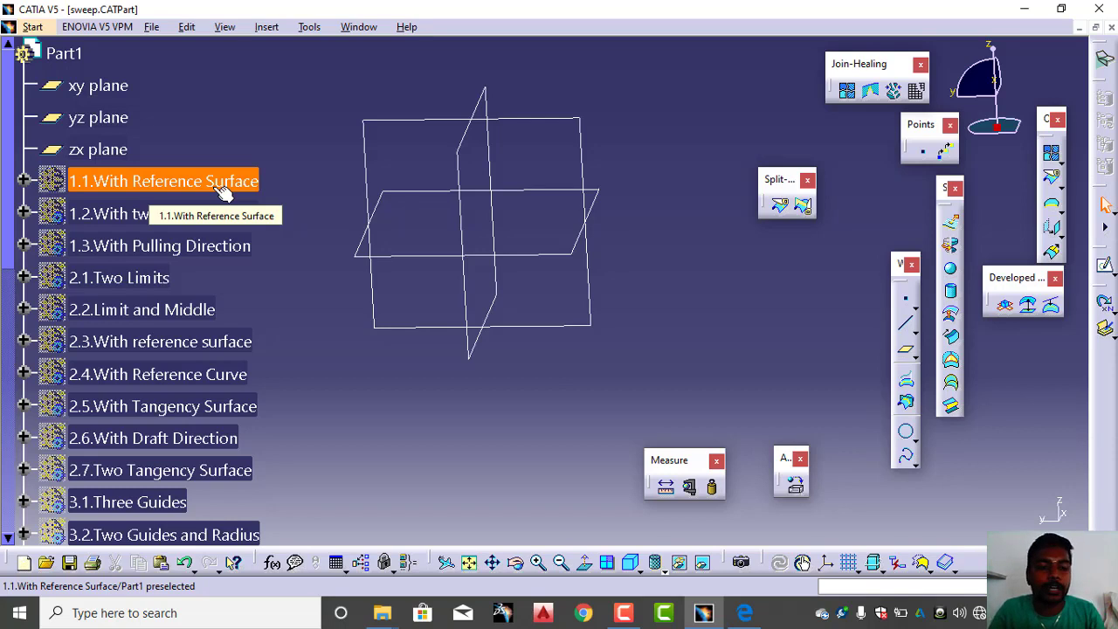
pyautogui.rightClick(171, 183)
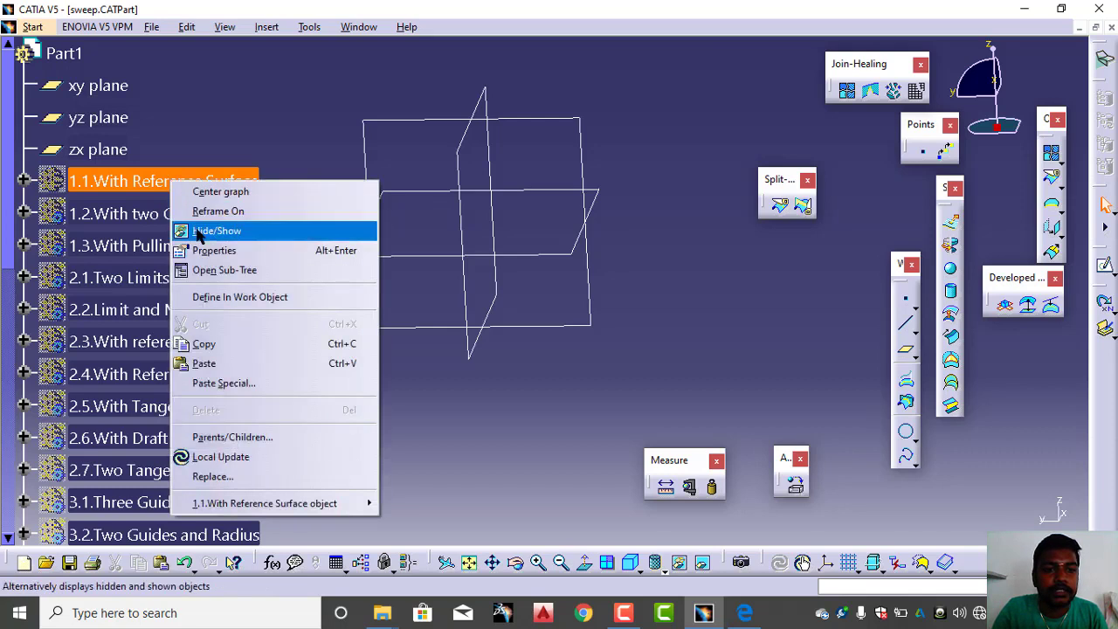
pyautogui.click(214, 298)
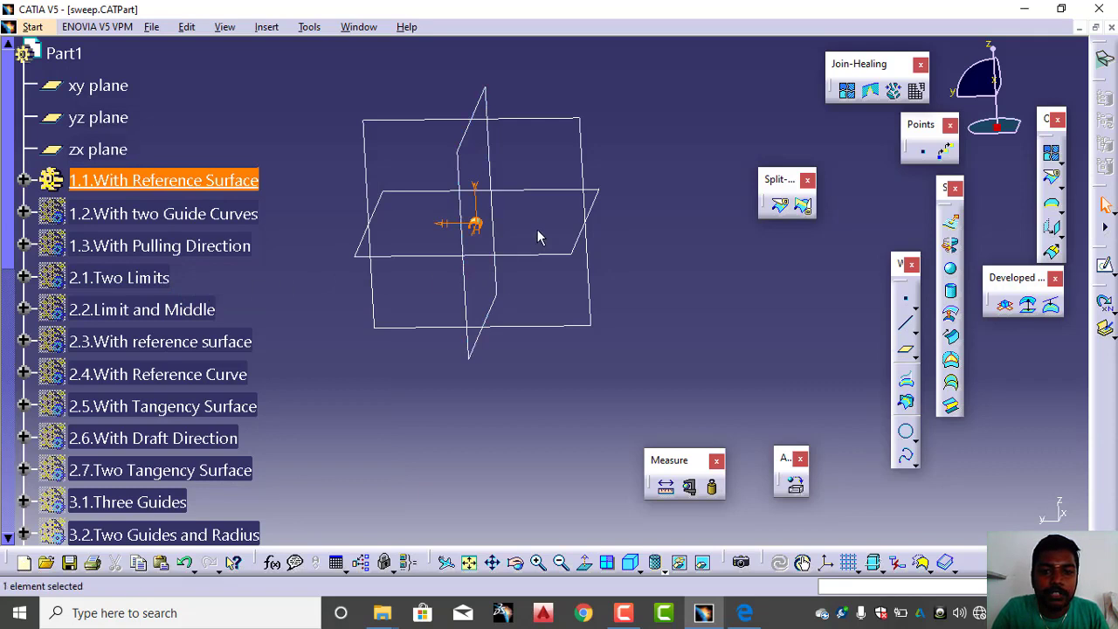
pyautogui.moveTo(538, 237); pyautogui.dragTo(473, 317, button='middle')
pyautogui.click(734, 344)
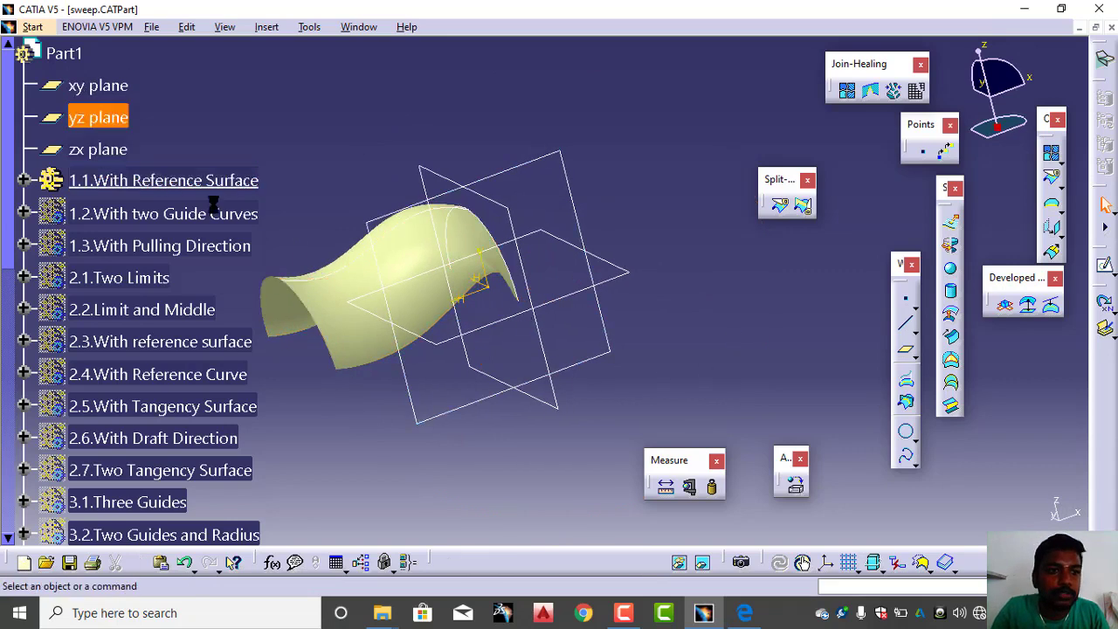
# Expand the 1.1.With Reference Surface set and delete its existing sweep, Sweep.20, without its parents
pyautogui.click(24, 180)
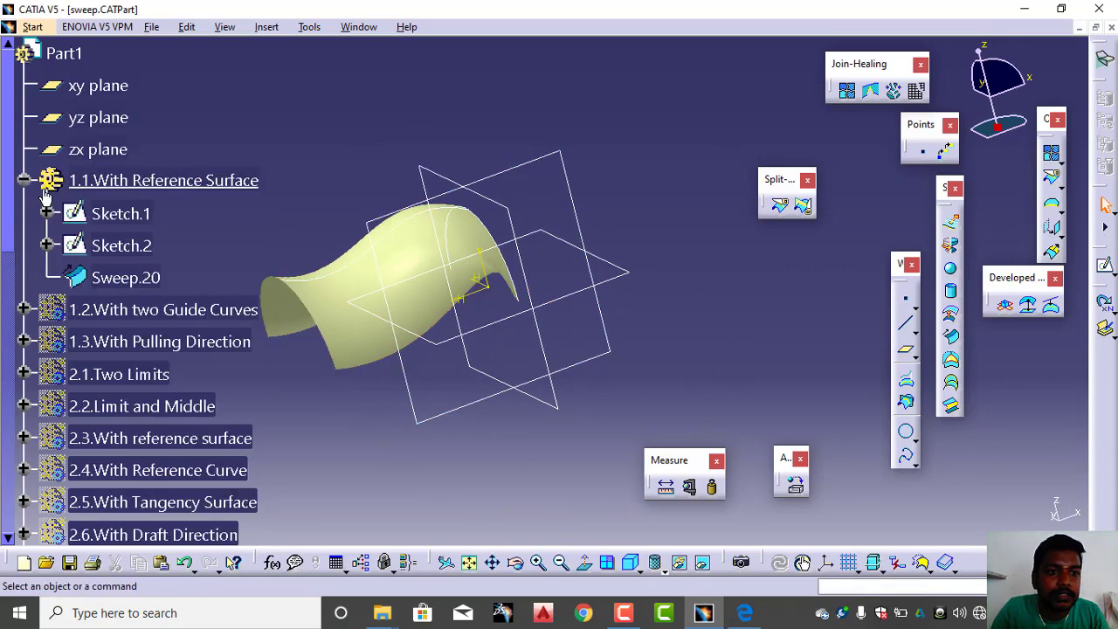
pyautogui.doubleClick(126, 277)
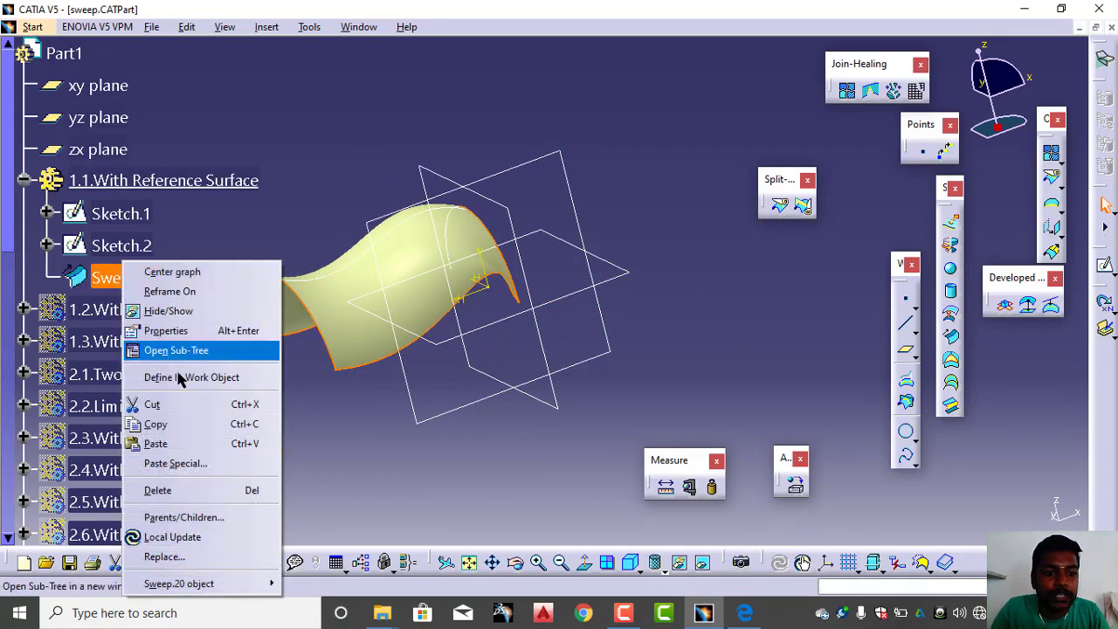
pyautogui.click(159, 491)
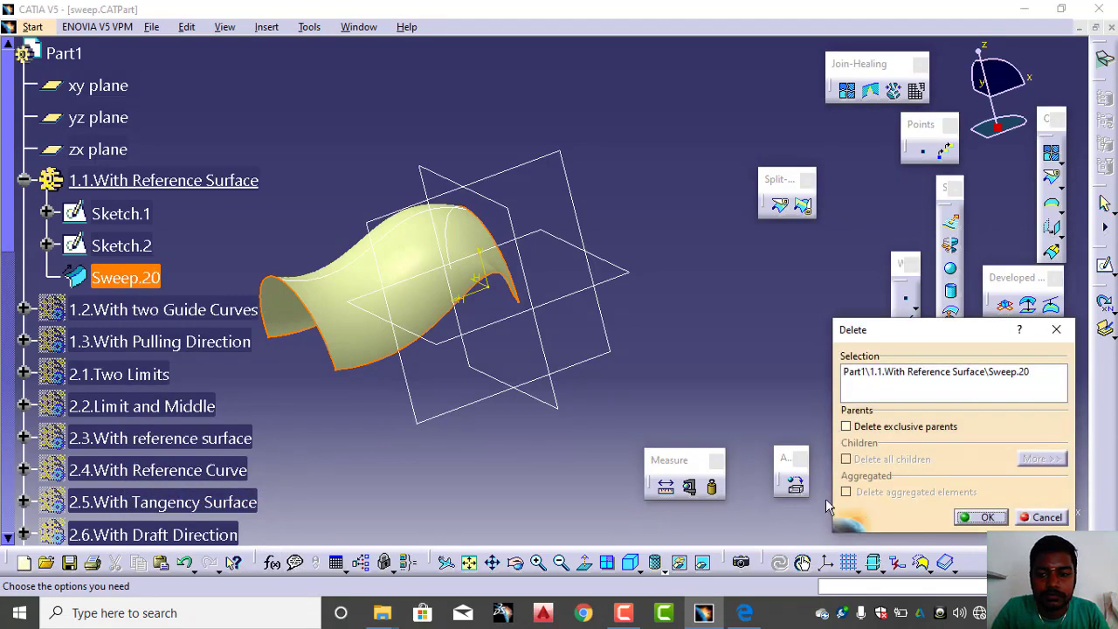
pyautogui.click(981, 518)
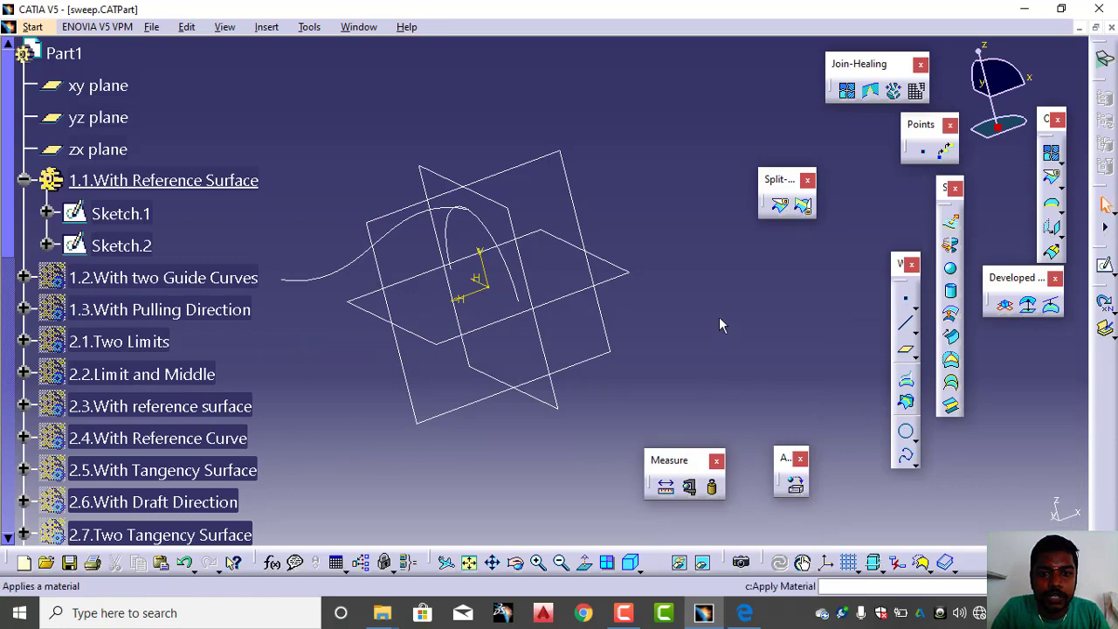
# Create an explicit With reference surface sweep using the arch Sketch.1 as profile, Sketch.2 as guide curve and the default mean plane
pyautogui.moveTo(719, 316); pyautogui.dragTo(414, 243, button='middle')
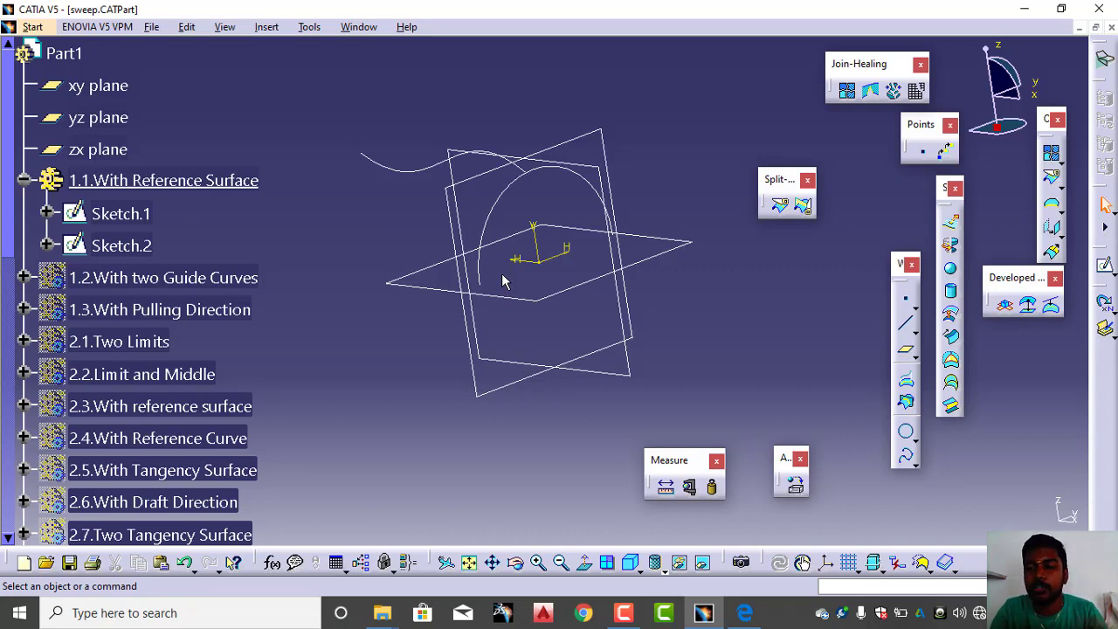
pyautogui.click(953, 339)
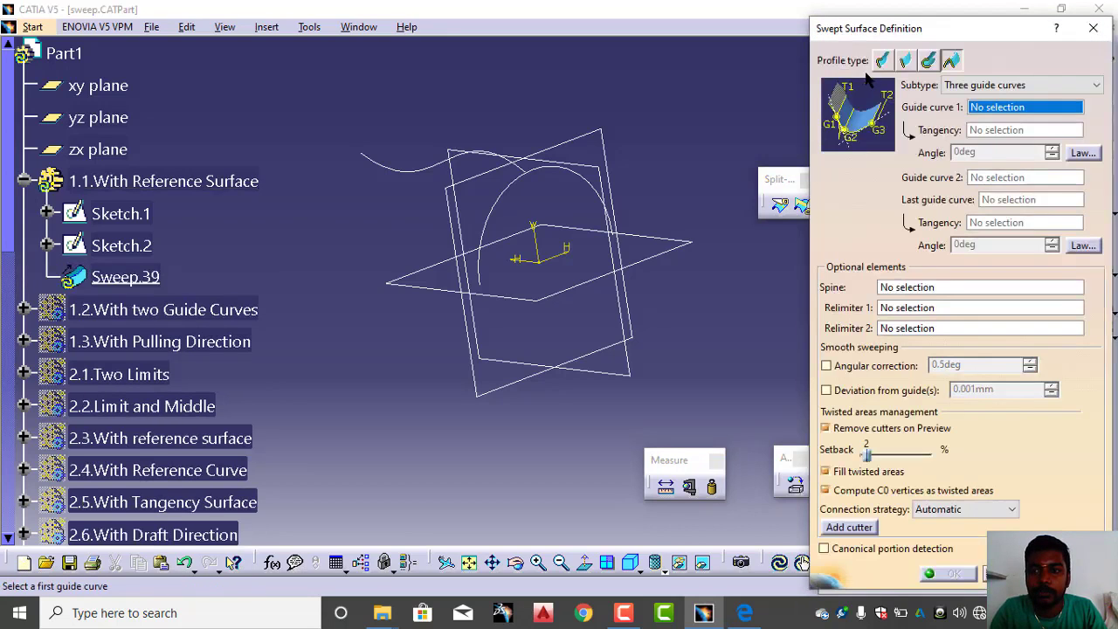
pyautogui.click(882, 62)
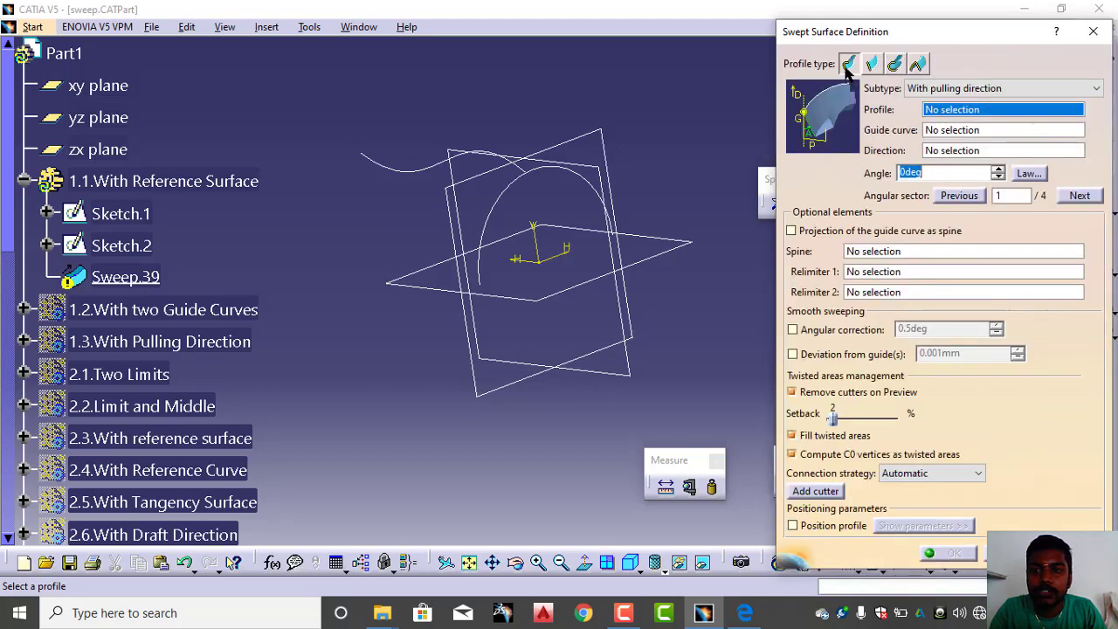
pyautogui.click(961, 88)
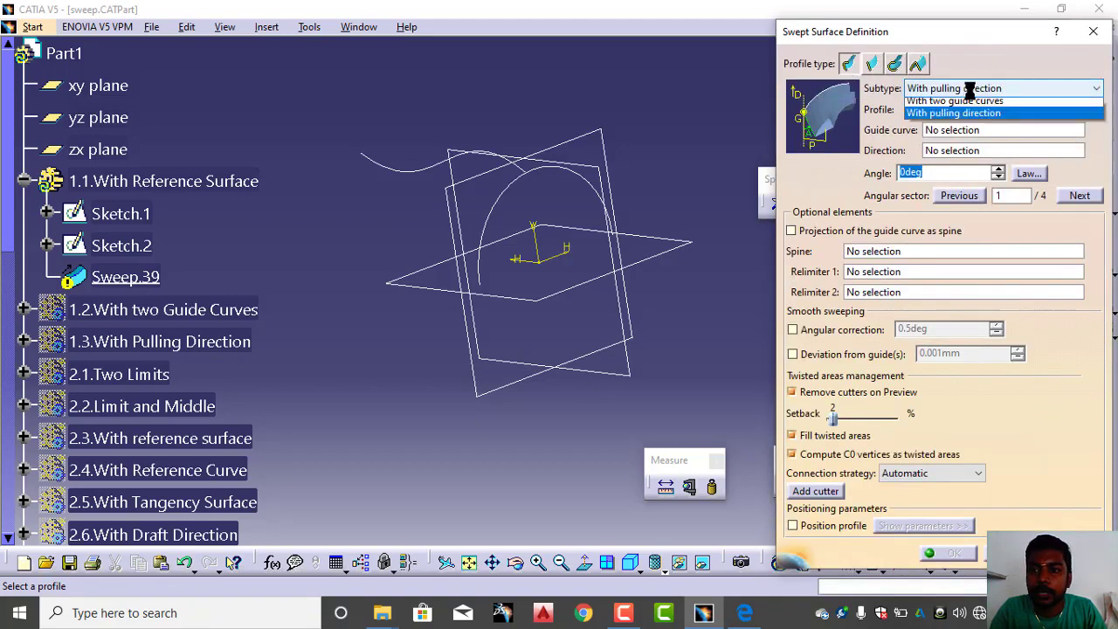
pyautogui.click(970, 104)
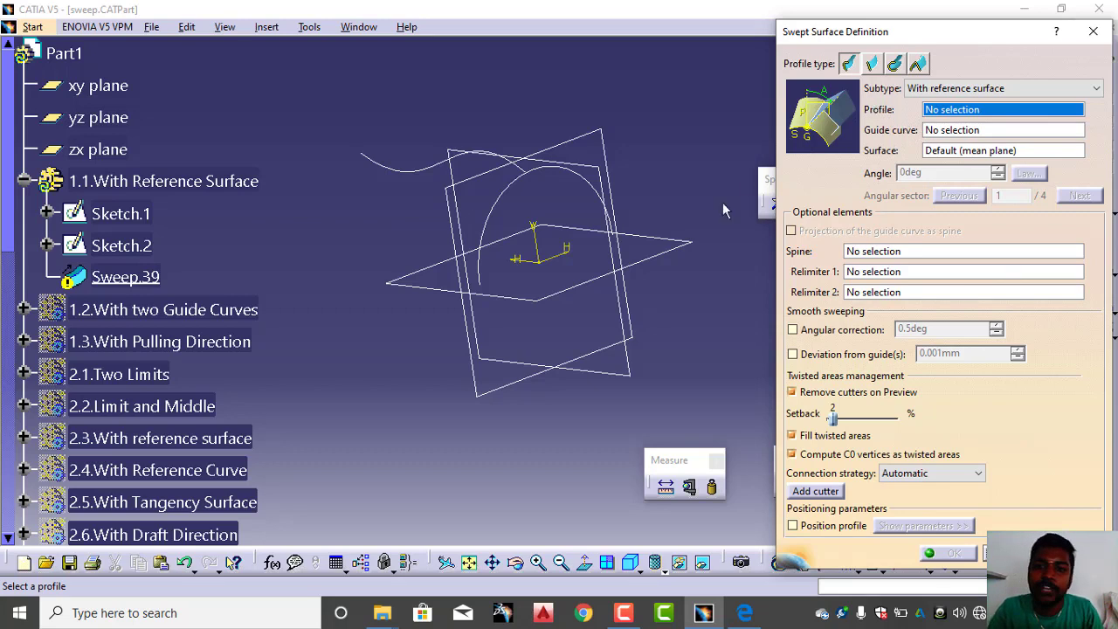
pyautogui.click(572, 159)
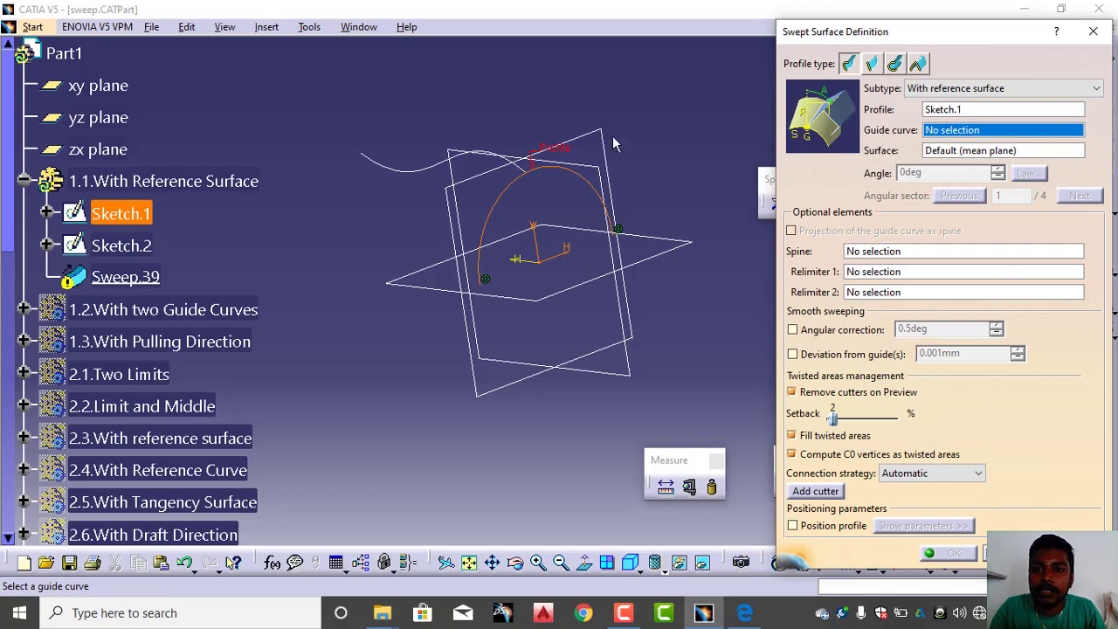
pyautogui.click(410, 175)
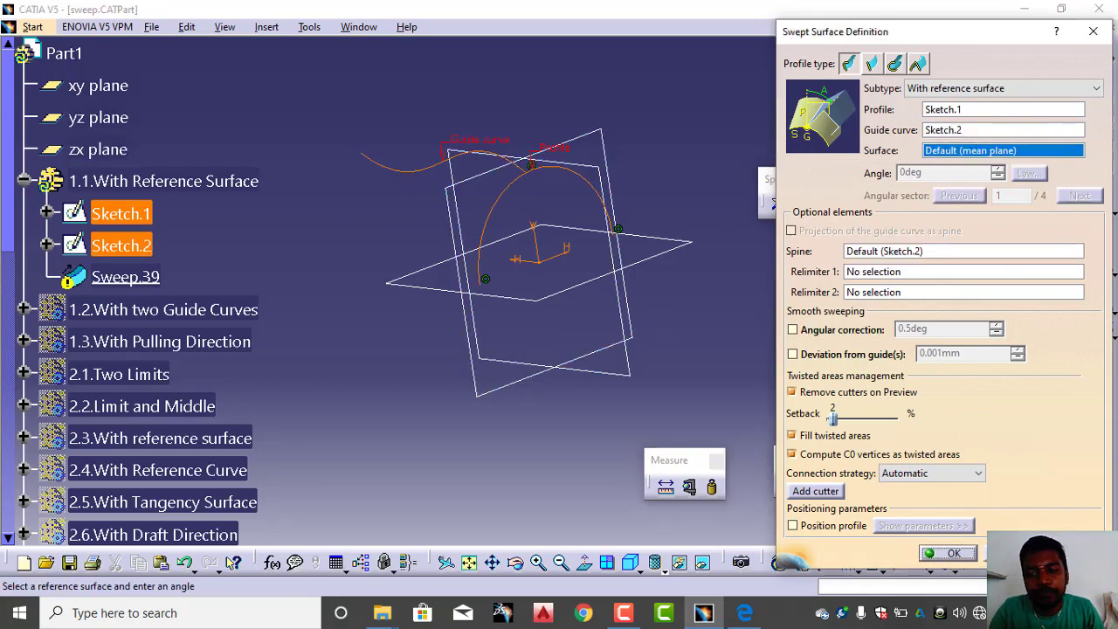
pyautogui.click(1076, 553)
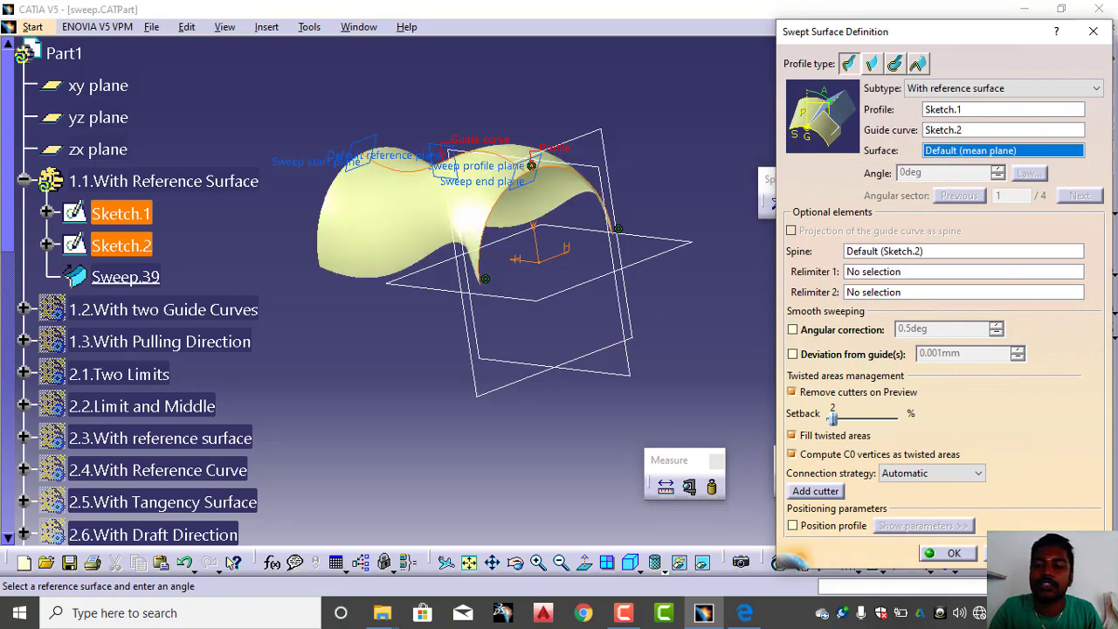
pyautogui.click(948, 553)
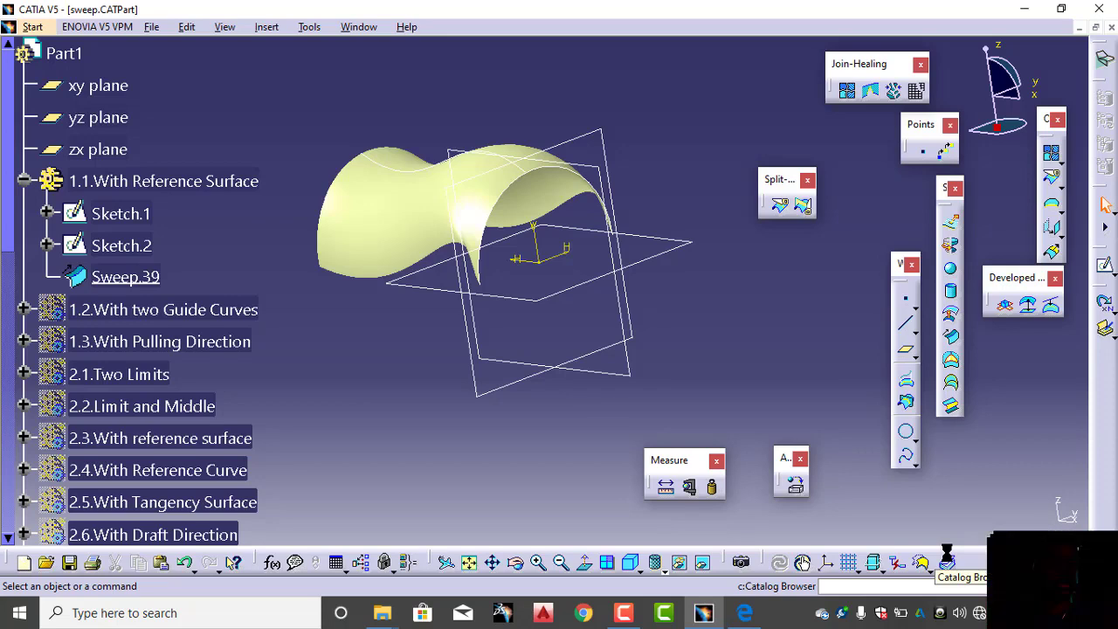
# Hide the 1.1.With Reference Surface set and collapse its branch in the tree
pyautogui.rightClick(218, 183)
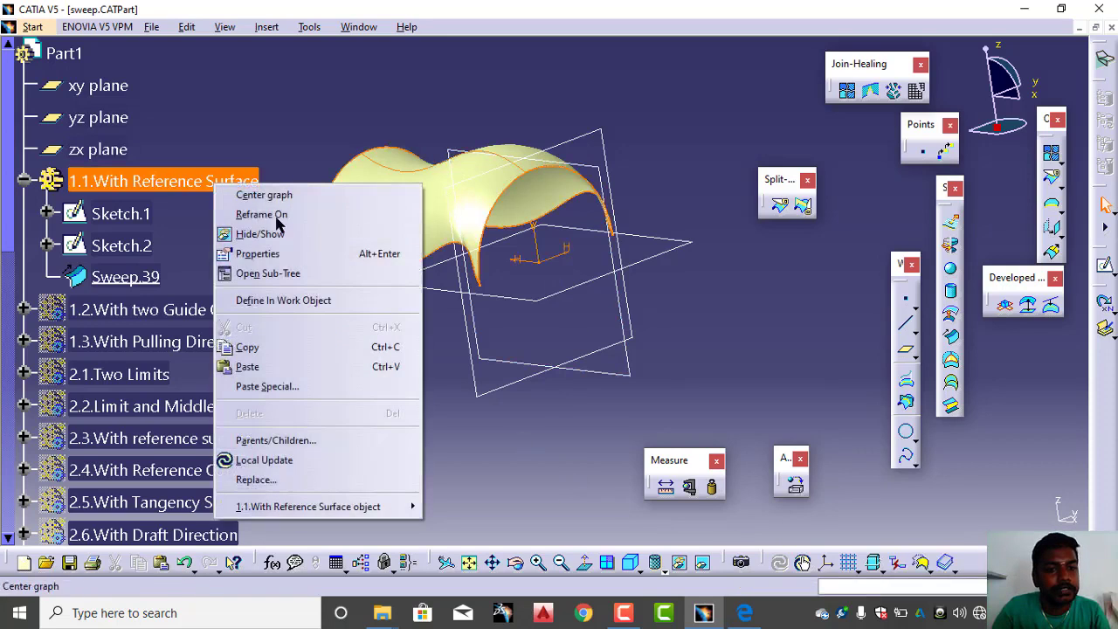
pyautogui.click(260, 234)
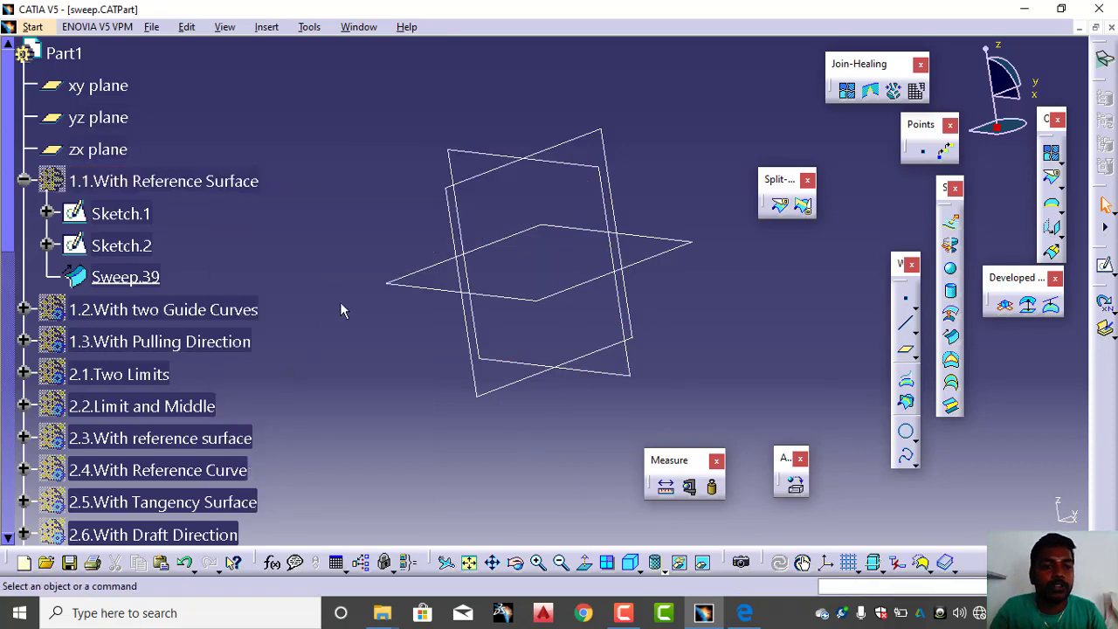
pyautogui.click(23, 181)
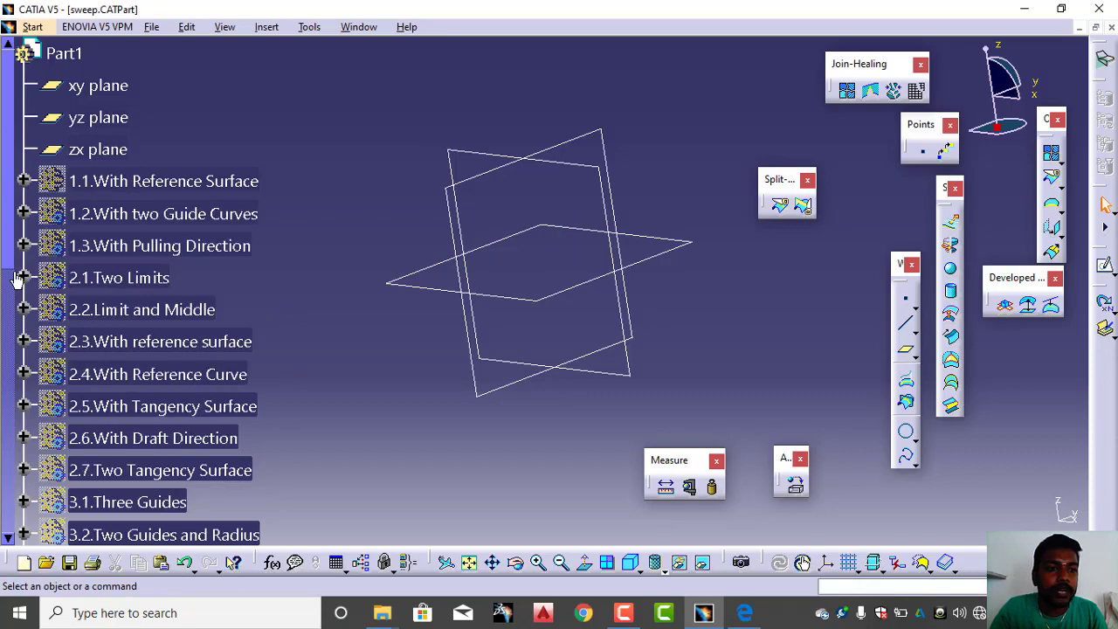
# Expand the 1.2.With two Guide Curves set and define it as the work object
pyautogui.click(24, 213)
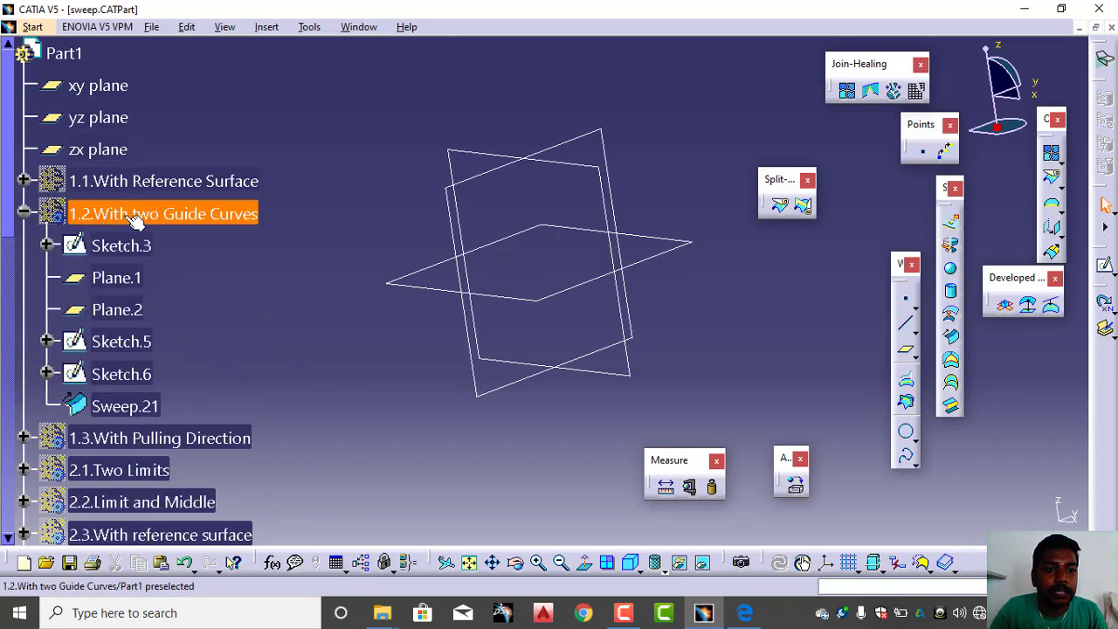
pyautogui.rightClick(135, 221)
pyautogui.click(184, 333)
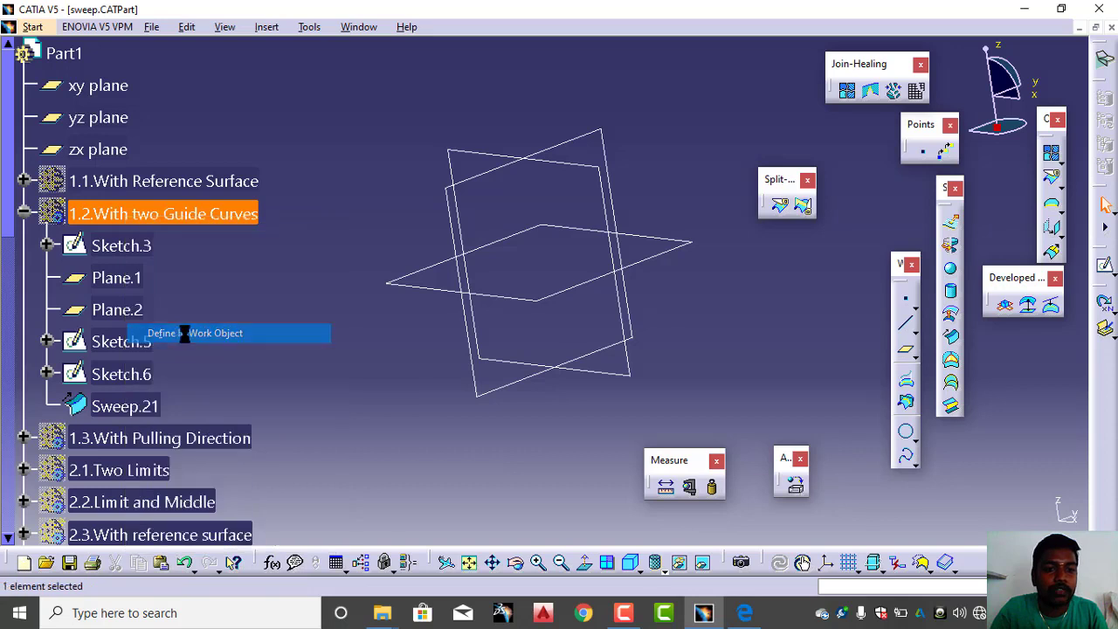
pyautogui.click(664, 398)
# Delete the existing Sweep.21 from the 1.2.With two Guide Curves set, keeping its parent elements
pyautogui.click(131, 405)
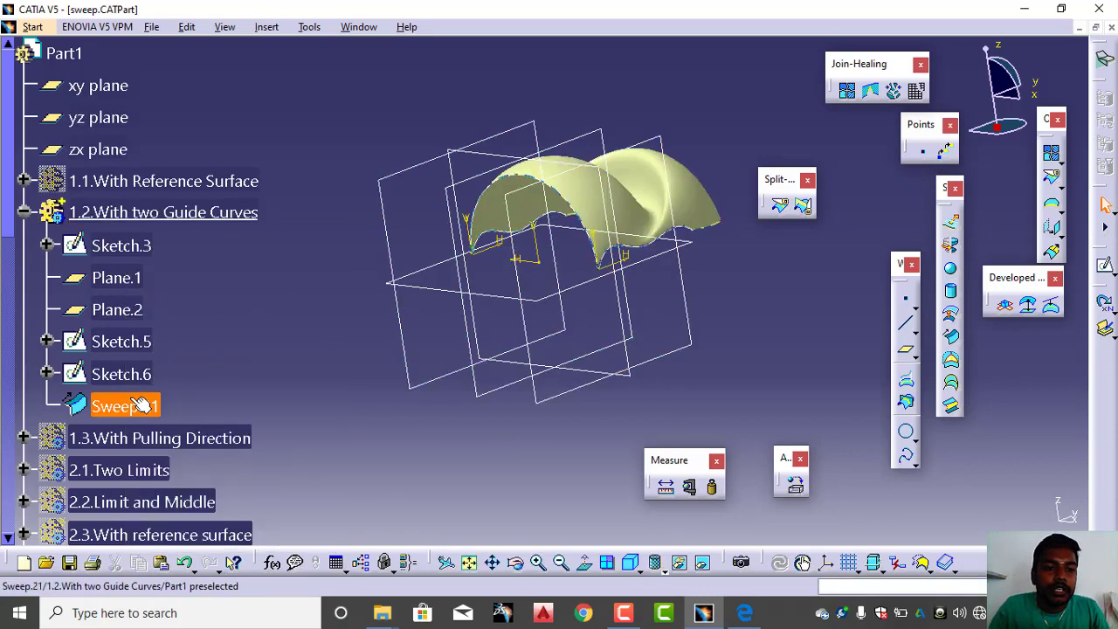
pyautogui.rightClick(131, 405)
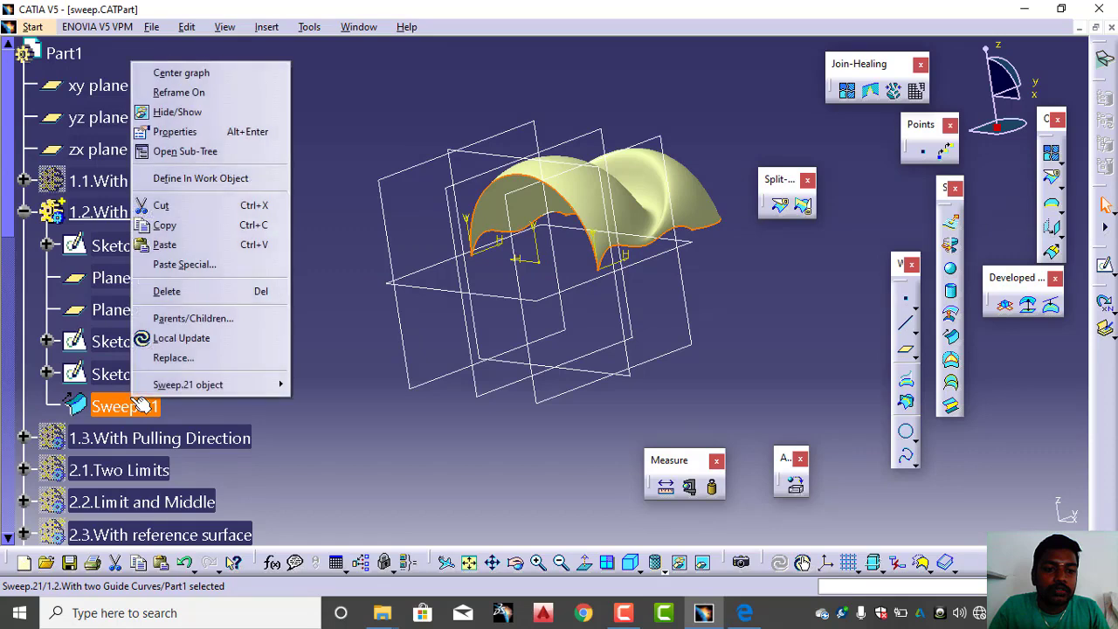
pyautogui.click(179, 290)
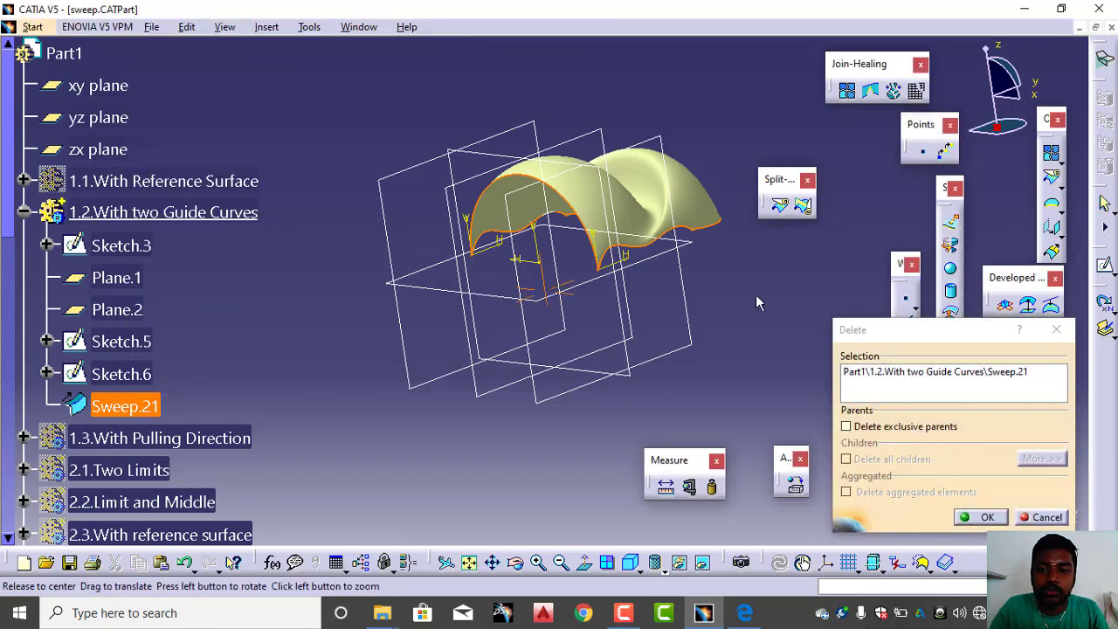
pyautogui.click(987, 518)
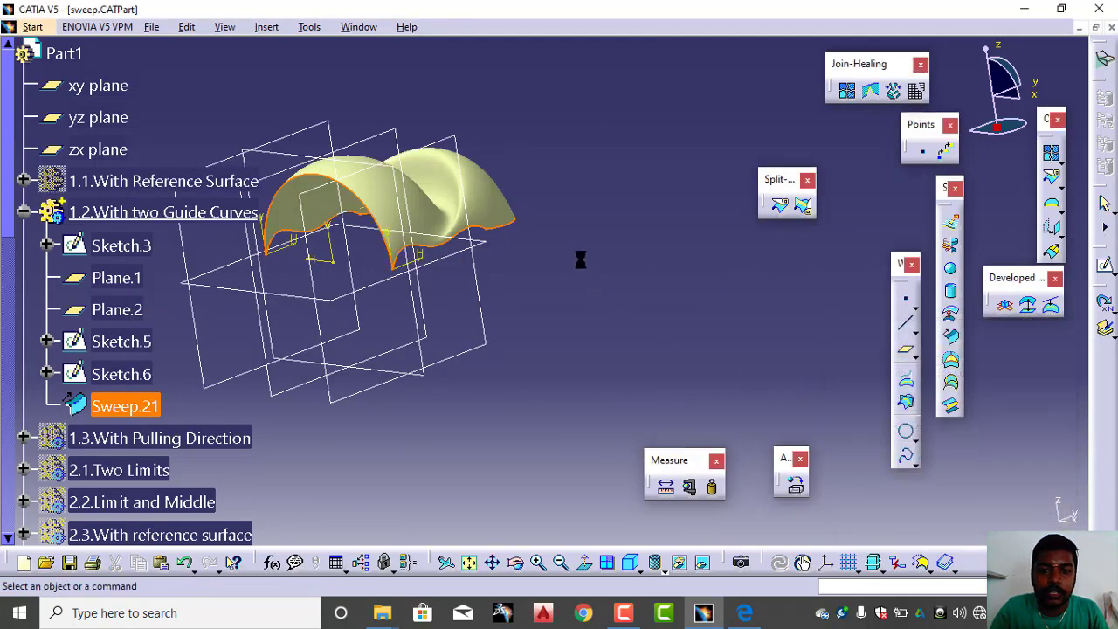
pyautogui.moveTo(636, 255)
pyautogui.mouseDown(button='middle')
pyautogui.moveTo(738, 251)
pyautogui.moveTo(666, 277)
pyautogui.moveTo(536, 288)
pyautogui.moveTo(537, 354)
pyautogui.moveTo(564, 314)
pyautogui.moveTo(476, 320)
pyautogui.moveTo(479, 330)
pyautogui.moveTo(501, 341)
pyautogui.moveTo(506, 319)
pyautogui.moveTo(514, 344)
pyautogui.moveTo(539, 319)
pyautogui.moveTo(483, 249)
pyautogui.mouseUp(button='middle')
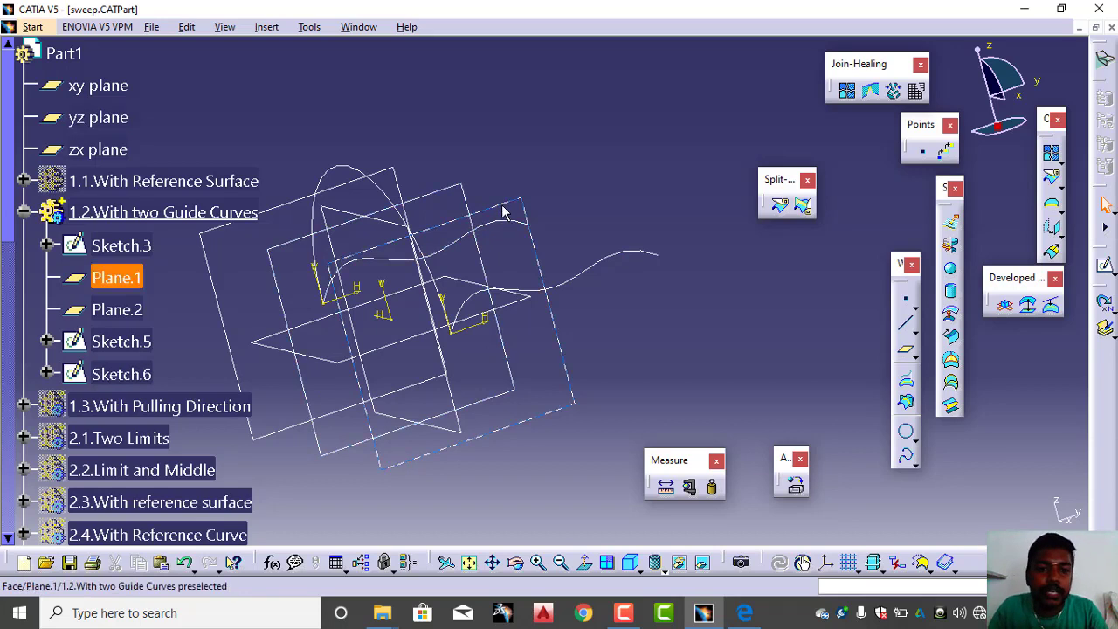
pyautogui.click(457, 188)
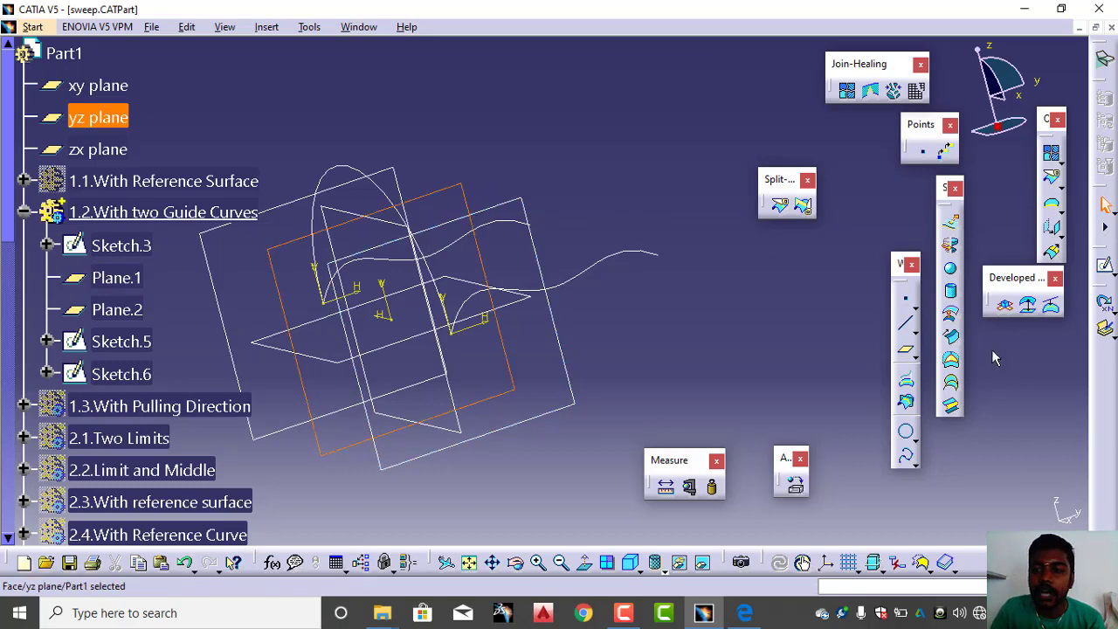
pyautogui.click(908, 355)
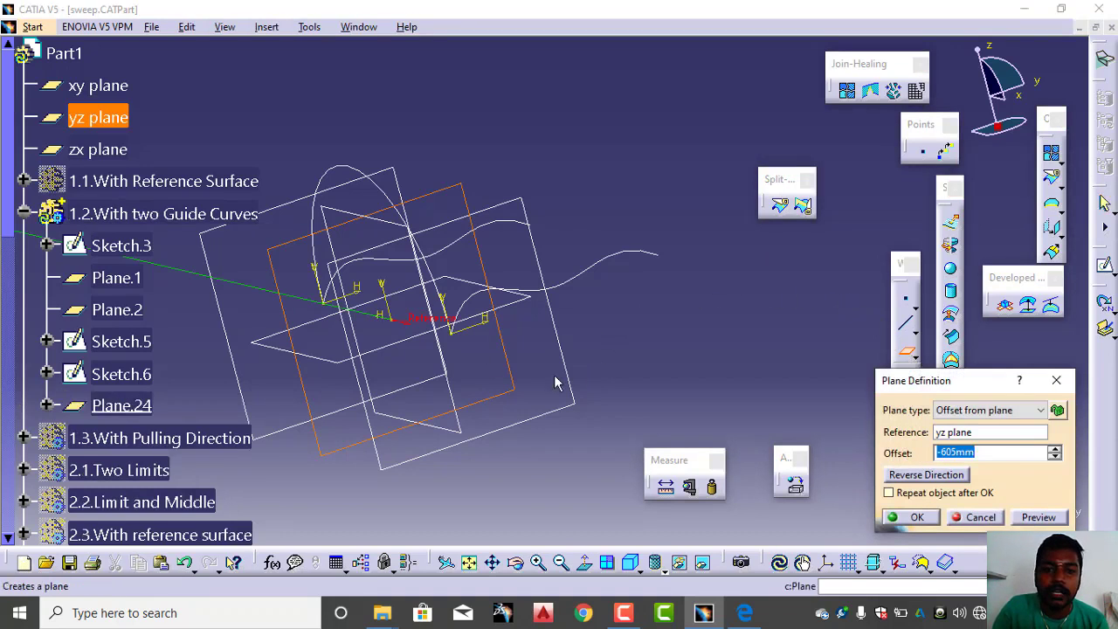
pyautogui.click(462, 335)
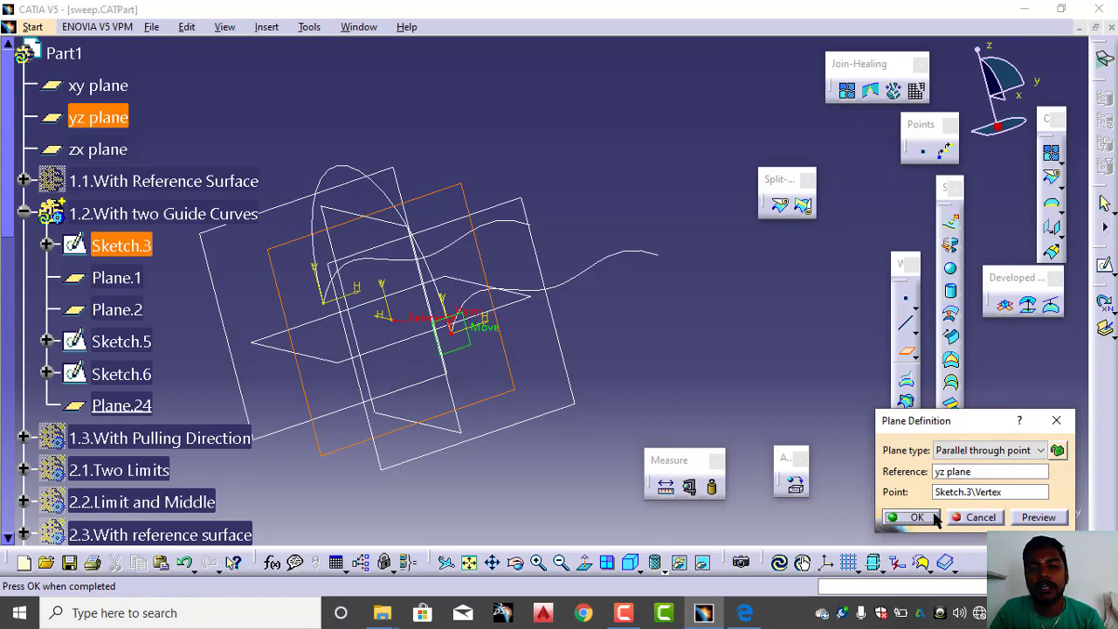
pyautogui.click(1055, 423)
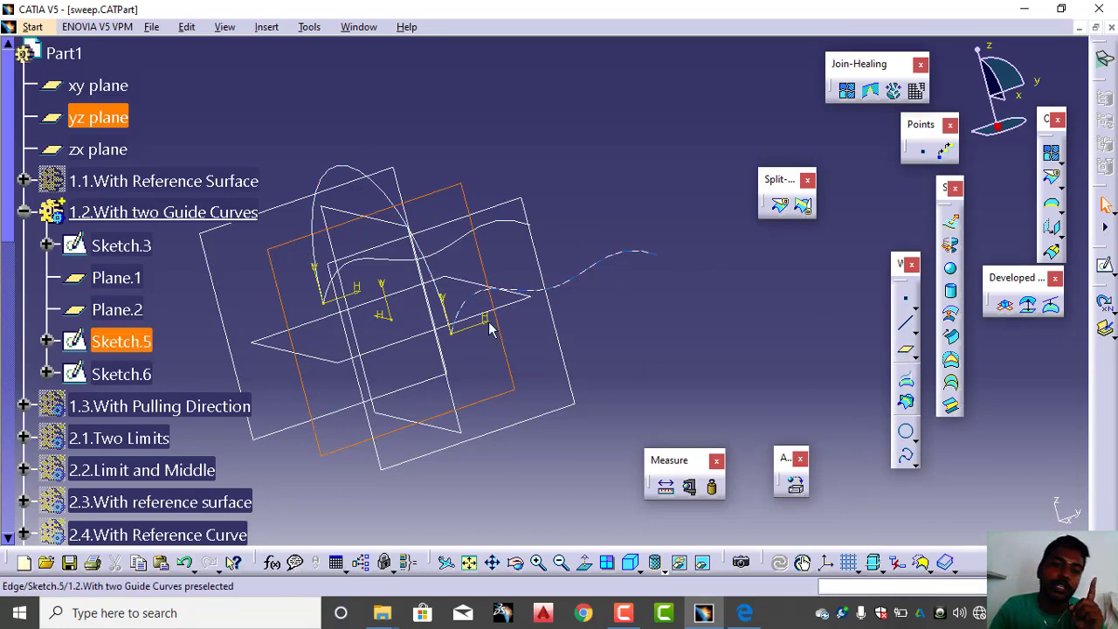
pyautogui.click(348, 313)
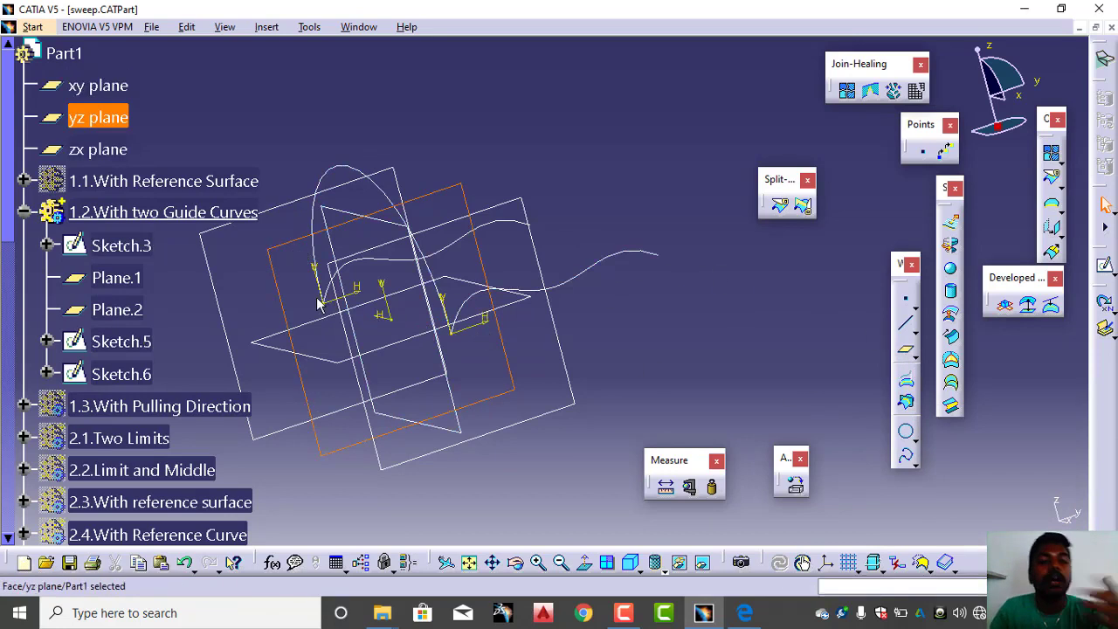
pyautogui.click(670, 212)
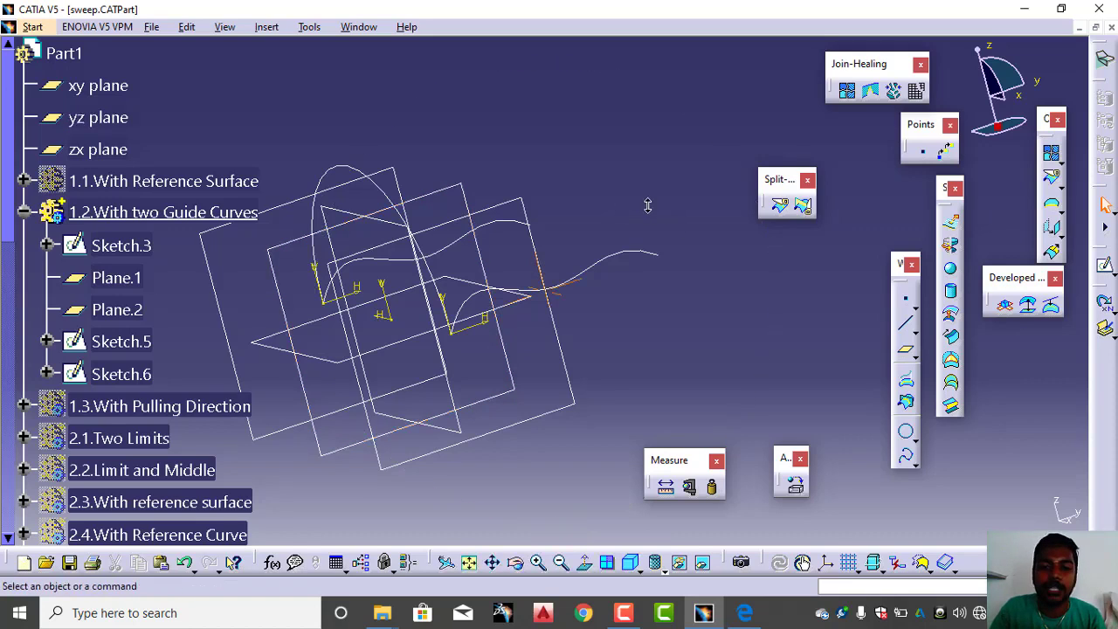
pyautogui.keyDown('ctrl'); pyautogui.moveTo(648, 205); pyautogui.dragTo(647, 246, button='middle'); pyautogui.keyUp('ctrl')
pyautogui.click(558, 207)
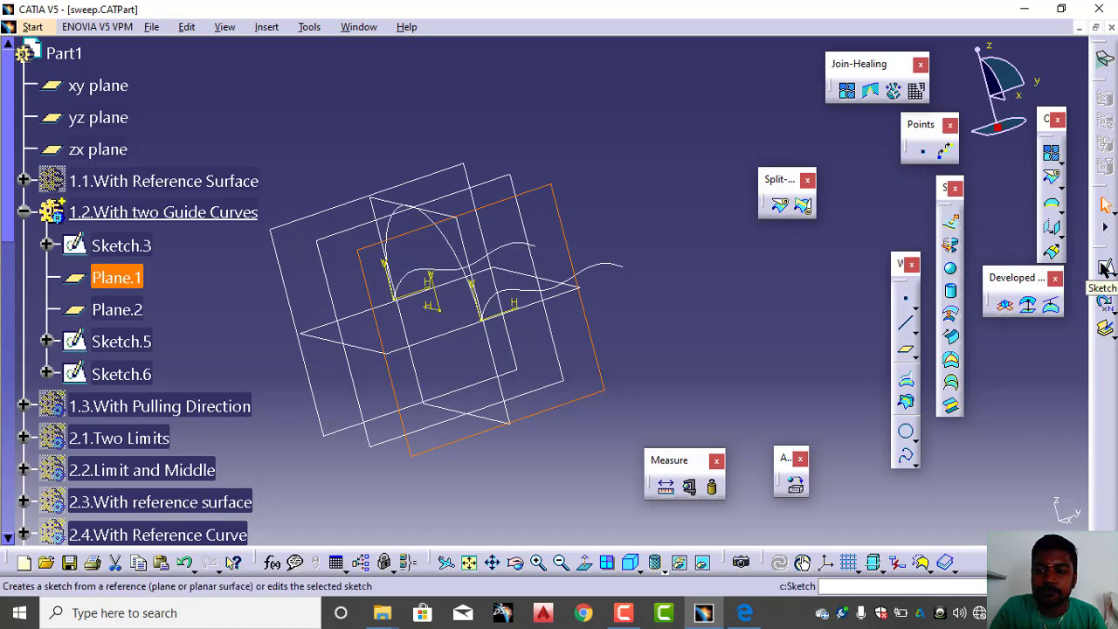
pyautogui.click(522, 339)
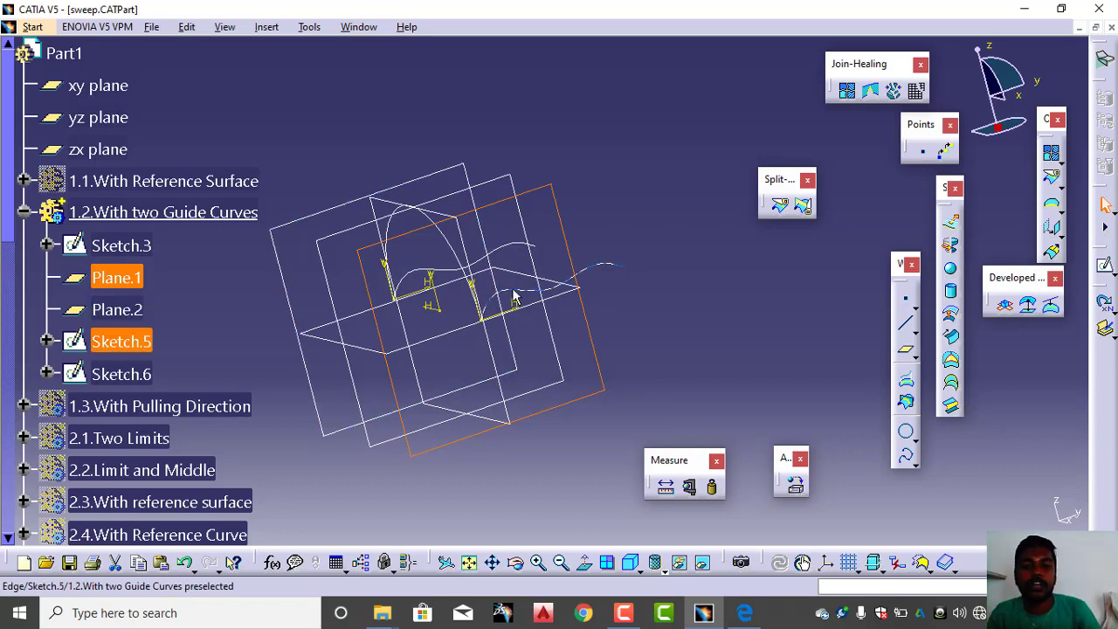
pyautogui.click(693, 293)
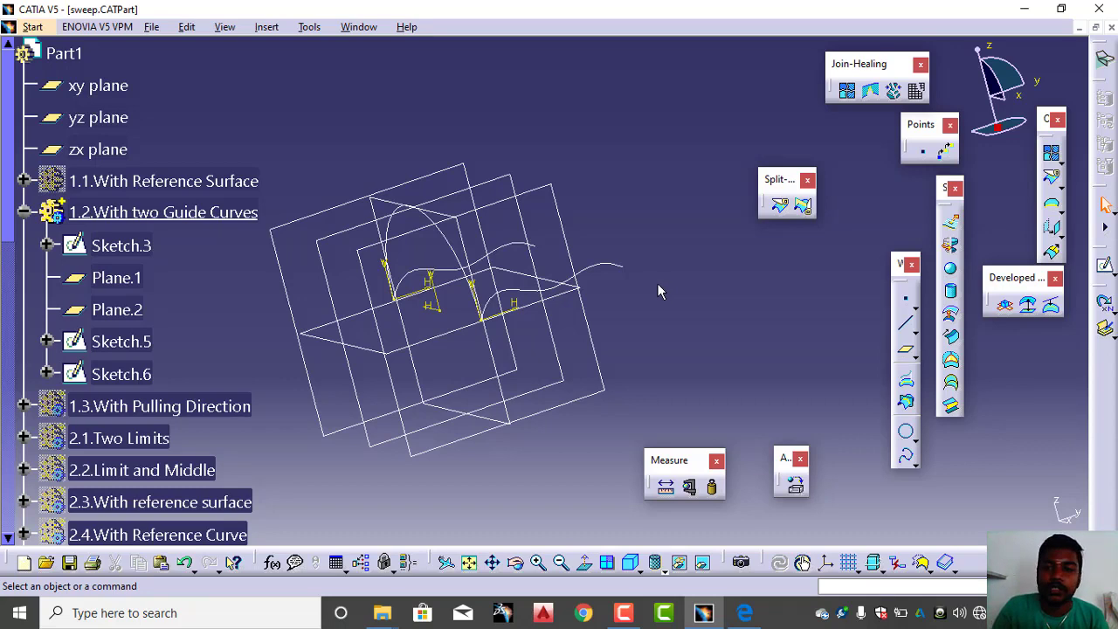
# Create an explicit sweep with two guide curves, using Sketch.3 as profile, Sketch.5 and Sketch.6 as guides, two-point anchoring and the default spine
pyautogui.click(945, 340)
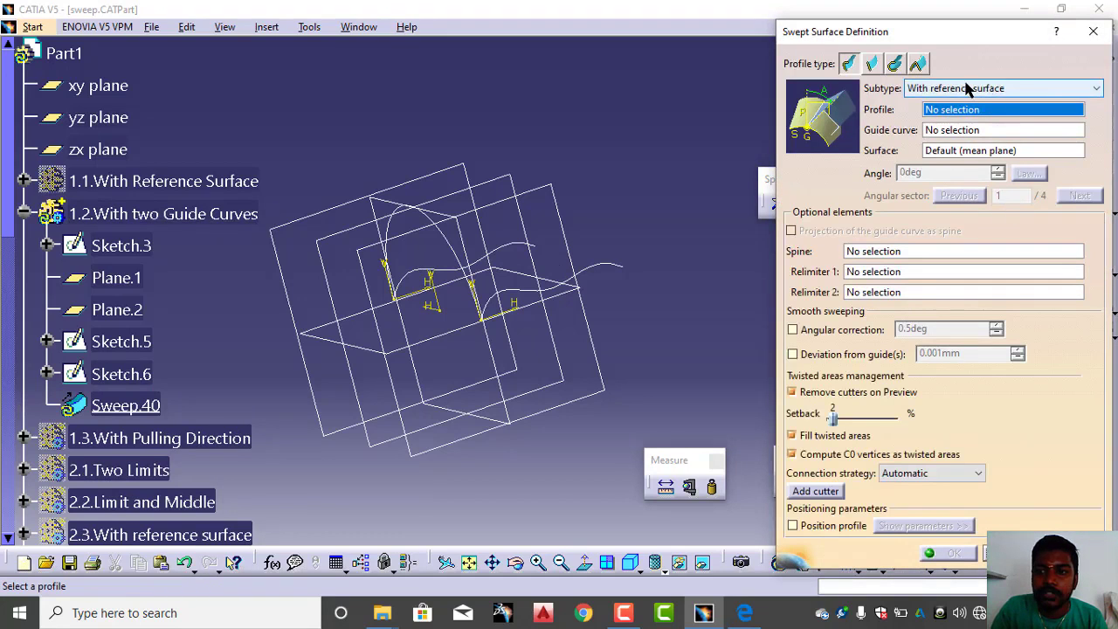
pyautogui.click(967, 88)
pyautogui.click(965, 117)
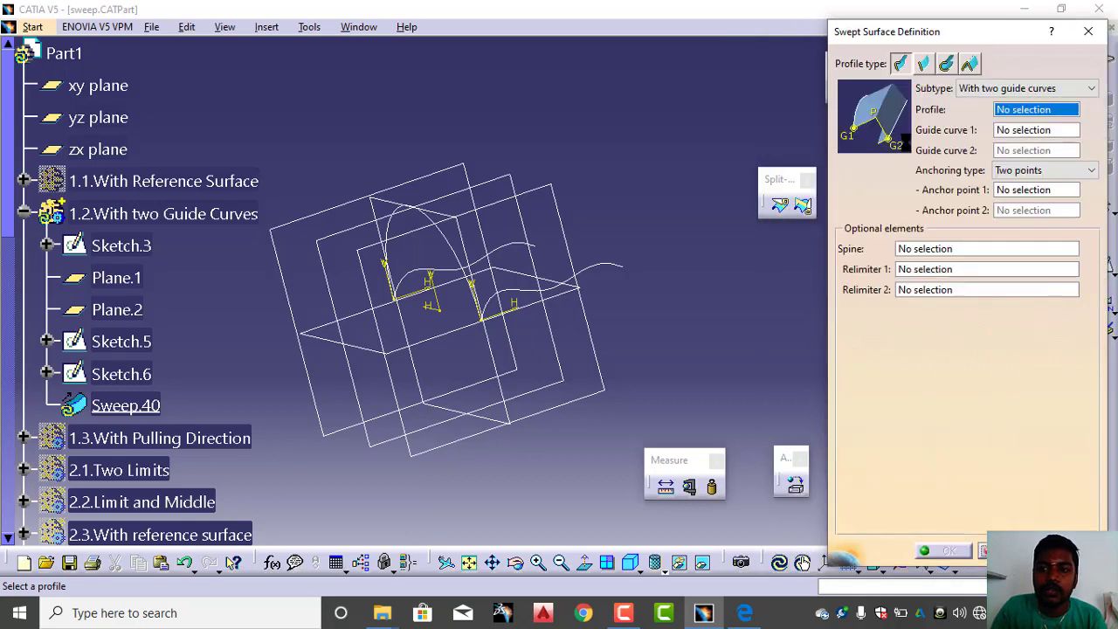
pyautogui.click(460, 247)
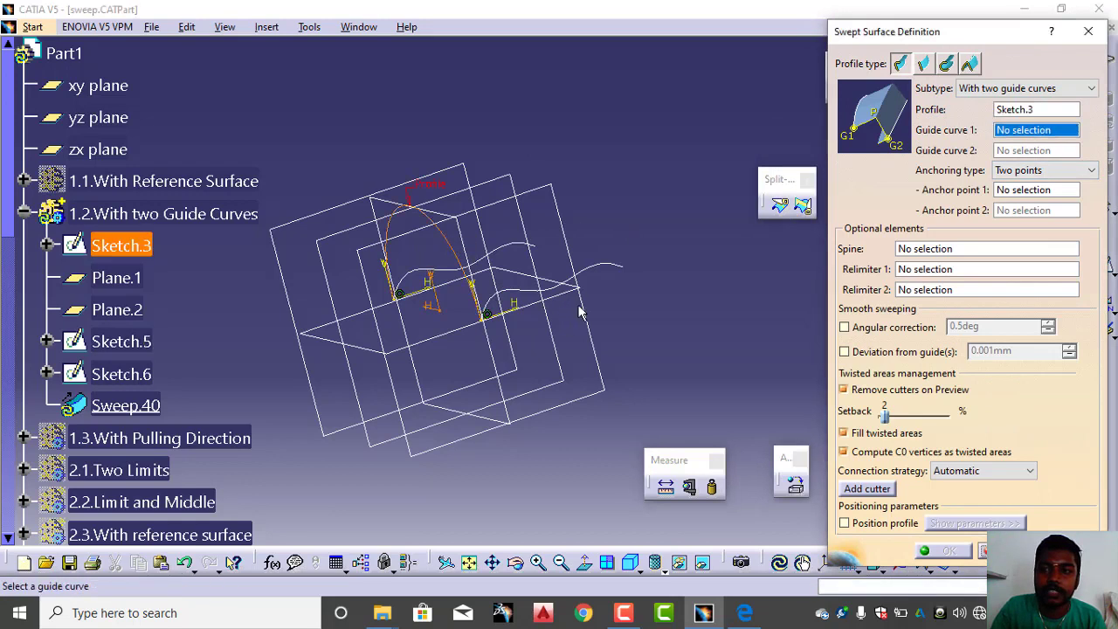
pyautogui.click(614, 272)
pyautogui.click(518, 249)
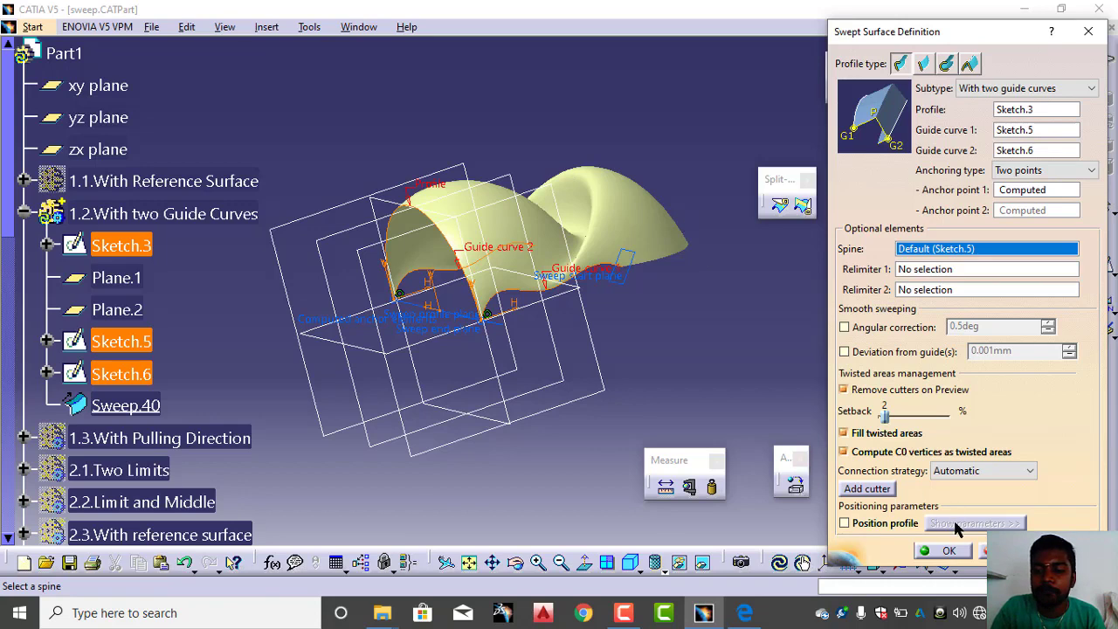
pyautogui.click(948, 551)
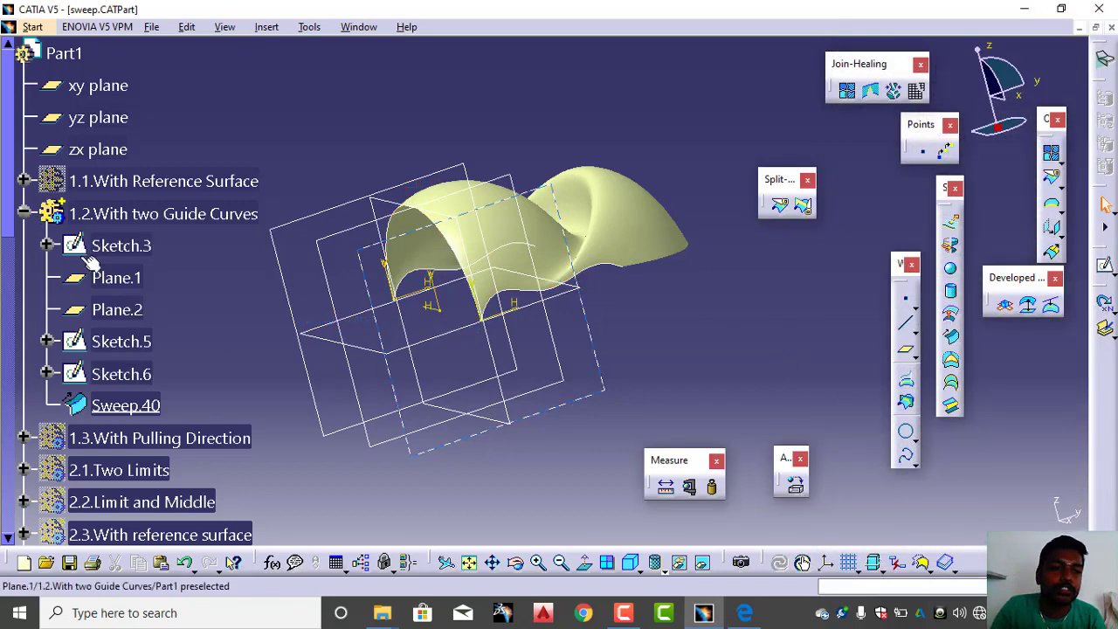
# Collapse the 1.2.With two Guide Curves branch in the tree and hide the set
pyautogui.click(23, 213)
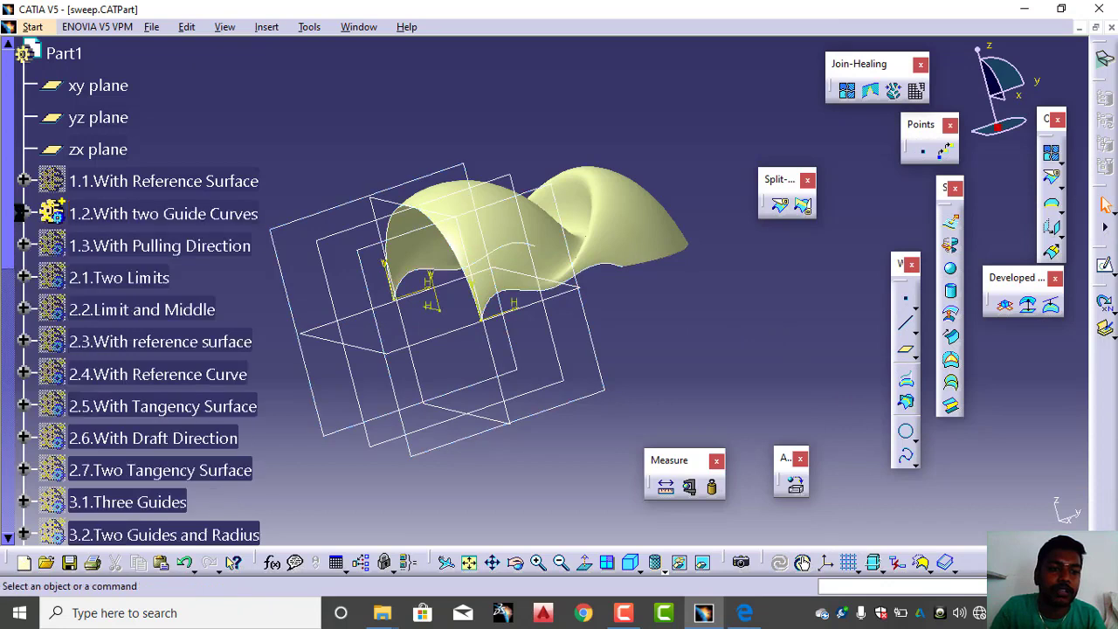
pyautogui.rightClick(162, 218)
pyautogui.click(200, 269)
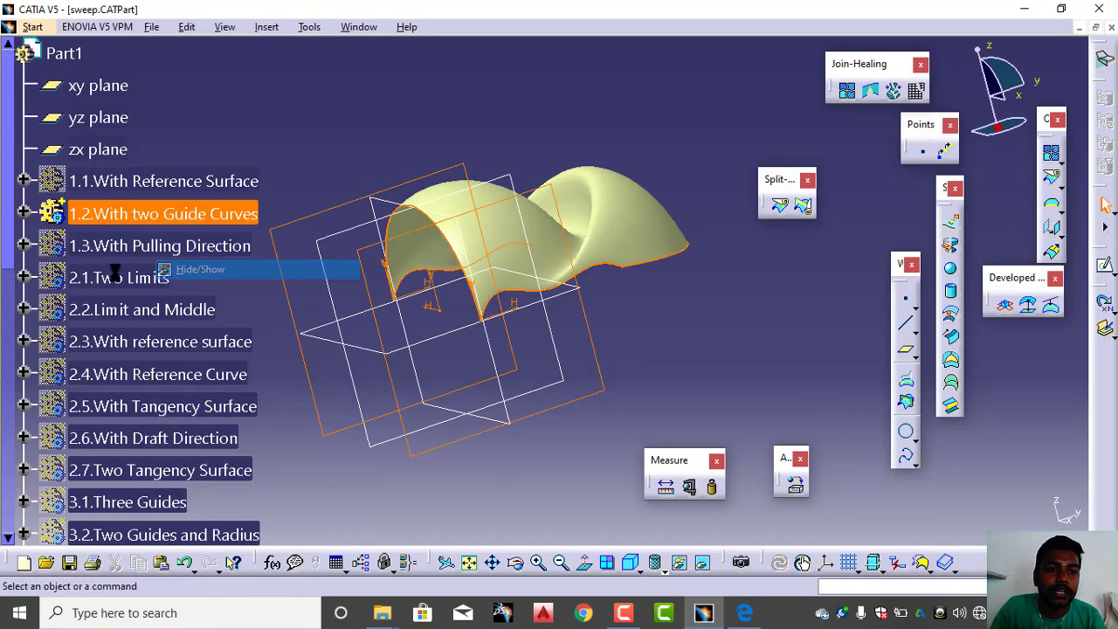
# Define the 1.3.With Pulling Direction set as the work object
pyautogui.click(120, 249)
pyautogui.rightClick(120, 251)
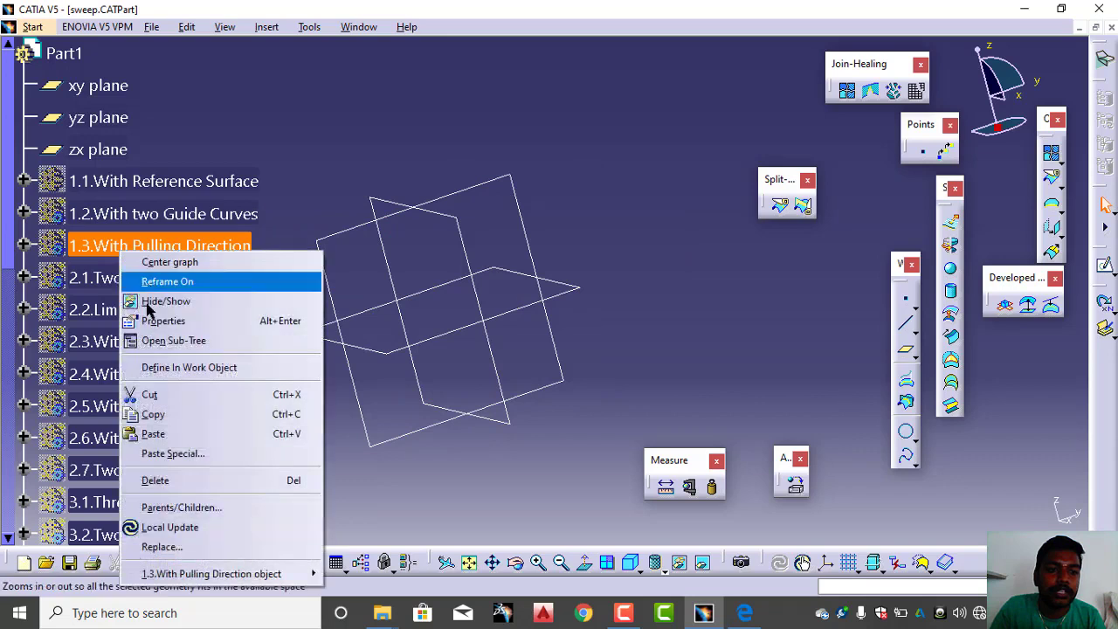
pyautogui.click(169, 371)
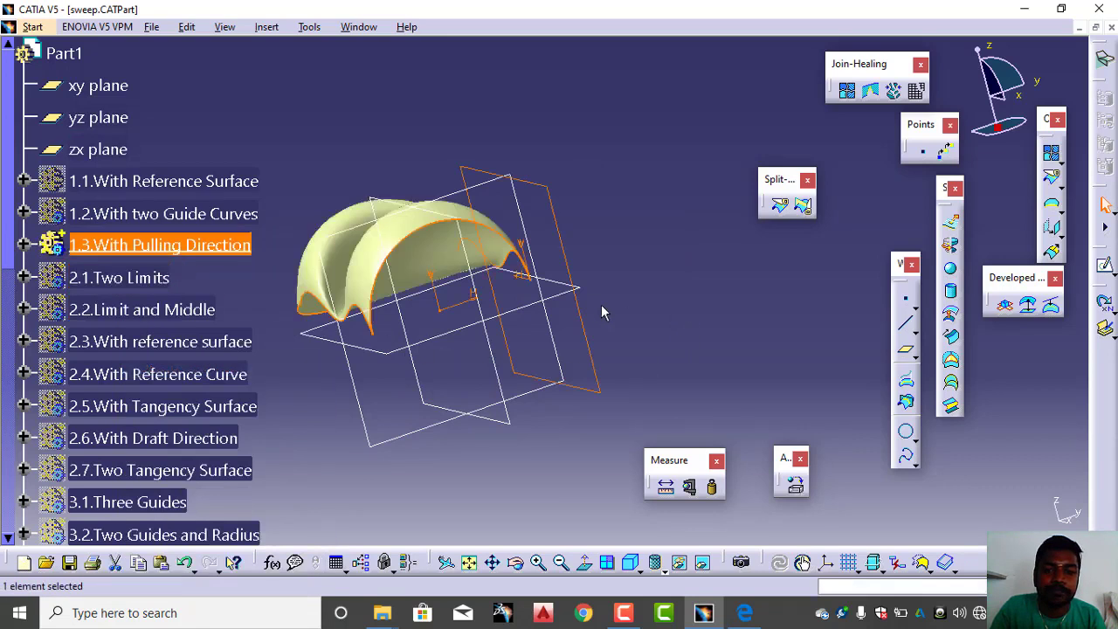
# Expand the 1.3.With Pulling Direction set and delete its existing Sweep.22 without its exclusive parents
pyautogui.moveTo(601, 304); pyautogui.dragTo(716, 279, button='middle')
pyautogui.click(574, 267)
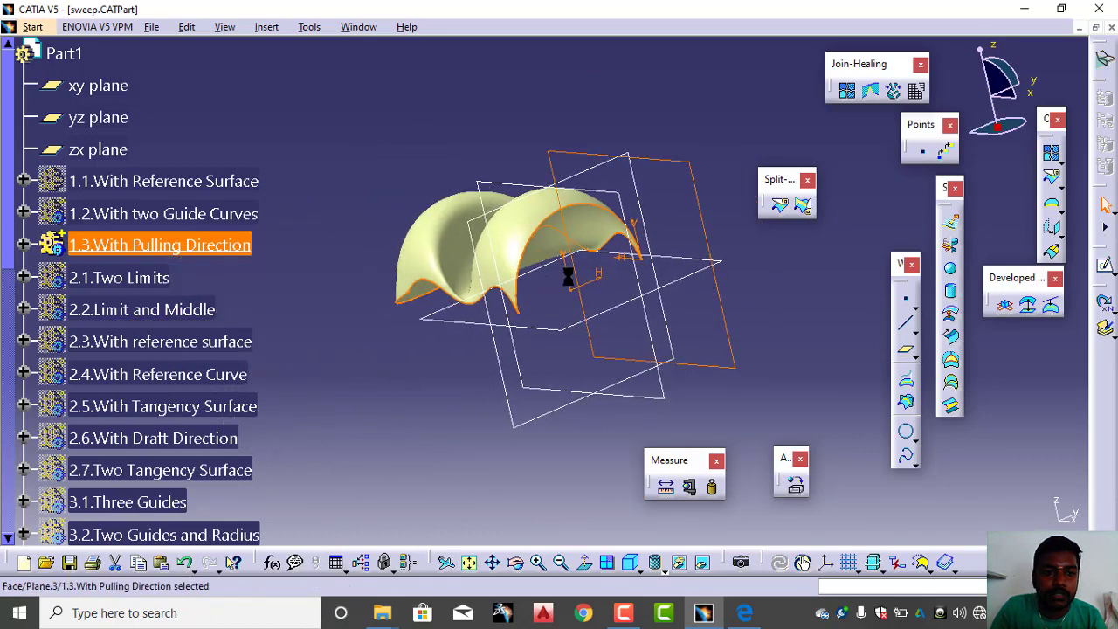
pyautogui.click(23, 245)
pyautogui.click(107, 378)
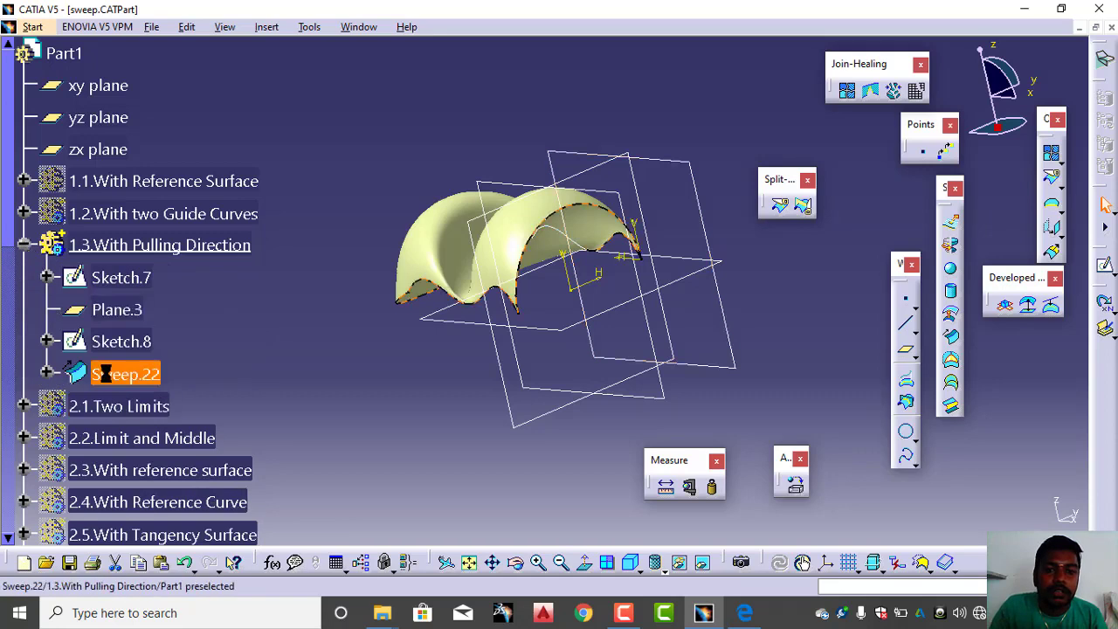
pyautogui.rightClick(107, 374)
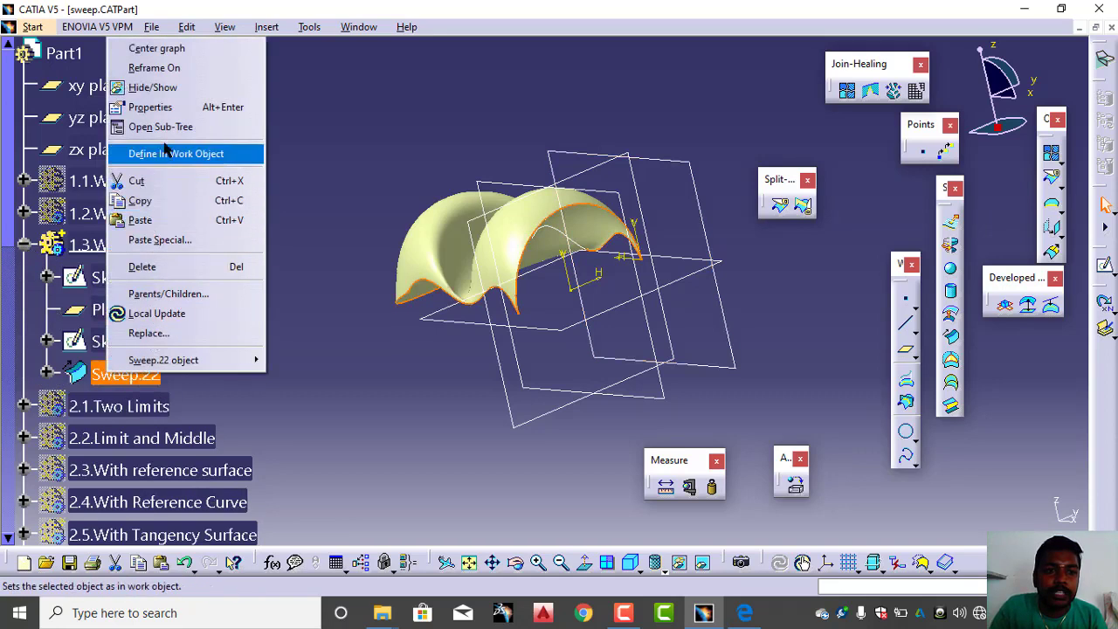
pyautogui.click(149, 266)
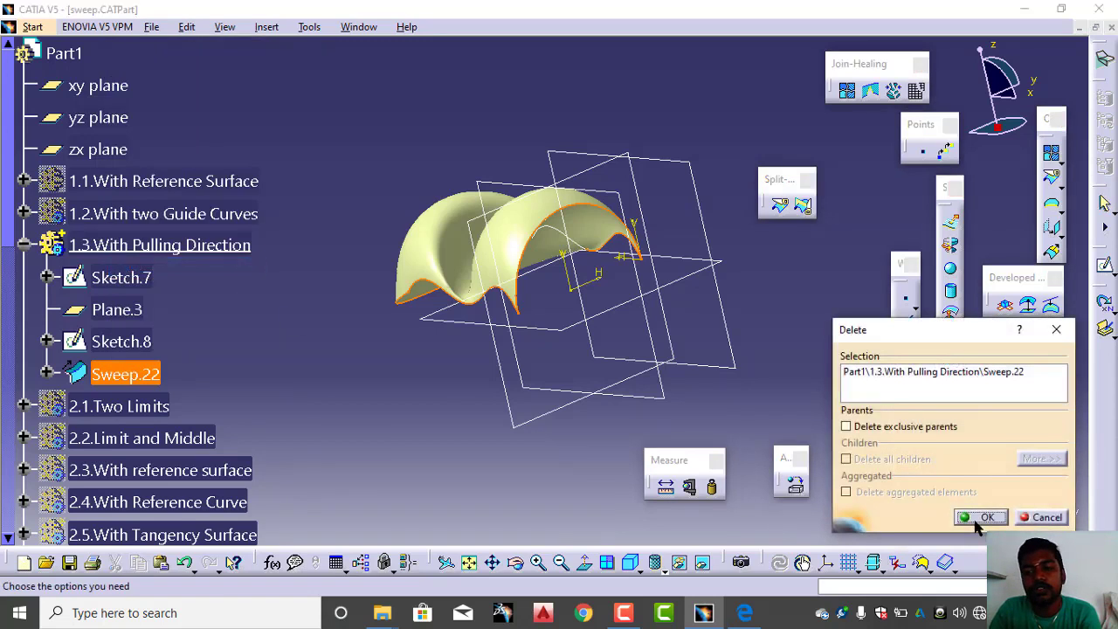
pyautogui.click(983, 517)
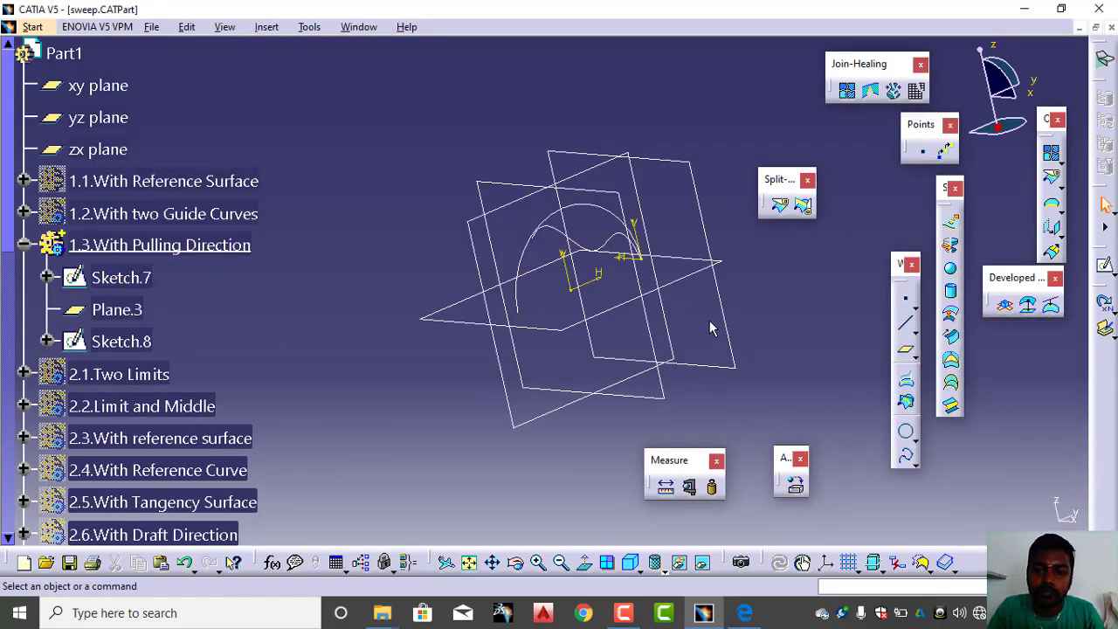
# Create an explicit sweep with pulling direction, using Sketch.7 as profile, Sketch.8 as guide curve, HDirection as direction and the default spine
pyautogui.moveTo(712, 329); pyautogui.dragTo(604, 369, button='middle')
pyautogui.moveTo(779, 367); pyautogui.dragTo(499, 309, button='middle')
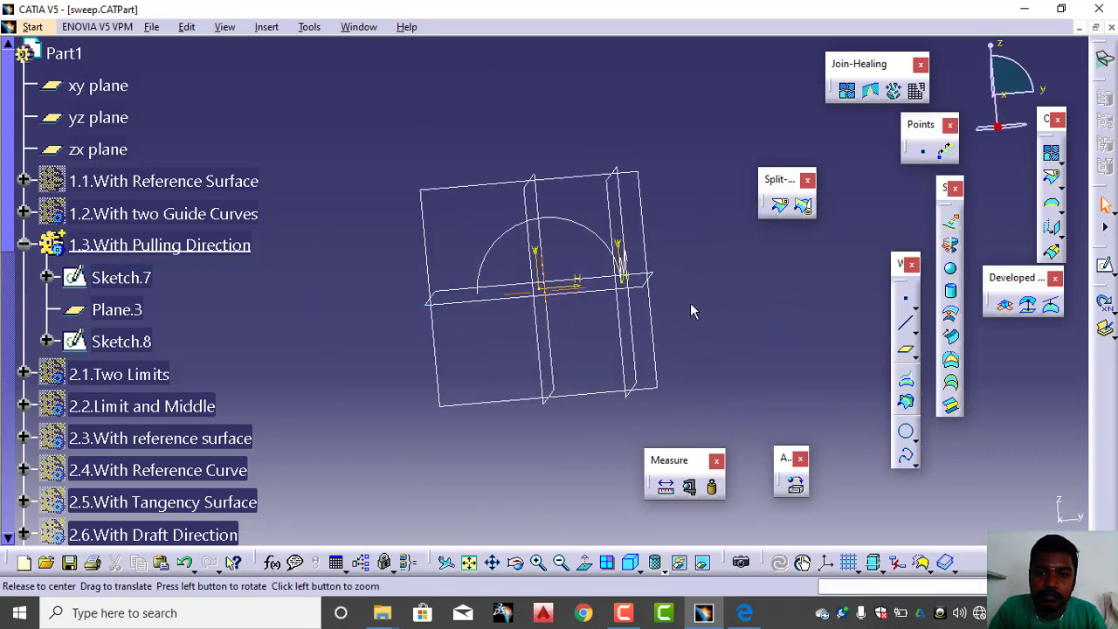
pyautogui.moveTo(690, 310); pyautogui.dragTo(661, 327, button='middle')
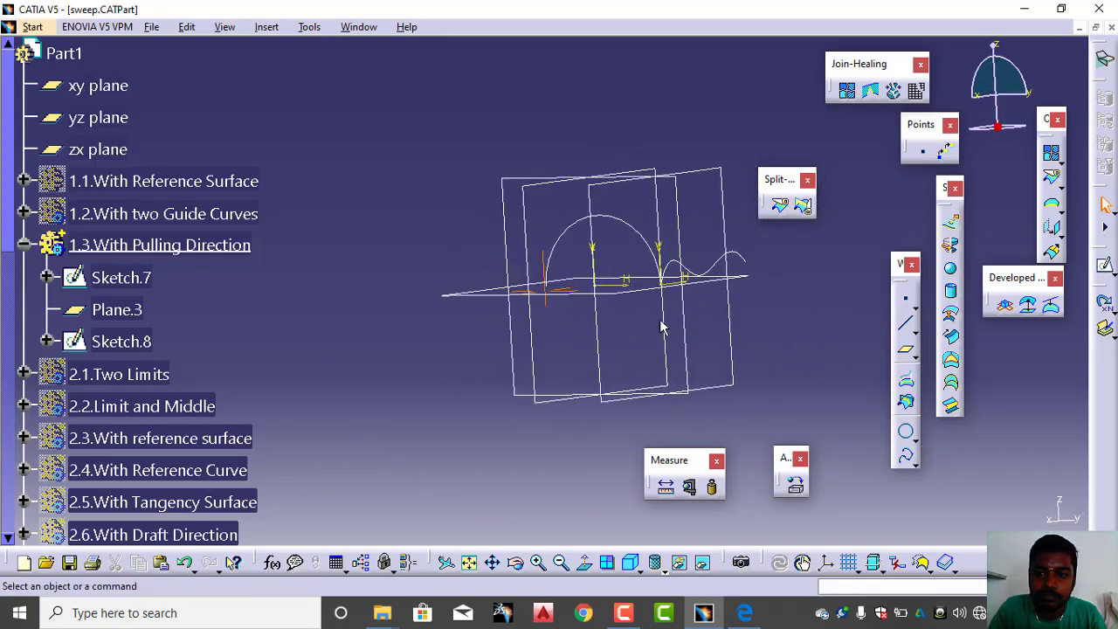
pyautogui.moveTo(781, 320); pyautogui.dragTo(511, 270, button='middle')
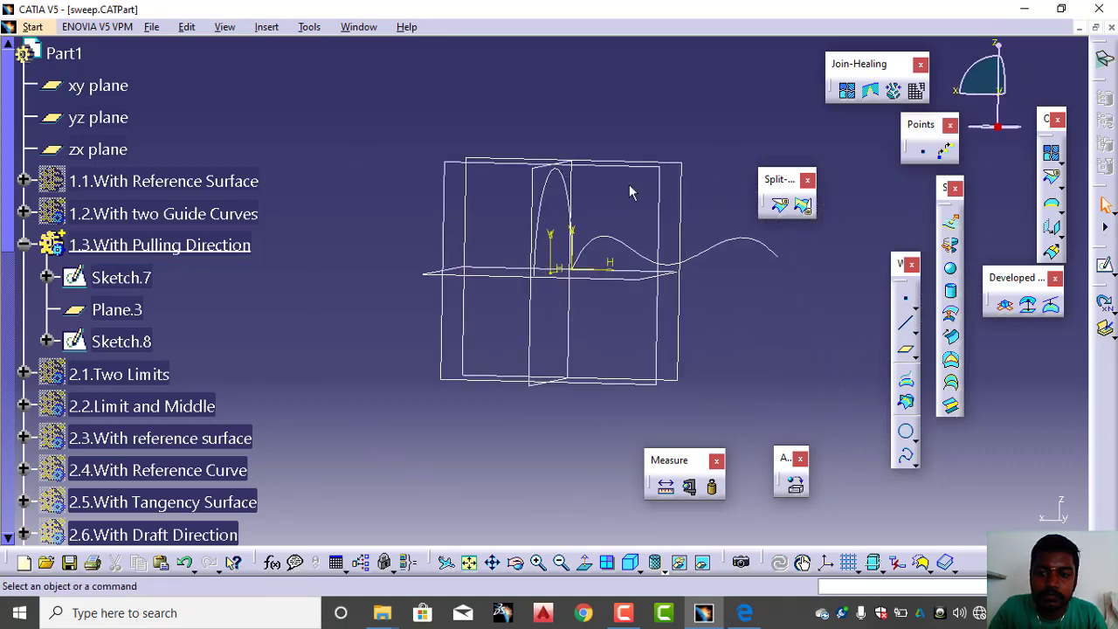
pyautogui.scroll(-2, 630, 192)
pyautogui.moveTo(664, 180)
pyautogui.mouseDown(button='middle')
pyautogui.moveTo(649, 229)
pyautogui.moveTo(624, 175)
pyautogui.moveTo(676, 179)
pyautogui.moveTo(637, 157)
pyautogui.moveTo(592, 155)
pyautogui.mouseUp(button='middle')
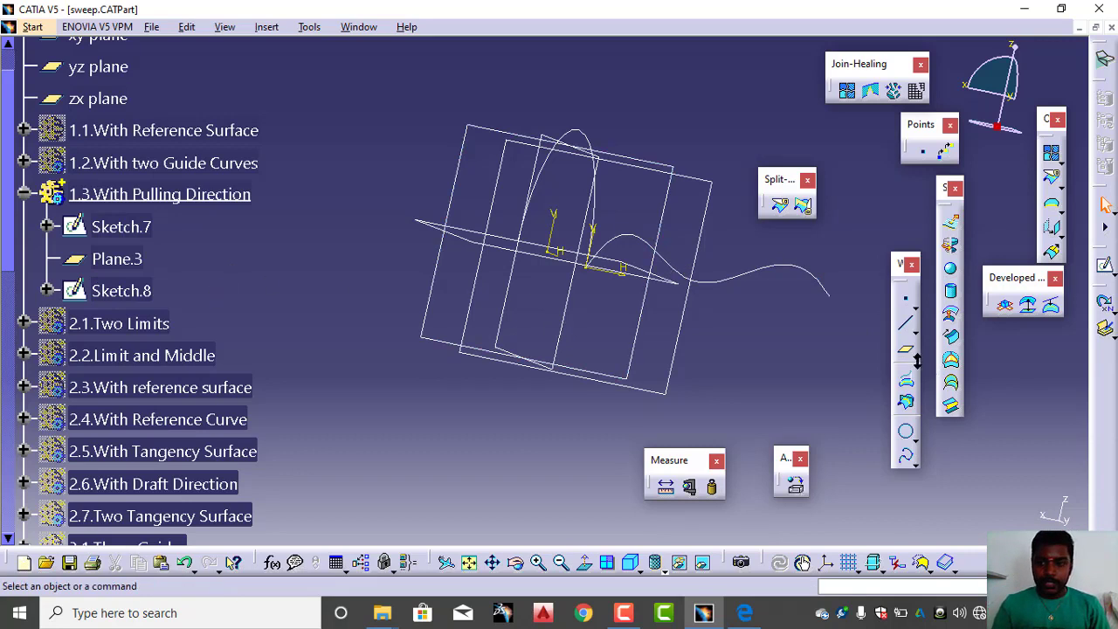
pyautogui.click(952, 337)
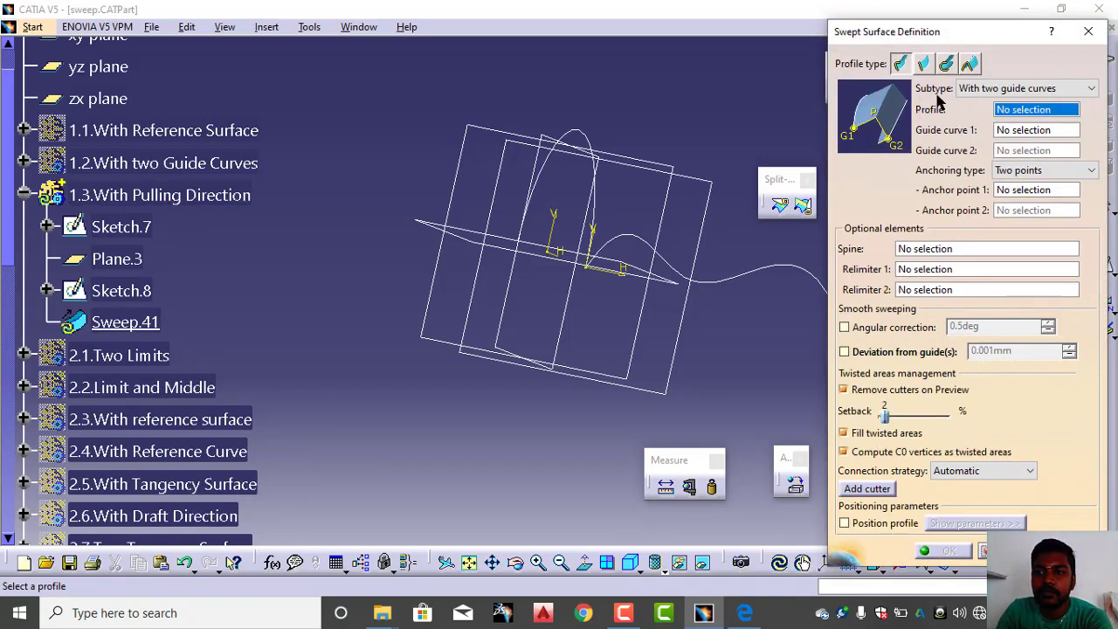
pyautogui.click(994, 98)
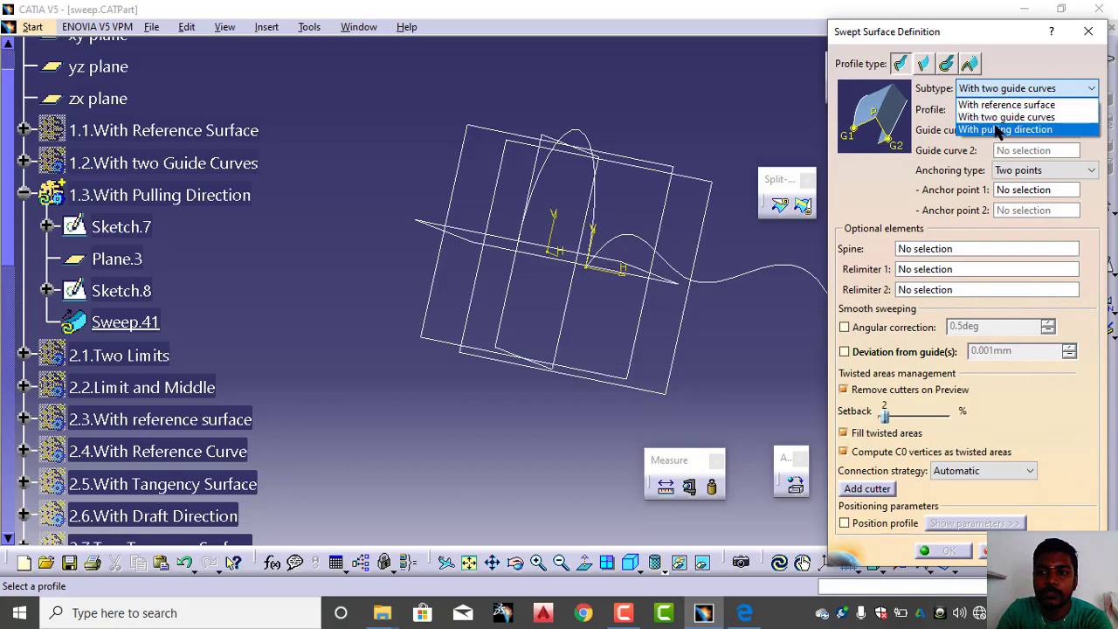
pyautogui.click(986, 142)
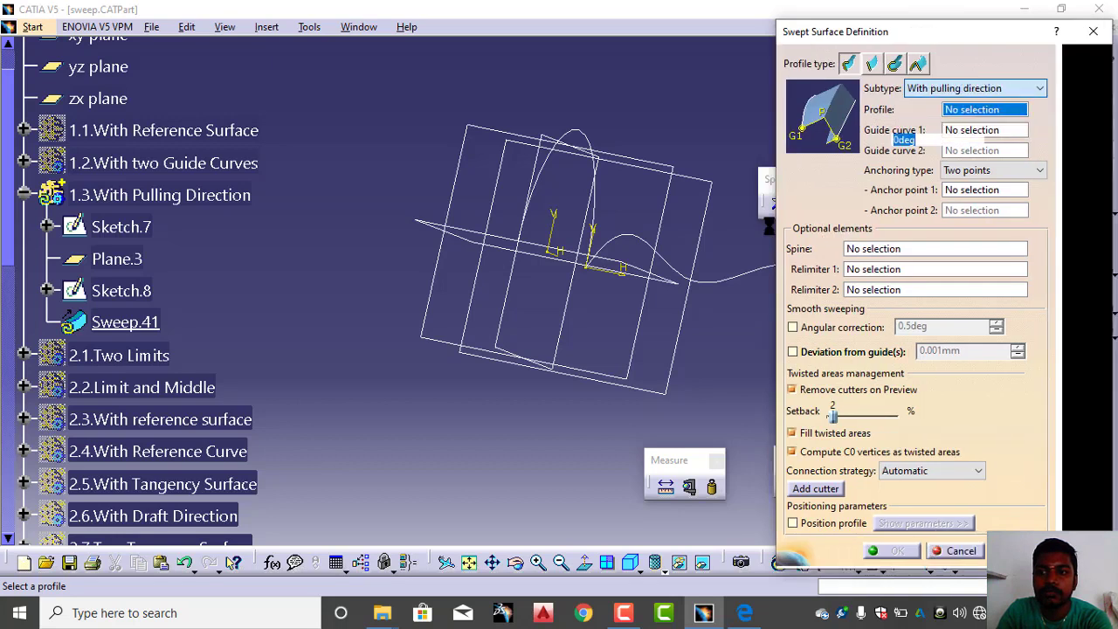
pyautogui.click(585, 148)
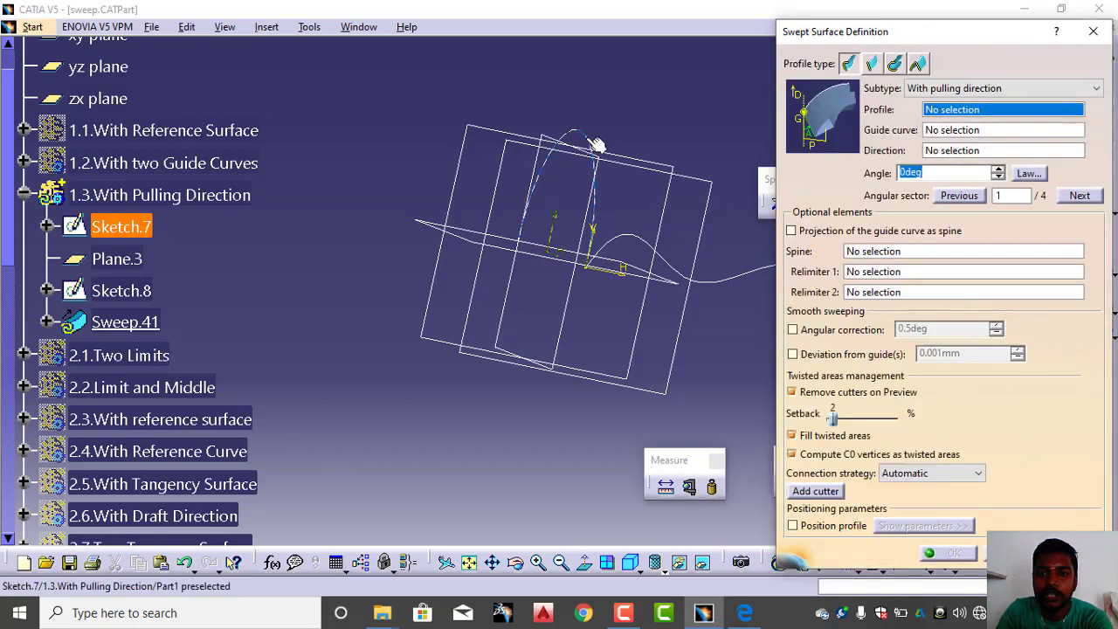
pyautogui.click(656, 240)
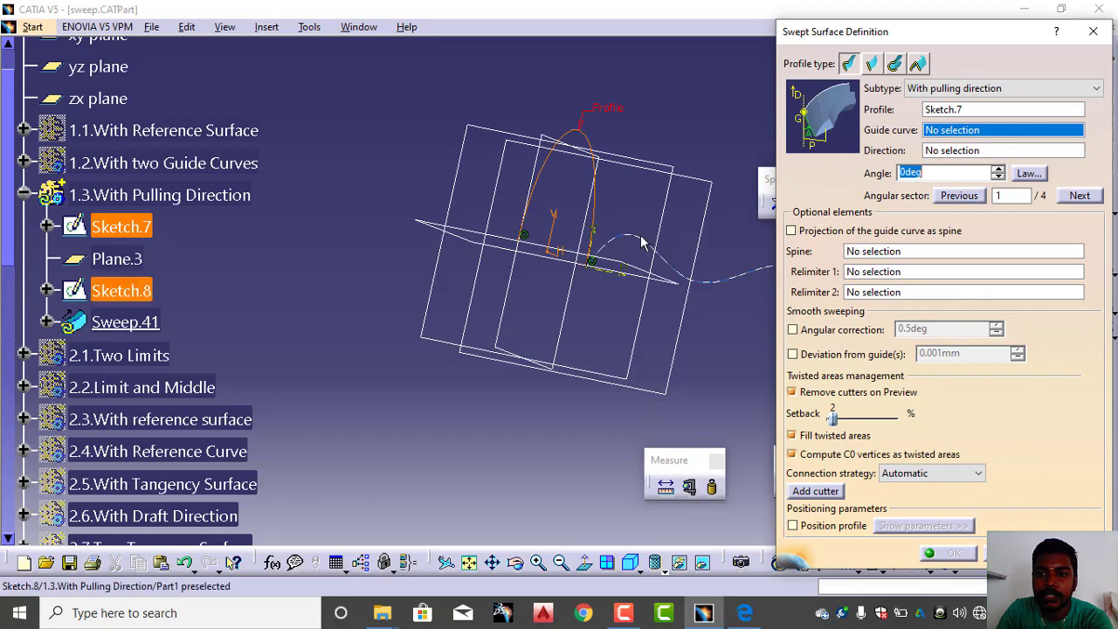
pyautogui.click(561, 251)
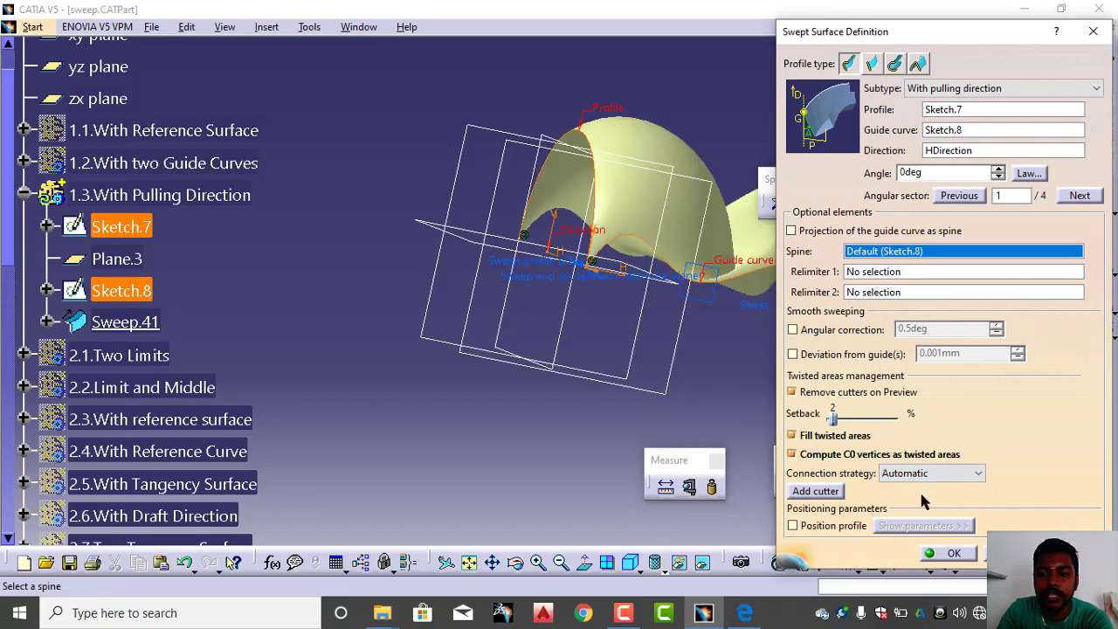
pyautogui.click(952, 554)
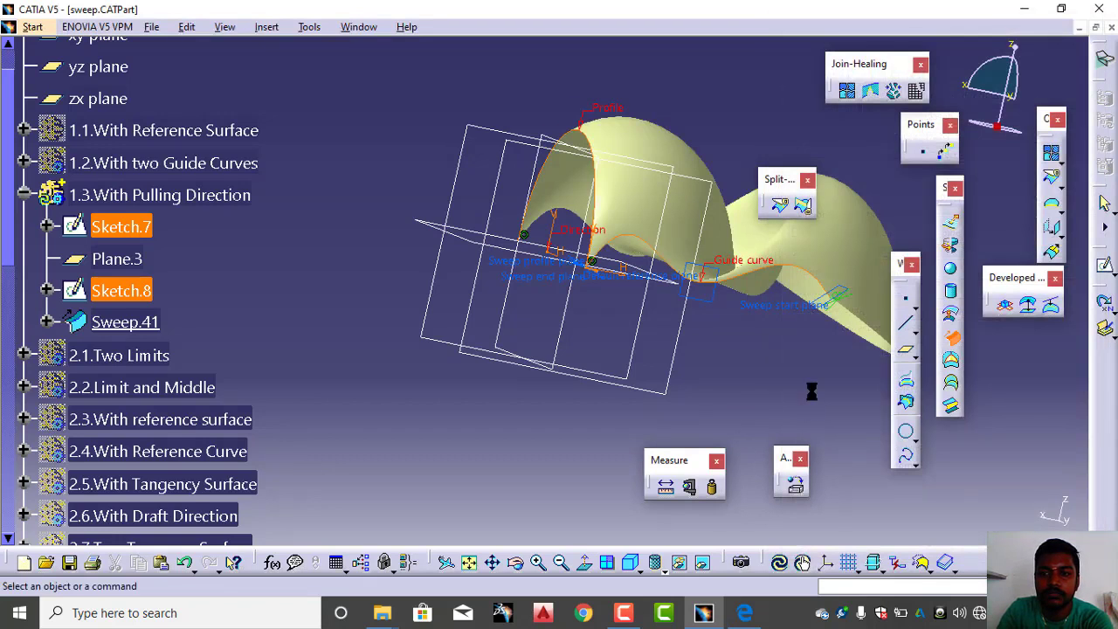
pyautogui.moveTo(721, 132); pyautogui.dragTo(697, 328, button='middle')
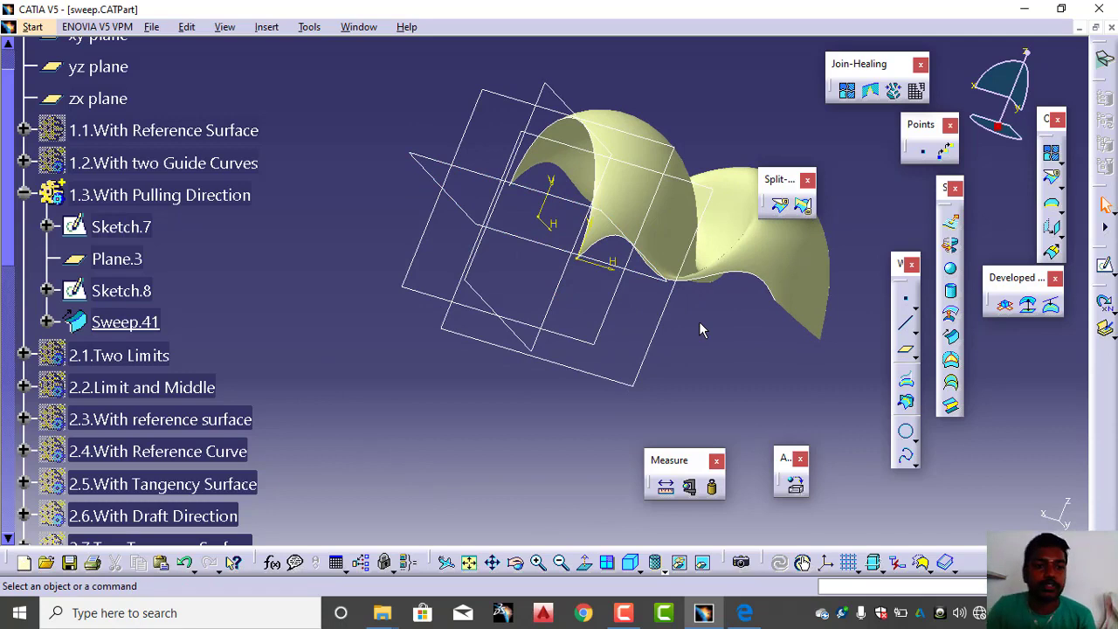
# Collapse the 1.3.With Pulling Direction branch in the tree and hide the set
pyautogui.click(24, 199)
pyautogui.click(48, 194)
pyautogui.rightClick(99, 194)
pyautogui.click(131, 243)
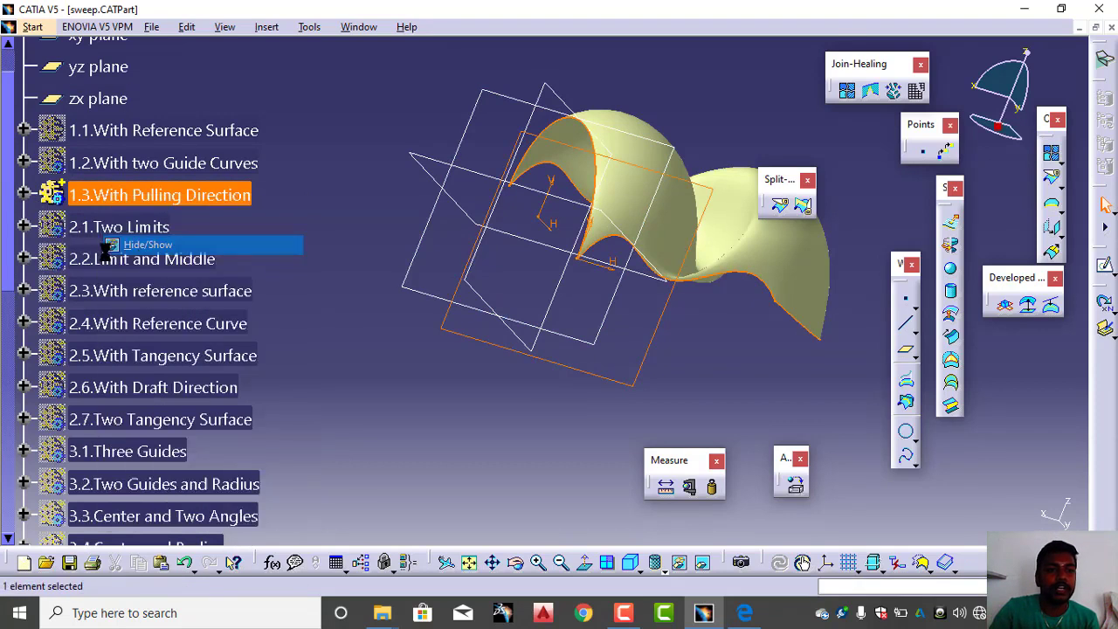
# Define the 2.1.Two Limits set as the work object and delete its existing Sweep.23 without its exclusive parents
pyautogui.rightClick(87, 232)
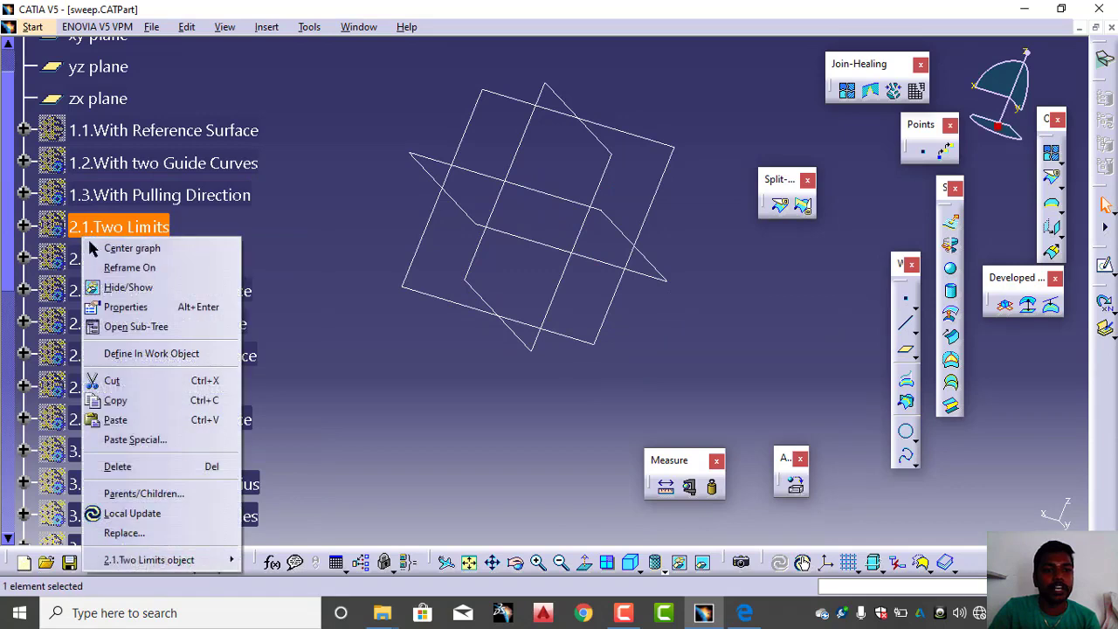
pyautogui.click(124, 353)
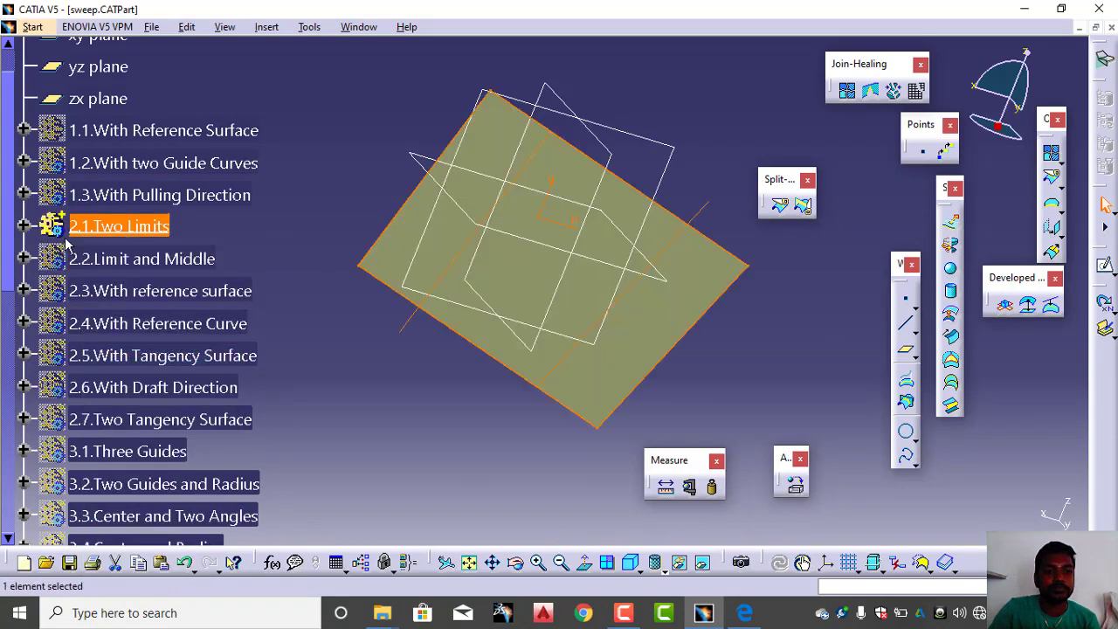
pyautogui.click(23, 225)
pyautogui.click(114, 322)
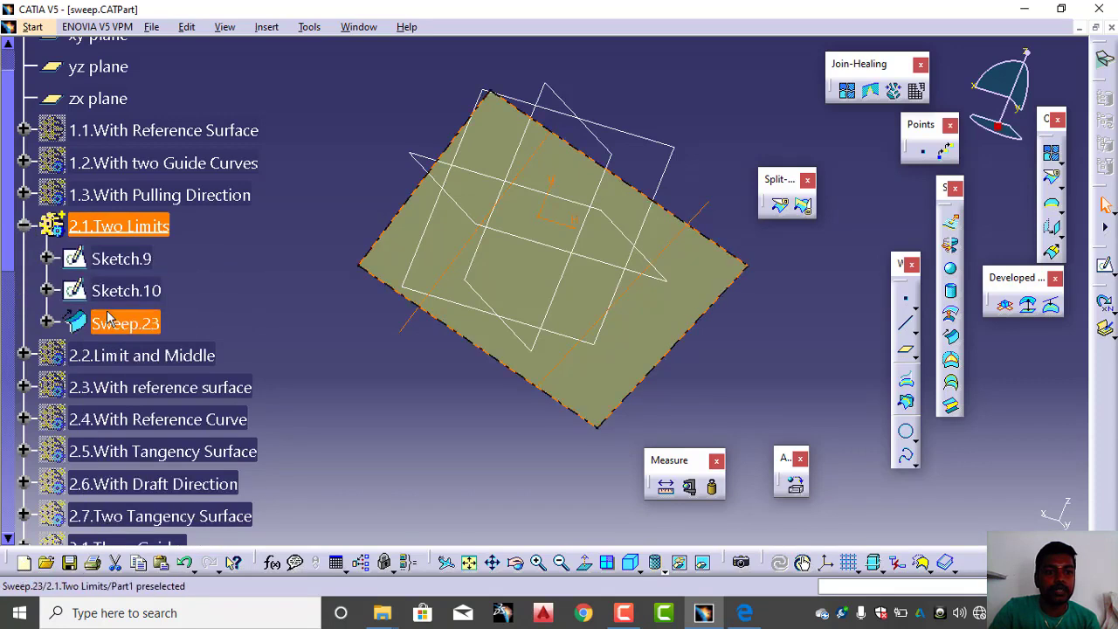
pyautogui.rightClick(105, 323)
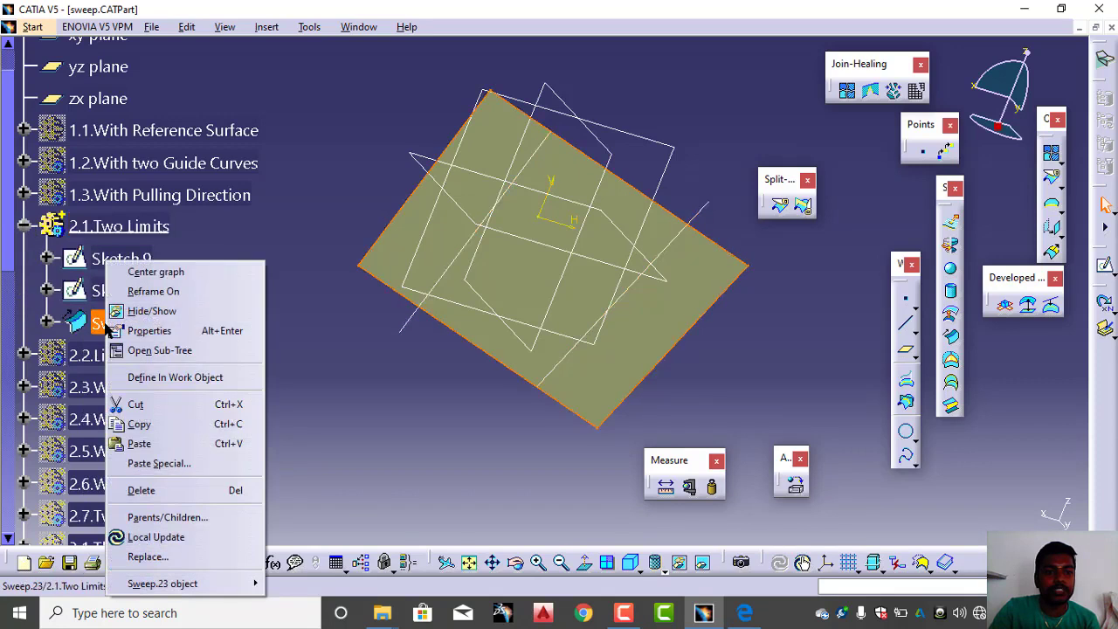
pyautogui.click(178, 486)
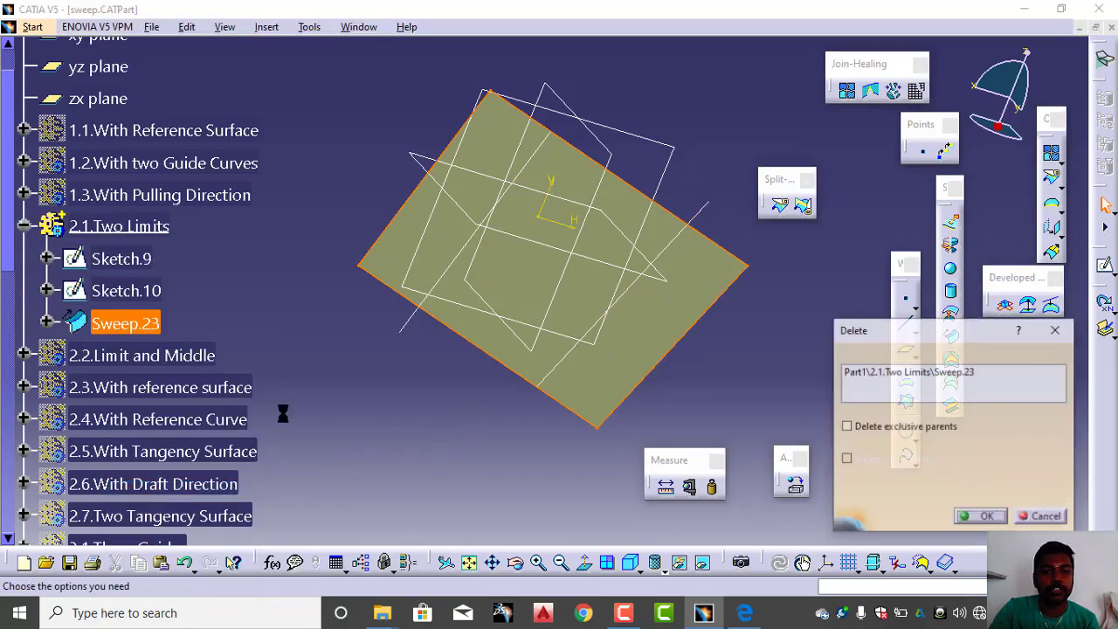
pyautogui.click(970, 517)
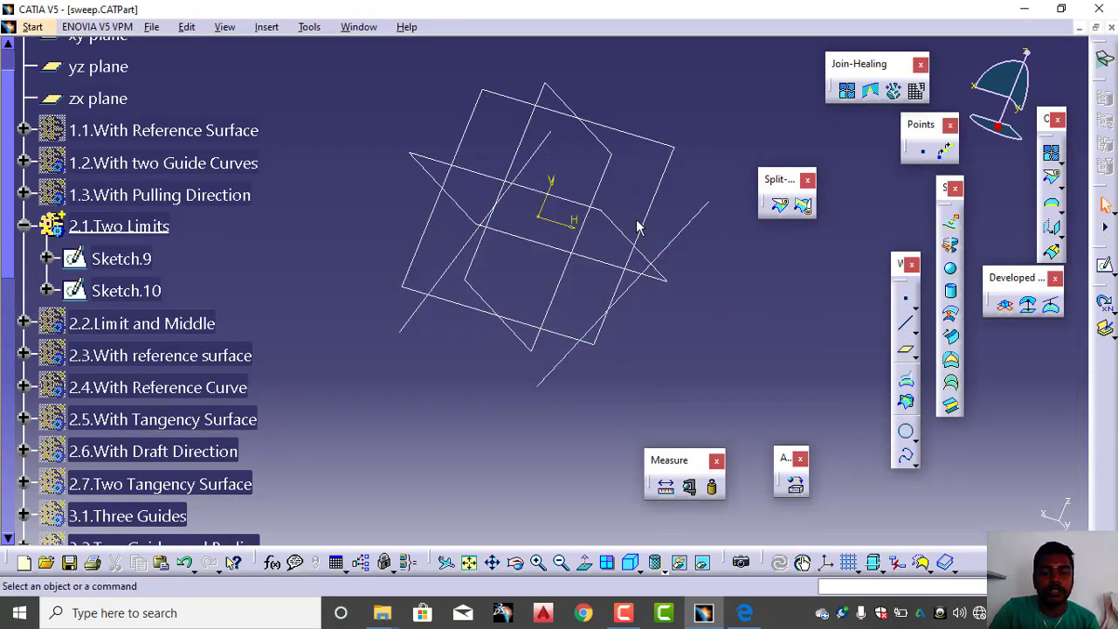
# Start a new sweep in the 2.1.Two Limits set with the Line profile type
pyautogui.moveTo(662, 224); pyautogui.dragTo(576, 195, button='middle')
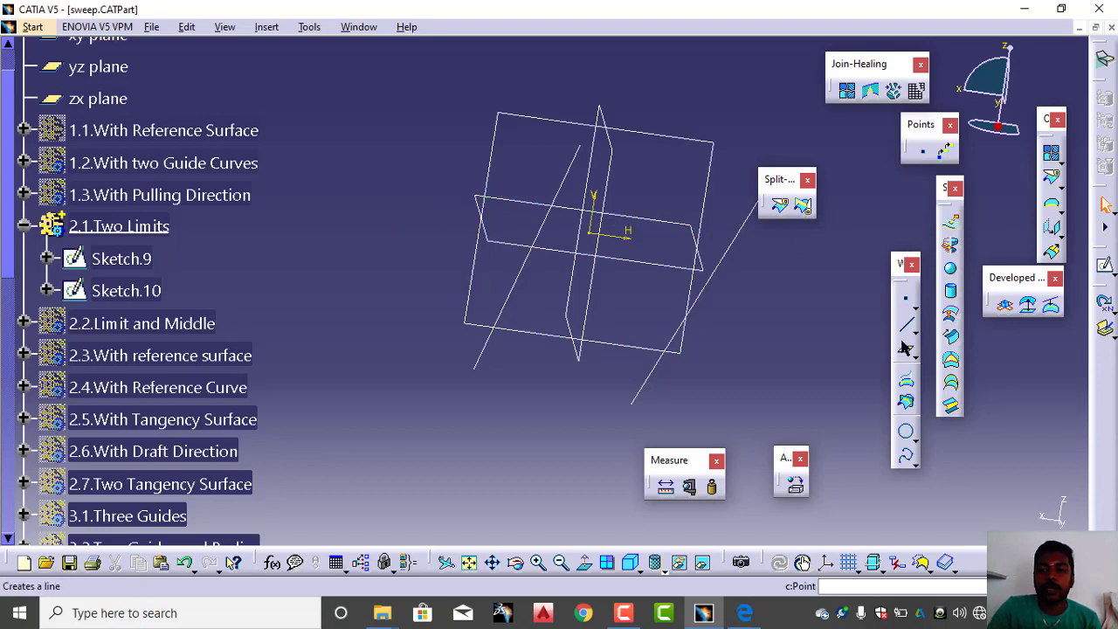
pyautogui.click(949, 336)
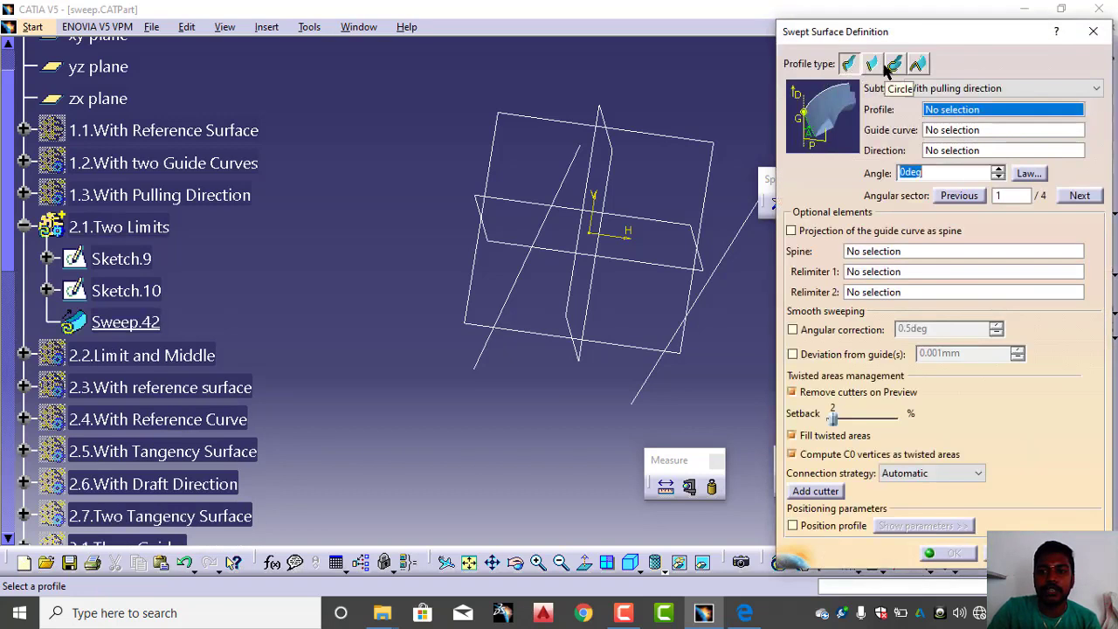
pyautogui.click(871, 64)
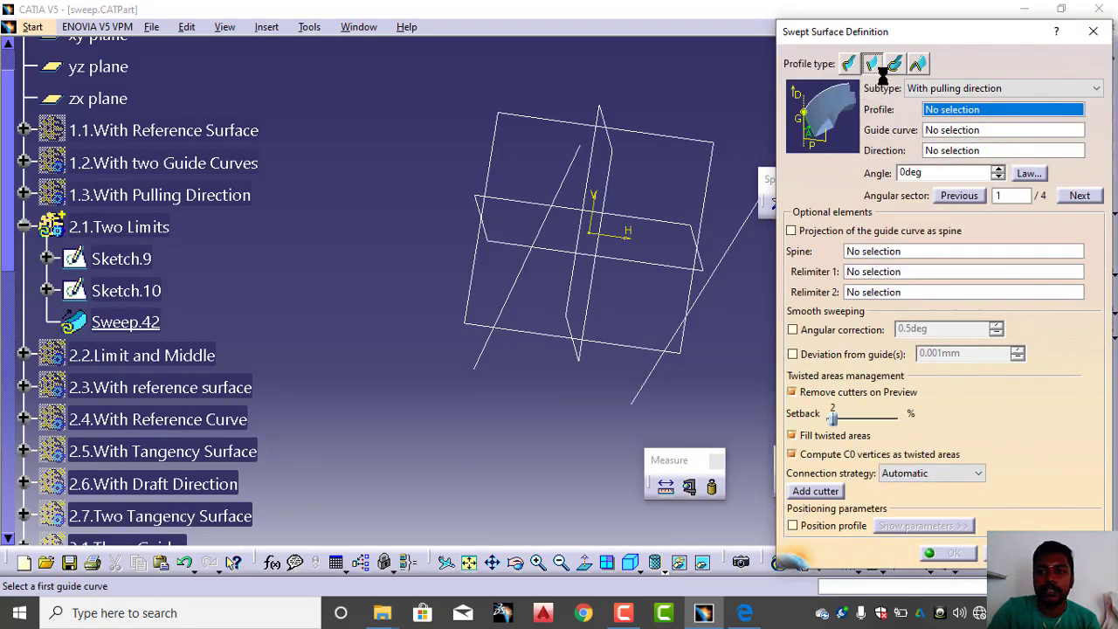
# Create a line-profile swept surface with the Two limits subtype, using Sketch.10 and Sketch.9 as guide curves and 29 mm for both lengths
pyautogui.click(956, 90)
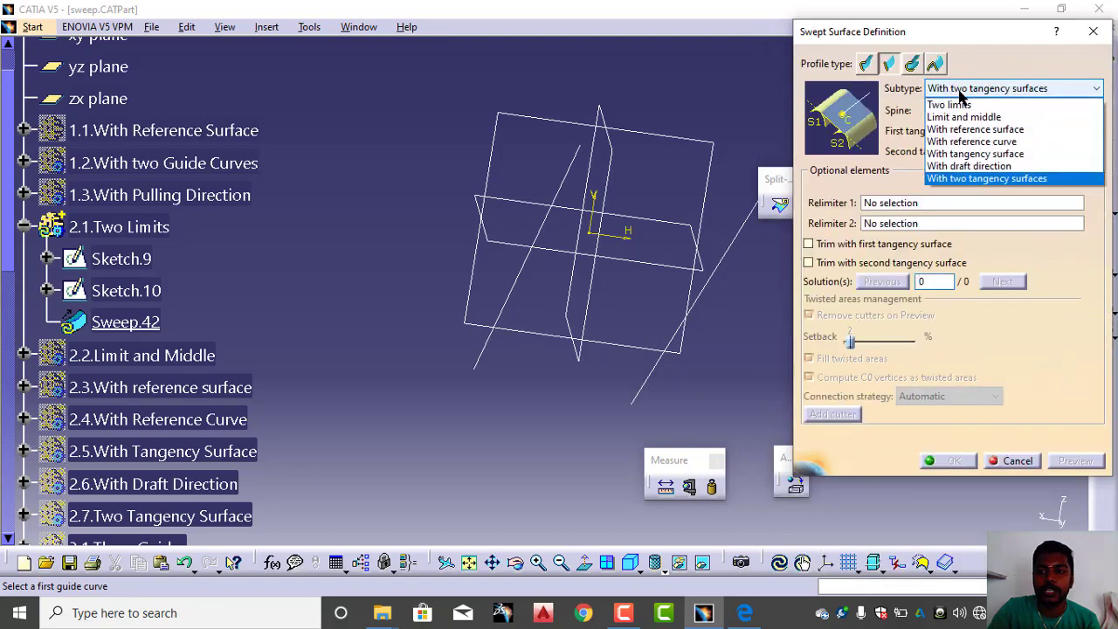
pyautogui.click(961, 103)
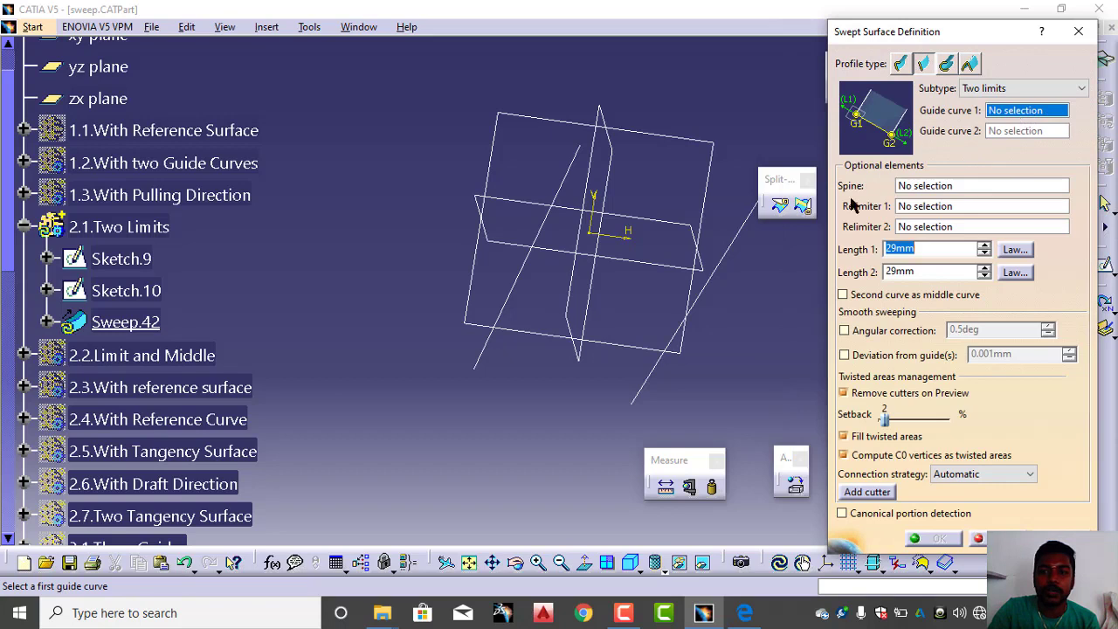
pyautogui.click(611, 255)
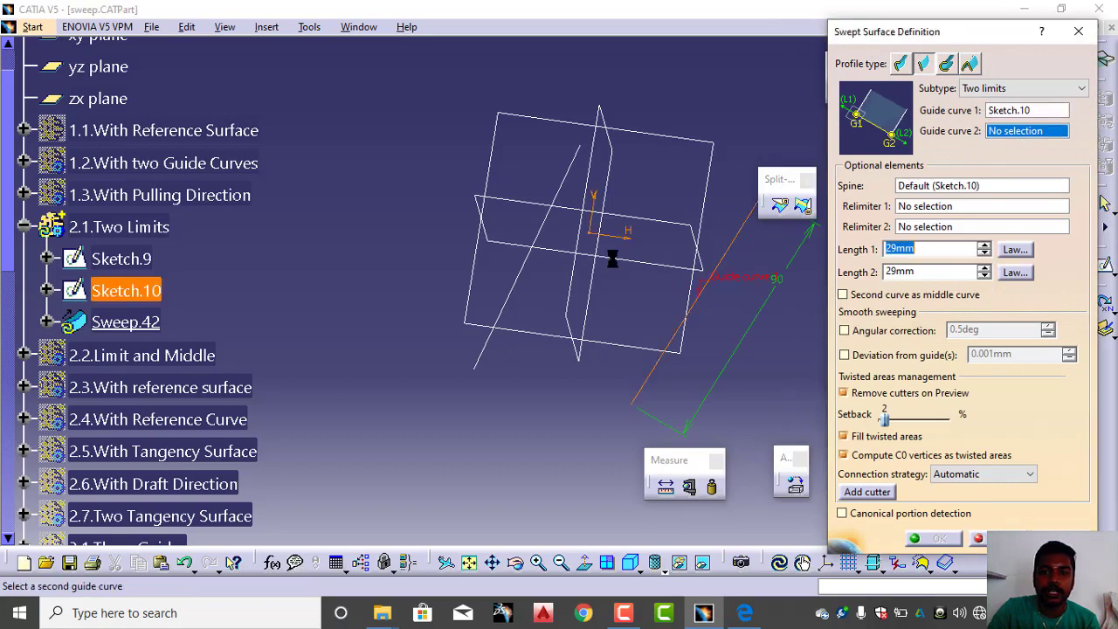
pyautogui.click(552, 213)
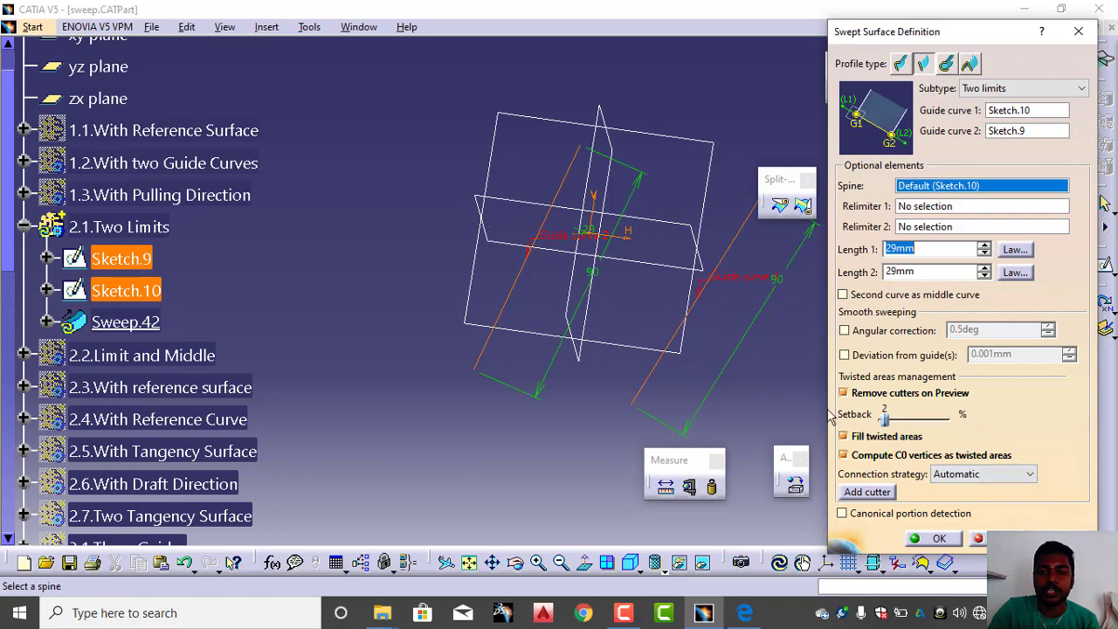
pyautogui.click(956, 538)
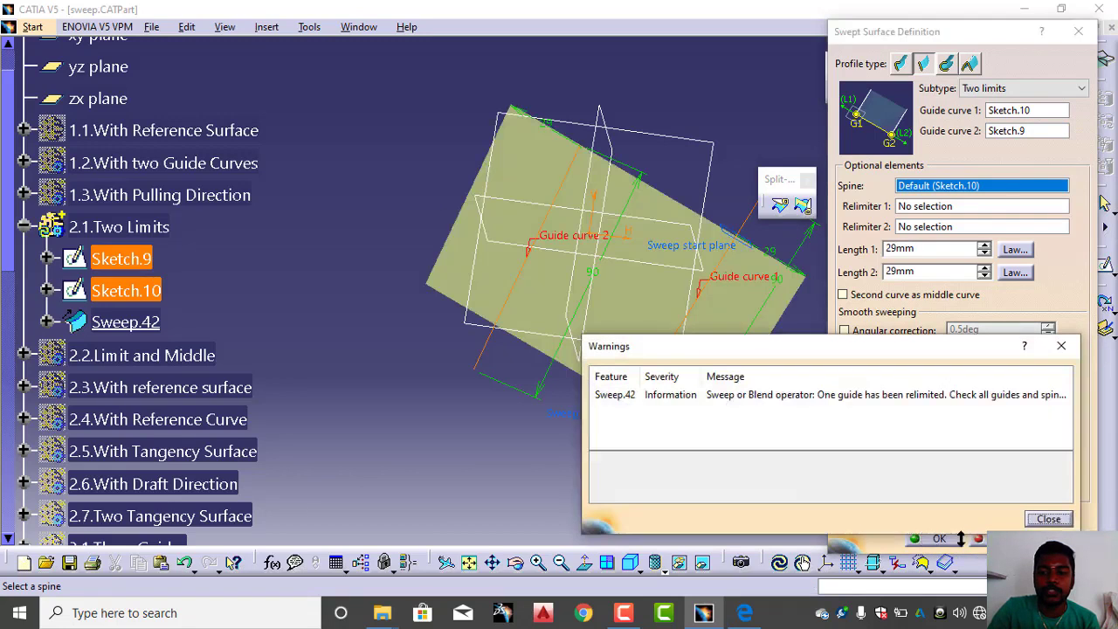
pyautogui.click(1048, 519)
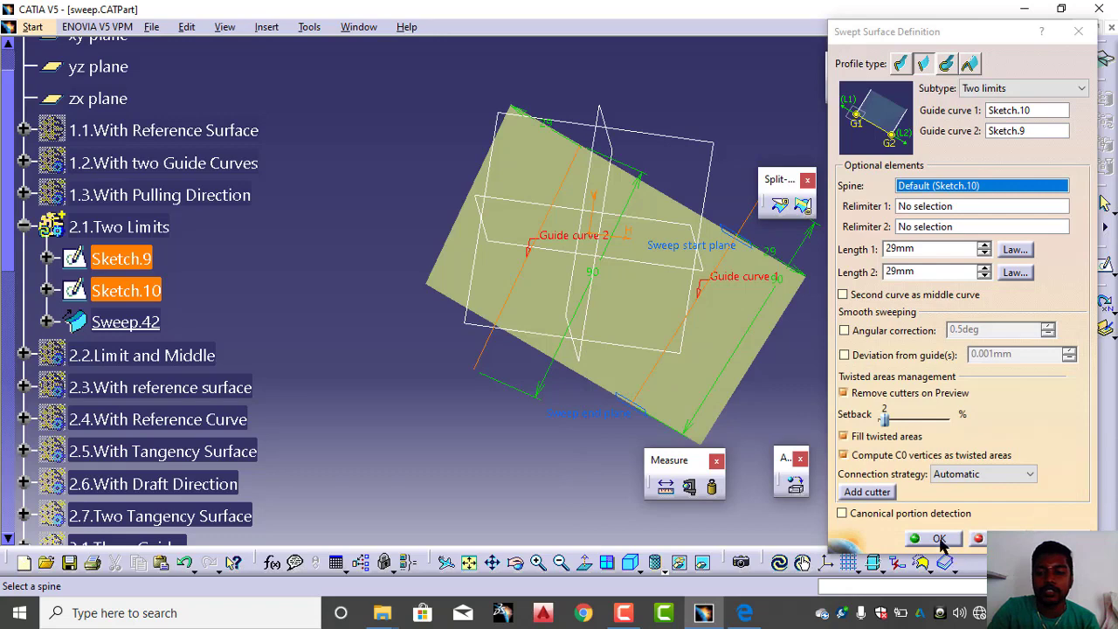
pyautogui.click(939, 539)
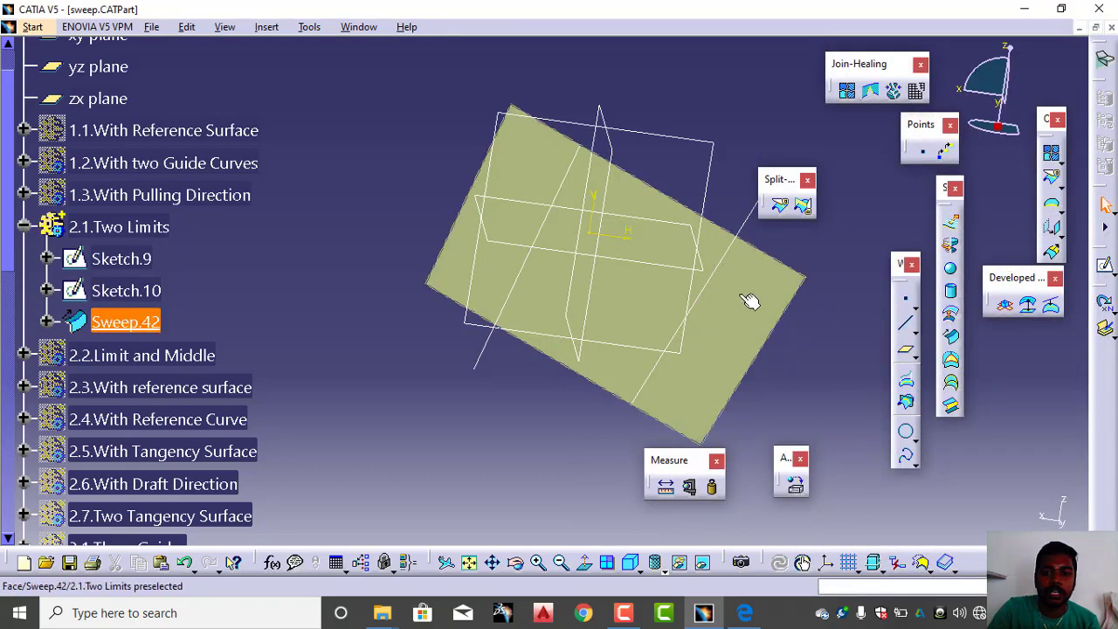
# Reopen the two-limits sweep's definition to examine its guide curves and the Length 1 and Length 2 settings
pyautogui.doubleClick(739, 296)
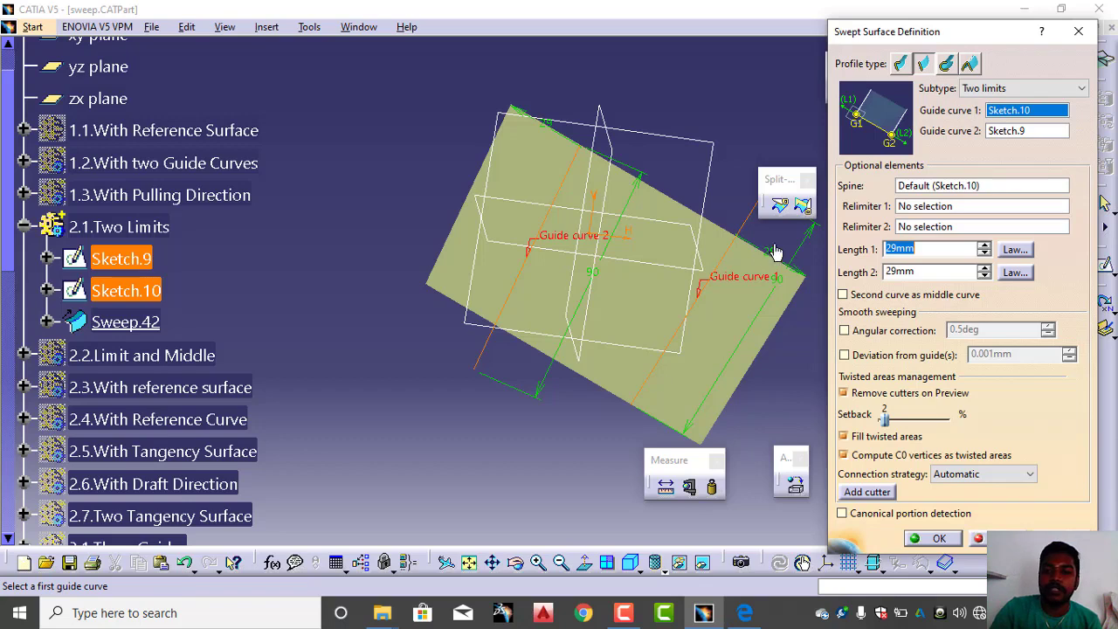
pyautogui.click(930, 272)
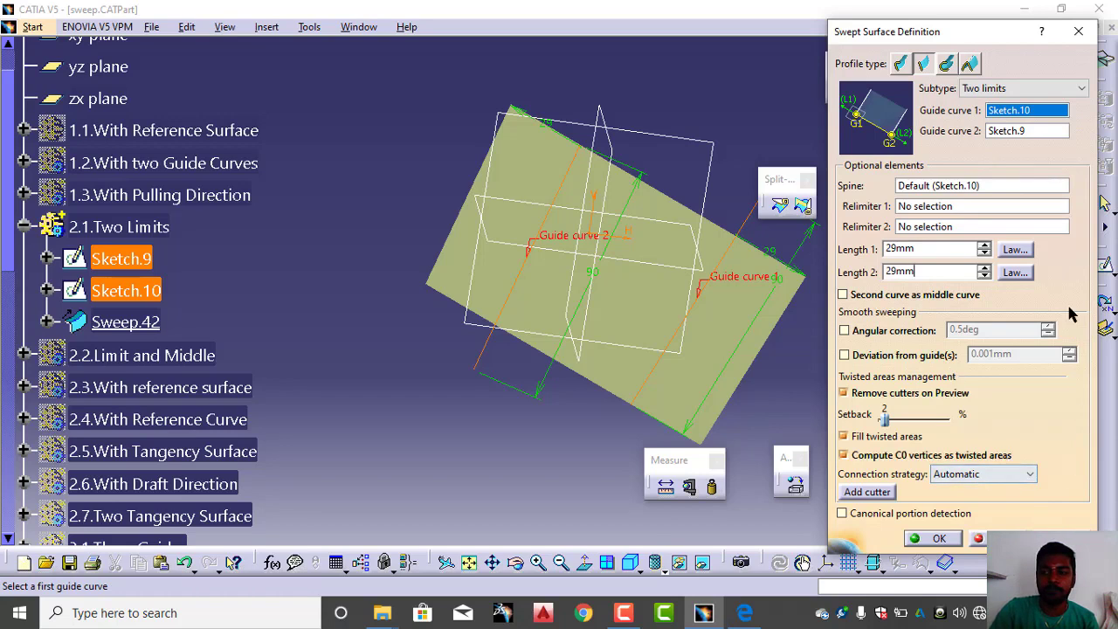
pyautogui.click(935, 539)
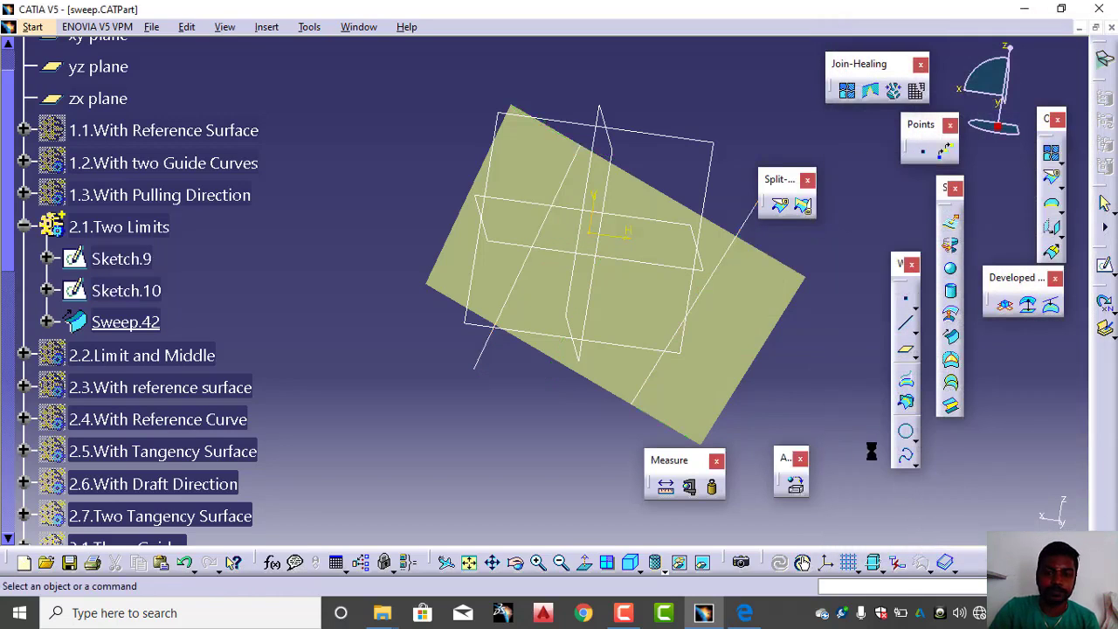
# Hide the 2.1.Two Limits geometrical set and collapse its tree branch
pyautogui.rightClick(136, 227)
pyautogui.click(188, 273)
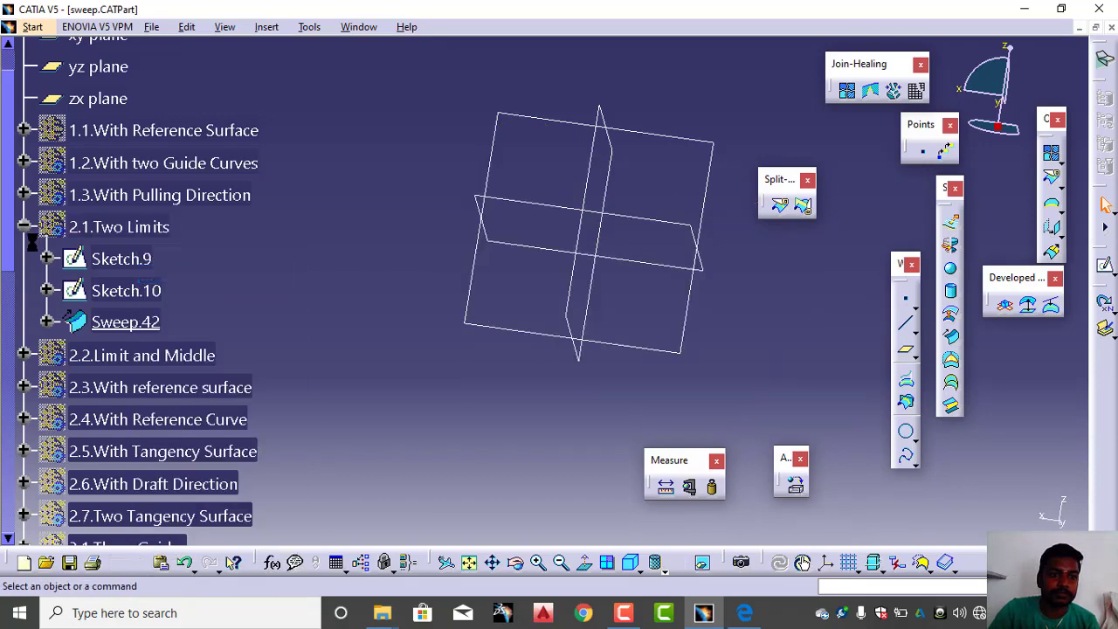
pyautogui.click(24, 227)
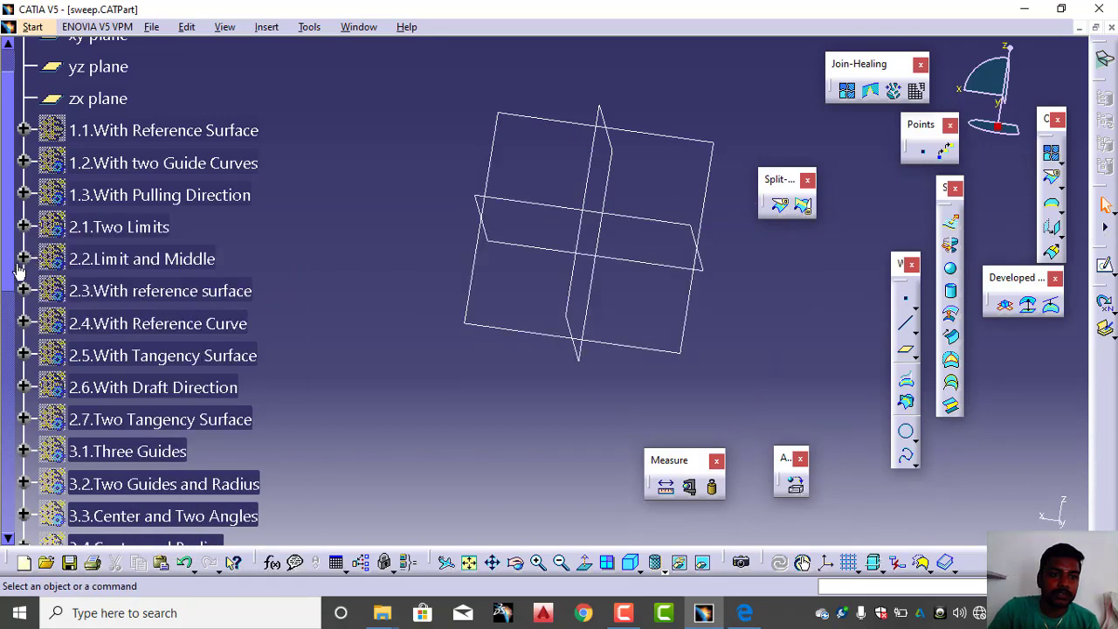
# Define the 2.2.Limit and Middle geometrical set as the work object and expand its tree branch
pyautogui.click(87, 259)
pyautogui.rightClick(103, 259)
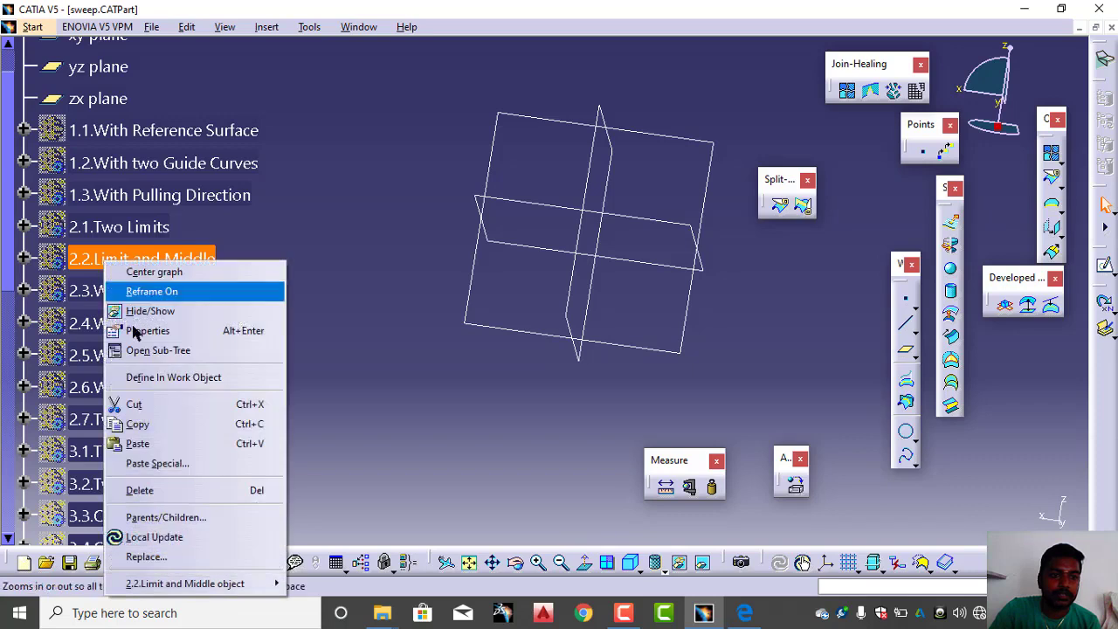
pyautogui.click(146, 378)
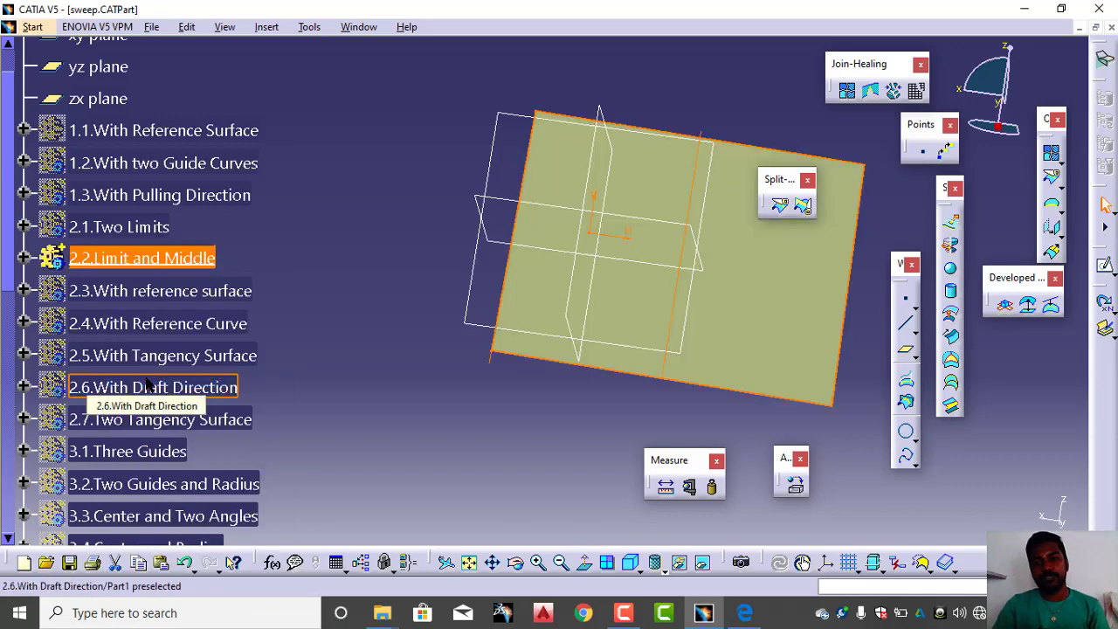
pyautogui.click(511, 431)
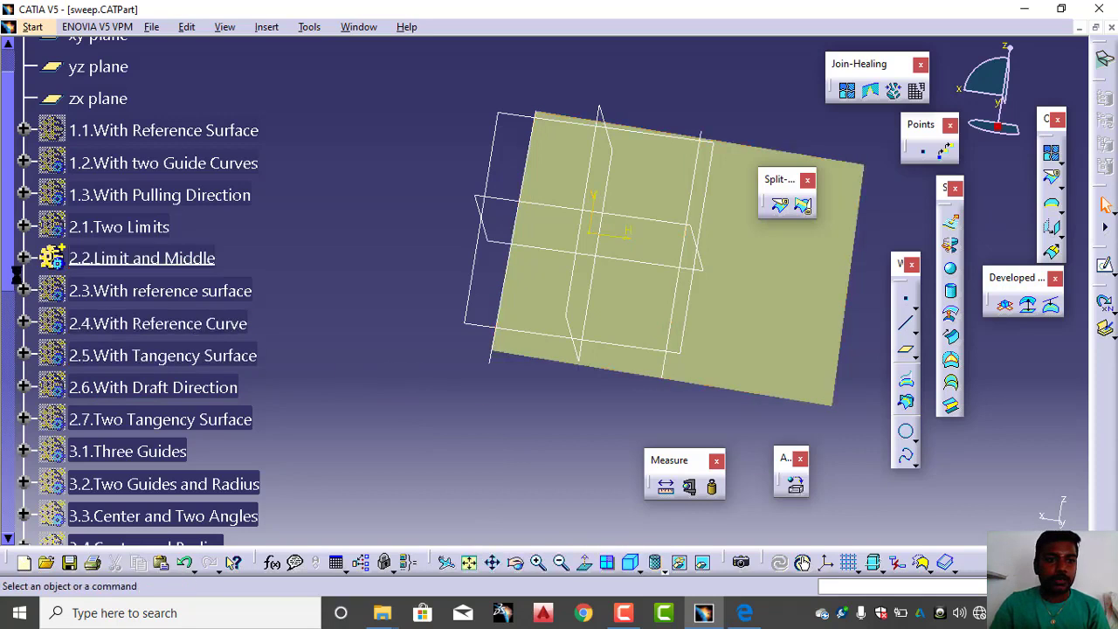
pyautogui.click(22, 258)
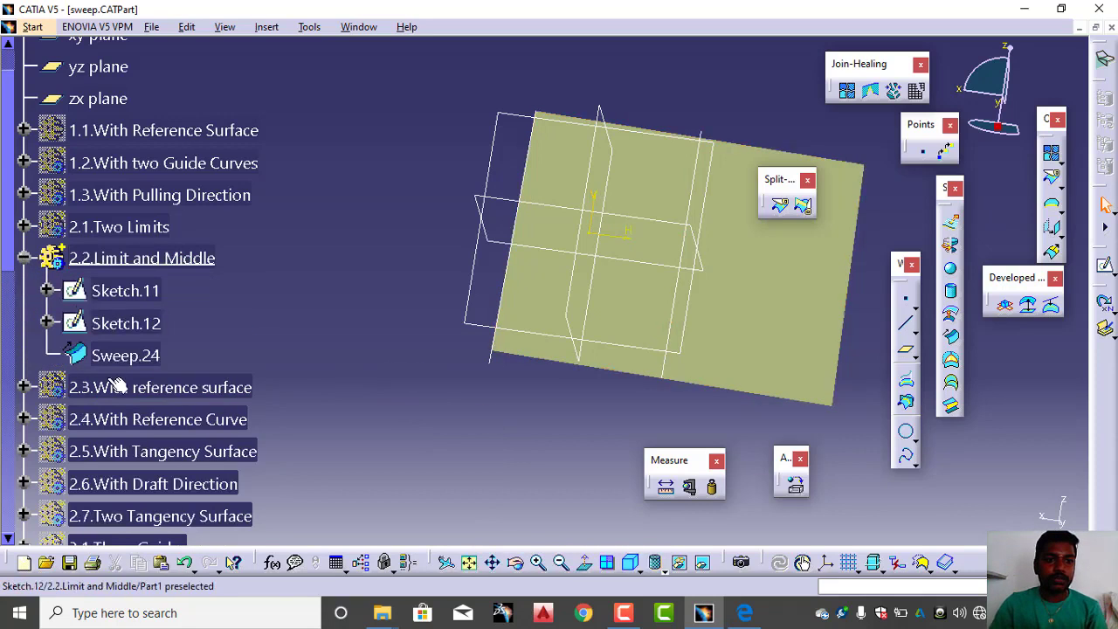
# Delete the existing Sweep.24 from the 2.2.Limit and Middle set, keeping its parent sketches
pyautogui.rightClick(125, 355)
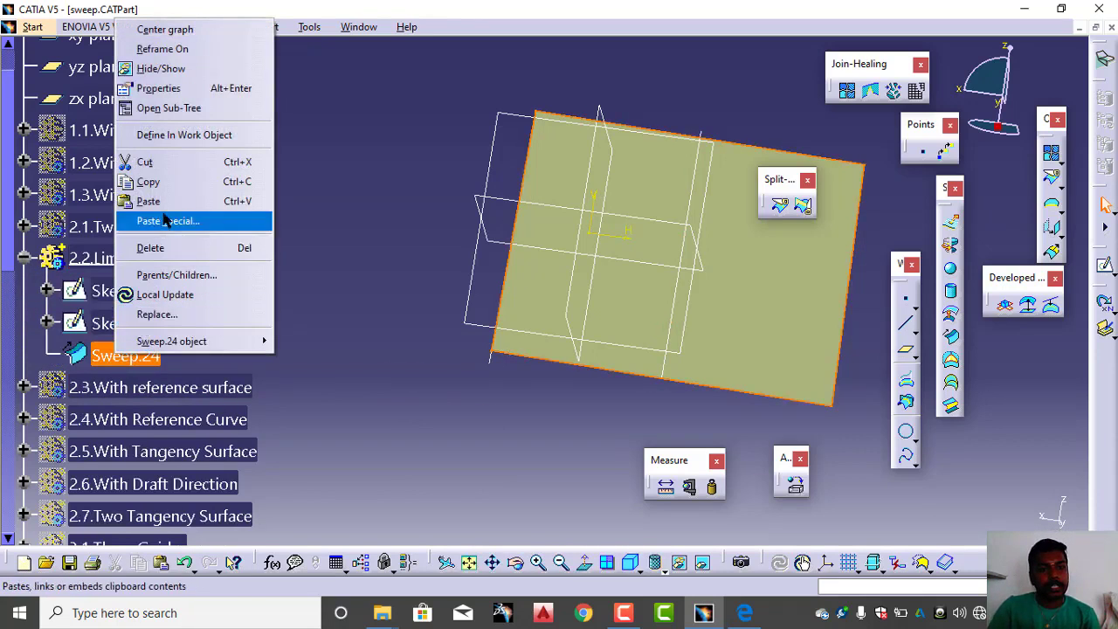
pyautogui.click(154, 249)
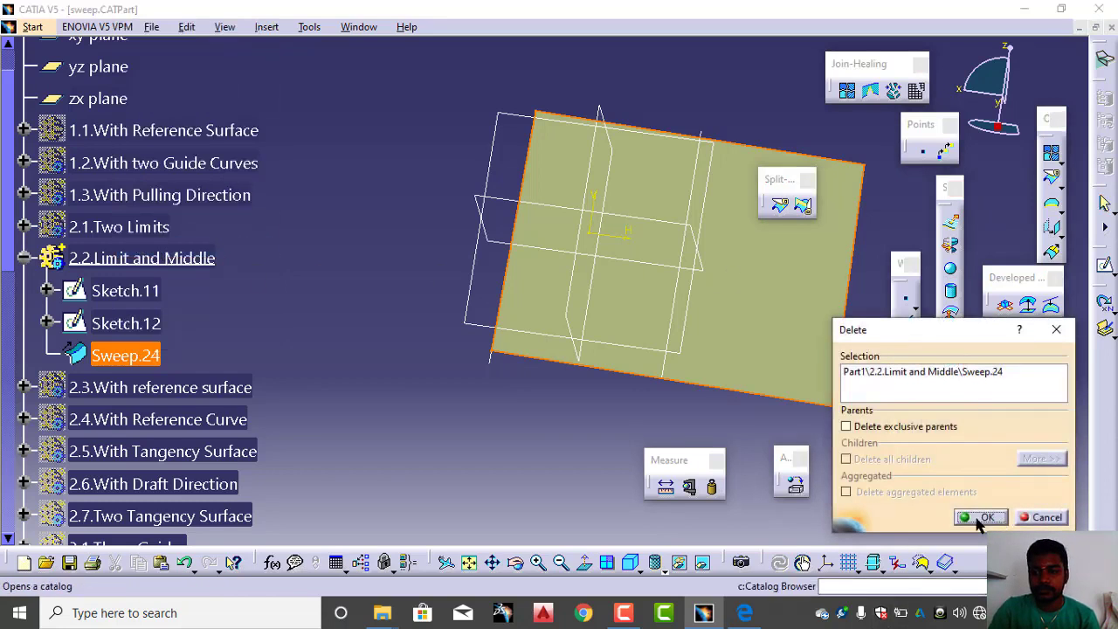
pyautogui.click(984, 516)
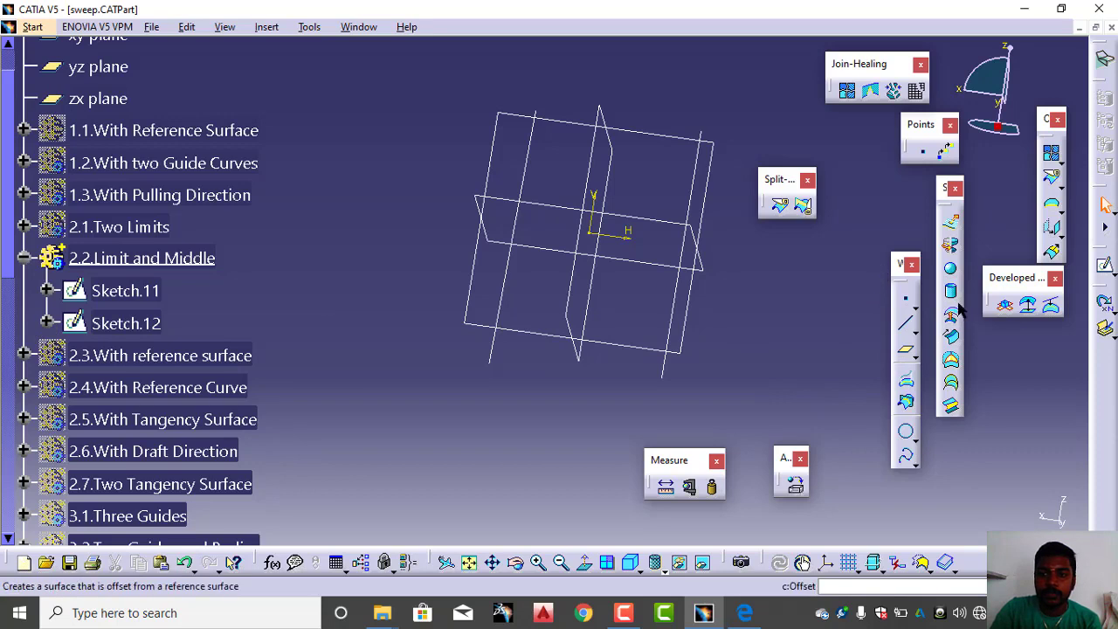
# Create a line-profile swept surface with the Limit and middle subtype, using Sketch.11 as guide curve 1 and Sketch.12 as guide curve 2
pyautogui.click(952, 354)
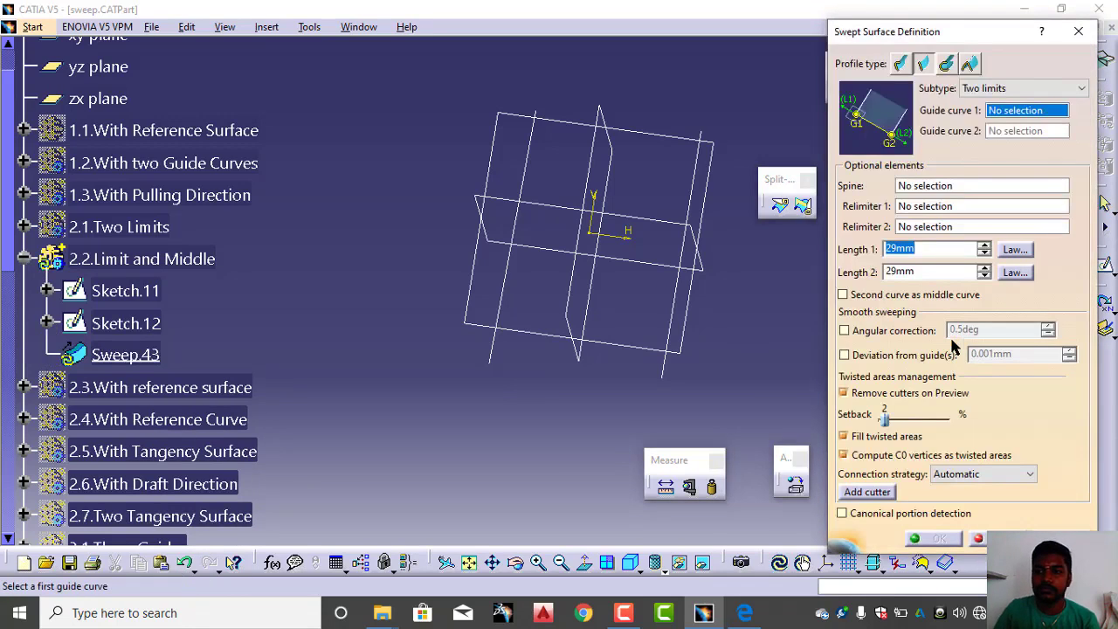
pyautogui.click(1005, 88)
pyautogui.click(997, 115)
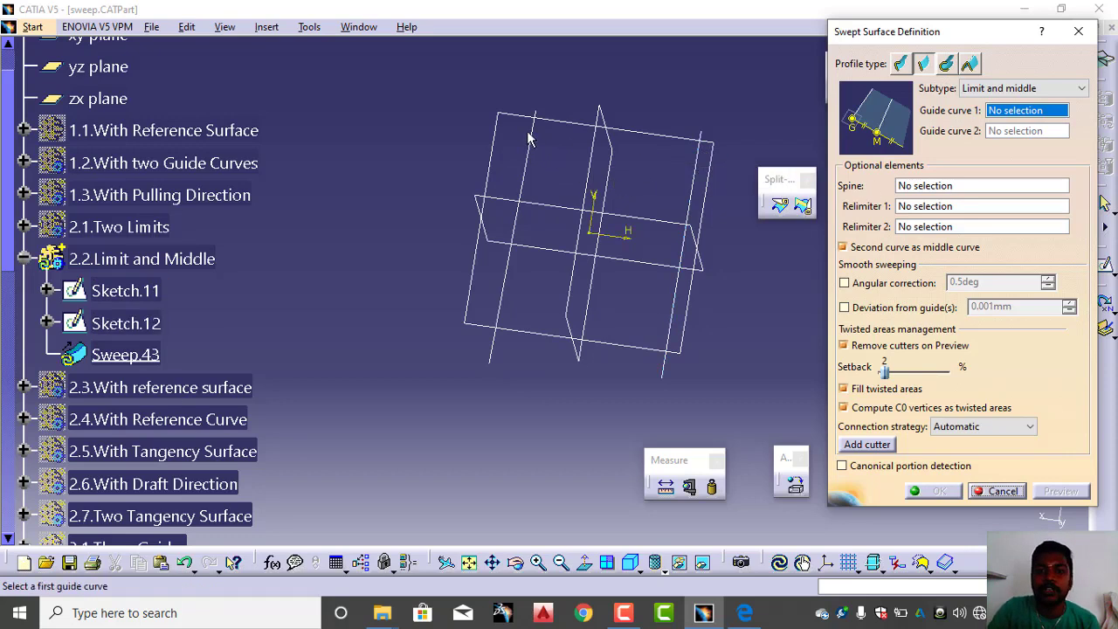
pyautogui.click(586, 169)
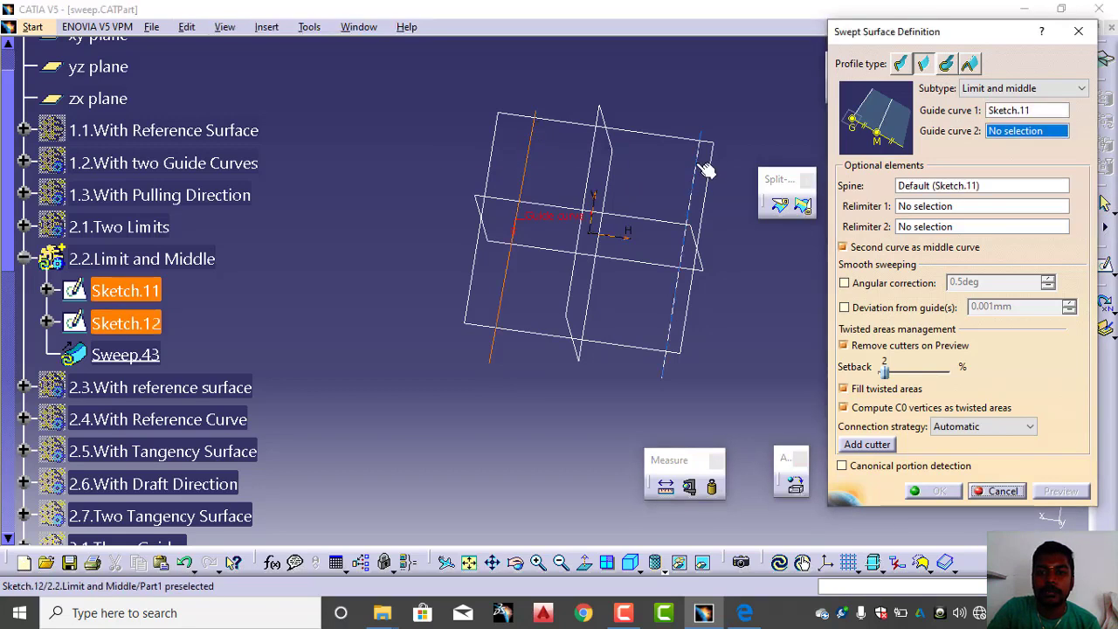
pyautogui.click(713, 232)
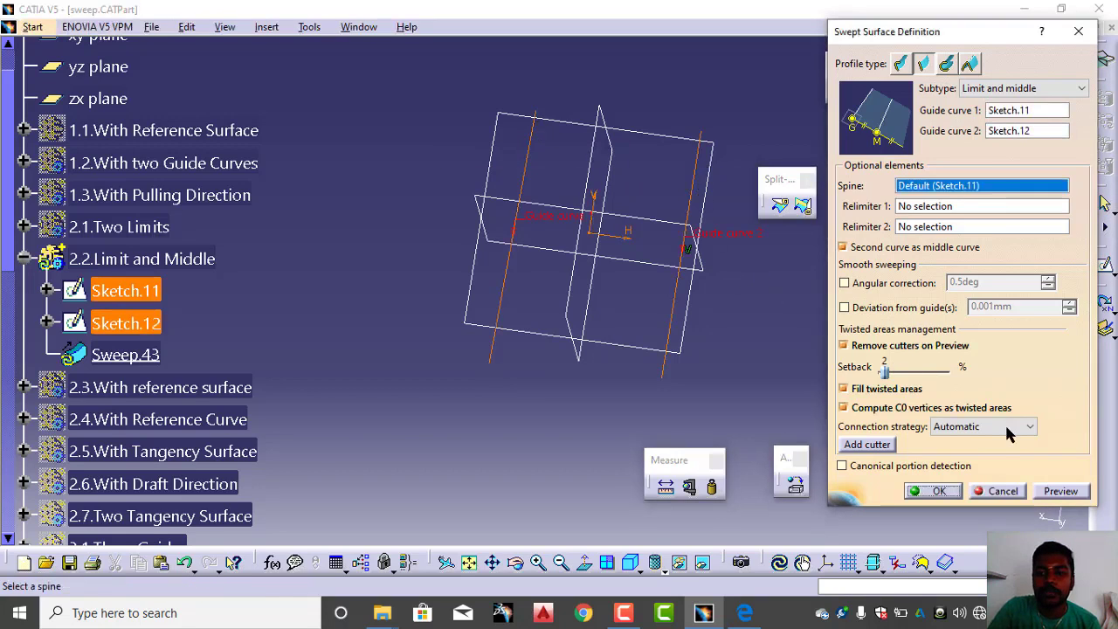
pyautogui.click(1066, 492)
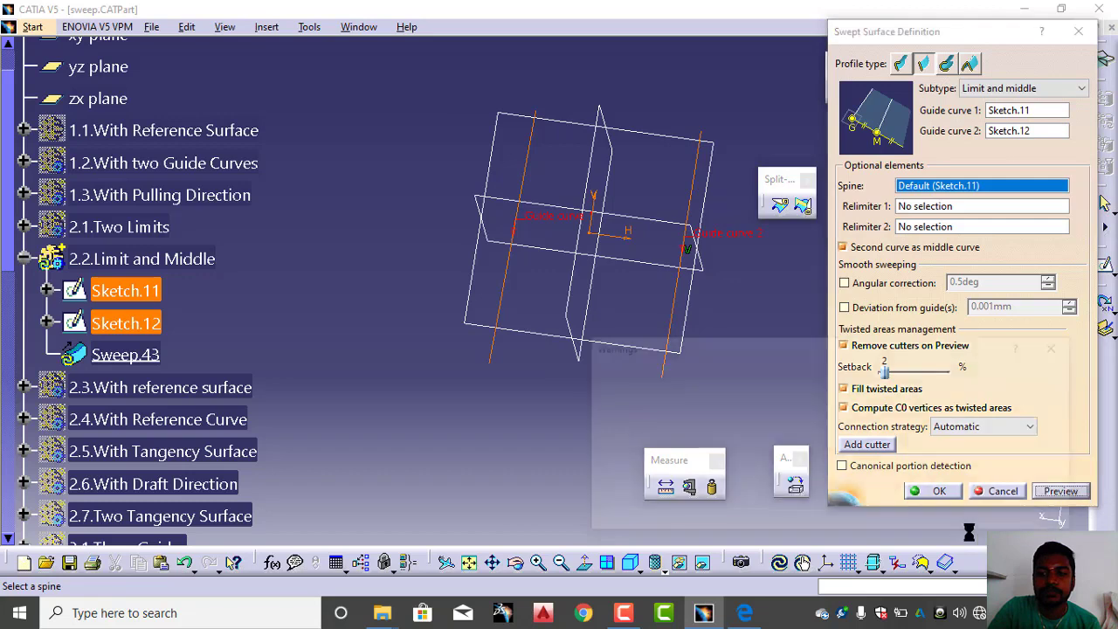
pyautogui.click(1048, 519)
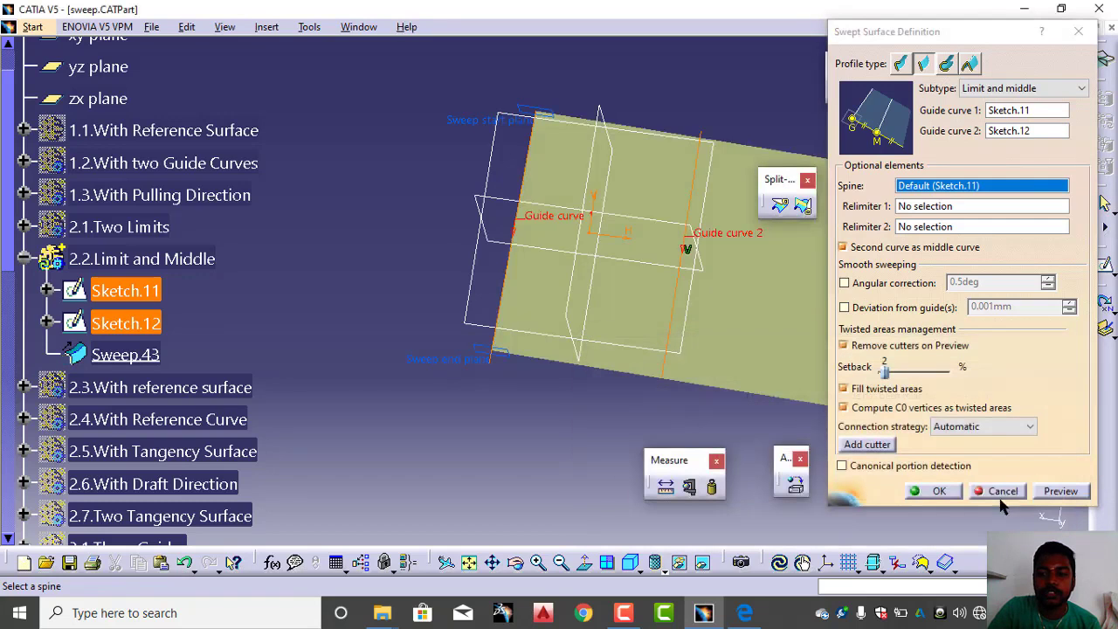
pyautogui.click(936, 491)
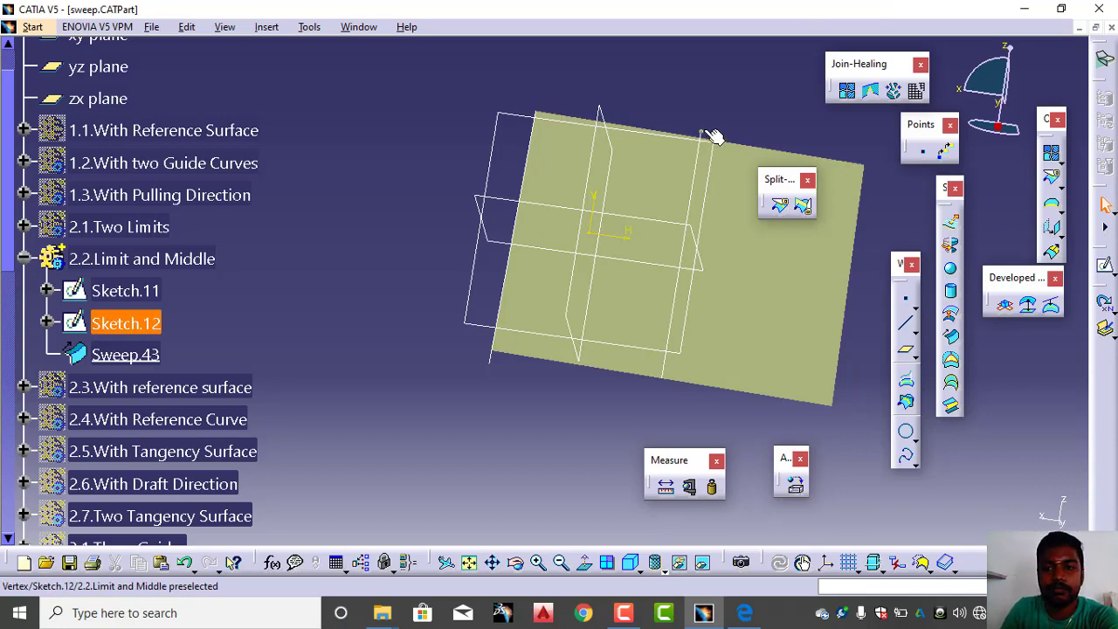
# Hide the 2.2.Limit and Middle geometrical set and collapse its tree branch
pyautogui.click(183, 262)
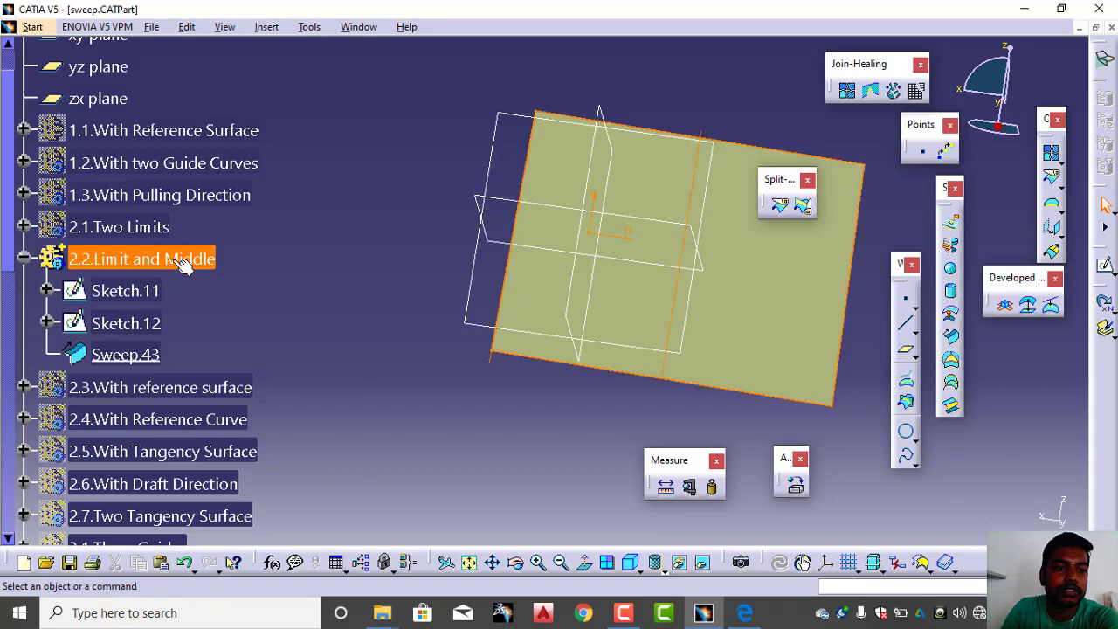
pyautogui.rightClick(184, 262)
pyautogui.click(211, 310)
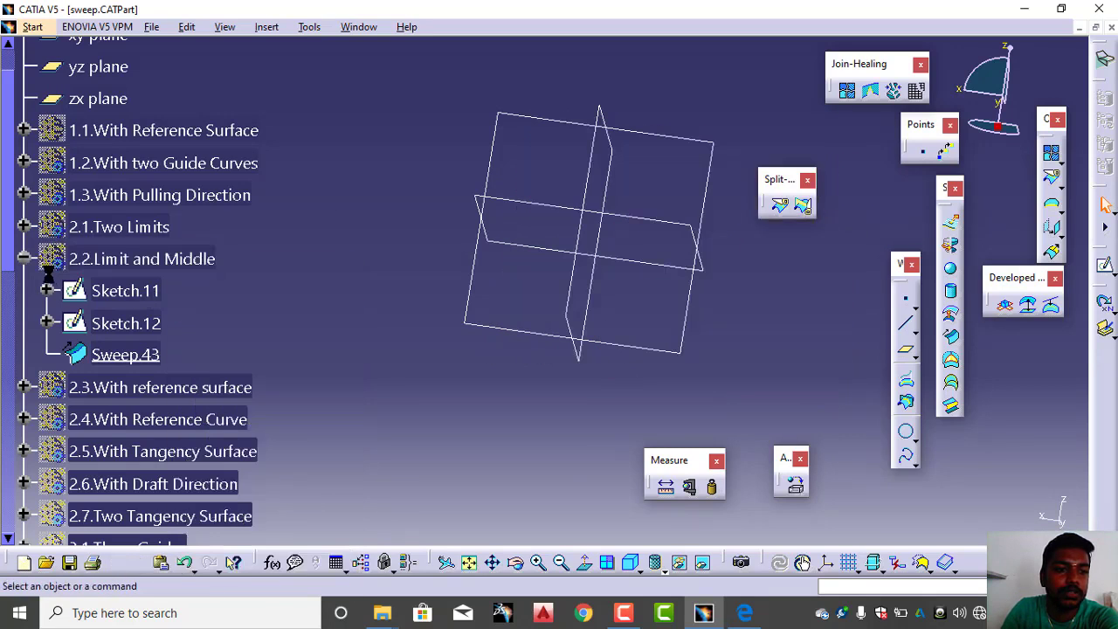
pyautogui.click(24, 258)
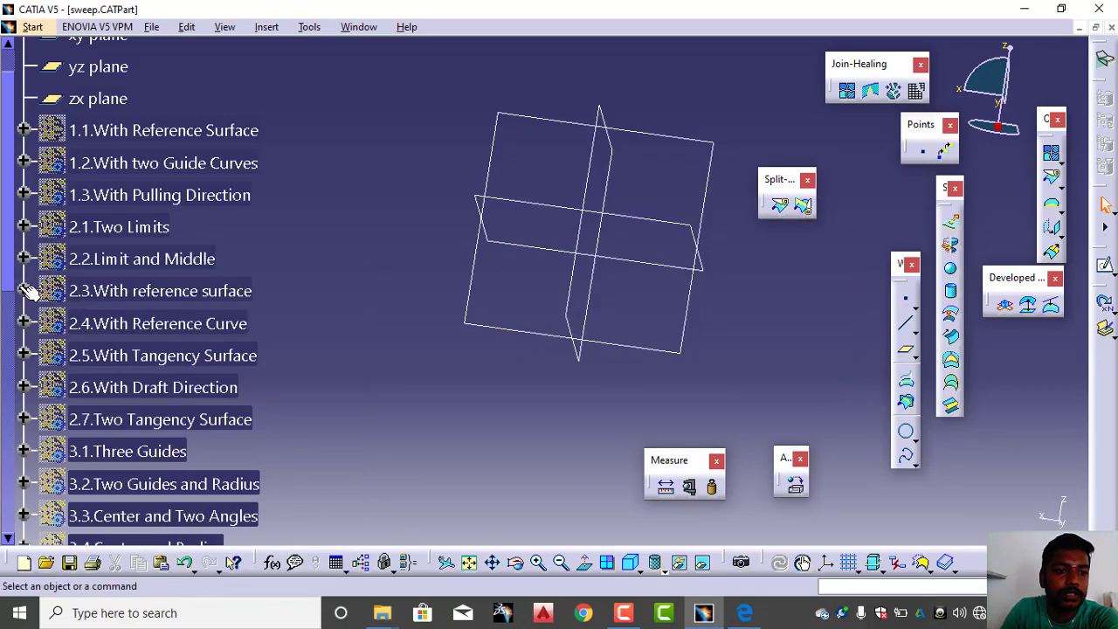
# Define the 2.3.With reference surface geometrical set as the work object and expand its tree branch
pyautogui.click(93, 291)
pyautogui.rightClick(93, 291)
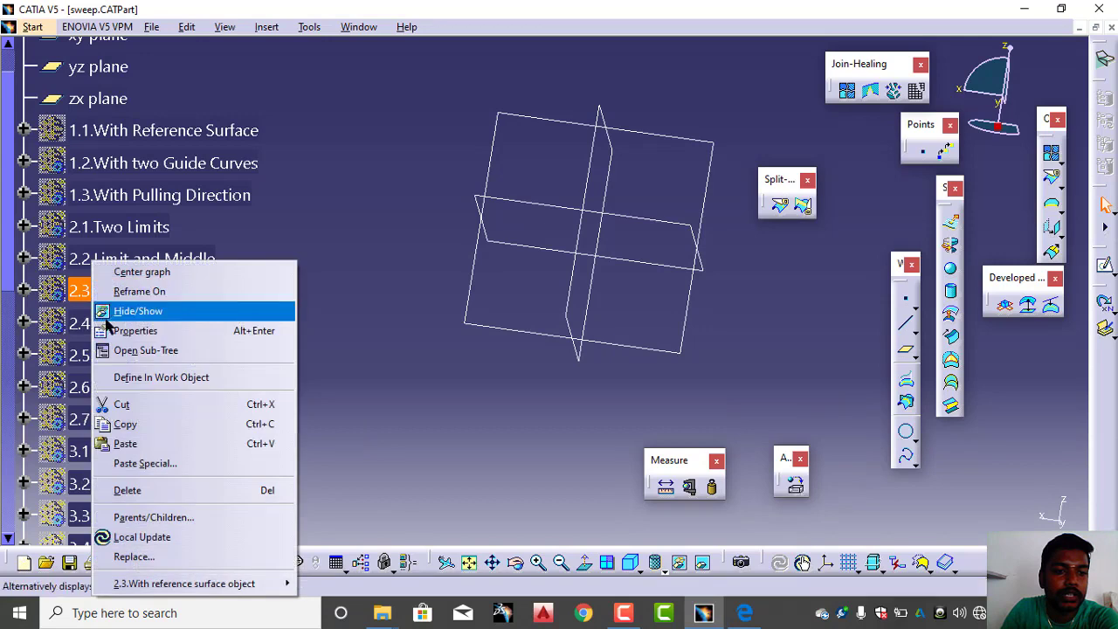
pyautogui.click(133, 378)
pyautogui.click(24, 291)
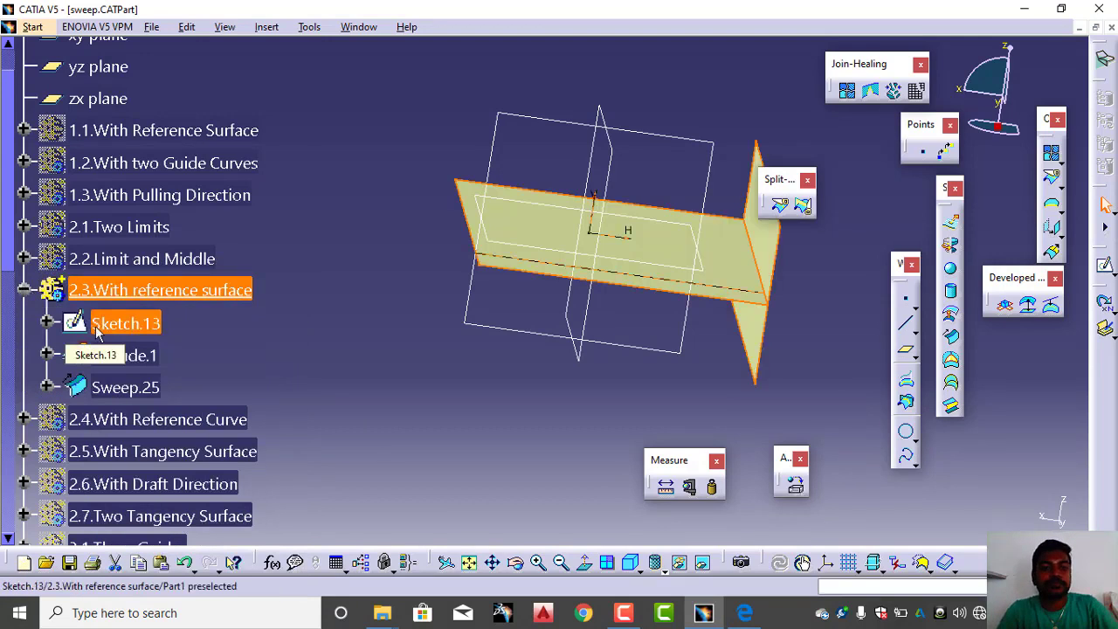
# Delete the existing Sweep.25 from the 2.3.With reference surface set, keeping Sketch.13 and Extrude.1
pyautogui.click(123, 388)
pyautogui.rightClick(123, 390)
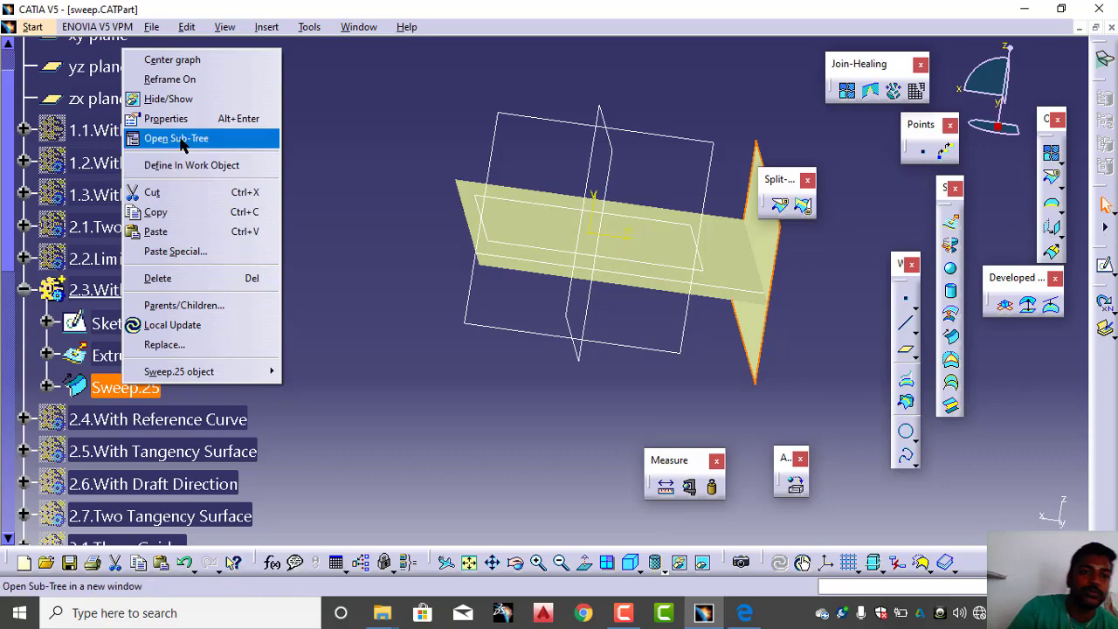
pyautogui.click(160, 278)
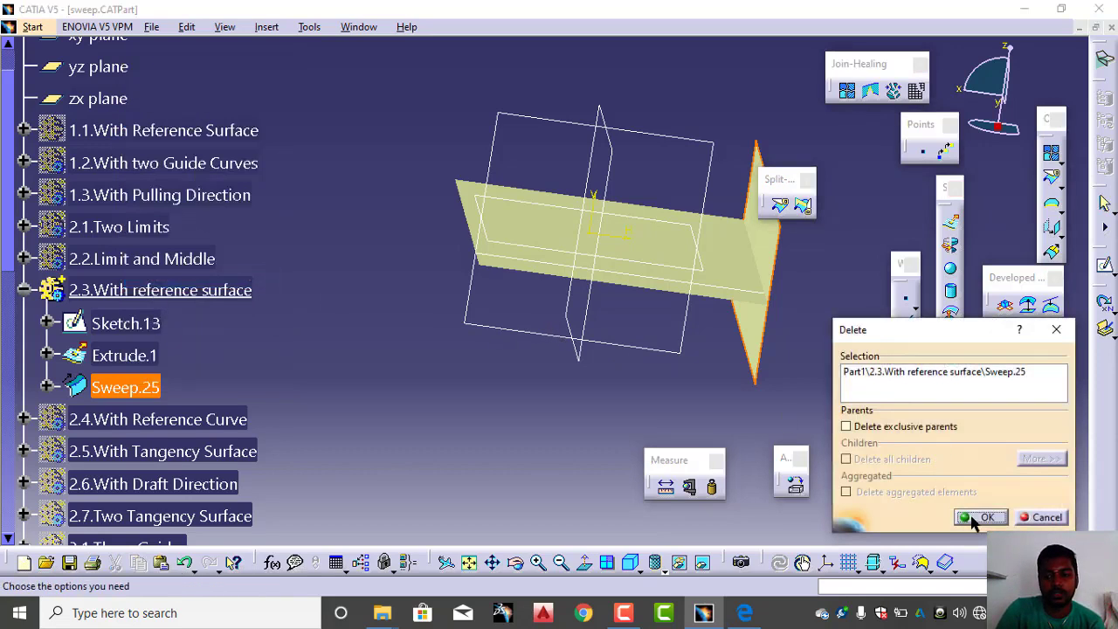
pyautogui.click(980, 518)
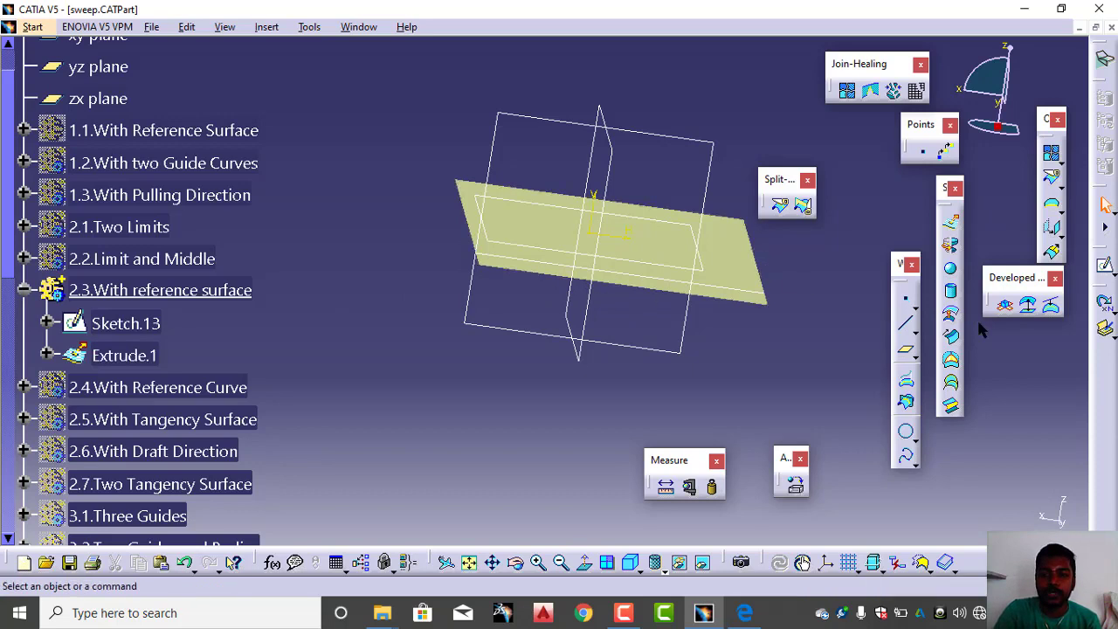
# Create a line-profile swept surface with the With reference surface subtype, using Extrude.1's short outer edge as guide curve and Extrude.1 as reference surface
pyautogui.click(950, 336)
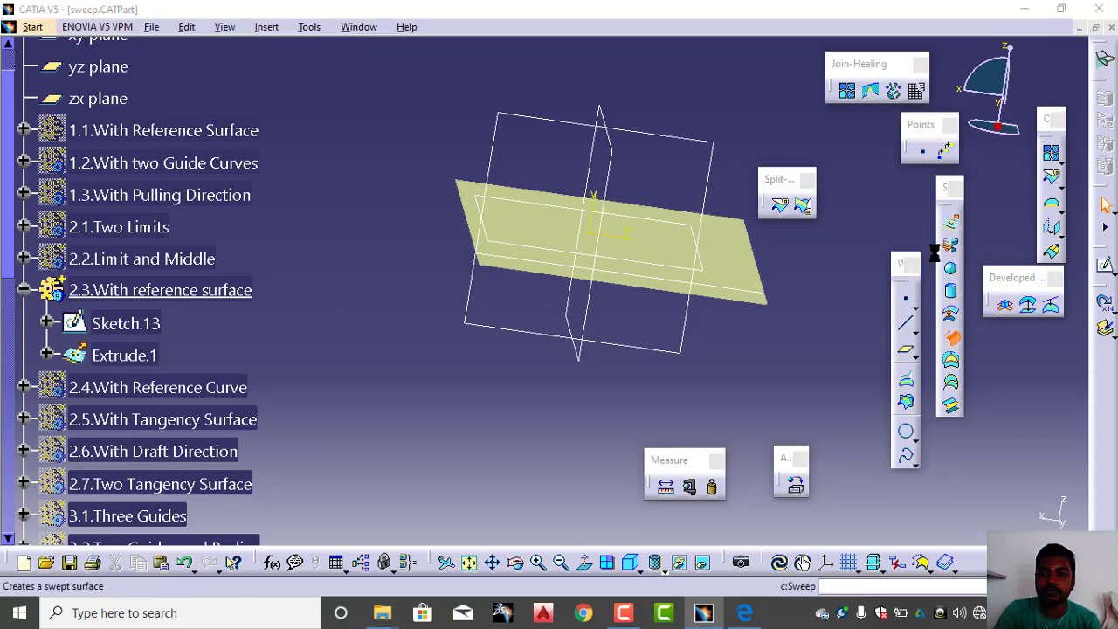
pyautogui.click(1013, 91)
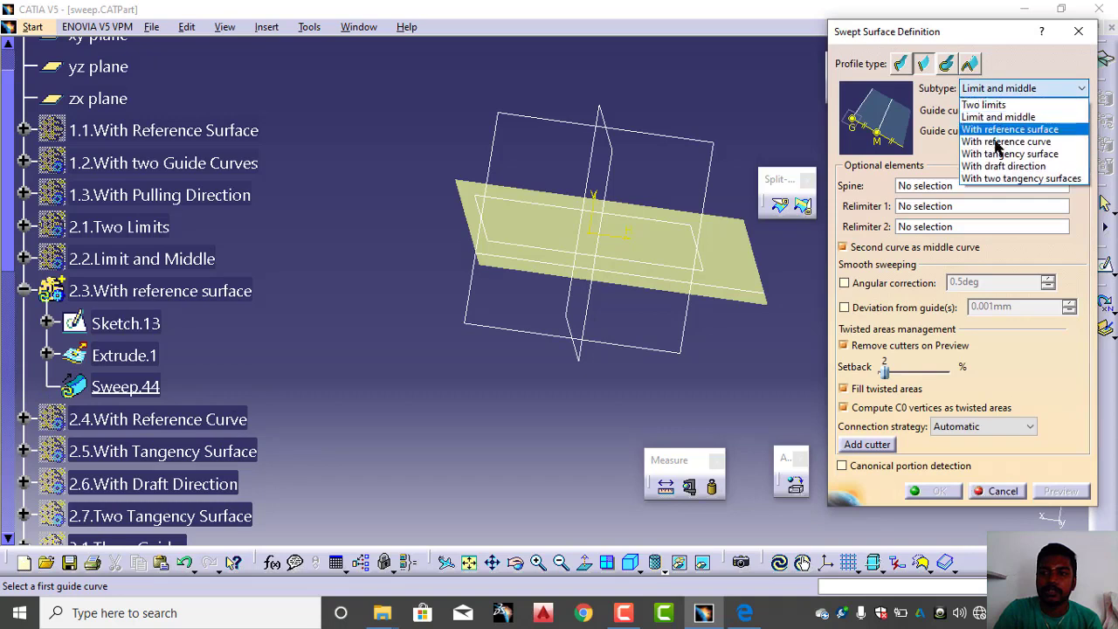
pyautogui.click(996, 129)
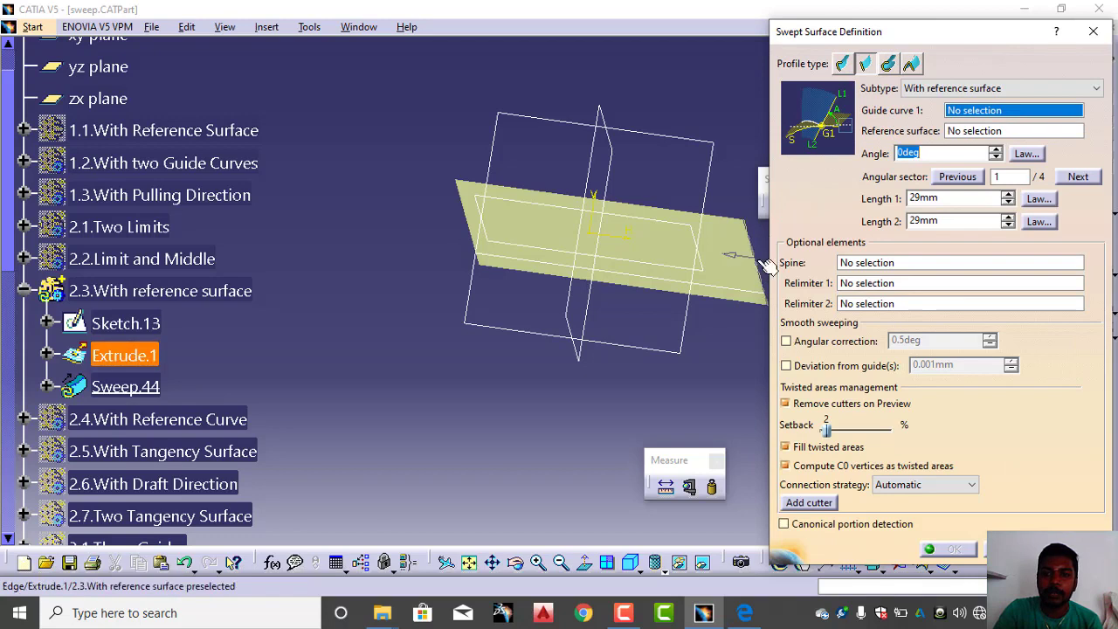
pyautogui.click(765, 264)
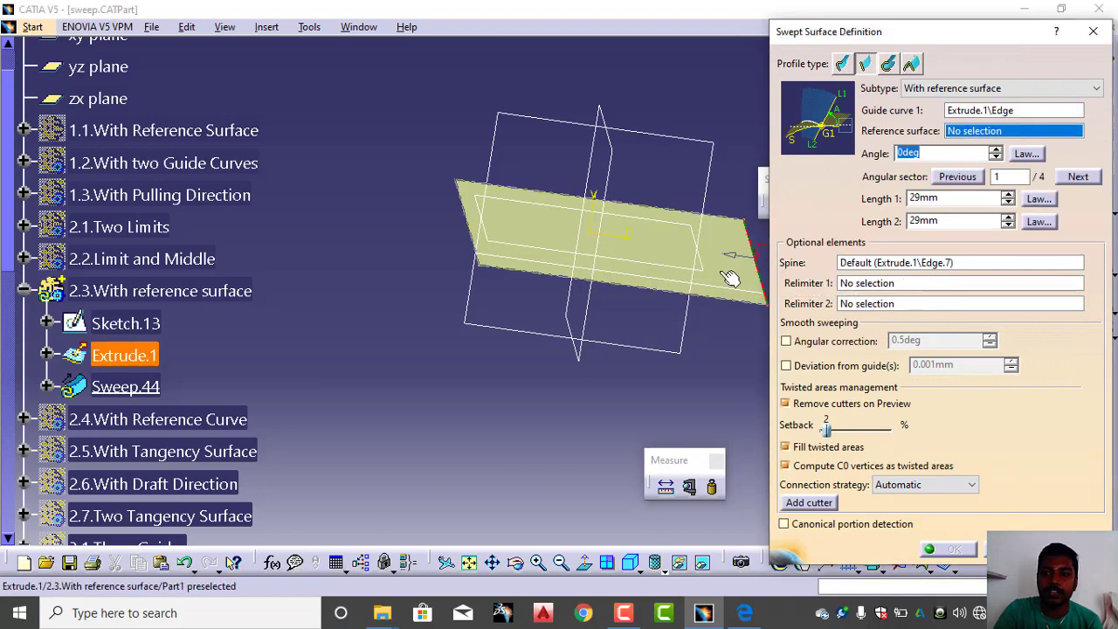
pyautogui.click(727, 275)
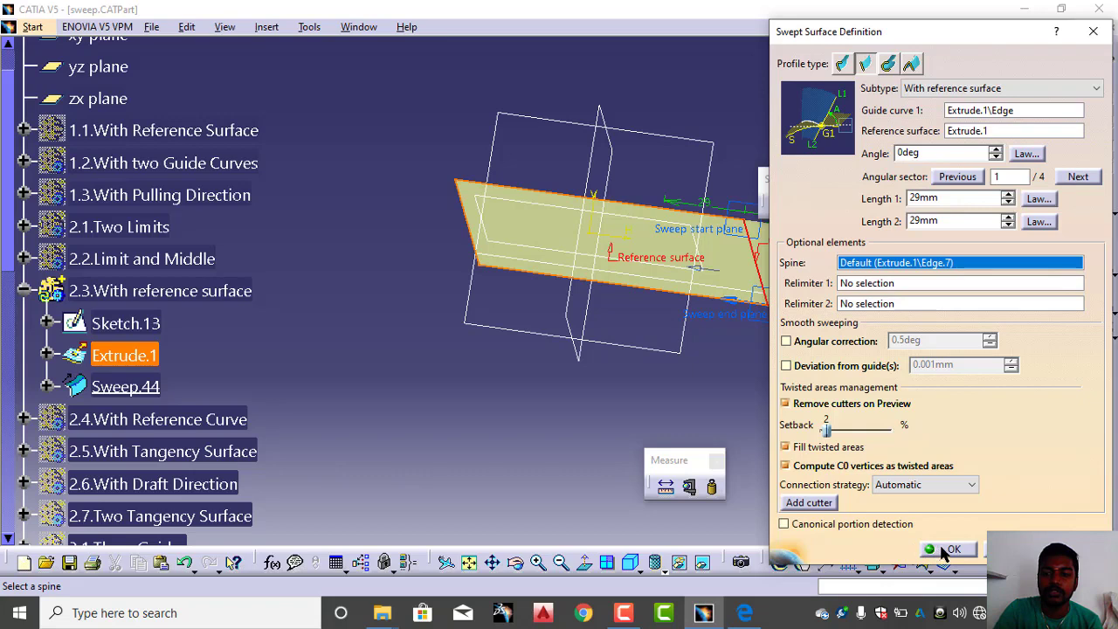
pyautogui.click(948, 549)
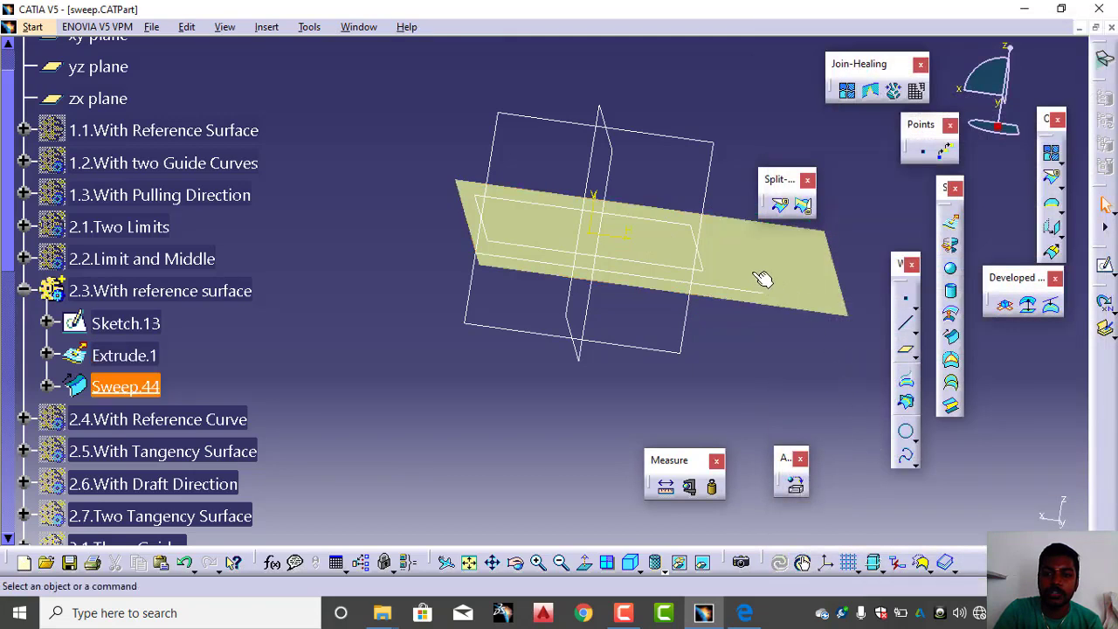
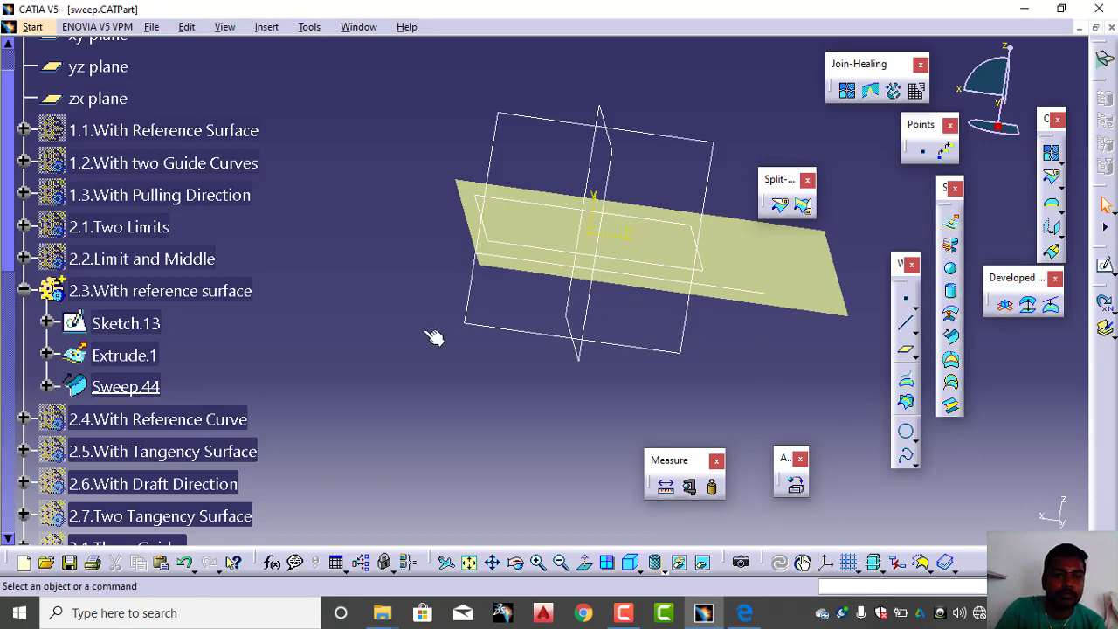
# Hide the 2.3.With reference surface geometrical set and collapse its tree branch
pyautogui.rightClick(122, 294)
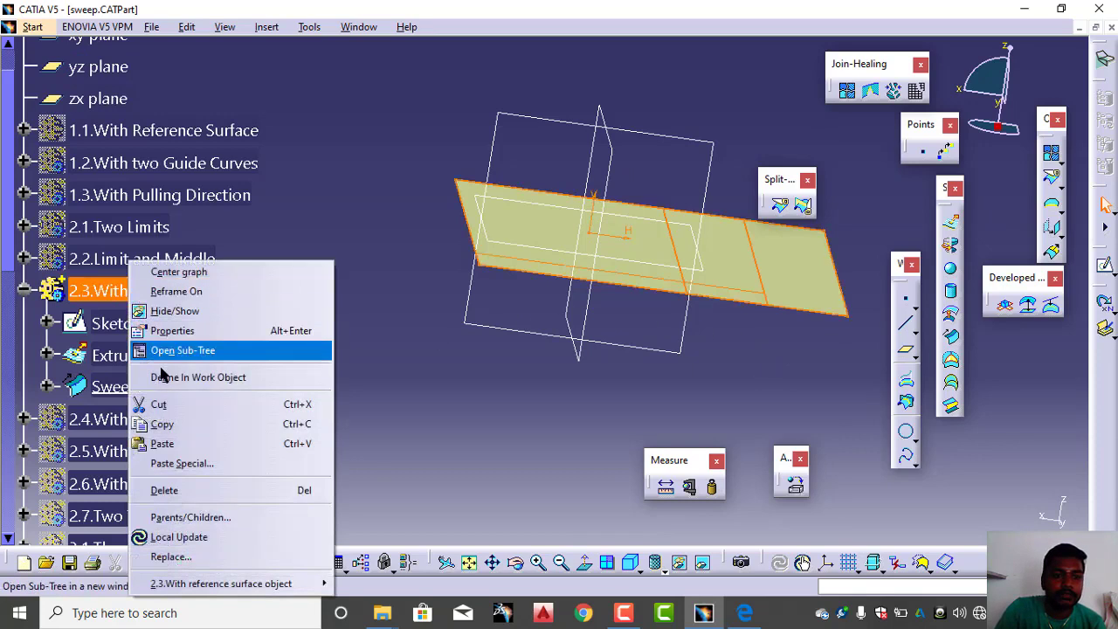
pyautogui.click(171, 312)
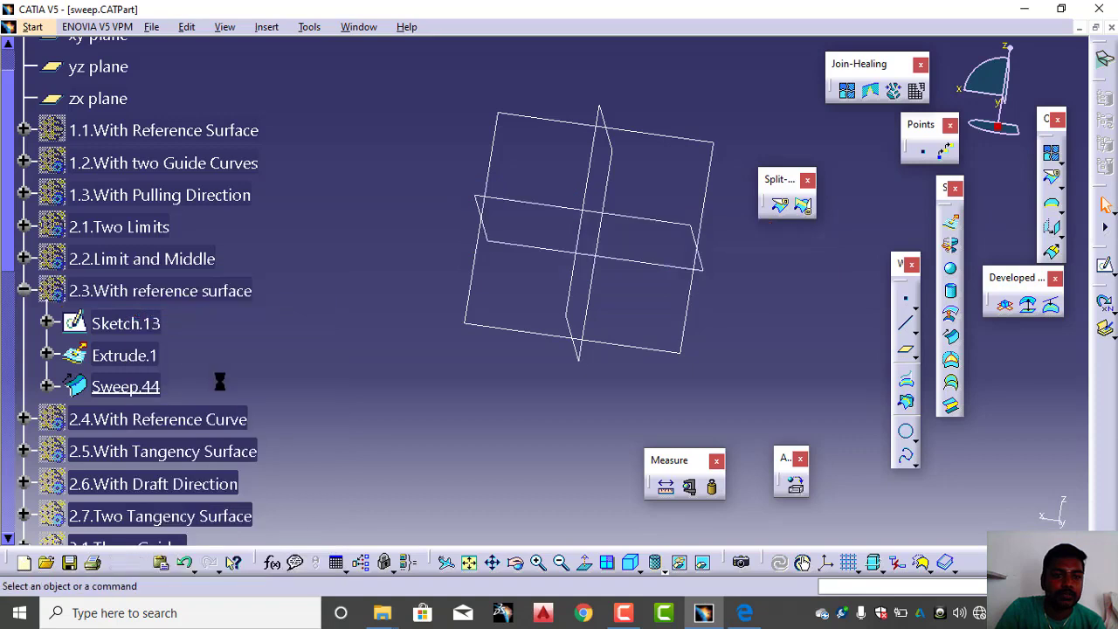
pyautogui.click(23, 292)
# Define the 2.4.With Reference Curve geometrical set as the work object and expand its tree branch
pyautogui.rightClick(122, 323)
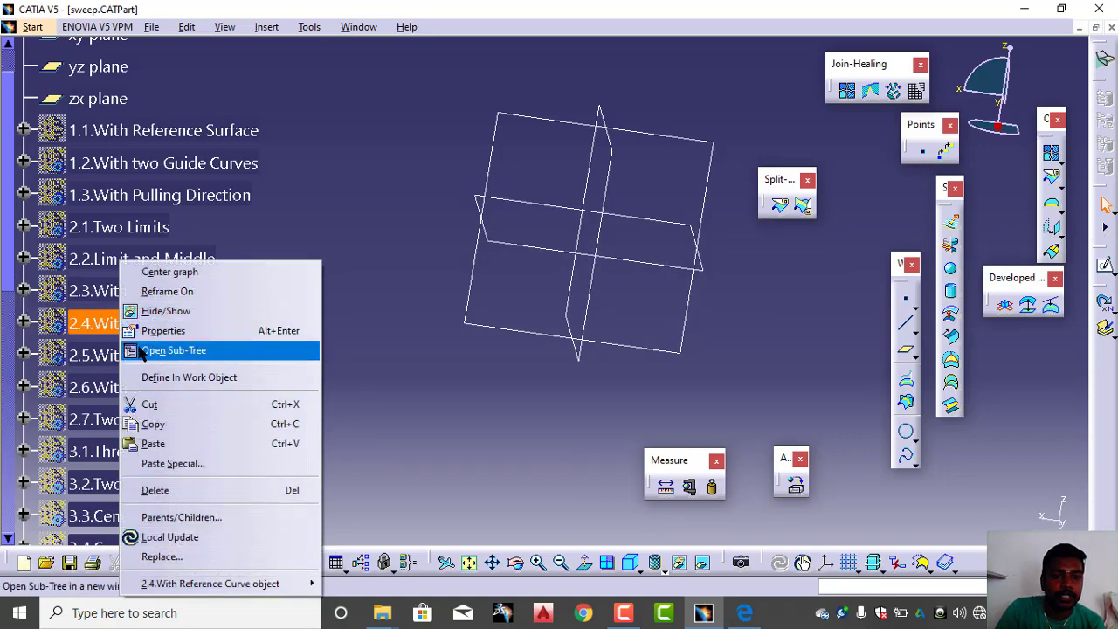
pyautogui.click(172, 377)
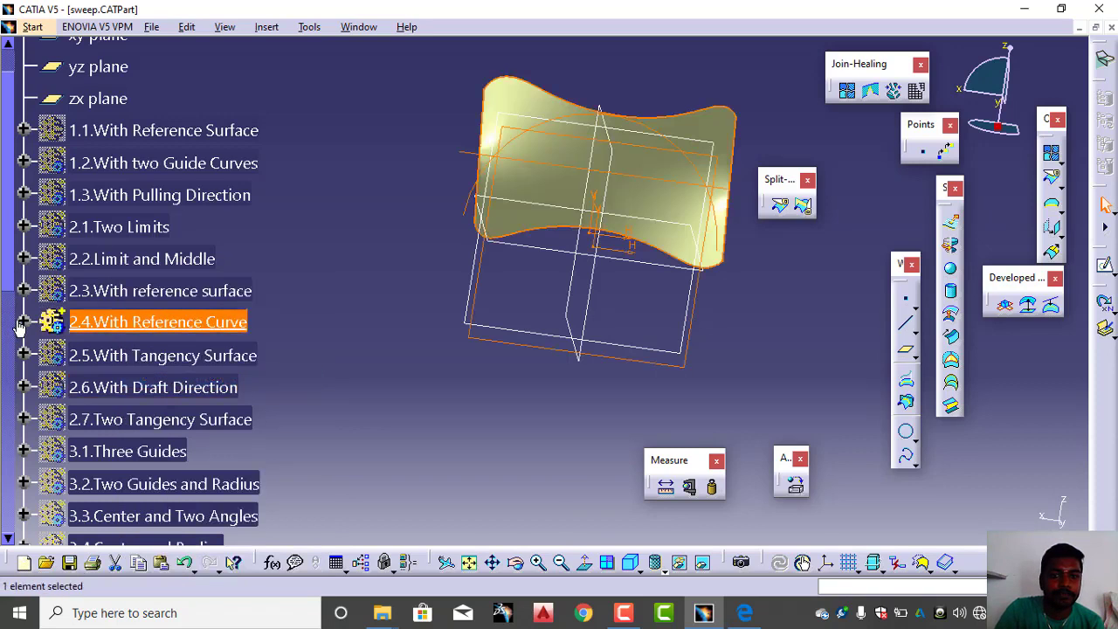
pyautogui.scroll(-3, 19, 324)
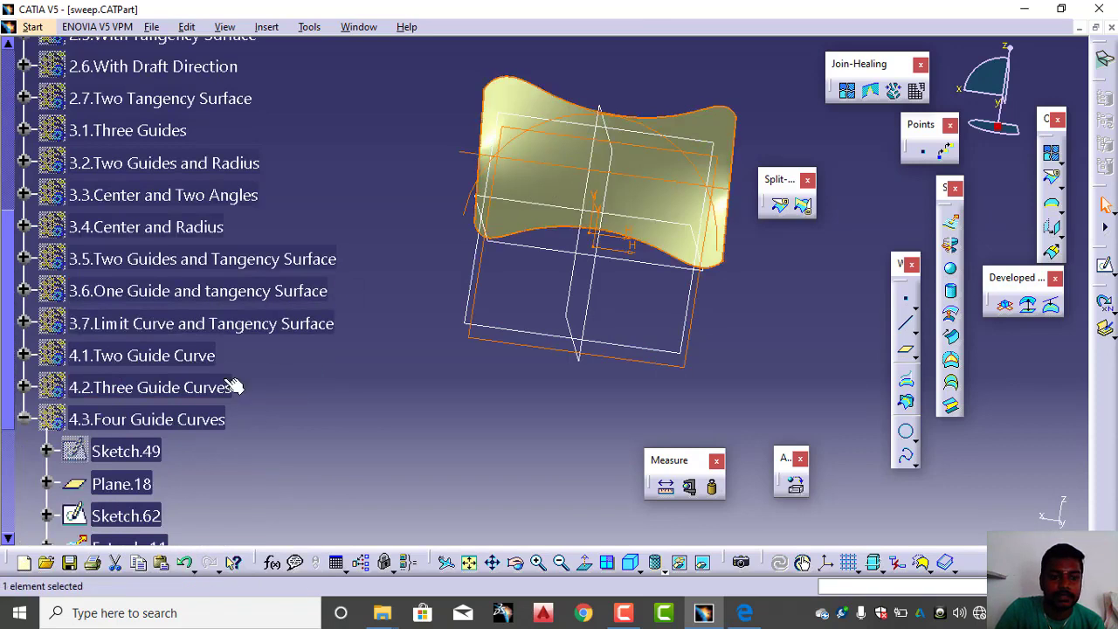
pyautogui.scroll(-2, 236, 385)
pyautogui.scroll(4, 188, 272)
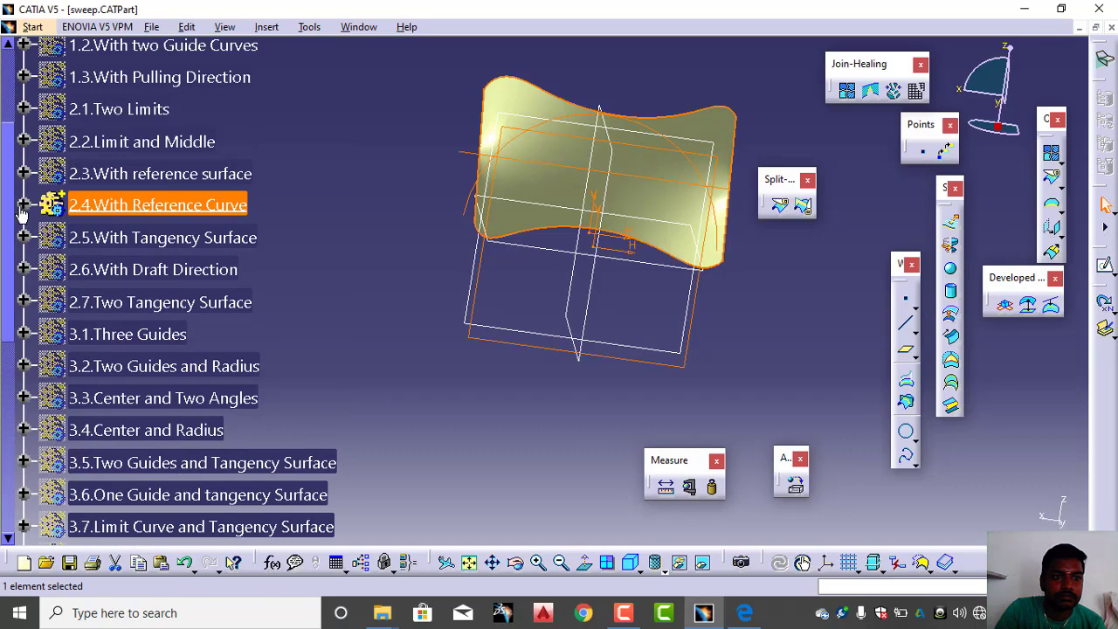
pyautogui.click(23, 204)
# Delete the existing Sweep.26 from the 2.4.With Reference Curve set, keeping Sketch.14, Plane.4 and Sketch.15
pyautogui.moveTo(732, 166)
pyautogui.mouseDown(button='middle')
pyautogui.moveTo(639, 219)
pyautogui.moveTo(593, 297)
pyautogui.moveTo(581, 293)
pyautogui.mouseUp(button='middle')
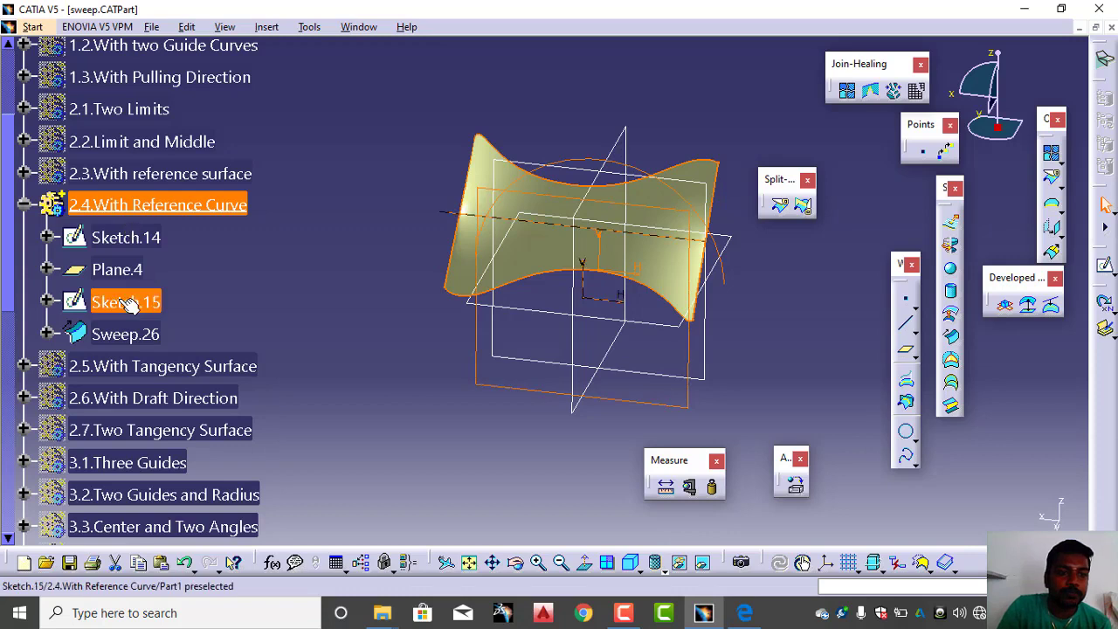
pyautogui.click(110, 340)
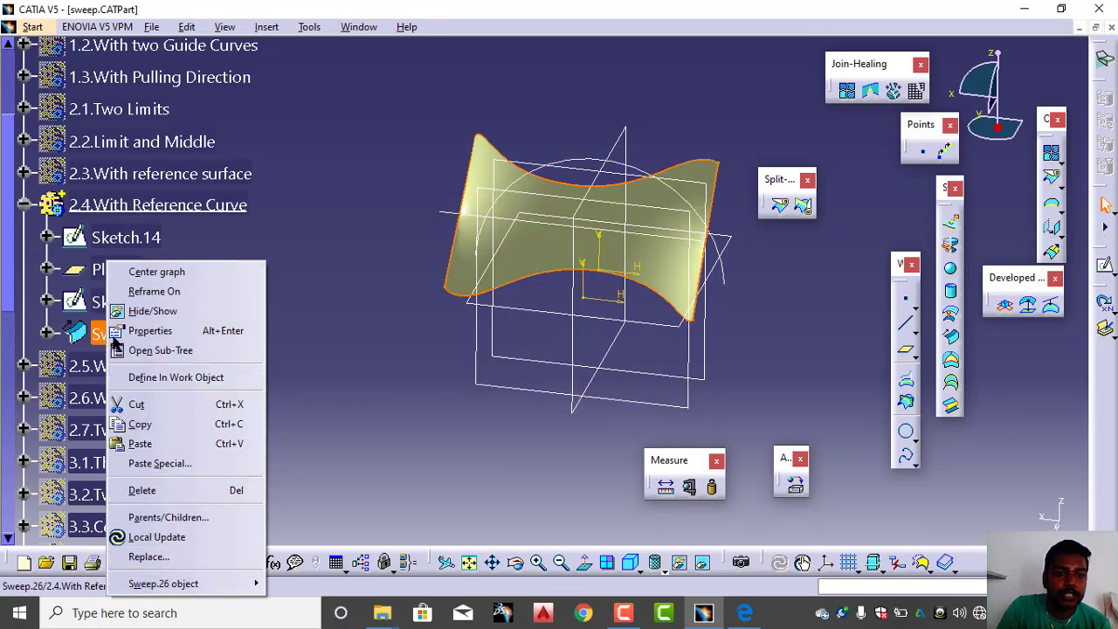
pyautogui.click(153, 490)
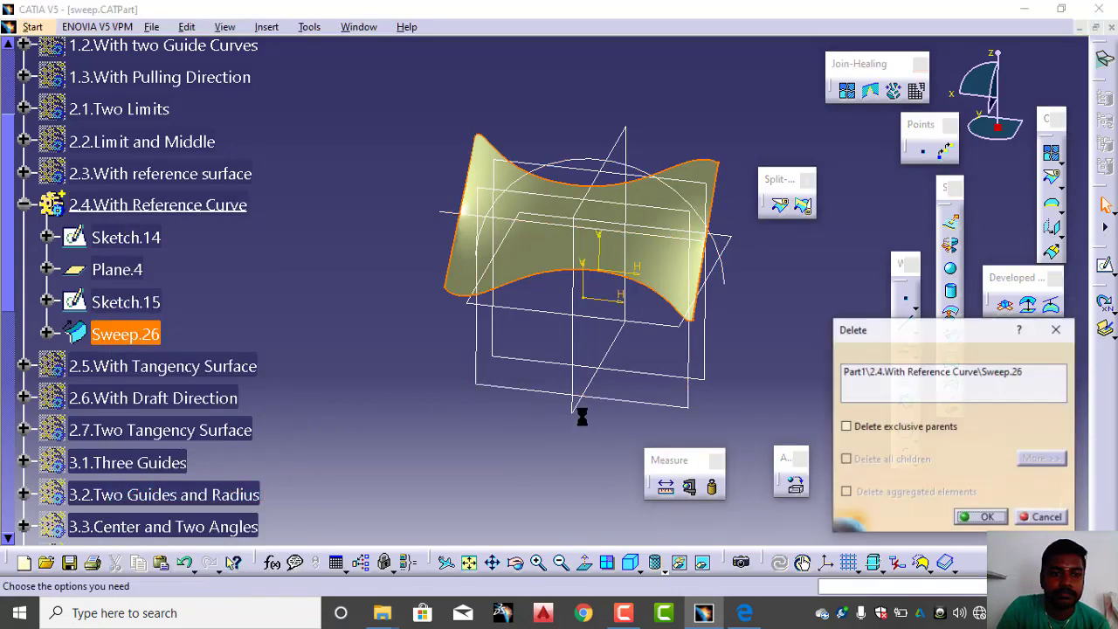
pyautogui.click(985, 518)
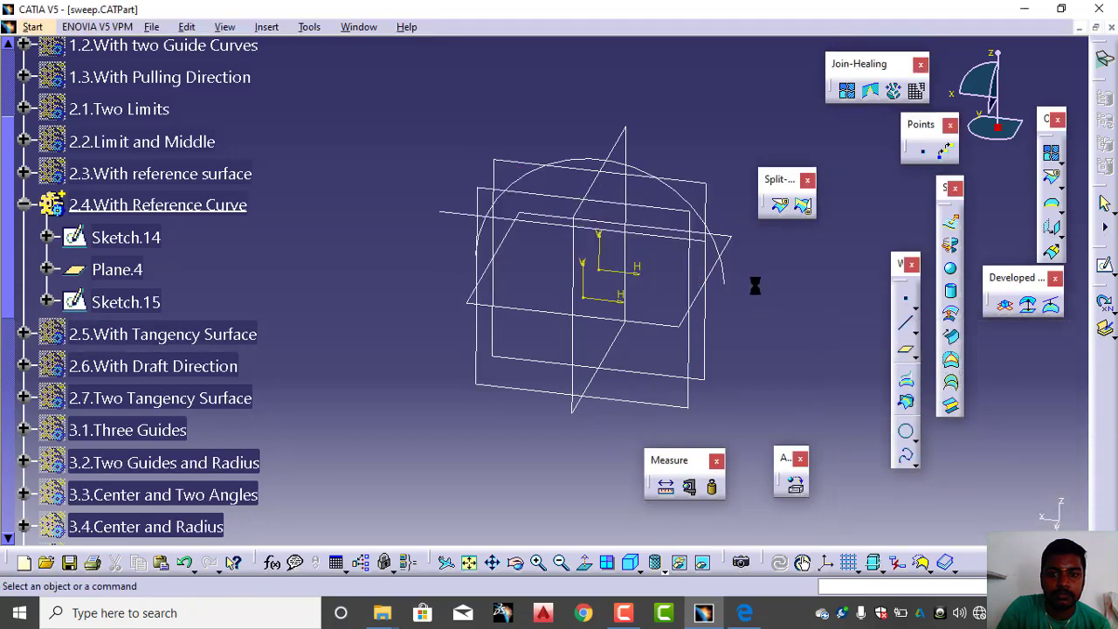
# Create a line-profile swept surface with the With reference curve subtype, using Sketch.15 as guide curve 1 and Sketch.14 as reference curve
pyautogui.moveTo(753, 282)
pyautogui.mouseDown(button='middle')
pyautogui.moveTo(693, 306)
pyautogui.moveTo(728, 306)
pyautogui.moveTo(510, 306)
pyautogui.mouseUp(button='middle')
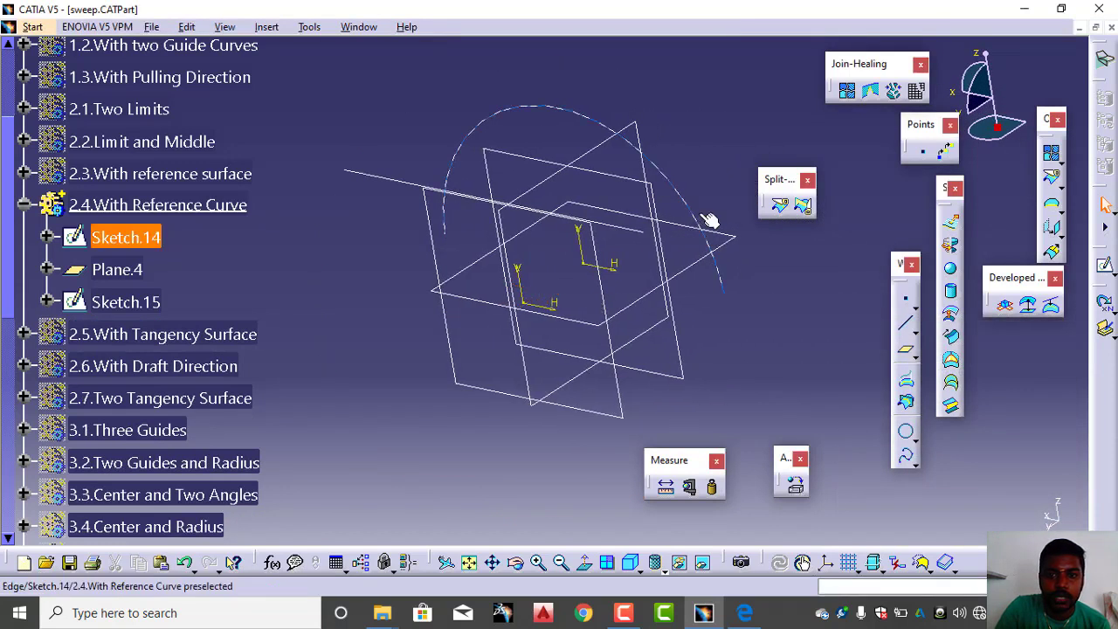
pyautogui.moveTo(699, 355); pyautogui.dragTo(609, 241, button='middle')
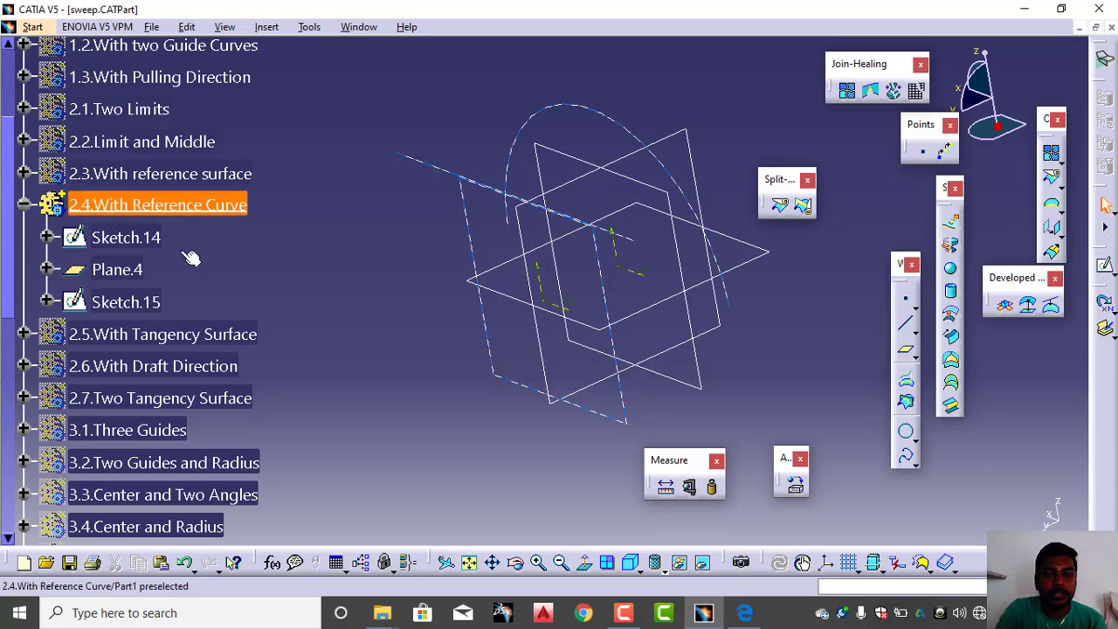
pyautogui.click(949, 337)
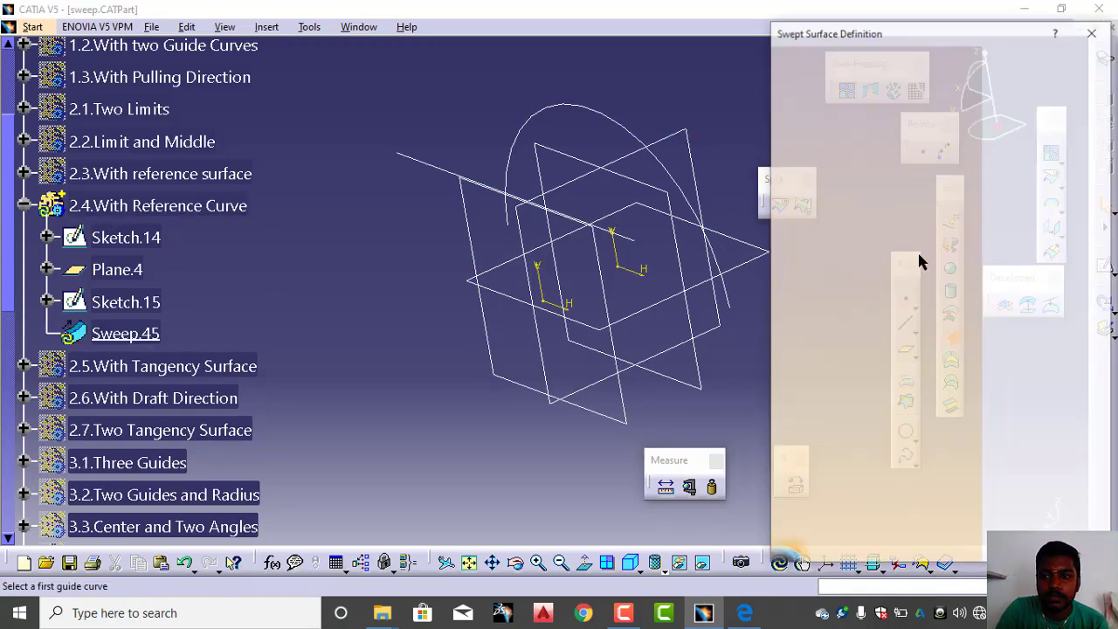
pyautogui.click(980, 90)
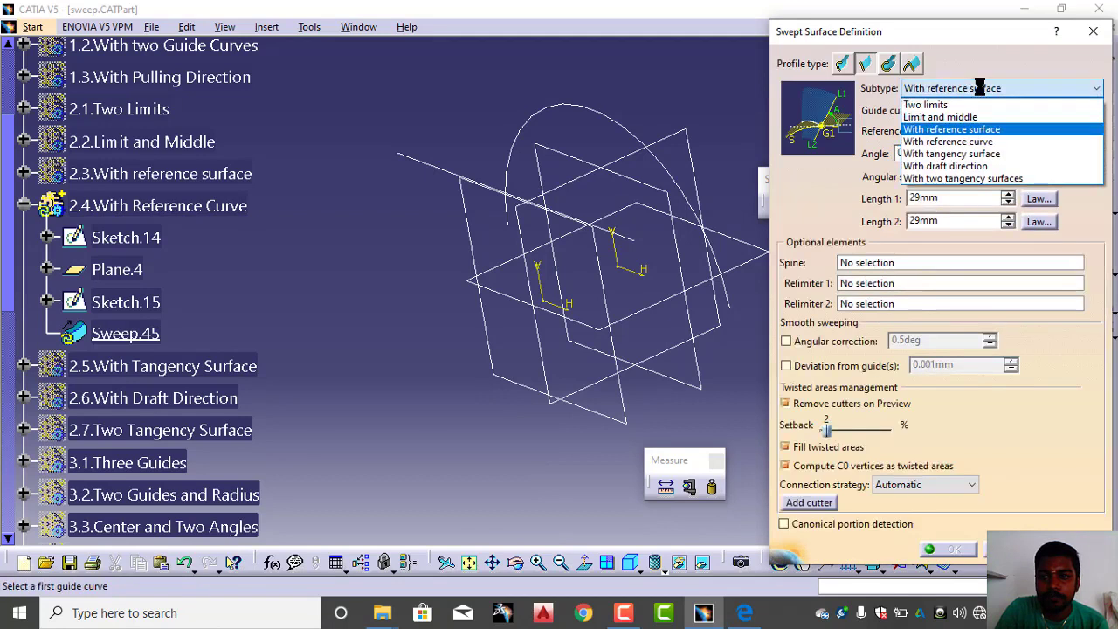
pyautogui.click(985, 142)
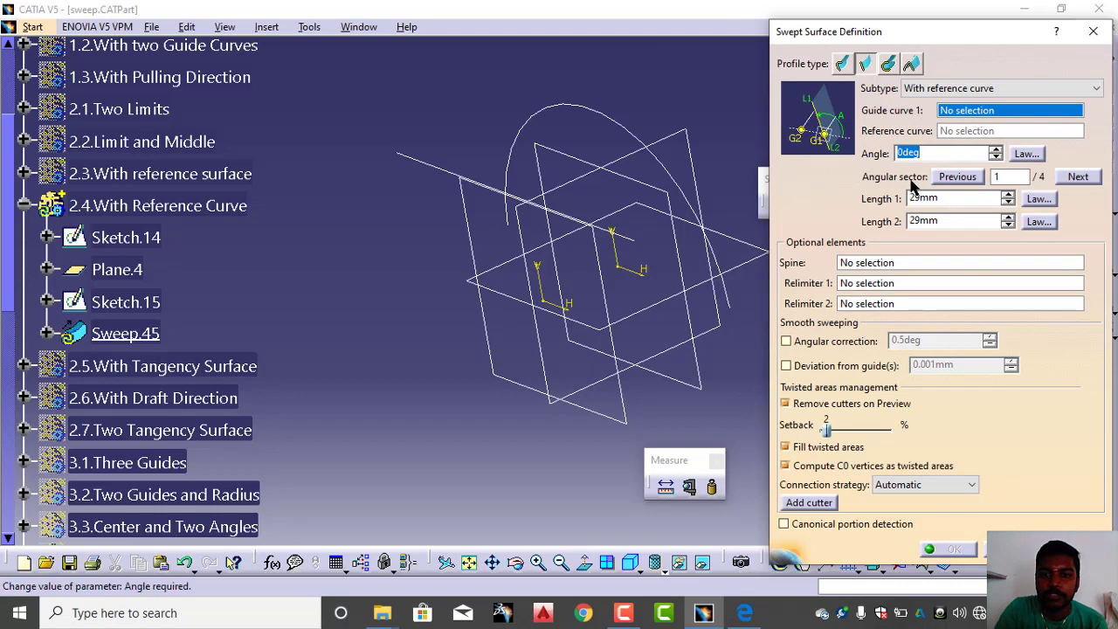
pyautogui.click(628, 240)
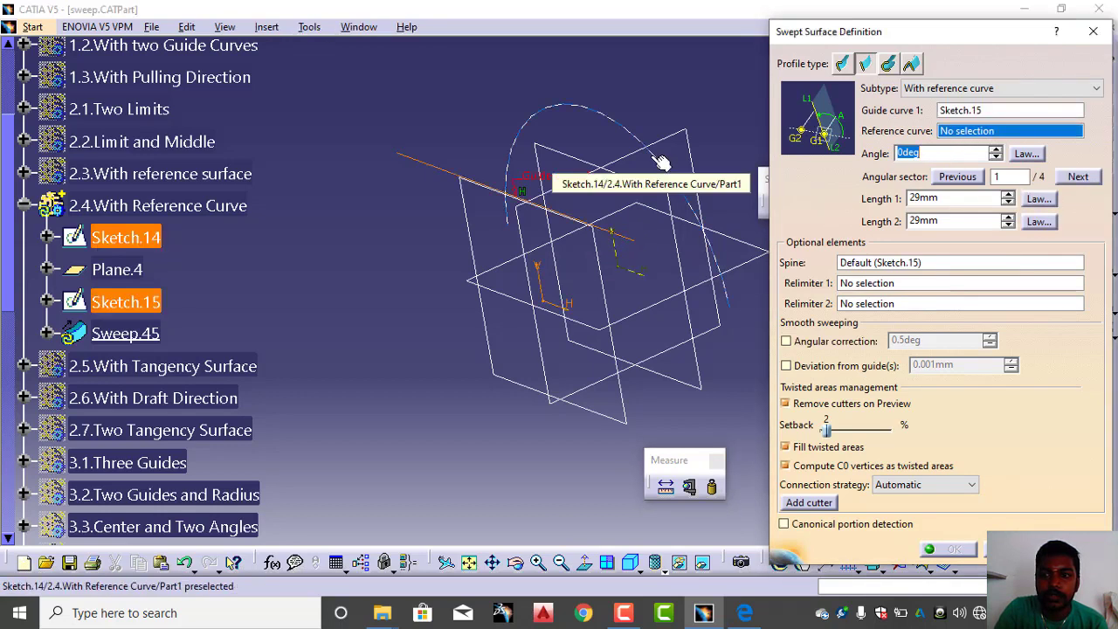
pyautogui.click(546, 166)
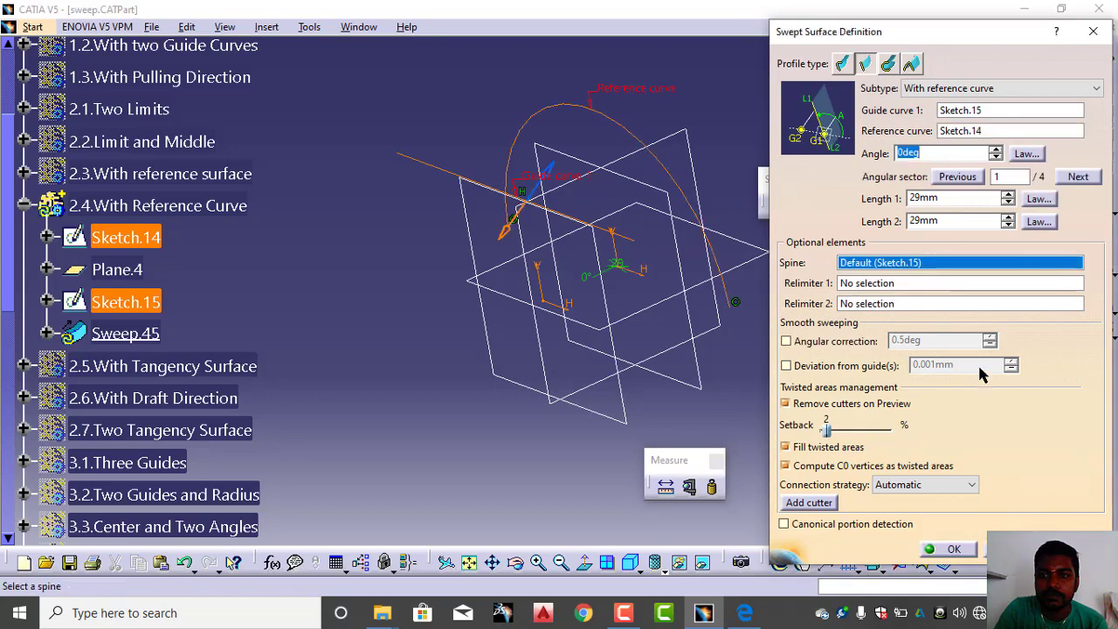
pyautogui.click(1076, 549)
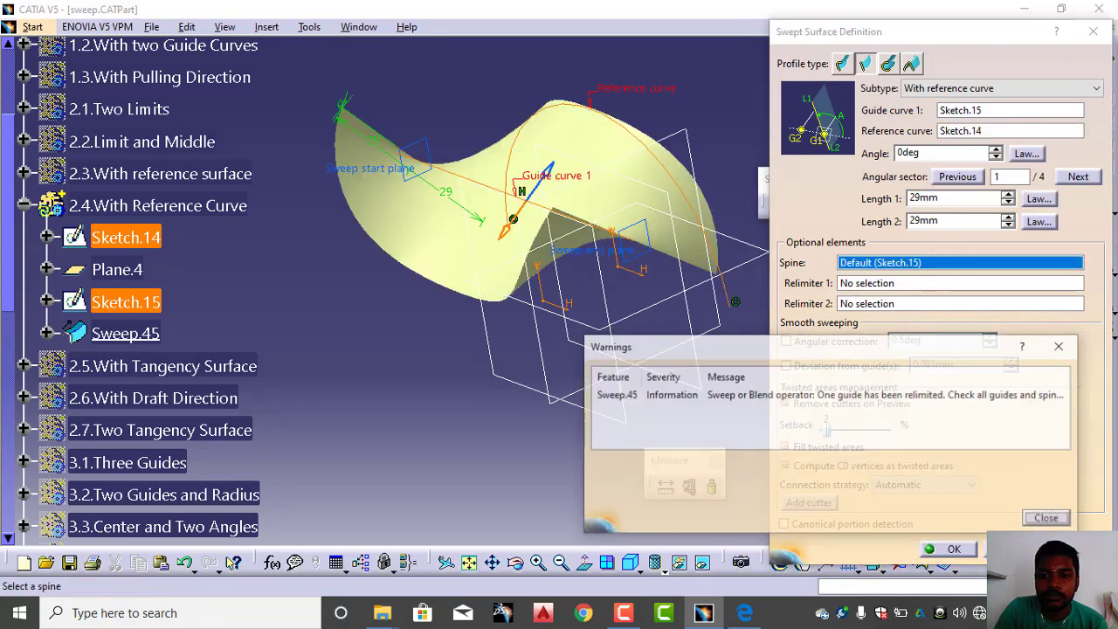
pyautogui.click(1048, 519)
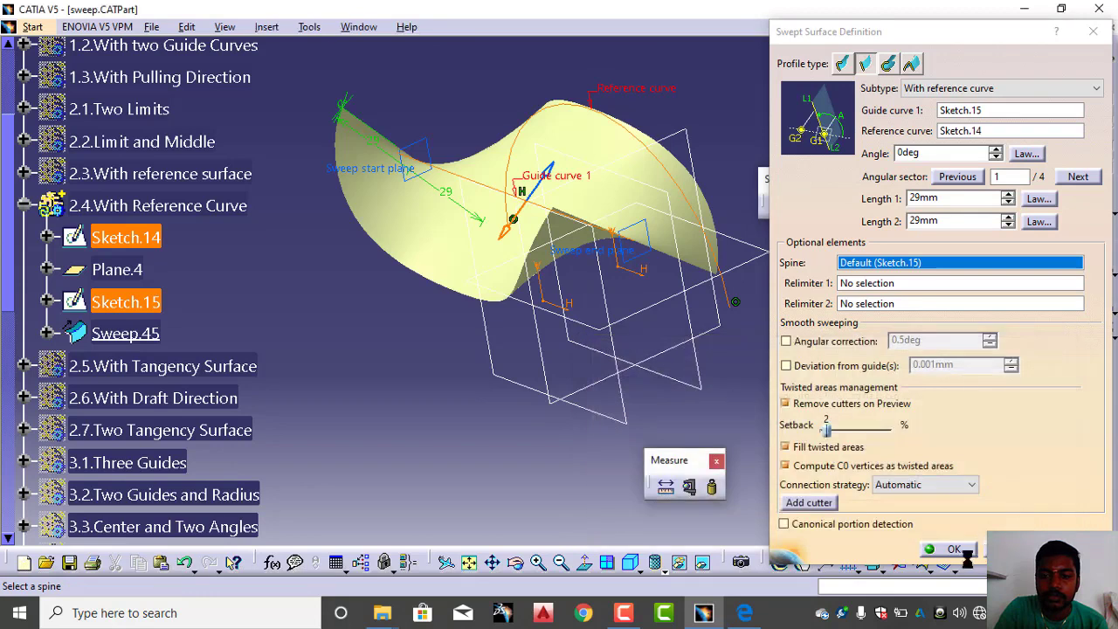
pyautogui.click(954, 548)
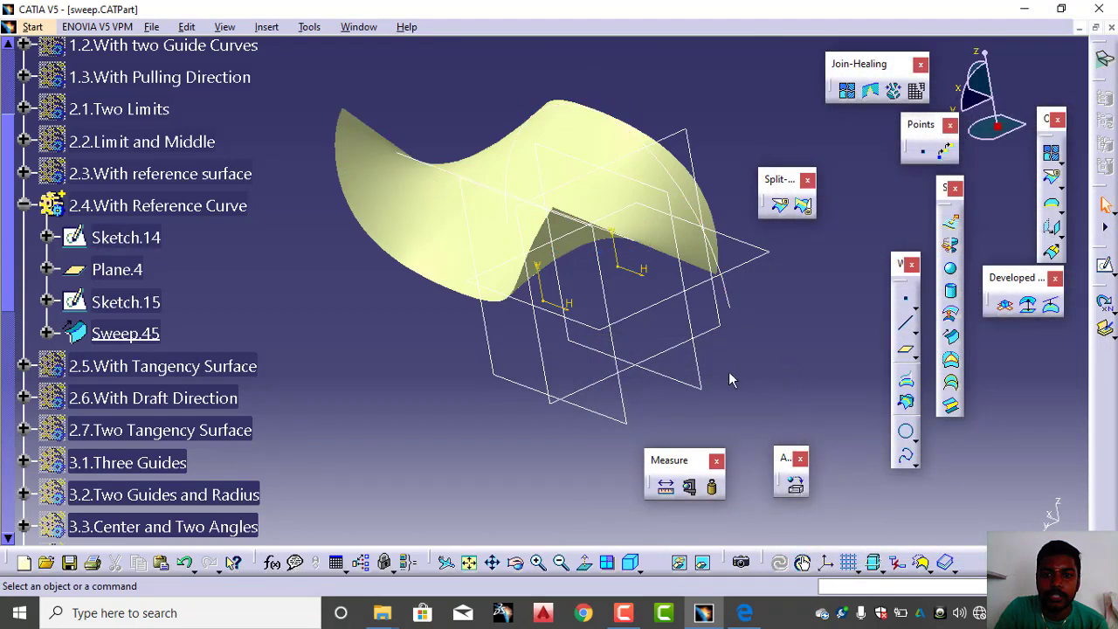
# Hide the 2.4.With Reference Curve geometrical set and collapse its tree branch
pyautogui.moveTo(612, 358)
pyautogui.mouseDown(button='middle')
pyautogui.moveTo(599, 352)
pyautogui.moveTo(669, 252)
pyautogui.moveTo(599, 292)
pyautogui.moveTo(618, 309)
pyautogui.moveTo(617, 341)
pyautogui.mouseUp(button='middle')
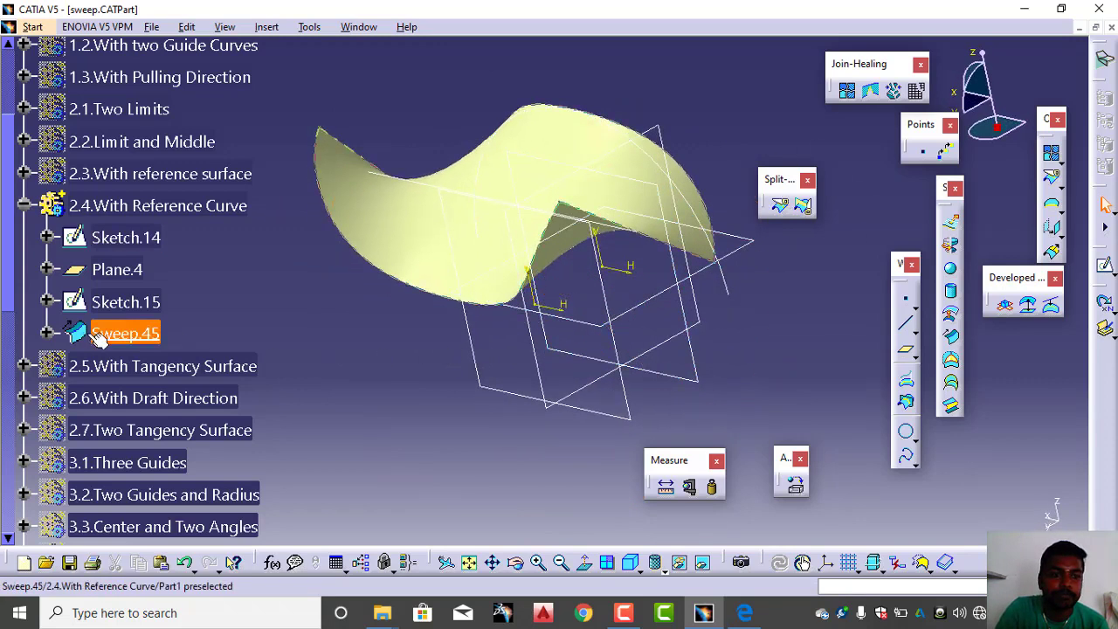
pyautogui.rightClick(113, 206)
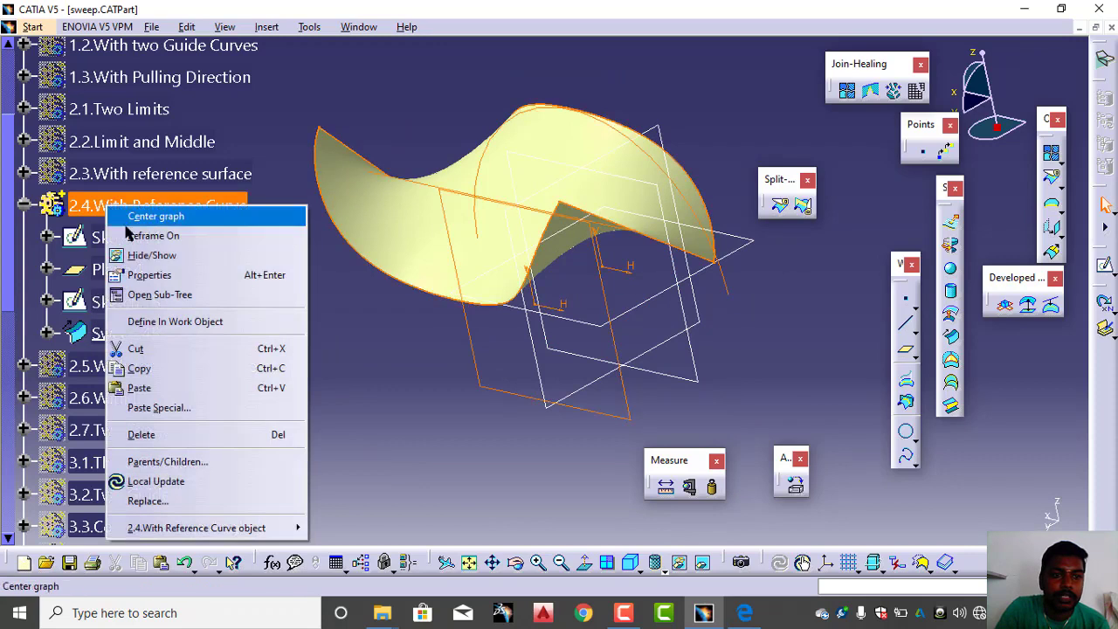
pyautogui.click(140, 253)
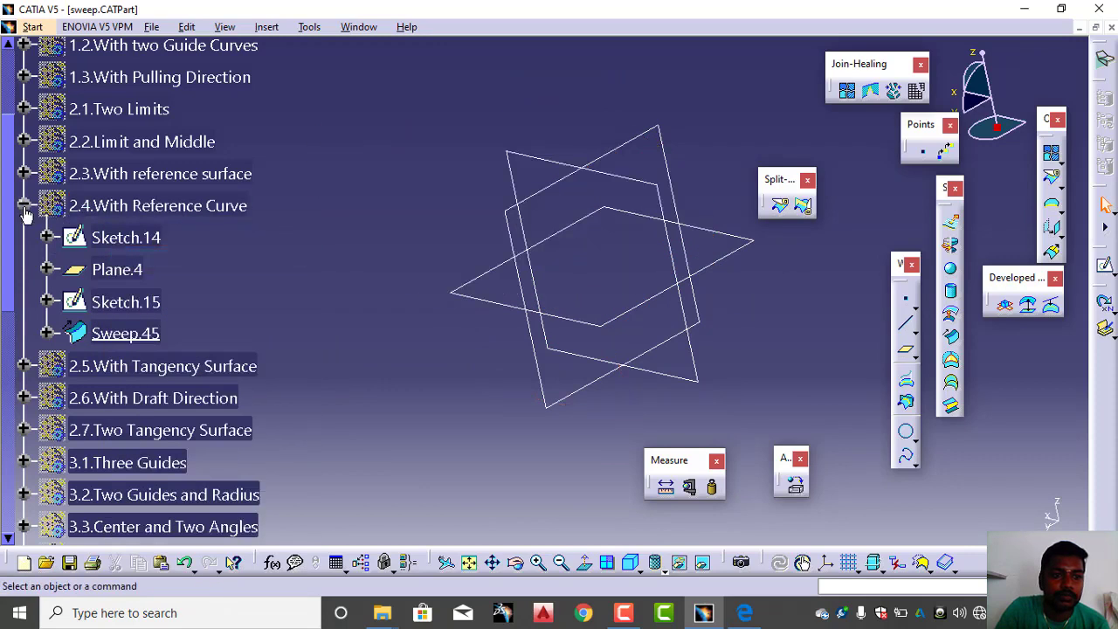
pyautogui.click(24, 205)
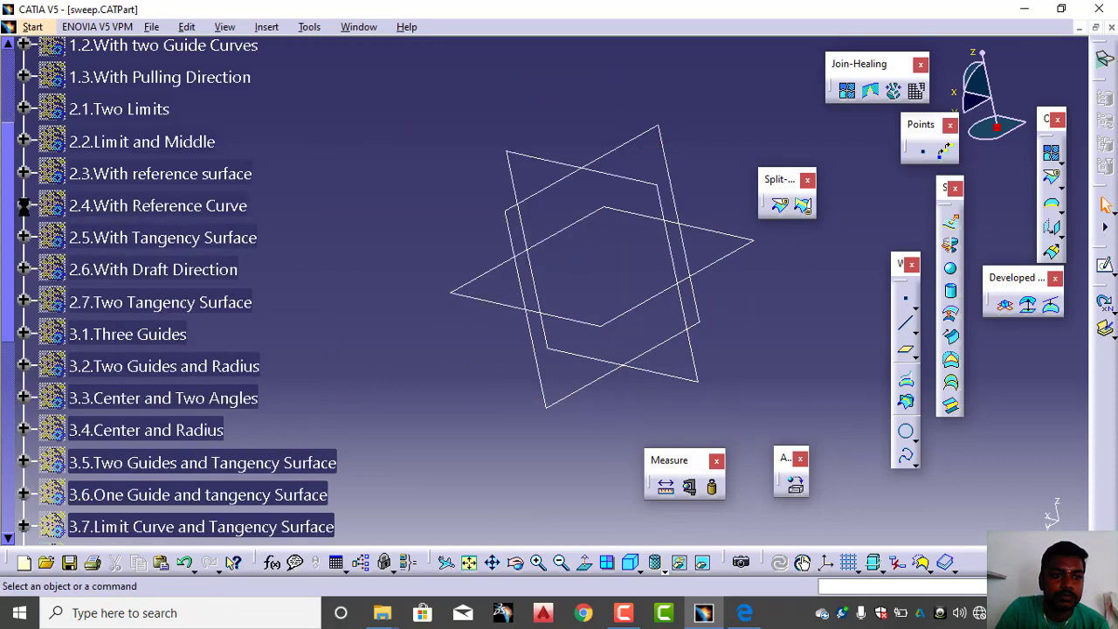
# Define the 2.5.With Tangency Surface geometrical set as the work object and expand its tree branch
pyautogui.rightClick(88, 234)
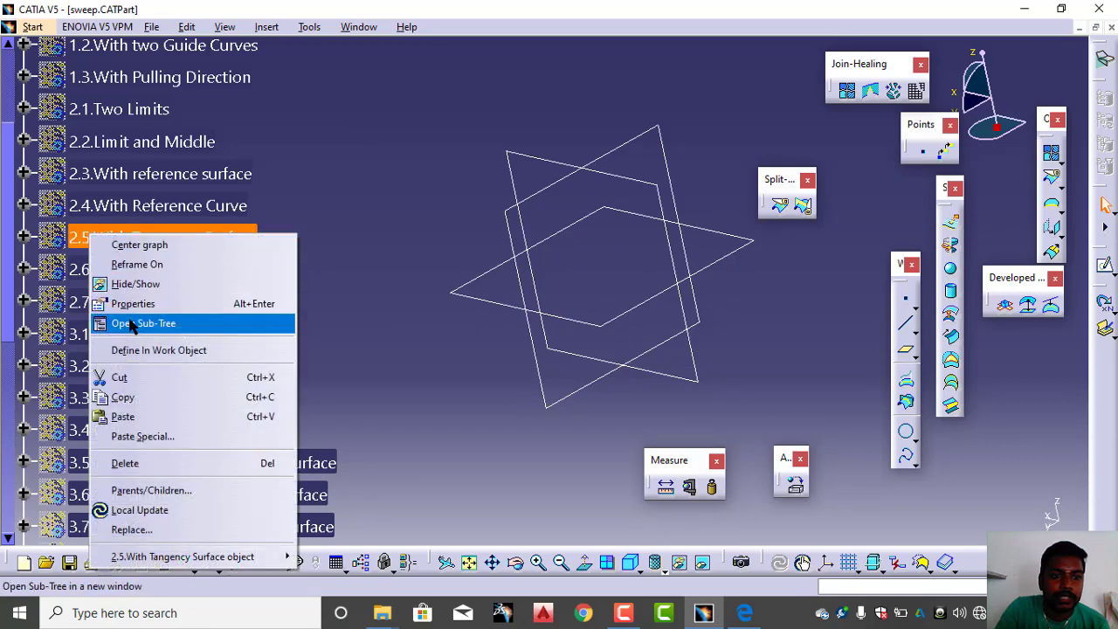
pyautogui.click(141, 351)
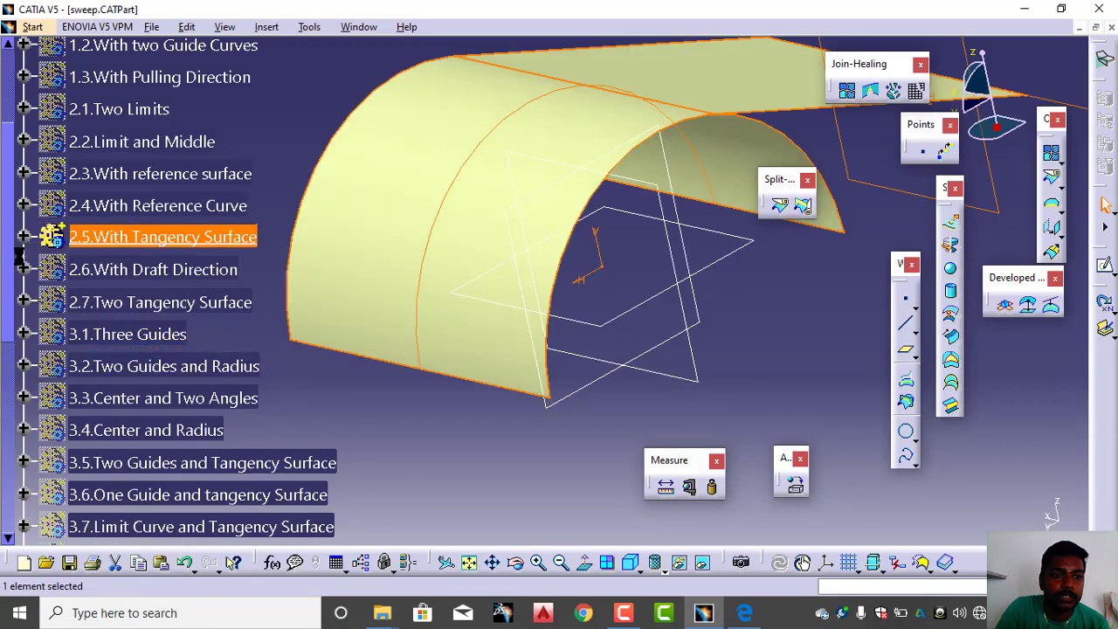
pyautogui.click(24, 238)
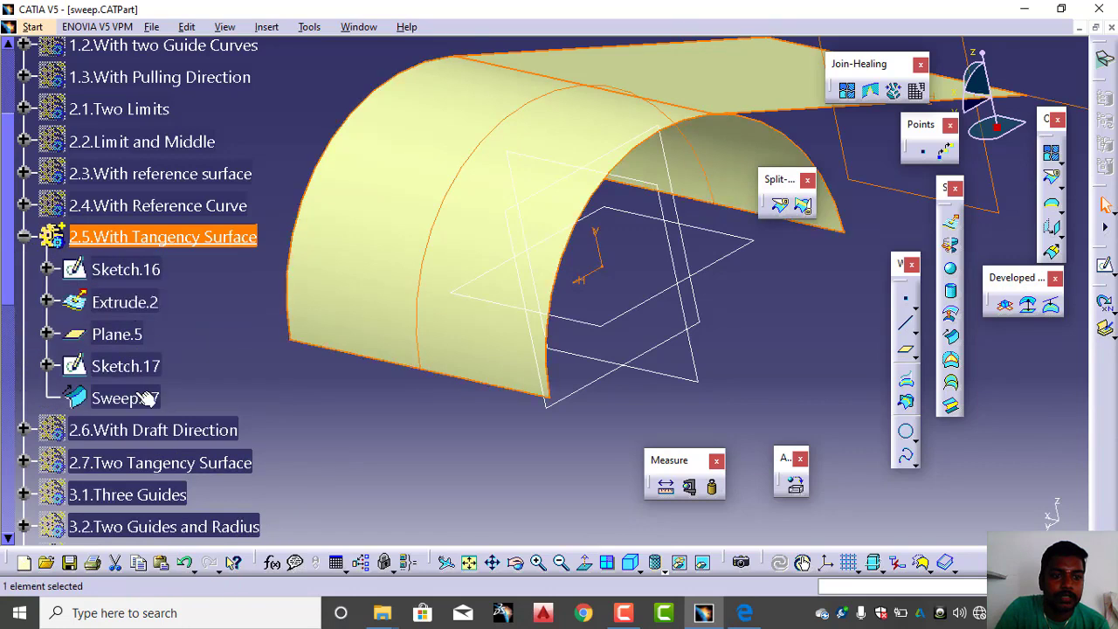
pyautogui.moveTo(469, 370)
pyautogui.mouseDown(button='middle')
pyautogui.moveTo(451, 399)
pyautogui.moveTo(644, 158)
pyautogui.moveTo(627, 172)
pyautogui.mouseUp(button='middle')
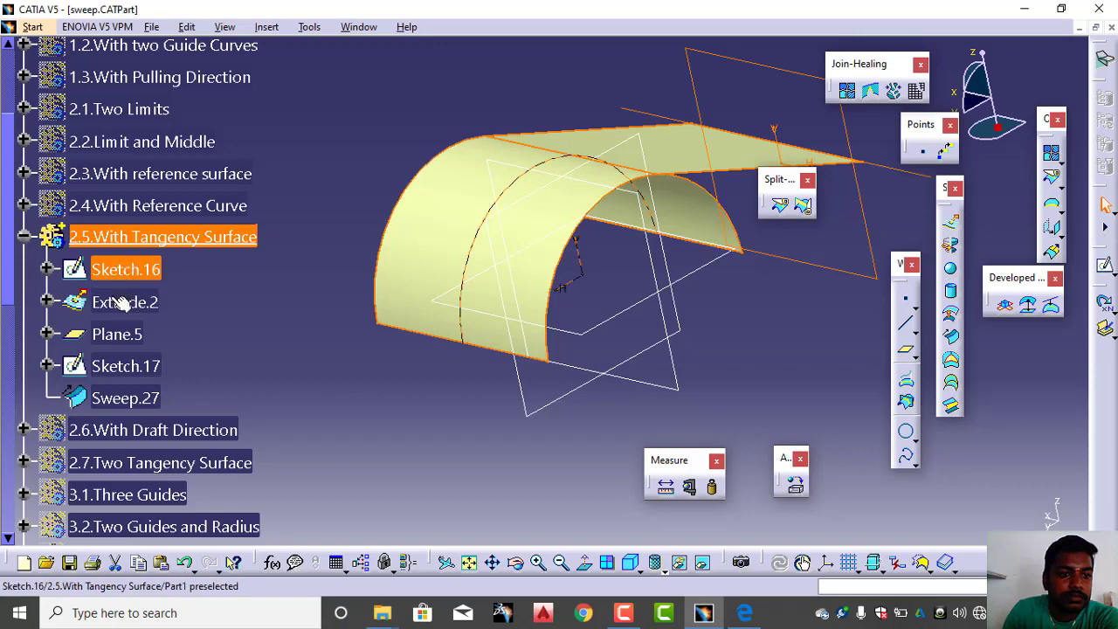
# Delete the existing Sweep.27 from the 2.5.With Tangency Surface set, keeping Sketch.16, Extrude.2, Plane.5 and Sketch.17
pyautogui.rightClick(126, 395)
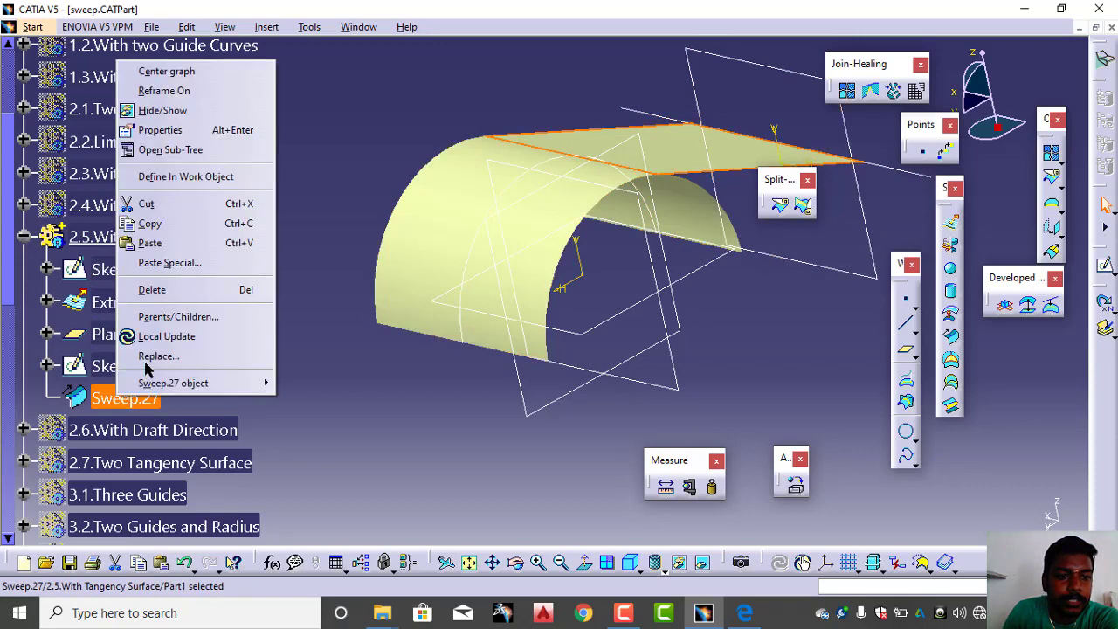
pyautogui.click(154, 289)
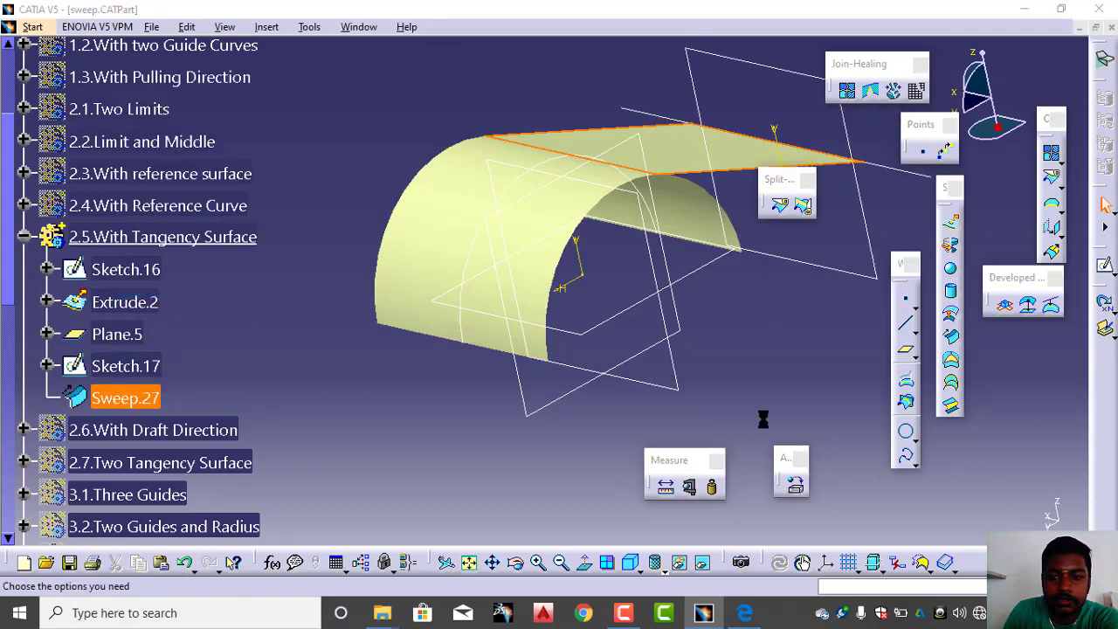
pyautogui.click(980, 517)
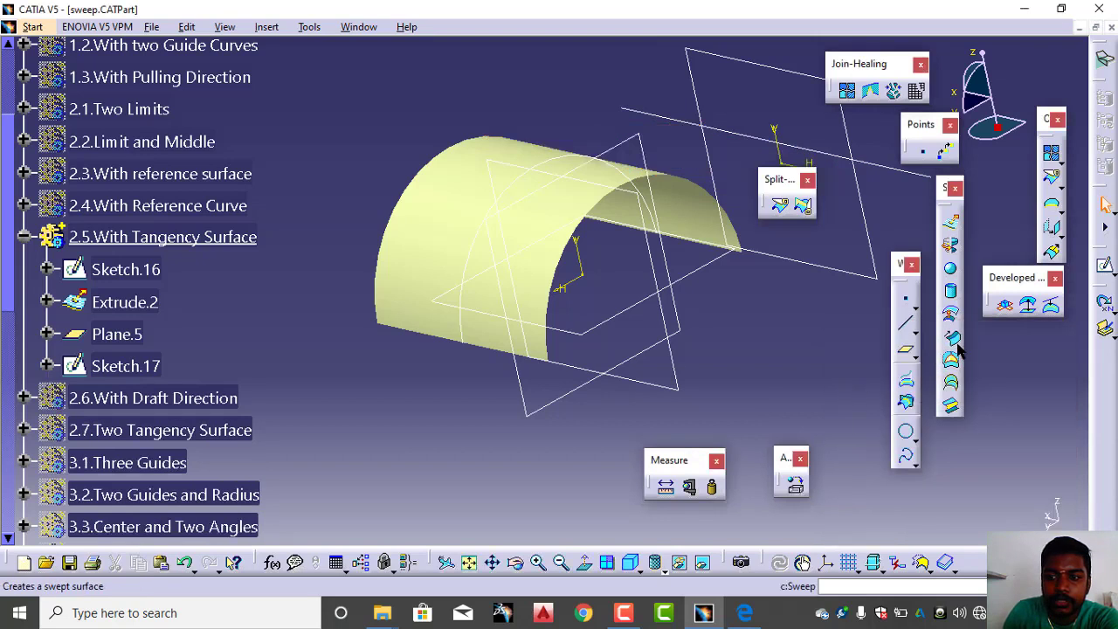
# Create a line-profile swept surface with the With tangency surface subtype, using Sketch.17 as guide curve 1 and Extrude.2 as tangency surface
pyautogui.click(952, 338)
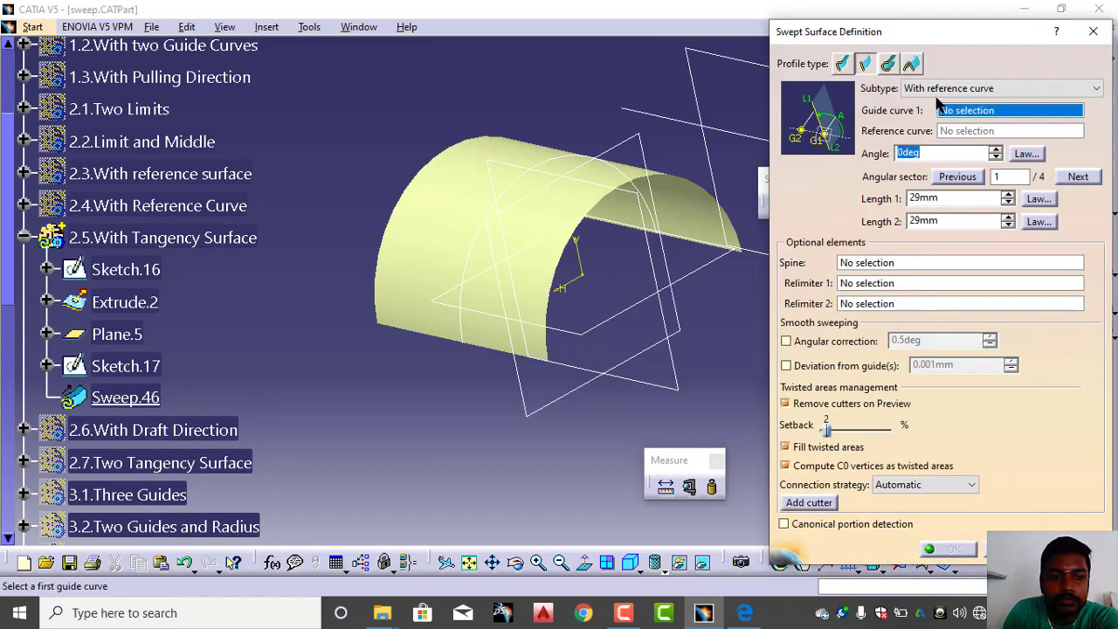
pyautogui.click(936, 88)
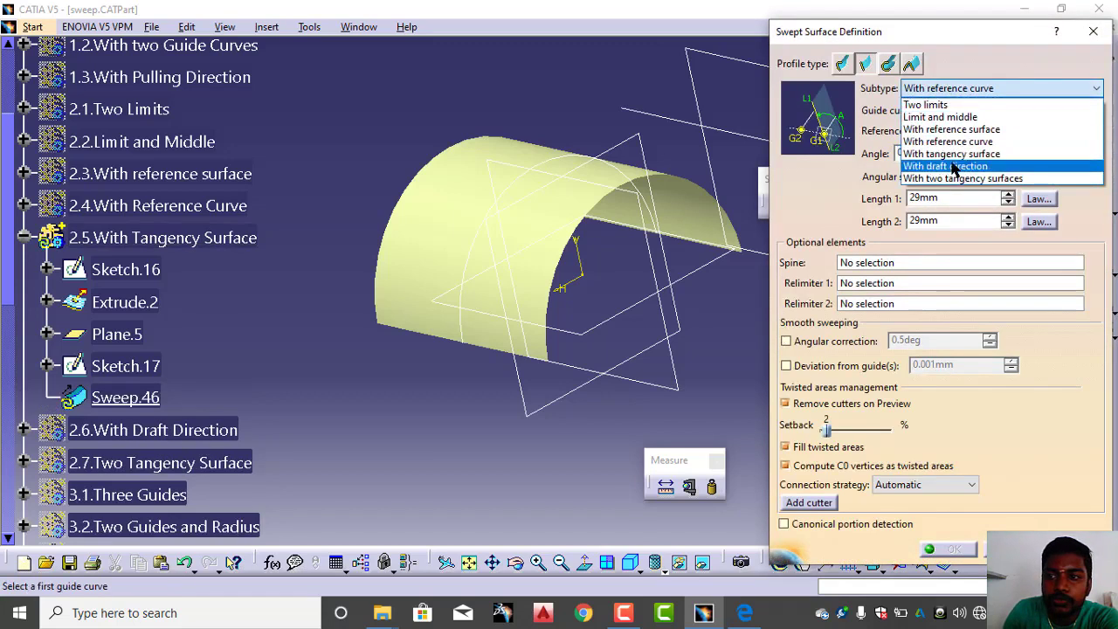
pyautogui.click(953, 154)
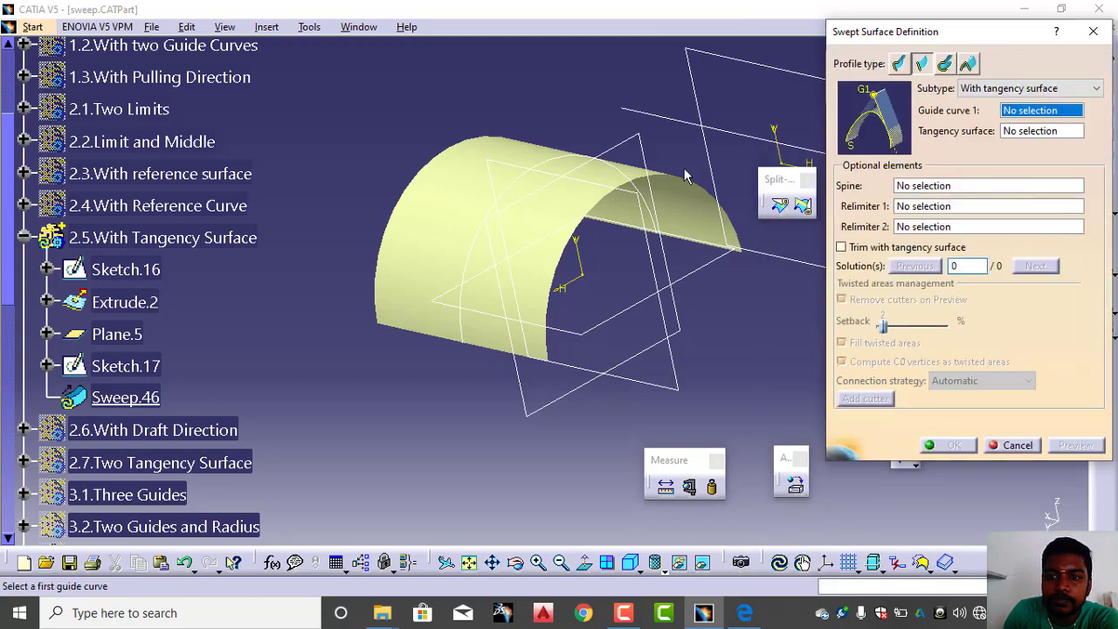
pyautogui.click(725, 127)
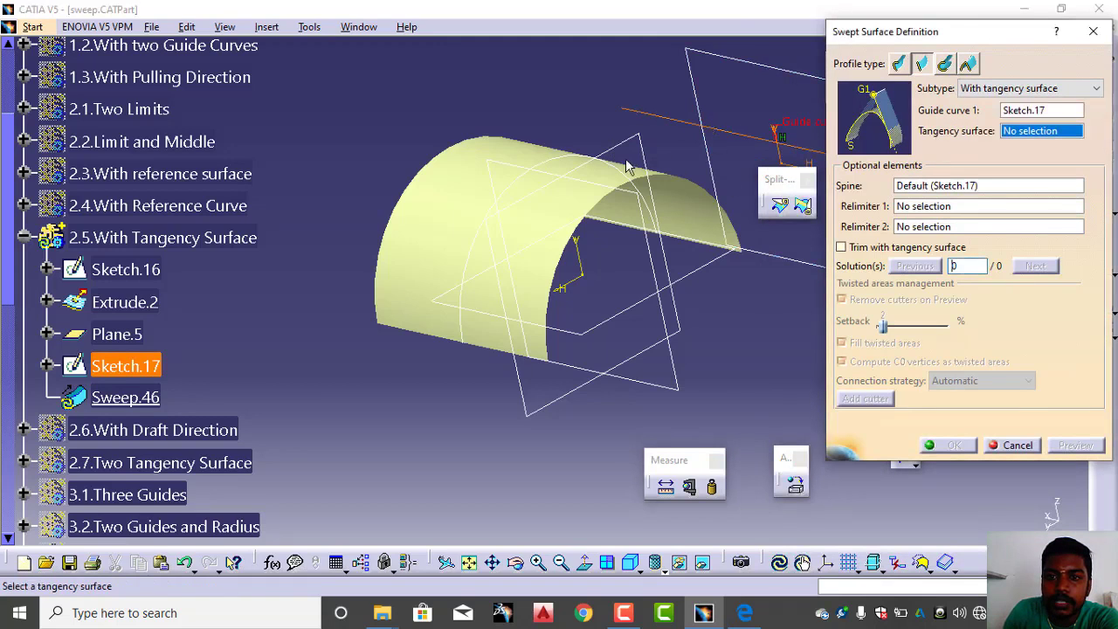
pyautogui.click(614, 185)
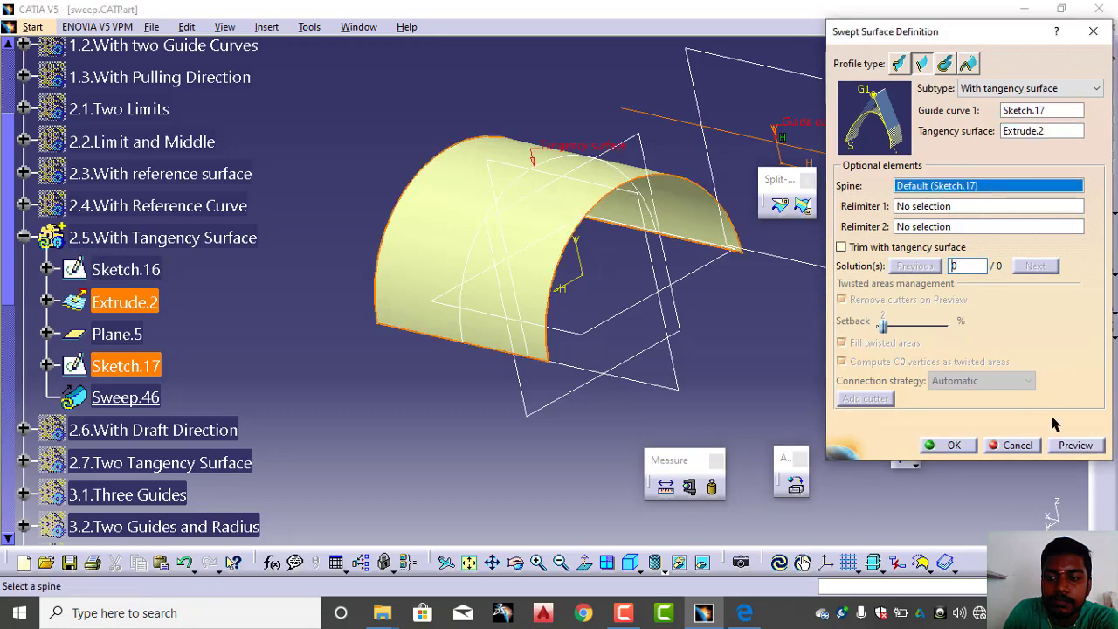
pyautogui.click(950, 445)
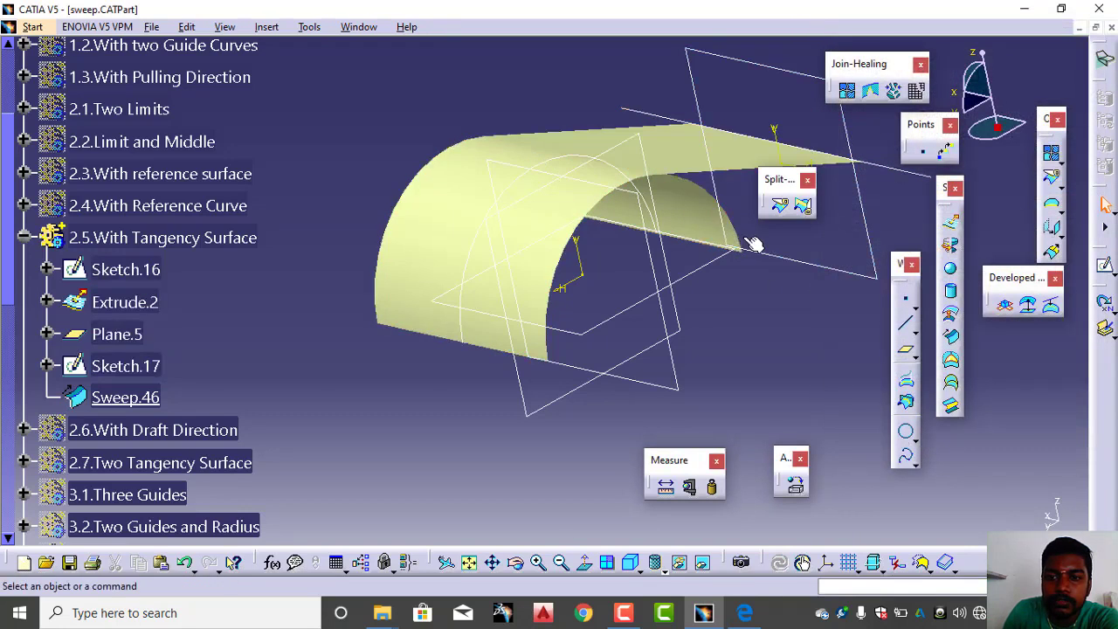
pyautogui.moveTo(786, 267); pyautogui.dragTo(708, 318, button='middle')
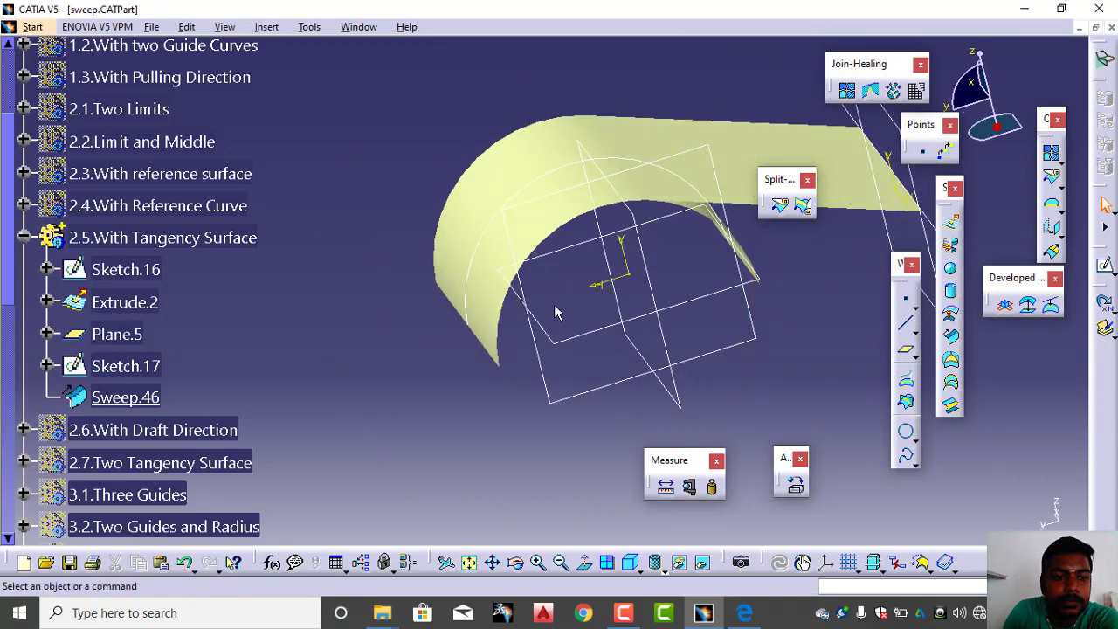
# Collapse the tree branch of the 2.5.With Tangency Surface geometrical set and hide the set
pyautogui.click(23, 237)
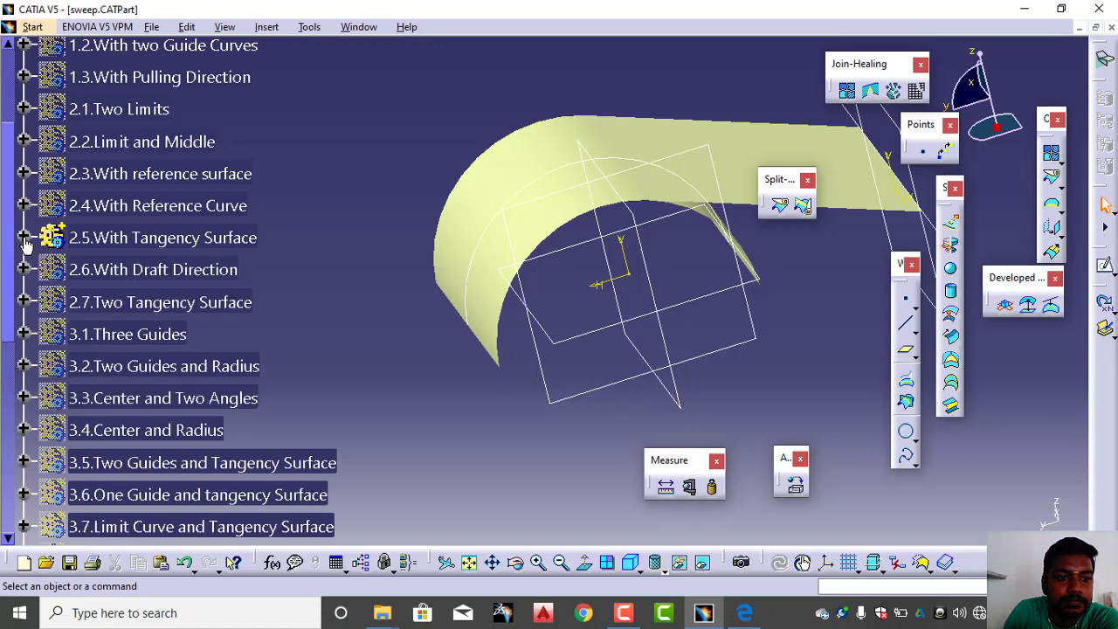
pyautogui.rightClick(110, 236)
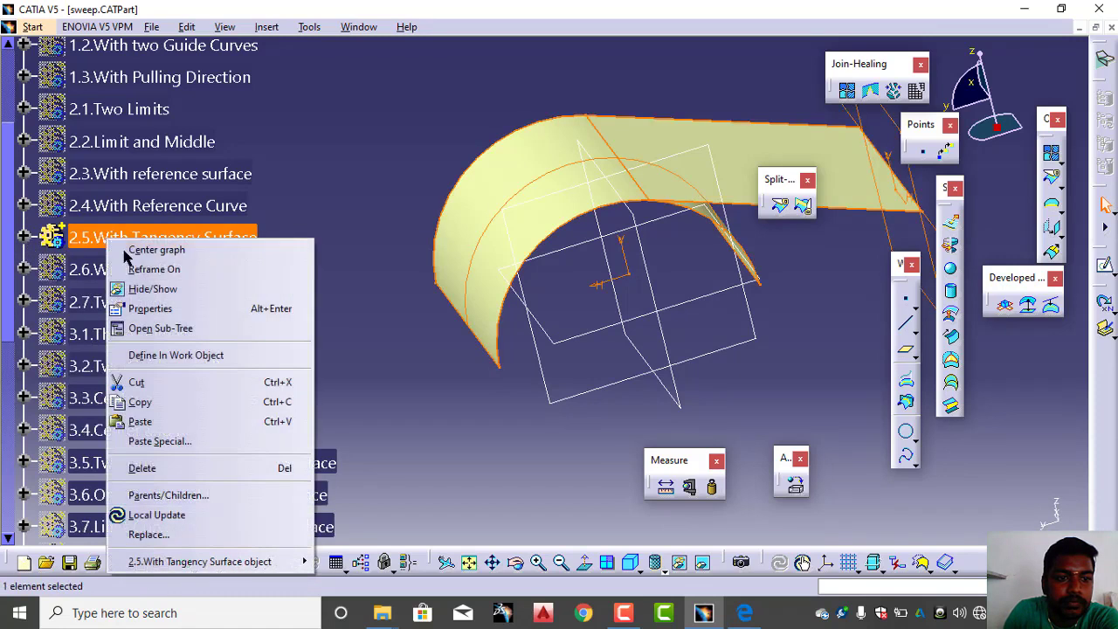
pyautogui.click(143, 289)
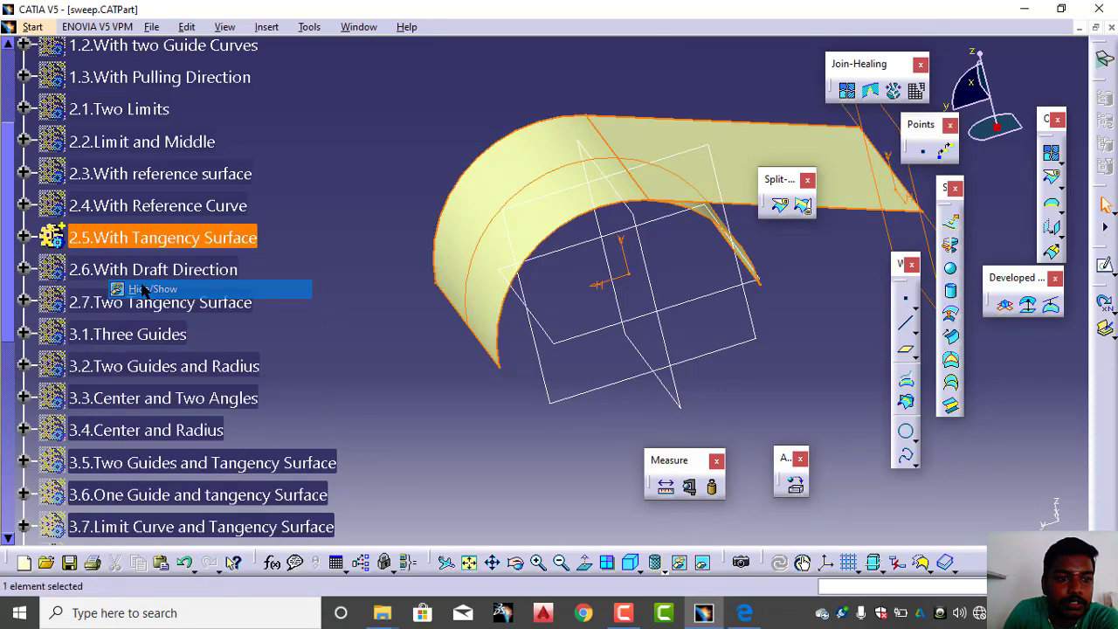
# Expand the 2.6.With Draft Direction geometrical set's tree branch and define the set as the work object
pyautogui.click(24, 270)
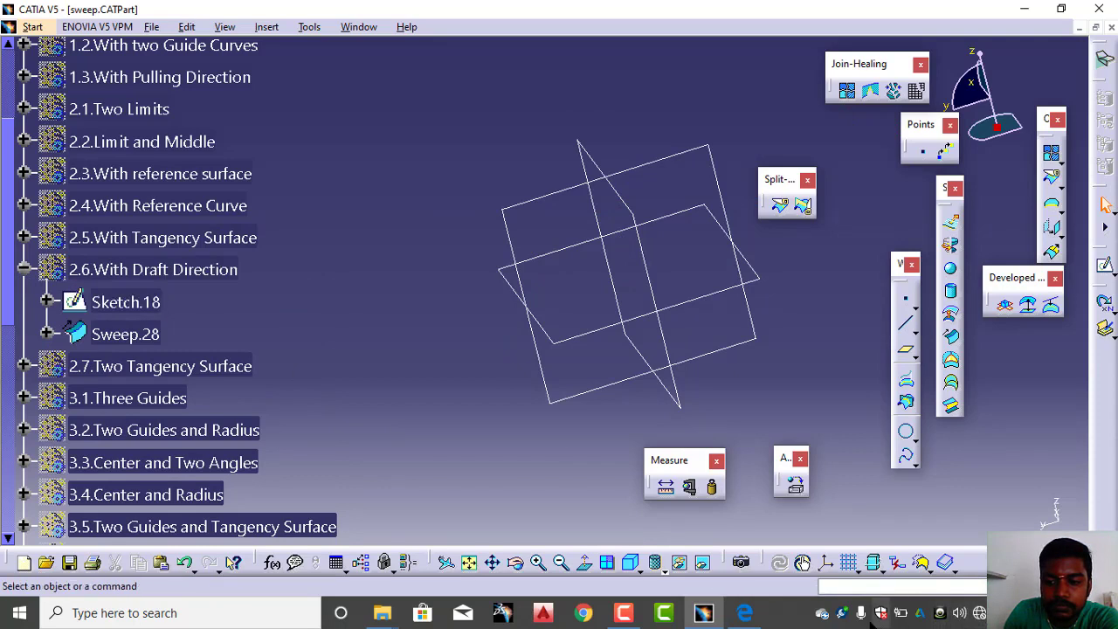
pyautogui.click(635, 604)
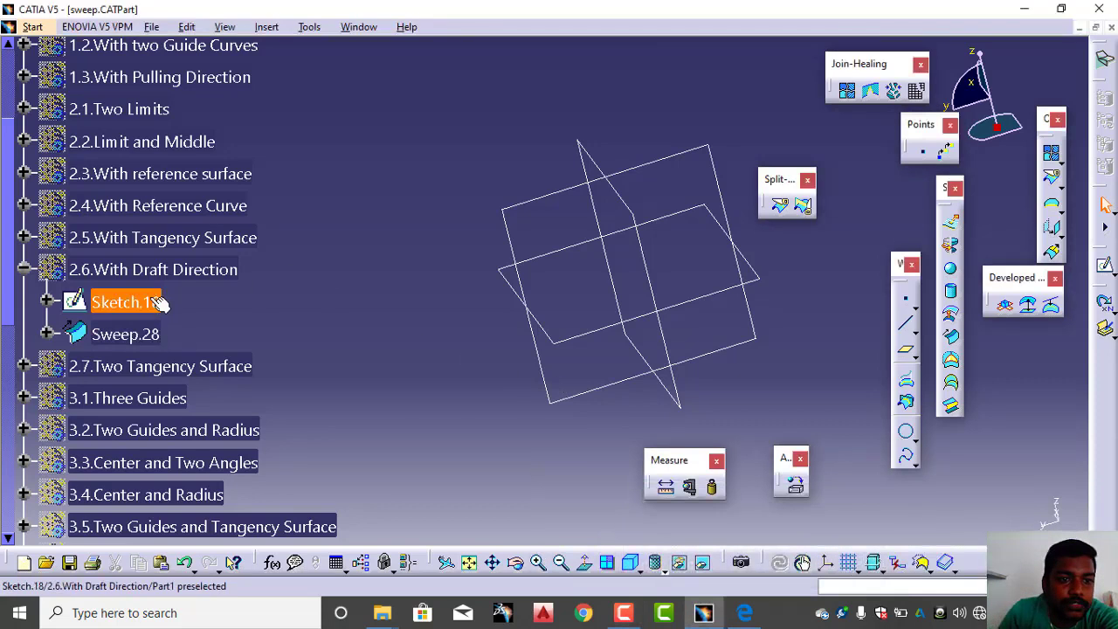
pyautogui.click(173, 267)
pyautogui.rightClick(166, 267)
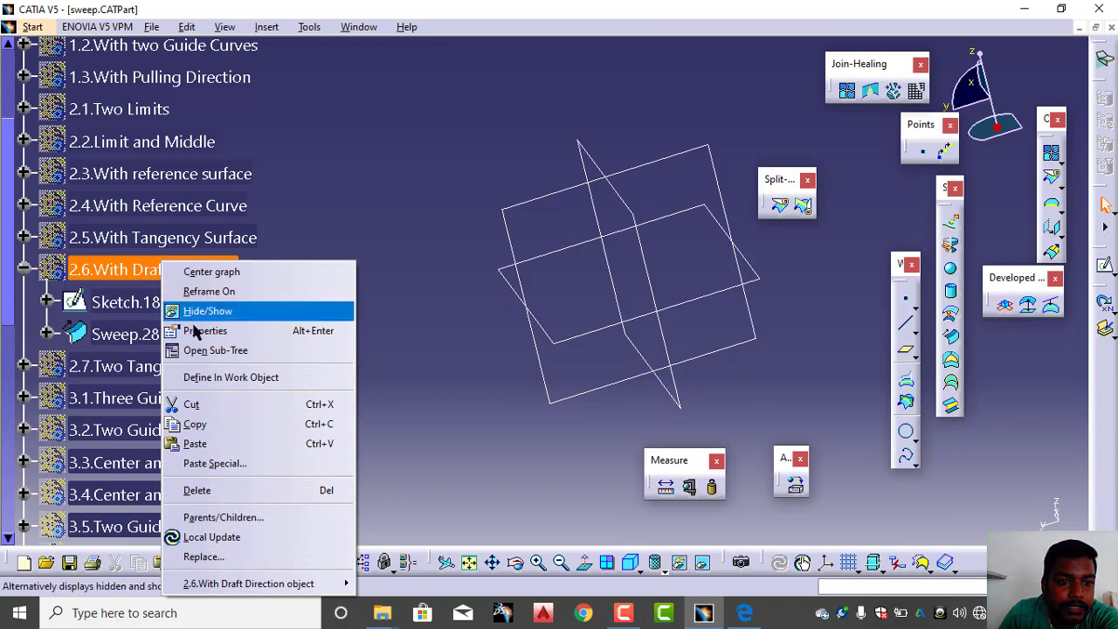
pyautogui.click(210, 381)
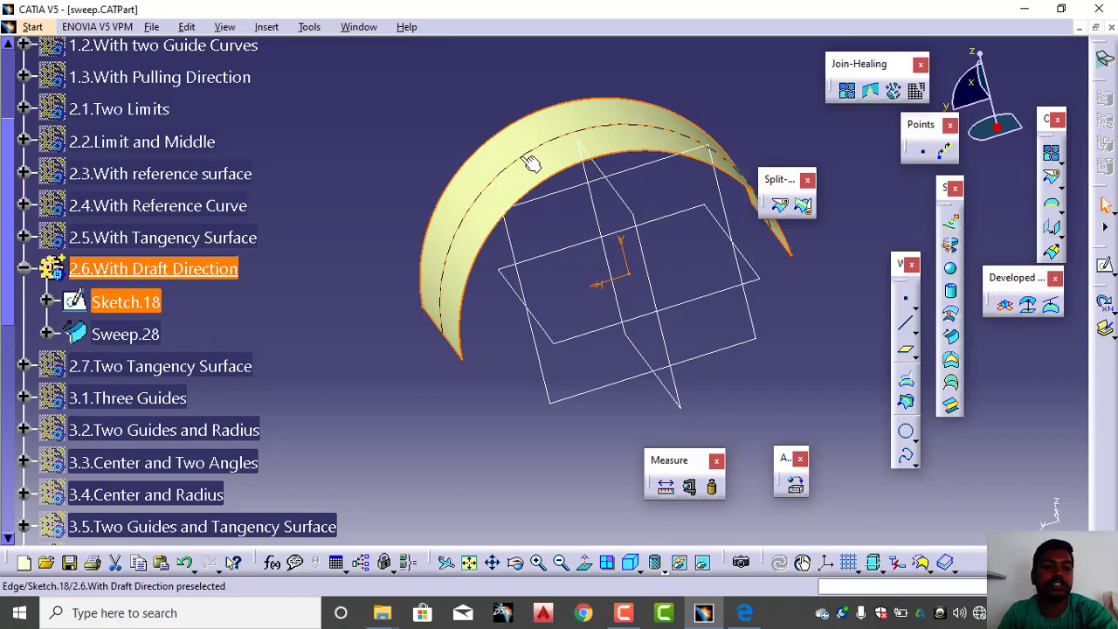
# Delete the existing Sweep.28 from the 2.6.With Draft Direction set, keeping Sketch.18
pyautogui.rightClick(130, 336)
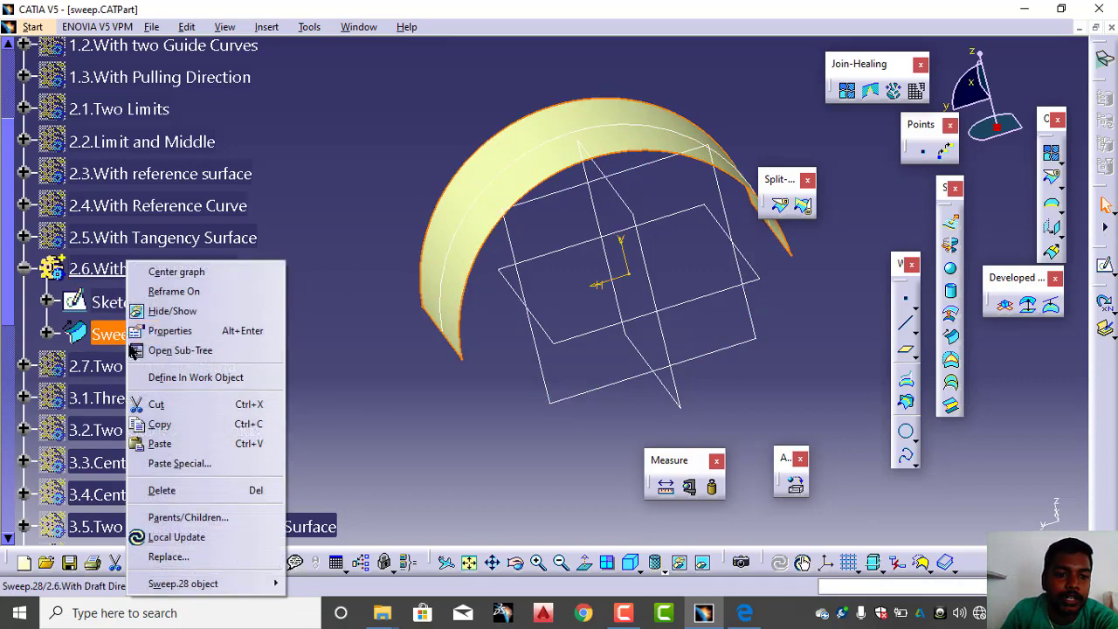
pyautogui.click(188, 490)
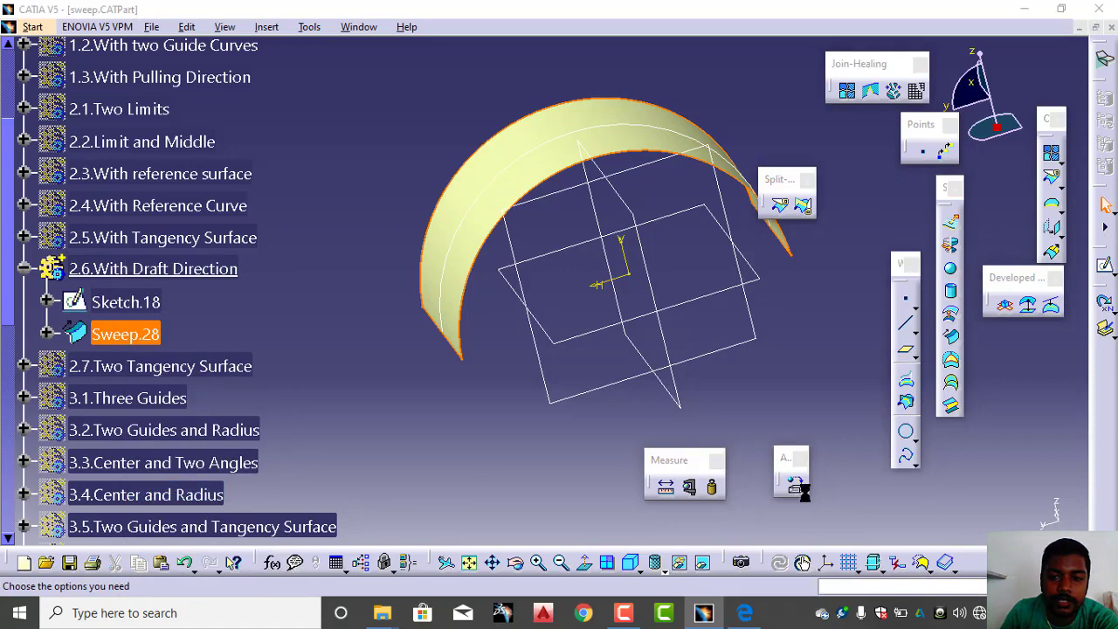
pyautogui.click(980, 516)
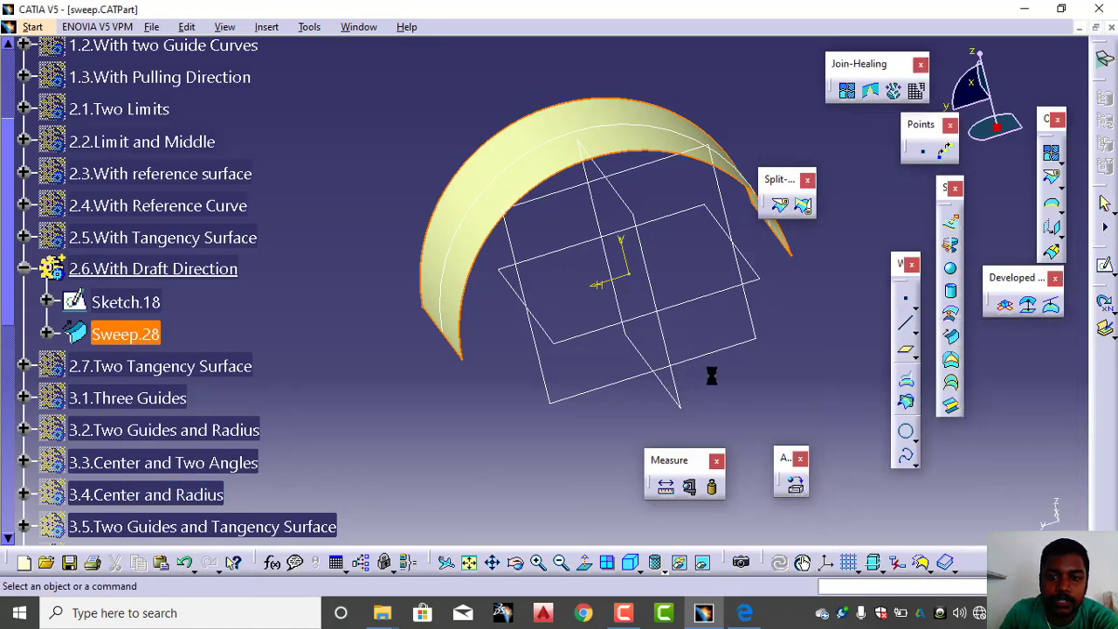
# Create a line-profile sweep with the With draft direction subtype, using Sketch.18 as guide curve 1 and its HDirection as draft direction
pyautogui.moveTo(688, 341); pyautogui.dragTo(699, 375, button='middle')
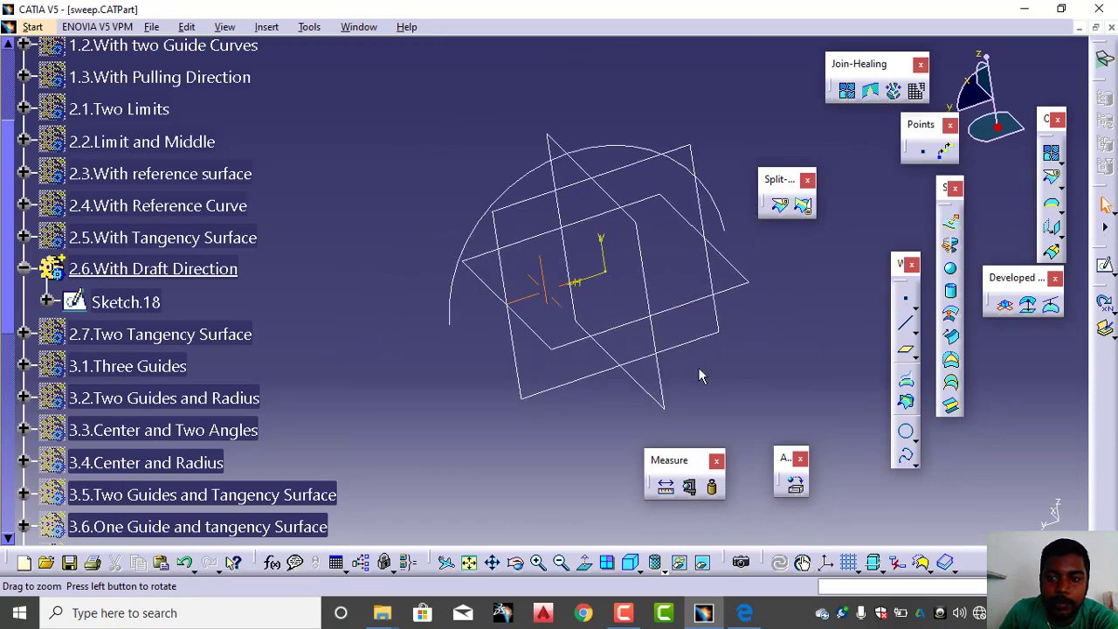
pyautogui.click(954, 339)
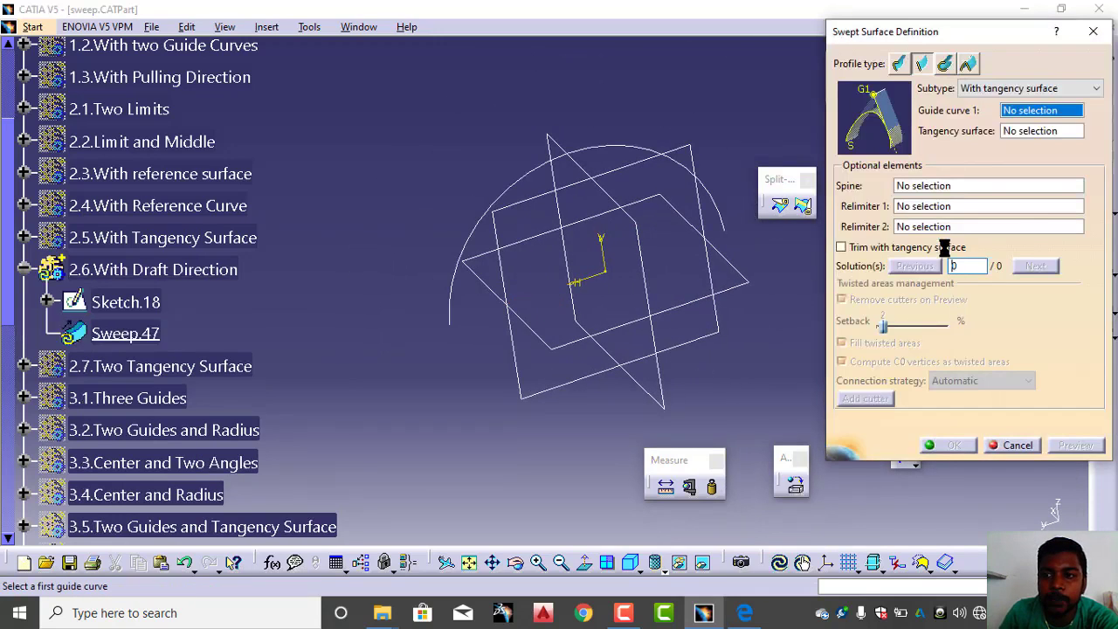
pyautogui.click(987, 88)
pyautogui.click(983, 169)
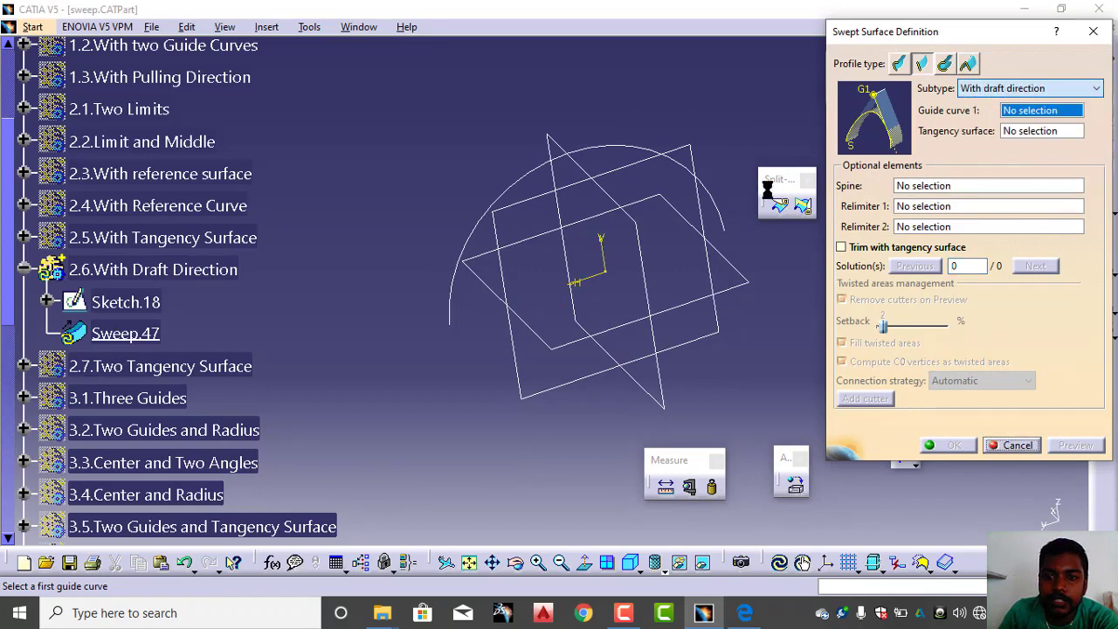
pyautogui.click(630, 156)
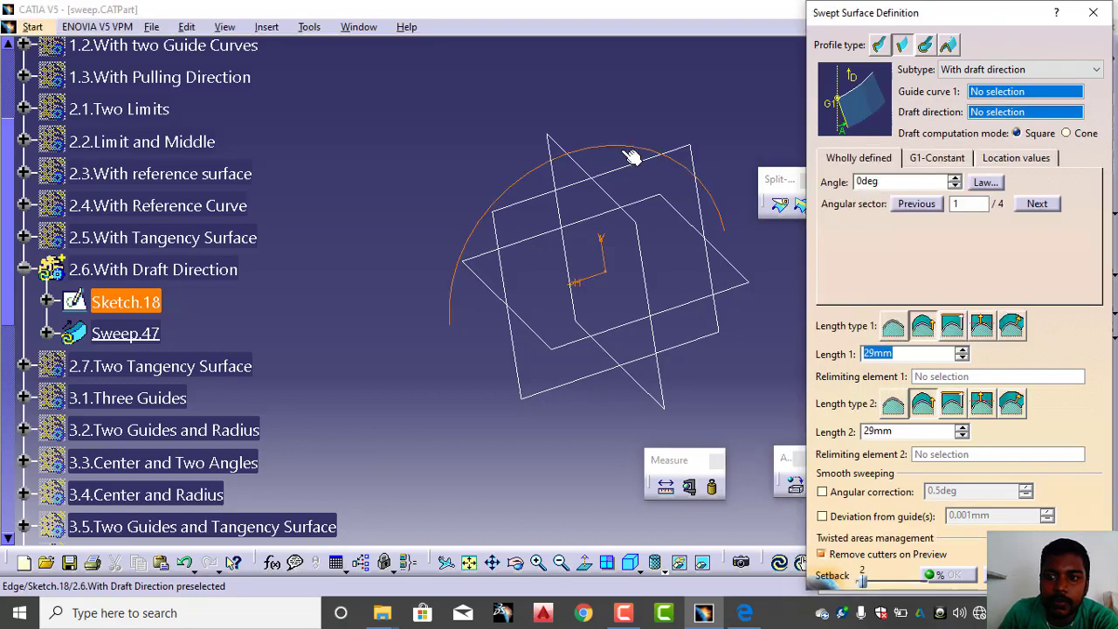
pyautogui.click(598, 282)
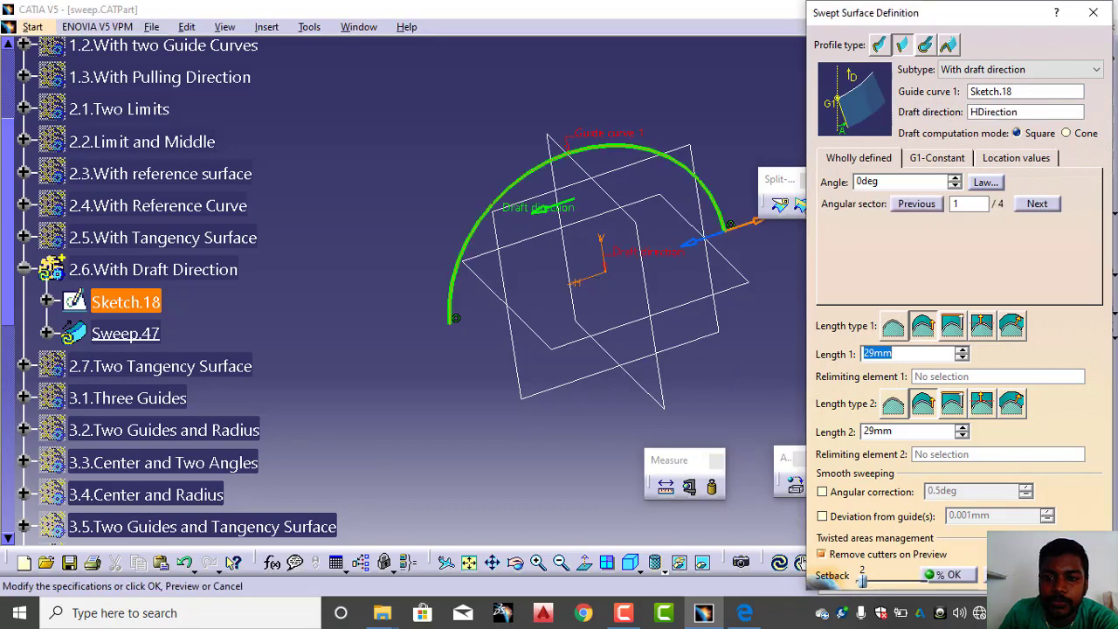
pyautogui.click(1078, 575)
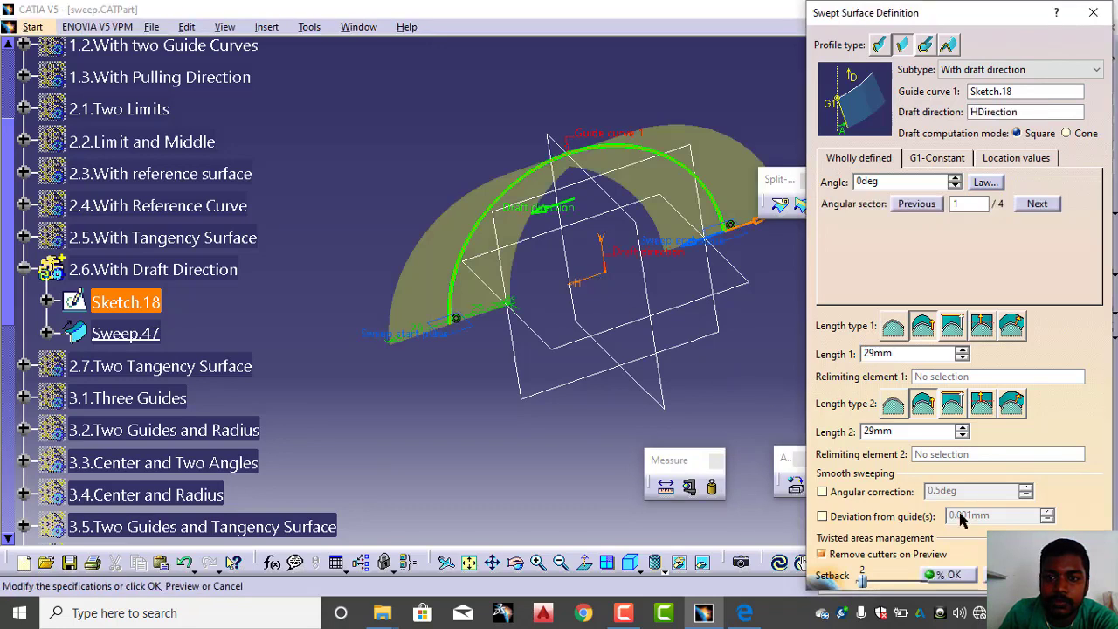
pyautogui.click(947, 574)
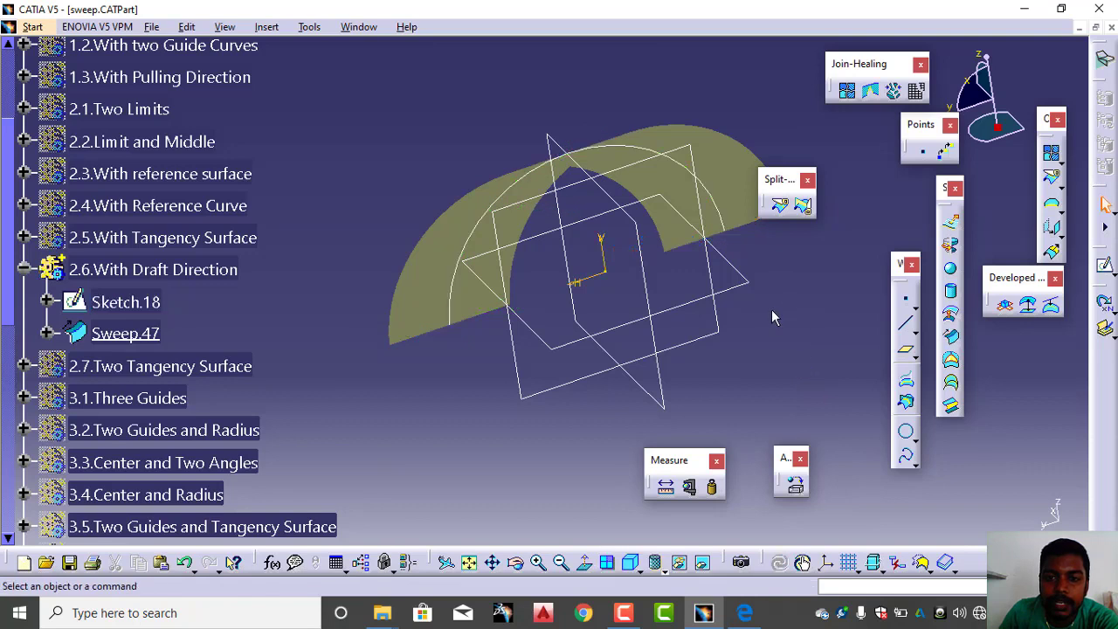
pyautogui.moveTo(769, 309); pyautogui.dragTo(686, 342, button='middle')
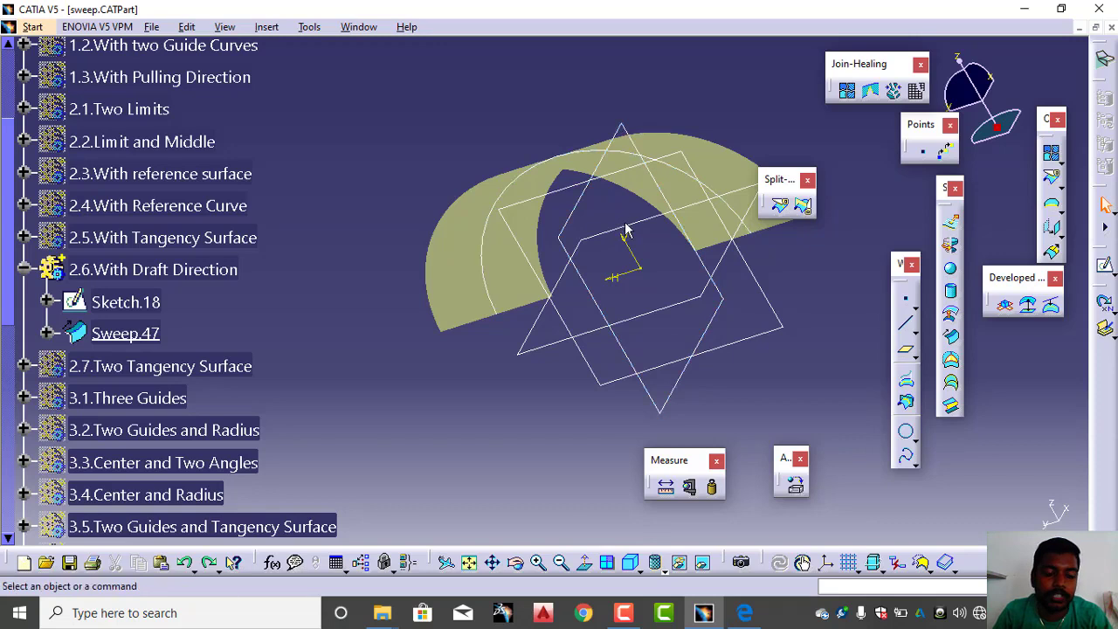
# Undo the creation of the draft-direction swept surface
pyautogui.hotkey('ctrl', 'z')
pyautogui.moveTo(636, 231)
pyautogui.mouseDown(button='middle')
pyautogui.moveTo(659, 242)
pyautogui.moveTo(737, 225)
pyautogui.moveTo(742, 235)
pyautogui.mouseUp(button='middle')
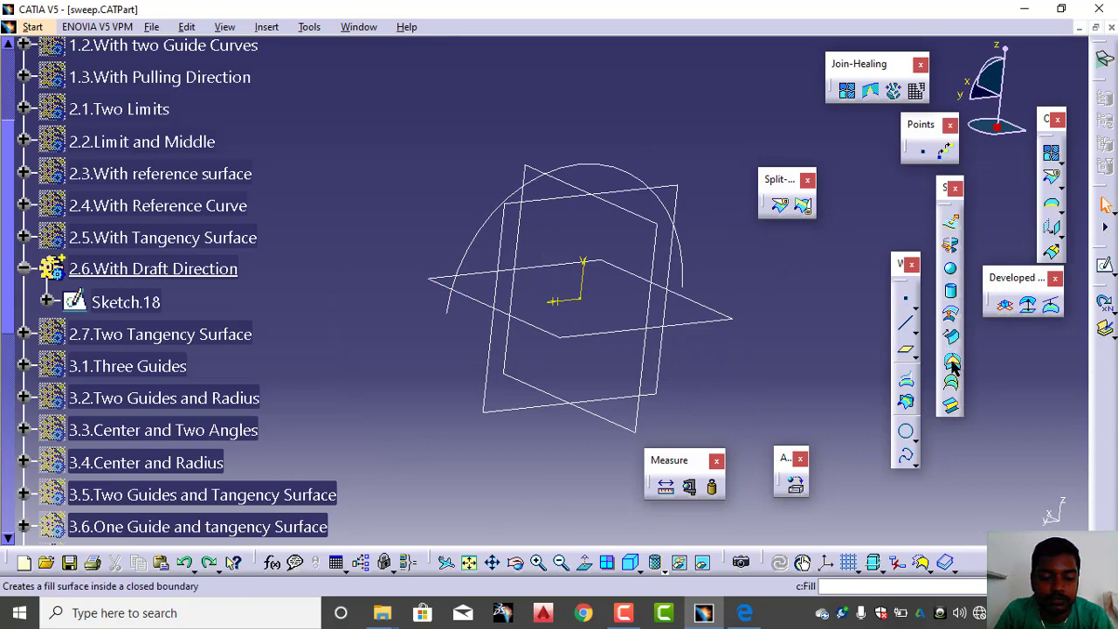
# Try a With draft direction sweep using Sketch.18 as guide curve 1 and the zx plane as draft direction, preview it and cancel
pyautogui.click(953, 340)
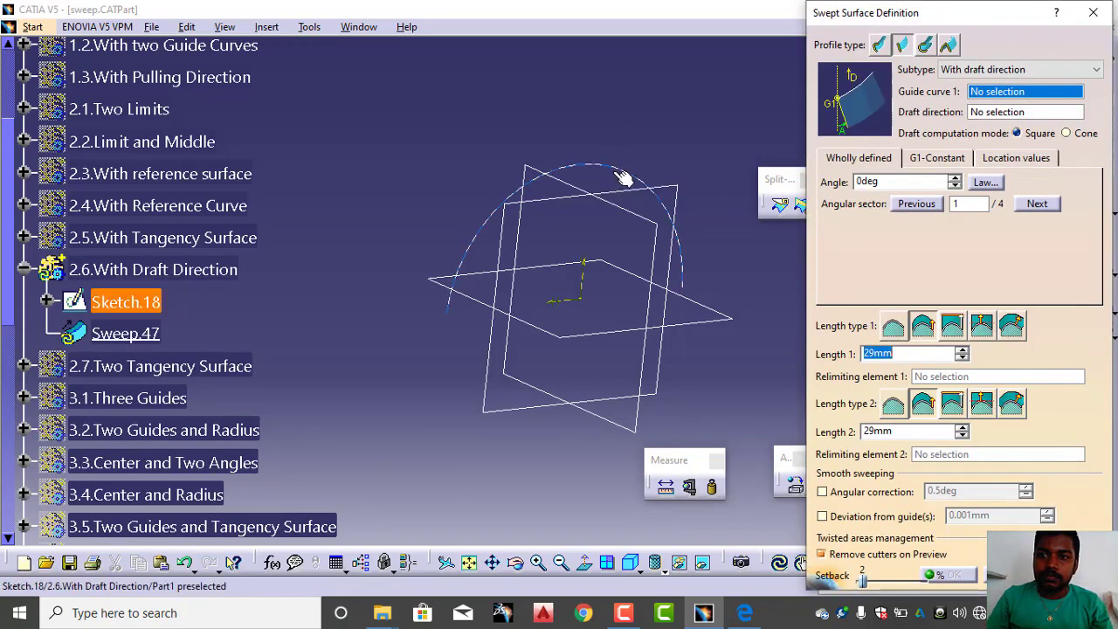
pyautogui.click(559, 175)
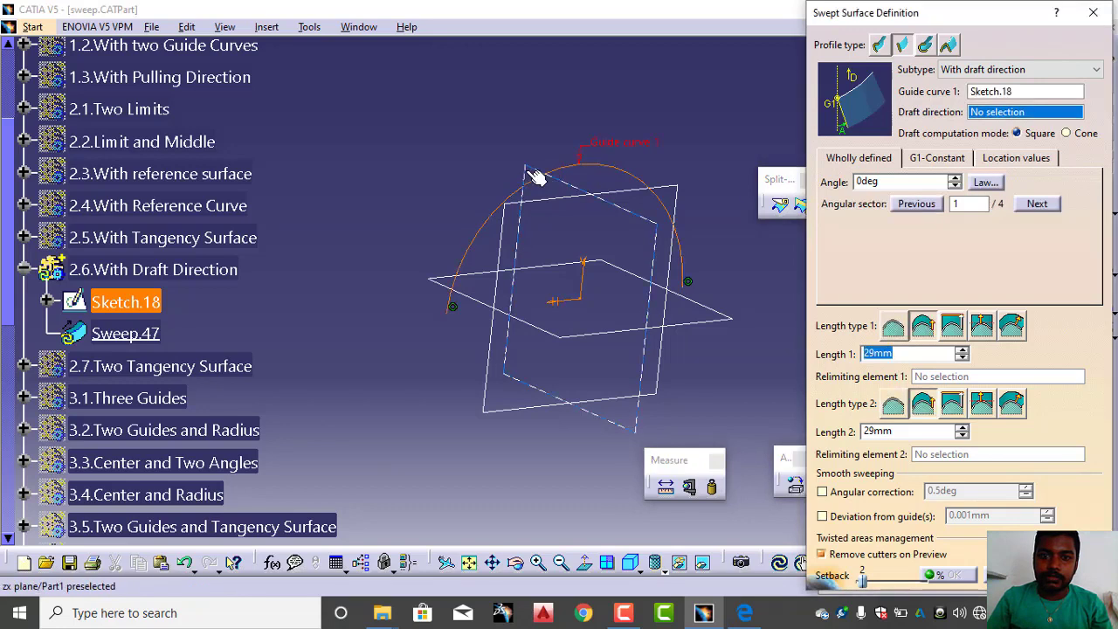
pyautogui.click(534, 178)
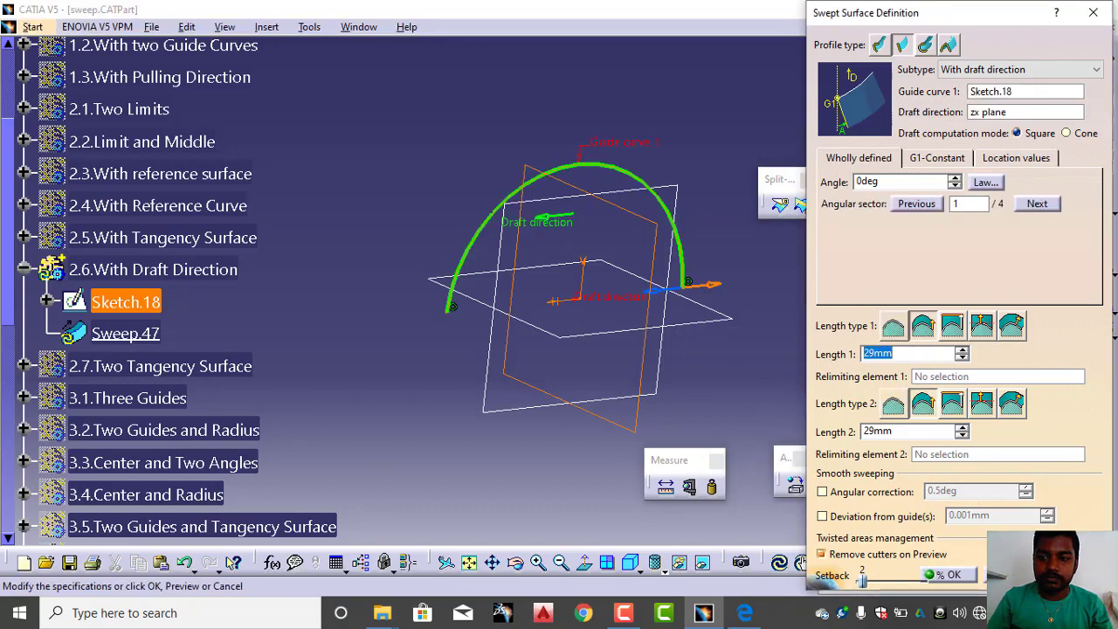
pyautogui.click(1075, 575)
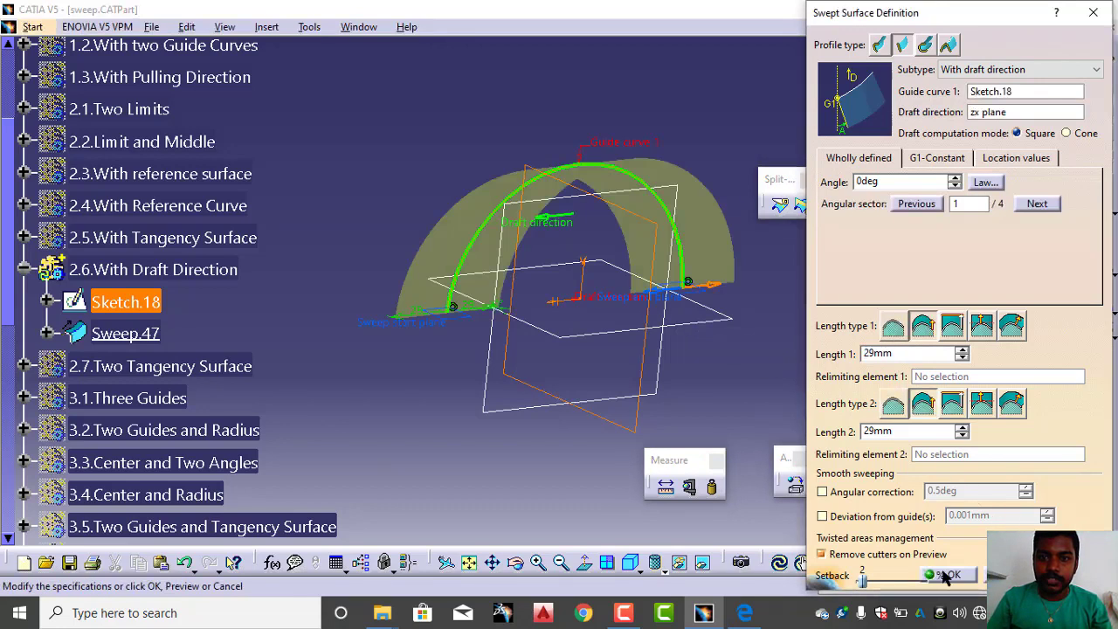
pyautogui.moveTo(539, 334); pyautogui.dragTo(527, 345, button='middle')
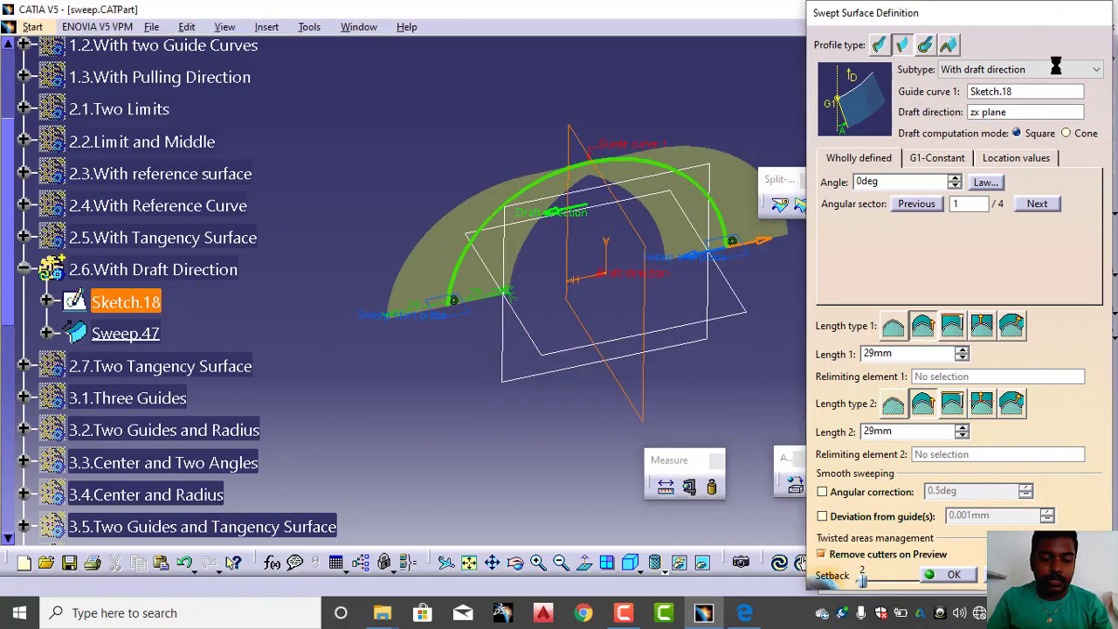
pyautogui.click(1092, 12)
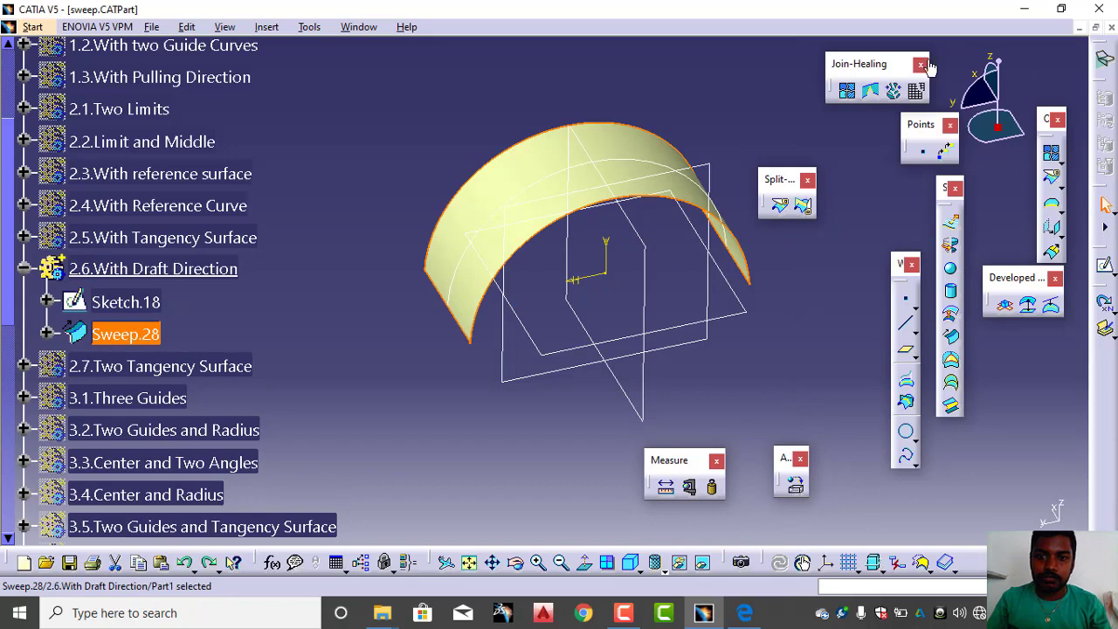
# Check the definition of Sweep.28 and delete this swept surface from the 2.6.With Draft Direction set
pyautogui.doubleClick(597, 148)
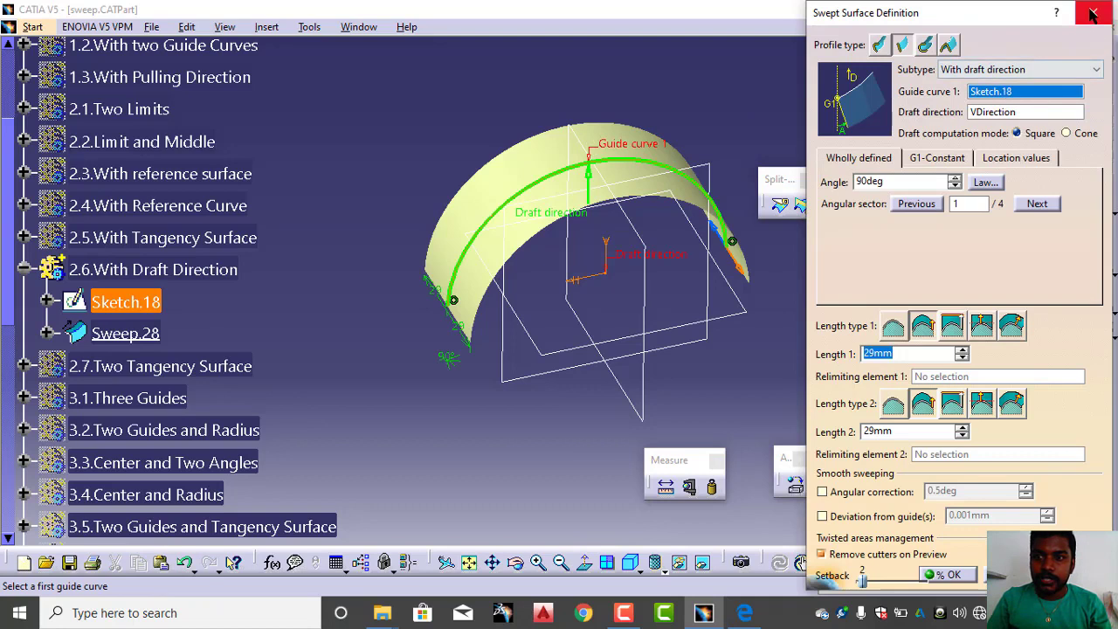
pyautogui.click(1092, 12)
pyautogui.rightClick(614, 131)
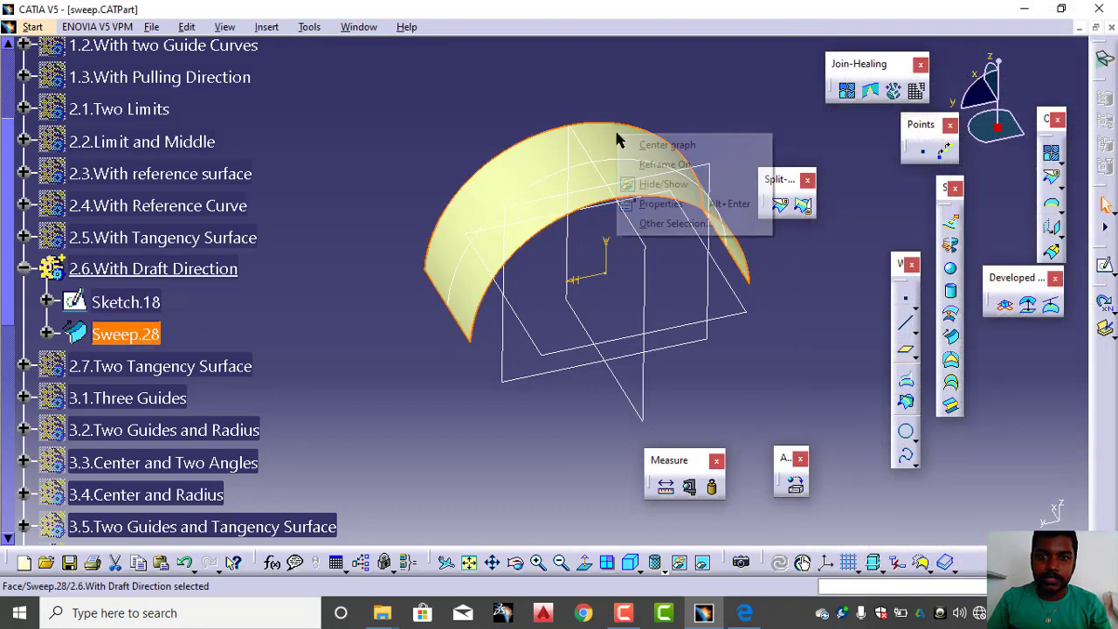
pyautogui.click(543, 138)
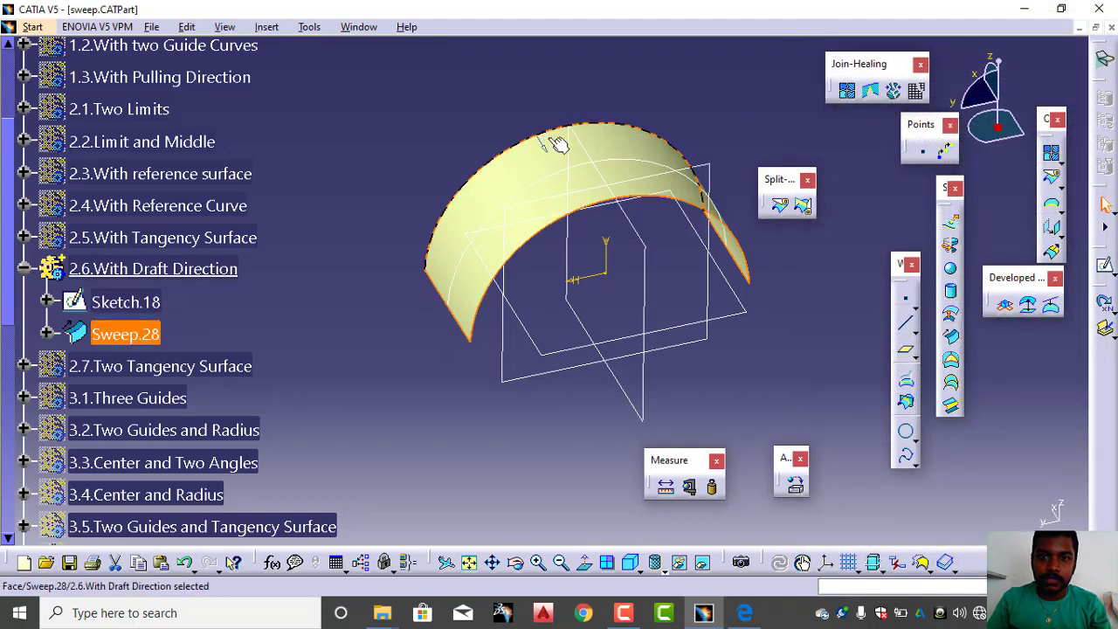
pyautogui.rightClick(559, 138)
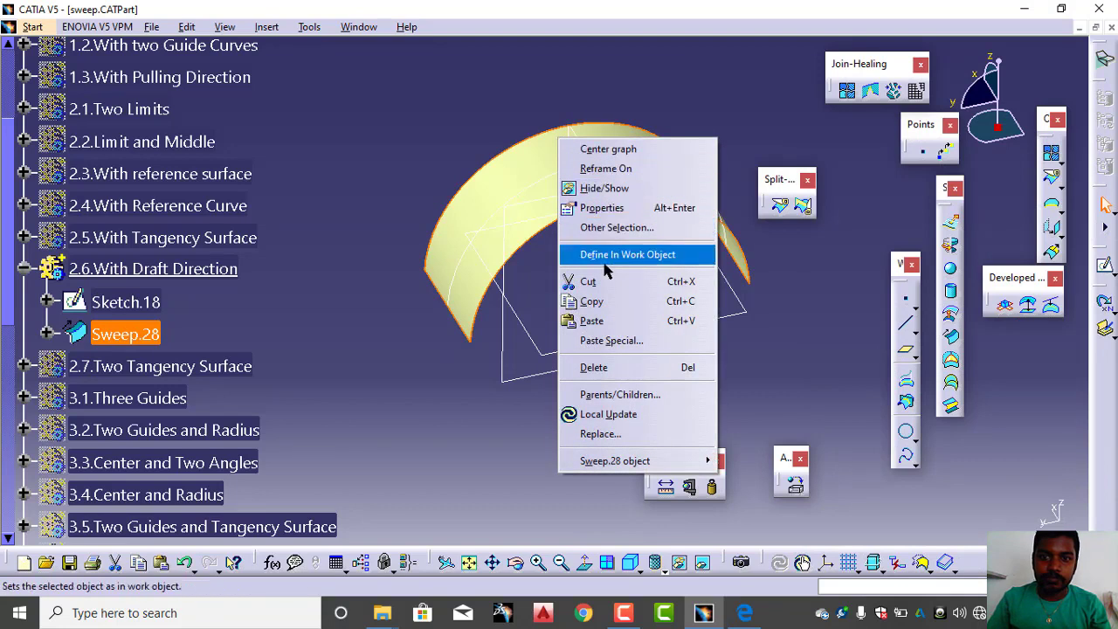
pyautogui.click(599, 374)
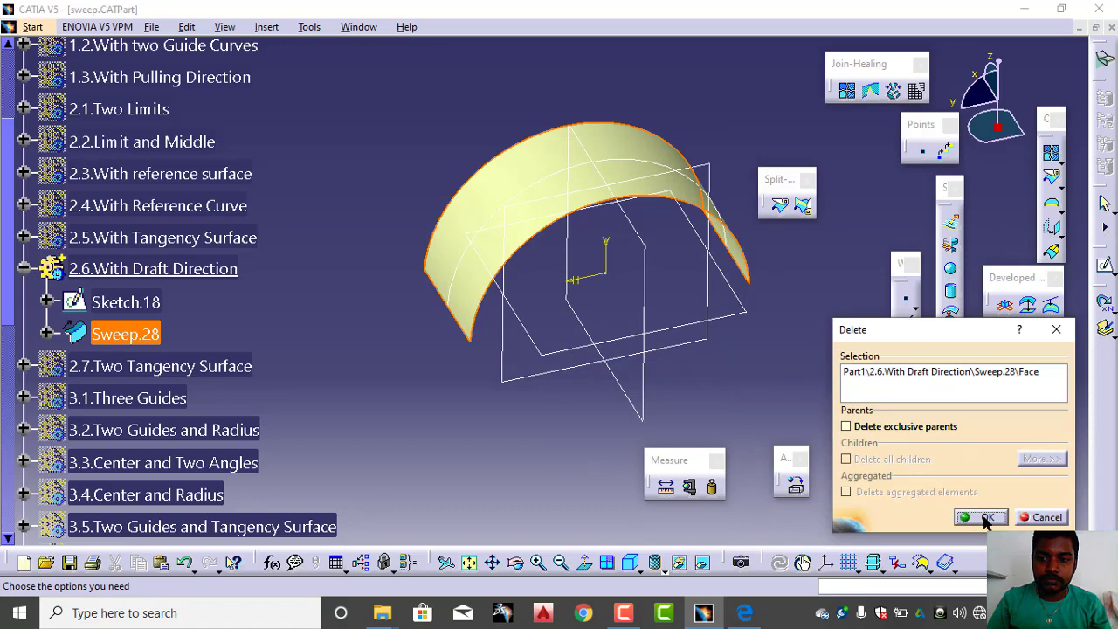
pyautogui.click(982, 517)
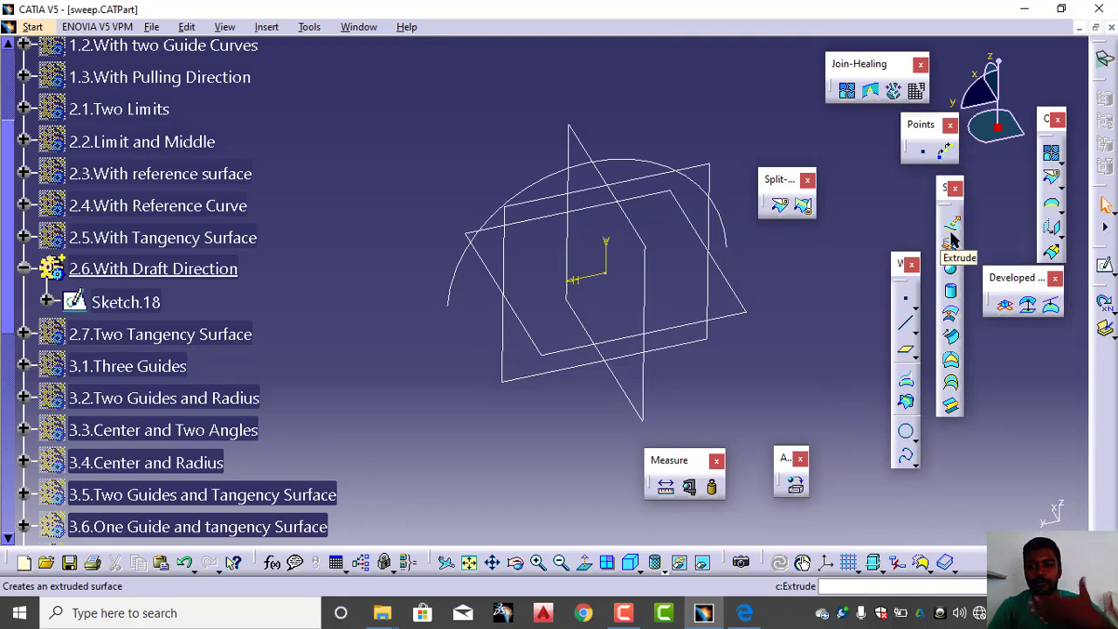
# Create a line-profile sweep with the With draft direction subtype, using Sketch.18 as guide curve 1 and its VDirection as draft direction
pyautogui.click(951, 339)
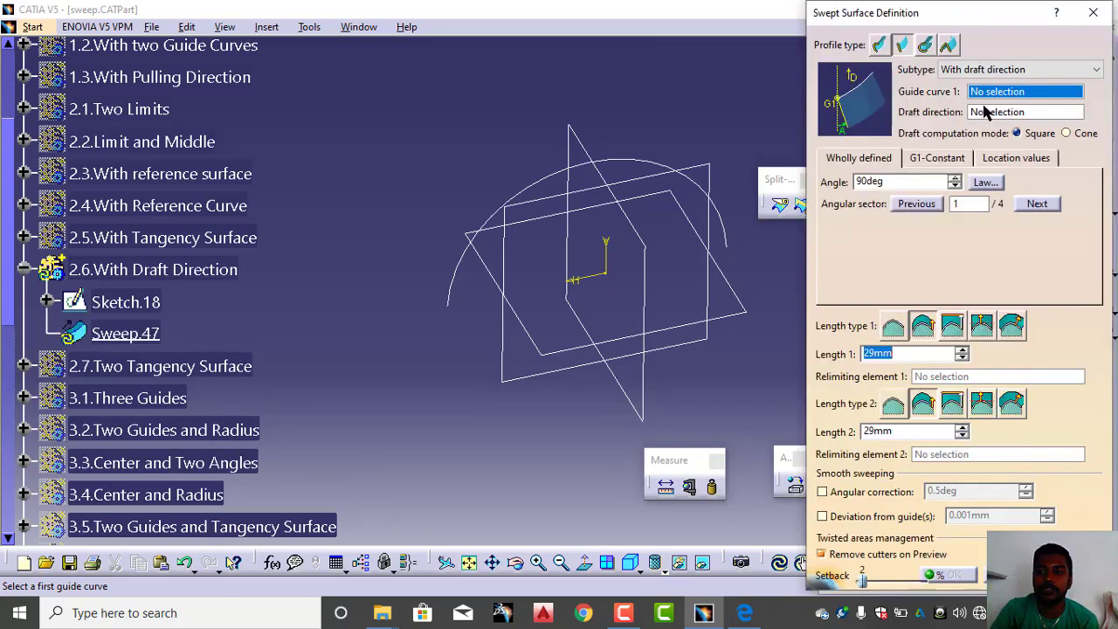
pyautogui.click(590, 160)
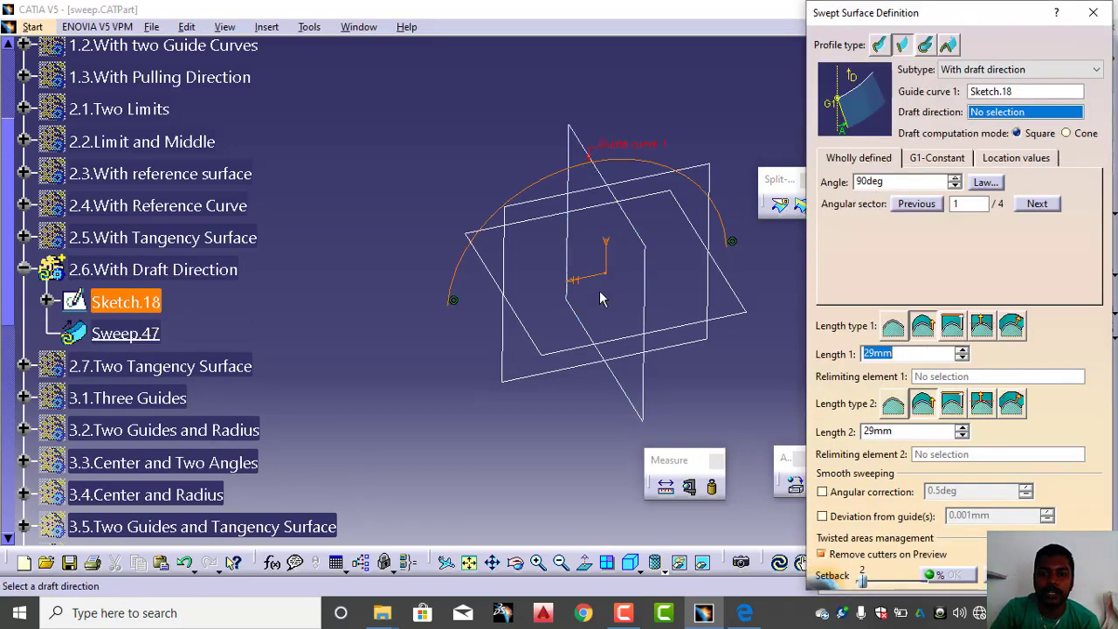
pyautogui.click(614, 252)
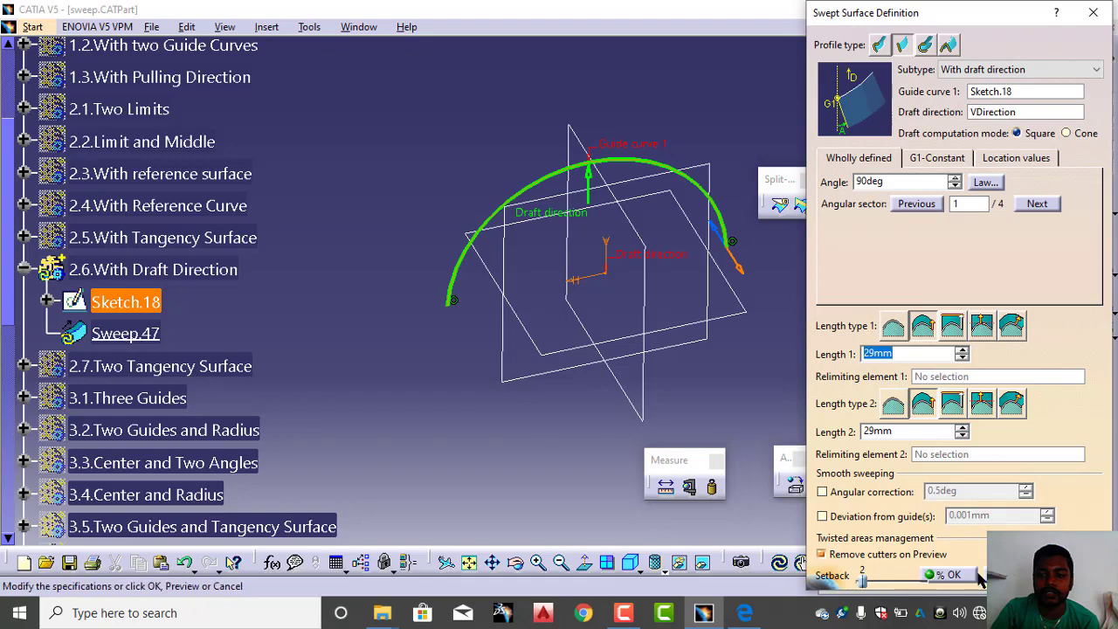
pyautogui.press('Return')
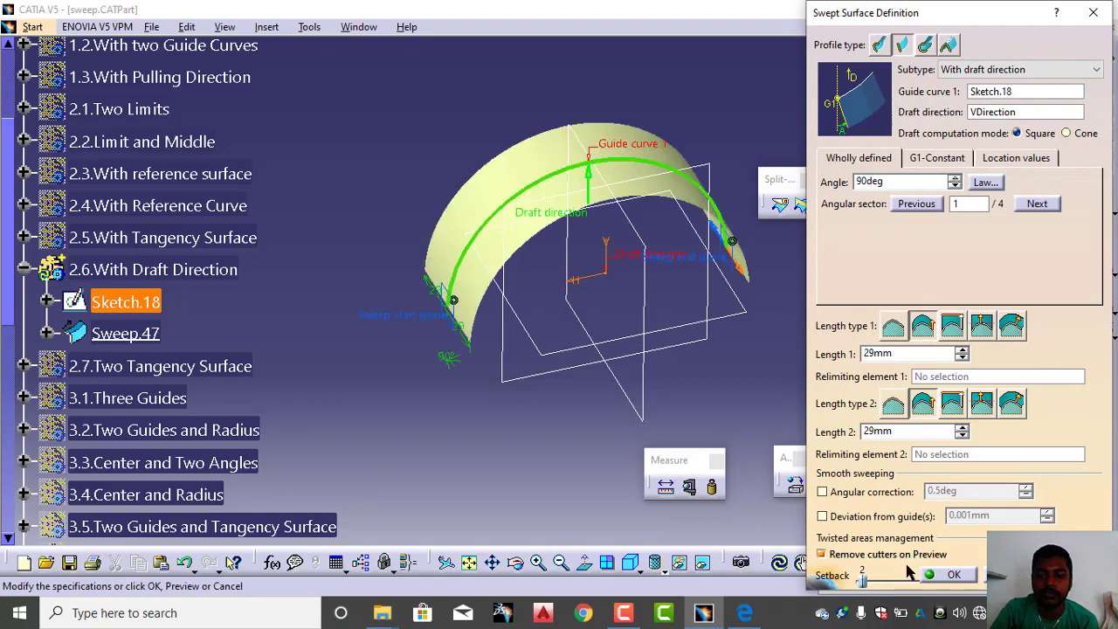
pyautogui.click(956, 576)
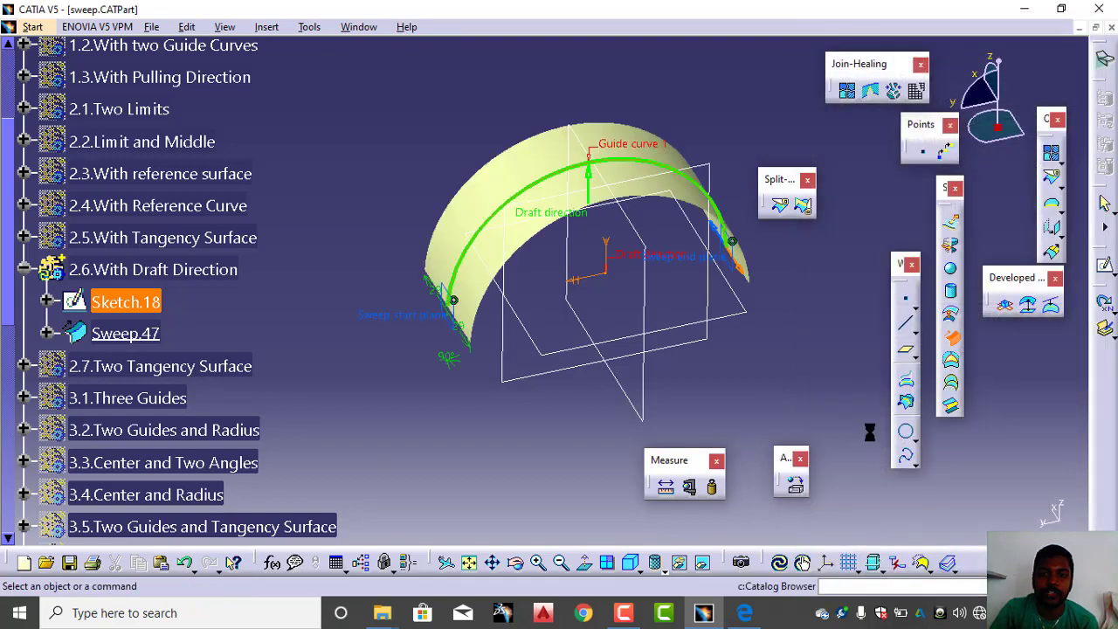
pyautogui.moveTo(731, 329); pyautogui.dragTo(759, 306, button='middle')
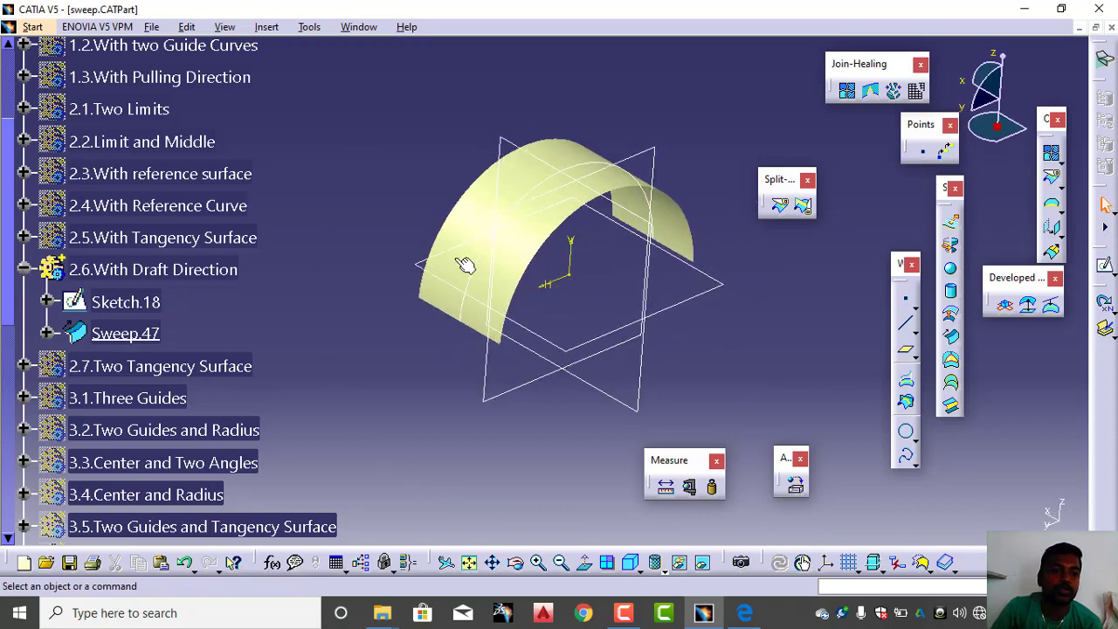
# Collapse and hide the 2.6.With Draft Direction set, and make 2.7.Two Tangency Surface the work object
pyautogui.click(24, 270)
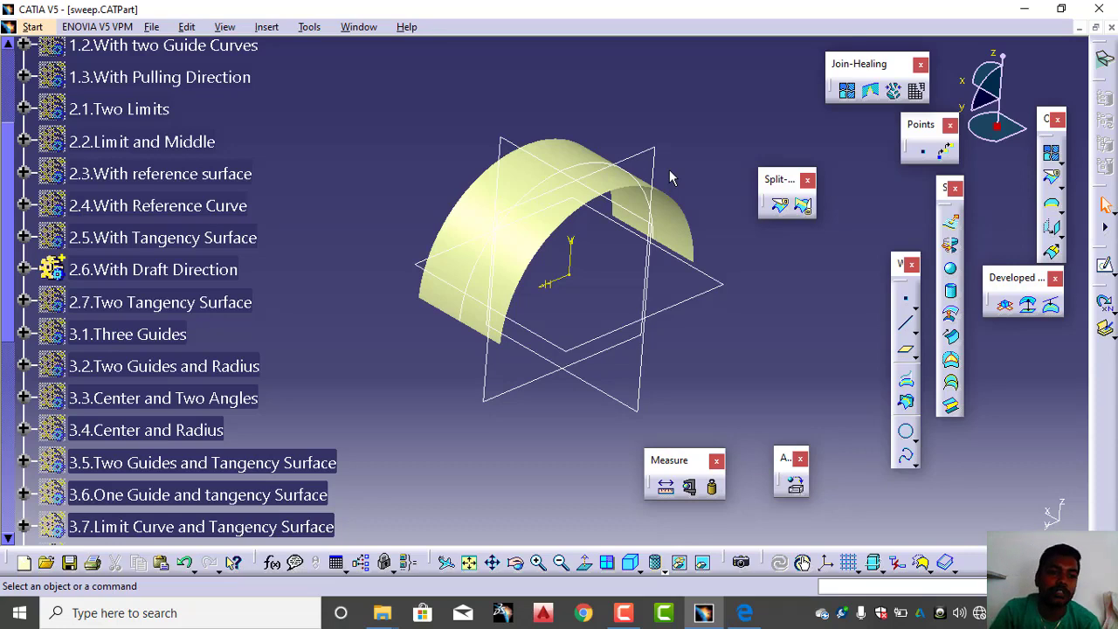
pyautogui.rightClick(119, 274)
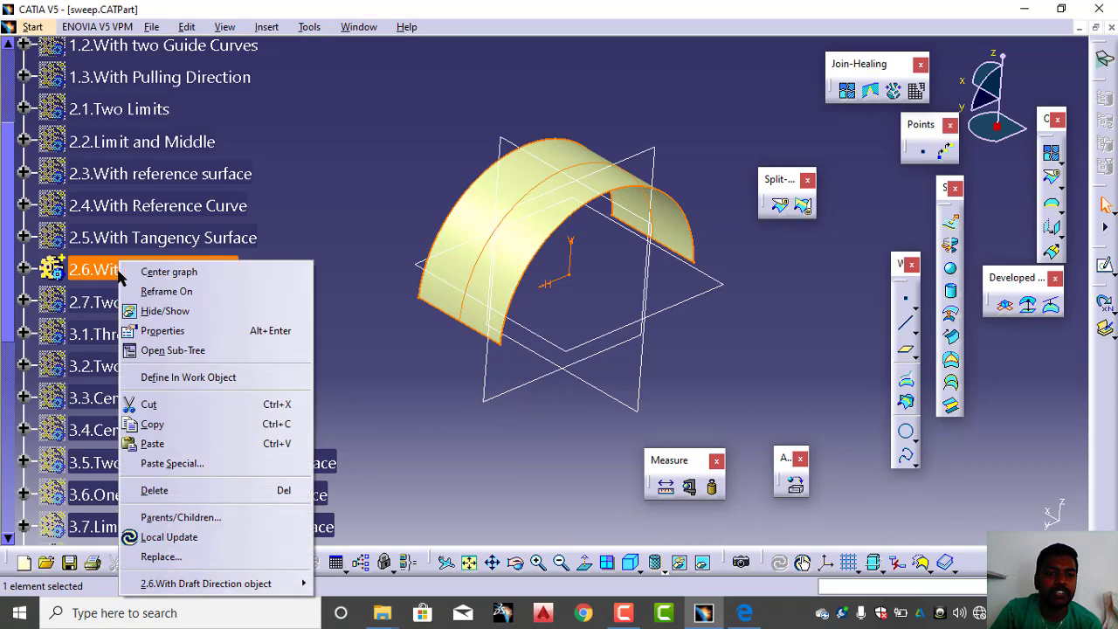
pyautogui.click(190, 312)
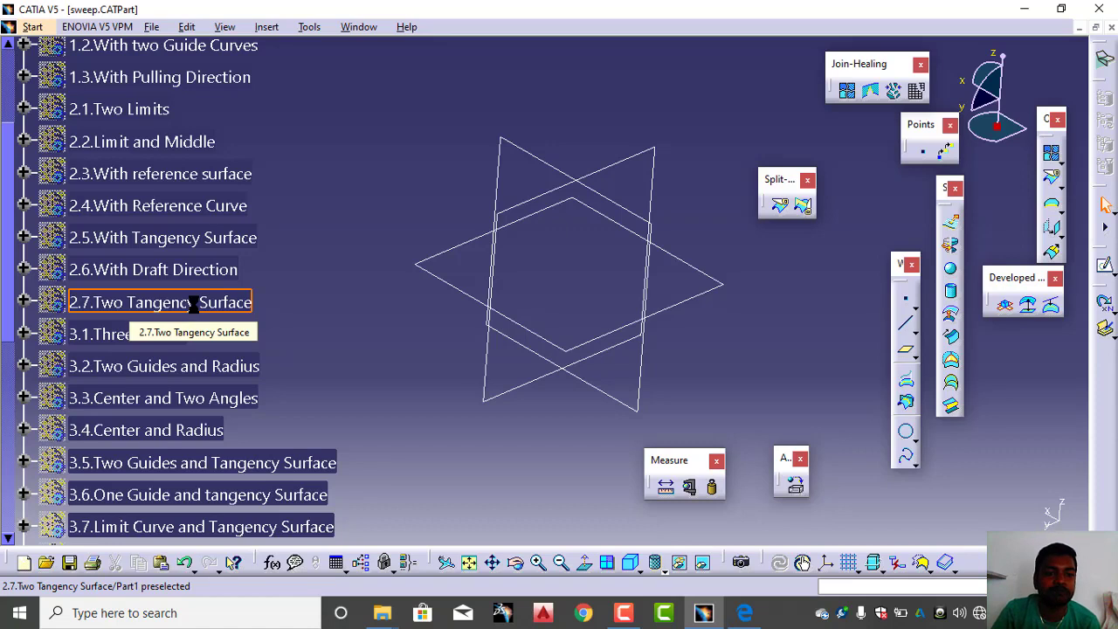
pyautogui.rightClick(193, 303)
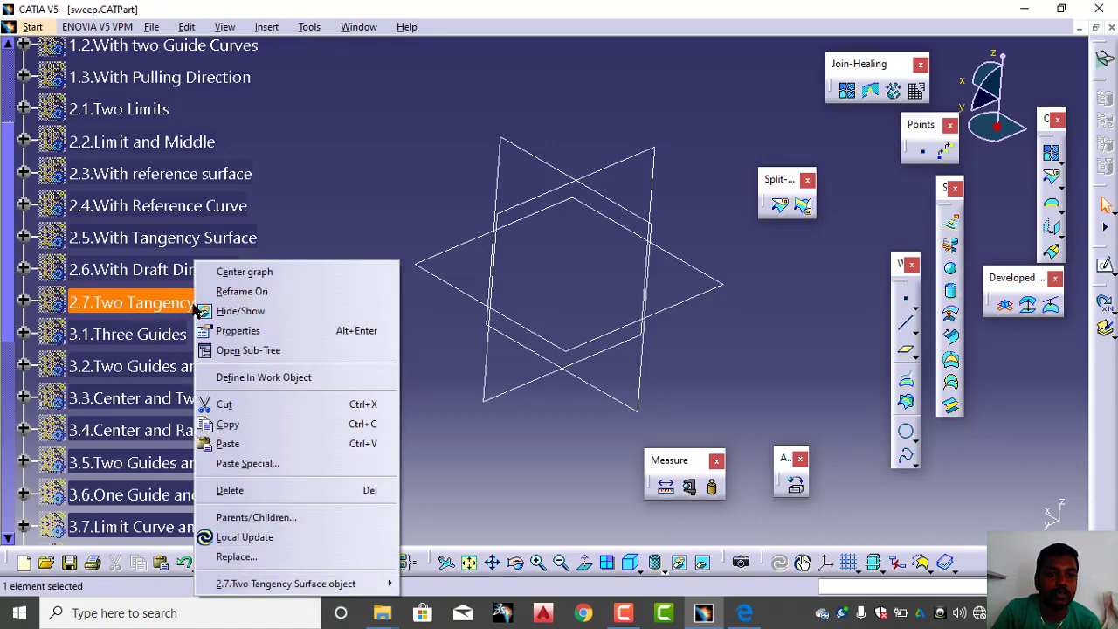
pyautogui.click(232, 377)
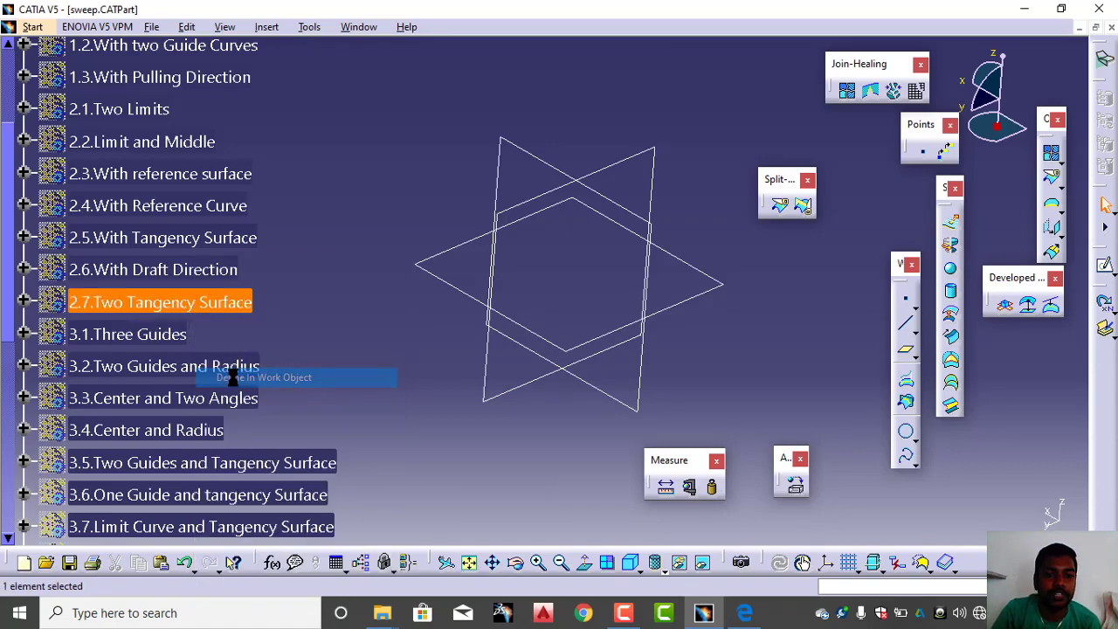
pyautogui.click(712, 448)
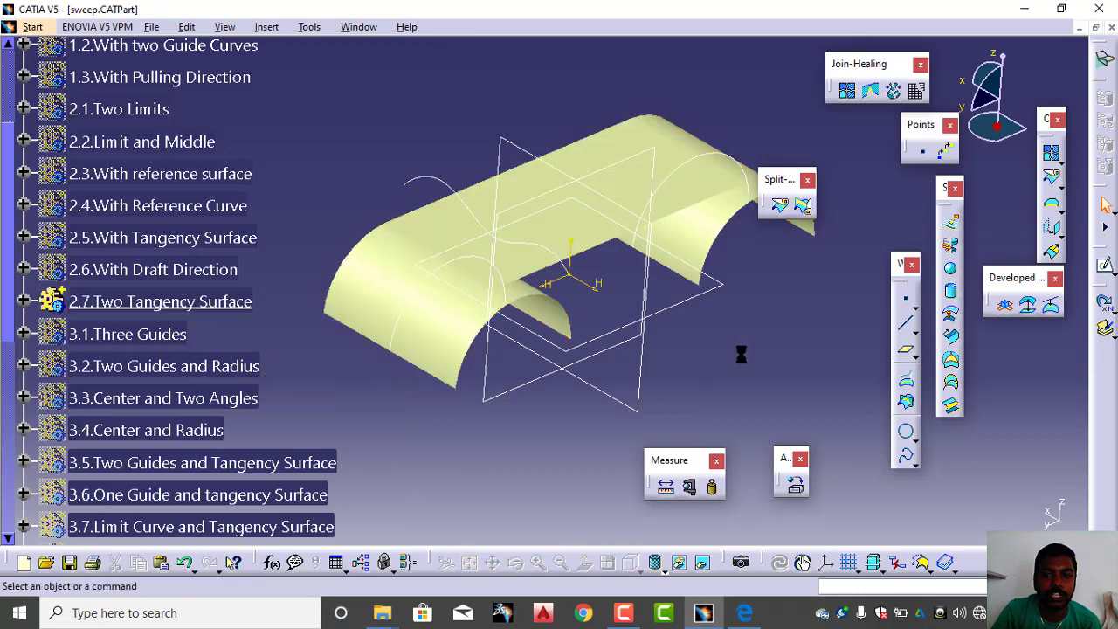
pyautogui.moveTo(735, 353); pyautogui.dragTo(611, 349, button='middle')
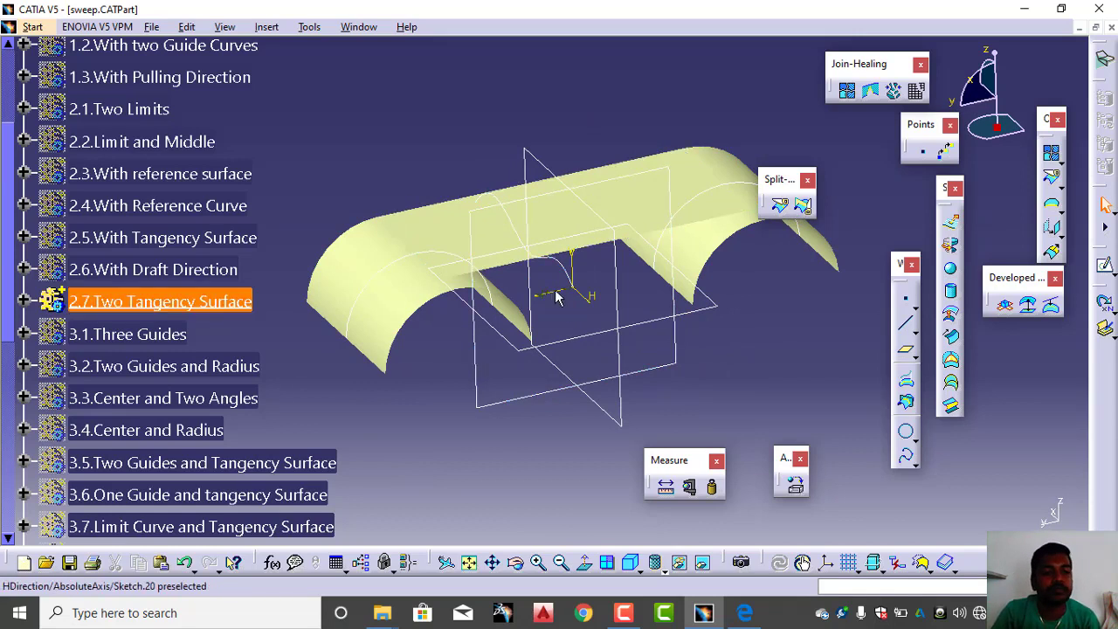
# Expand the 2.7.Two Tangency Surface set and delete its existing Sweep.29, keeping the sketches and extrudes
pyautogui.click(18, 300)
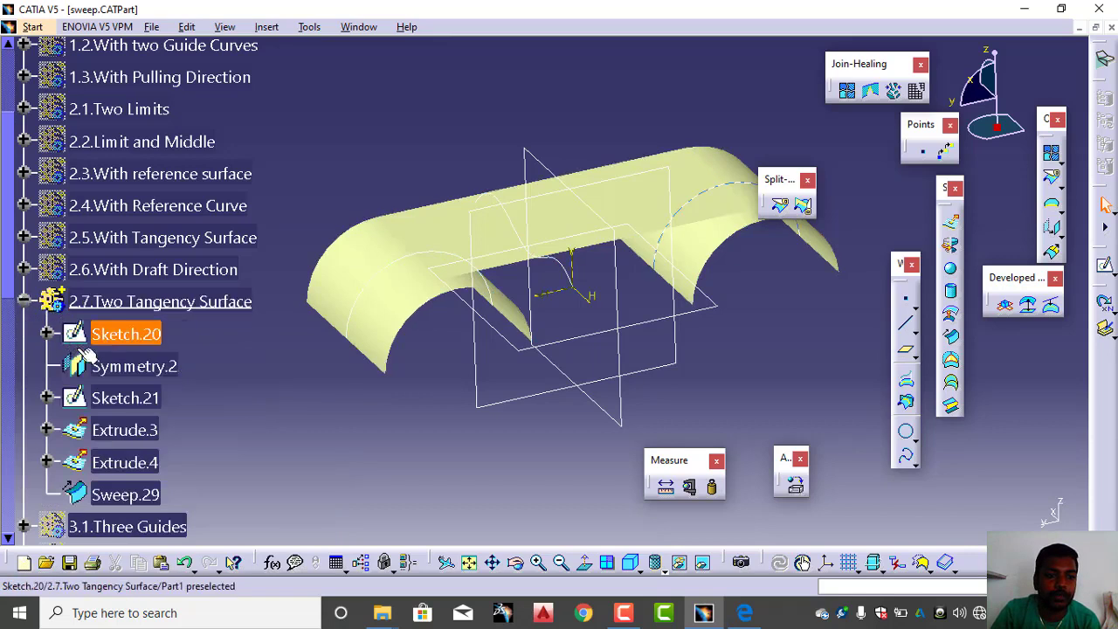
pyautogui.click(125, 494)
pyautogui.rightClick(125, 494)
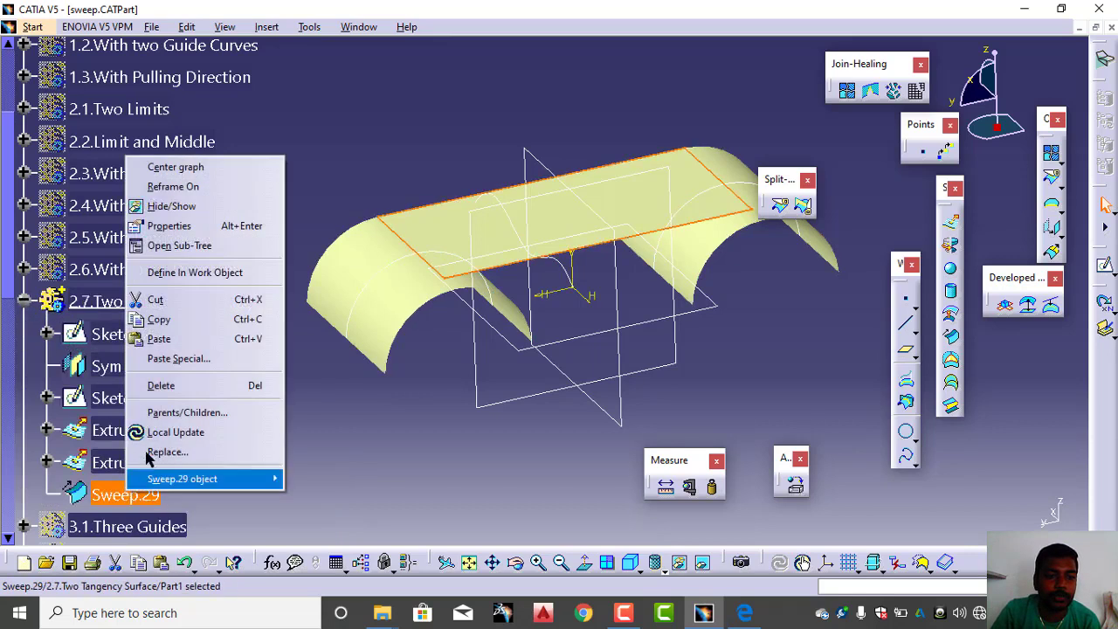
pyautogui.click(157, 386)
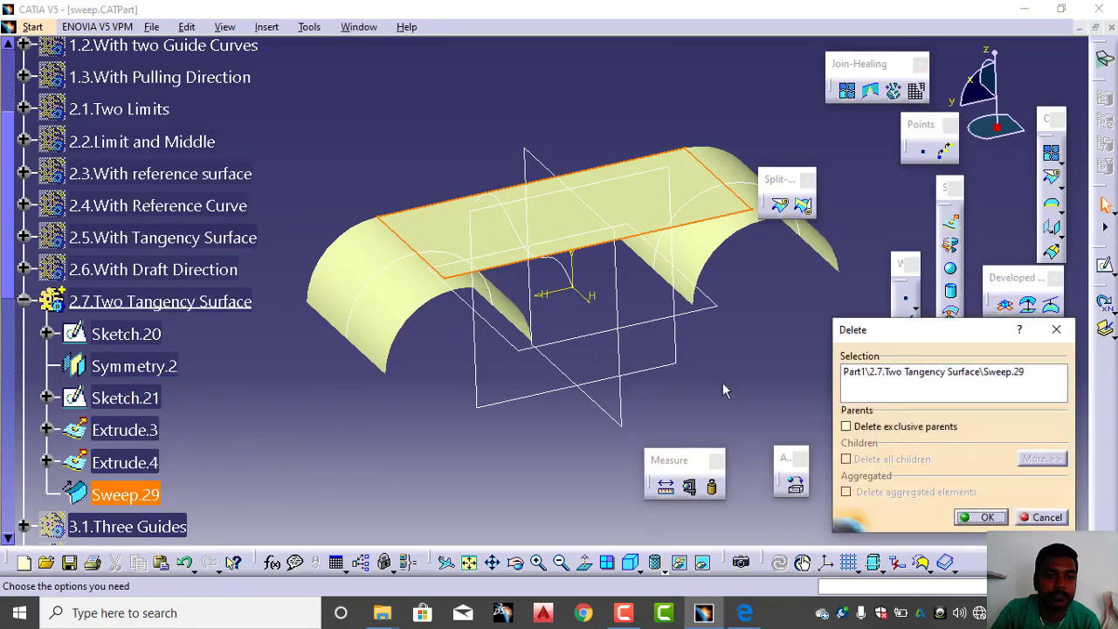
pyautogui.click(978, 517)
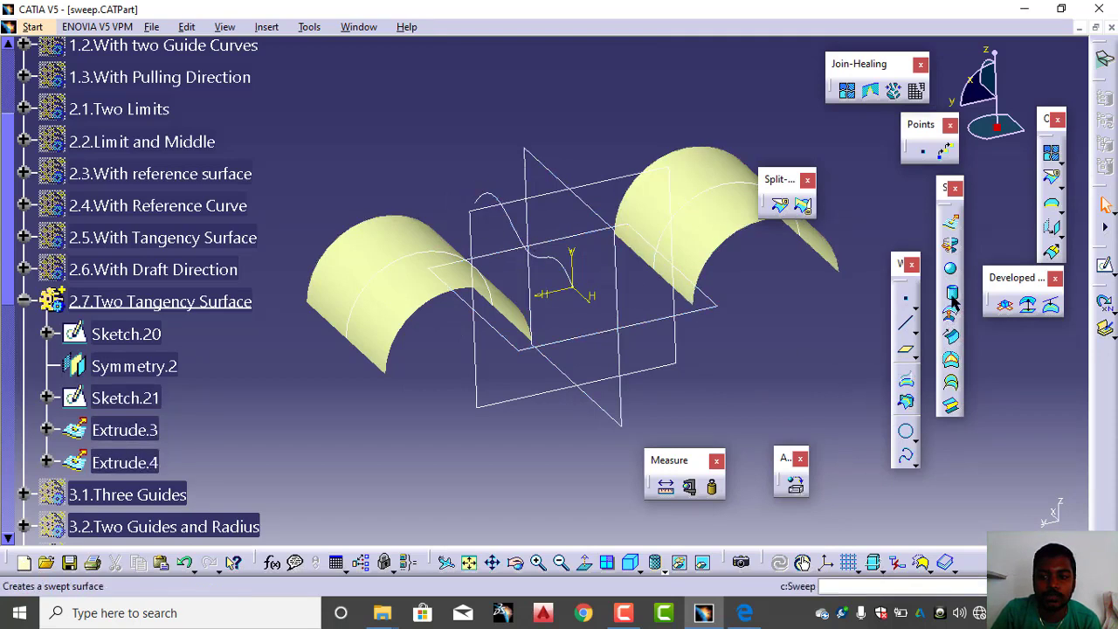
# Create a line-profile sweep with two tangency surfaces, using Sketch.21 as spine, Extrude.3 as first and Extrude.4 as second tangency surface
pyautogui.click(951, 343)
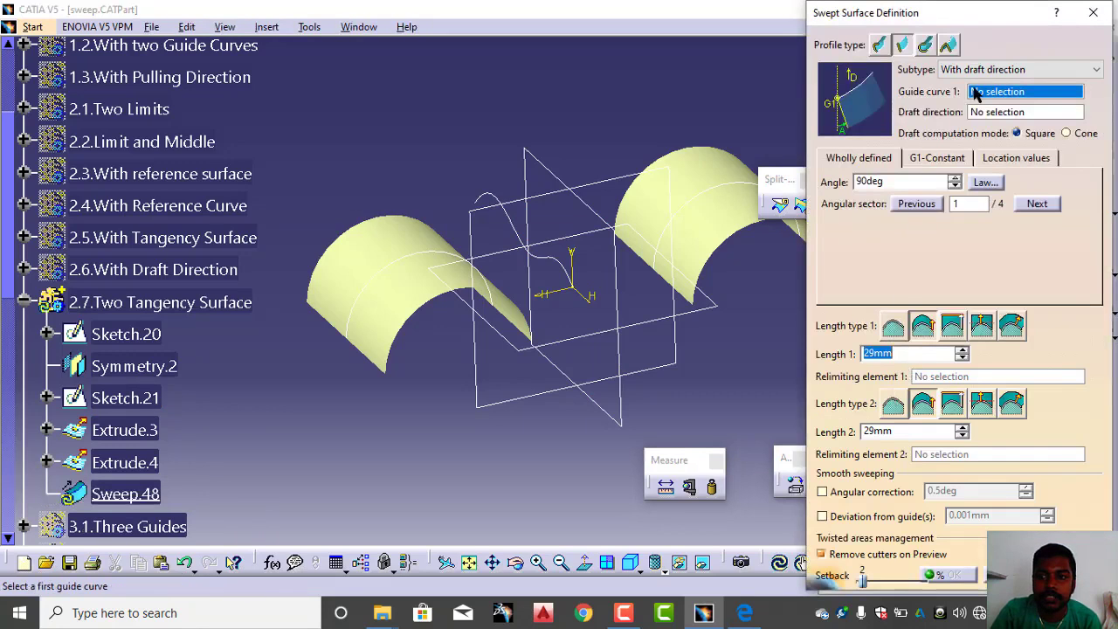
pyautogui.click(977, 71)
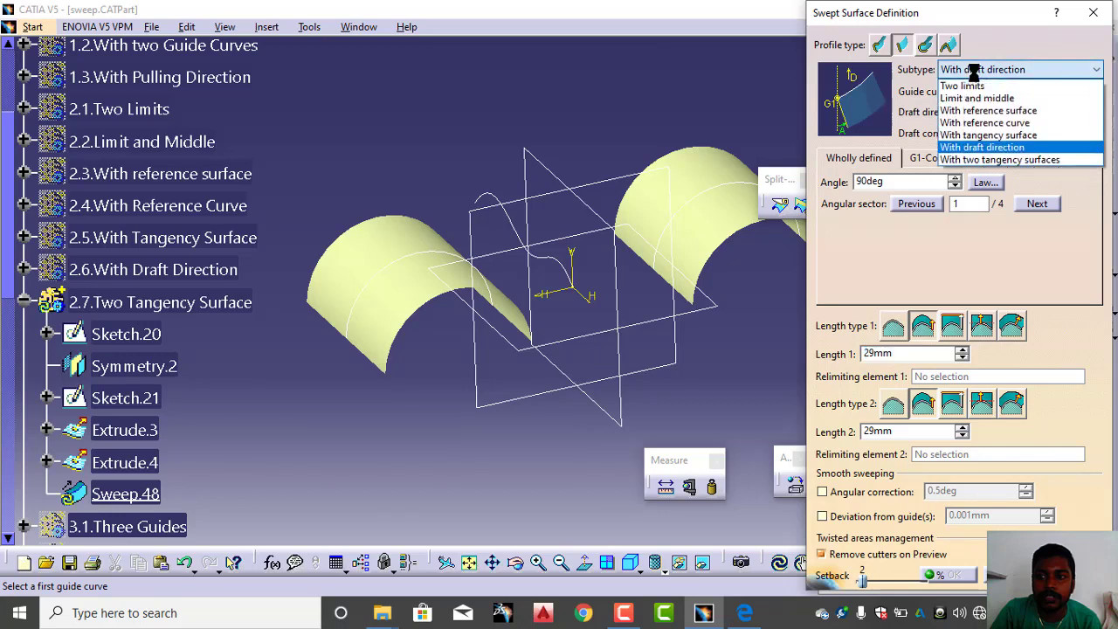
pyautogui.click(999, 160)
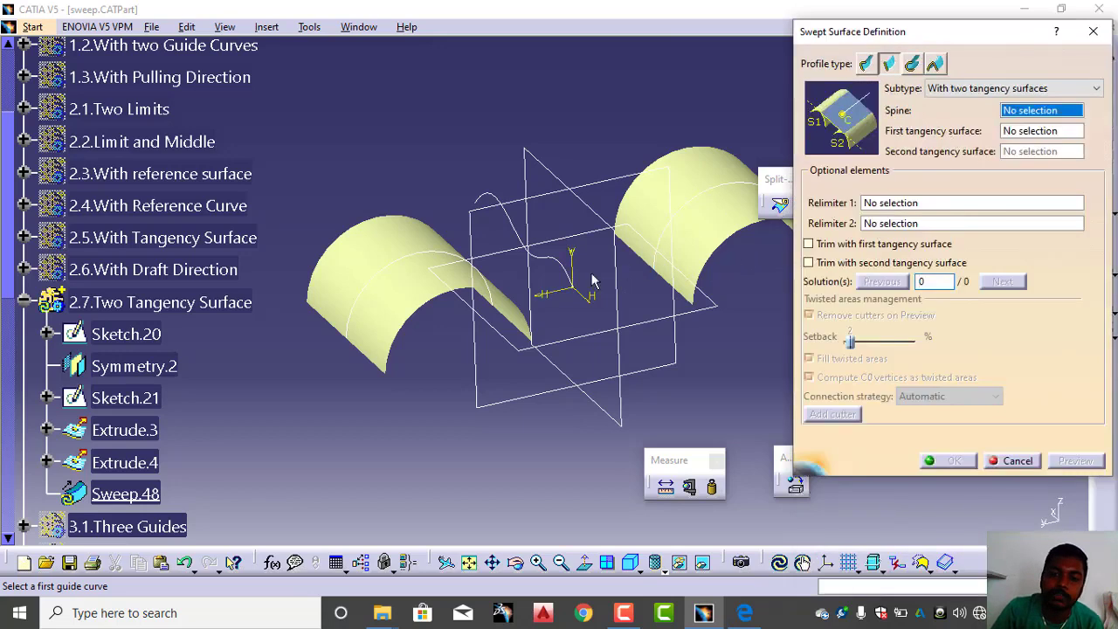
pyautogui.click(564, 280)
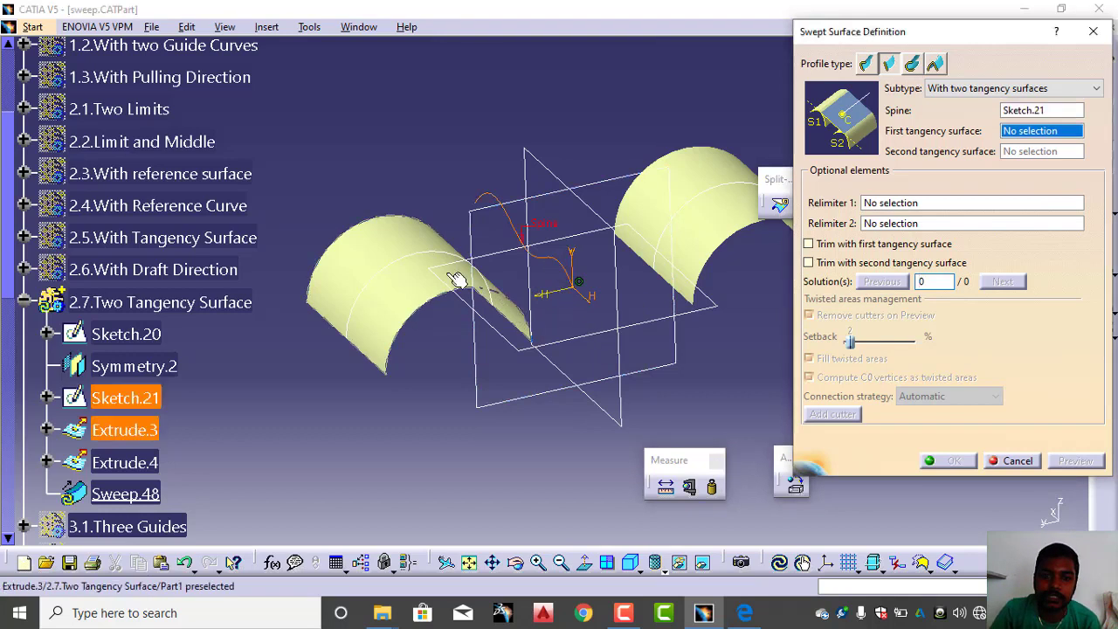
pyautogui.click(505, 262)
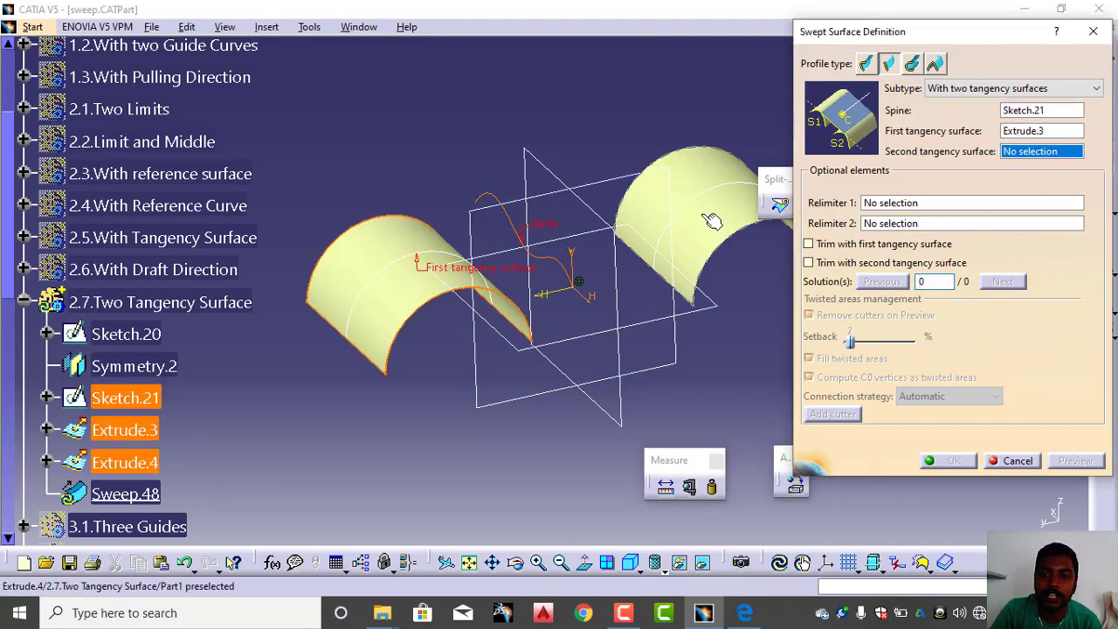
pyautogui.click(709, 217)
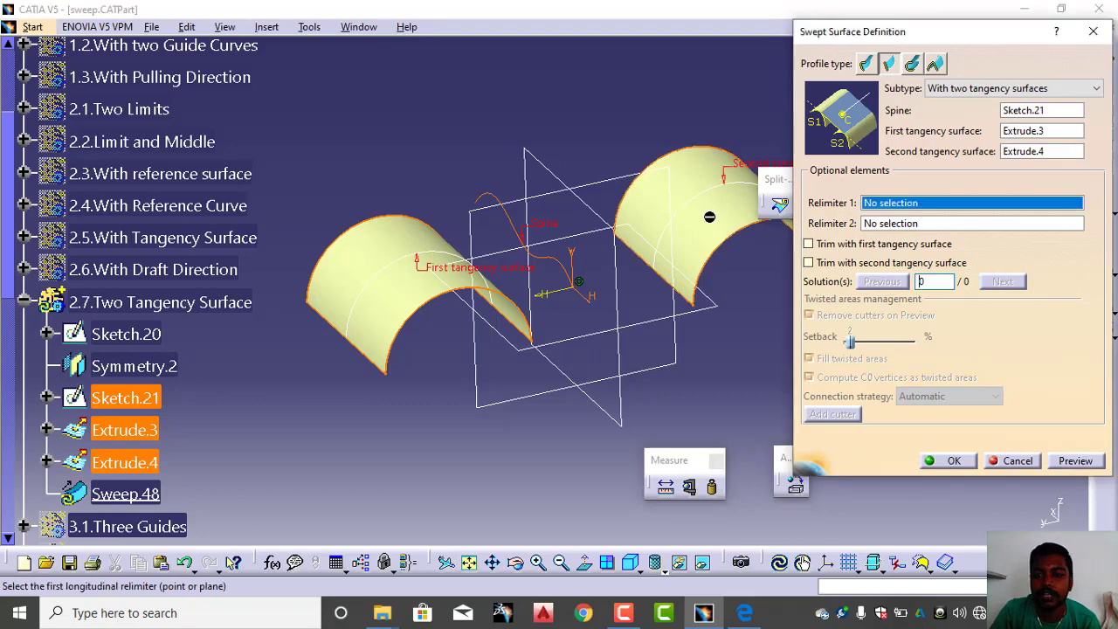
pyautogui.click(1070, 462)
pyautogui.click(954, 460)
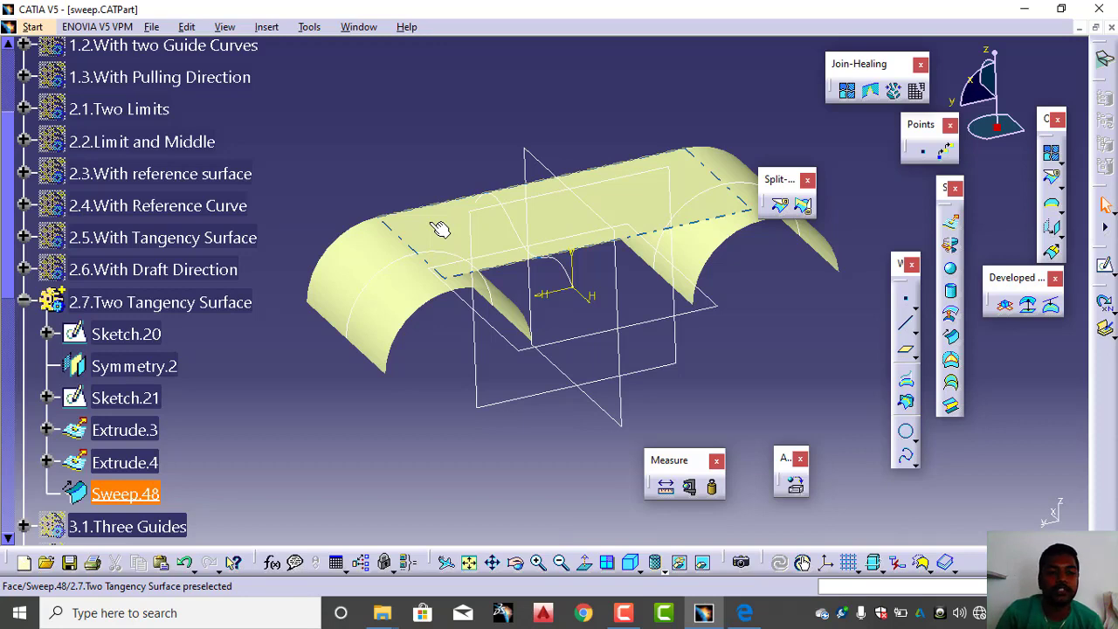
# Collapse and hide the 2.7.Two Tangency Surface set, and make 3.1.Three Guides the work object
pyautogui.click(23, 301)
pyautogui.scroll(-3, 129, 251)
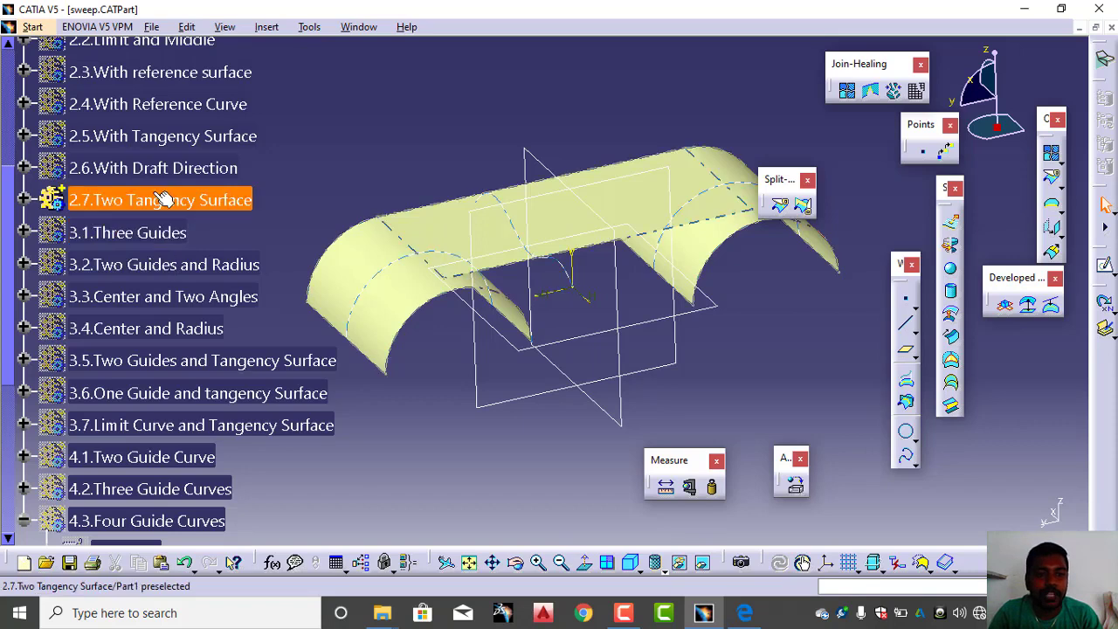
pyautogui.rightClick(158, 199)
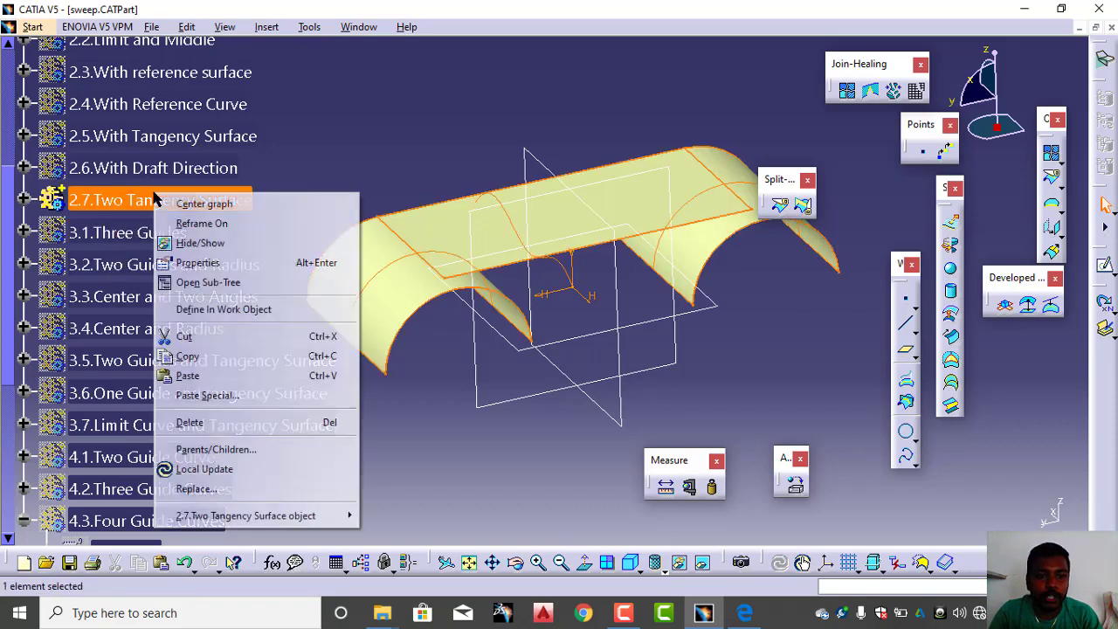
pyautogui.click(194, 244)
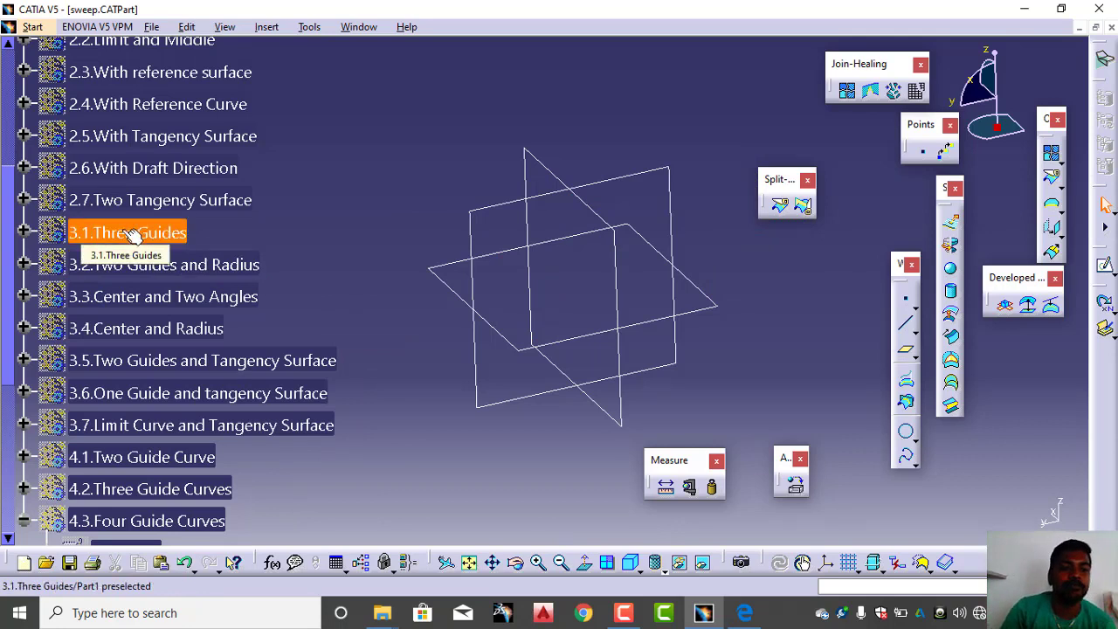
pyautogui.rightClick(114, 233)
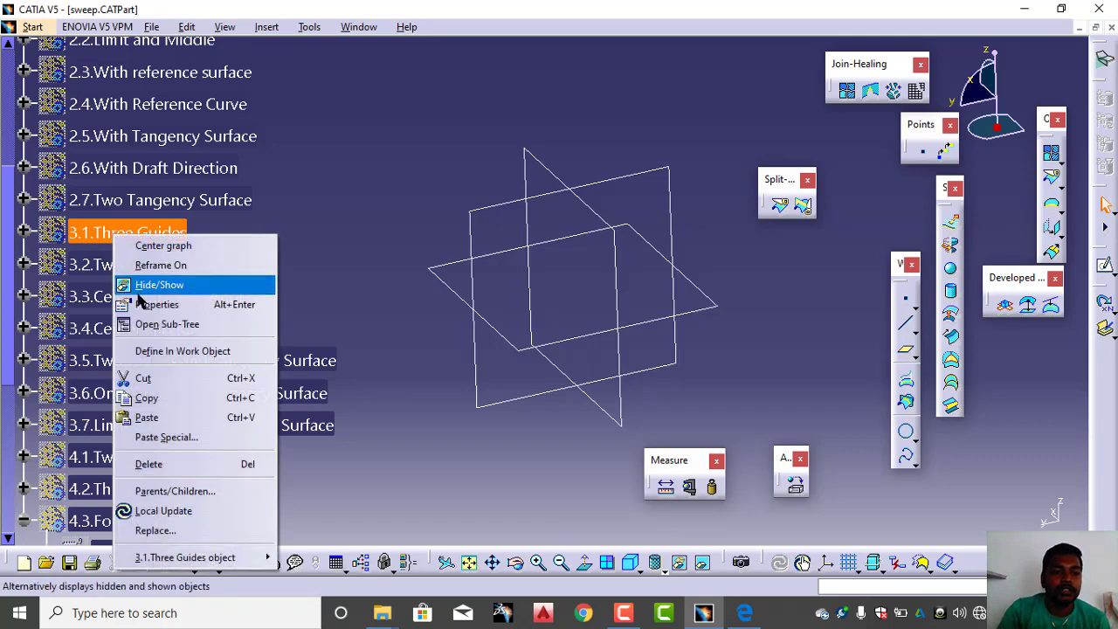
pyautogui.click(155, 346)
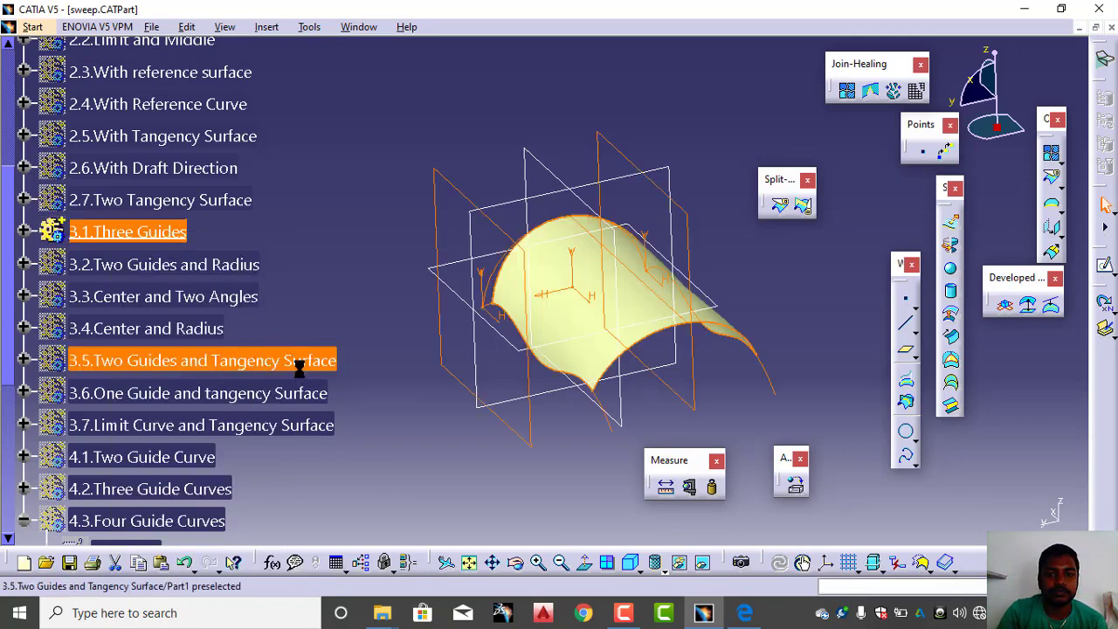
pyautogui.click(399, 424)
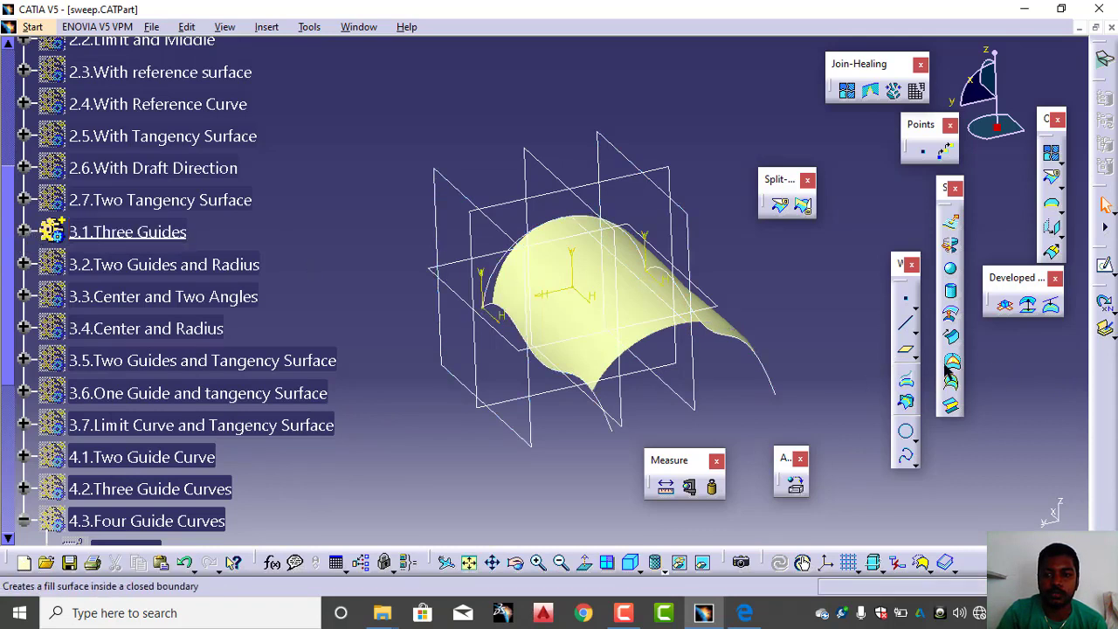
pyautogui.click(952, 336)
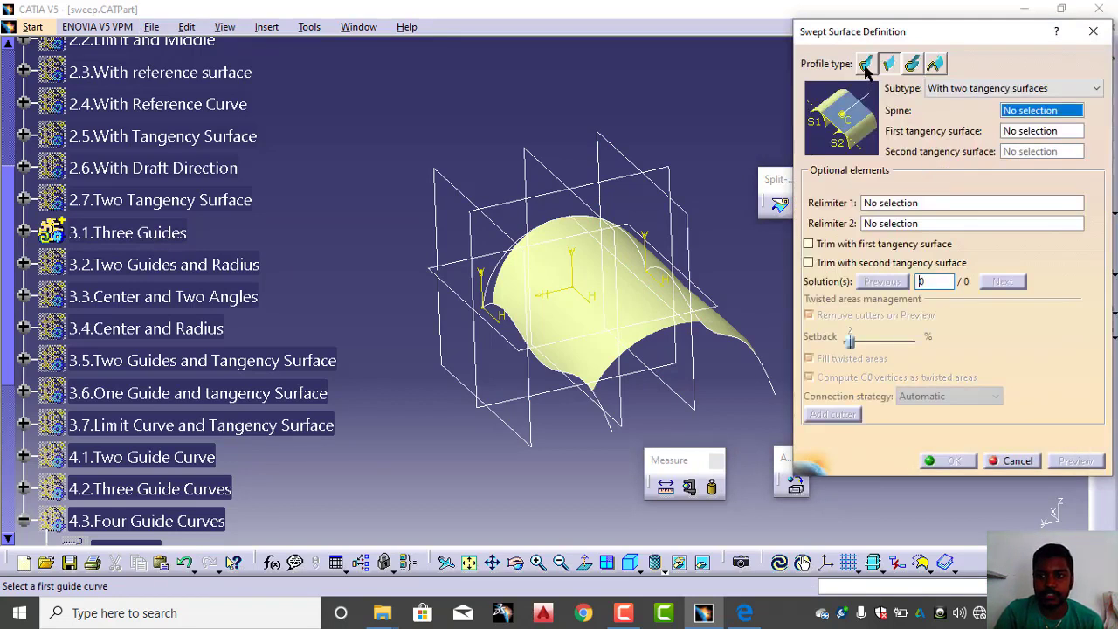
pyautogui.click(911, 63)
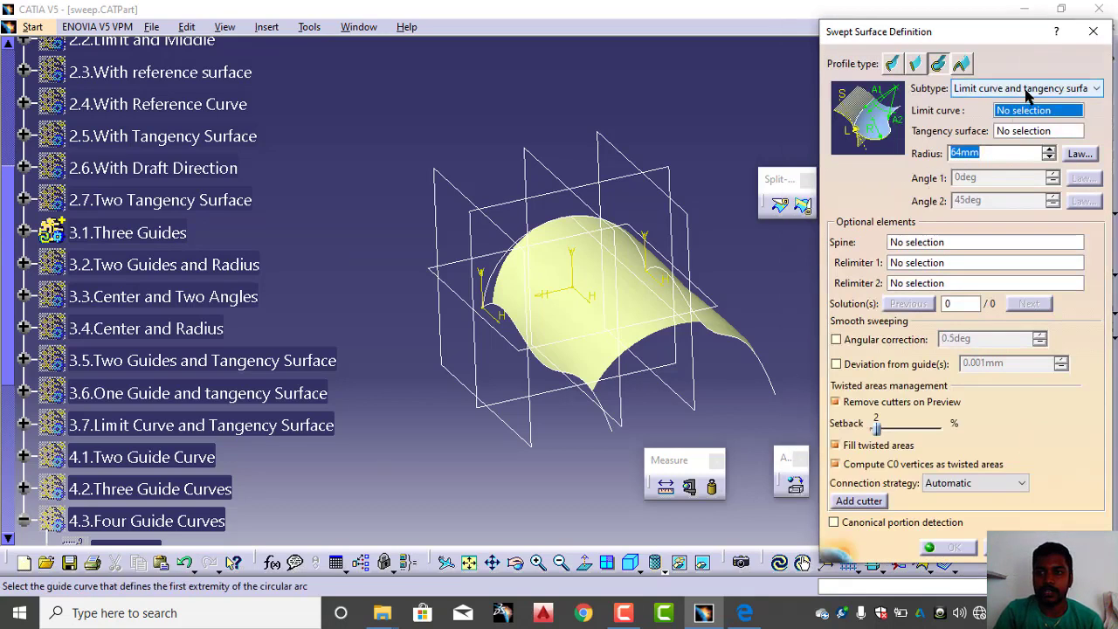
pyautogui.click(1027, 88)
pyautogui.click(1028, 103)
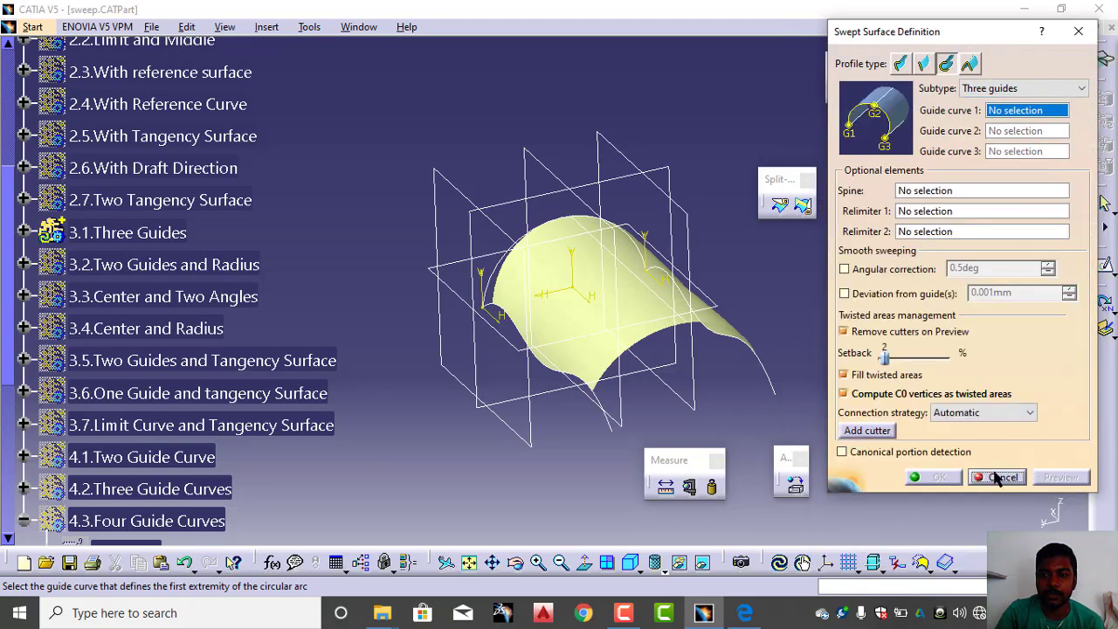
pyautogui.click(1000, 477)
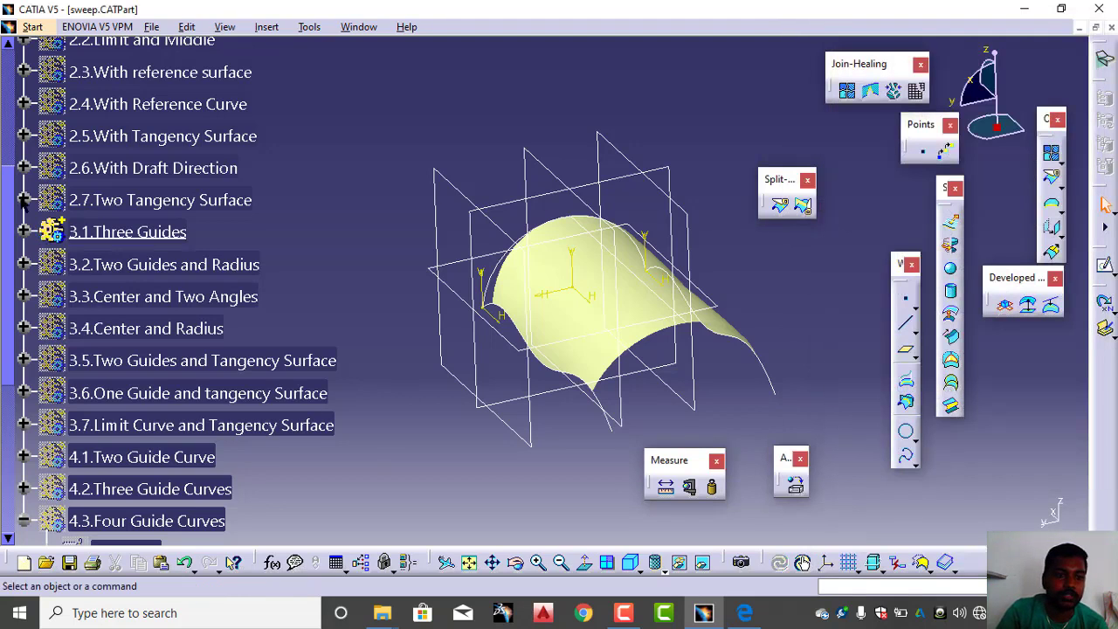
# Expand the 3.1.Three Guides set and delete its existing Sweep.30, keeping the sketches and planes
pyautogui.click(24, 232)
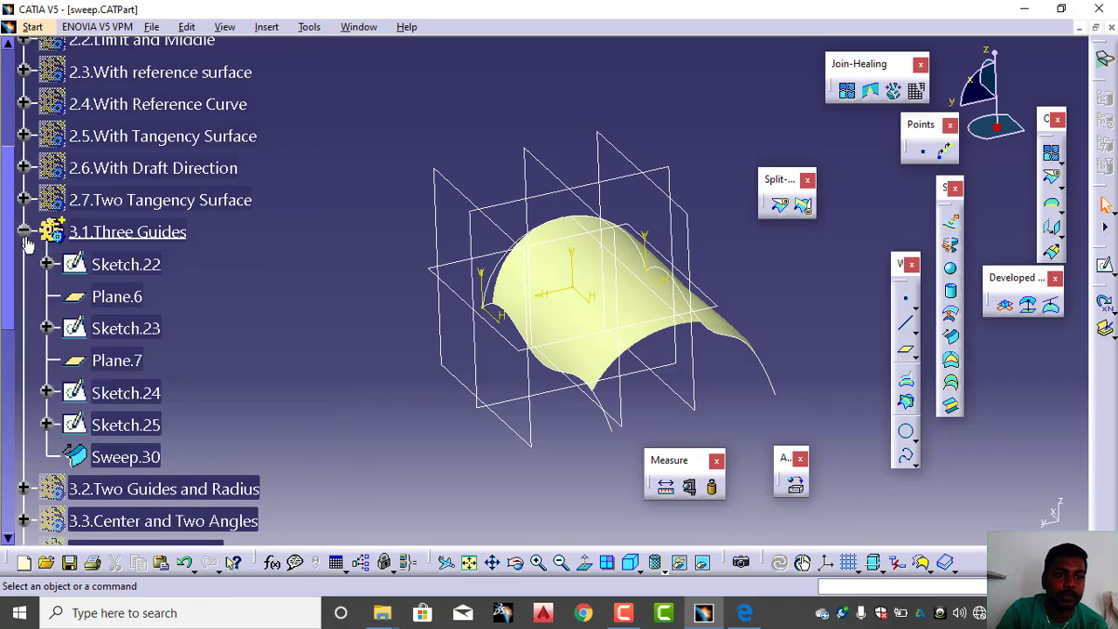
pyautogui.click(101, 457)
pyautogui.rightClick(101, 457)
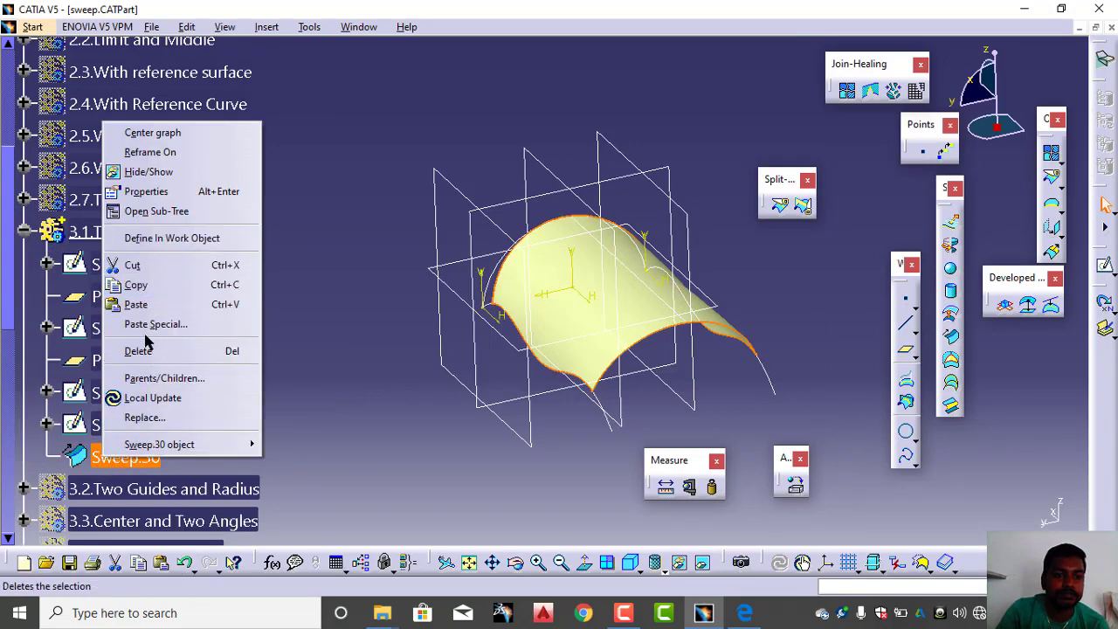
pyautogui.click(145, 348)
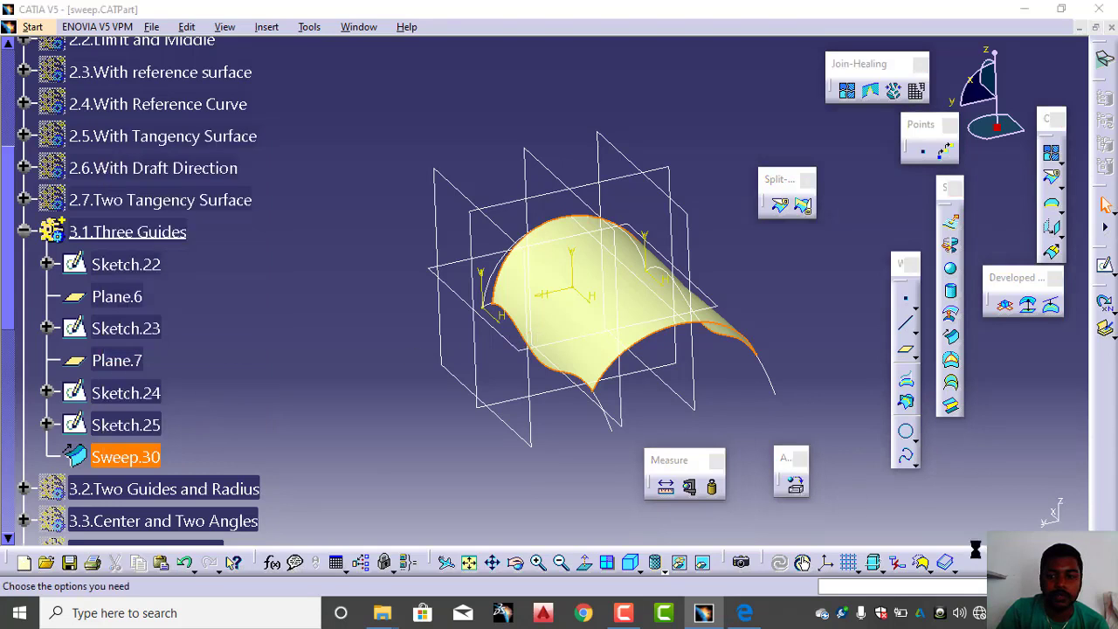
pyautogui.click(984, 519)
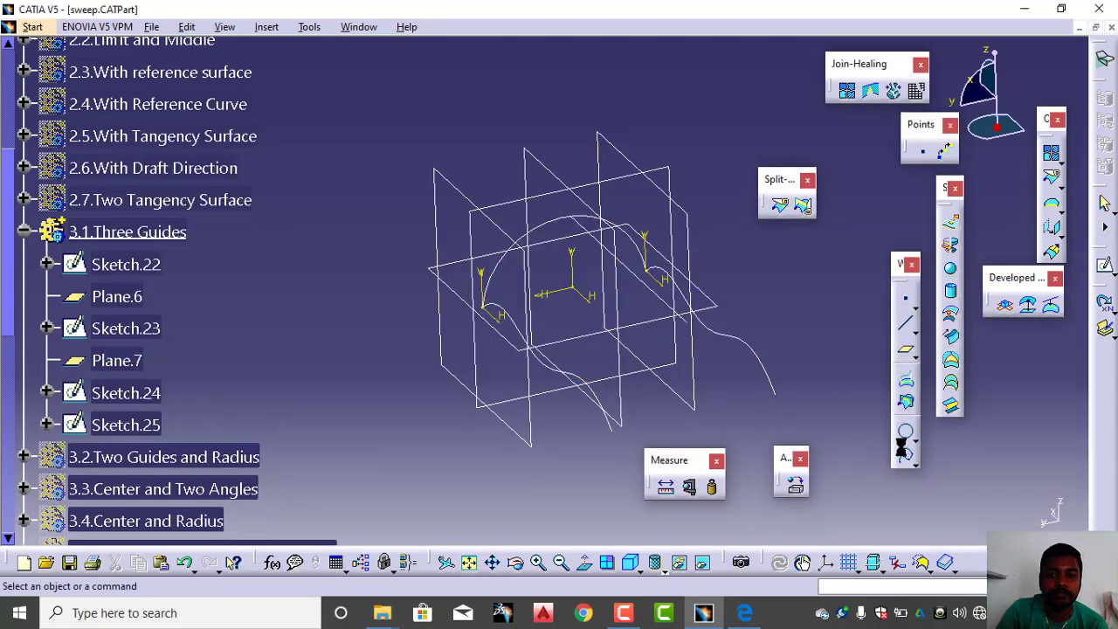
pyautogui.moveTo(579, 319); pyautogui.dragTo(722, 324, button='middle')
pyautogui.moveTo(722, 324)
pyautogui.mouseDown(button='middle')
pyautogui.moveTo(669, 354)
pyautogui.moveTo(609, 352)
pyautogui.moveTo(530, 320)
pyautogui.moveTo(677, 295)
pyautogui.mouseUp(button='middle')
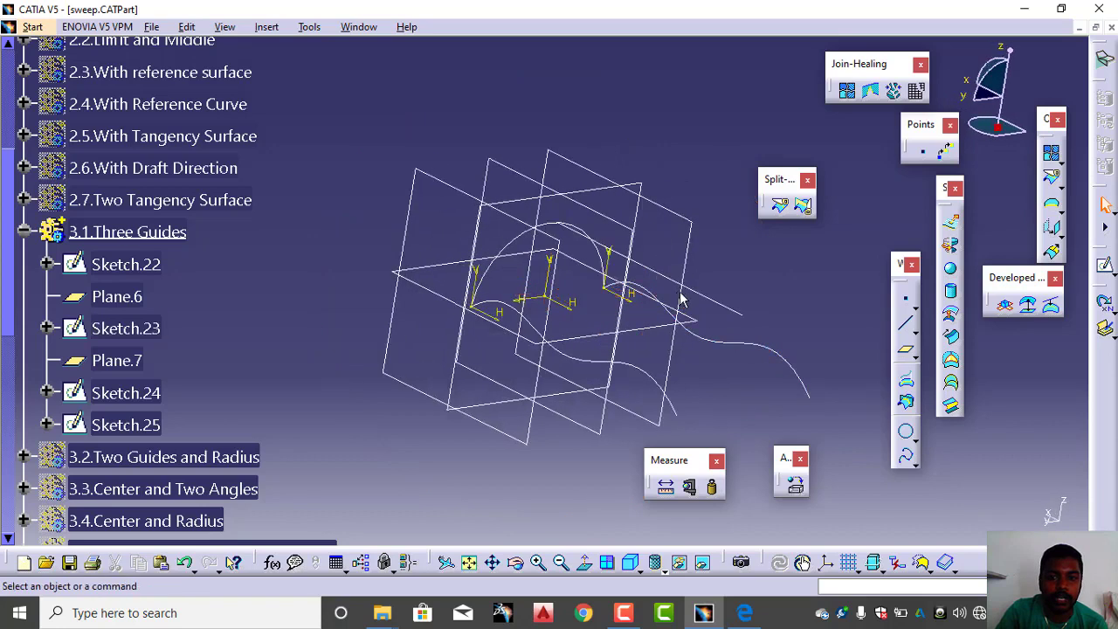
pyautogui.click(729, 306)
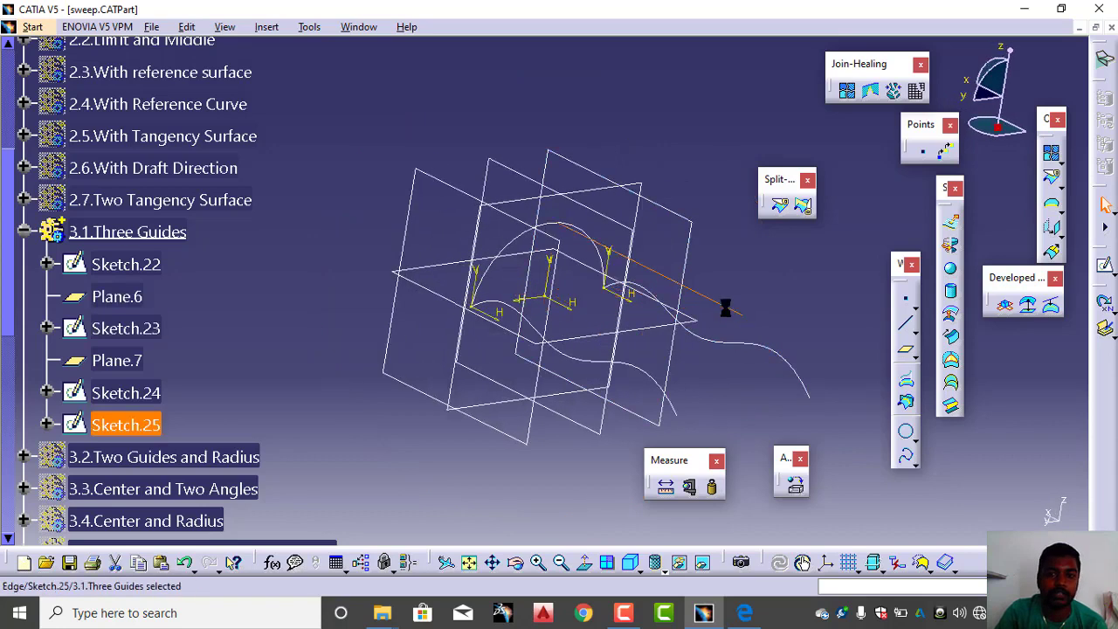
pyautogui.click(752, 270)
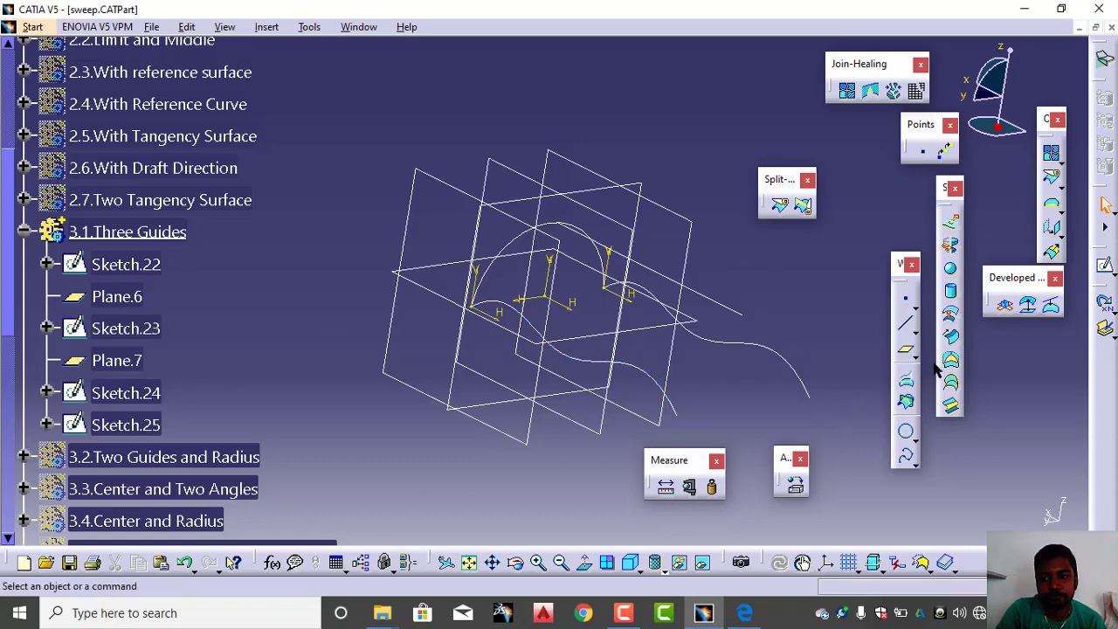
# Create a circle-profile sweep with three guides, using Sketch.24, Sketch.25 and Sketch.23 as guide curves 1, 2 and 3
pyautogui.click(950, 339)
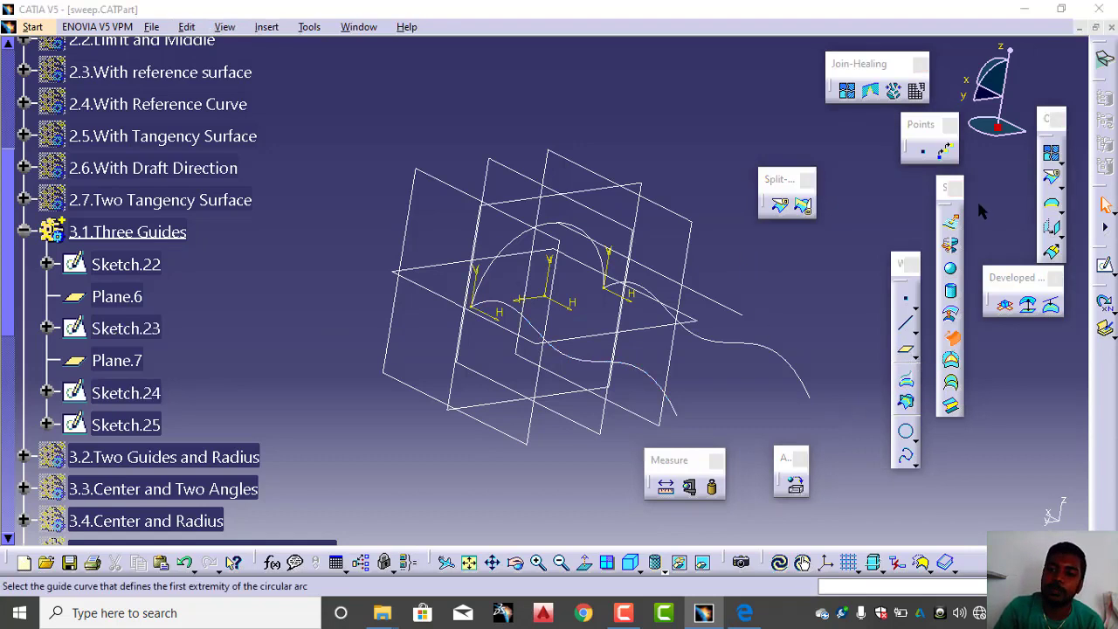
pyautogui.click(1013, 89)
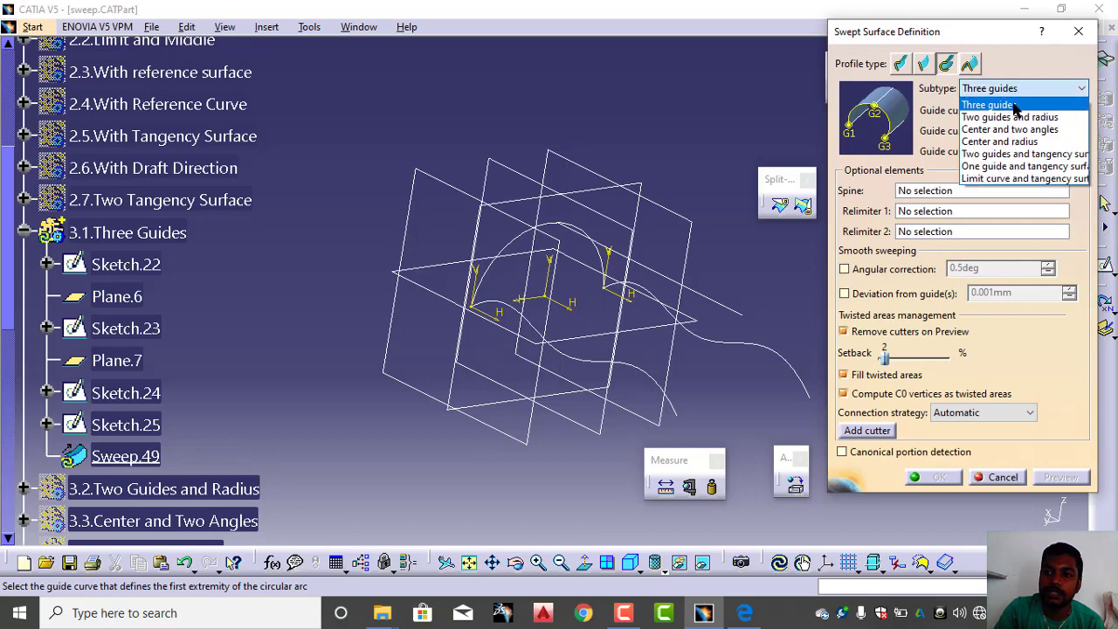
pyautogui.click(1015, 106)
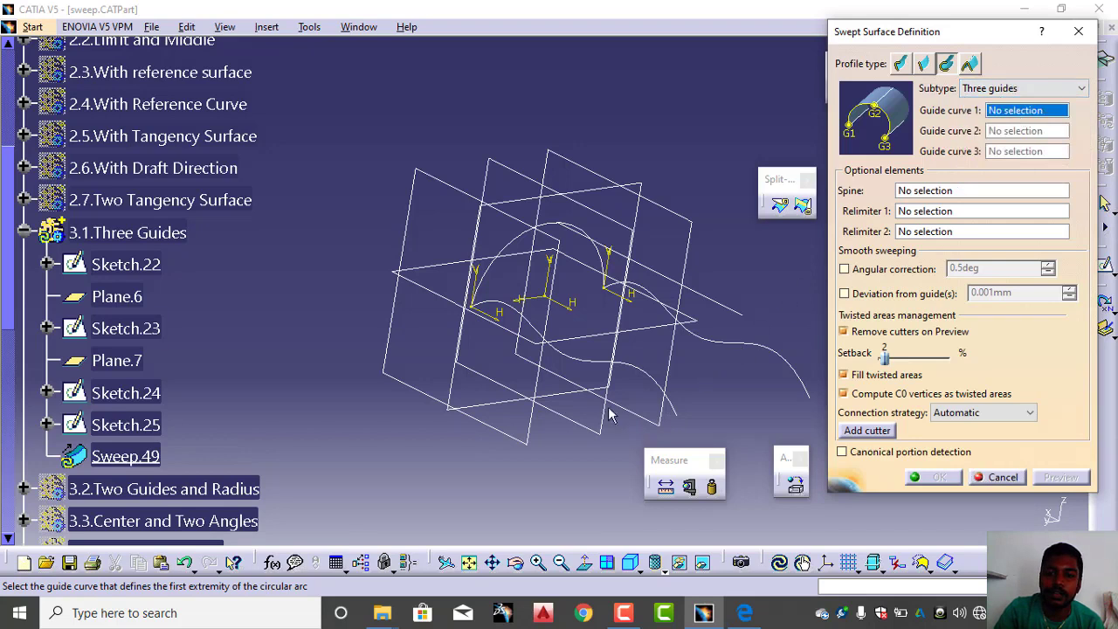
pyautogui.moveTo(603, 353); pyautogui.dragTo(584, 395, button='middle')
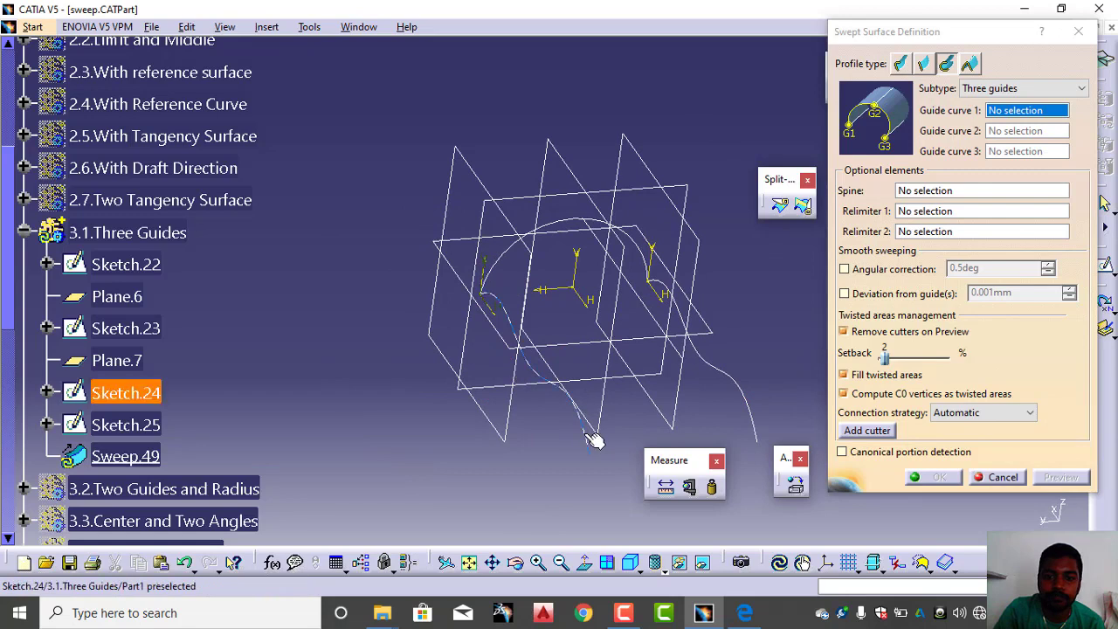
pyautogui.click(593, 429)
pyautogui.click(664, 325)
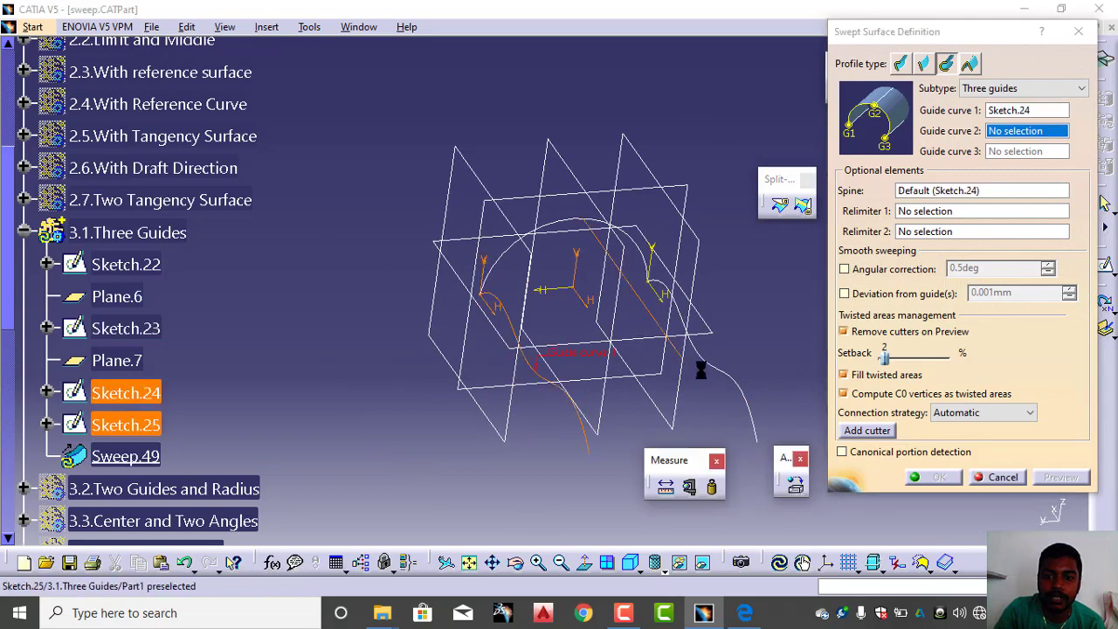
pyautogui.click(743, 390)
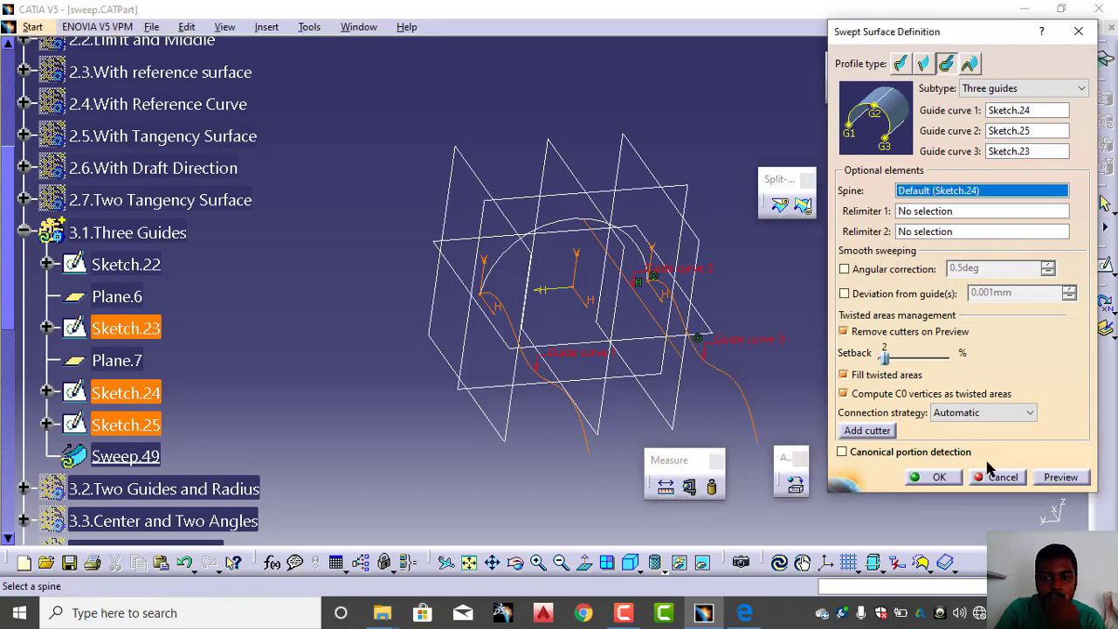
pyautogui.click(1055, 483)
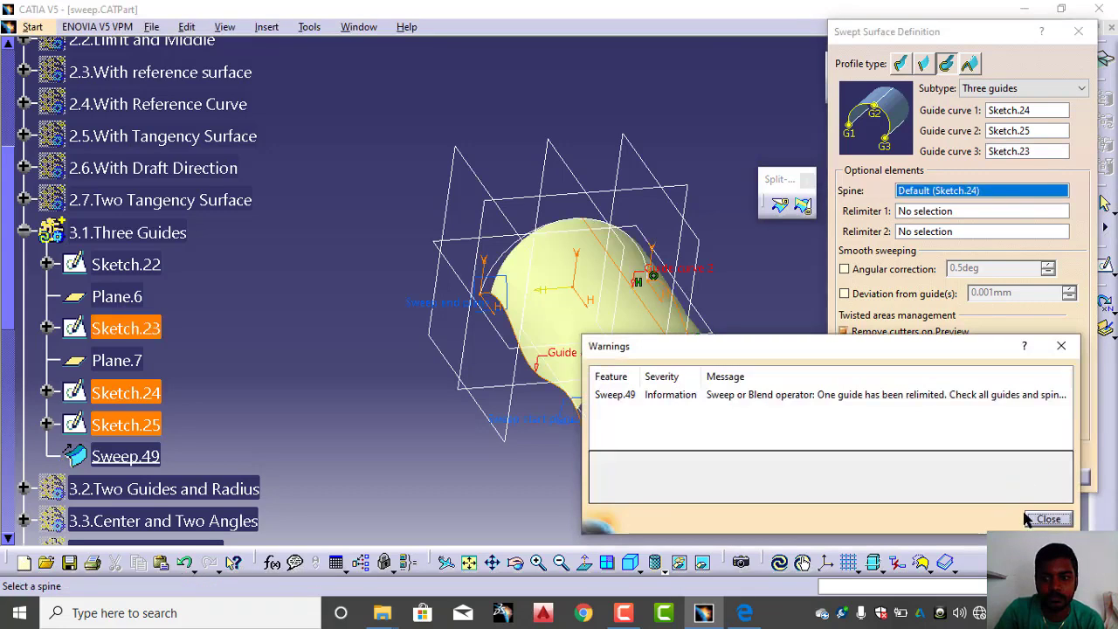
pyautogui.click(1047, 519)
pyautogui.click(953, 486)
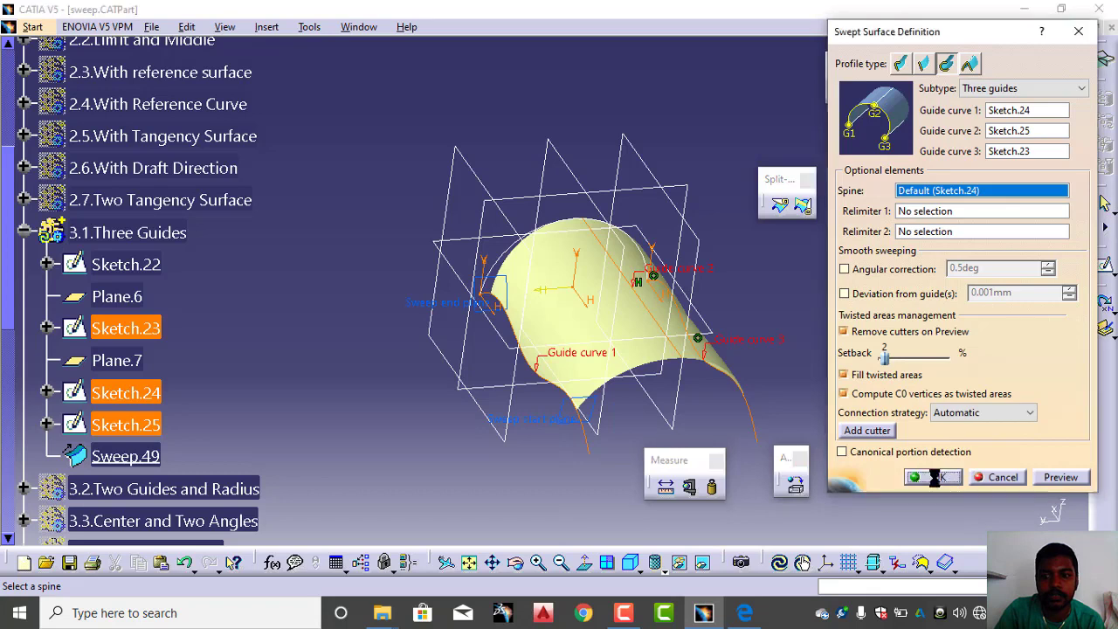
pyautogui.moveTo(778, 375); pyautogui.dragTo(800, 301, button='middle')
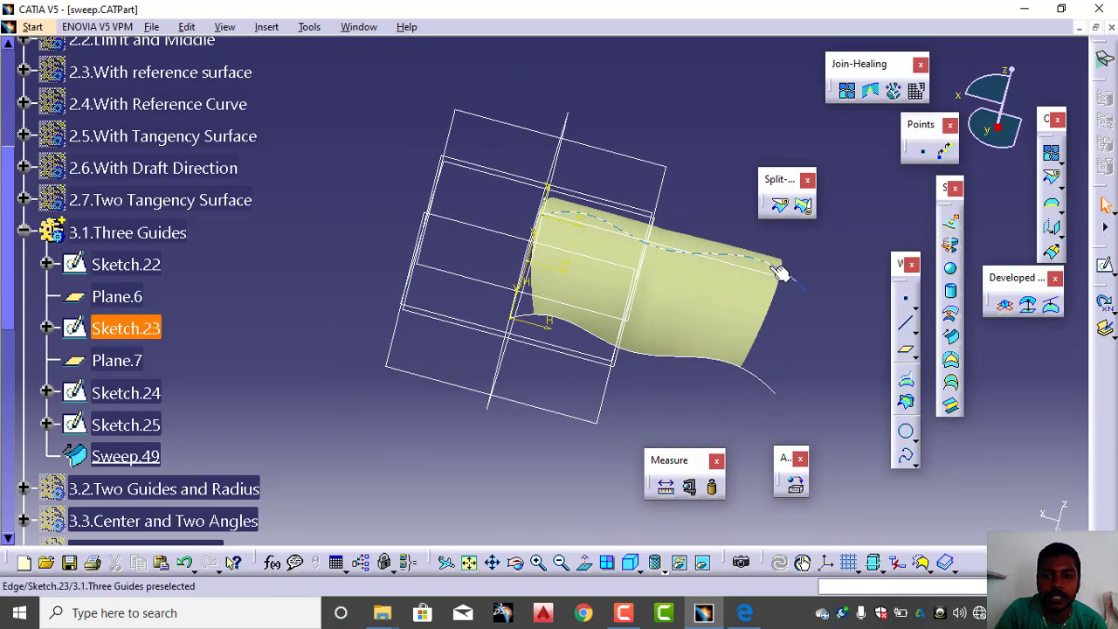
pyautogui.moveTo(696, 384); pyautogui.dragTo(628, 275, button='middle')
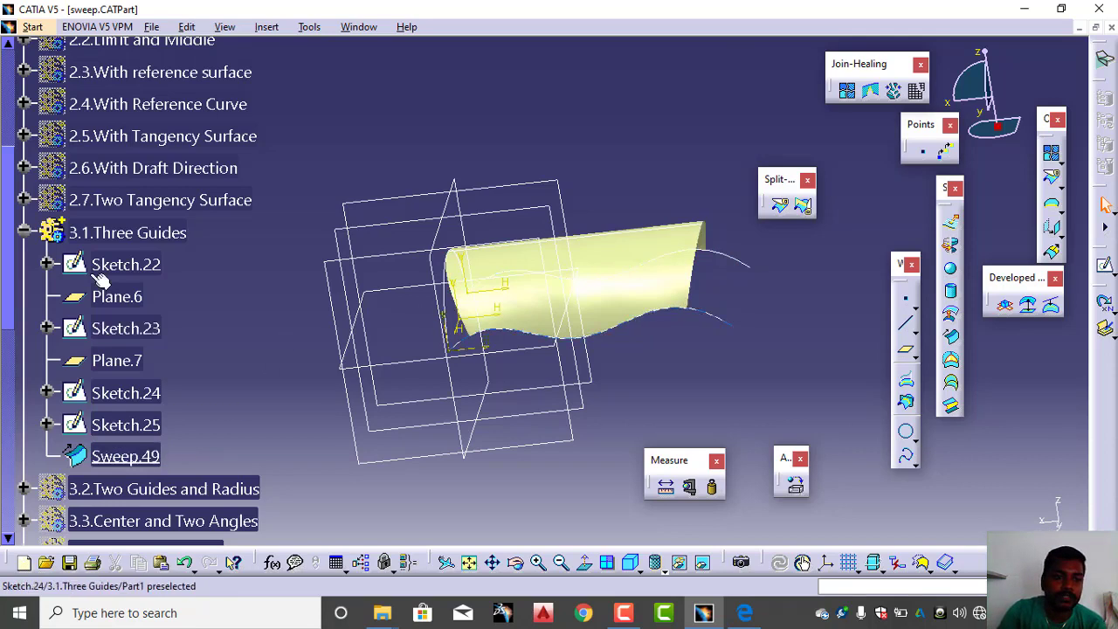
# Hide and collapse the 3.1.Three Guides set, and make 3.2.Two Guides and Radius the work object
pyautogui.rightClick(116, 232)
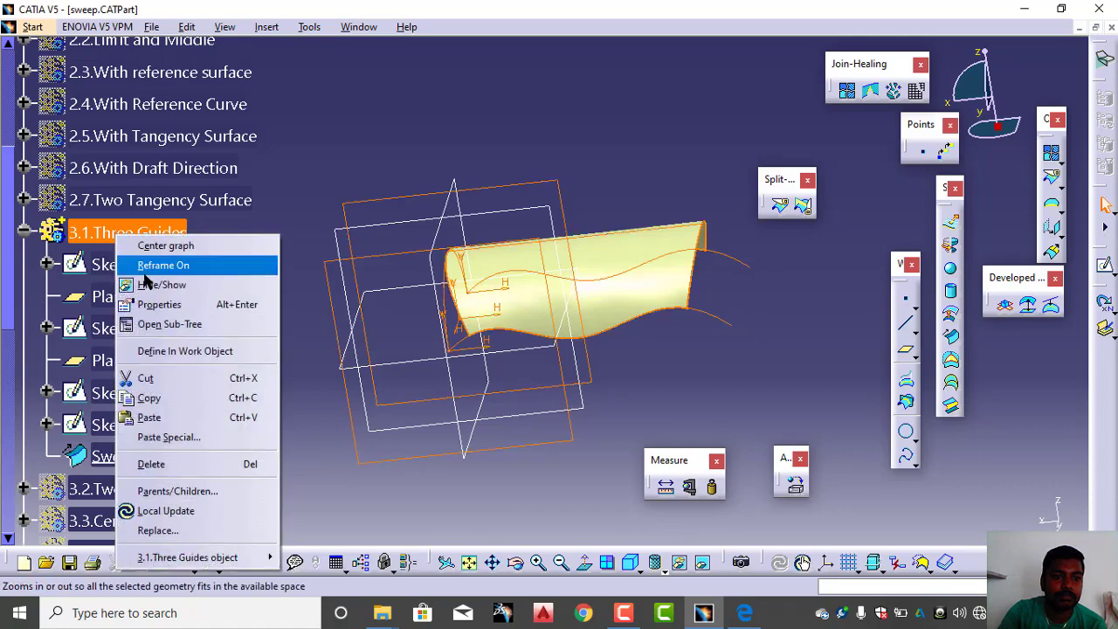
pyautogui.click(146, 285)
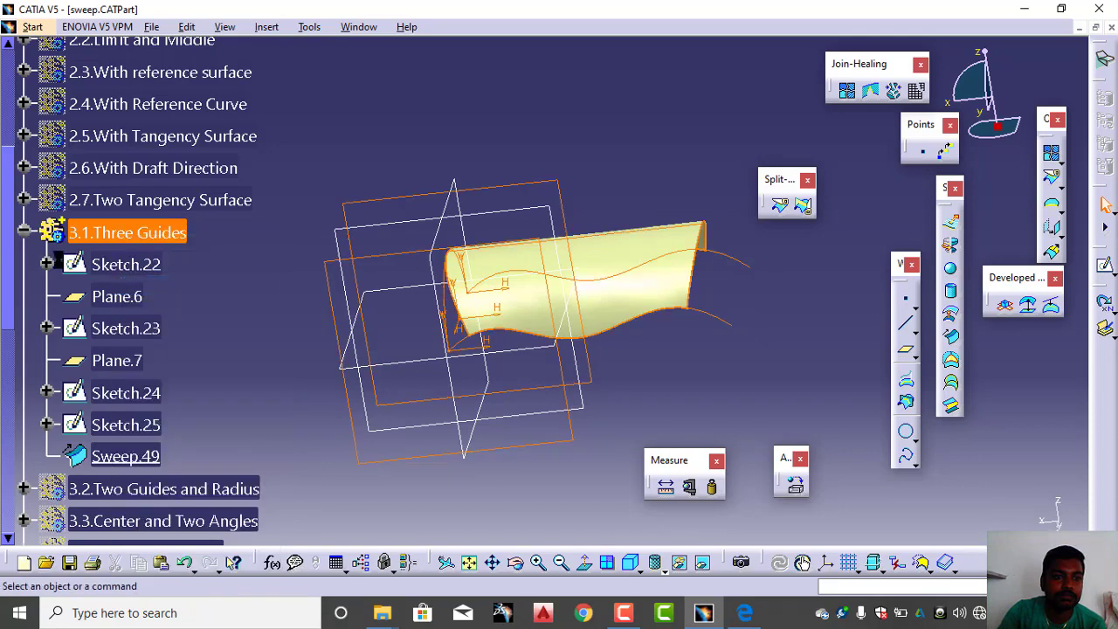
pyautogui.click(24, 231)
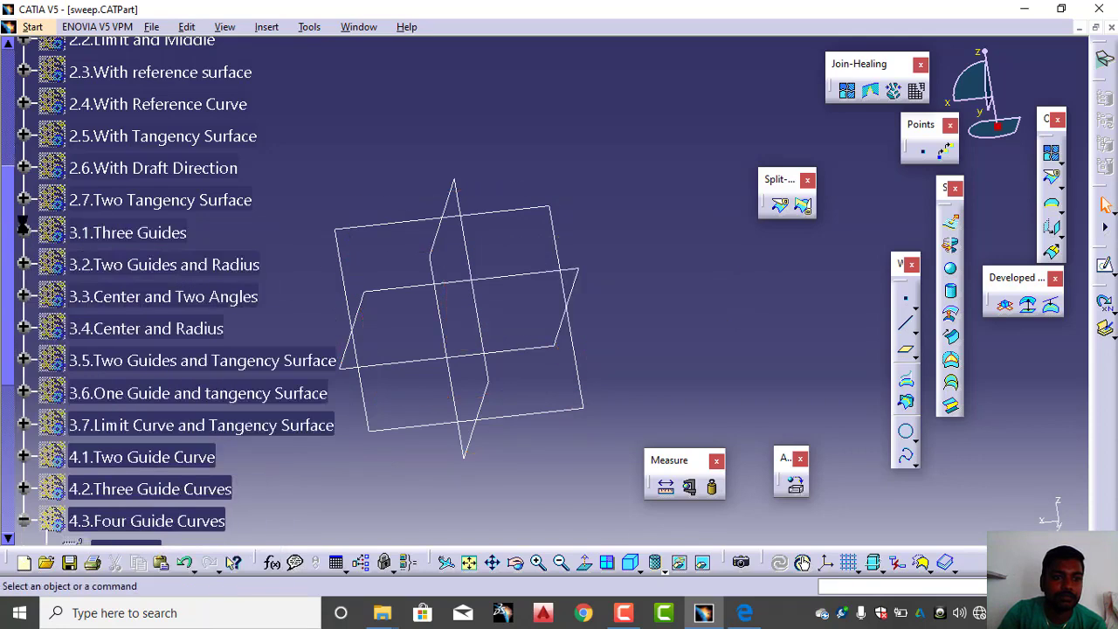
pyautogui.rightClick(128, 264)
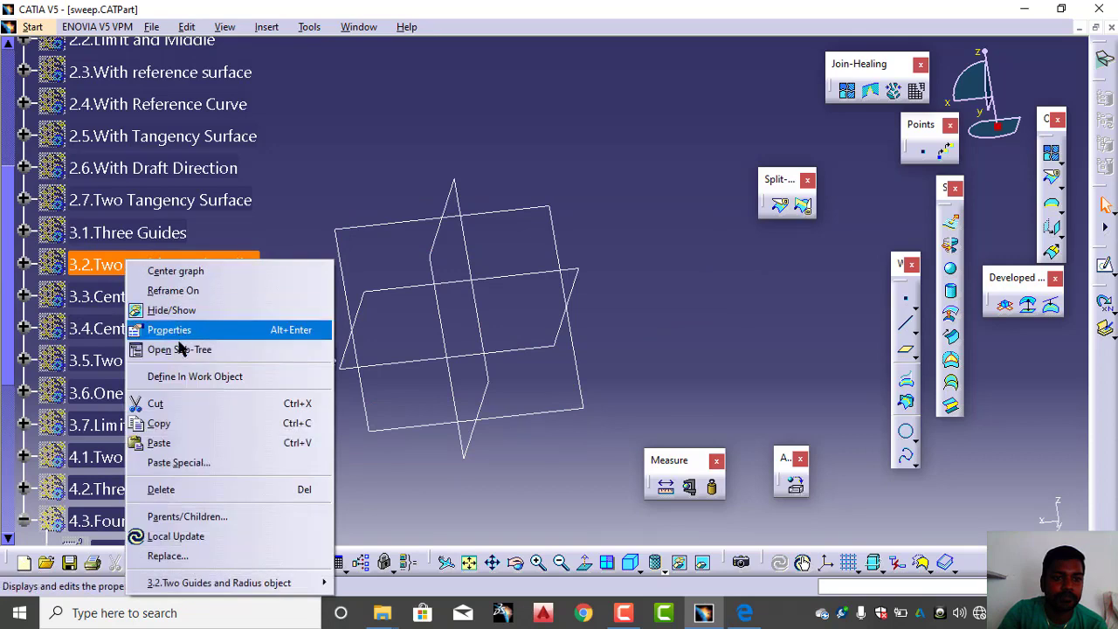
pyautogui.click(188, 375)
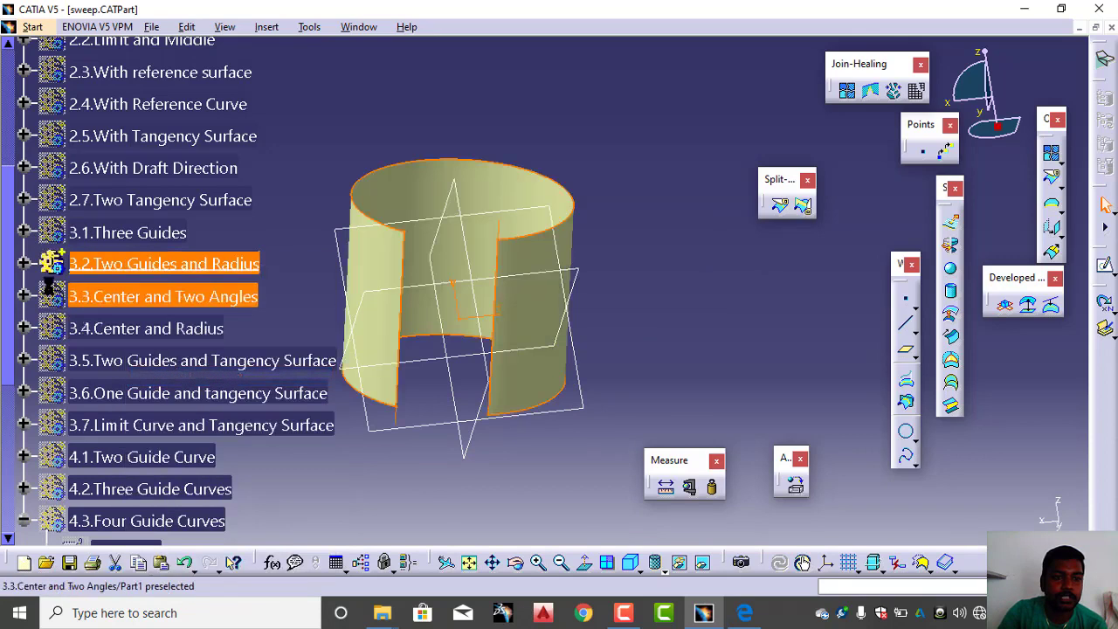
# Expand the 3.2.Two Guides and Radius set and delete its existing Sweep.31, keeping both sketches
pyautogui.click(24, 263)
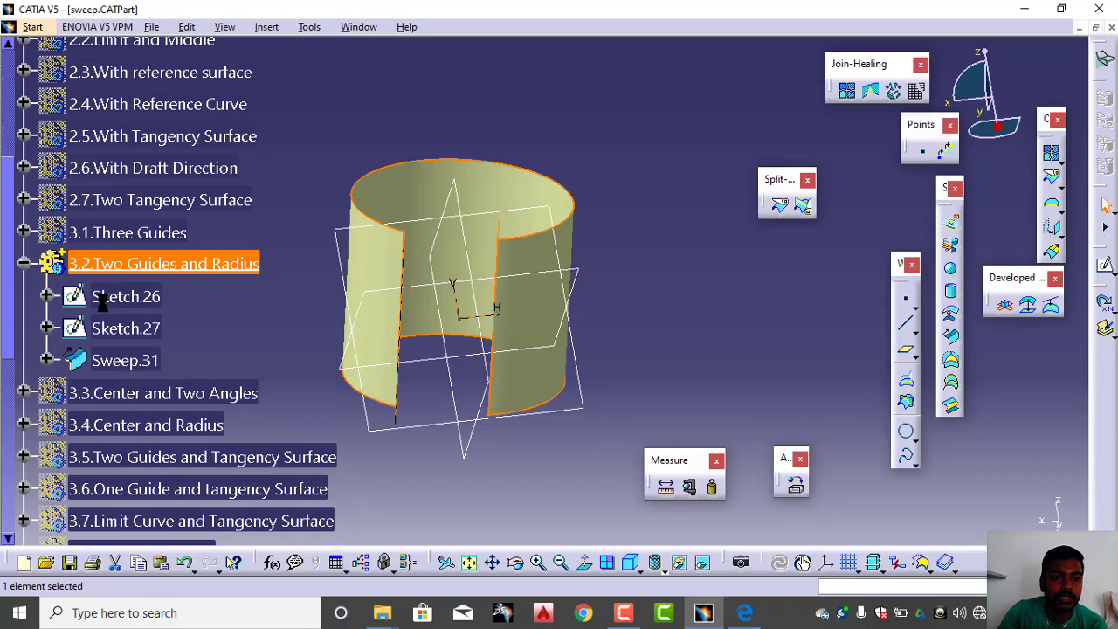
pyautogui.rightClick(118, 361)
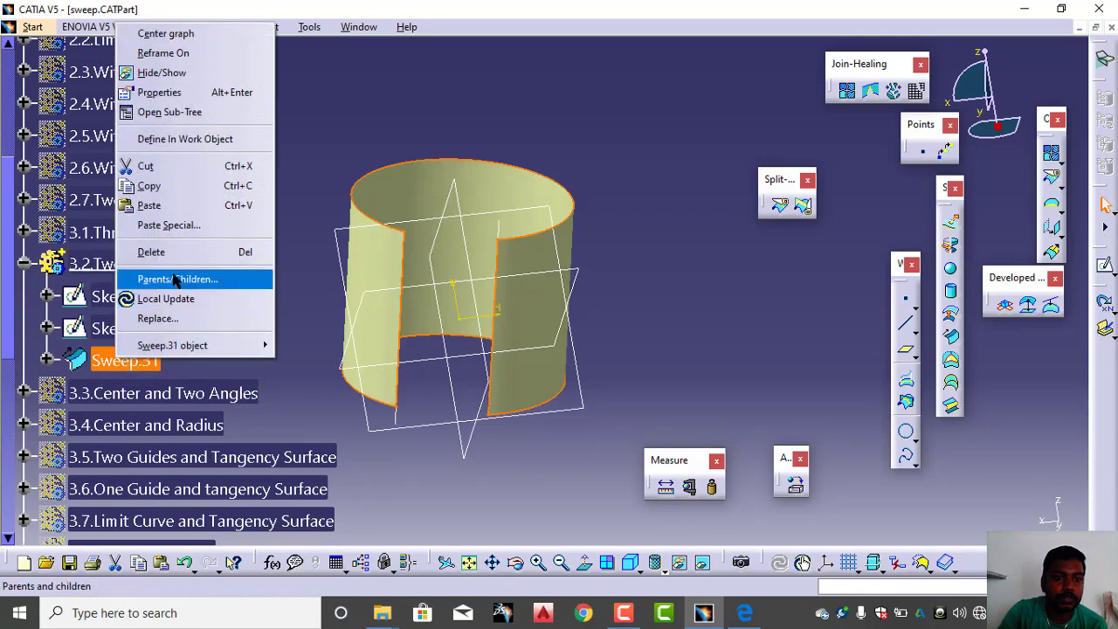
pyautogui.click(151, 252)
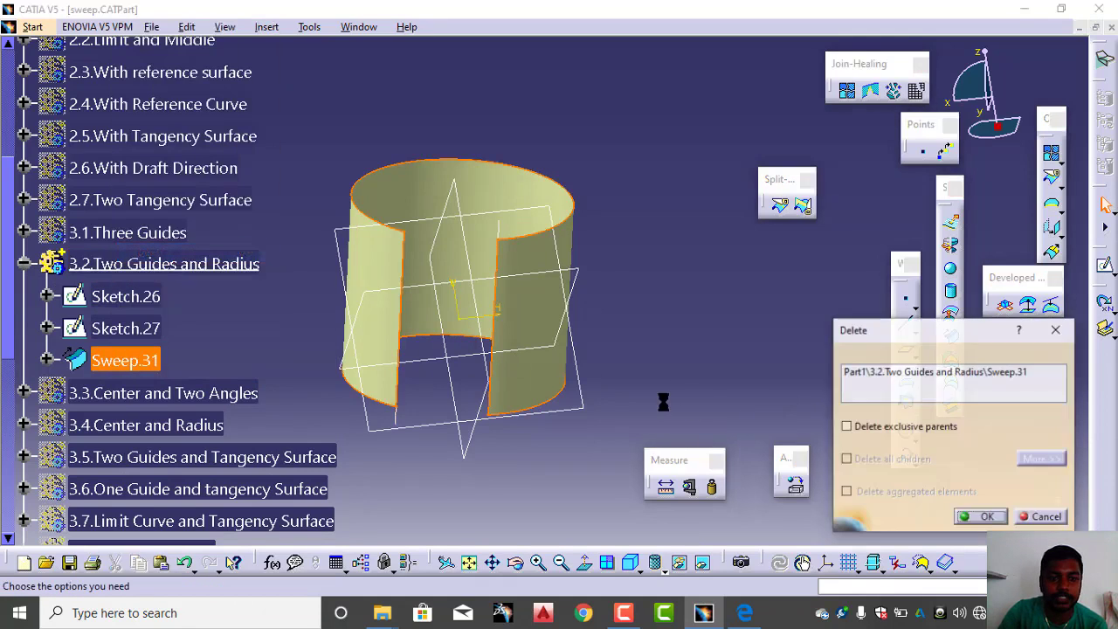
pyautogui.click(982, 518)
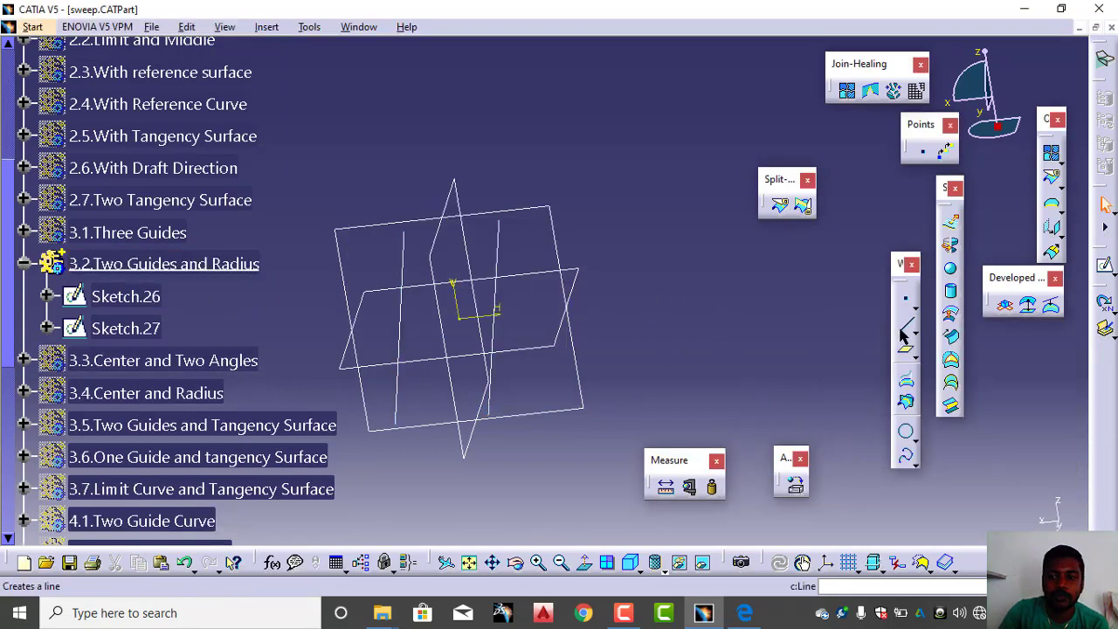
# Create a circle-profile sweep with two guides and radius, using Sketch.27 and Sketch.26 as guide curves 1 and 2 and a 60 mm radius
pyautogui.click(952, 338)
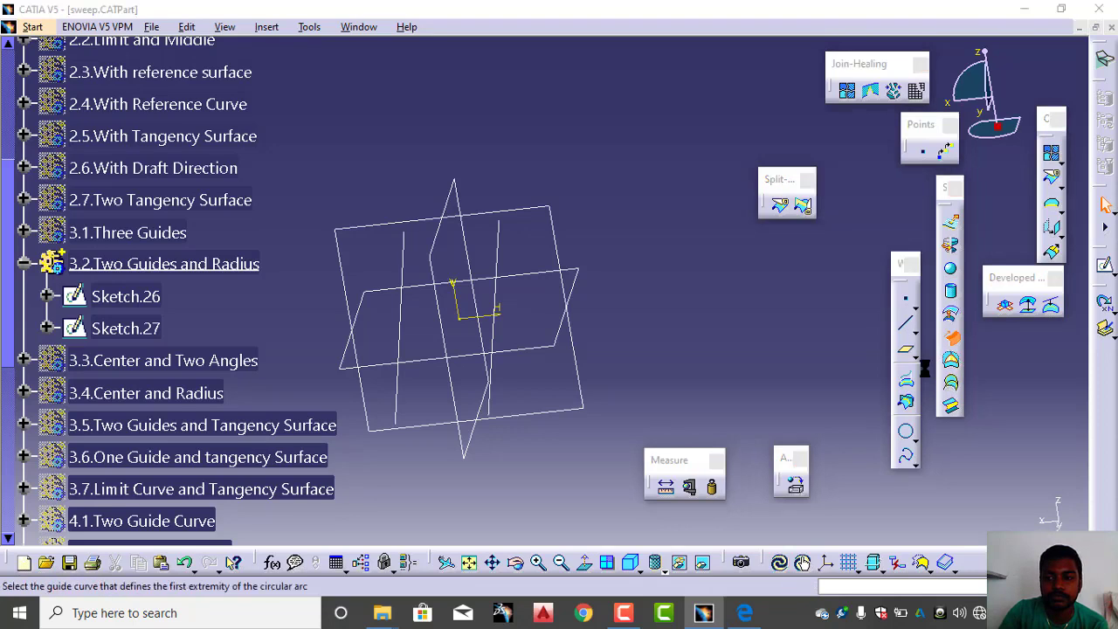
pyautogui.click(985, 87)
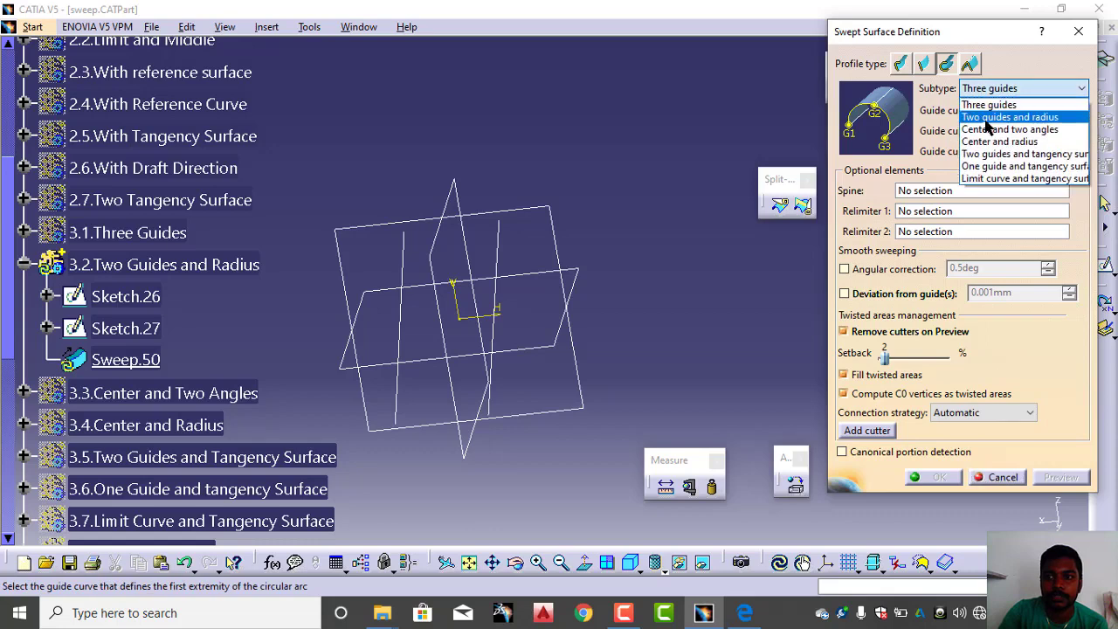
pyautogui.click(987, 117)
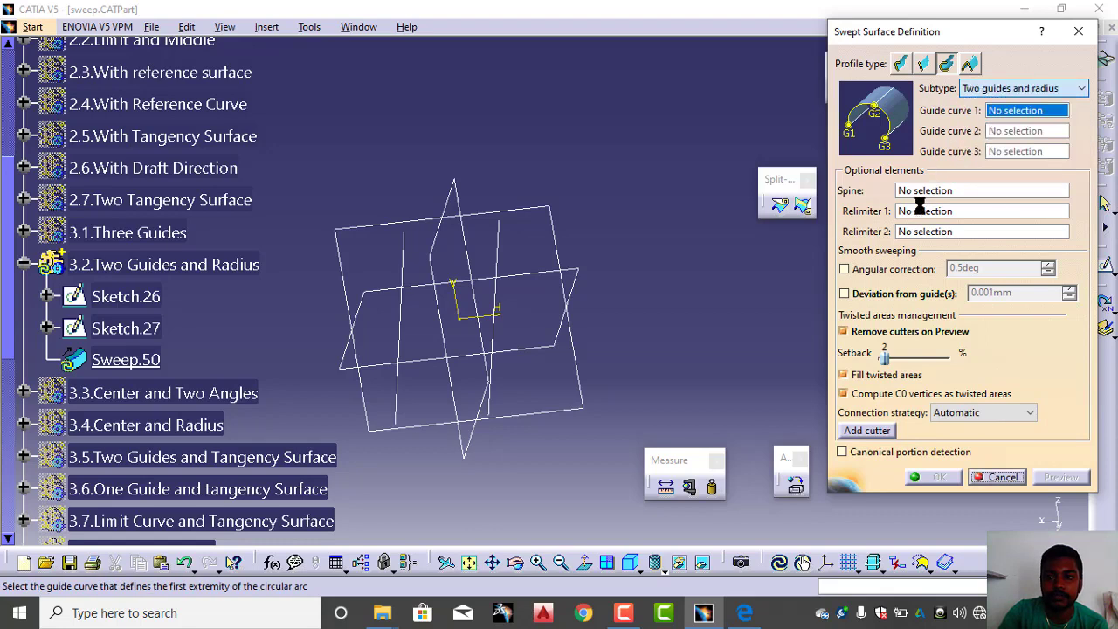
pyautogui.click(492, 252)
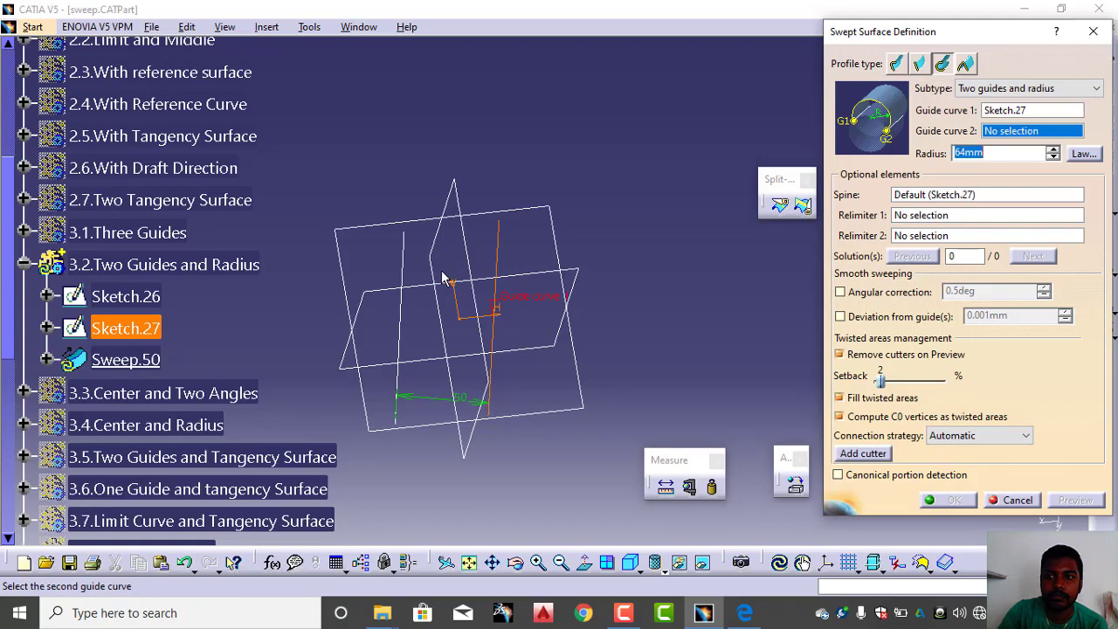
pyautogui.click(405, 278)
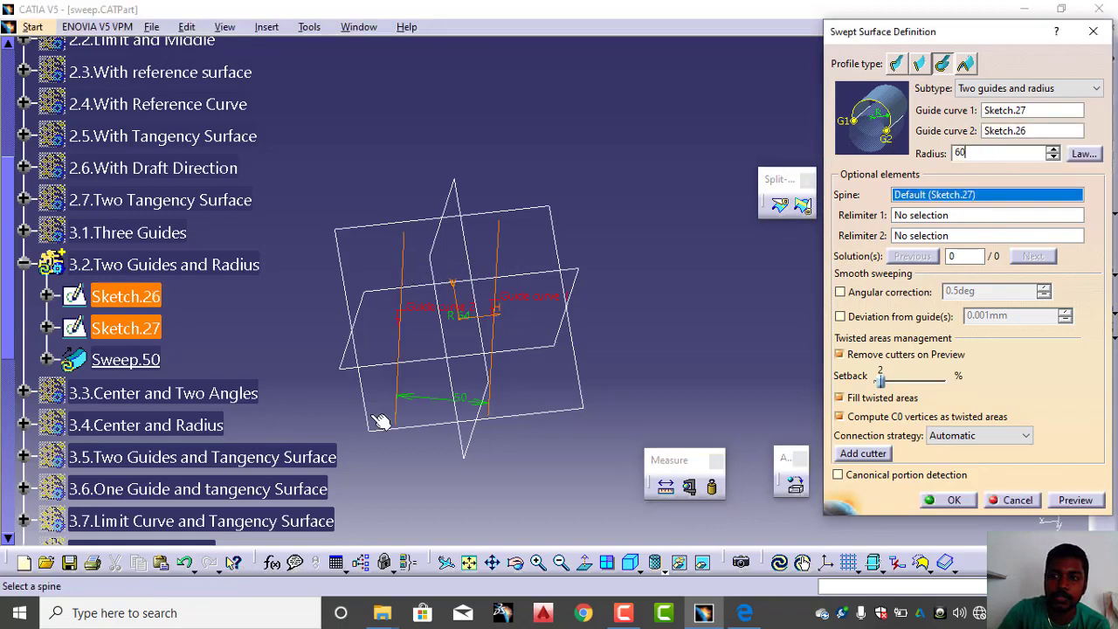
pyautogui.press('Return')
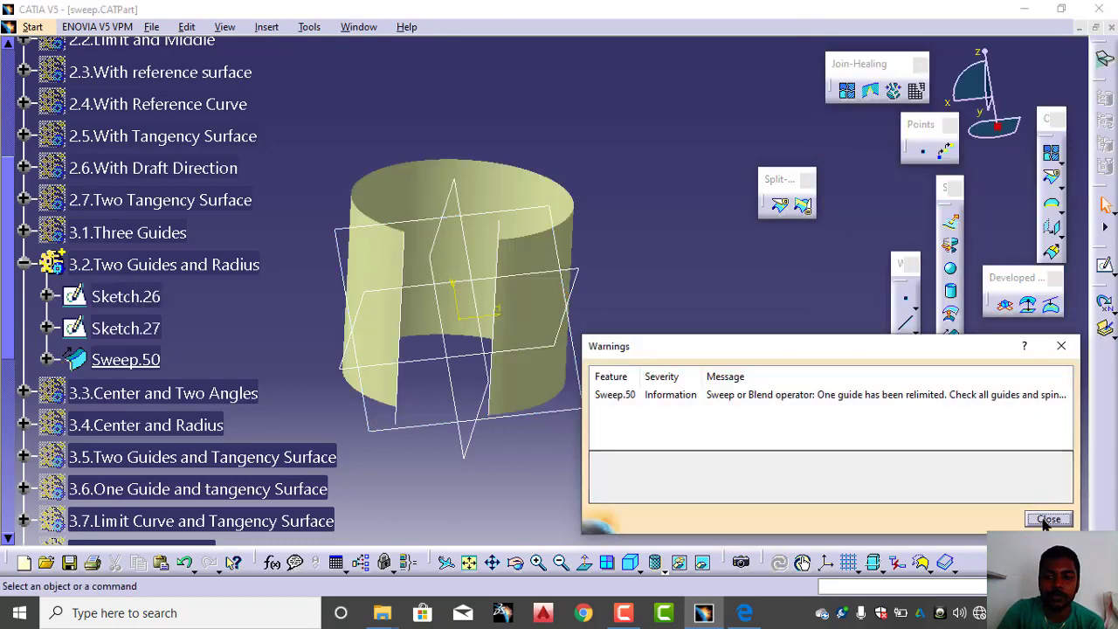
pyautogui.click(1049, 519)
pyautogui.moveTo(663, 272)
pyautogui.mouseDown(button='middle')
pyautogui.moveTo(567, 322)
pyautogui.moveTo(489, 220)
pyautogui.mouseUp(button='middle')
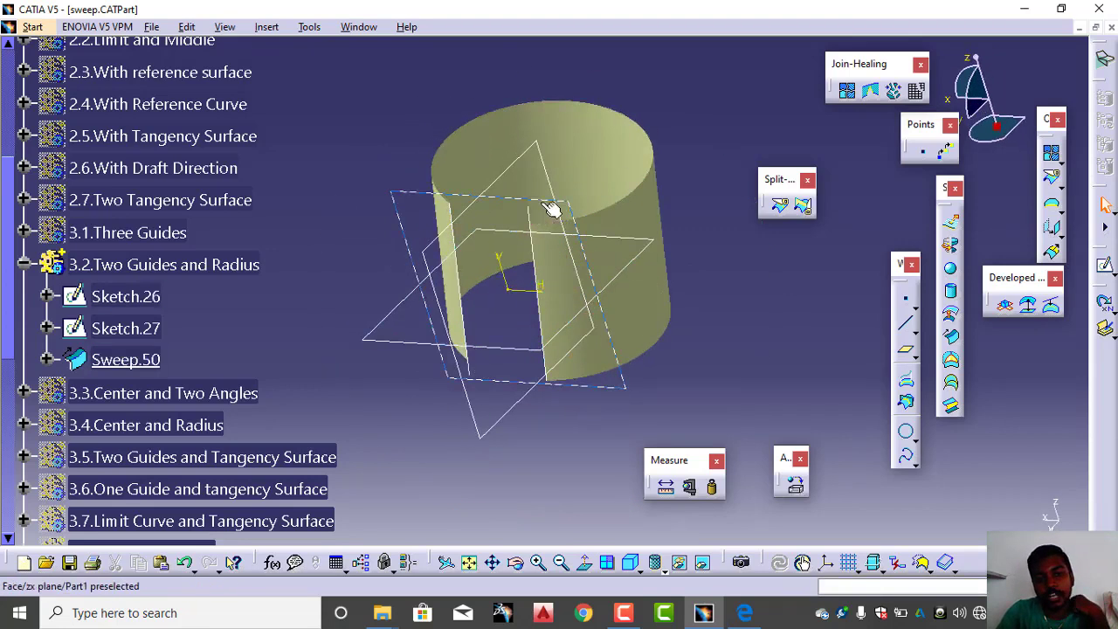
# Hide and collapse the 3.2.Two Guides and Radius set, and make 3.3.Center and Two Angles the work object
pyautogui.rightClick(135, 264)
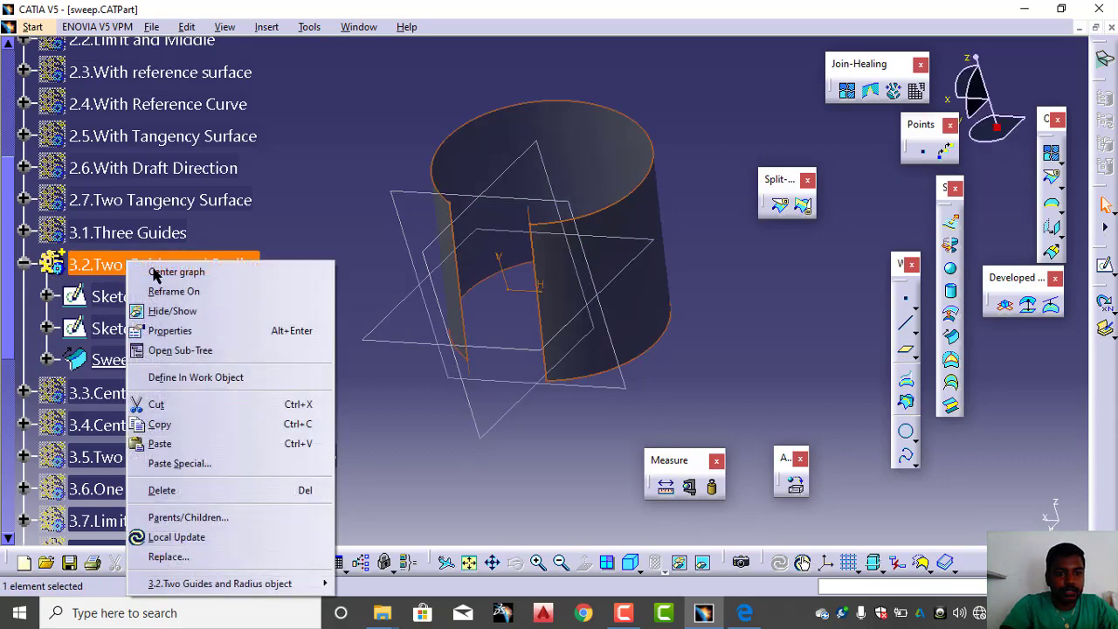
pyautogui.click(175, 311)
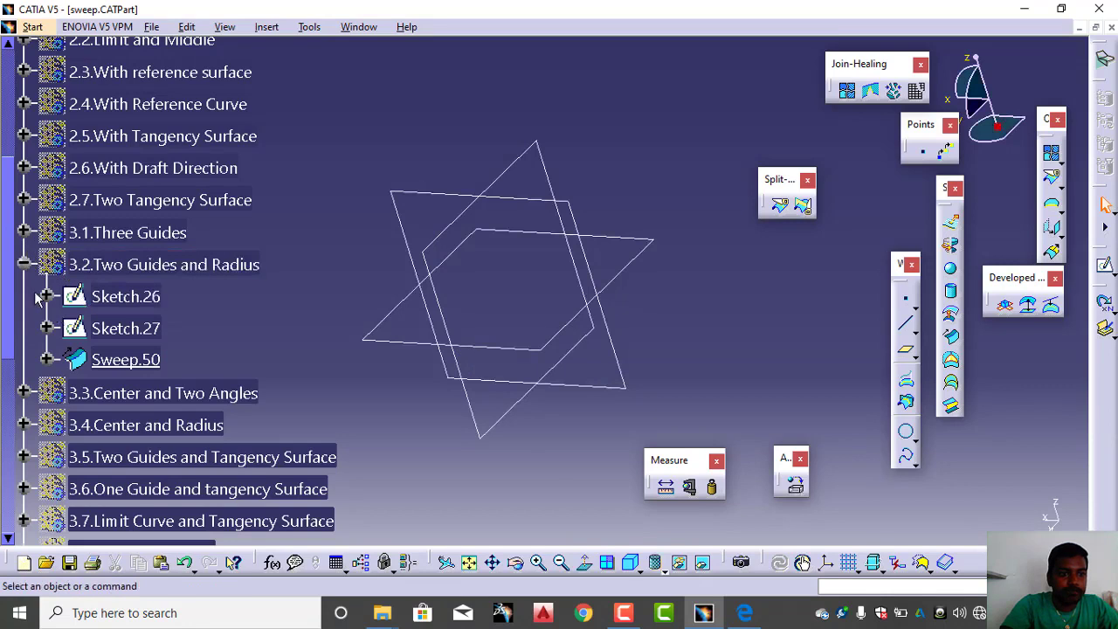
pyautogui.click(24, 264)
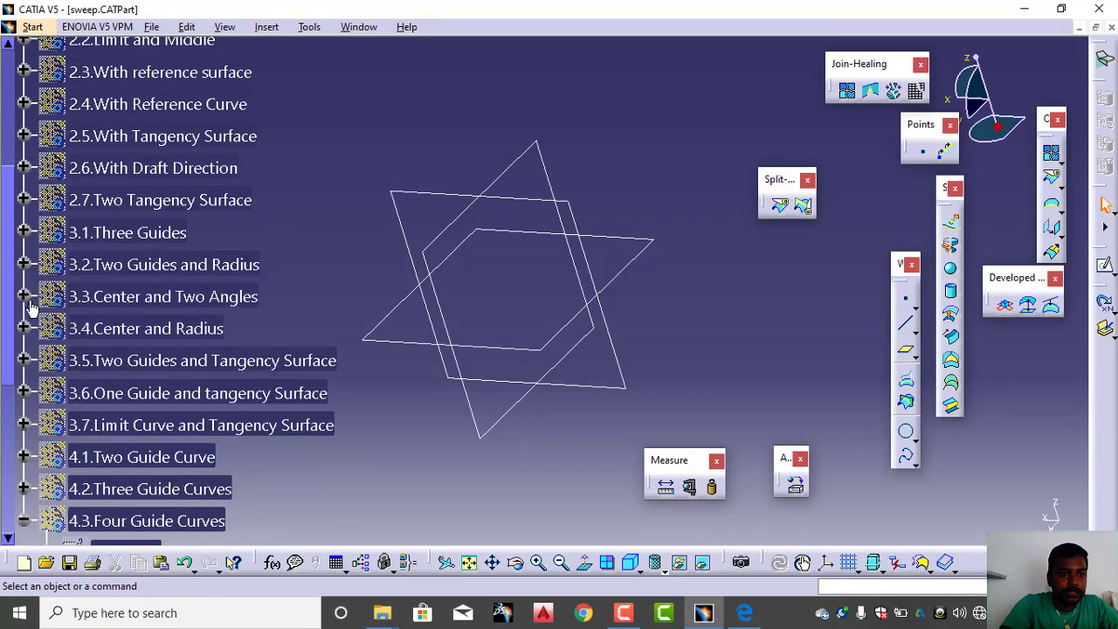
pyautogui.rightClick(88, 297)
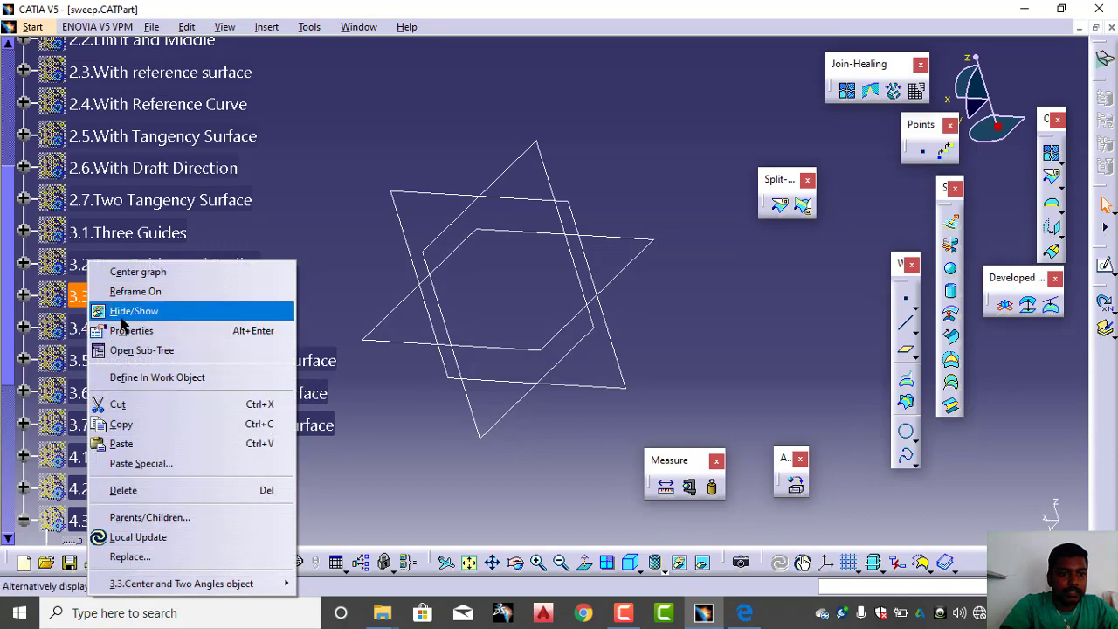
pyautogui.click(139, 377)
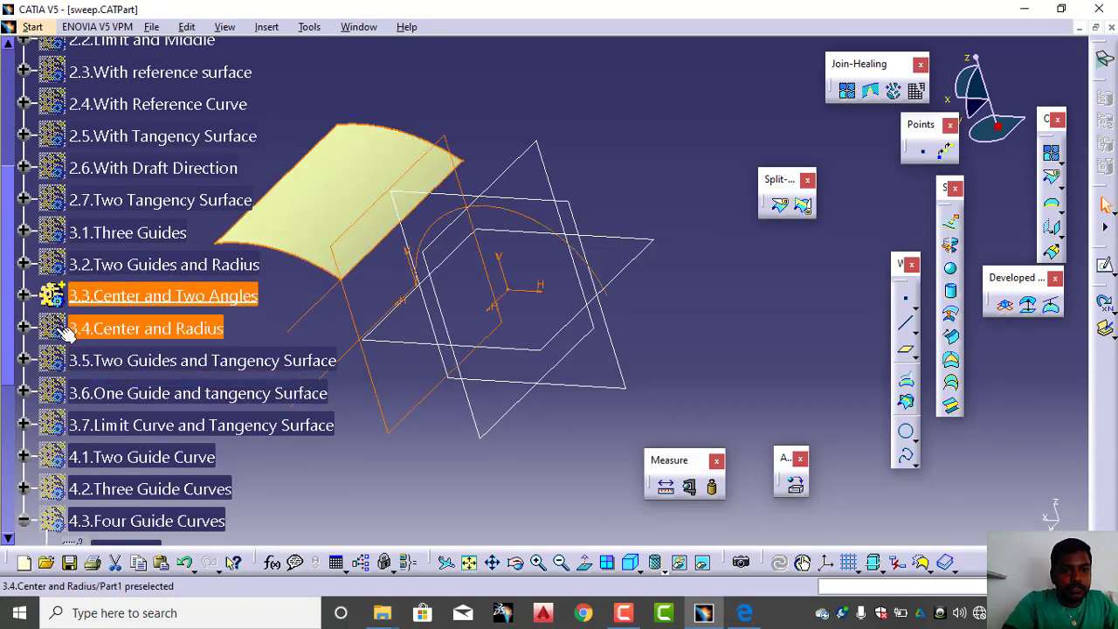
# Expand the 3.3.Center and Two Angles set and delete its existing Sweep.32, keeping the sketches and Plane.8
pyautogui.click(24, 296)
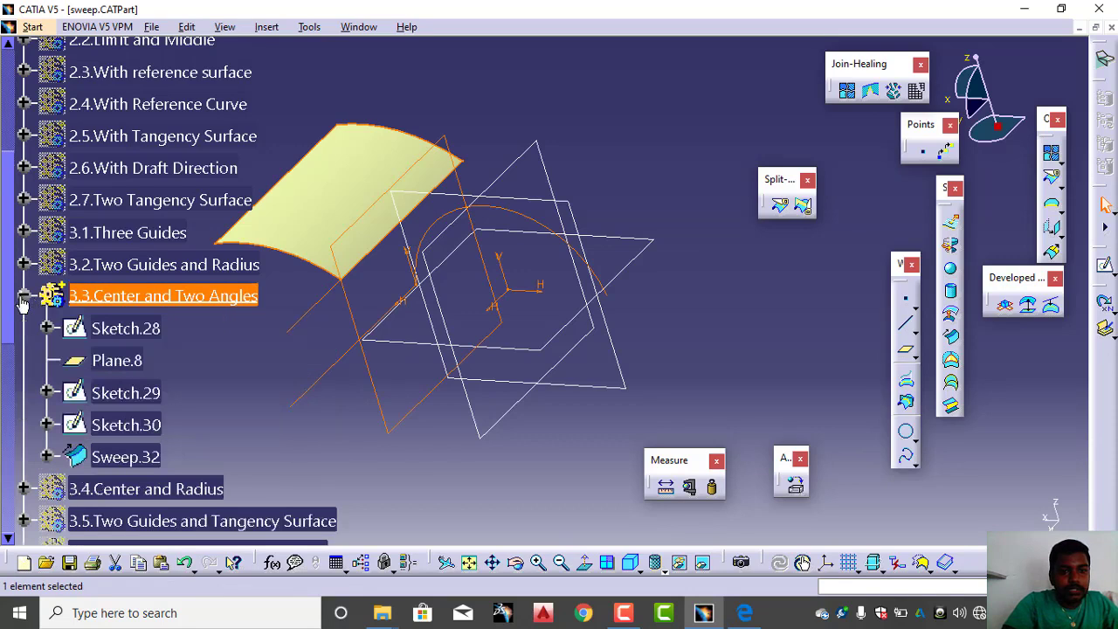
pyautogui.rightClick(119, 456)
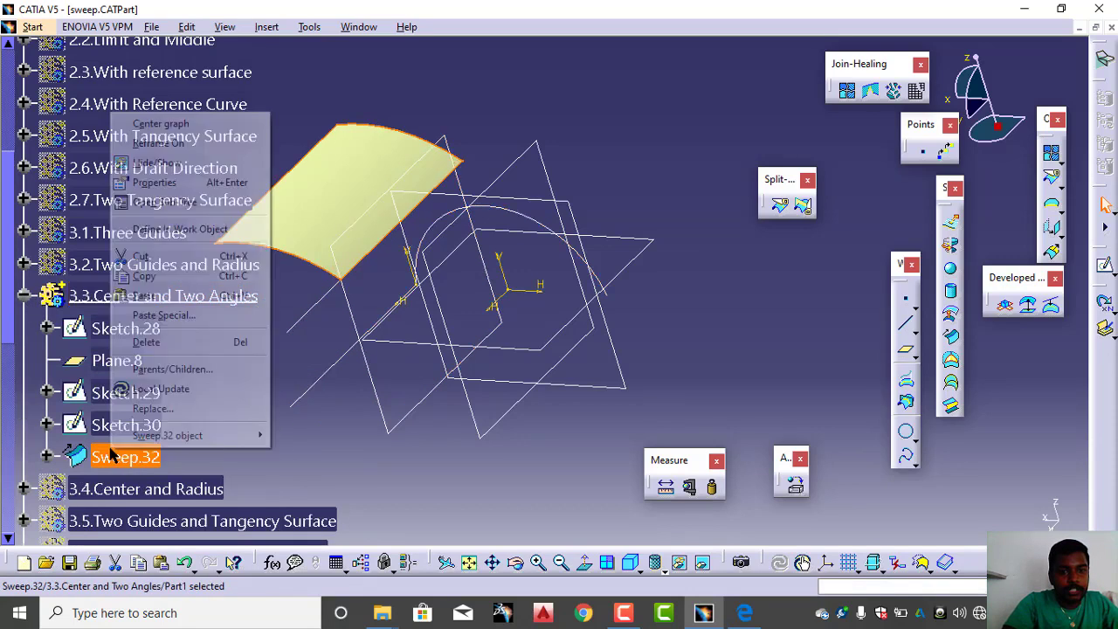
pyautogui.click(147, 342)
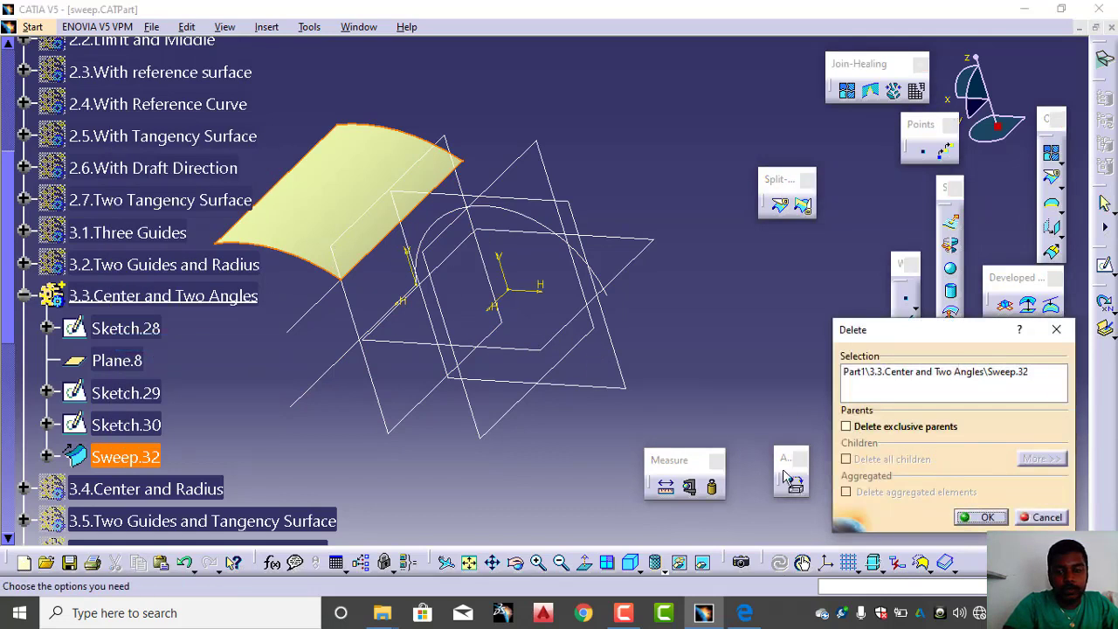
pyautogui.click(981, 517)
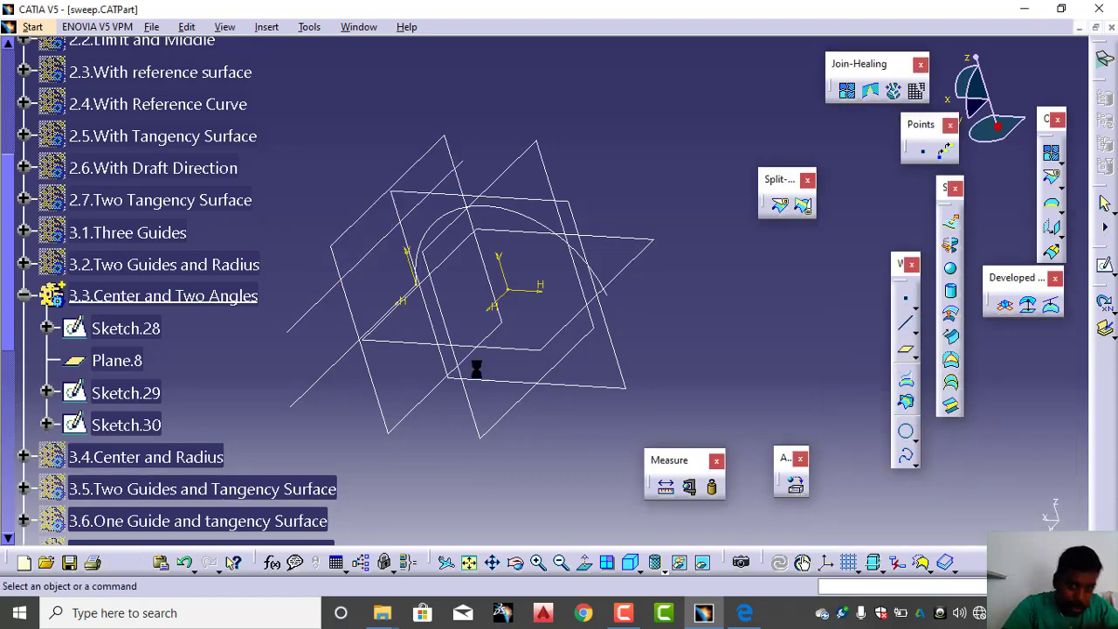
# Start a circle-profile swept surface with the center and two angles subtype
pyautogui.moveTo(511, 262); pyautogui.dragTo(445, 258, button='middle')
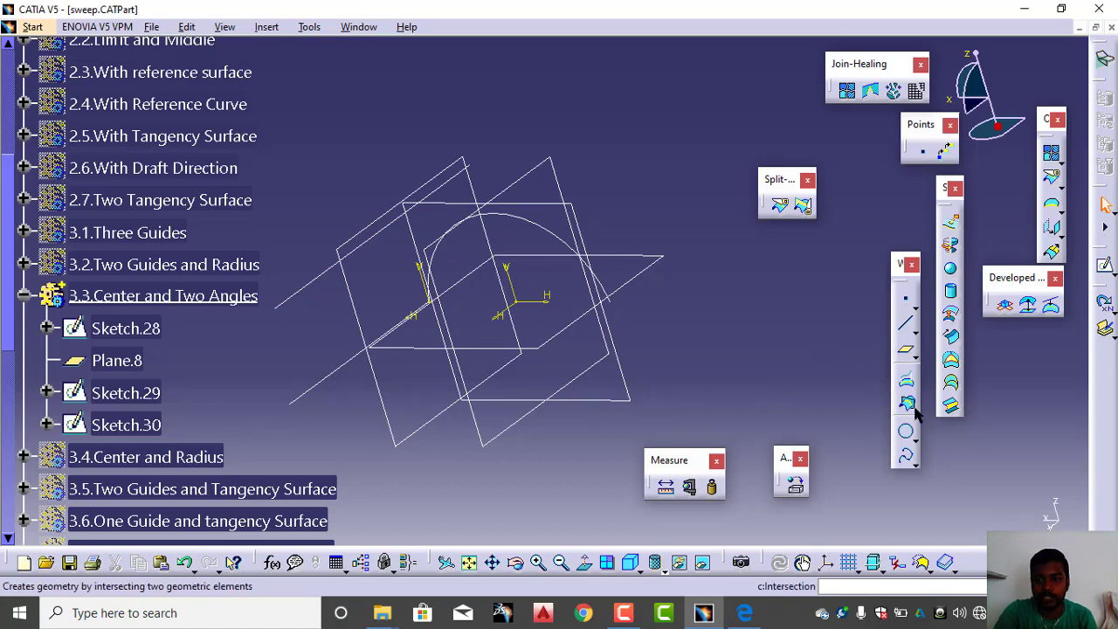
pyautogui.click(955, 339)
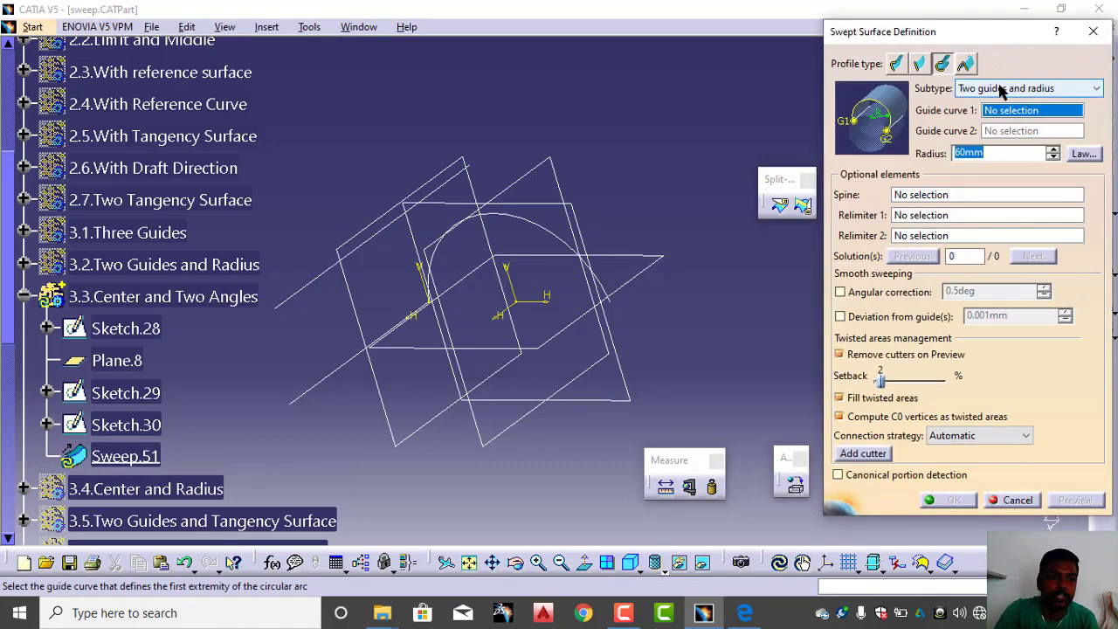
pyautogui.click(1001, 91)
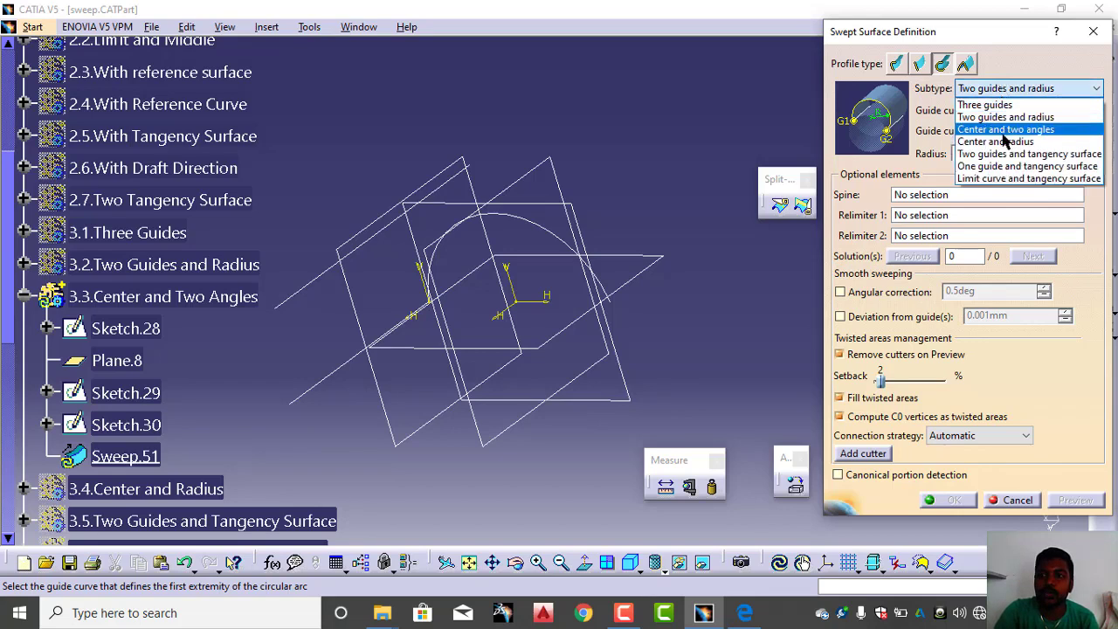
pyautogui.click(1002, 133)
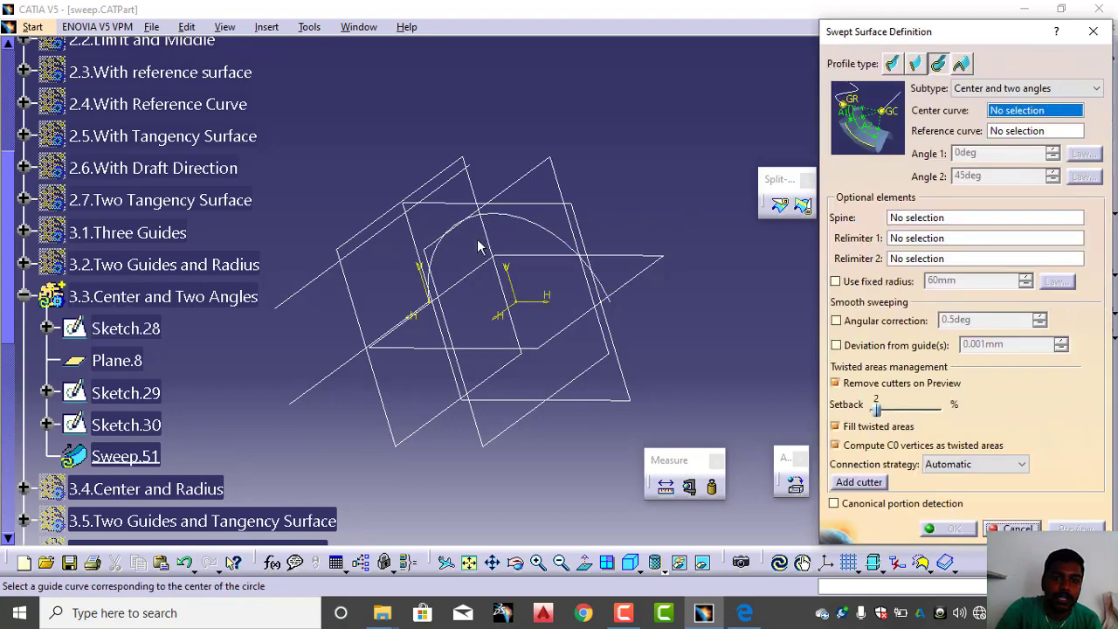
pyautogui.moveTo(390, 258); pyautogui.dragTo(568, 298, button='middle')
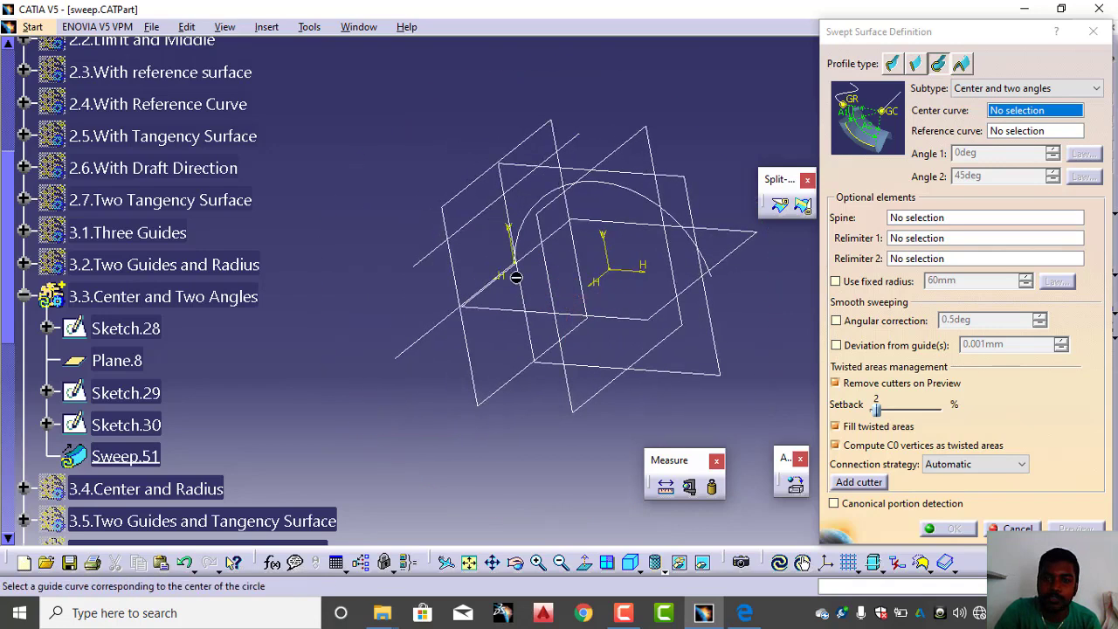
# Try to build the sweep with Sketch.30 as the center curve and the arc Sketch.28 as the reference curve
pyautogui.click(428, 329)
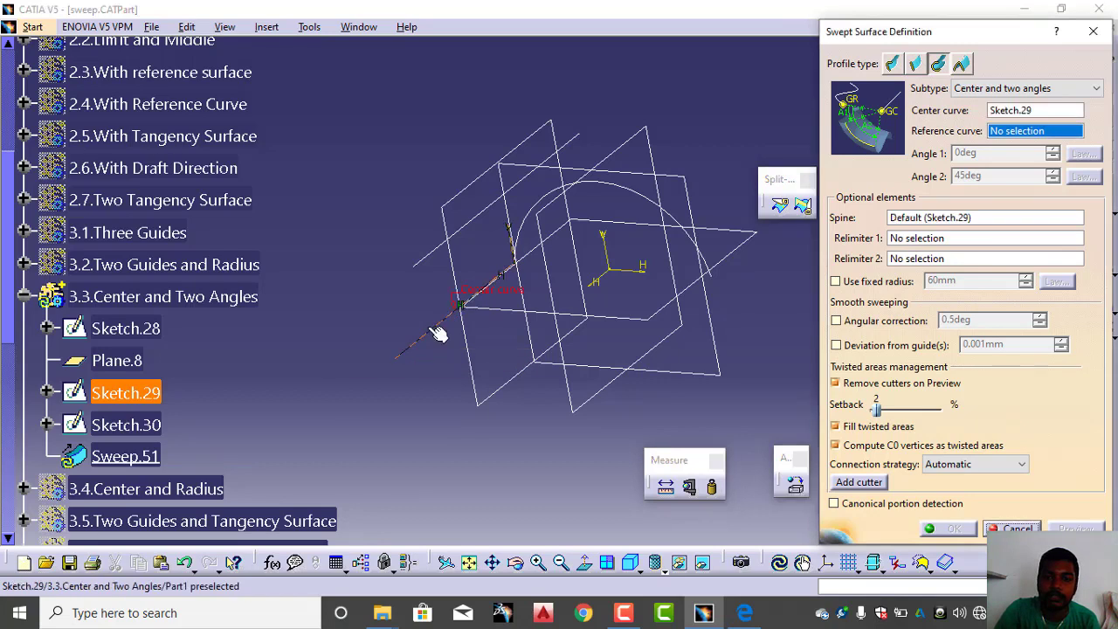
pyautogui.click(1032, 111)
pyautogui.click(480, 220)
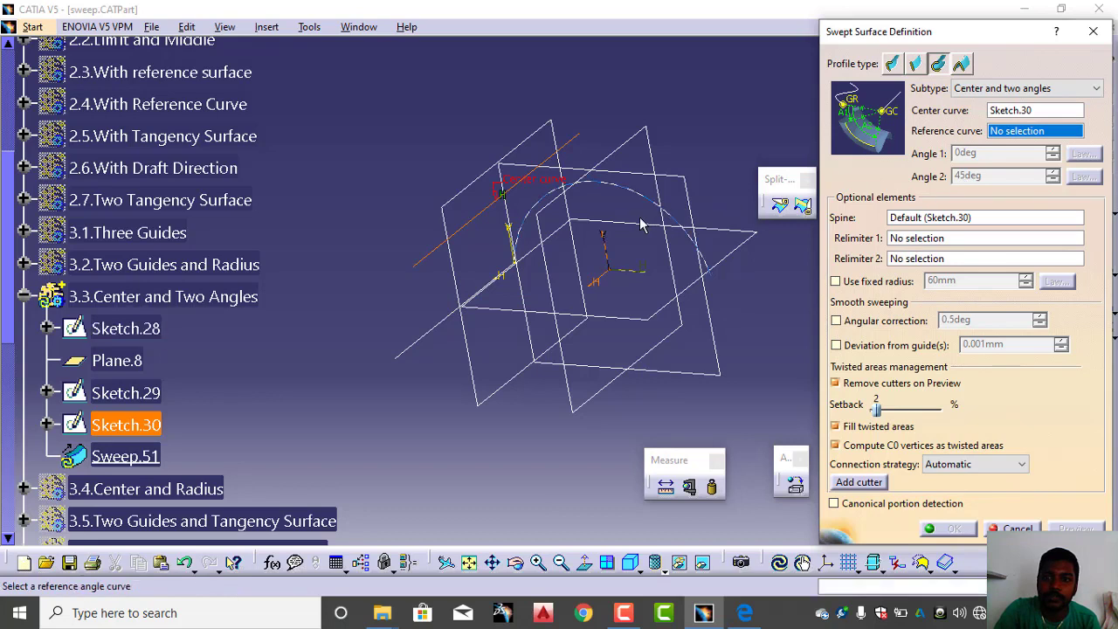
pyautogui.click(668, 215)
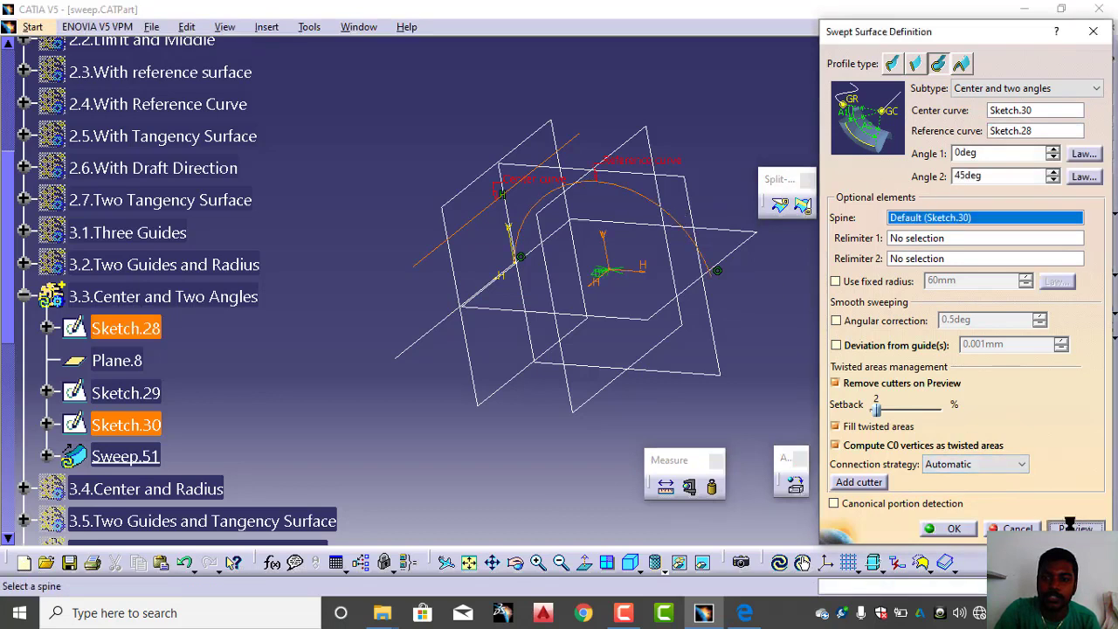
pyautogui.click(947, 528)
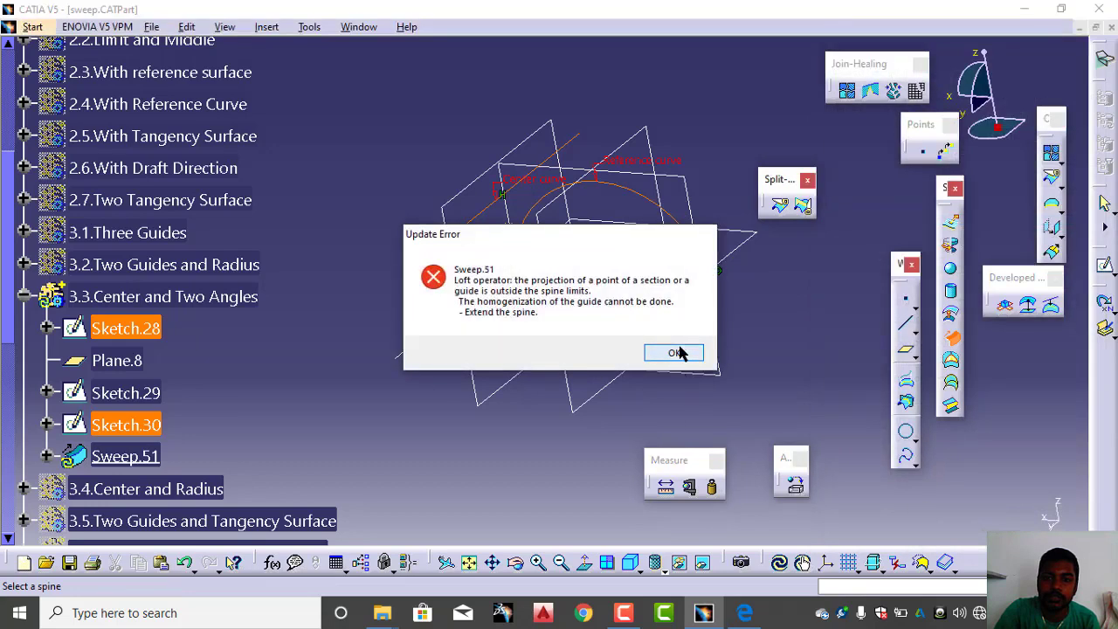
pyautogui.click(674, 353)
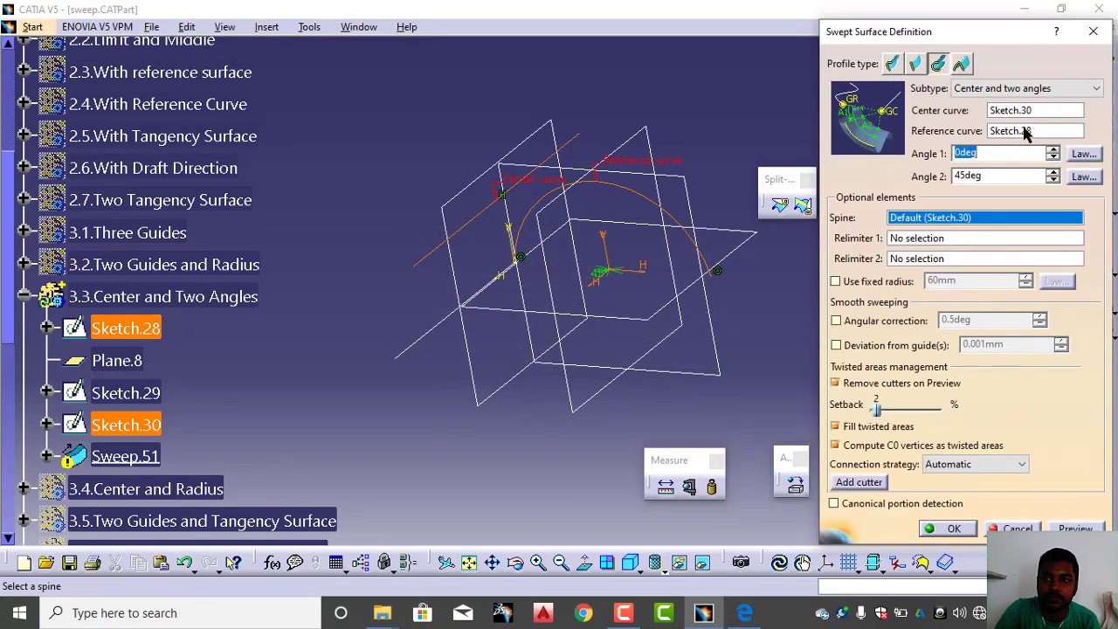
# Set Sketch.29 as the center curve and Sketch.30 as the reference curve, and create the sweep with angles of 0 and 45 degrees
pyautogui.click(1027, 111)
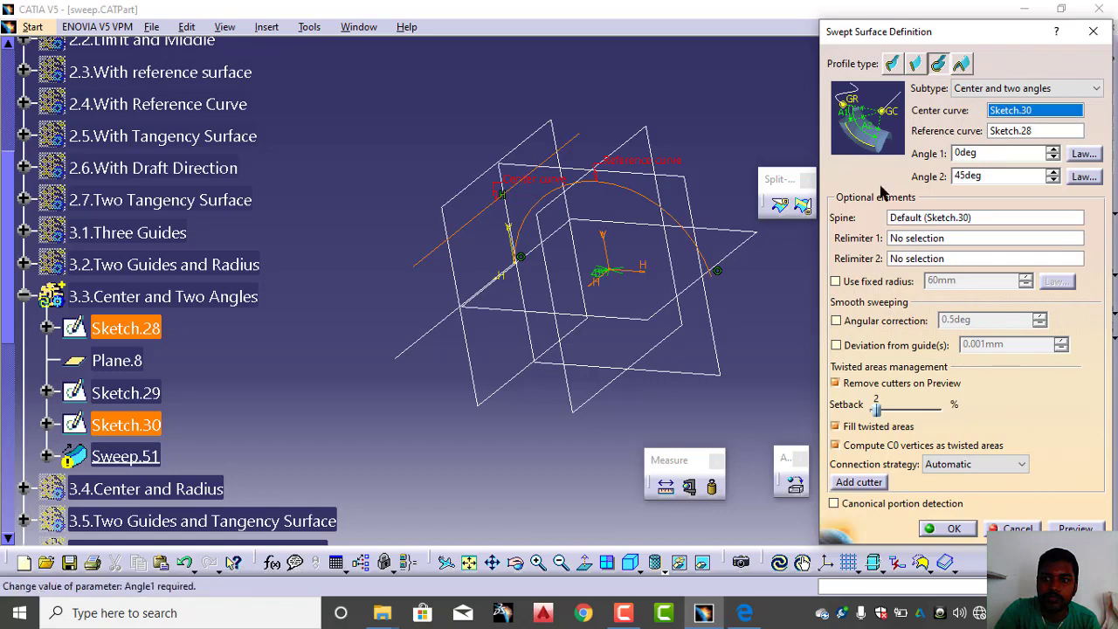
pyautogui.click(487, 292)
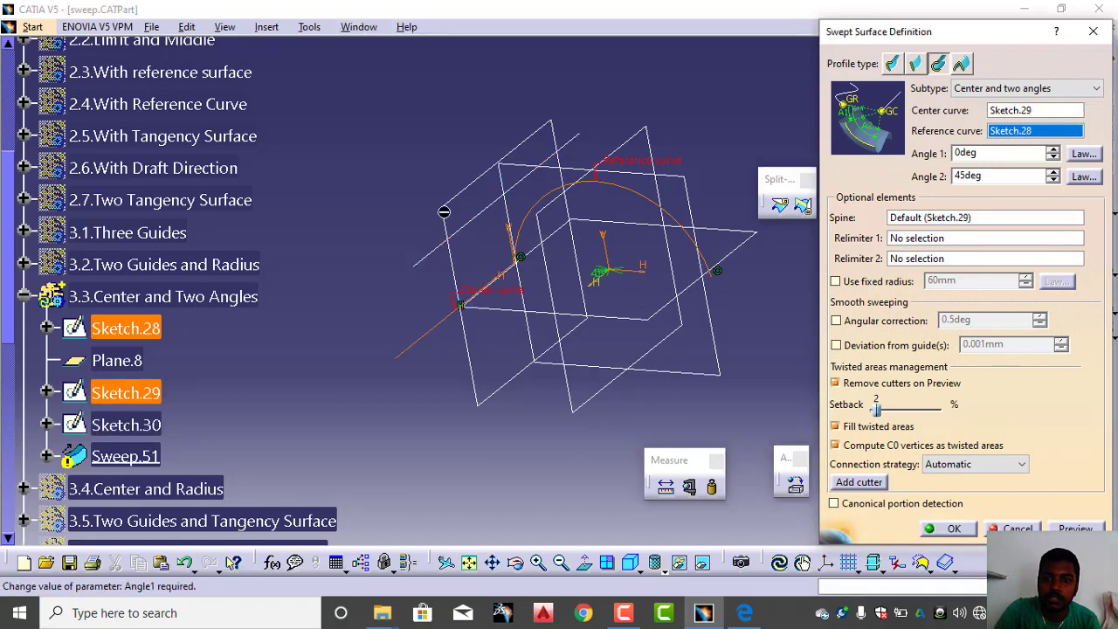
pyautogui.click(506, 194)
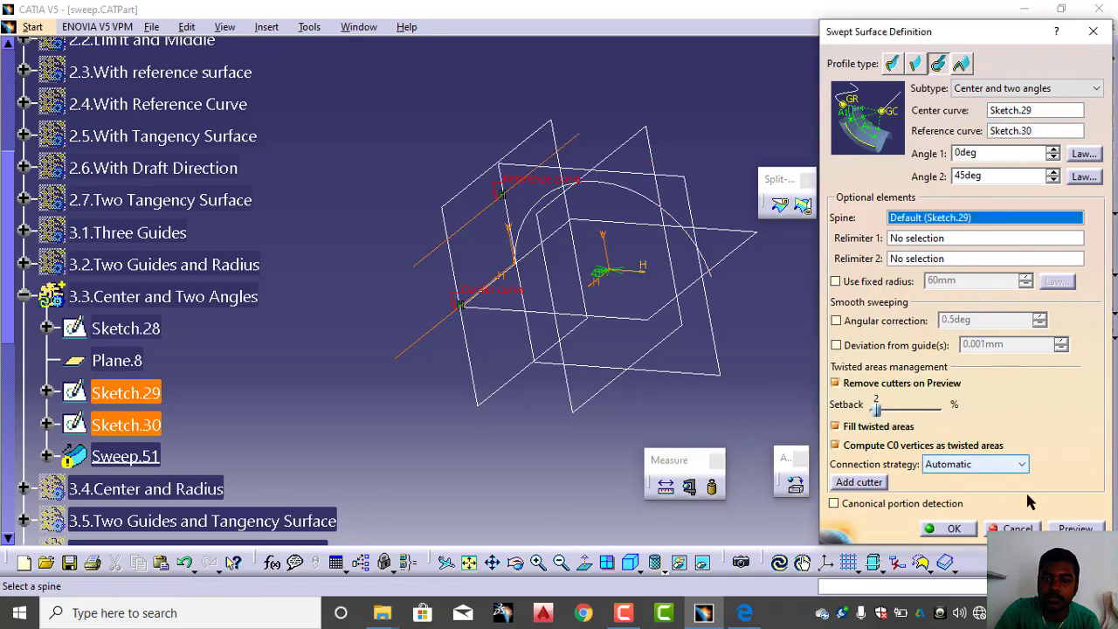
pyautogui.click(1064, 527)
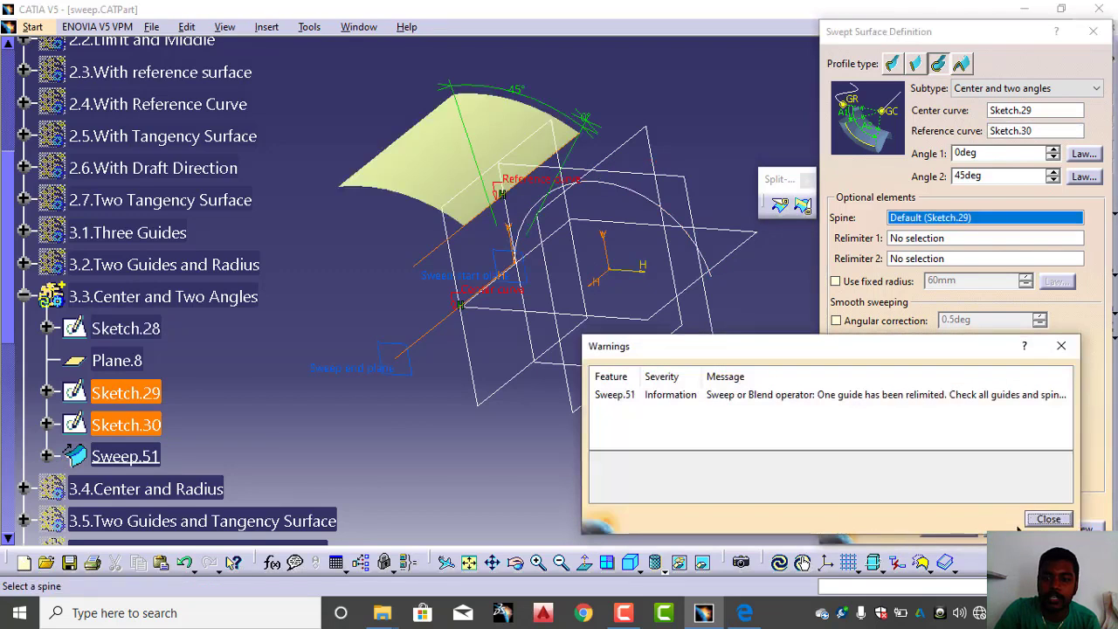
pyautogui.click(1047, 519)
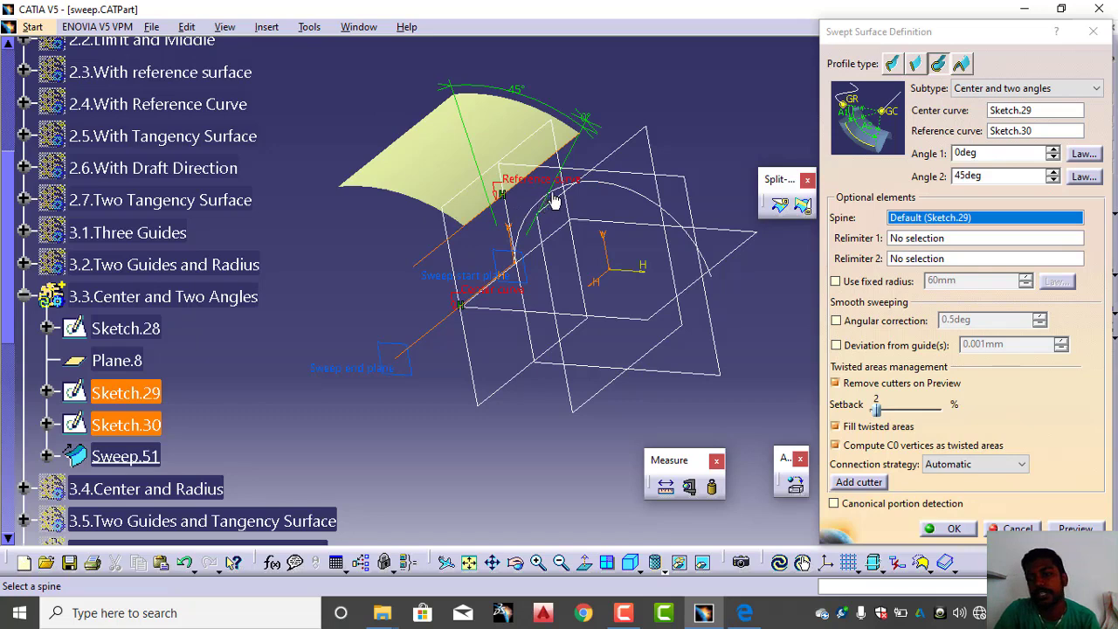
pyautogui.click(948, 529)
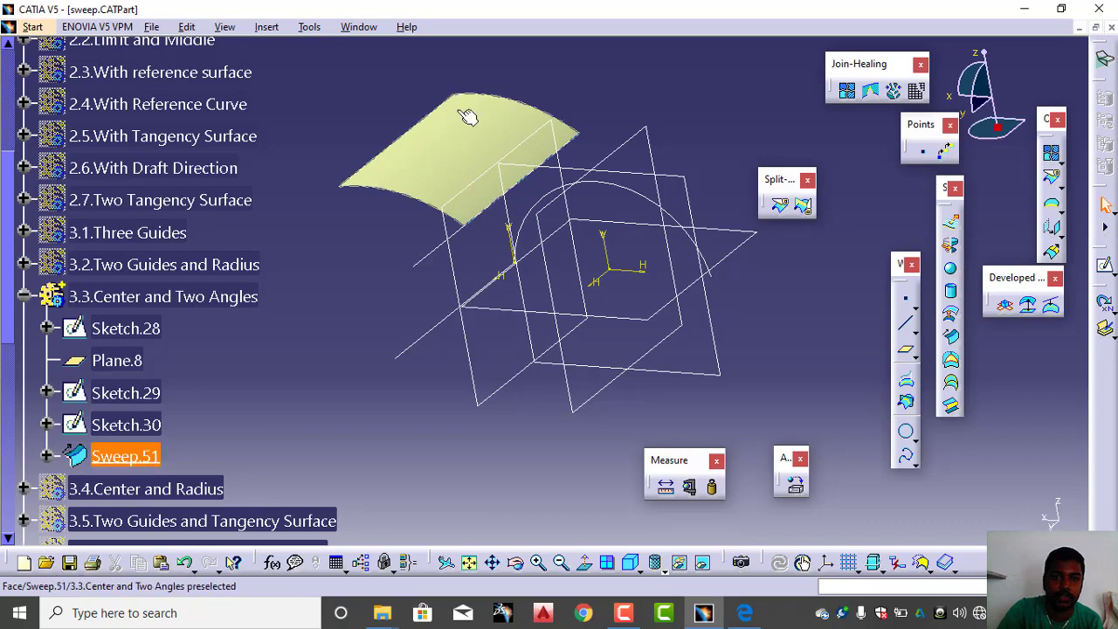
# Hide the 3.3.Center and Two Angles set and collapse it in the specification tree
pyautogui.rightClick(175, 299)
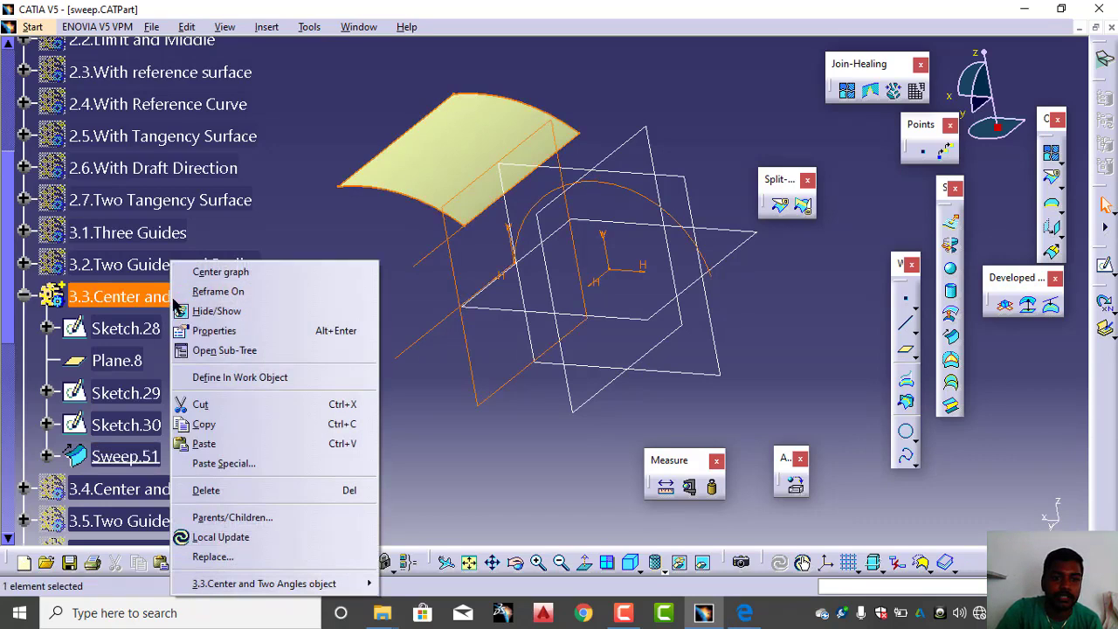
pyautogui.click(216, 311)
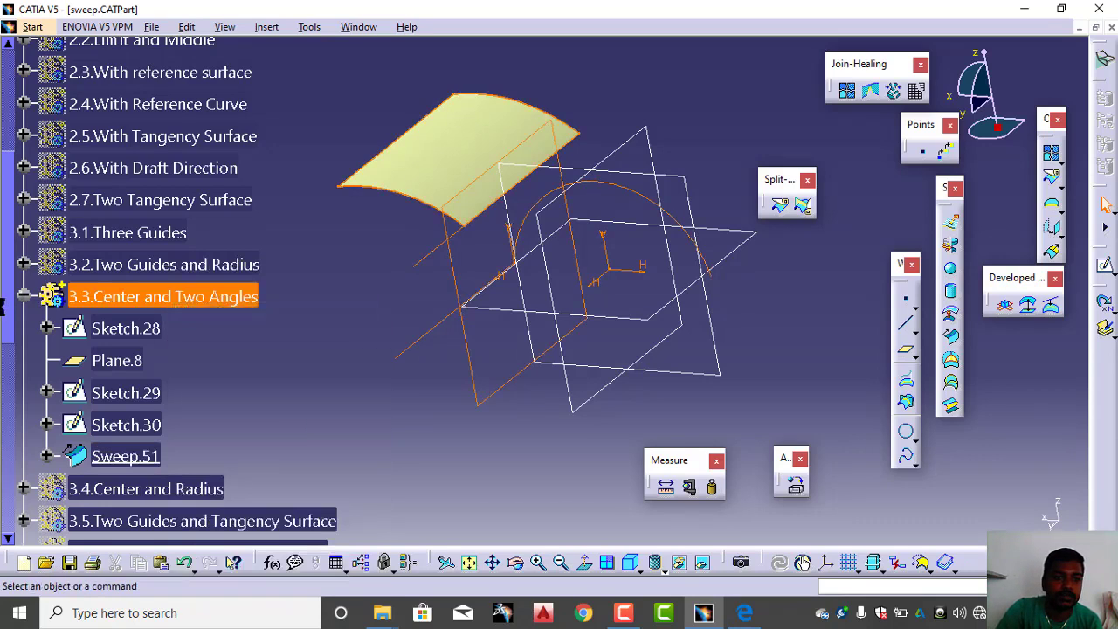
pyautogui.click(21, 298)
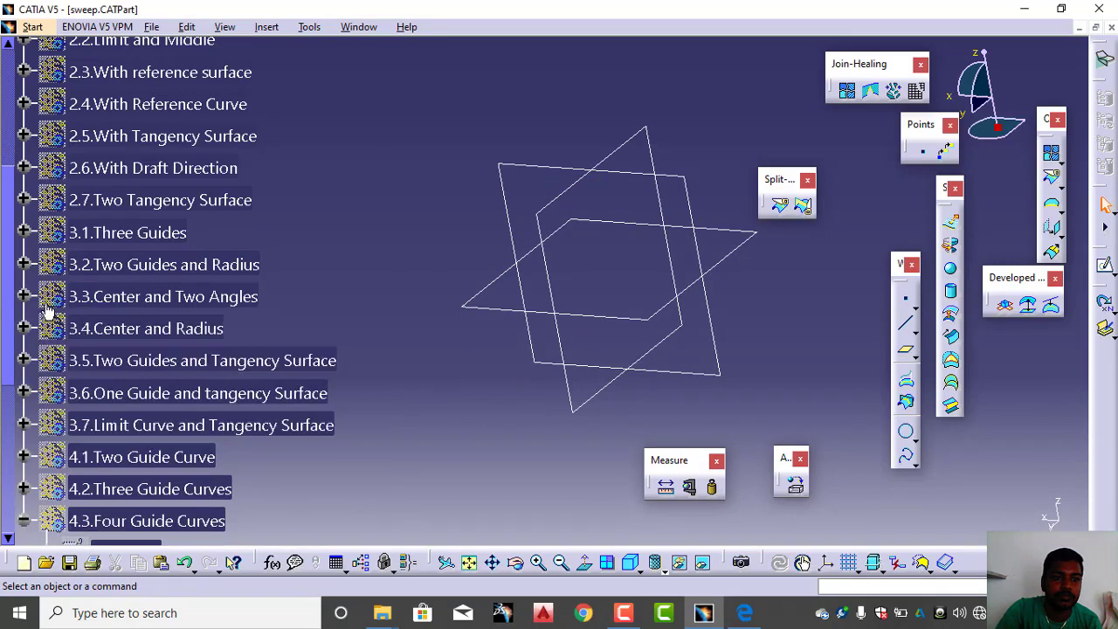
# Make the 3.4.Center and Radius set the in-work object and delete its existing Sweep.33
pyautogui.rightClick(112, 330)
pyautogui.click(157, 378)
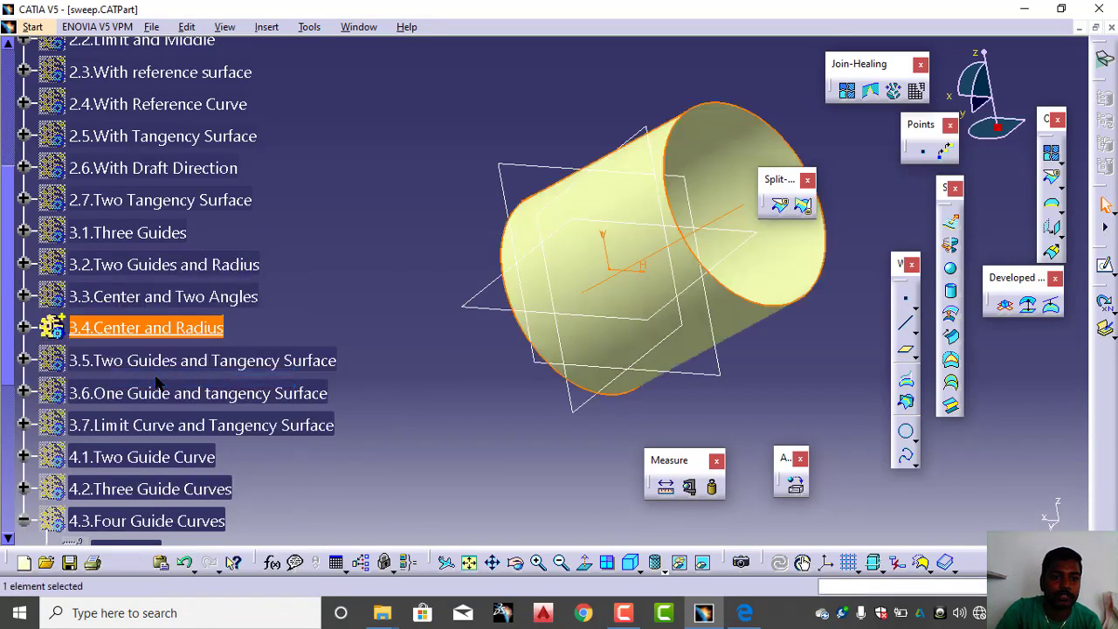
pyautogui.click(23, 327)
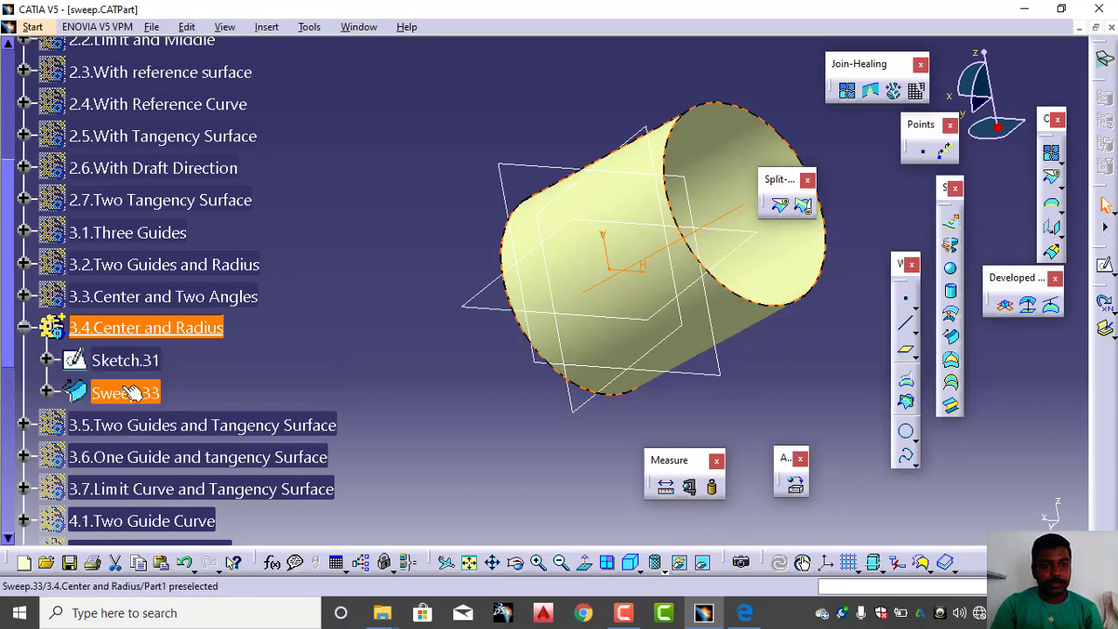
pyautogui.rightClick(125, 393)
pyautogui.click(170, 281)
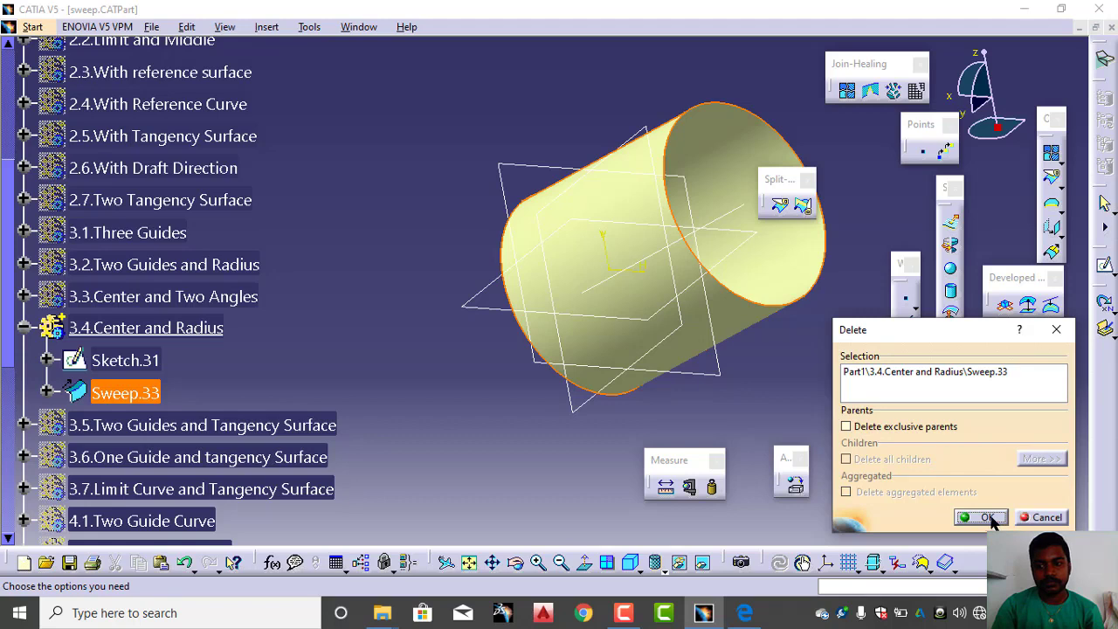
pyautogui.click(991, 517)
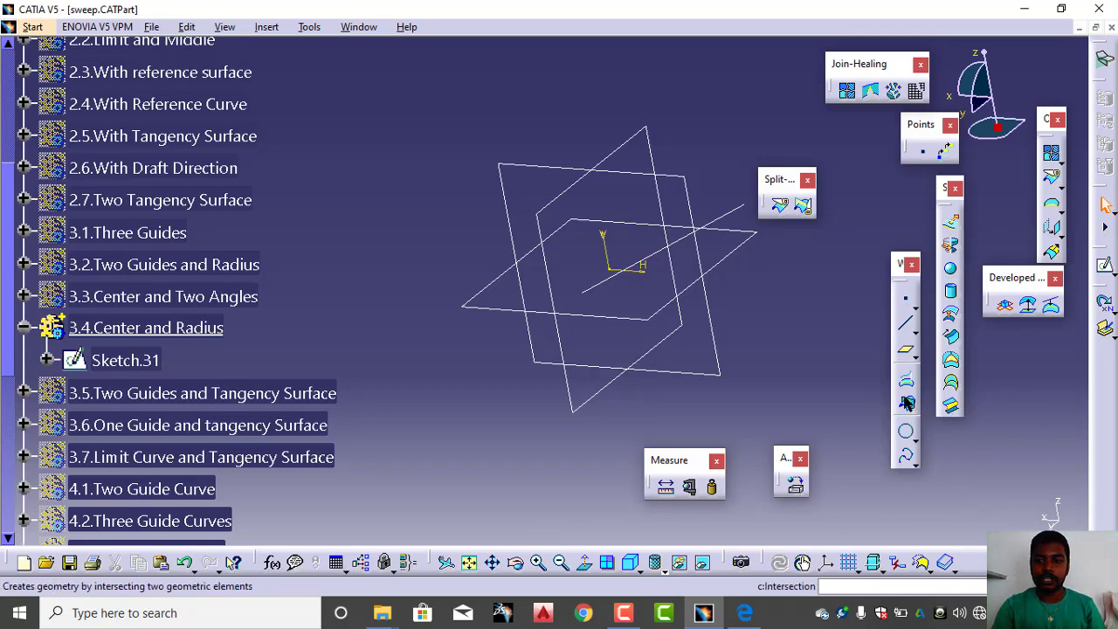
# Create a circle-profile swept surface with the Center and radius subtype, using Sketch.31 as the center curve and a 60 mm radius
pyautogui.click(950, 341)
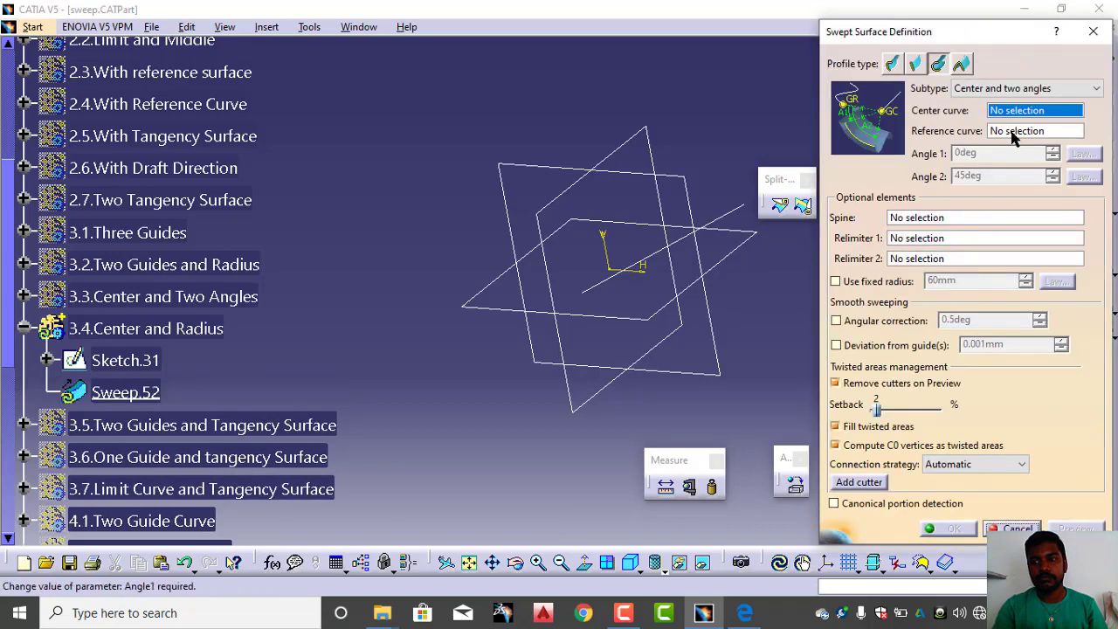
pyautogui.click(1011, 88)
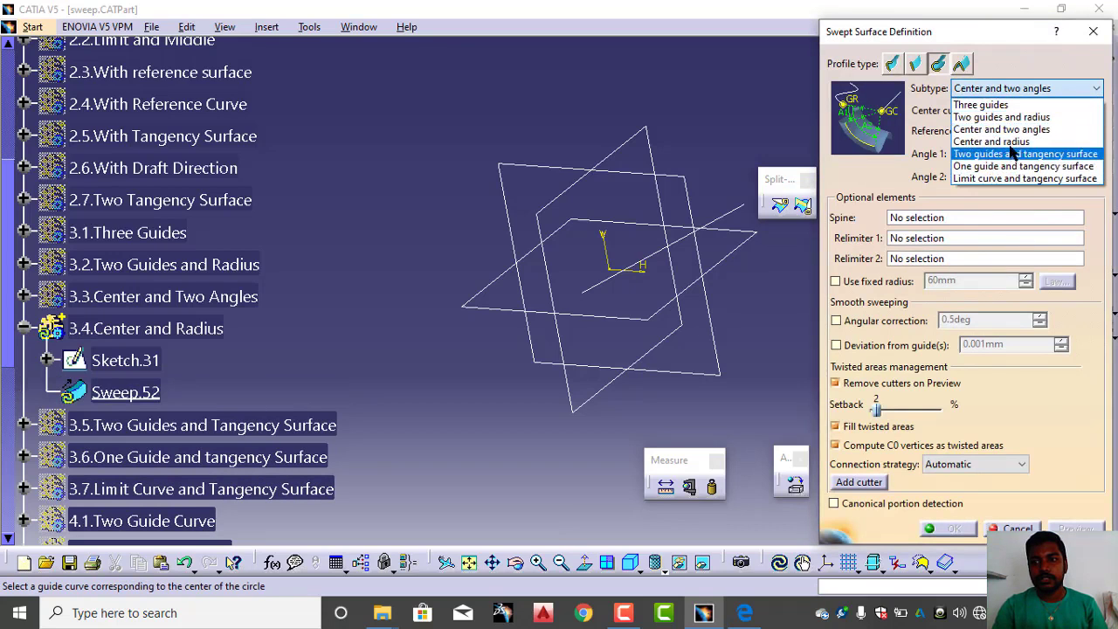
pyautogui.click(1002, 137)
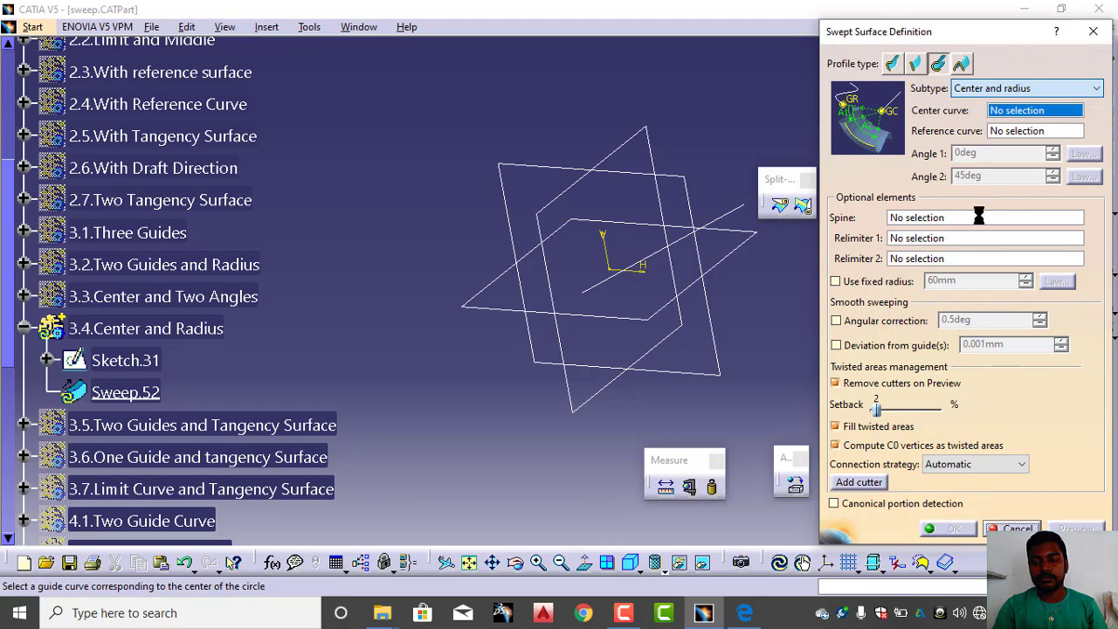
pyautogui.click(699, 241)
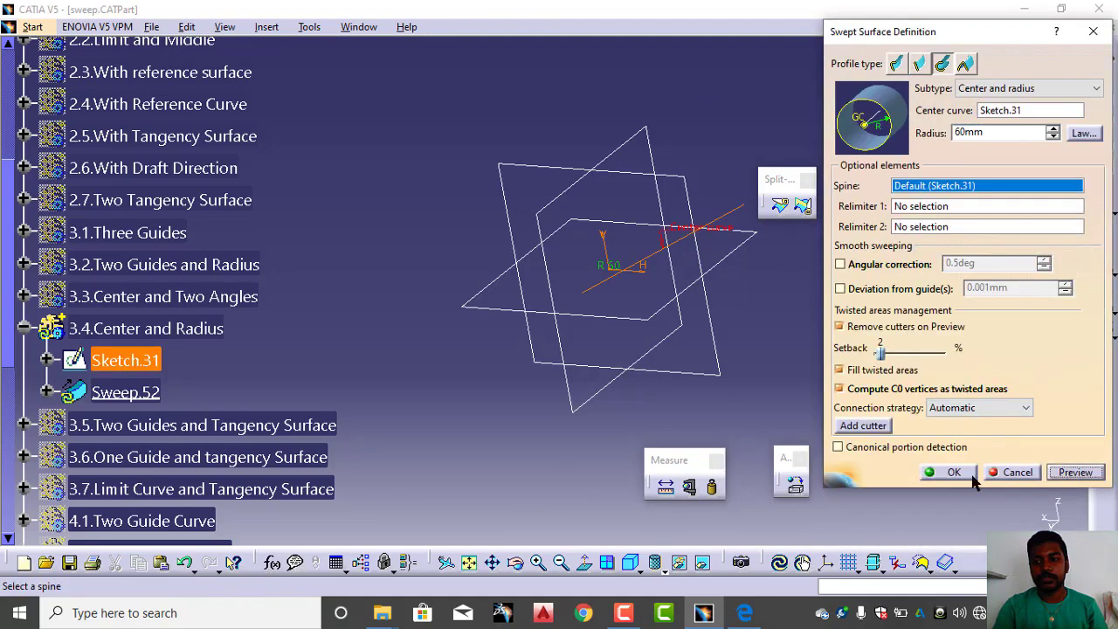
pyautogui.click(969, 475)
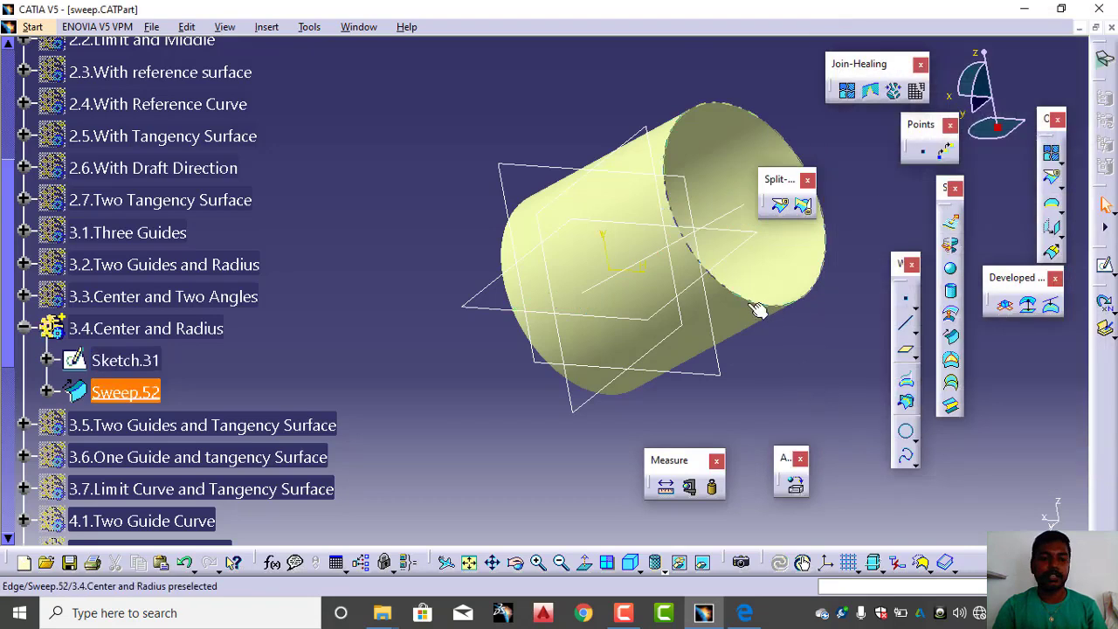
# Hide the 3.4.Center and Radius set and collapse it in the specification tree
pyautogui.click(189, 360)
pyautogui.rightClick(105, 330)
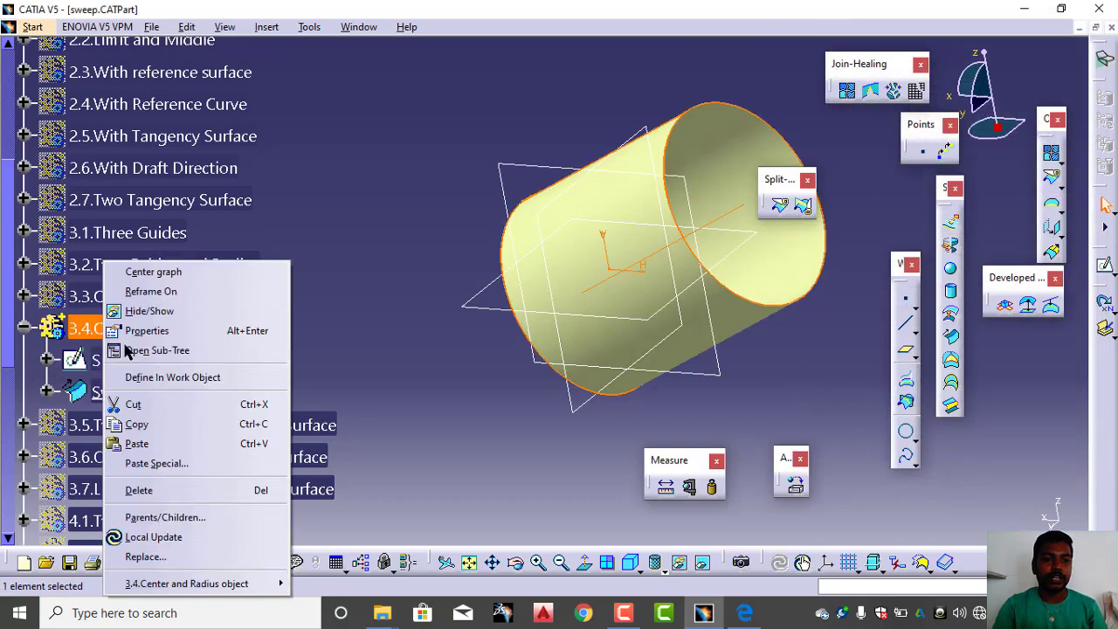
pyautogui.click(174, 312)
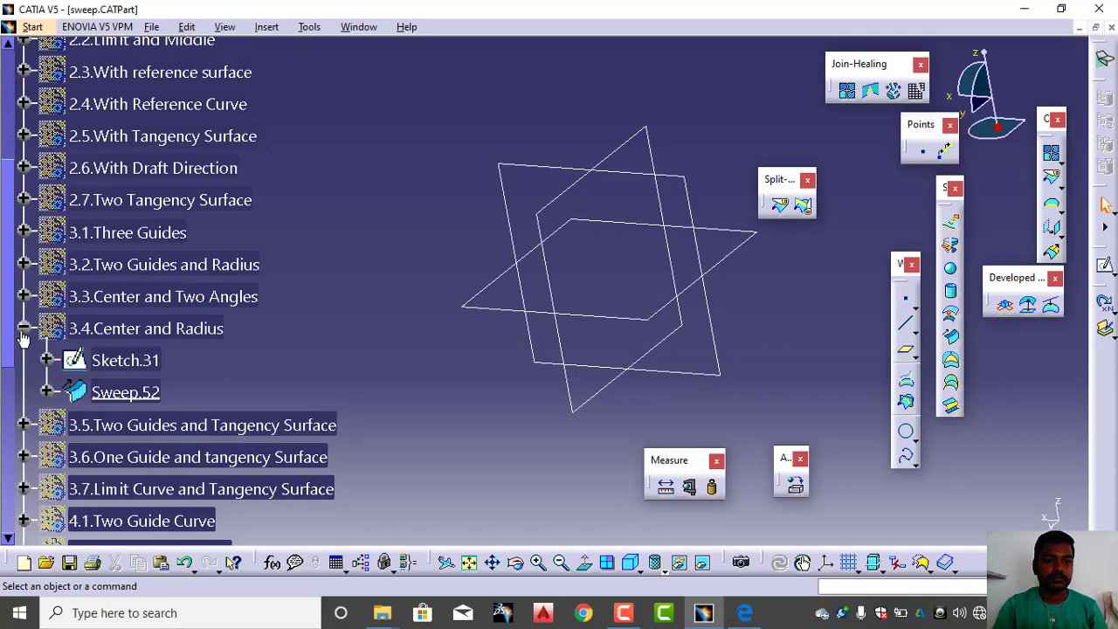
pyautogui.click(24, 329)
# Make the 3.5.Two Guides and Tangency Surface set the in-work object and delete its existing Sweep.34
pyautogui.rightClick(119, 361)
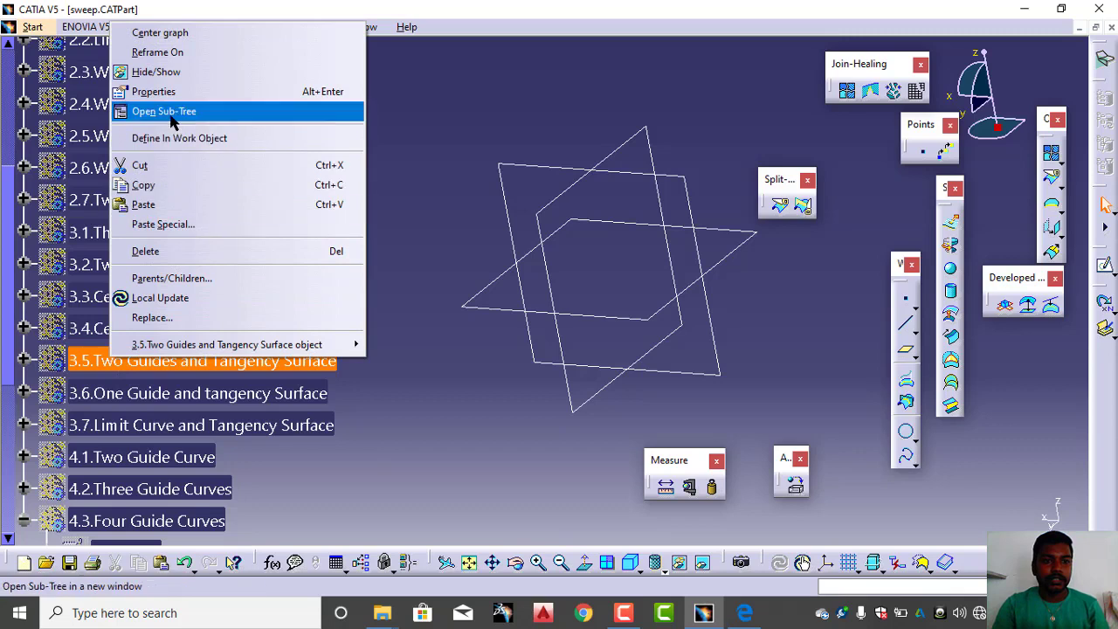
pyautogui.click(174, 138)
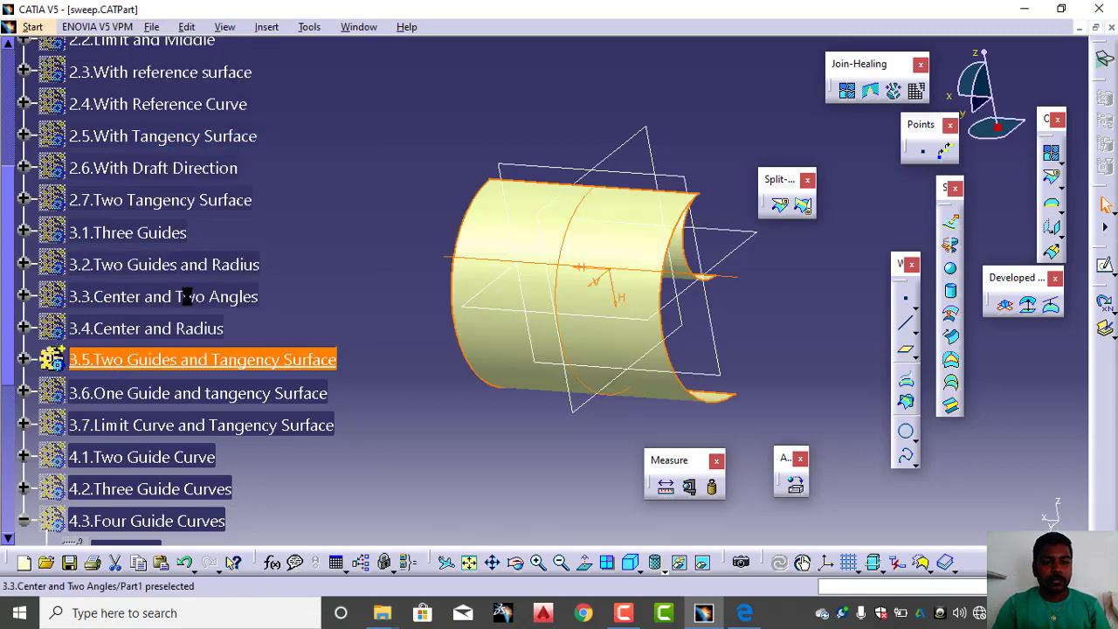
pyautogui.click(24, 359)
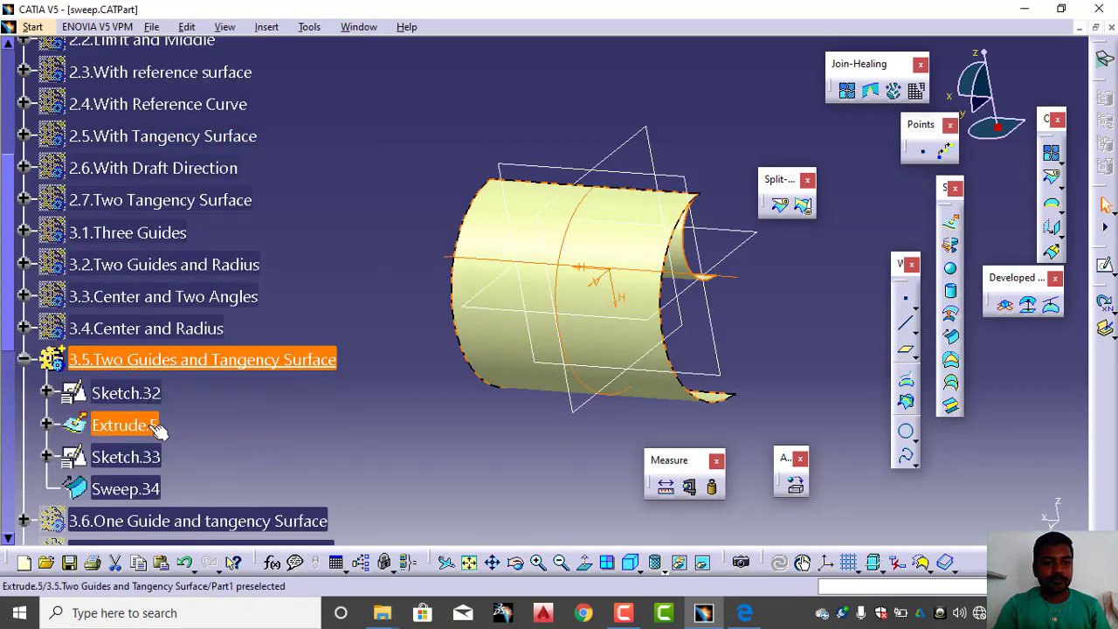
pyautogui.scroll(-1, 157, 428)
pyautogui.click(143, 434)
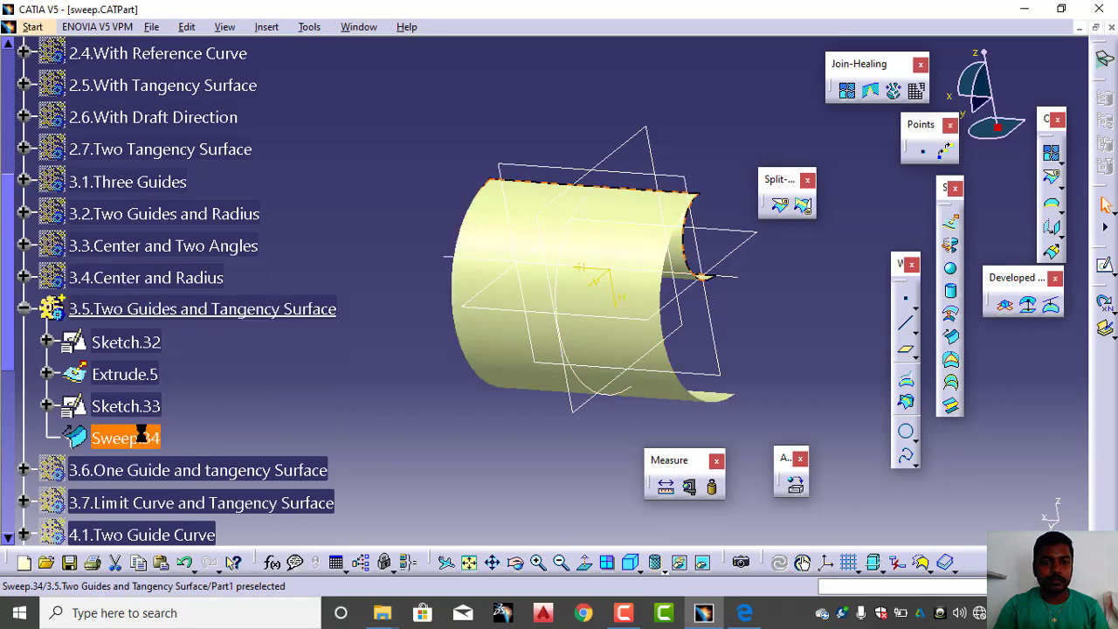
pyautogui.rightClick(142, 434)
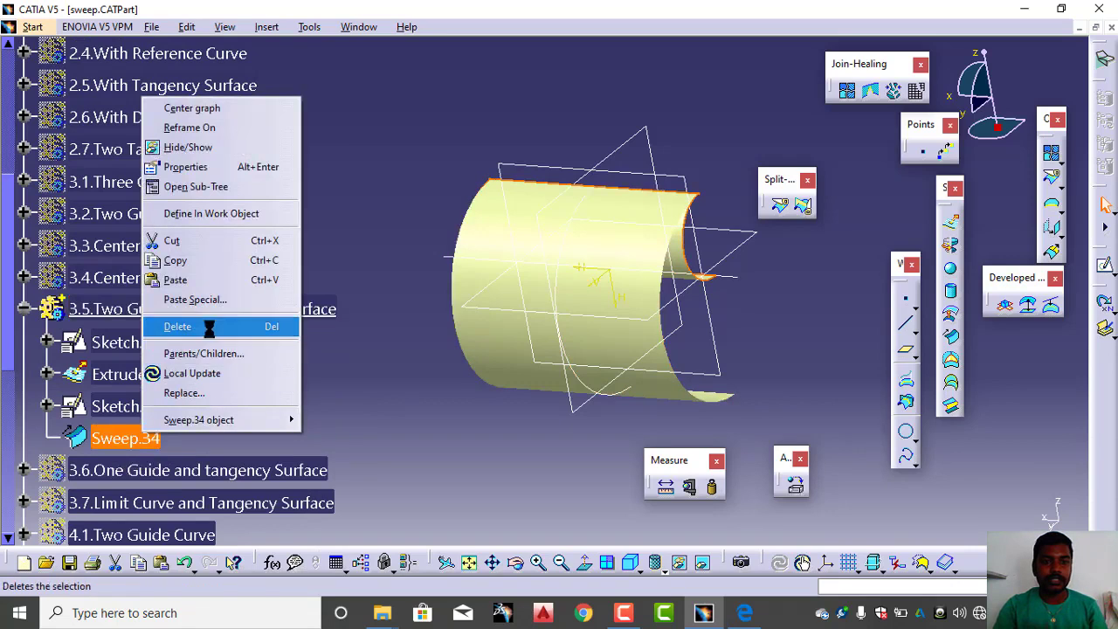
pyautogui.click(201, 324)
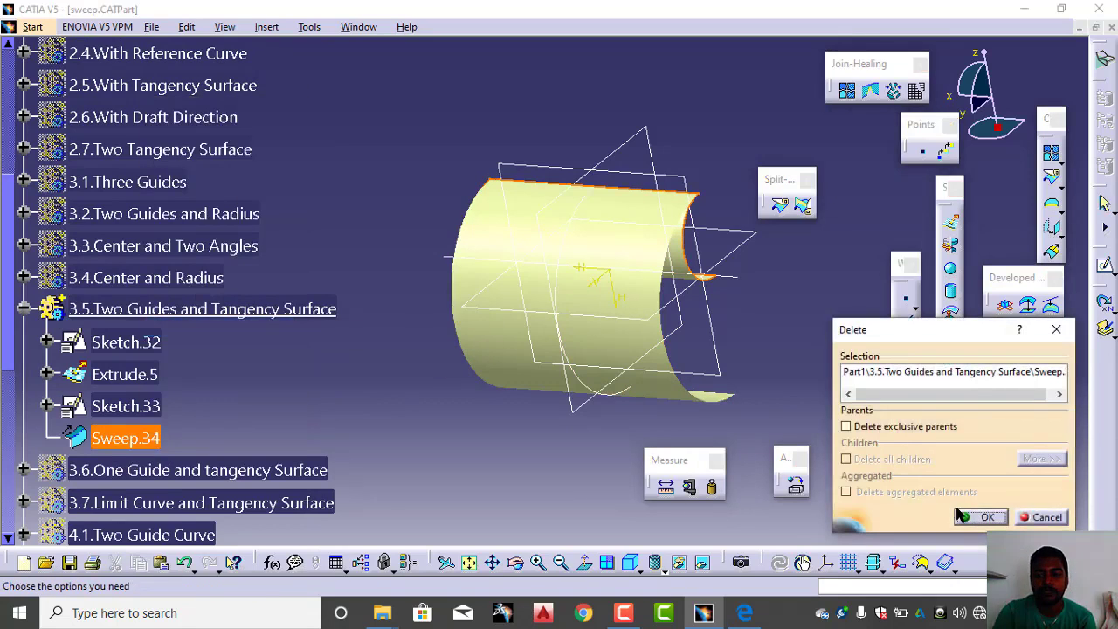
pyautogui.click(963, 517)
# Create a Two guides and tangency surface sweep with an Extrude.5 edge as limit curve with tangency, Extrude.5 as tangency surface and Sketch.33 as limit curve
pyautogui.moveTo(766, 335); pyautogui.dragTo(634, 253, button='middle')
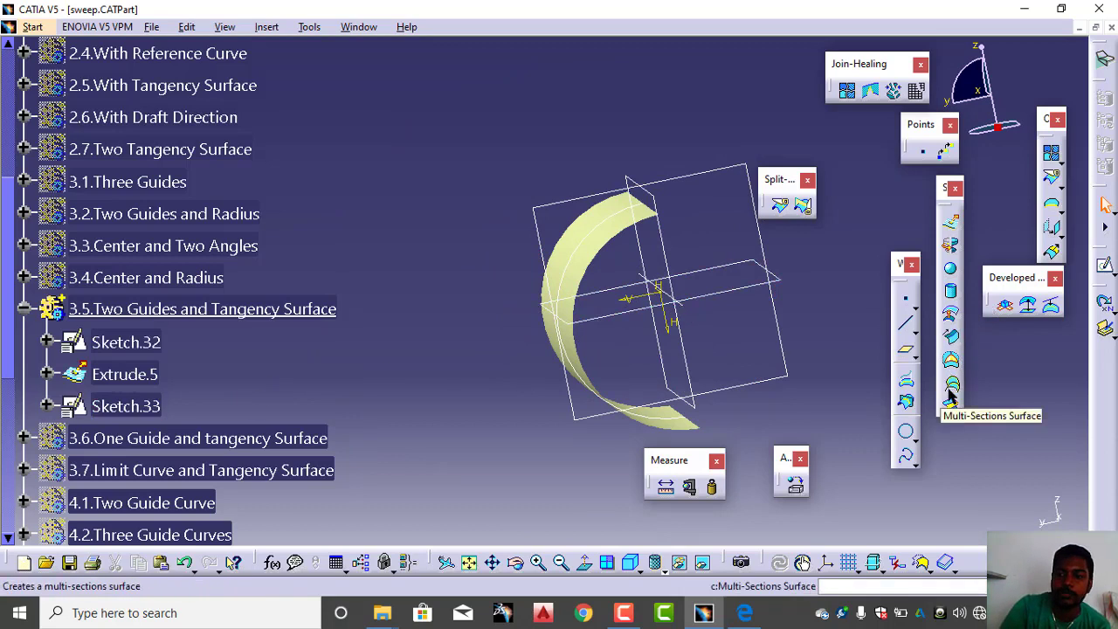
pyautogui.click(951, 338)
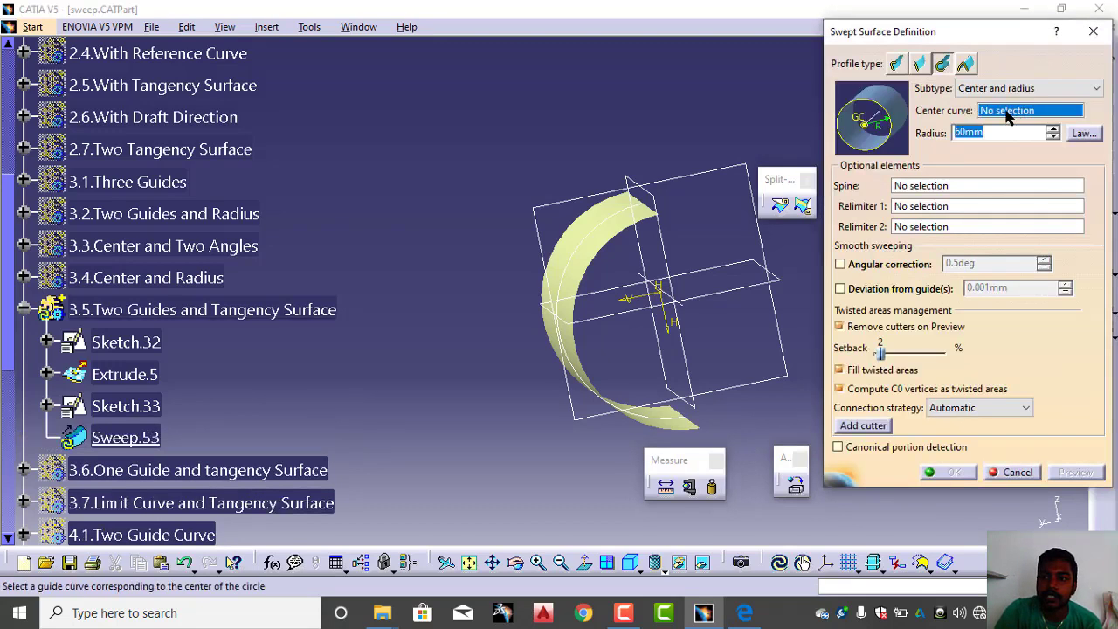
pyautogui.click(999, 89)
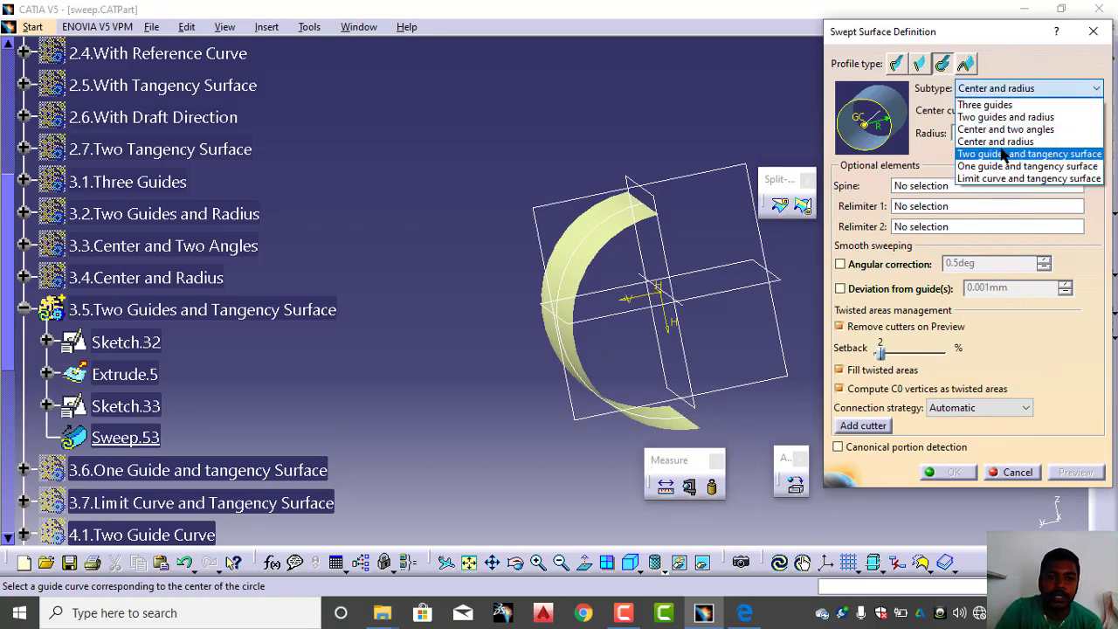
pyautogui.click(1002, 154)
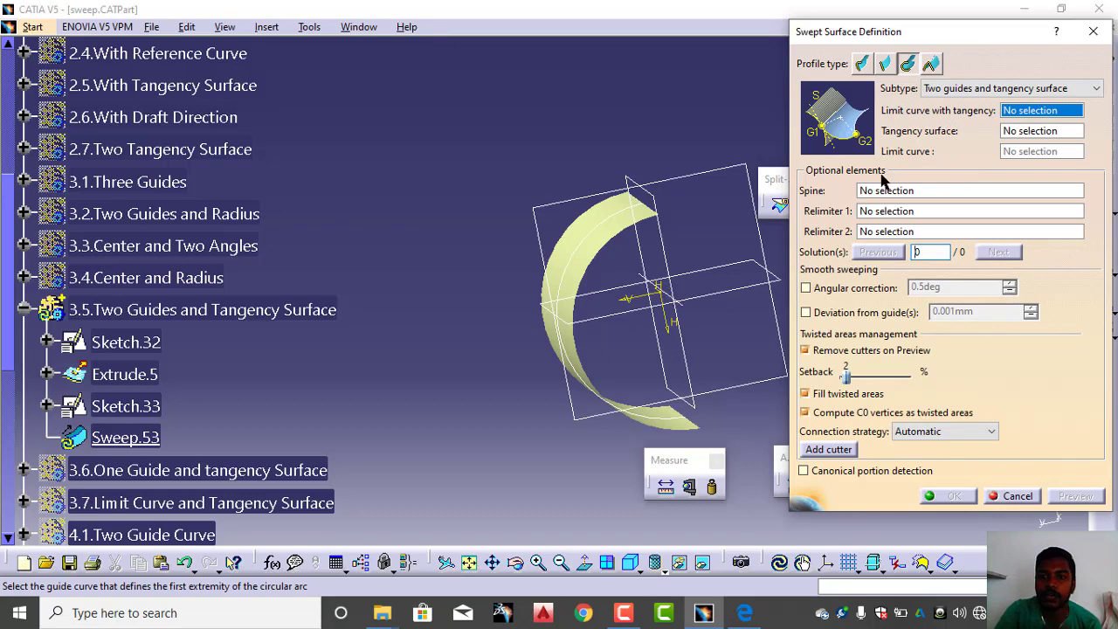
pyautogui.click(655, 209)
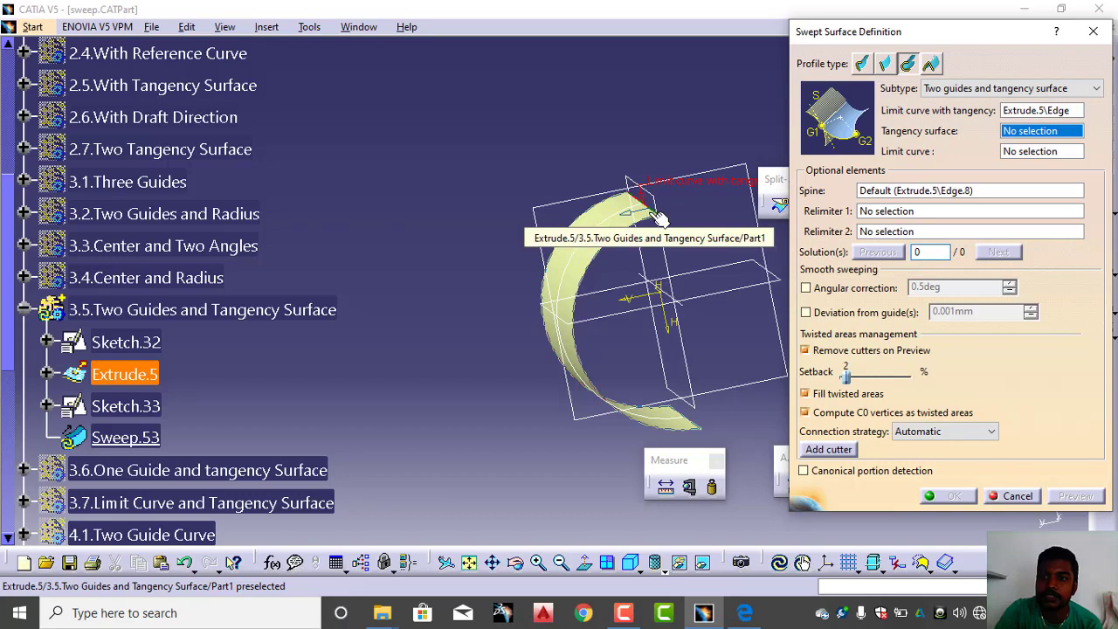
pyautogui.click(593, 257)
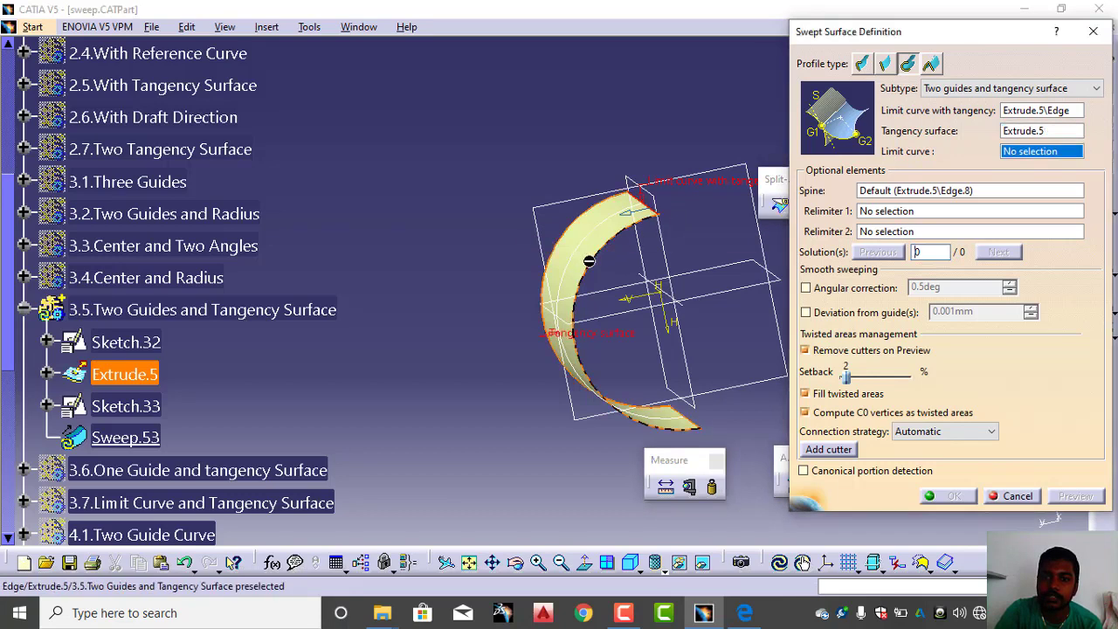
pyautogui.click(669, 300)
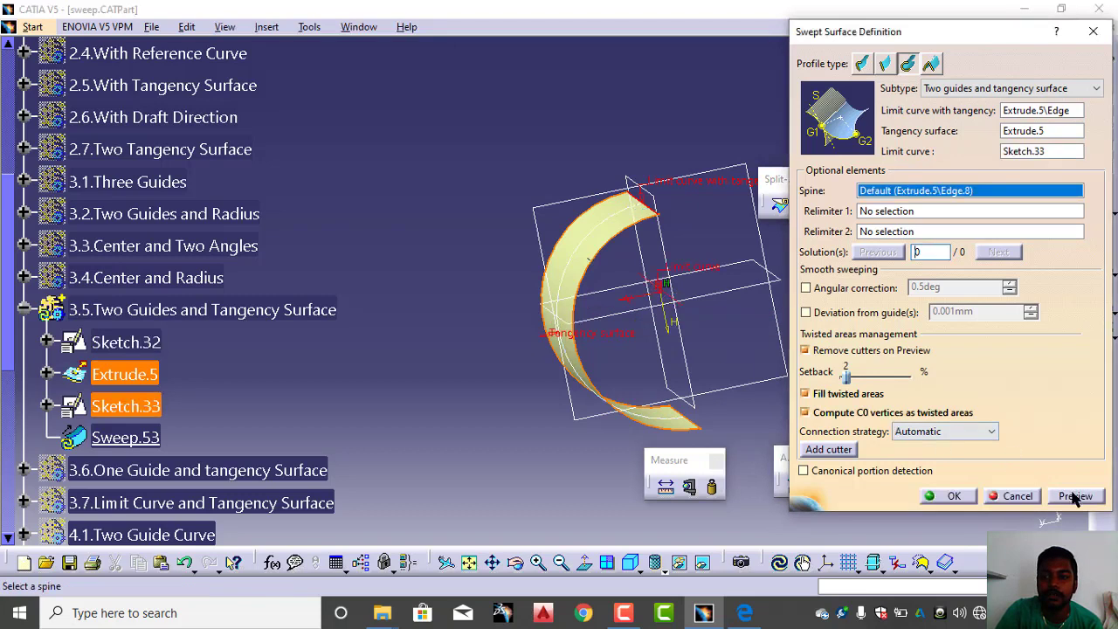
pyautogui.click(1075, 496)
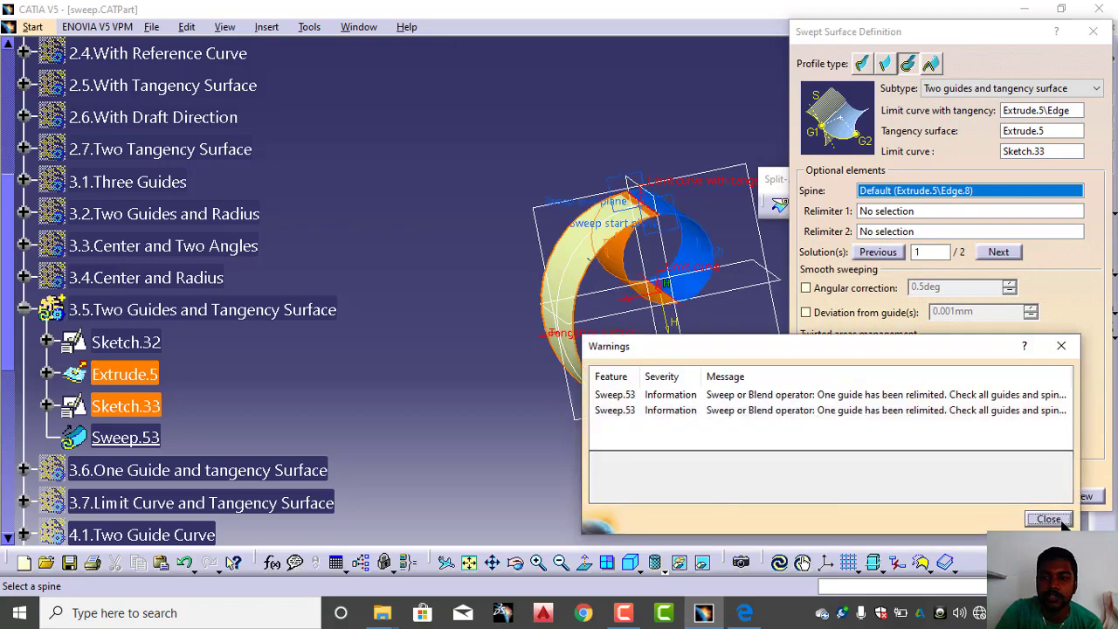
pyautogui.click(1057, 518)
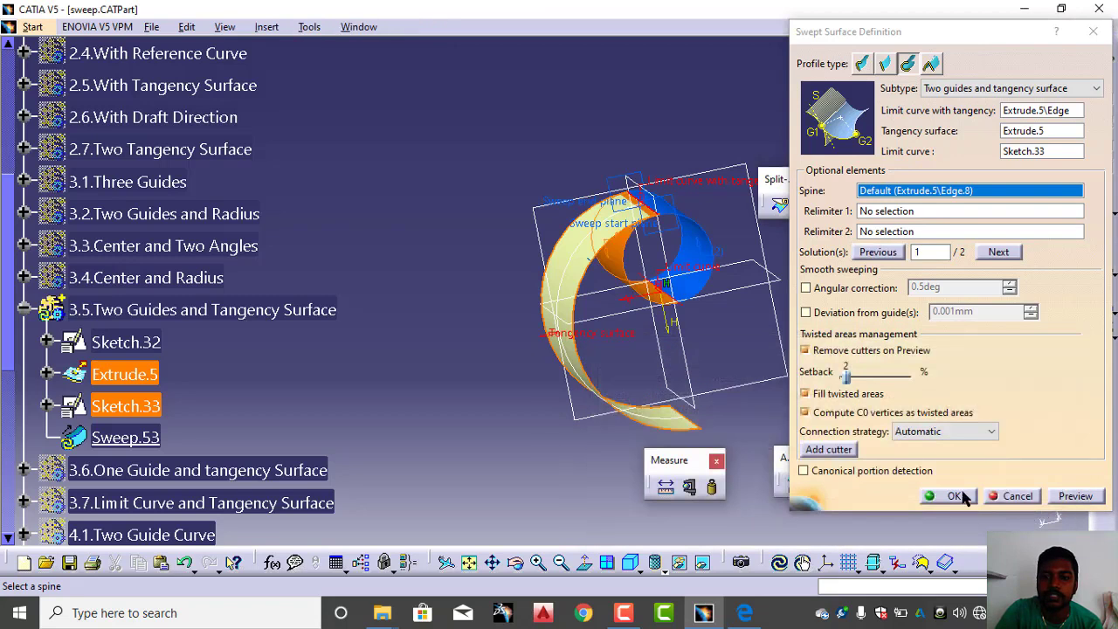
pyautogui.click(954, 496)
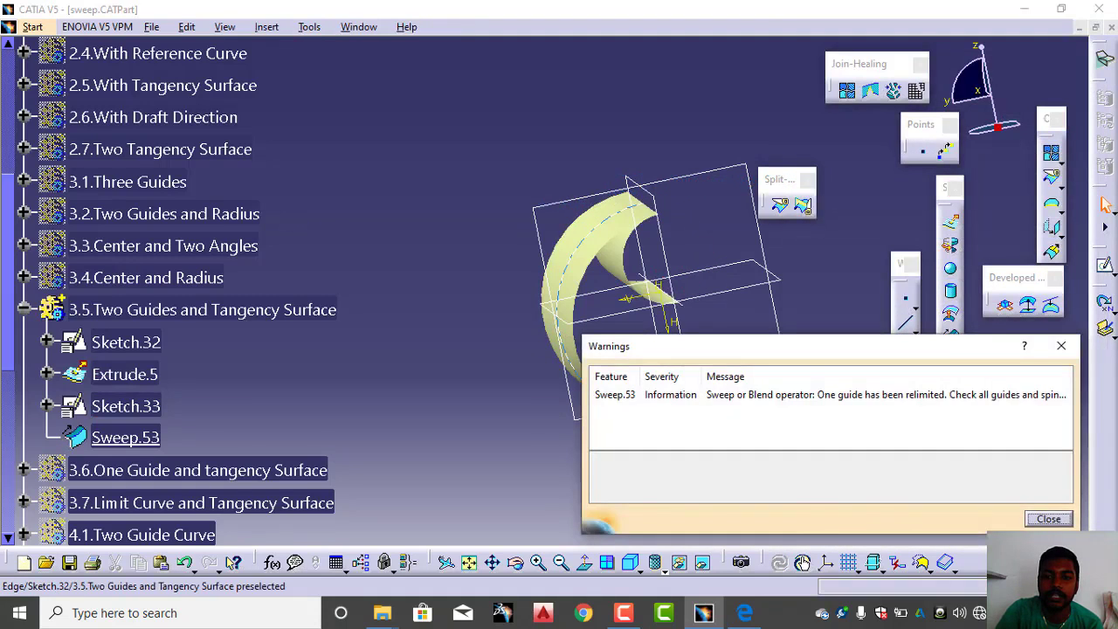
pyautogui.click(1048, 519)
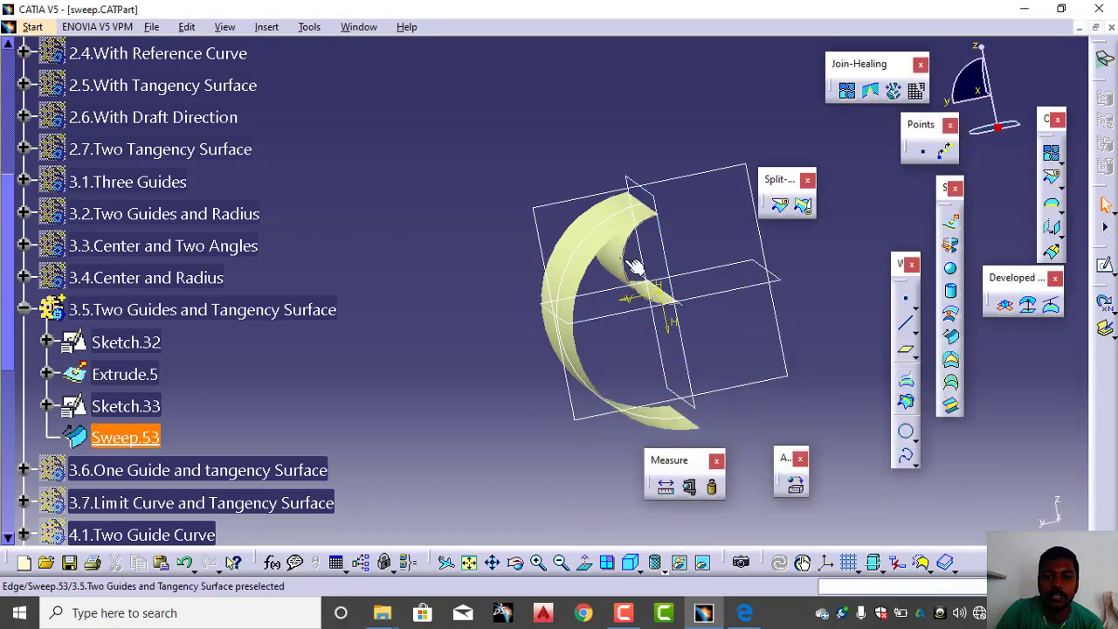
# Collapse the 3.5.Two Guides and Tangency Surface set in the specification tree and hide it
pyautogui.click(23, 310)
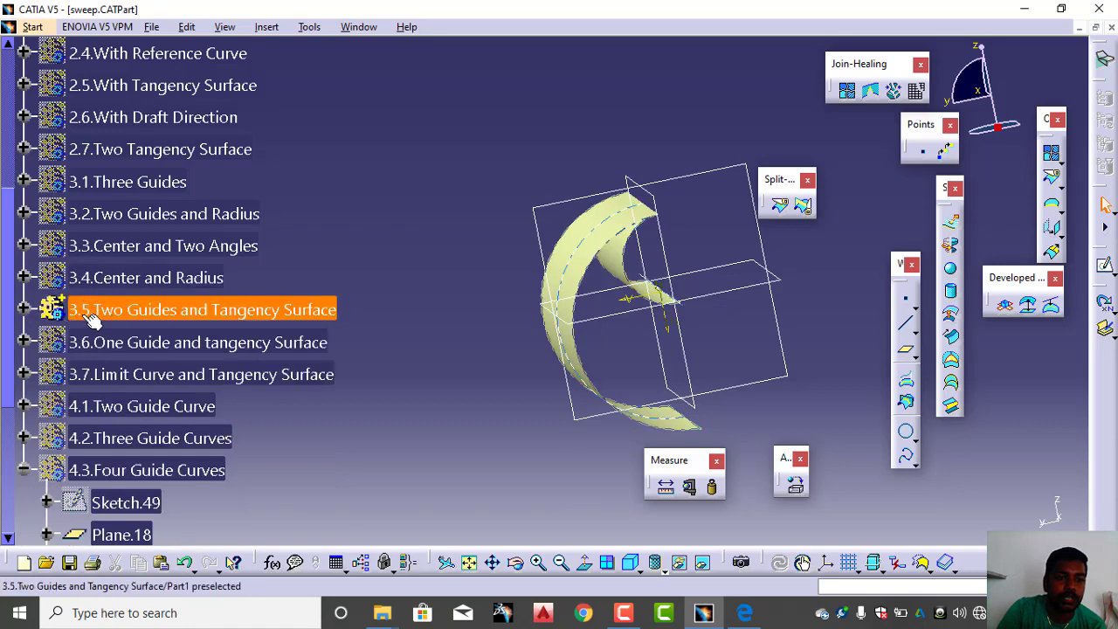
pyautogui.rightClick(91, 319)
pyautogui.click(114, 307)
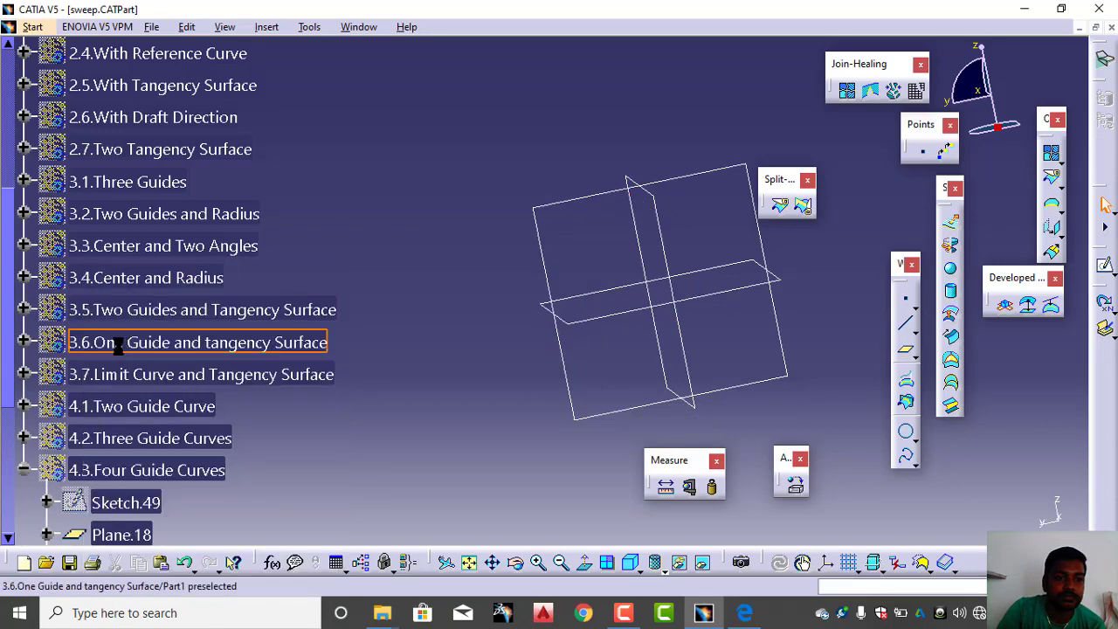
# Make the 3.6.One Guide and tangency Surface set the in-work object and delete its existing Sweep.35
pyautogui.rightClick(118, 342)
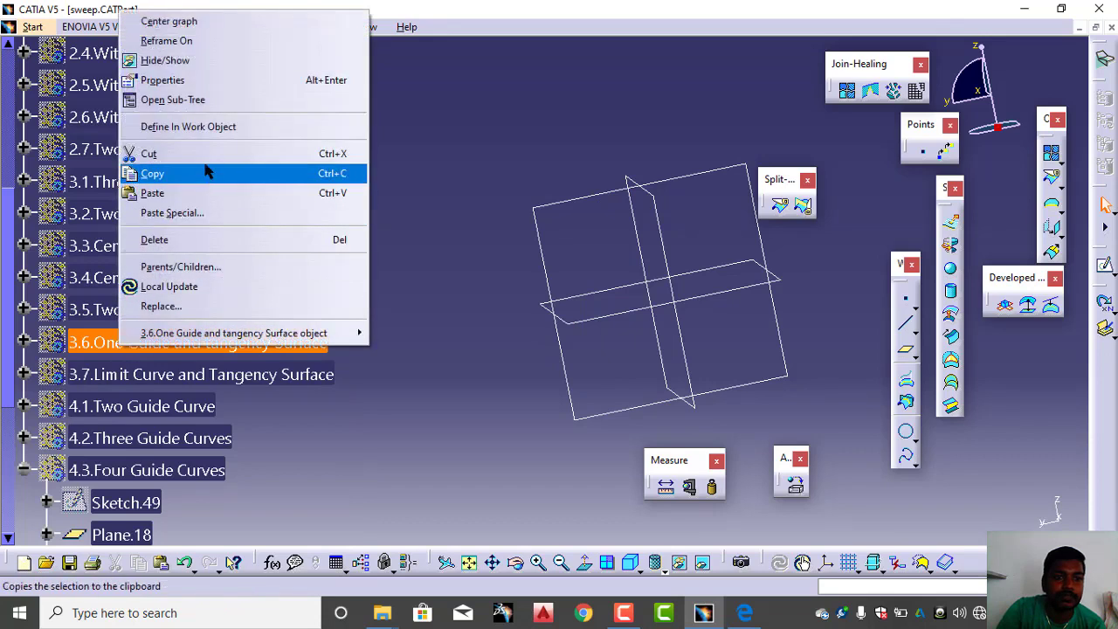
pyautogui.click(207, 126)
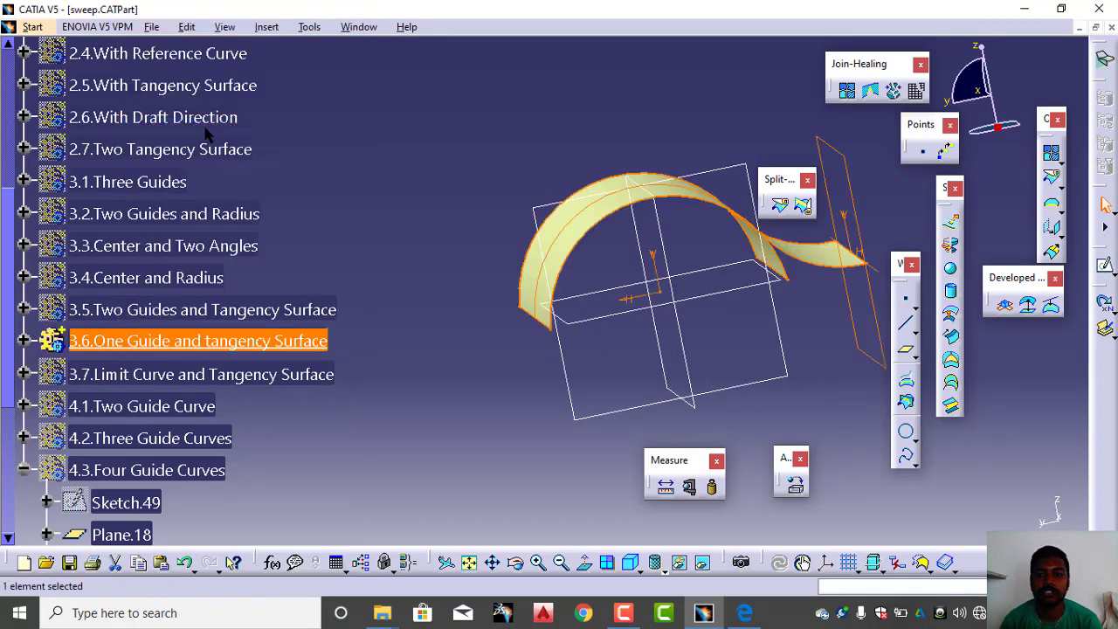
pyautogui.click(463, 236)
pyautogui.moveTo(472, 240); pyautogui.dragTo(417, 288, button='middle')
pyautogui.scroll(-2, 416, 282)
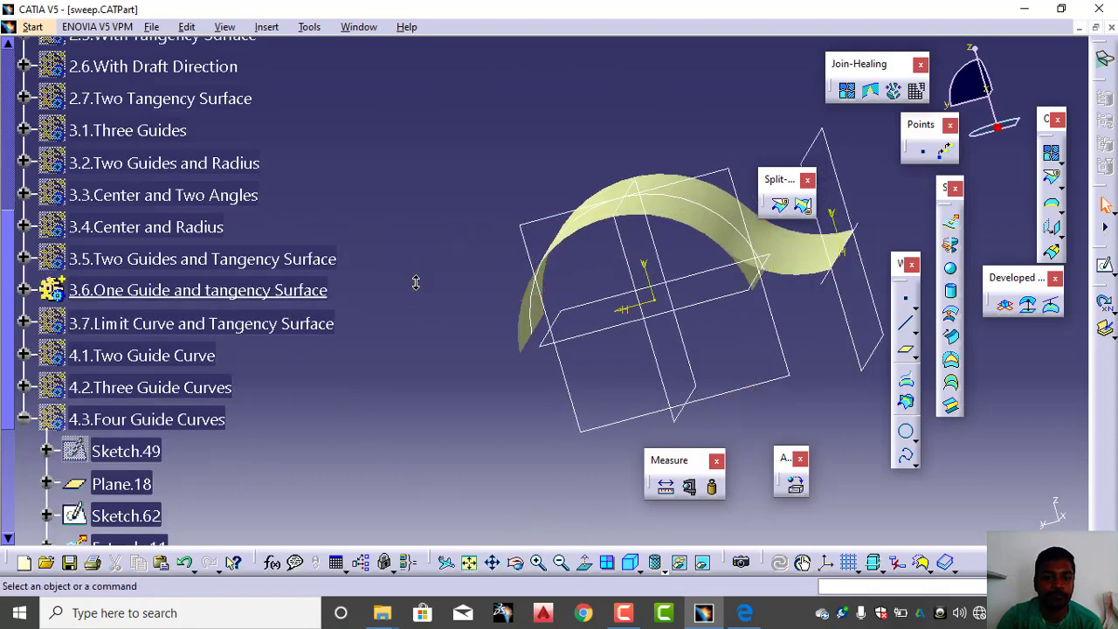
pyautogui.click(27, 295)
pyautogui.click(104, 448)
pyautogui.rightClick(103, 449)
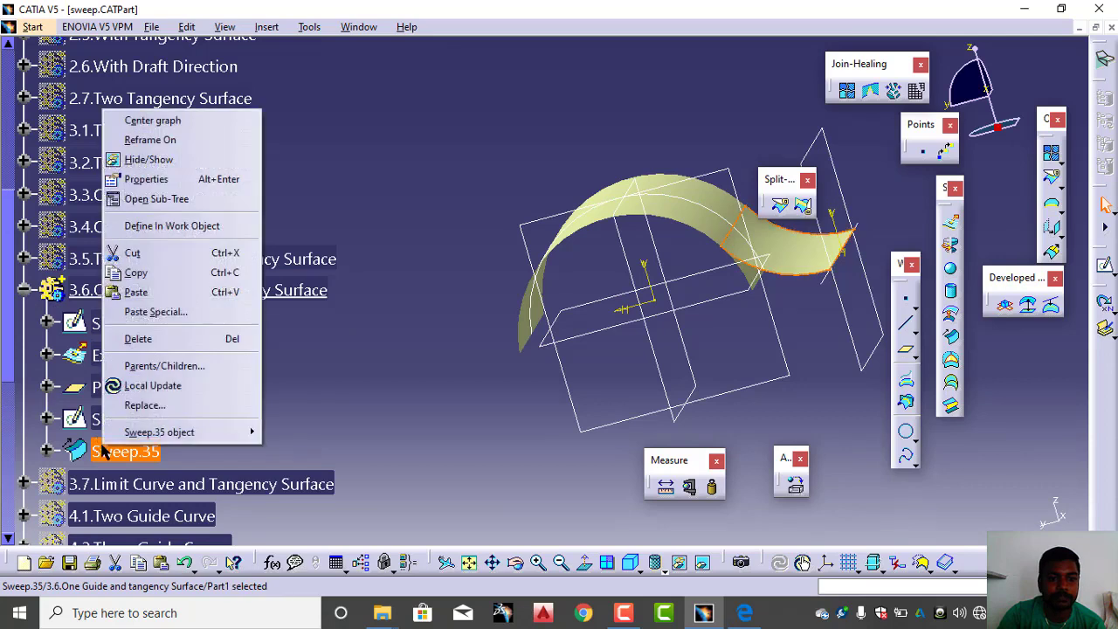
pyautogui.click(135, 338)
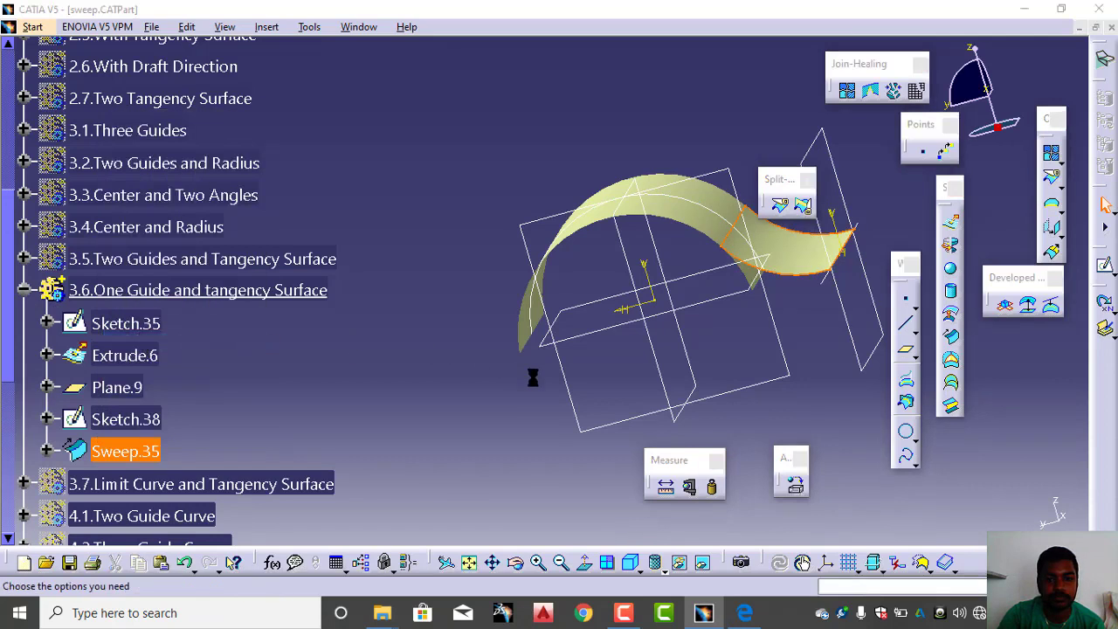
pyautogui.click(982, 517)
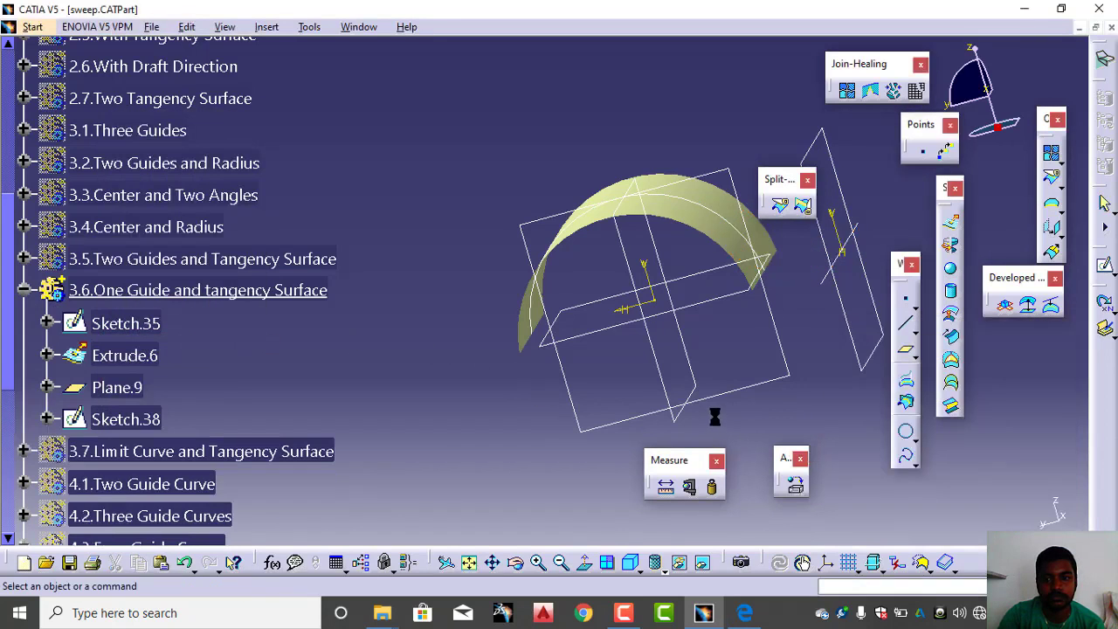
# Create a One guide and tangency surface circle sweep with Sketch.38 as guide curve, Extrude.6 as tangency surface and a 60 mm radius
pyautogui.moveTo(721, 380)
pyautogui.mouseDown(button='middle')
pyautogui.moveTo(743, 394)
pyautogui.moveTo(709, 239)
pyautogui.mouseUp(button='middle')
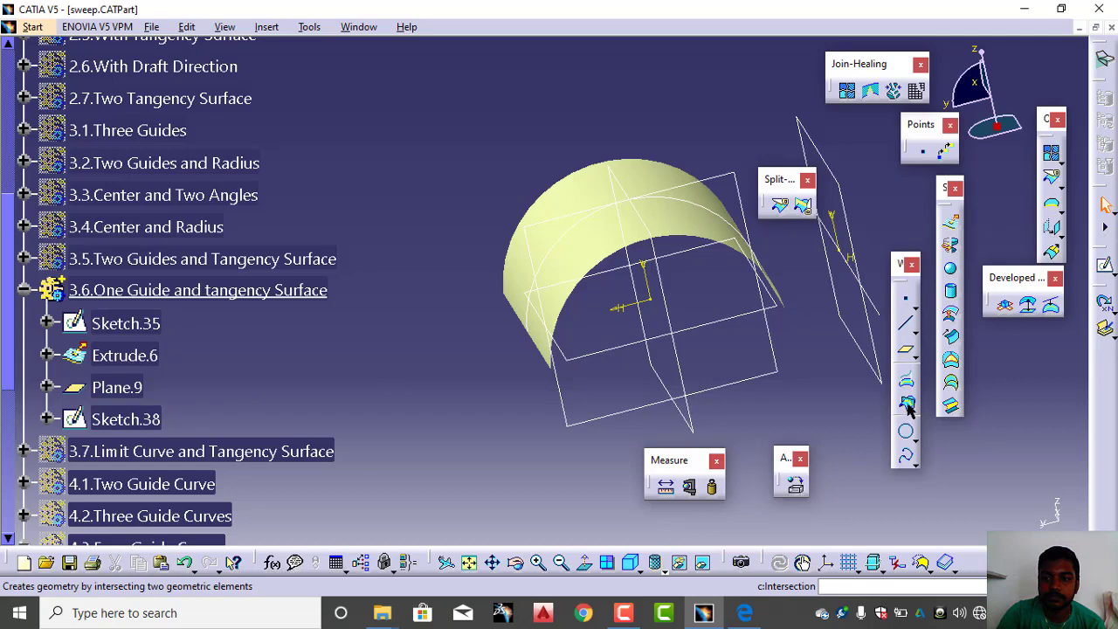
pyautogui.click(951, 337)
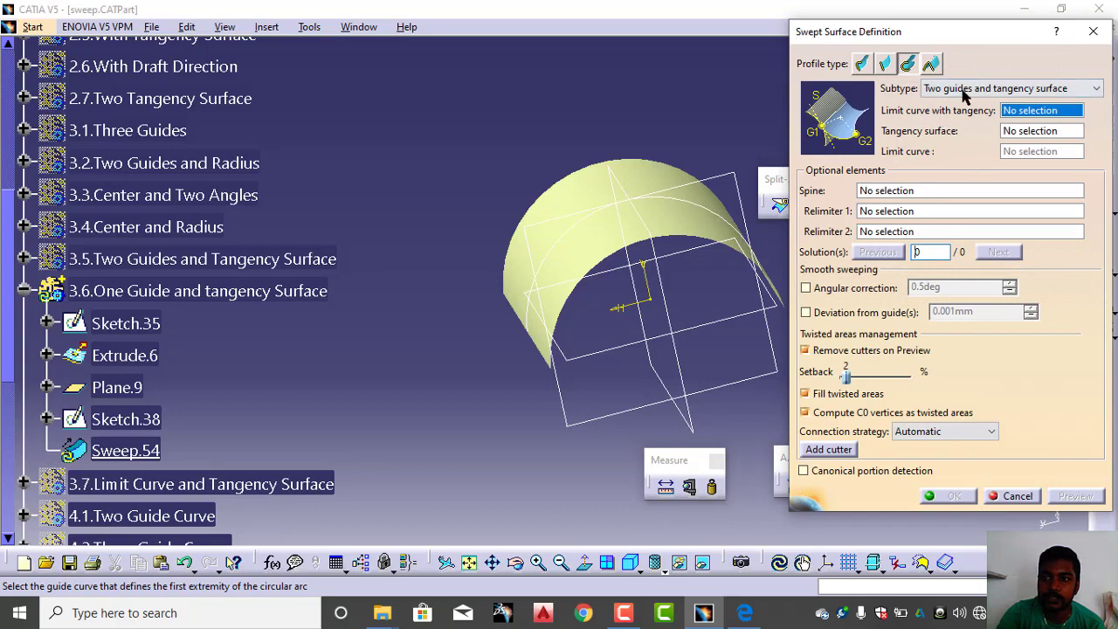
pyautogui.click(978, 88)
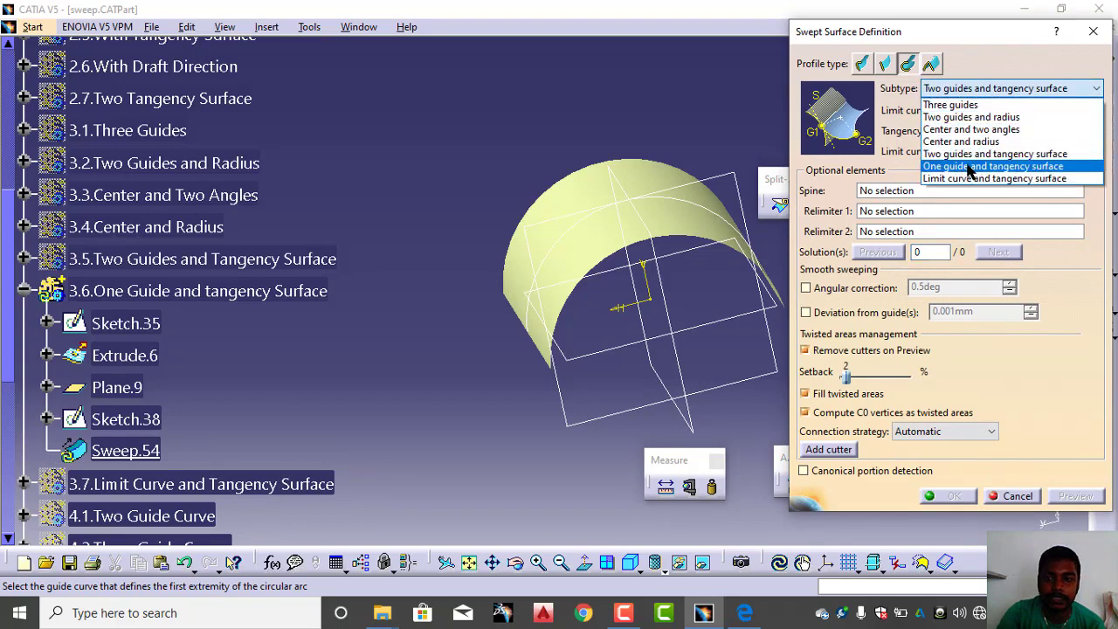
pyautogui.click(970, 166)
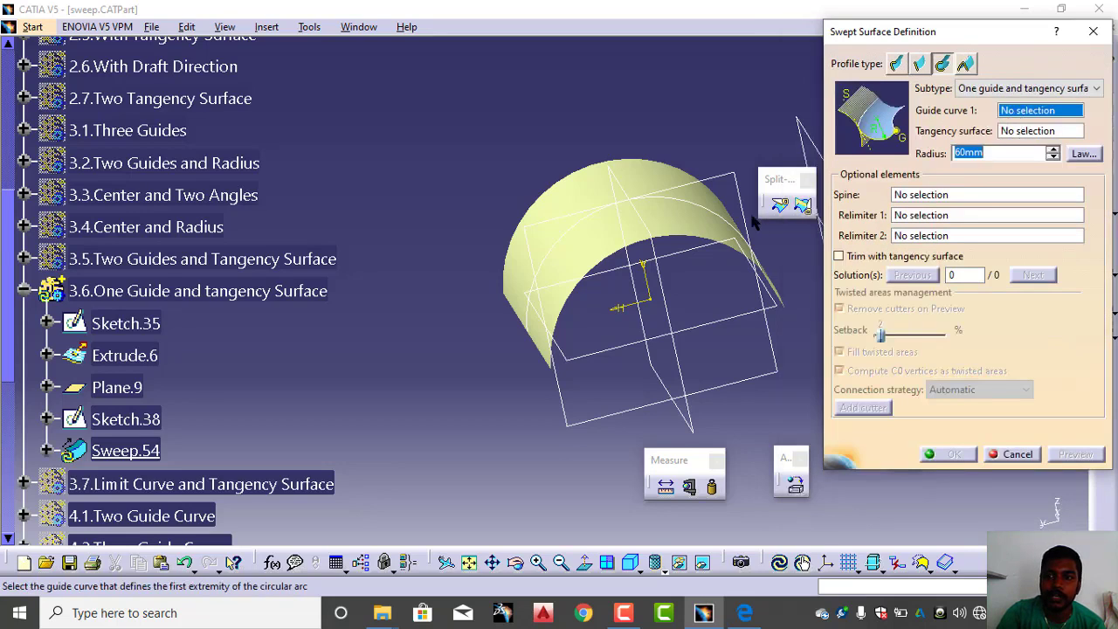
pyautogui.moveTo(626, 244); pyautogui.dragTo(549, 267, button='middle')
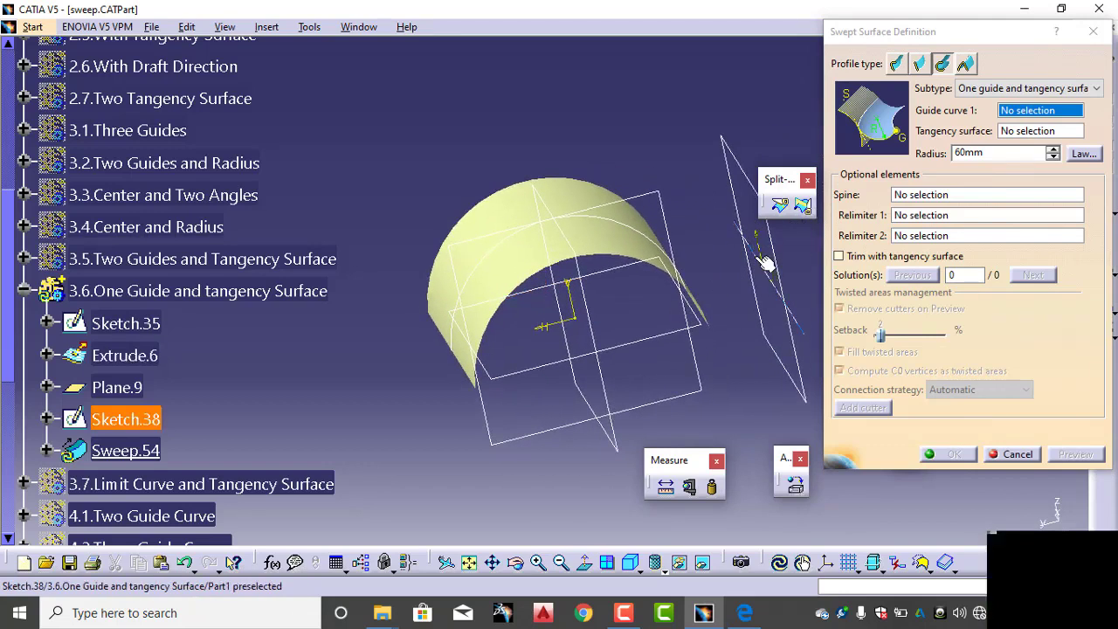
pyautogui.click(757, 269)
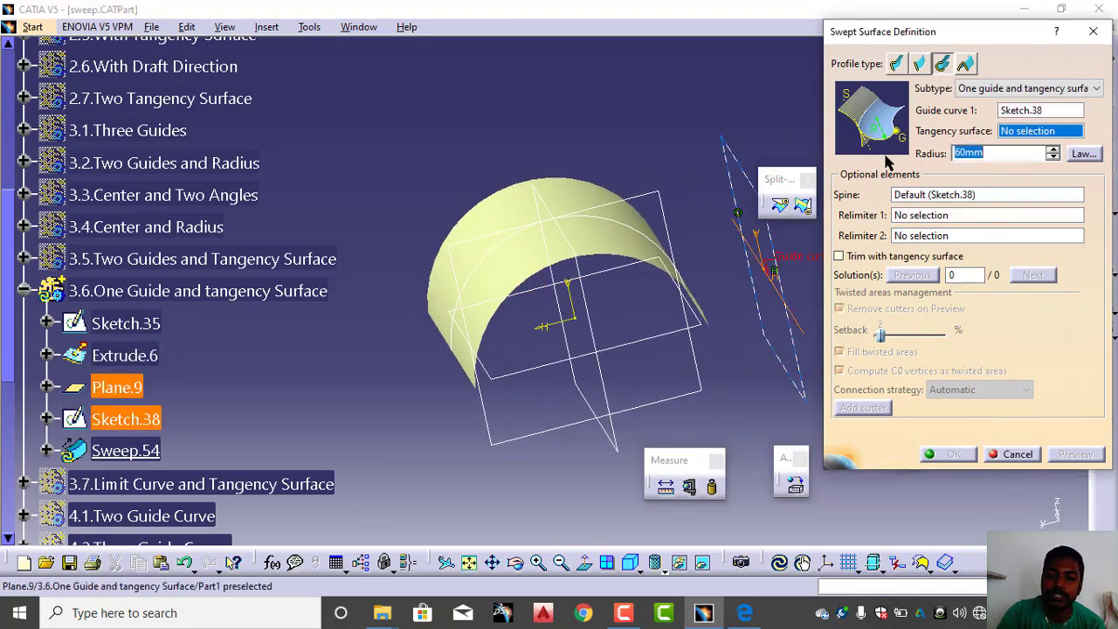
pyautogui.click(614, 250)
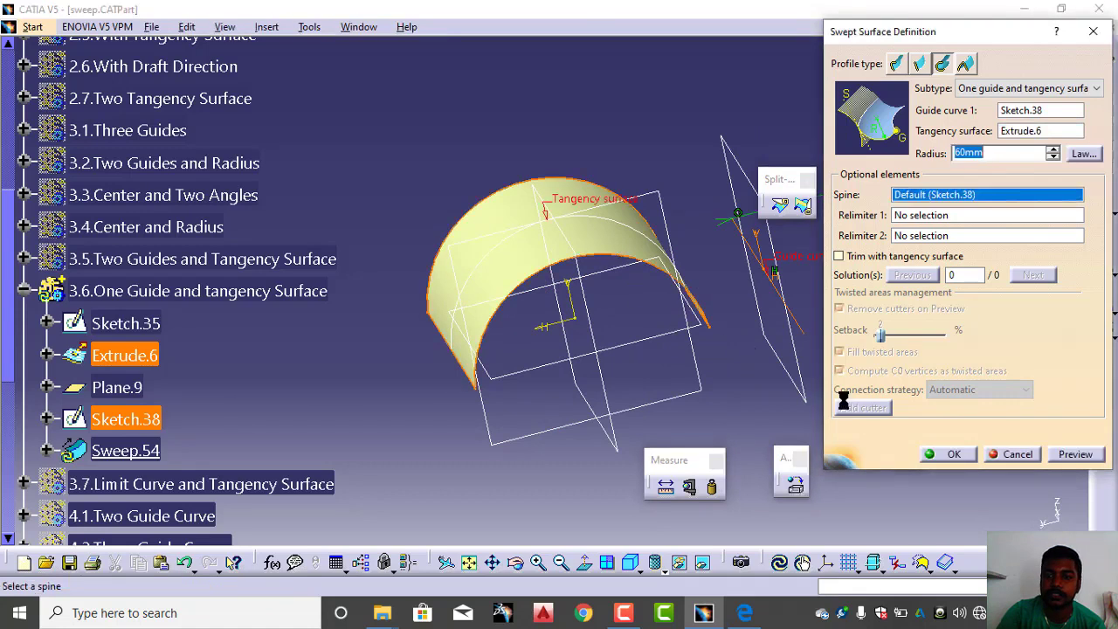
pyautogui.click(1074, 454)
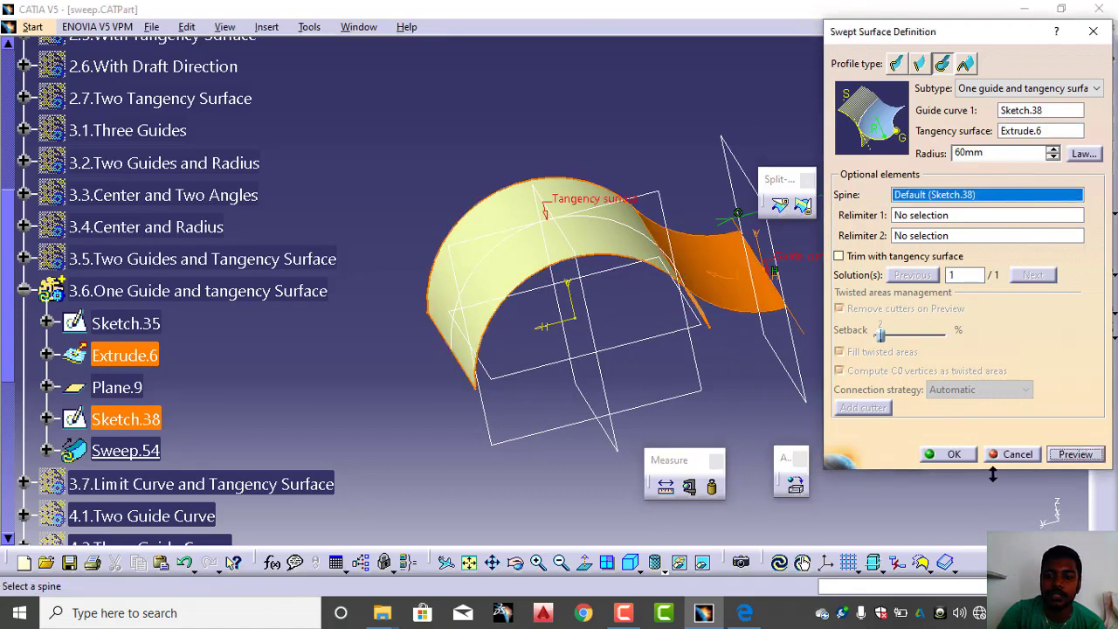
pyautogui.click(949, 456)
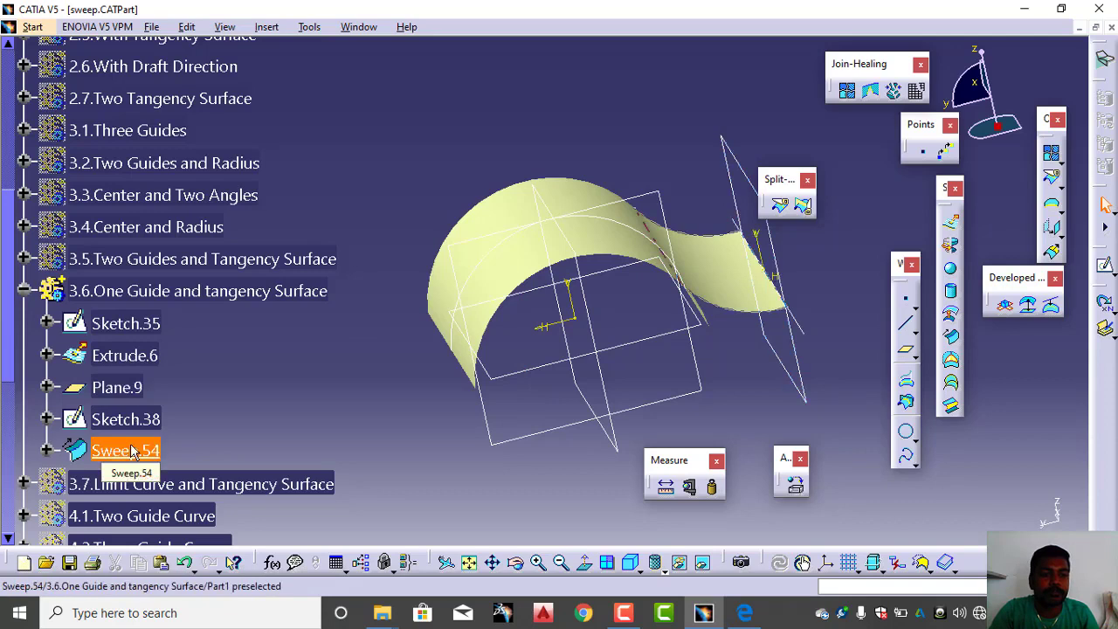
# Hide the 3.6.One Guide and tangency Surface set and collapse it in the specification tree
pyautogui.rightClick(219, 293)
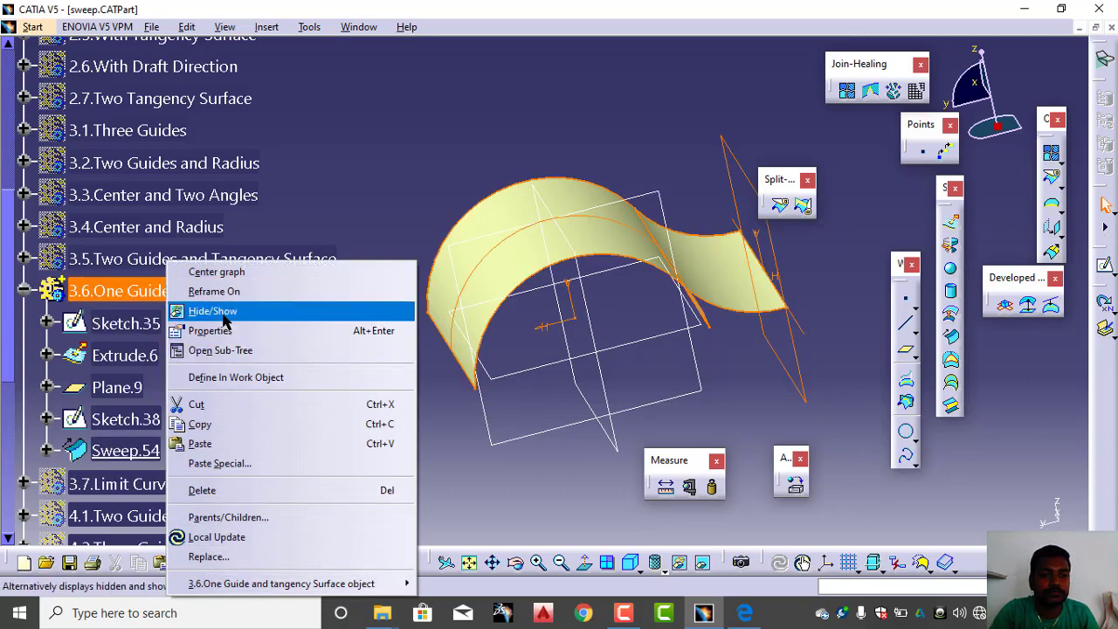
pyautogui.click(223, 317)
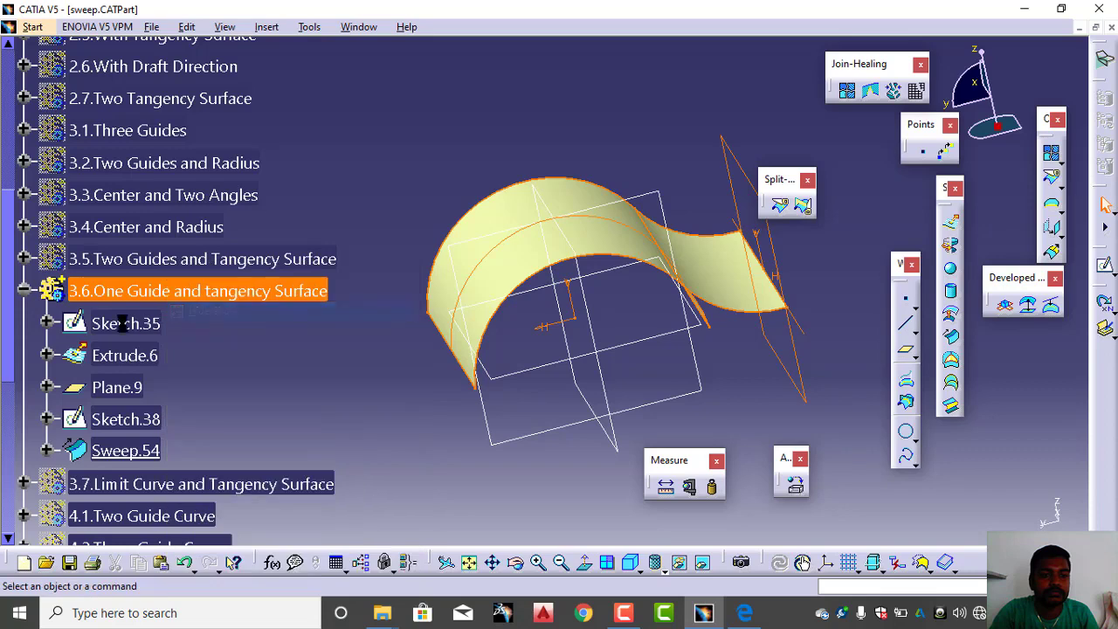
pyautogui.click(24, 293)
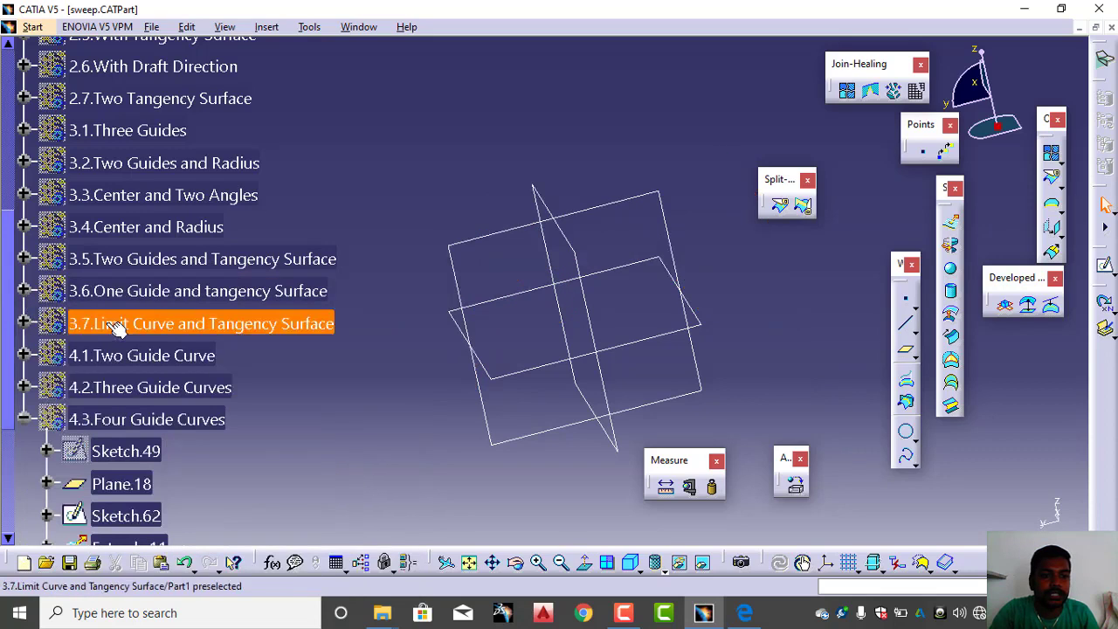
# Make the 3.7.Limit Curve and Tangency Surface set the in-work object and delete its existing Sweep.36
pyautogui.rightClick(113, 325)
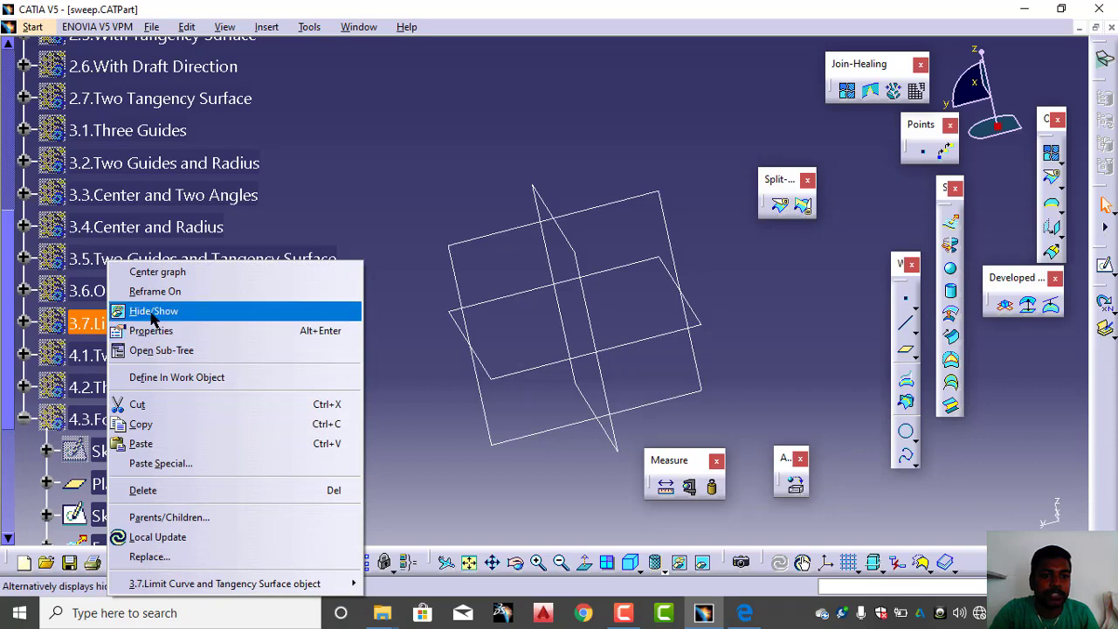
pyautogui.click(131, 376)
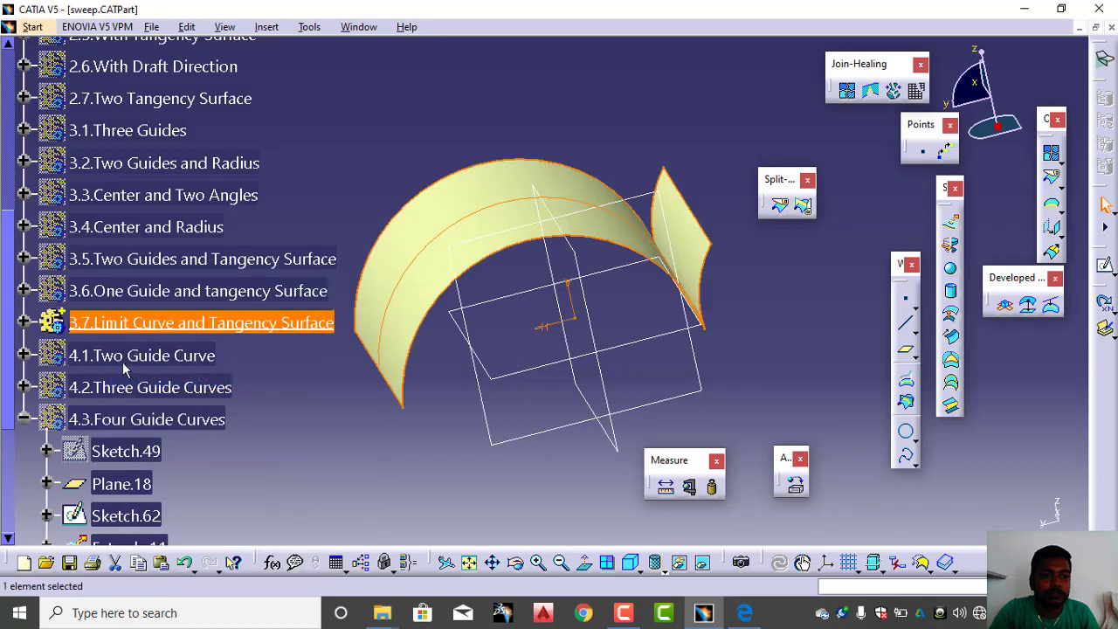
pyautogui.click(24, 322)
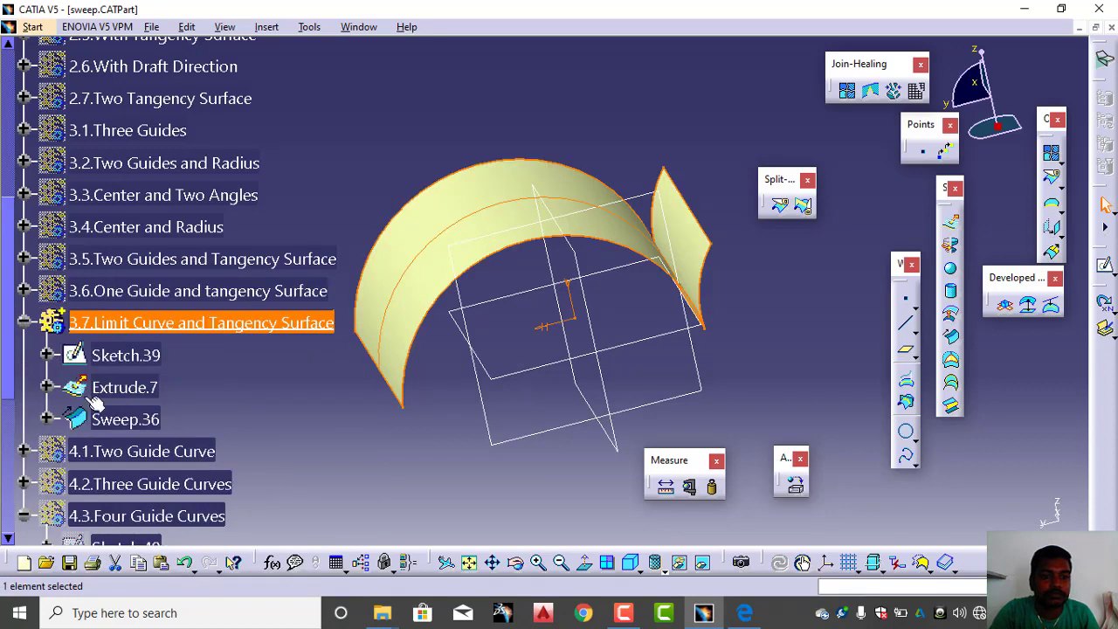
pyautogui.click(109, 420)
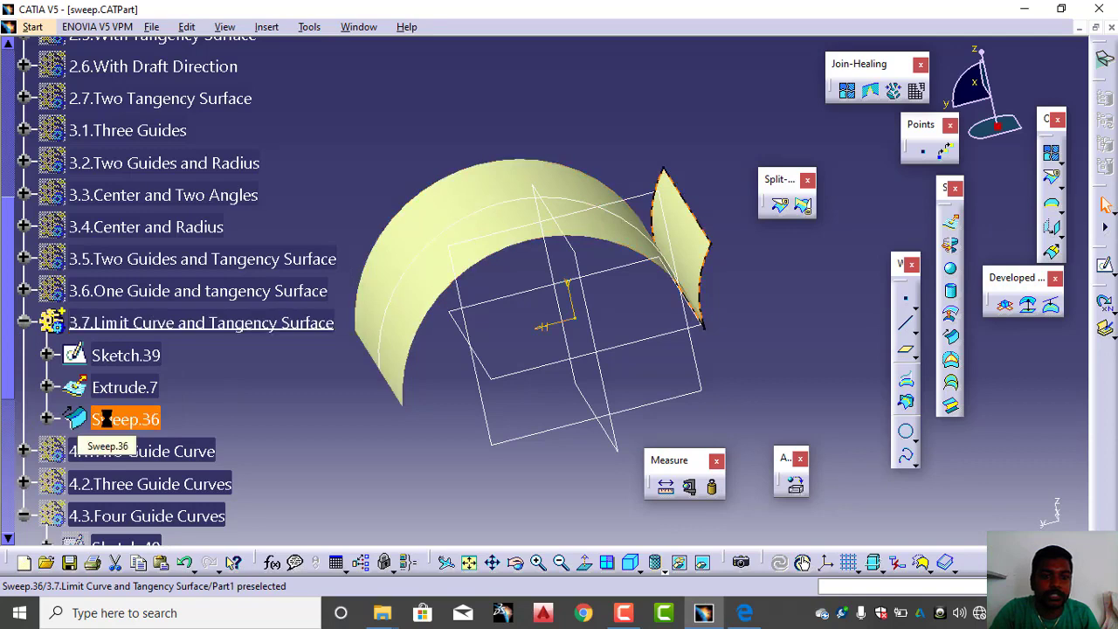
pyautogui.rightClick(107, 420)
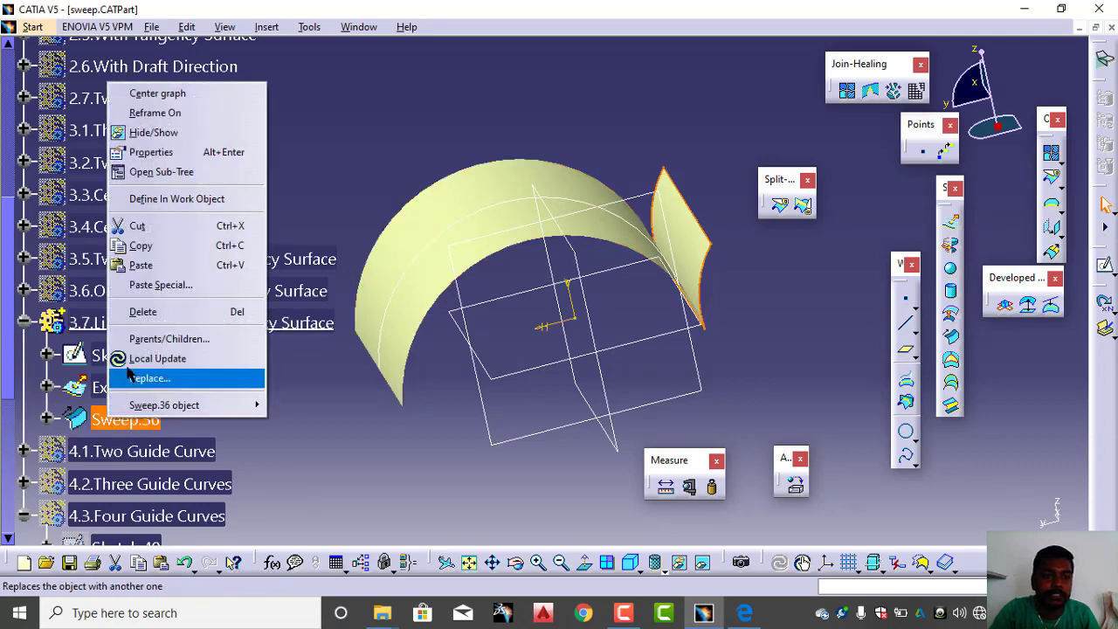
pyautogui.click(141, 311)
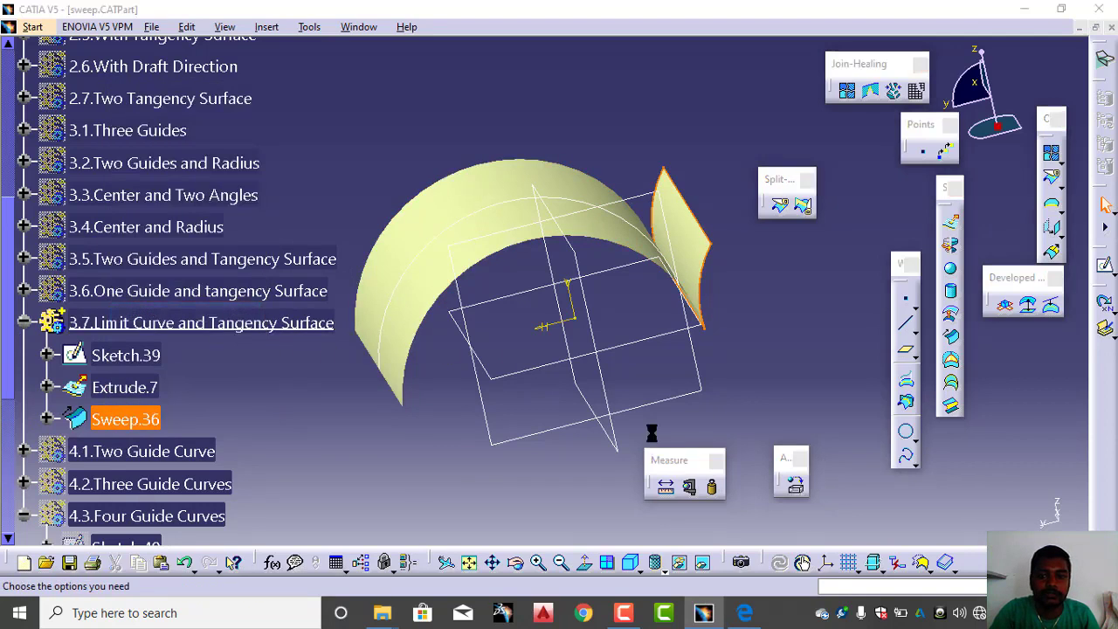
pyautogui.click(990, 519)
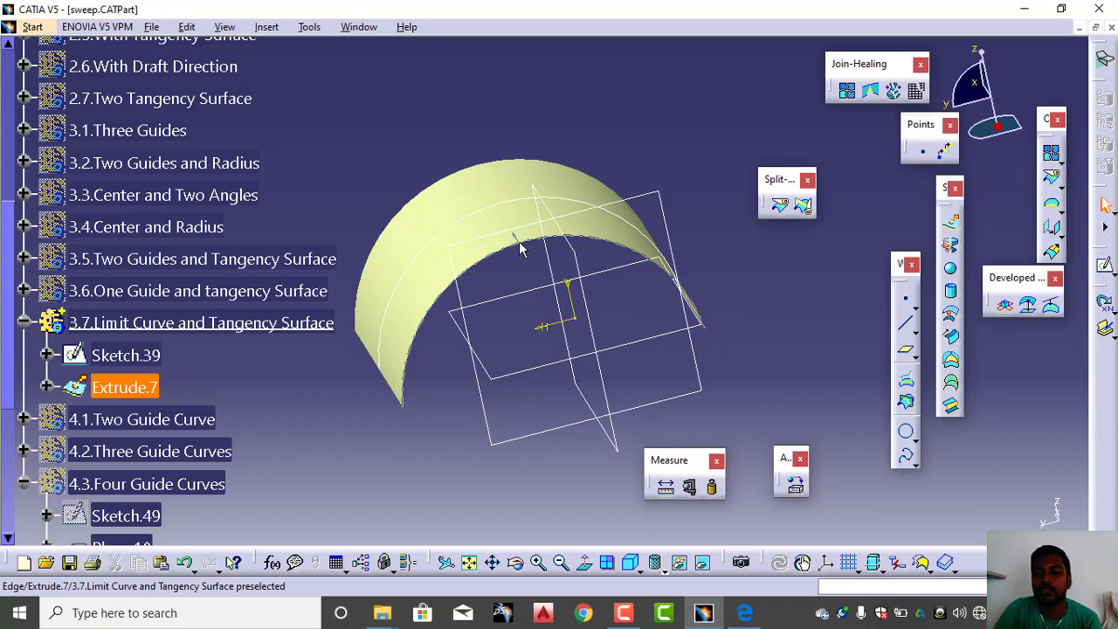
pyautogui.click(953, 343)
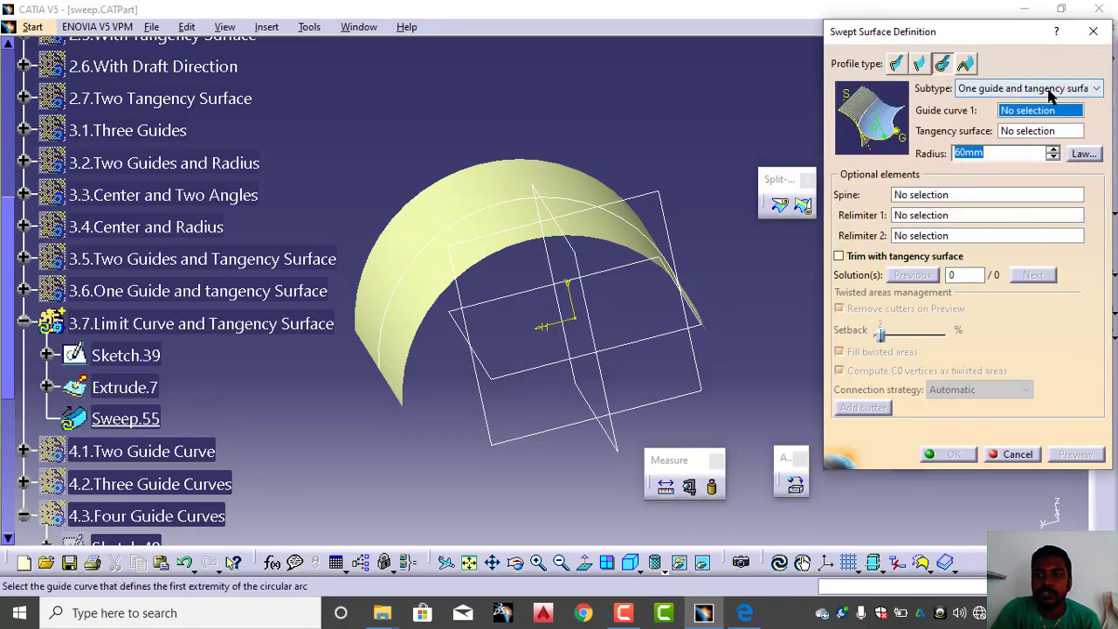
pyautogui.click(1051, 91)
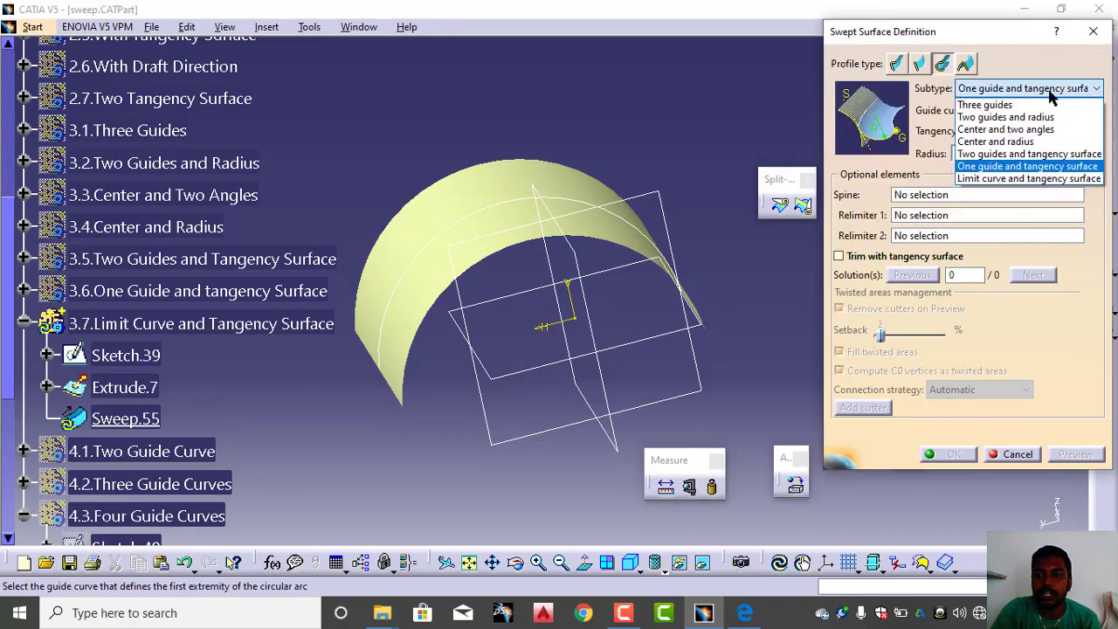
pyautogui.click(1051, 185)
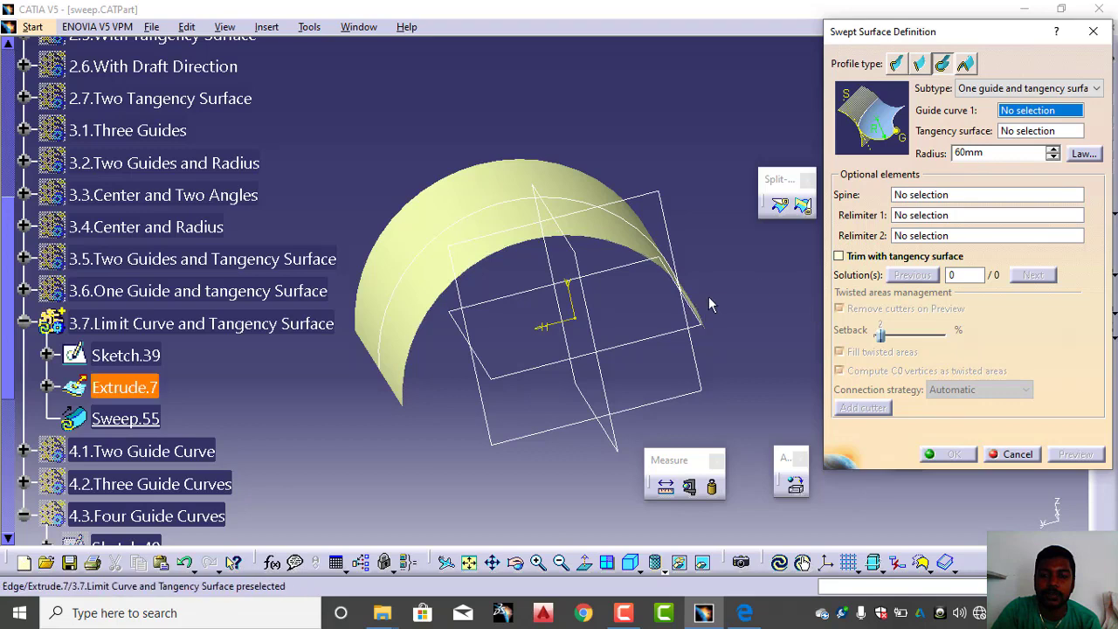
pyautogui.moveTo(706, 297)
pyautogui.mouseDown(button='middle')
pyautogui.moveTo(644, 332)
pyautogui.moveTo(606, 326)
pyautogui.mouseUp(button='middle')
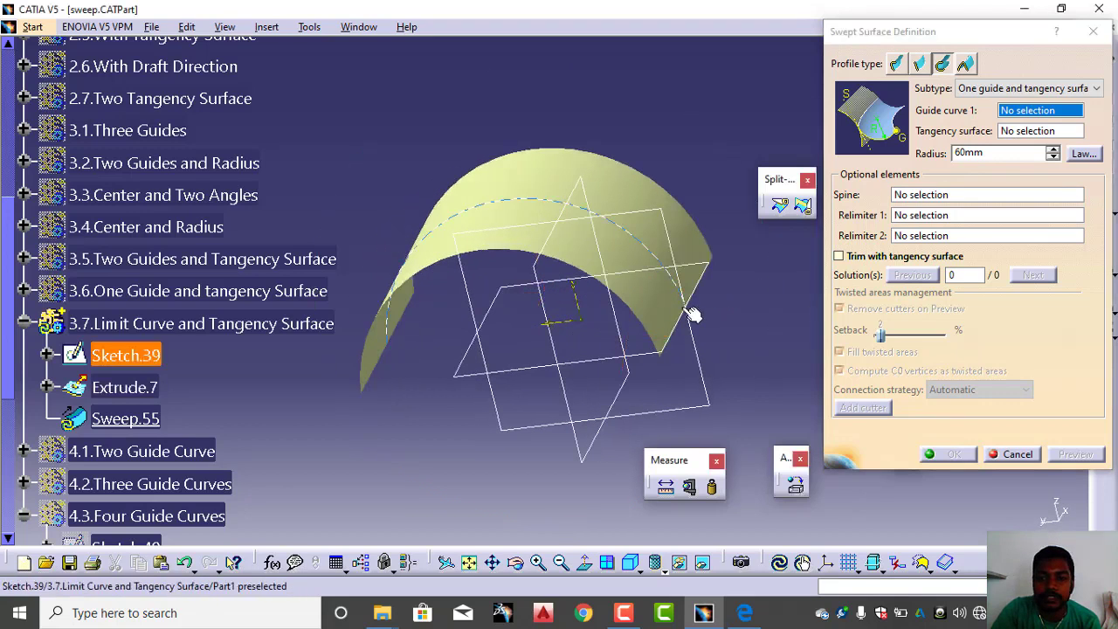
pyautogui.click(716, 268)
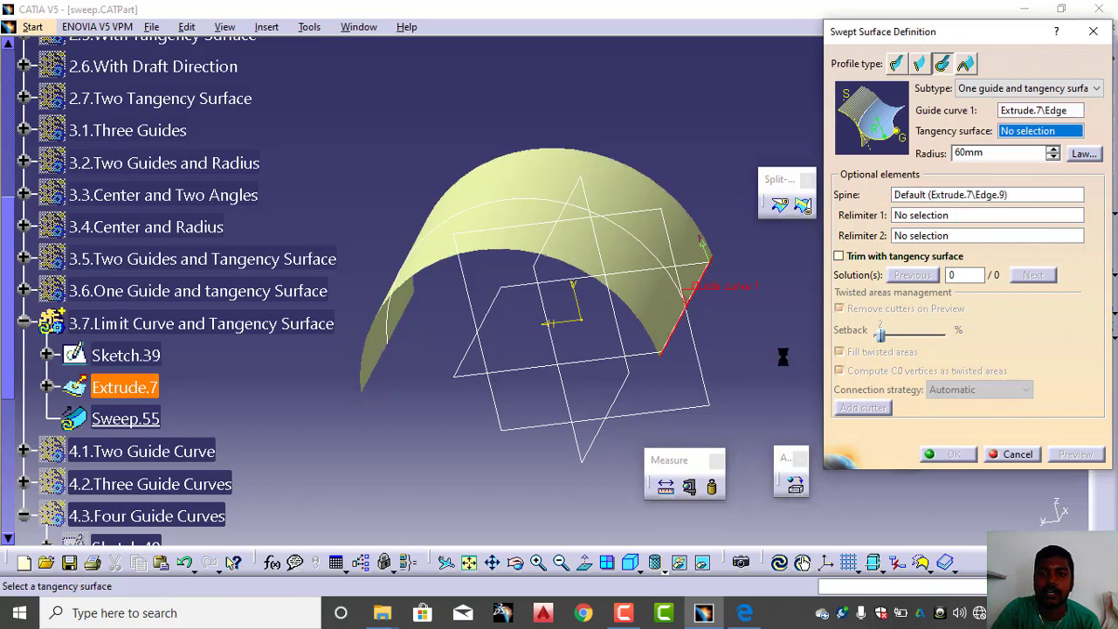
pyautogui.click(629, 194)
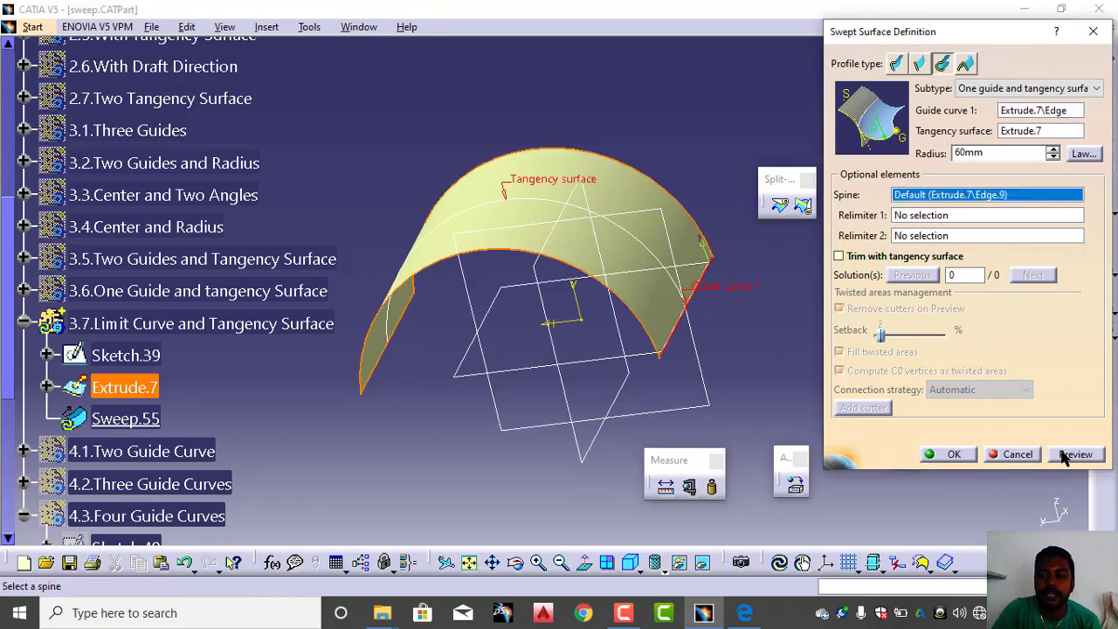
pyautogui.click(953, 454)
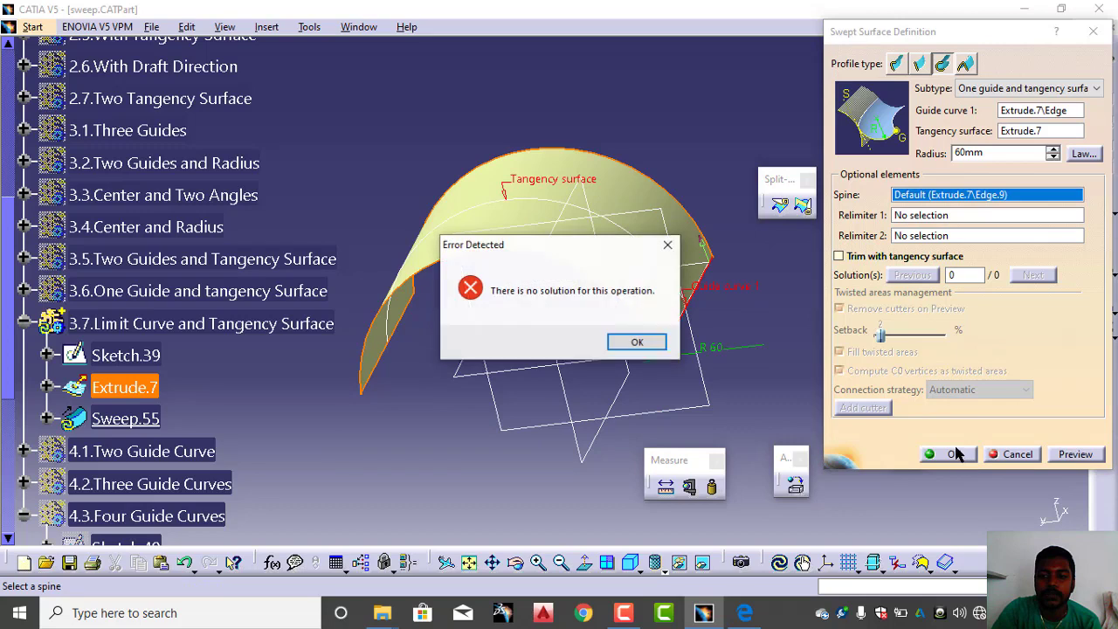
pyautogui.click(637, 343)
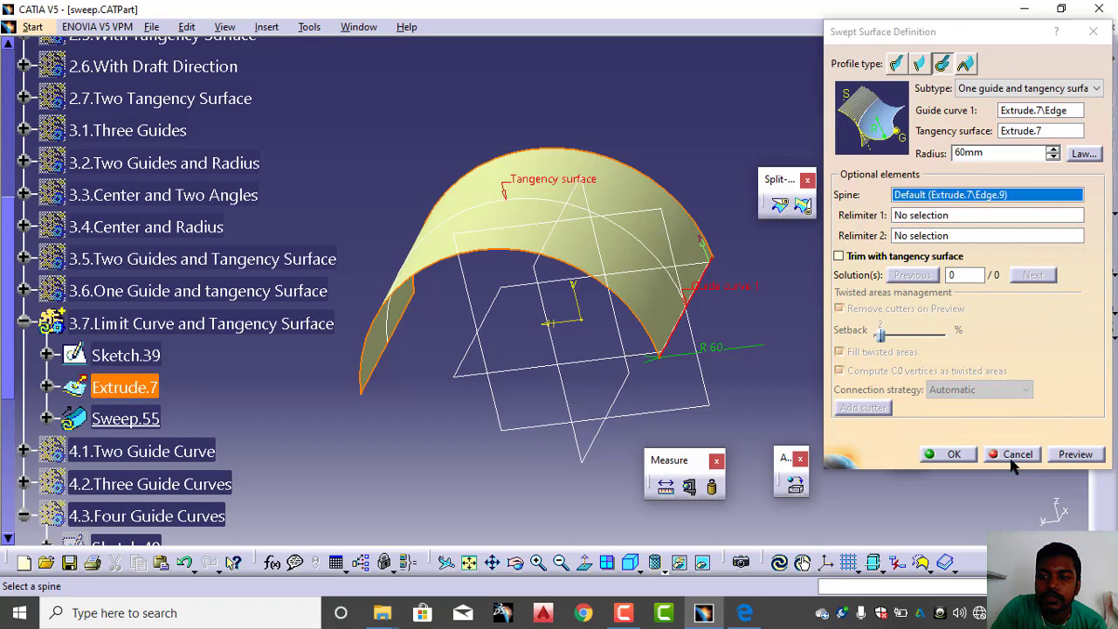
pyautogui.click(950, 455)
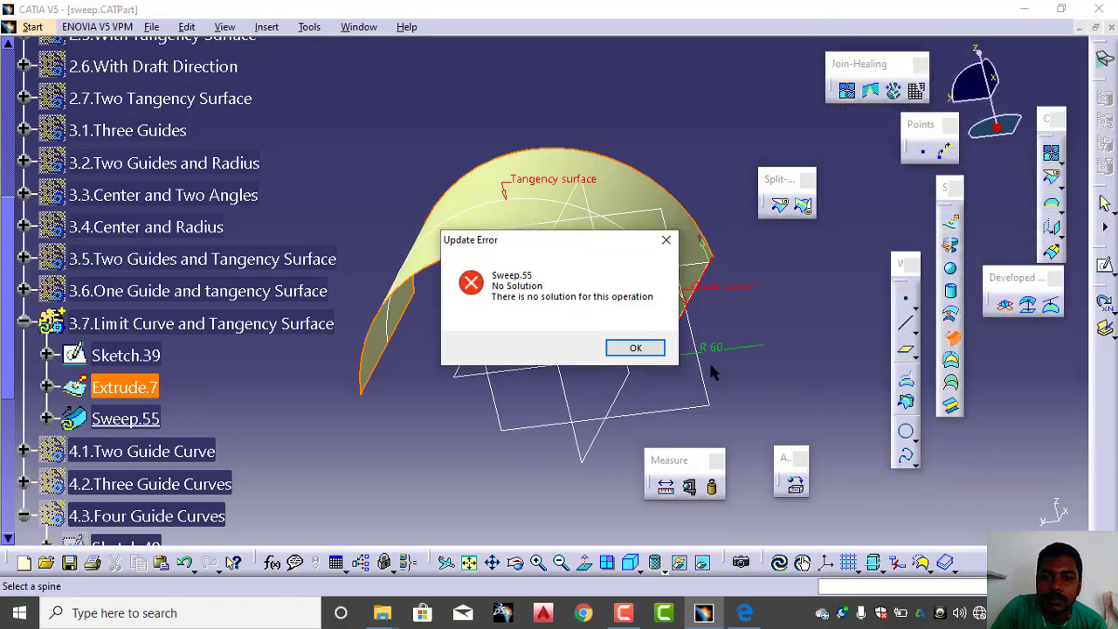
pyautogui.click(662, 353)
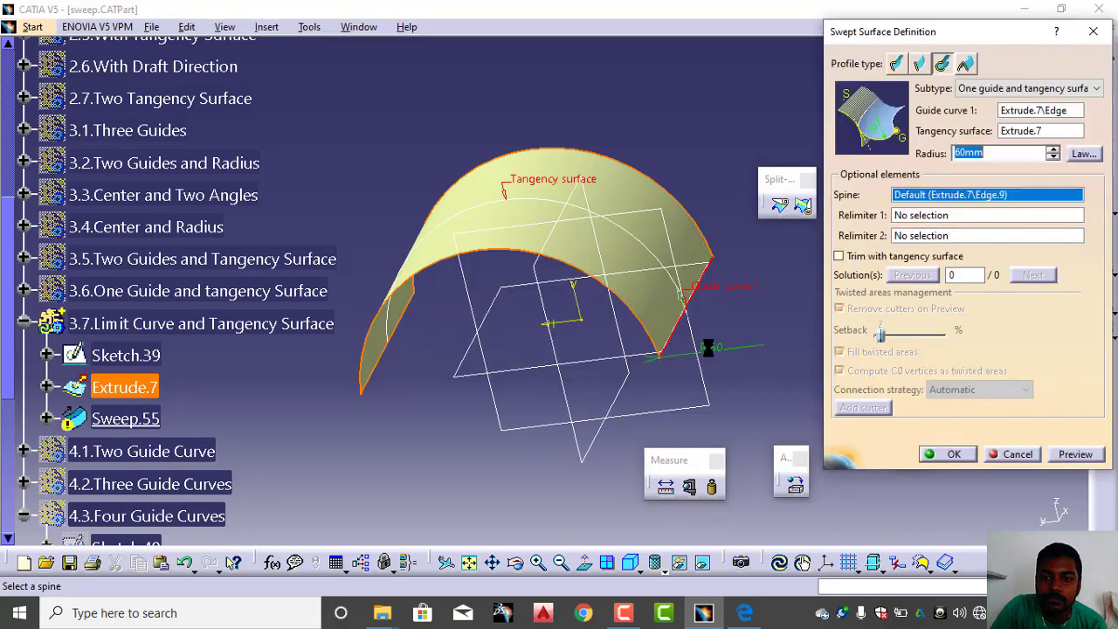
pyautogui.moveTo(745, 358); pyautogui.dragTo(725, 385, button='middle')
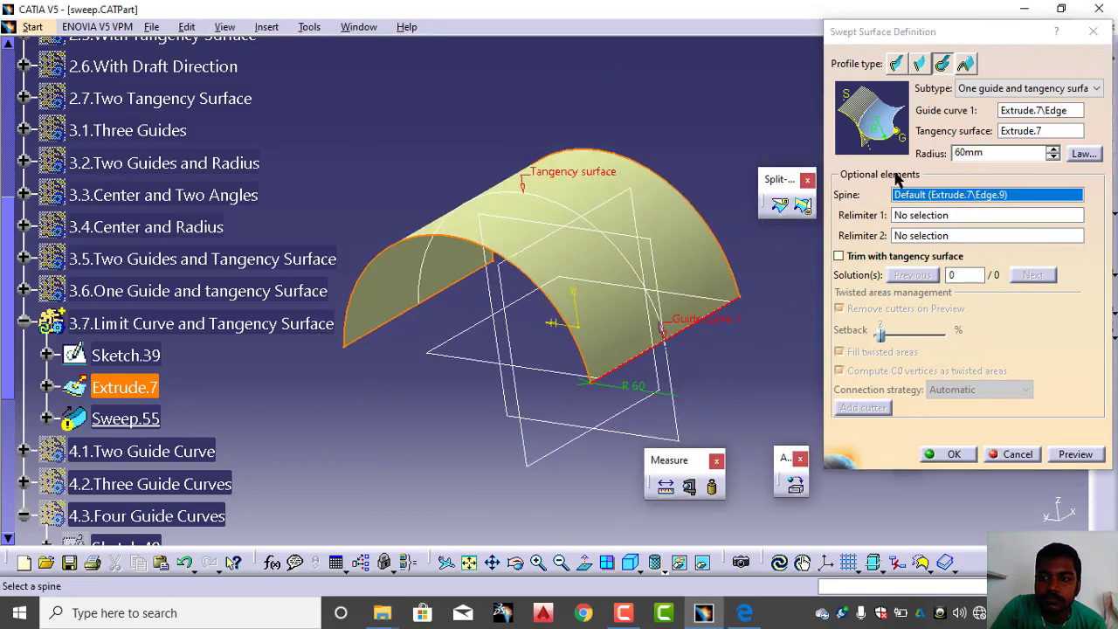
pyautogui.doubleClick(999, 154)
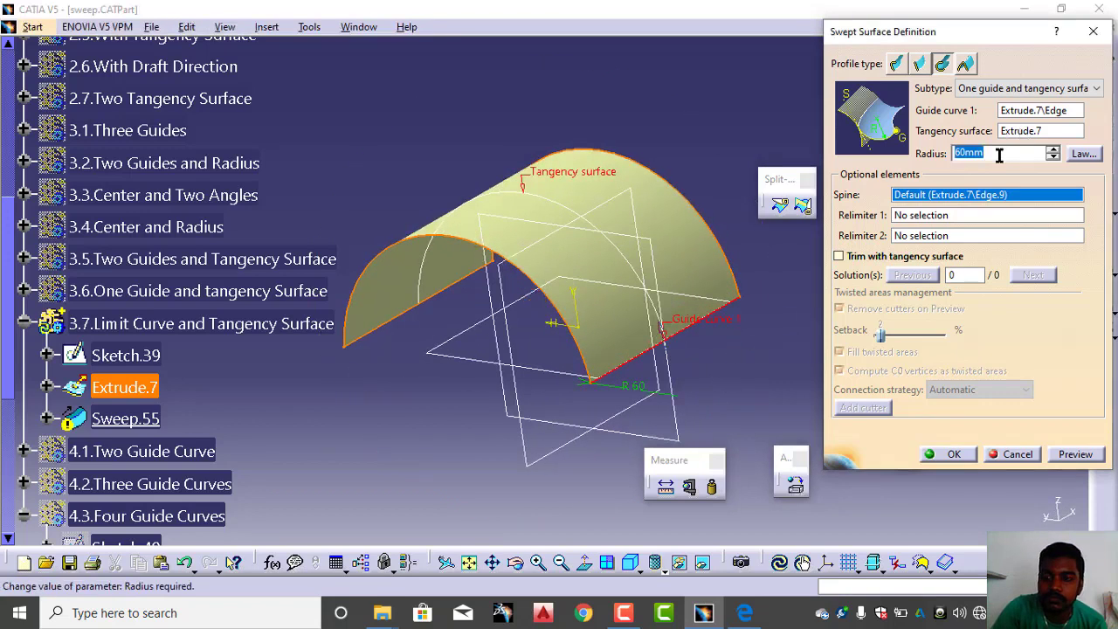
pyautogui.write('30')
pyautogui.press('Return')
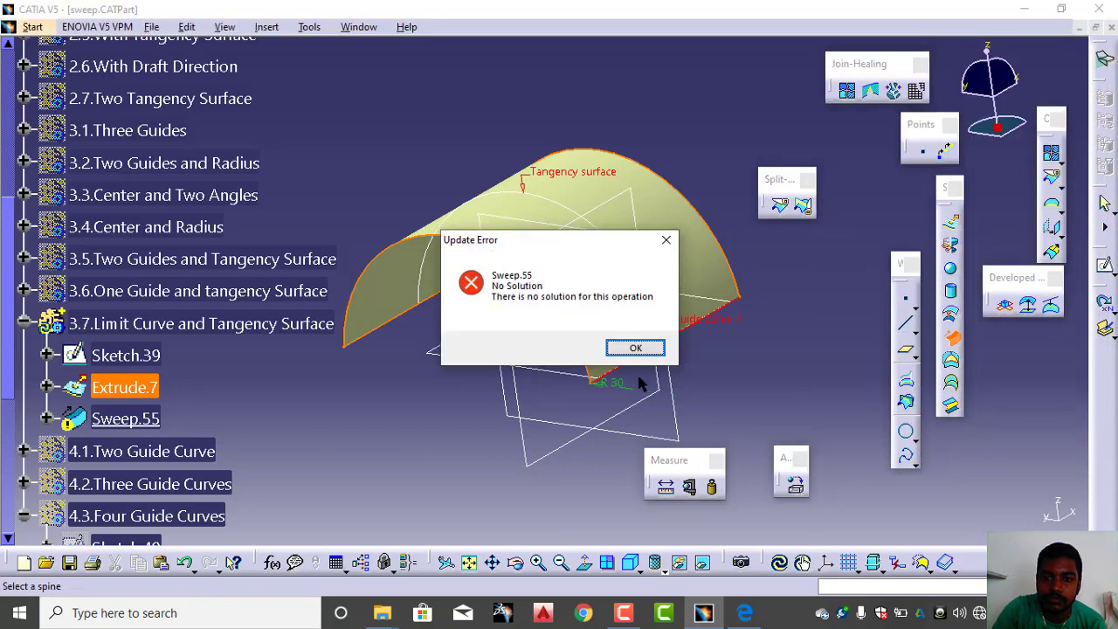
pyautogui.click(635, 347)
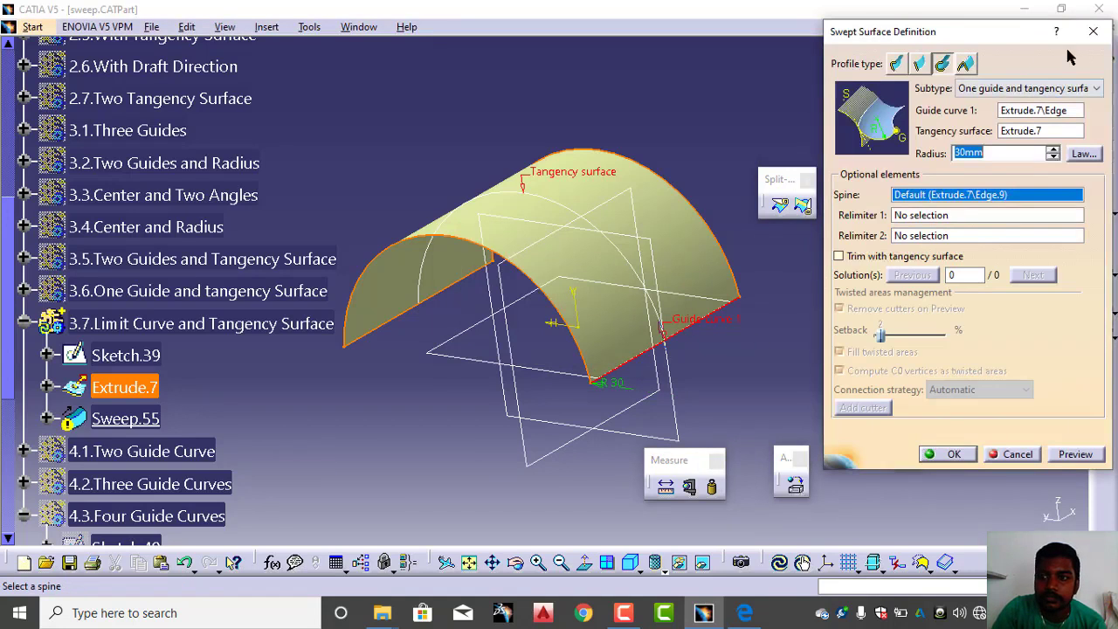
pyautogui.click(1097, 11)
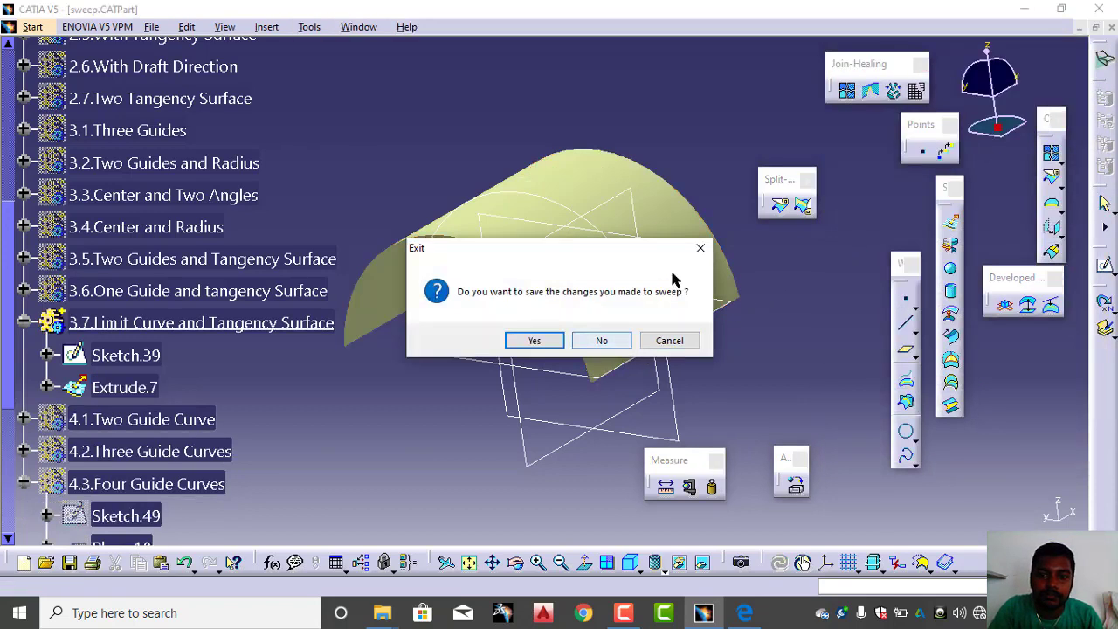
pyautogui.click(673, 343)
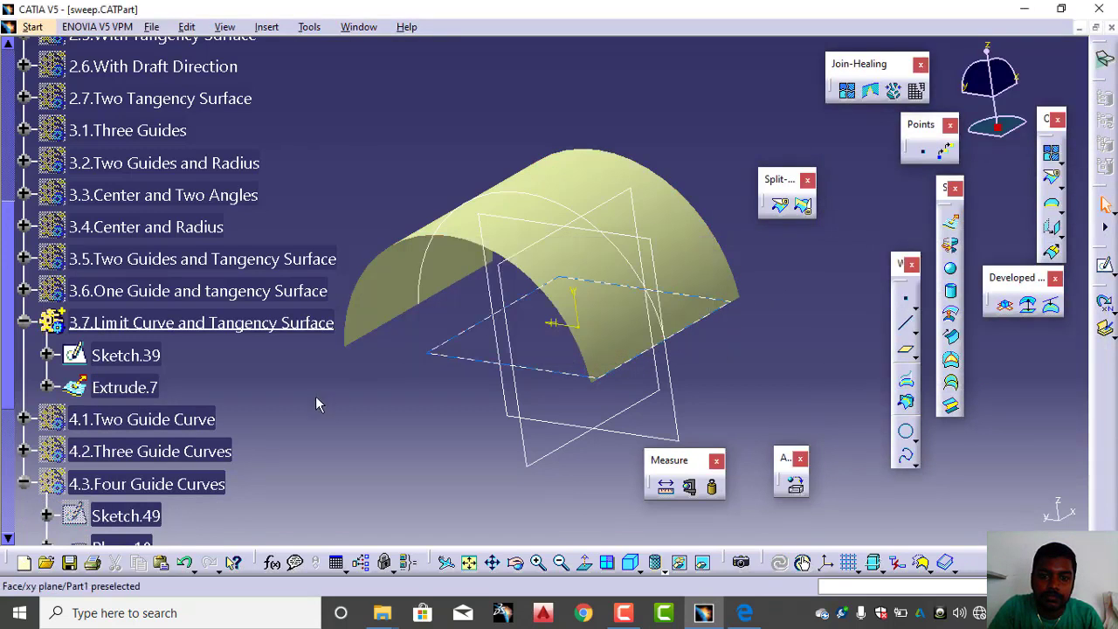
# Create a Limit curve and tangency surface circle sweep with Extrude.7's straight lower edge as limit curve, Extrude.7 as tangency surface and a 60 mm radius
pyautogui.click(951, 337)
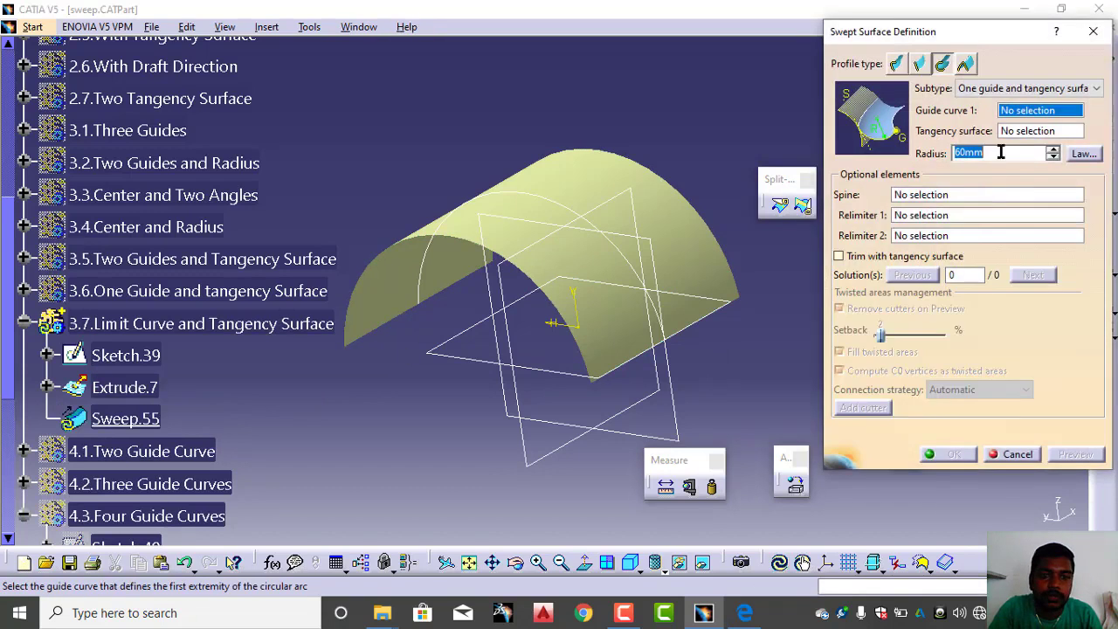
pyautogui.click(1027, 88)
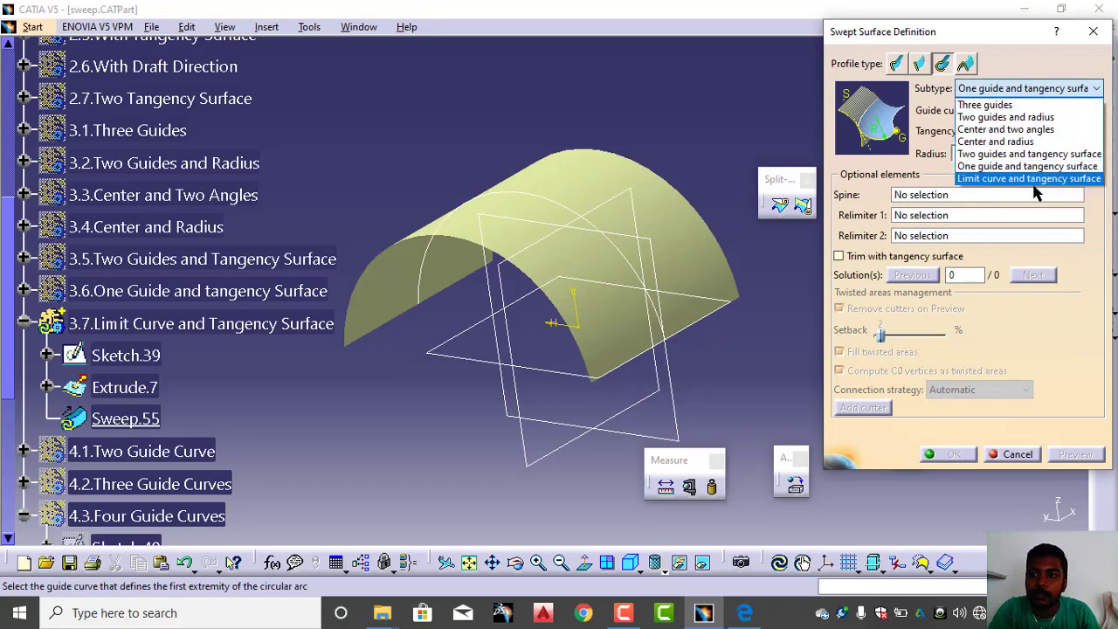
pyautogui.click(1034, 179)
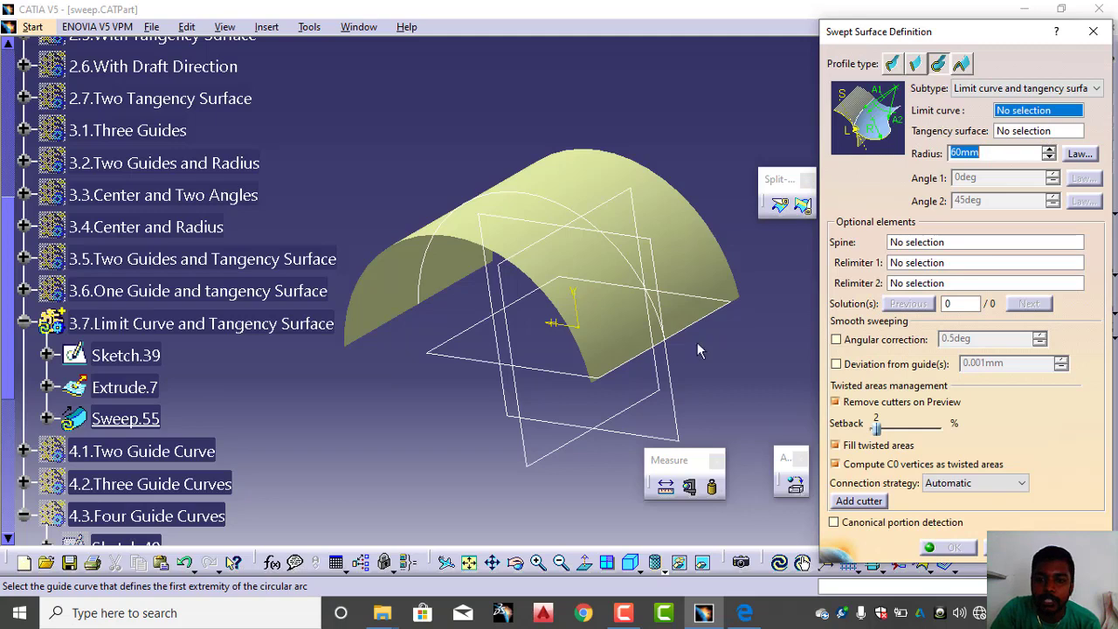
pyautogui.click(738, 301)
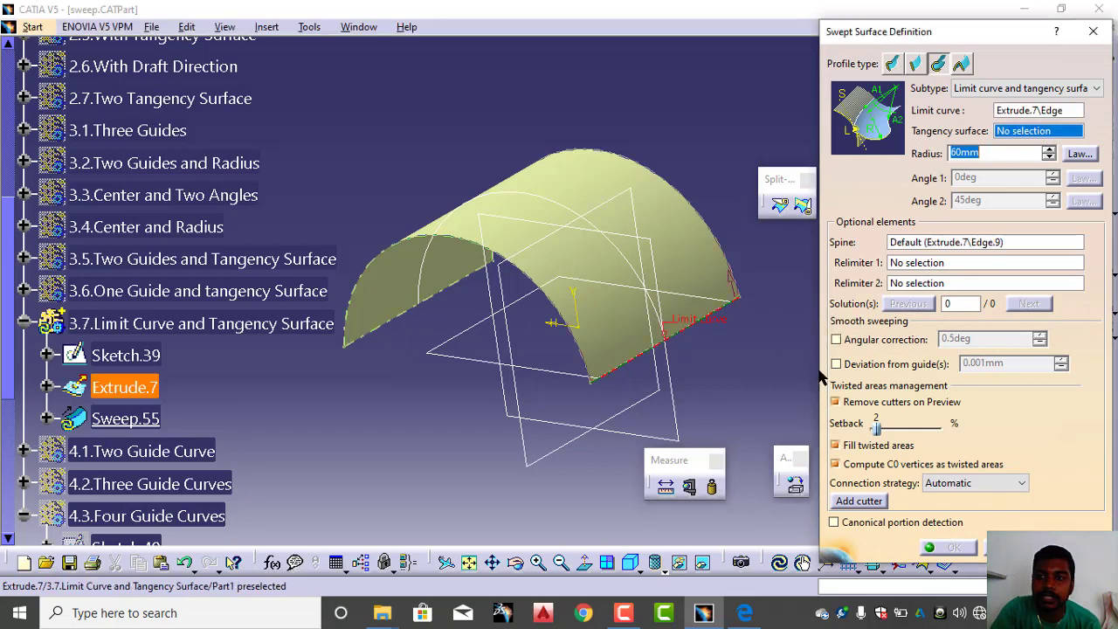
pyautogui.click(723, 280)
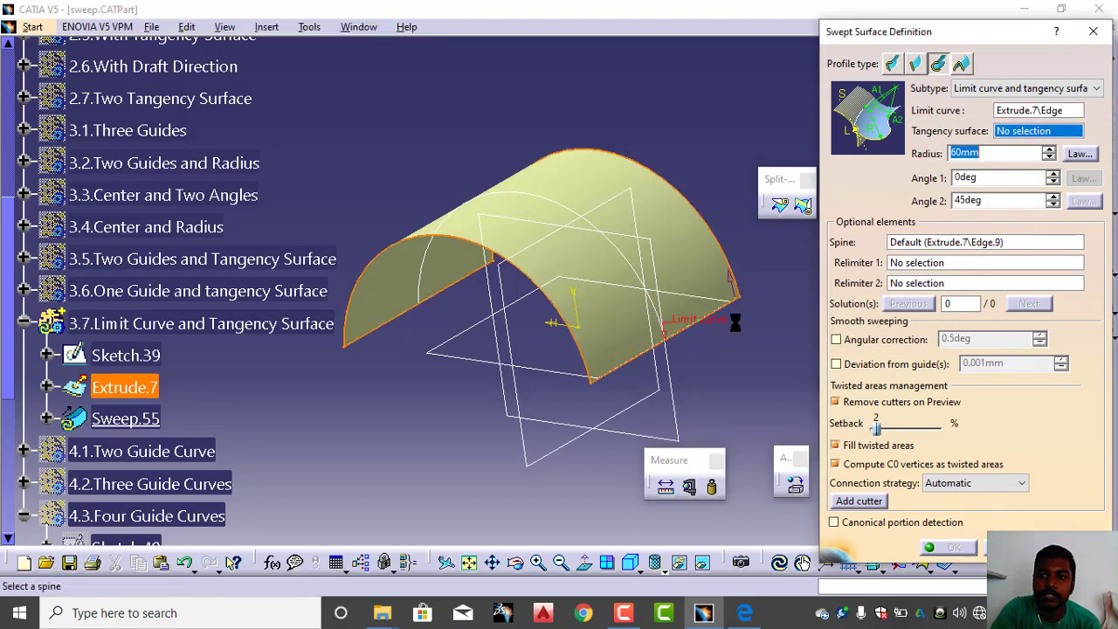
pyautogui.click(1077, 548)
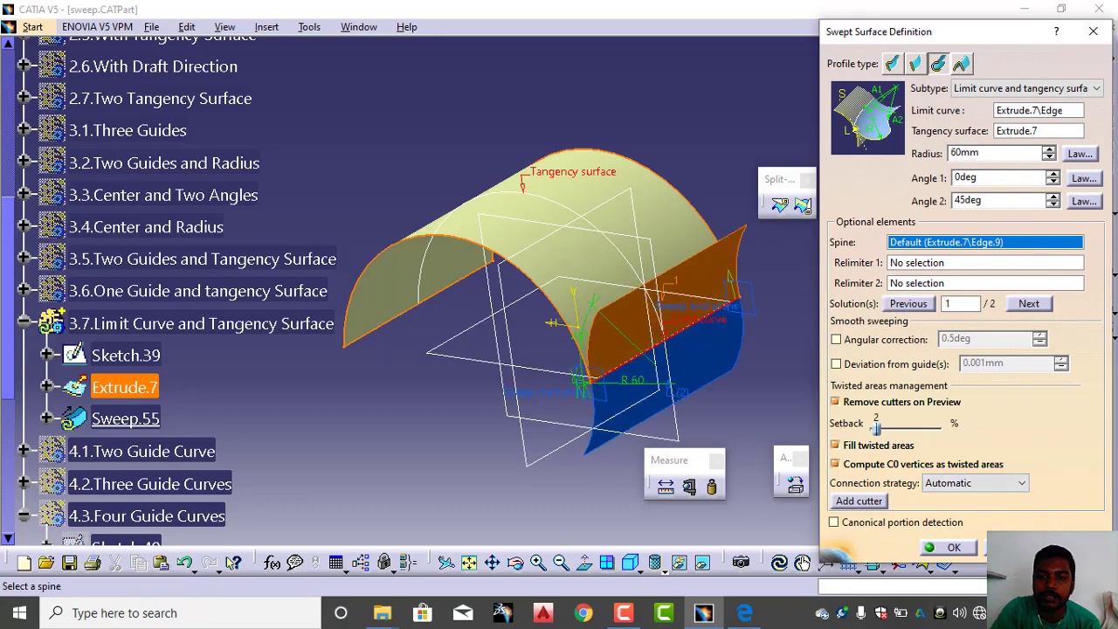
pyautogui.click(948, 548)
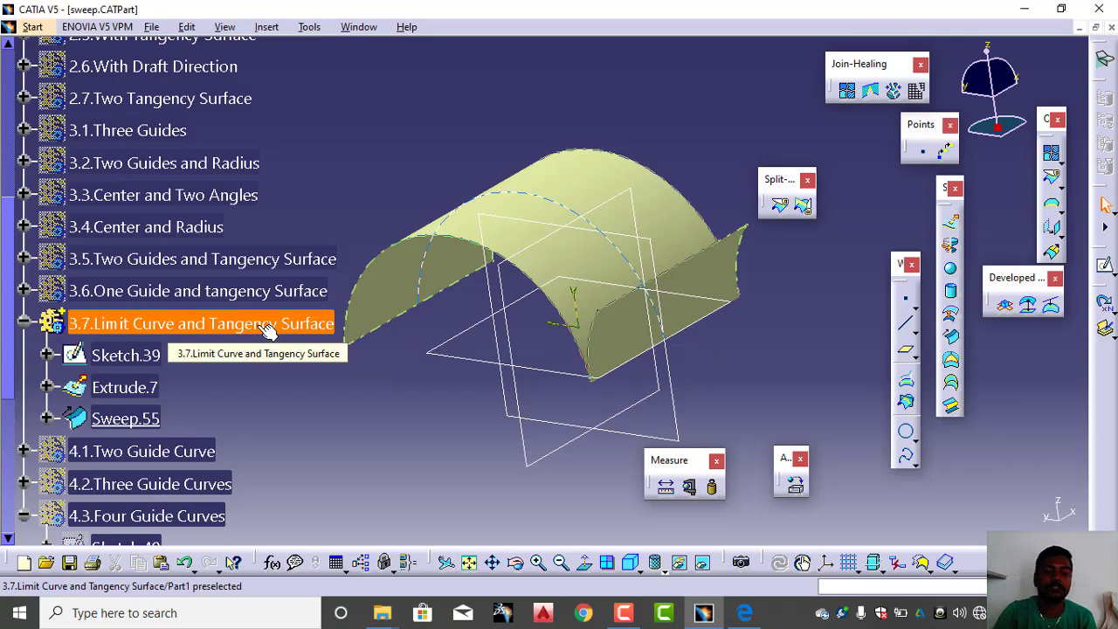
# Collapse the 3.7.Limit Curve and Tangency Surface set in the specification tree and hide it
pyautogui.click(24, 322)
pyautogui.click(122, 328)
pyautogui.rightClick(123, 327)
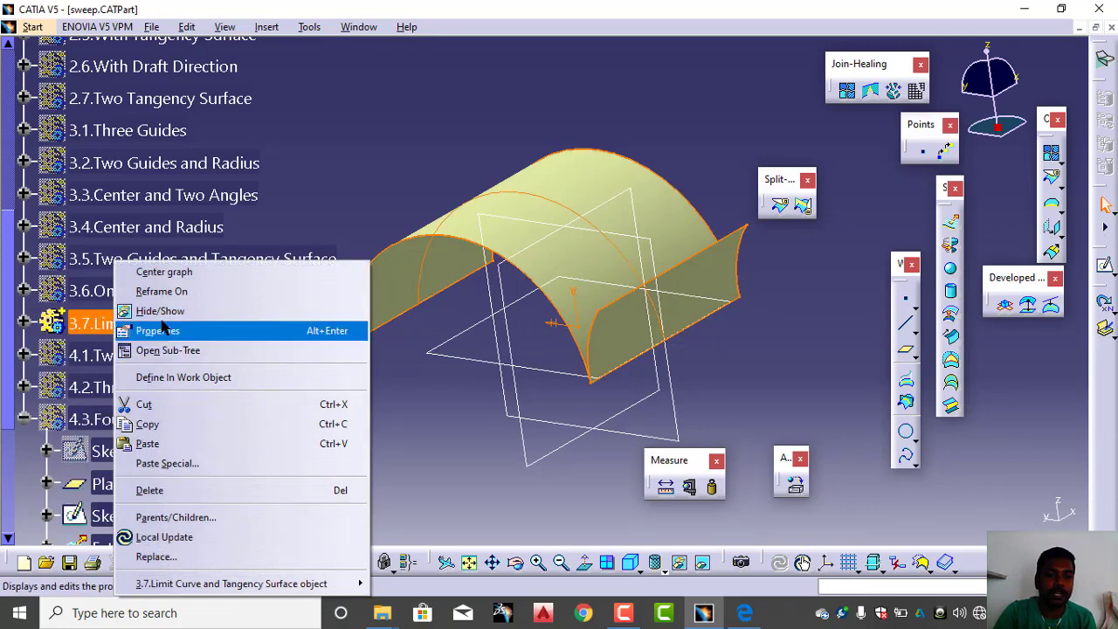
pyautogui.click(170, 312)
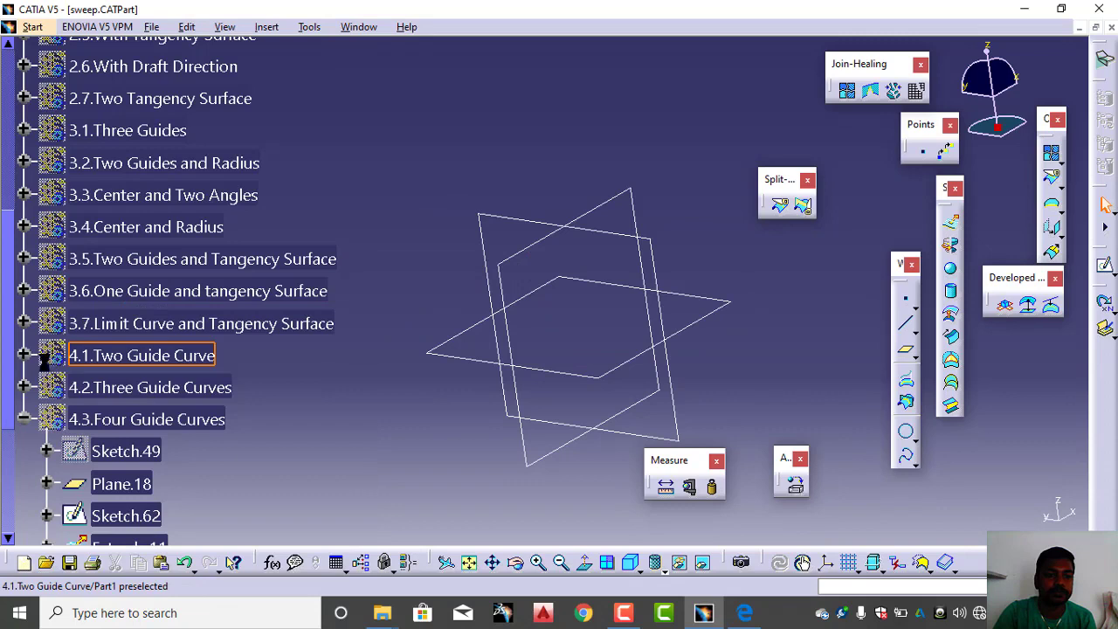
# Make the 4.1.Two Guide Curve set the in-work object and expand it in the specification tree
pyautogui.rightClick(113, 360)
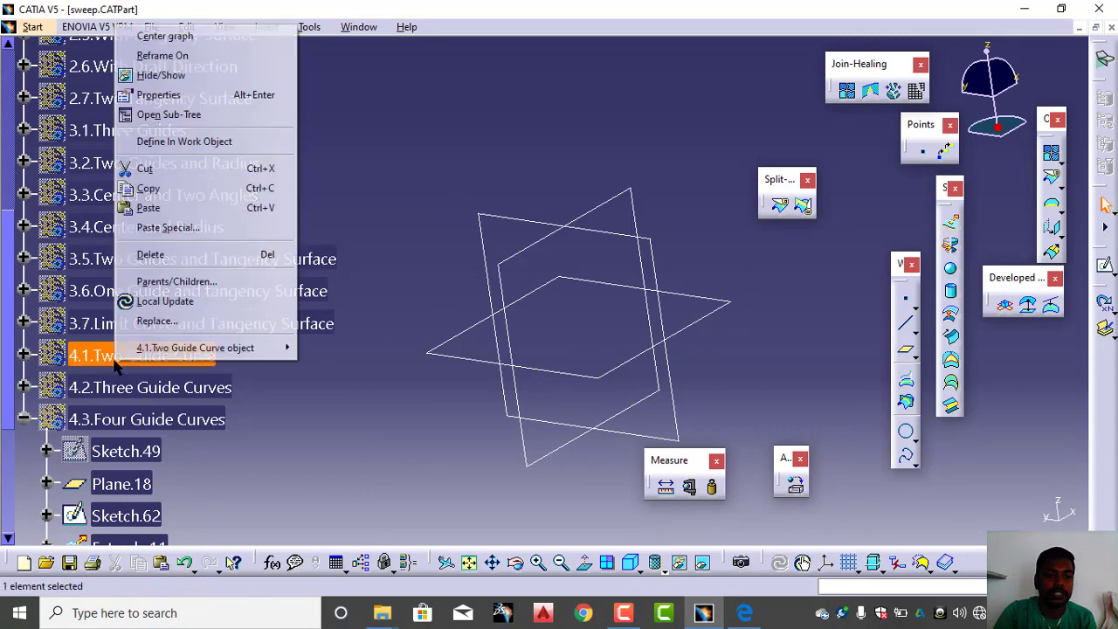
pyautogui.click(183, 141)
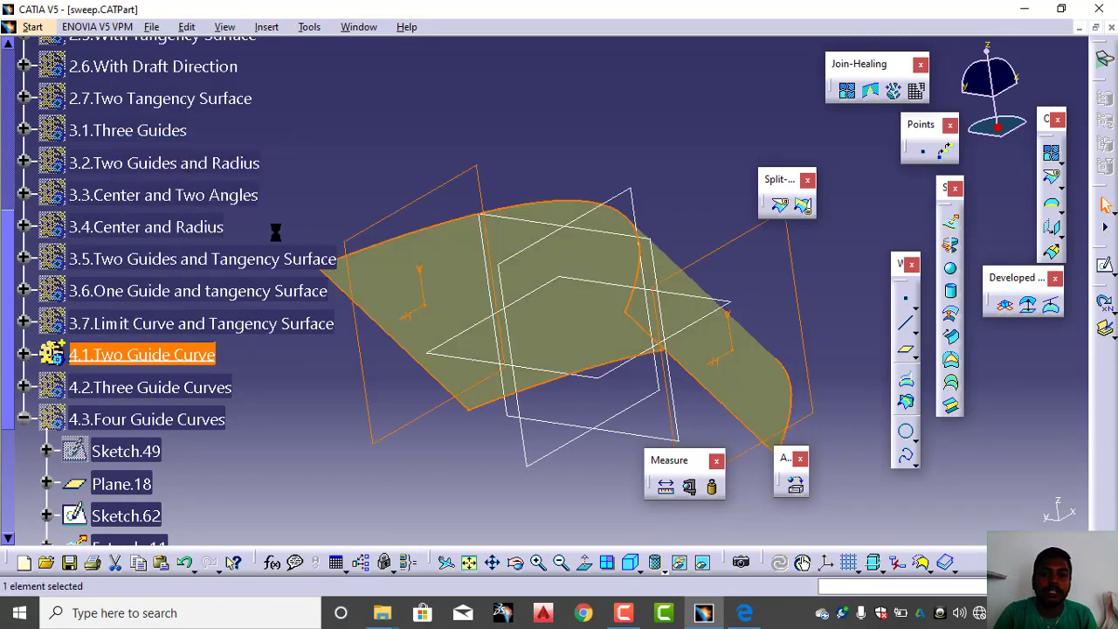
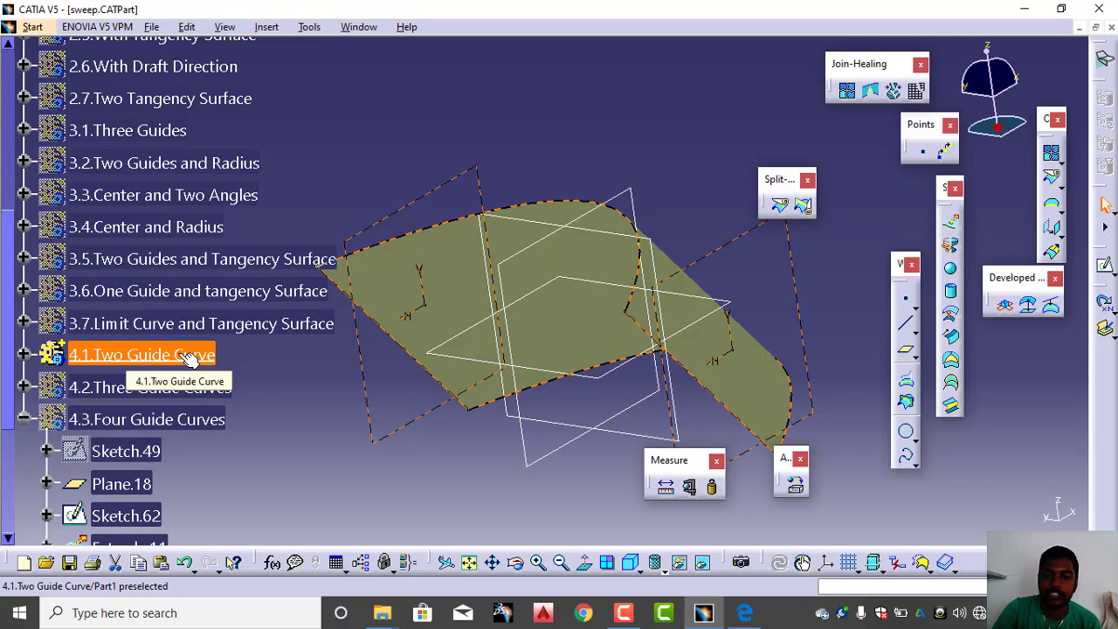
pyautogui.moveTo(448, 188); pyautogui.dragTo(524, 279, button='middle')
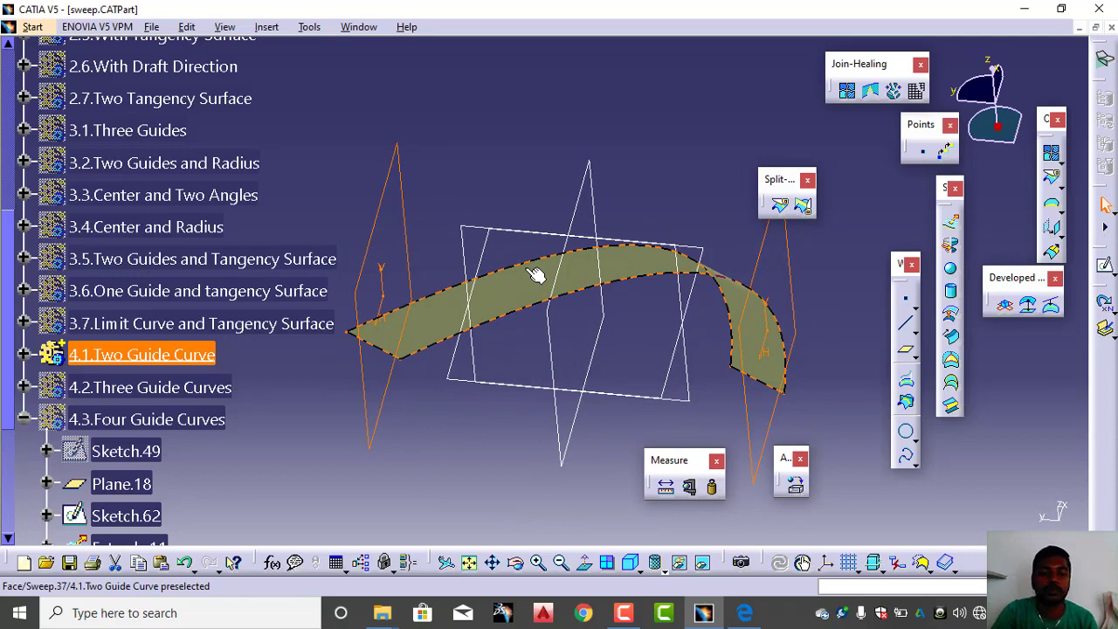
pyautogui.click(535, 274)
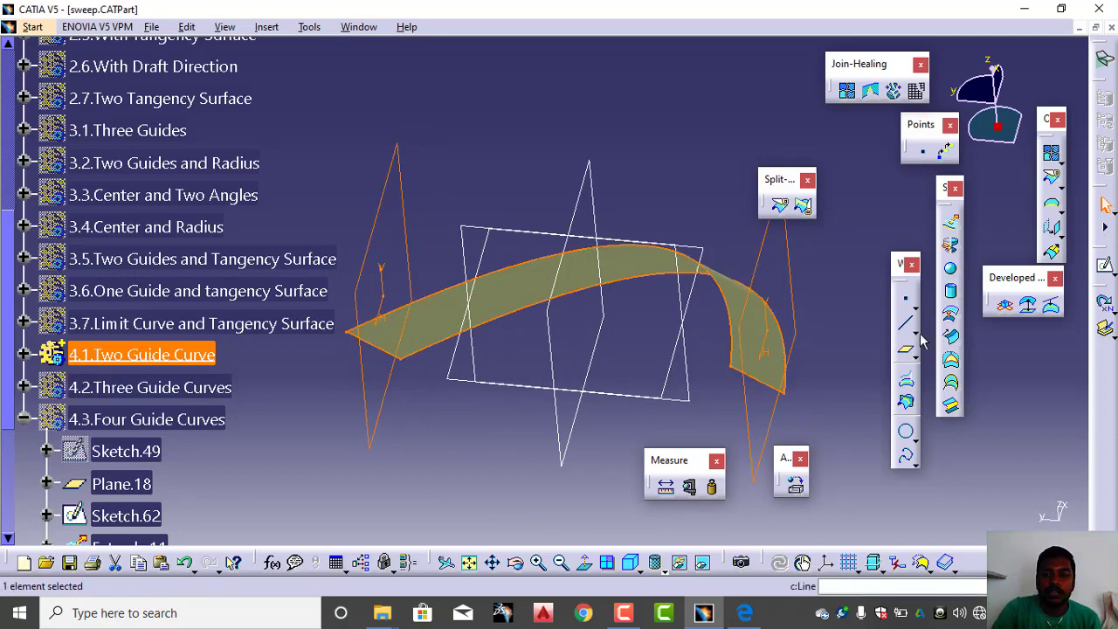
pyautogui.click(24, 355)
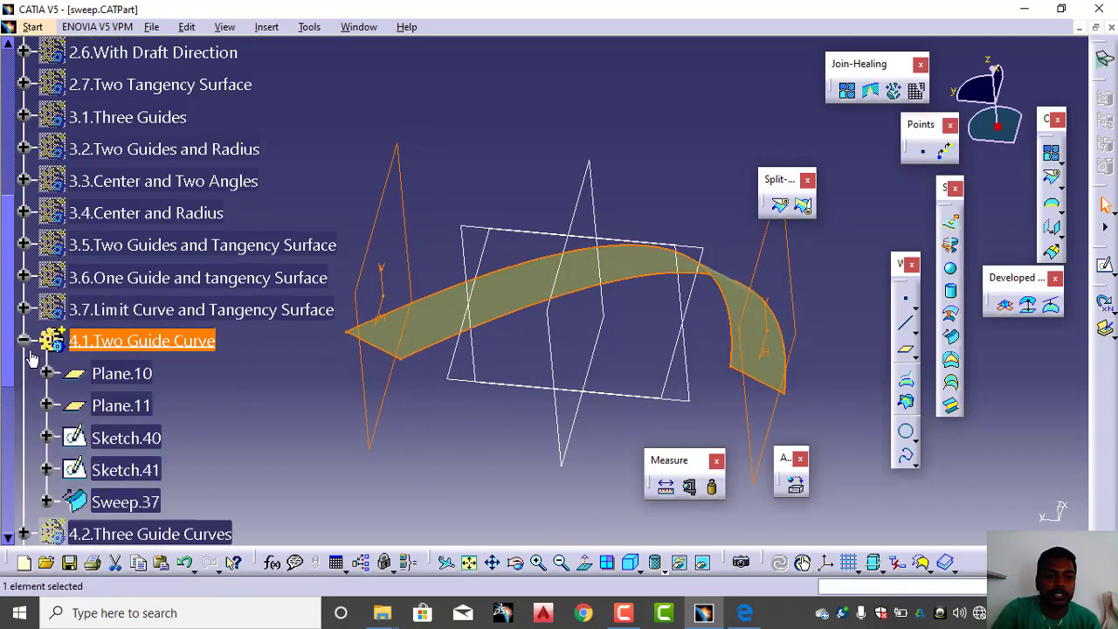
# Examine the definition of Sweep.37, including its guide curves, tangency planes and angles, and close it without changes
pyautogui.rightClick(114, 502)
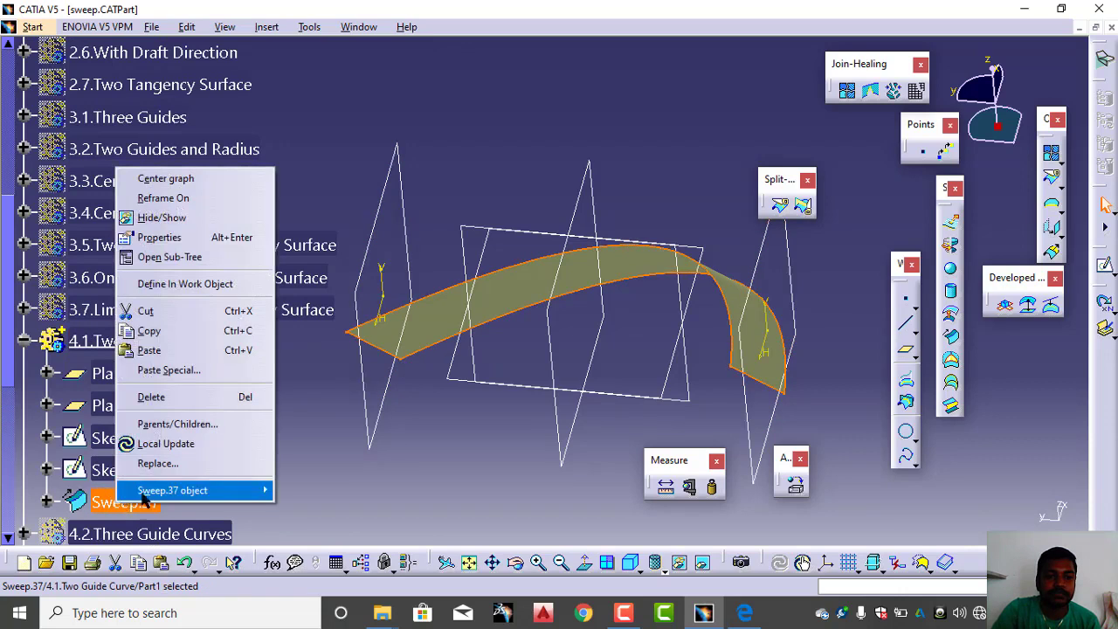
pyautogui.press('Escape')
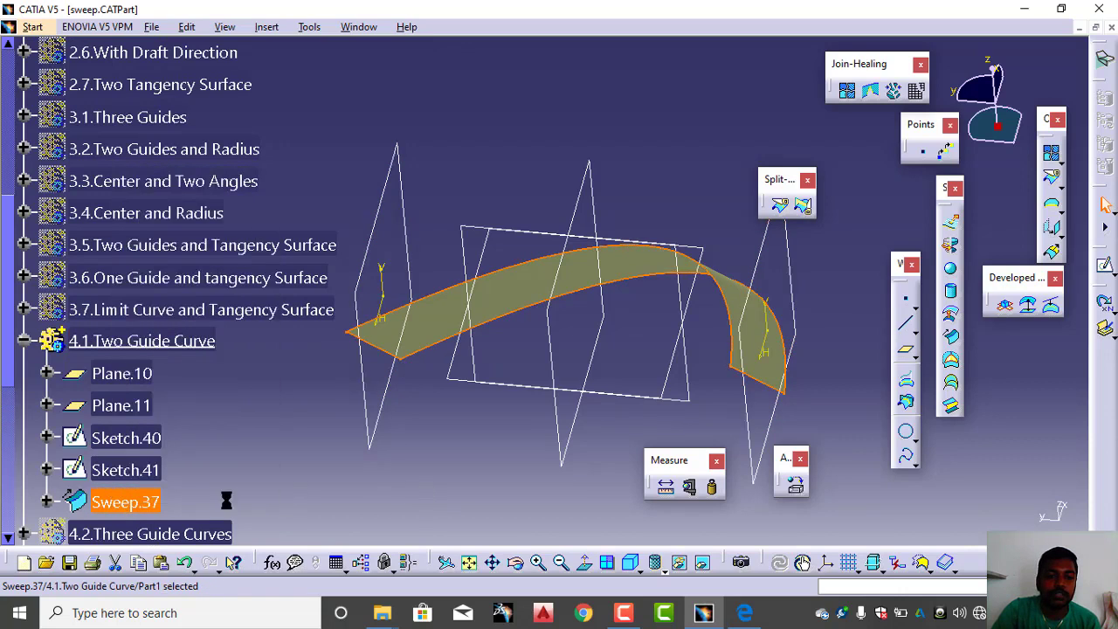
pyautogui.doubleClick(144, 500)
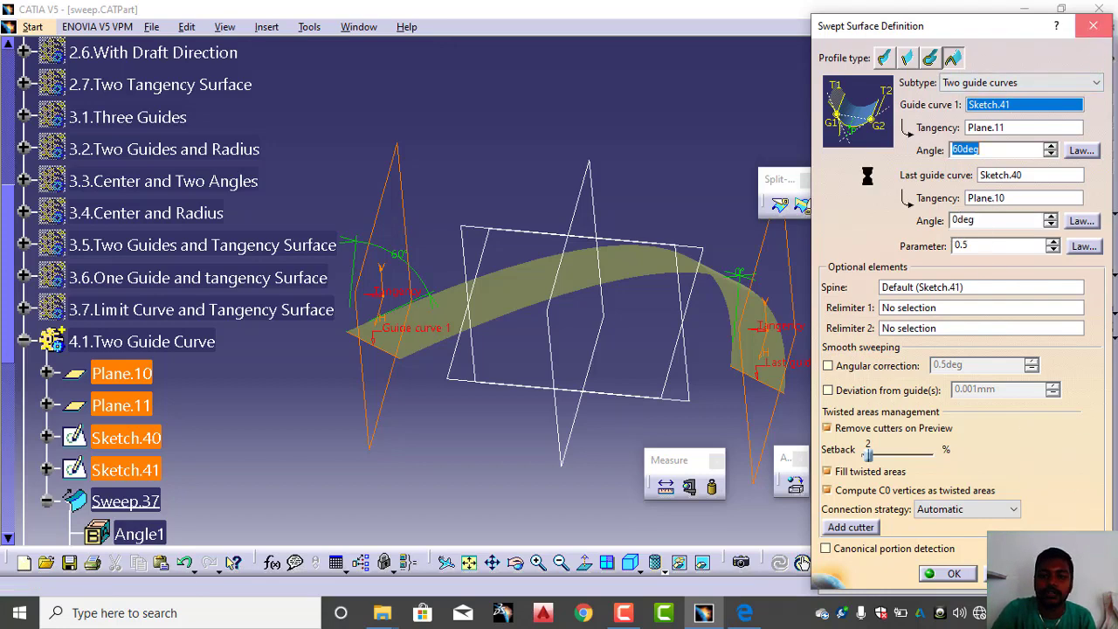
pyautogui.click(1093, 25)
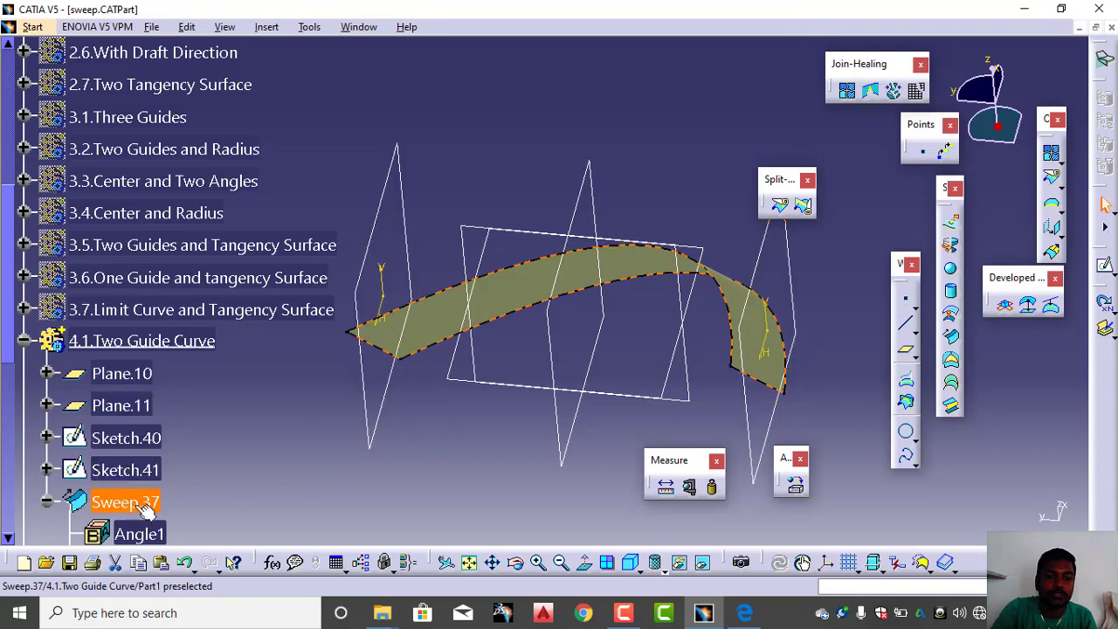
# Delete Sweep.37 from the 4.1.Two Guide Curve set, keeping its parent sketches and planes
pyautogui.rightClick(129, 502)
pyautogui.click(193, 398)
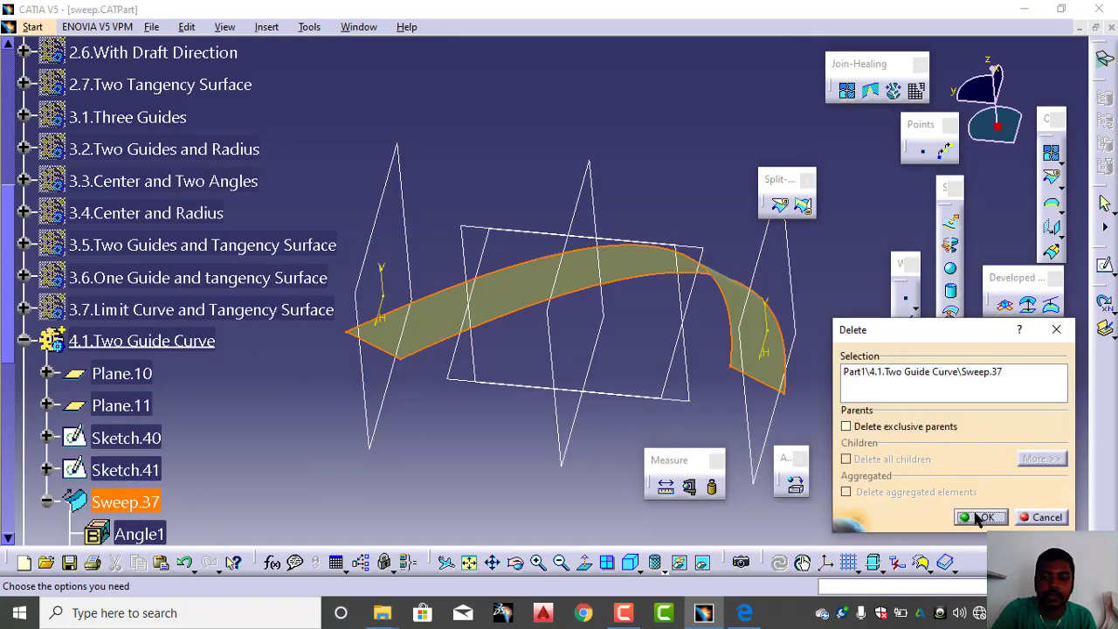
pyautogui.click(980, 517)
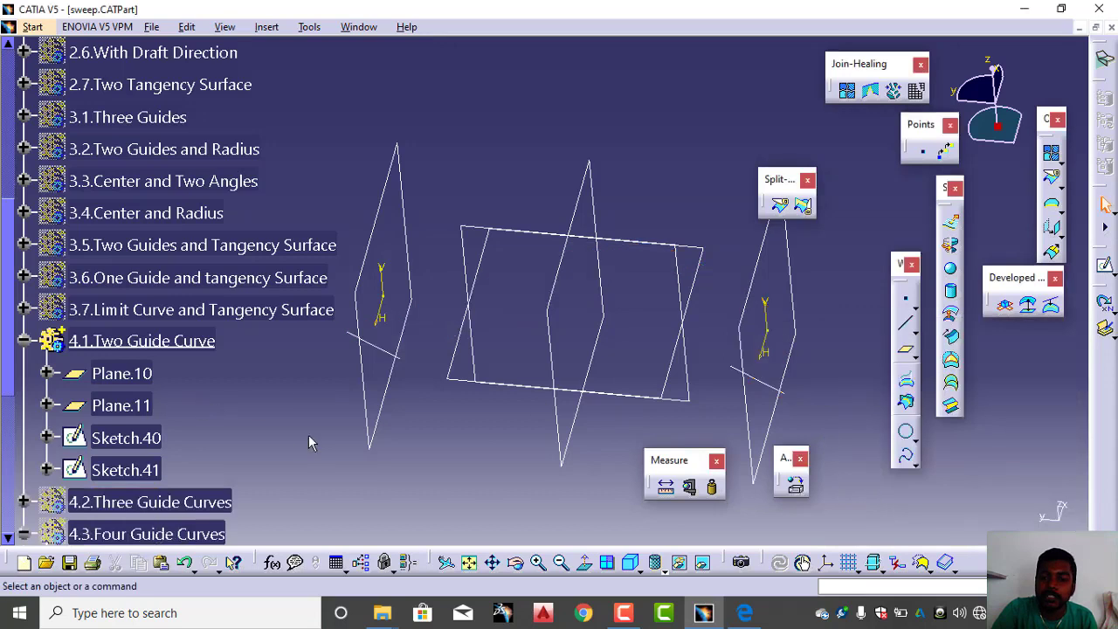
# Start a Two guide curves conic sweep with Sketch.40 as guide curve 1, Plane.10 as its tangency and a 60deg angle
pyautogui.moveTo(485, 433)
pyautogui.mouseDown(button='middle')
pyautogui.moveTo(492, 372)
pyautogui.moveTo(454, 376)
pyautogui.mouseUp(button='middle')
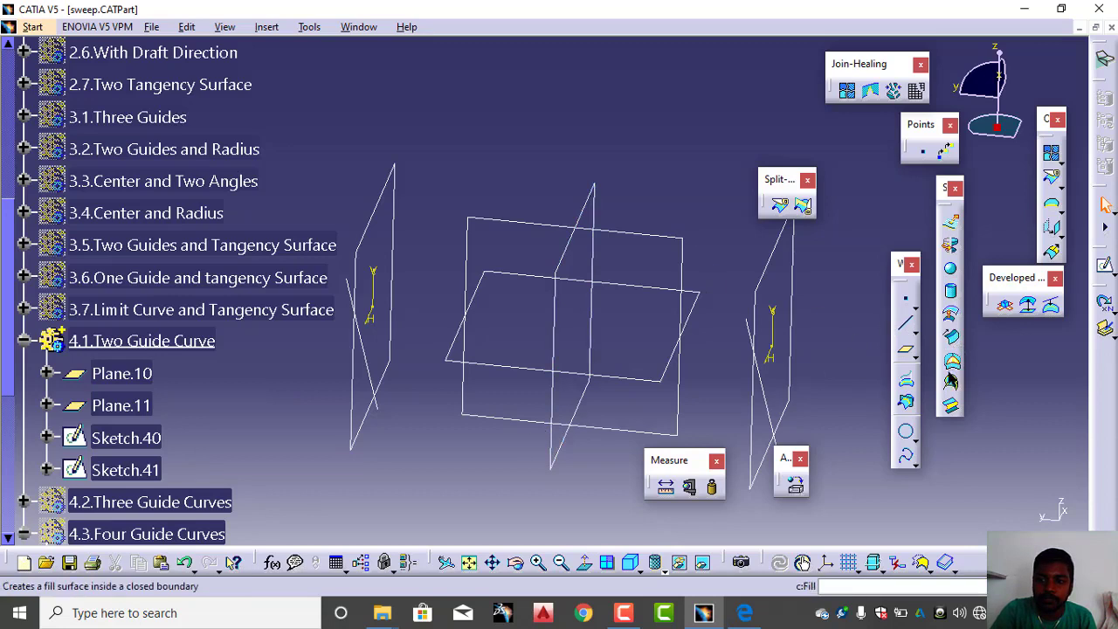
pyautogui.click(958, 347)
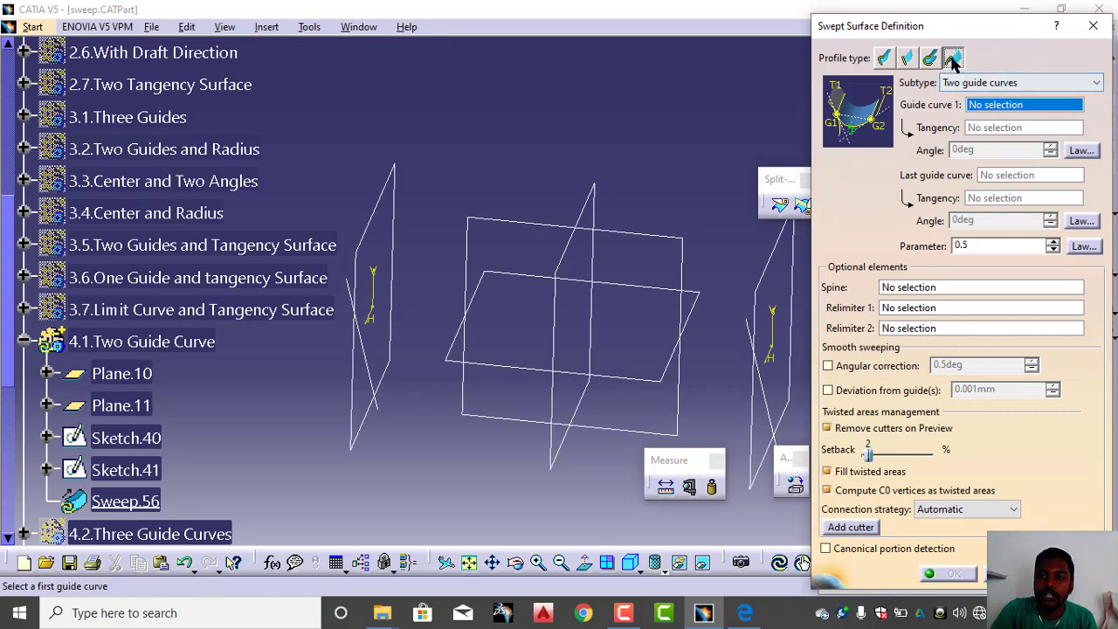
pyautogui.click(969, 82)
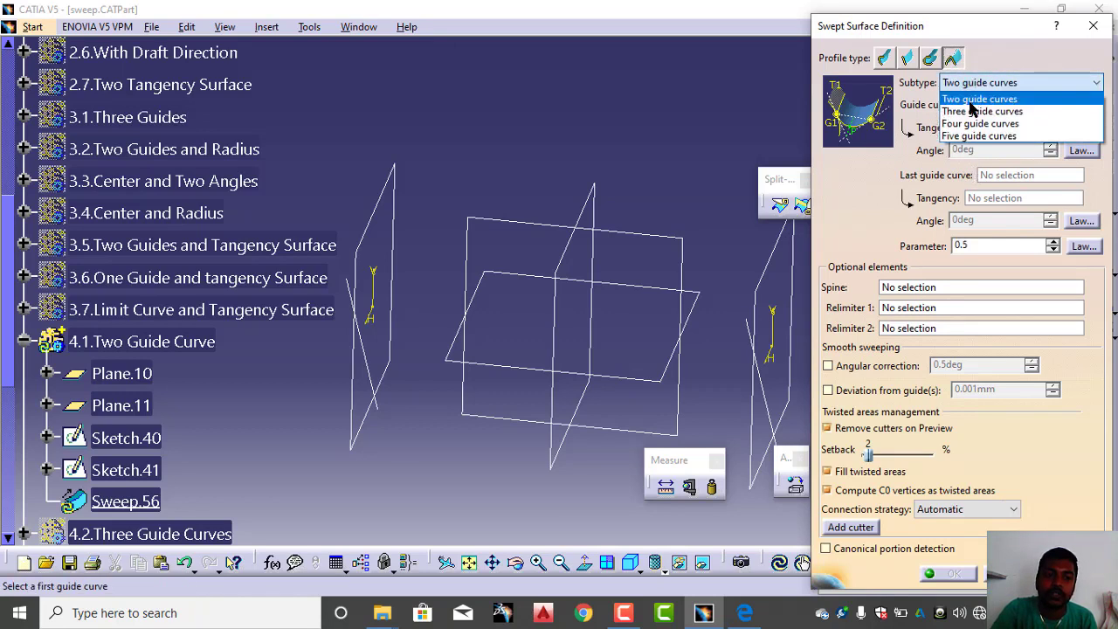
pyautogui.click(971, 100)
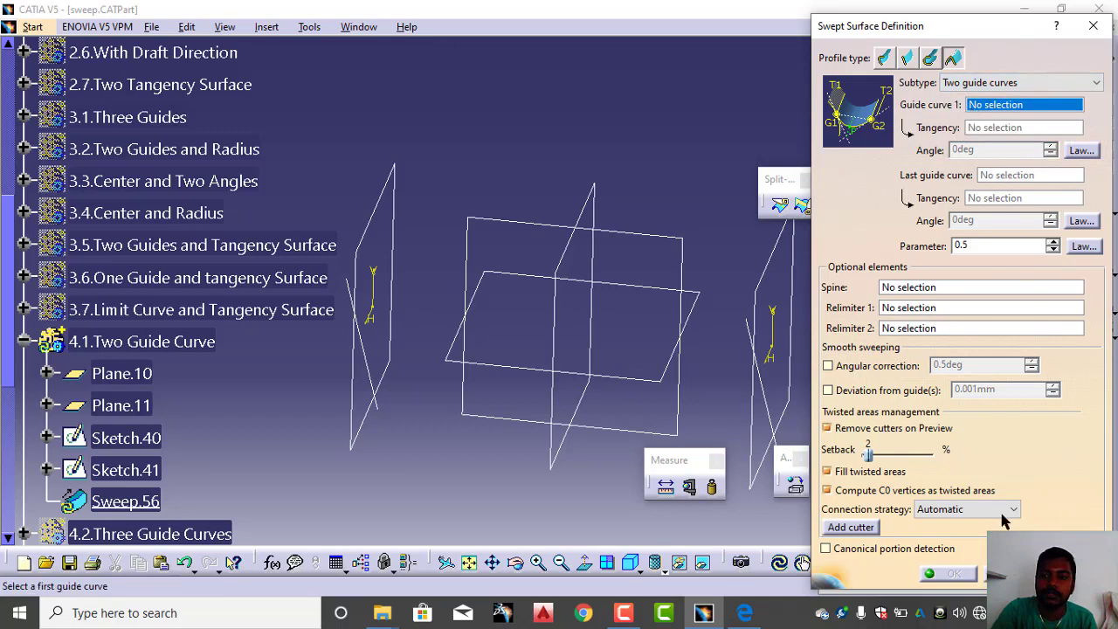
pyautogui.click(771, 416)
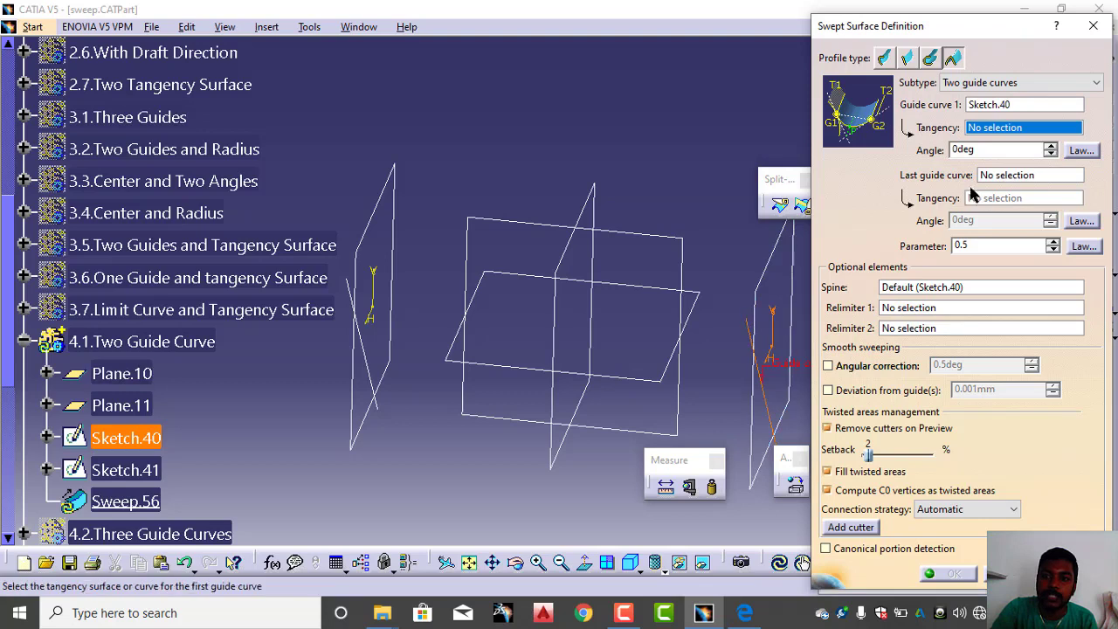
pyautogui.click(765, 273)
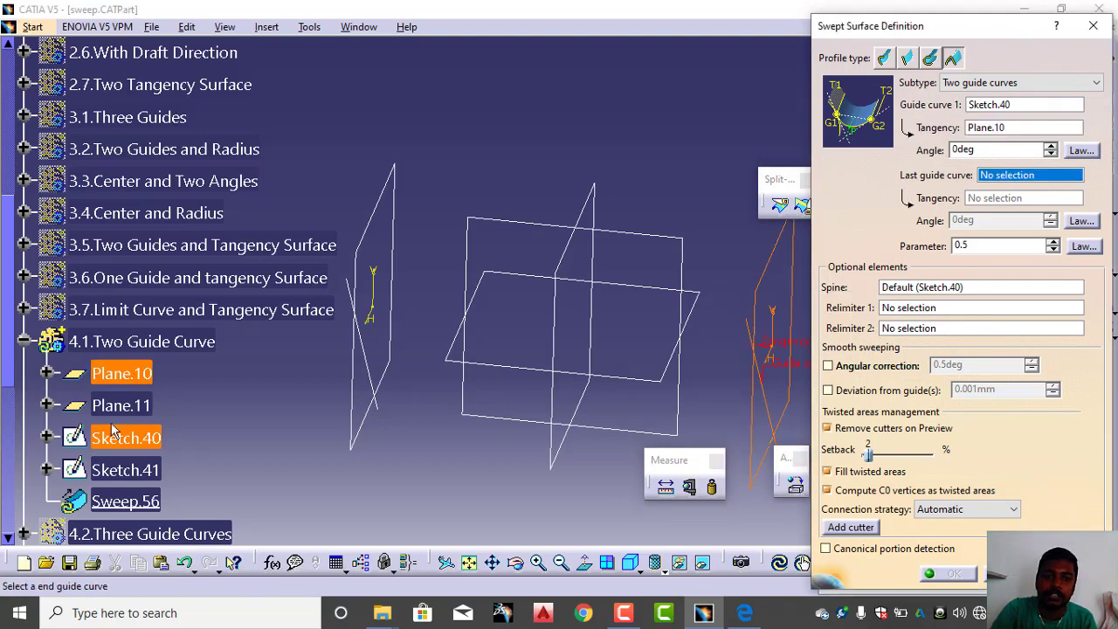
pyautogui.doubleClick(977, 150)
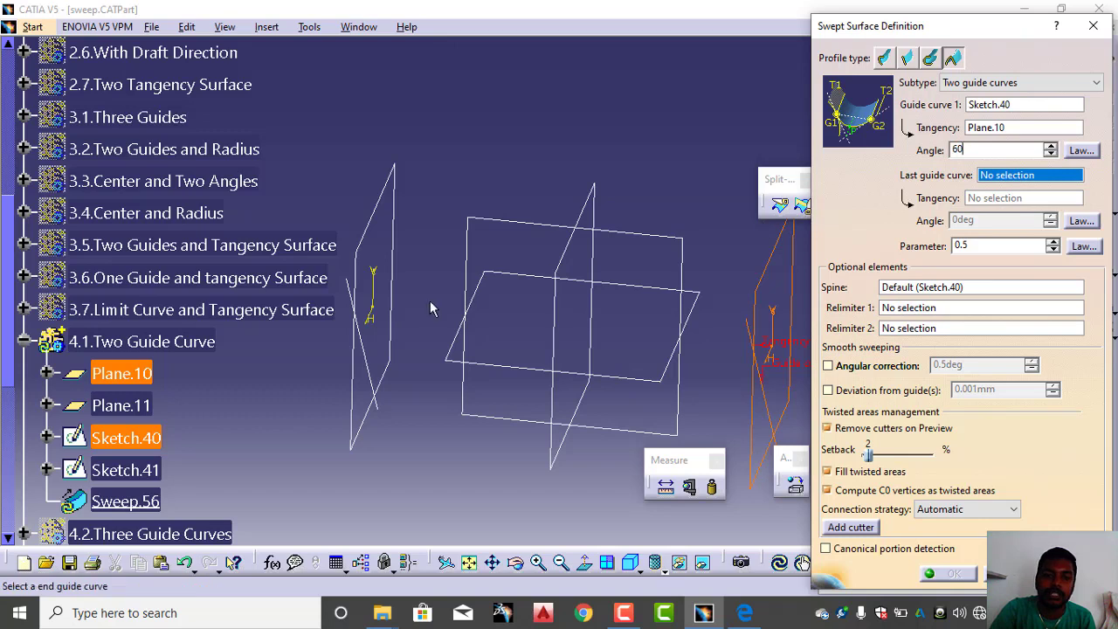
# Set Sketch.41 as the last guide curve with Plane.11 as its tangency, and create the conic sweep
pyautogui.click(374, 370)
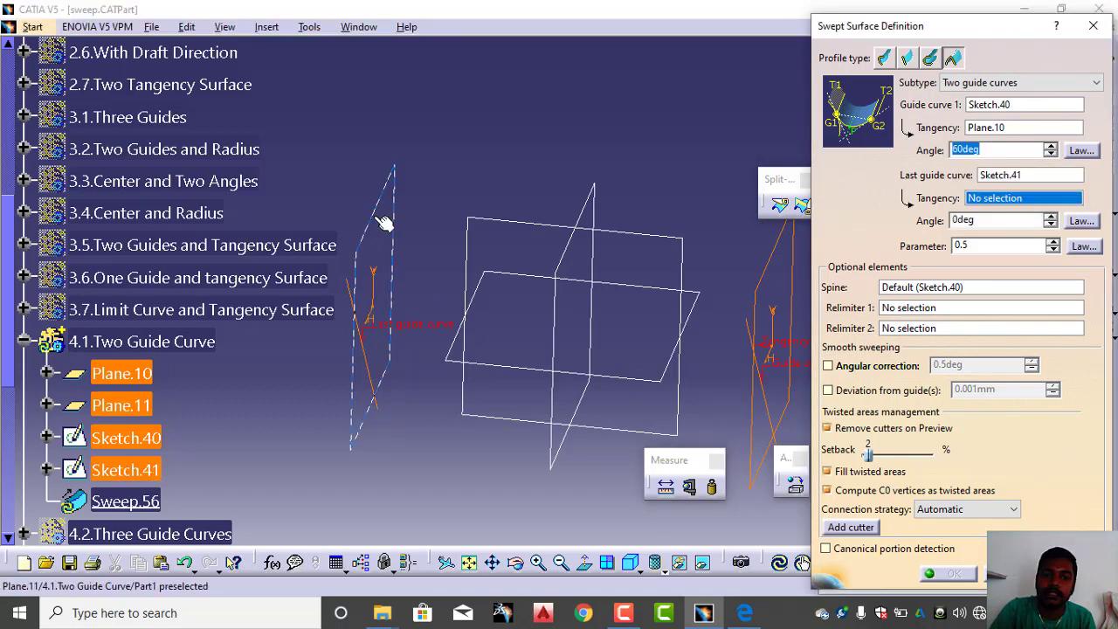
pyautogui.click(385, 323)
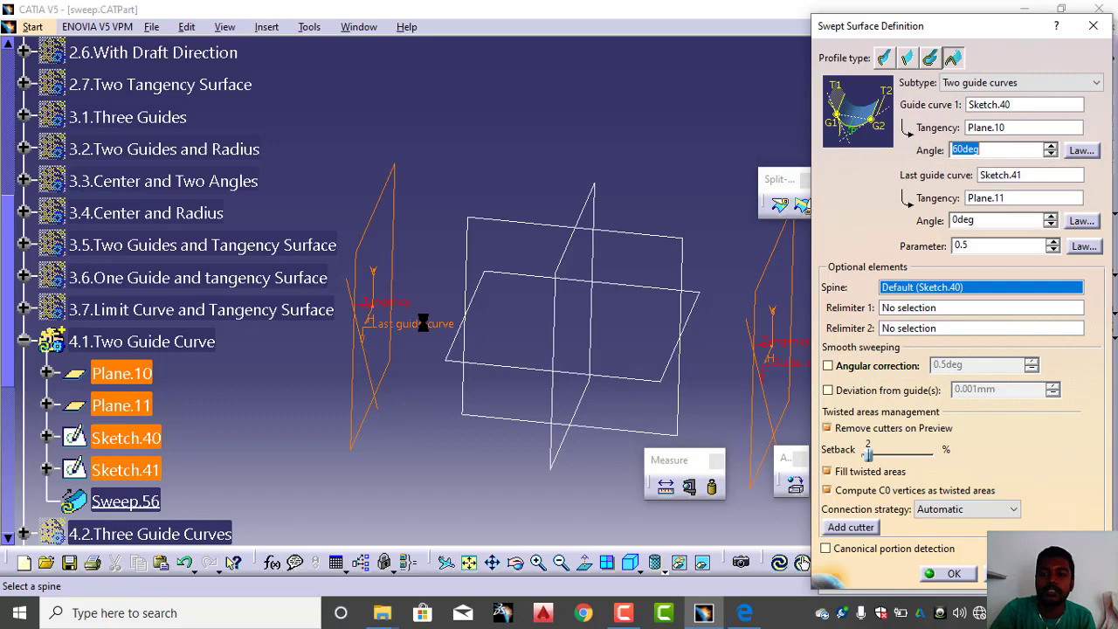
pyautogui.click(1079, 574)
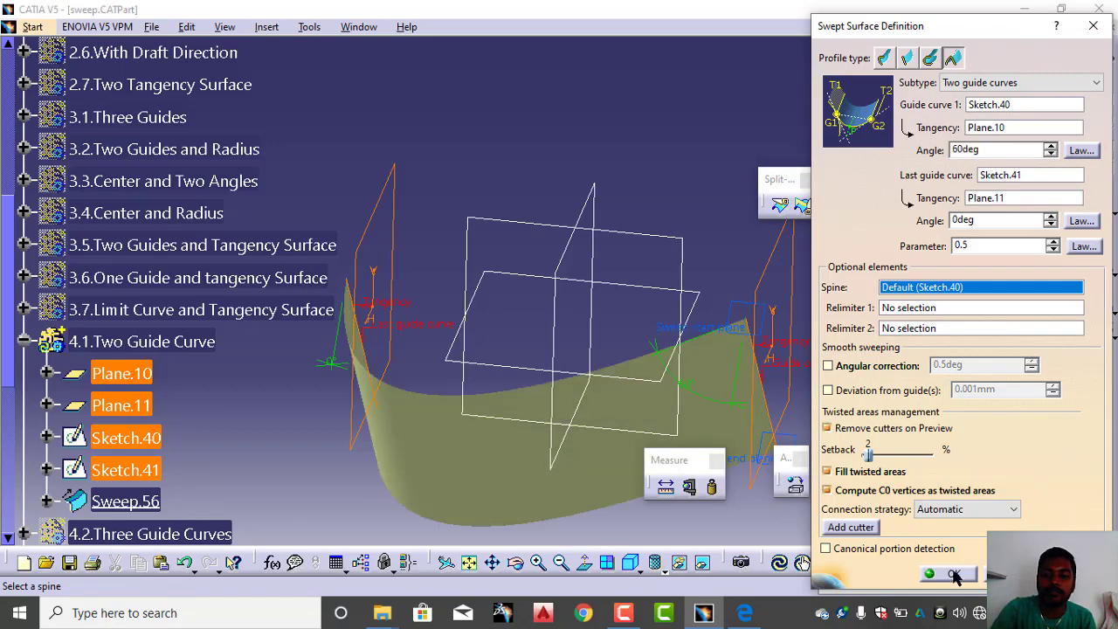
pyautogui.click(952, 576)
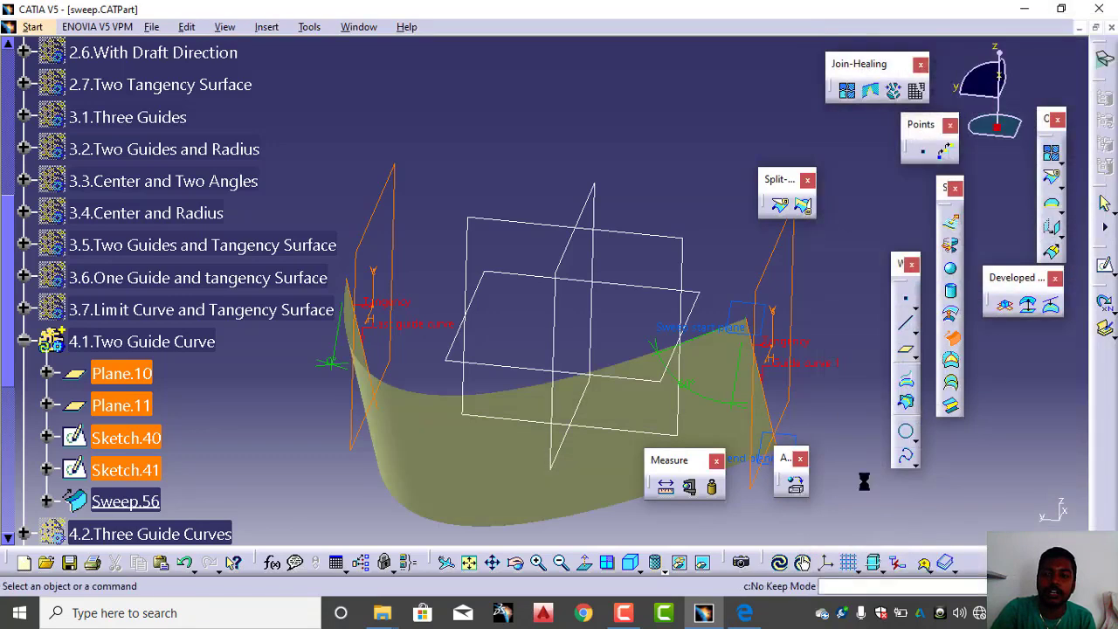
pyautogui.moveTo(655, 401)
pyautogui.mouseDown(button='middle')
pyautogui.moveTo(694, 252)
pyautogui.moveTo(635, 156)
pyautogui.moveTo(602, 45)
pyautogui.moveTo(669, 262)
pyautogui.moveTo(649, 352)
pyautogui.moveTo(830, 324)
pyautogui.moveTo(921, 295)
pyautogui.moveTo(917, 249)
pyautogui.moveTo(850, 253)
pyautogui.mouseUp(button='middle')
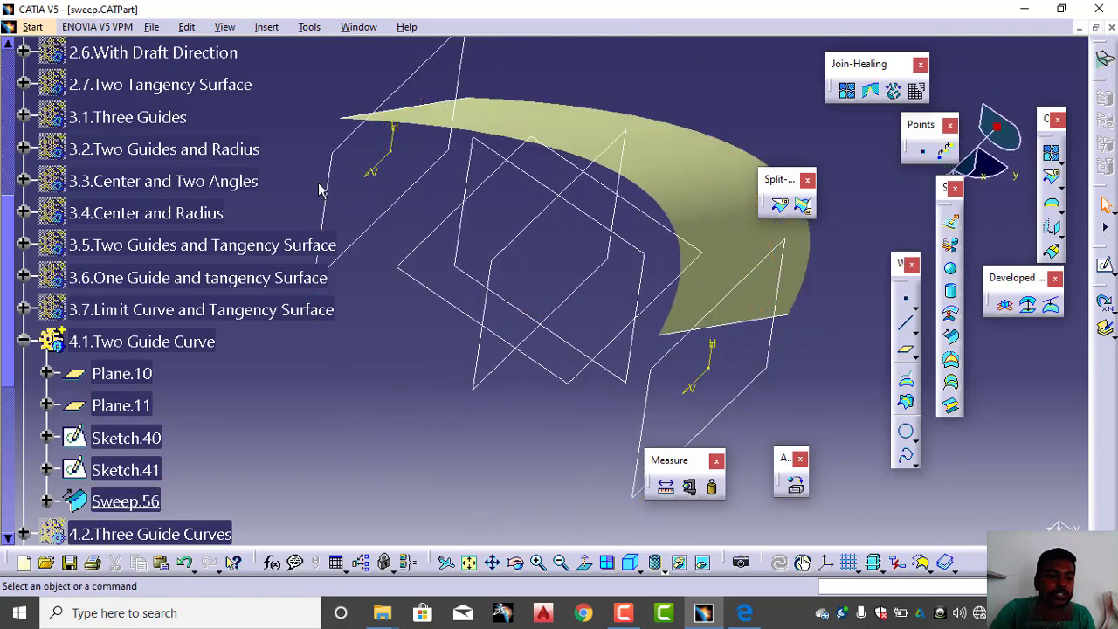
# Collapse the 4.1.Two Guide Curve and 4.3.Four Guide Curves sets in the specification tree
pyautogui.click(21, 343)
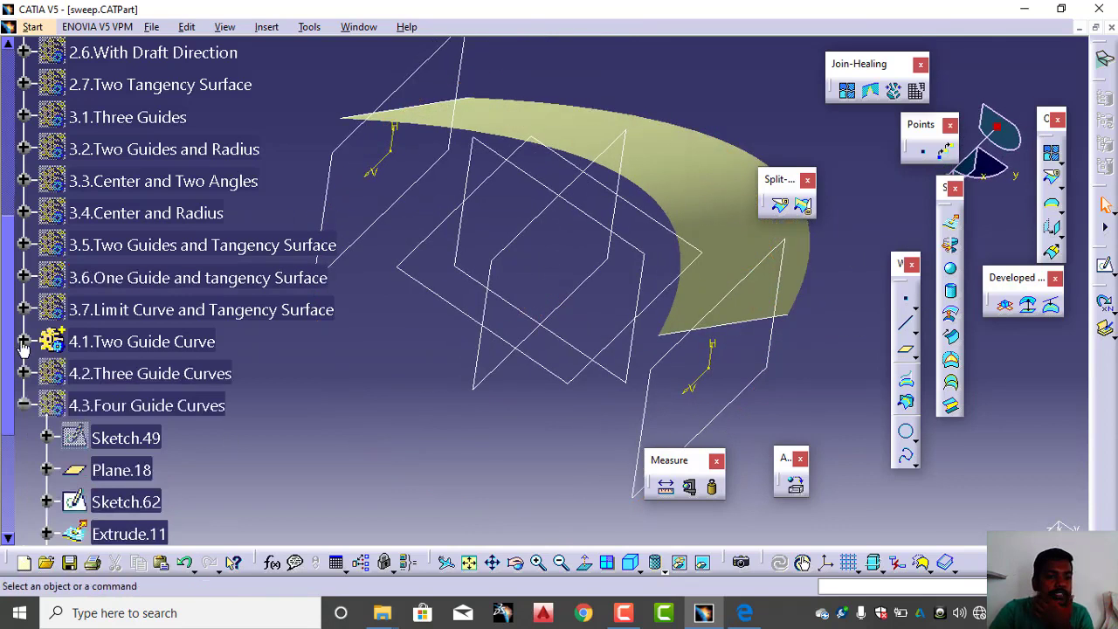
pyautogui.scroll(-3, 185, 419)
pyautogui.scroll(-3, 179, 422)
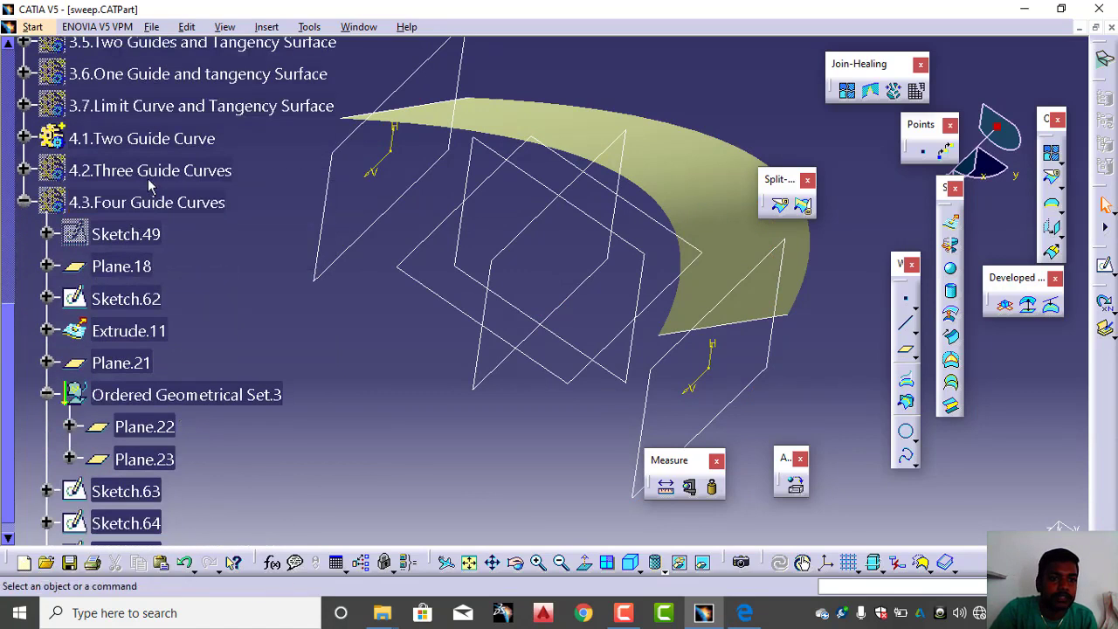
pyautogui.rightClick(146, 180)
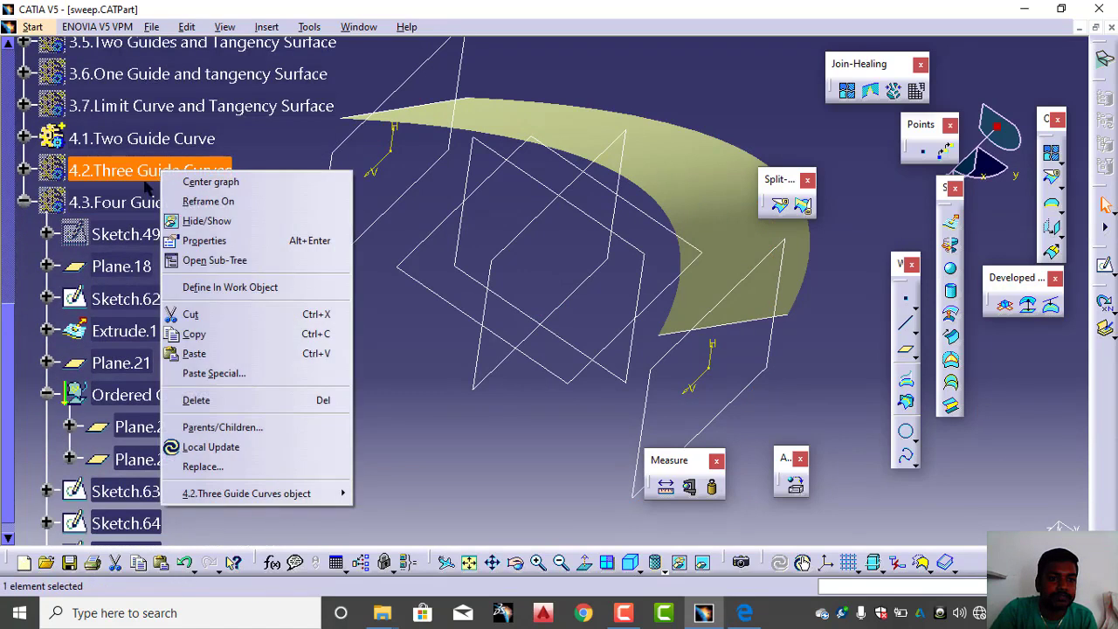
pyautogui.click(15, 212)
pyautogui.click(24, 203)
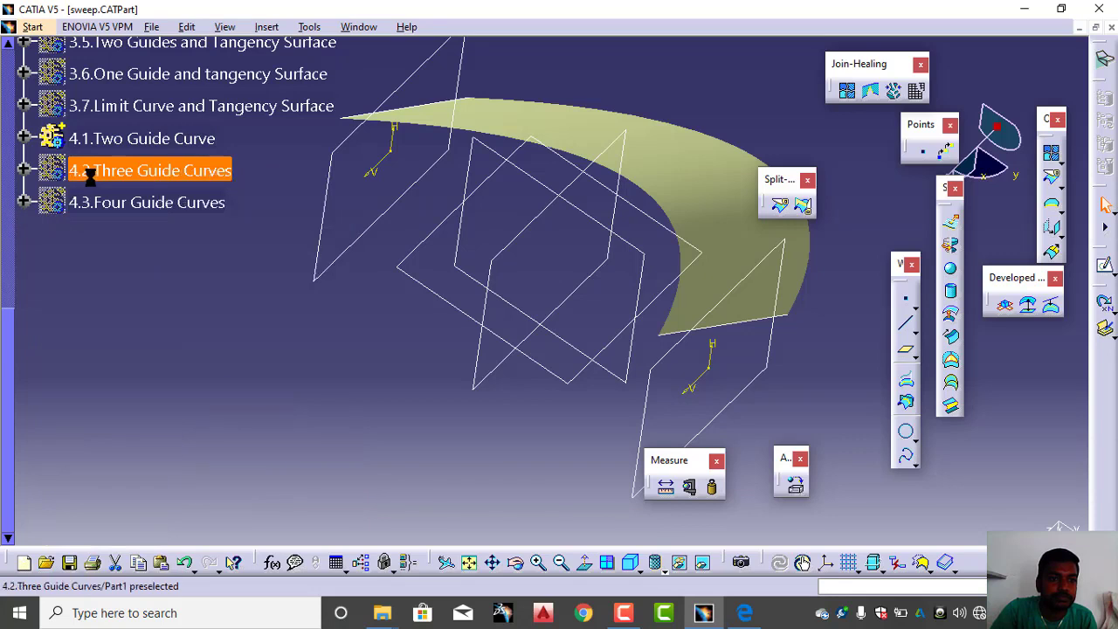
# Show the 4.2.Three Guide Curves set and hide the 4.1.Two Guide Curve set
pyautogui.rightClick(100, 172)
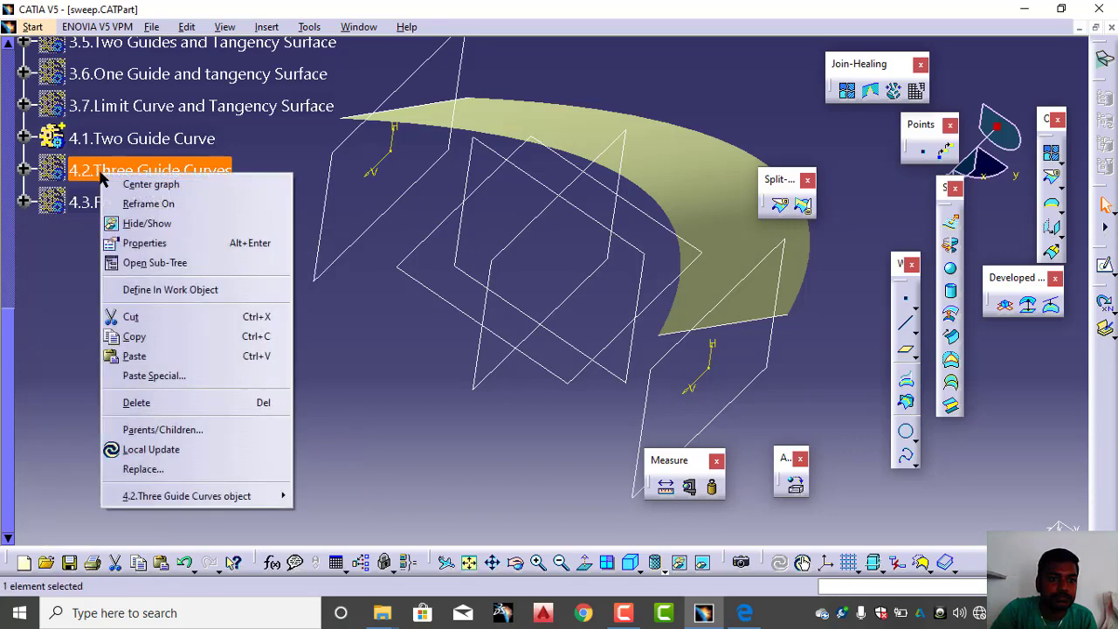
pyautogui.click(140, 224)
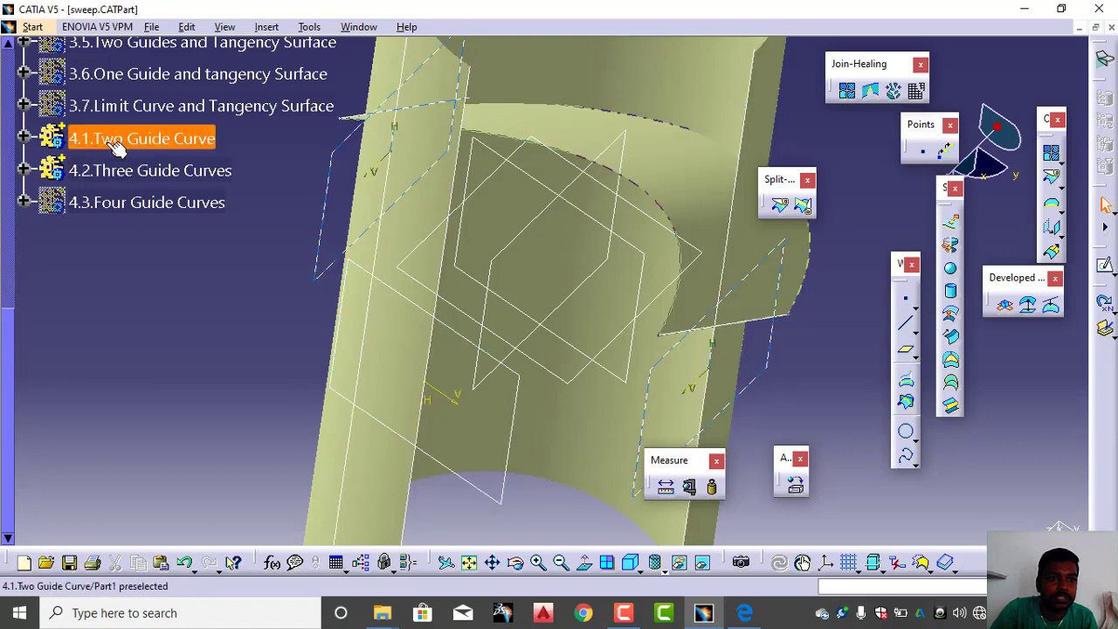
pyautogui.rightClick(118, 148)
pyautogui.click(156, 192)
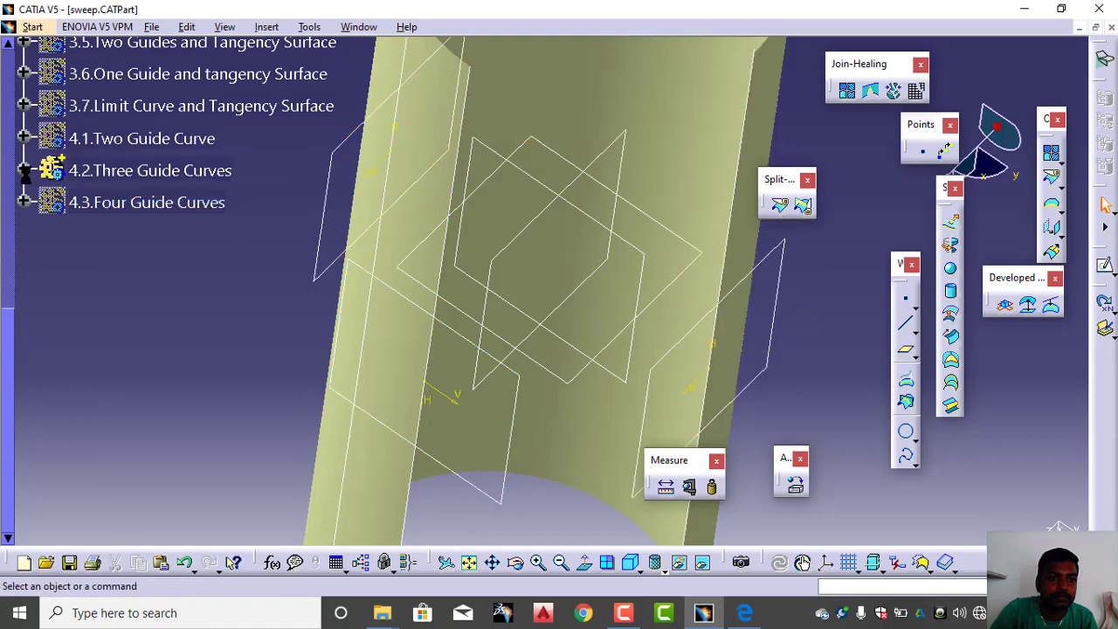
# Make the 4.2.Three Guide Curves set the in-work object and expand it in the specification tree
pyautogui.click(63, 175)
pyautogui.rightClick(88, 175)
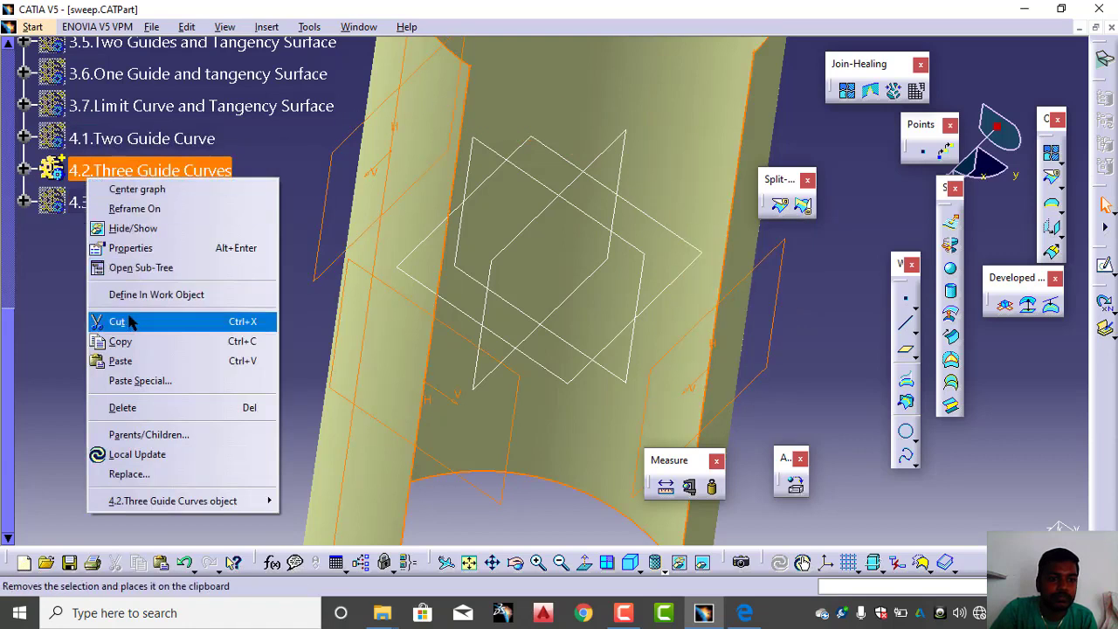
pyautogui.click(137, 297)
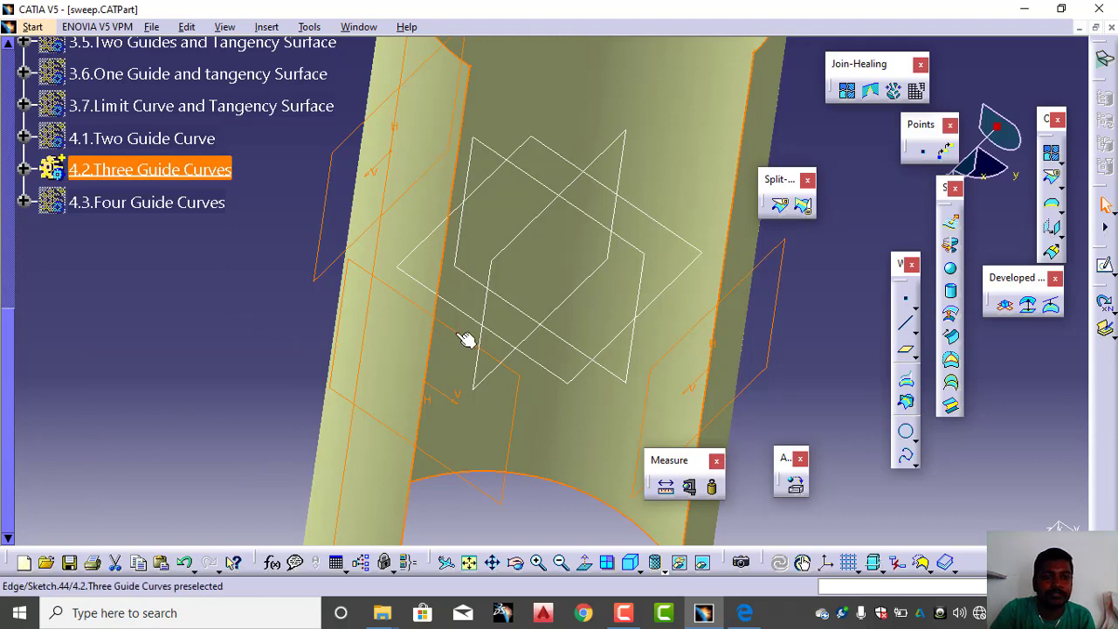
pyautogui.moveTo(470, 333); pyautogui.dragTo(437, 376, button='middle')
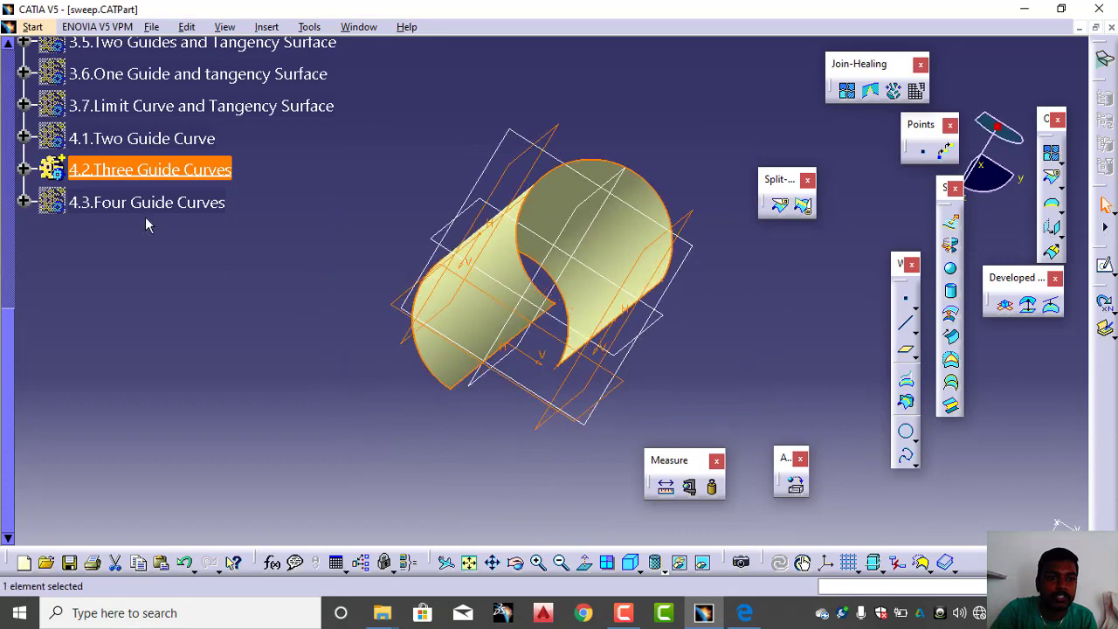
pyautogui.click(25, 173)
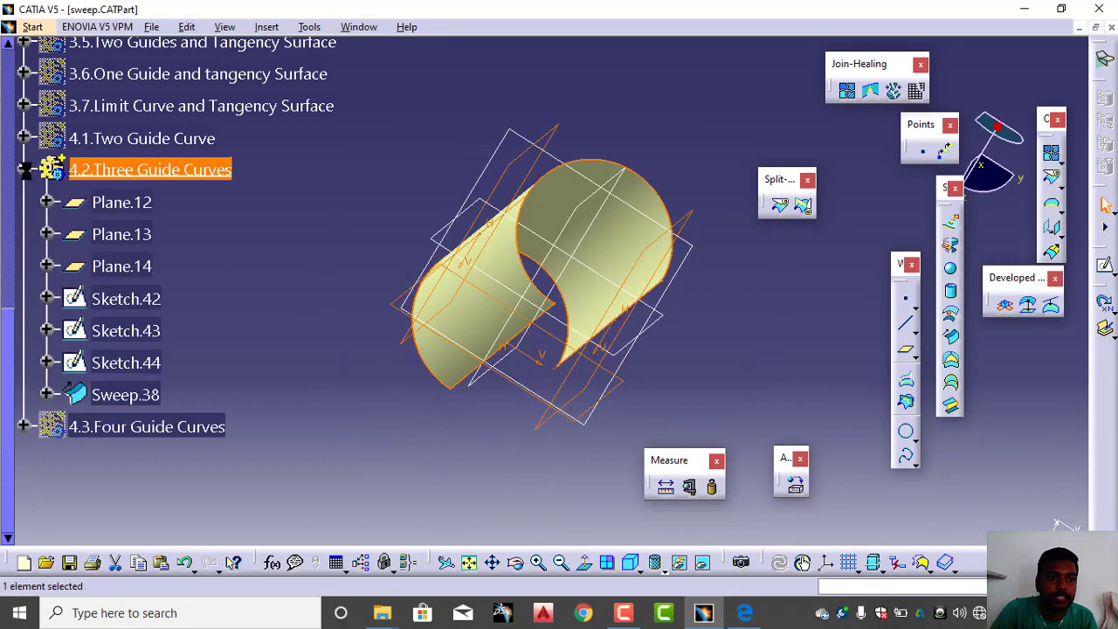
# Delete Sweep.38 from the 4.2.Three Guide Curves set, keeping its parent sketches and planes
pyautogui.rightClick(147, 398)
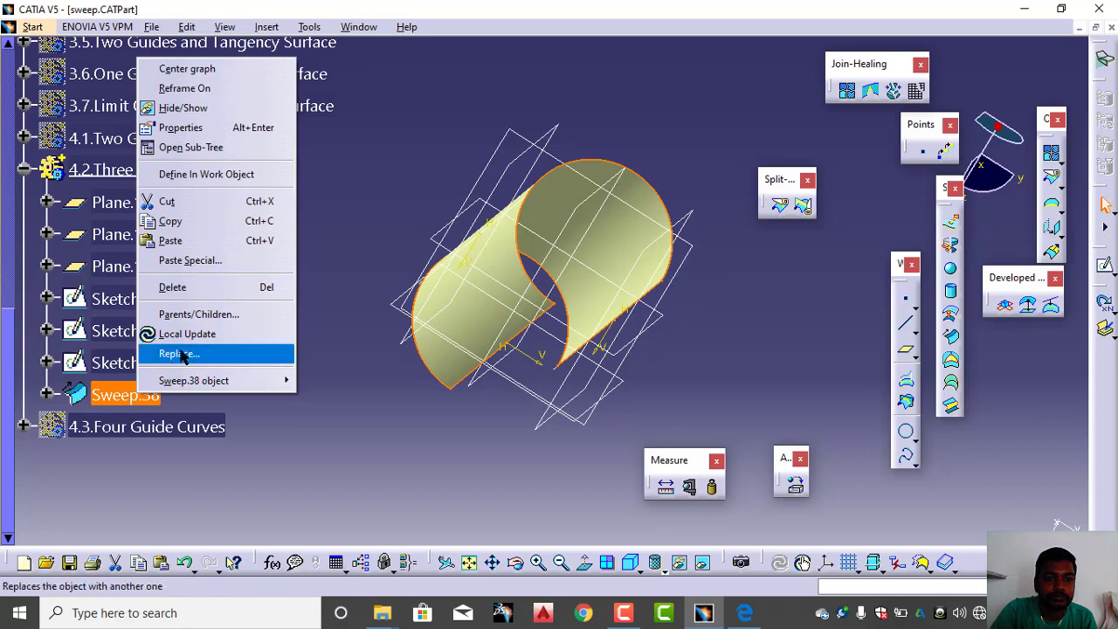
pyautogui.click(182, 288)
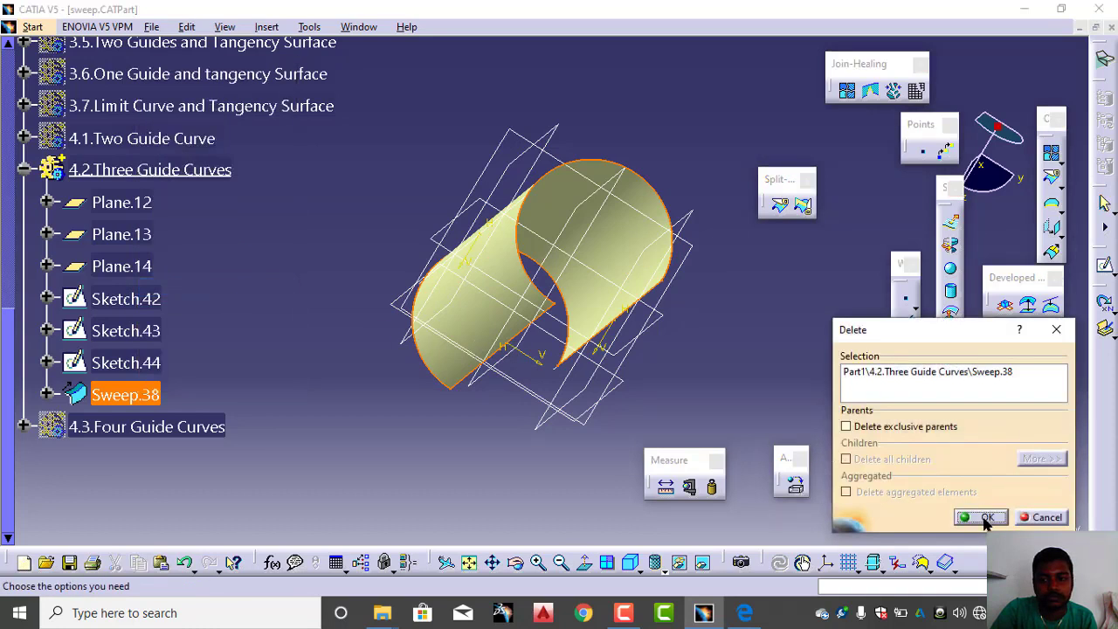
pyautogui.click(983, 518)
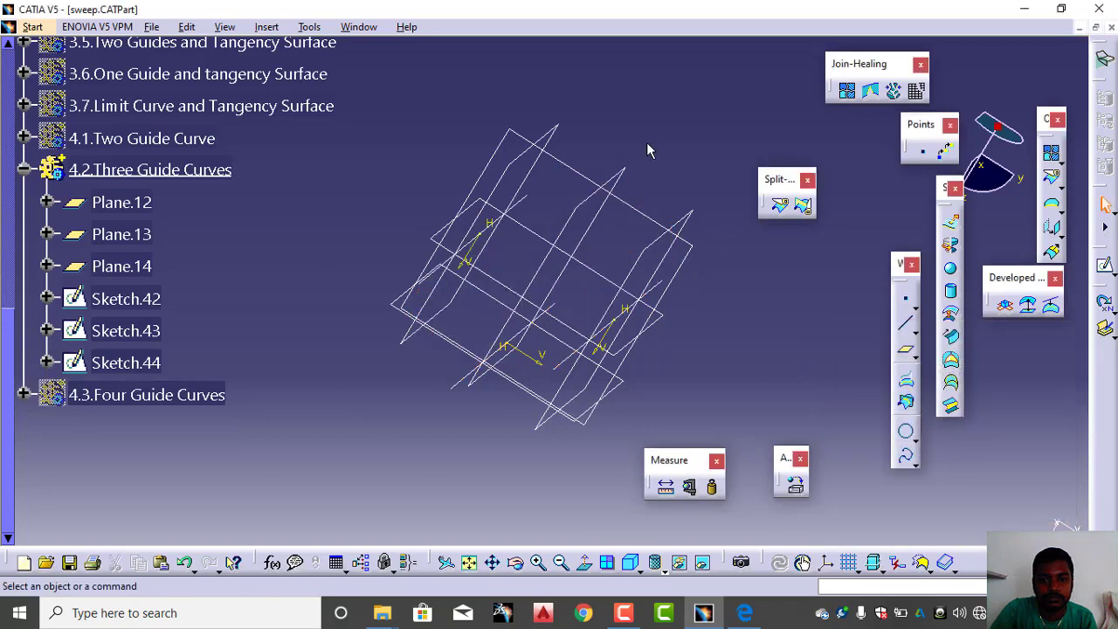
# Start a swept surface with the conic profile type and the Three guide curves subtype
pyautogui.moveTo(648, 150); pyautogui.dragTo(528, 199, button='middle')
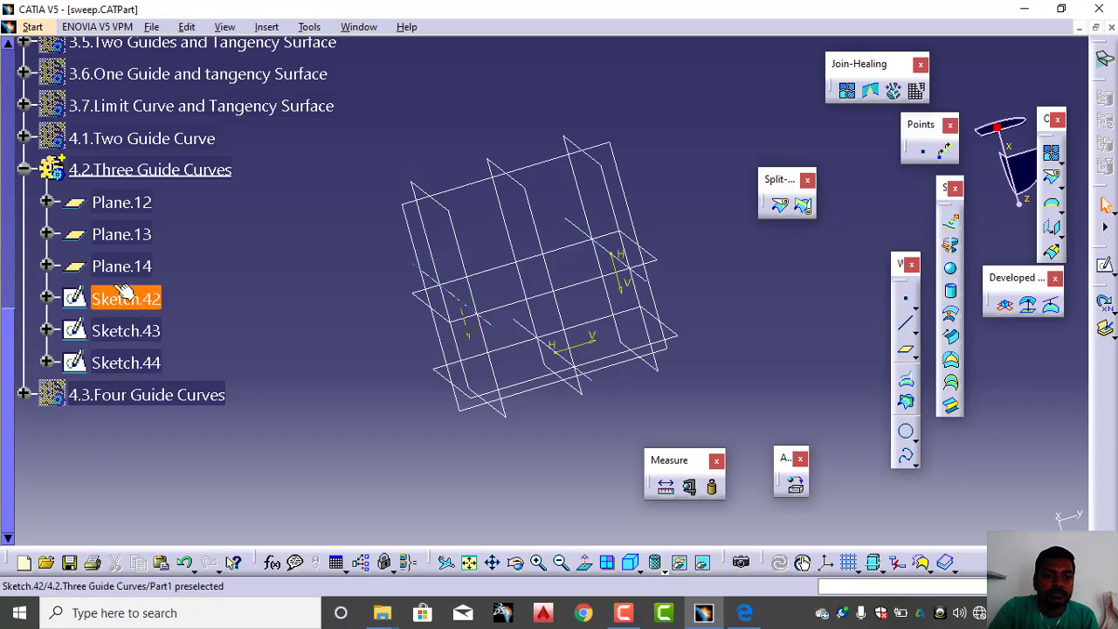
pyautogui.click(952, 339)
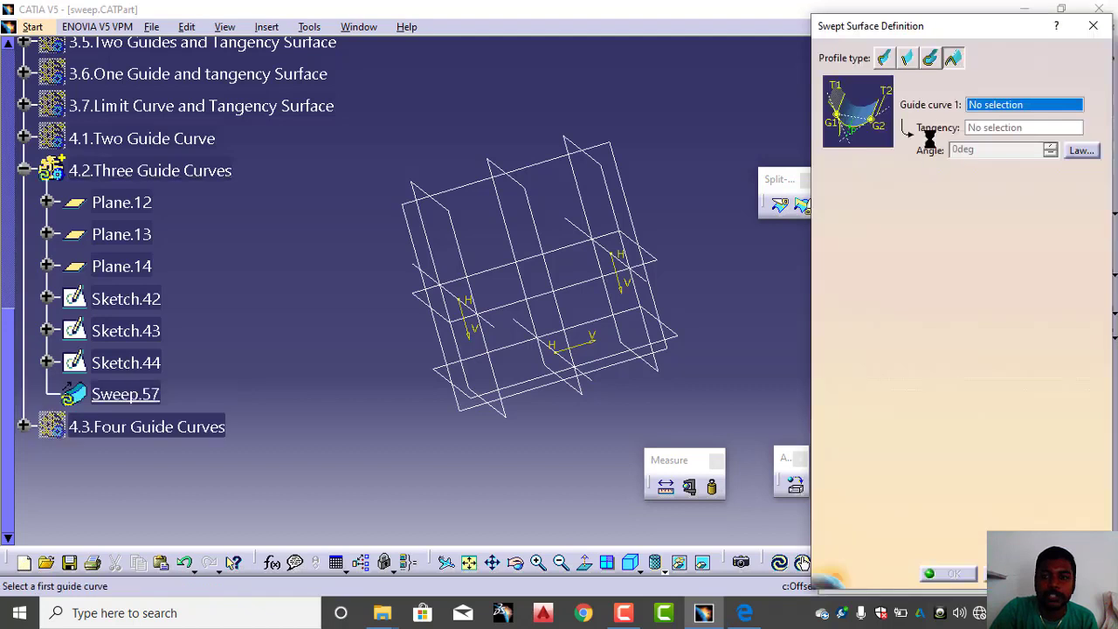
pyautogui.click(952, 58)
pyautogui.click(1014, 82)
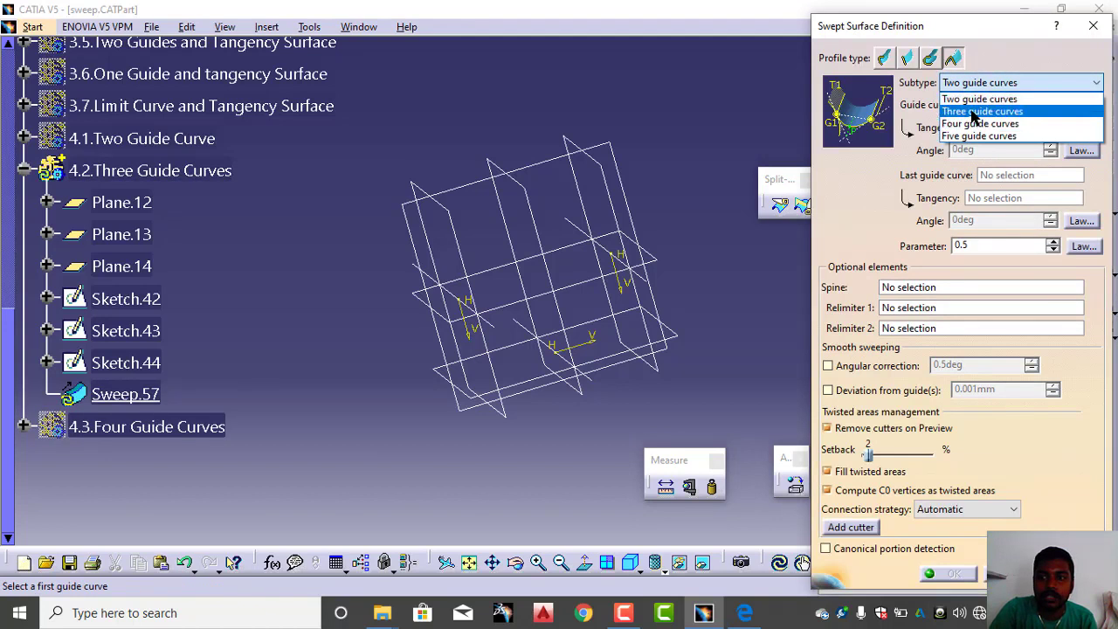
pyautogui.click(974, 112)
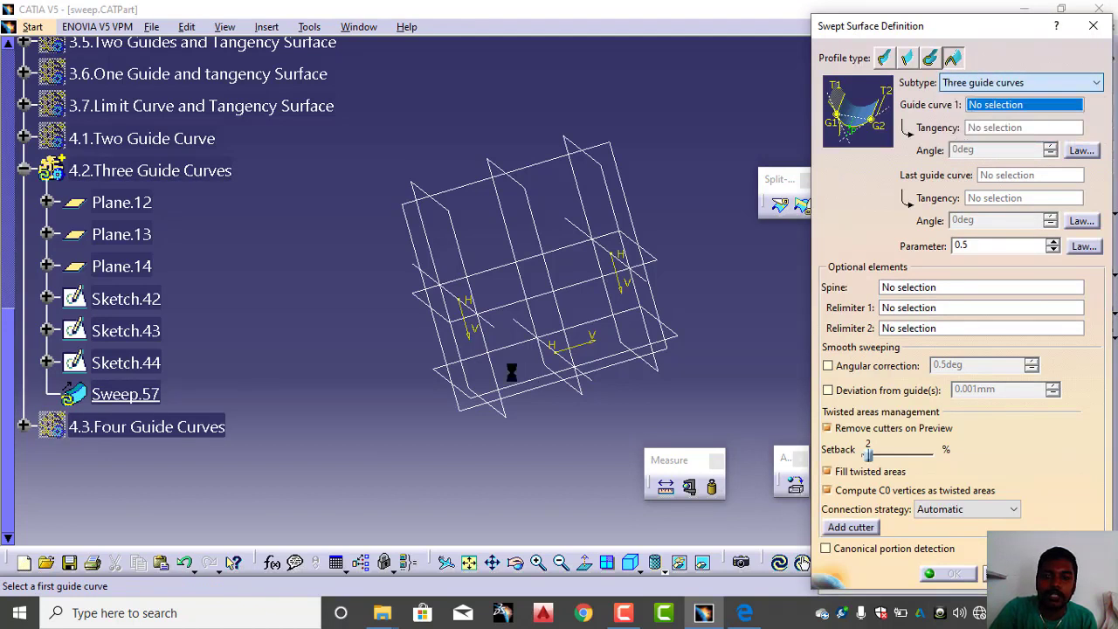
# Try to sweep the conic surface along Sketch.42, Sketch.44 and Sketch.43, with Plane.12 and Plane.13 as the first and last tangency
pyautogui.click(456, 295)
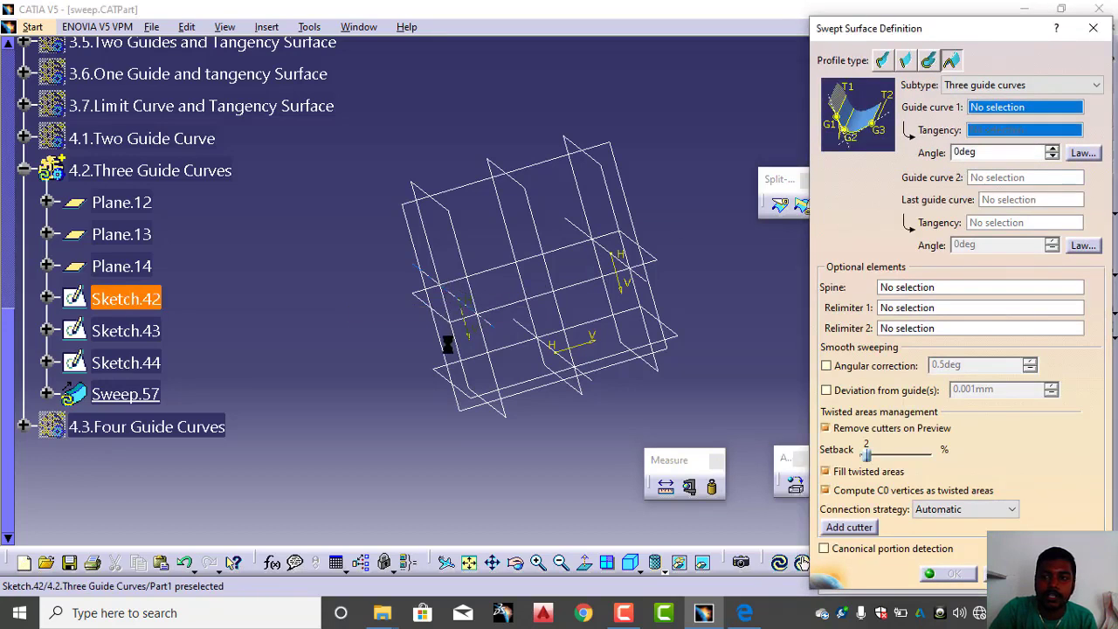
pyautogui.click(476, 270)
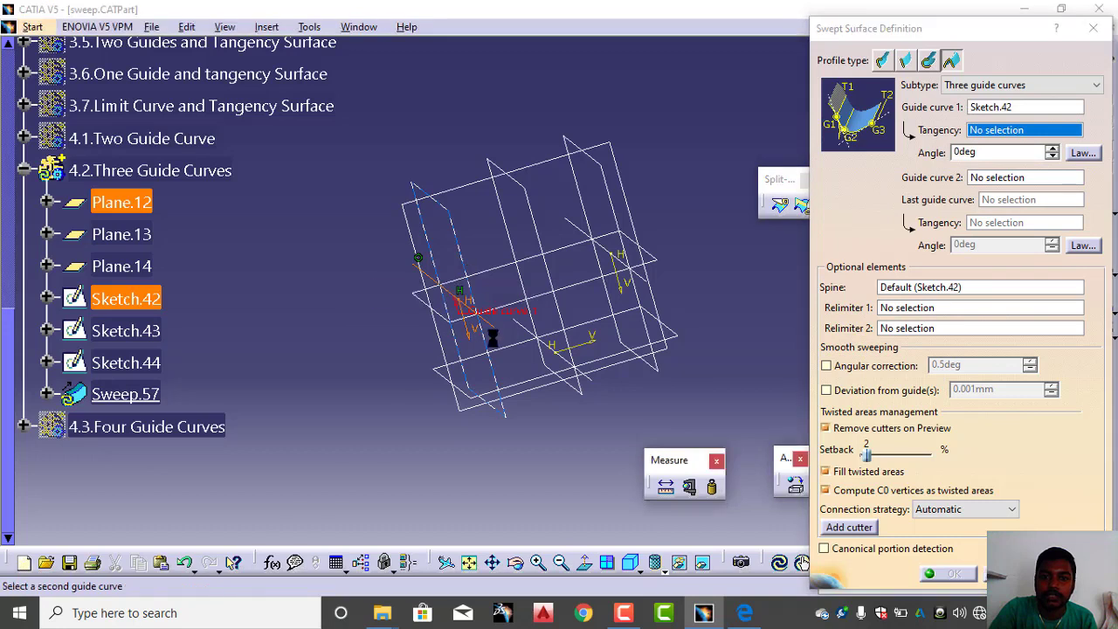
pyautogui.click(567, 374)
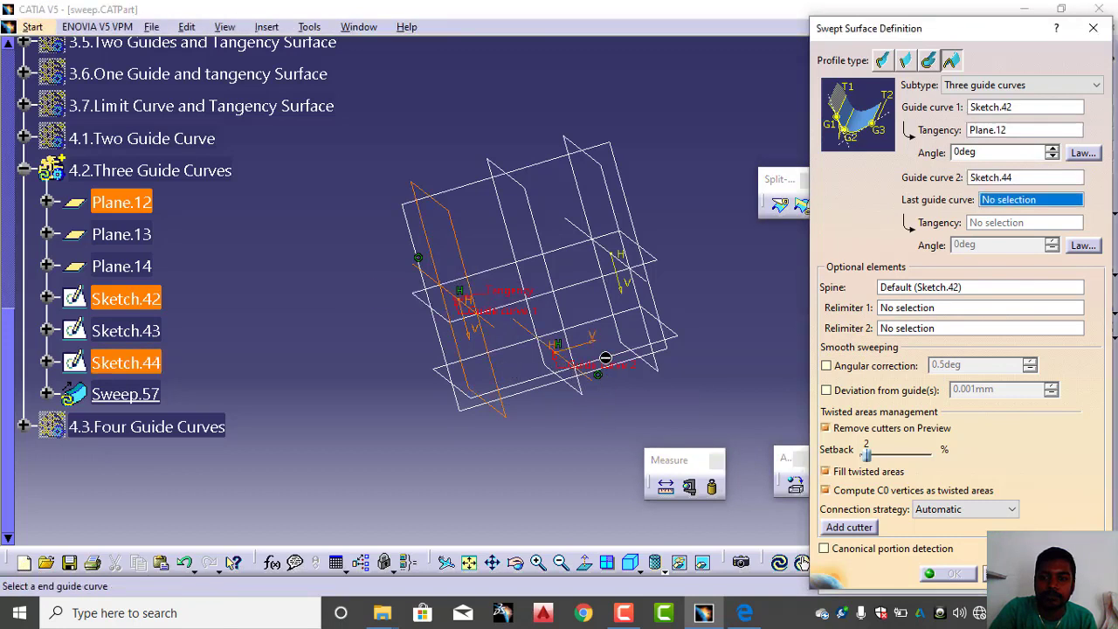
pyautogui.click(620, 260)
pyautogui.click(621, 264)
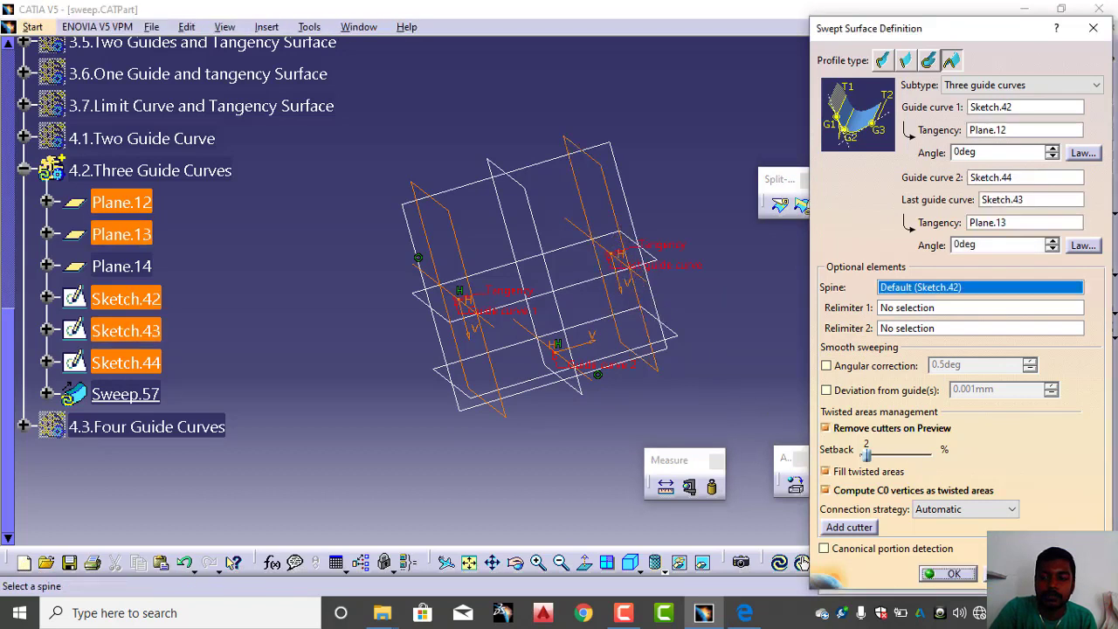
pyautogui.click(947, 574)
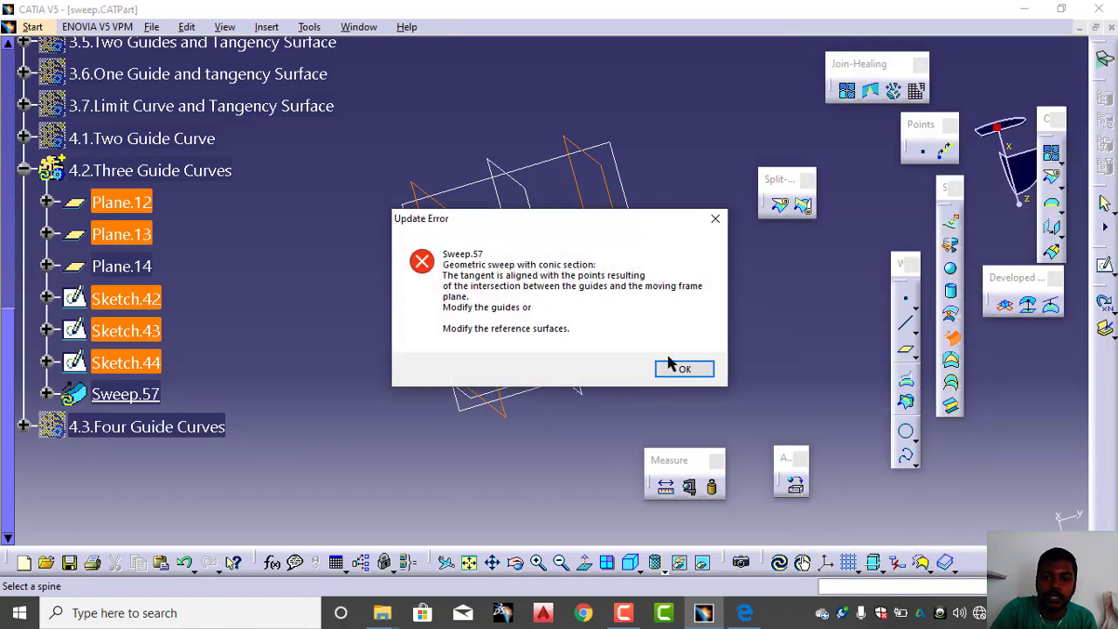
pyautogui.click(670, 365)
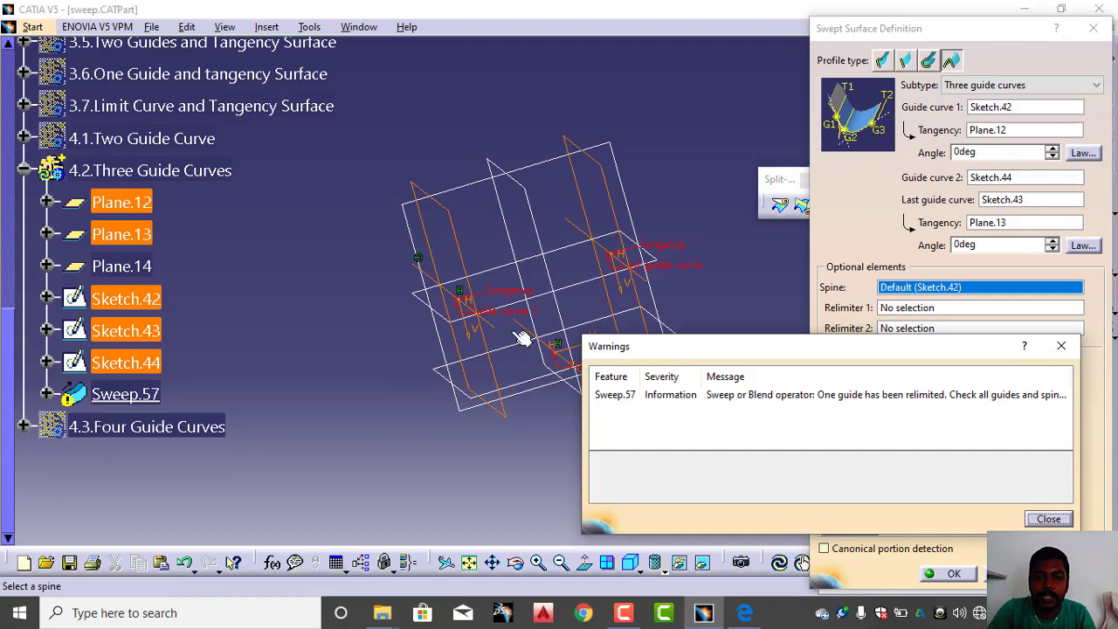
pyautogui.click(1062, 346)
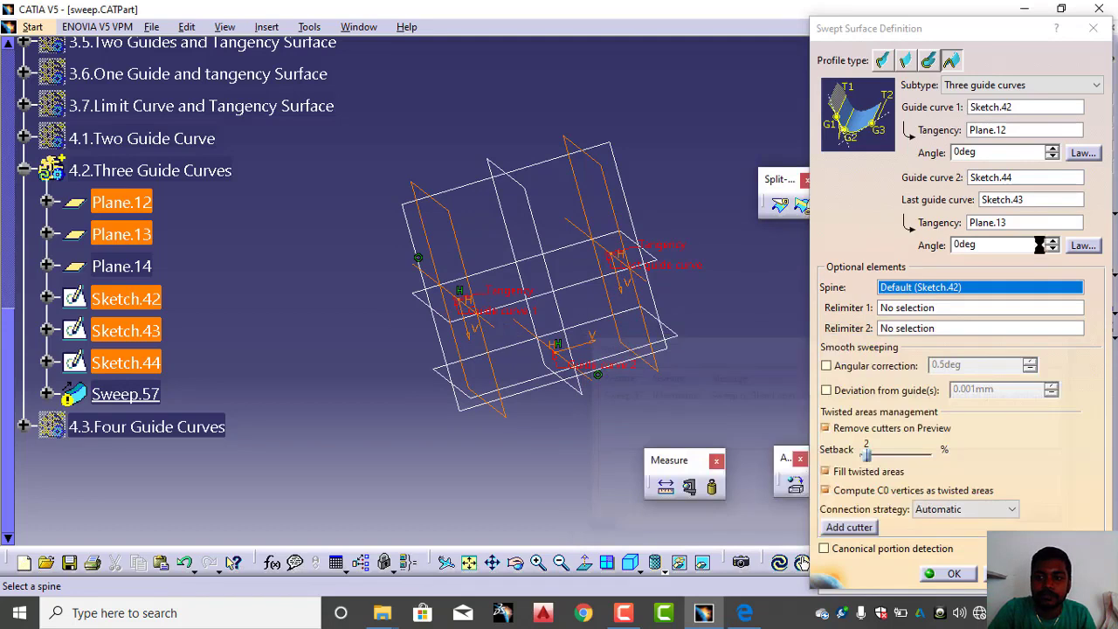
pyautogui.click(1093, 28)
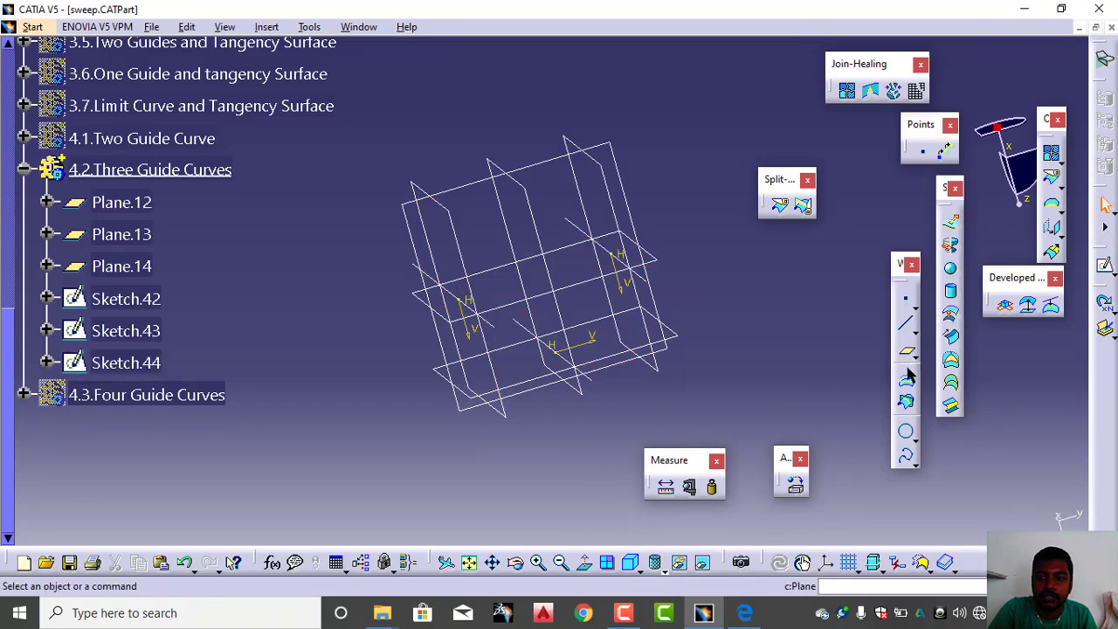
# Create a conic three-guide sweep with Sketch.42 tangent to Plane.12, Sketch.43 as second guide and Sketch.44 as last guide tangent to Plane.14
pyautogui.click(950, 338)
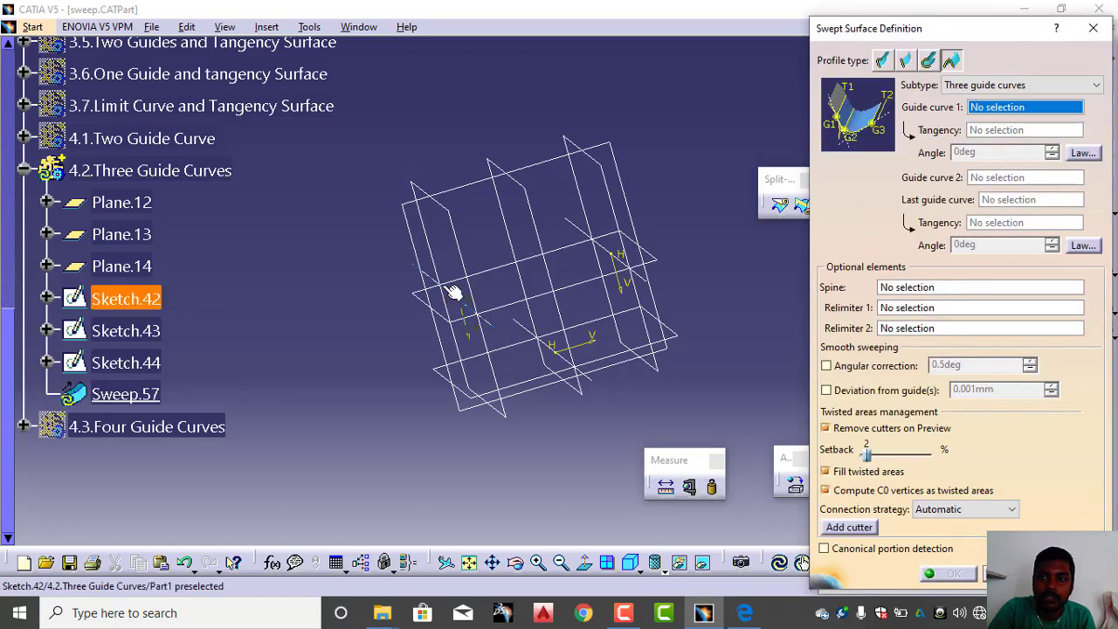
pyautogui.click(440, 288)
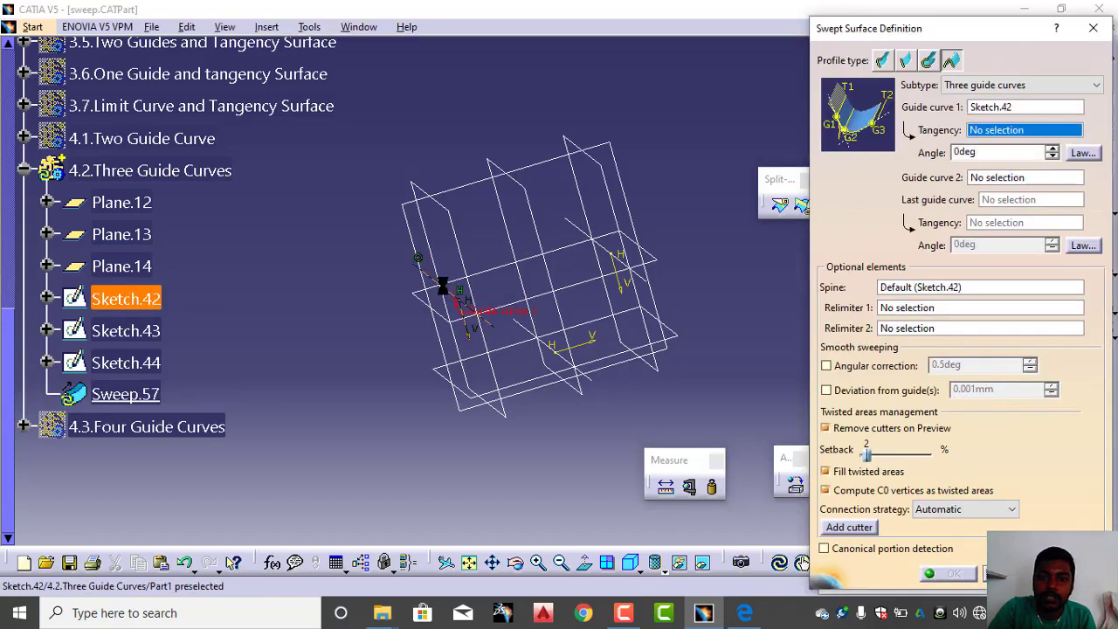
pyautogui.click(457, 244)
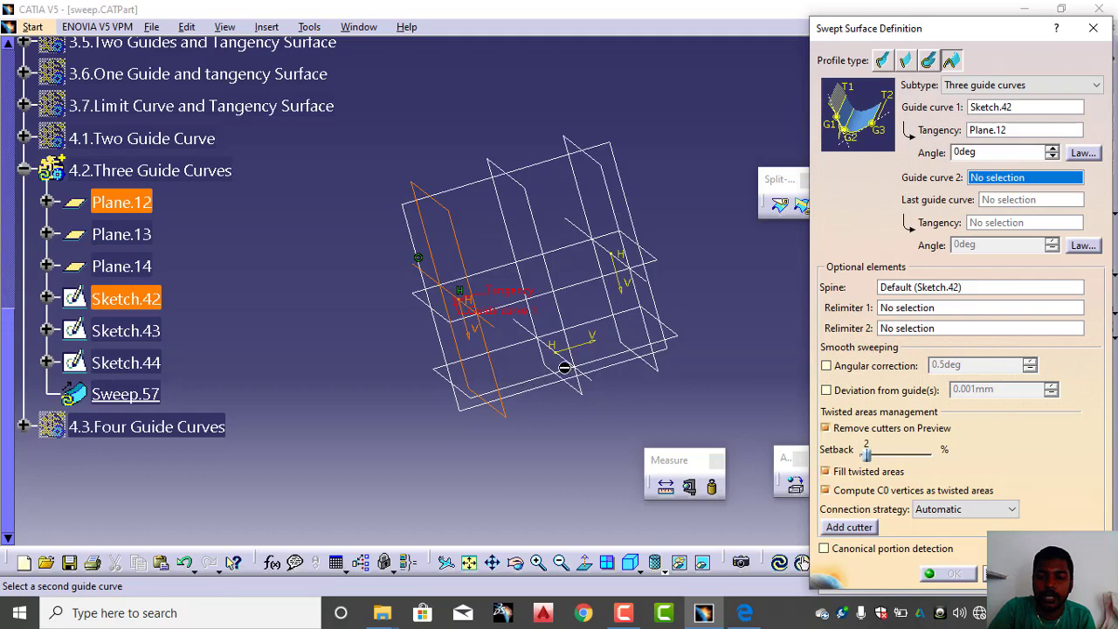
pyautogui.click(611, 254)
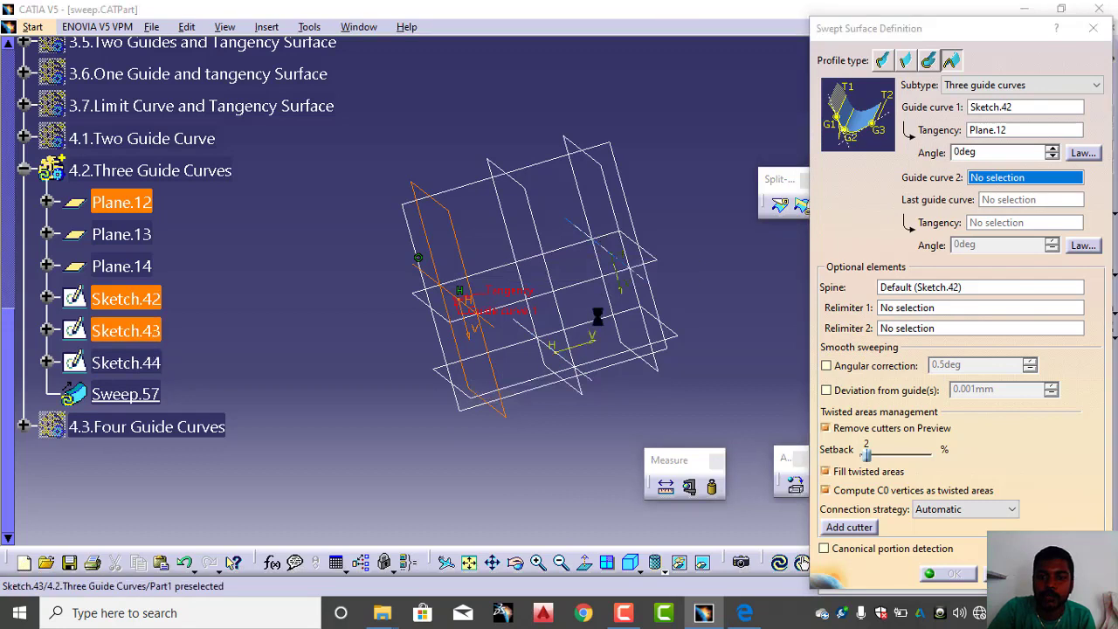
pyautogui.click(603, 384)
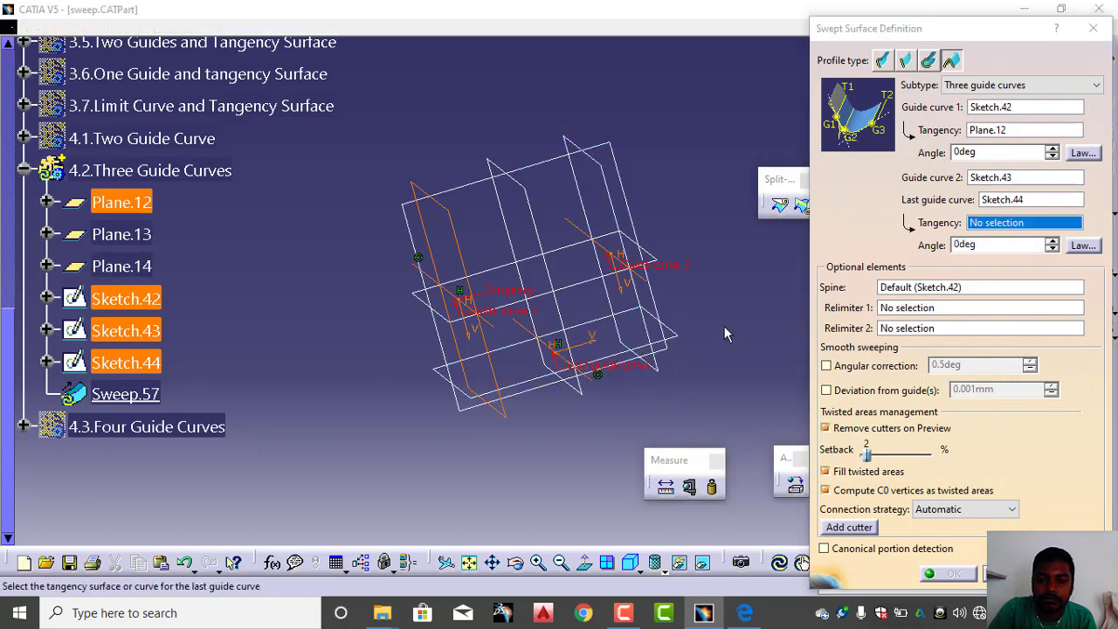
pyautogui.moveTo(724, 328)
pyautogui.mouseDown(button='middle')
pyautogui.moveTo(704, 387)
pyautogui.moveTo(659, 372)
pyautogui.mouseUp(button='middle')
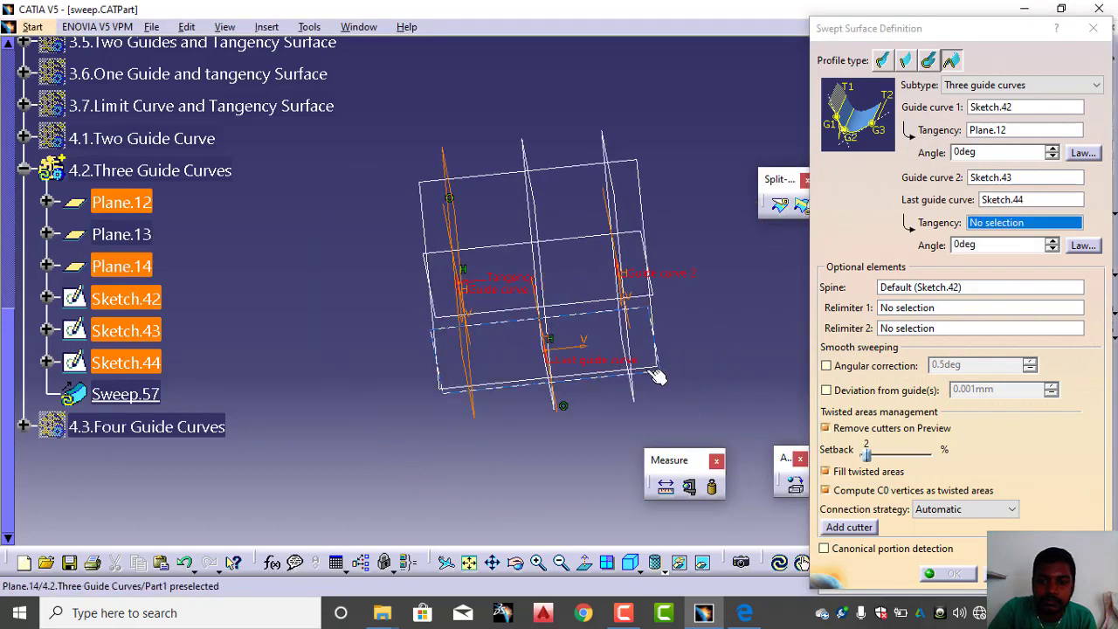
pyautogui.click(659, 375)
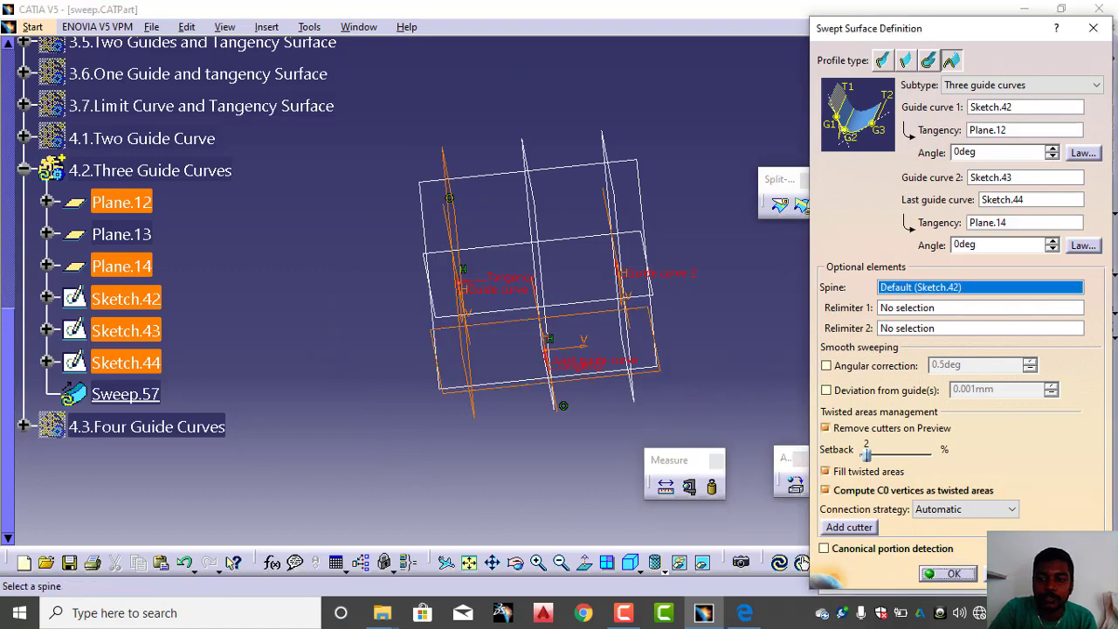
pyautogui.click(996, 574)
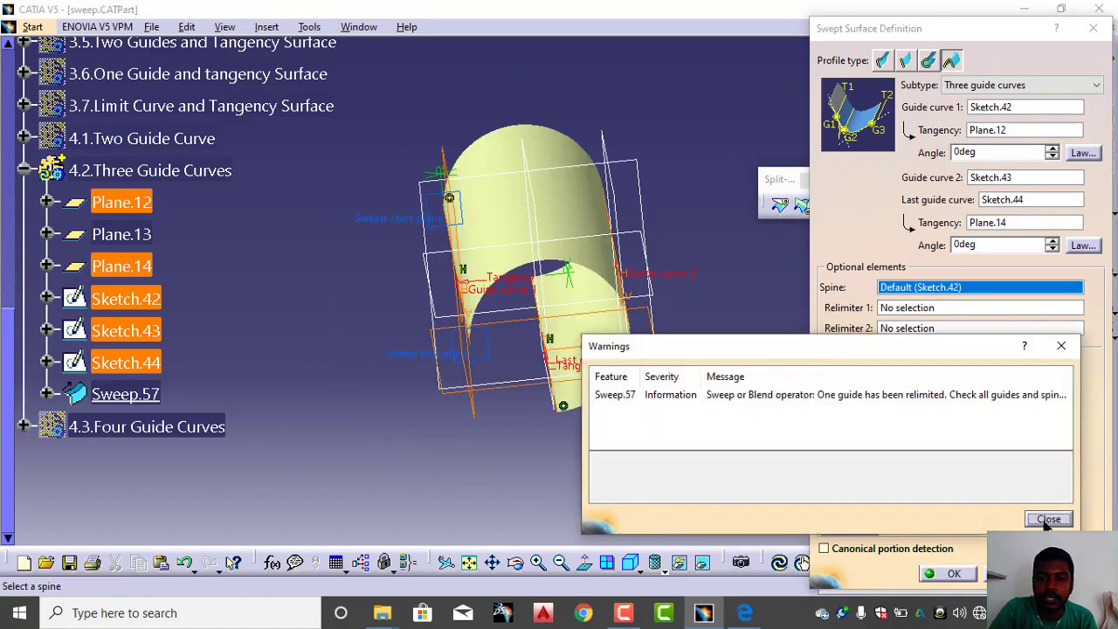
pyautogui.click(1048, 519)
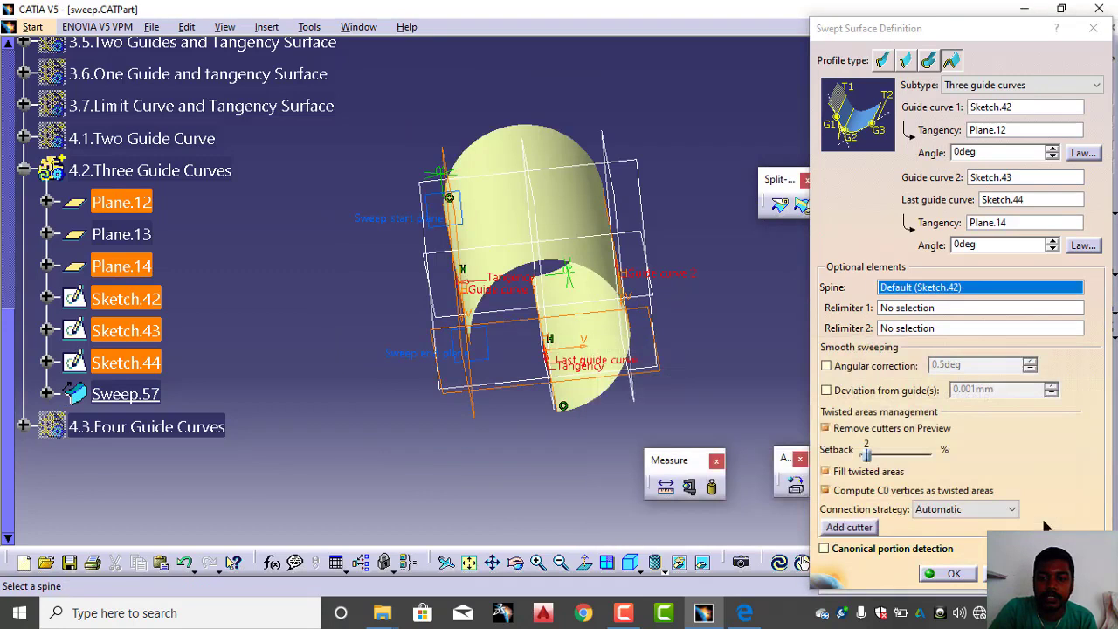
pyautogui.click(940, 575)
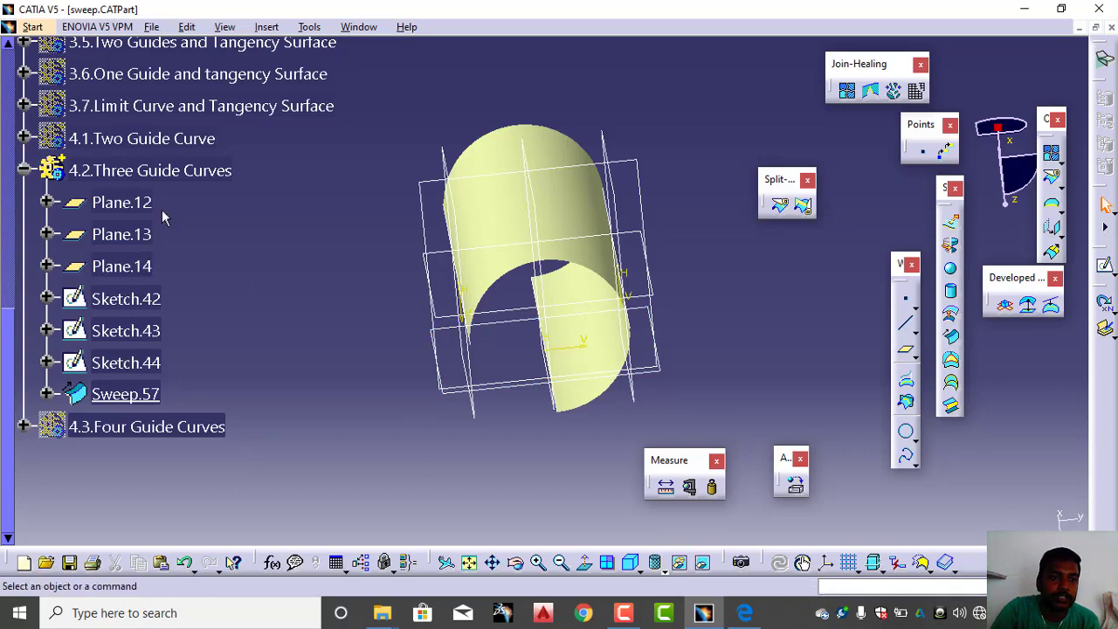
# Collapse the 4.2.Three Guide Curves set and review the contents of the 4.3.Four Guide Curves set in the specification tree
pyautogui.click(23, 170)
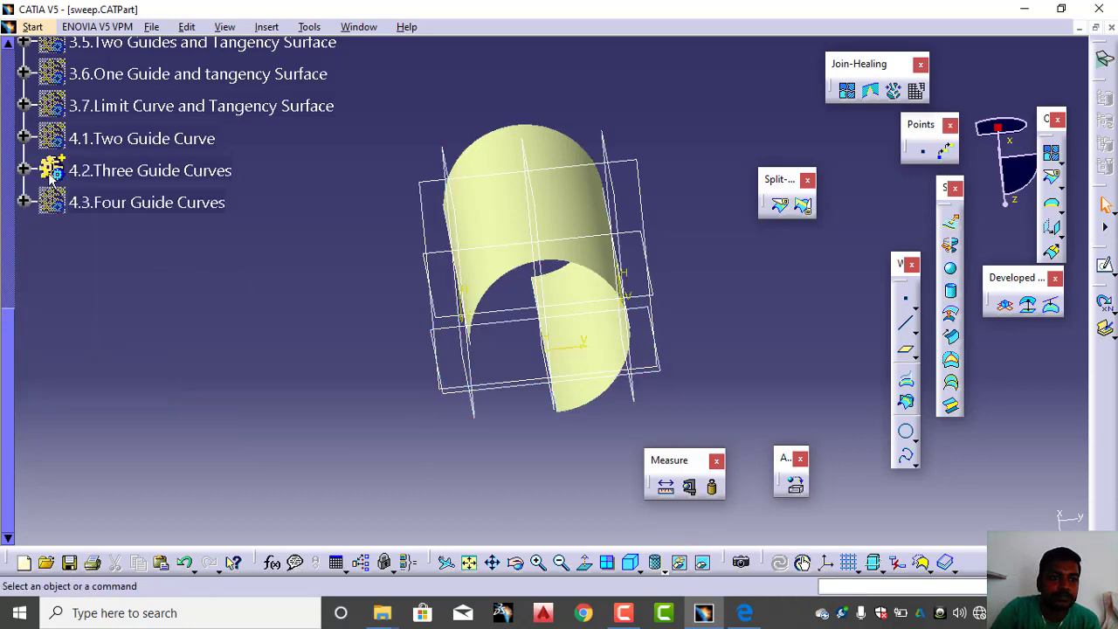
pyautogui.click(23, 202)
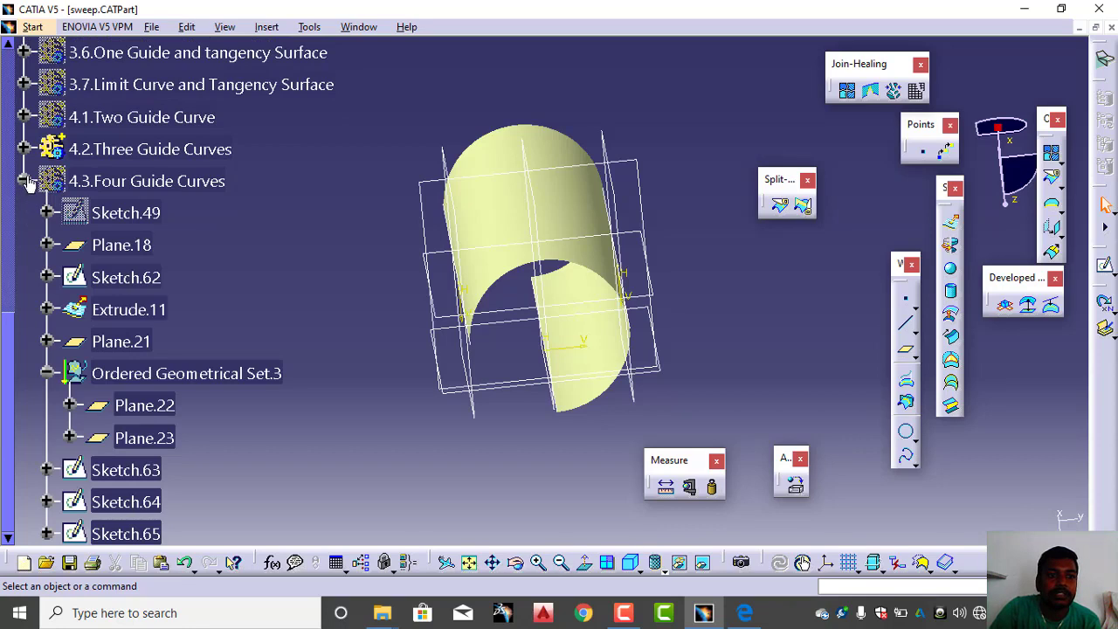
pyautogui.click(24, 181)
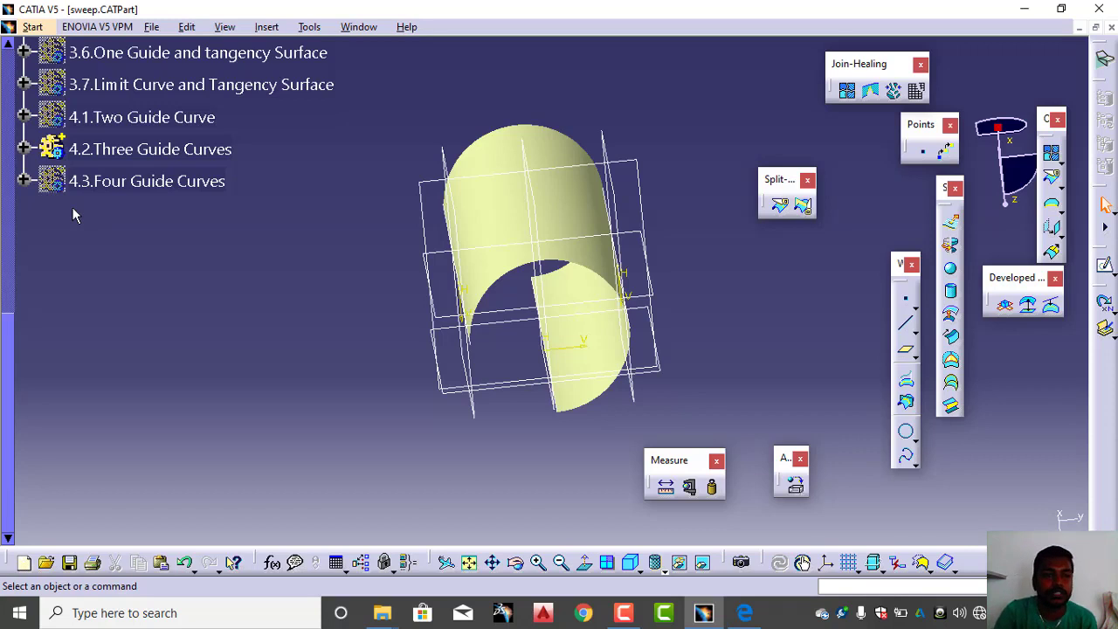
# Show the 4.3.Four Guide Curves set and hide the 4.2.Three Guide Curves set
pyautogui.click(127, 182)
pyautogui.rightClick(119, 181)
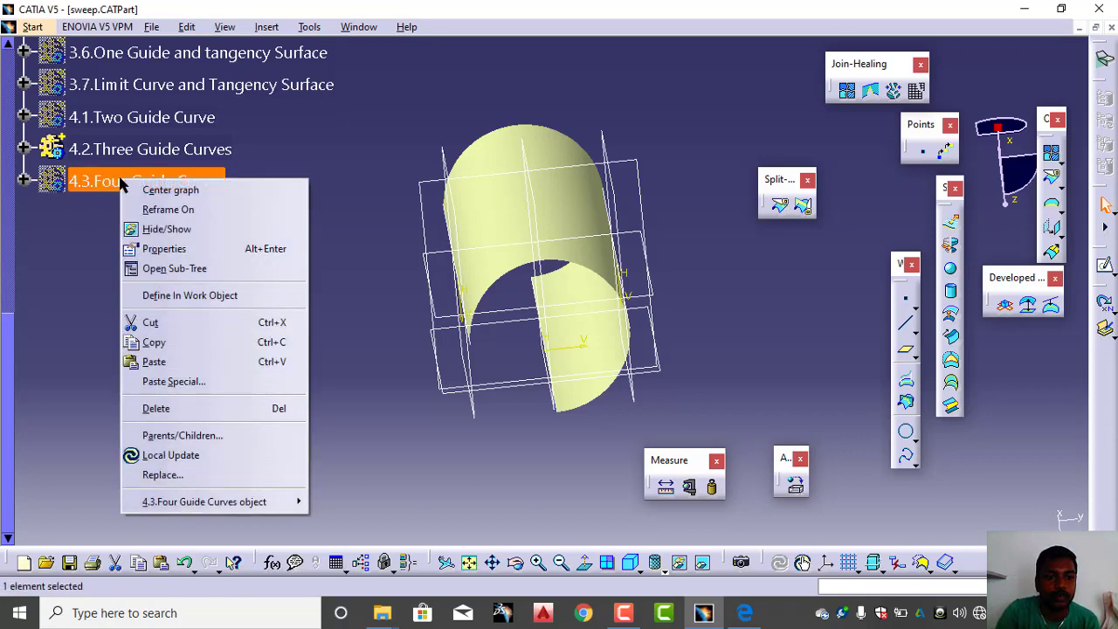
pyautogui.click(147, 231)
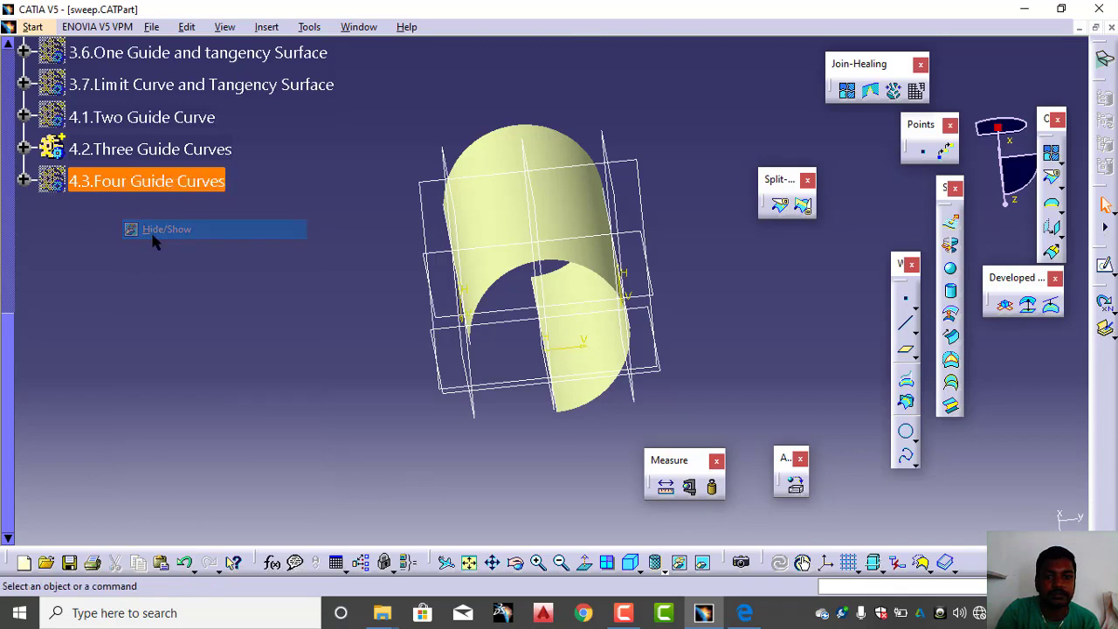
pyautogui.rightClick(175, 150)
pyautogui.click(215, 203)
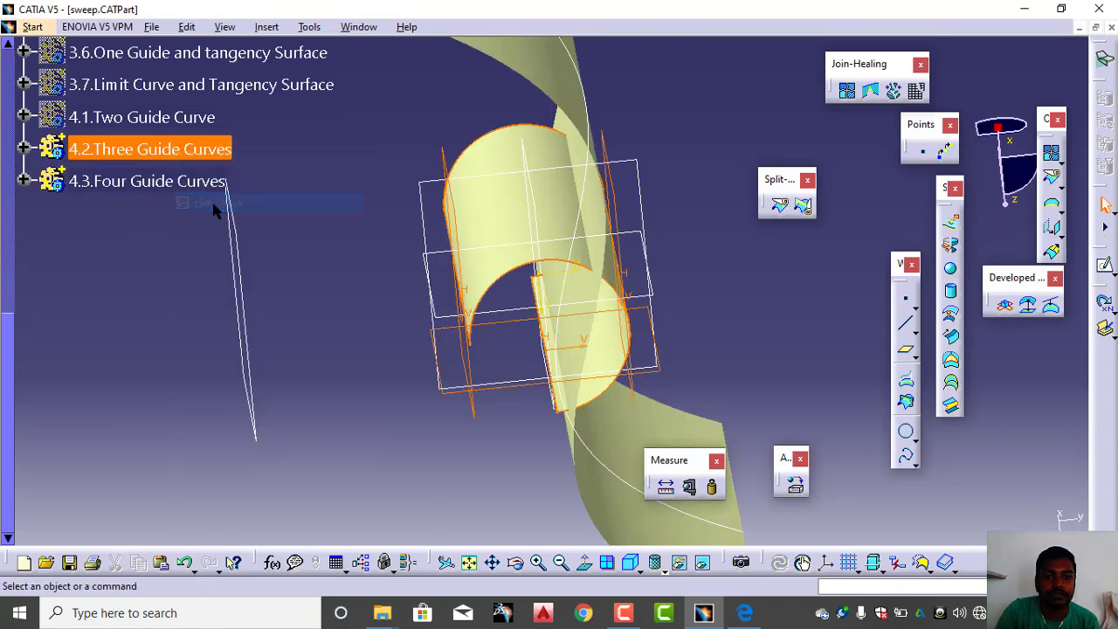
pyautogui.moveTo(364, 215); pyautogui.dragTo(449, 350, button='middle')
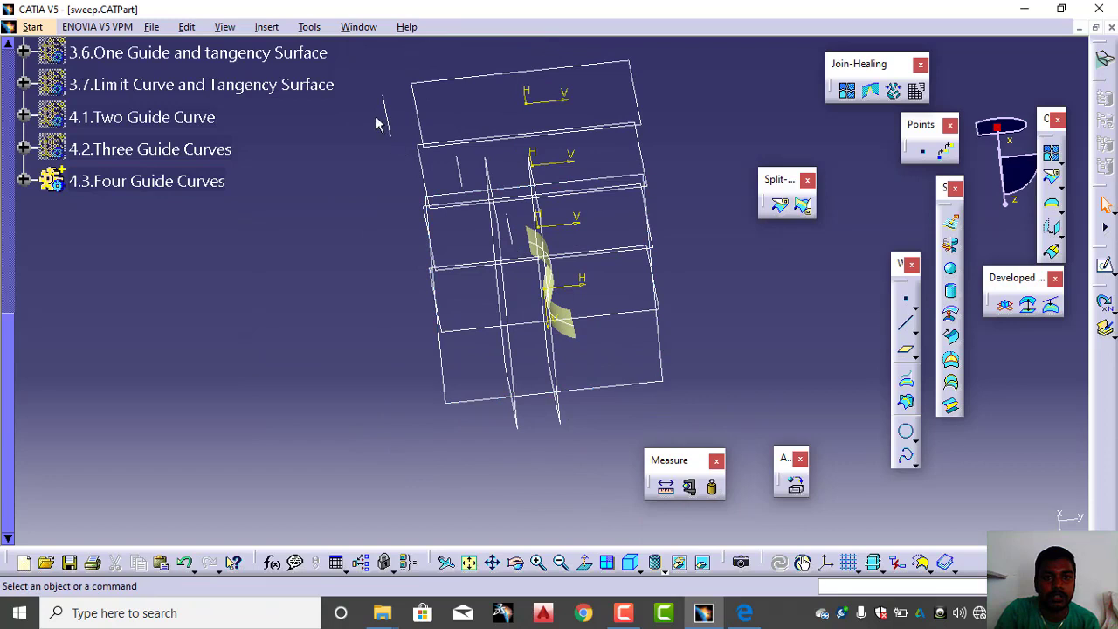
pyautogui.moveTo(412, 157); pyautogui.dragTo(544, 255, button='middle')
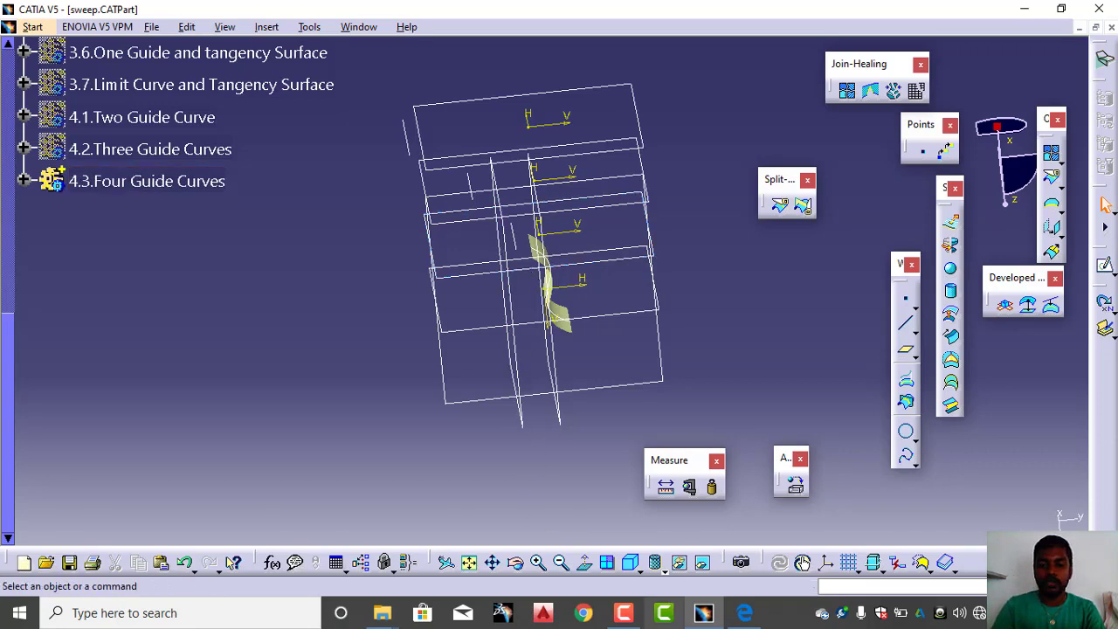
pyautogui.moveTo(702, 619)
pyautogui.moveTo(624, 612)
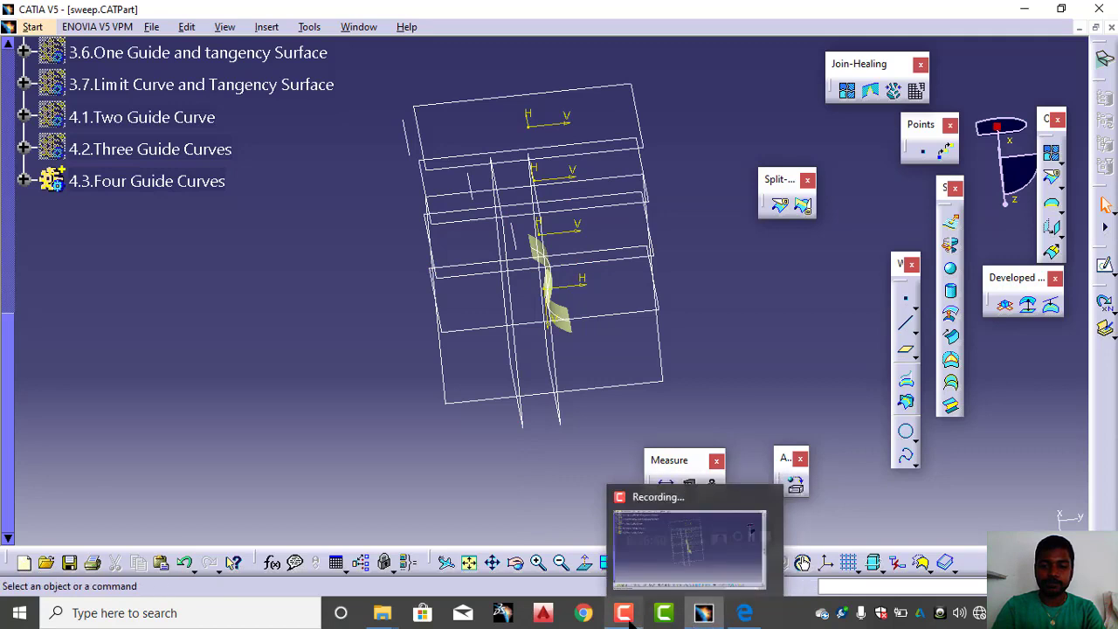
pyautogui.click(637, 559)
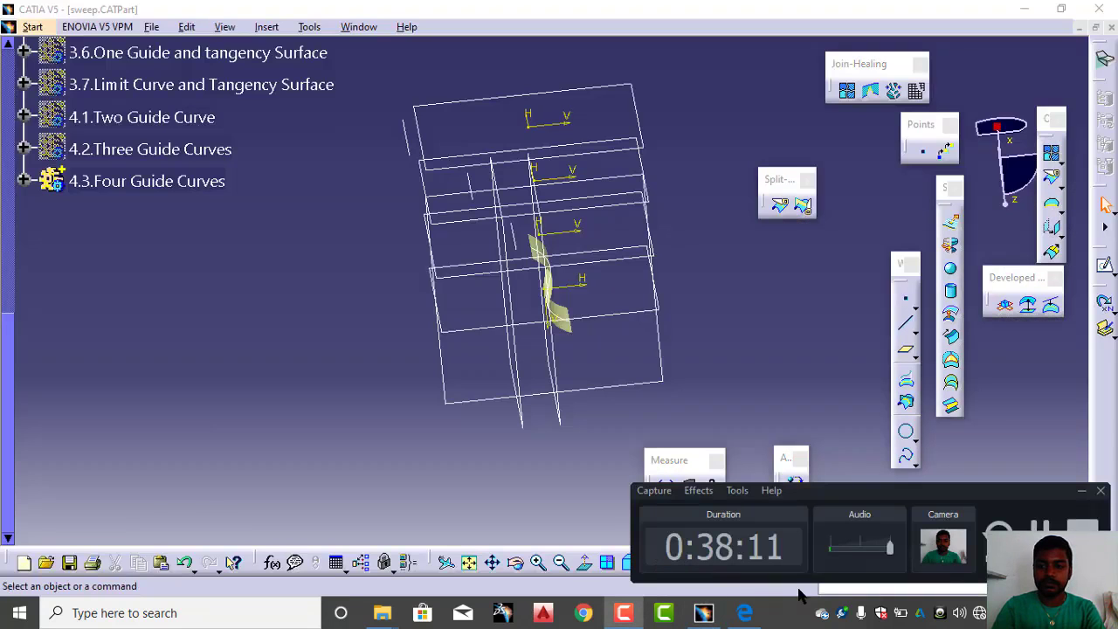